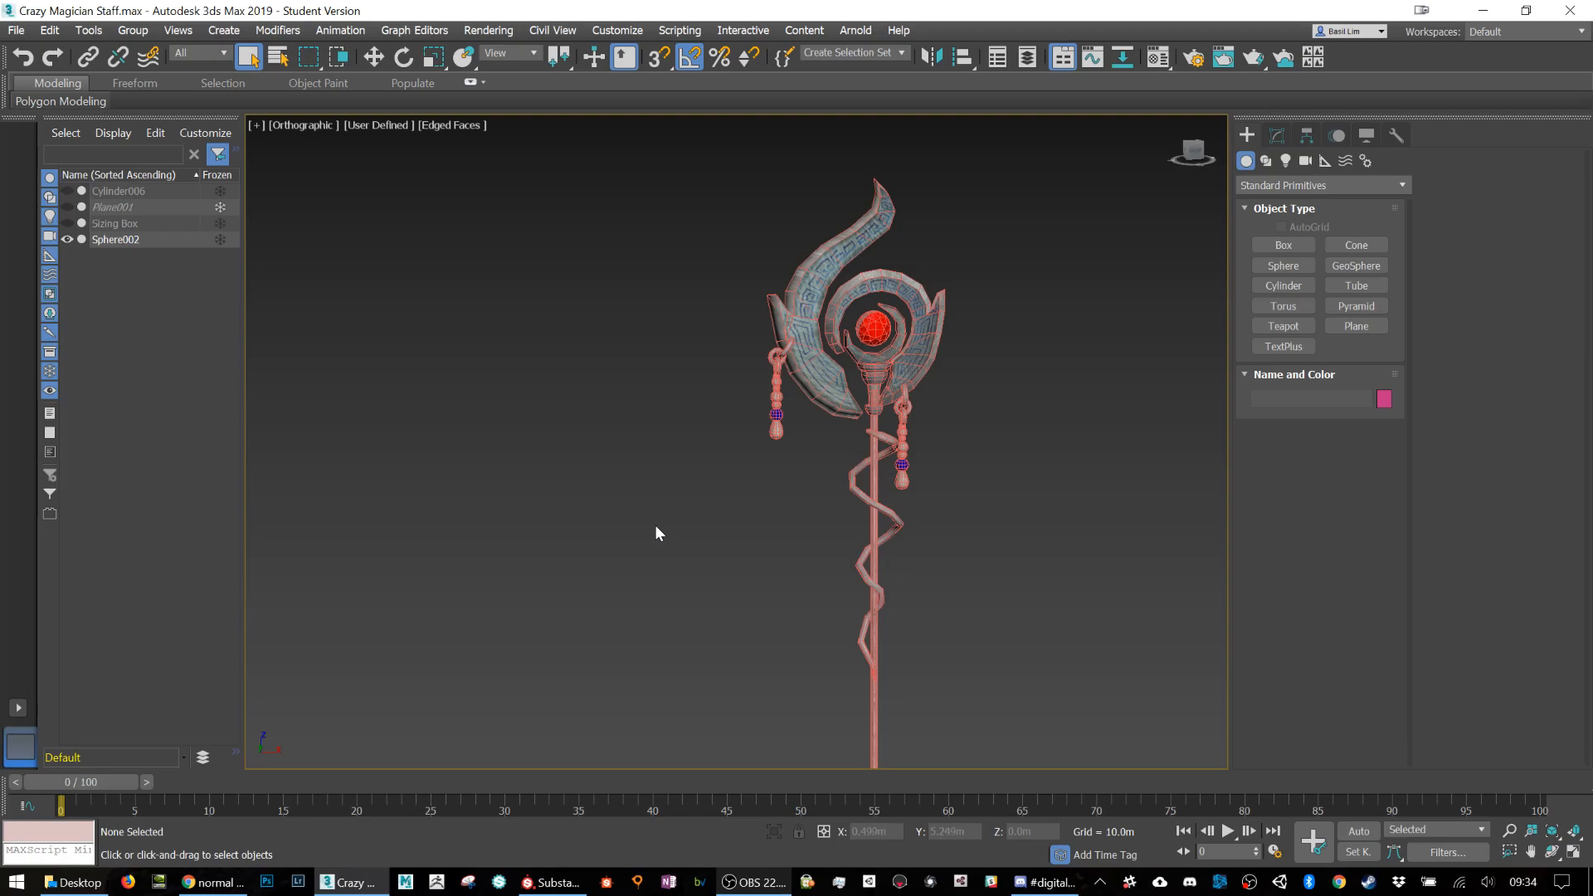
Step: Save the scene under the new file name Crazy Magician Staff PBR
{"action": "left_click", "coordinate": [16, 31]}
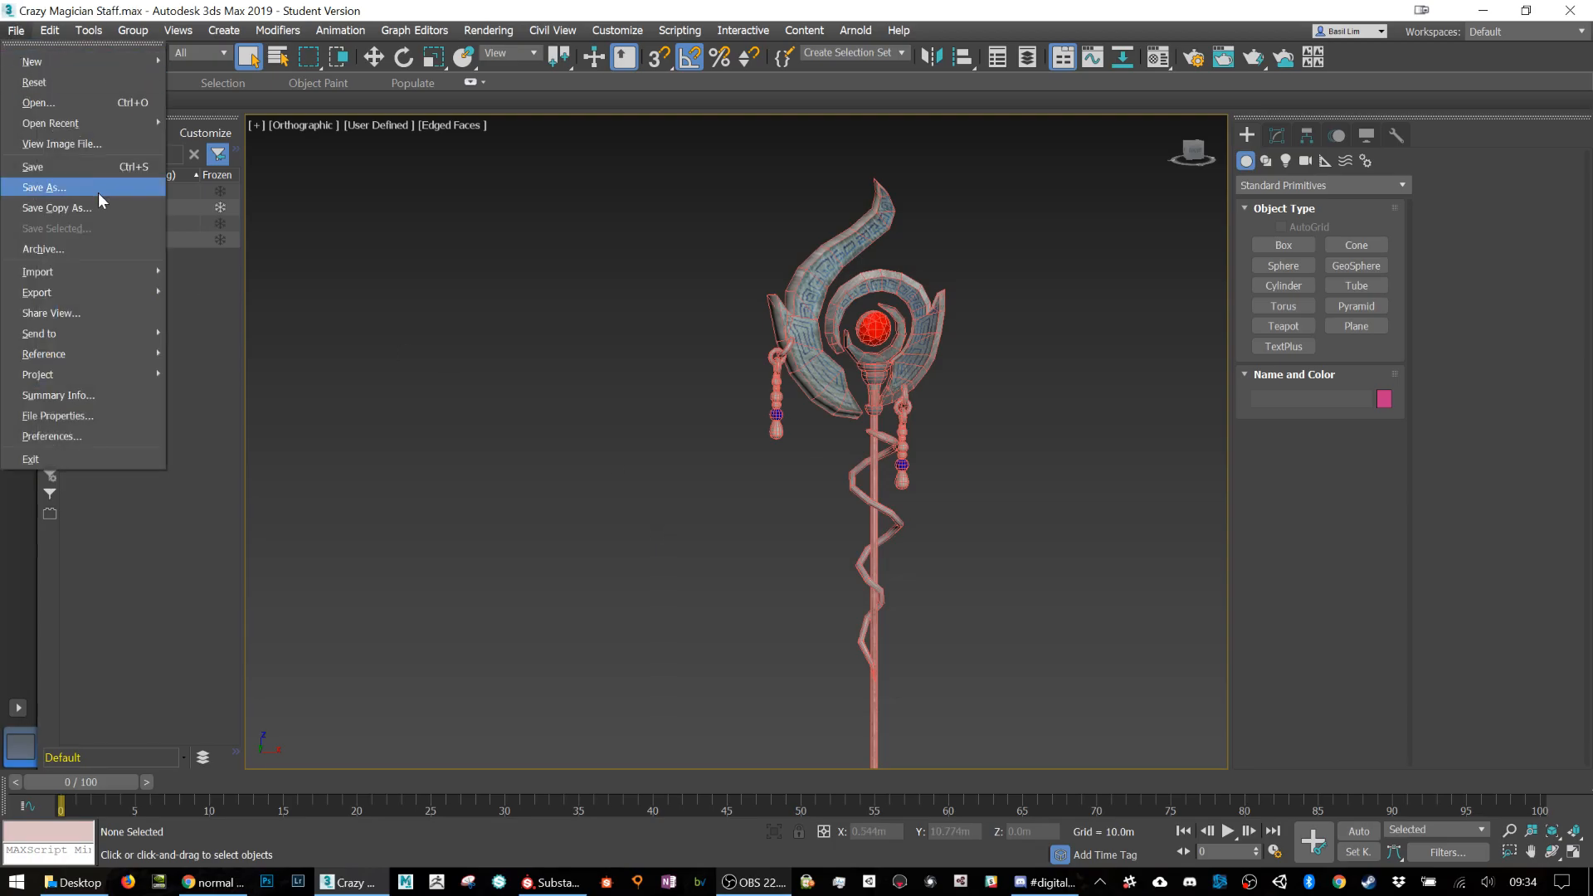
{"action": "left_click", "coordinate": [97, 189]}
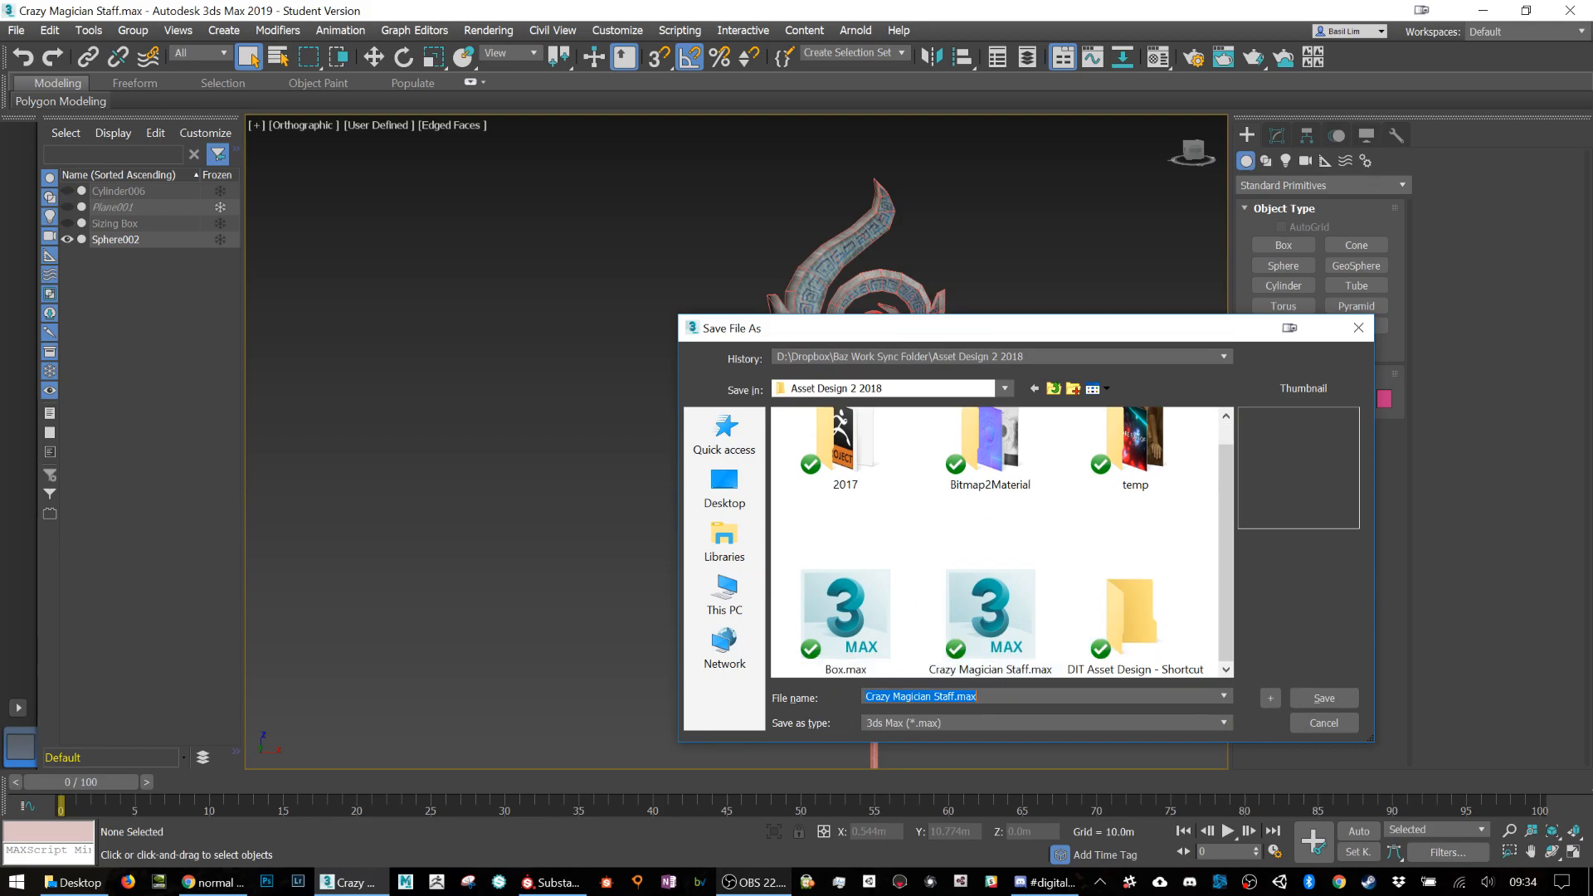
{"action": "left_click", "coordinate": [1002, 696]}
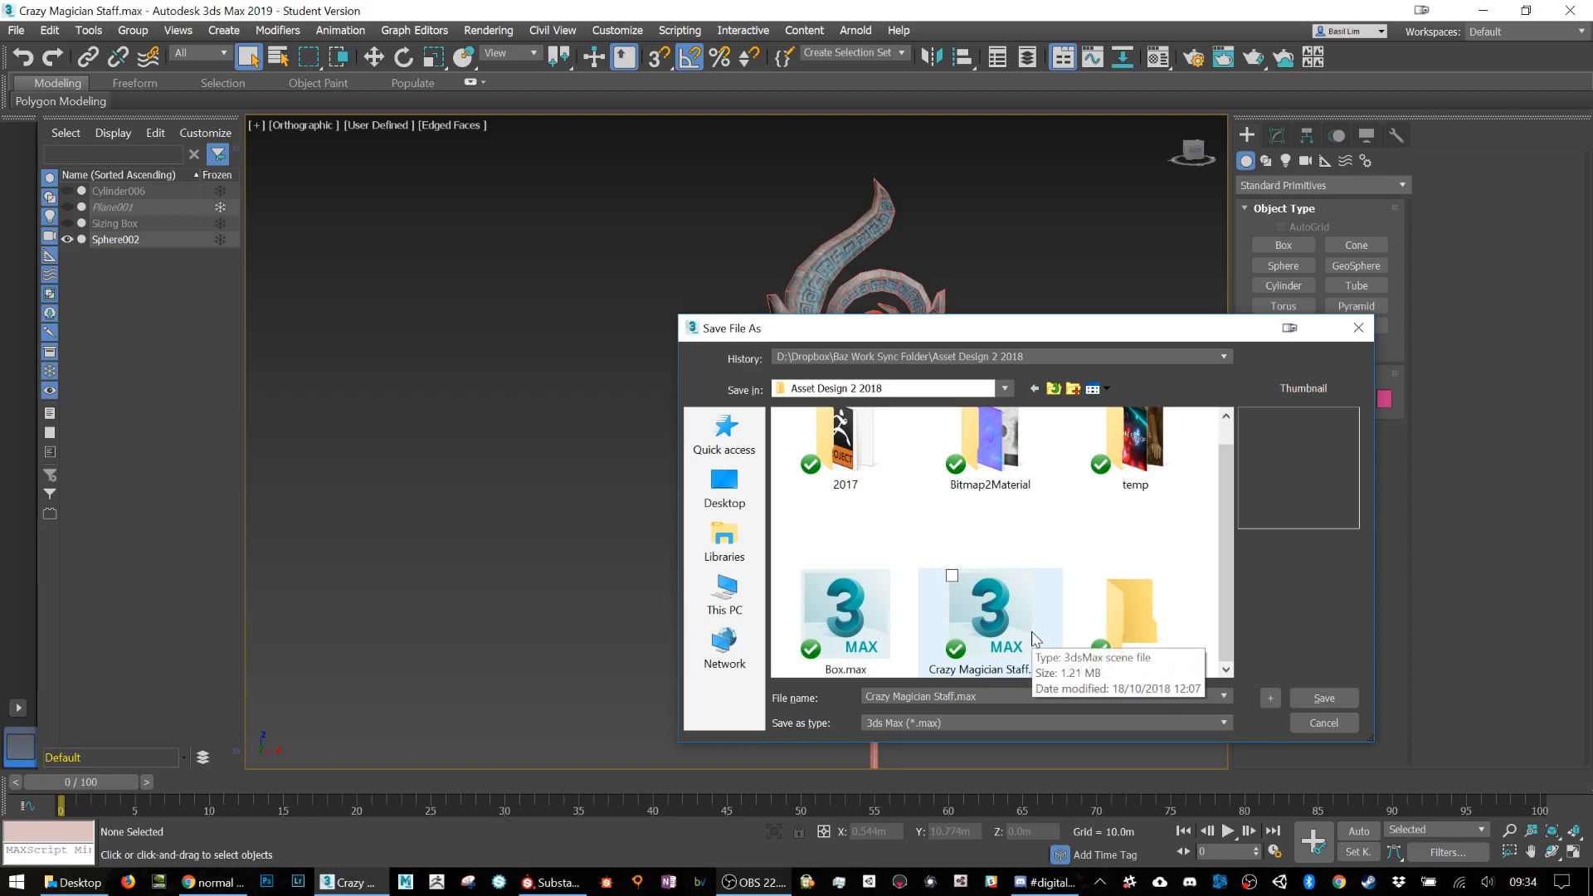
{"action": "type", "text": "PBR"}
{"action": "key", "text": "Return"}
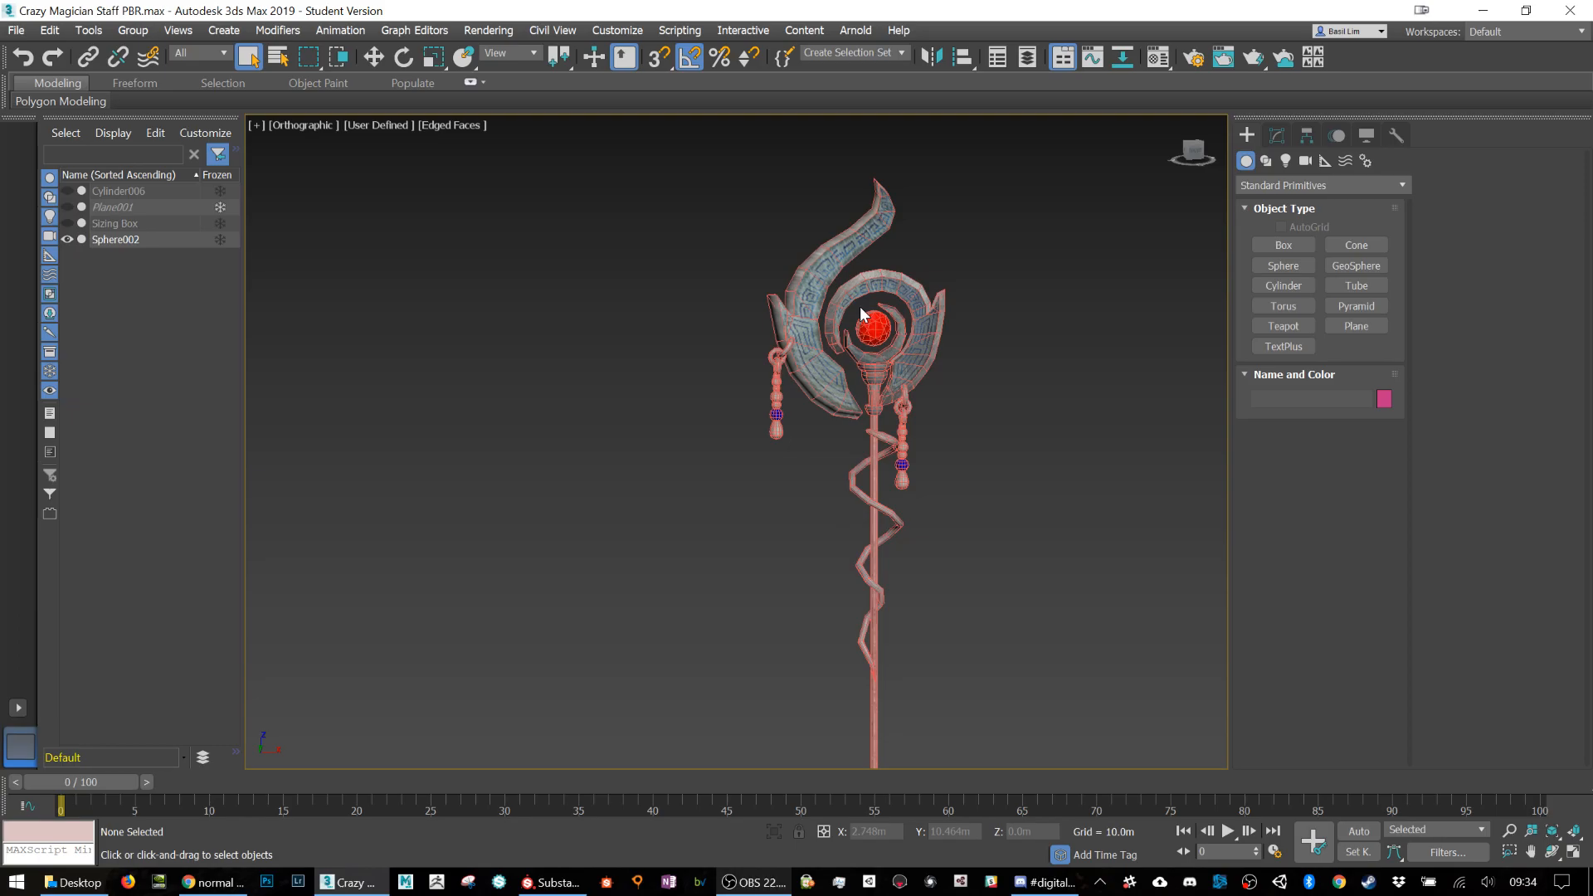
Step: Add an Unwrap UVW modifier to the staff model and check the UV seams around its head
{"action": "left_click", "coordinate": [923, 332]}
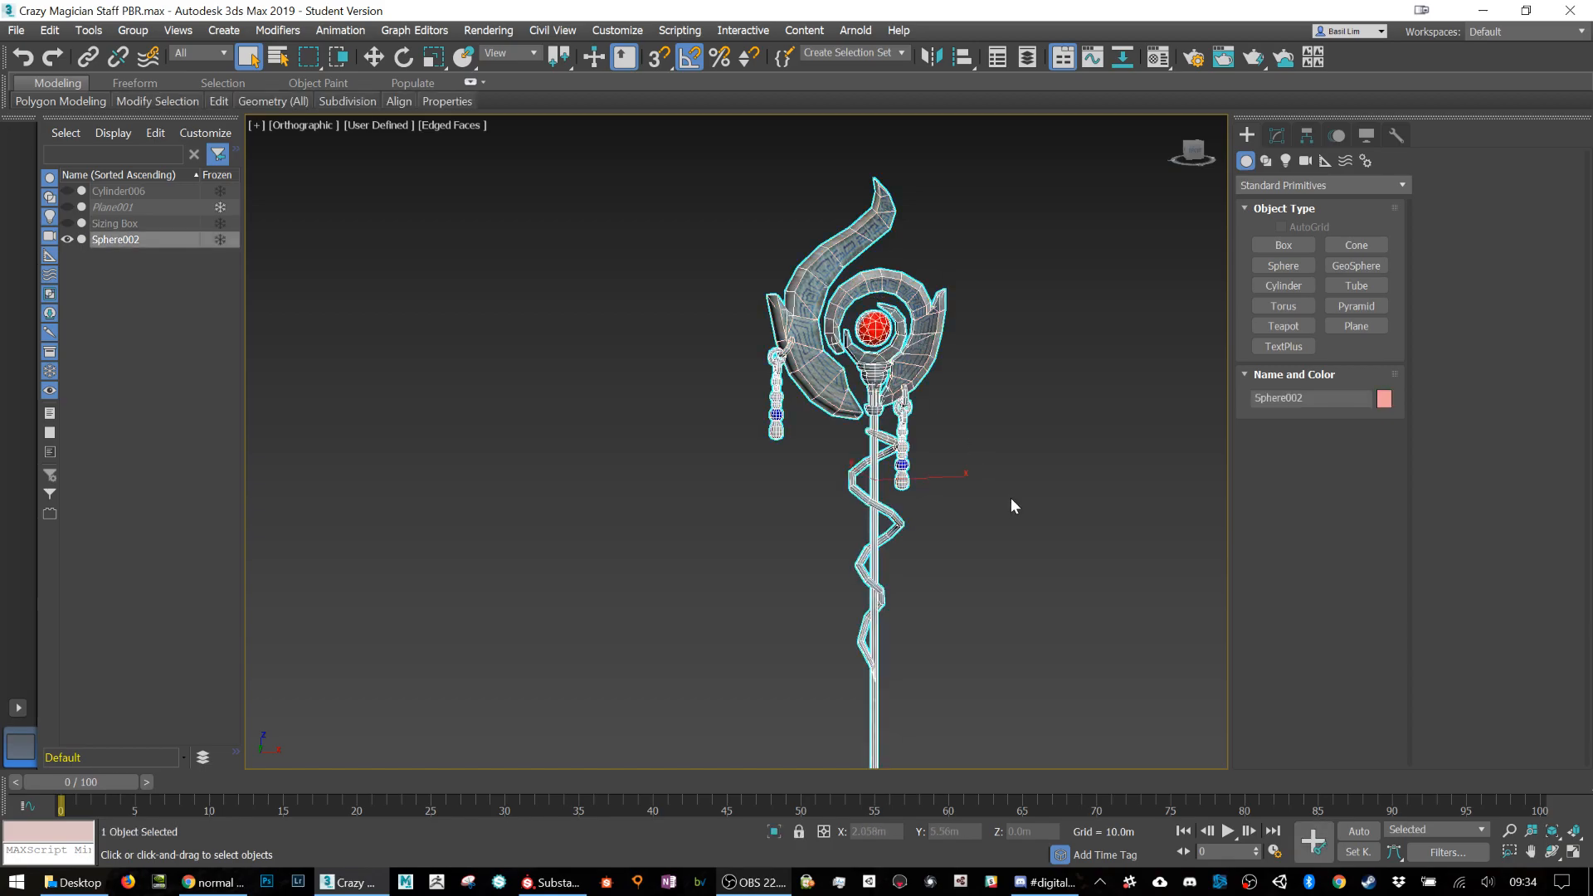
{"action": "middle_click_drag", "start_coordinate": [1012, 506], "coordinate": [976, 527]}
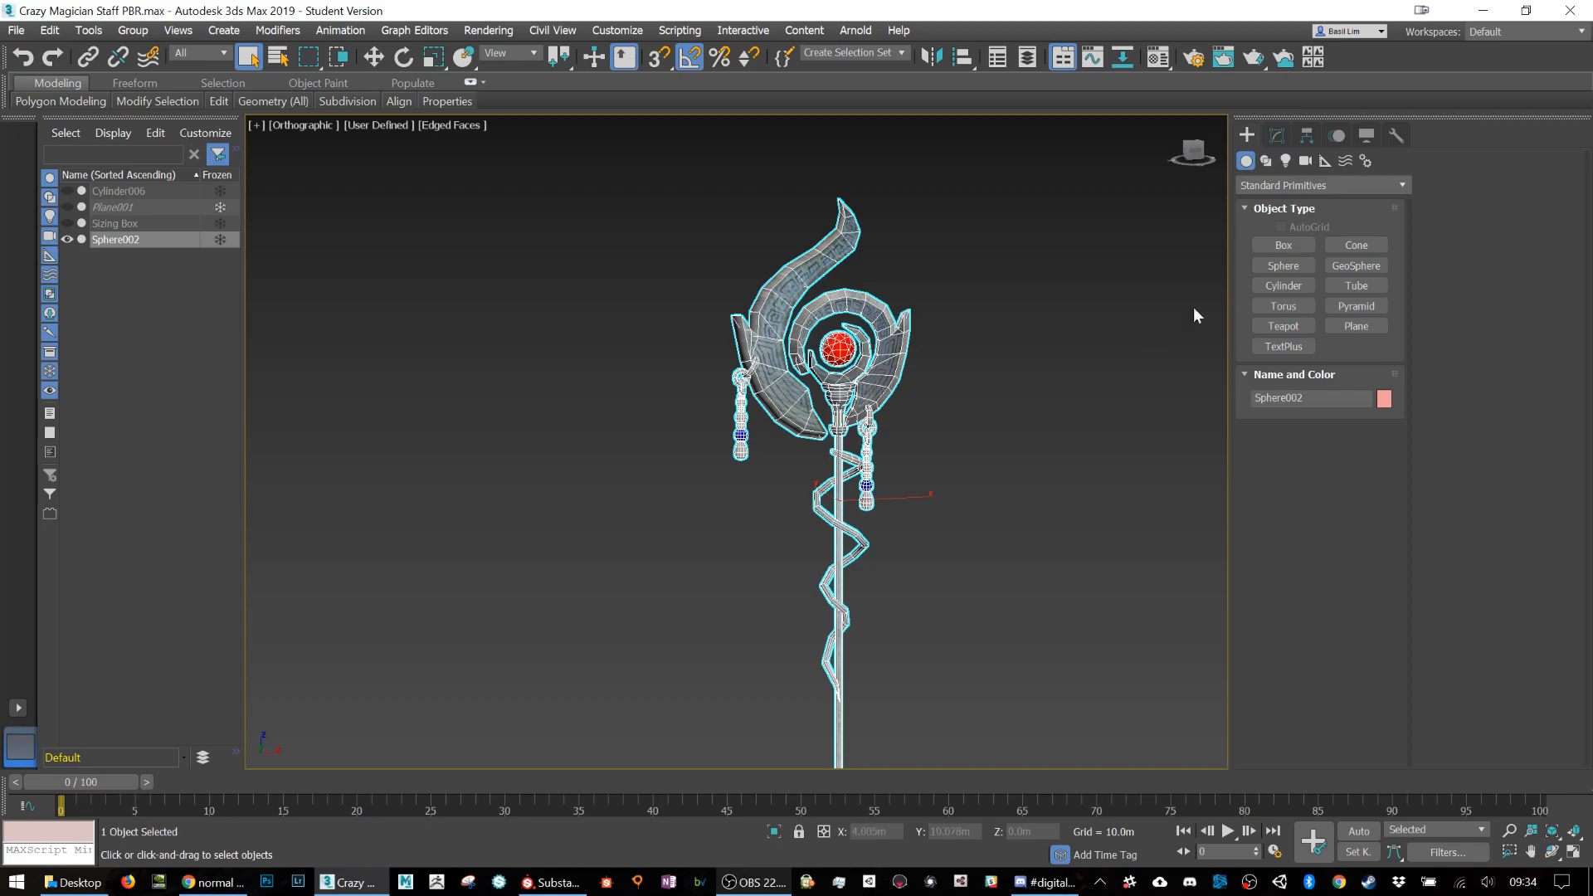
{"action": "left_click", "coordinate": [1279, 136]}
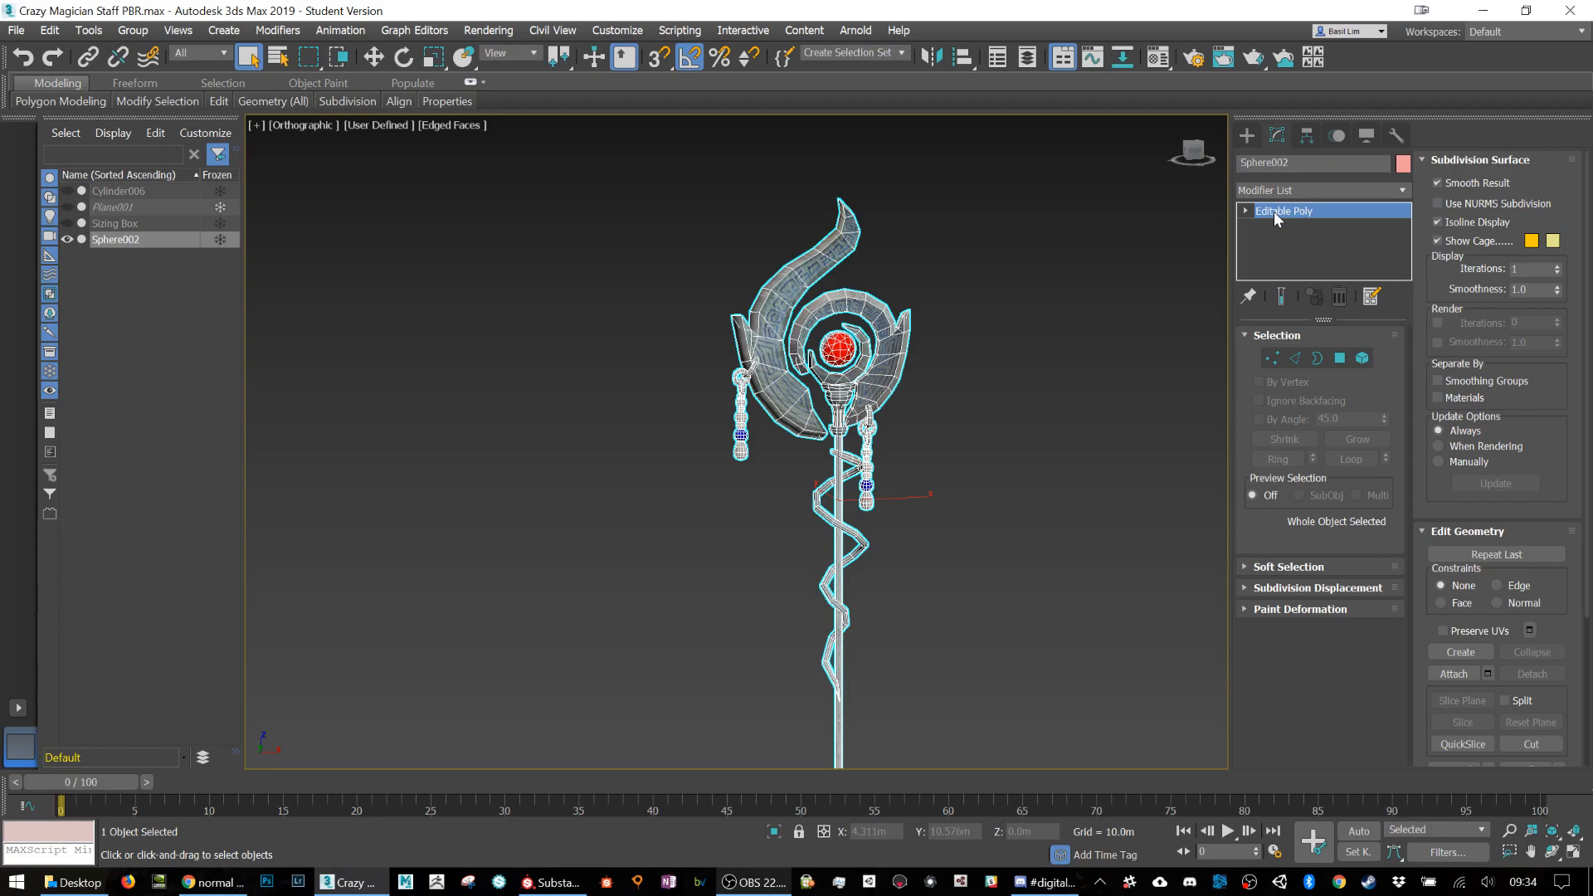
{"action": "left_click", "coordinate": [1286, 194]}
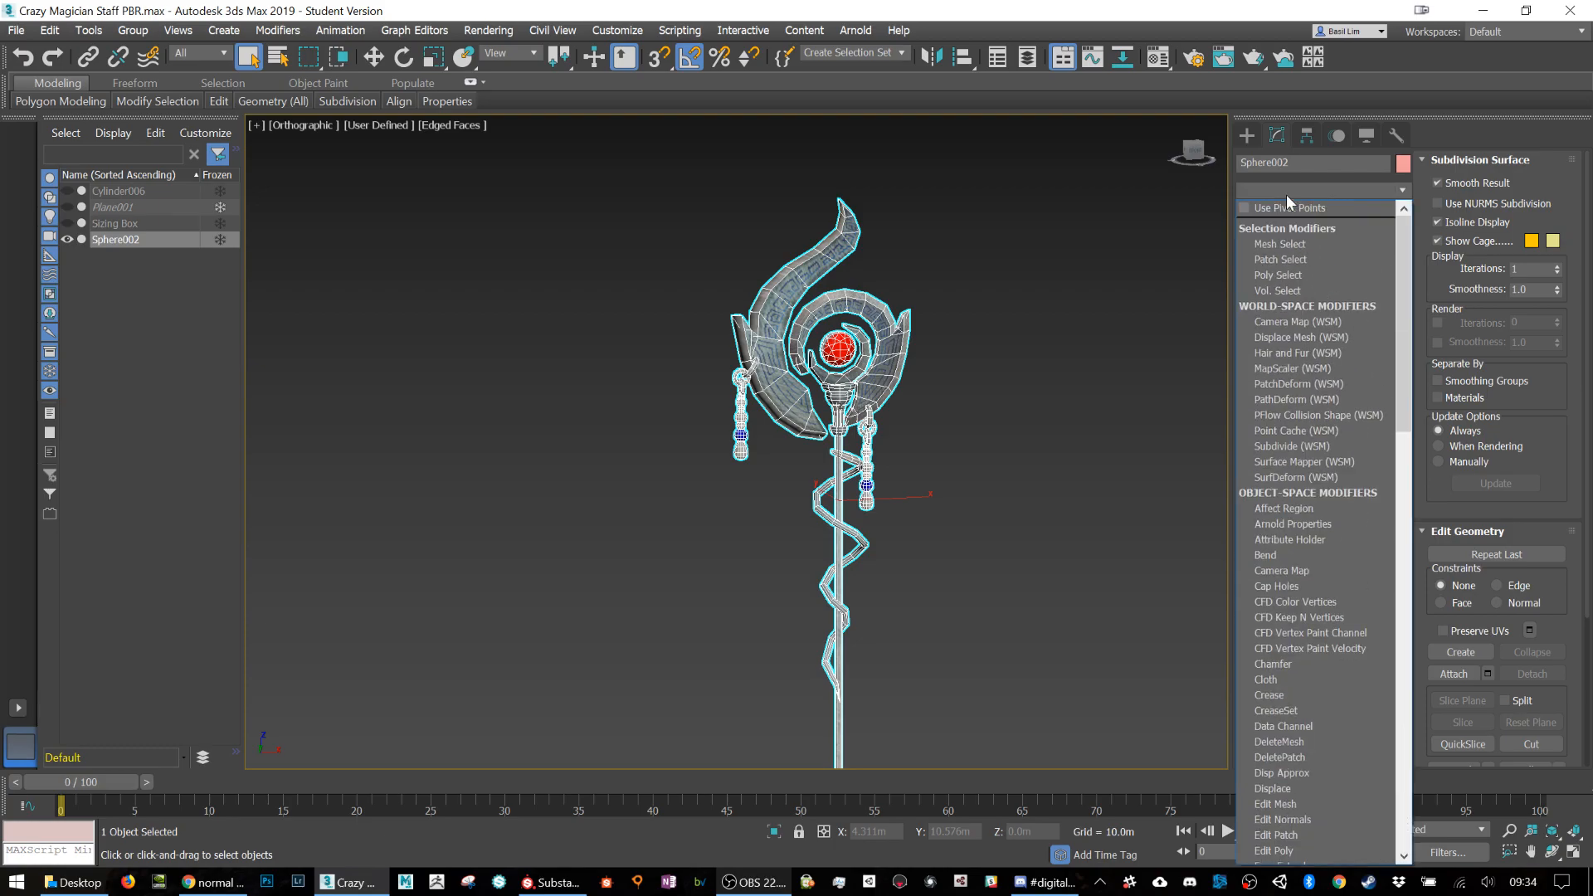
{"action": "key", "text": "u"}
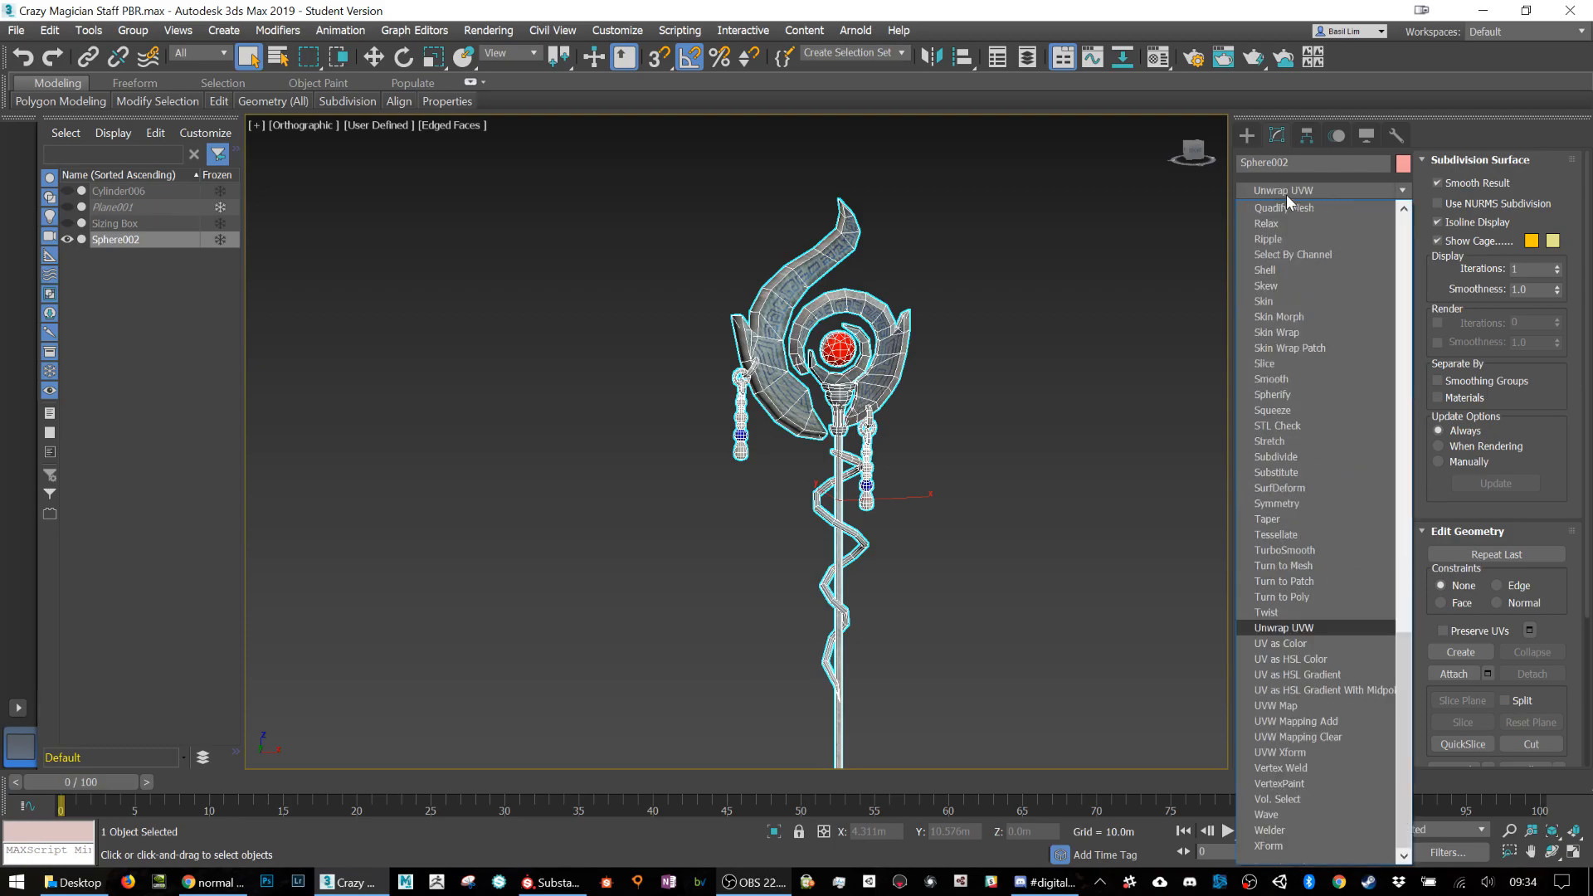
{"action": "key", "text": "Escape"}
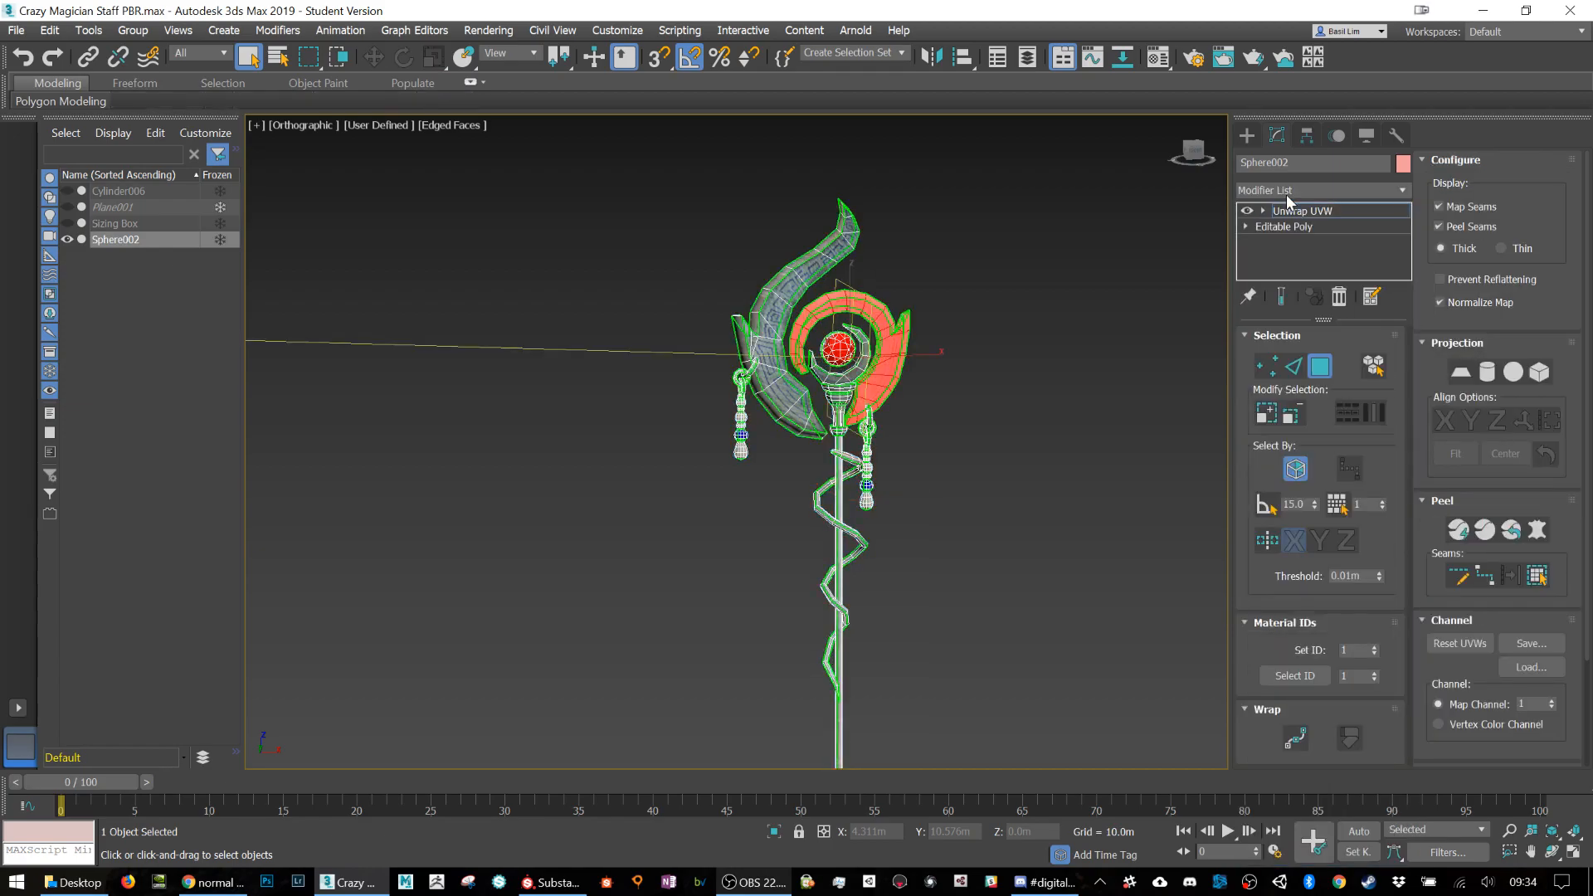
{"action": "left_click", "coordinate": [1127, 437]}
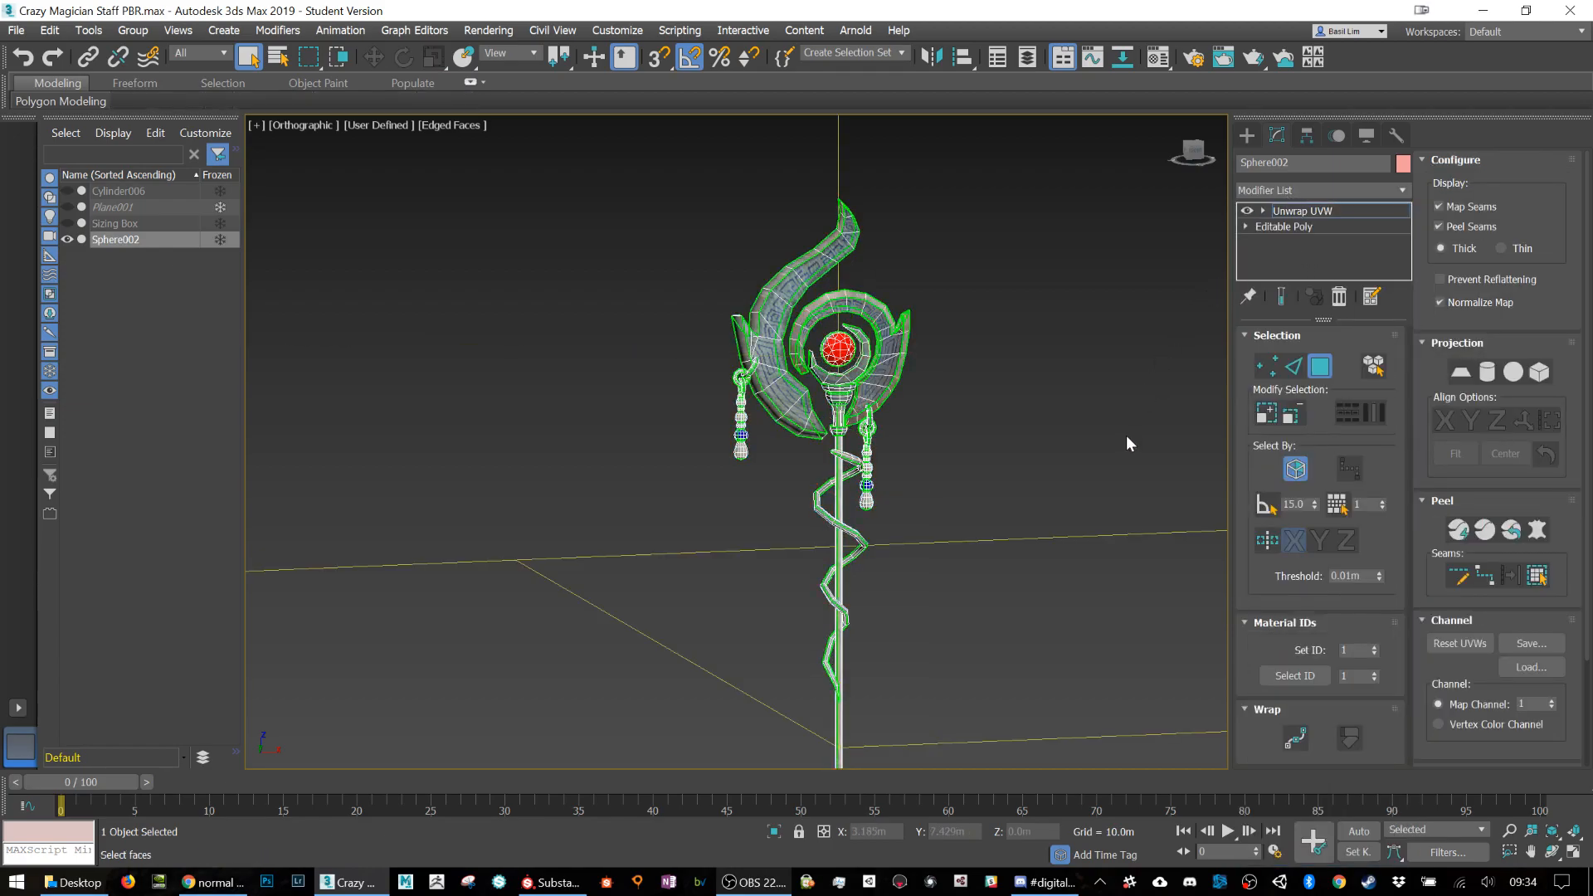
{"action": "scroll", "coordinate": [814, 338], "scroll_direction": "up", "scroll_amount": 5}
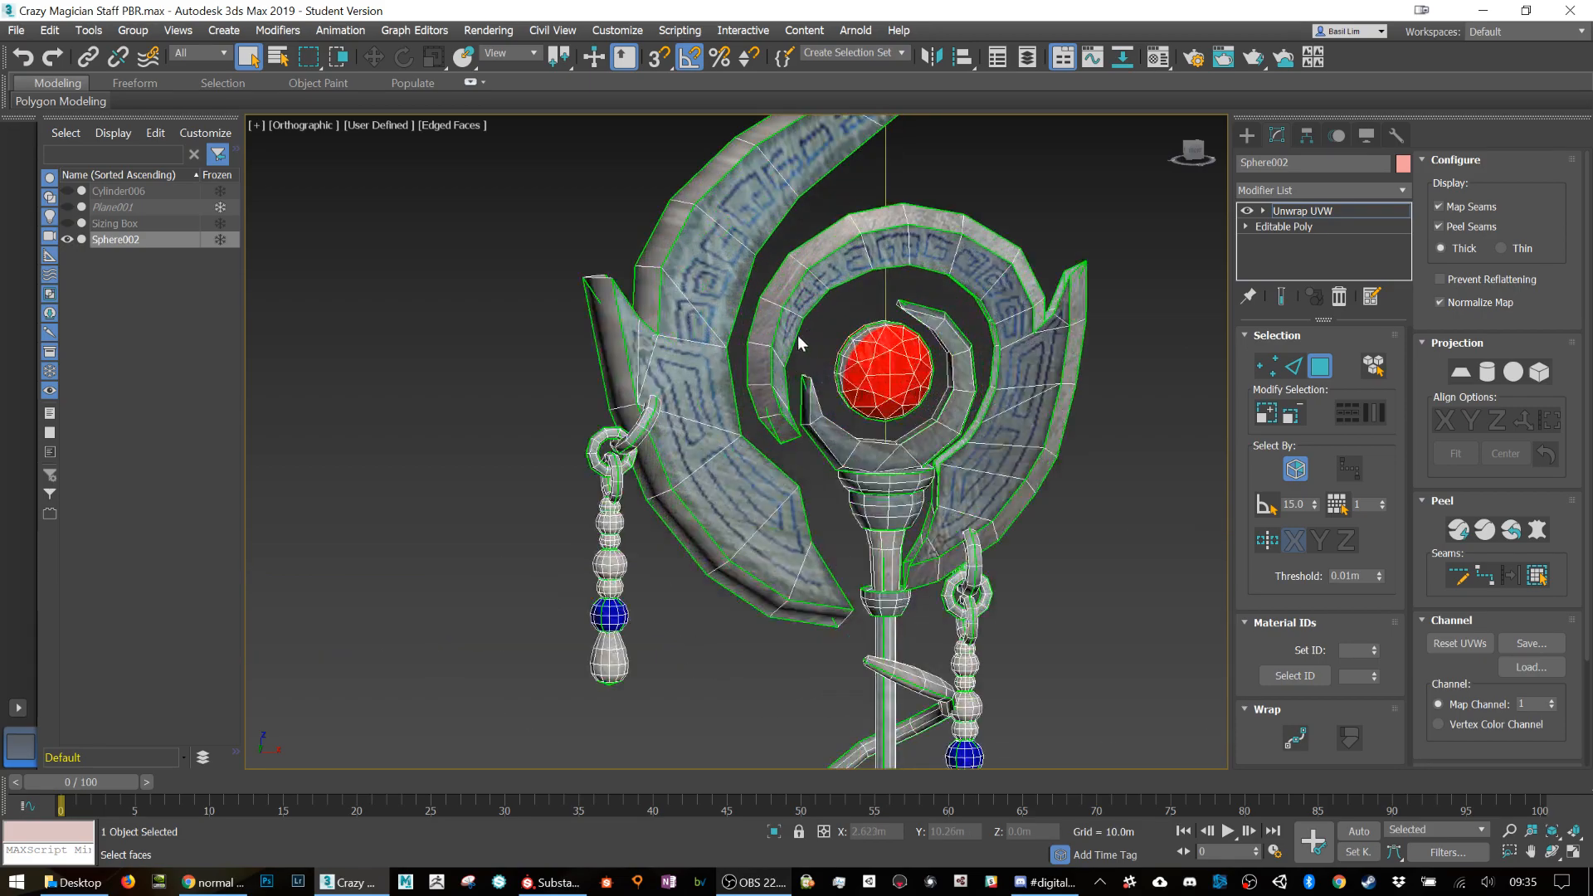
{"action": "scroll", "coordinate": [747, 266], "scroll_direction": "down", "scroll_amount": 1}
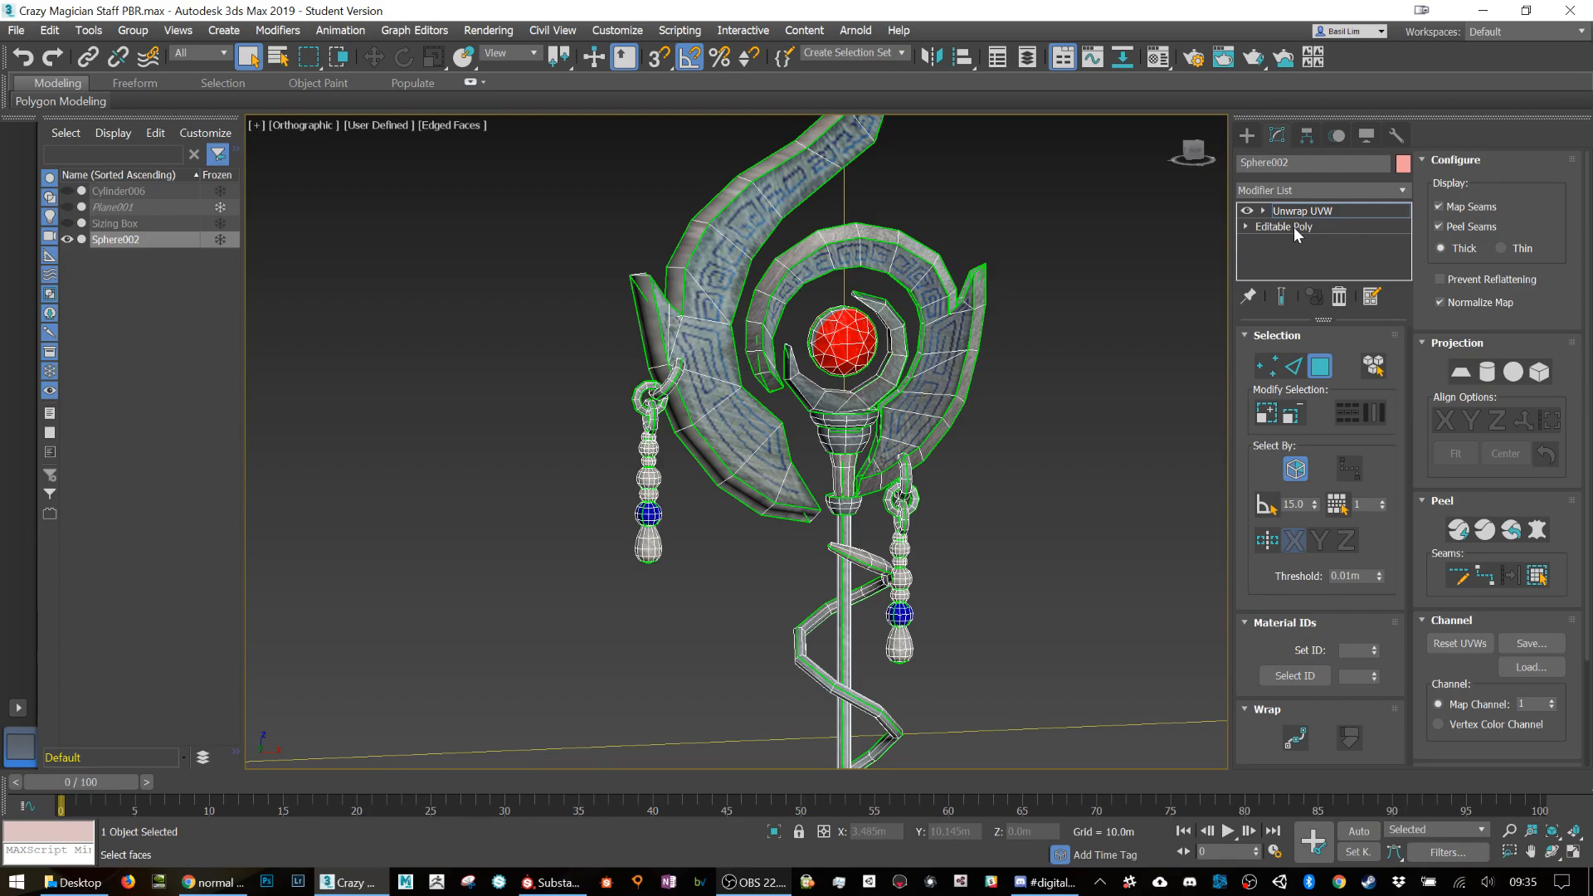
Step: Collapse the staff's modifier stack by converting it to an Editable Poly
{"action": "right_click", "coordinate": [958, 326]}
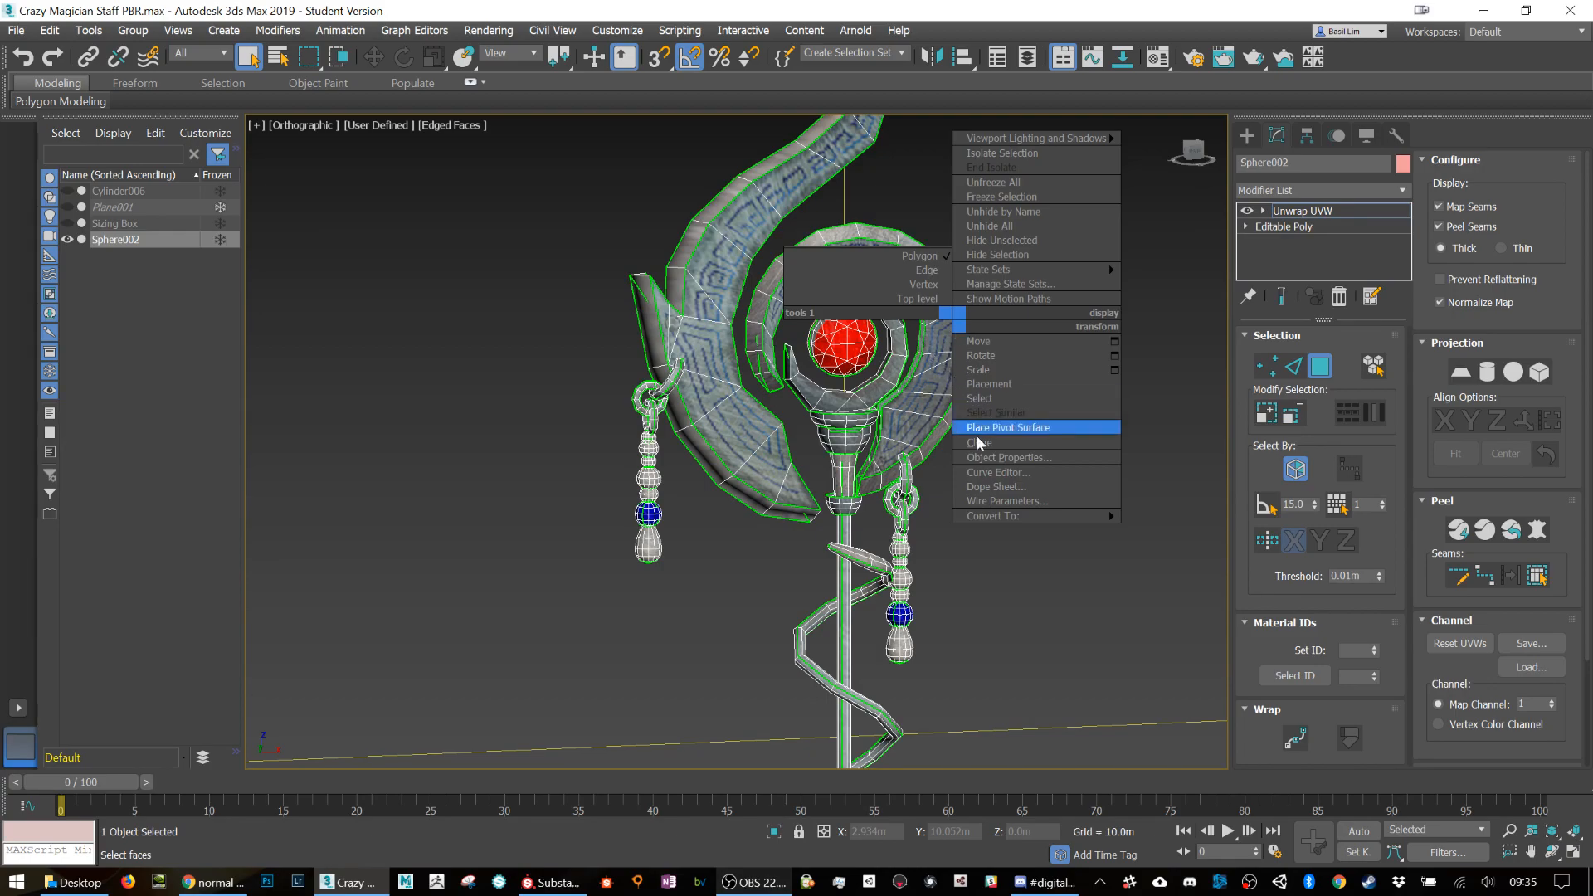
{"action": "mouse_move", "coordinate": [1029, 516]}
{"action": "left_click", "coordinate": [1191, 531]}
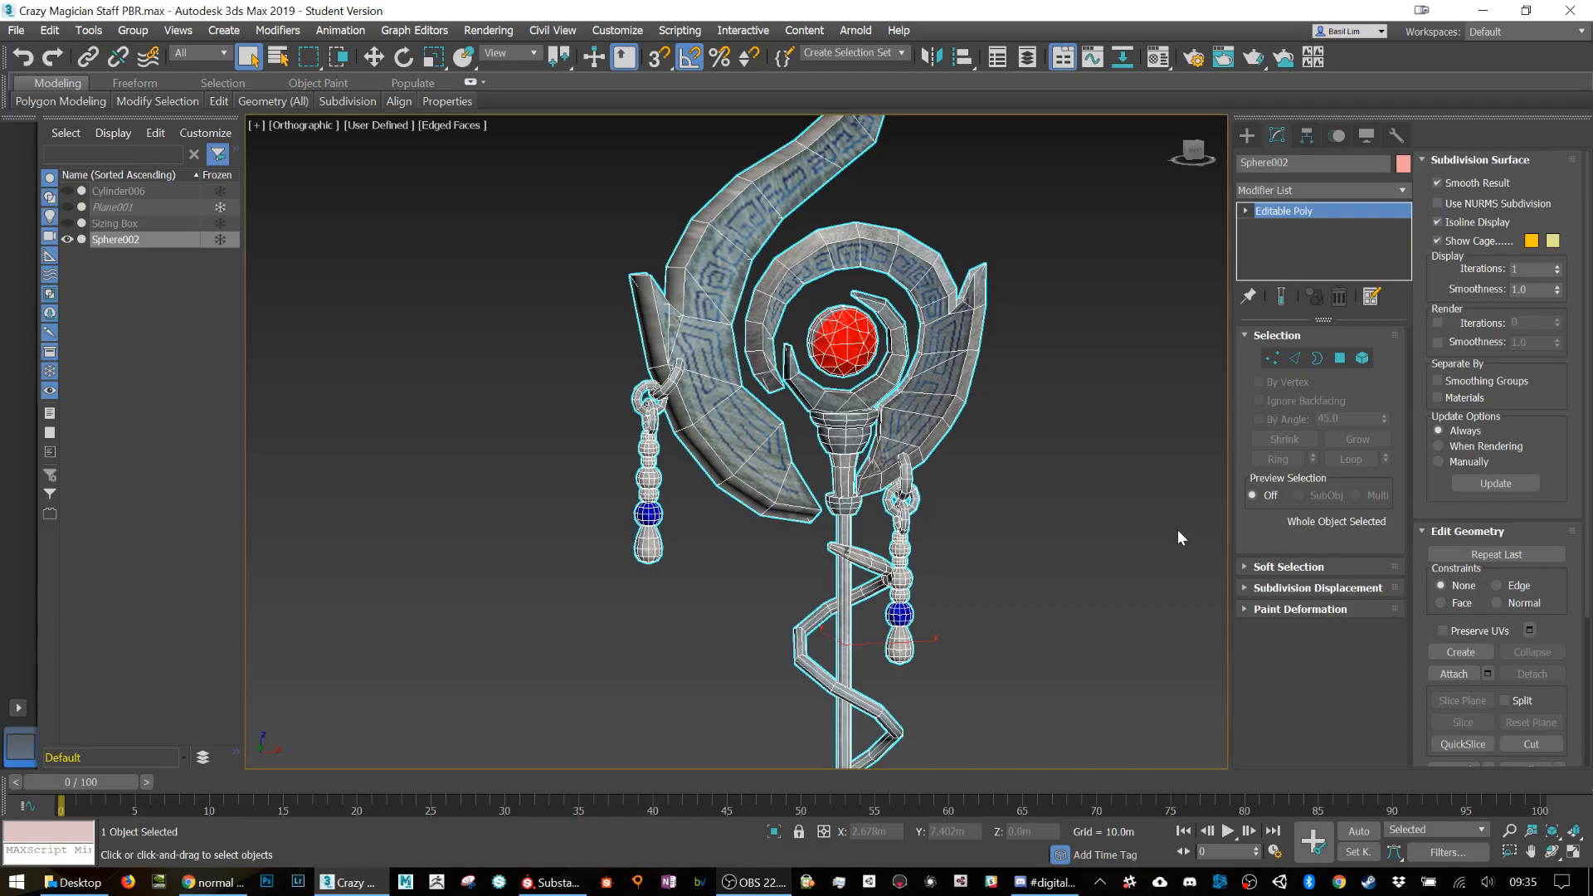
Step: Apply a fresh Unwrap UVW modifier to the collapsed staff model
{"action": "left_click", "coordinate": [1311, 190]}
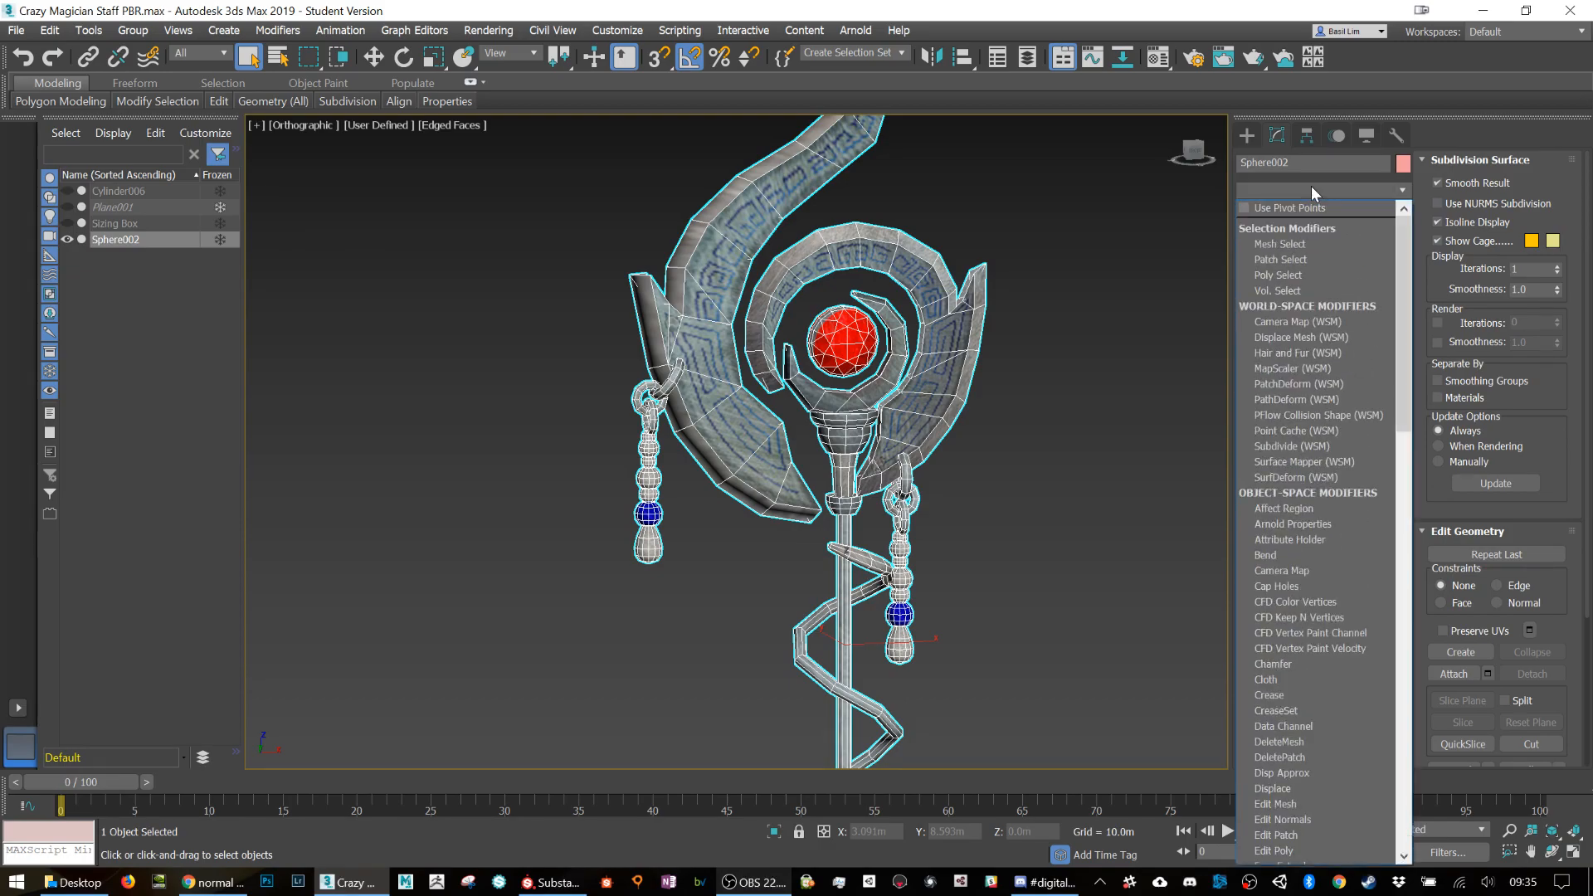
{"action": "type", "text": "u"}
{"action": "key", "text": "Return"}
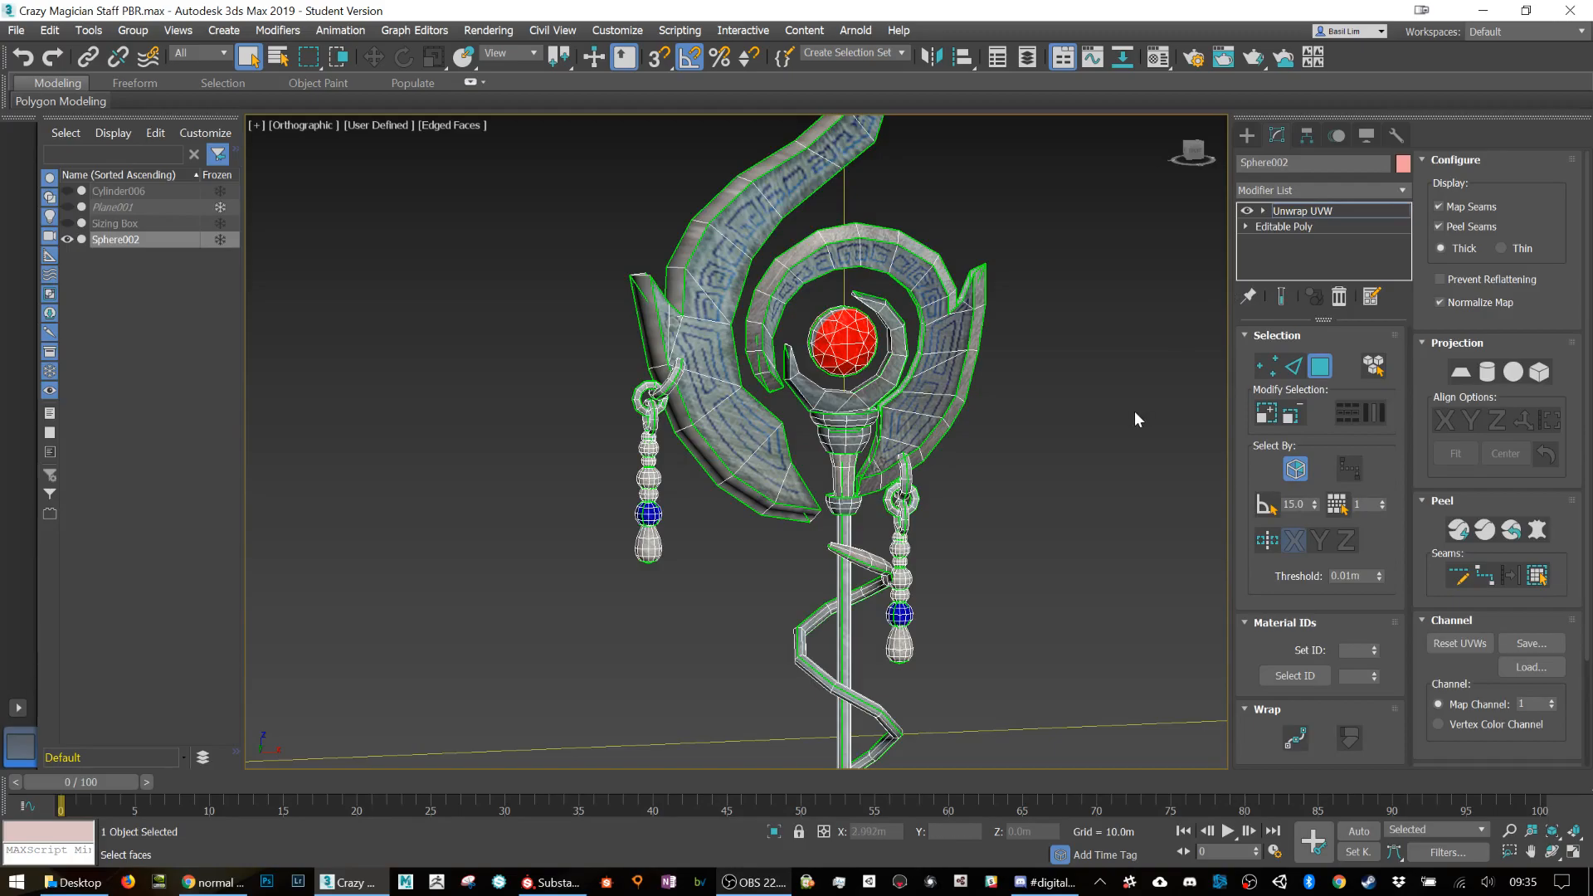
Step: Open the UV editor for the staff and enlarge its window for a bigger working area
{"action": "scroll", "coordinate": [1133, 412], "scroll_direction": "down", "scroll_amount": 5}
{"action": "middle_click_drag", "start_coordinate": [1123, 466], "coordinate": [1059, 432]}
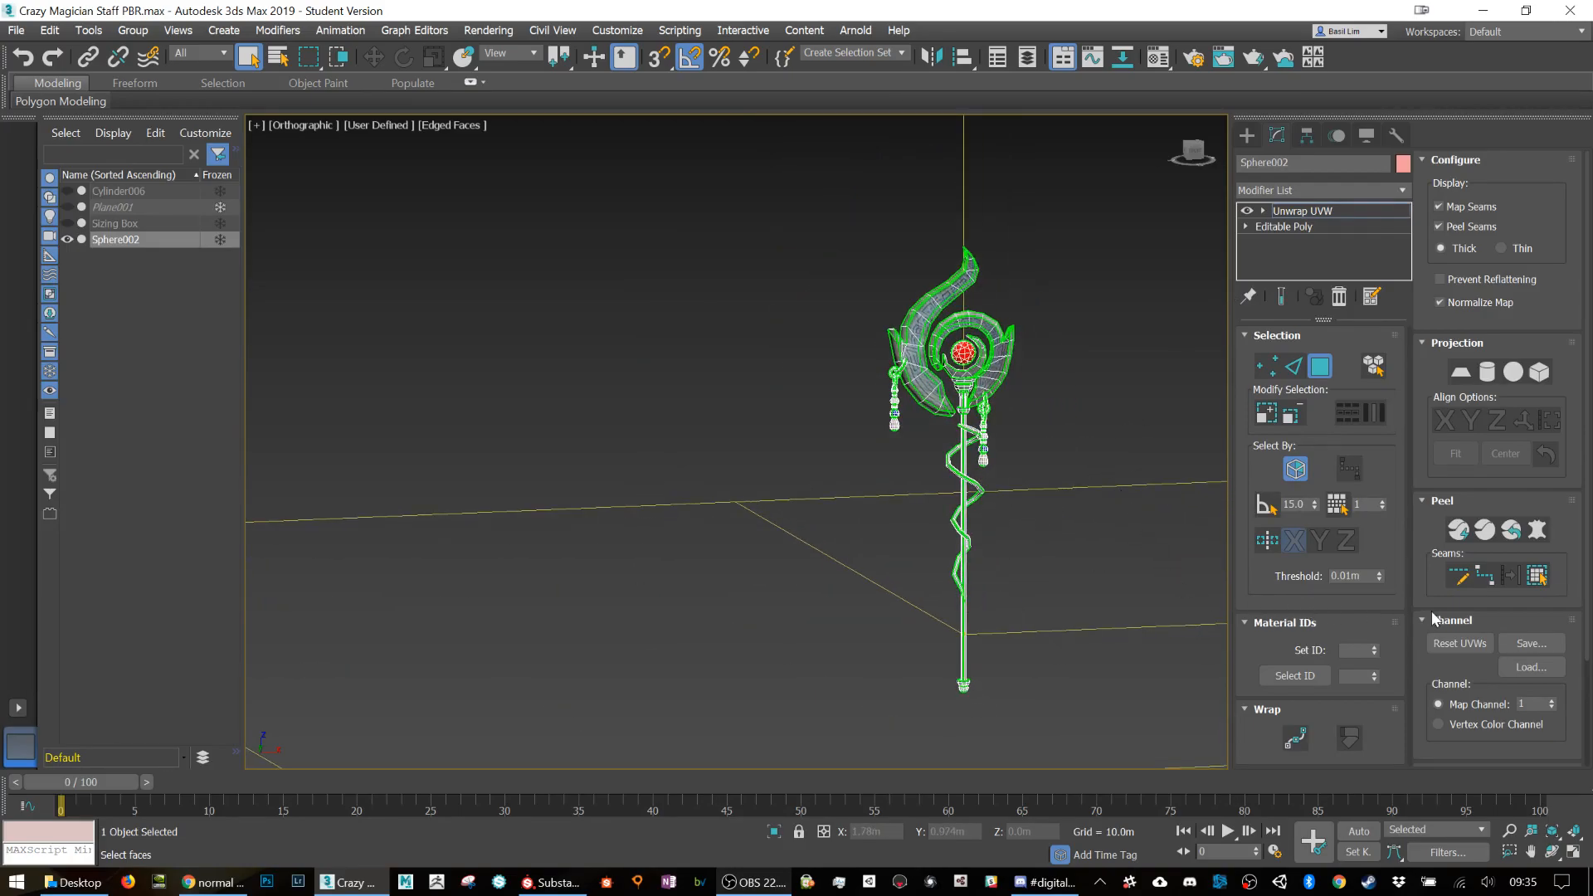
{"action": "scroll", "coordinate": [1493, 541], "scroll_direction": "down", "scroll_amount": 3}
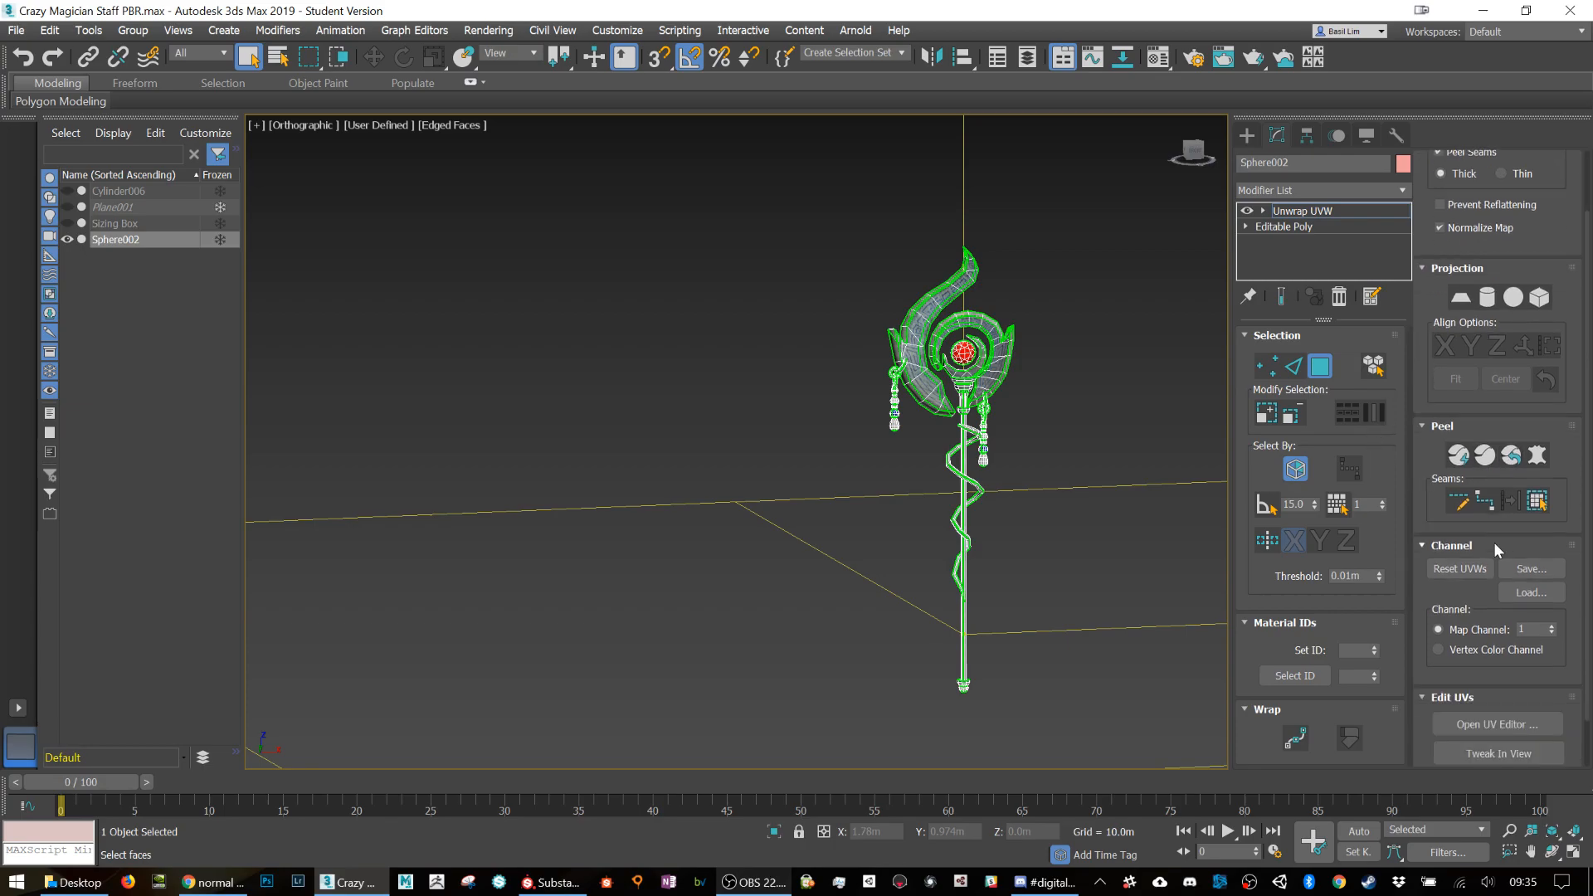
{"action": "left_click", "coordinate": [1491, 669]}
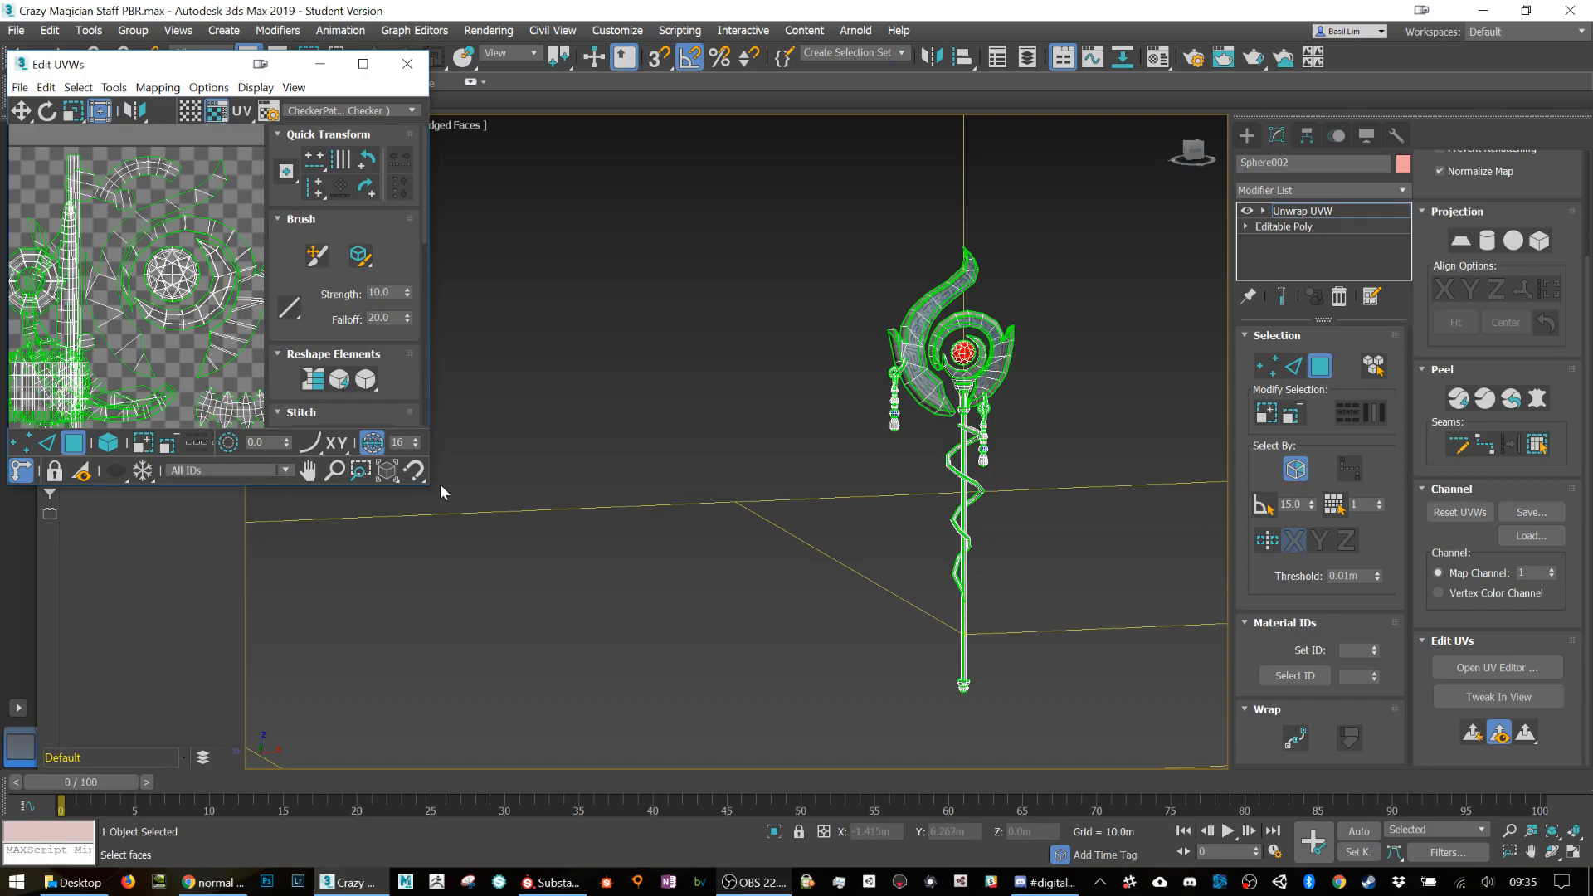
{"action": "left_click_drag", "start_coordinate": [430, 487], "coordinate": [1053, 788]}
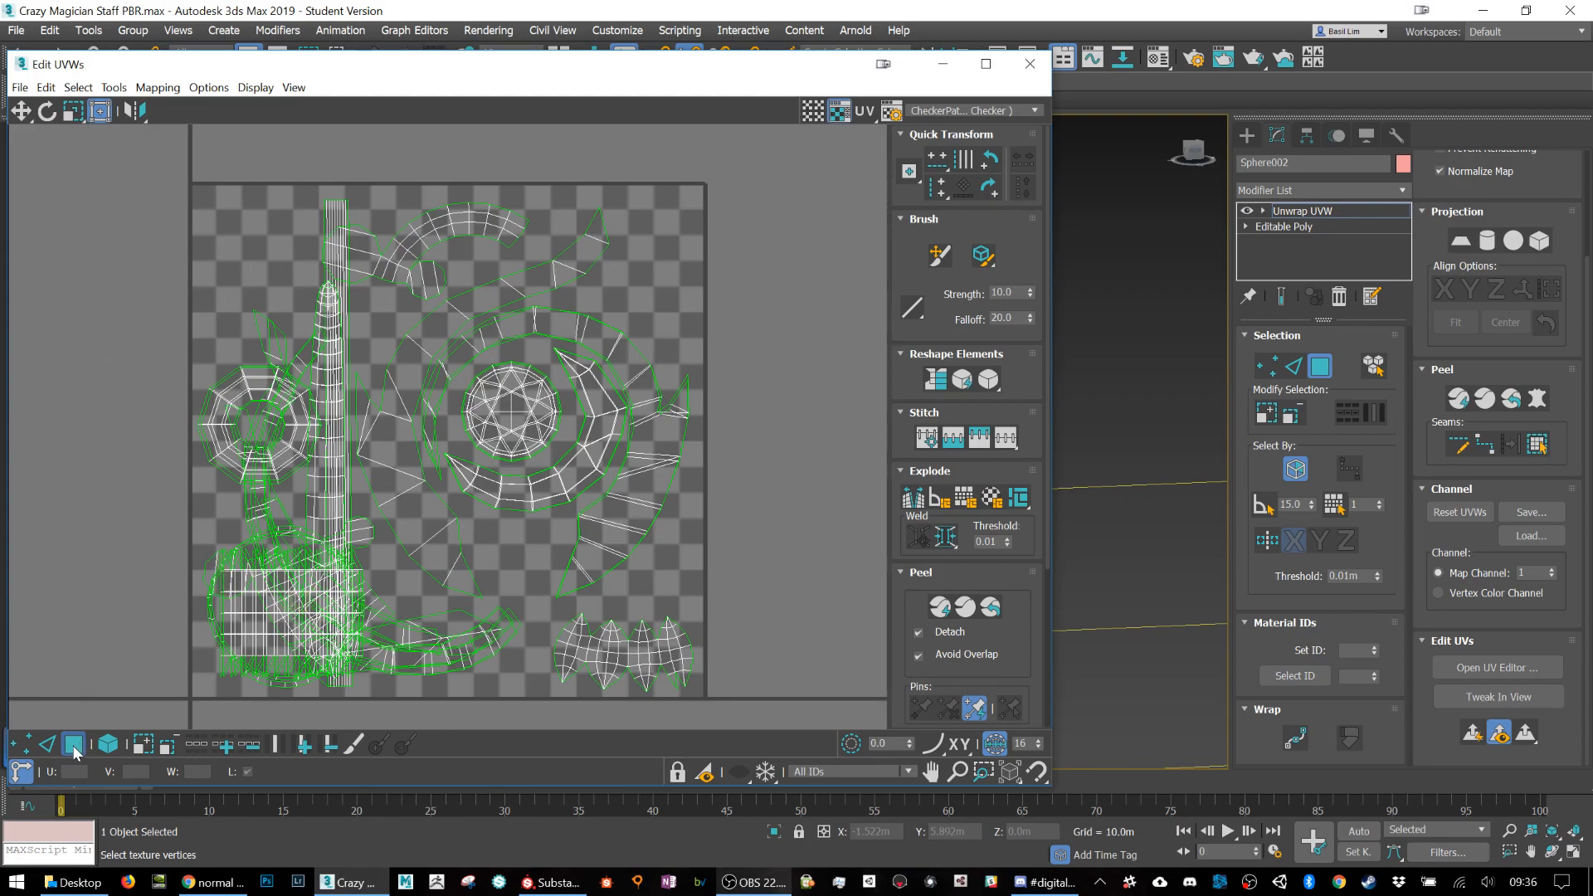
{"action": "left_click_drag", "start_coordinate": [221, 259], "coordinate": [262, 422]}
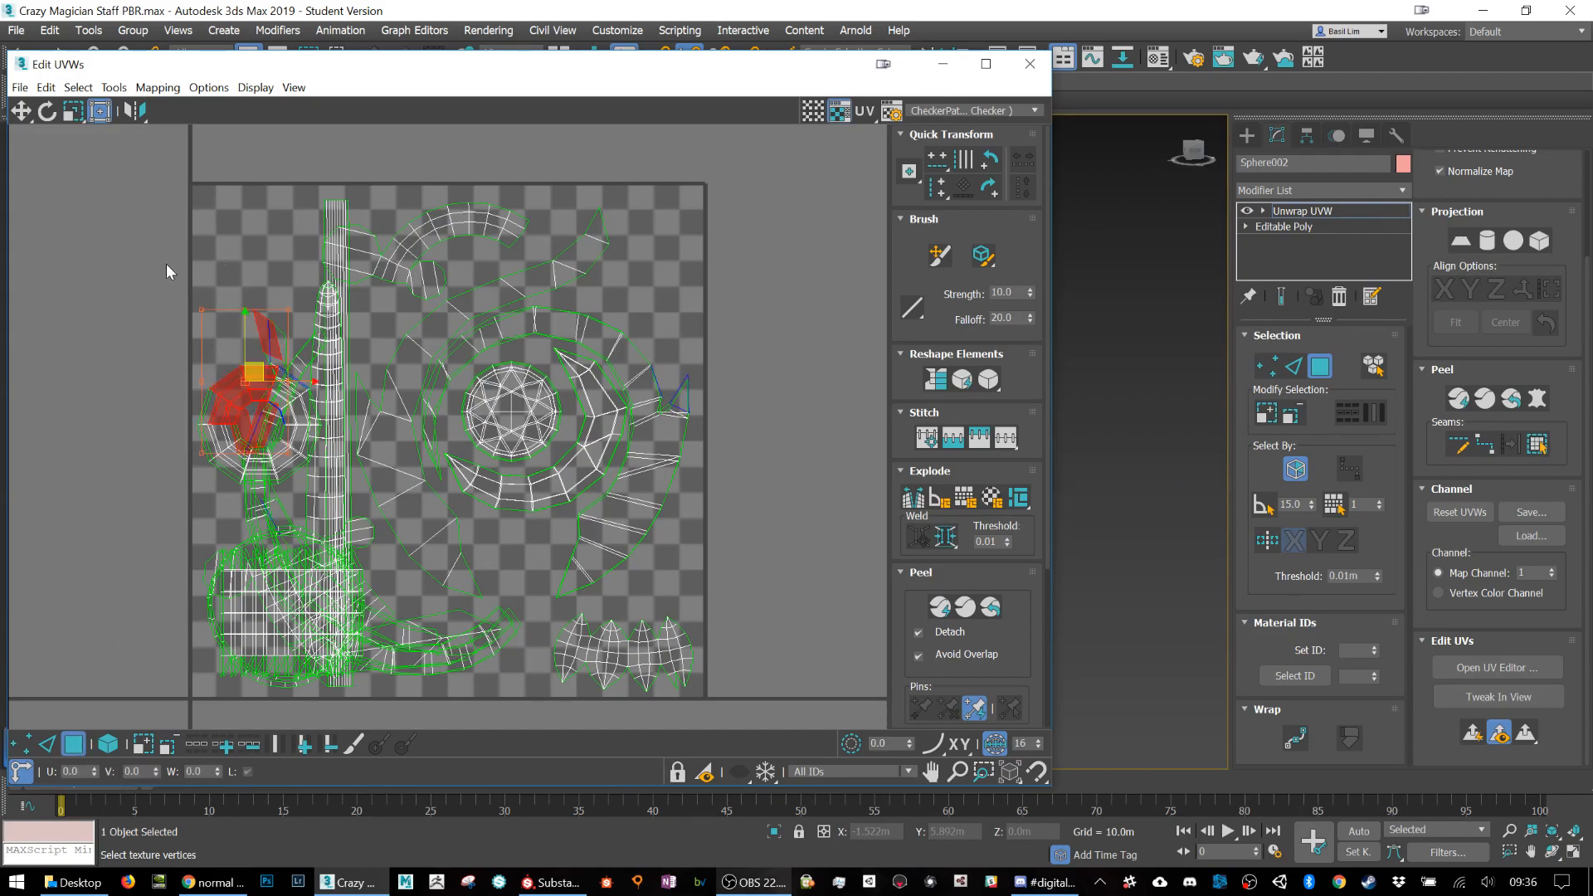
{"action": "left_click_drag", "start_coordinate": [261, 155], "coordinate": [385, 276]}
{"action": "left_click", "coordinate": [222, 284]}
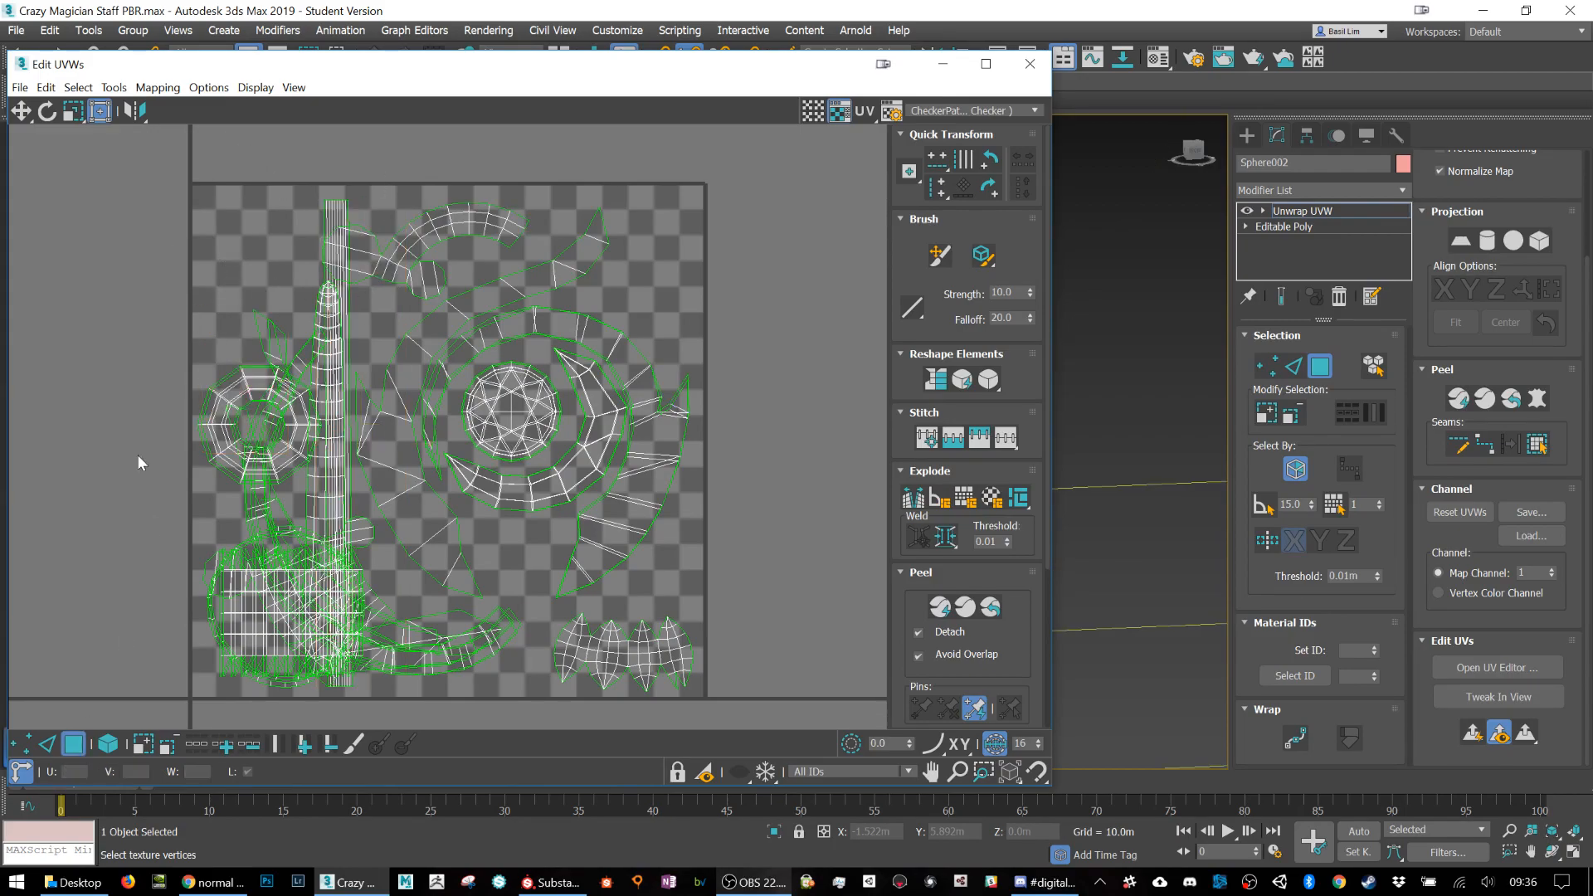
Step: Turn on element selection for UV polygons, try it on the long shaft island, and select all UV islands
{"action": "left_click", "coordinate": [109, 744]}
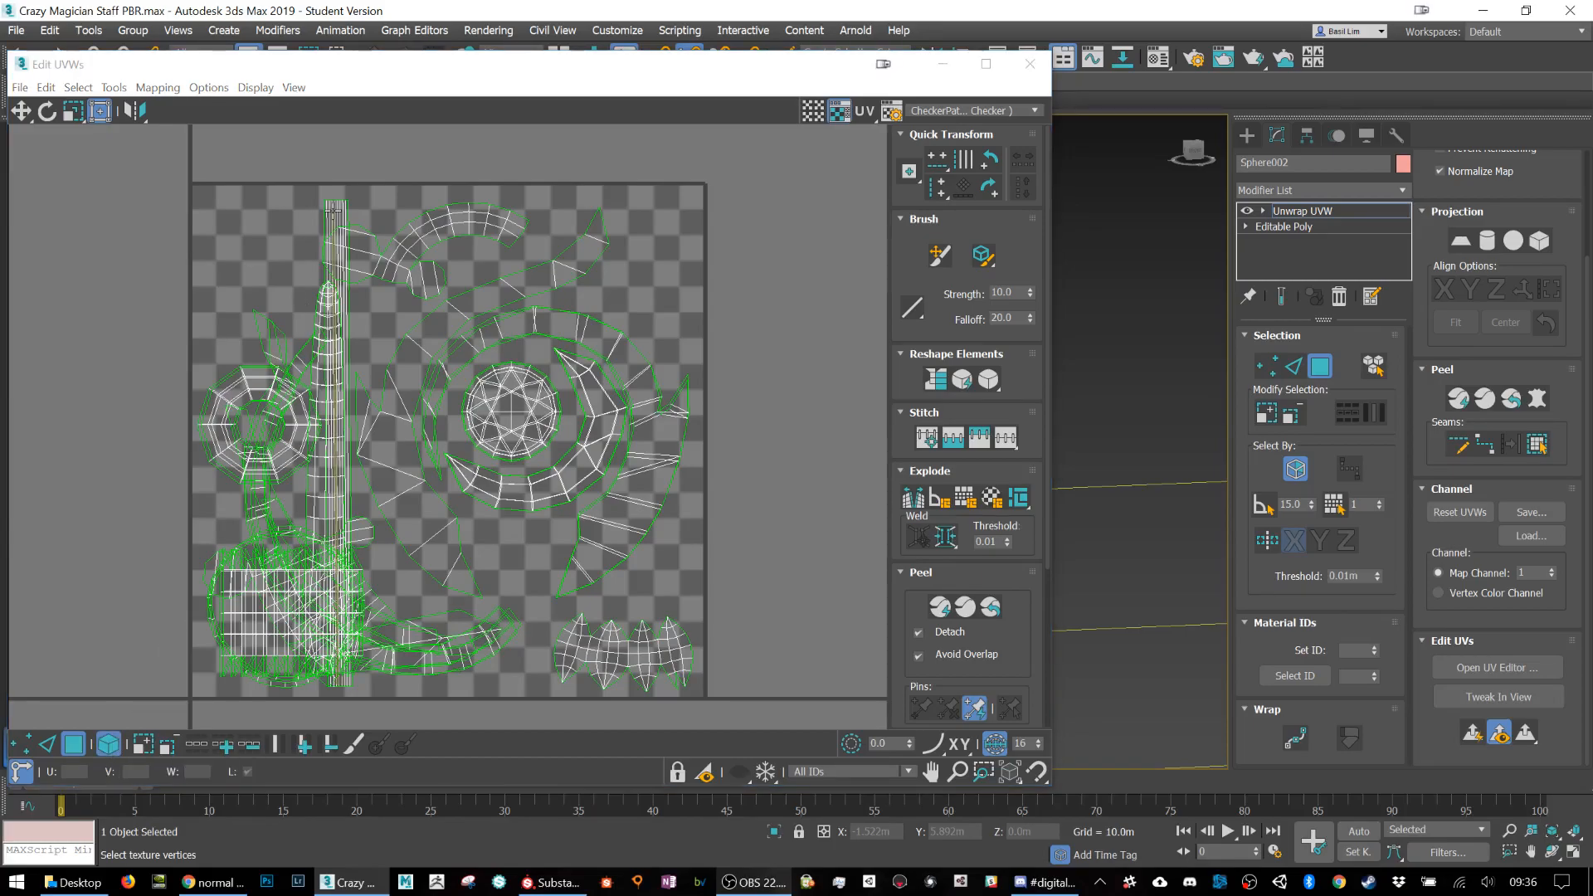
{"action": "left_click", "coordinate": [336, 205]}
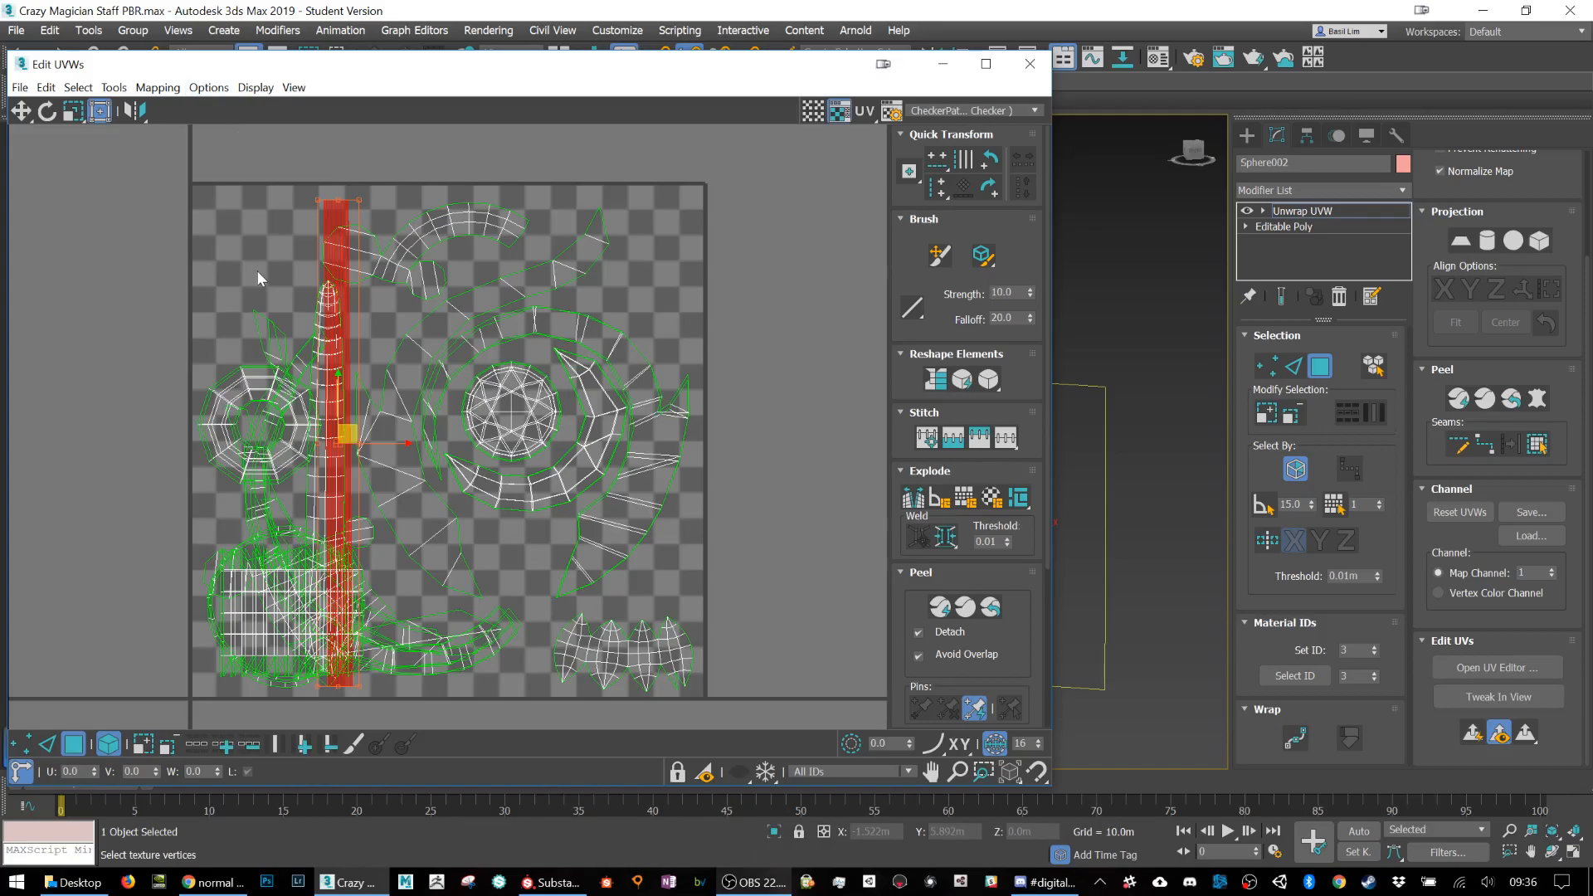
{"action": "scroll", "coordinate": [257, 270], "scroll_direction": "down", "scroll_amount": 2}
{"action": "scroll", "coordinate": [264, 249], "scroll_direction": "down", "scroll_amount": 2}
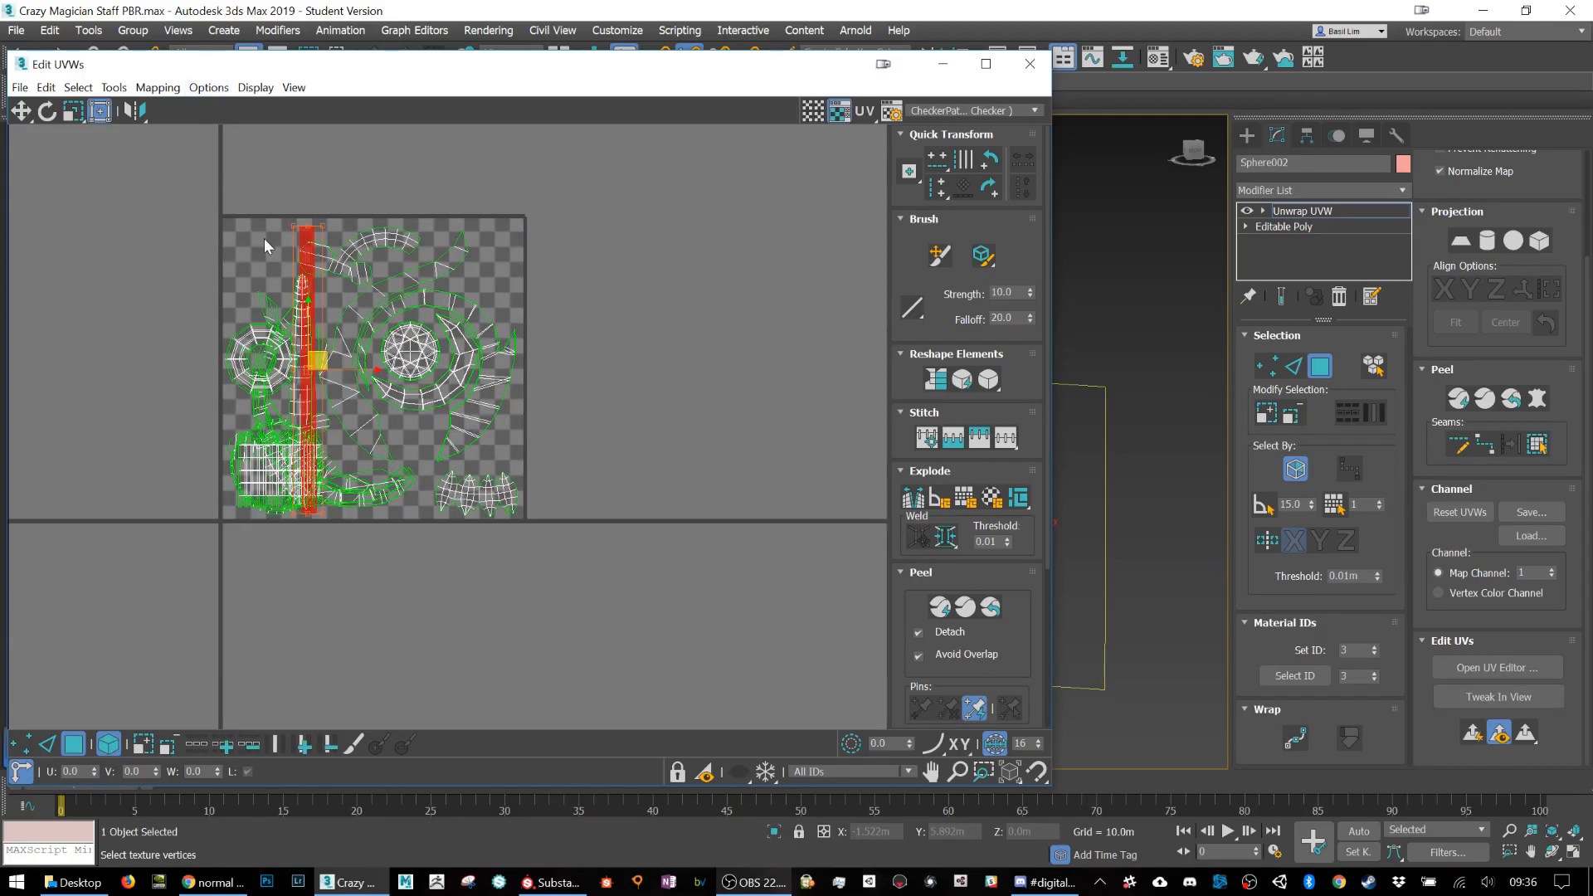
{"action": "left_click_drag", "start_coordinate": [100, 151], "coordinate": [548, 540]}
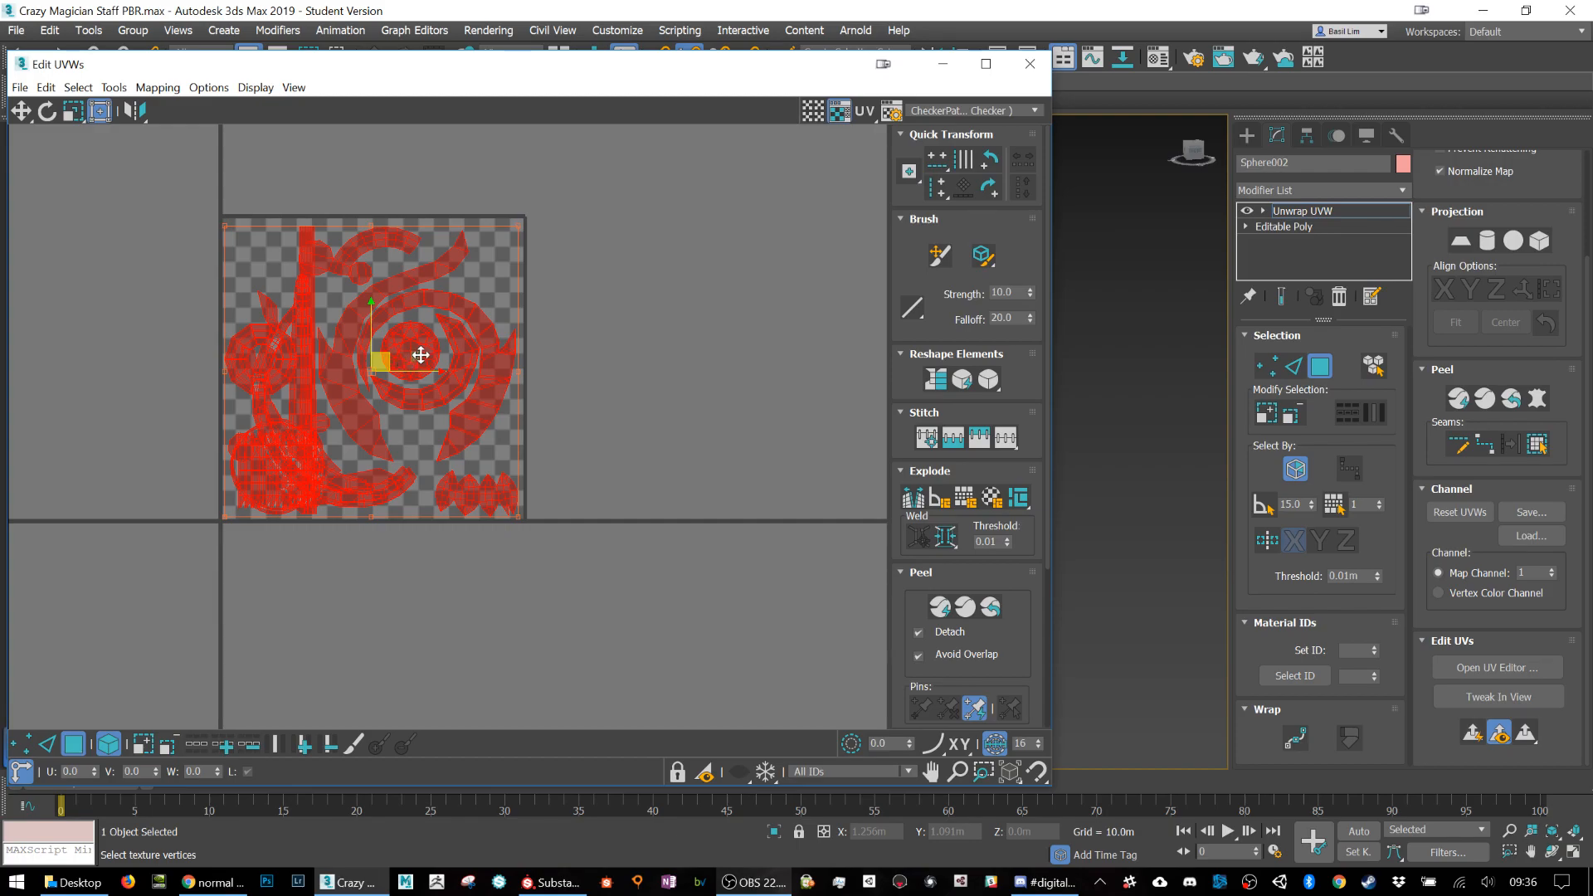
Step: Allow rotation and repack all selected UV islands with rescaling to fill the UV tile, leaving them deselected
{"action": "scroll", "coordinate": [949, 360], "scroll_direction": "down", "scroll_amount": 6}
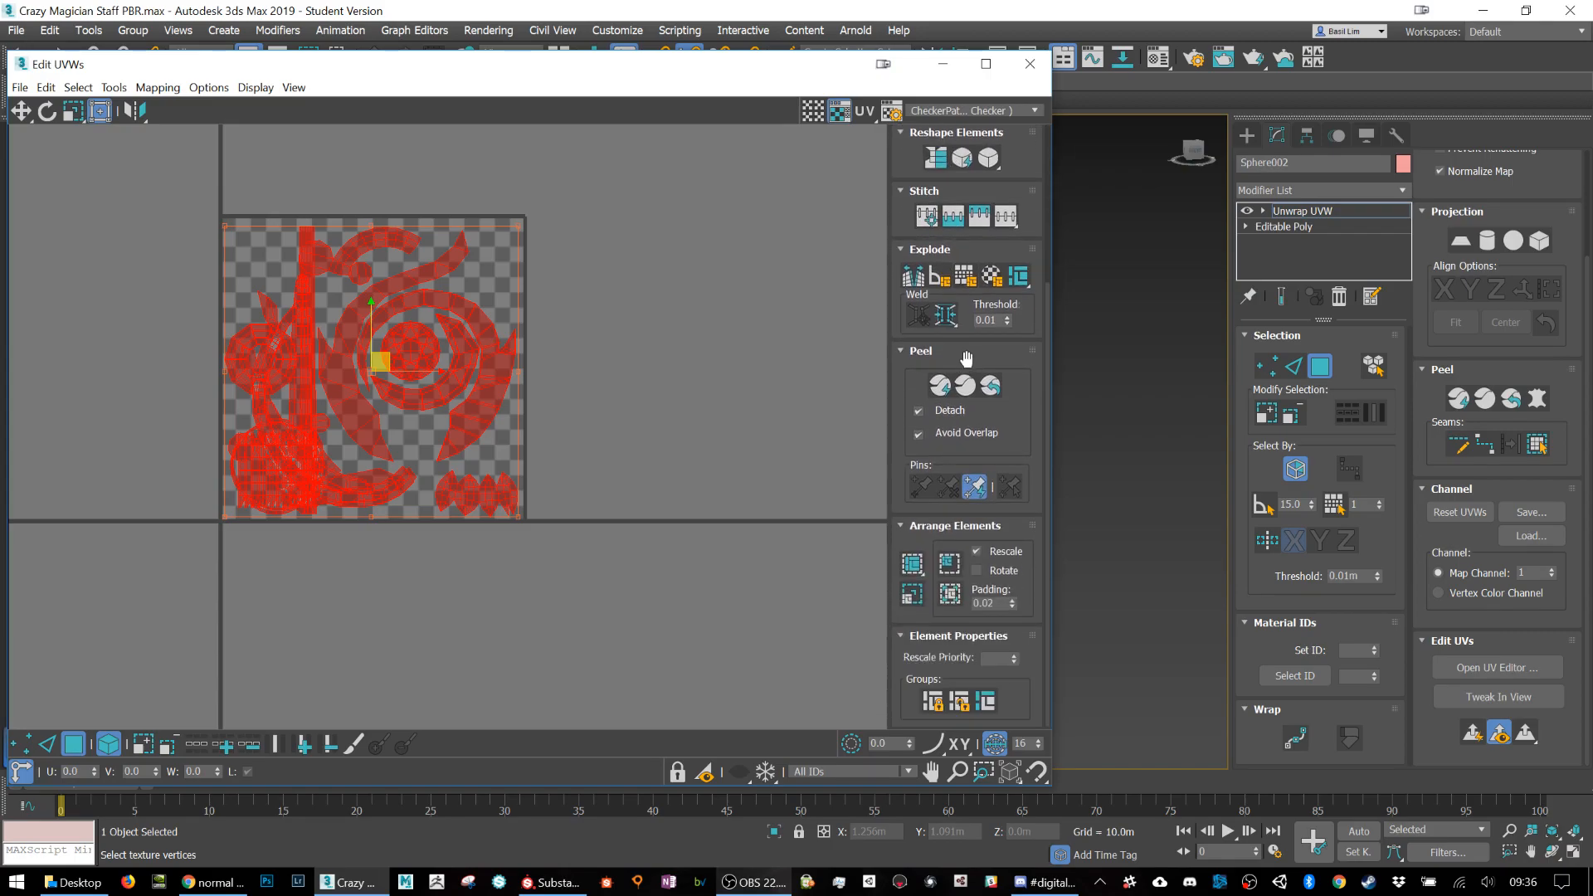
{"action": "left_click", "coordinate": [977, 571]}
{"action": "left_click", "coordinate": [907, 561]}
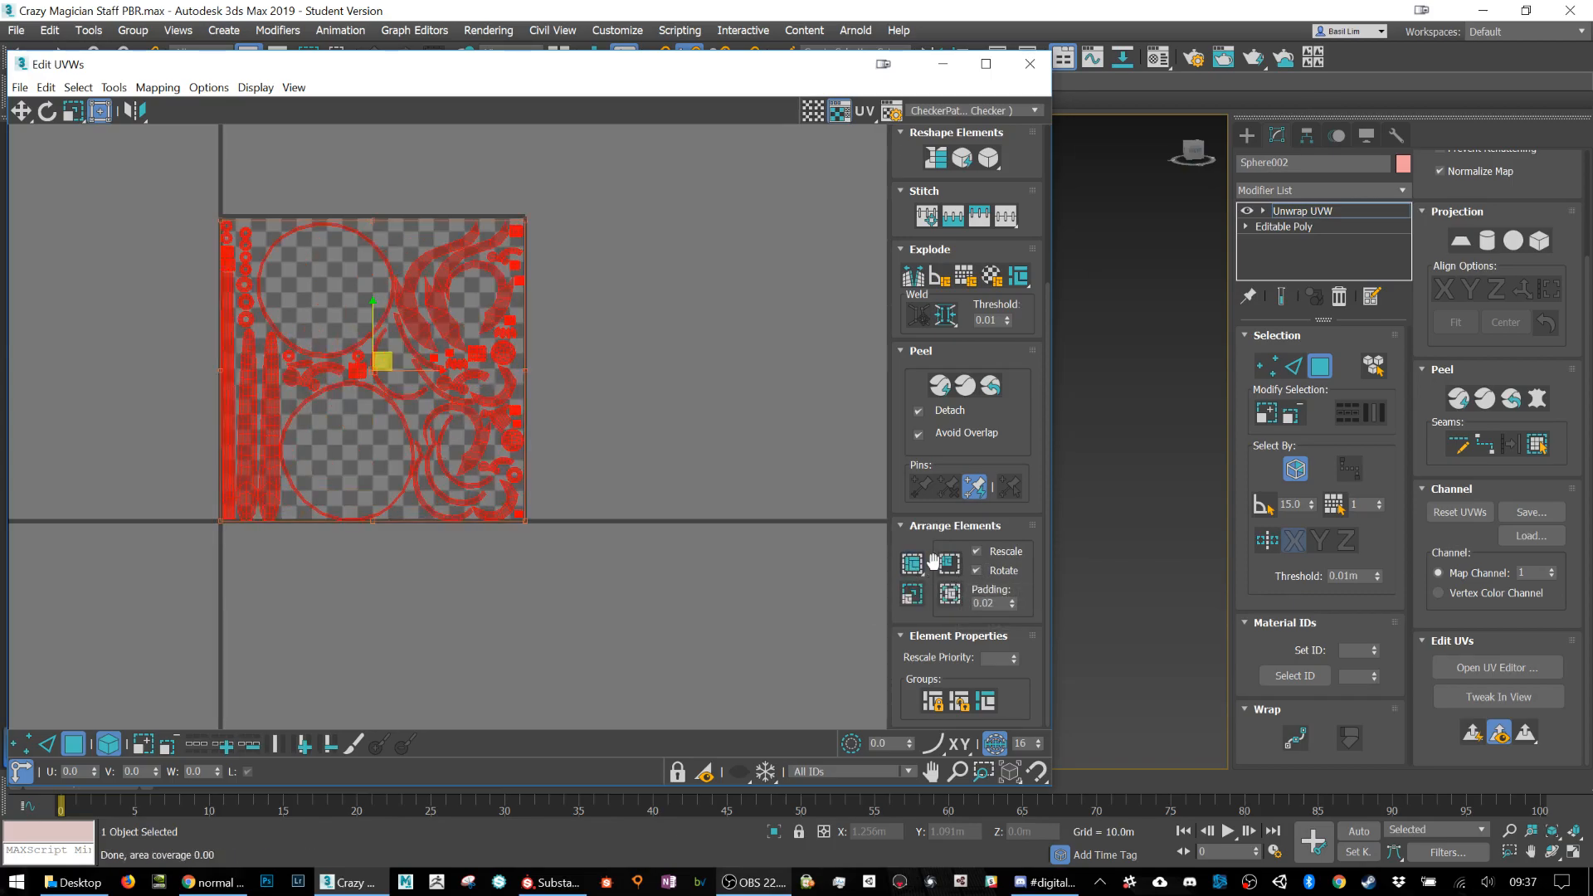
{"action": "left_click", "coordinate": [950, 594]}
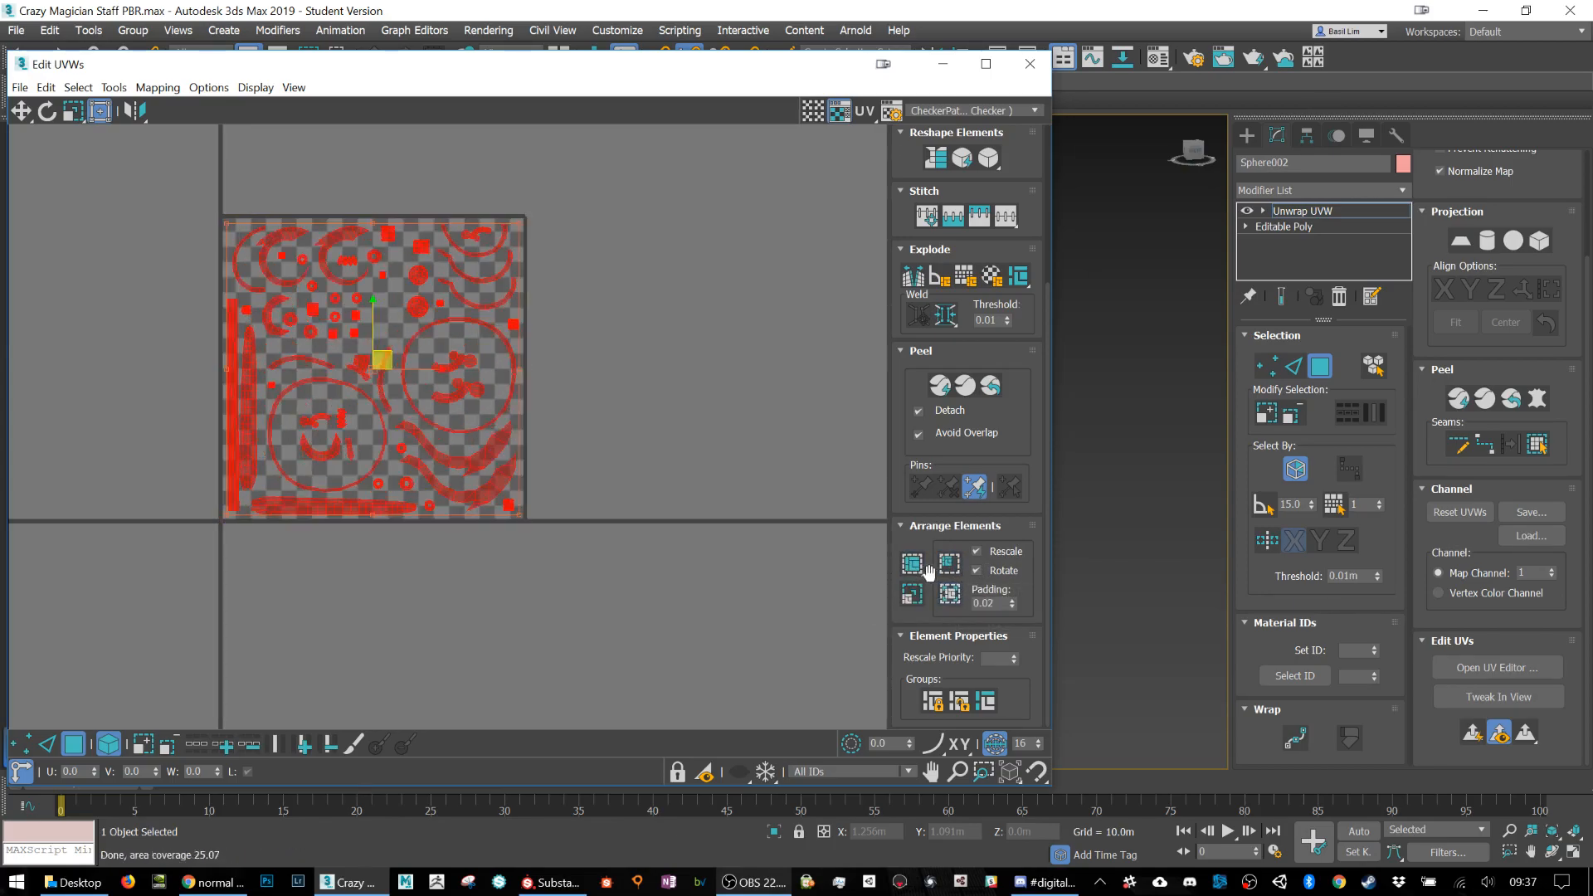
{"action": "left_click", "coordinate": [917, 566]}
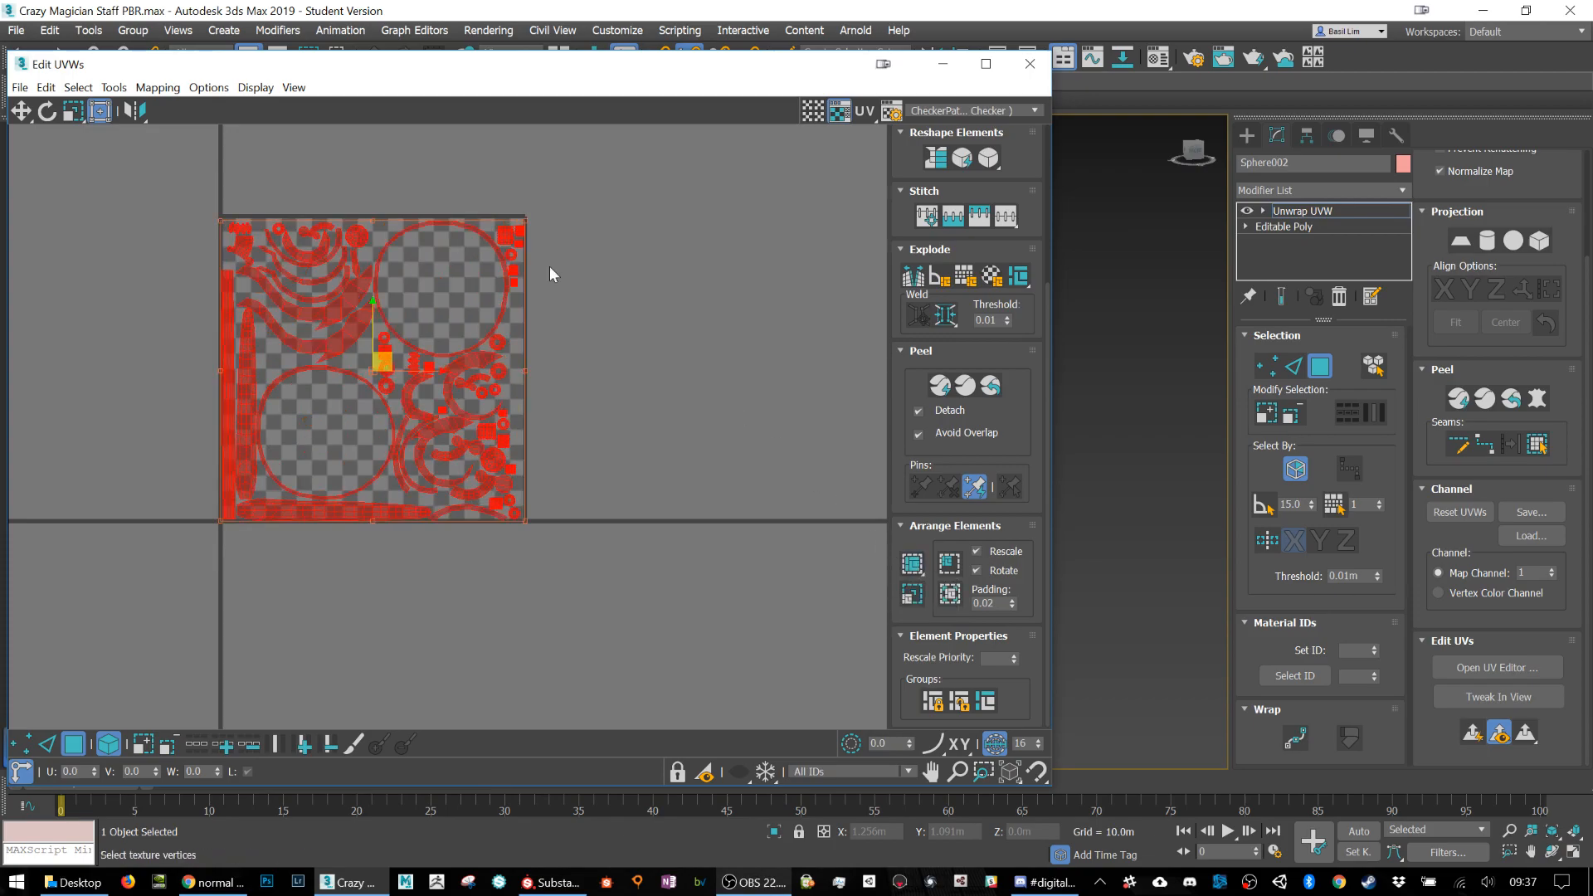
{"action": "left_click", "coordinate": [594, 290]}
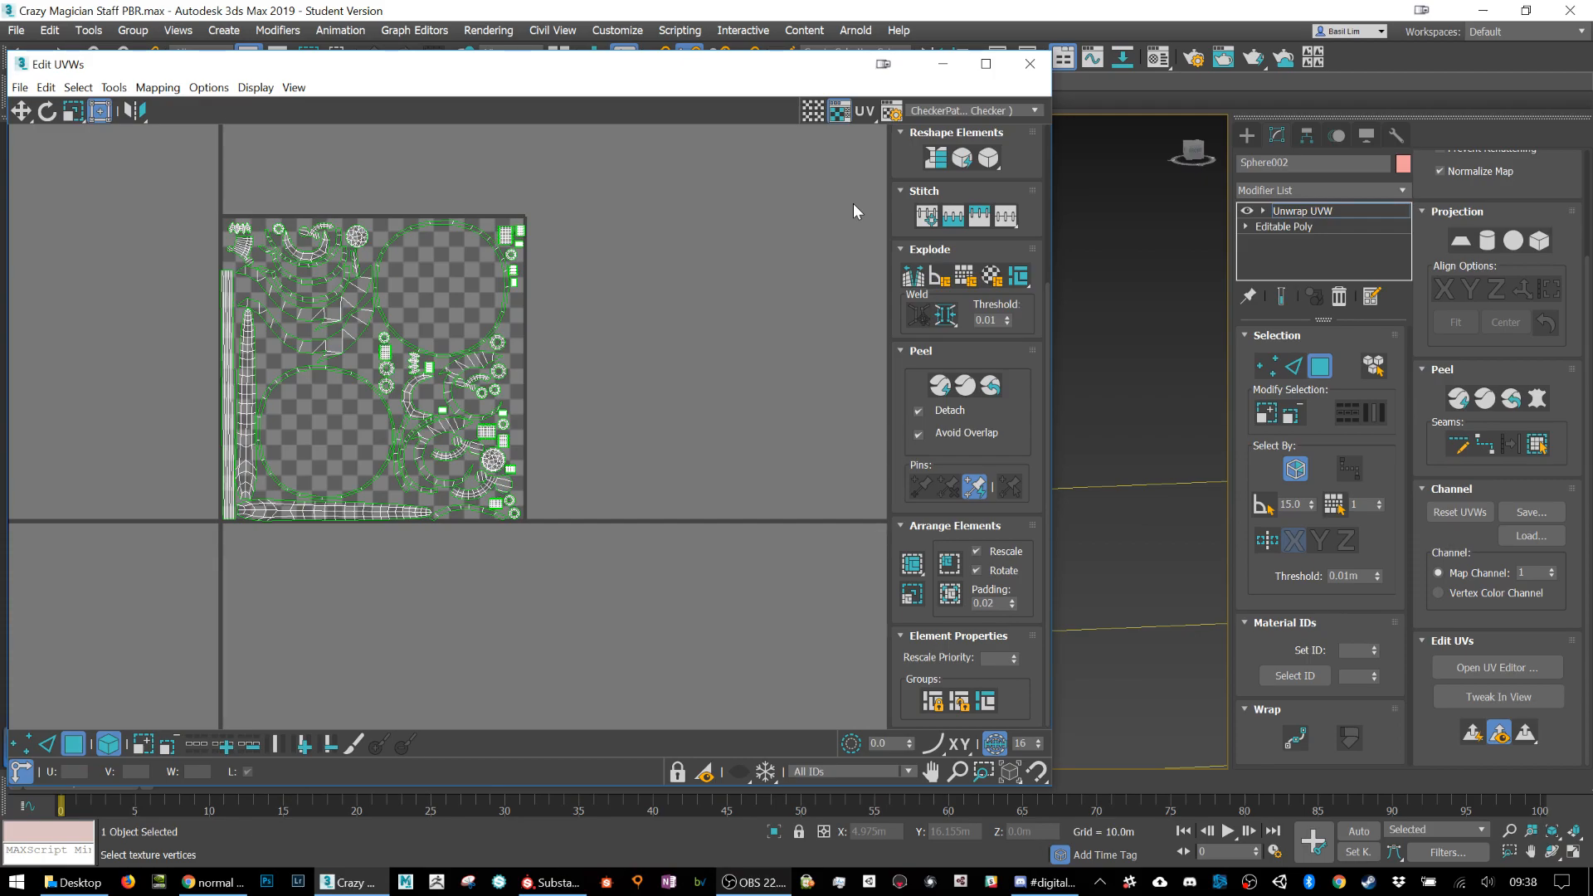
Step: Move the round faceted island into the empty space inside the upper large ring island and scale it up
{"action": "scroll", "coordinate": [687, 247], "scroll_direction": "up", "scroll_amount": 3}
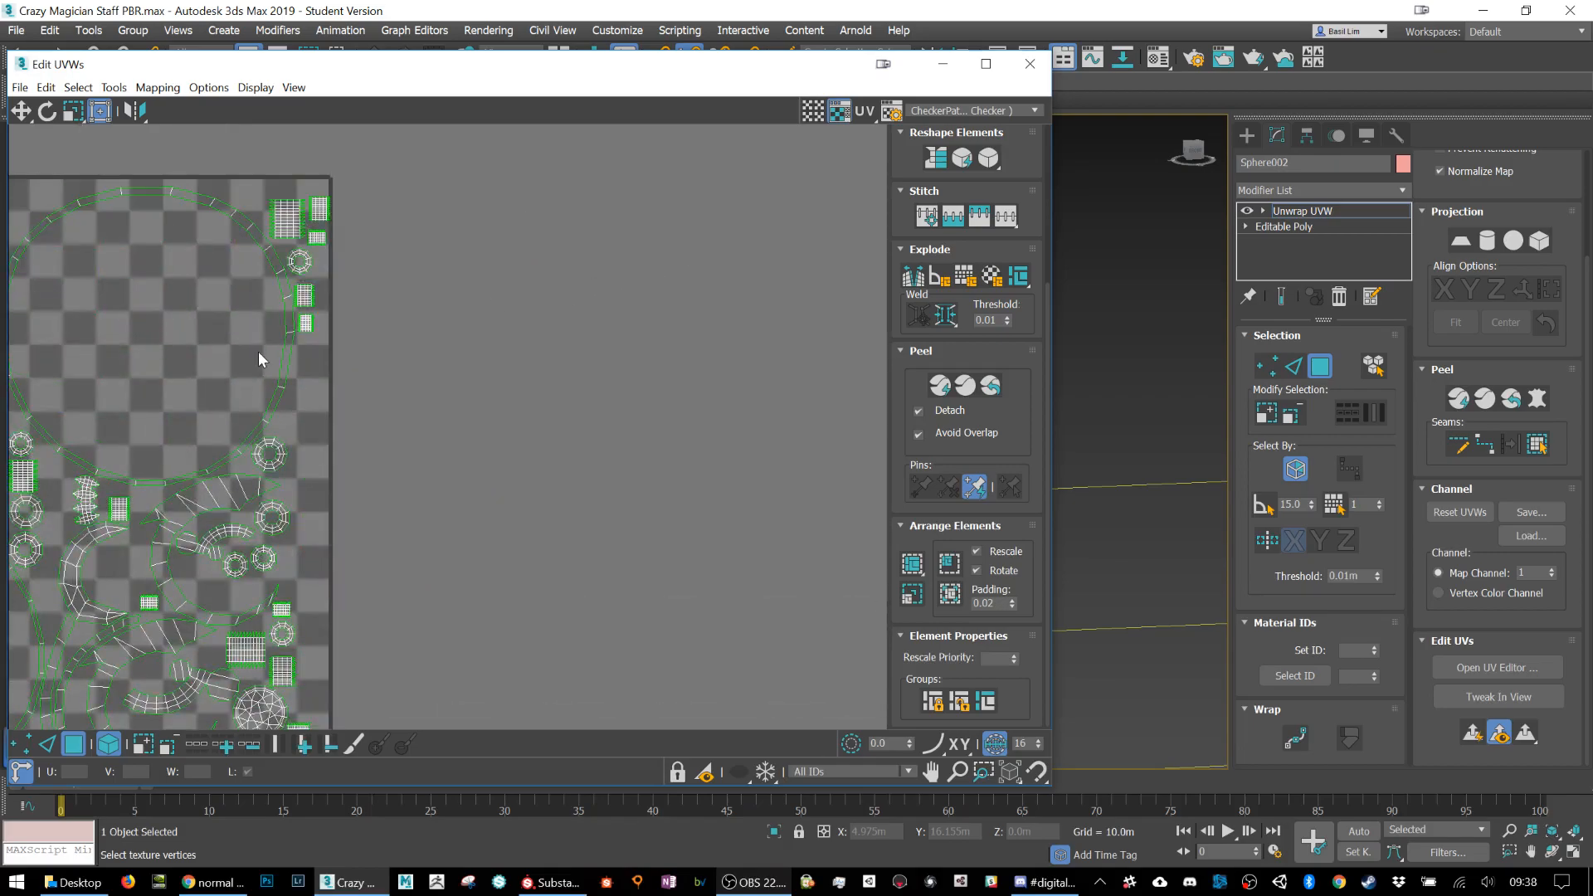
{"action": "middle_click_drag", "start_coordinate": [257, 351], "coordinate": [876, 348]}
{"action": "scroll", "coordinate": [481, 414], "scroll_direction": "down", "scroll_amount": 3}
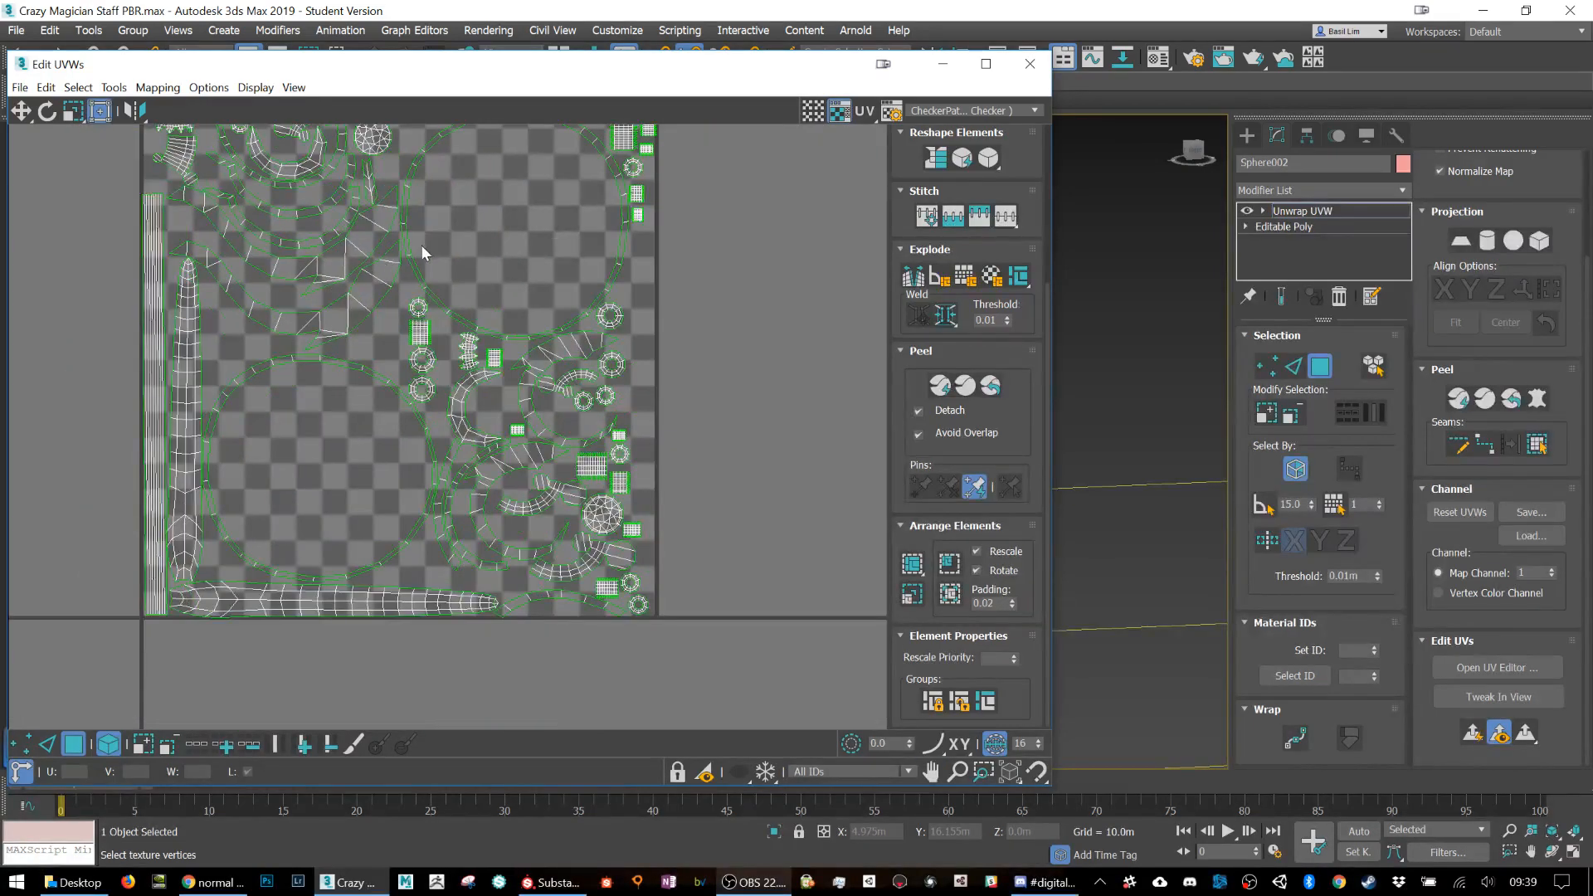
{"action": "left_click", "coordinate": [335, 227]}
{"action": "left_click_drag", "start_coordinate": [335, 227], "coordinate": [481, 277]}
{"action": "key", "text": "r"}
Step: Scale up the large crescent island below the upper ring and move it around the round faceted island inside that ring
{"action": "left_click", "coordinate": [532, 436]}
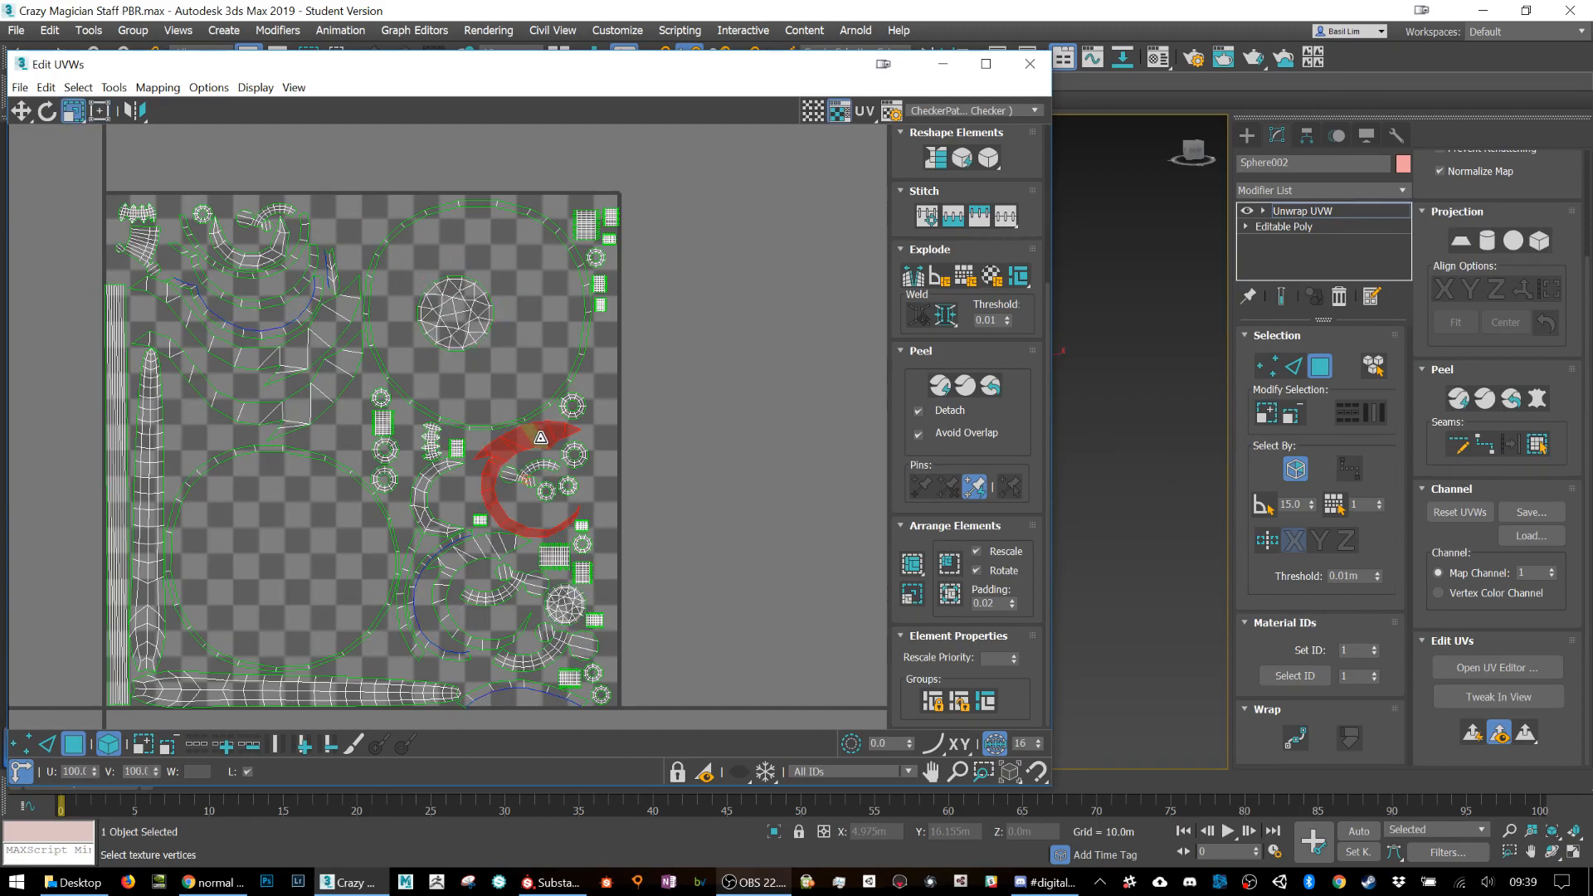
{"action": "left_click_drag", "start_coordinate": [535, 441], "coordinate": [545, 422]}
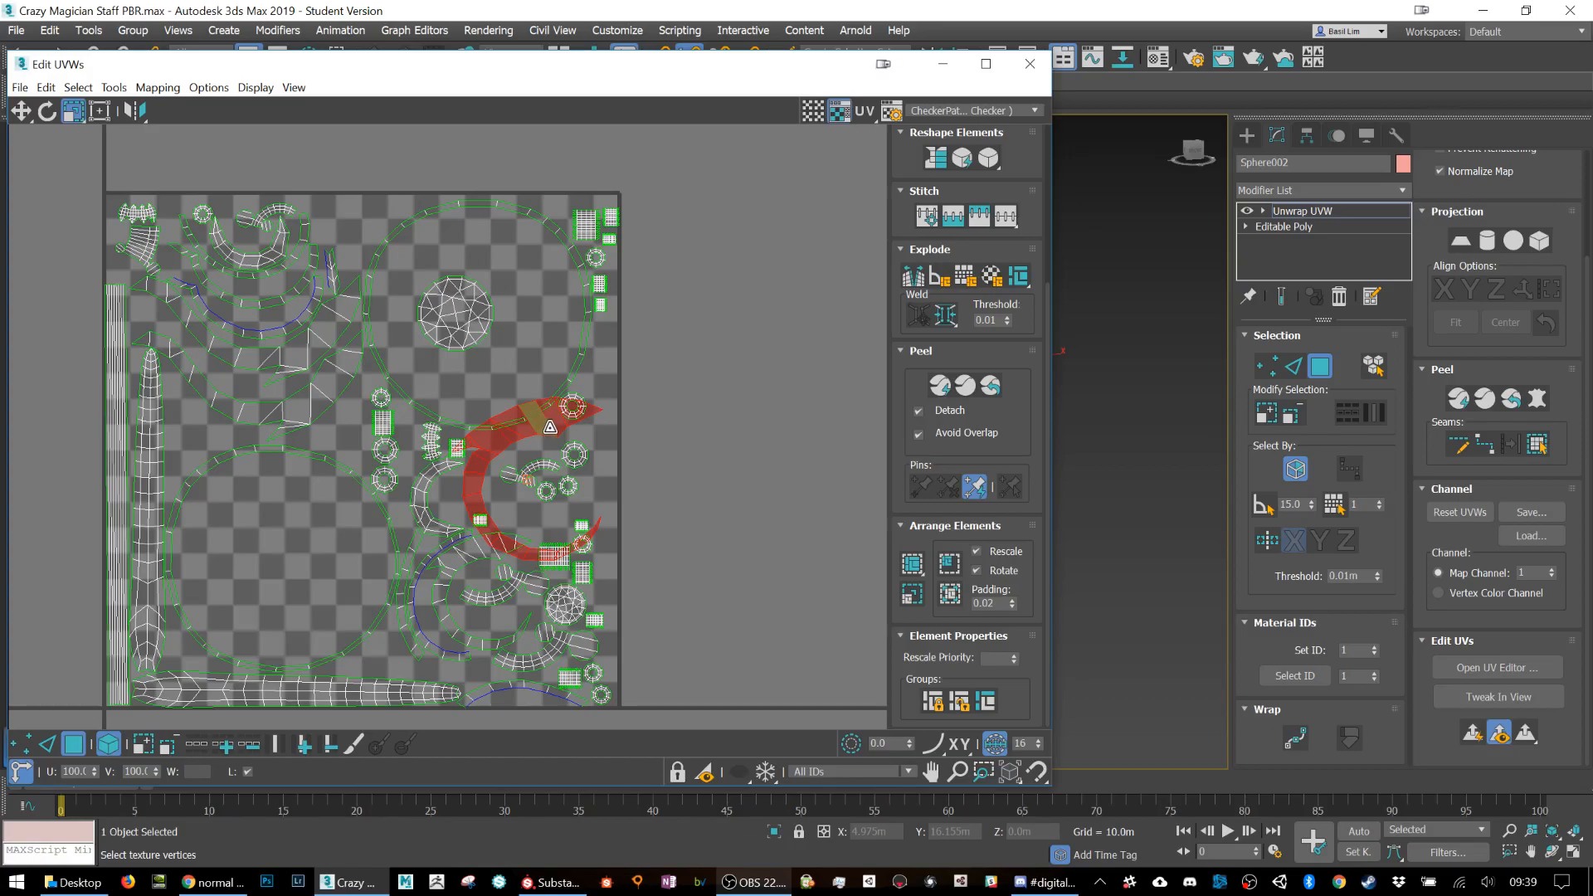
{"action": "key", "text": "w"}
{"action": "left_click_drag", "start_coordinate": [546, 490], "coordinate": [491, 327]}
{"action": "left_click", "coordinate": [480, 324]}
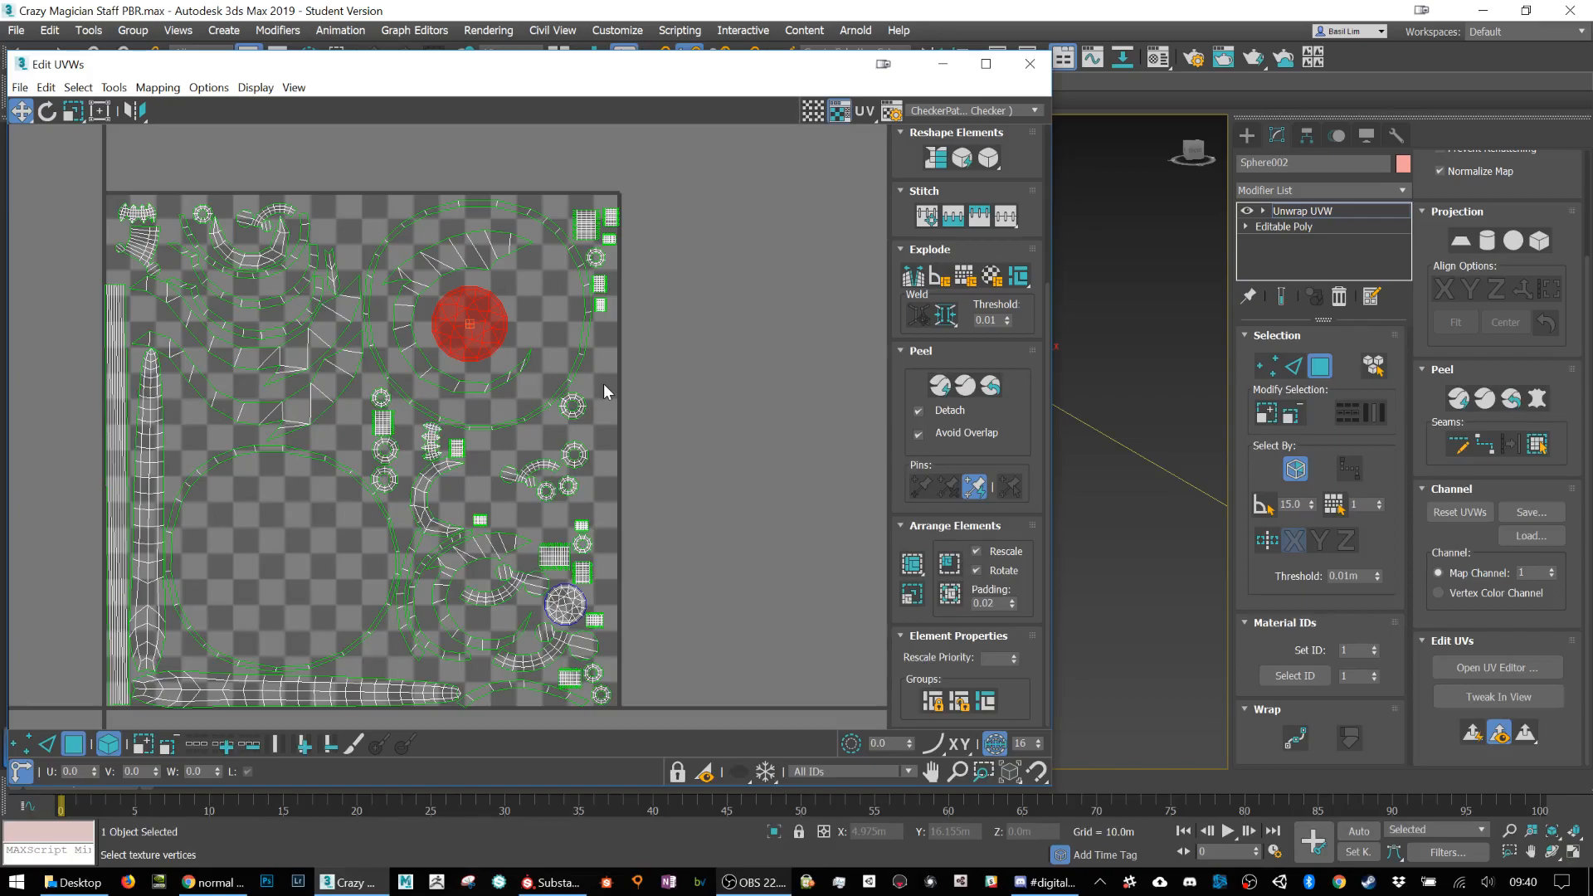
Step: Move the two large ring islands out of the UV tile into the empty area beside it
{"action": "left_click", "coordinate": [588, 335]}
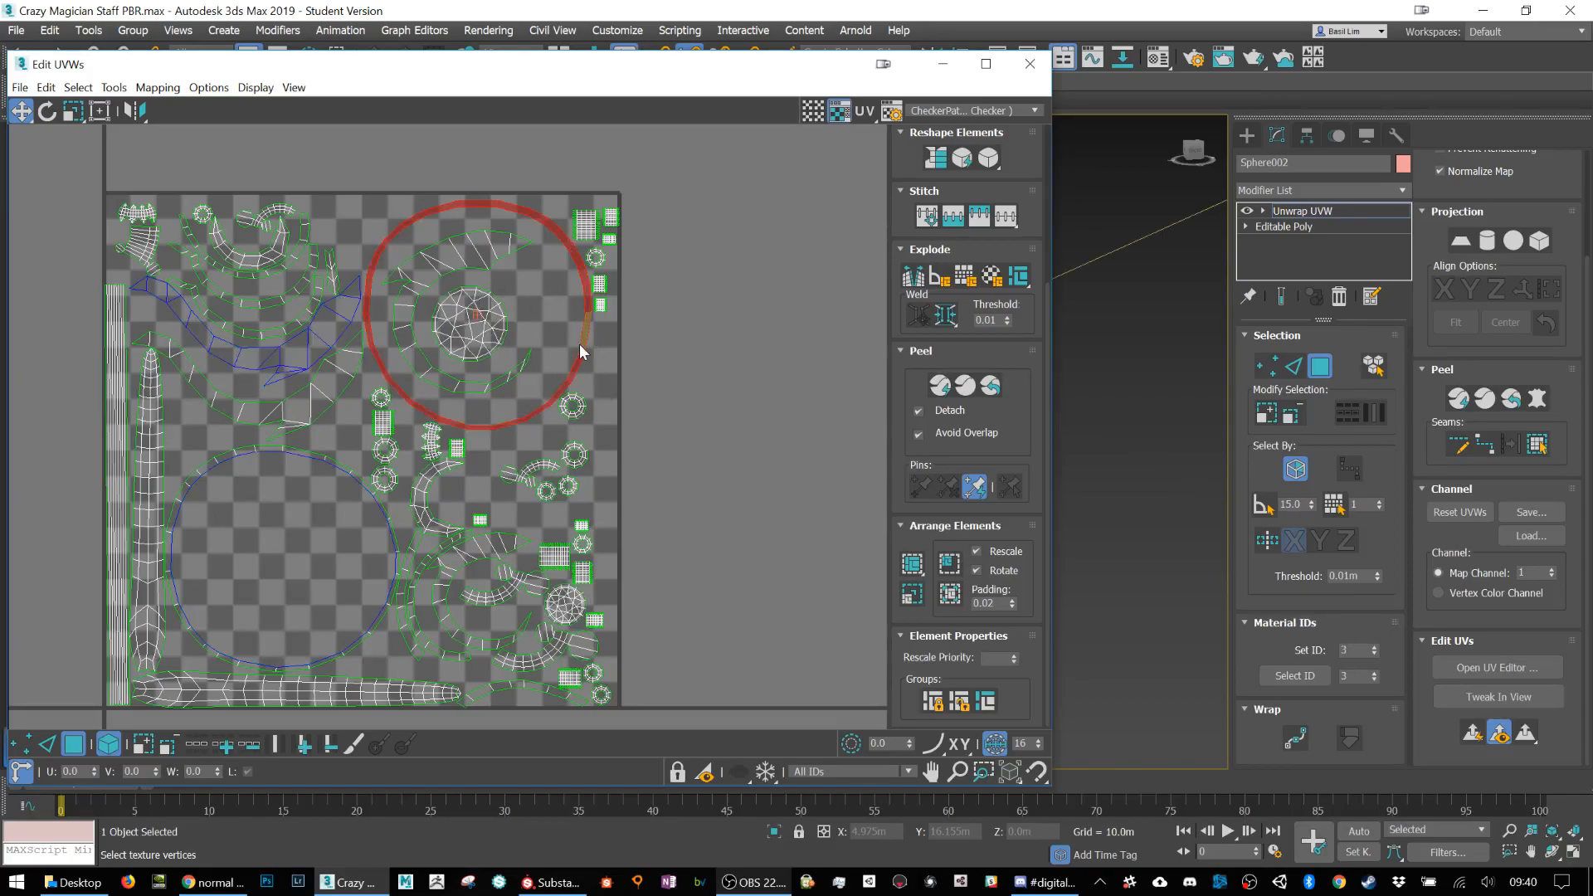
{"action": "scroll", "coordinate": [1141, 436], "scroll_direction": "up", "scroll_amount": 10}
{"action": "scroll", "coordinate": [1092, 389], "scroll_direction": "up", "scroll_amount": 5}
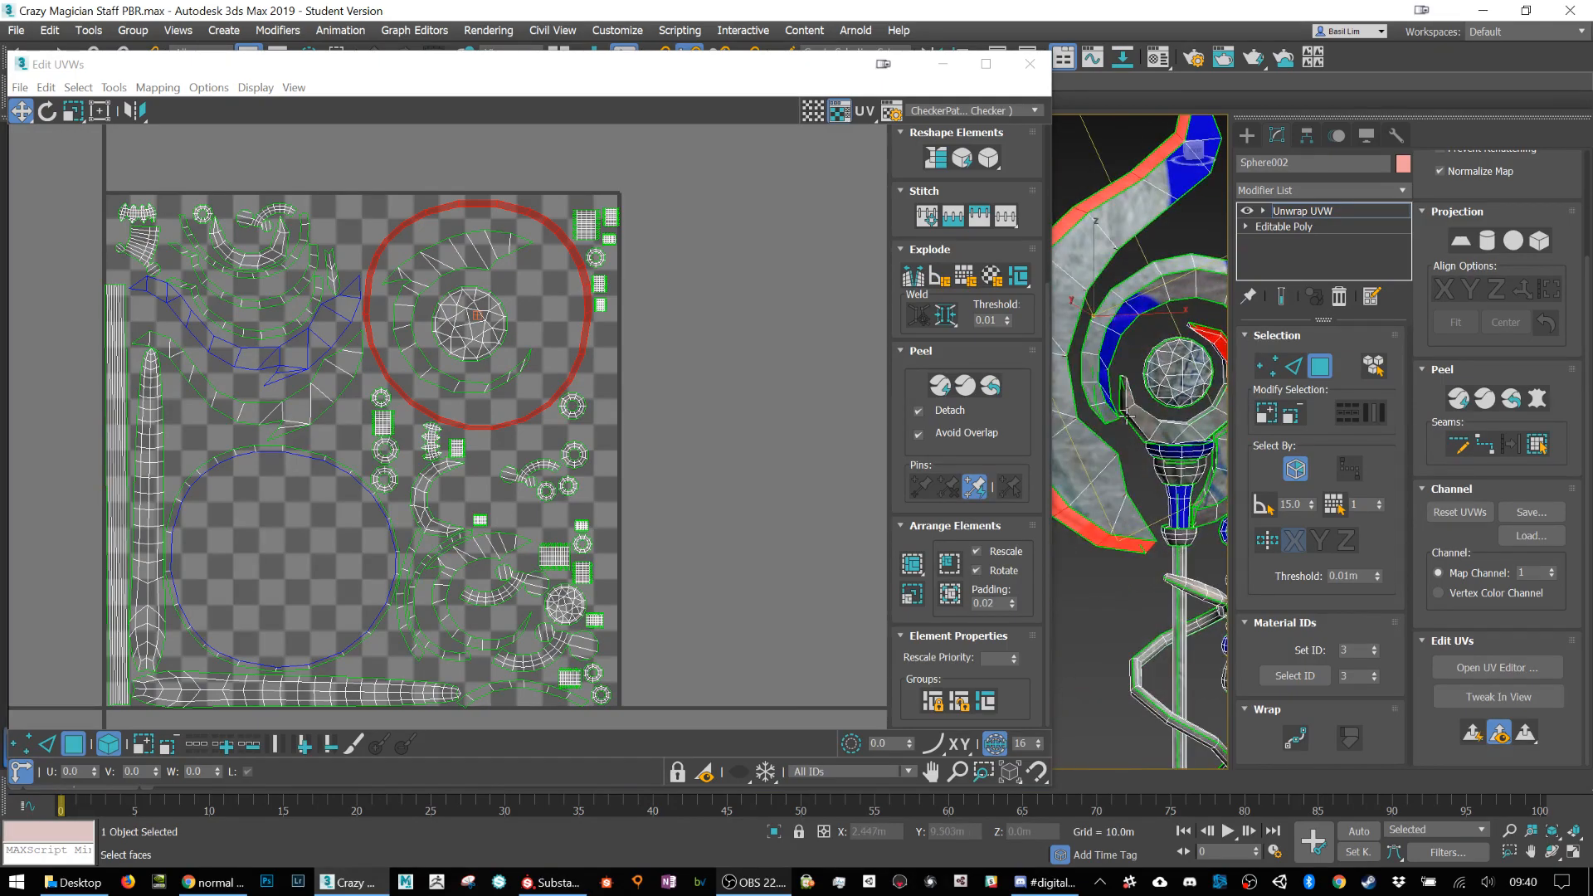
{"action": "scroll", "coordinate": [438, 366], "scroll_direction": "down", "scroll_amount": 8}
{"action": "scroll", "coordinate": [438, 365], "scroll_direction": "up", "scroll_amount": 4}
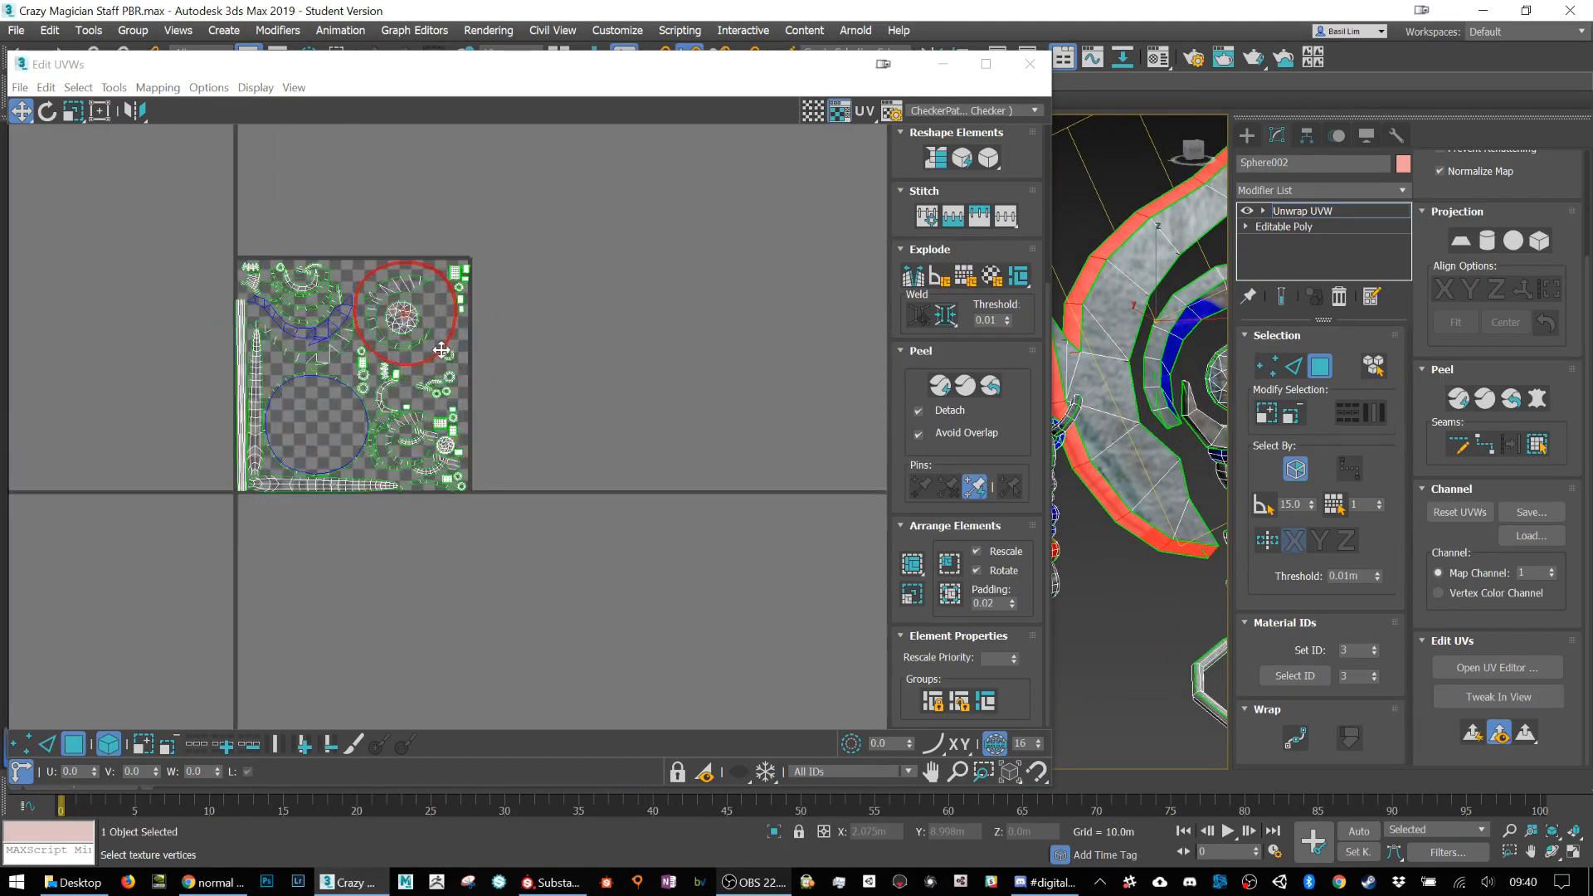
{"action": "left_click_drag", "start_coordinate": [452, 340], "coordinate": [604, 334]}
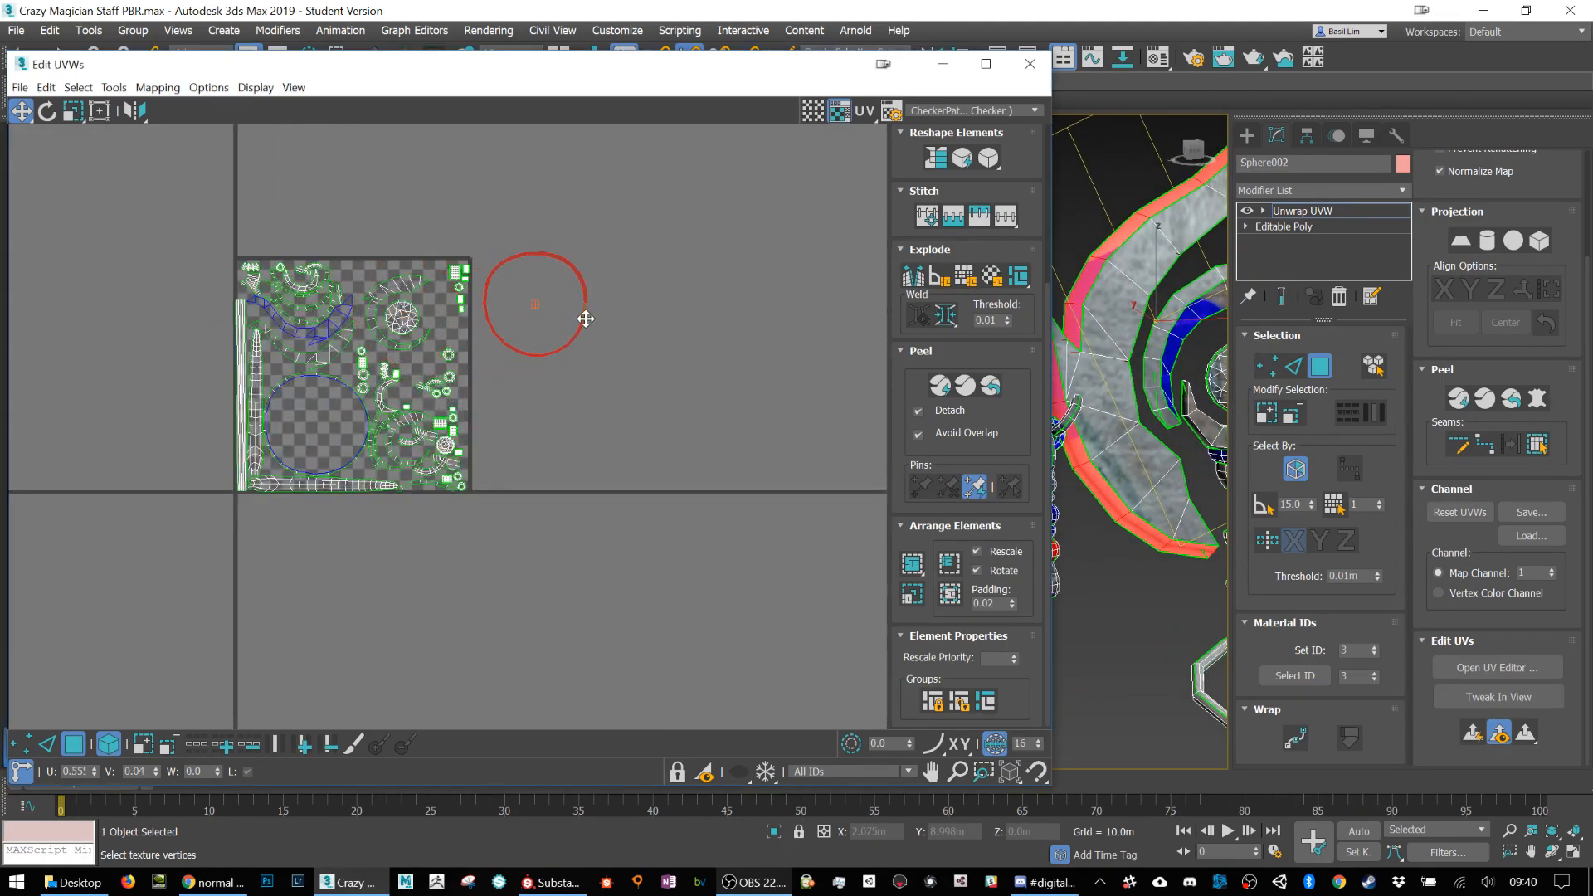
{"action": "left_click", "coordinate": [346, 391]}
{"action": "left_click_drag", "start_coordinate": [346, 391], "coordinate": [599, 379]}
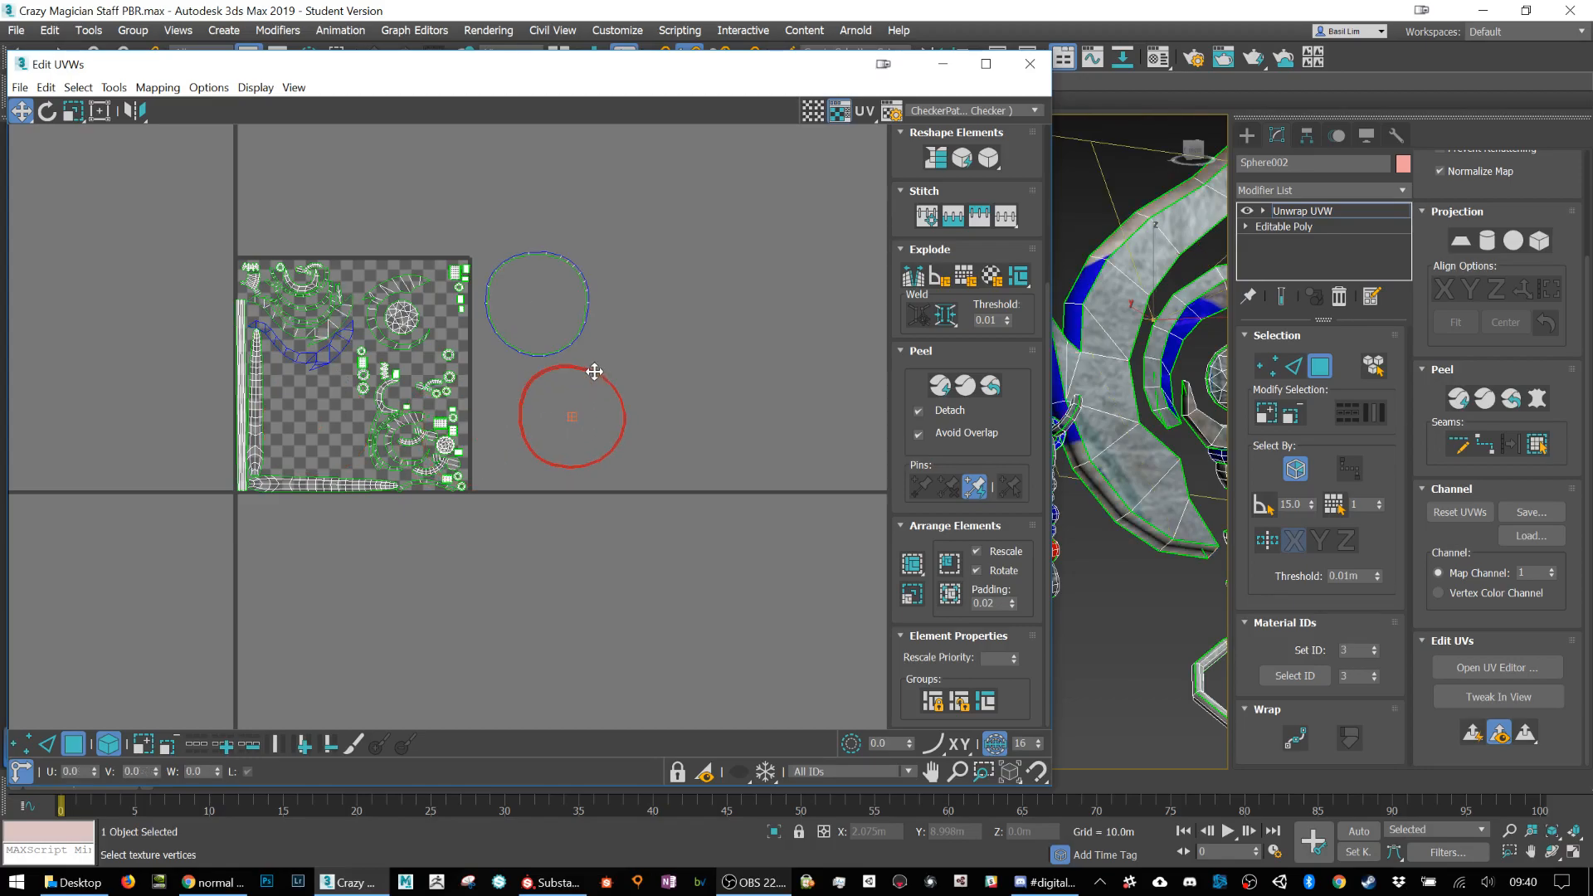
Step: Select the islands remaining in the UV tile and repack them with the custom pack, leaving everything deselected
{"action": "left_click_drag", "start_coordinate": [190, 196], "coordinate": [481, 576]}
{"action": "left_click", "coordinate": [921, 565]}
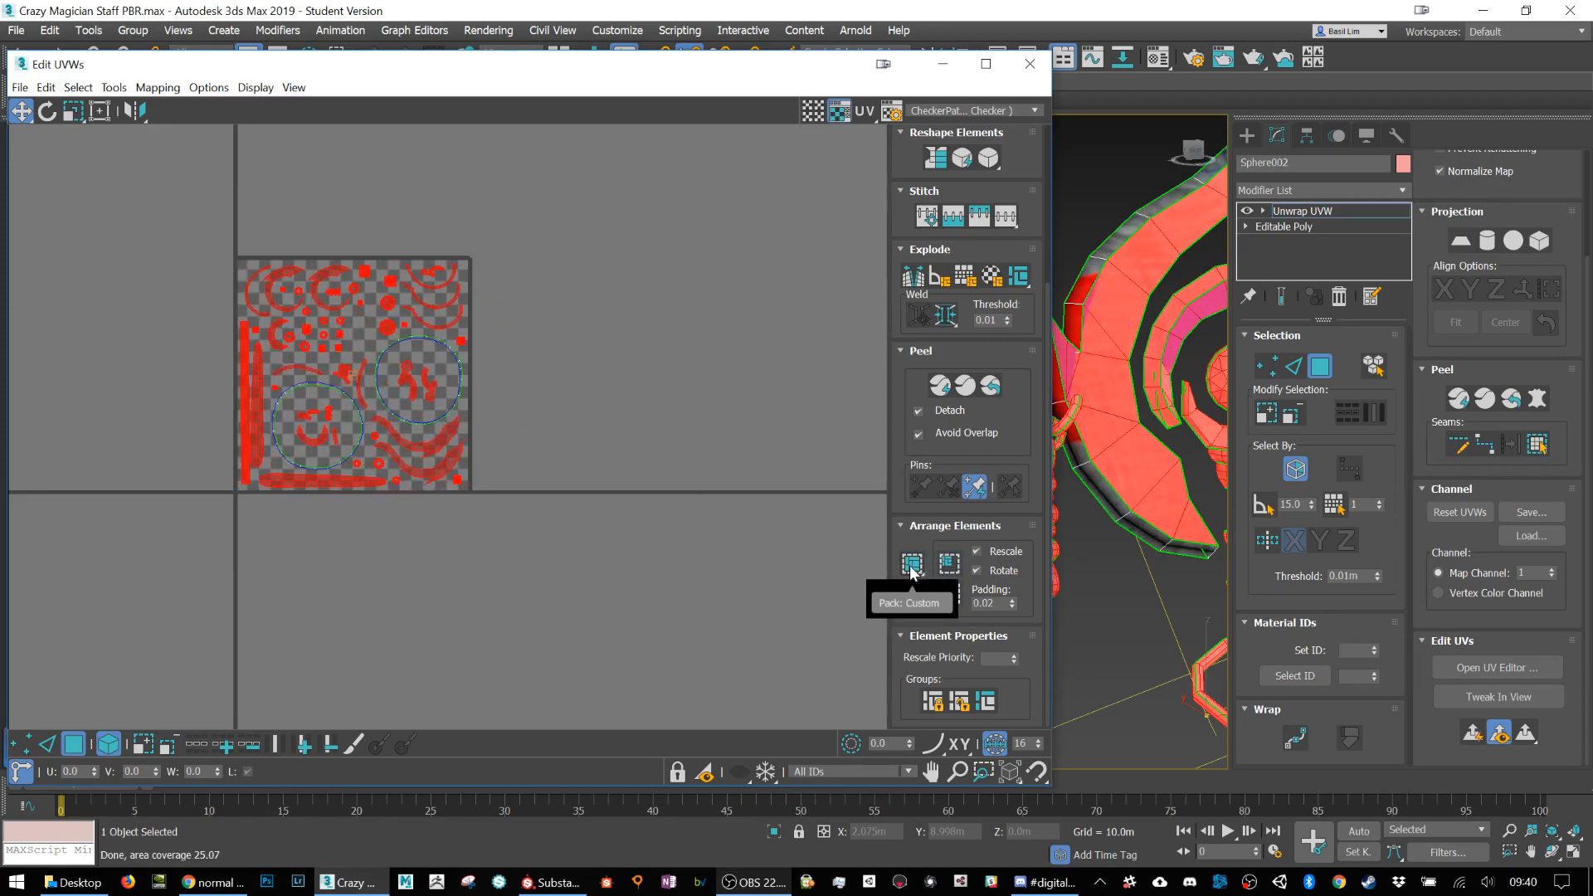
{"action": "scroll", "coordinate": [435, 383], "scroll_direction": "up", "scroll_amount": 3}
{"action": "scroll", "coordinate": [426, 373], "scroll_direction": "down", "scroll_amount": 3}
{"action": "left_click", "coordinate": [431, 307]}
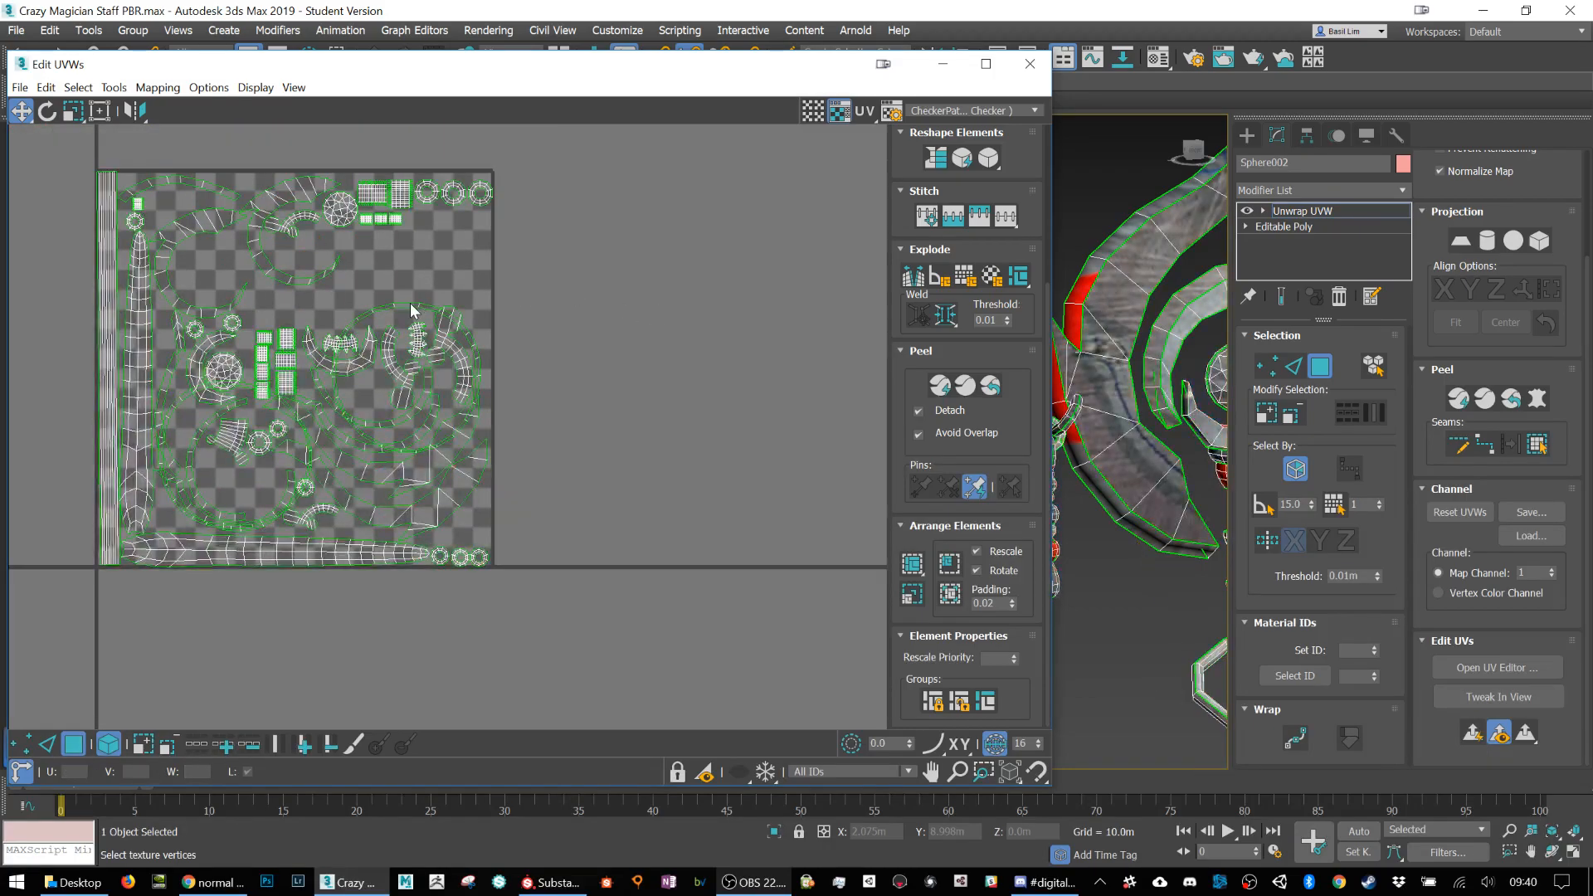
Step: Move both large ring islands outside the UV tile, stack them nearly on top of each other, and select both
{"action": "left_click_drag", "start_coordinate": [238, 386], "coordinate": [655, 251]}
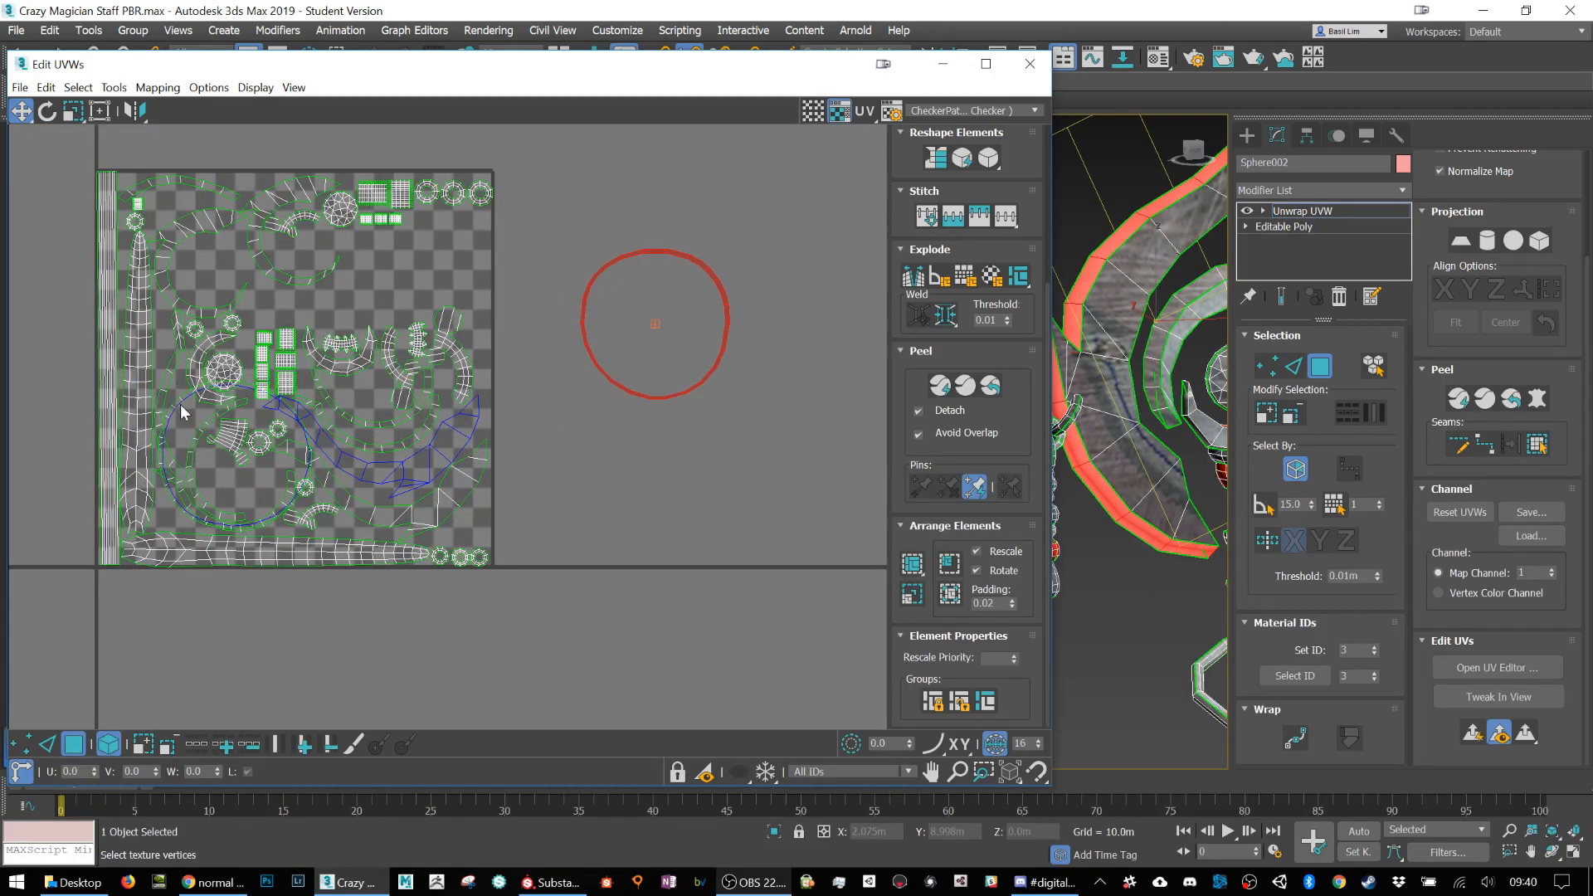
{"action": "left_click", "coordinate": [173, 400]}
{"action": "left_click_drag", "start_coordinate": [171, 399], "coordinate": [621, 278]}
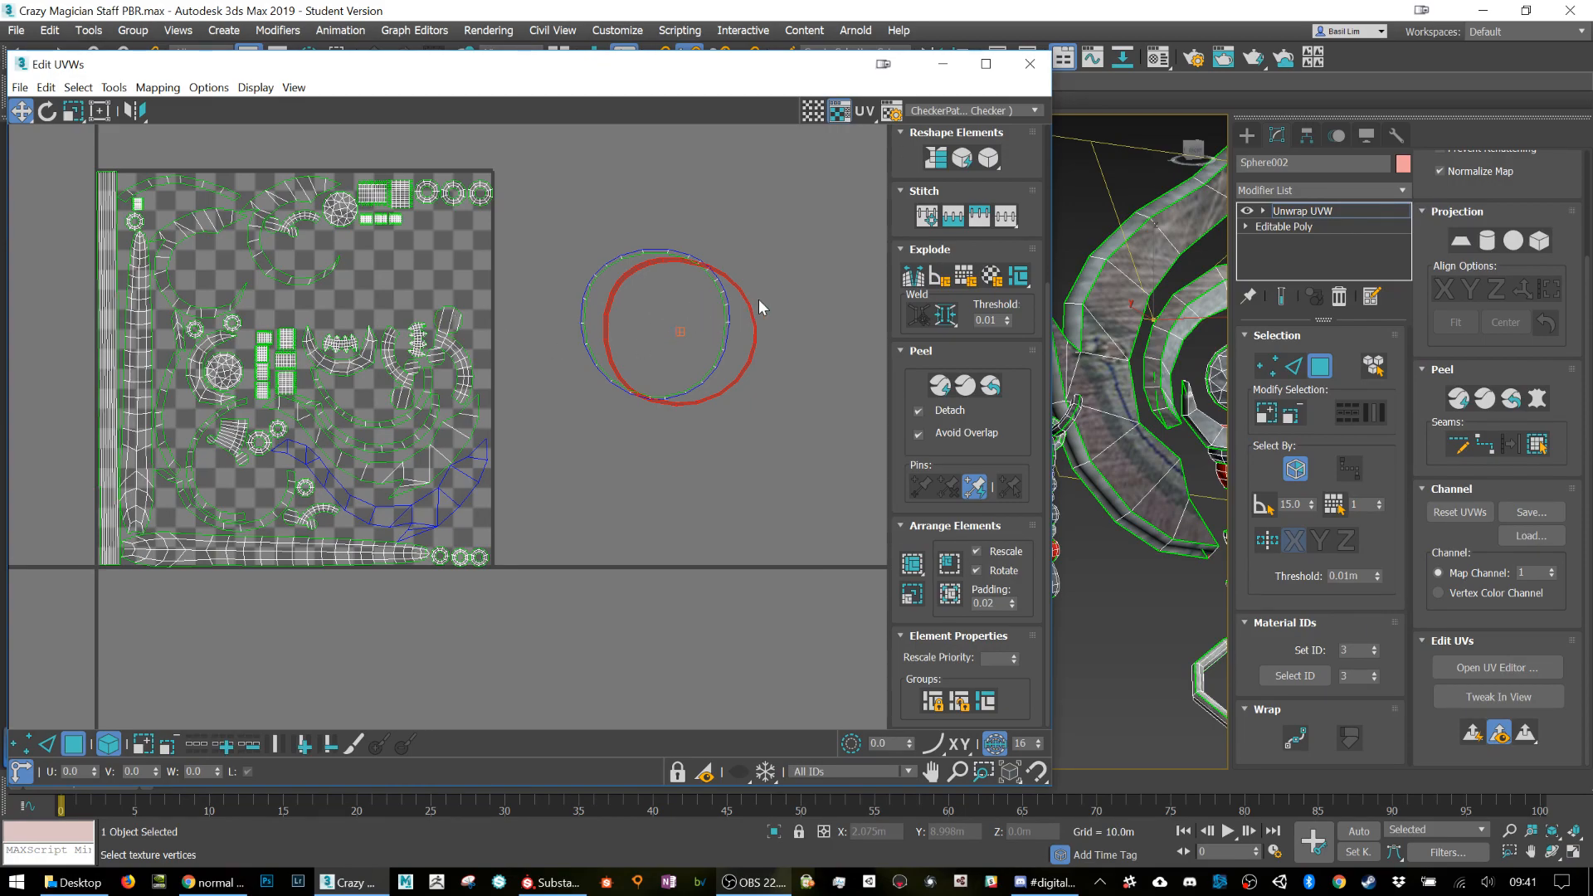
{"action": "mouse_move", "coordinate": [751, 305]}
{"action": "left_mouse_down"}
{"action": "mouse_move", "coordinate": [643, 297]}
{"action": "mouse_move", "coordinate": [733, 309]}
{"action": "left_mouse_up"}
{"action": "left_click_drag", "start_coordinate": [778, 252], "coordinate": [627, 360]}
Step: Scale the stacked rings down to about half size and place them in the empty upper area of the UV tile
{"action": "key", "text": "r"}
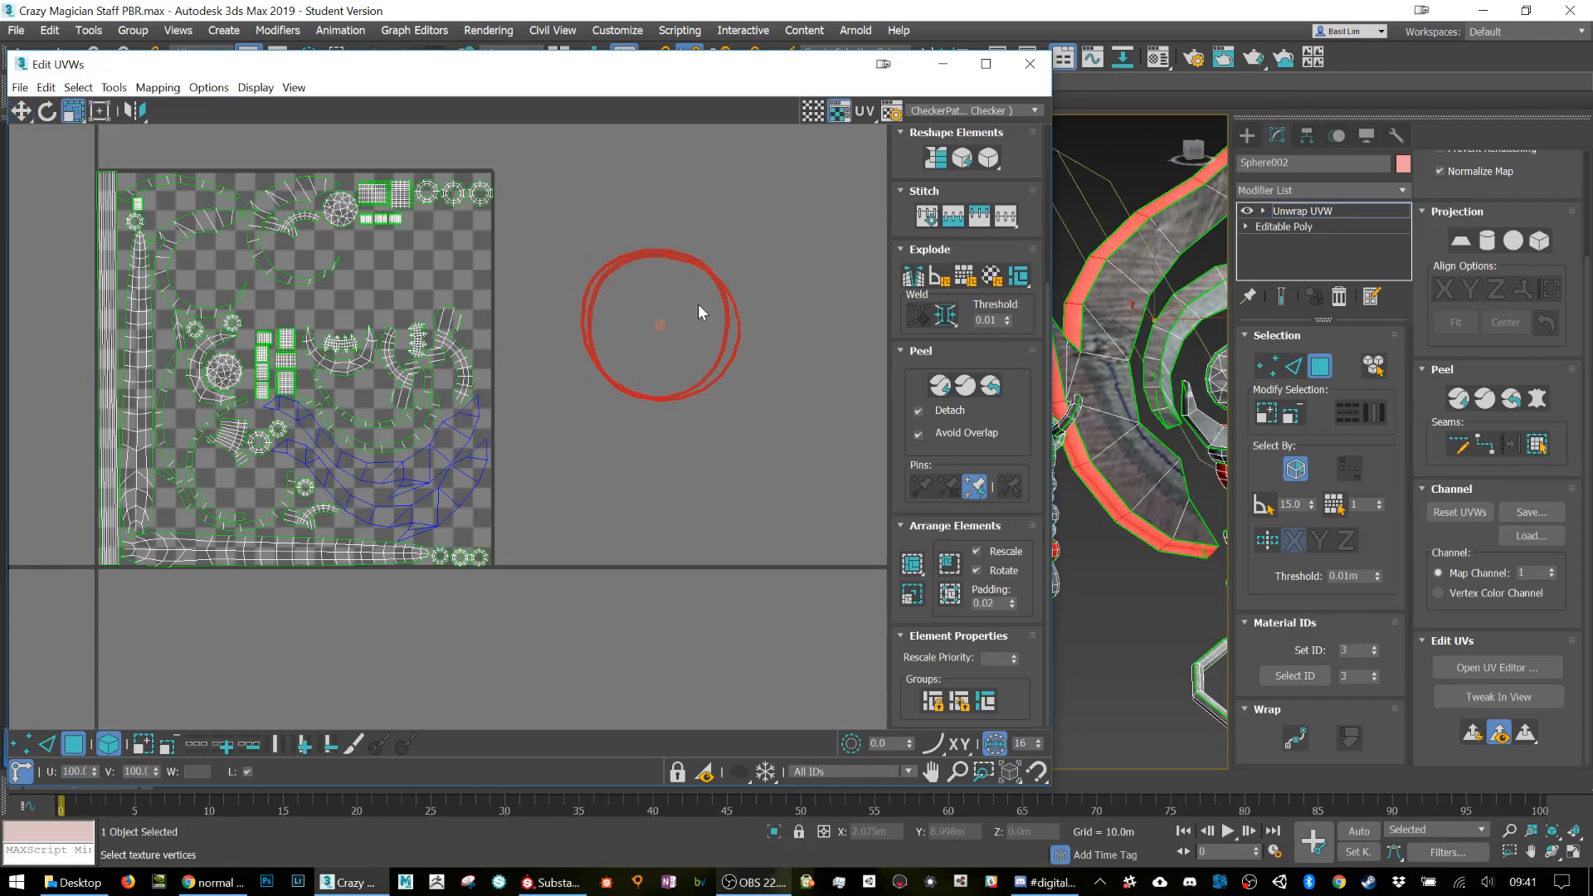
{"action": "left_click_drag", "start_coordinate": [694, 275], "coordinate": [686, 356]}
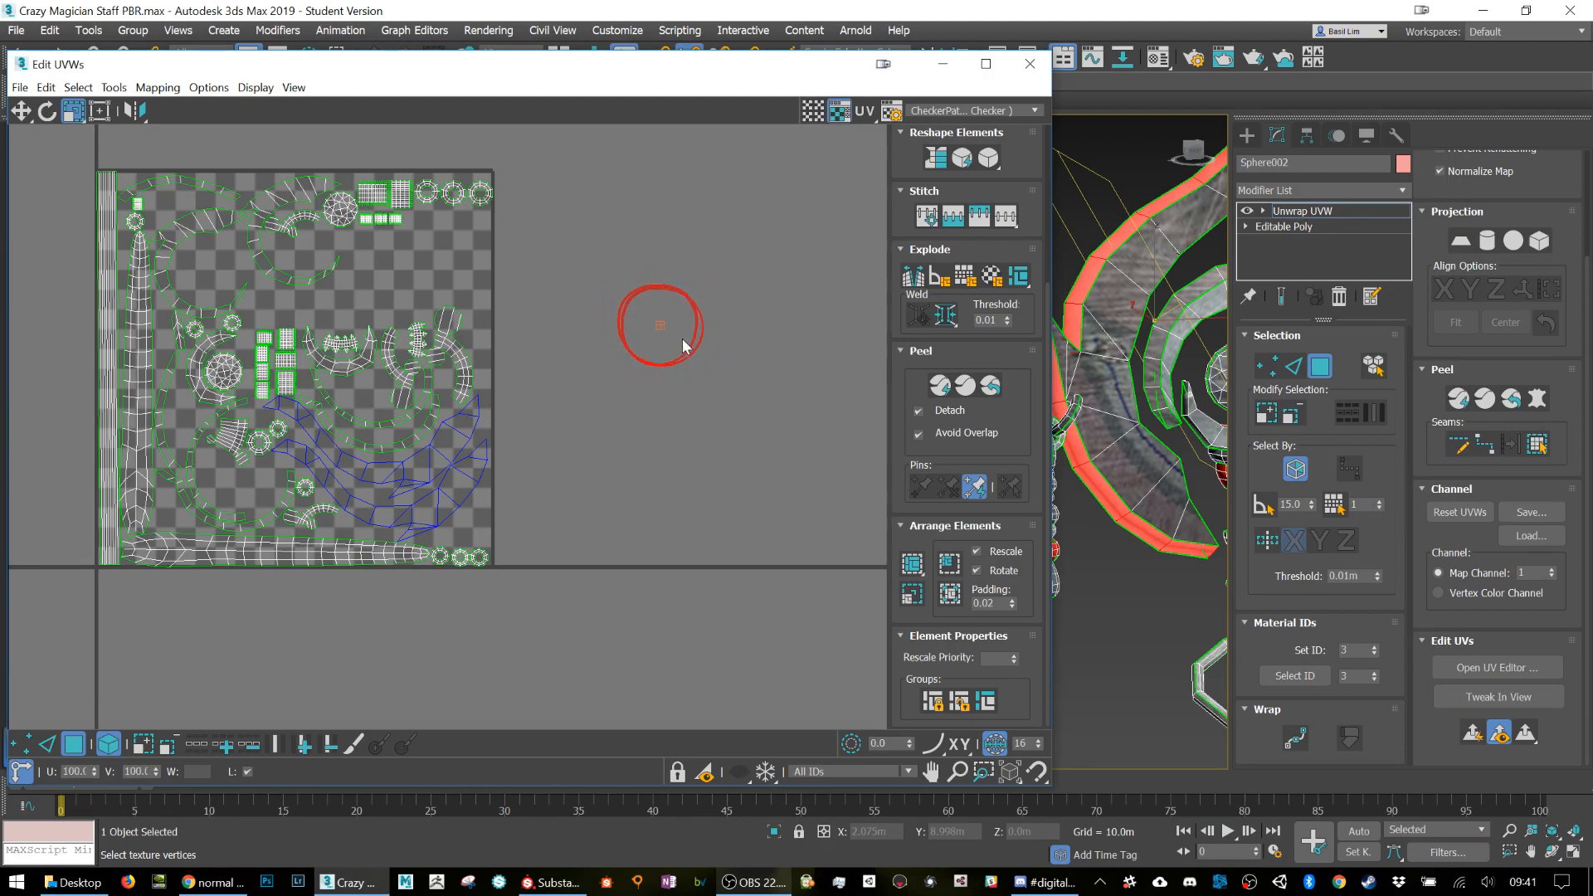
{"action": "key", "text": "w"}
{"action": "left_click_drag", "start_coordinate": [683, 290], "coordinate": [424, 241]}
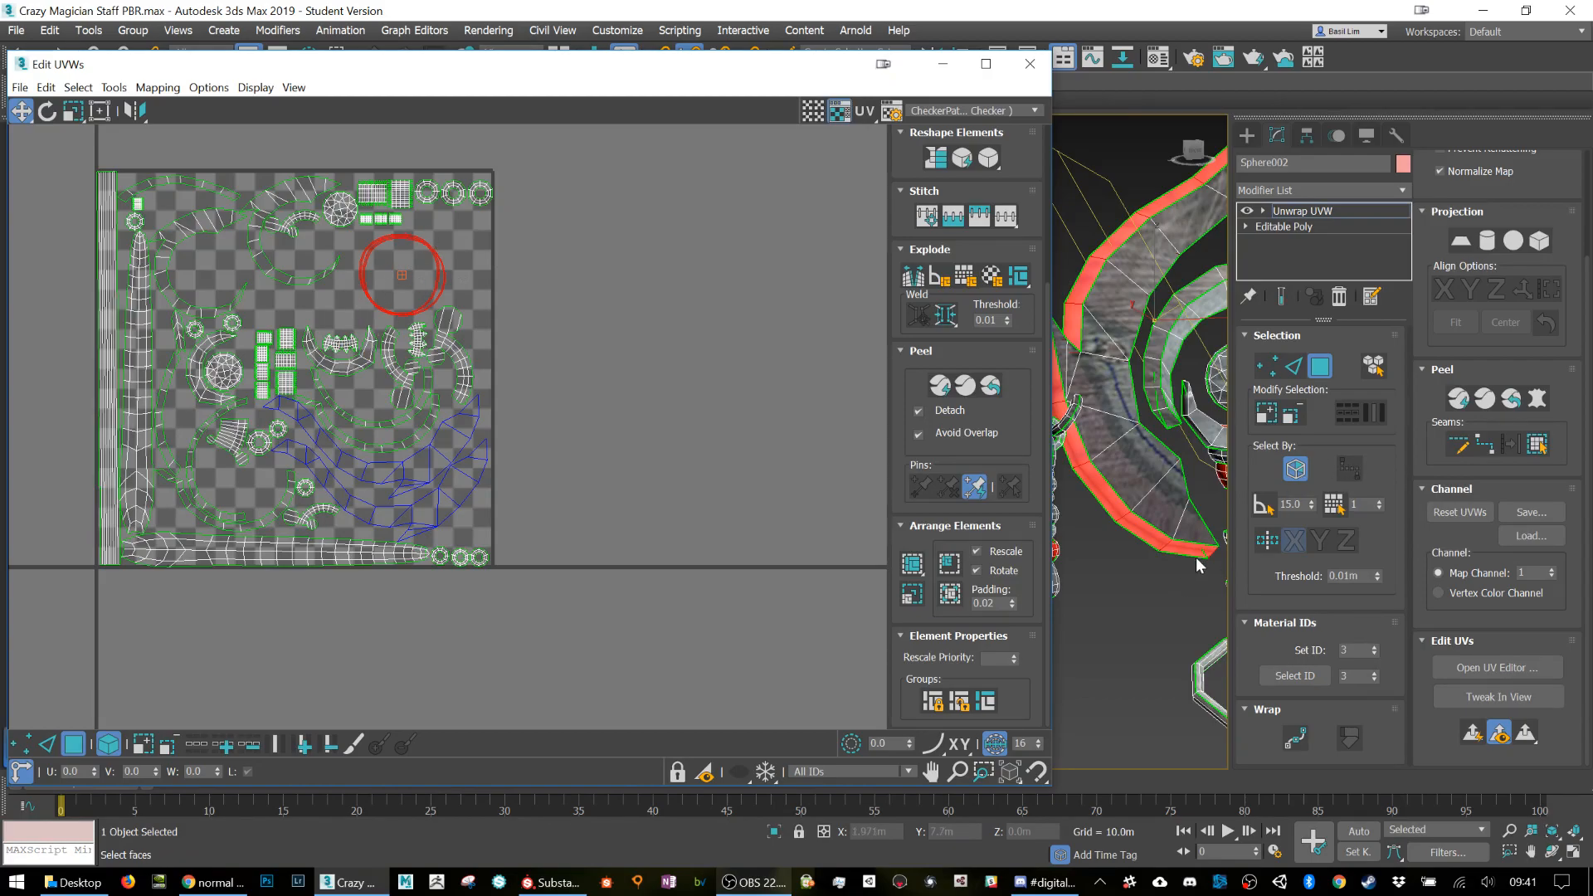
{"action": "scroll", "coordinate": [359, 246], "scroll_direction": "up", "scroll_amount": 6}
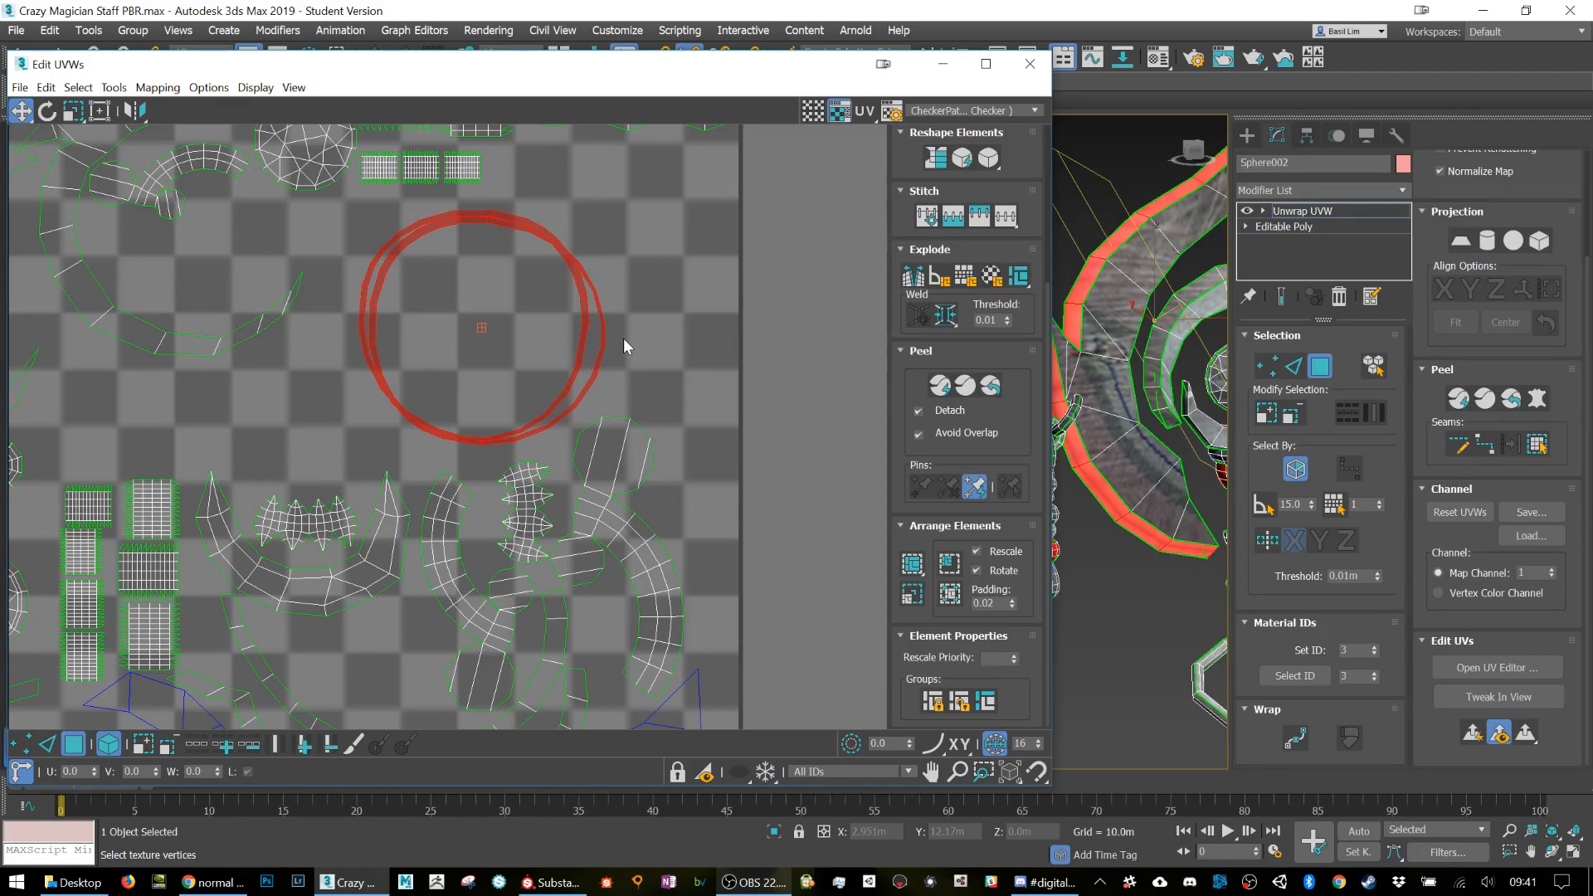
{"action": "scroll", "coordinate": [572, 357], "scroll_direction": "down", "scroll_amount": 4}
{"action": "scroll", "coordinate": [549, 424], "scroll_direction": "down", "scroll_amount": 2}
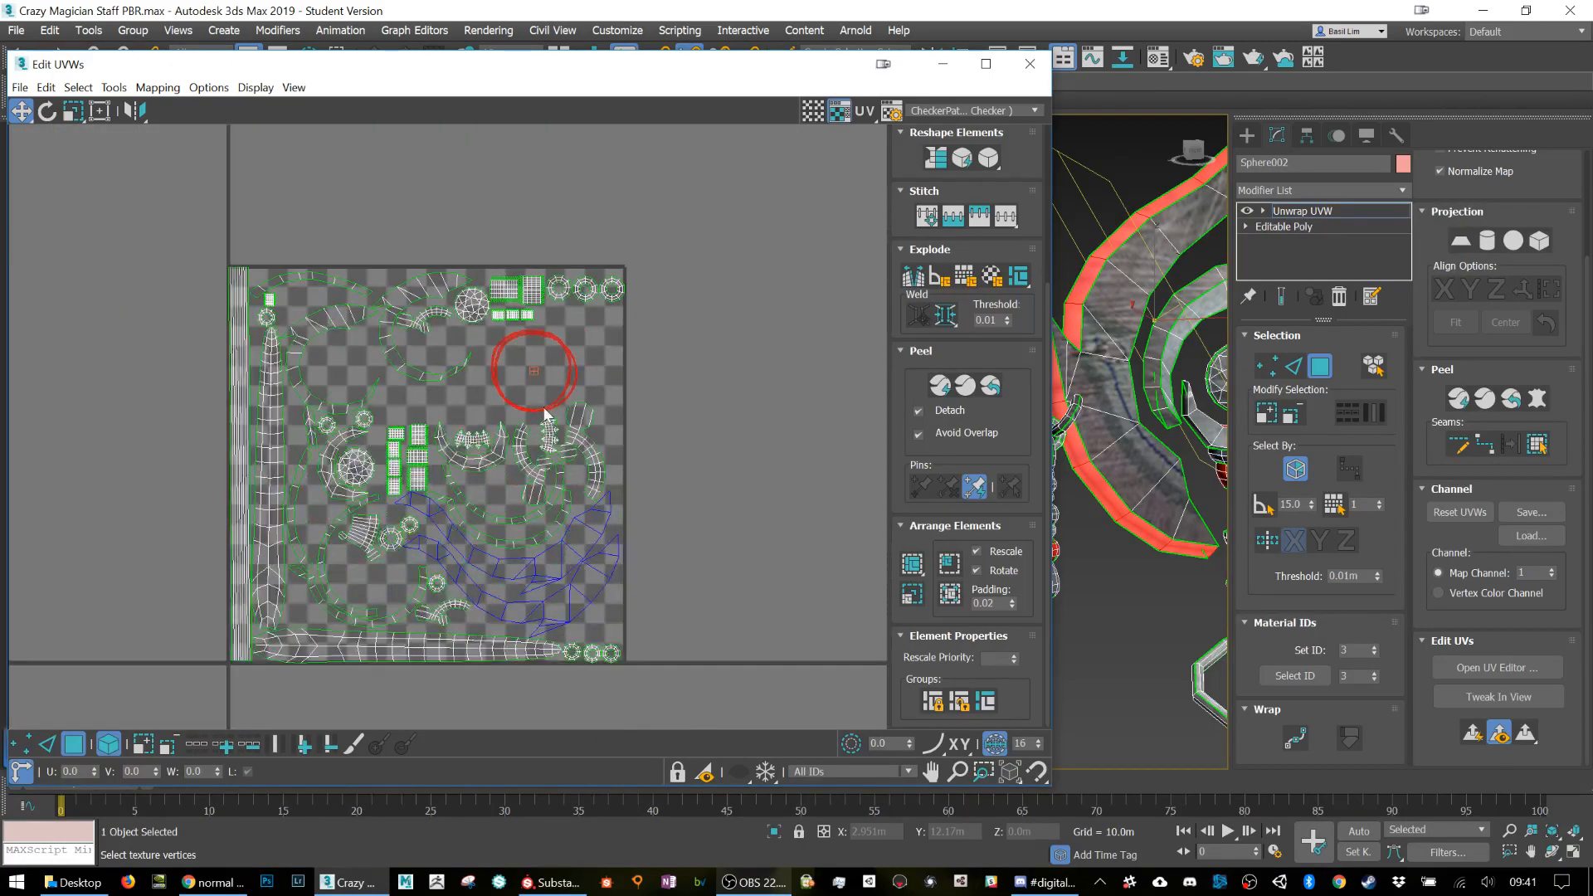
Step: Turn off rescaling for the packing and scale the stacked ring islands up from their center
{"action": "left_click_drag", "start_coordinate": [144, 193], "coordinate": [791, 750]}
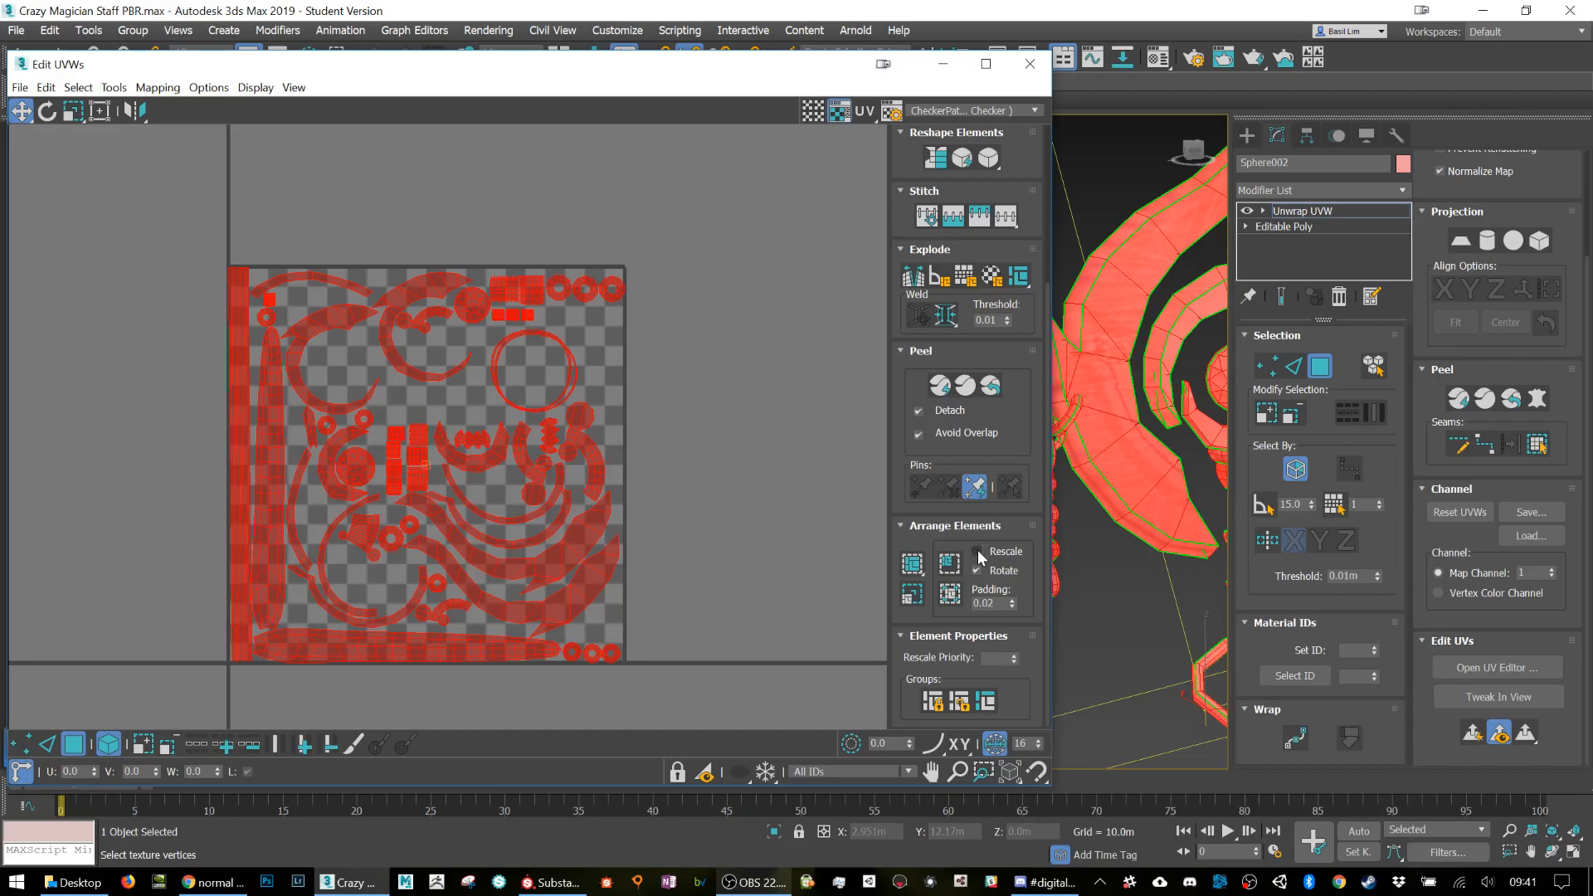
{"action": "left_click", "coordinate": [534, 371]}
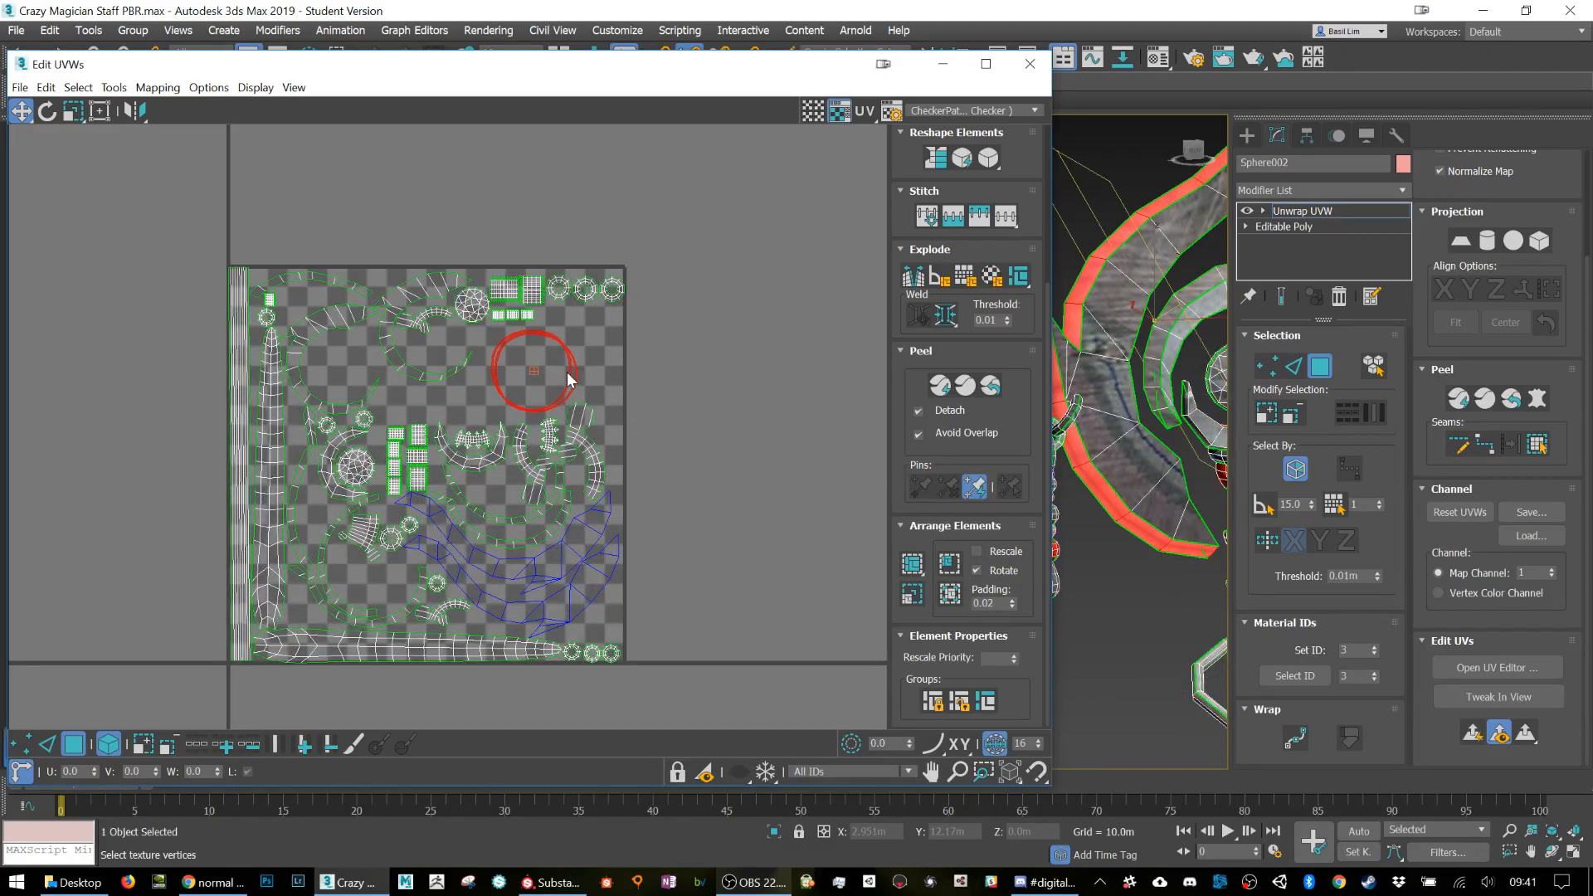
{"action": "key", "text": "r"}
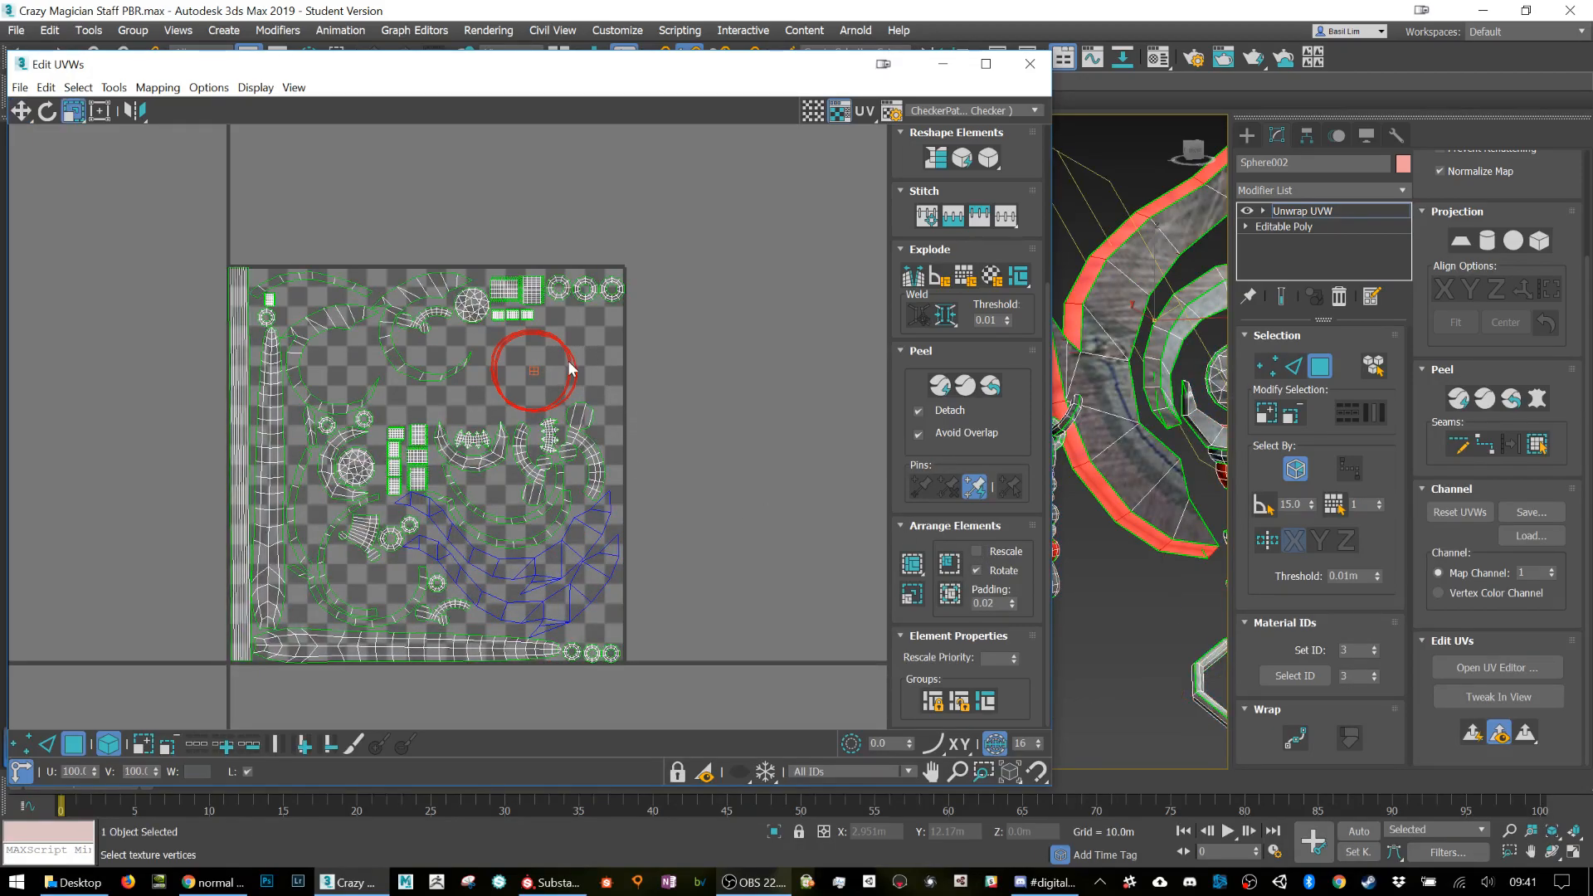
{"action": "left_click_drag", "start_coordinate": [571, 359], "coordinate": [587, 357]}
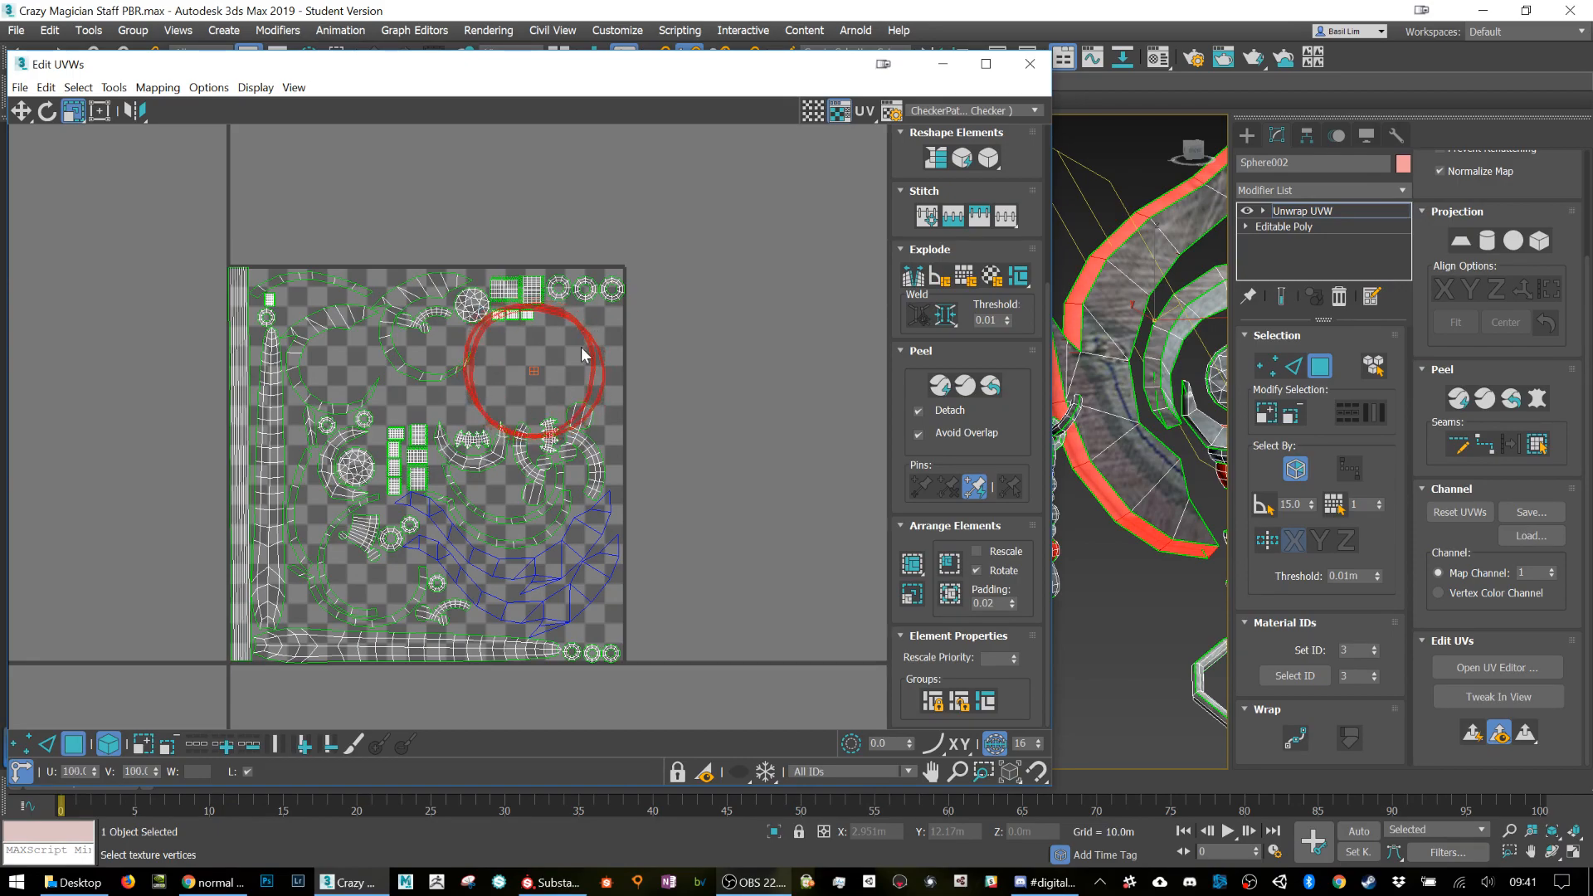
Step: Select all UV islands, set the packing padding to 0.0, and repack them with rotation allowed
{"action": "key", "text": "ctrl+a"}
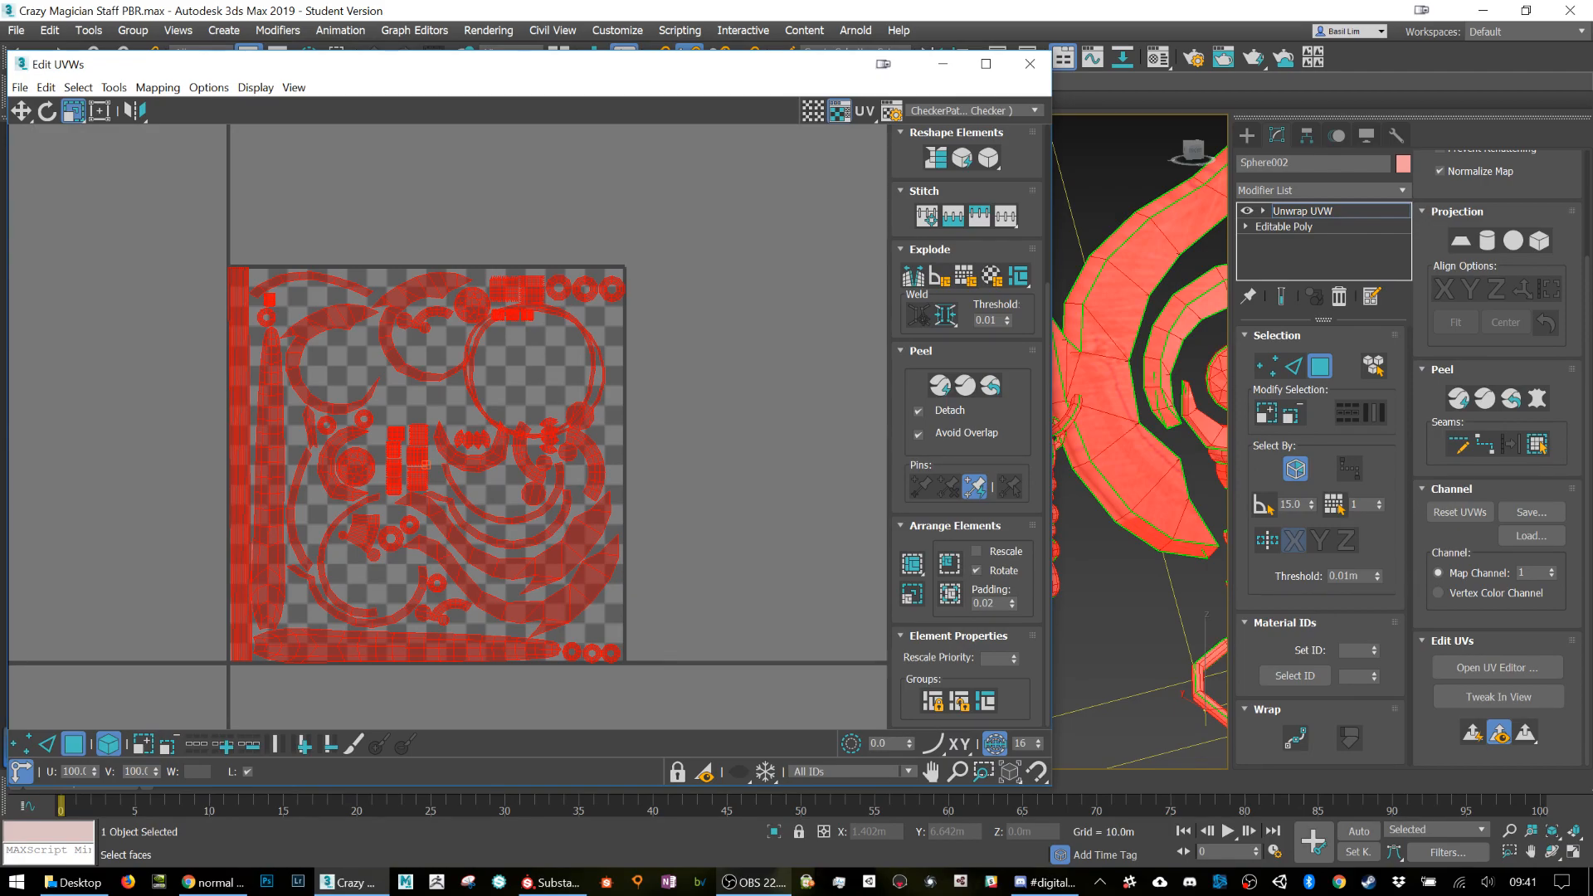
{"action": "left_click", "coordinate": [1011, 607]}
{"action": "left_click", "coordinate": [912, 564]}
{"action": "left_click", "coordinate": [948, 565]}
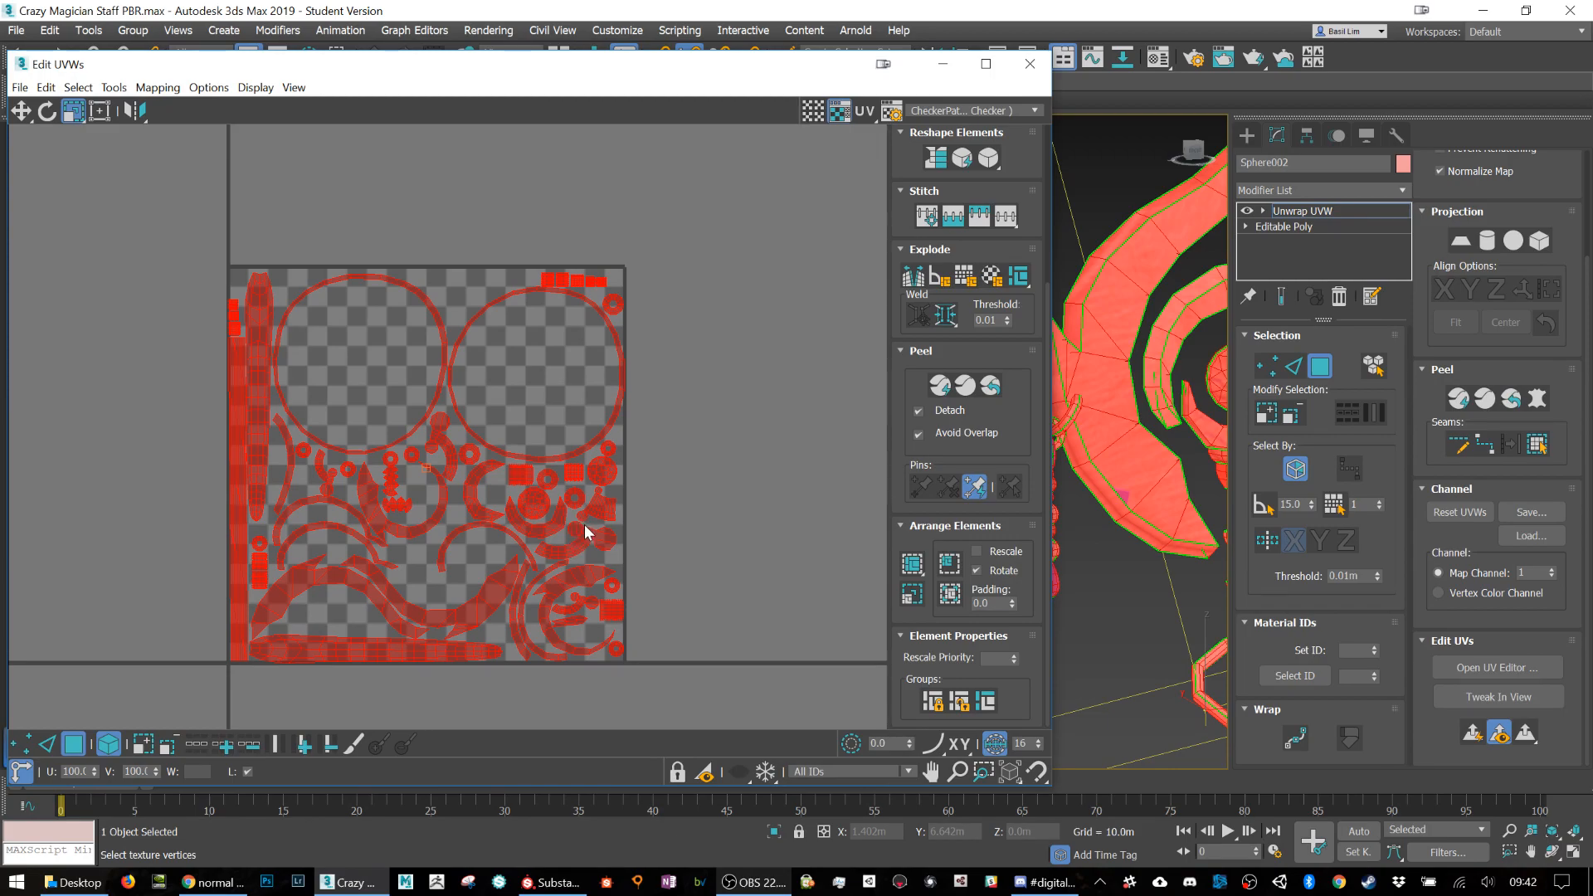
Step: Select both large ring islands, undo the accidental change, and move them out of the UV tile
{"action": "left_click_drag", "start_coordinate": [491, 362], "coordinate": [730, 249]}
{"action": "key", "text": "ctrl+z"}
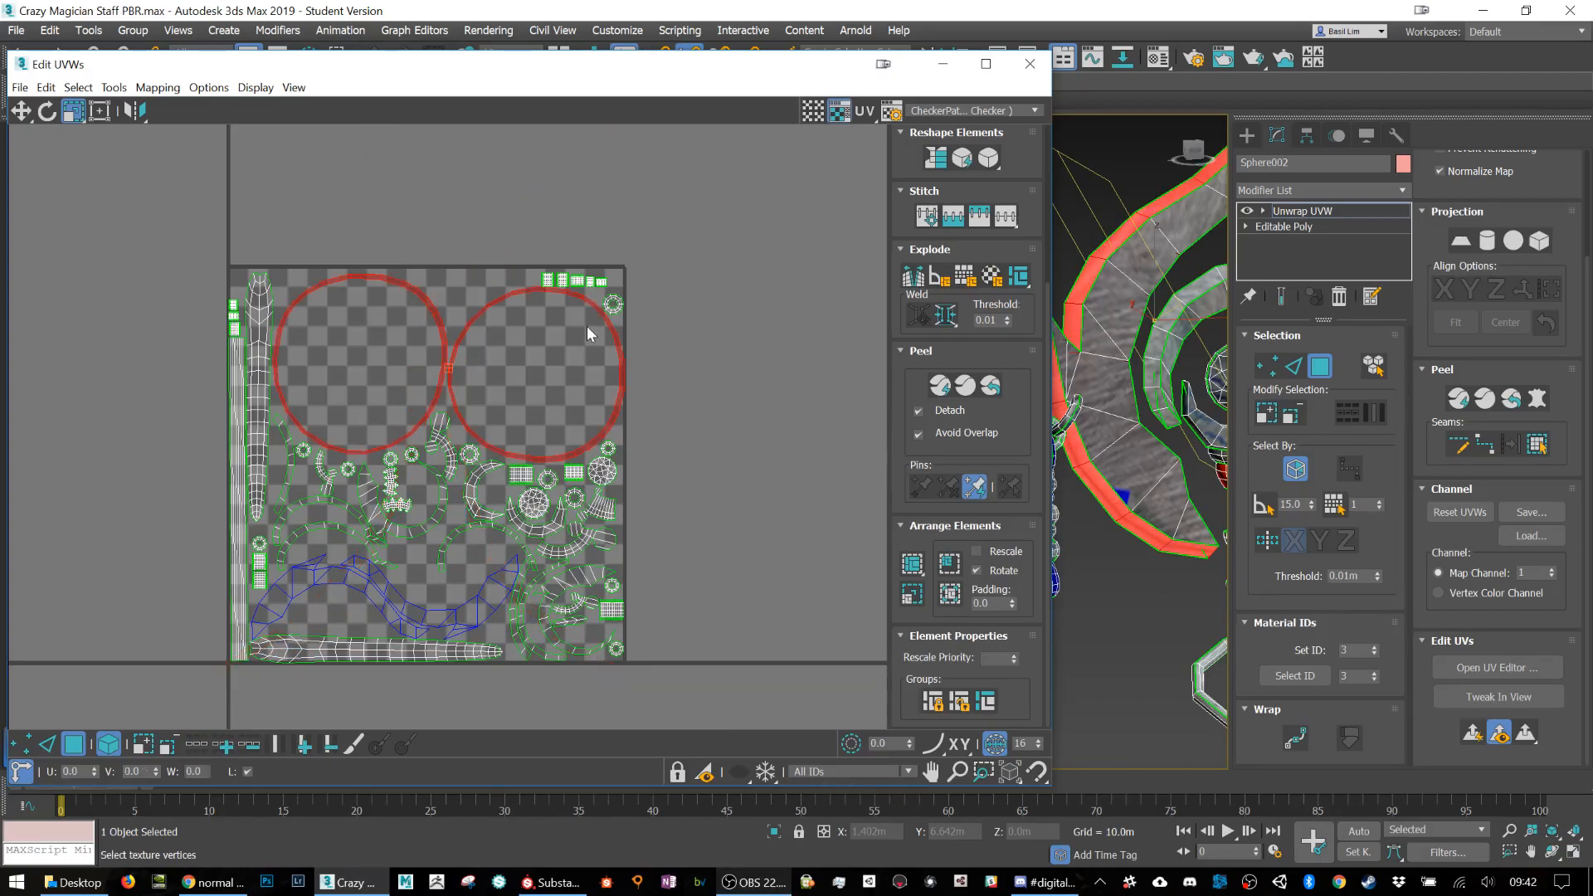
{"action": "key", "text": "w"}
{"action": "left_click_drag", "start_coordinate": [456, 342], "coordinate": [860, 169]}
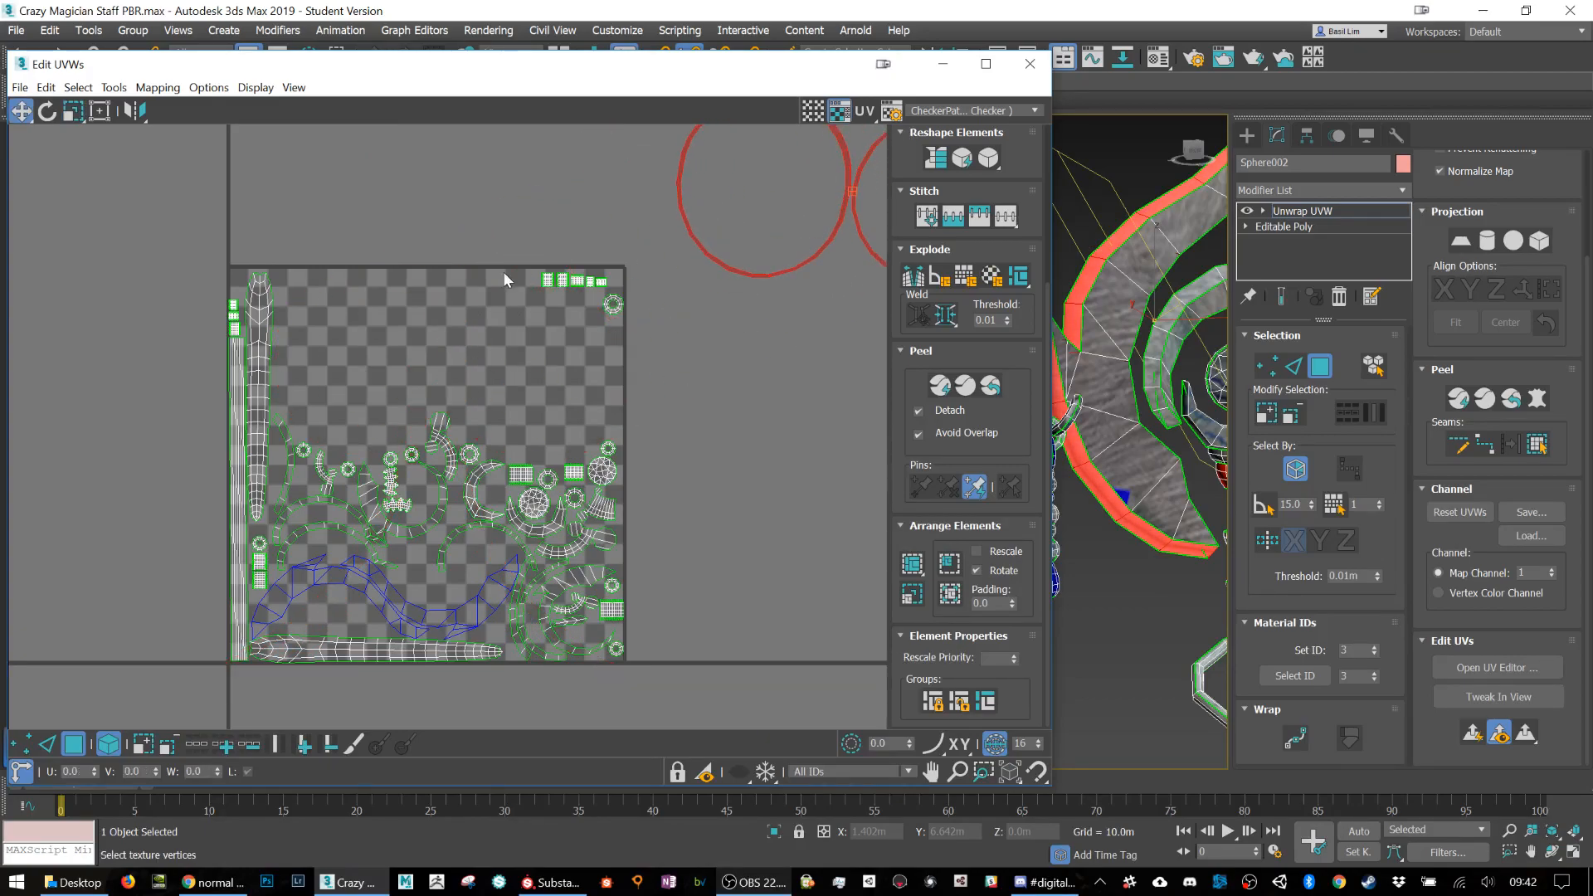
Step: Select the islands left in the UV tile and try different packing methods on them, finishing with the custom pack
{"action": "left_click_drag", "start_coordinate": [90, 209], "coordinate": [655, 673]}
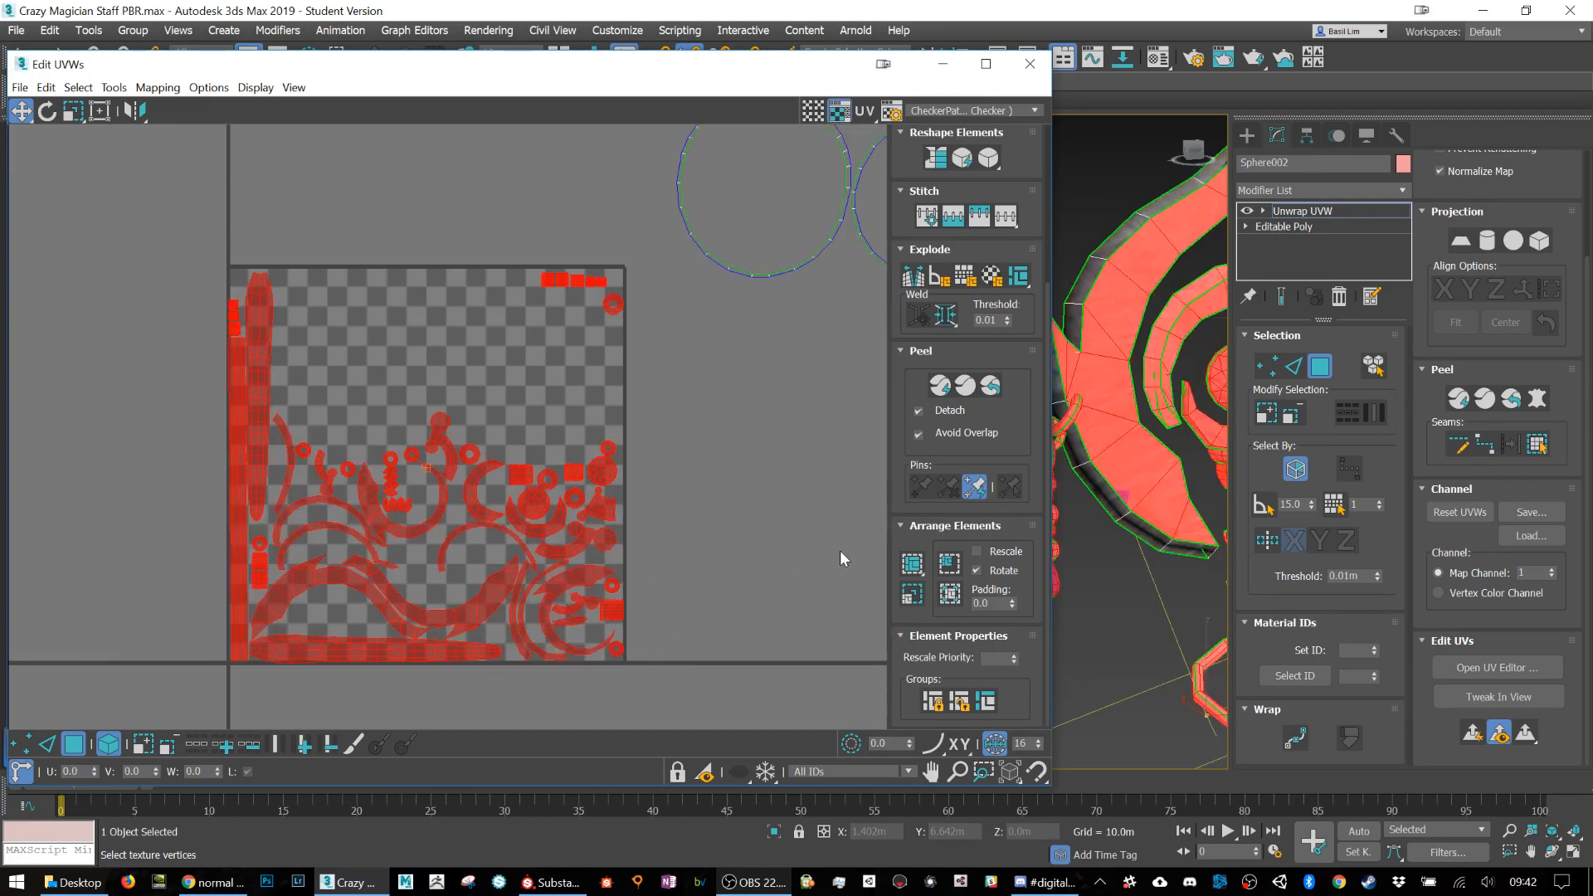
{"action": "left_click", "coordinate": [943, 568]}
{"action": "left_click", "coordinate": [949, 567]}
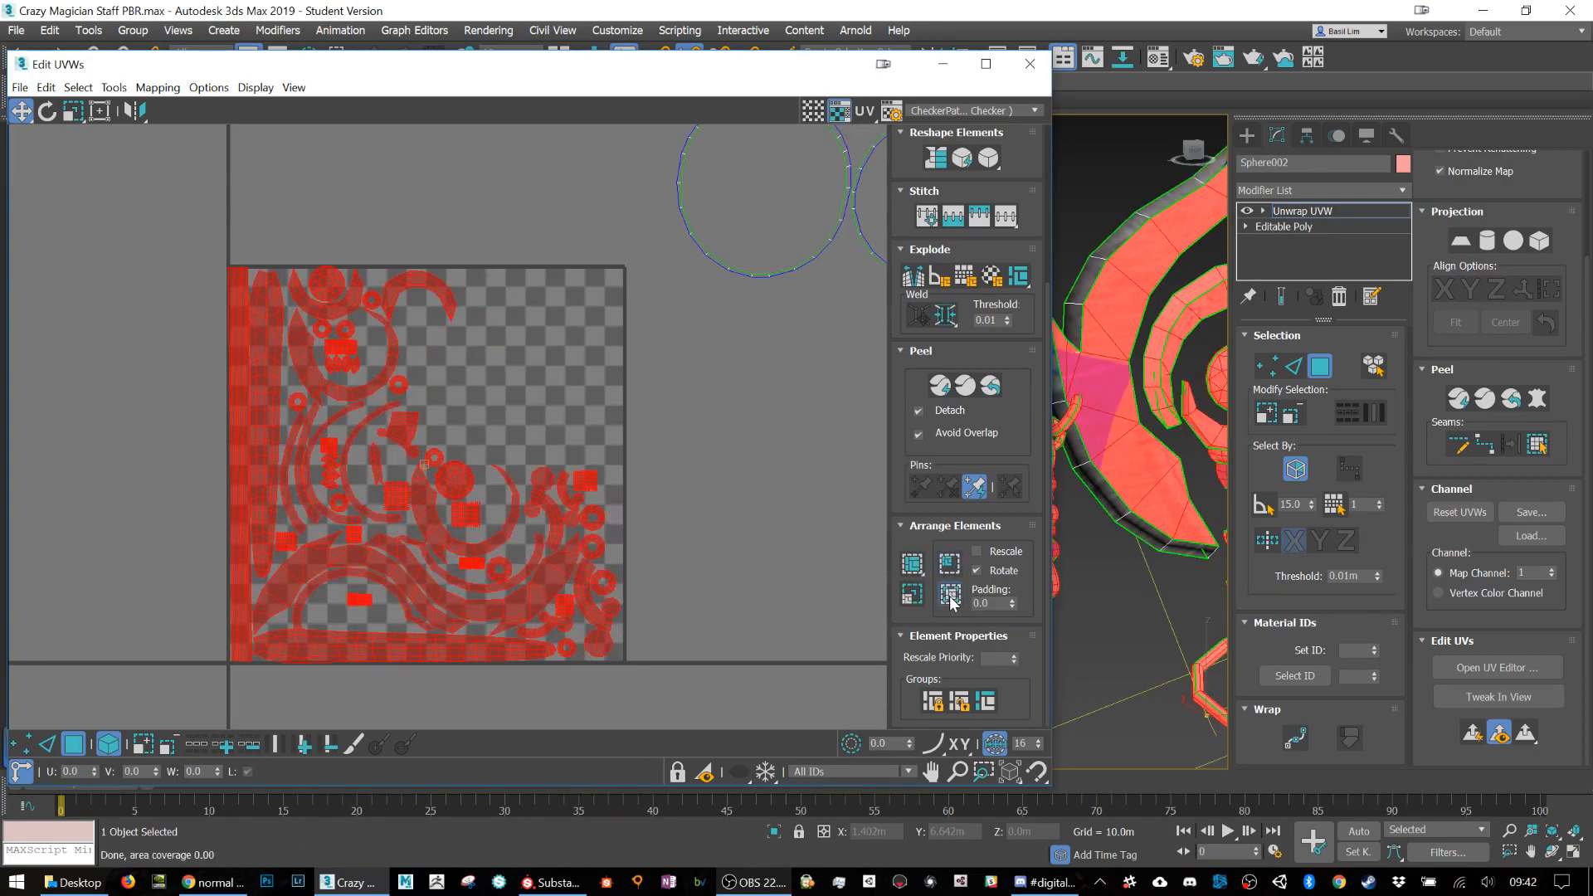
{"action": "left_click", "coordinate": [951, 598]}
{"action": "left_click", "coordinate": [912, 566]}
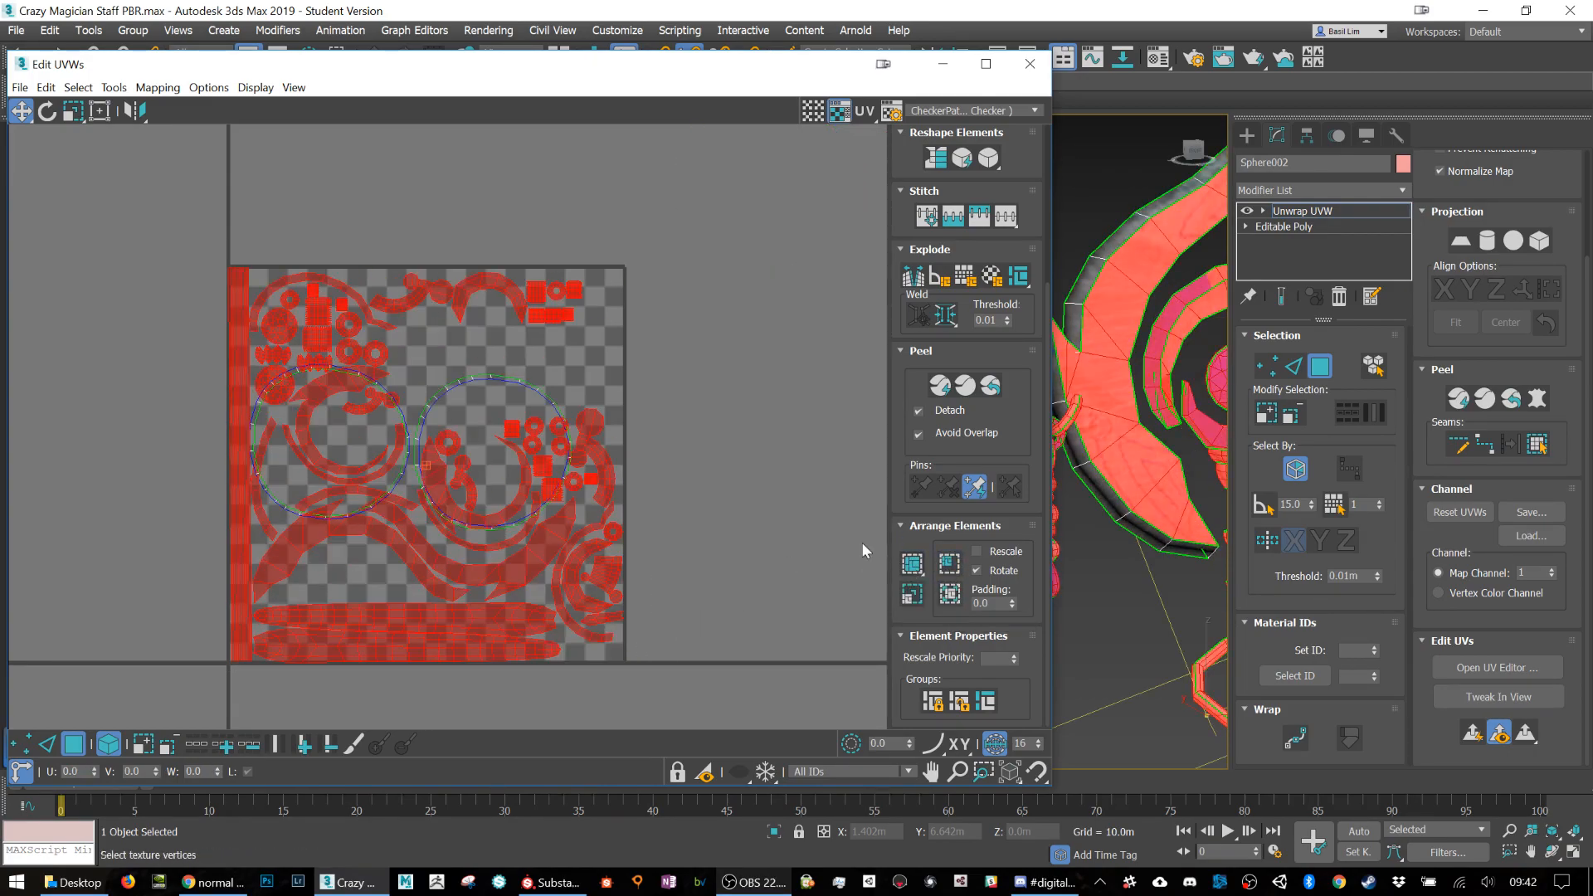
Step: Stack the two large rings outside the tile, scale them down, and place them in the empty upper-middle area, leaving them deselected
{"action": "left_click", "coordinate": [596, 346]}
{"action": "left_click_drag", "start_coordinate": [504, 374], "coordinate": [729, 269]}
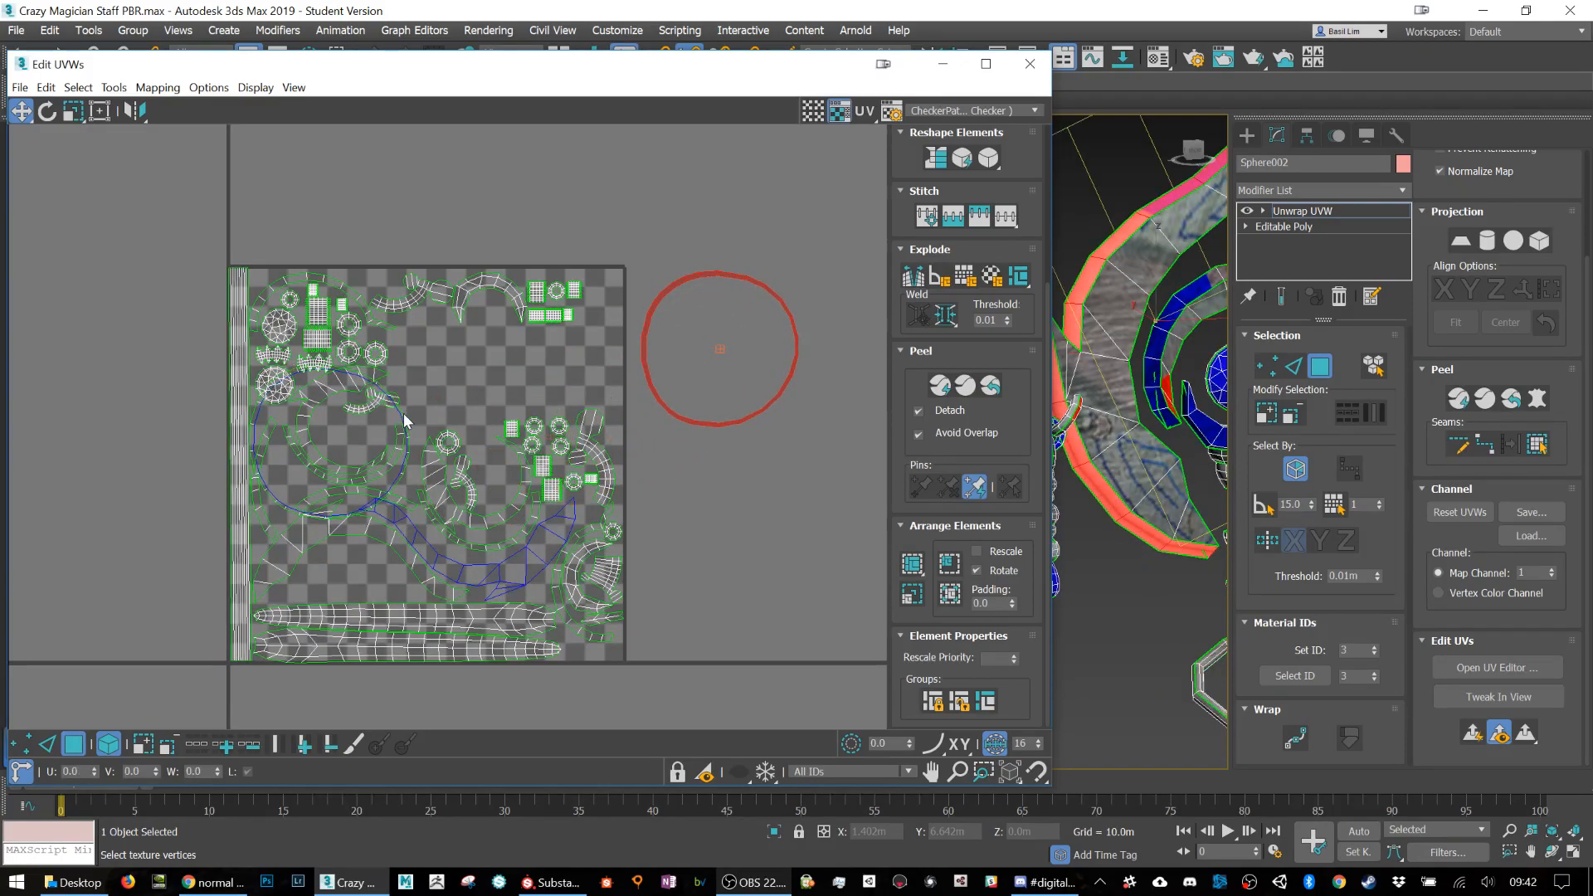
{"action": "left_click_drag", "start_coordinate": [401, 421], "coordinate": [765, 375]}
{"action": "key", "text": "r"}
{"action": "key", "text": "w"}
{"action": "left_click_drag", "start_coordinate": [743, 314], "coordinate": [499, 343]}
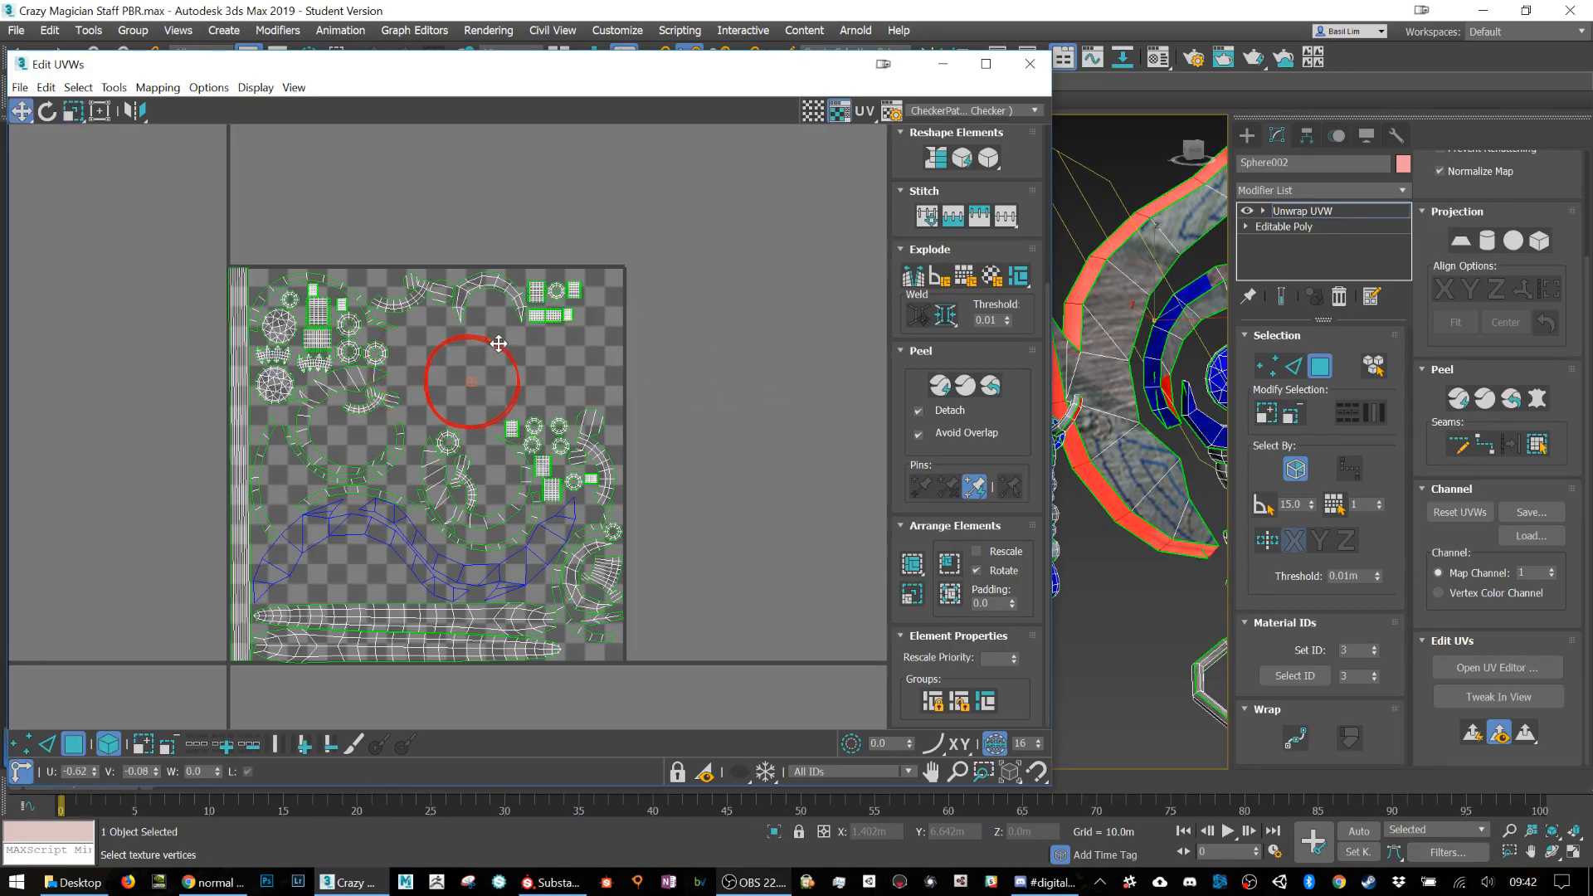
{"action": "left_click", "coordinate": [691, 378]}
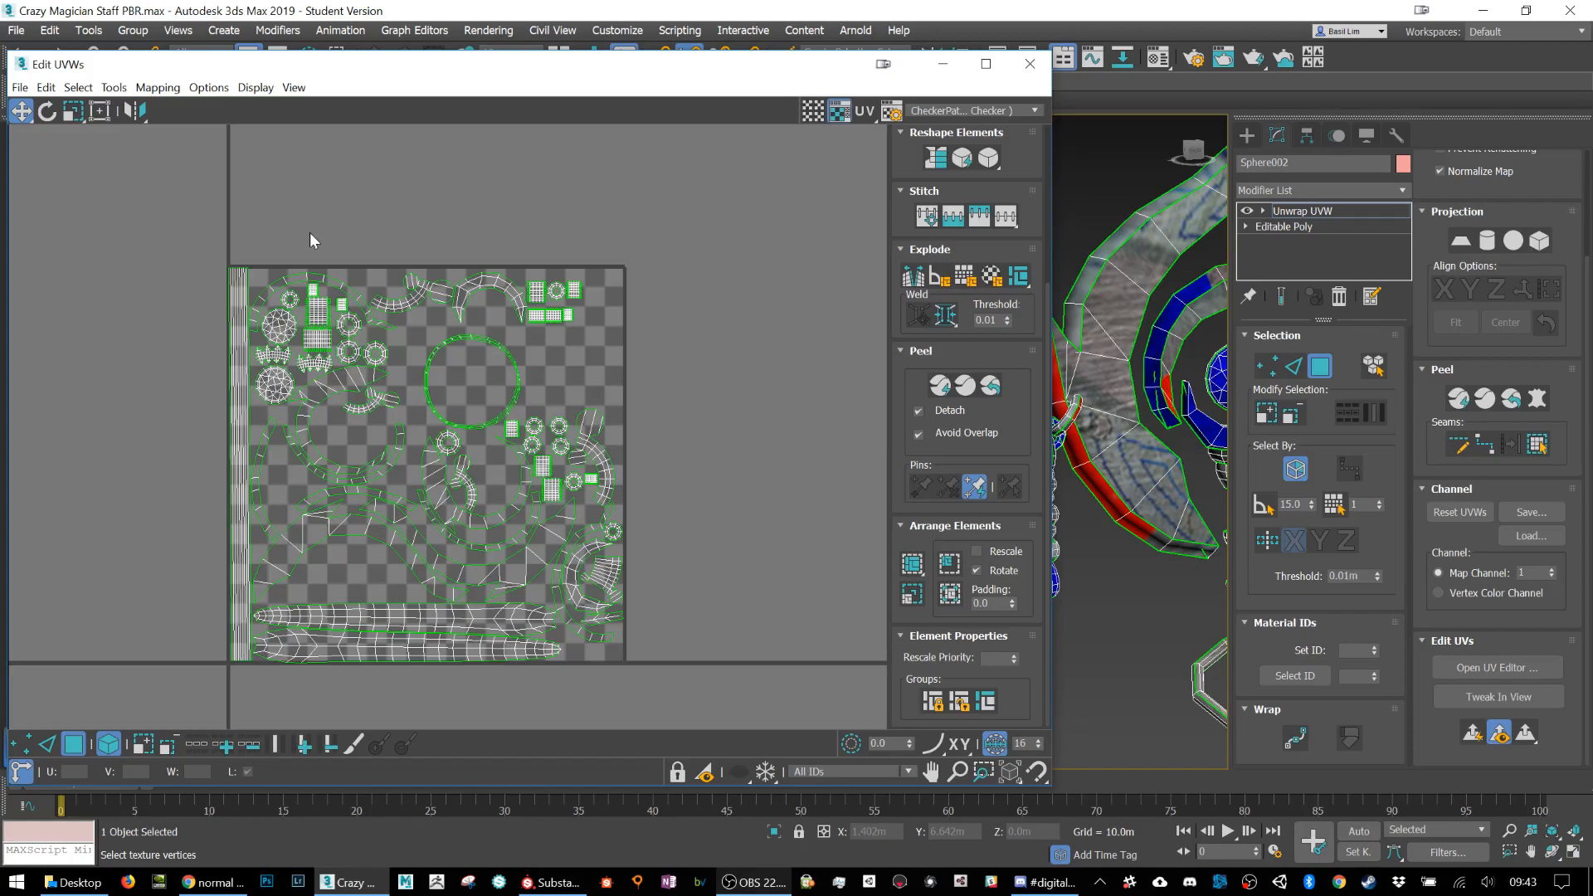
Step: Close the UV editor and frame the staff in the viewport, keeping Sphere002 selected in the scene list
{"action": "left_click", "coordinate": [1029, 64]}
{"action": "key", "text": "z"}
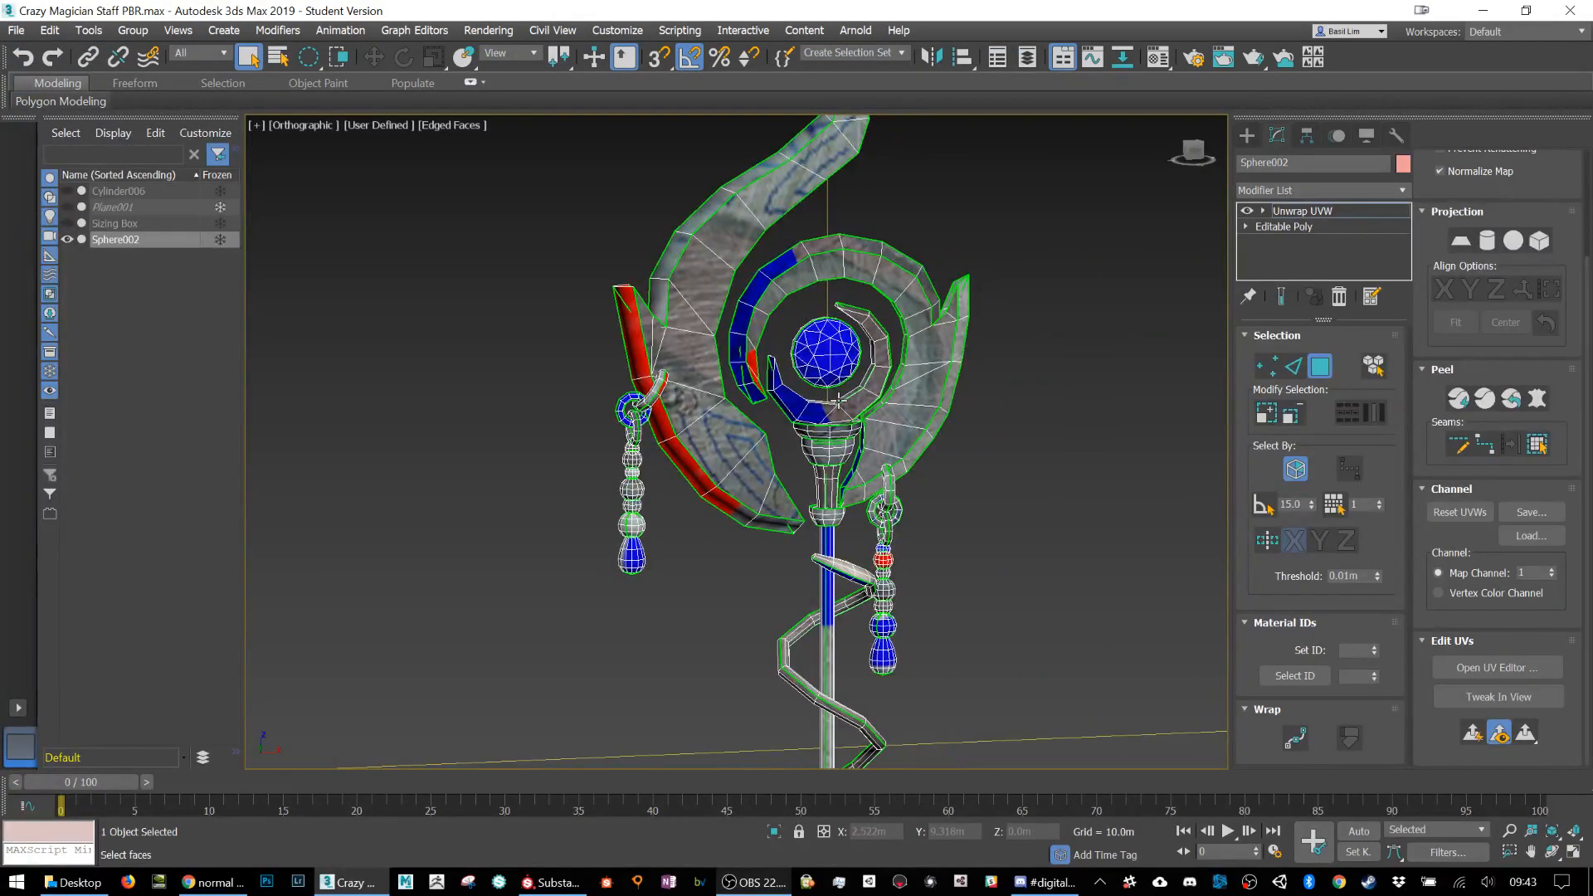
{"action": "left_click", "coordinate": [107, 267]}
{"action": "left_click", "coordinate": [131, 244]}
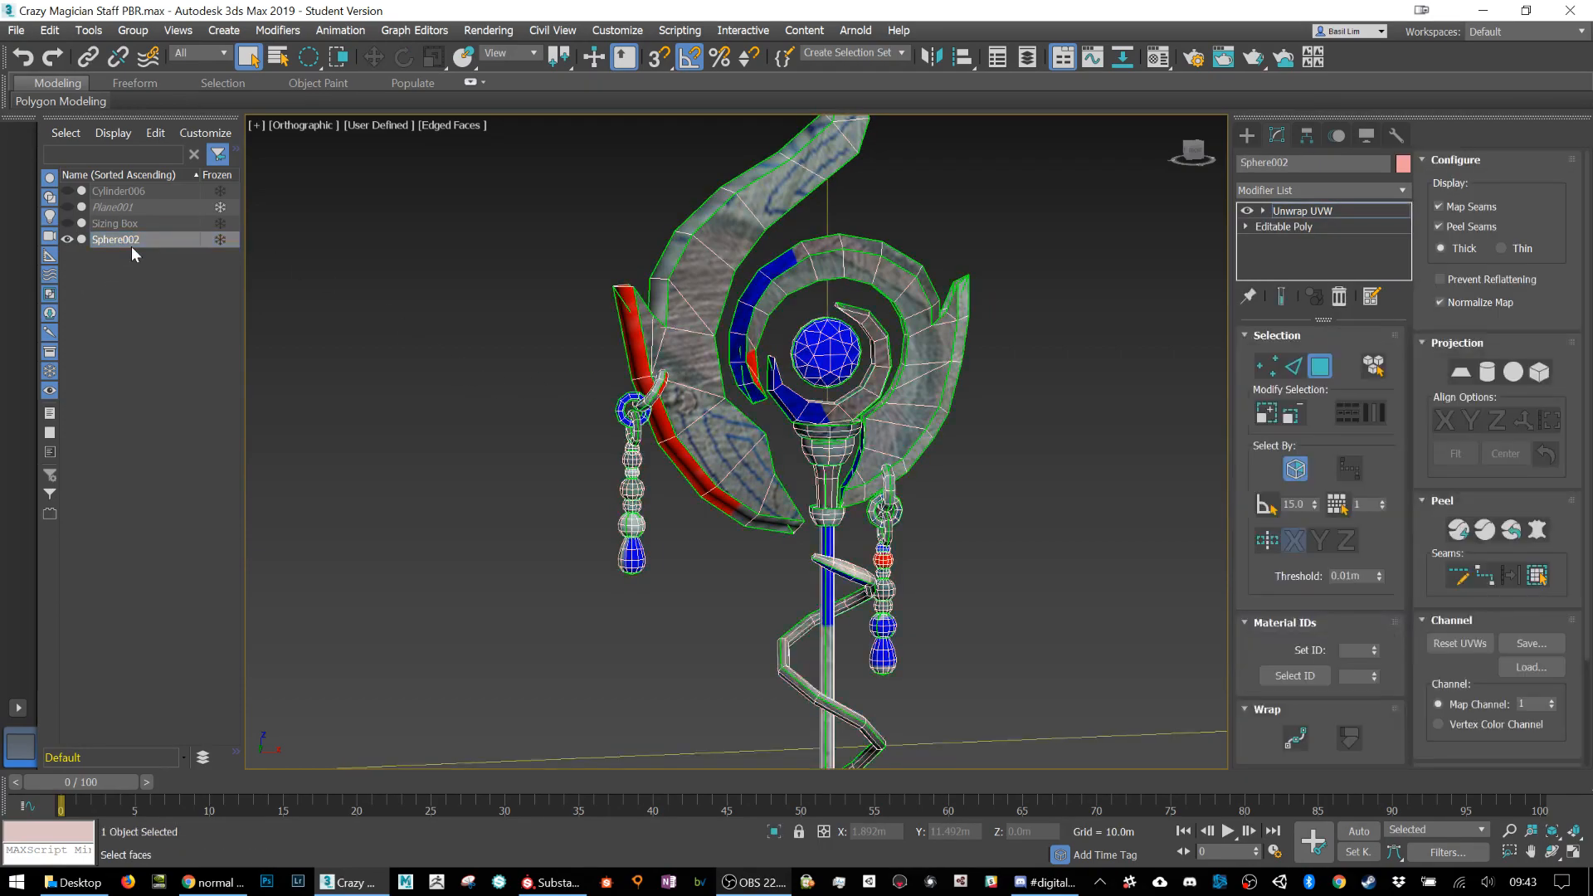
Step: Start exporting the selected staff as MagicStaffPBR.FBX into the Asset Design 2 2018 folder on the desktop
{"action": "left_click", "coordinate": [16, 30]}
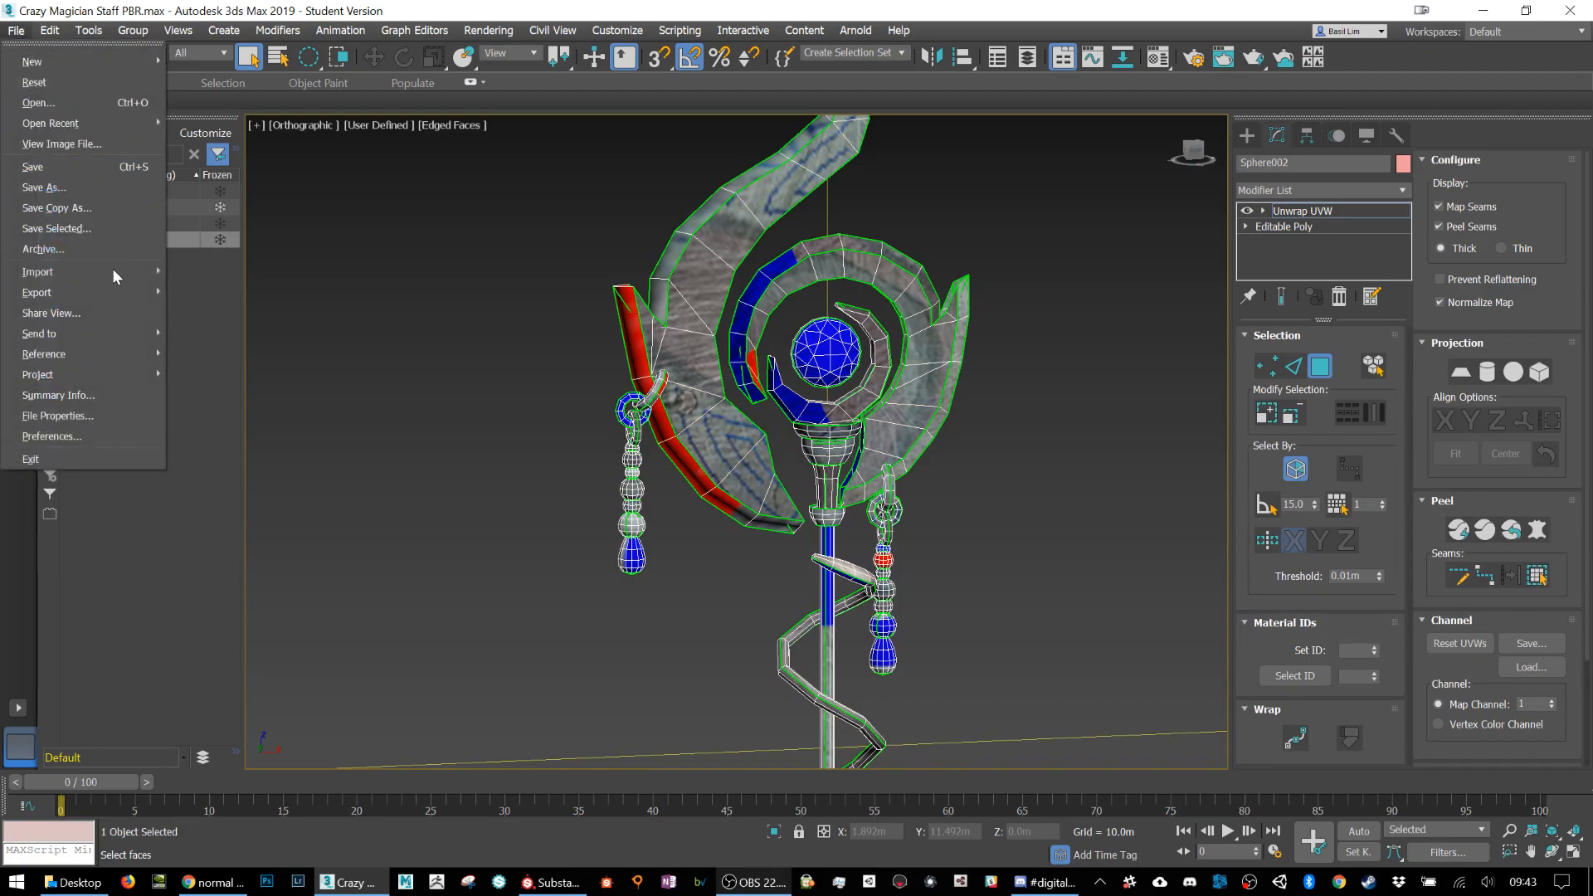
{"action": "mouse_move", "coordinate": [100, 292]}
{"action": "left_click", "coordinate": [215, 322]}
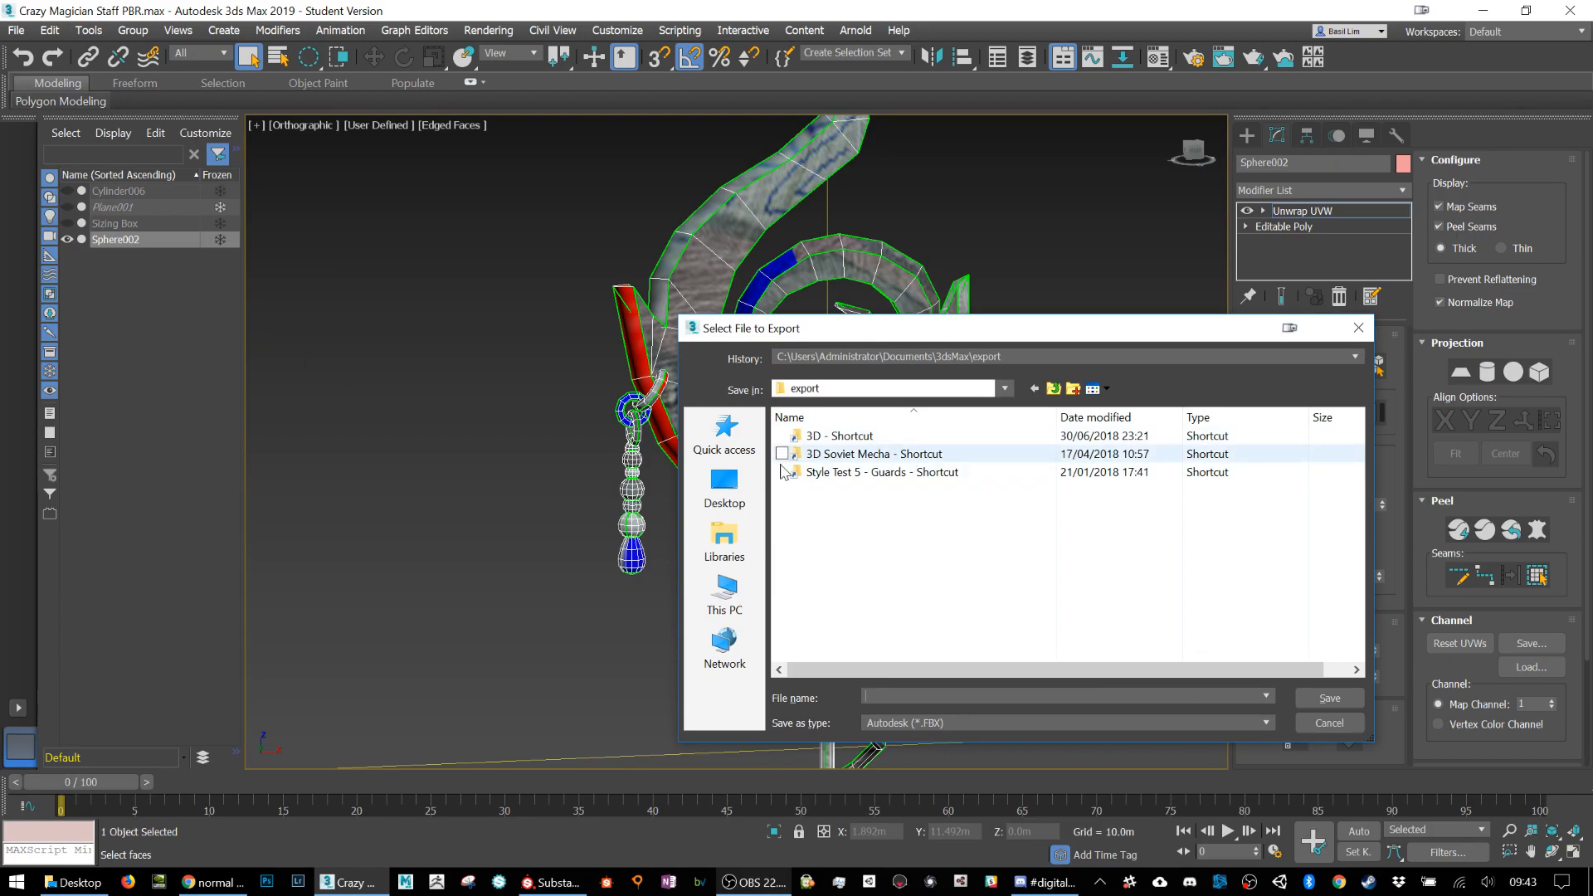
{"action": "left_click", "coordinate": [757, 480]}
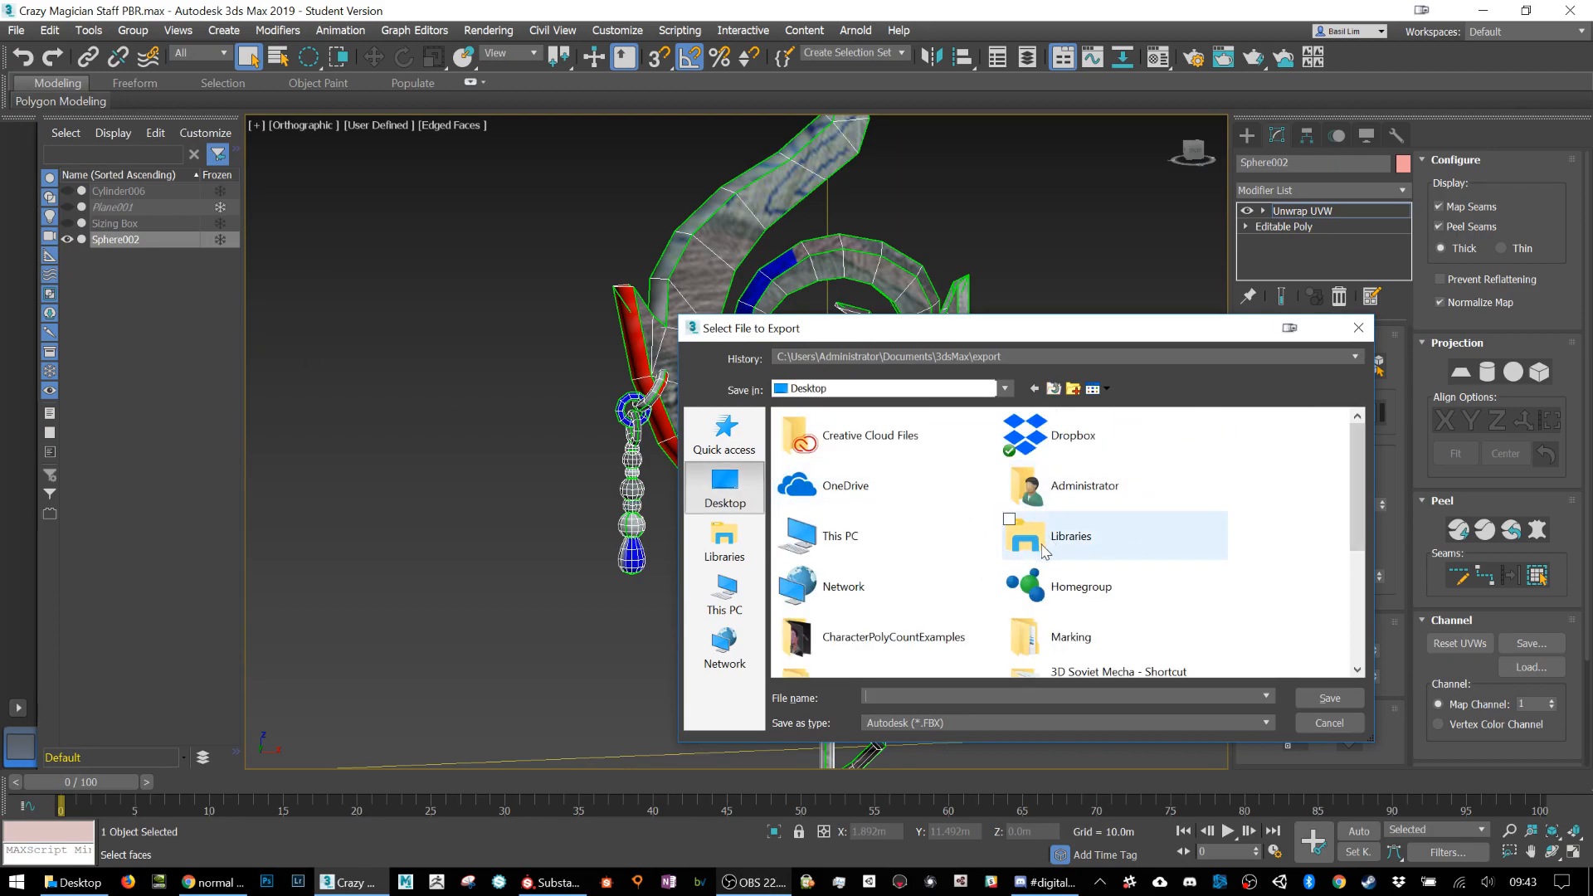
{"action": "scroll", "coordinate": [1045, 555], "scroll_direction": "down", "scroll_amount": 5}
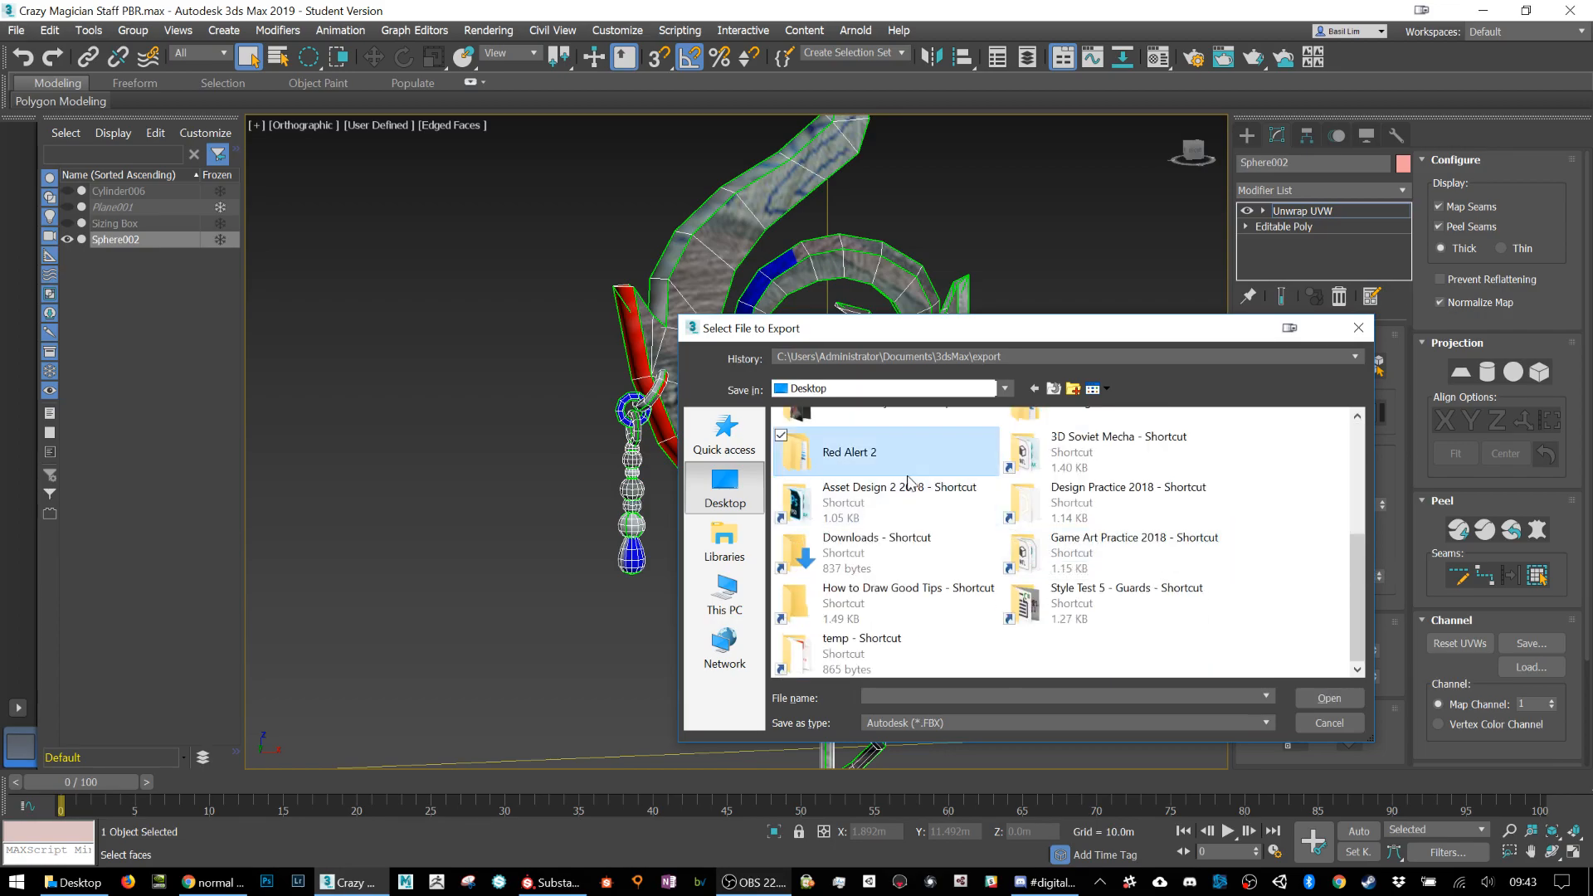
{"action": "double_click", "coordinate": [903, 502]}
{"action": "left_click", "coordinate": [1022, 691]}
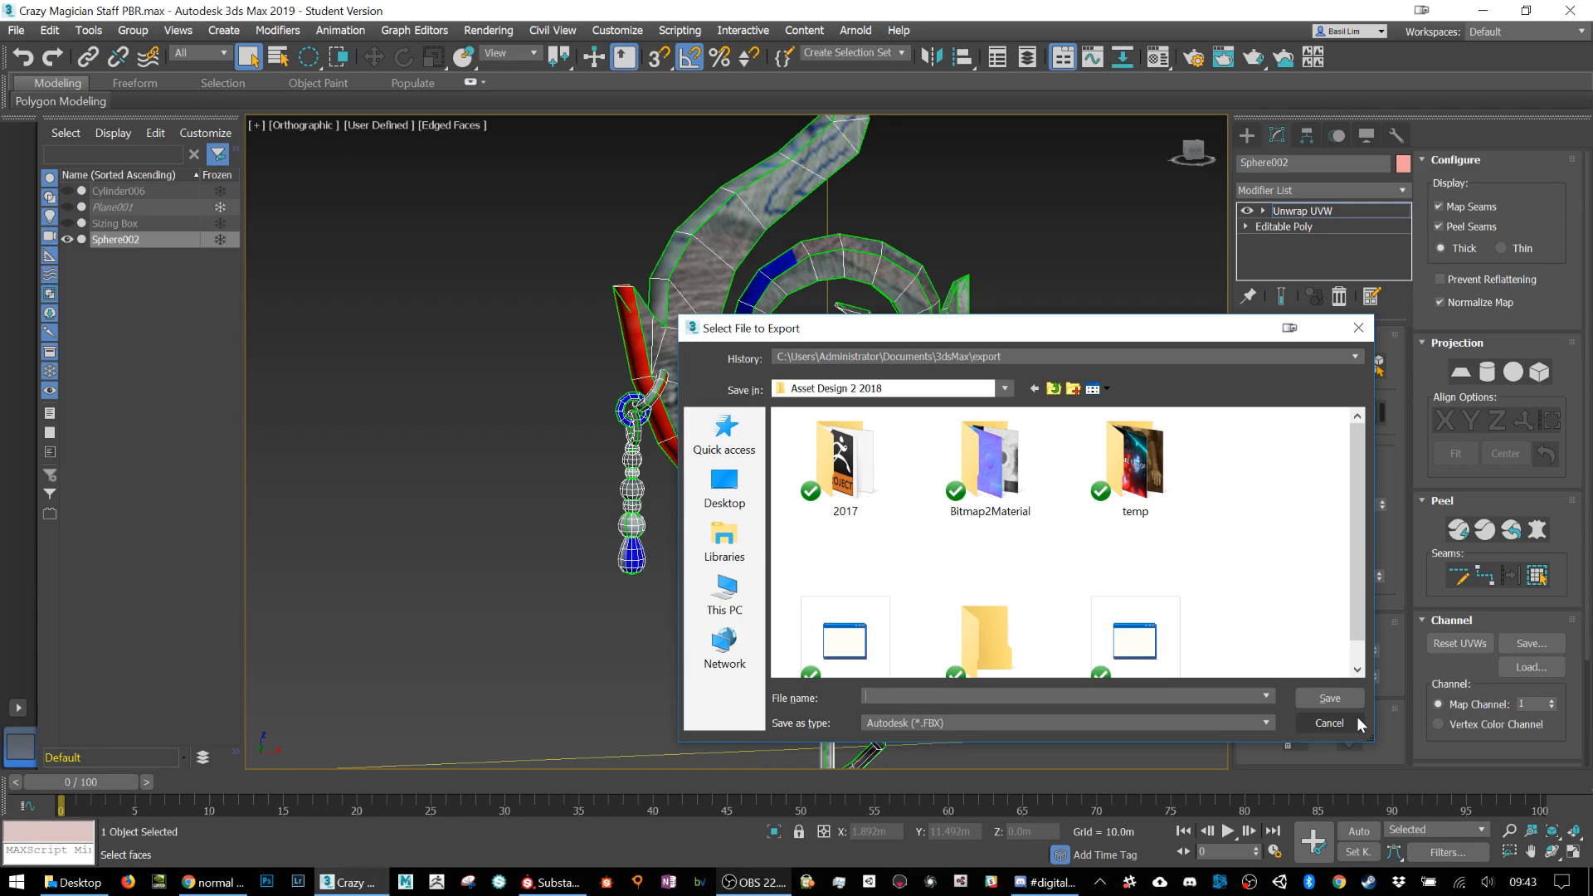
{"action": "scroll", "coordinate": [1227, 564], "scroll_direction": "down", "scroll_amount": 1}
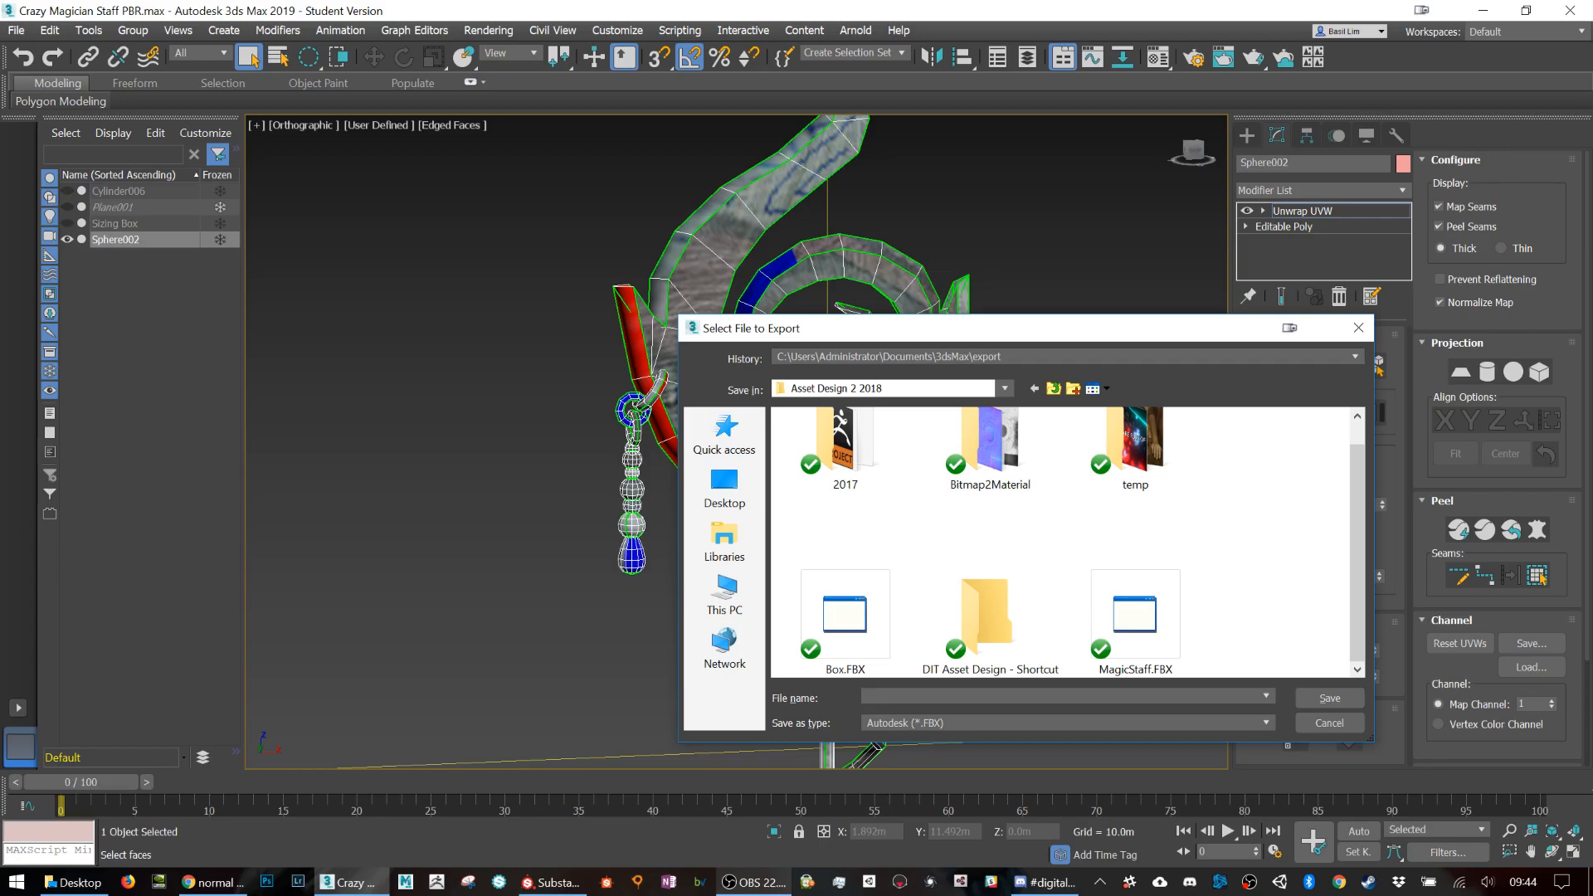
{"action": "left_click", "coordinate": [1168, 636]}
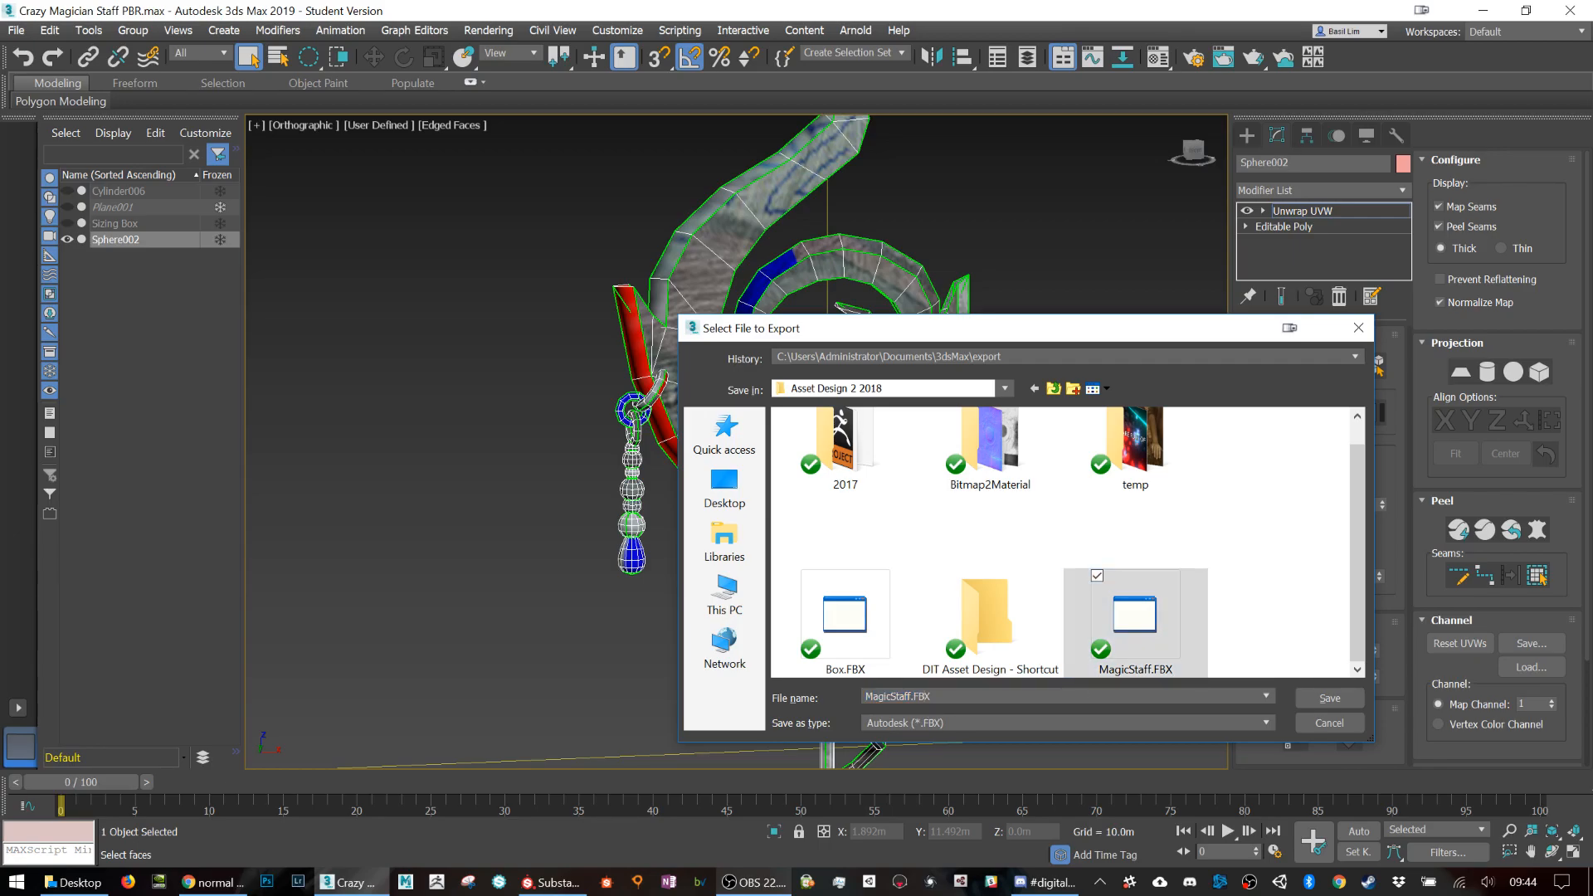
{"action": "key", "text": "Return"}
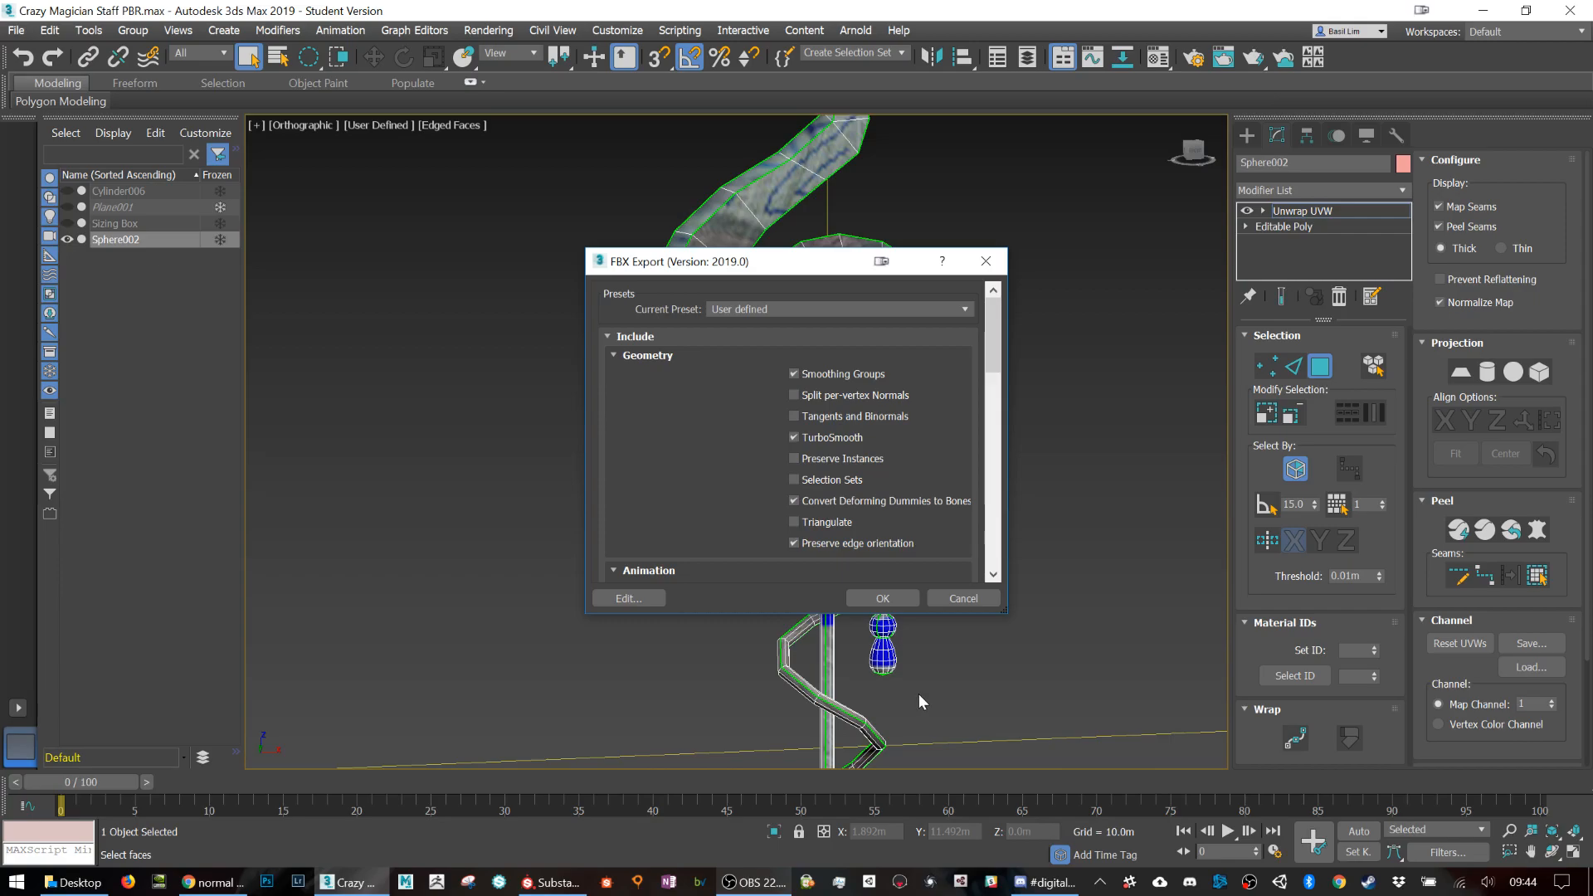
Step: Disable Animation in the FBX export options, keep Embed Media off, and run the export
{"action": "scroll", "coordinate": [884, 374], "scroll_direction": "down", "scroll_amount": 2}
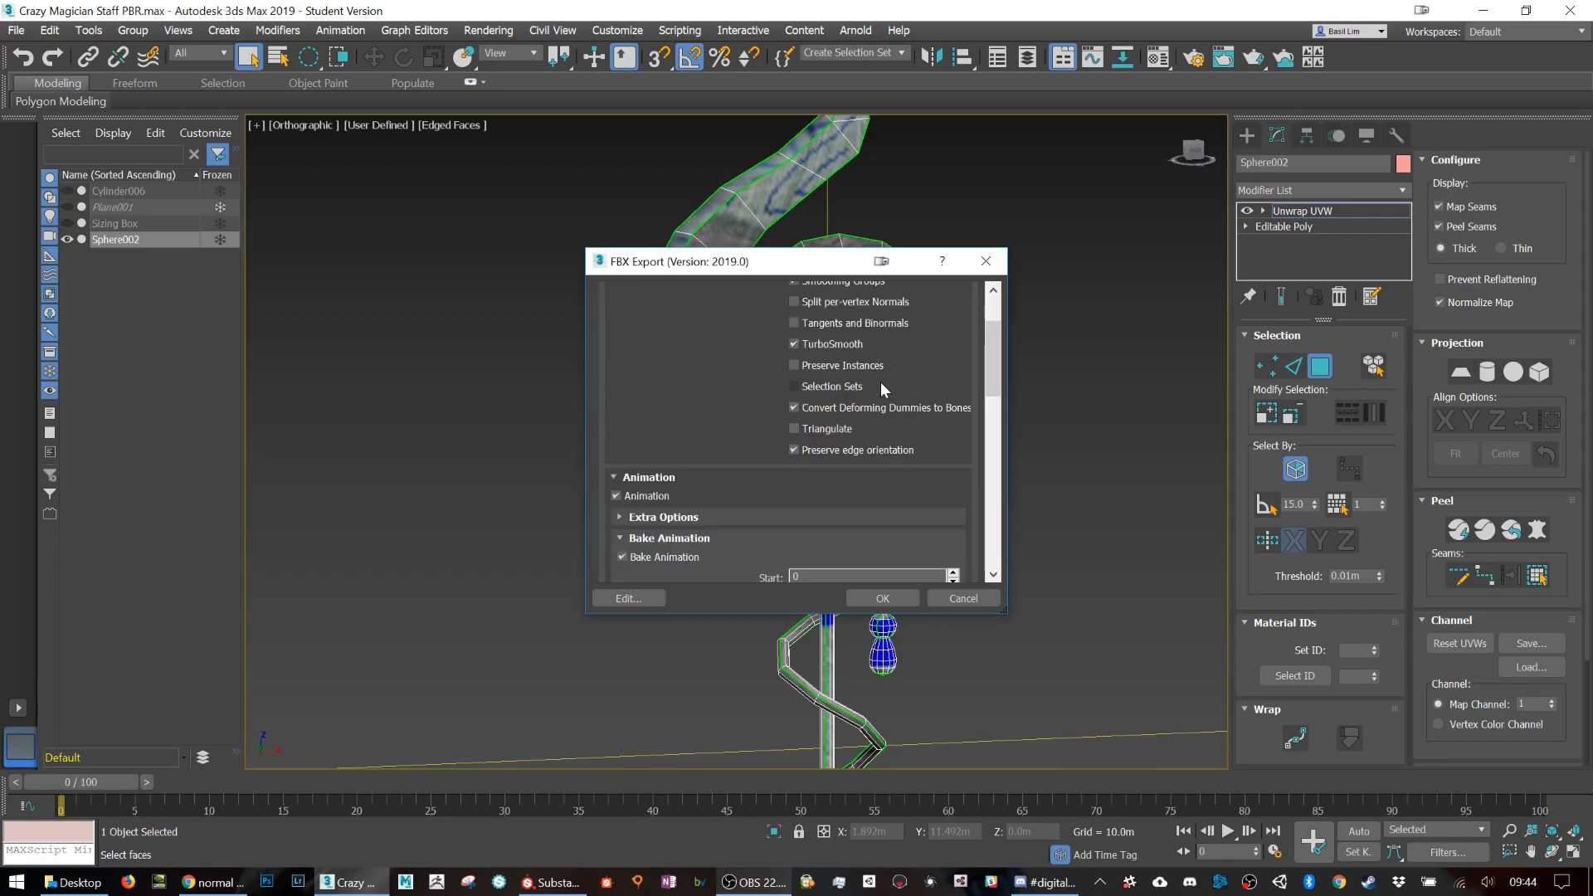
{"action": "left_click", "coordinate": [626, 496]}
{"action": "scroll", "coordinate": [969, 425], "scroll_direction": "up", "scroll_amount": 2}
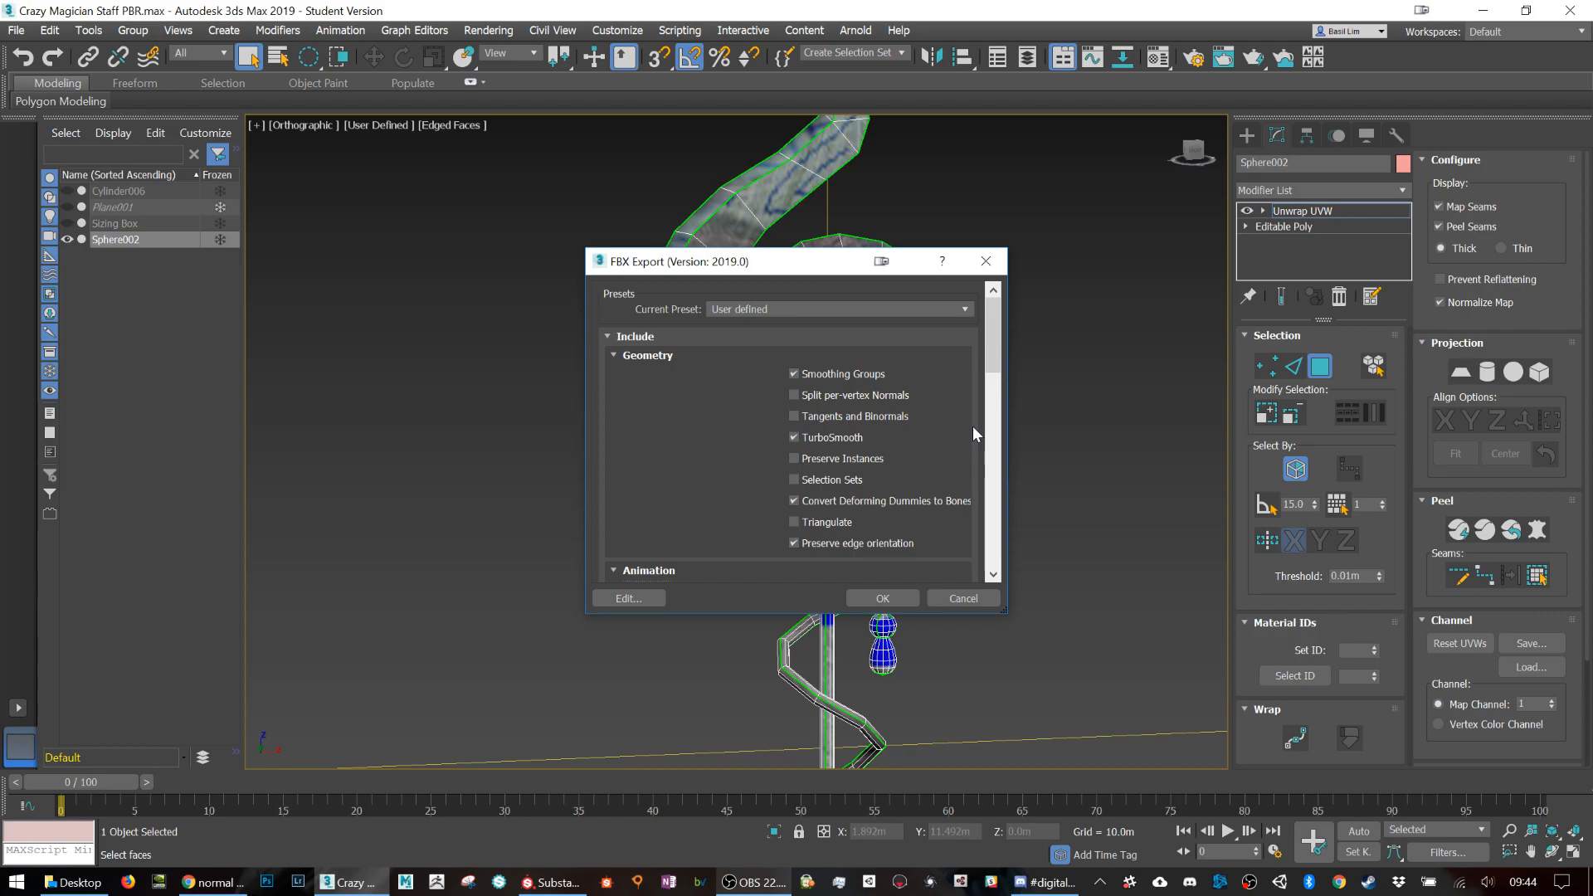
{"action": "scroll", "coordinate": [972, 426], "scroll_direction": "down", "scroll_amount": 6}
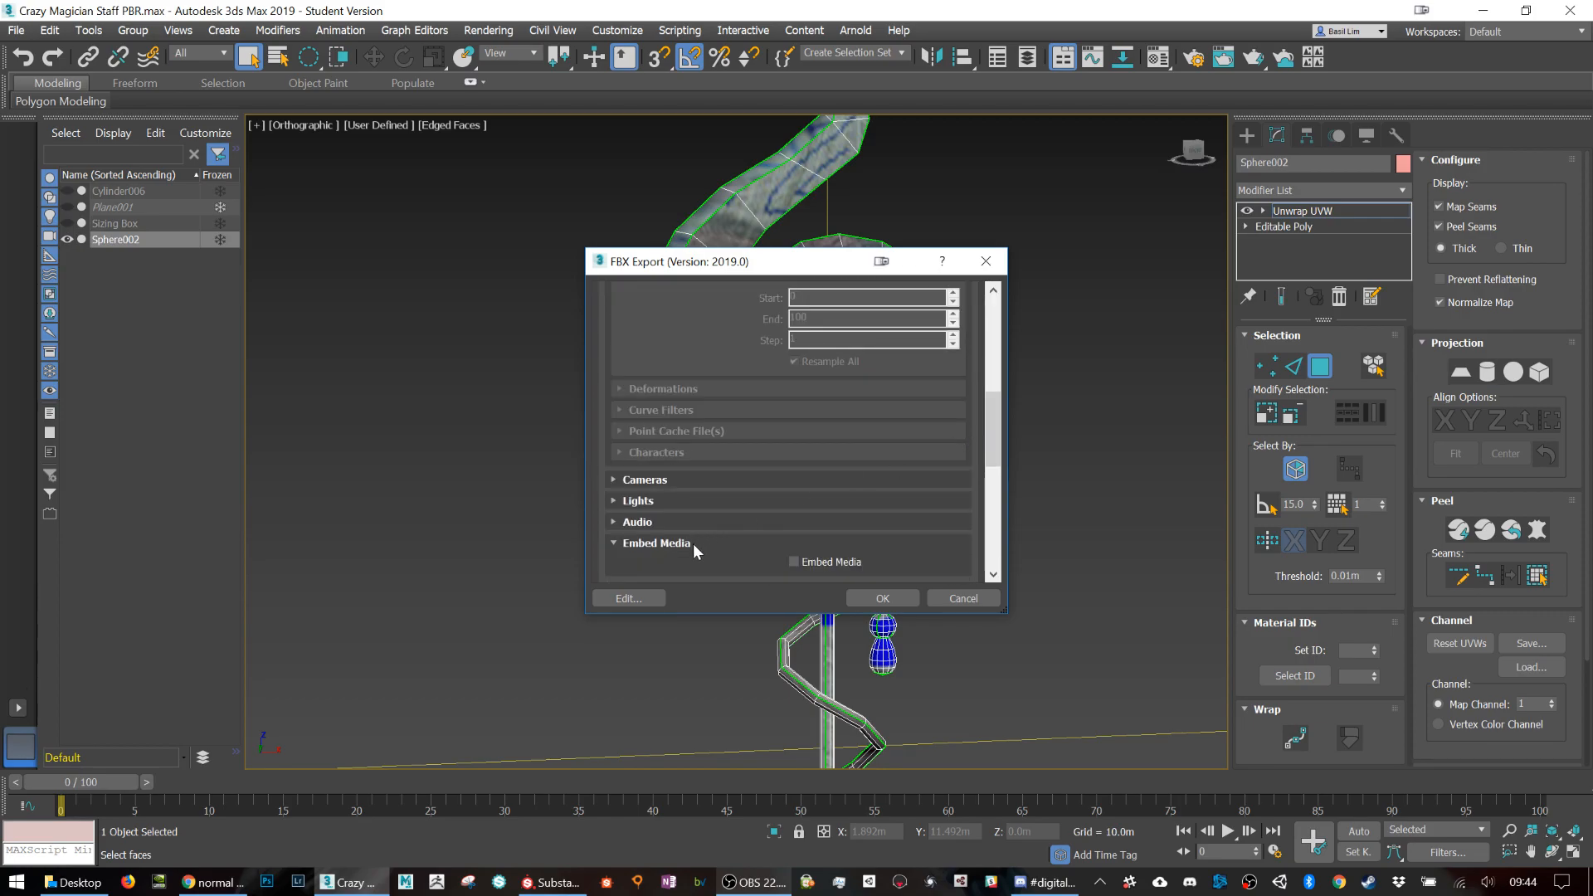
{"action": "left_click", "coordinate": [863, 596]}
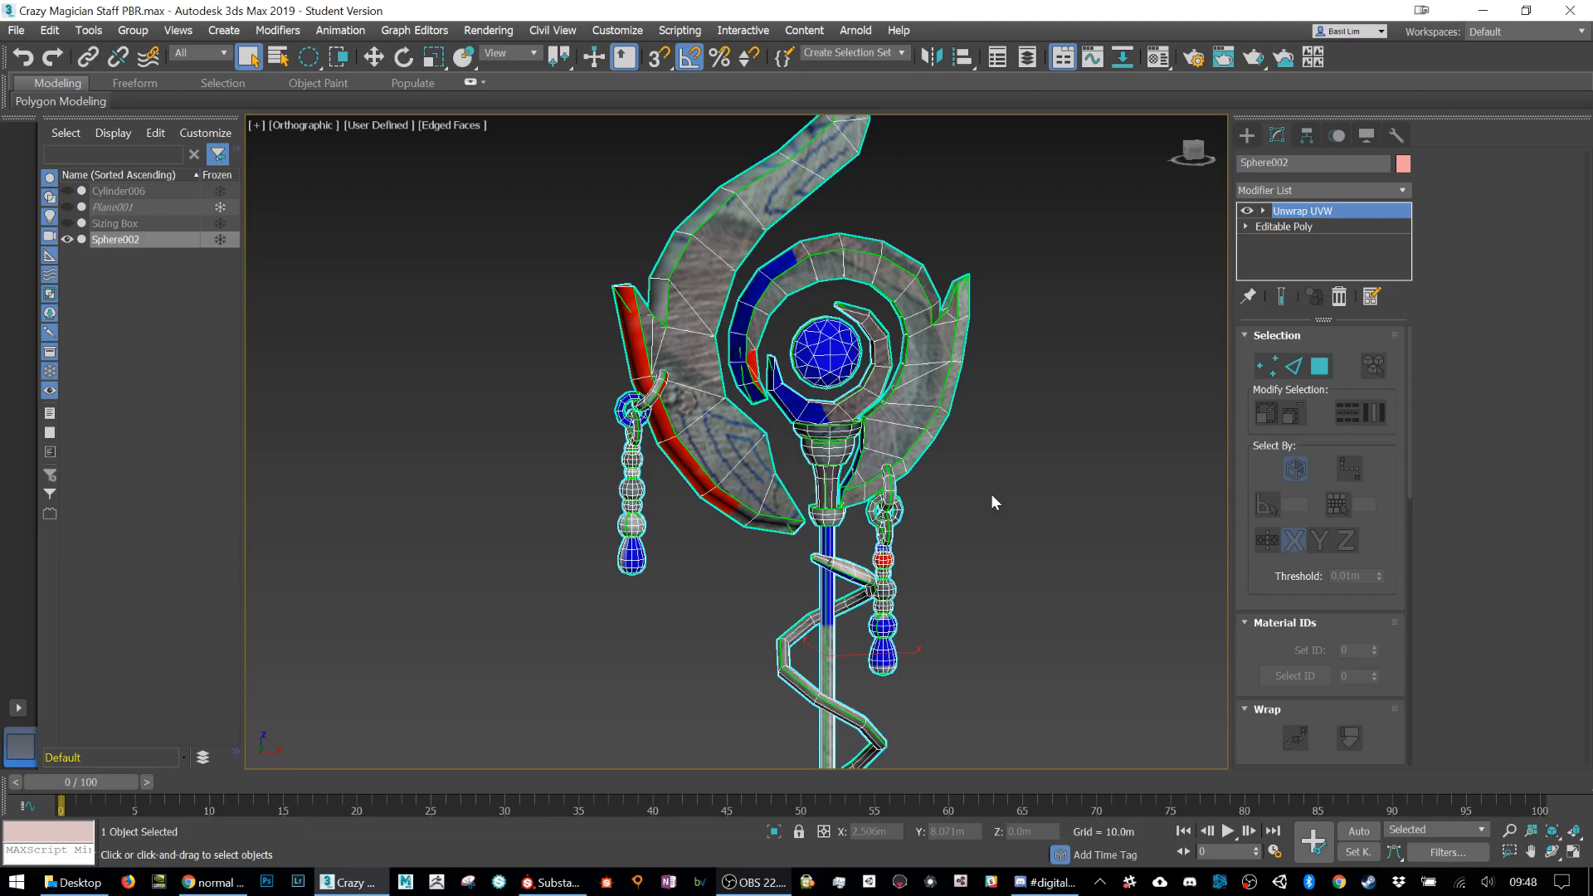
Step: Switch to Substance Painter and start a new project, reviewing the templates and keeping Unity 5 (allegorithmic)
{"action": "left_click", "coordinate": [550, 882]}
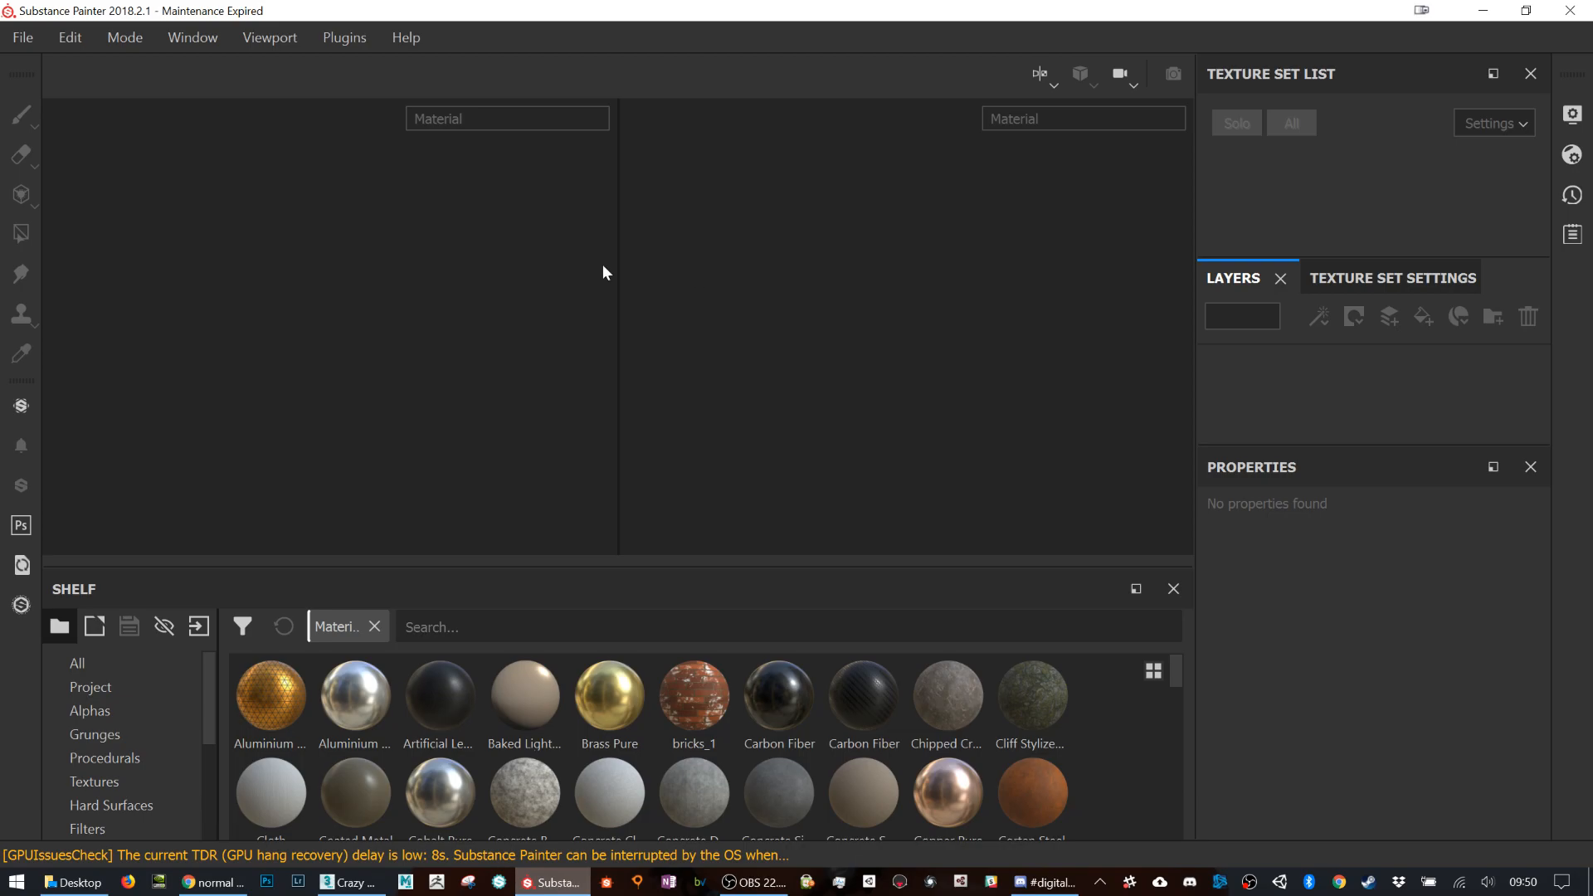
{"action": "left_click", "coordinate": [32, 41]}
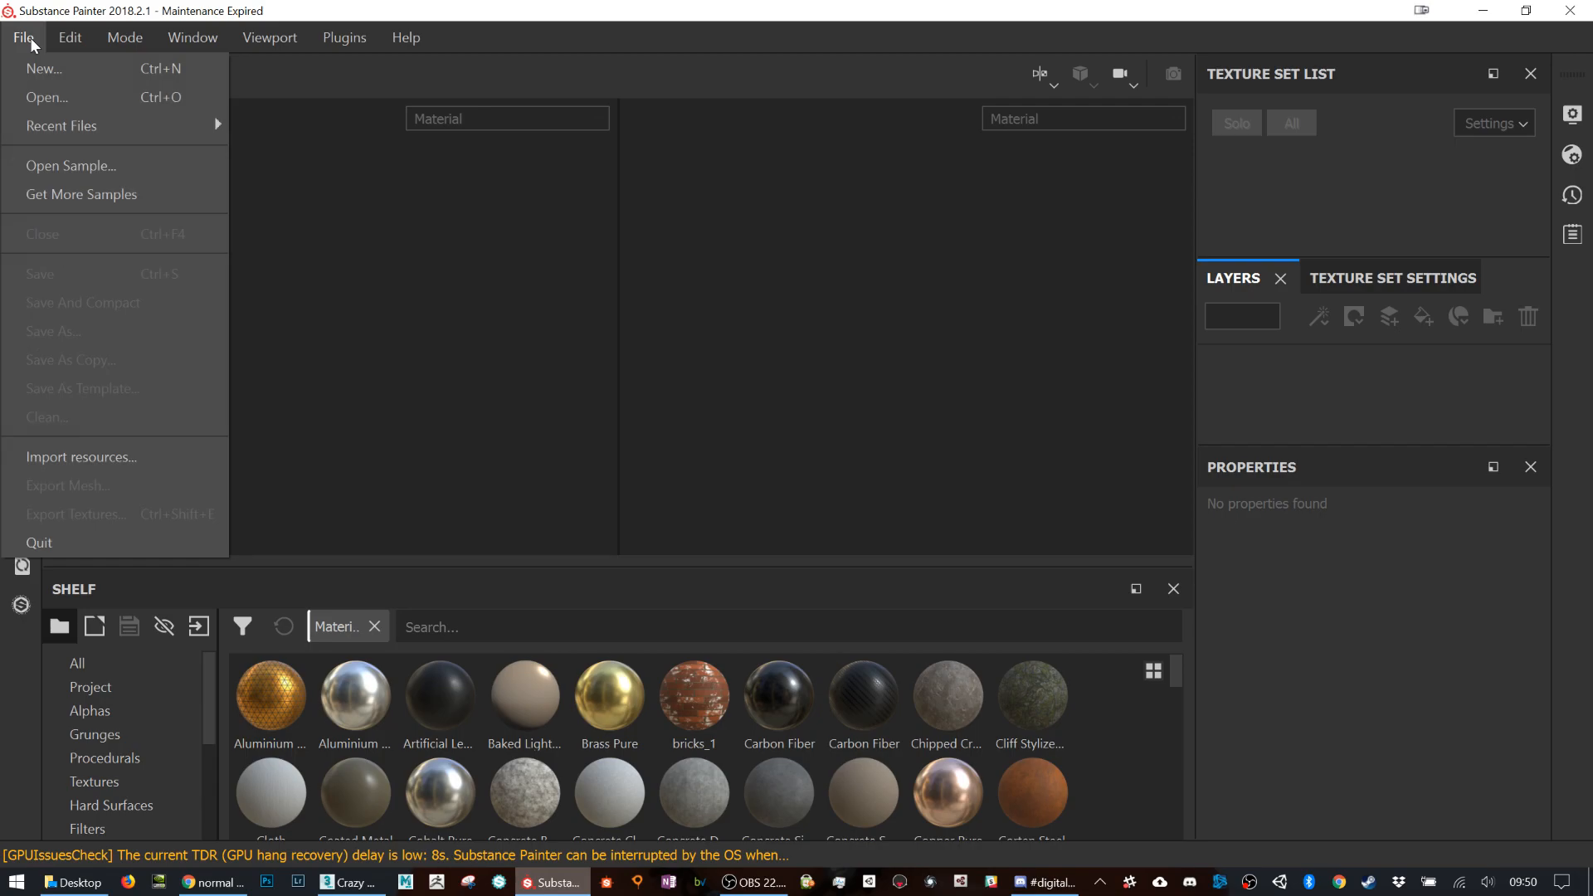
{"action": "left_click", "coordinate": [45, 67]}
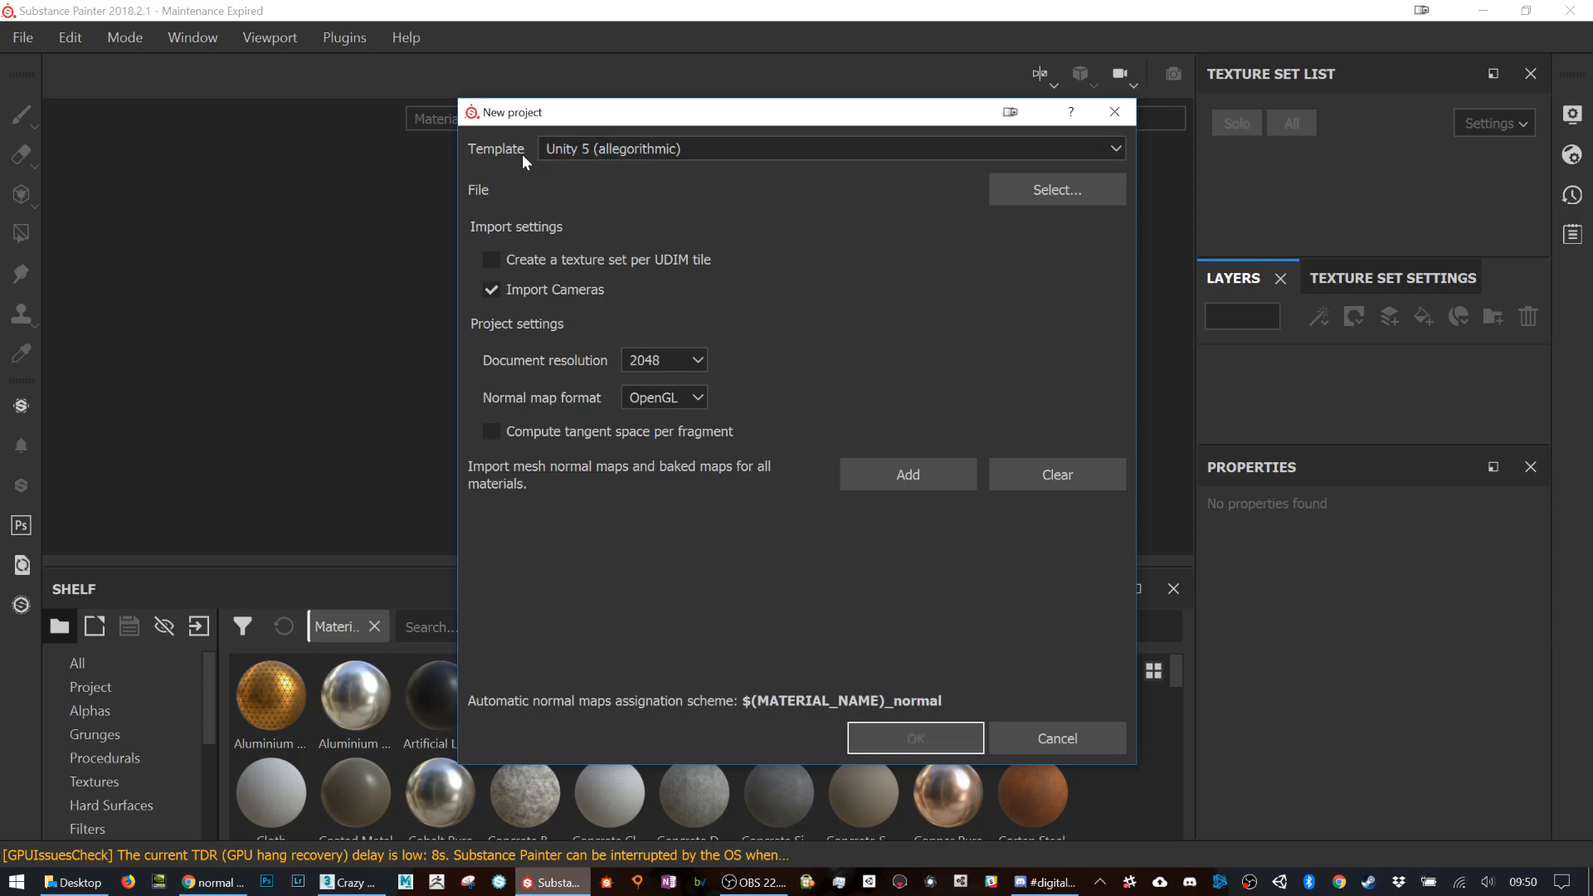
{"action": "left_click", "coordinate": [621, 149]}
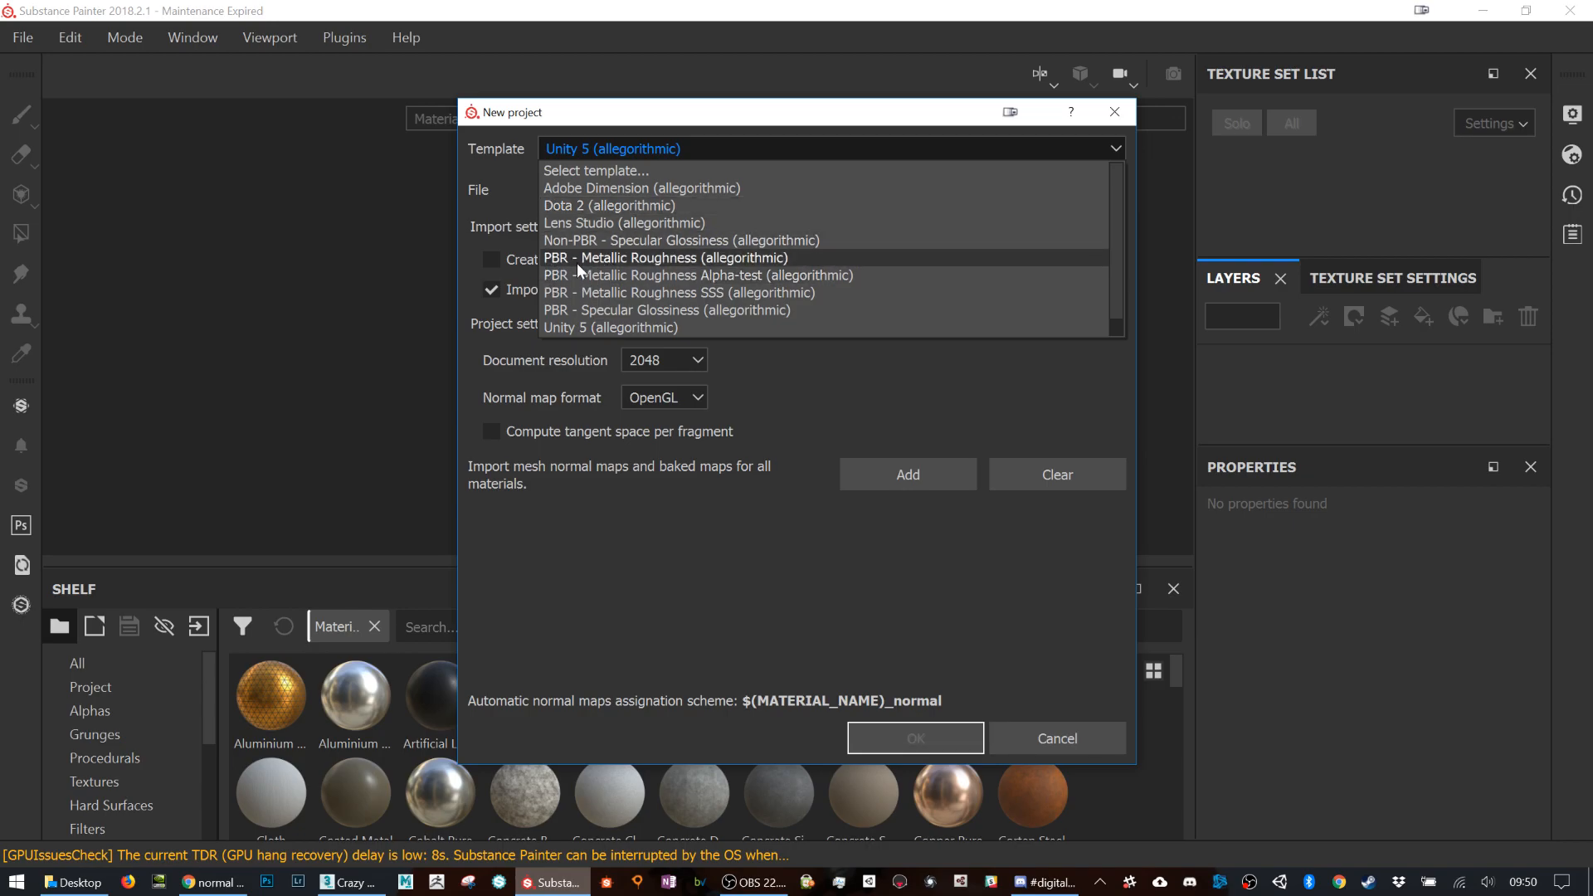
{"action": "scroll", "coordinate": [584, 262], "scroll_direction": "down", "scroll_amount": 1}
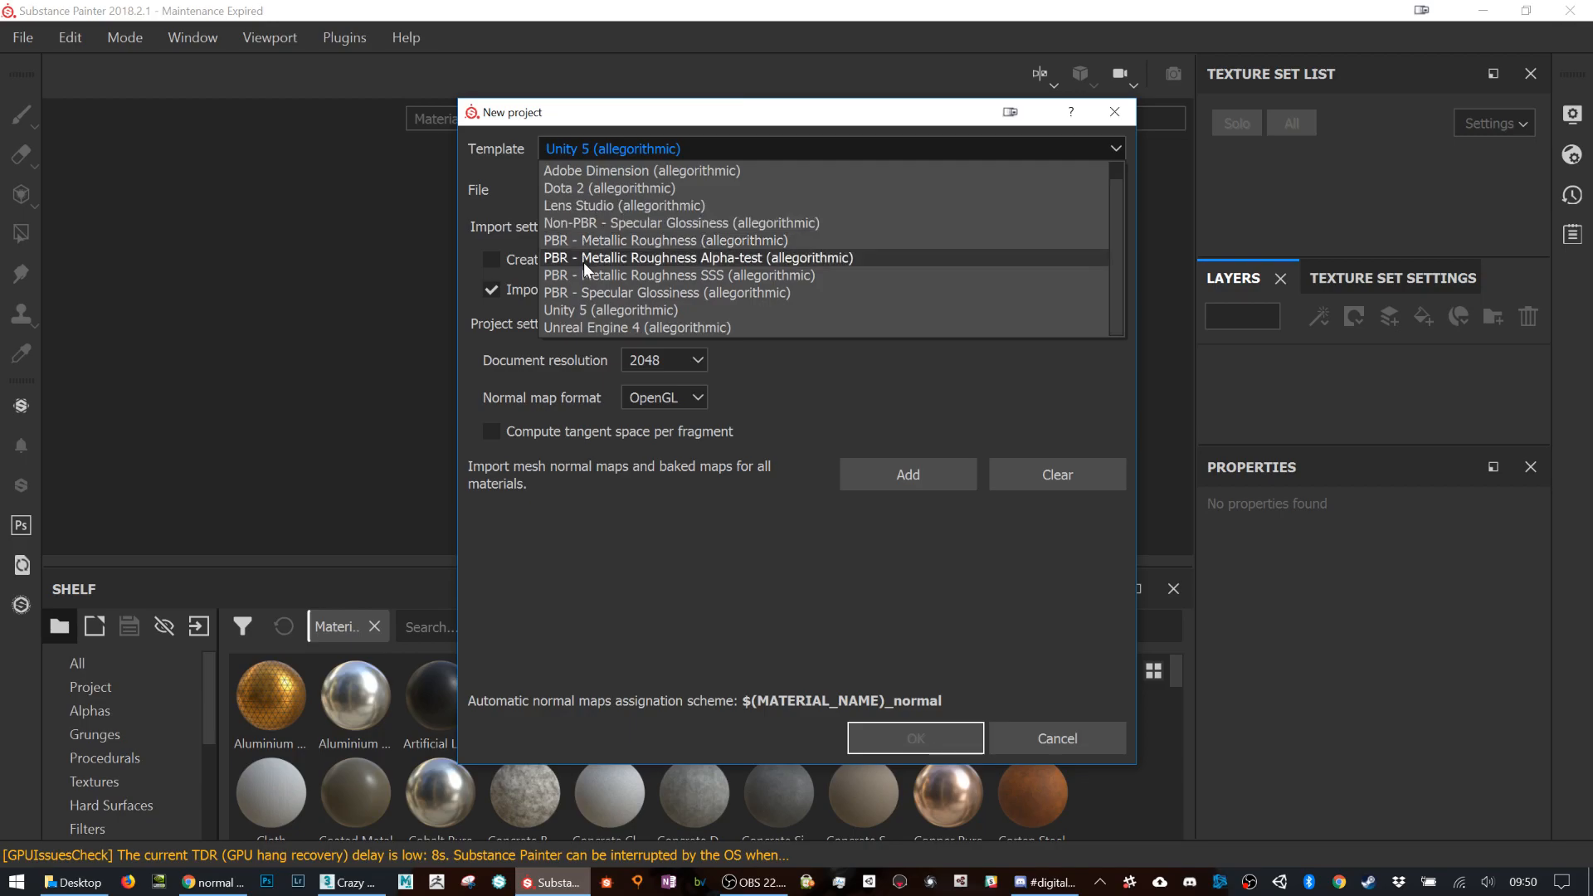
{"action": "scroll", "coordinate": [655, 319], "scroll_direction": "up", "scroll_amount": 1}
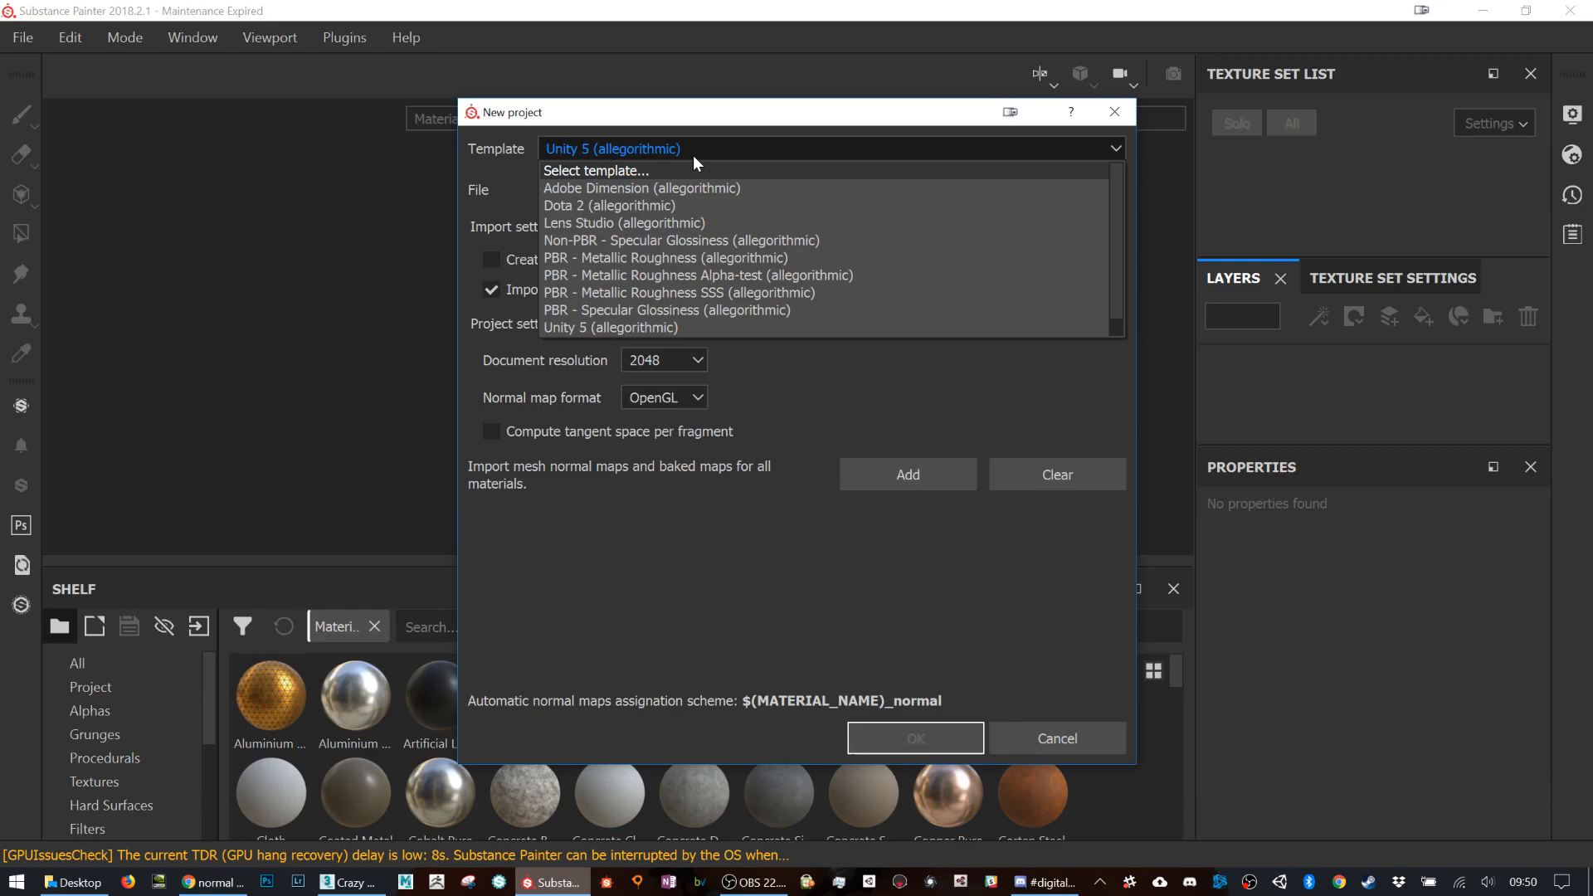
{"action": "left_click", "coordinate": [597, 151]}
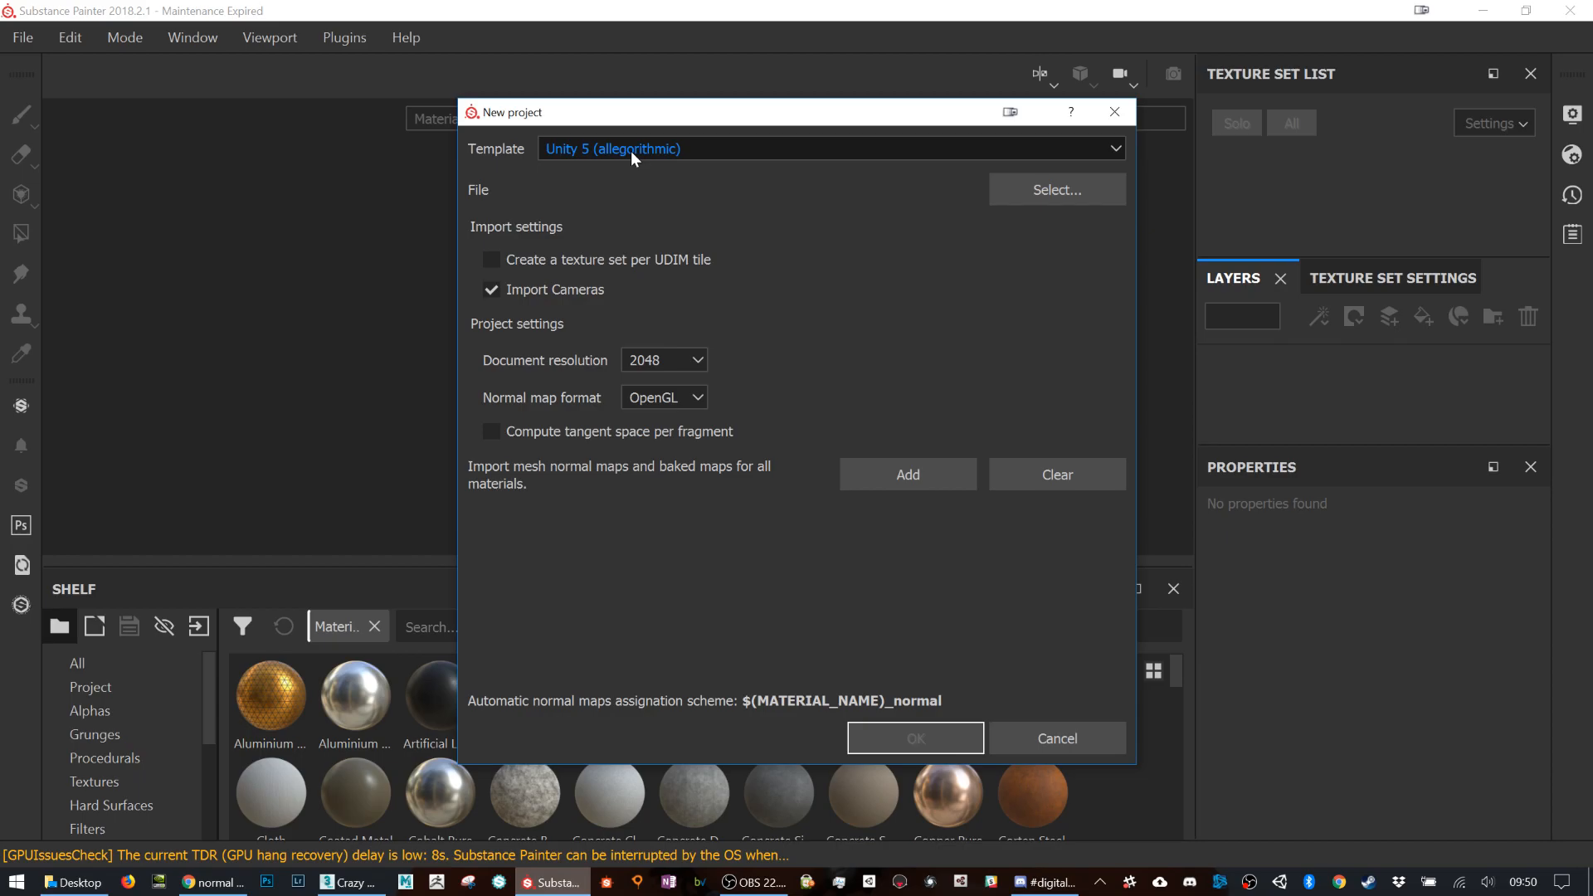
Step: Turn off camera import, keep the OpenGL normal map format, and set the document resolution to 1024
{"action": "left_click", "coordinate": [500, 292]}
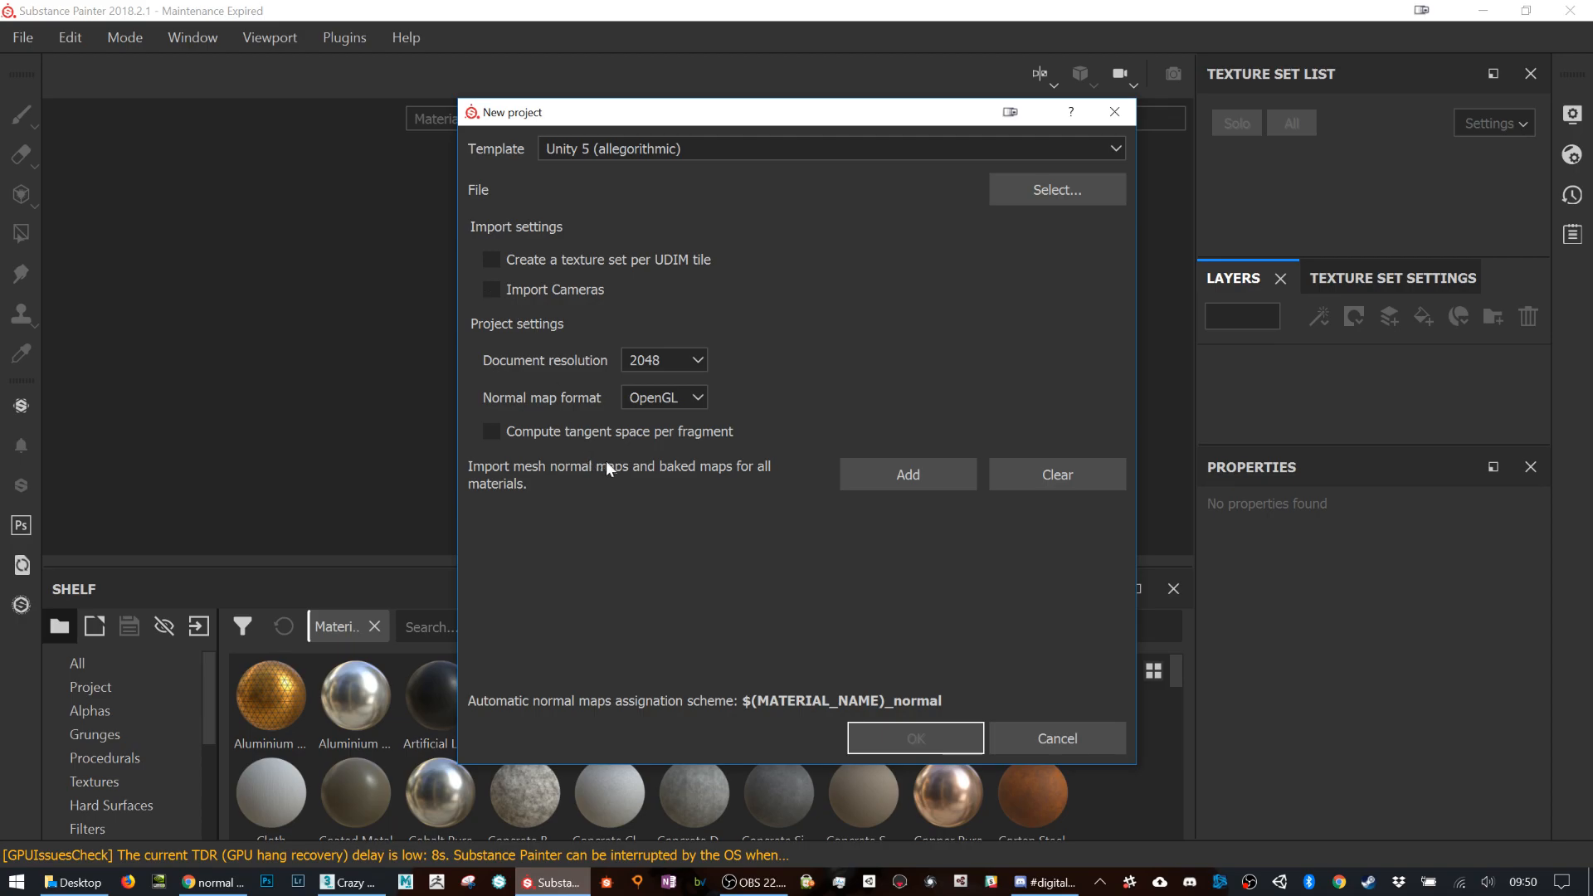
{"action": "left_click", "coordinate": [670, 401]}
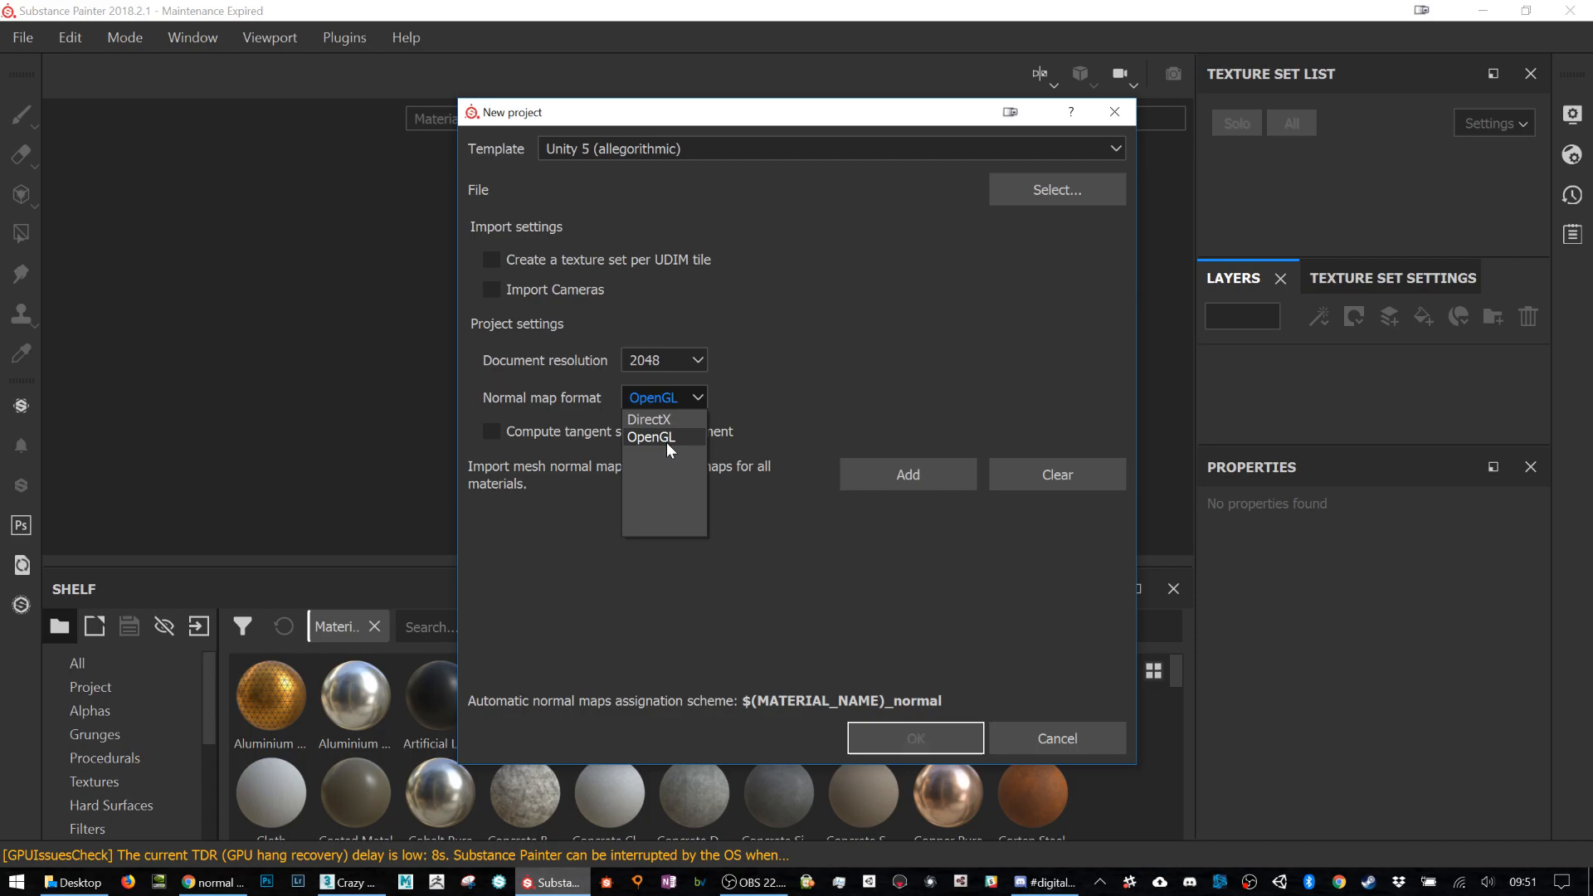
{"action": "left_click", "coordinate": [668, 440]}
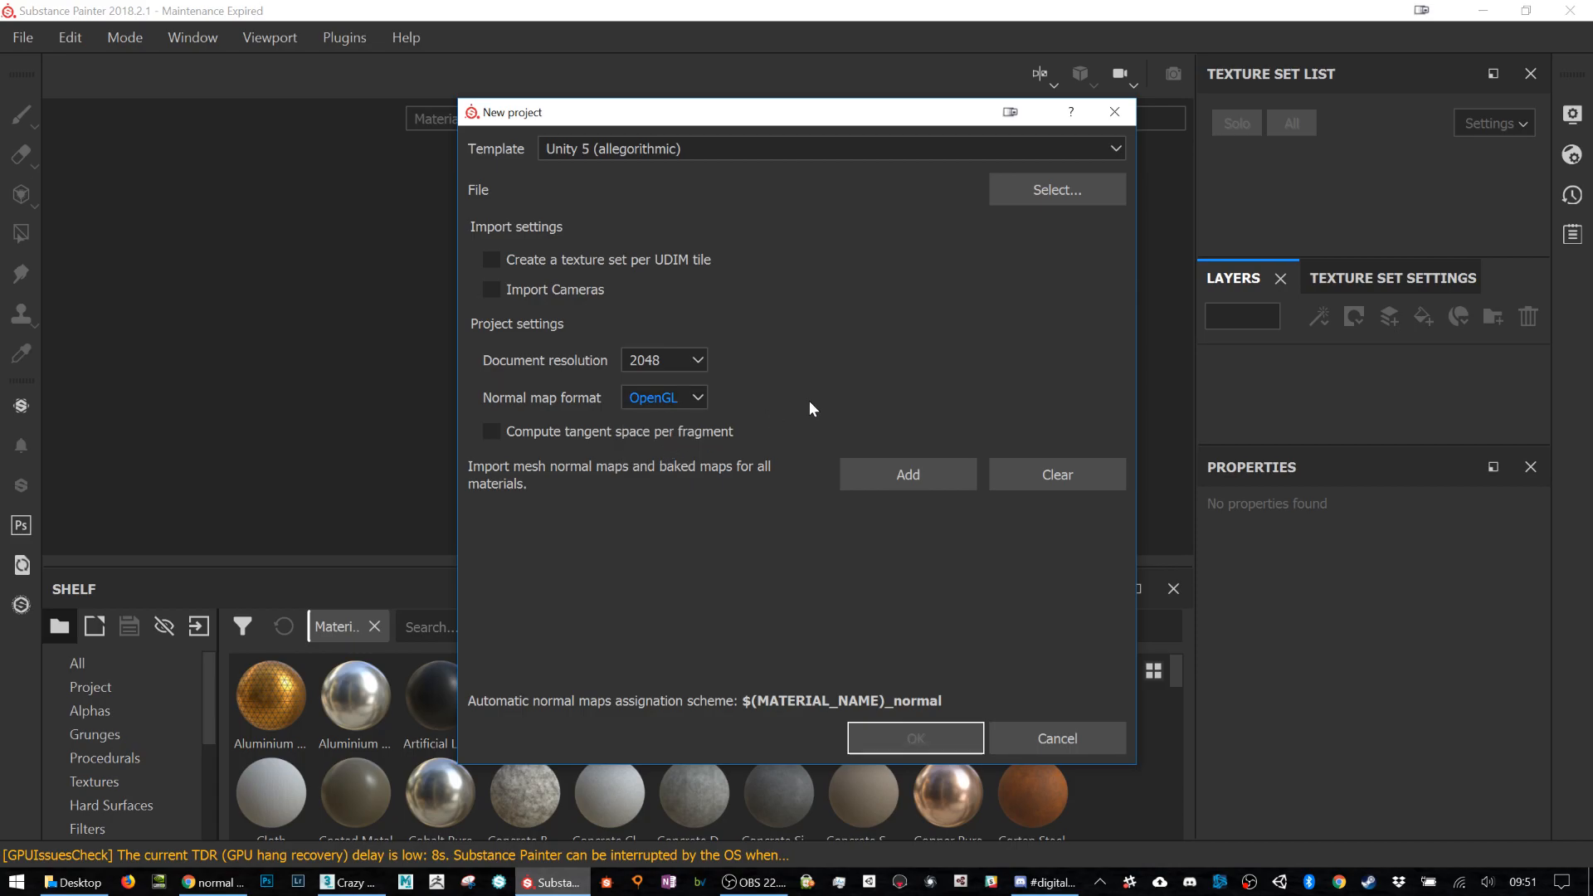
{"action": "left_click", "coordinate": [665, 360]}
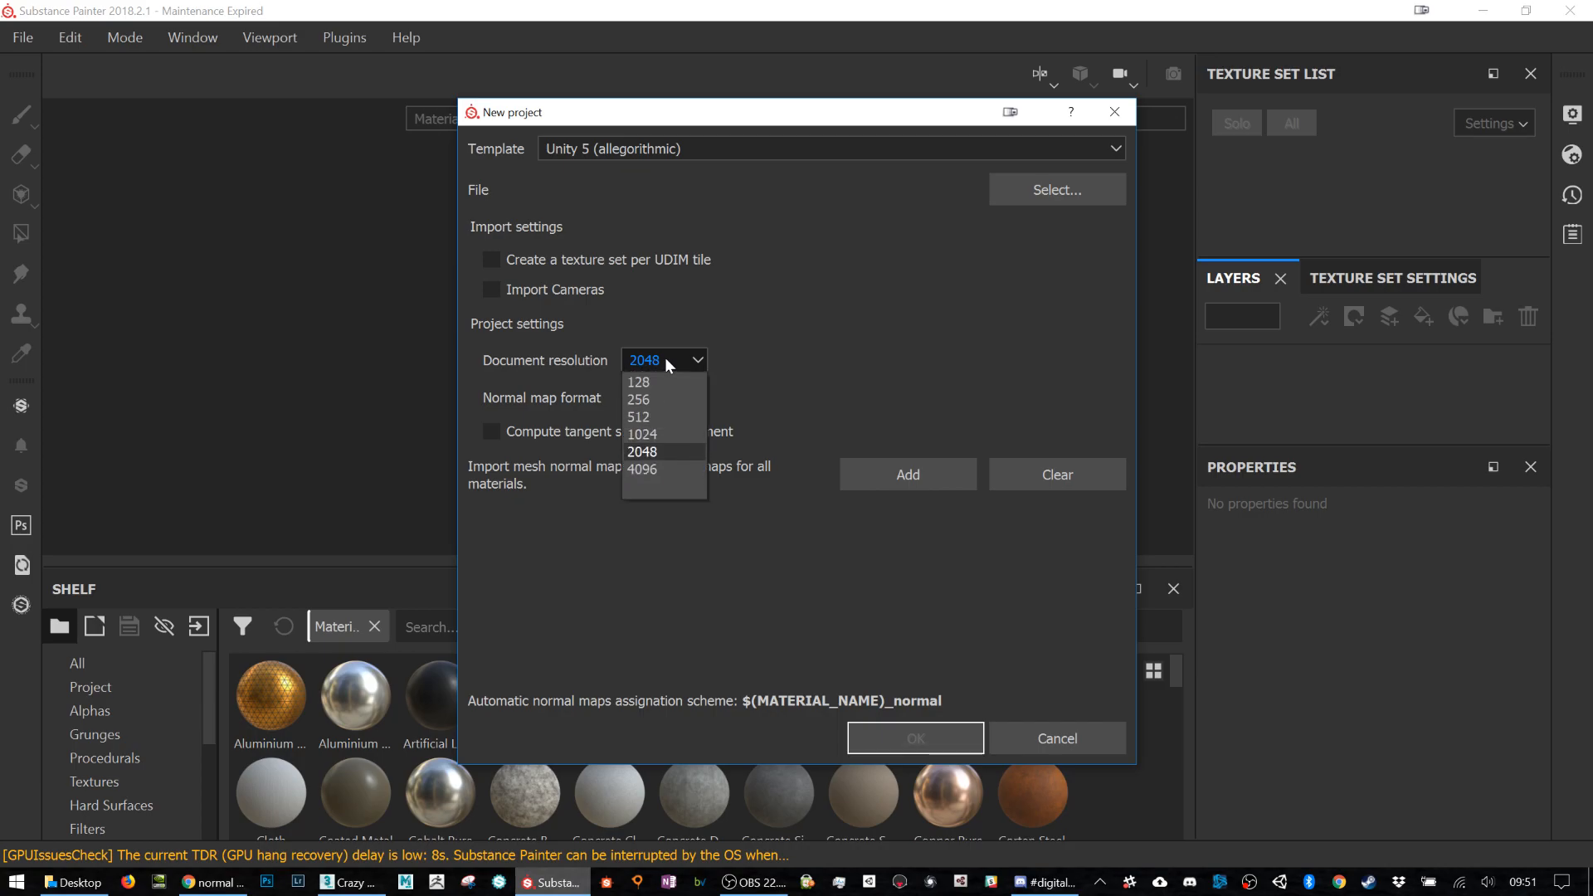
{"action": "left_click", "coordinate": [664, 434]}
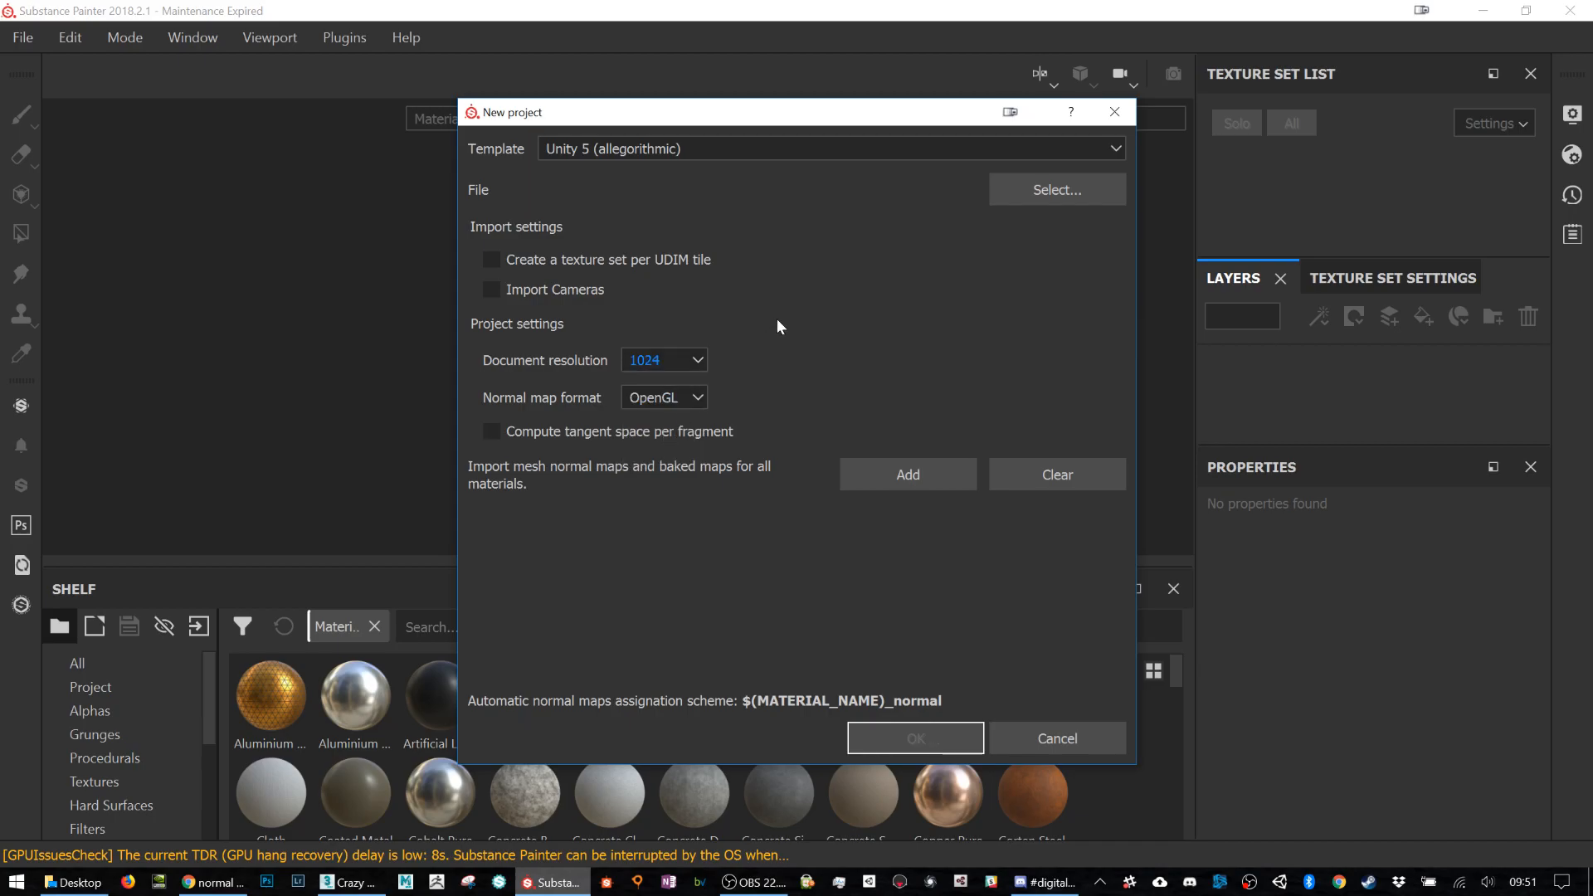
Step: Choose MagicStaffPBR.FBX from the Asset Design 2 2018 folder as the project mesh and create the project
{"action": "left_click", "coordinate": [1042, 190]}
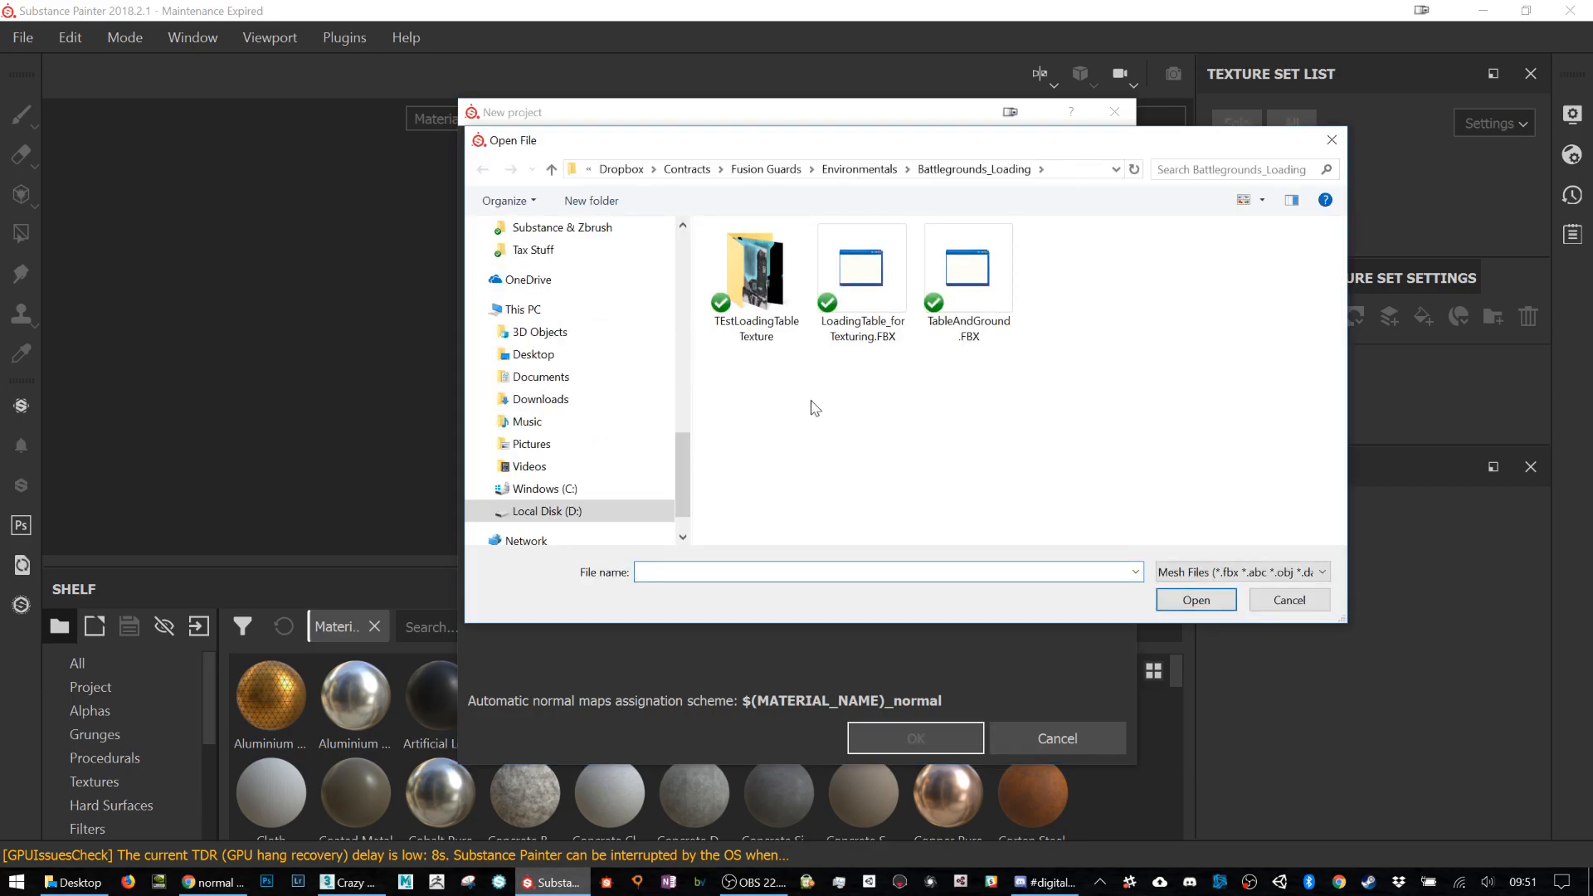
{"action": "left_click_drag", "start_coordinate": [689, 448], "coordinate": [674, 228]}
{"action": "left_click", "coordinate": [574, 272]}
{"action": "left_click", "coordinate": [559, 290]}
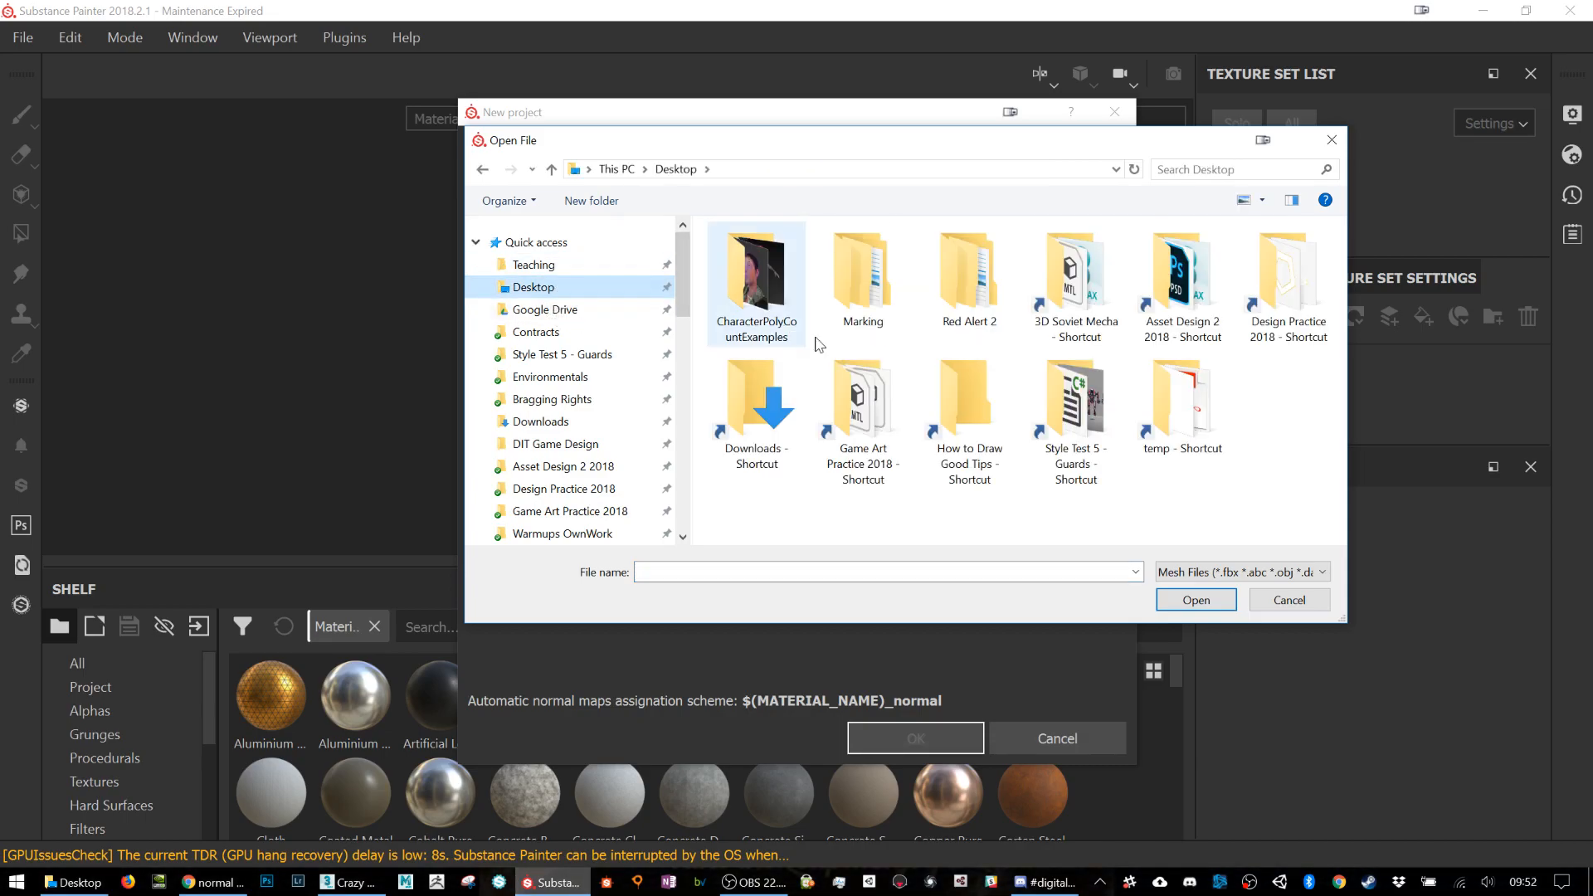
{"action": "double_click", "coordinate": [1178, 286]}
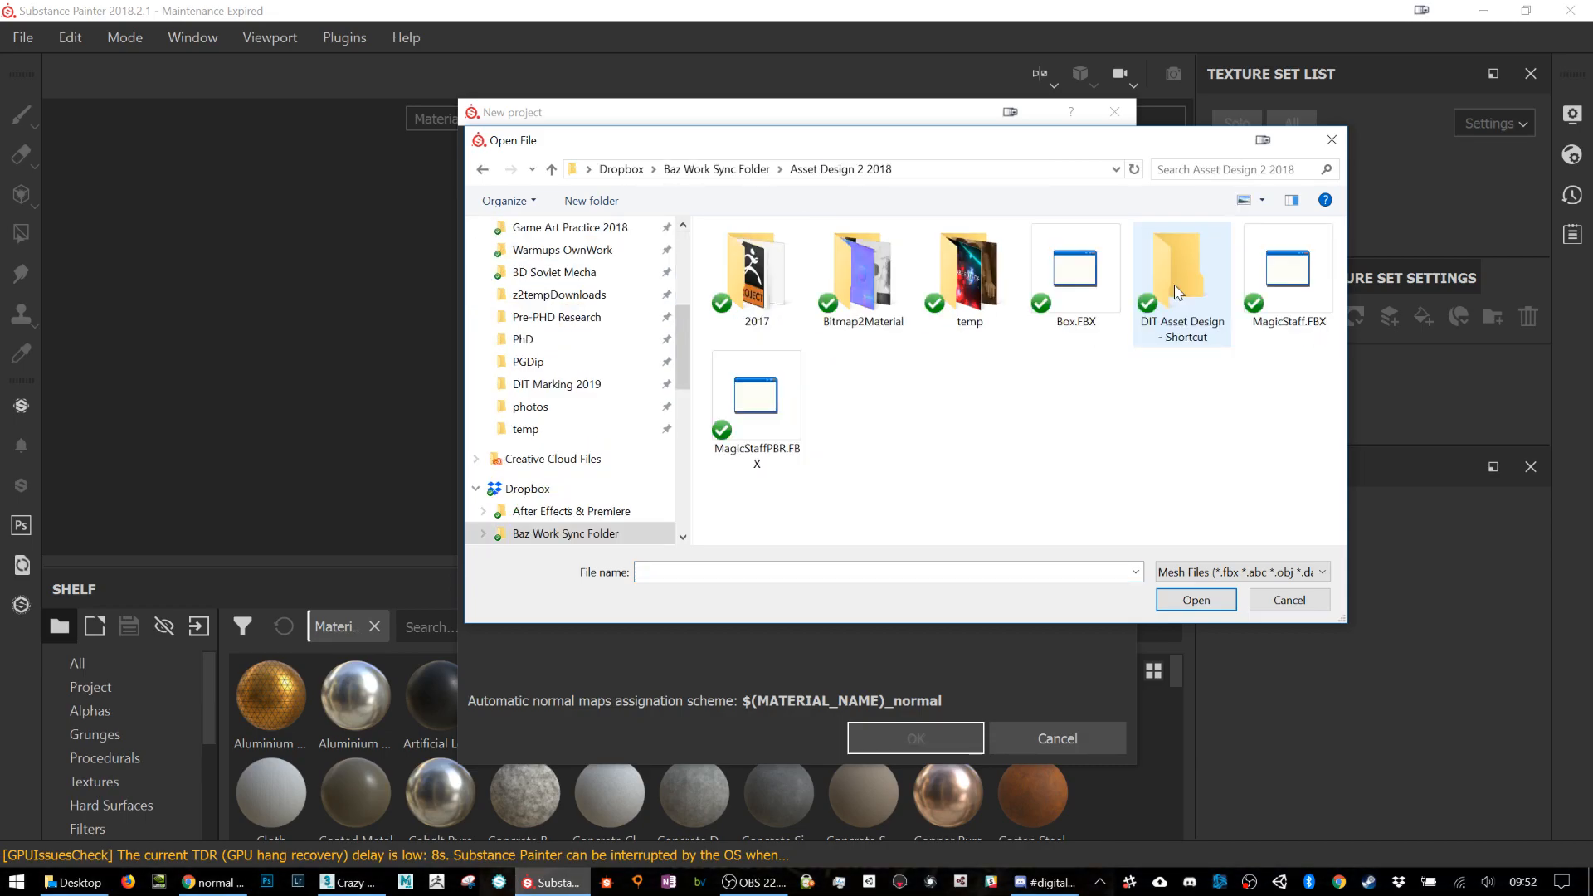
{"action": "double_click", "coordinate": [755, 410]}
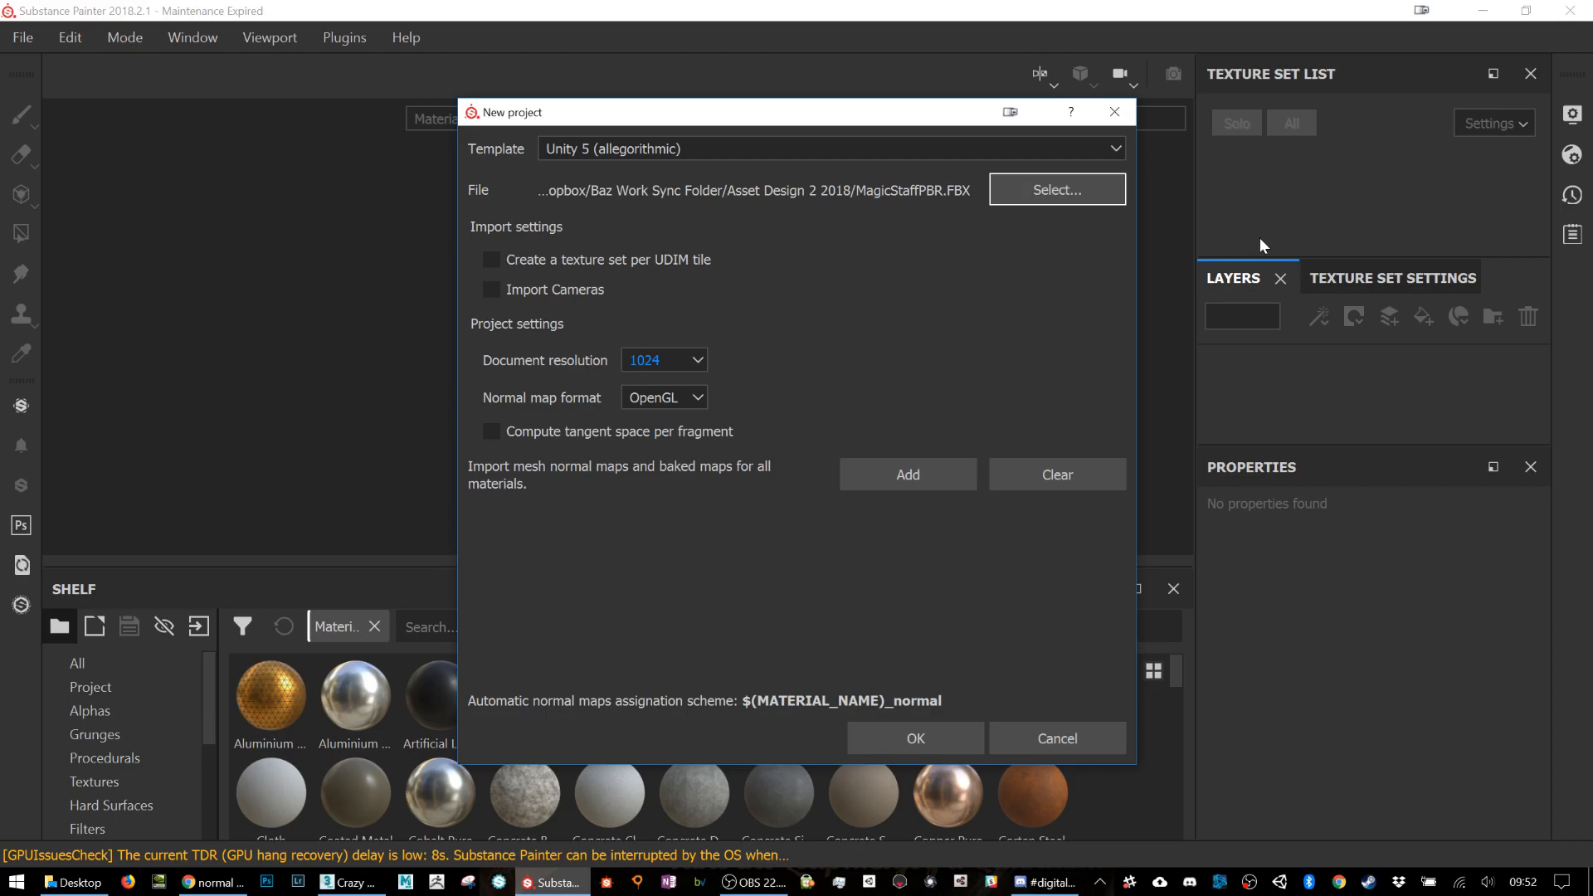
{"action": "left_click", "coordinate": [941, 742]}
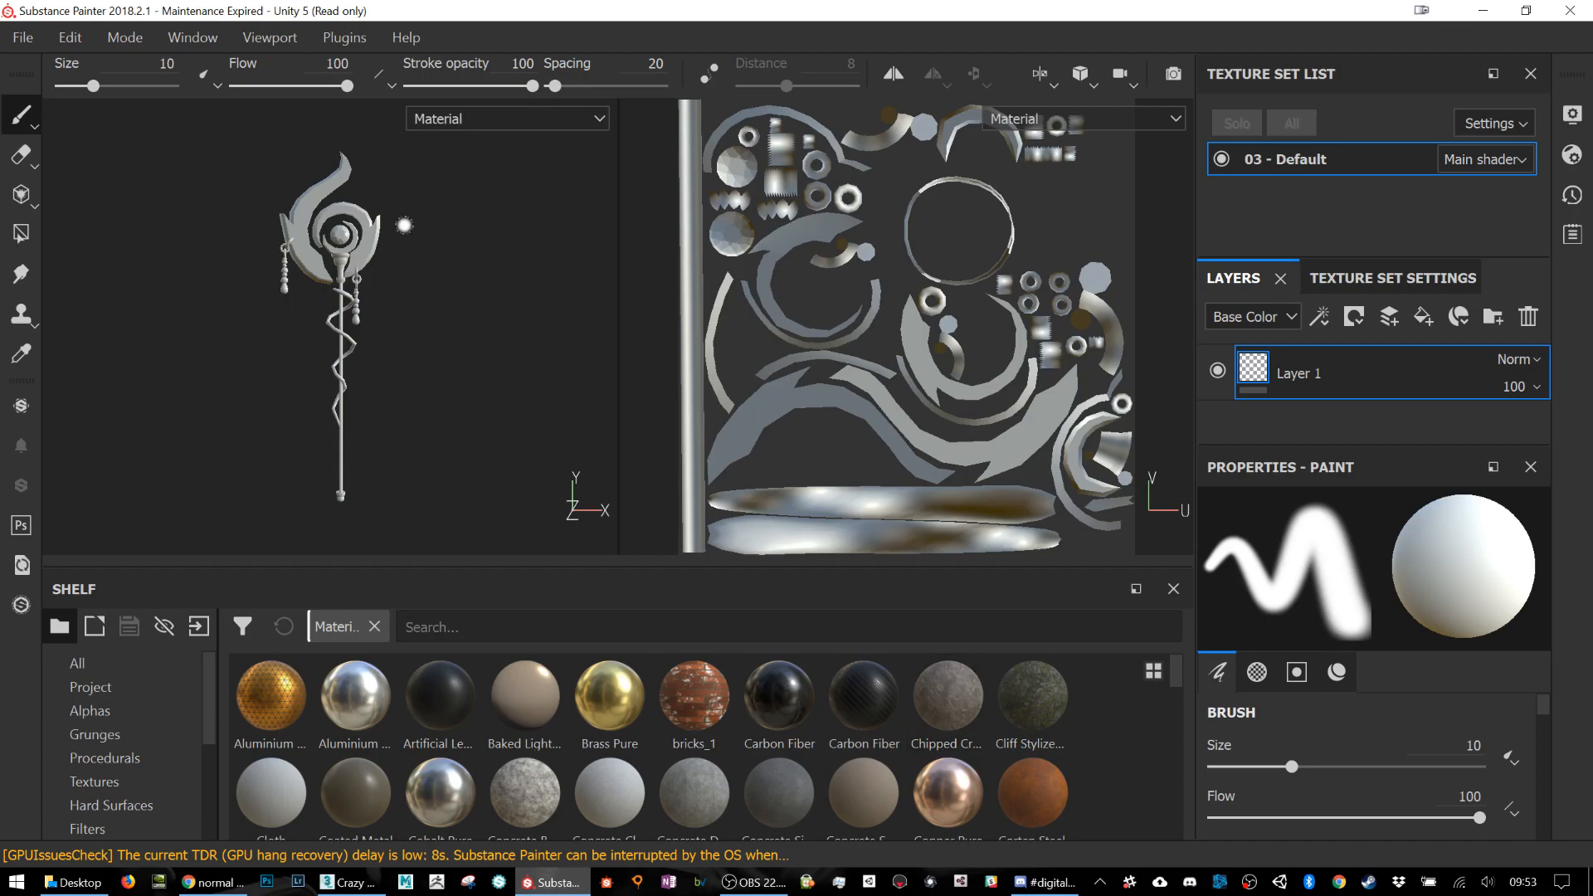
Step: Enlarge the layer stack area and add the Aluminium Insulator material as a fill layer above Layer 1
{"action": "mouse_move", "coordinate": [245, 710]}
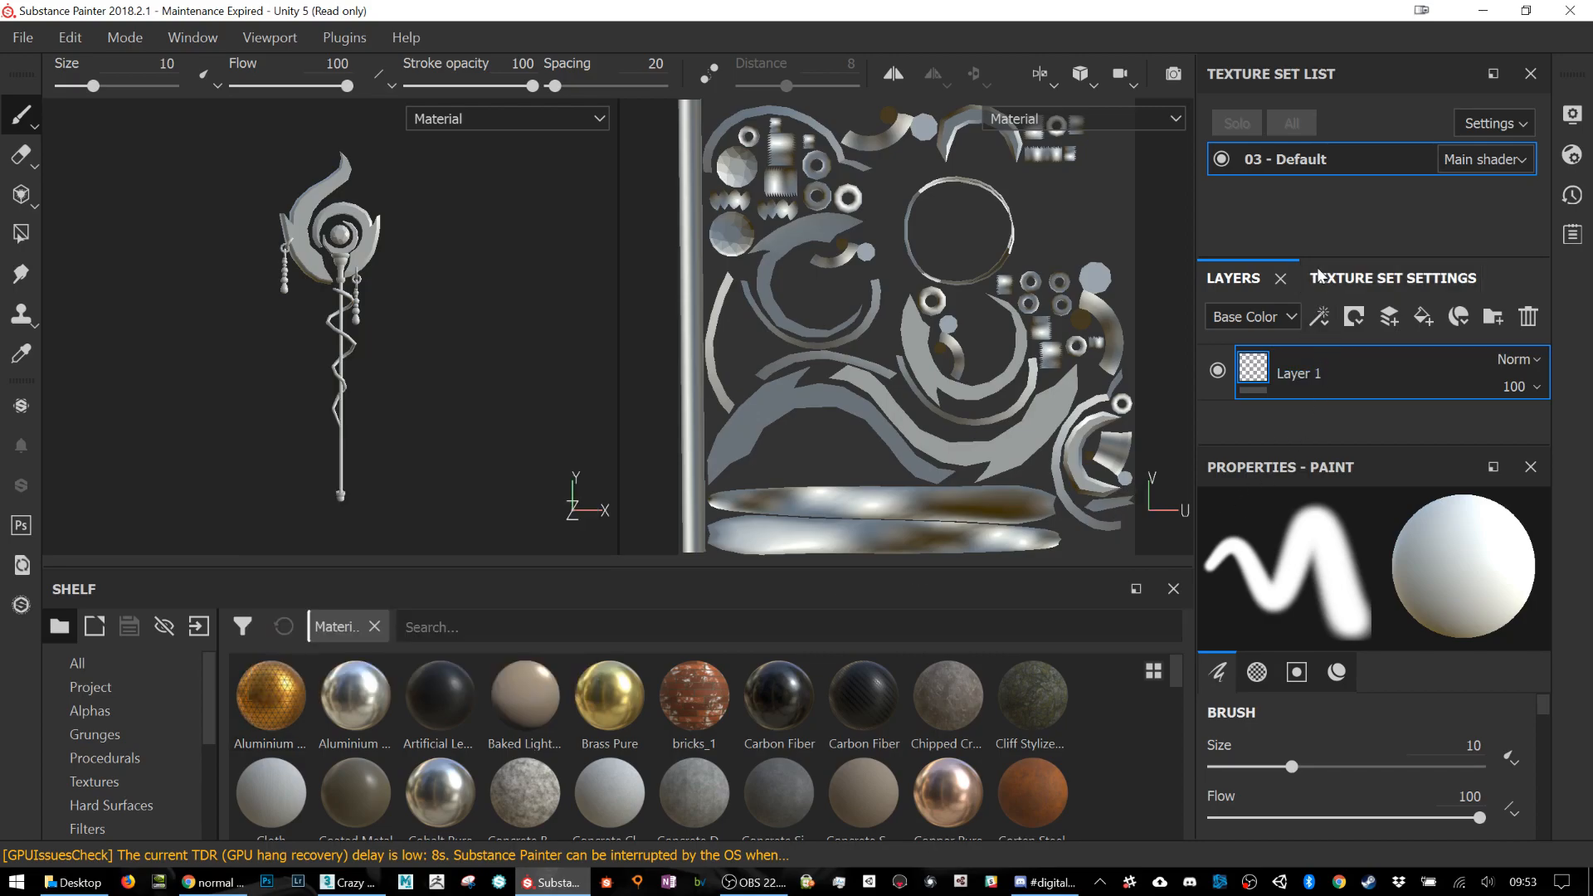
{"action": "left_click_drag", "start_coordinate": [1327, 257], "coordinate": [1327, 215]}
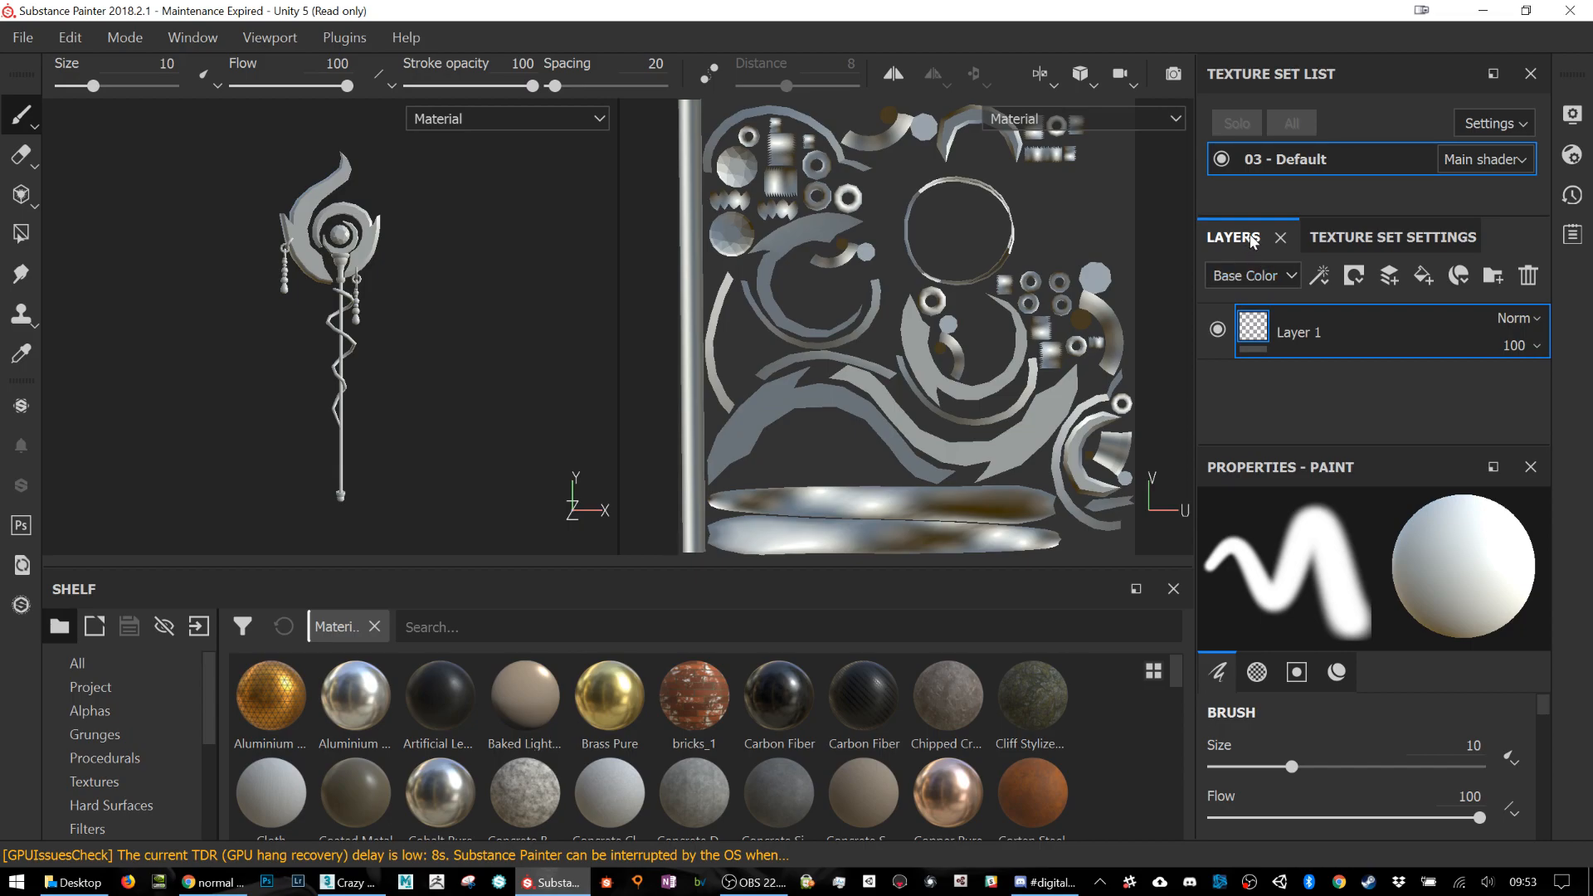
{"action": "left_click_drag", "start_coordinate": [291, 704], "coordinate": [1311, 312]}
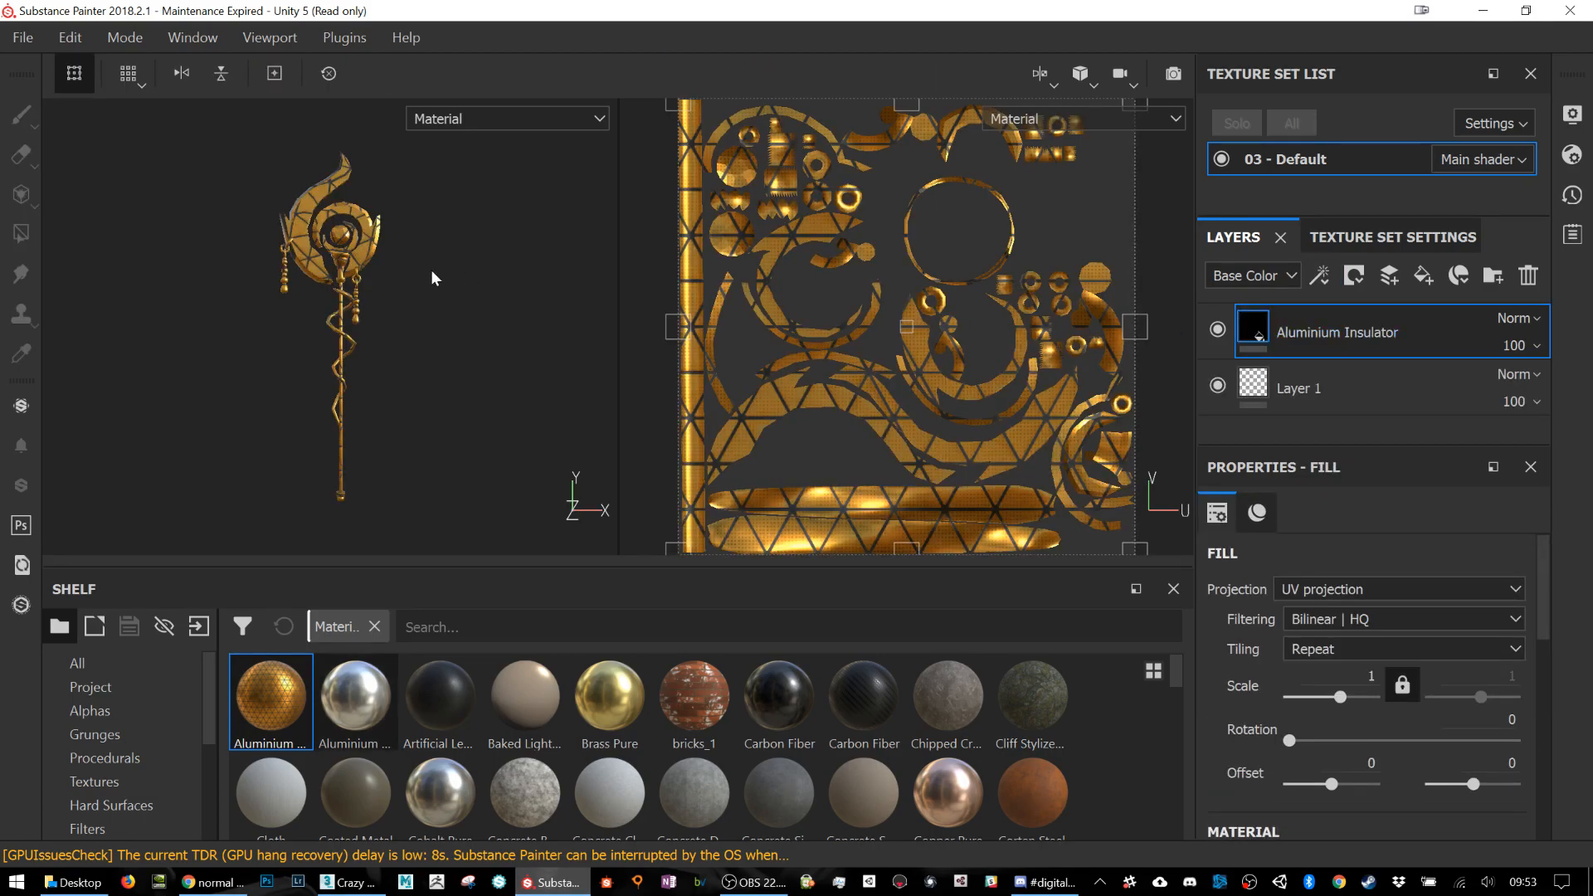
Step: Examine how the Aluminium Insulator material maps onto the staff and its UV layout, undoing the accidental shift of the fill
{"action": "scroll", "coordinate": [385, 246], "scroll_direction": "up", "scroll_amount": 5}
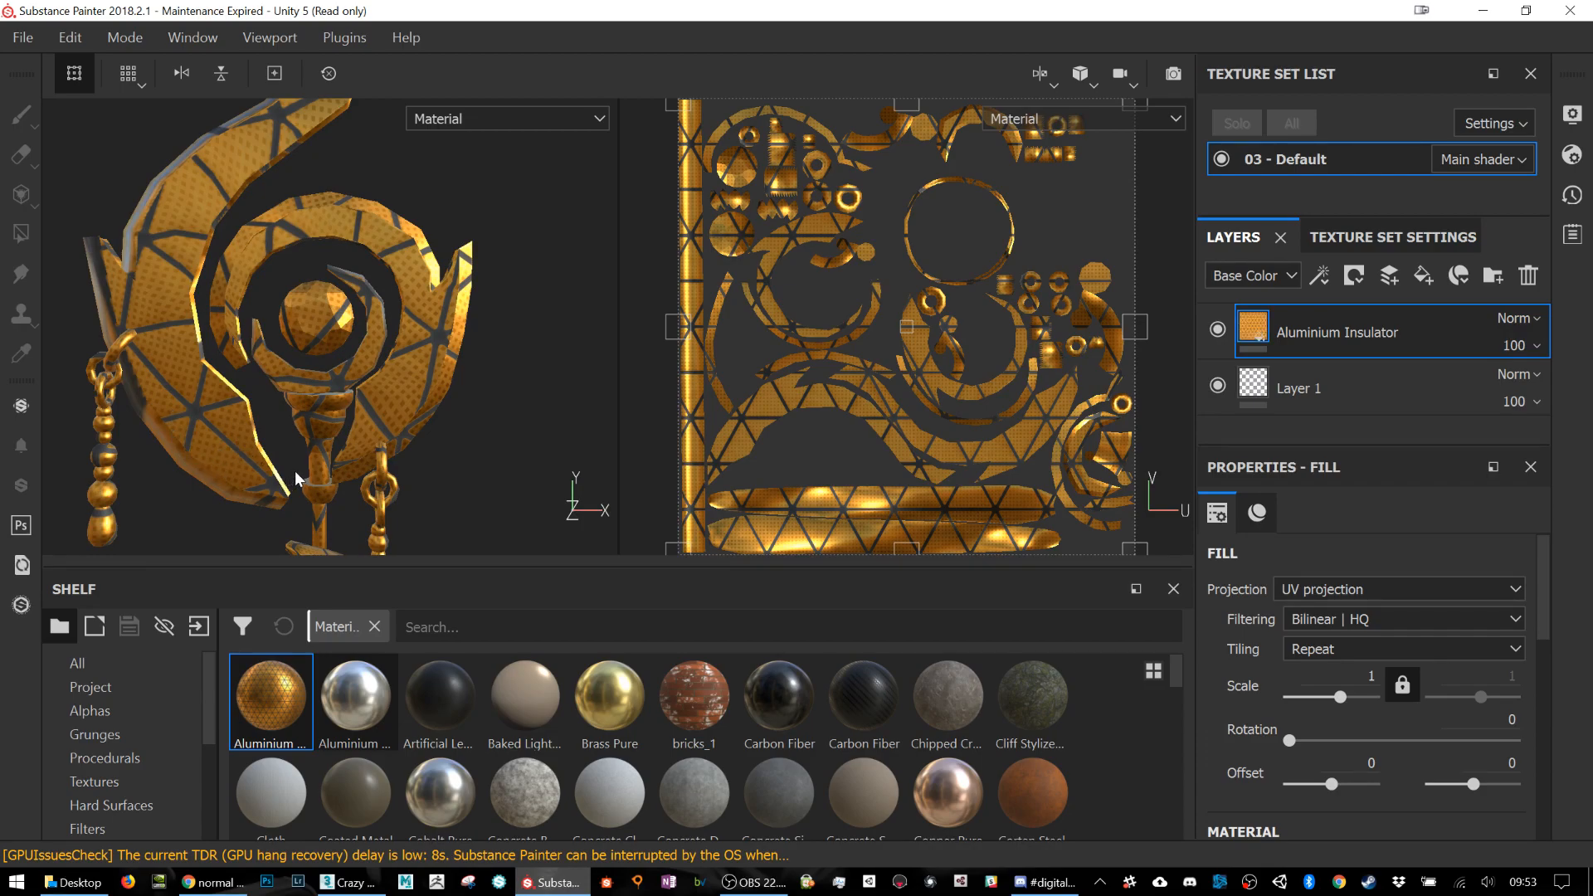
{"action": "scroll", "coordinate": [295, 466], "scroll_direction": "down", "scroll_amount": 3}
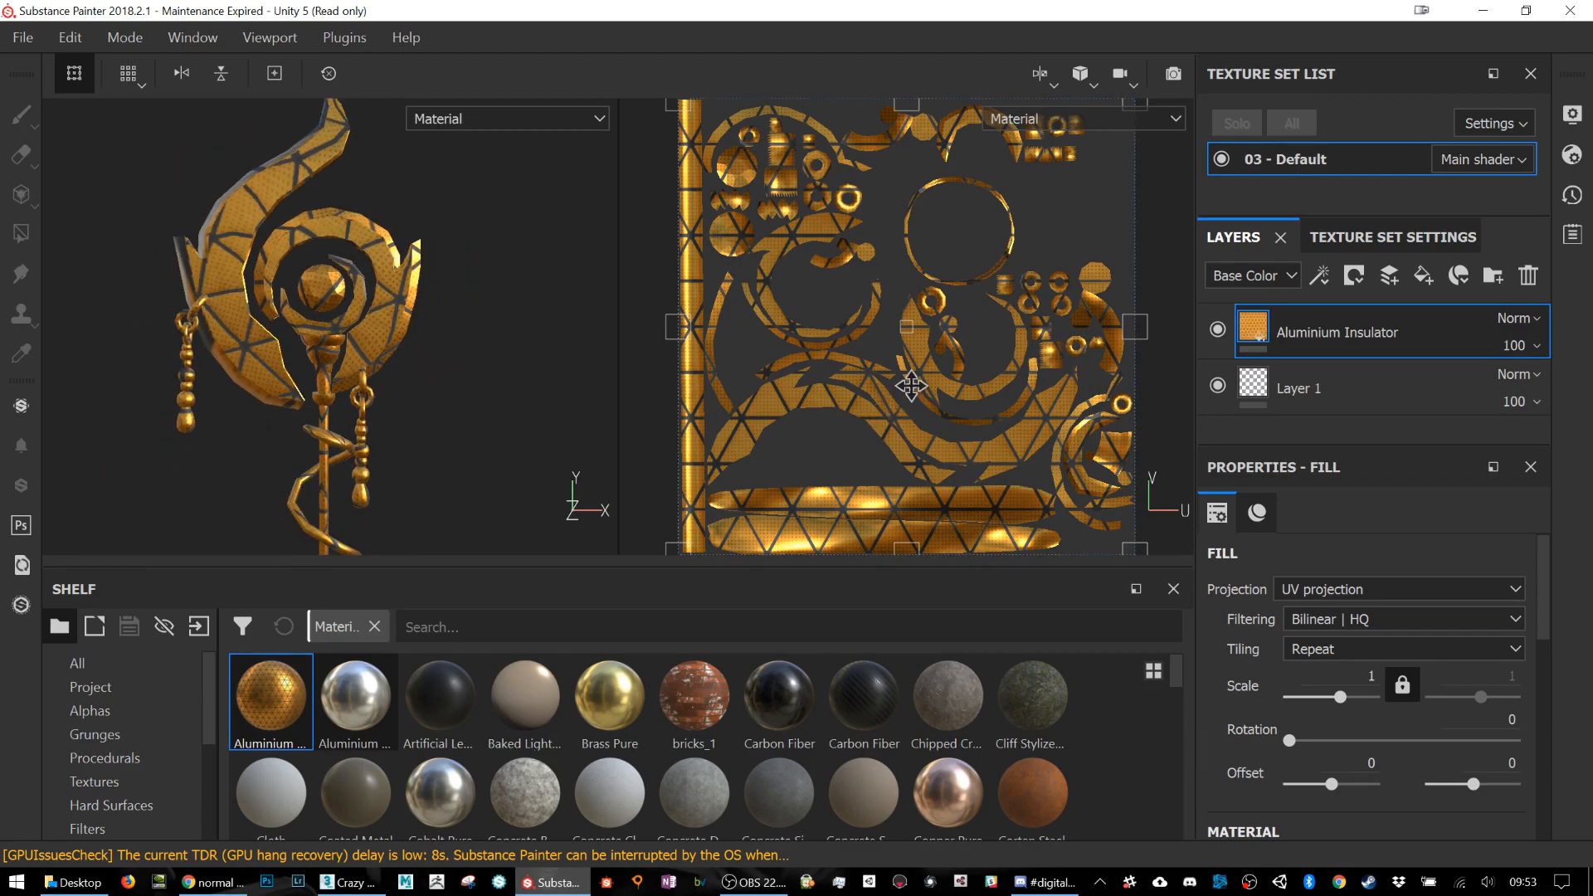
{"action": "scroll", "coordinate": [950, 379], "scroll_direction": "up", "scroll_amount": 3}
{"action": "scroll", "coordinate": [949, 379], "scroll_direction": "down", "scroll_amount": 3}
{"action": "left_click_drag", "start_coordinate": [961, 347], "coordinate": [878, 468]}
{"action": "scroll", "coordinate": [891, 455], "scroll_direction": "down", "scroll_amount": 1}
{"action": "key", "text": "ctrl+z"}
{"action": "scroll", "coordinate": [1063, 273], "scroll_direction": "up", "scroll_amount": 2}
{"action": "scroll", "coordinate": [1063, 273], "scroll_direction": "down", "scroll_amount": 6}
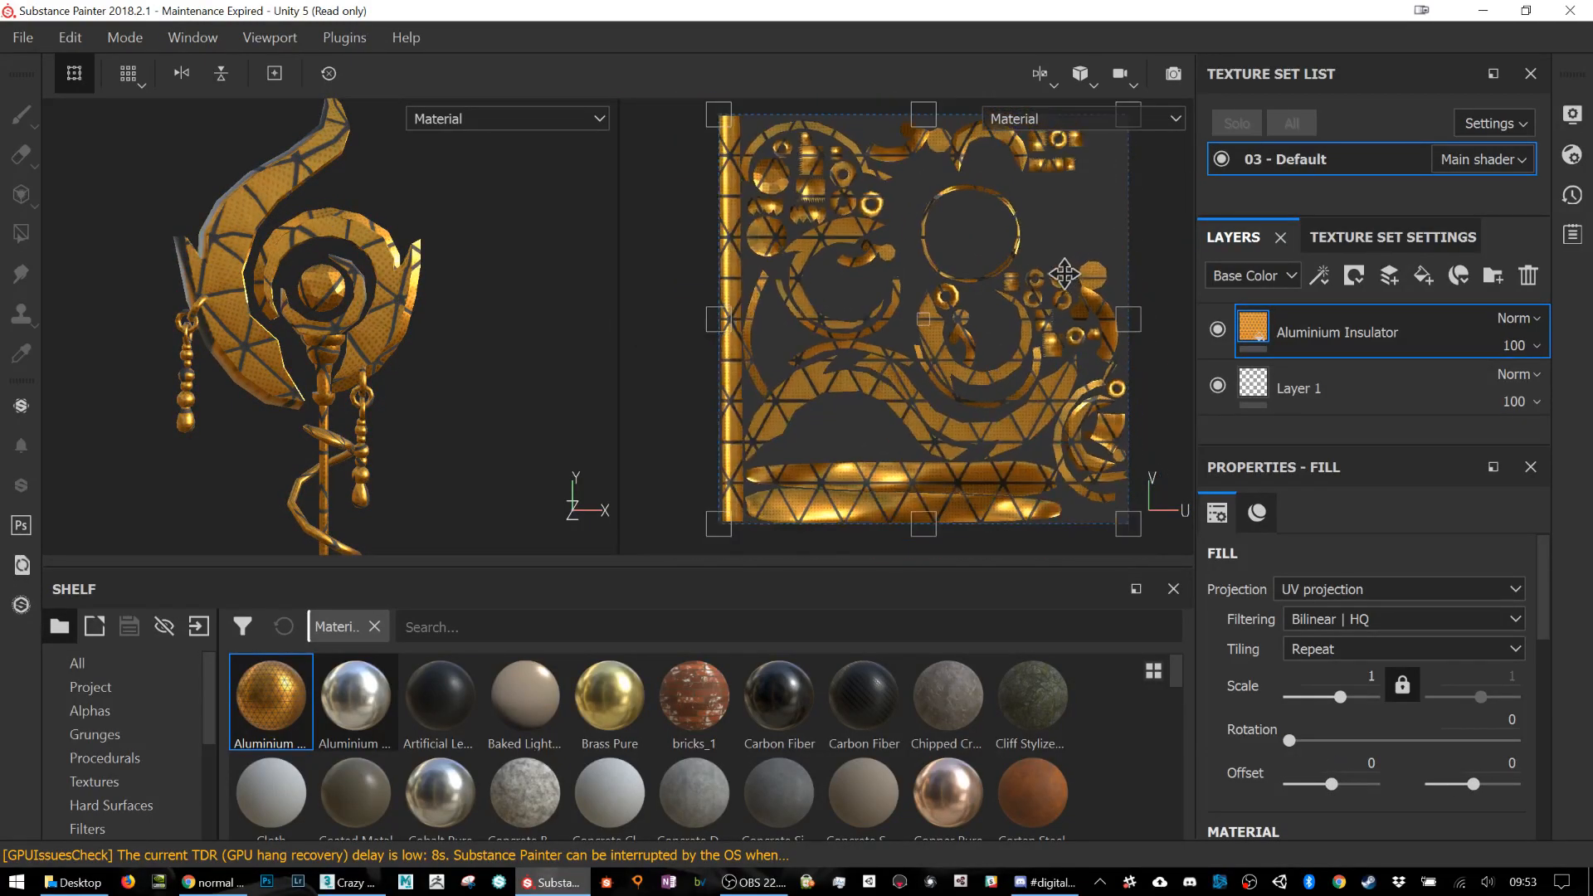
Step: Examine the Aluminium Insulator pattern on the staff from several angles and across its UV islands
{"action": "scroll", "coordinate": [1100, 215], "scroll_direction": "up", "scroll_amount": 5}
{"action": "mouse_move", "coordinate": [1038, 167]}
{"action": "middle_mouse_down", "text": "alt"}
{"action": "mouse_move", "coordinate": [909, 253]}
{"action": "mouse_move", "coordinate": [1018, 171]}
{"action": "middle_mouse_up", "text": "alt"}
{"action": "middle_click_drag", "start_coordinate": [813, 388], "coordinate": [835, 345], "text": "alt"}
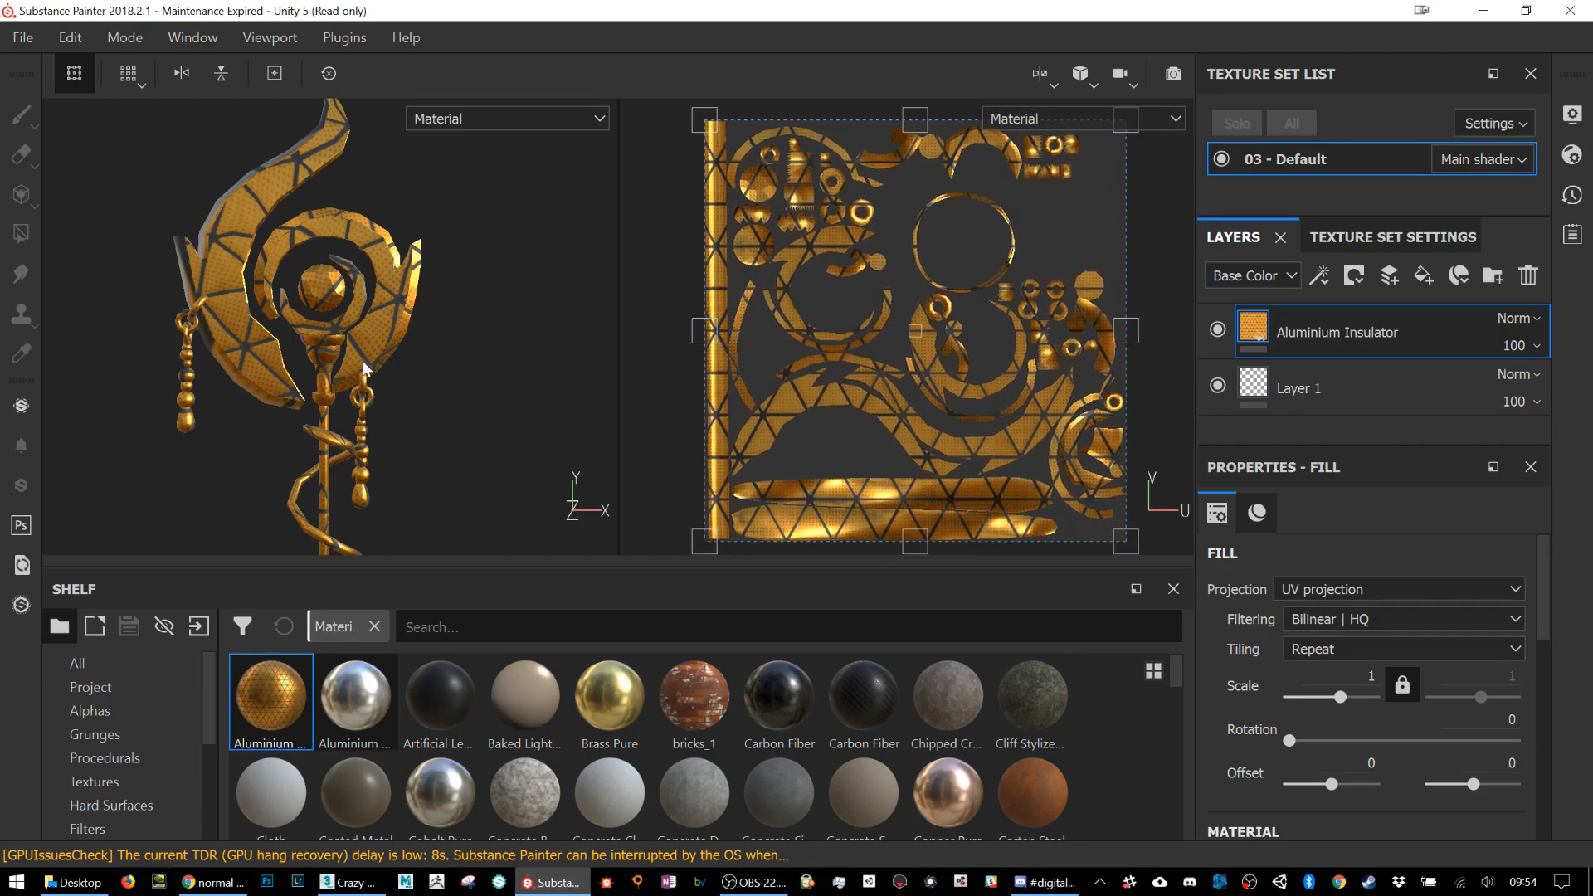
{"action": "left_click_drag", "start_coordinate": [416, 407], "coordinate": [541, 390], "text": "alt"}
{"action": "mouse_move", "coordinate": [363, 389]}
{"action": "left_mouse_down", "text": "alt"}
{"action": "mouse_move", "coordinate": [423, 419]}
{"action": "mouse_move", "coordinate": [465, 409]}
{"action": "mouse_move", "coordinate": [481, 313]}
{"action": "mouse_move", "coordinate": [465, 440]}
{"action": "mouse_move", "coordinate": [396, 384]}
{"action": "mouse_move", "coordinate": [391, 427]}
{"action": "mouse_move", "coordinate": [526, 405]}
{"action": "mouse_move", "coordinate": [373, 401]}
{"action": "left_mouse_up", "text": "alt"}
{"action": "middle_click_drag", "start_coordinate": [373, 402], "coordinate": [488, 391], "text": "alt"}
{"action": "left_click_drag", "start_coordinate": [488, 391], "coordinate": [277, 397], "text": "alt"}
{"action": "middle_click_drag", "start_coordinate": [530, 356], "coordinate": [418, 396], "text": "alt"}
{"action": "left_click_drag", "start_coordinate": [425, 400], "coordinate": [516, 377], "text": "alt"}
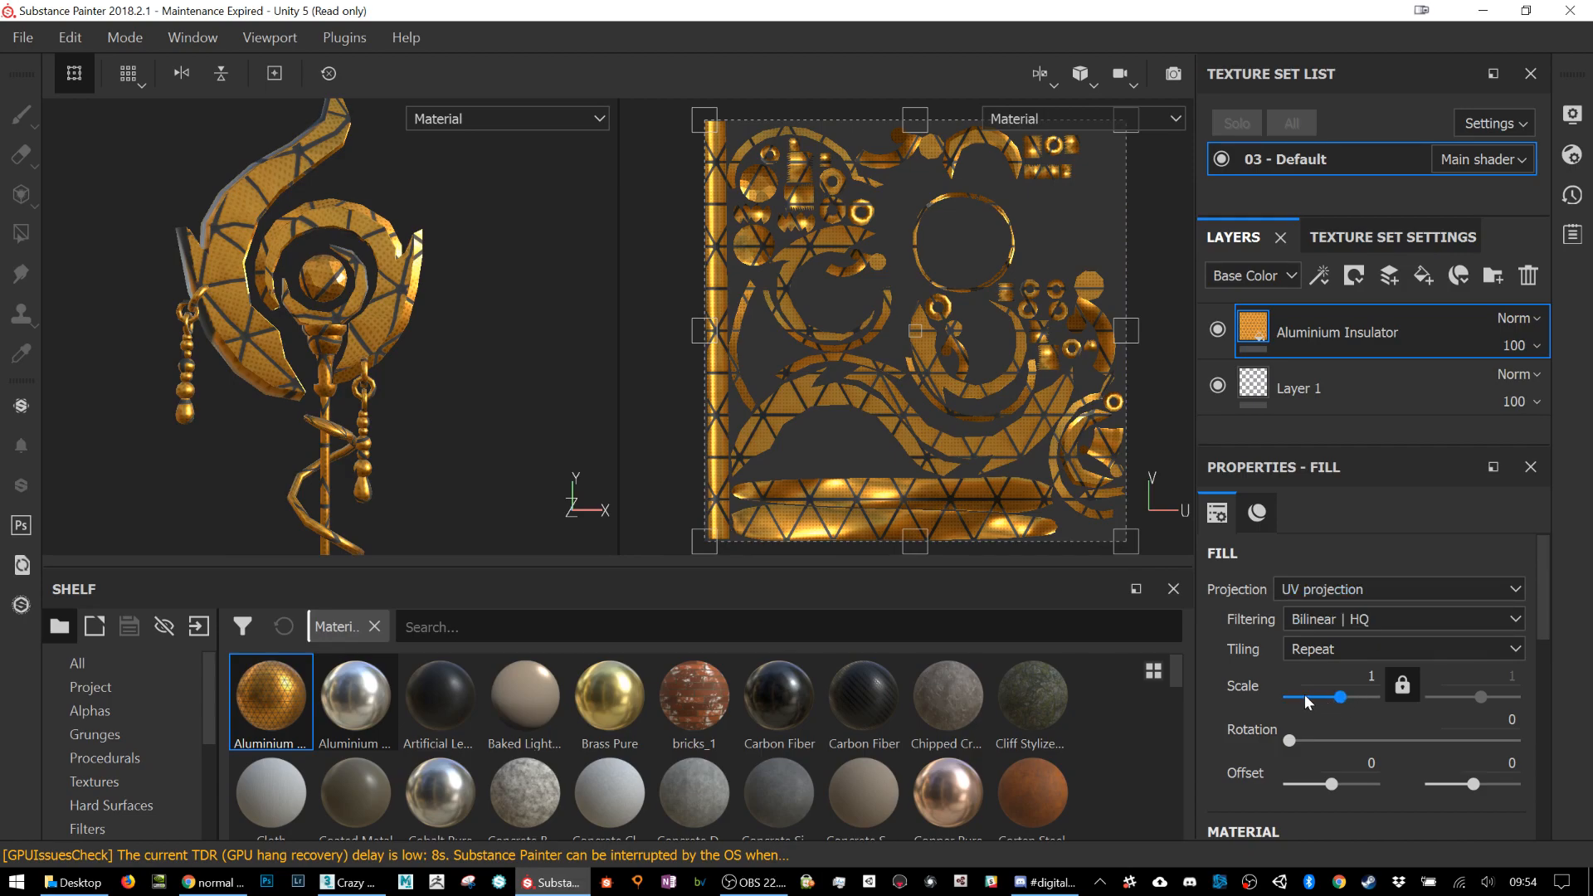
Step: Set the Aluminium Insulator fill's scale to 4.74 and its rotation to 48.27, checking the pattern up close on the staff head
{"action": "left_click_drag", "start_coordinate": [1342, 698], "coordinate": [1320, 739]}
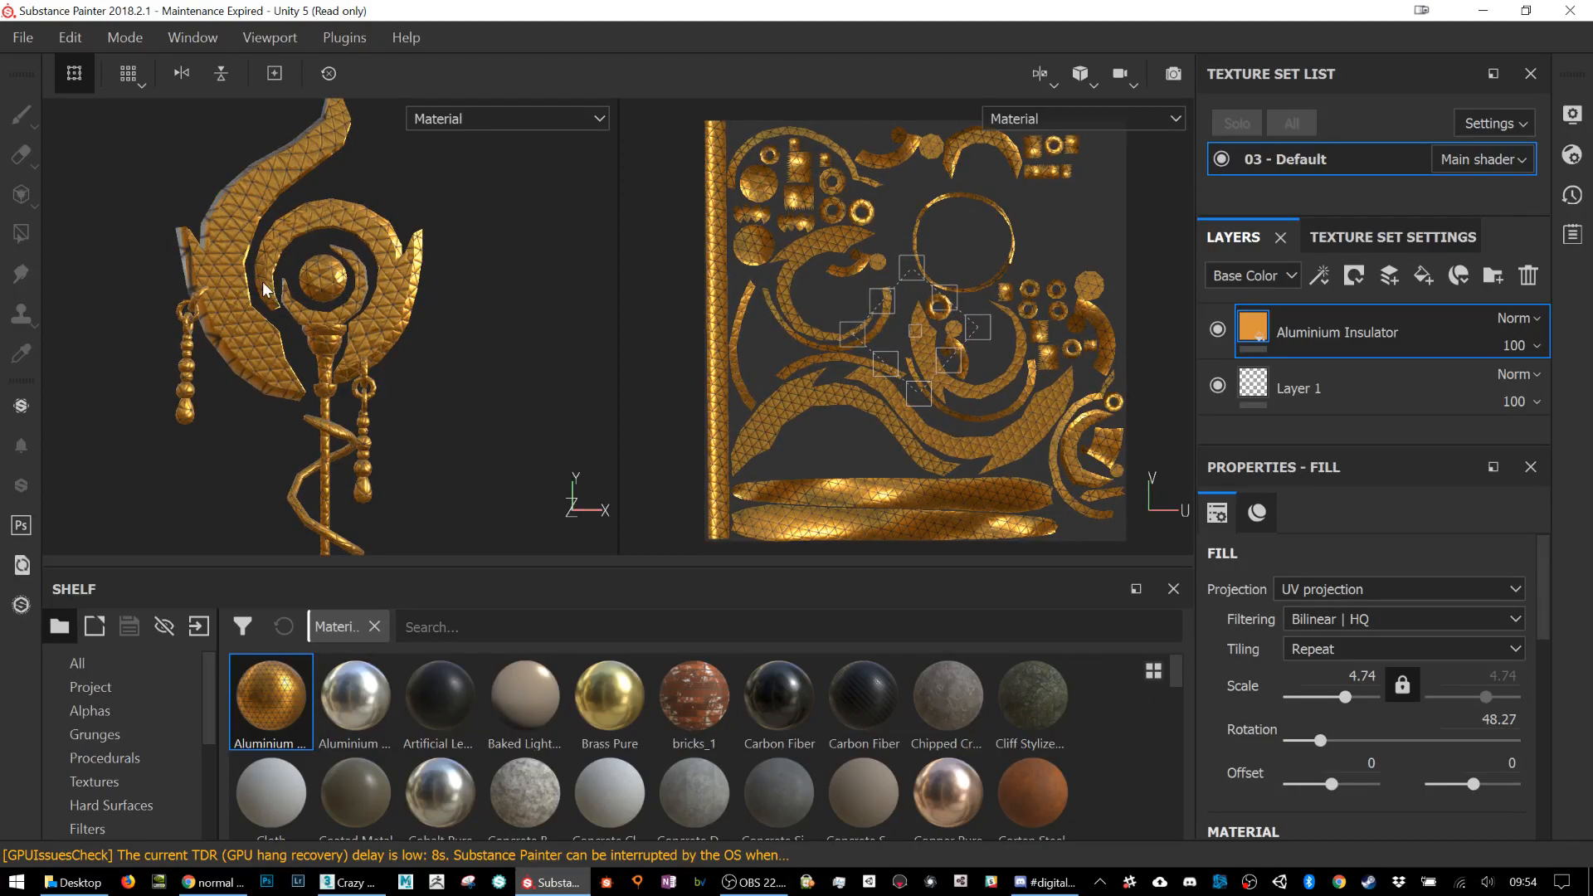
{"action": "scroll", "coordinate": [264, 289], "scroll_direction": "up", "scroll_amount": 5}
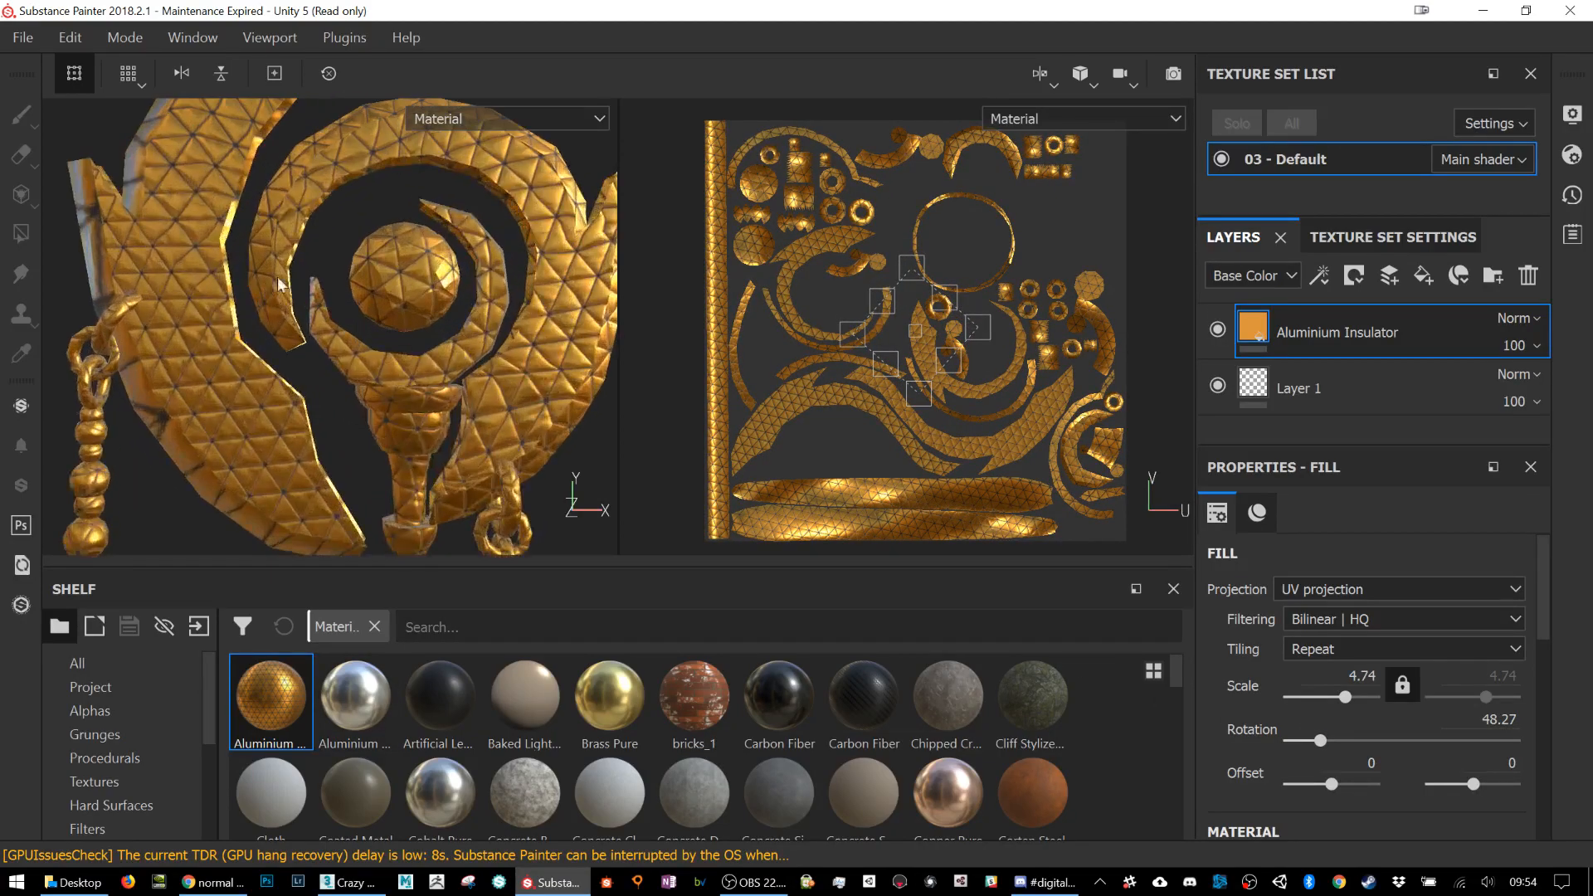
{"action": "scroll", "coordinate": [391, 271], "scroll_direction": "up", "scroll_amount": 1}
{"action": "scroll", "coordinate": [539, 365], "scroll_direction": "up", "scroll_amount": 1}
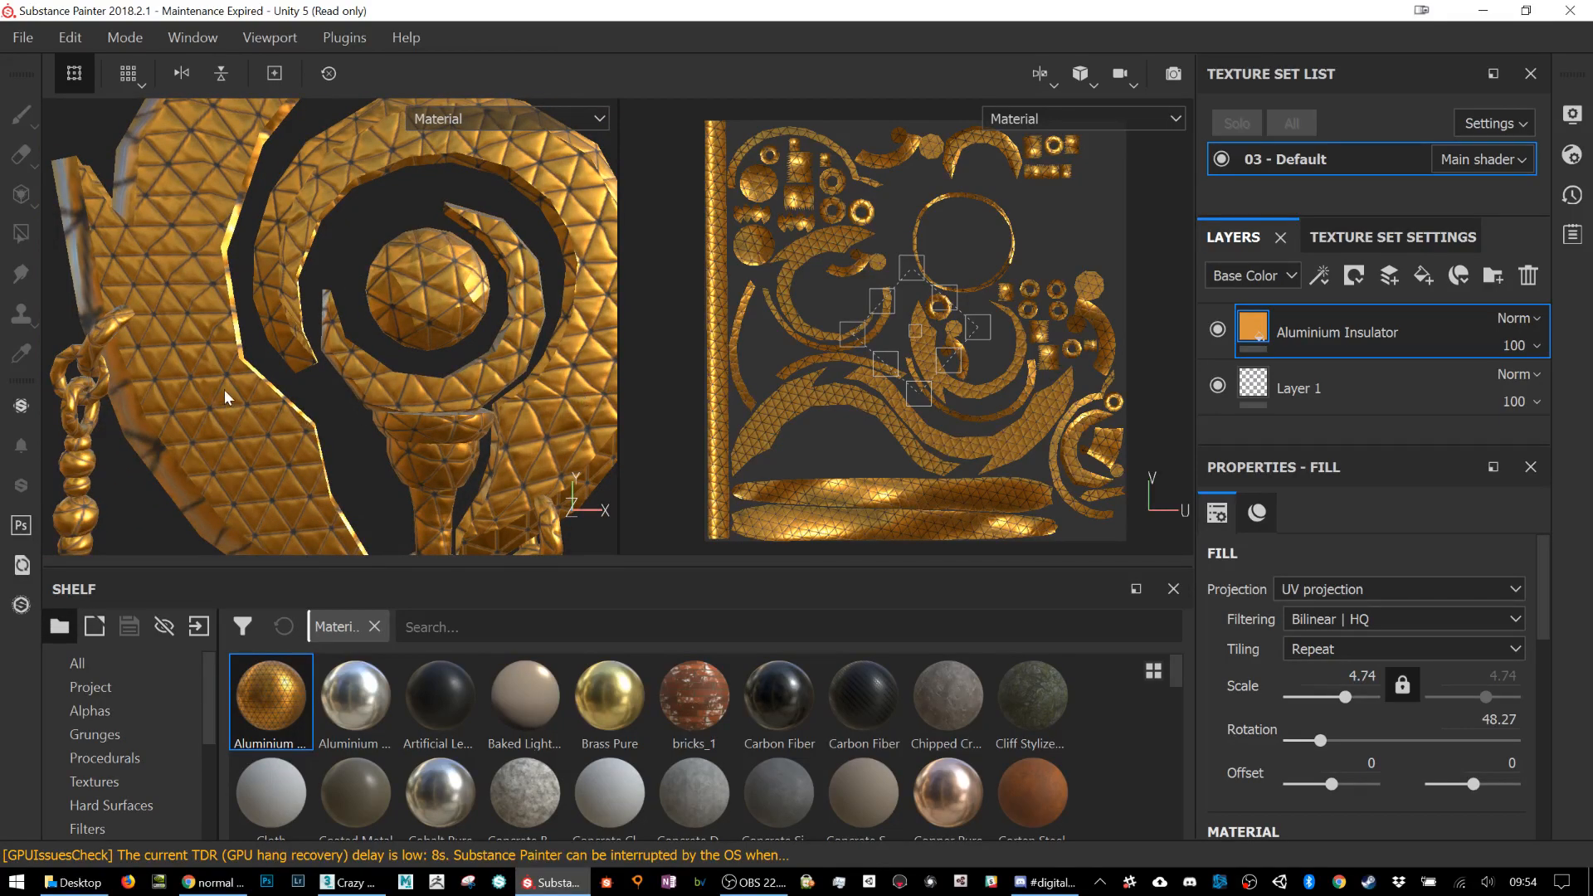
{"action": "scroll", "coordinate": [226, 232], "scroll_direction": "up", "scroll_amount": 2}
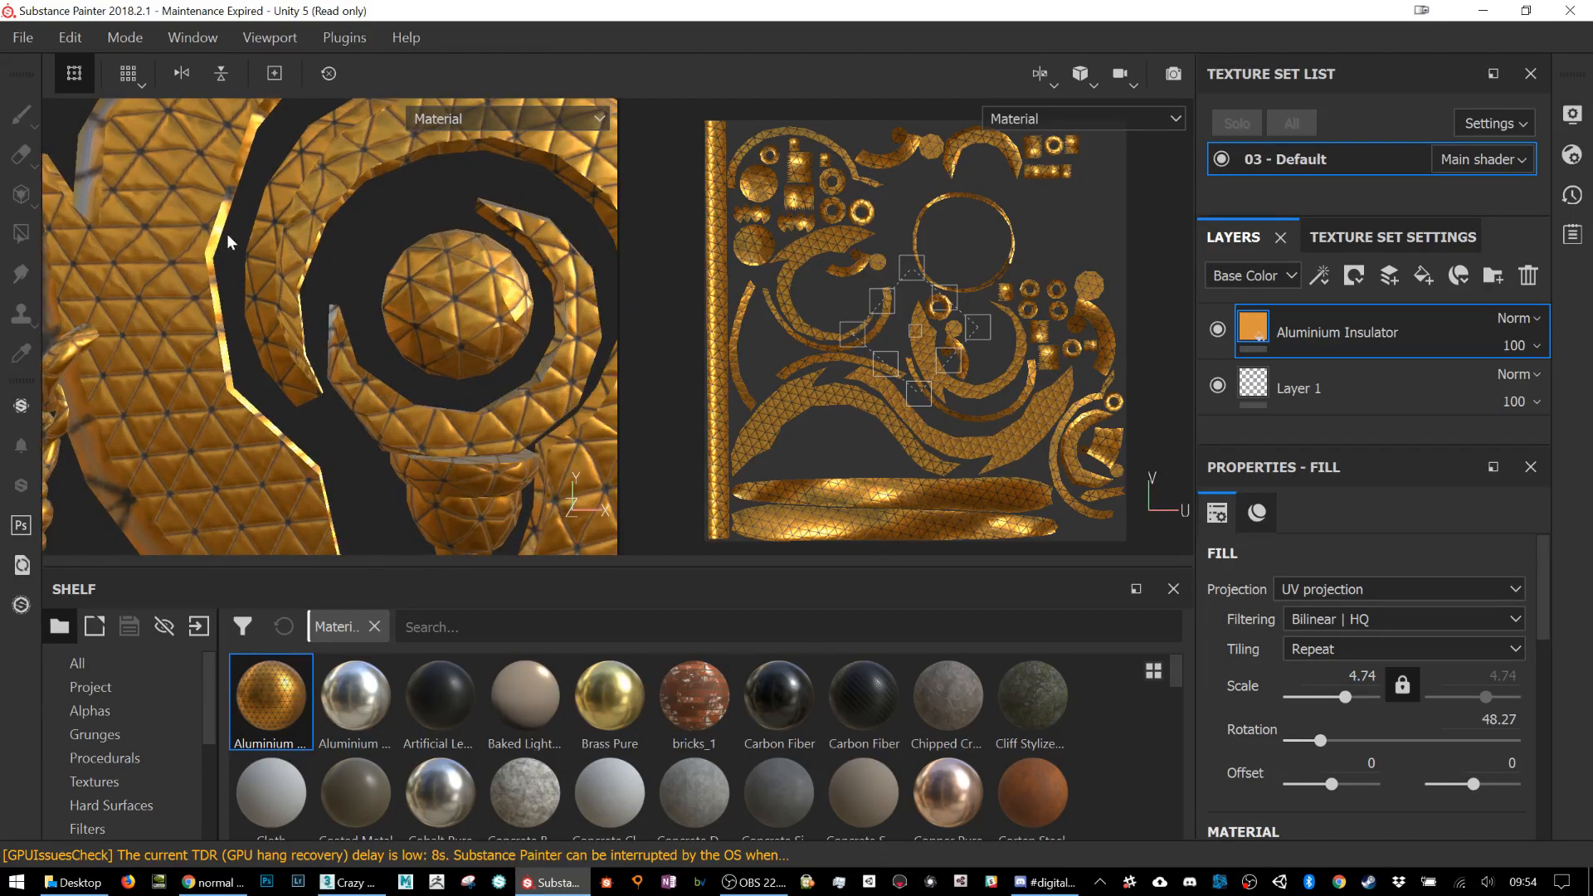
{"action": "scroll", "coordinate": [157, 265], "scroll_direction": "up", "scroll_amount": 1}
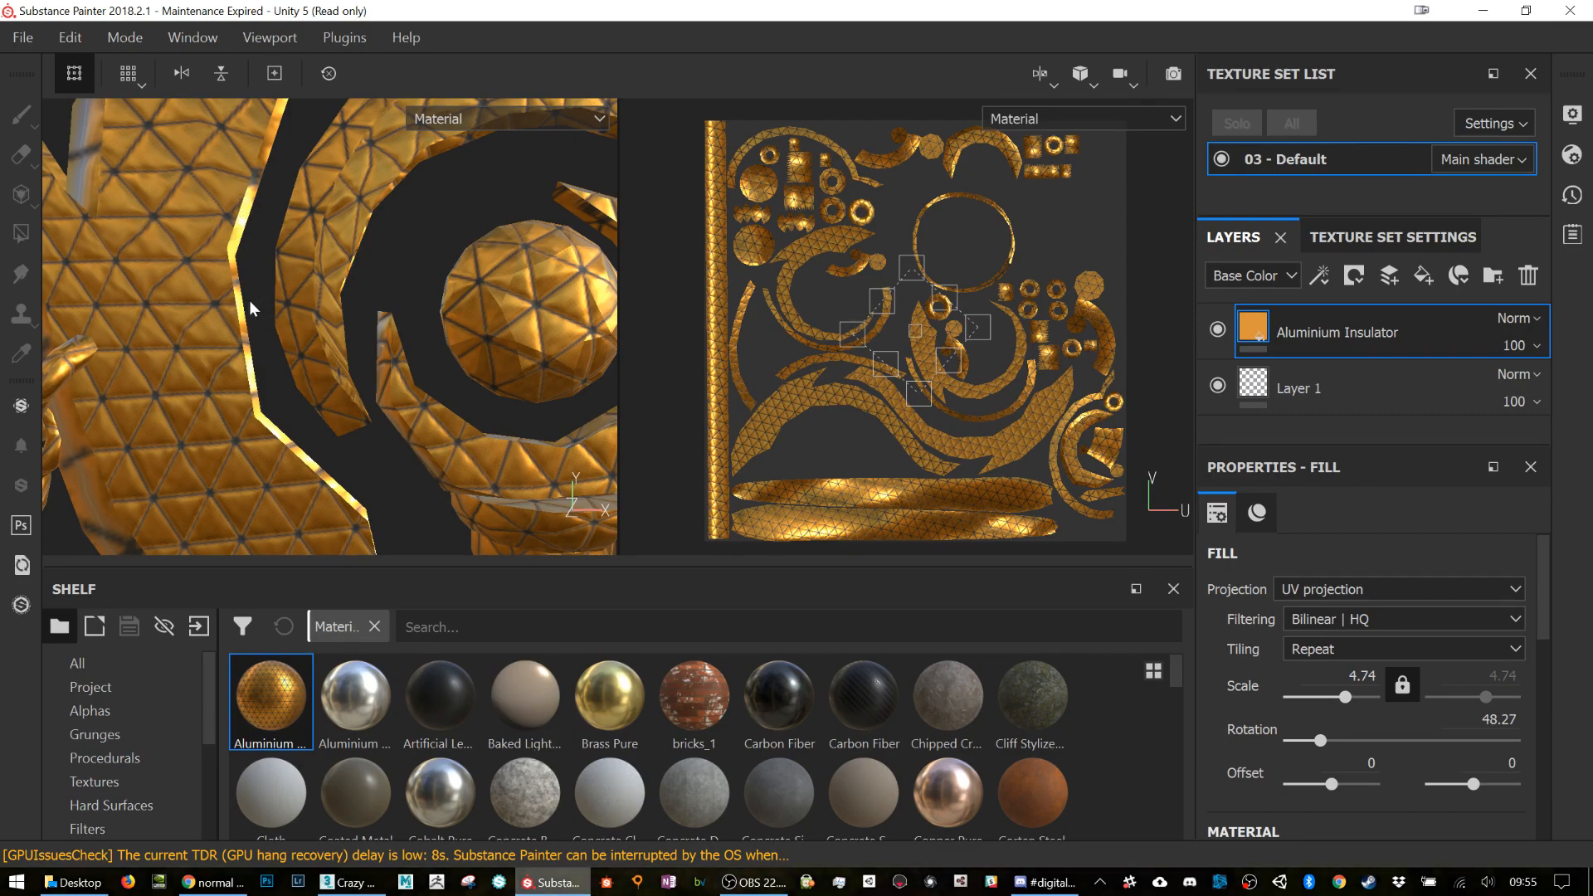
{"action": "left_click_drag", "start_coordinate": [308, 321], "coordinate": [386, 326], "text": "alt"}
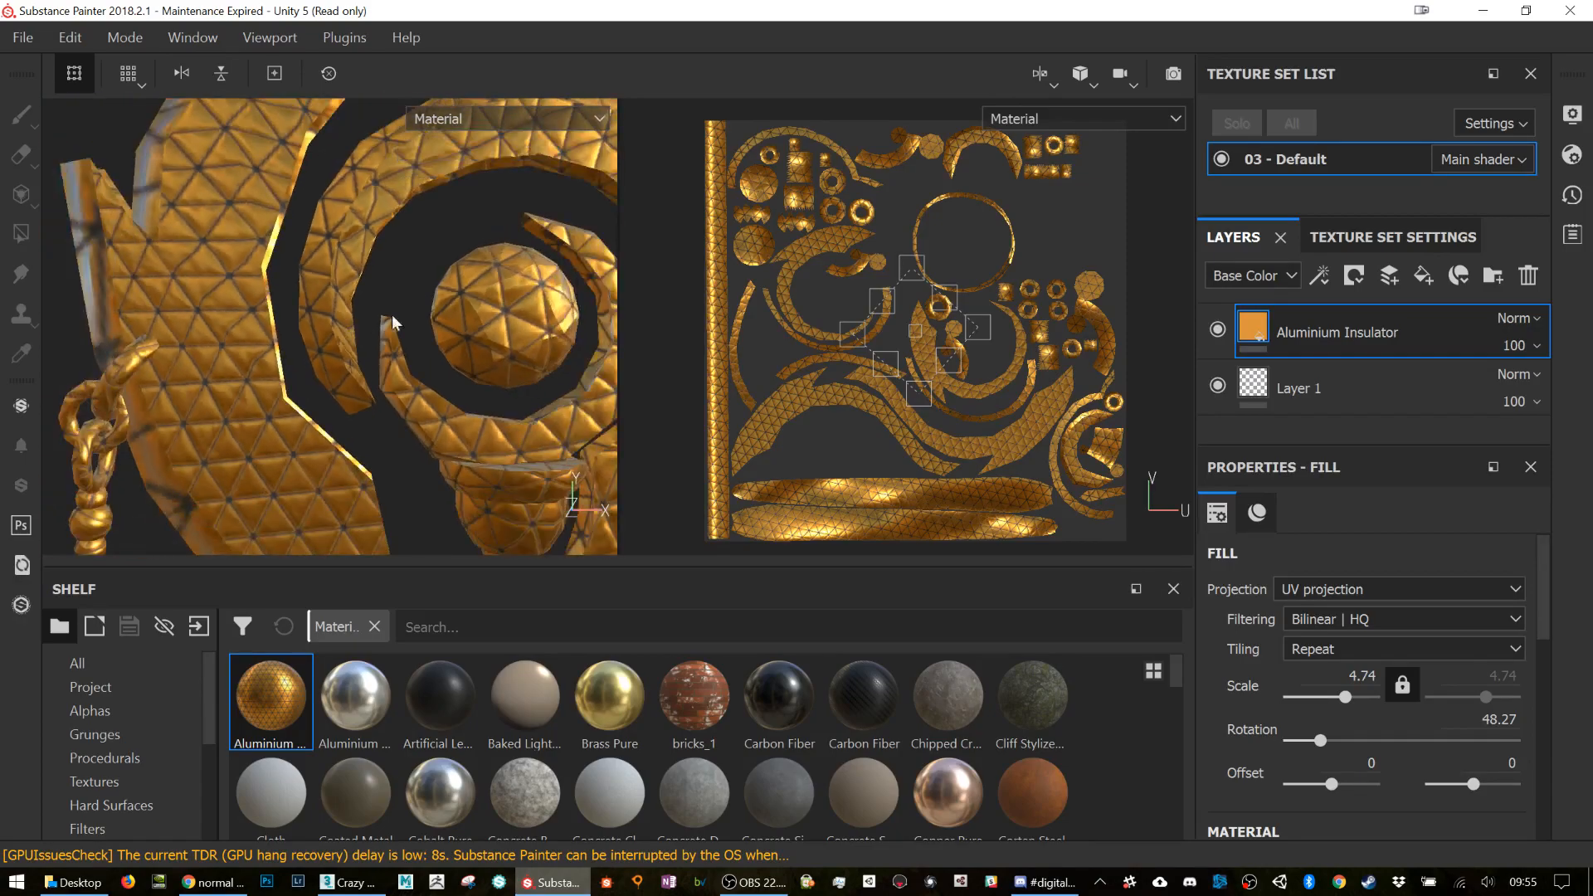
Step: Compare the staff with and without the Aluminium Insulator layer, leaving that layer hidden
{"action": "left_click", "coordinate": [1218, 330]}
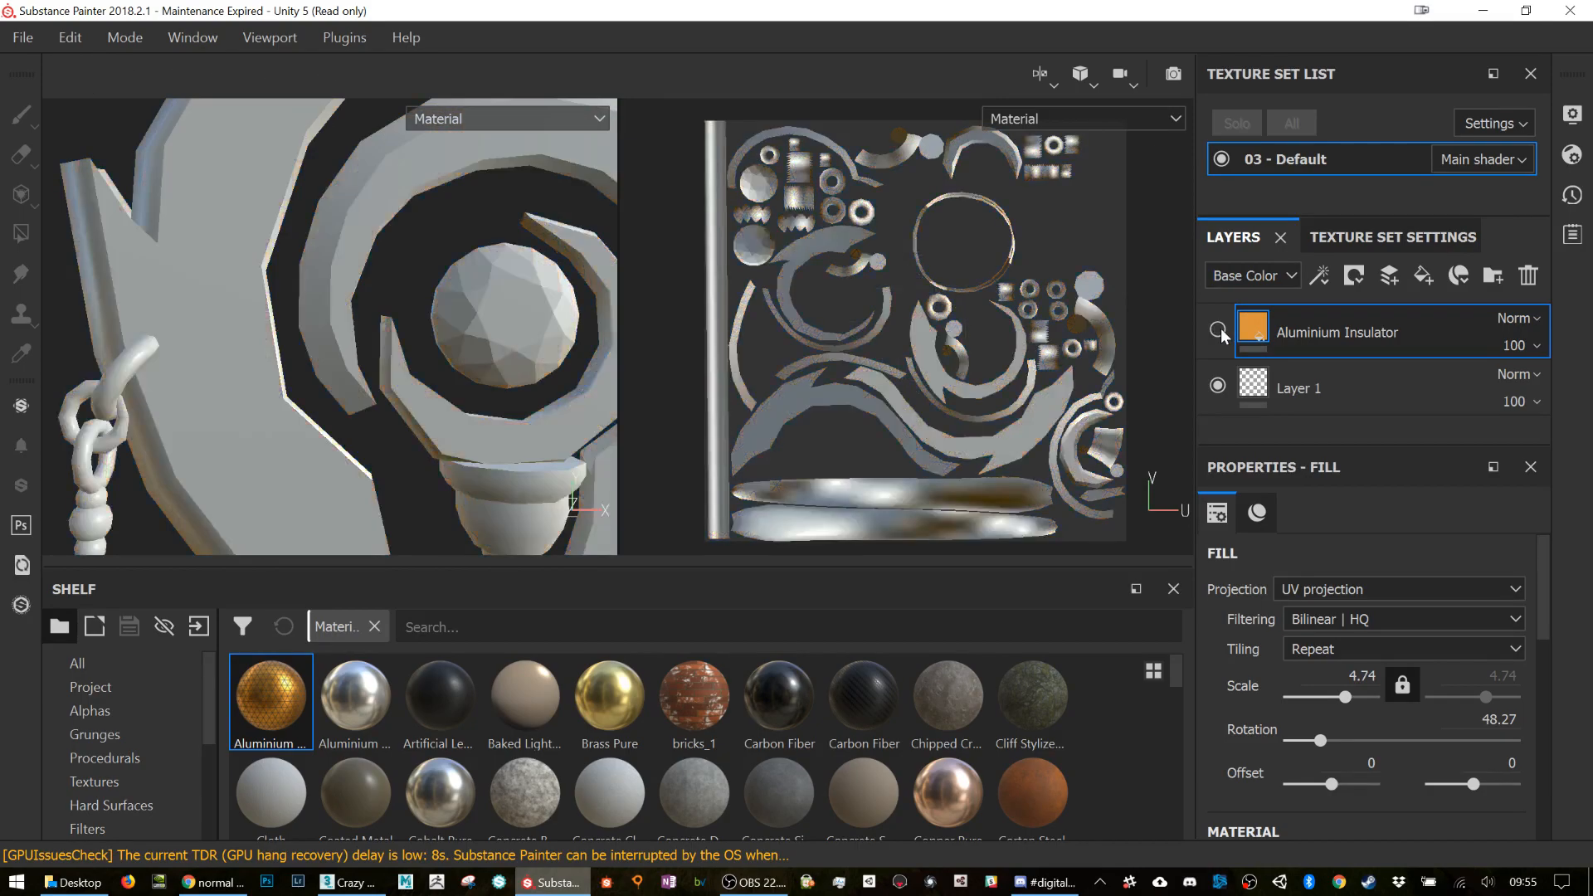
{"action": "left_click", "coordinate": [1221, 327]}
{"action": "left_click", "coordinate": [1221, 327]}
{"action": "left_click", "coordinate": [1221, 327]}
{"action": "left_click", "coordinate": [1222, 327]}
Step: Add the bricks_1 material as a fill layer below Aluminium Insulator and set its scale to 9.77
{"action": "left_click_drag", "start_coordinate": [691, 707], "coordinate": [1301, 362]}
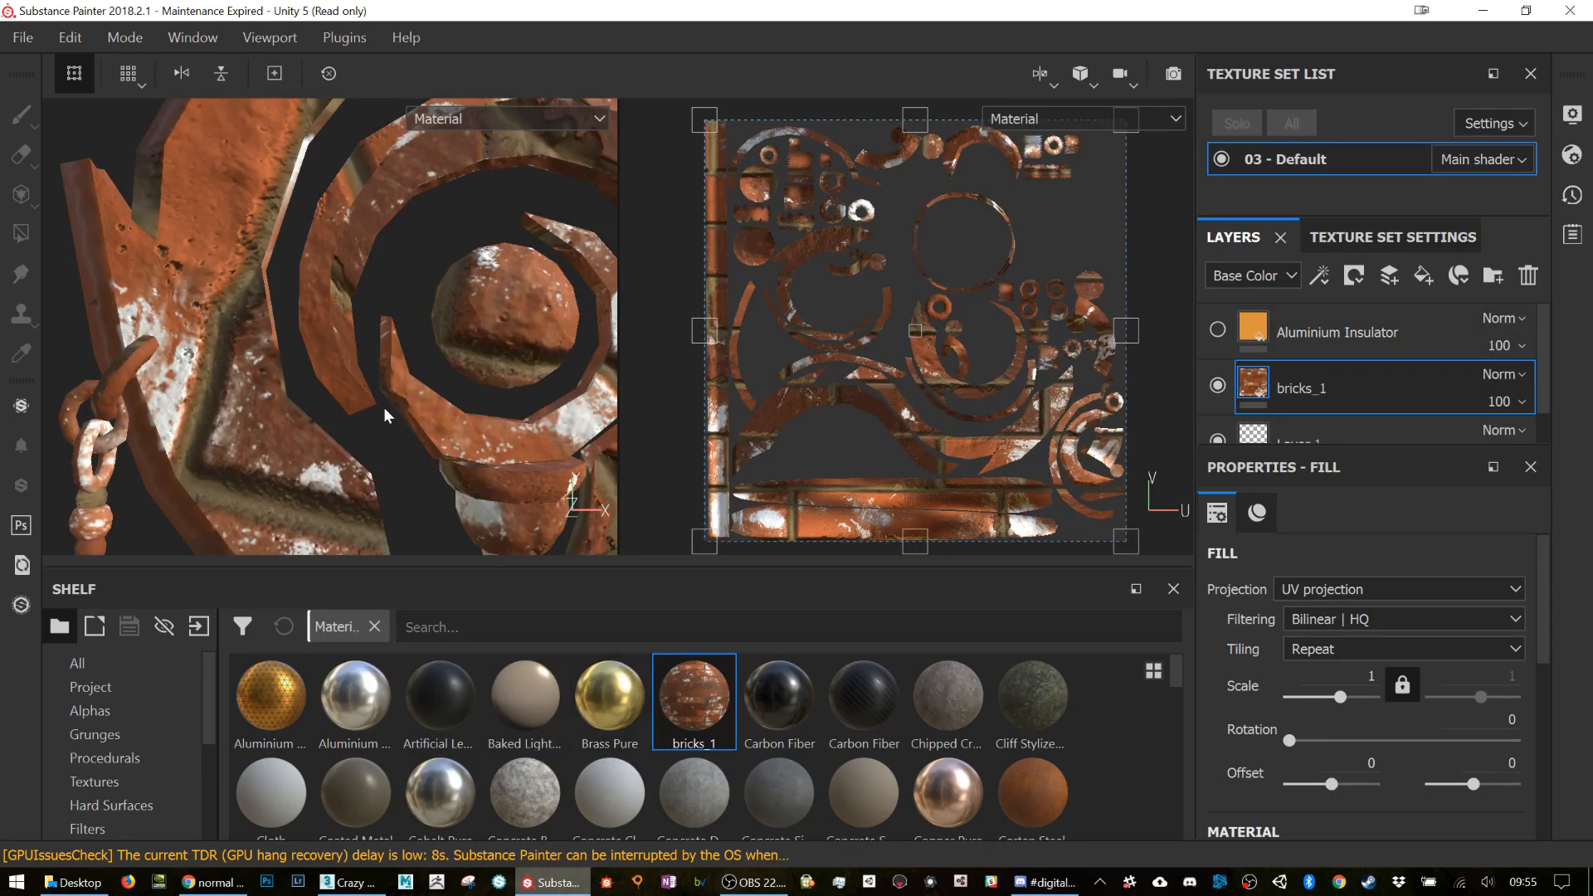
{"action": "scroll", "coordinate": [385, 410], "scroll_direction": "up", "scroll_amount": 3}
{"action": "scroll", "coordinate": [385, 411], "scroll_direction": "down", "scroll_amount": 5}
{"action": "middle_click_drag", "start_coordinate": [432, 426], "coordinate": [372, 423]}
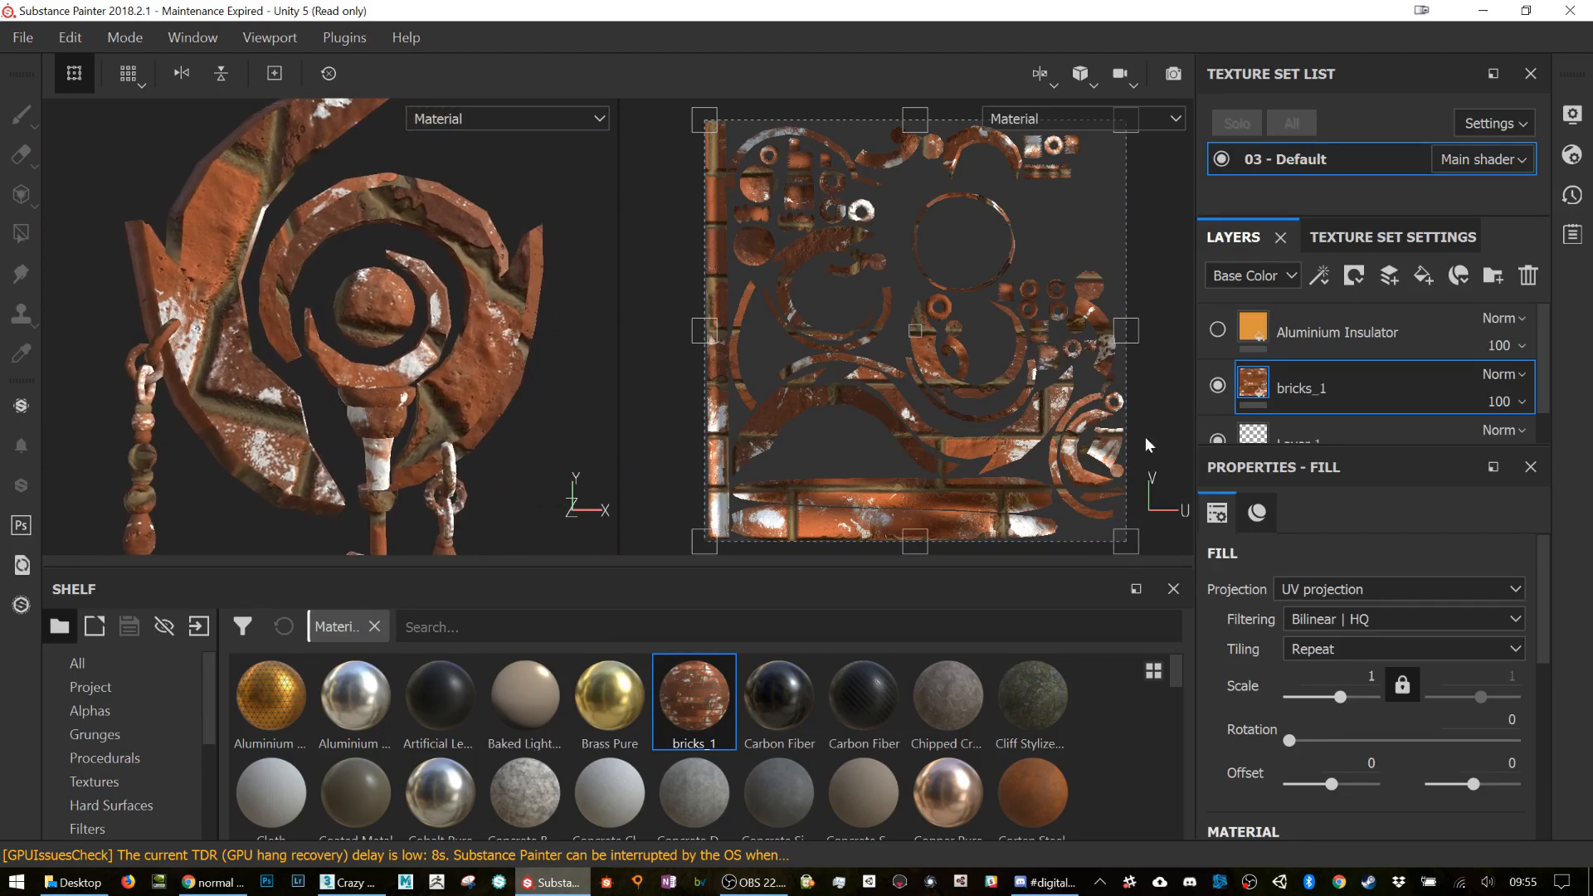
{"action": "left_click_drag", "start_coordinate": [1345, 701], "coordinate": [1349, 701]}
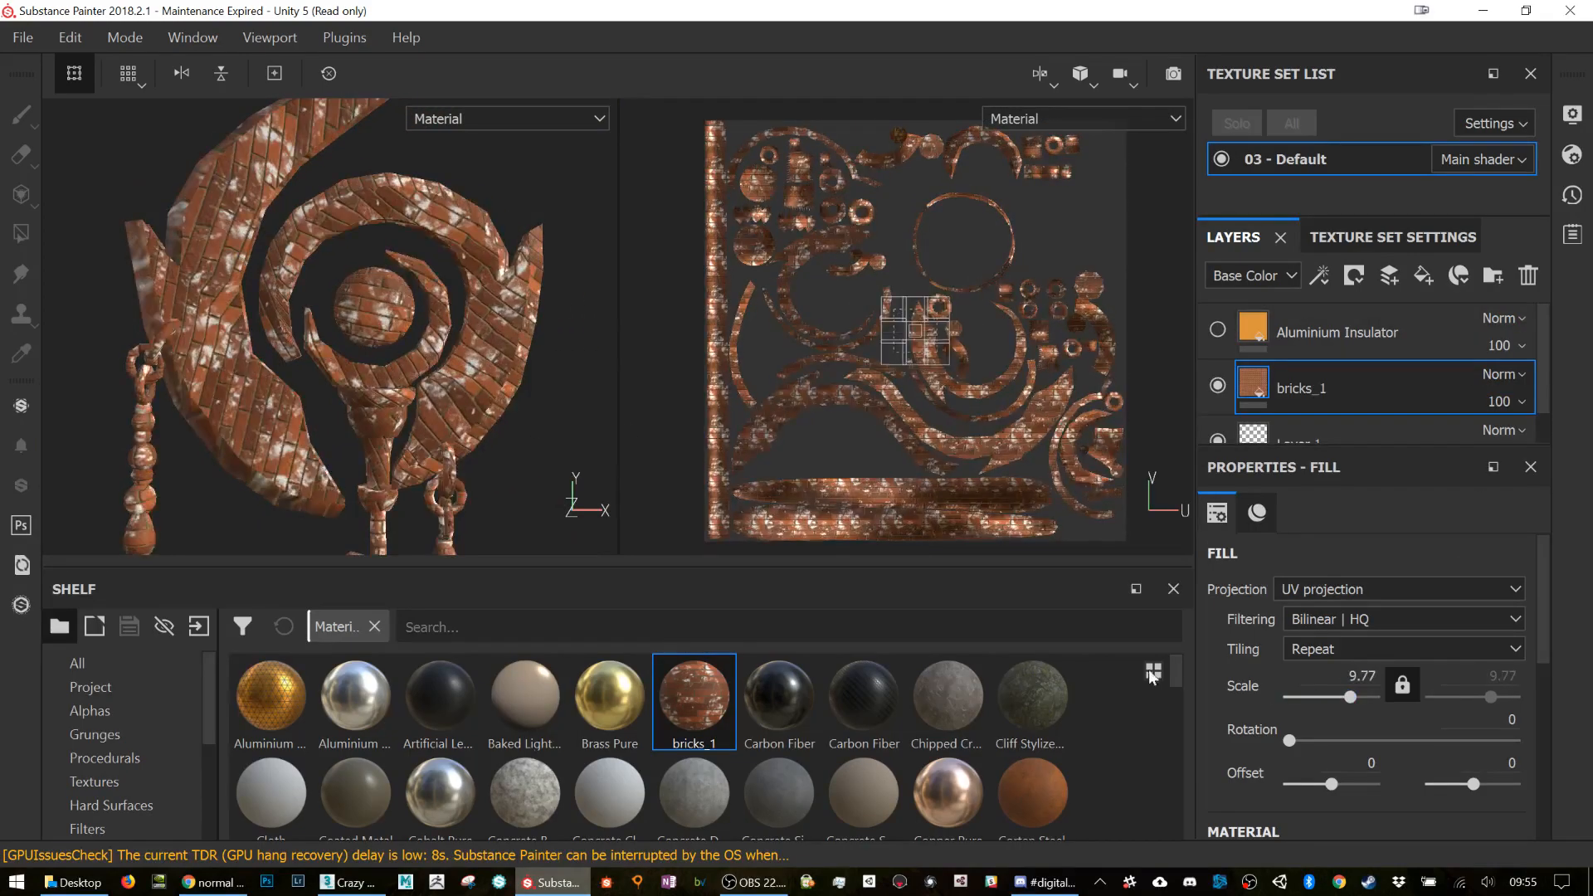
{"action": "left_click_drag", "start_coordinate": [227, 285], "coordinate": [272, 306], "text": "alt"}
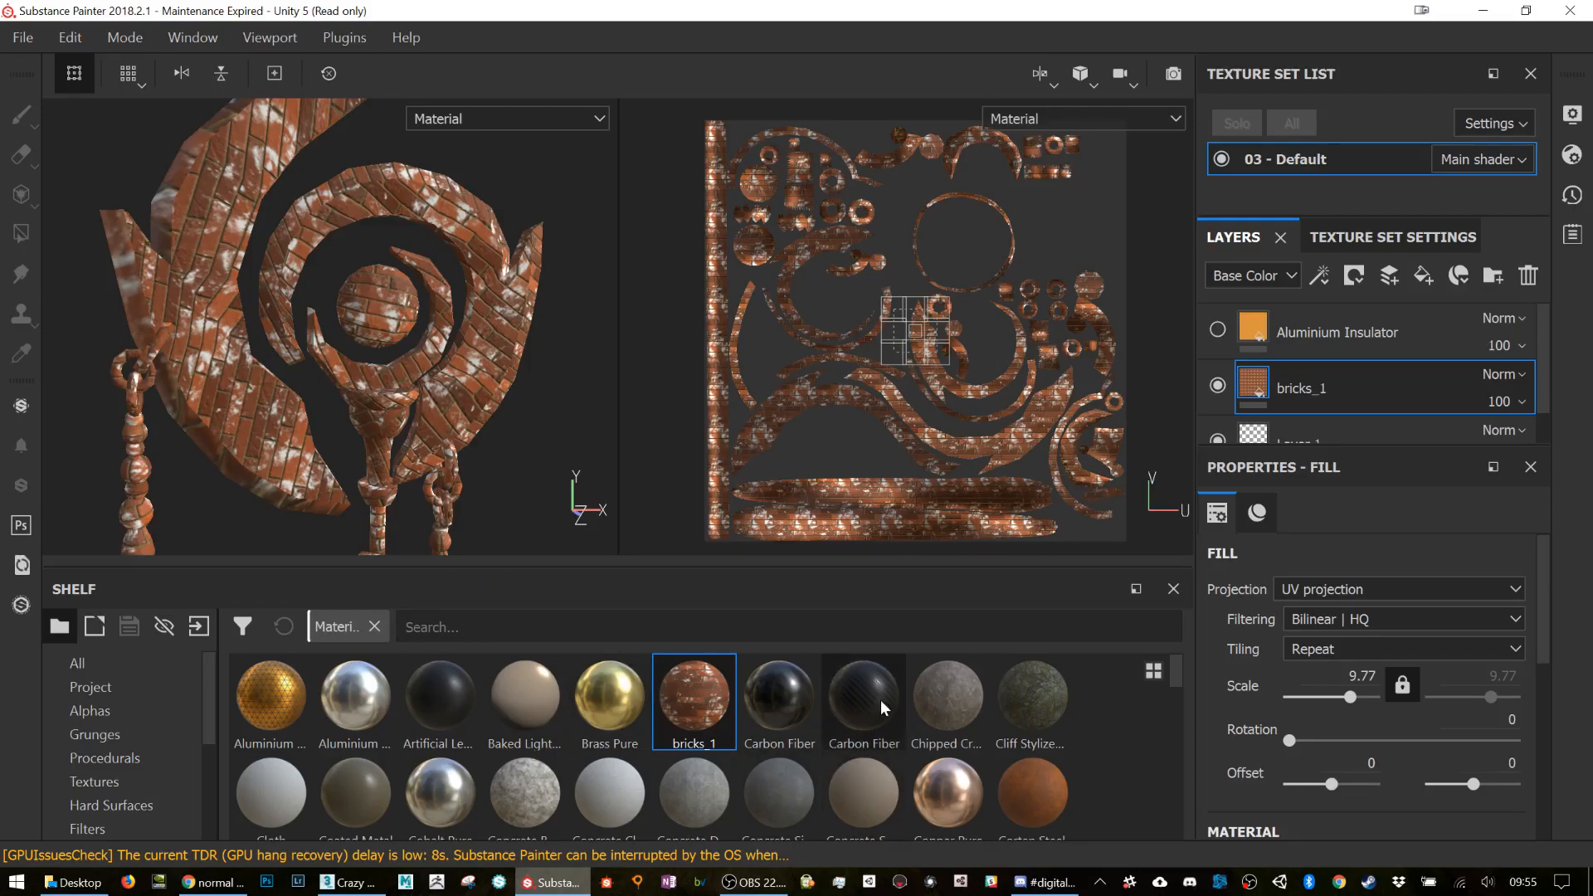
Step: Look through the available materials and smart materials in the shelf, returning to the regular materials
{"action": "scroll", "coordinate": [921, 710], "scroll_direction": "down", "scroll_amount": 2}
{"action": "scroll", "coordinate": [944, 728], "scroll_direction": "up", "scroll_amount": 2}
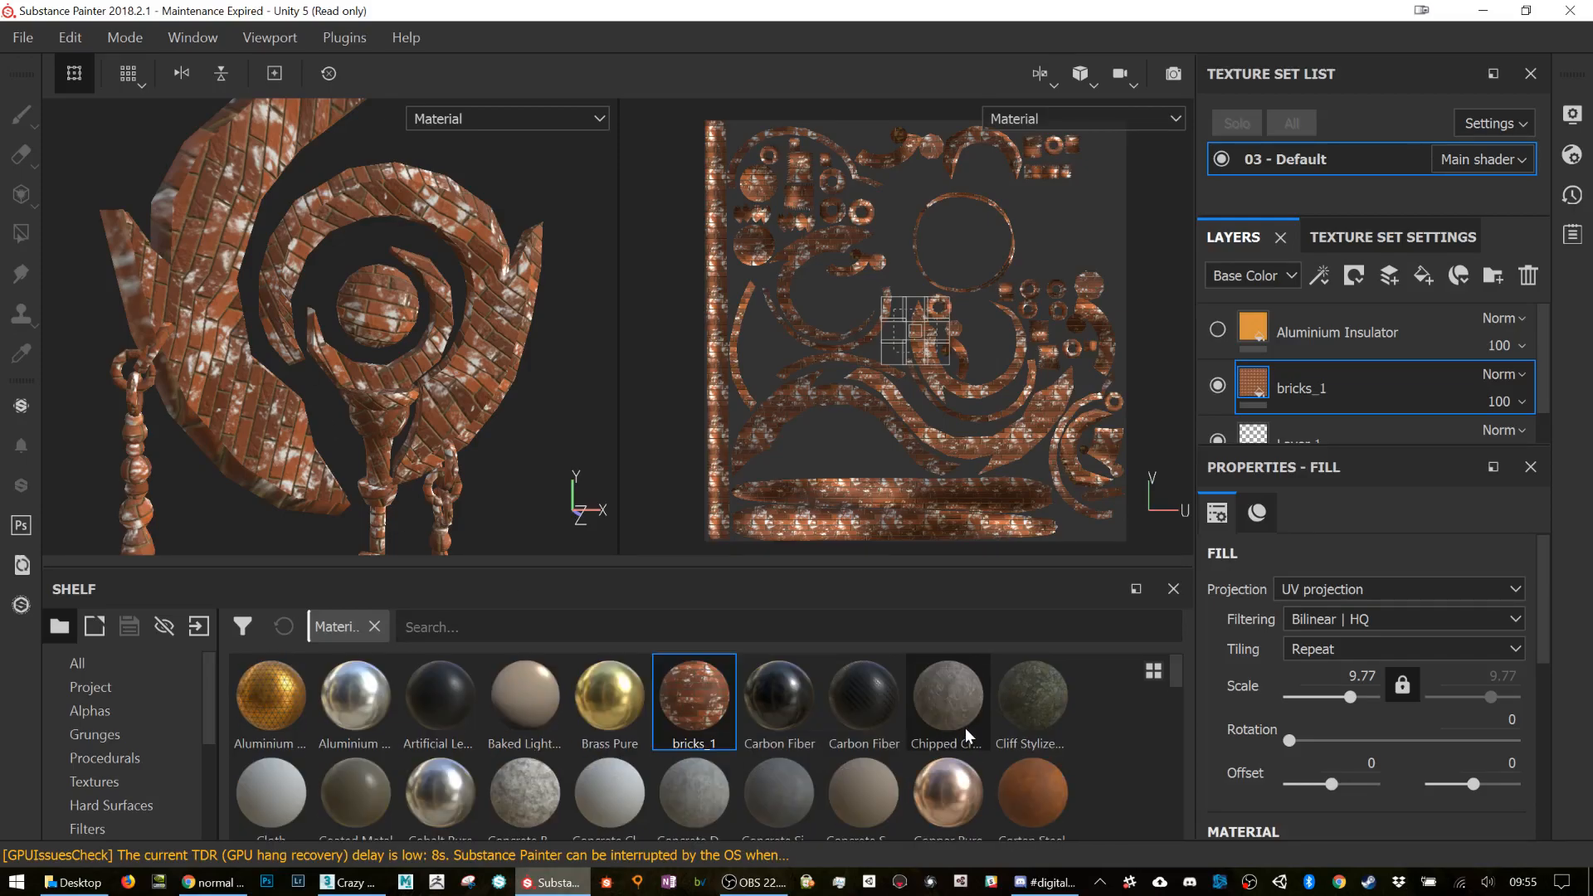
{"action": "scroll", "coordinate": [964, 728], "scroll_direction": "down", "scroll_amount": 2}
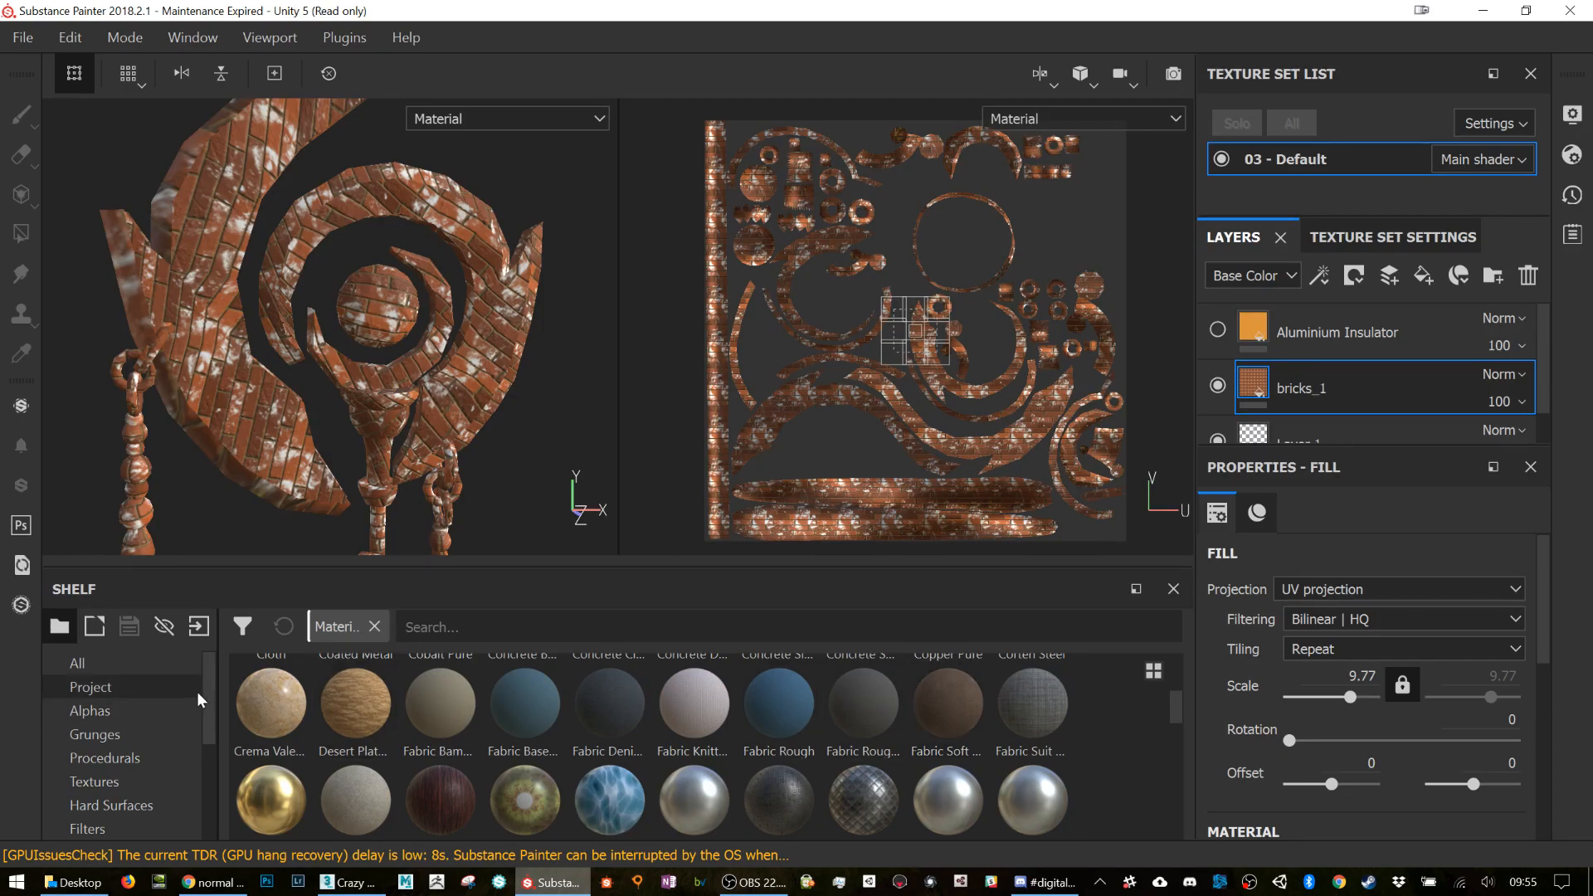
{"action": "left_click_drag", "start_coordinate": [205, 687], "coordinate": [207, 737]}
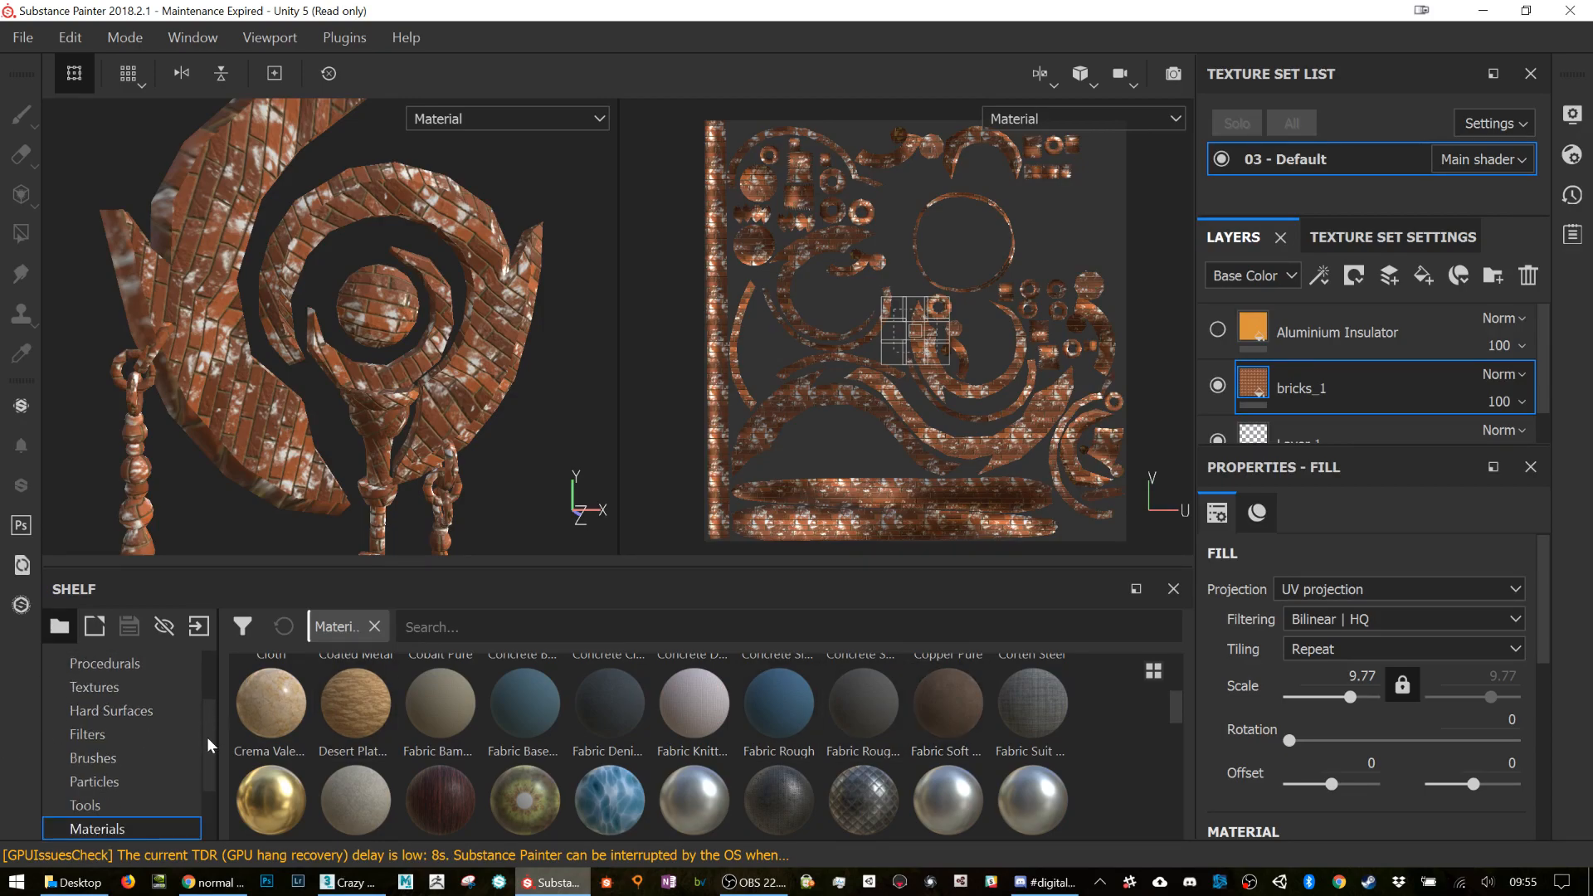
{"action": "scroll", "coordinate": [121, 802], "scroll_direction": "down", "scroll_amount": 2}
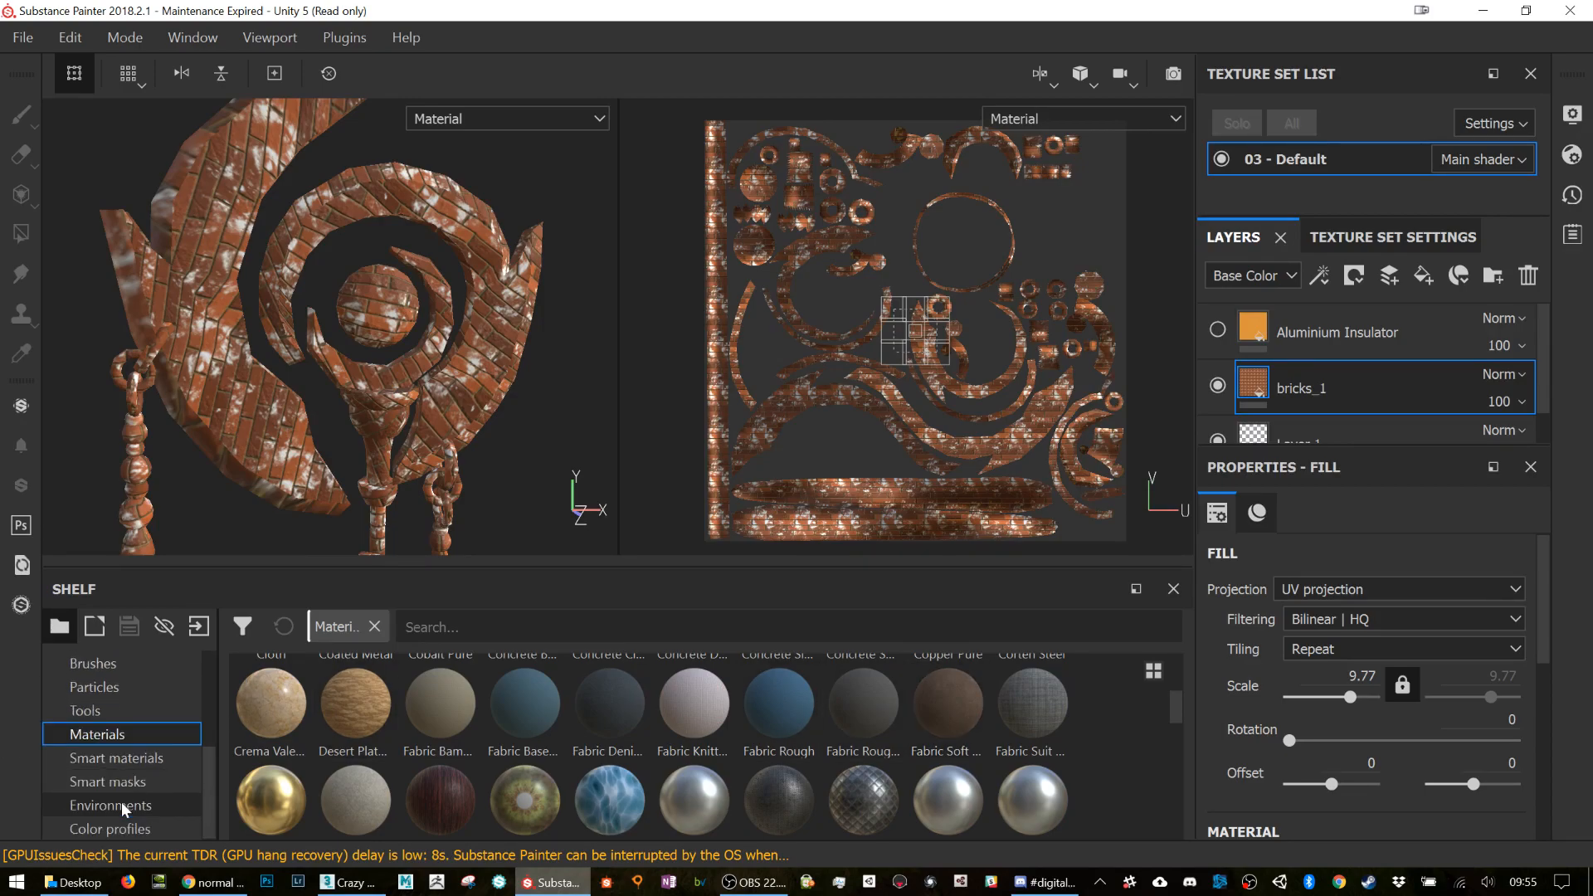
{"action": "left_click", "coordinate": [117, 759]}
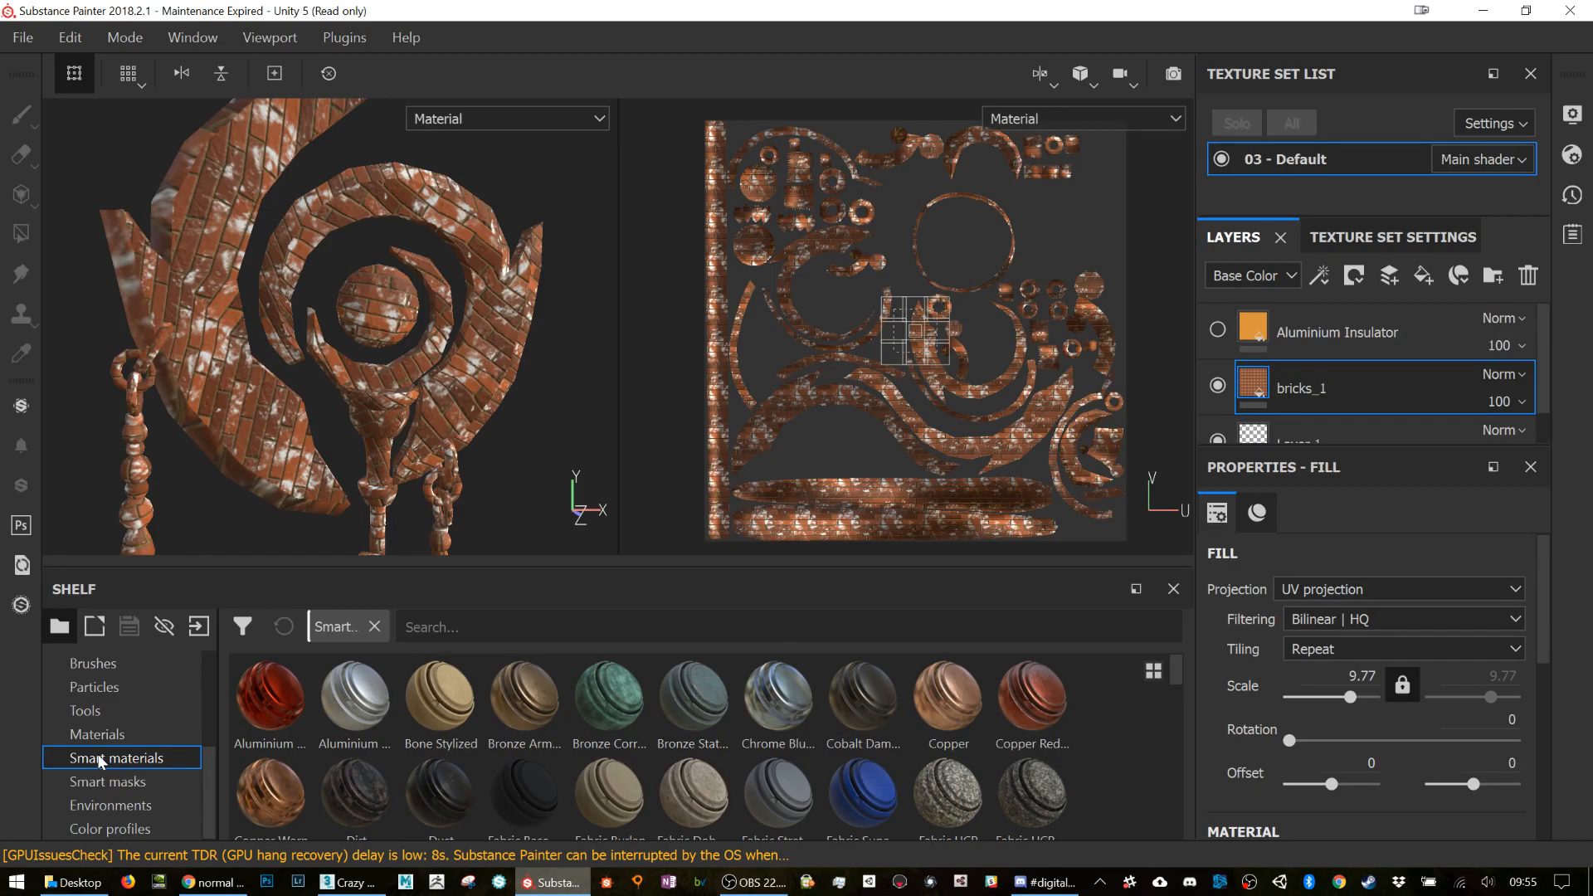
{"action": "left_click", "coordinate": [105, 733]}
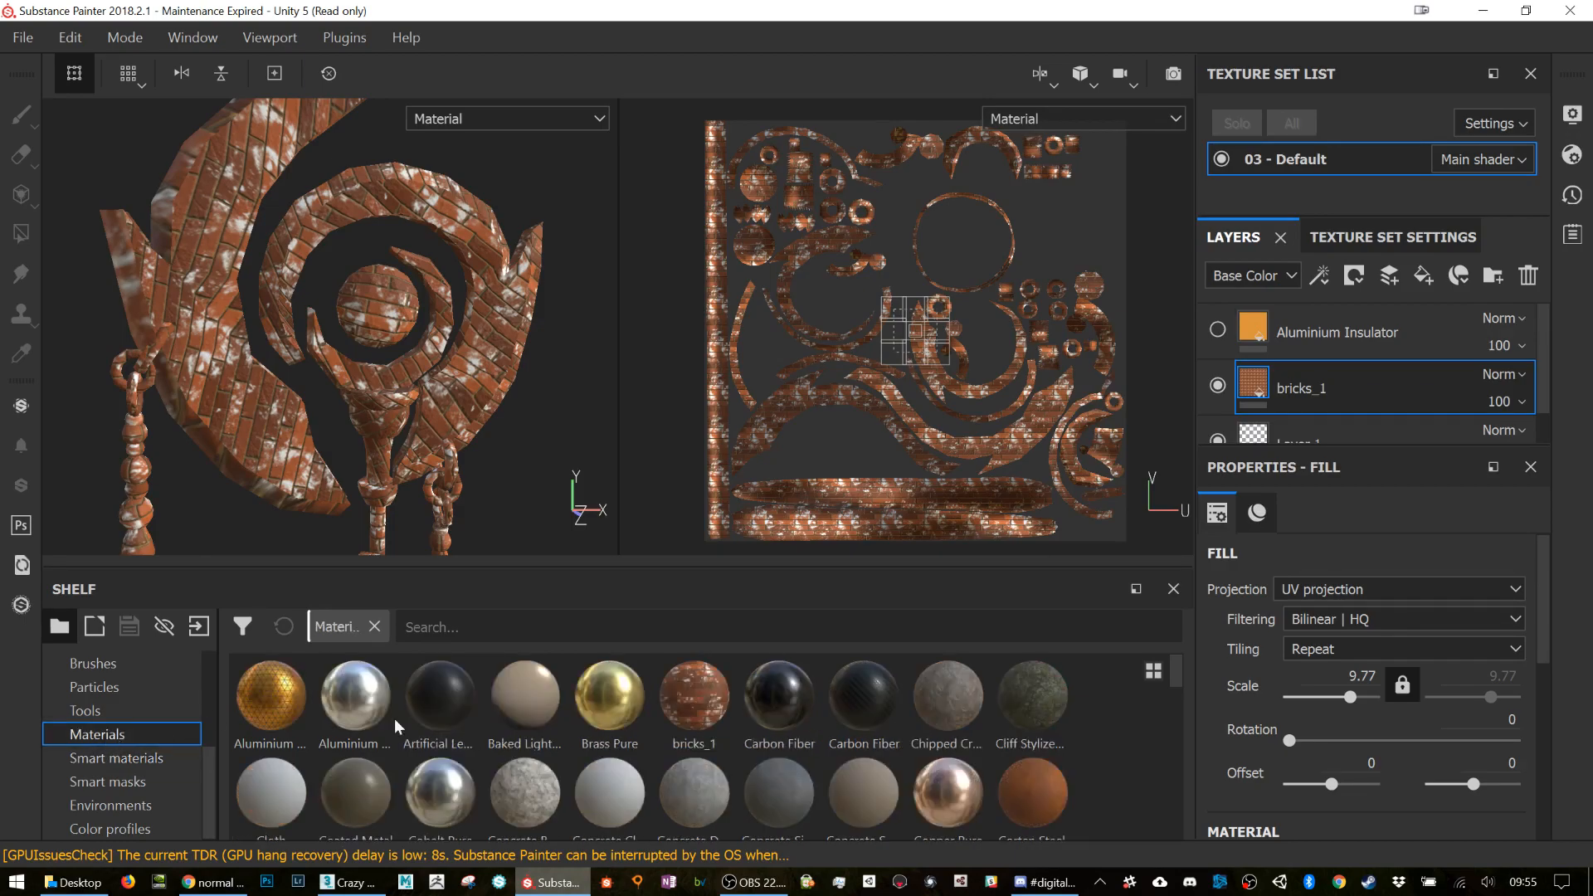
Step: Hide the bricks_1 layer and add the Brass Pure material as a fill layer between Aluminium Insulator and bricks_1
{"action": "left_click", "coordinate": [1217, 385]}
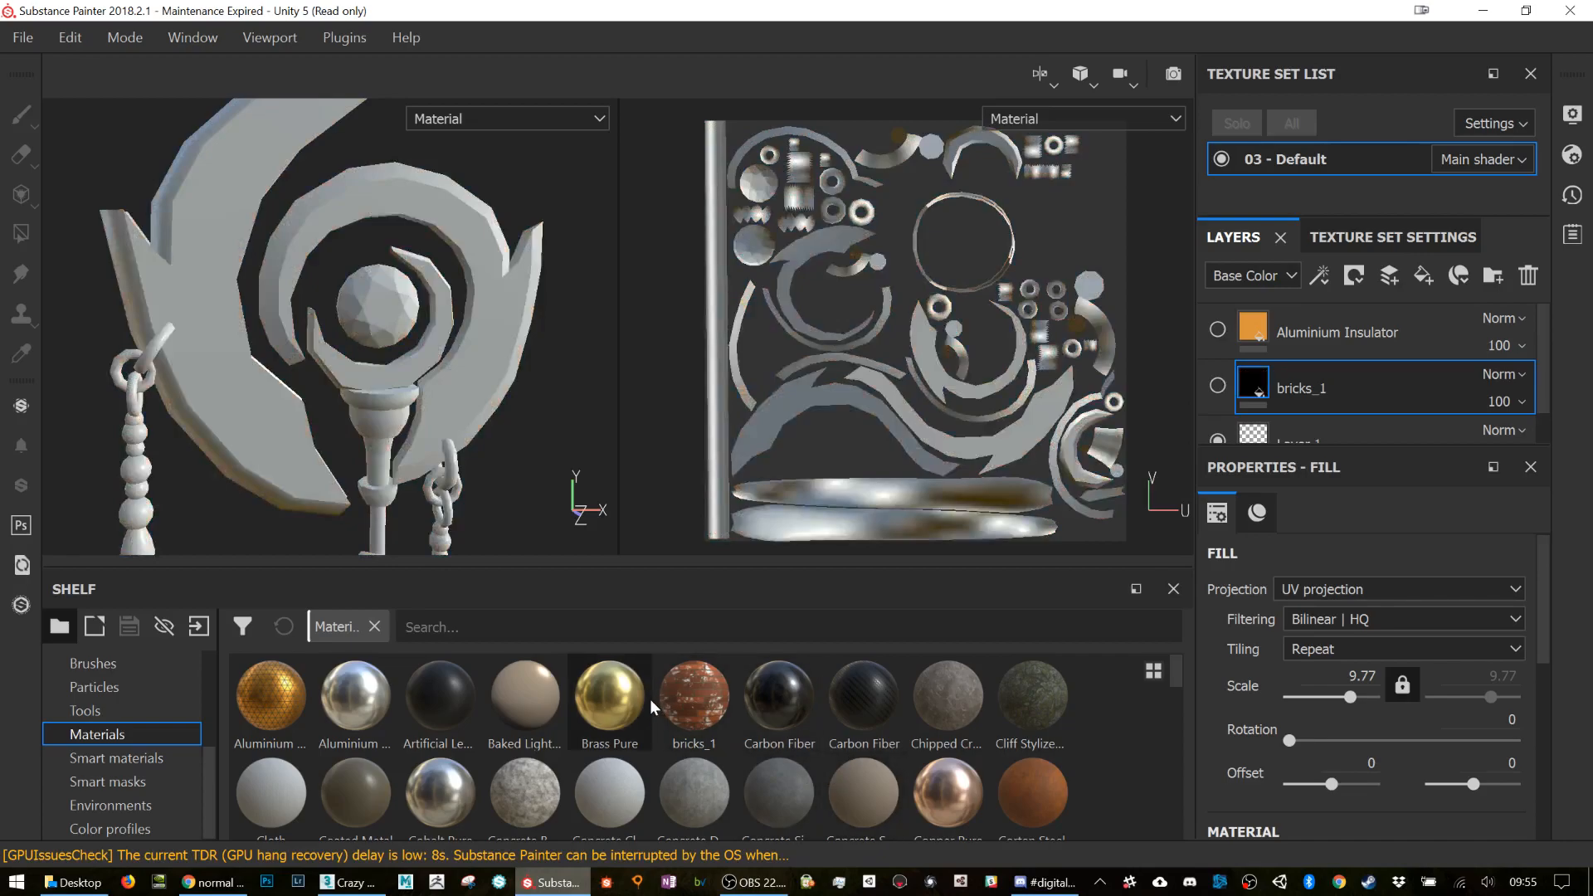
{"action": "scroll", "coordinate": [600, 754], "scroll_direction": "down", "scroll_amount": 2}
{"action": "scroll", "coordinate": [600, 753], "scroll_direction": "up", "scroll_amount": 2}
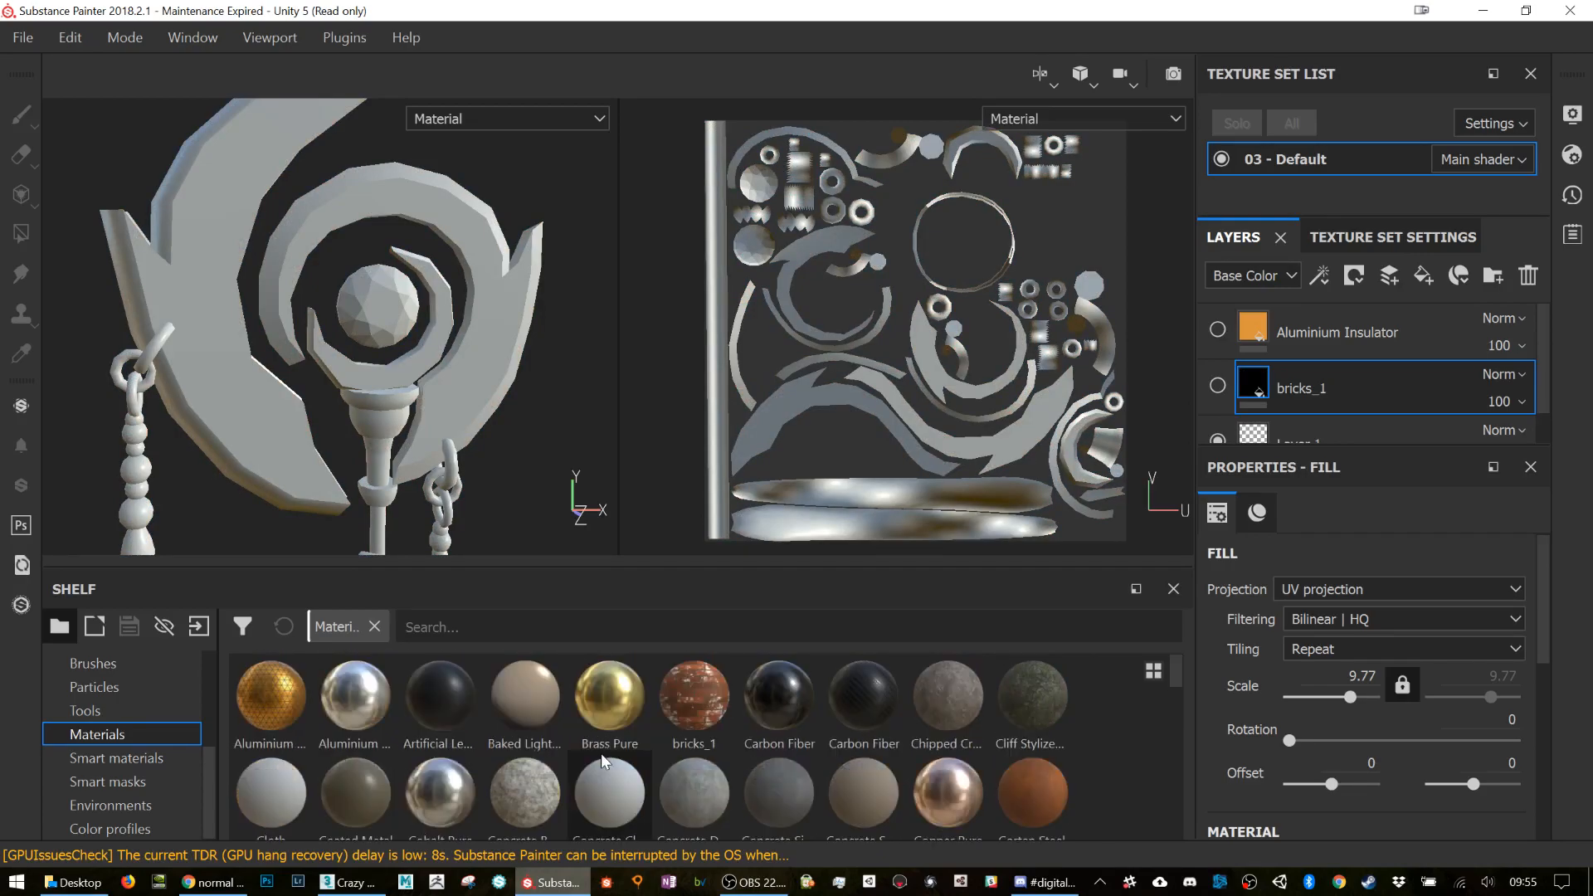
{"action": "left_click_drag", "start_coordinate": [626, 708], "coordinate": [1313, 352]}
{"action": "left_click_drag", "start_coordinate": [541, 315], "coordinate": [506, 337], "text": "alt"}
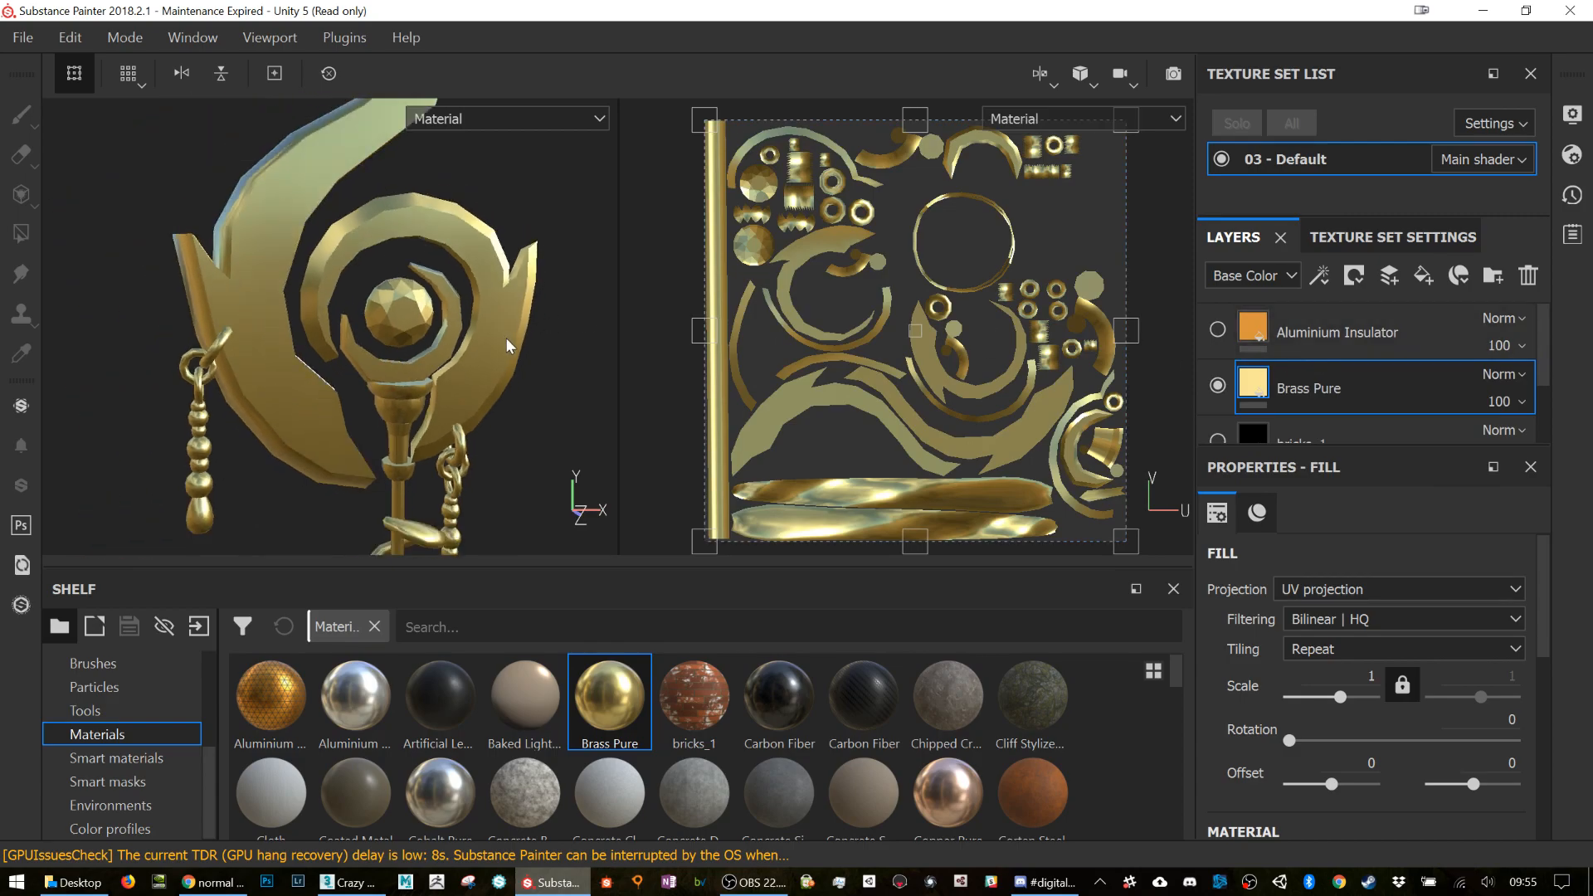
Step: Apply the Fabric Dobby Aged smart material to the staff and inspect its weave on the chain and blade
{"action": "left_click", "coordinate": [118, 757]}
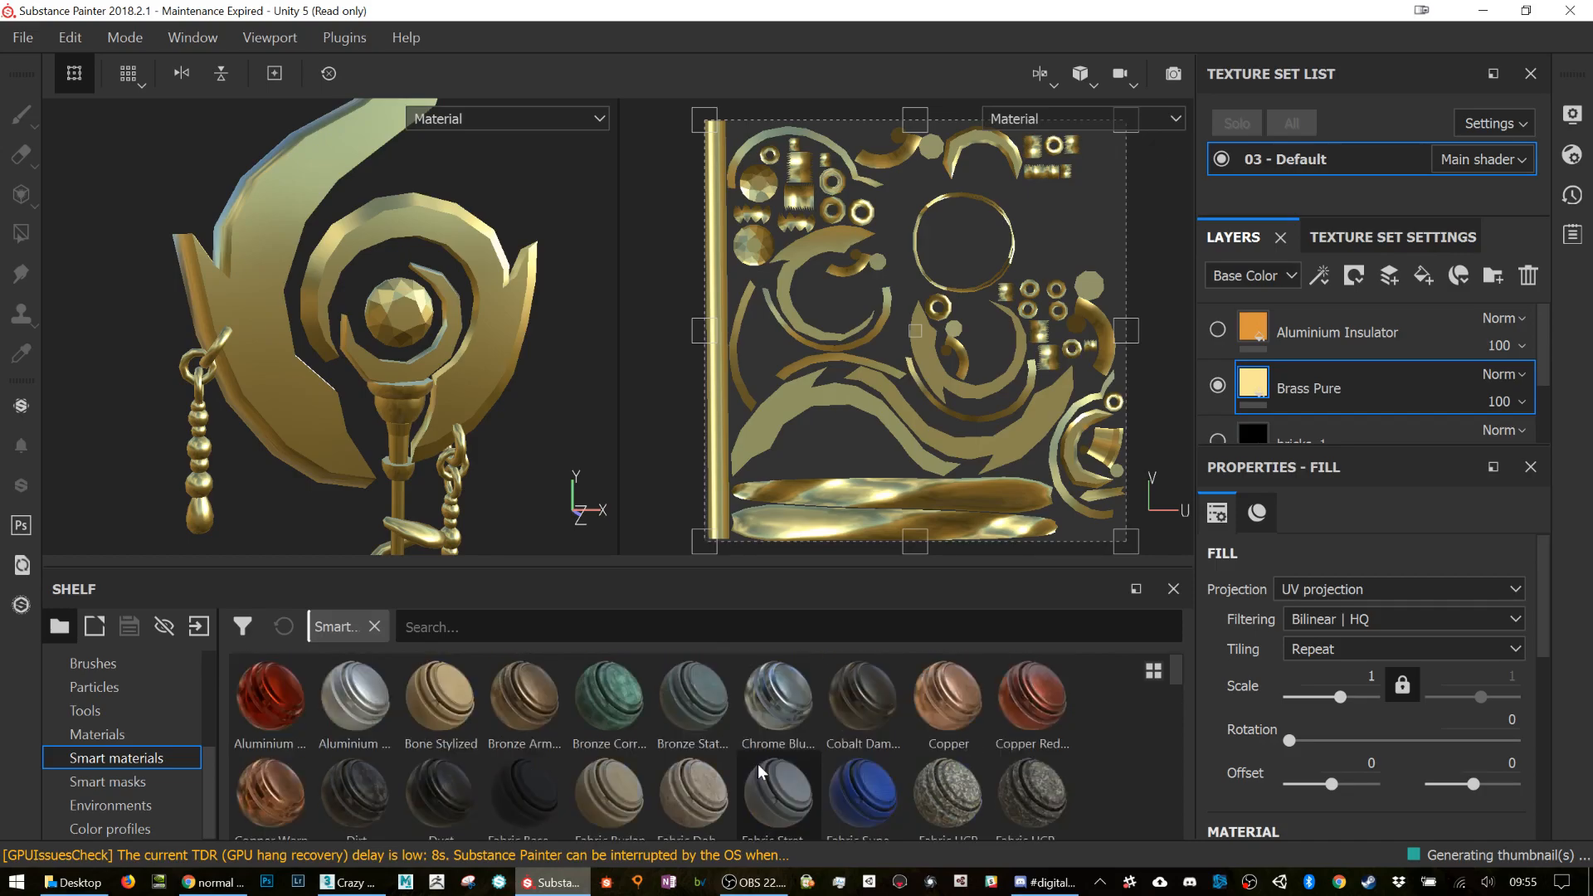
{"action": "left_click_drag", "start_coordinate": [674, 788], "coordinate": [400, 361]}
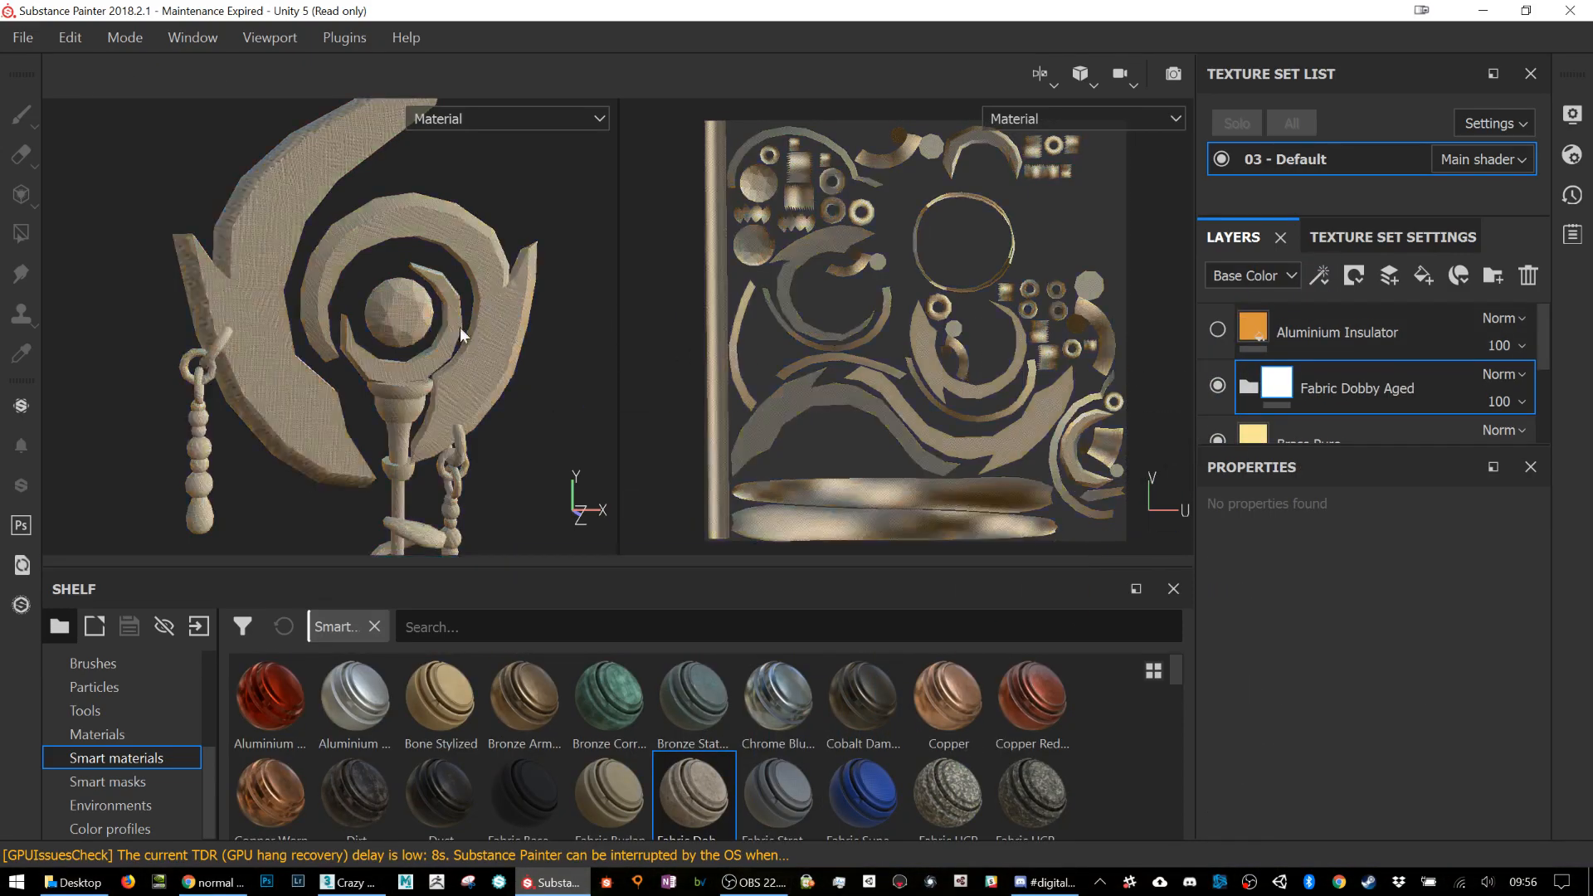
{"action": "right_click_drag", "start_coordinate": [285, 422], "coordinate": [639, 516], "text": "alt"}
{"action": "mouse_move", "coordinate": [174, 419]}
{"action": "left_mouse_down", "text": "alt"}
{"action": "mouse_move", "coordinate": [189, 406]}
{"action": "mouse_move", "coordinate": [188, 434]}
{"action": "left_mouse_up", "text": "alt"}
{"action": "middle_click_drag", "start_coordinate": [187, 434], "coordinate": [409, 356], "text": "alt"}
{"action": "scroll", "coordinate": [356, 385], "scroll_direction": "down", "scroll_amount": 2}
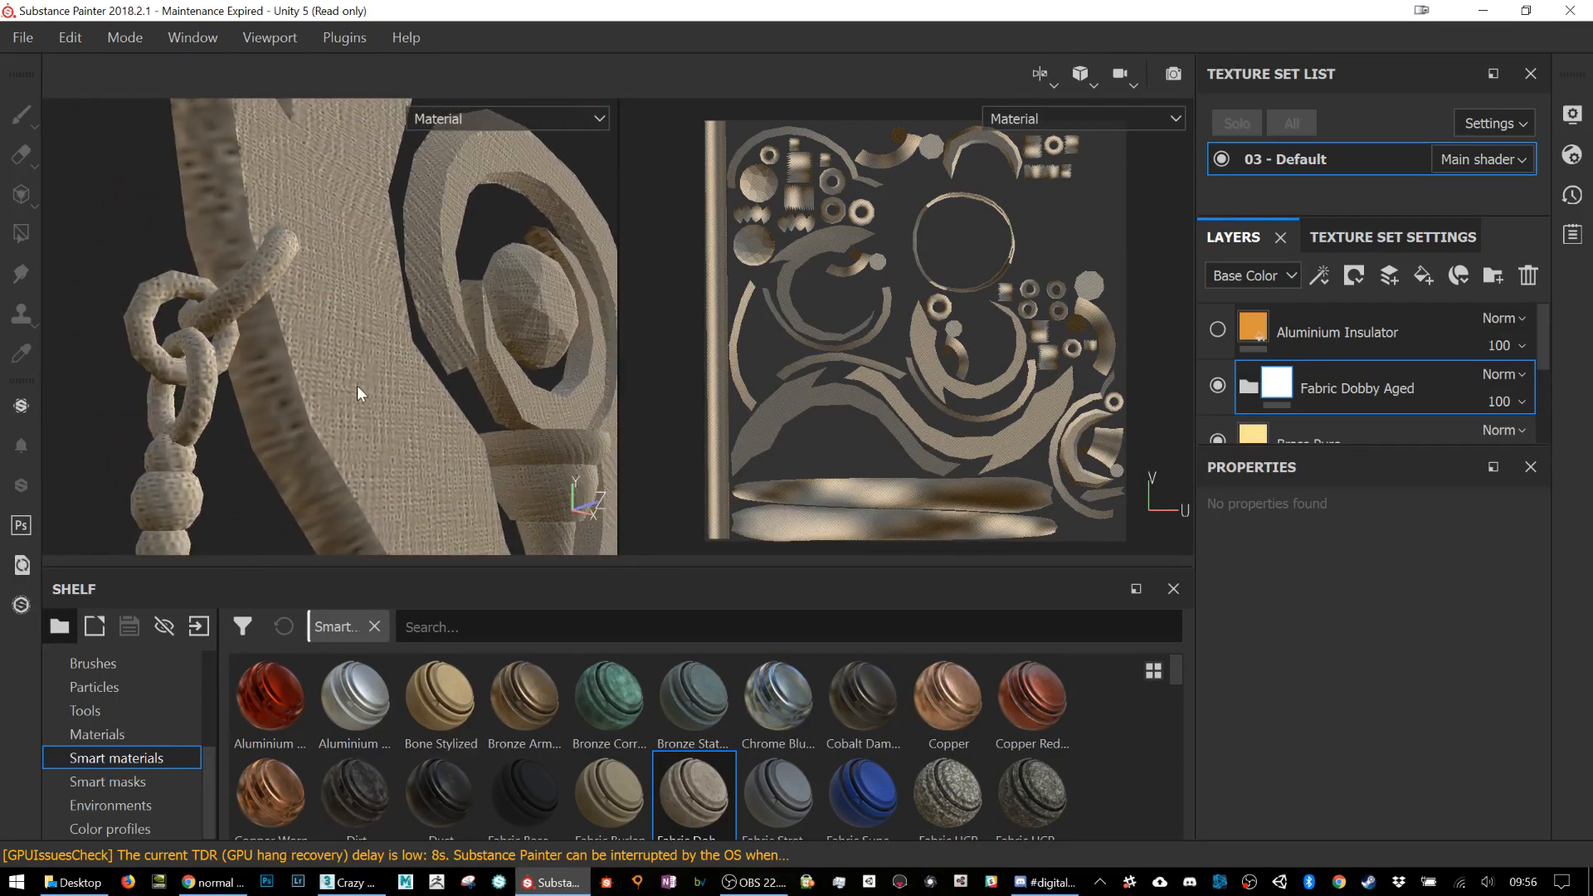
{"action": "scroll", "coordinate": [356, 386], "scroll_direction": "up", "scroll_amount": 4}
{"action": "left_click_drag", "start_coordinate": [355, 387], "coordinate": [226, 430], "text": "alt"}
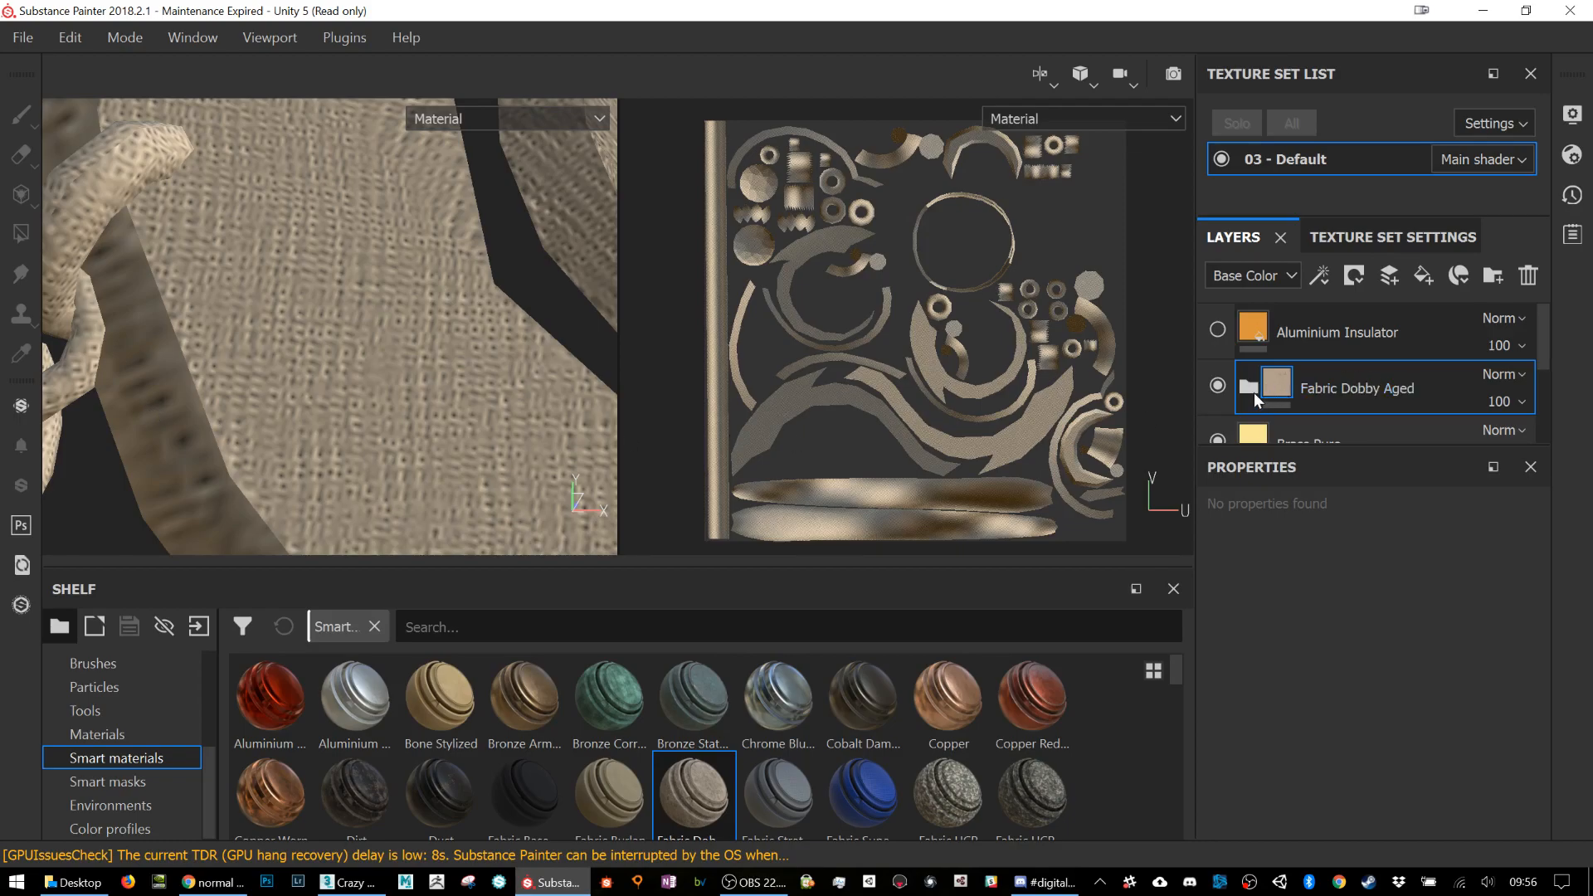
Step: Expand the Fabric Dobby Aged folder and set its Sharpen filter's intensity to 0.56
{"action": "scroll", "coordinate": [1254, 388], "scroll_direction": "down", "scroll_amount": 1}
{"action": "left_click", "coordinate": [1249, 314]}
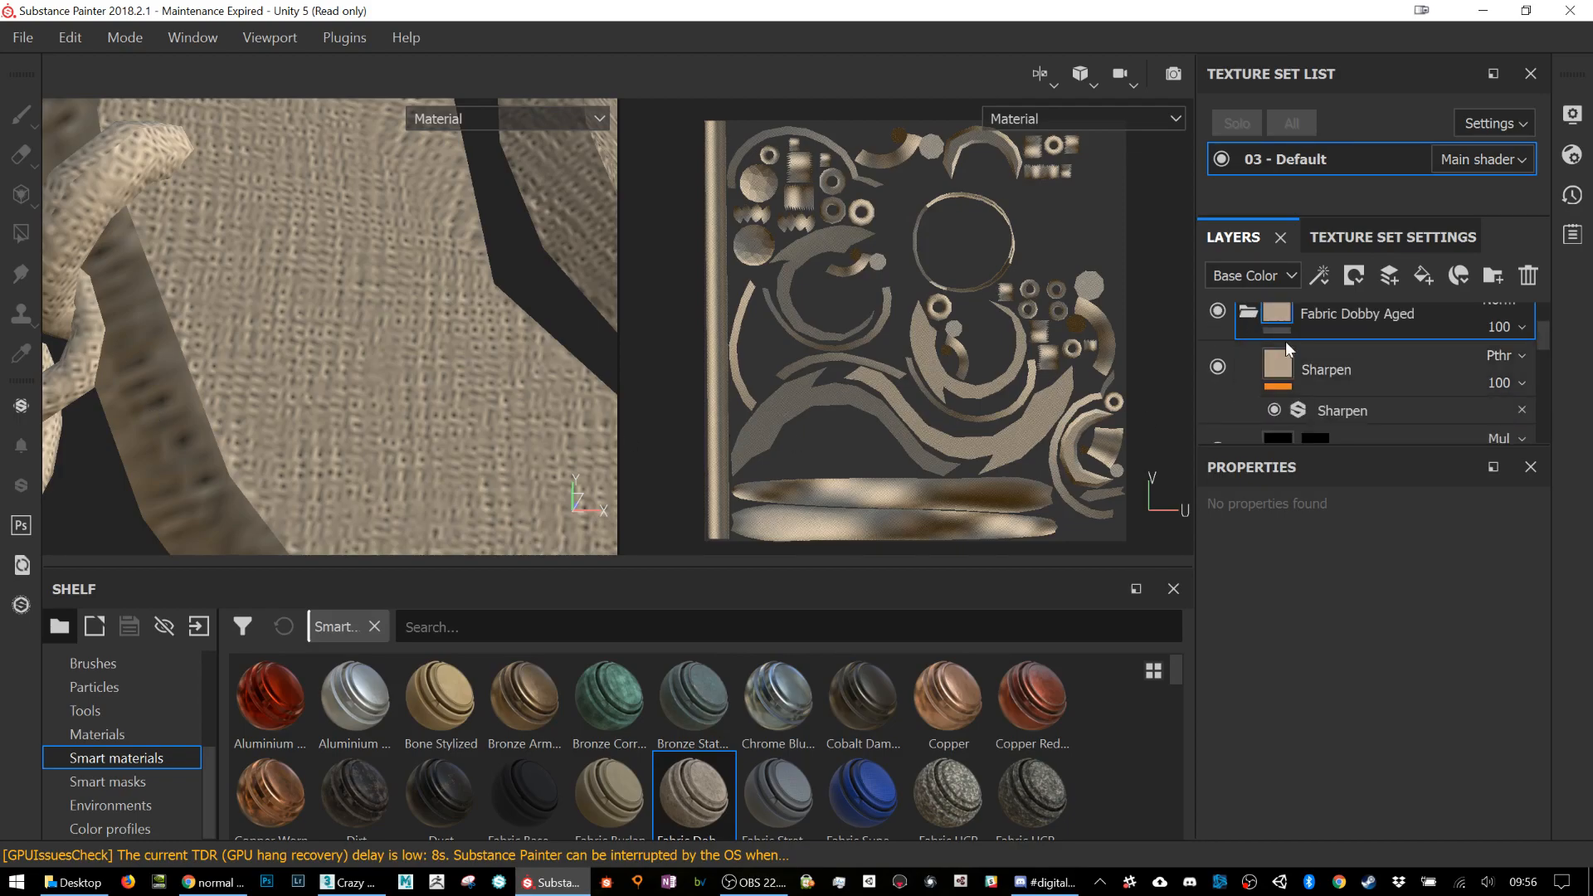
{"action": "left_click", "coordinate": [1324, 373]}
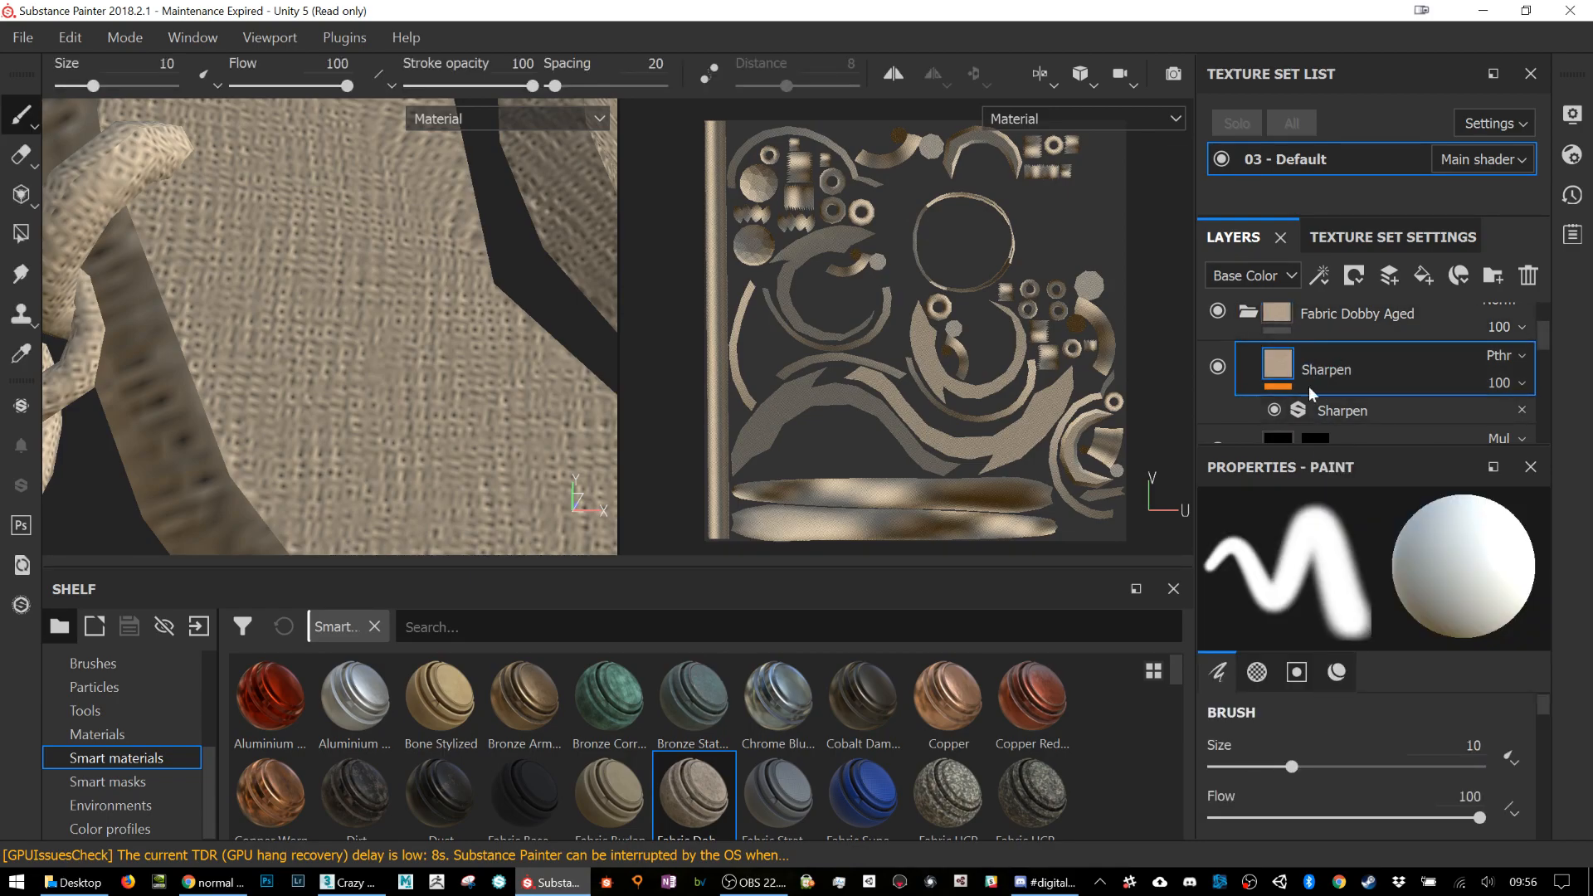
{"action": "left_click", "coordinate": [1319, 415]}
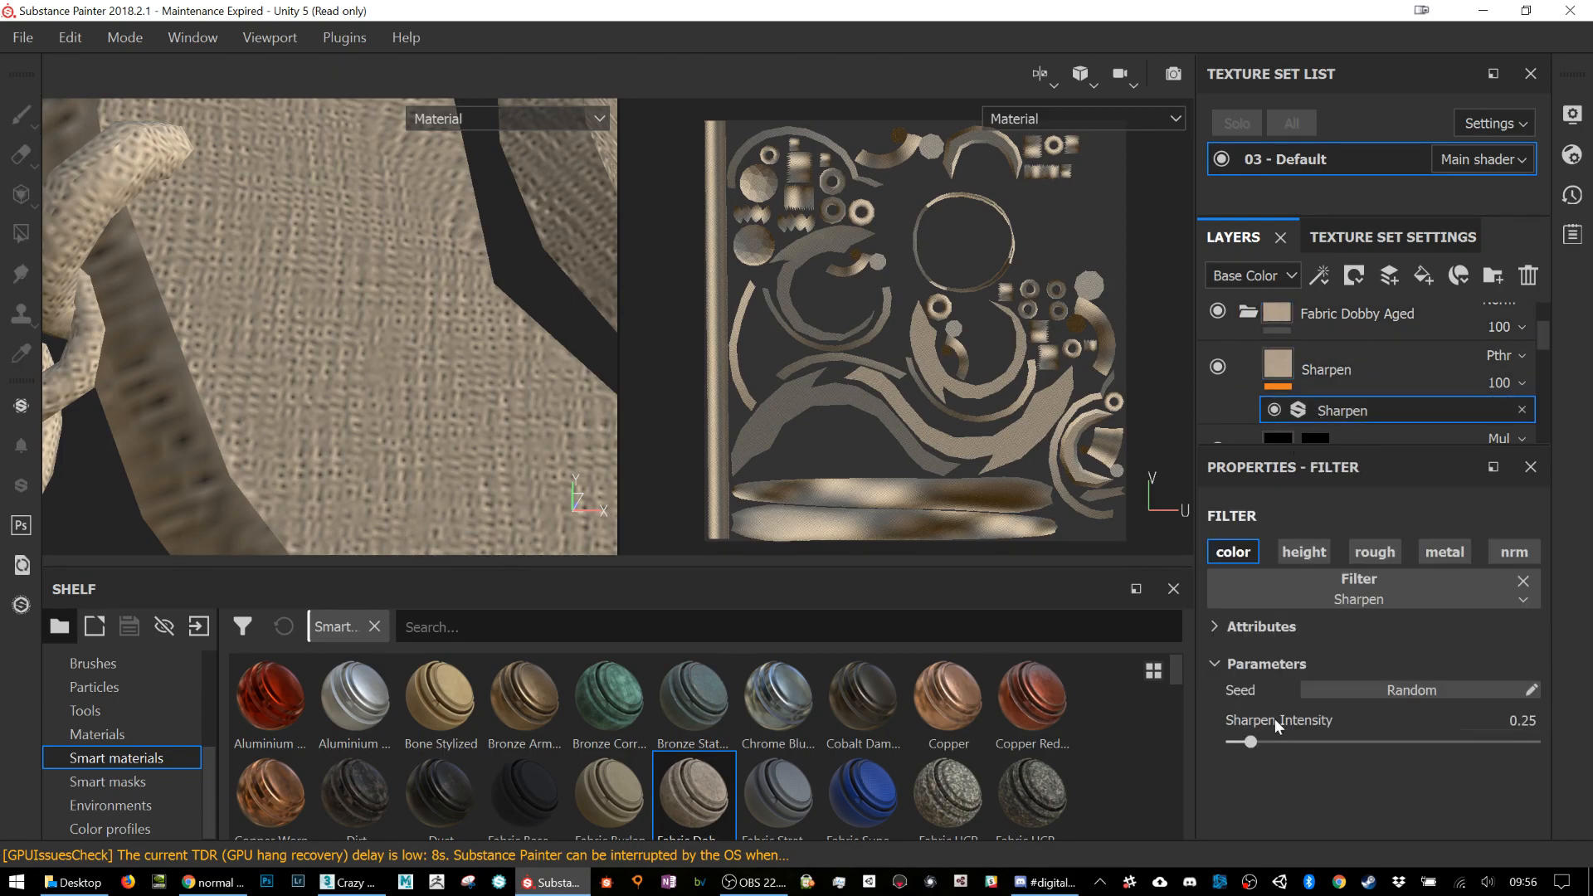
{"action": "mouse_move", "coordinate": [1249, 741]}
{"action": "left_mouse_down"}
{"action": "mouse_move", "coordinate": [1452, 730]}
{"action": "mouse_move", "coordinate": [1197, 709]}
{"action": "mouse_move", "coordinate": [1393, 725]}
{"action": "mouse_move", "coordinate": [1272, 722]}
{"action": "left_mouse_up"}
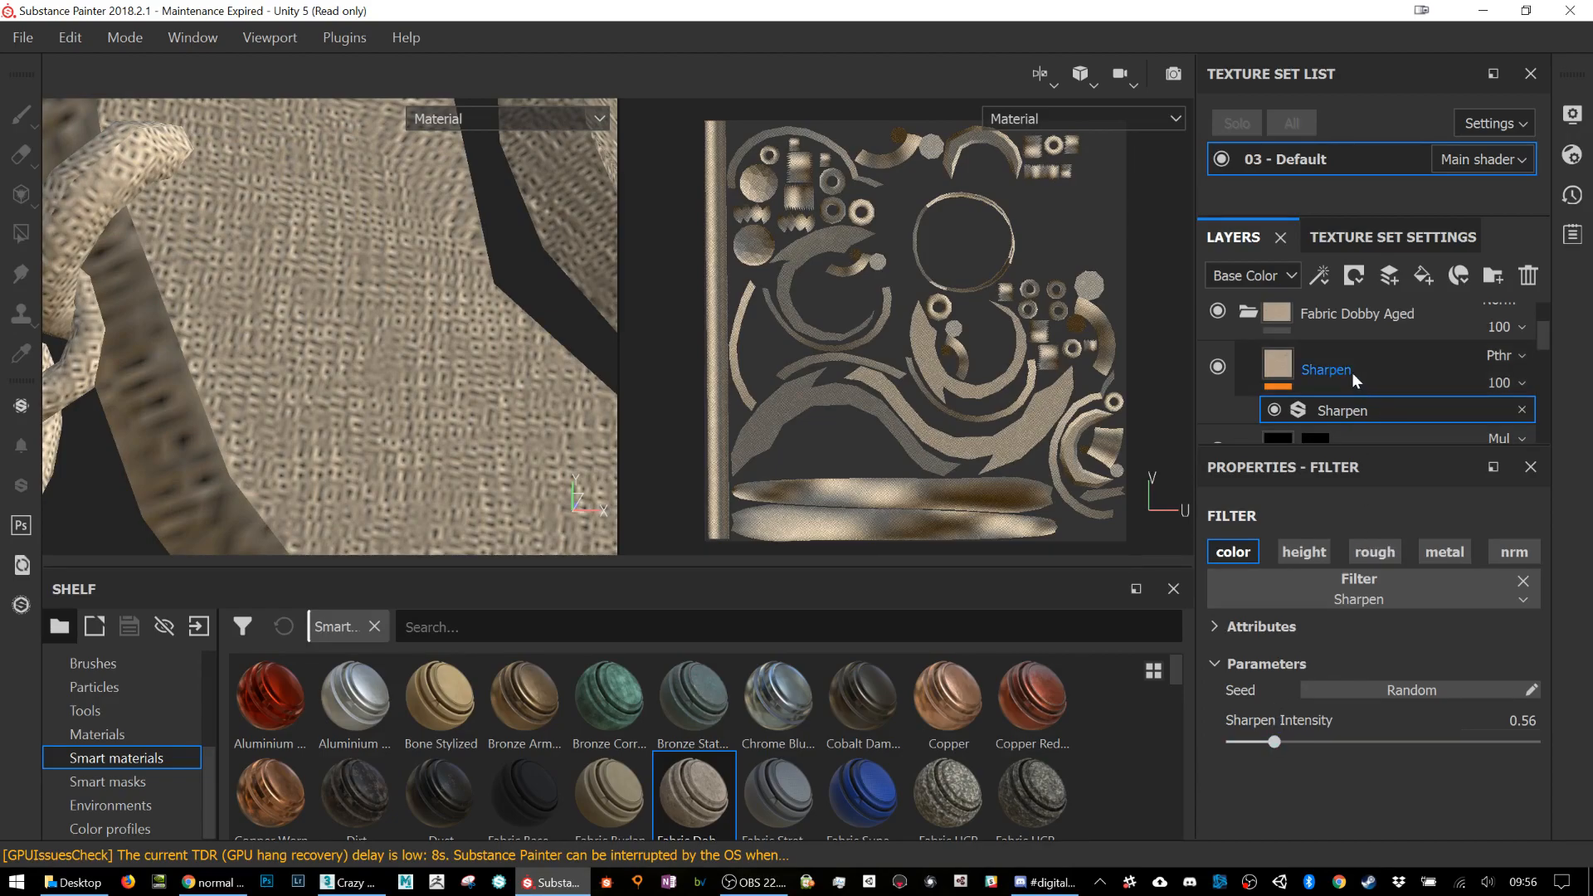
Step: Delete the Fabric Dobby Aged smart material folder and check the staff's remaining brass finish
{"action": "left_click", "coordinate": [1297, 325]}
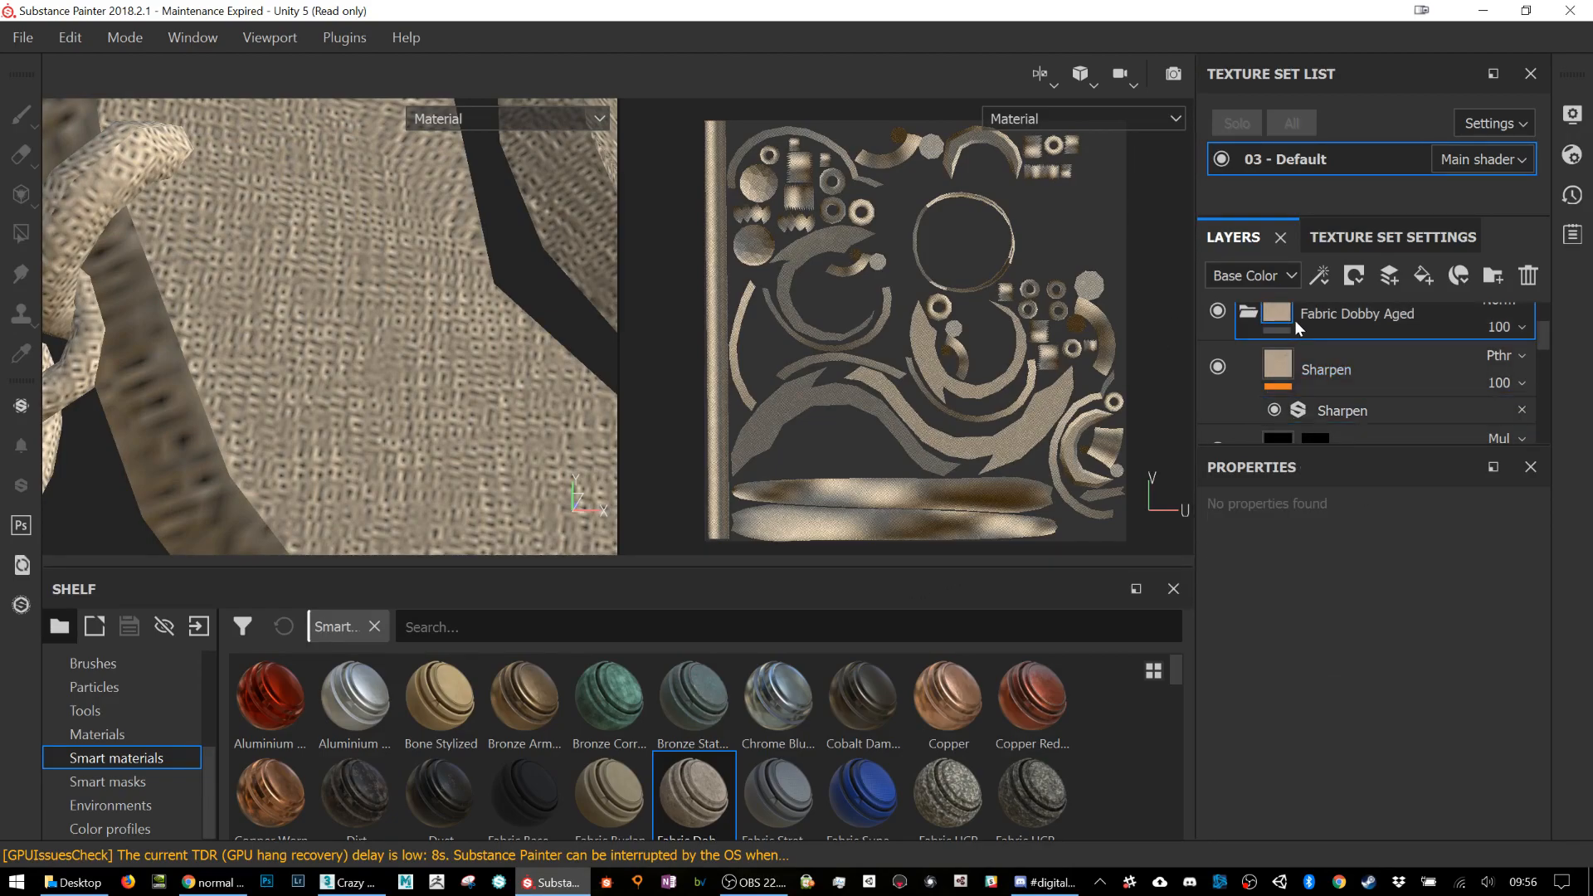
{"action": "left_click", "coordinate": [1538, 278]}
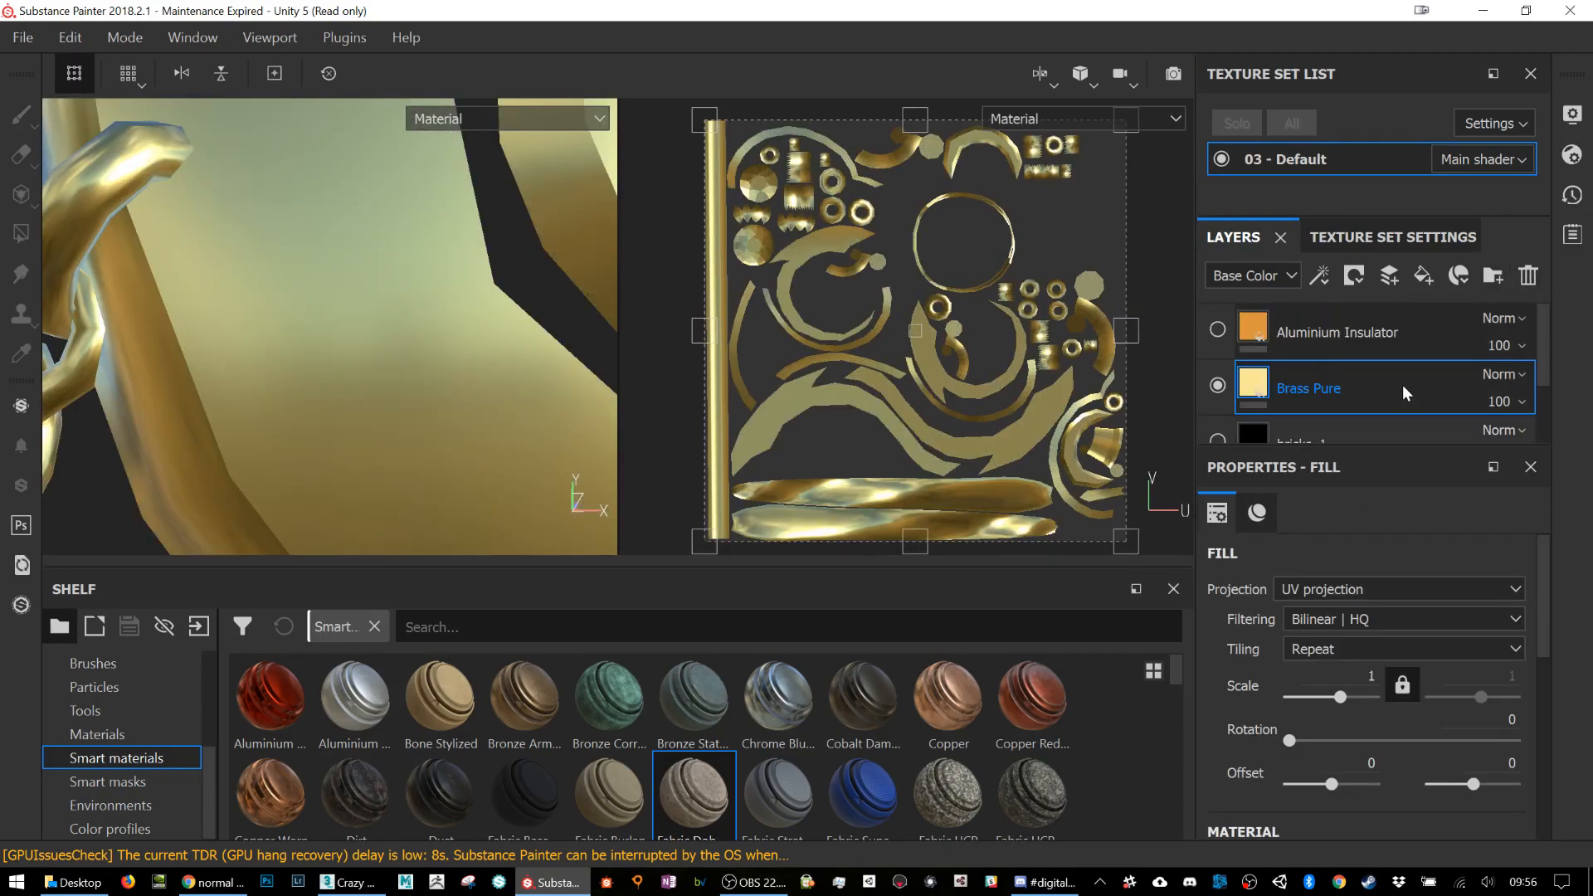
{"action": "scroll", "coordinate": [410, 306], "scroll_direction": "down", "scroll_amount": 8}
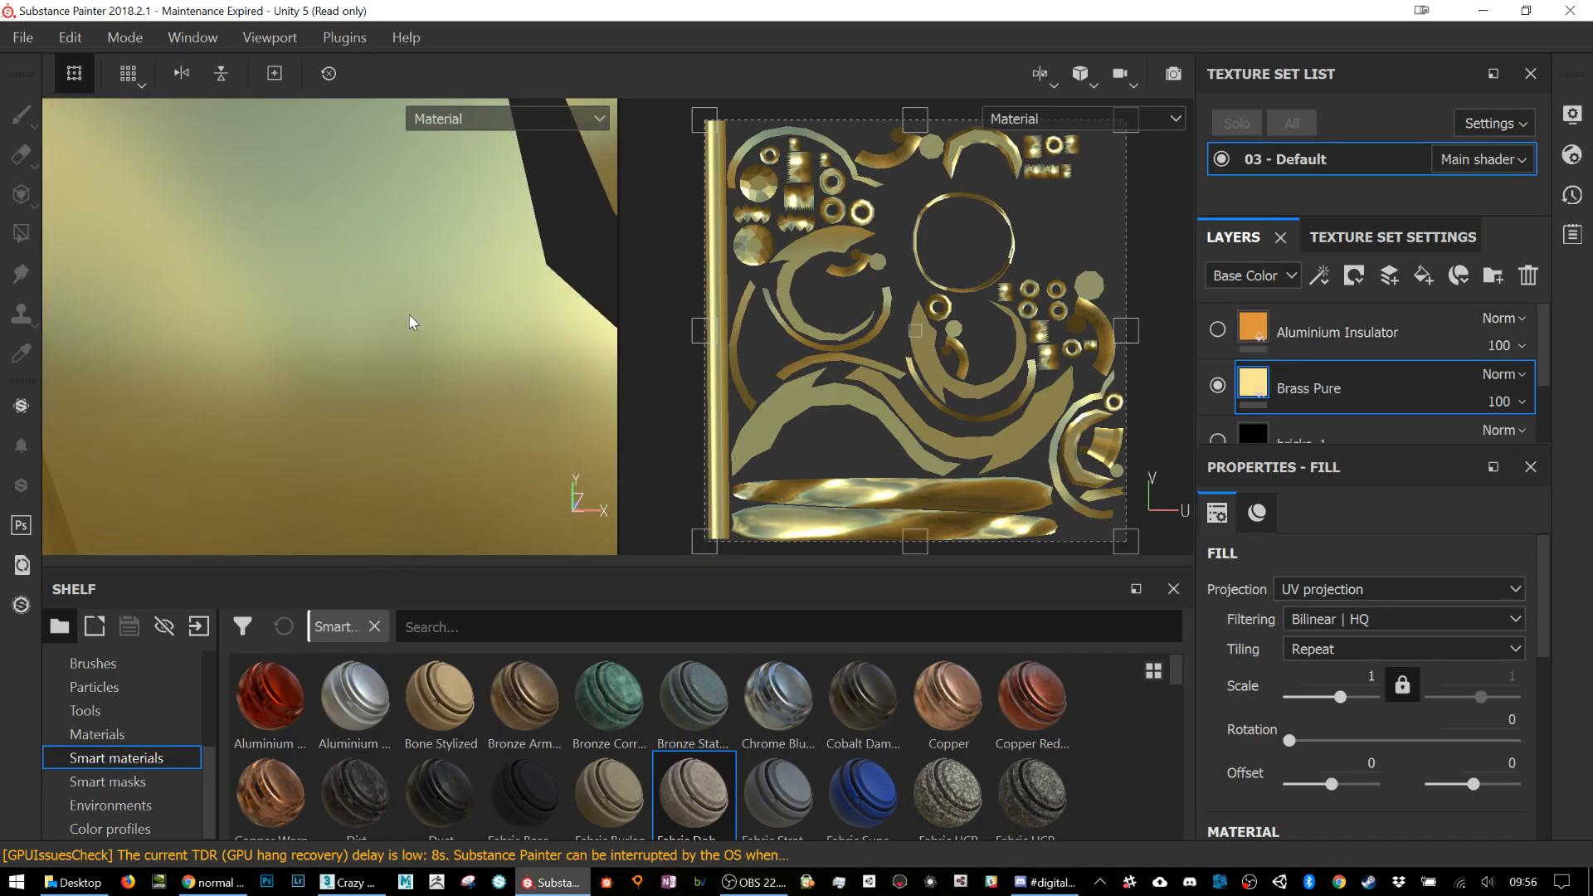
{"action": "scroll", "coordinate": [410, 278], "scroll_direction": "down", "scroll_amount": 5}
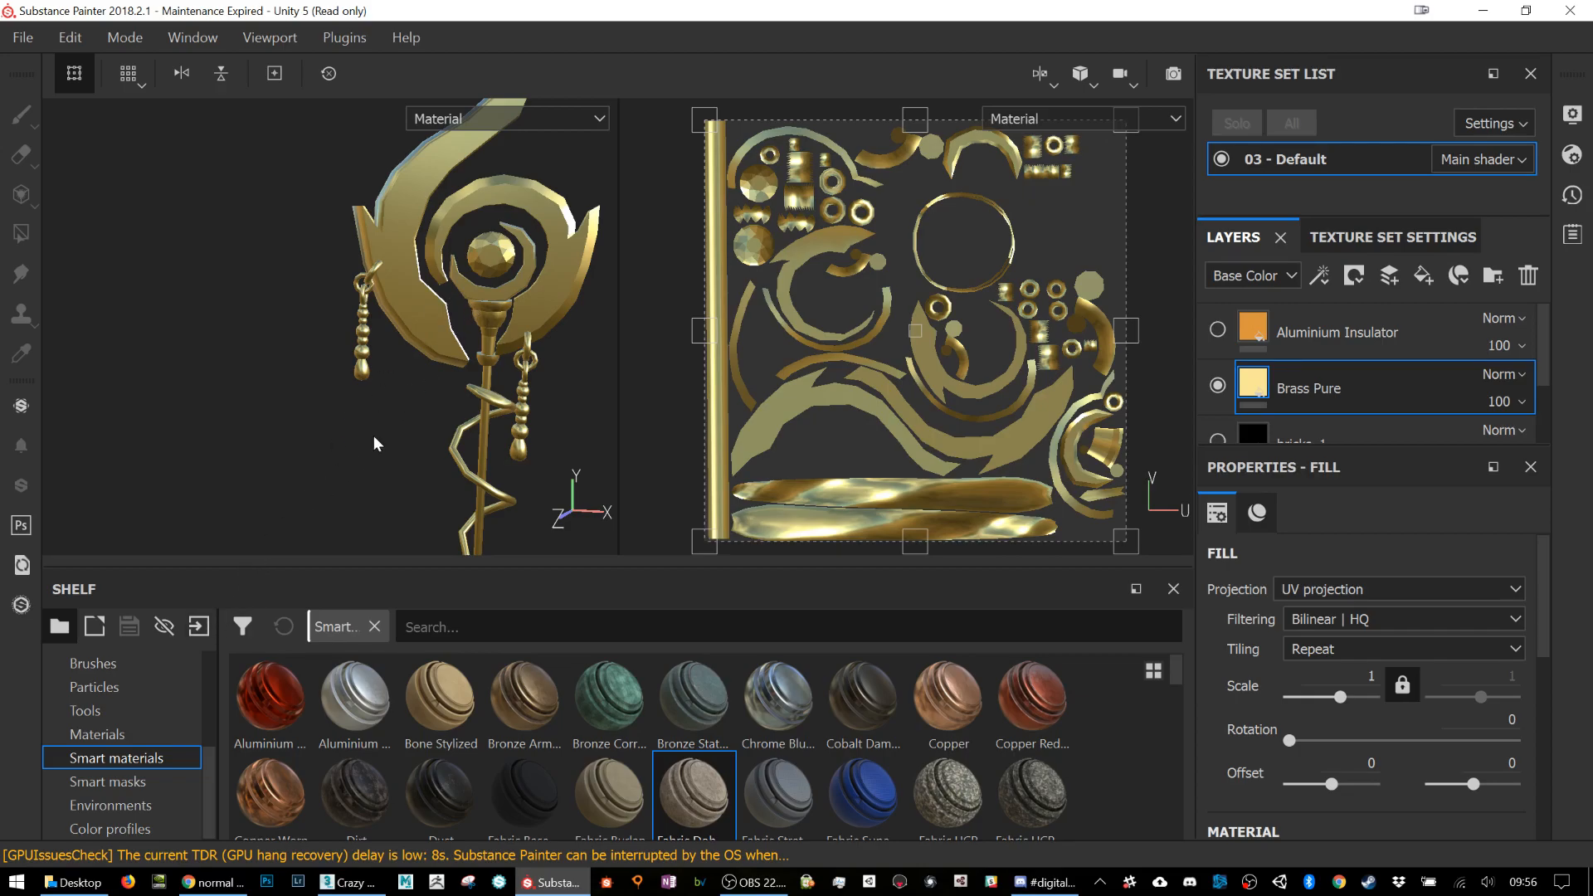
{"action": "middle_click_drag", "start_coordinate": [505, 230], "coordinate": [443, 294]}
{"action": "left_click_drag", "start_coordinate": [504, 380], "coordinate": [619, 382], "text": "alt"}
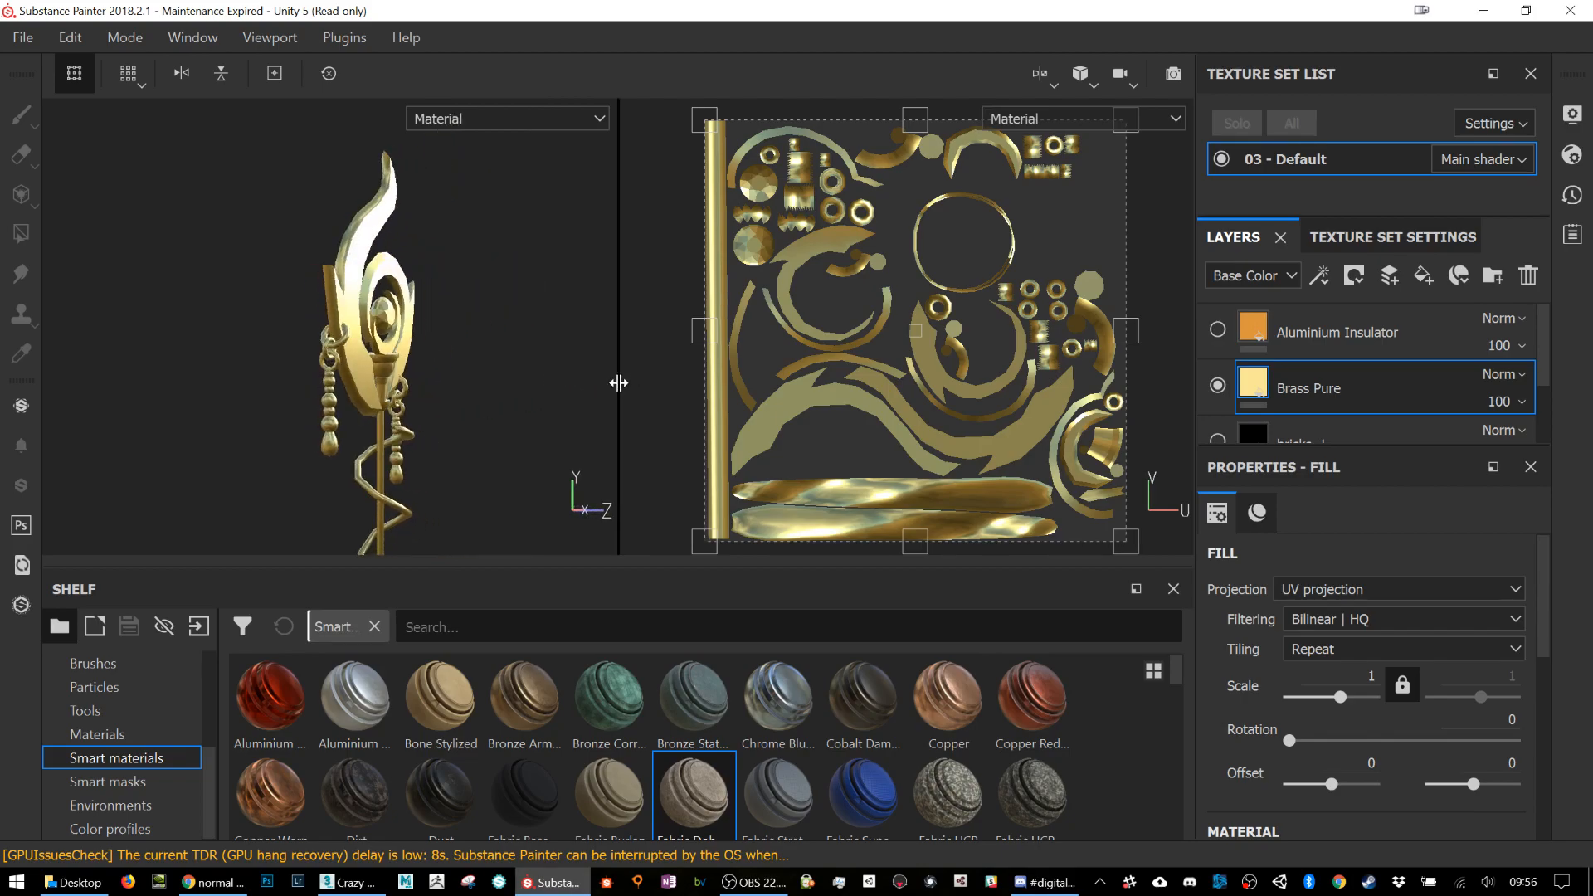
Step: Delete the Aluminium Insulator and bricks_1 layers and select the Brass Pure layer
{"action": "left_click", "coordinate": [1366, 336]}
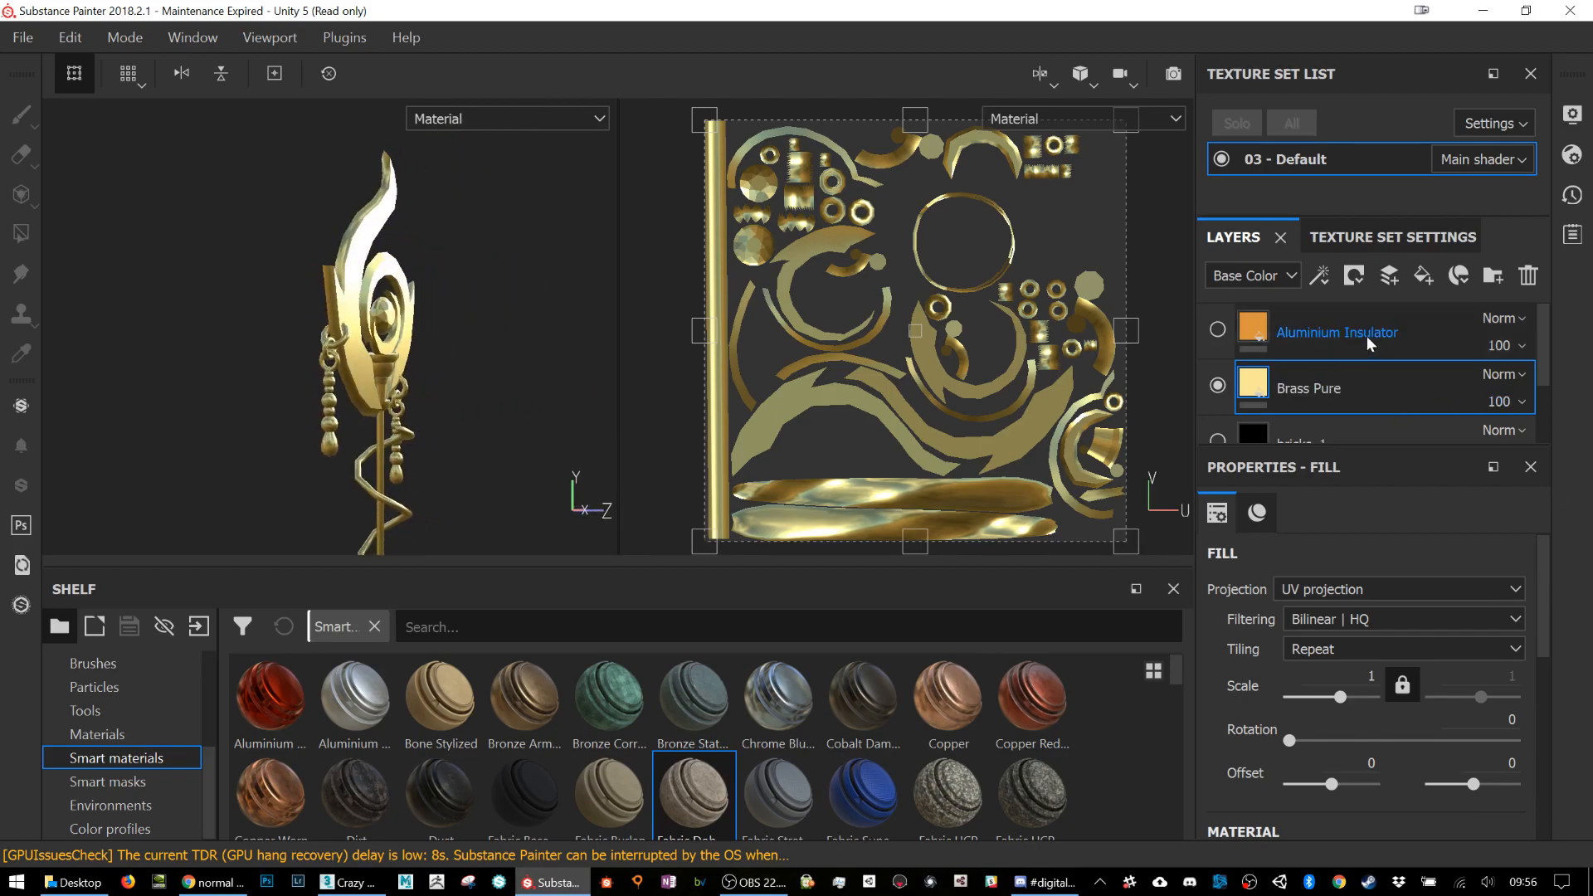
{"action": "left_click", "coordinate": [1343, 425], "text": "ctrl"}
{"action": "key", "text": "Delete"}
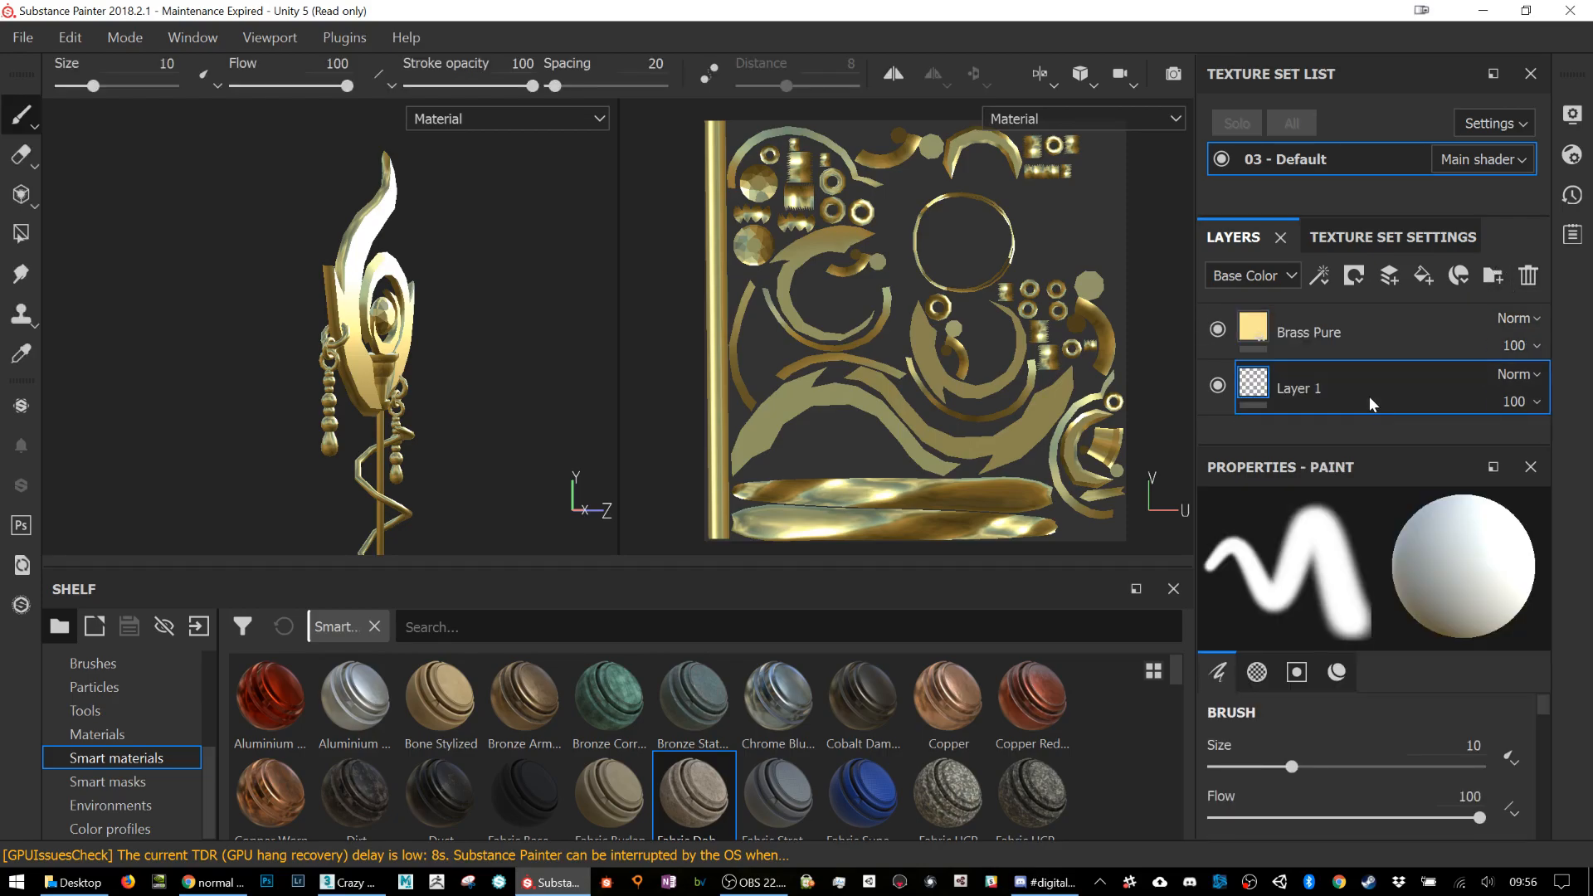
{"action": "left_click", "coordinate": [1344, 347]}
{"action": "left_click_drag", "start_coordinate": [431, 385], "coordinate": [262, 360], "text": "alt"}
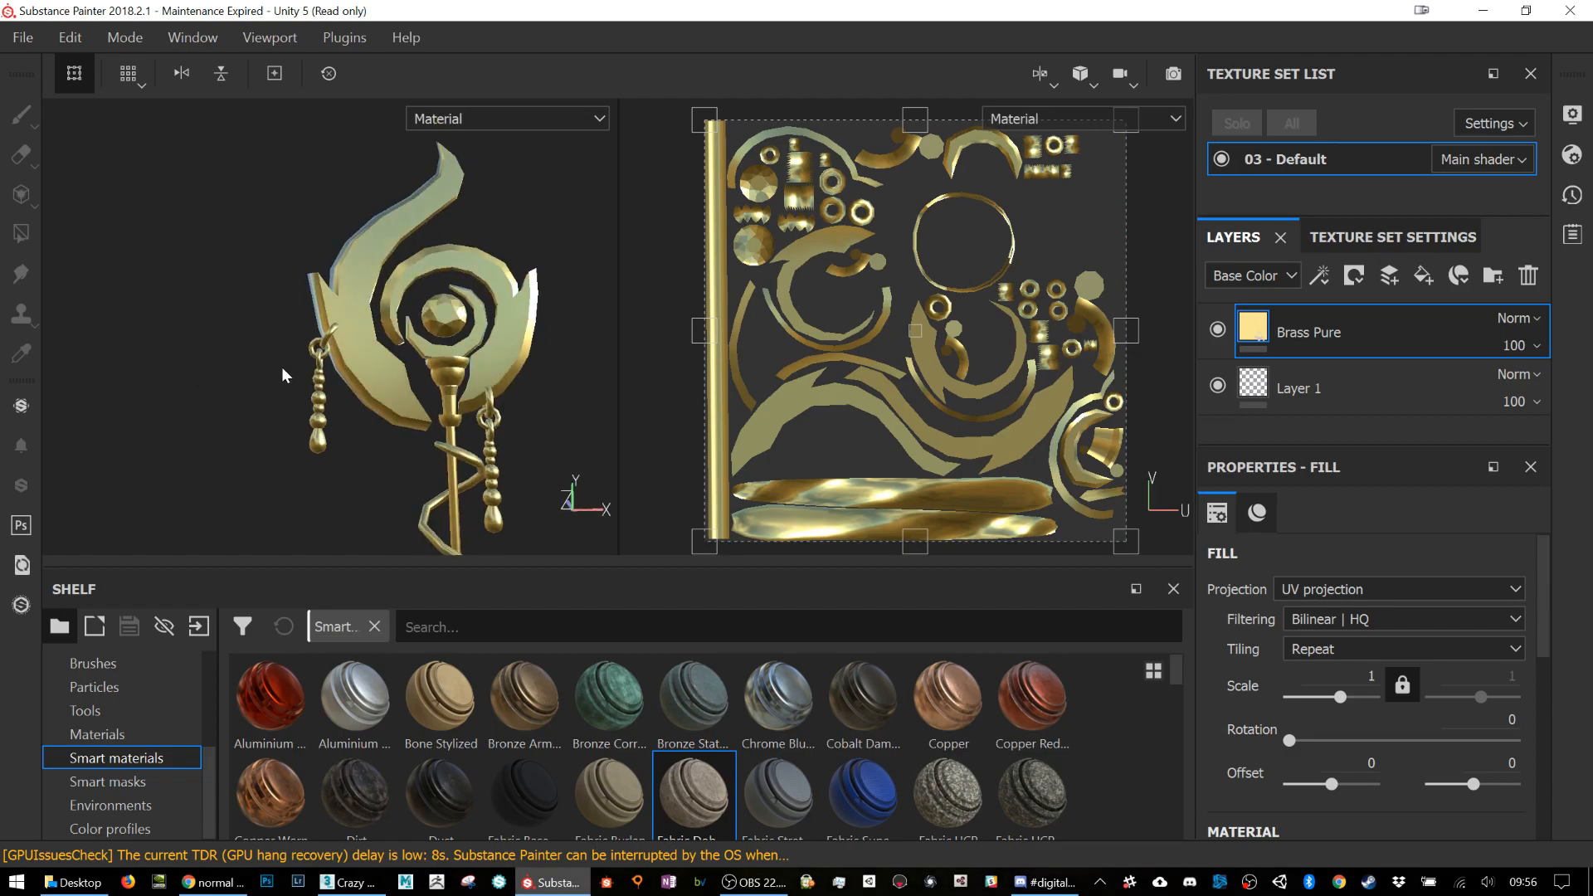
Step: Add the Glass Visor smart material as a folder above the Brass Pure layer
{"action": "scroll", "coordinate": [445, 336], "scroll_direction": "up", "scroll_amount": 5}
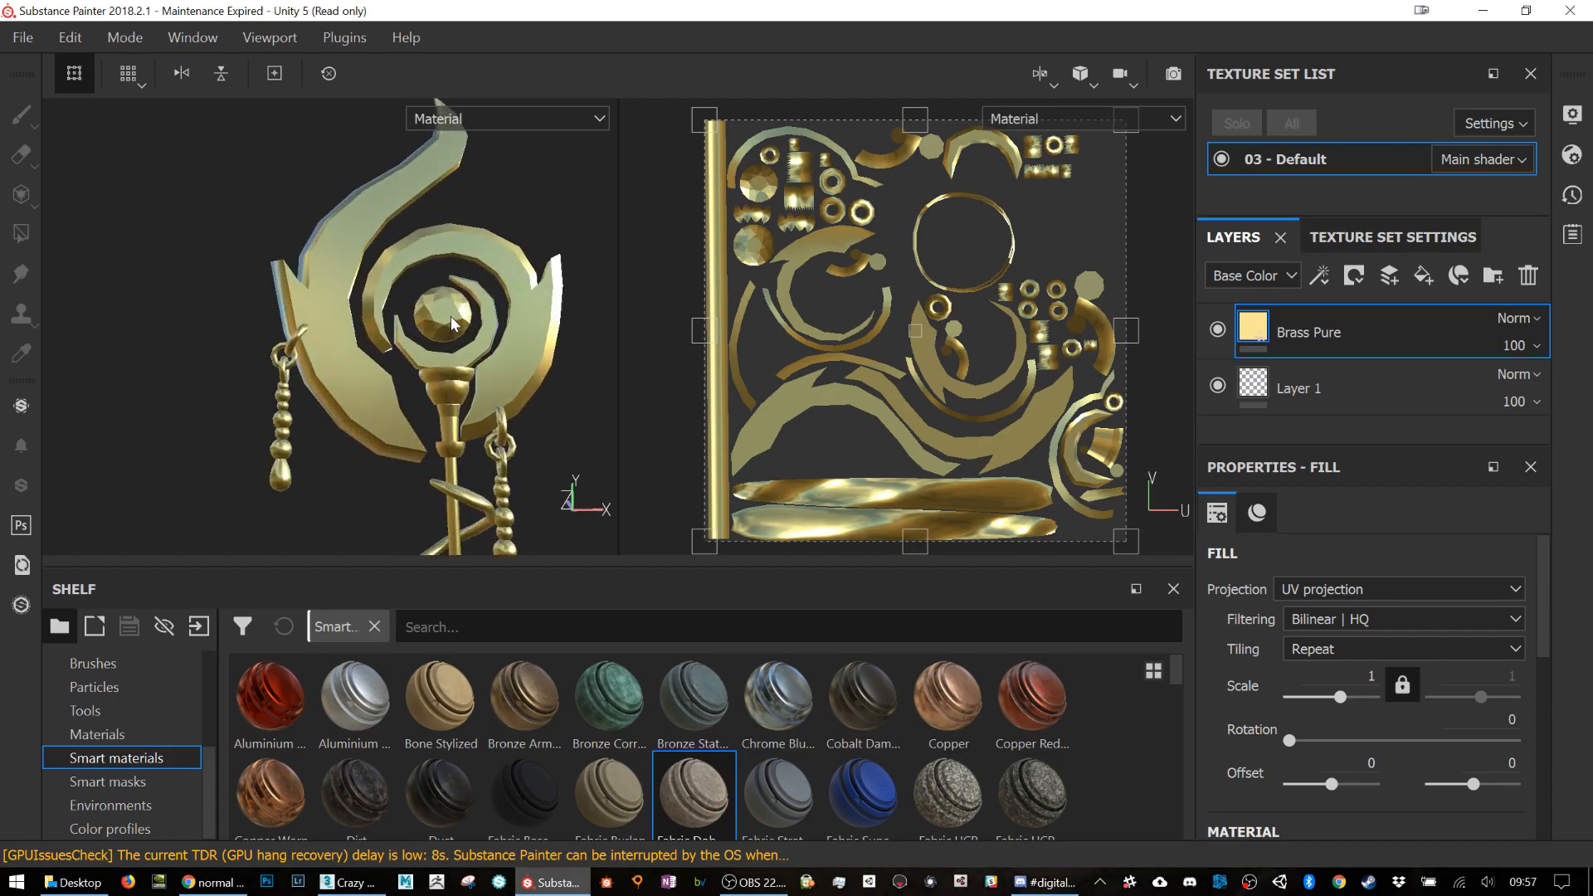
{"action": "scroll", "coordinate": [1050, 759], "scroll_direction": "down", "scroll_amount": 2}
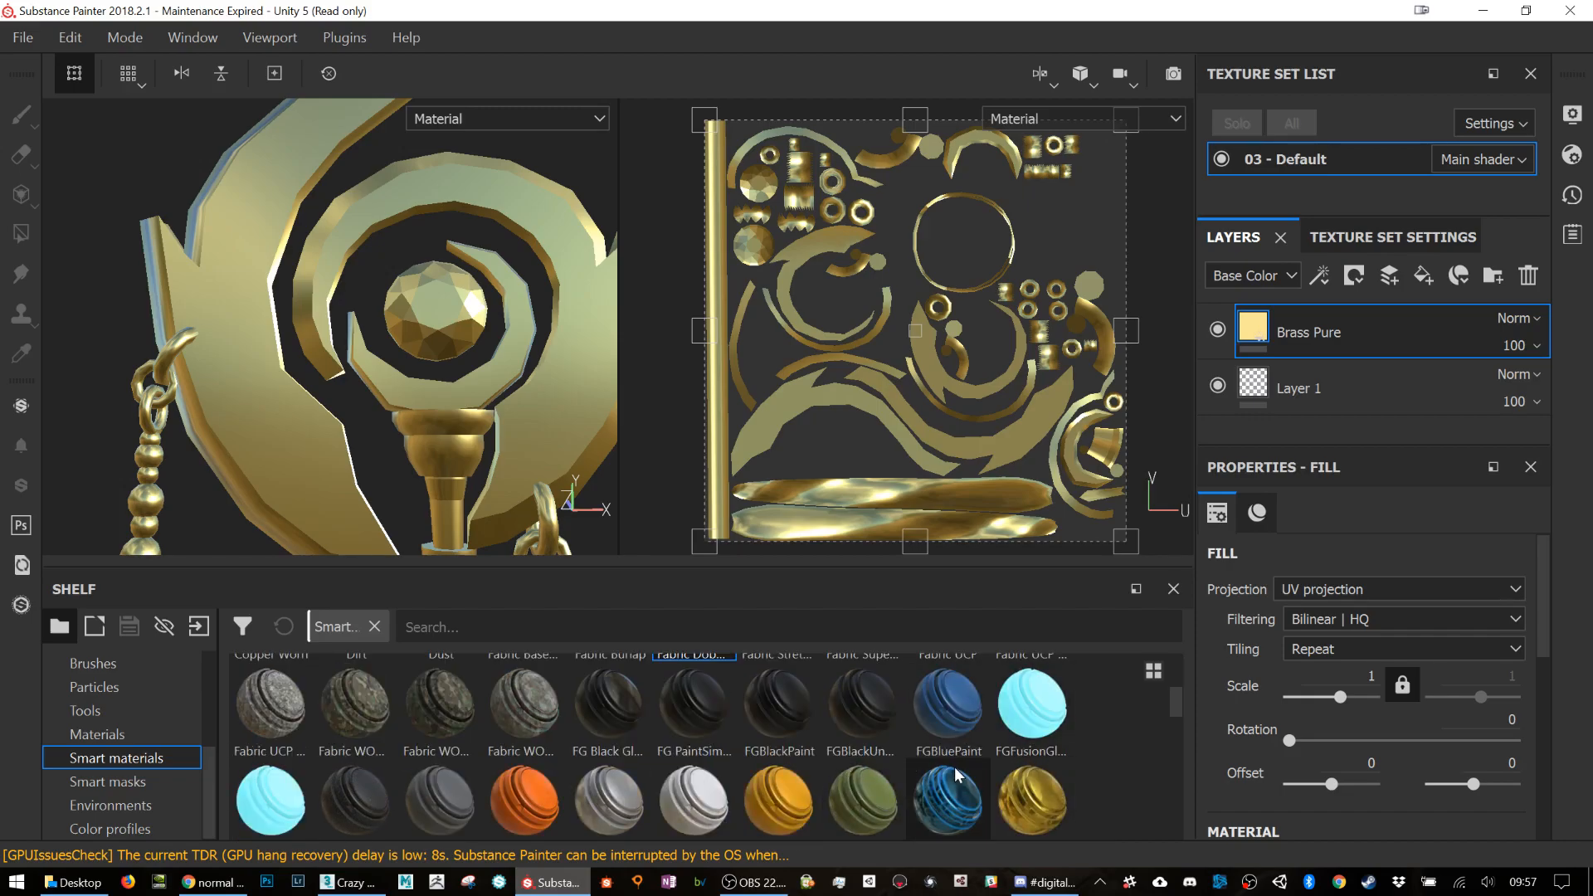
{"action": "scroll", "coordinate": [954, 767], "scroll_direction": "down", "scroll_amount": 5}
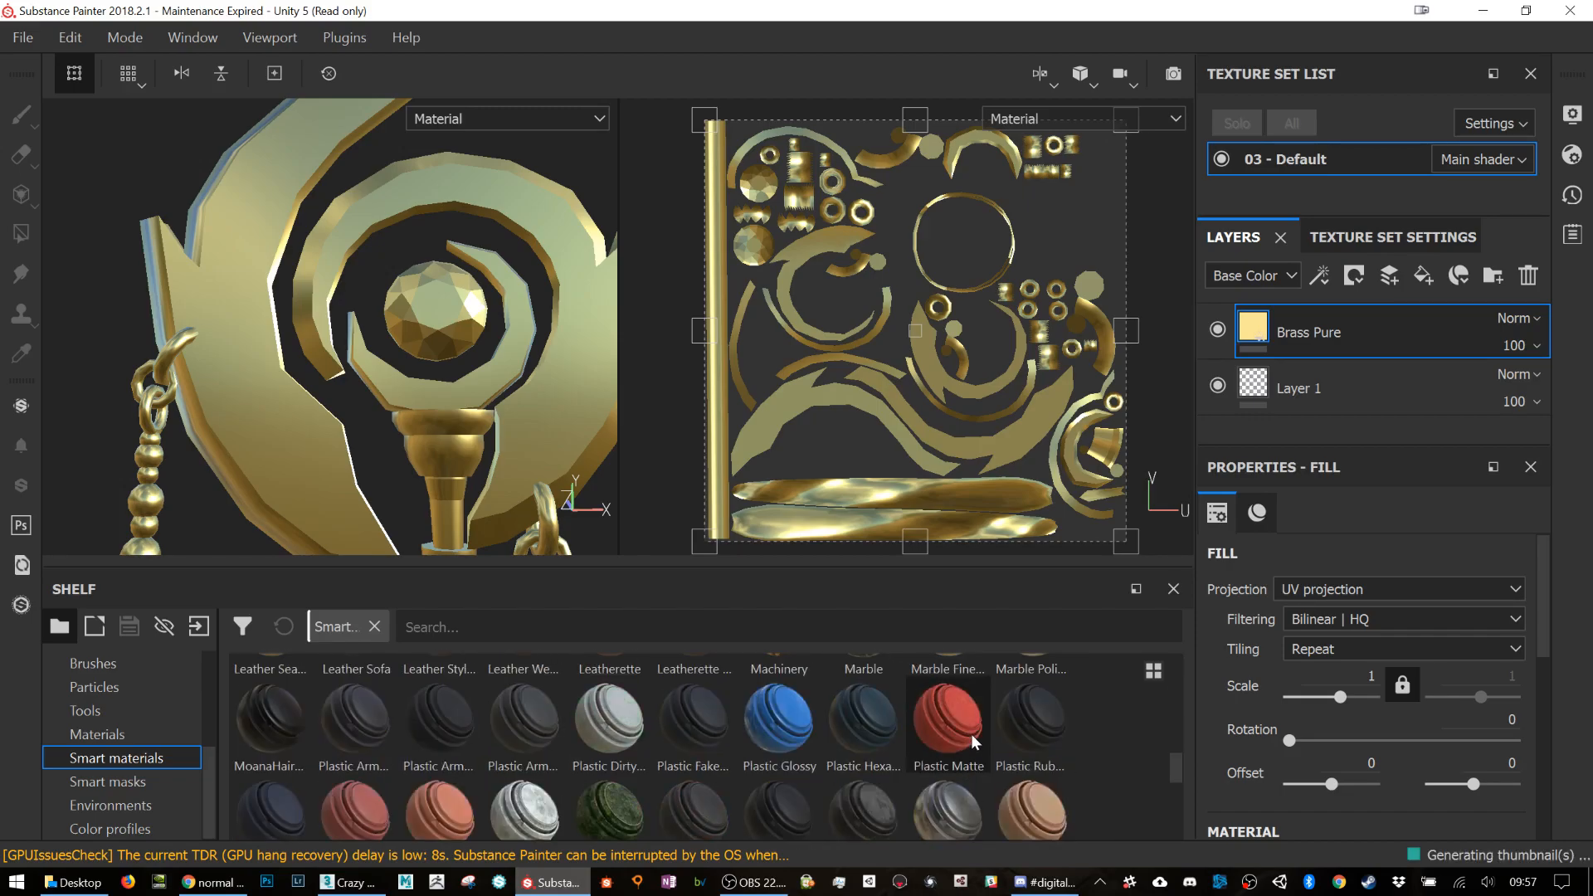
{"action": "scroll", "coordinate": [1018, 755], "scroll_direction": "down", "scroll_amount": 2}
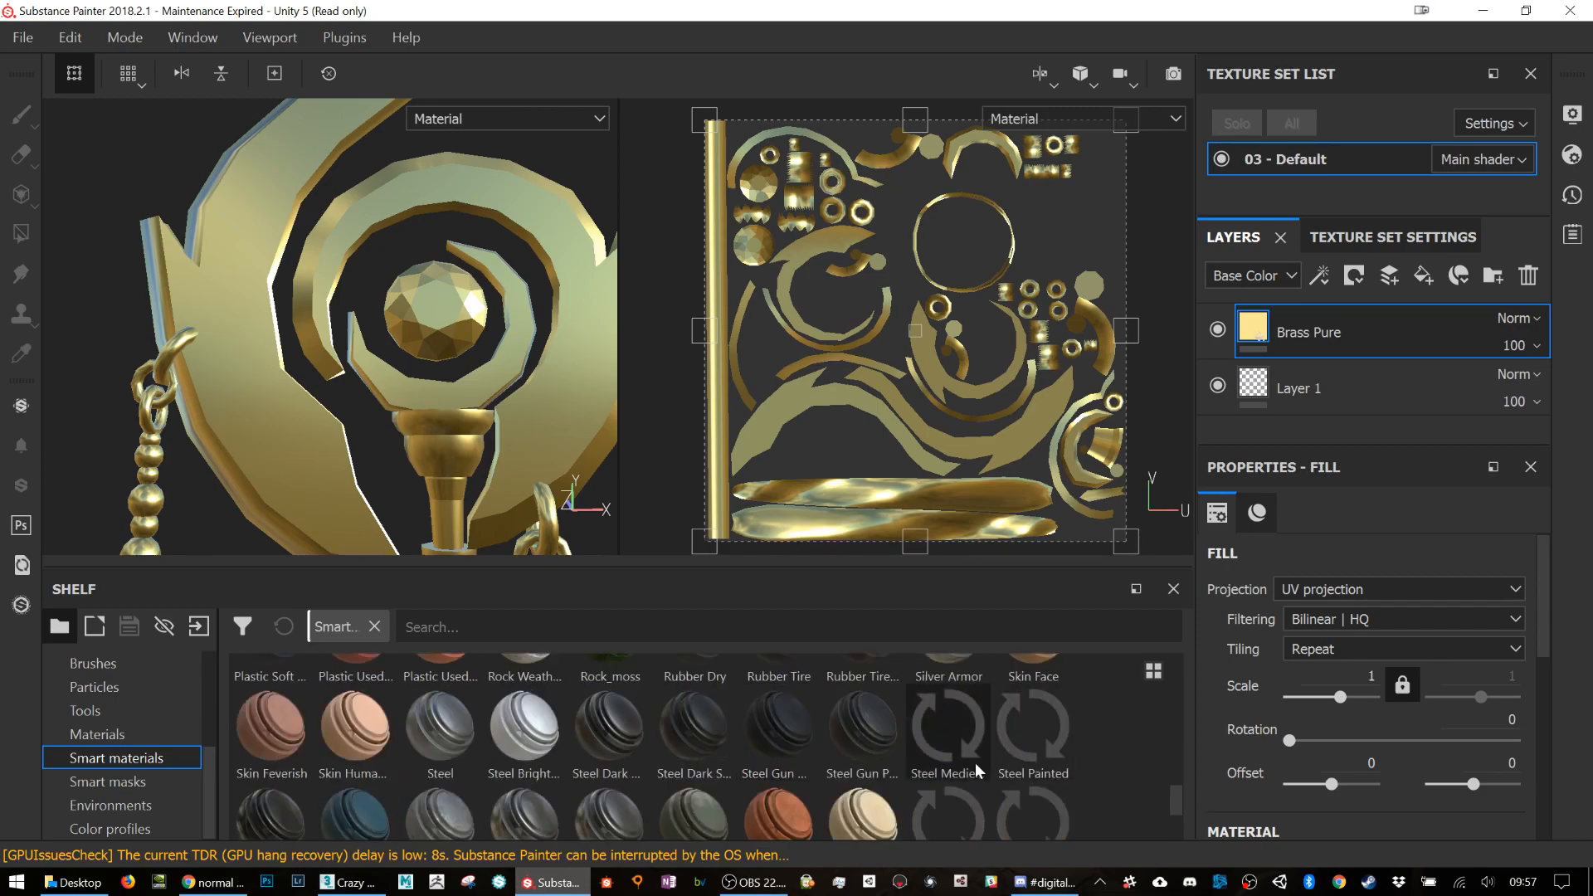
{"action": "scroll", "coordinate": [987, 767], "scroll_direction": "up", "scroll_amount": 2}
{"action": "scroll", "coordinate": [997, 770], "scroll_direction": "up", "scroll_amount": 4}
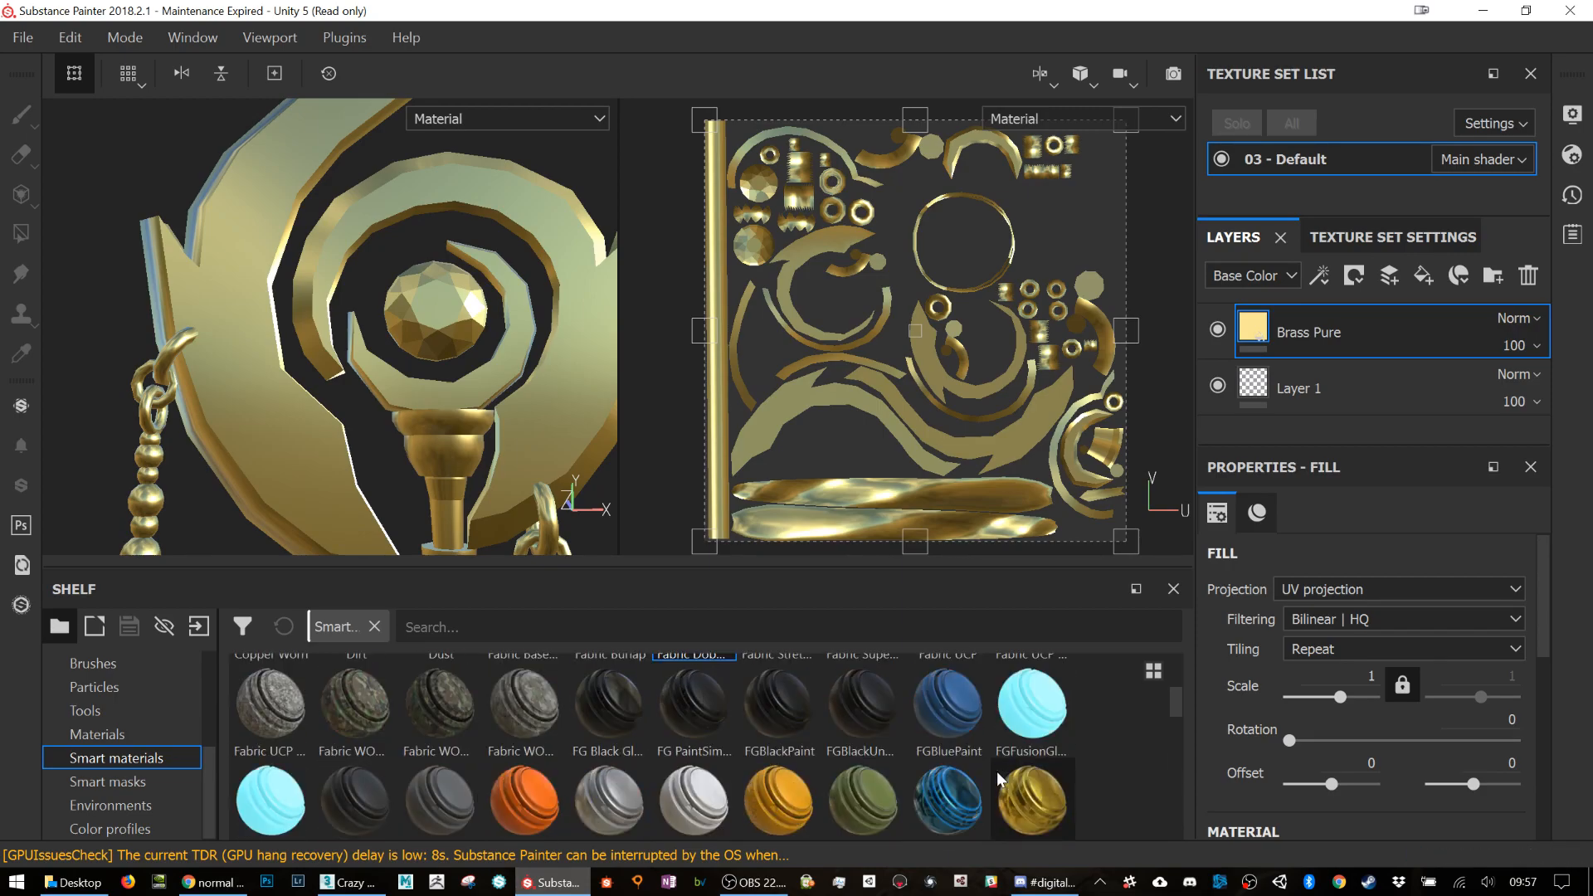
{"action": "left_click_drag", "start_coordinate": [929, 786], "coordinate": [1257, 316]}
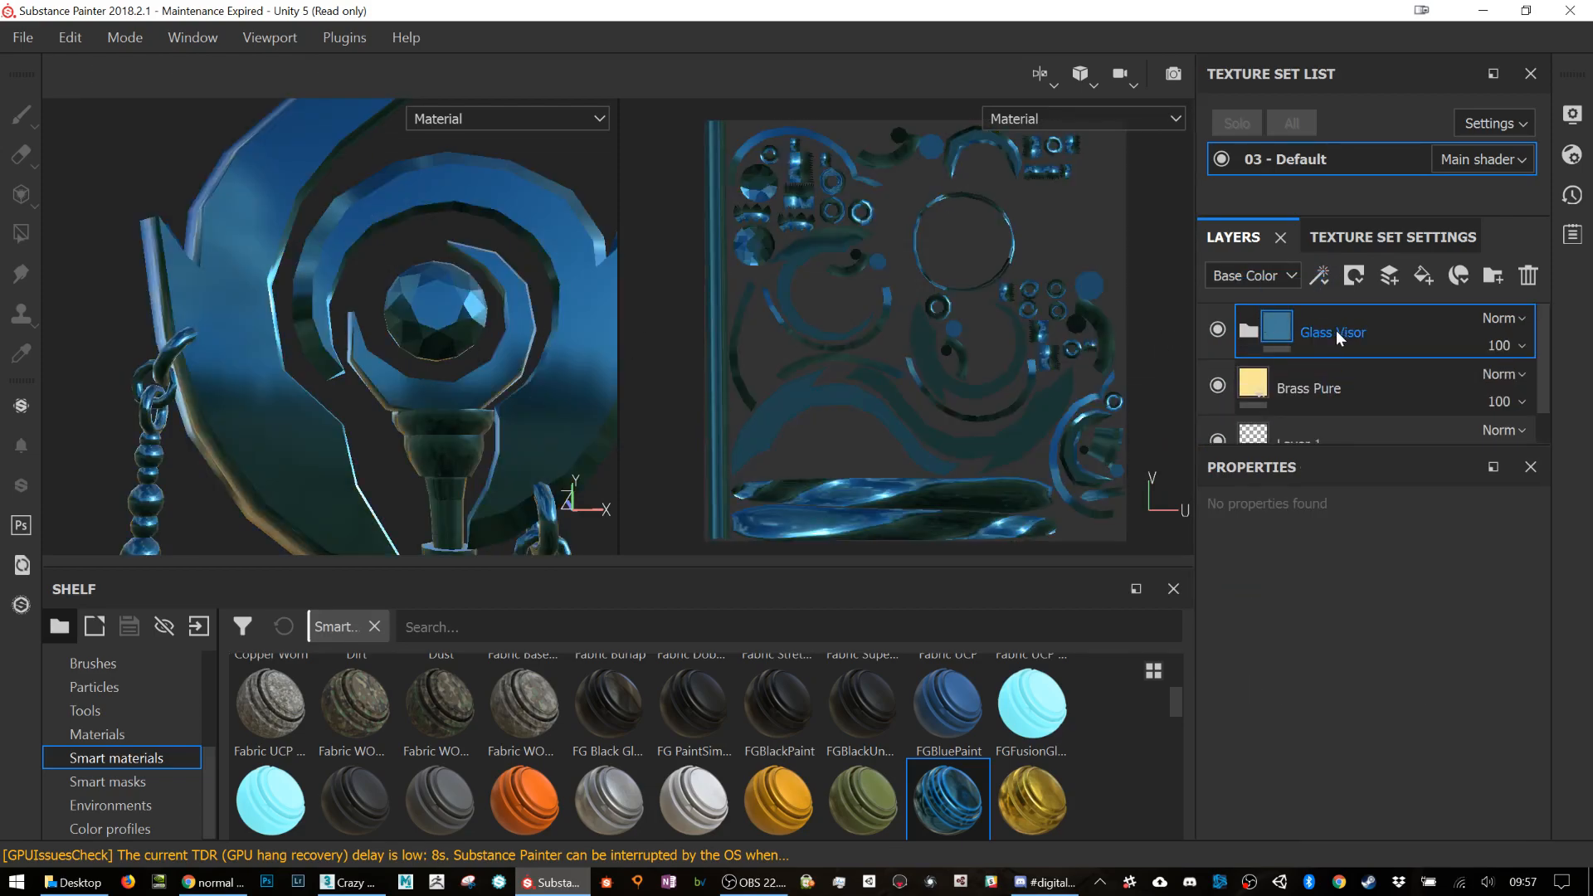
Step: Compare the staff with Glass Visor hidden and shown, and add a black mask to the Glass Visor folder
{"action": "left_click", "coordinate": [1218, 331]}
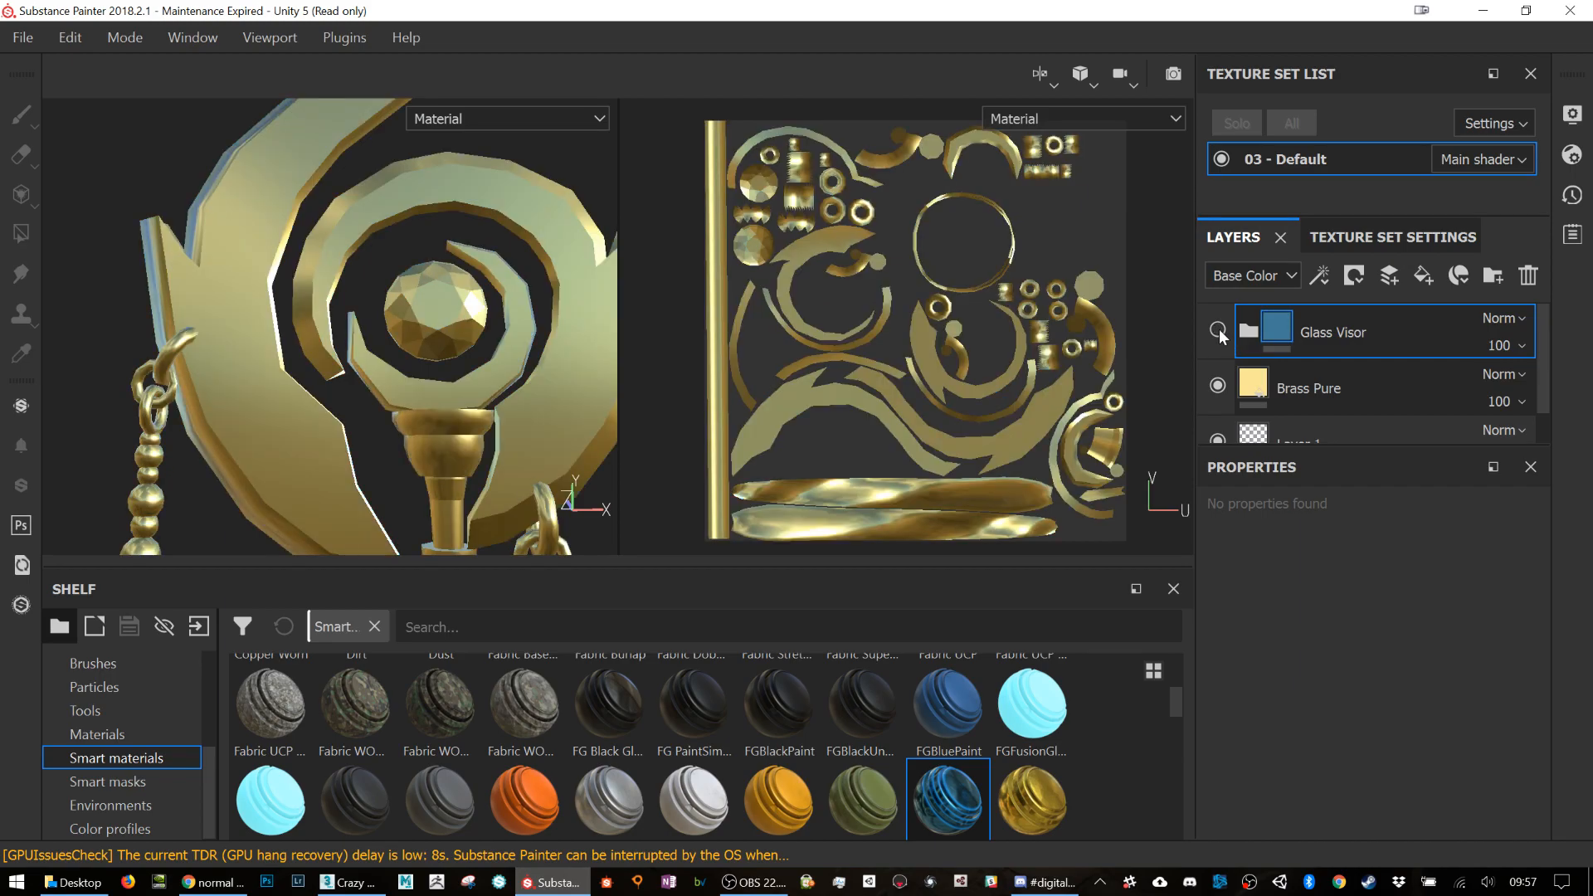
{"action": "left_click", "coordinate": [1218, 331]}
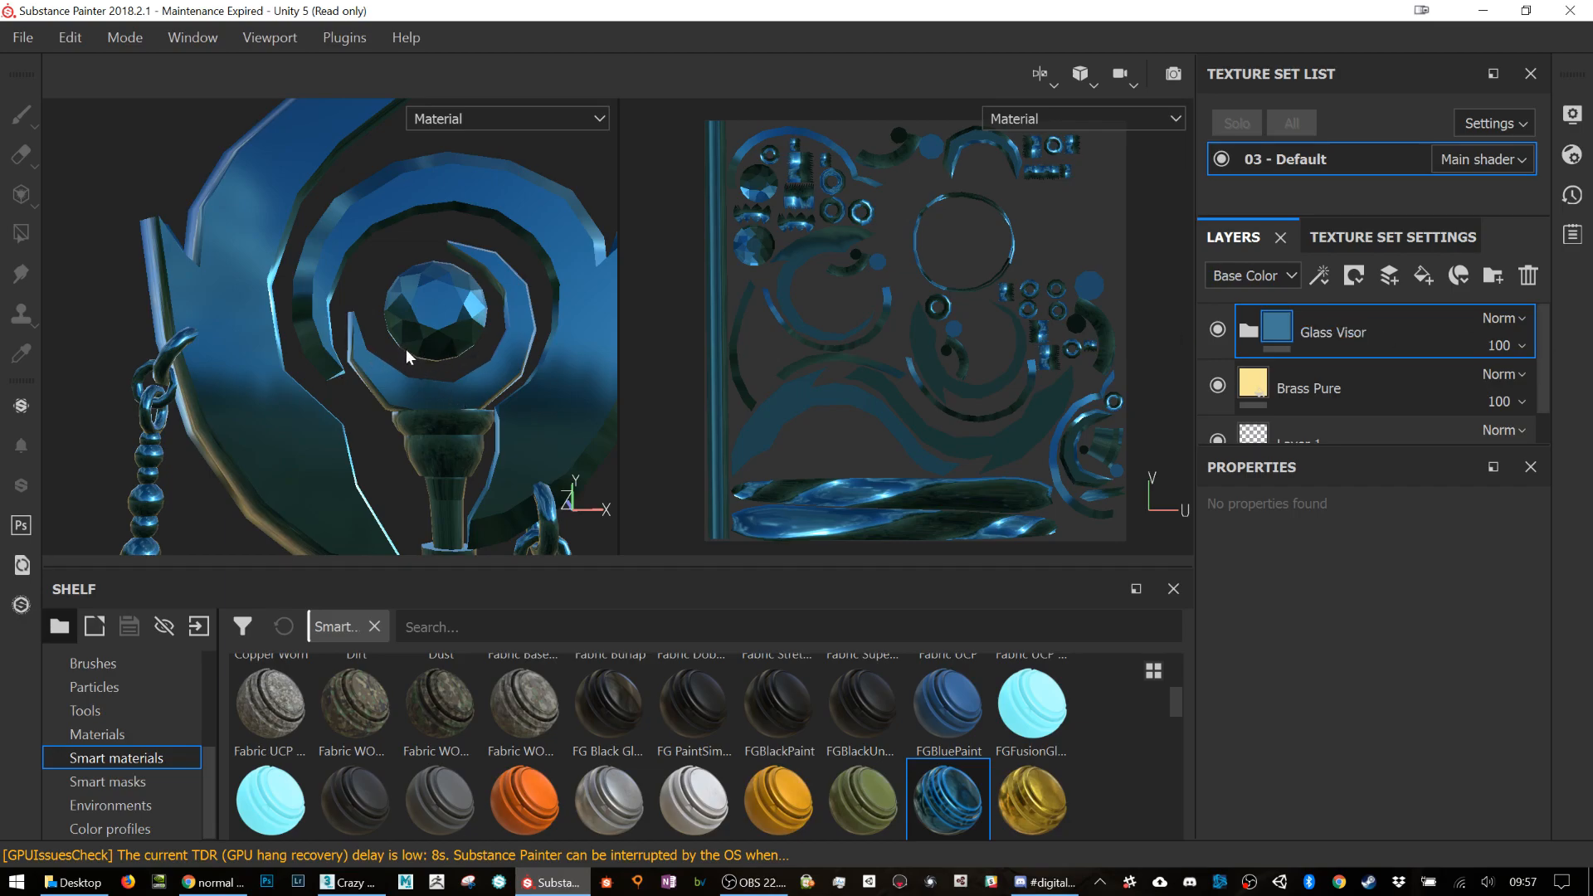
{"action": "left_click_drag", "start_coordinate": [251, 489], "coordinate": [115, 448], "text": "alt"}
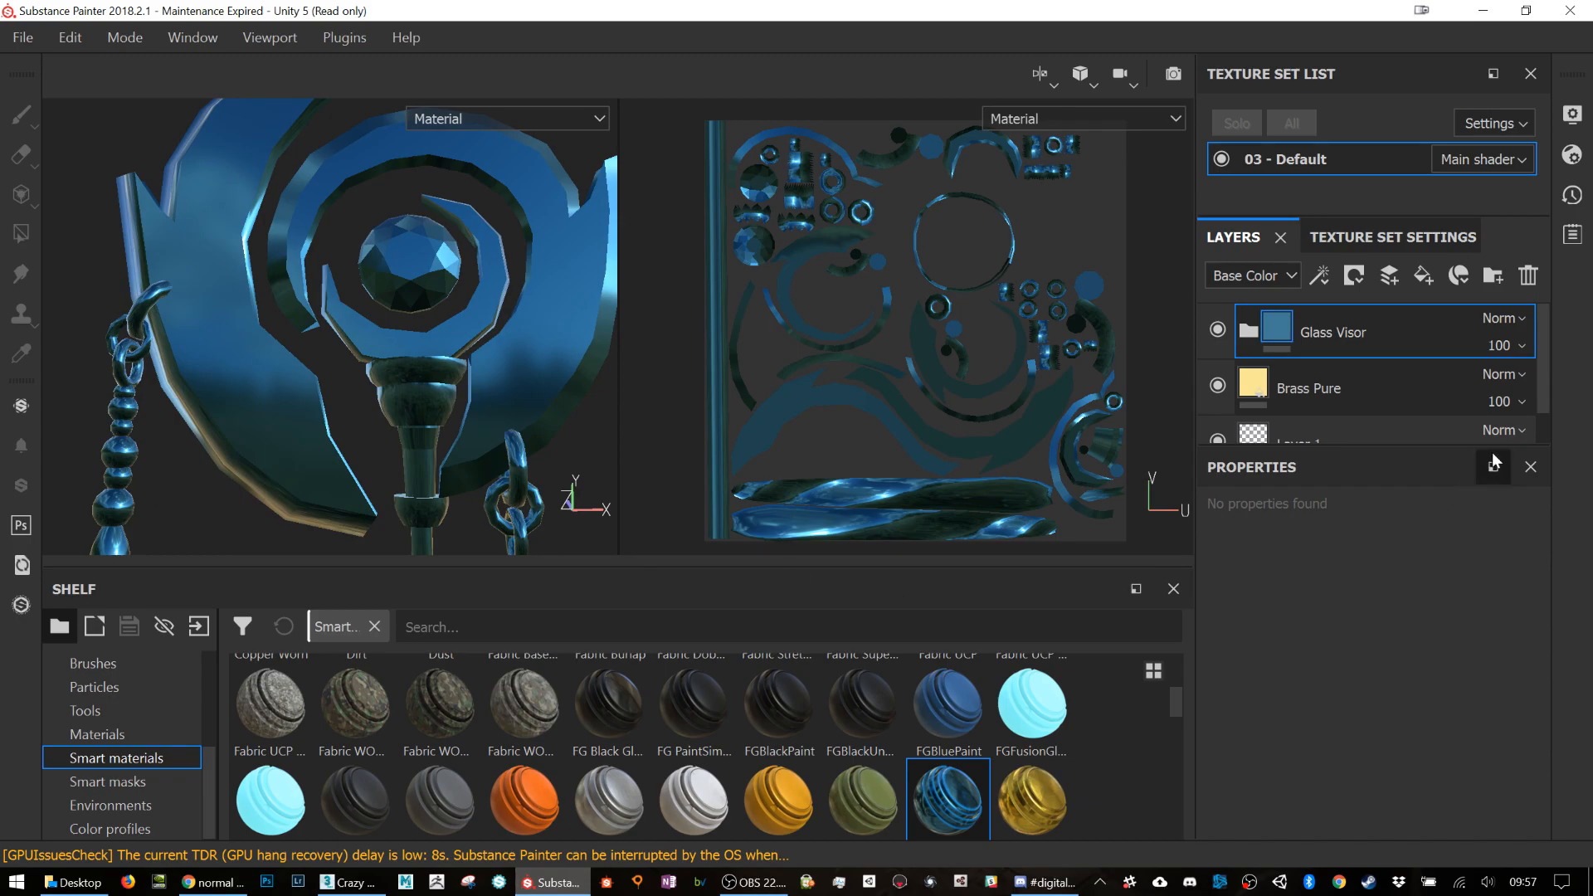
{"action": "right_click", "coordinate": [1275, 335]}
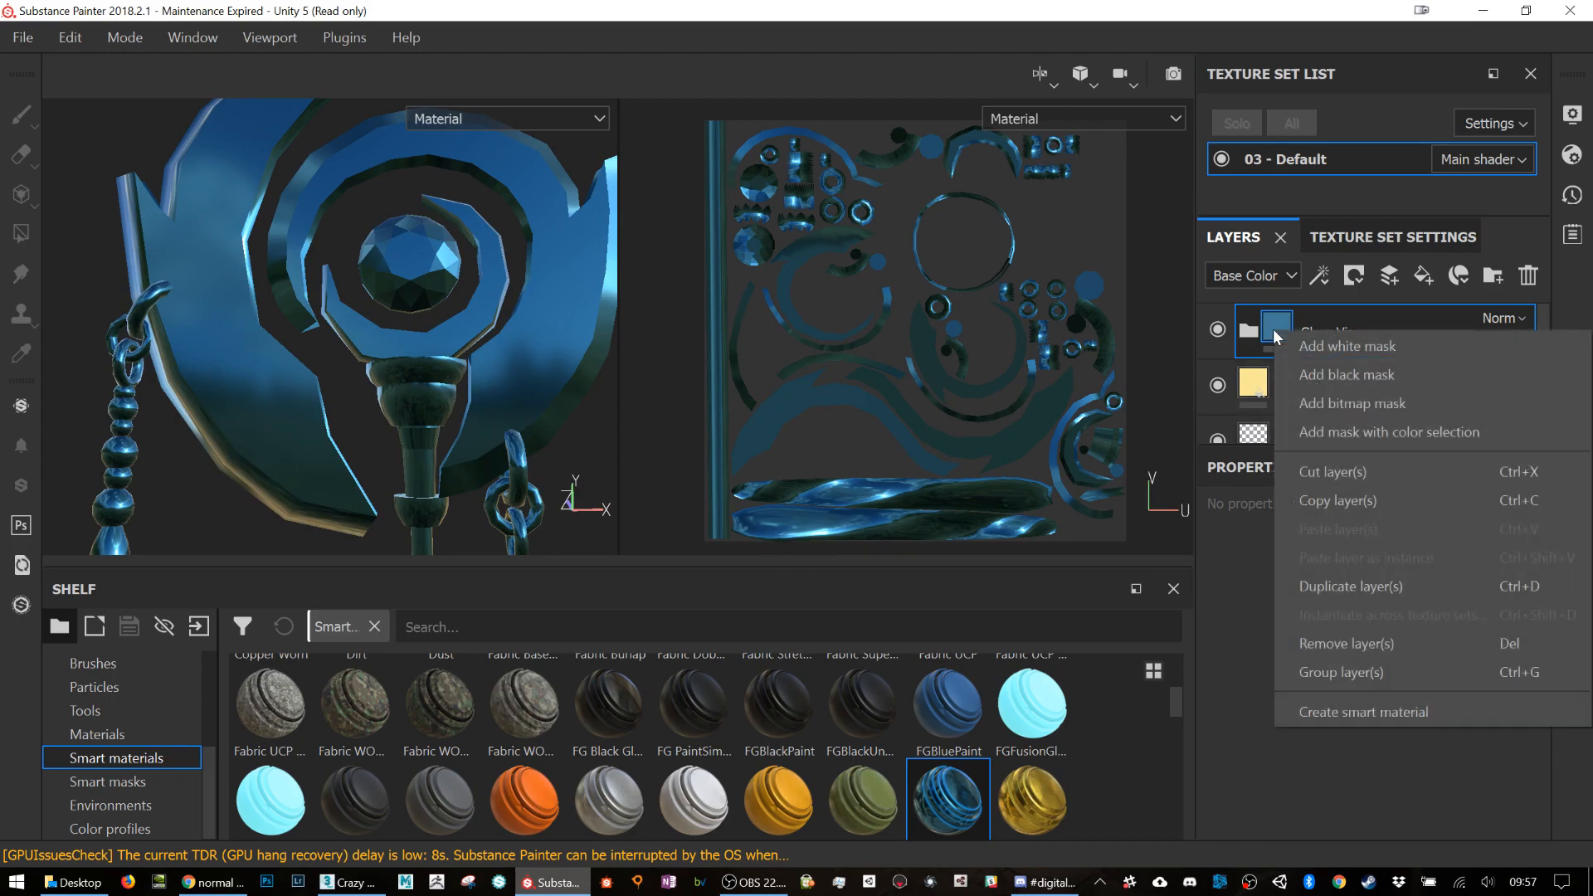
{"action": "left_click", "coordinate": [1321, 376]}
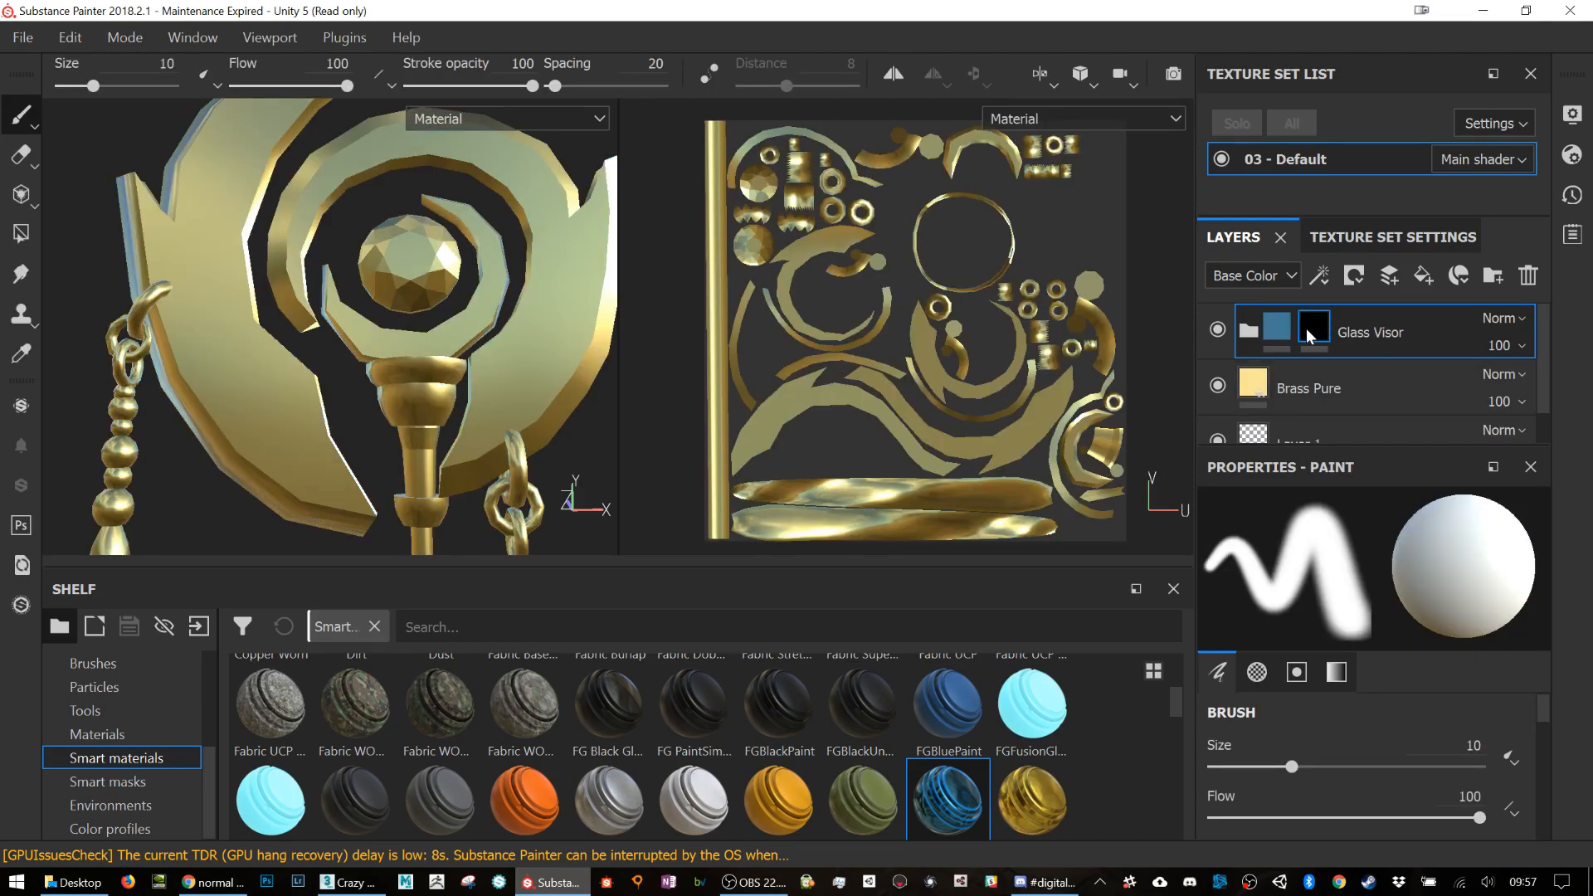
Step: Try painting a white stroke at brush size 3.84 on the Glass Visor mask across the blade, and undo it
{"action": "mouse_move", "coordinate": [1322, 340]}
{"action": "scroll", "coordinate": [1294, 772], "scroll_direction": "down", "scroll_amount": 5}
{"action": "scroll", "coordinate": [1317, 762], "scroll_direction": "down", "scroll_amount": 10}
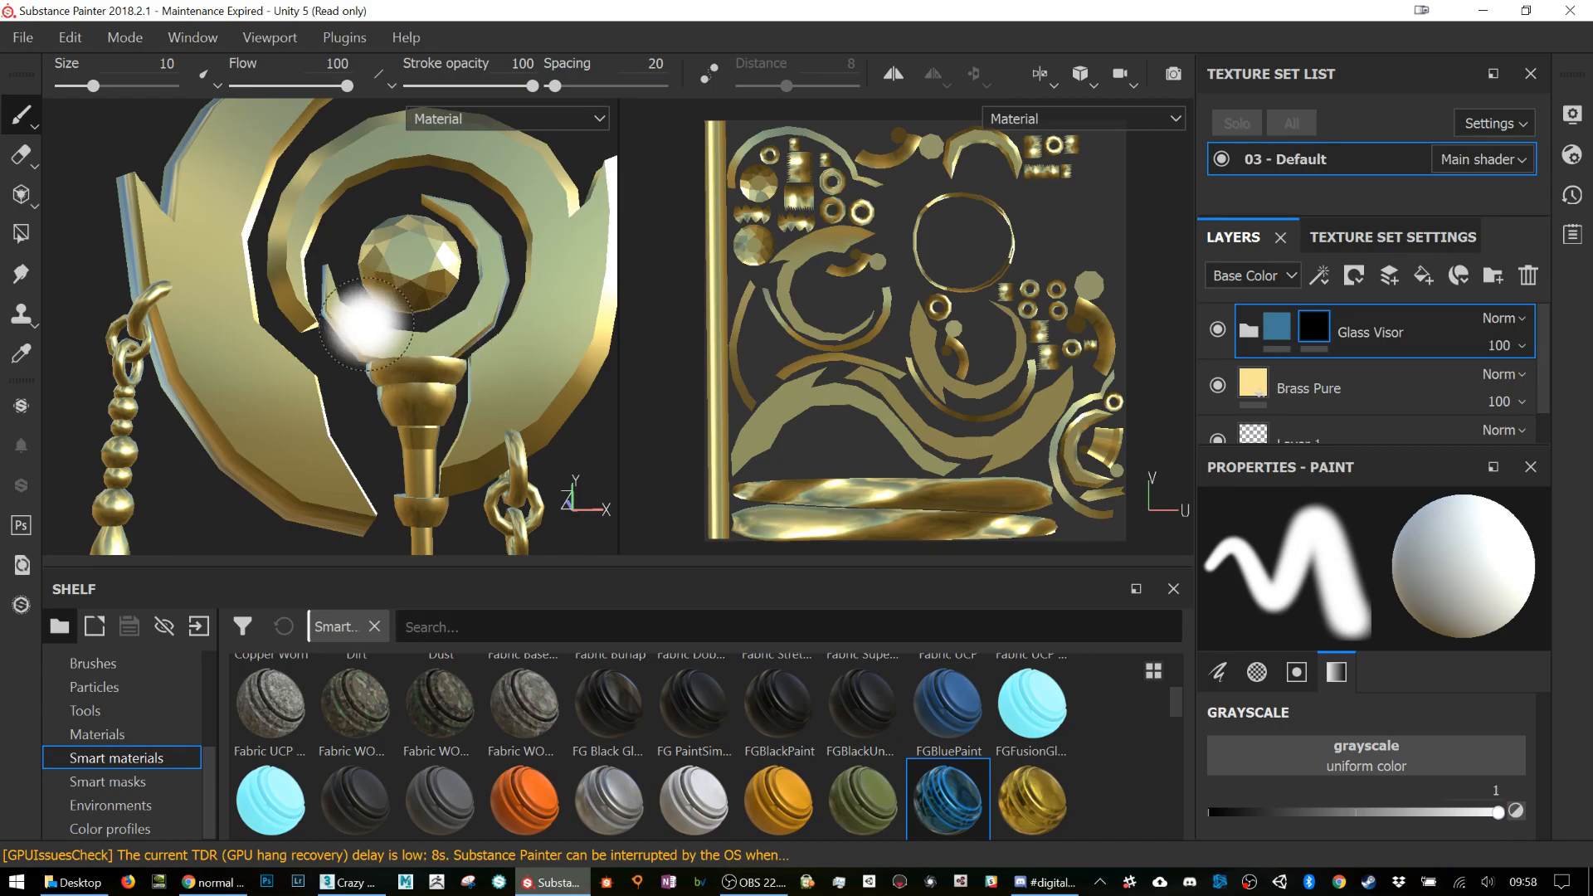
{"action": "right_click_drag", "start_coordinate": [425, 214], "coordinate": [241, 287], "text": "ctrl"}
{"action": "mouse_move", "coordinate": [209, 258]}
{"action": "left_mouse_down"}
{"action": "mouse_move", "coordinate": [261, 411]}
{"action": "mouse_move", "coordinate": [355, 477]}
{"action": "left_mouse_up"}
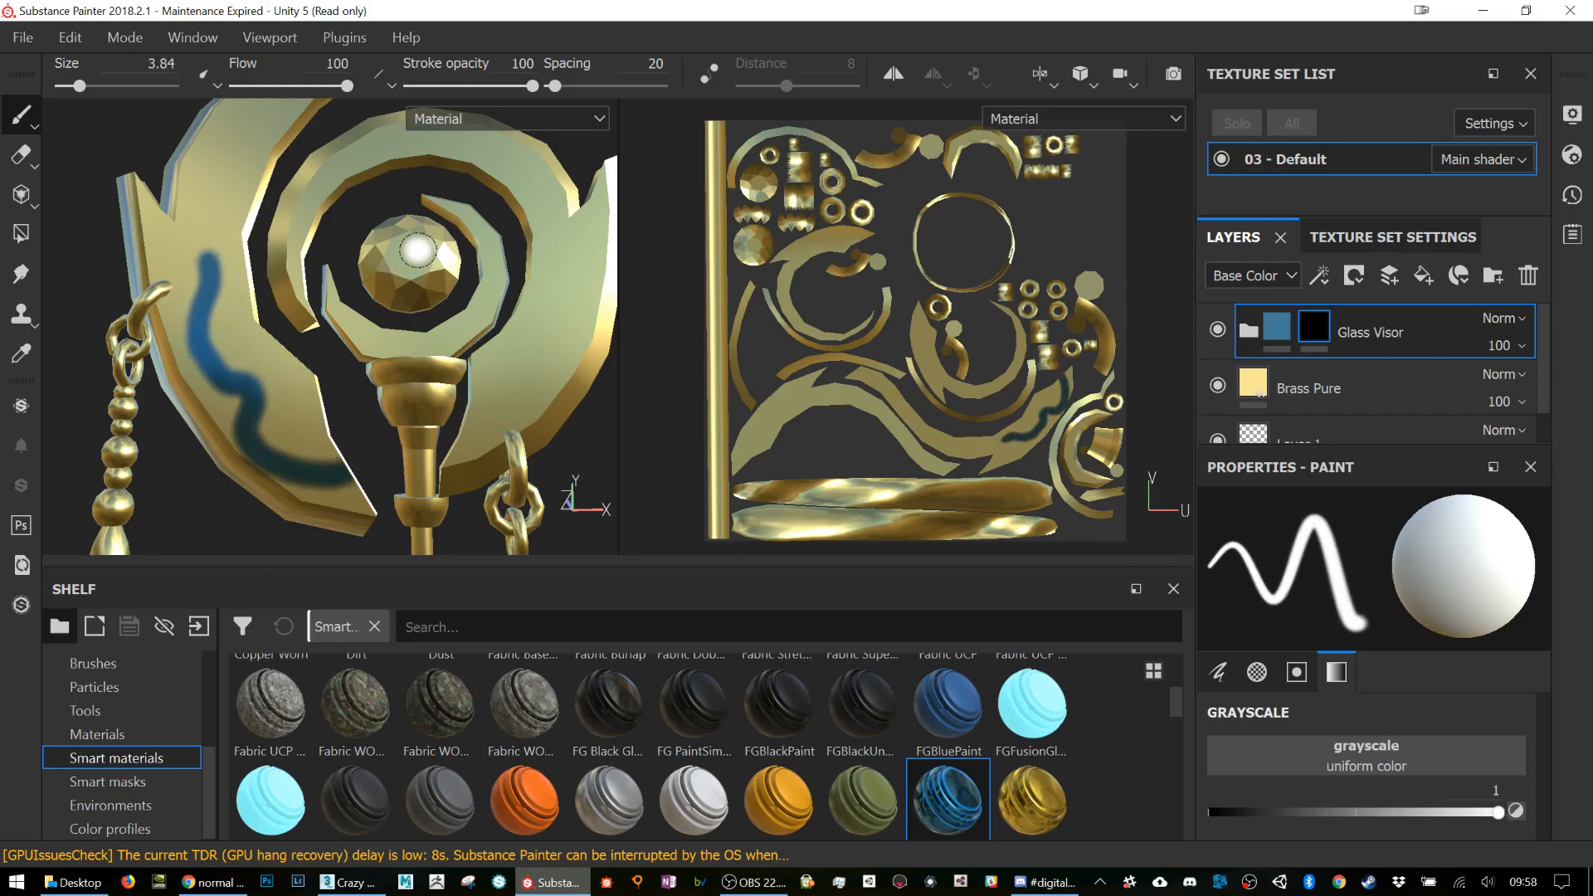
{"action": "key", "text": "ctrl+z"}
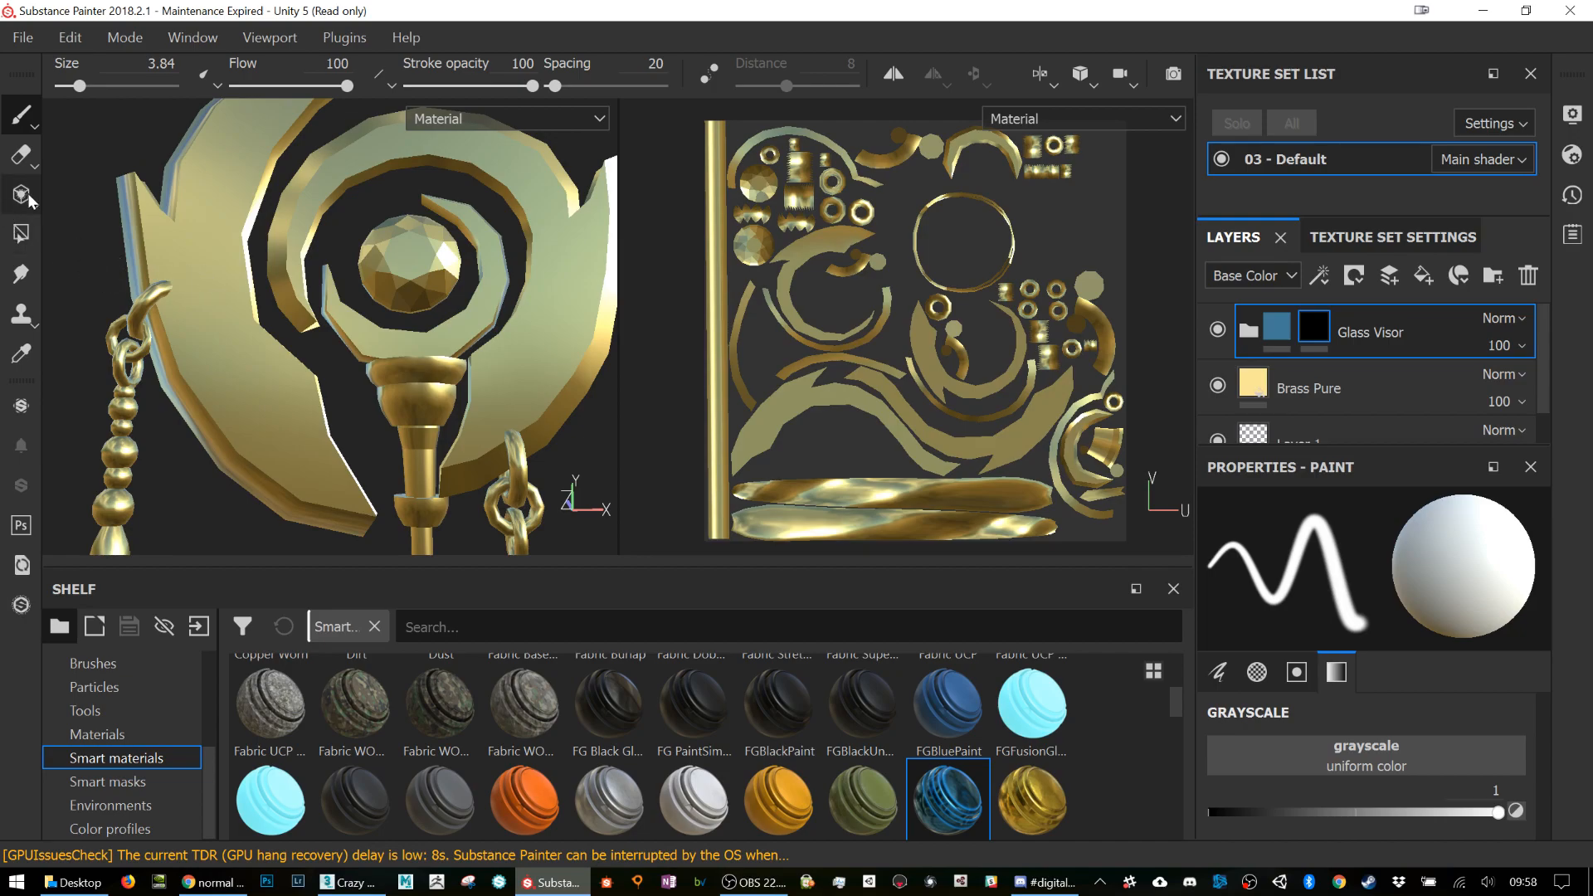
Step: Try filling the central gem on the Glass Visor mask with Polygon Fill in mesh fill mode
{"action": "left_click", "coordinate": [21, 236]}
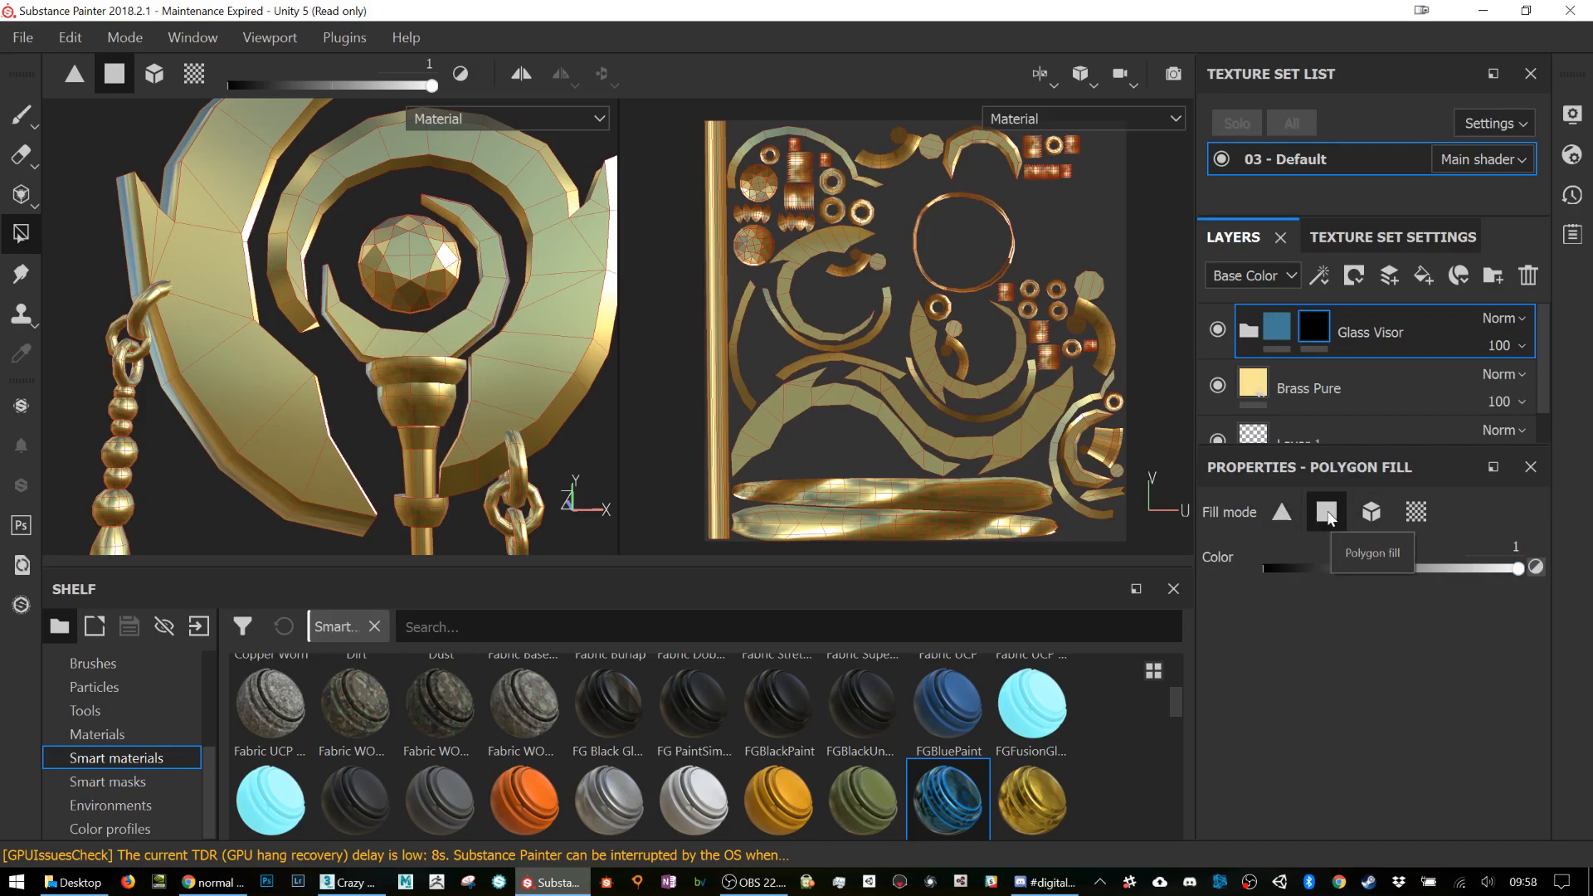
{"action": "left_click", "coordinate": [1371, 512]}
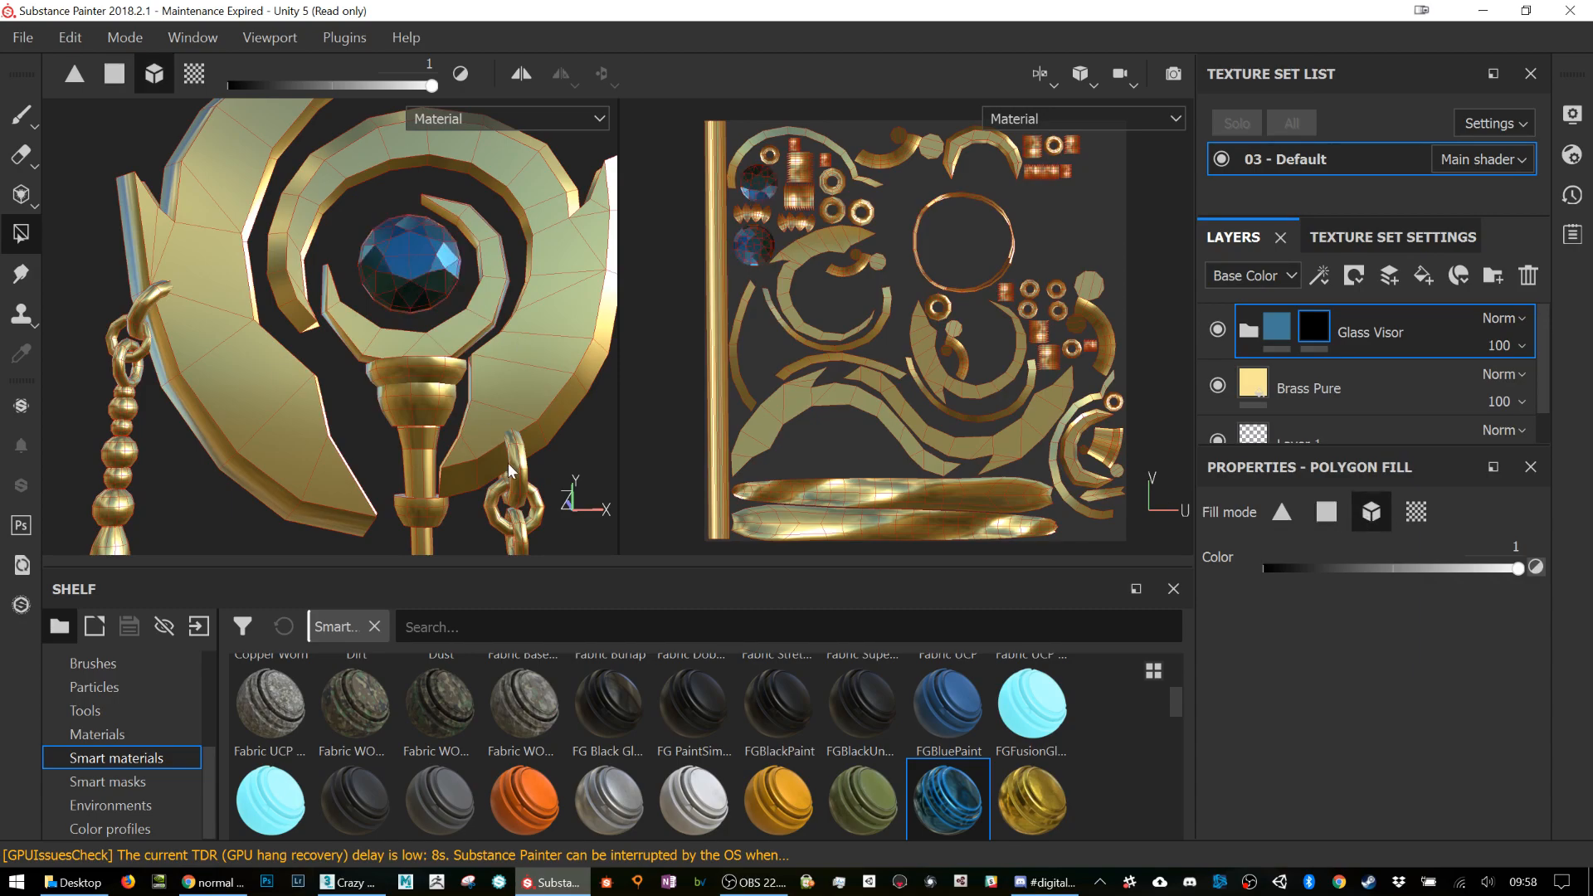
Step: Switch Polygon Fill to UV chunk fill and reveal Glass Visor on UV chunks along the staff head's thin edges
{"action": "left_click", "coordinate": [1417, 512]}
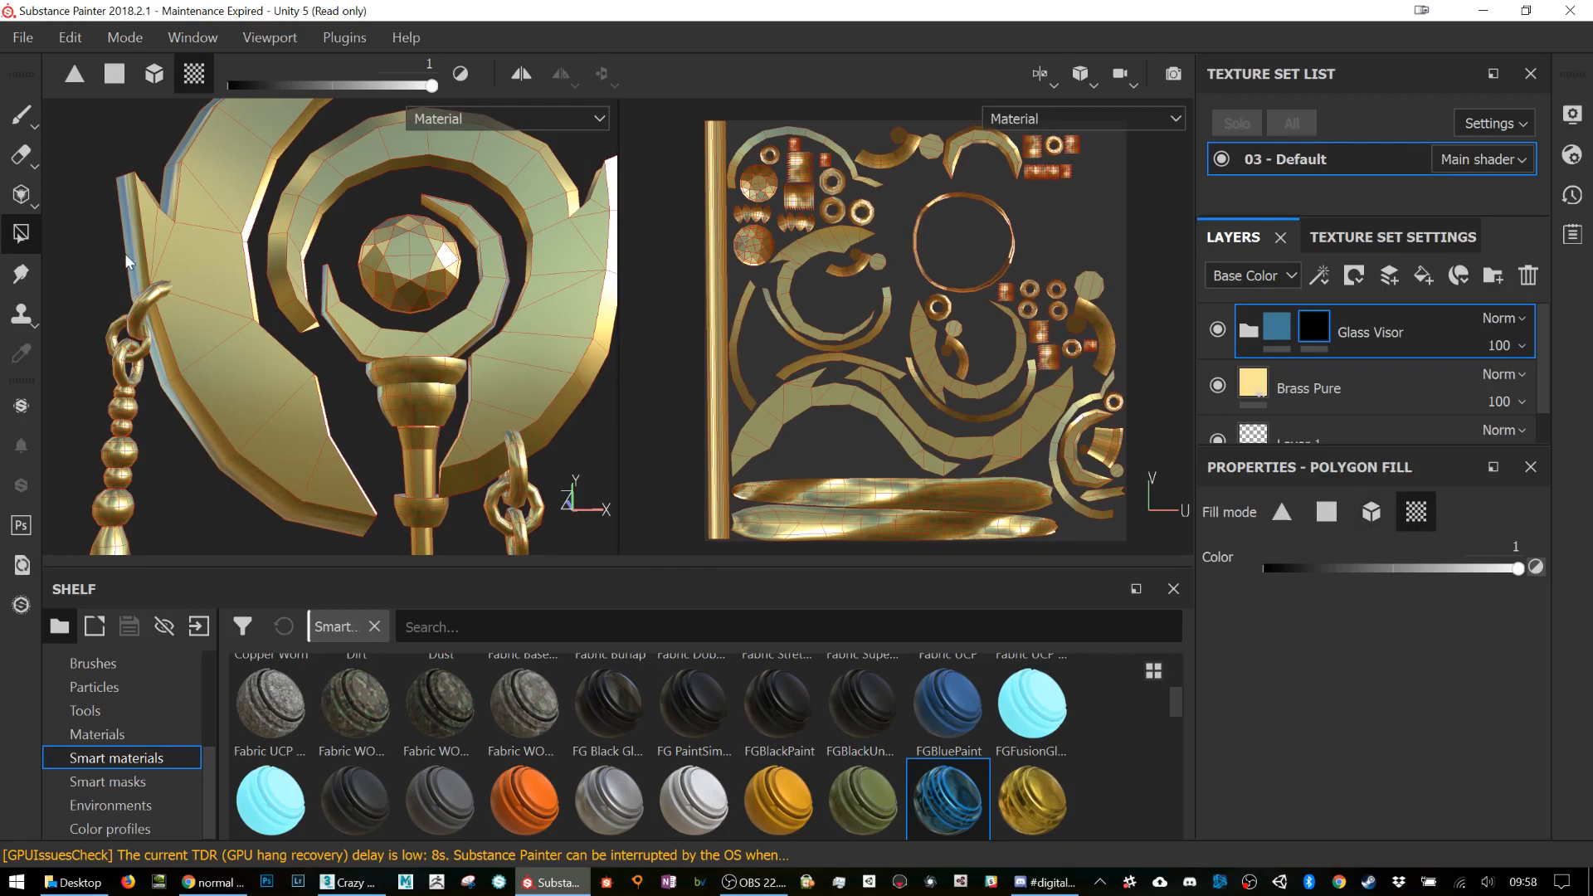
{"action": "left_click_drag", "start_coordinate": [187, 406], "coordinate": [521, 349], "text": "alt"}
{"action": "left_click_drag", "start_coordinate": [313, 199], "coordinate": [637, 395], "text": "alt"}
{"action": "middle_click_drag", "start_coordinate": [591, 366], "coordinate": [518, 370], "text": "alt"}
{"action": "left_click_drag", "start_coordinate": [515, 373], "coordinate": [306, 374], "text": "alt"}
{"action": "scroll", "coordinate": [305, 365], "scroll_direction": "down", "scroll_amount": 5}
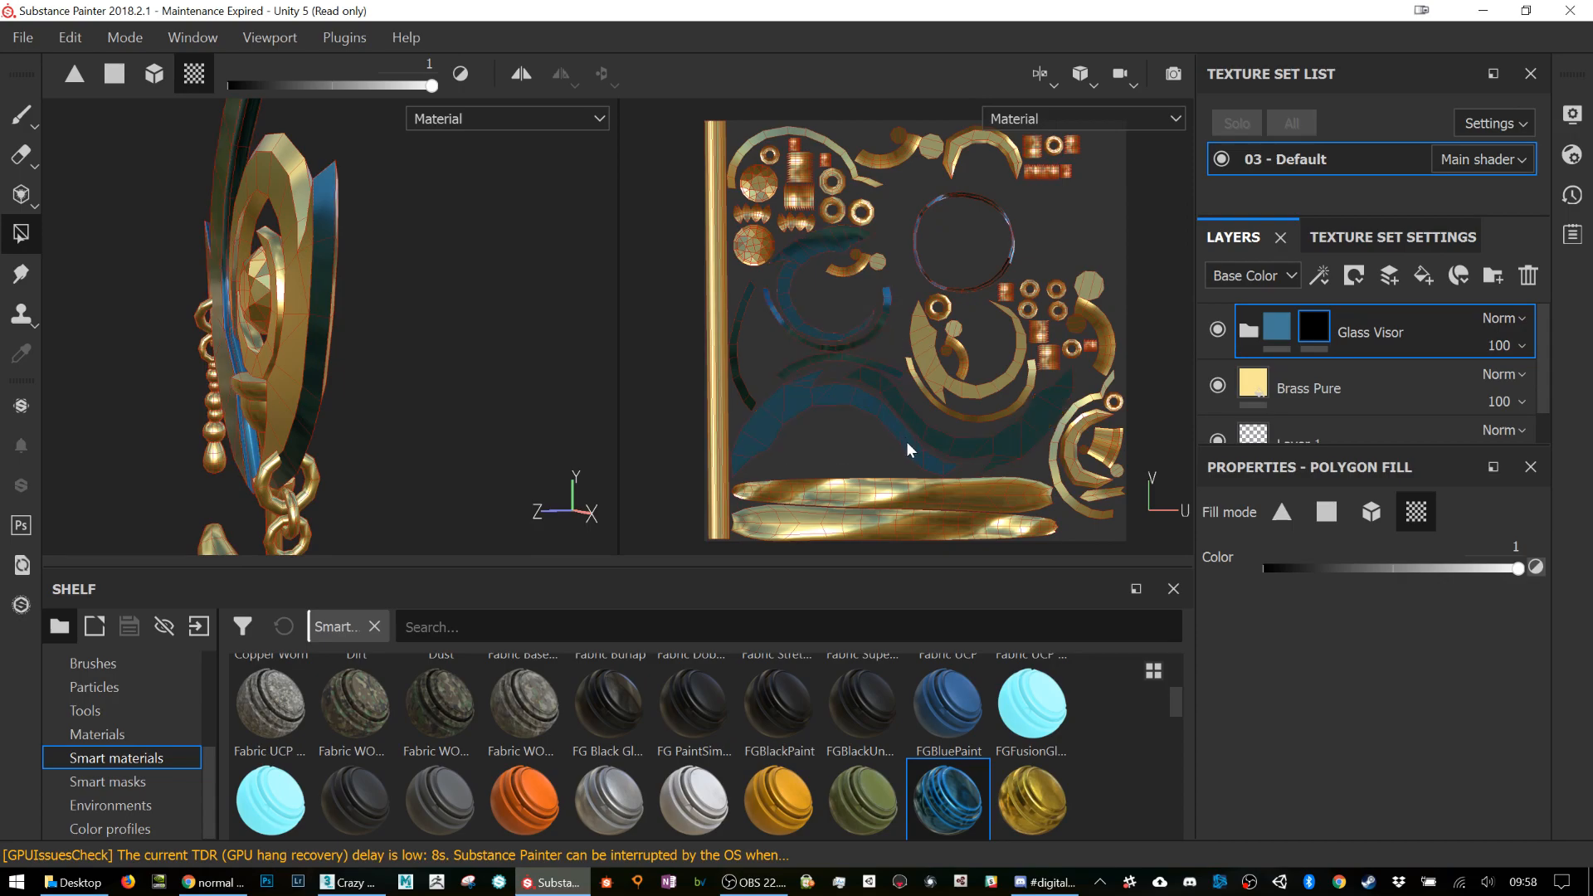
Step: Fill further edge chunks of the crescent blade and spiral ring on the Glass Visor mask
{"action": "left_click_drag", "start_coordinate": [296, 322], "coordinate": [277, 342], "text": "alt"}
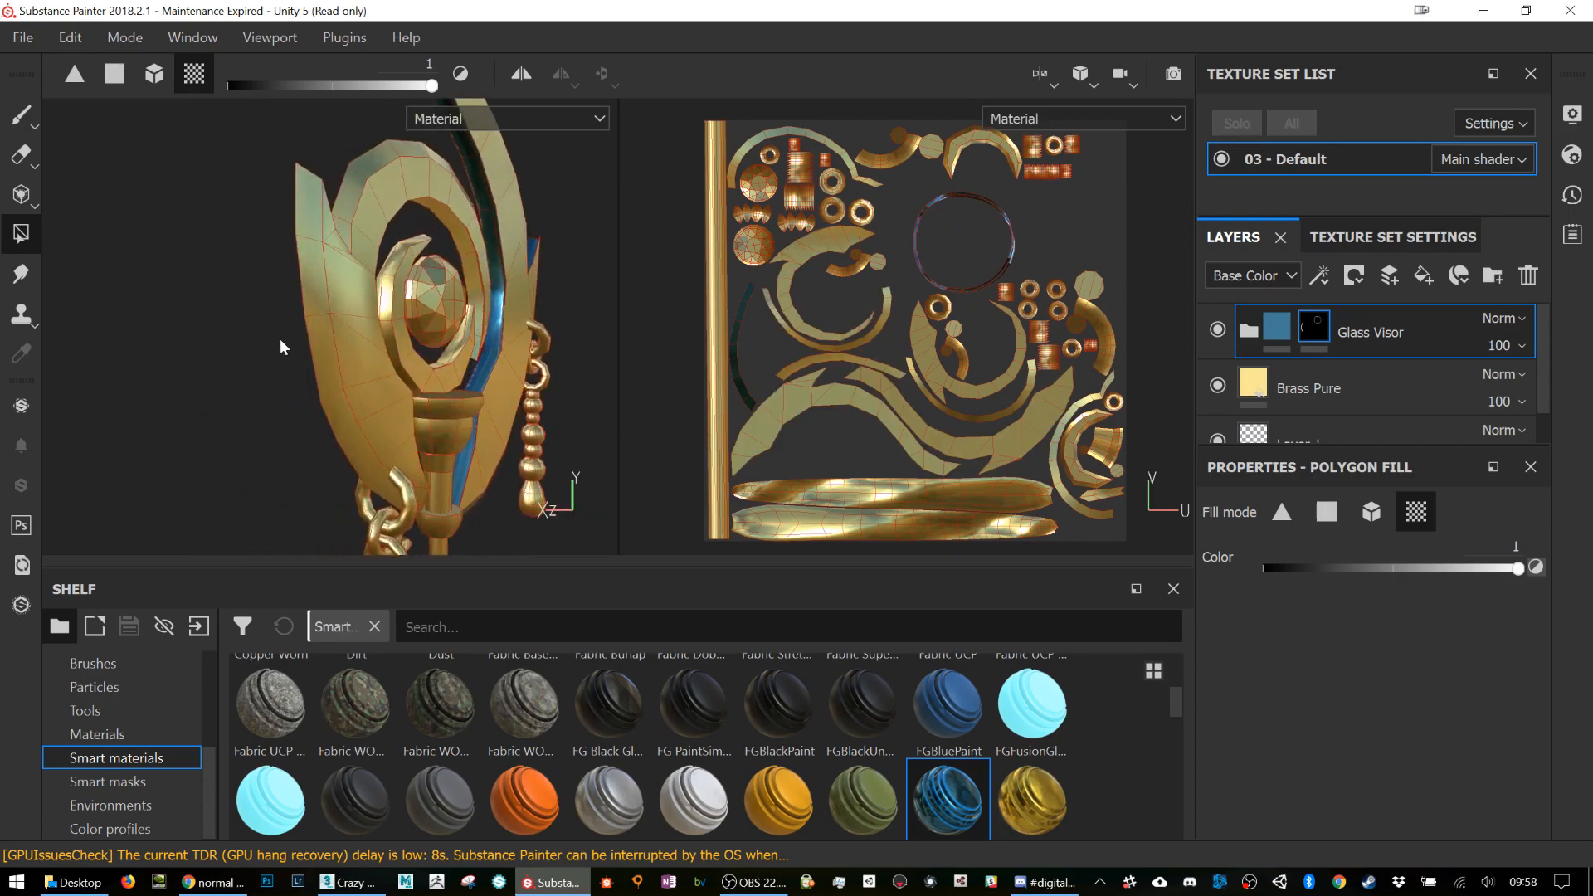
{"action": "left_click", "coordinate": [327, 261]}
{"action": "left_click_drag", "start_coordinate": [349, 223], "coordinate": [406, 307], "text": "alt"}
{"action": "left_click", "coordinate": [296, 210]}
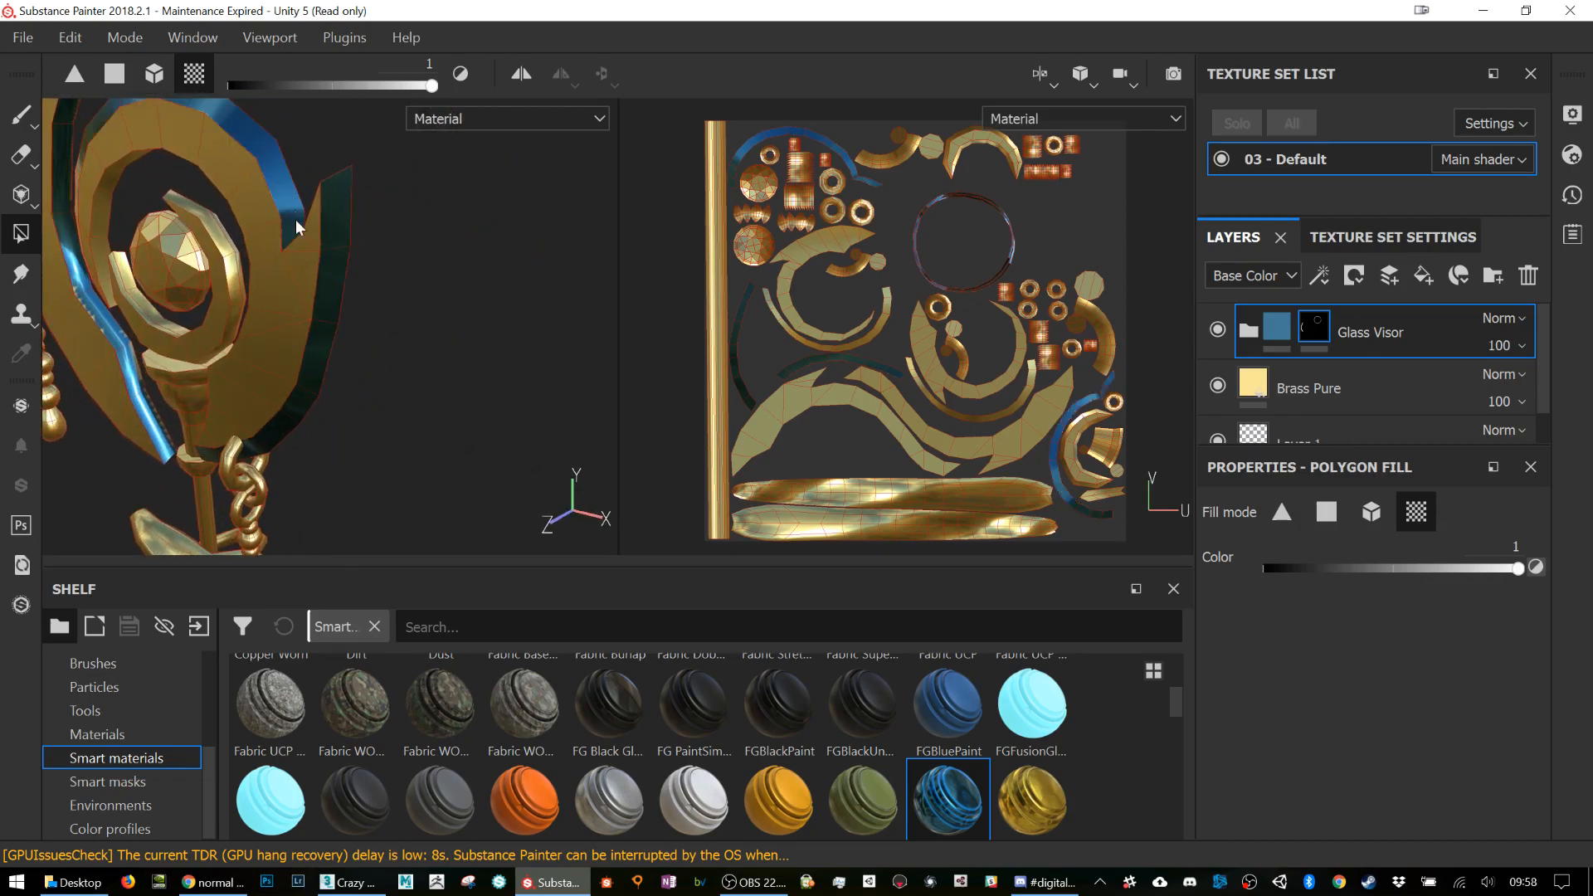
{"action": "left_click_drag", "start_coordinate": [303, 266], "coordinate": [452, 357], "text": "alt"}
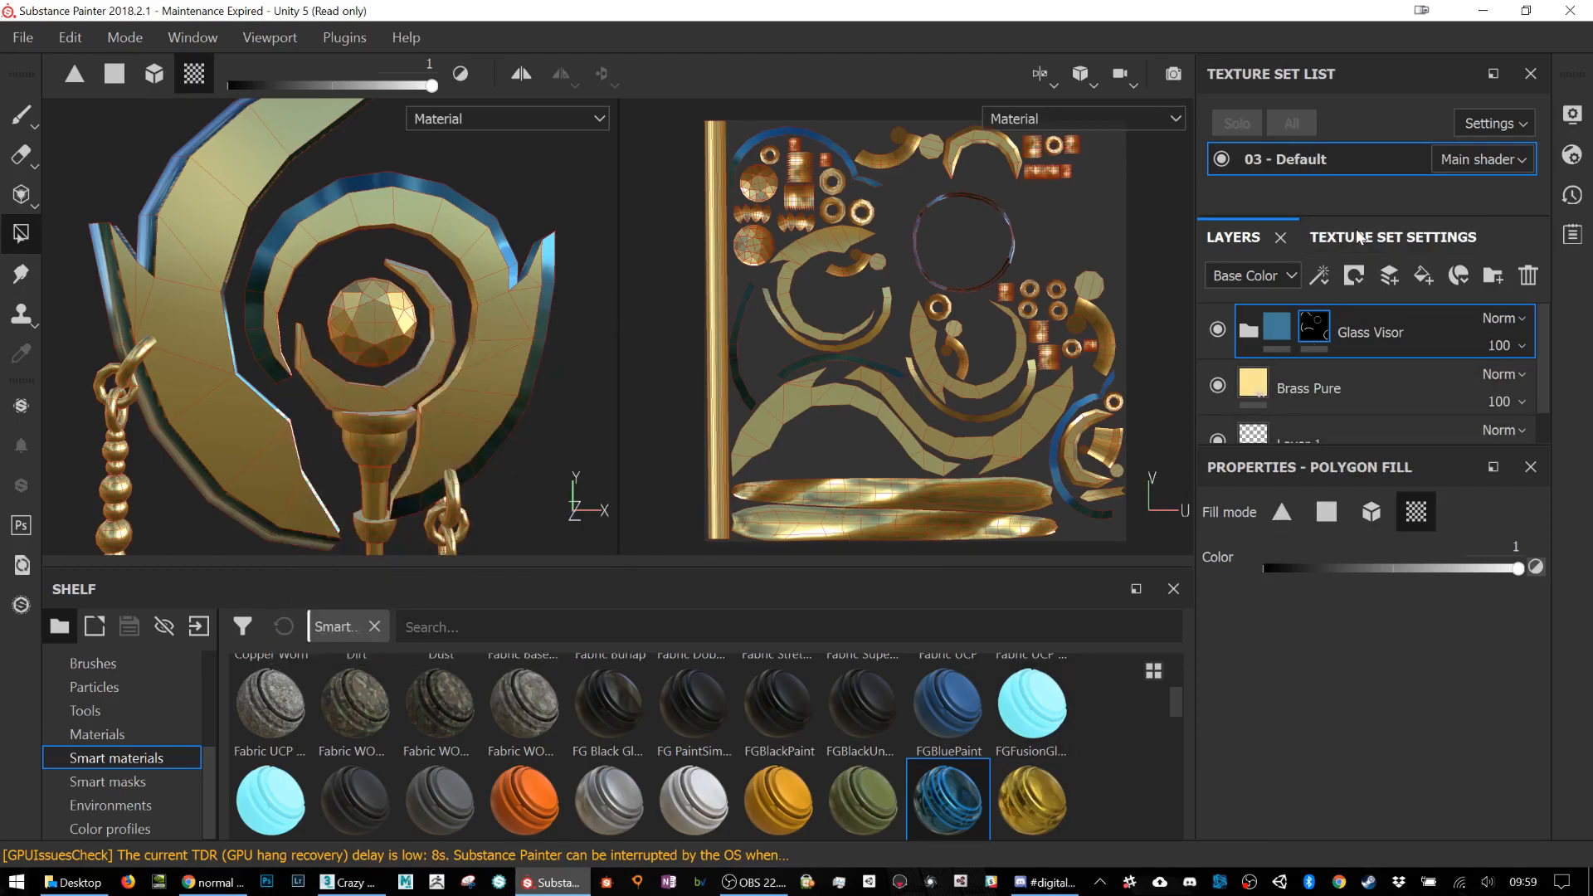
Step: Try removing the spiral ring's edge chunk from the Glass Visor mask with the fill colour at 0, and undo it
{"action": "mouse_move", "coordinate": [1332, 311]}
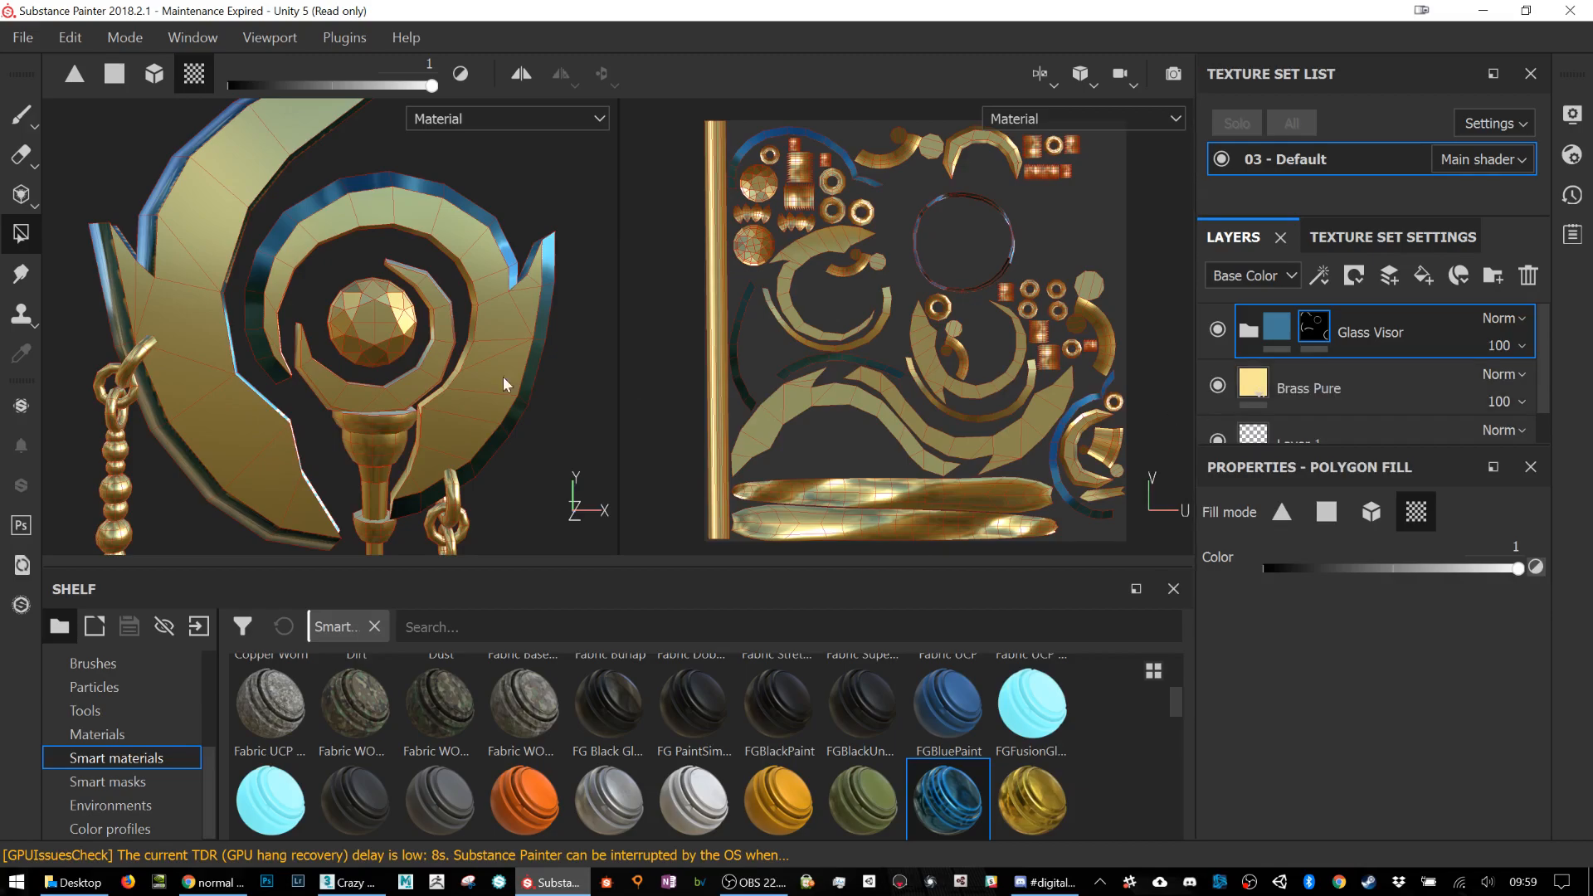
{"action": "left_click_drag", "start_coordinate": [211, 396], "coordinate": [357, 381], "text": "alt"}
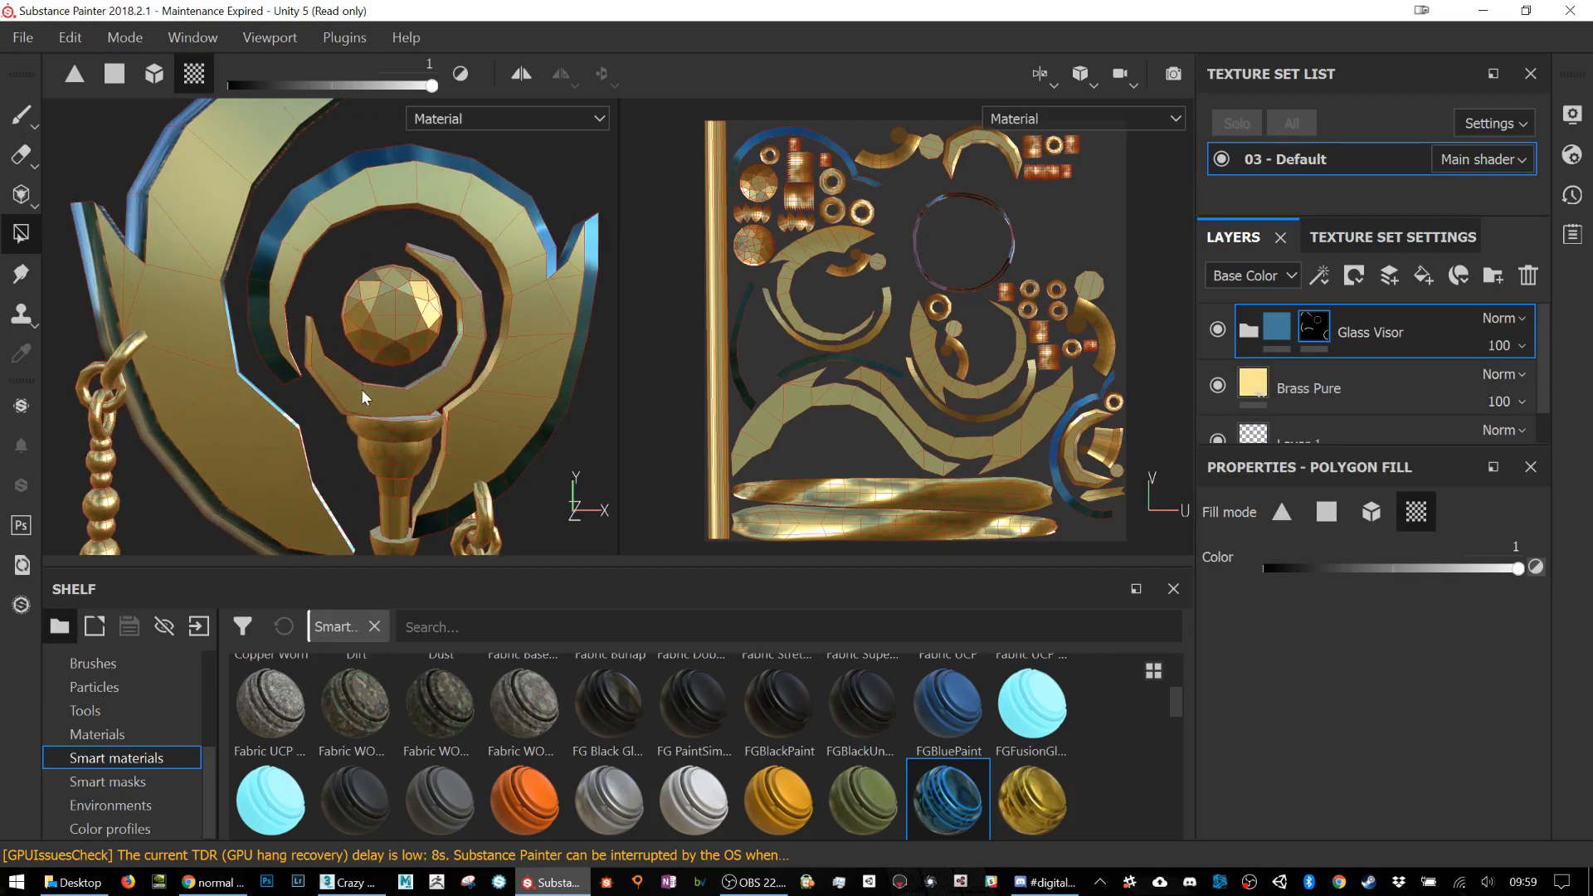
{"action": "left_click", "coordinate": [362, 392]}
{"action": "key", "text": "ctrl+z"}
{"action": "left_click_drag", "start_coordinate": [1518, 568], "coordinate": [782, 524]}
{"action": "left_click", "coordinate": [297, 221]}
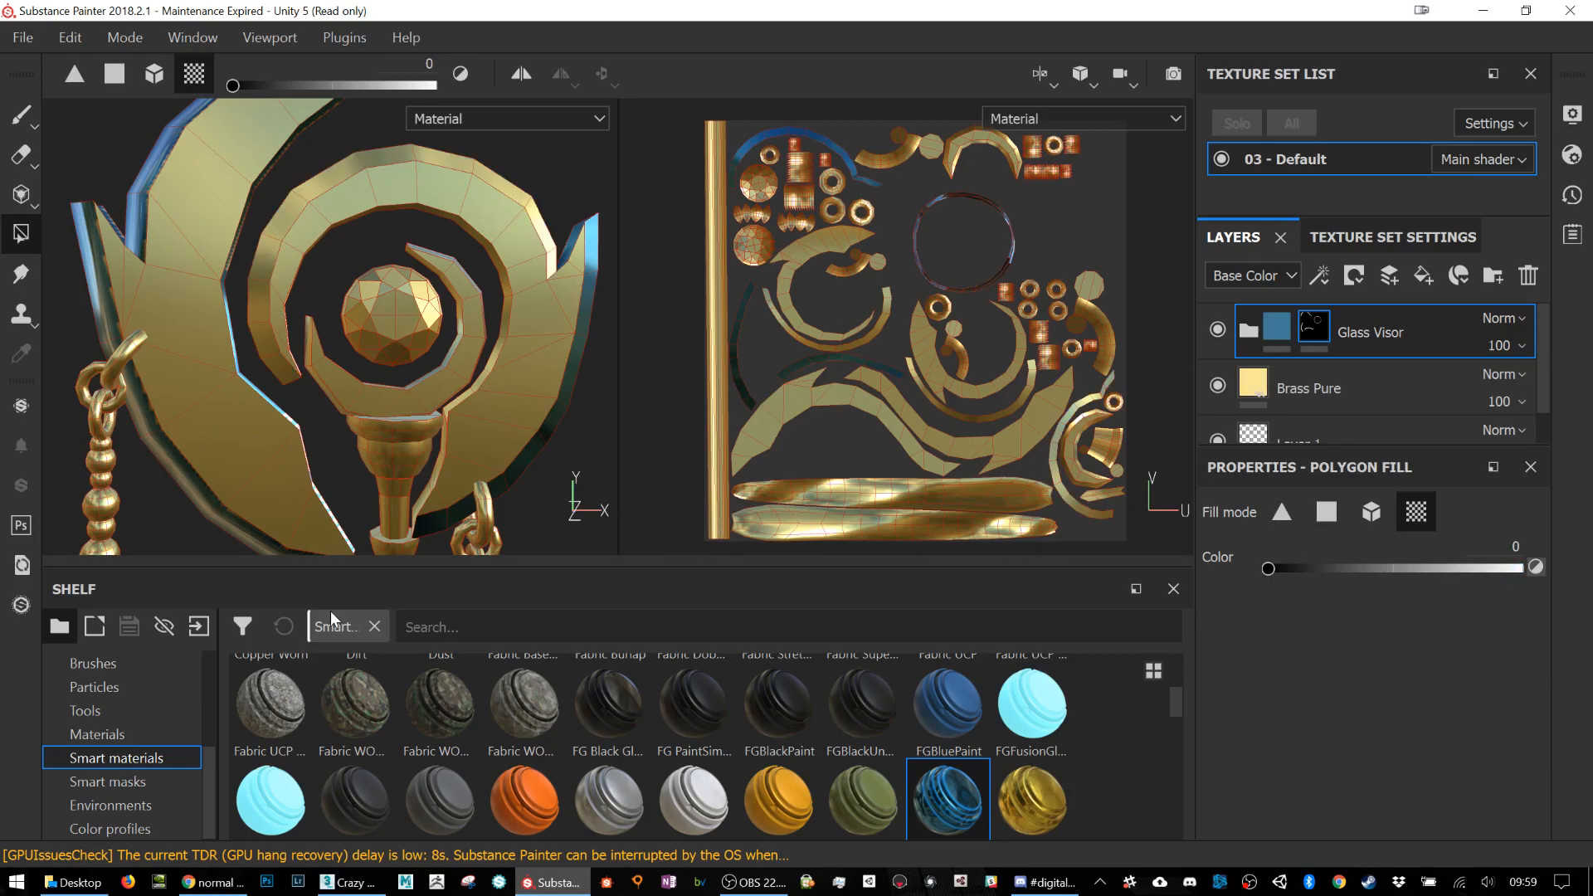
{"action": "key", "text": "ctrl+z"}
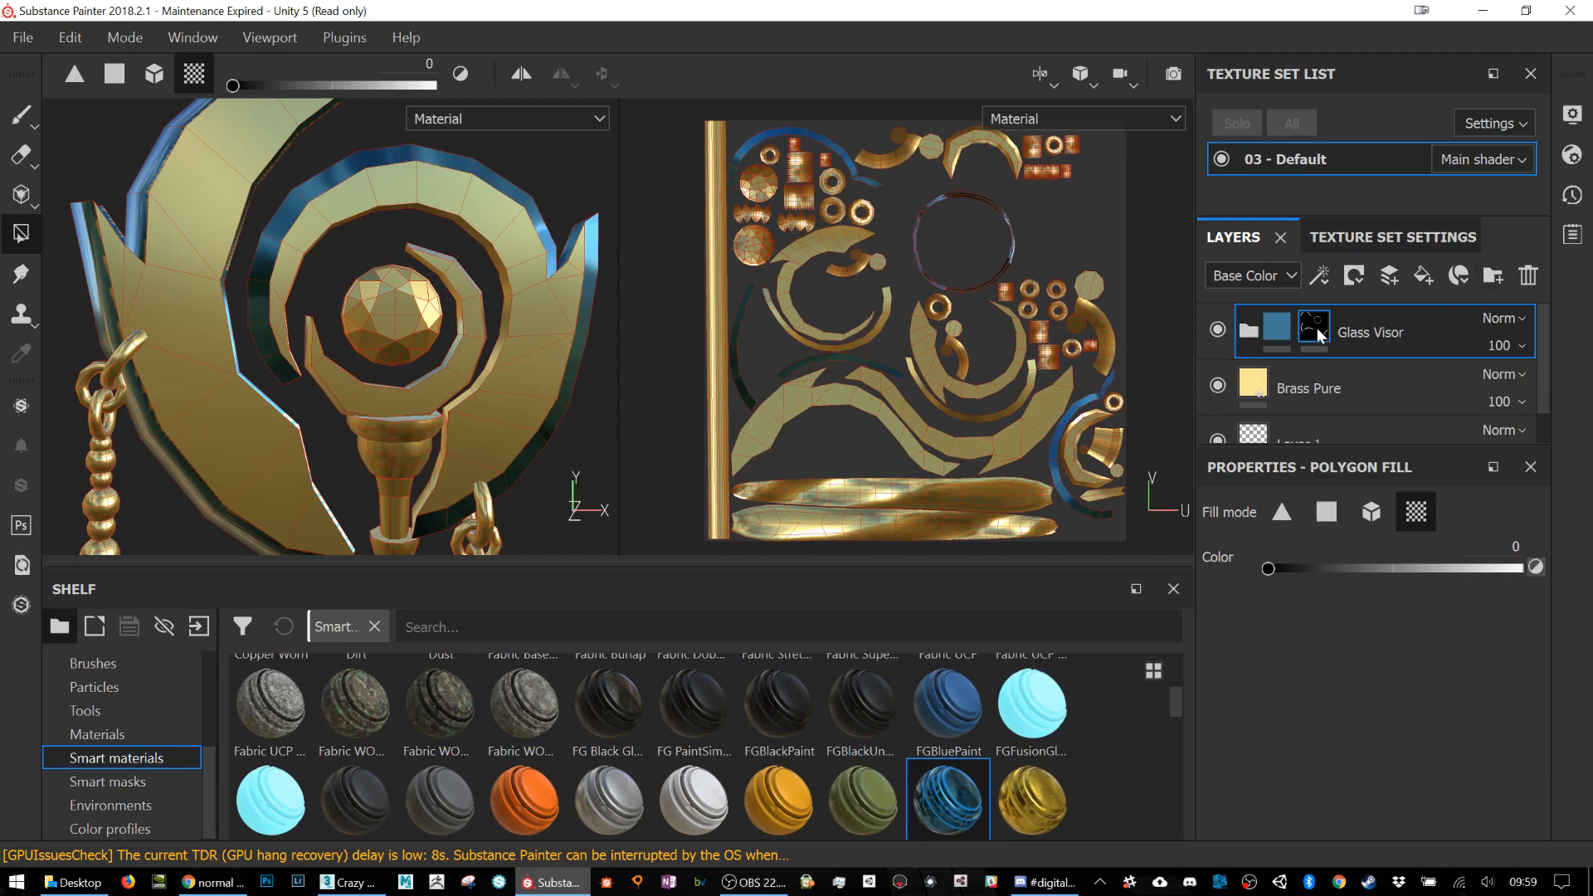
{"action": "left_click", "coordinate": [335, 182]}
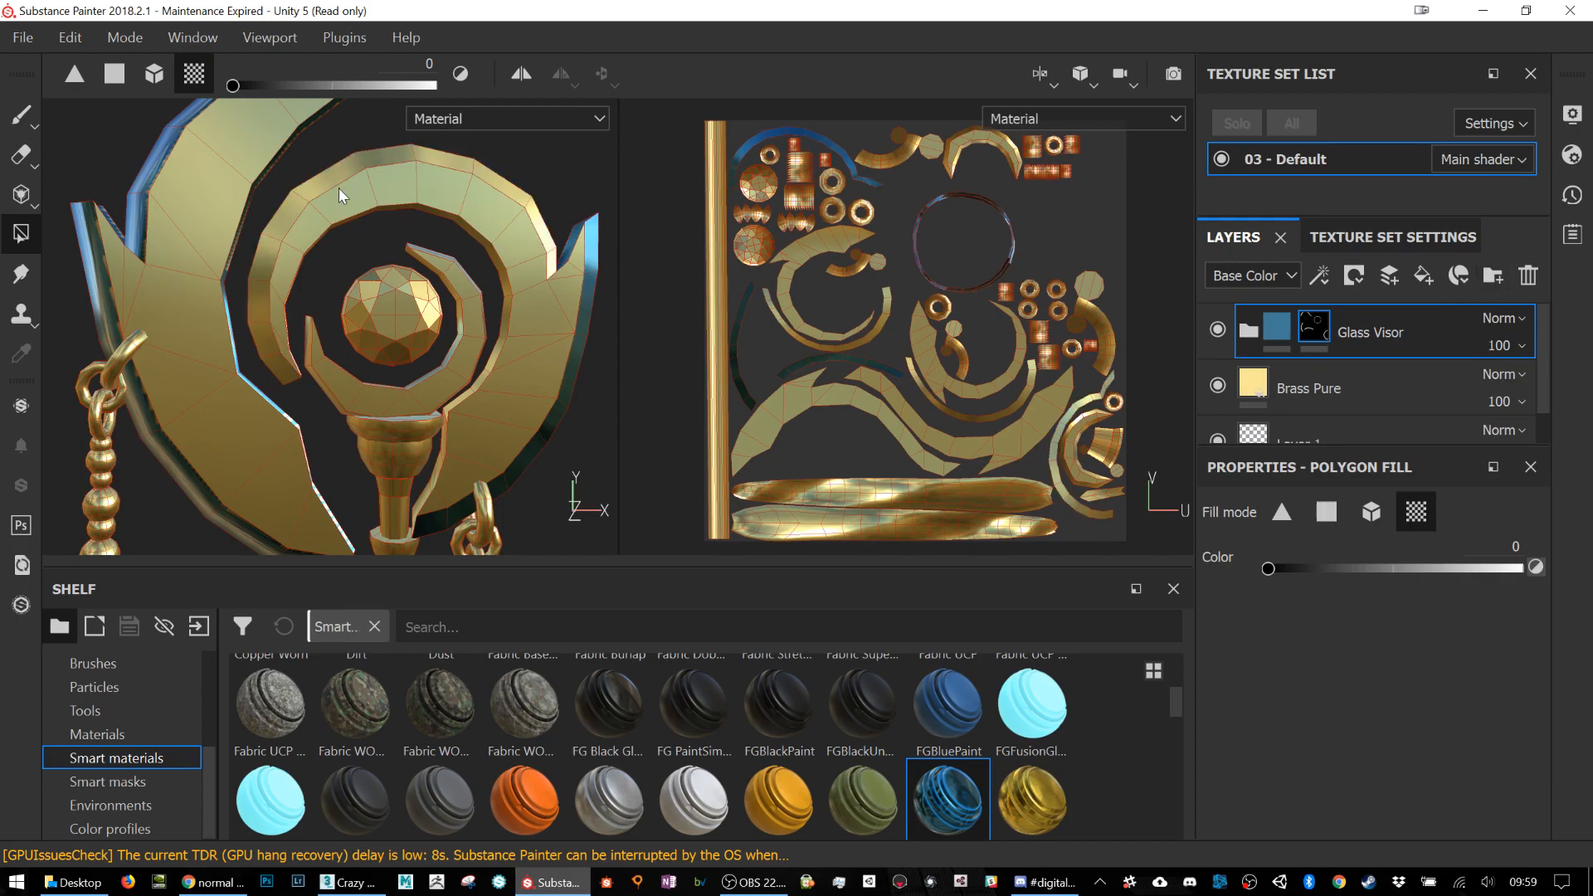
{"action": "left_click_drag", "start_coordinate": [316, 326], "coordinate": [509, 302], "text": "alt"}
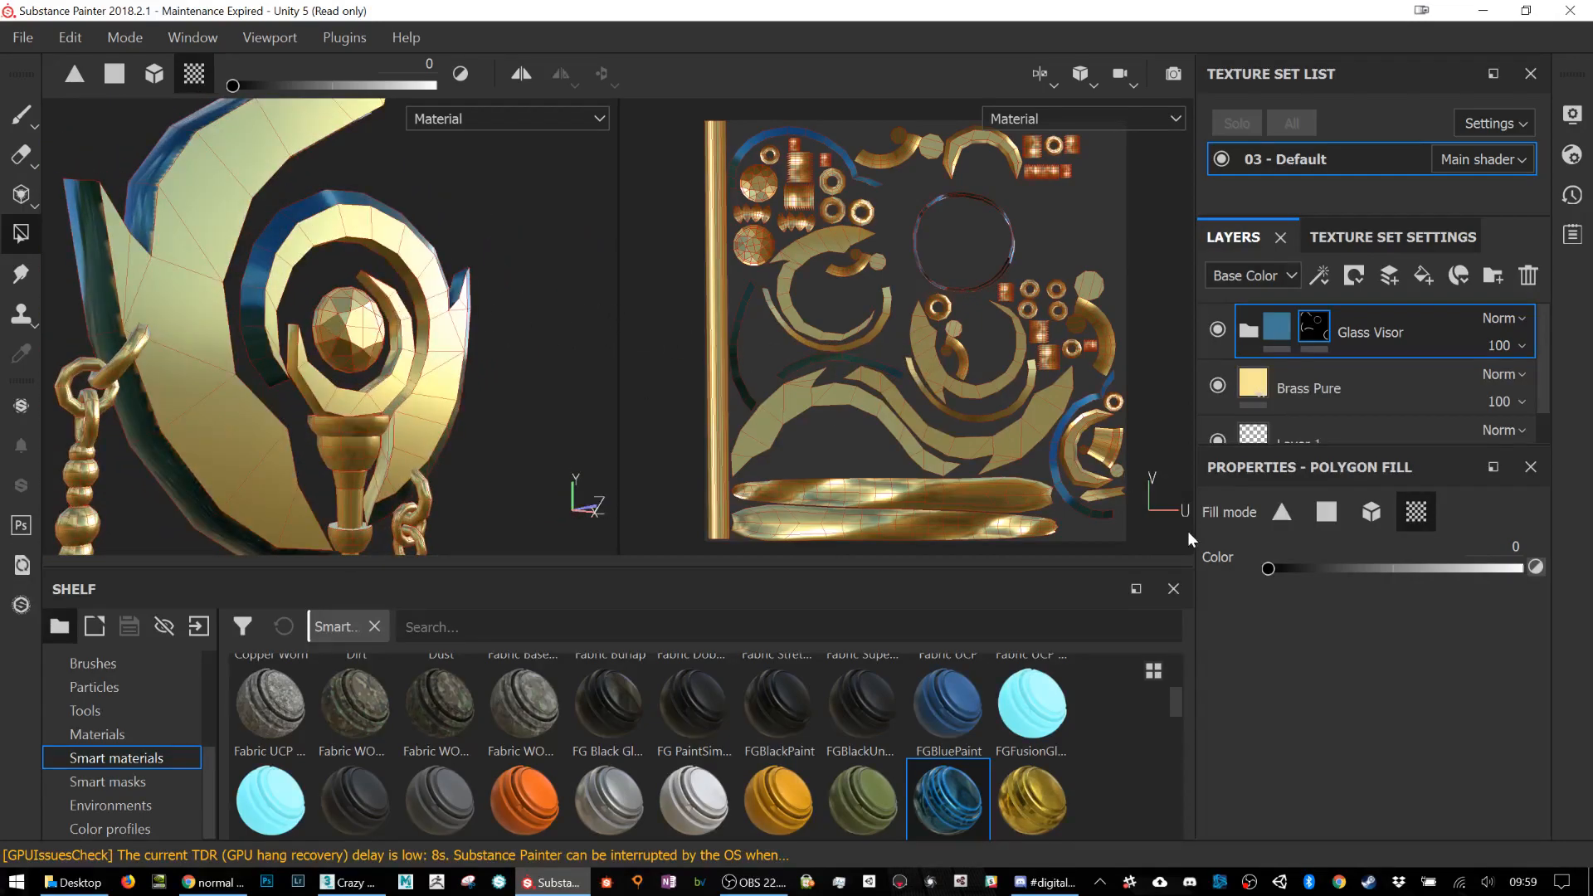
Step: Set the fill colour to 1 and fill one large and one small bead of the first hanging pendant on the mask
{"action": "left_click_drag", "start_coordinate": [1267, 568], "coordinate": [1536, 609]}
{"action": "middle_click_drag", "start_coordinate": [366, 466], "coordinate": [380, 297], "text": "alt"}
{"action": "left_click", "coordinate": [107, 405]}
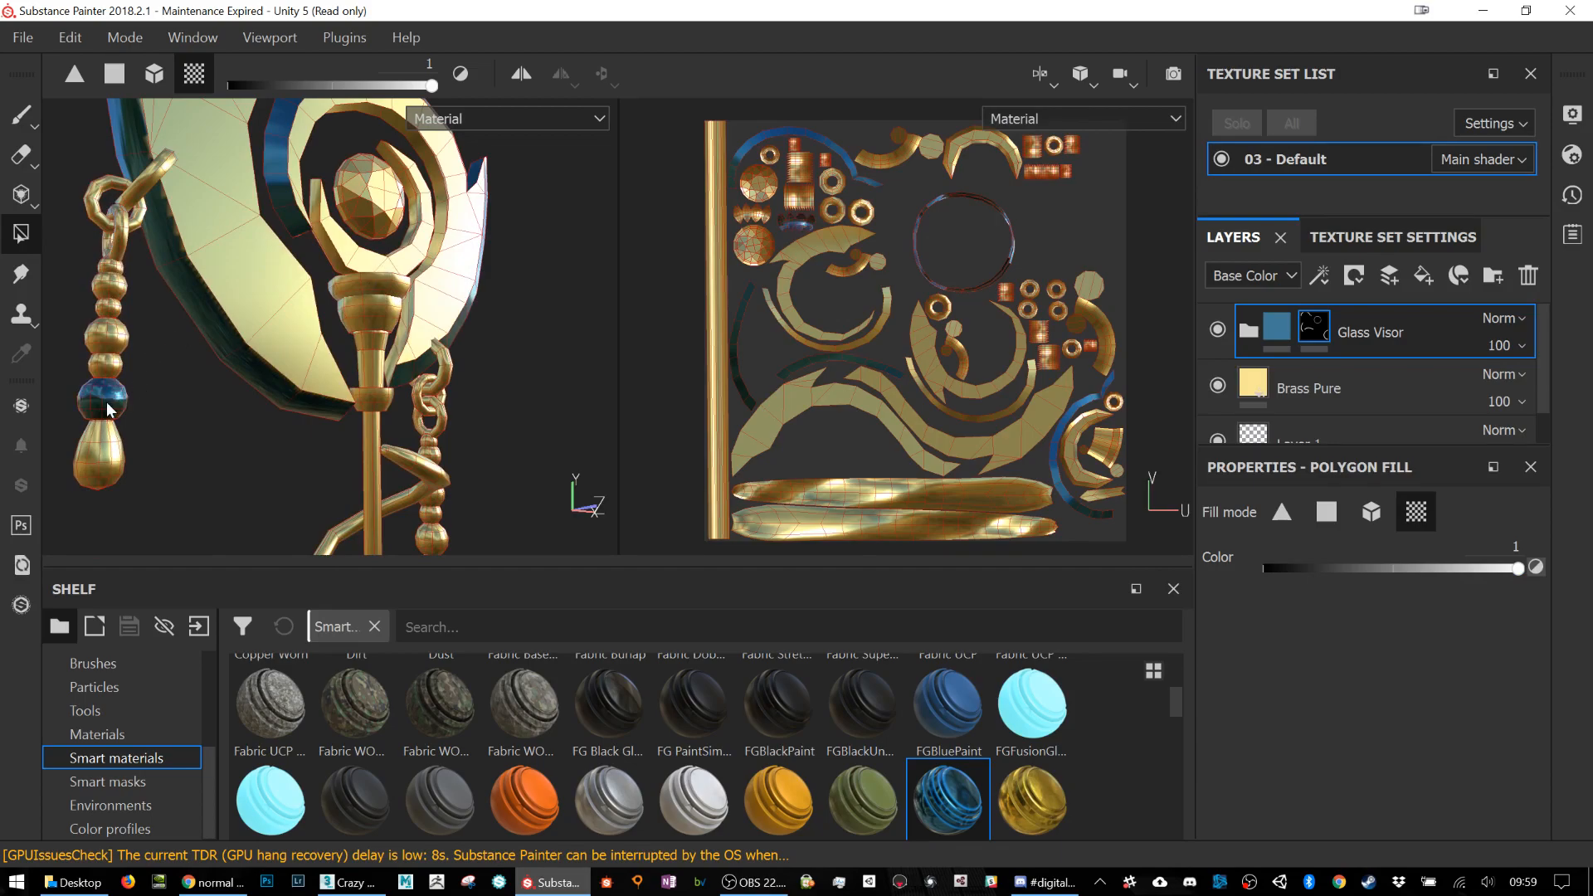
{"action": "left_click", "coordinate": [116, 288]}
{"action": "left_click_drag", "start_coordinate": [512, 359], "coordinate": [417, 407], "text": "alt"}
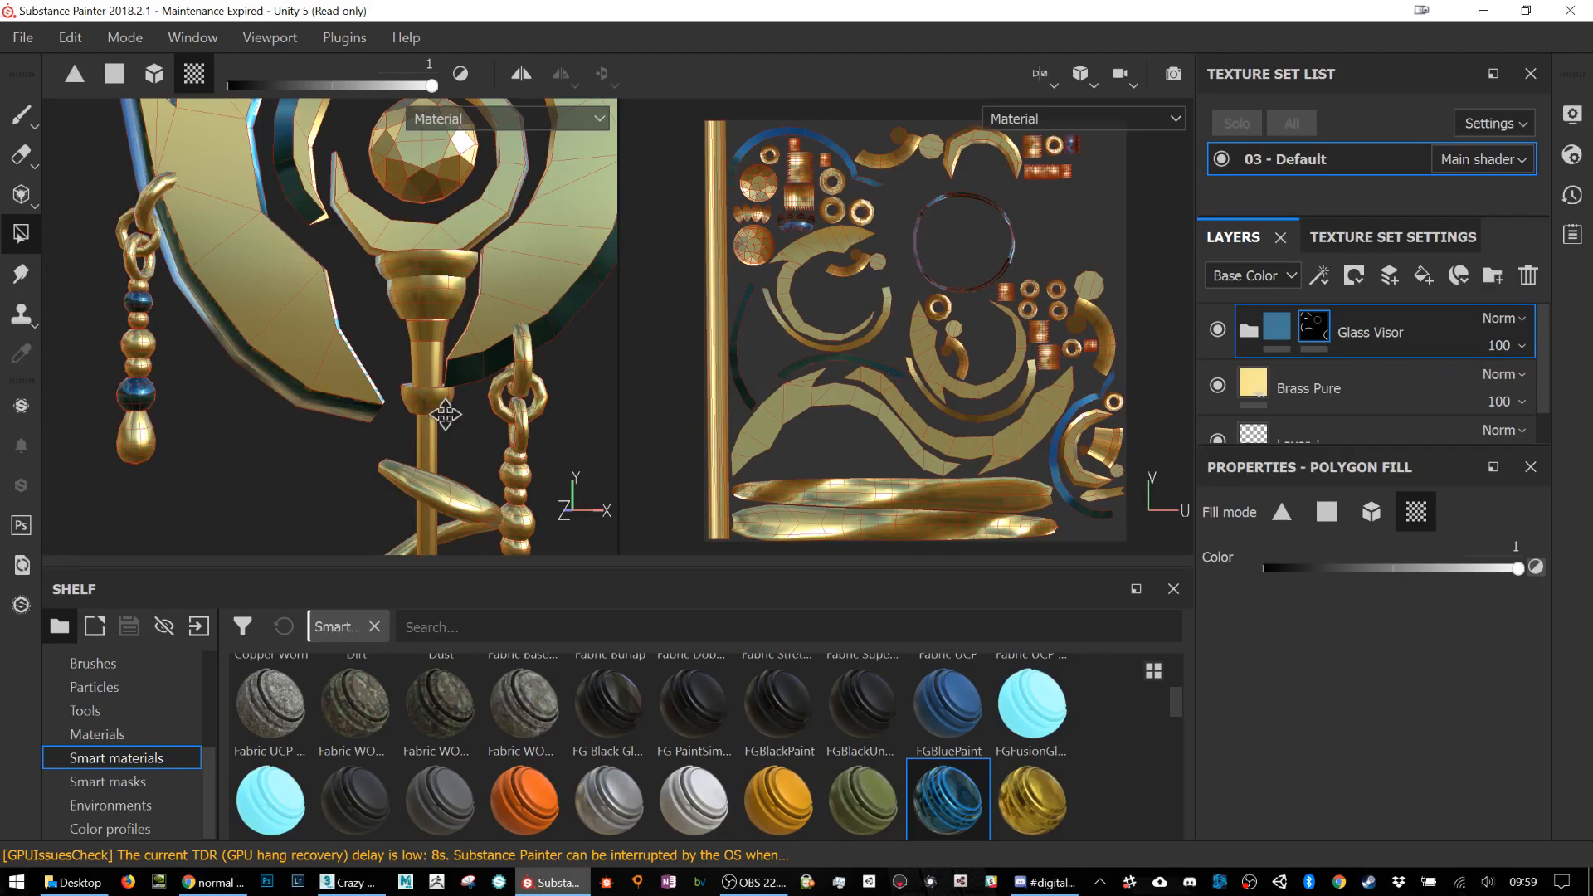
Step: Fill three beads of the second hanging pendant and another bead of the first pendant on the Glass Visor mask
{"action": "middle_click_drag", "start_coordinate": [446, 416], "coordinate": [388, 325], "text": "alt"}
{"action": "left_click", "coordinate": [456, 387]}
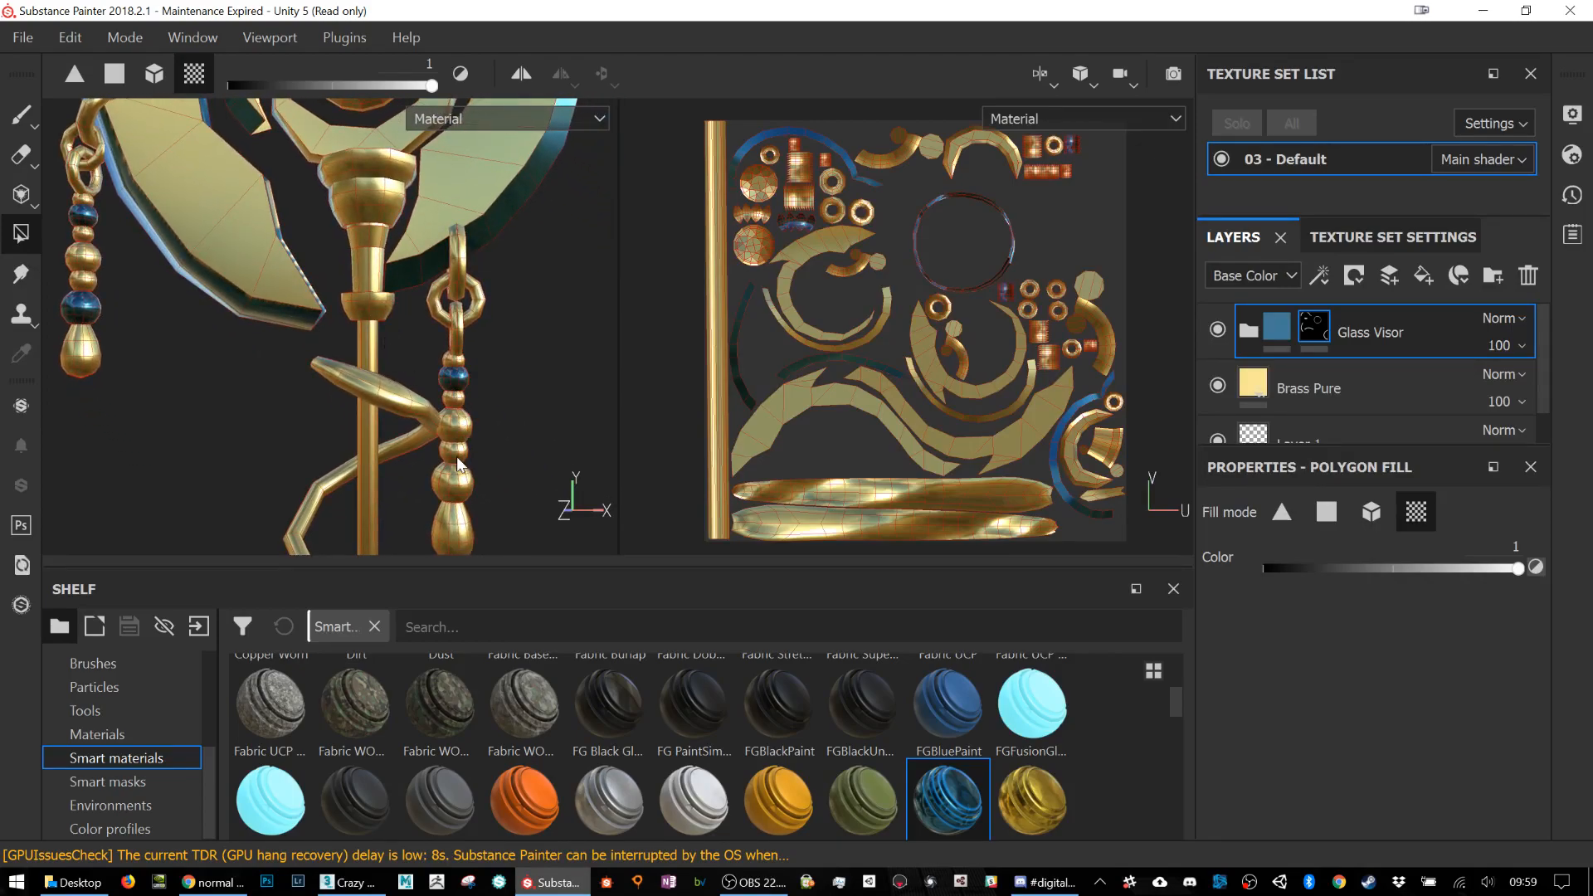
{"action": "left_click", "coordinate": [462, 431]}
{"action": "left_click", "coordinate": [455, 481]}
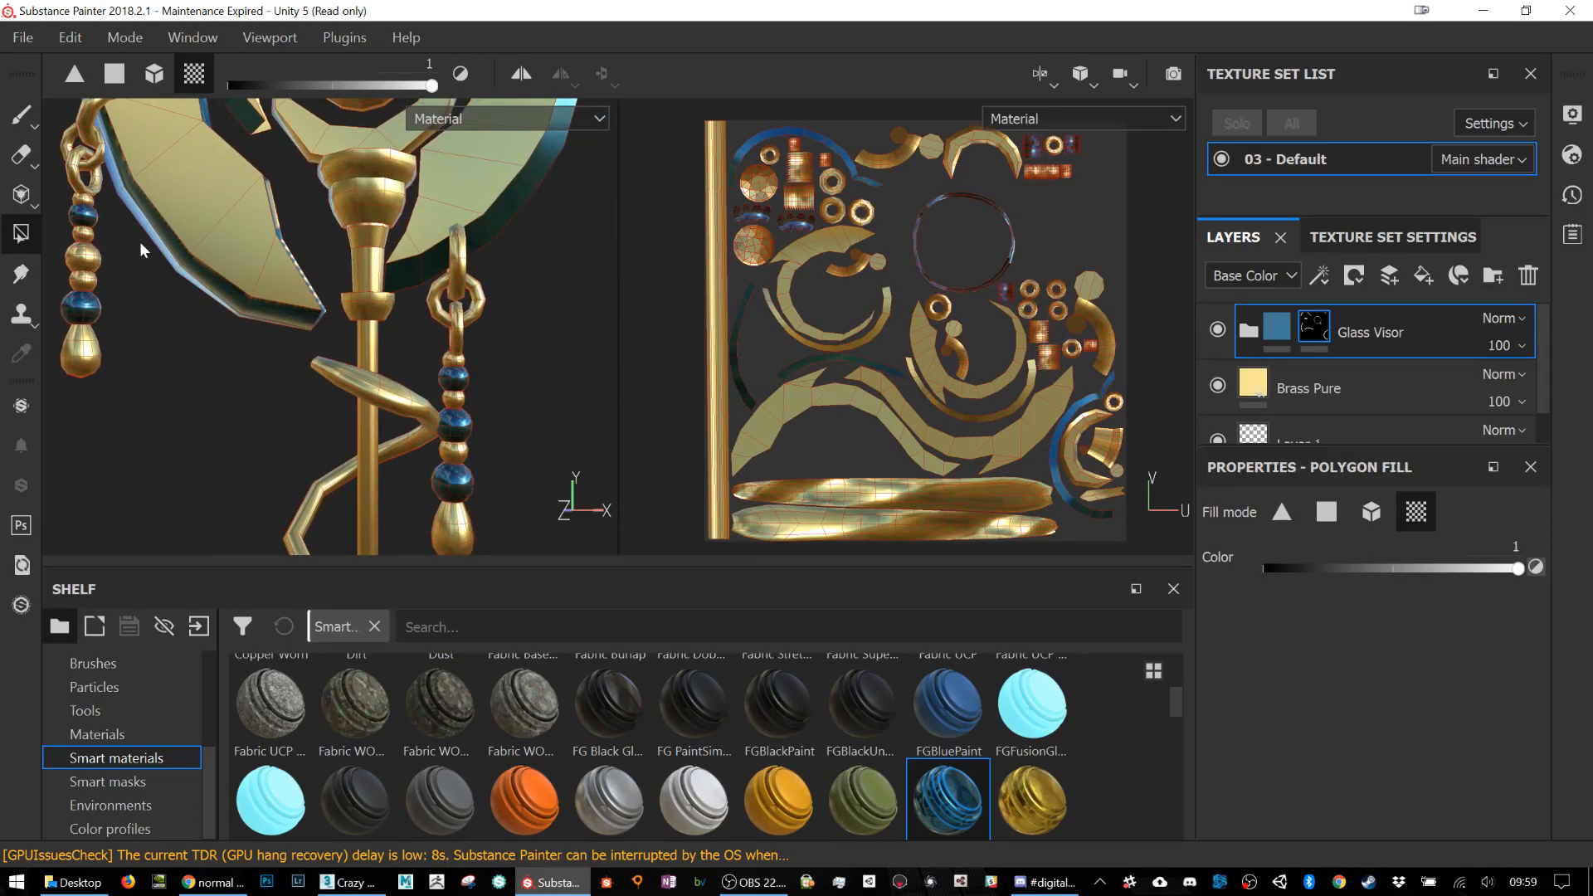
{"action": "left_click", "coordinate": [97, 259]}
{"action": "left_click_drag", "start_coordinate": [181, 308], "coordinate": [266, 340], "text": "alt"}
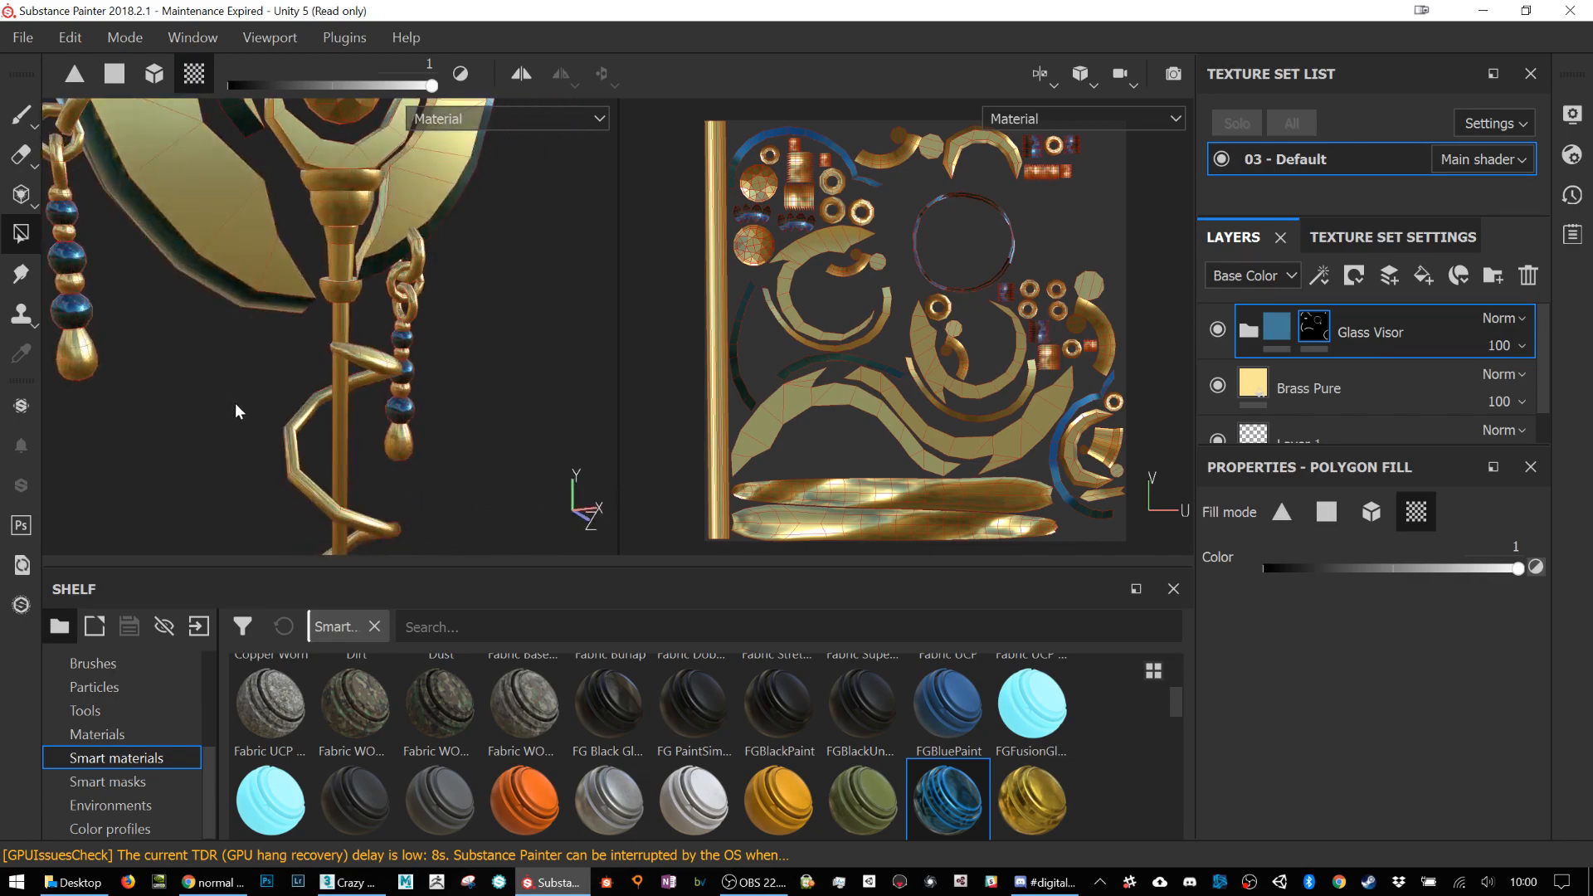
Step: Add the Jade smart material as a new layer above Glass Visor
{"action": "middle_click_drag", "start_coordinate": [235, 405], "coordinate": [267, 336], "text": "alt"}
{"action": "right_click_drag", "start_coordinate": [267, 336], "coordinate": [329, 398], "text": "alt"}
{"action": "scroll", "coordinate": [330, 398], "scroll_direction": "down", "scroll_amount": 5}
{"action": "middle_click_drag", "start_coordinate": [362, 394], "coordinate": [397, 161], "text": "alt"}
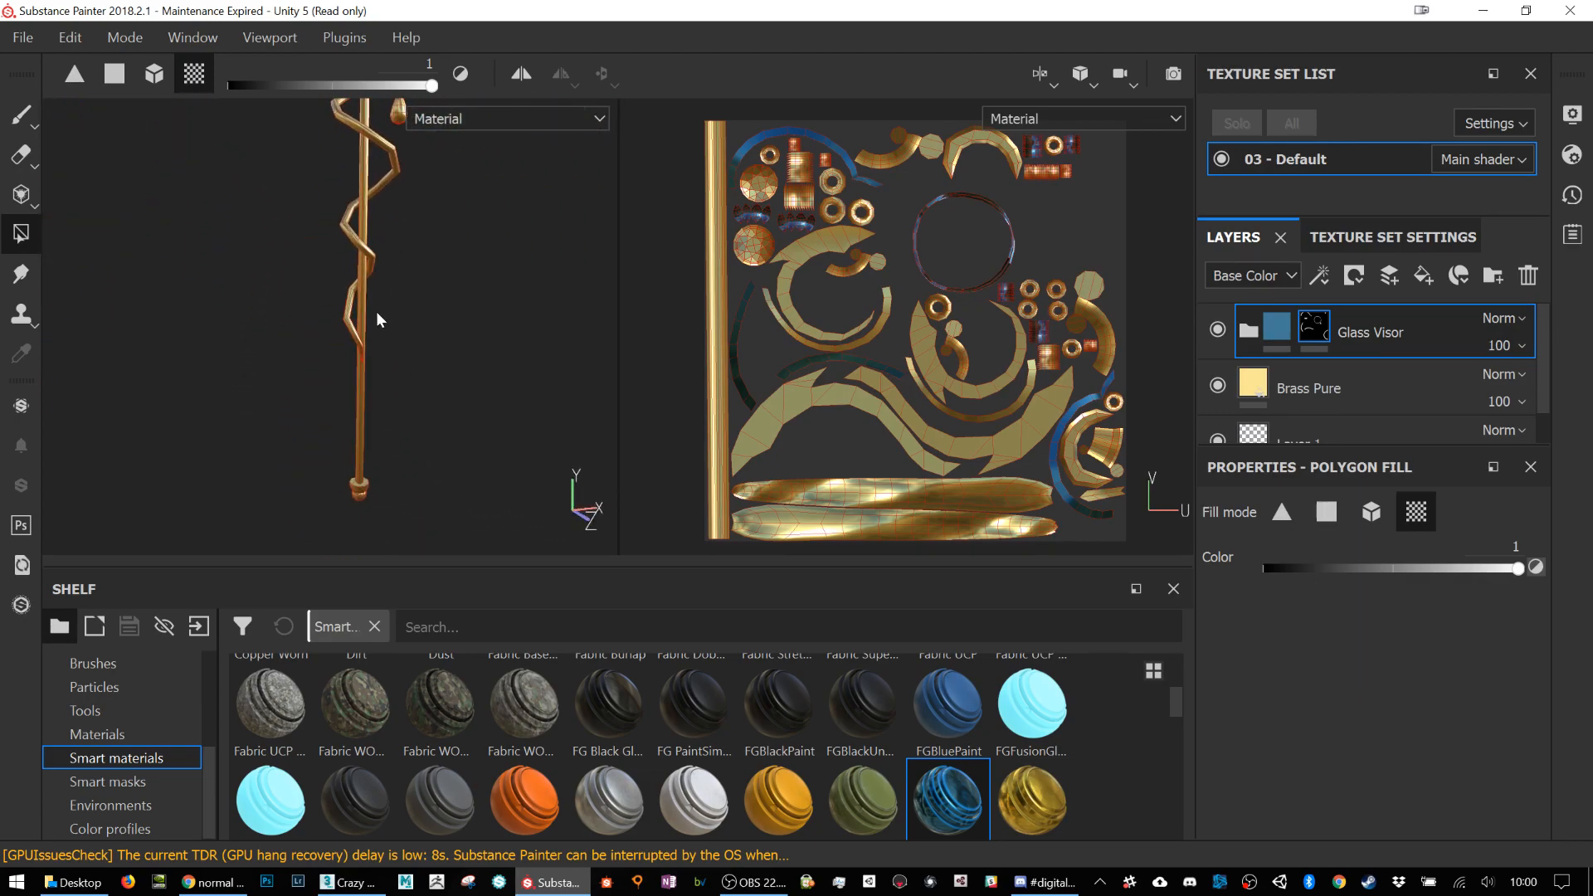
{"action": "middle_click_drag", "start_coordinate": [384, 235], "coordinate": [401, 307], "text": "alt"}
{"action": "left_click_drag", "start_coordinate": [524, 800], "coordinate": [1378, 307]}
{"action": "scroll", "coordinate": [636, 757], "scroll_direction": "down", "scroll_amount": 3}
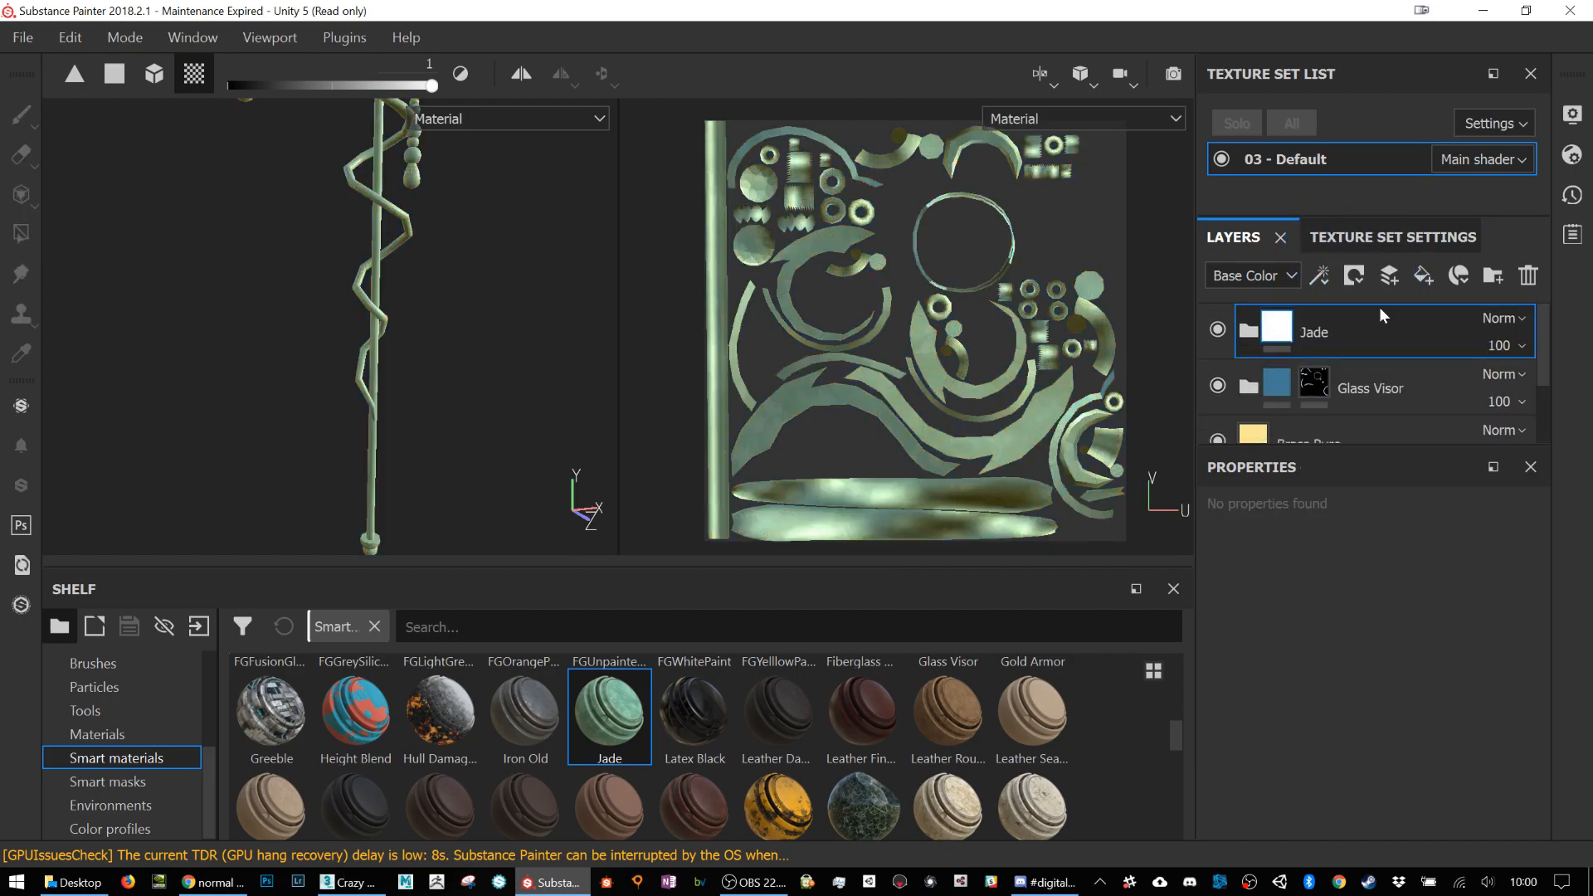
Step: Add a black mask to the Jade layer
{"action": "middle_click_drag", "start_coordinate": [469, 211], "coordinate": [520, 466], "text": "alt"}
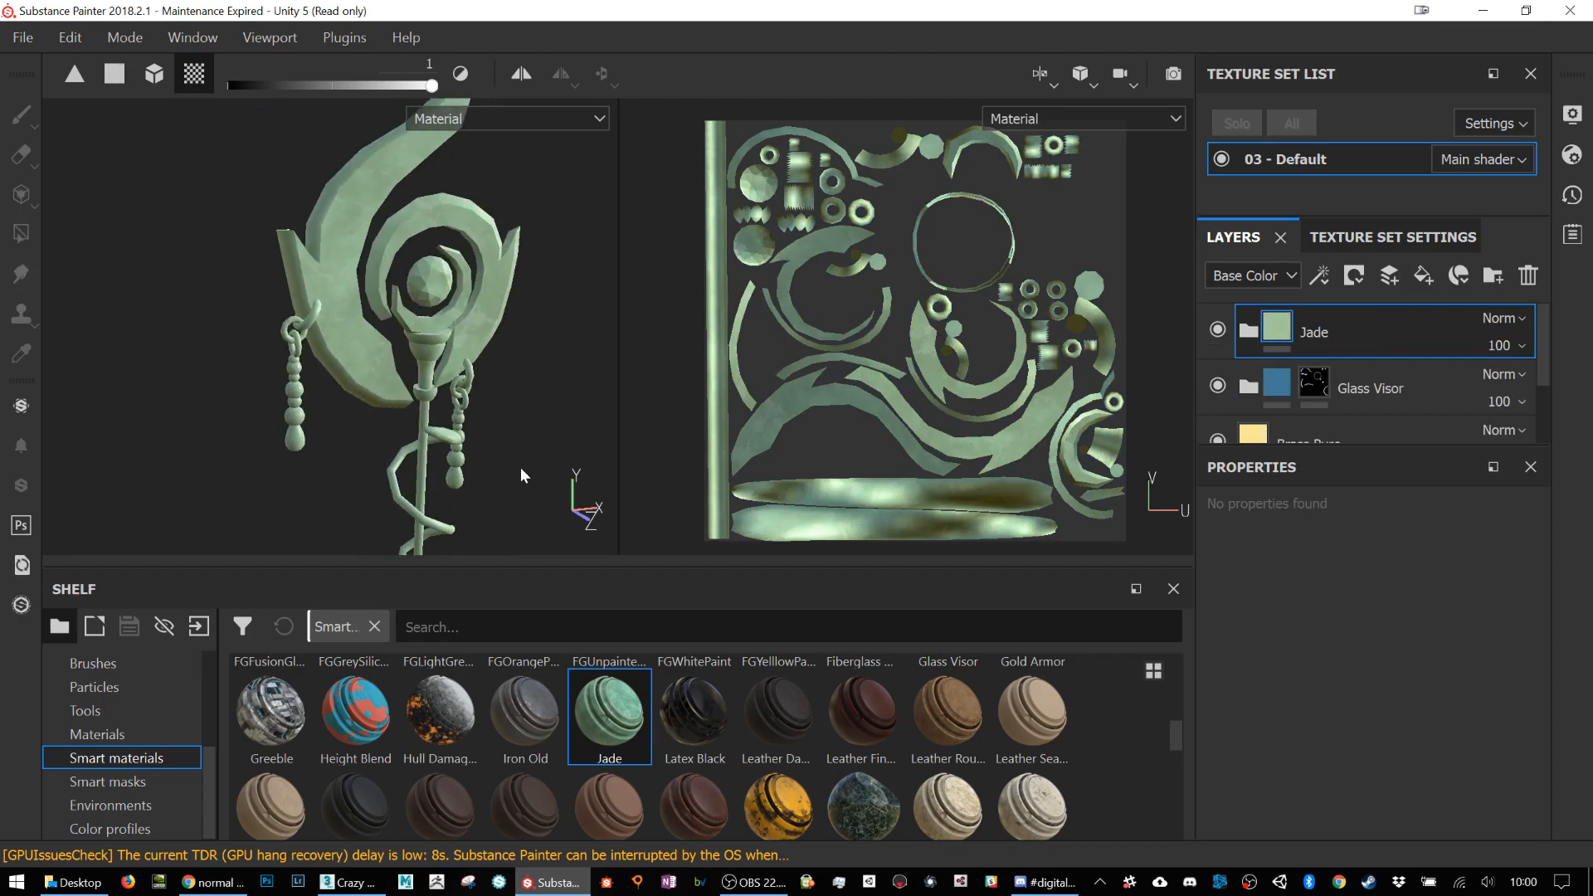
{"action": "left_click_drag", "start_coordinate": [520, 467], "coordinate": [469, 299], "text": "alt"}
{"action": "scroll", "coordinate": [520, 383], "scroll_direction": "down", "scroll_amount": 2}
{"action": "right_click_drag", "start_coordinate": [520, 382], "coordinate": [754, 365], "text": "alt"}
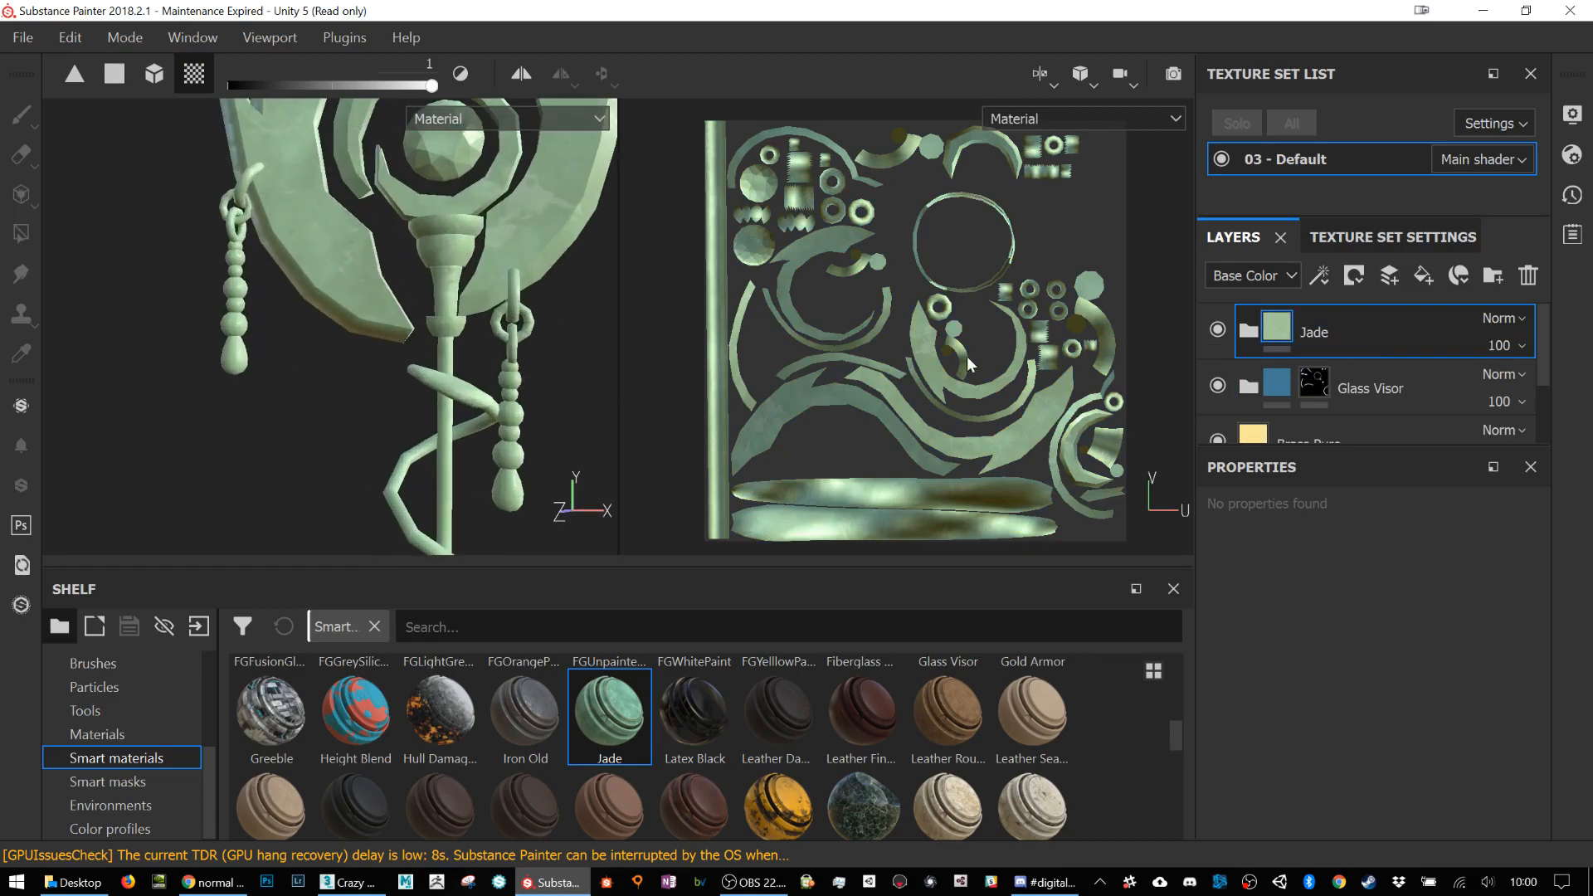
{"action": "right_click", "coordinate": [1331, 310]}
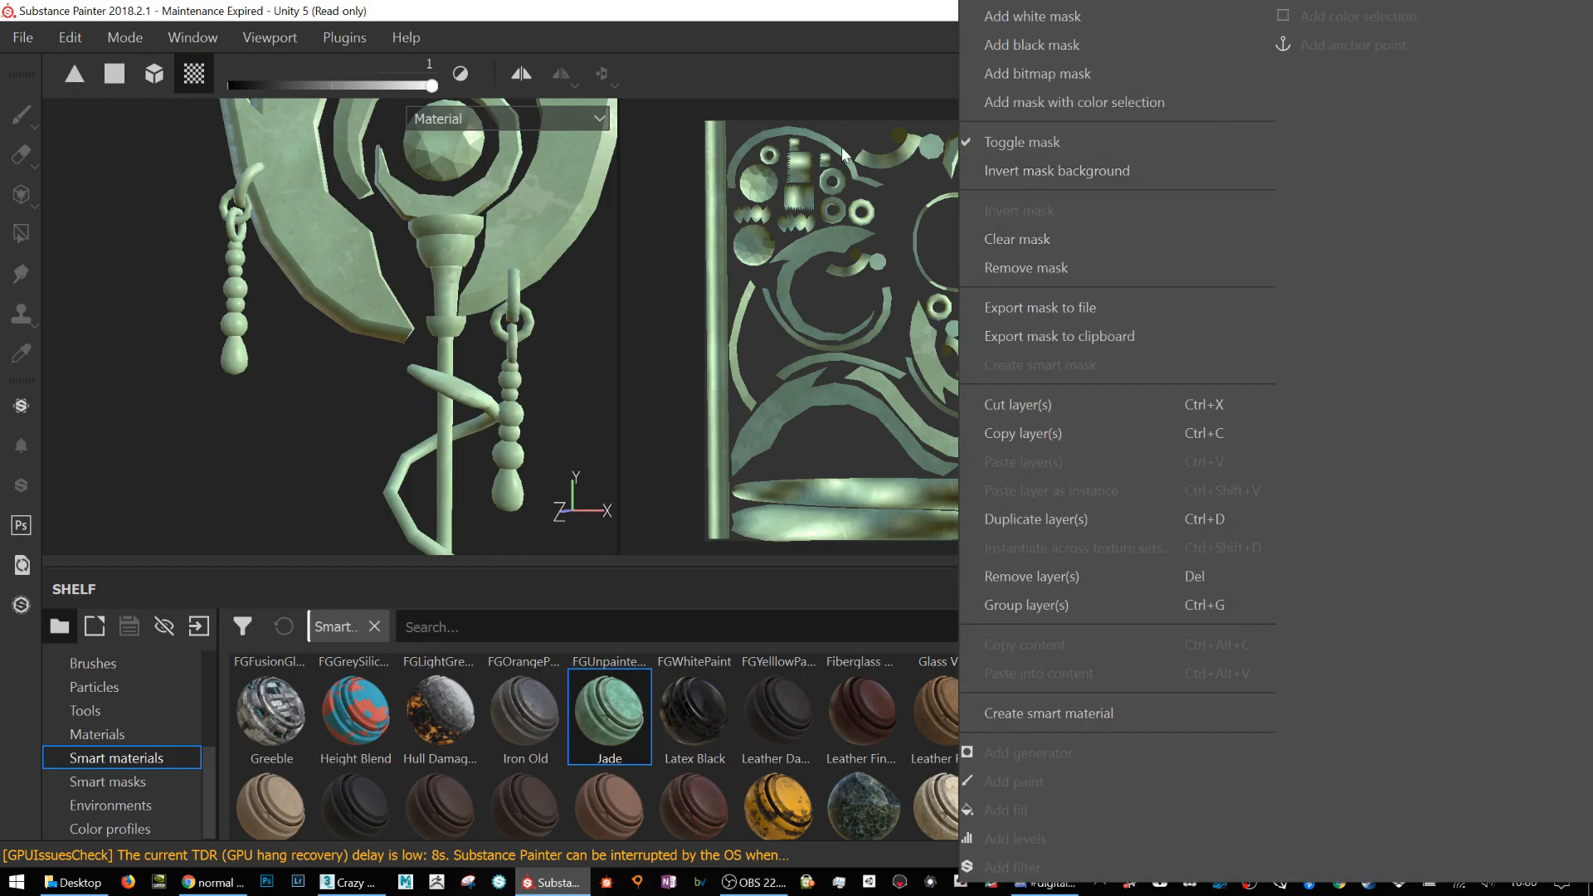
{"action": "left_click", "coordinate": [867, 7]}
{"action": "right_click", "coordinate": [1267, 322]}
{"action": "left_click", "coordinate": [1313, 357]}
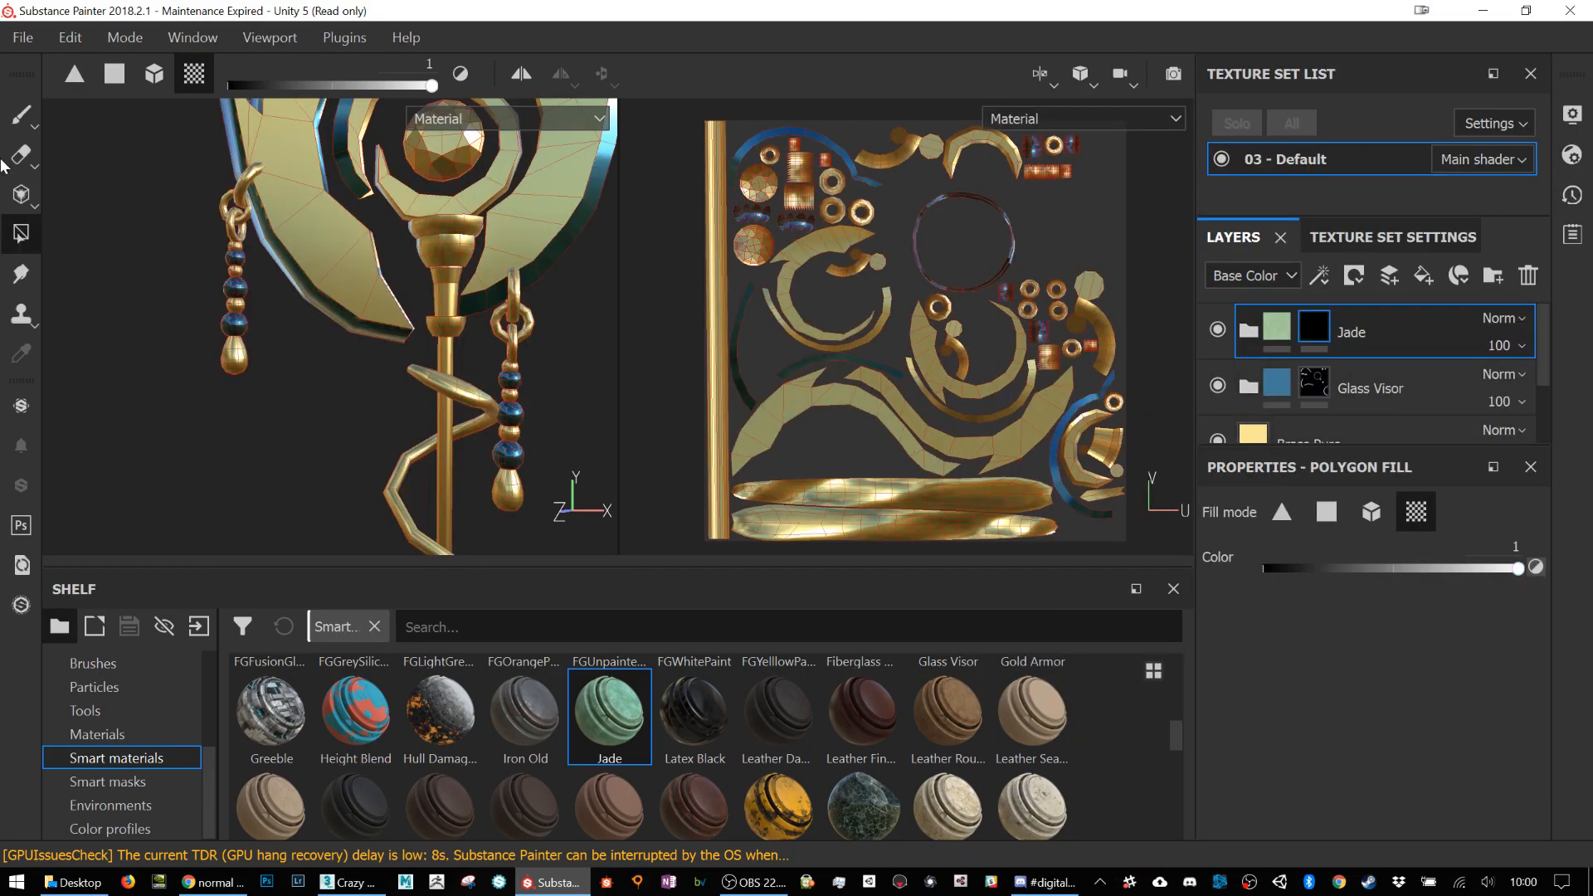
Step: Set the polygon fill to whole-mesh mode and fill the spiral vine around the shaft on the Jade mask
{"action": "left_click", "coordinate": [1371, 511]}
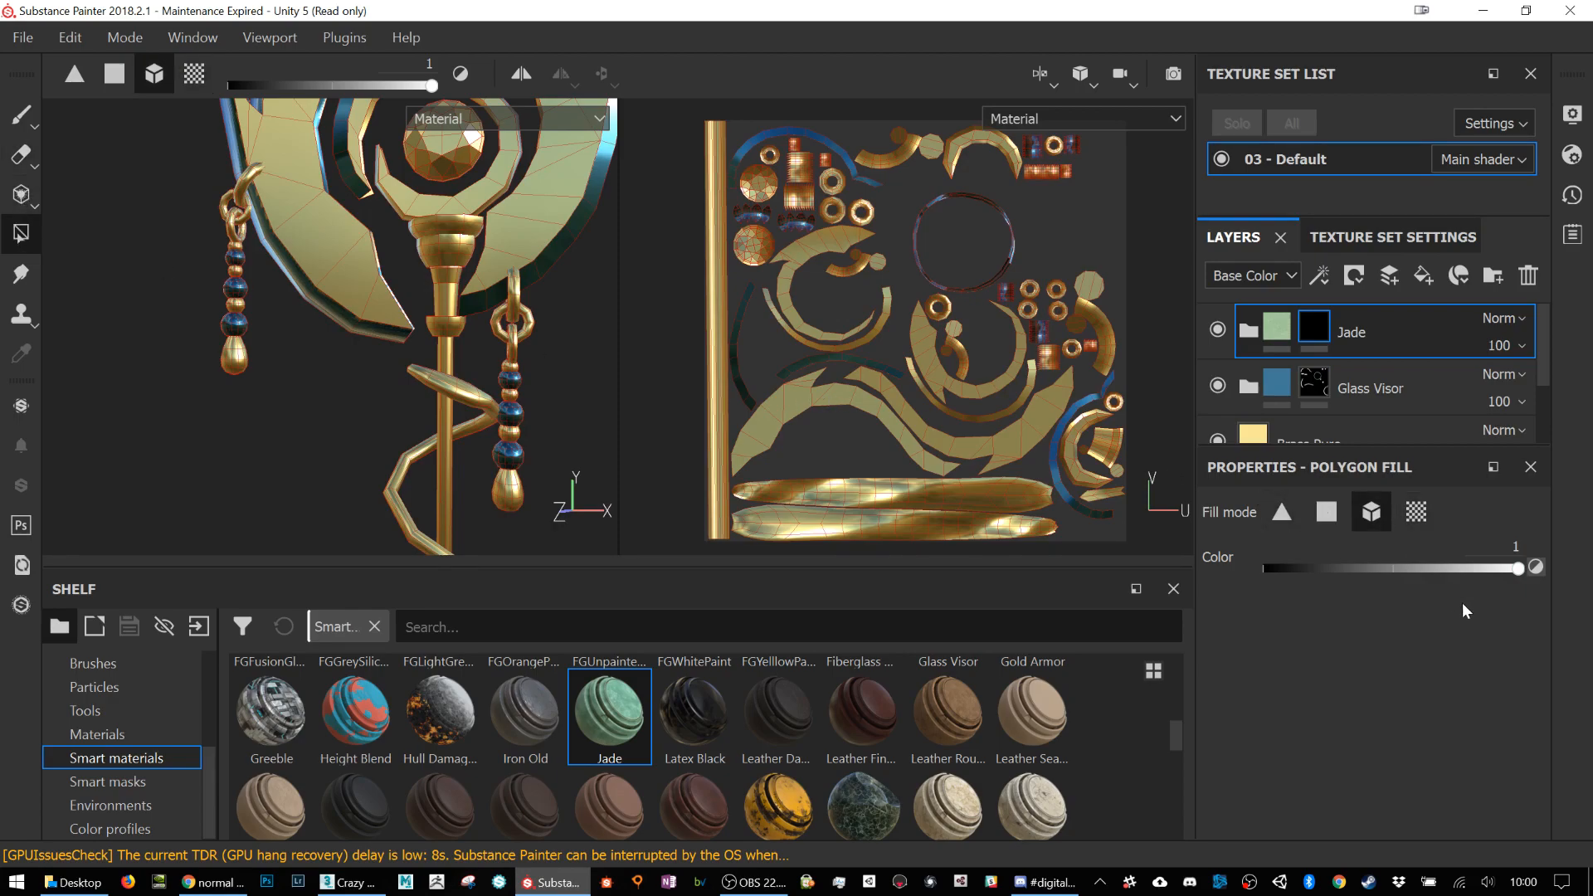
{"action": "left_click", "coordinate": [456, 390]}
{"action": "mouse_move", "coordinate": [487, 356]}
{"action": "left_mouse_down", "text": "alt"}
{"action": "mouse_move", "coordinate": [583, 359]}
{"action": "mouse_move", "coordinate": [502, 313]}
{"action": "mouse_move", "coordinate": [478, 353]}
{"action": "left_mouse_up", "text": "alt"}
{"action": "scroll", "coordinate": [483, 365], "scroll_direction": "up", "scroll_amount": 3}
{"action": "scroll", "coordinate": [484, 367], "scroll_direction": "down", "scroll_amount": 3}
{"action": "left_click_drag", "start_coordinate": [490, 266], "coordinate": [478, 341], "text": "alt"}
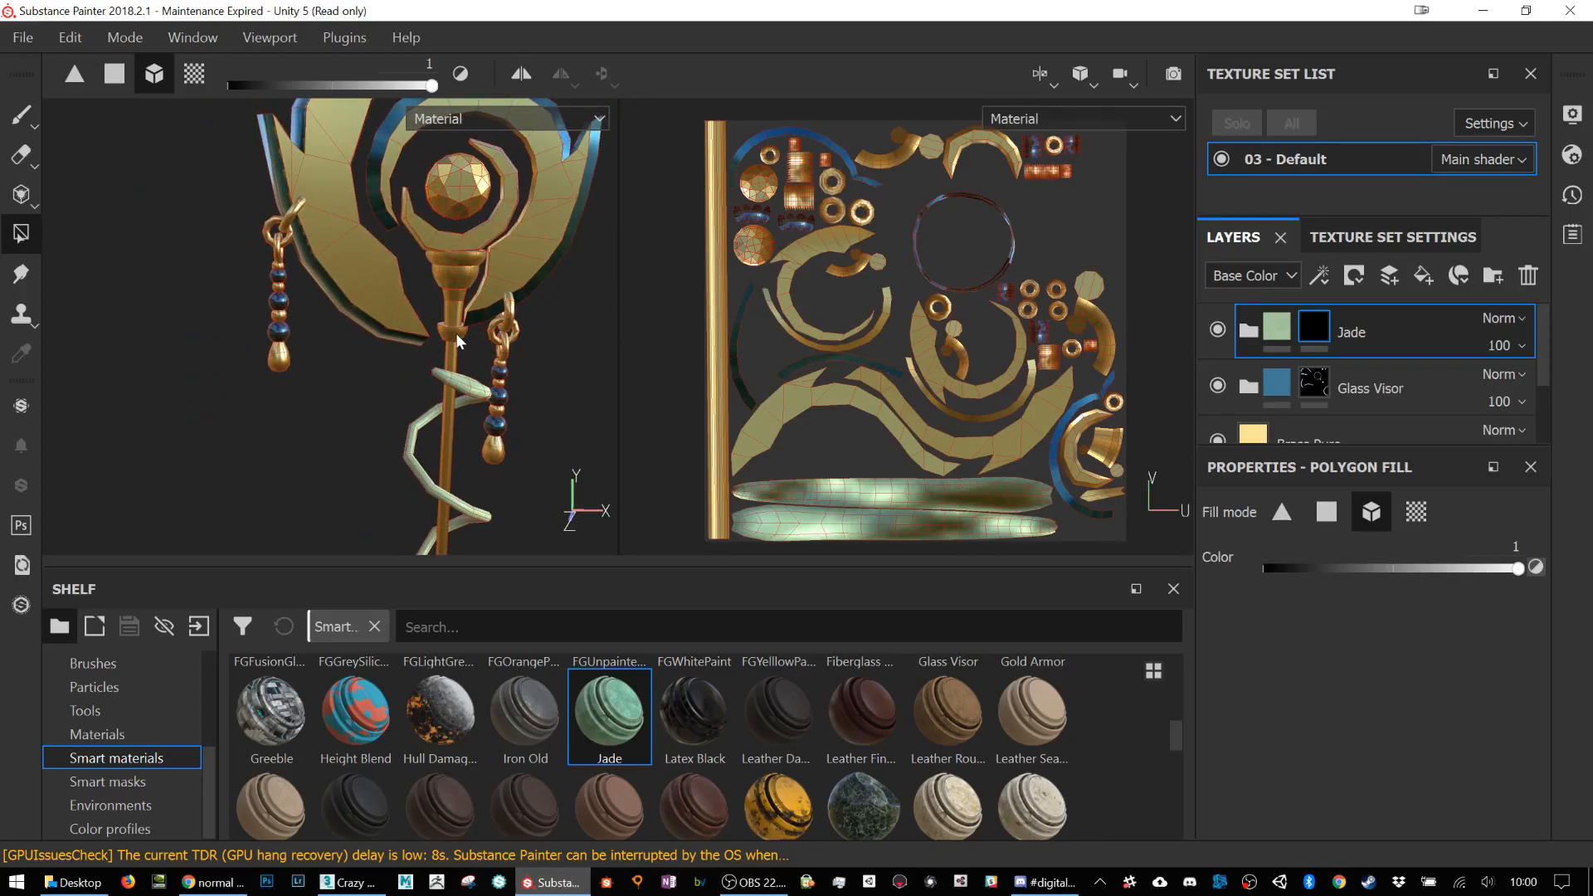
Step: Fill the collar cup pieces and the small ring beneath the staff's head on the Jade mask
{"action": "left_click", "coordinate": [474, 270]}
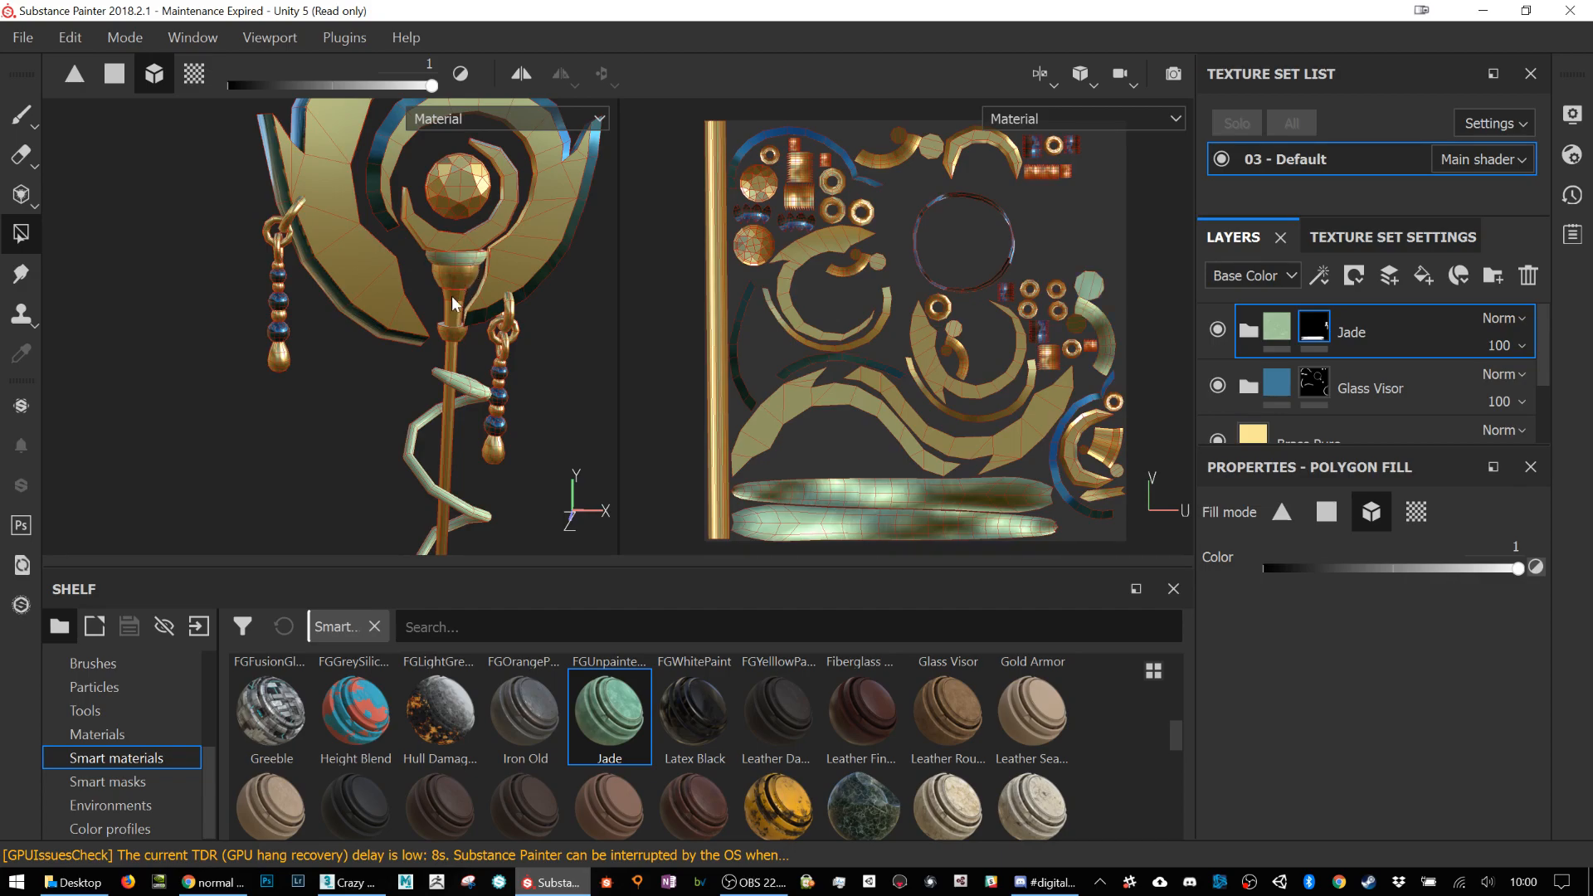
{"action": "left_click", "coordinate": [455, 282]}
{"action": "left_click_drag", "start_coordinate": [525, 347], "coordinate": [481, 320], "text": "alt"}
{"action": "left_click", "coordinate": [466, 341]}
Step: Fill the ring piece at the shaft's lower end on the Jade mask
{"action": "middle_click_drag", "start_coordinate": [495, 414], "coordinate": [454, 217], "text": "alt"}
{"action": "middle_click_drag", "start_coordinate": [462, 439], "coordinate": [473, 241], "text": "alt"}
{"action": "middle_click_drag", "start_coordinate": [436, 357], "coordinate": [424, 108], "text": "alt"}
{"action": "left_click", "coordinate": [430, 423]}
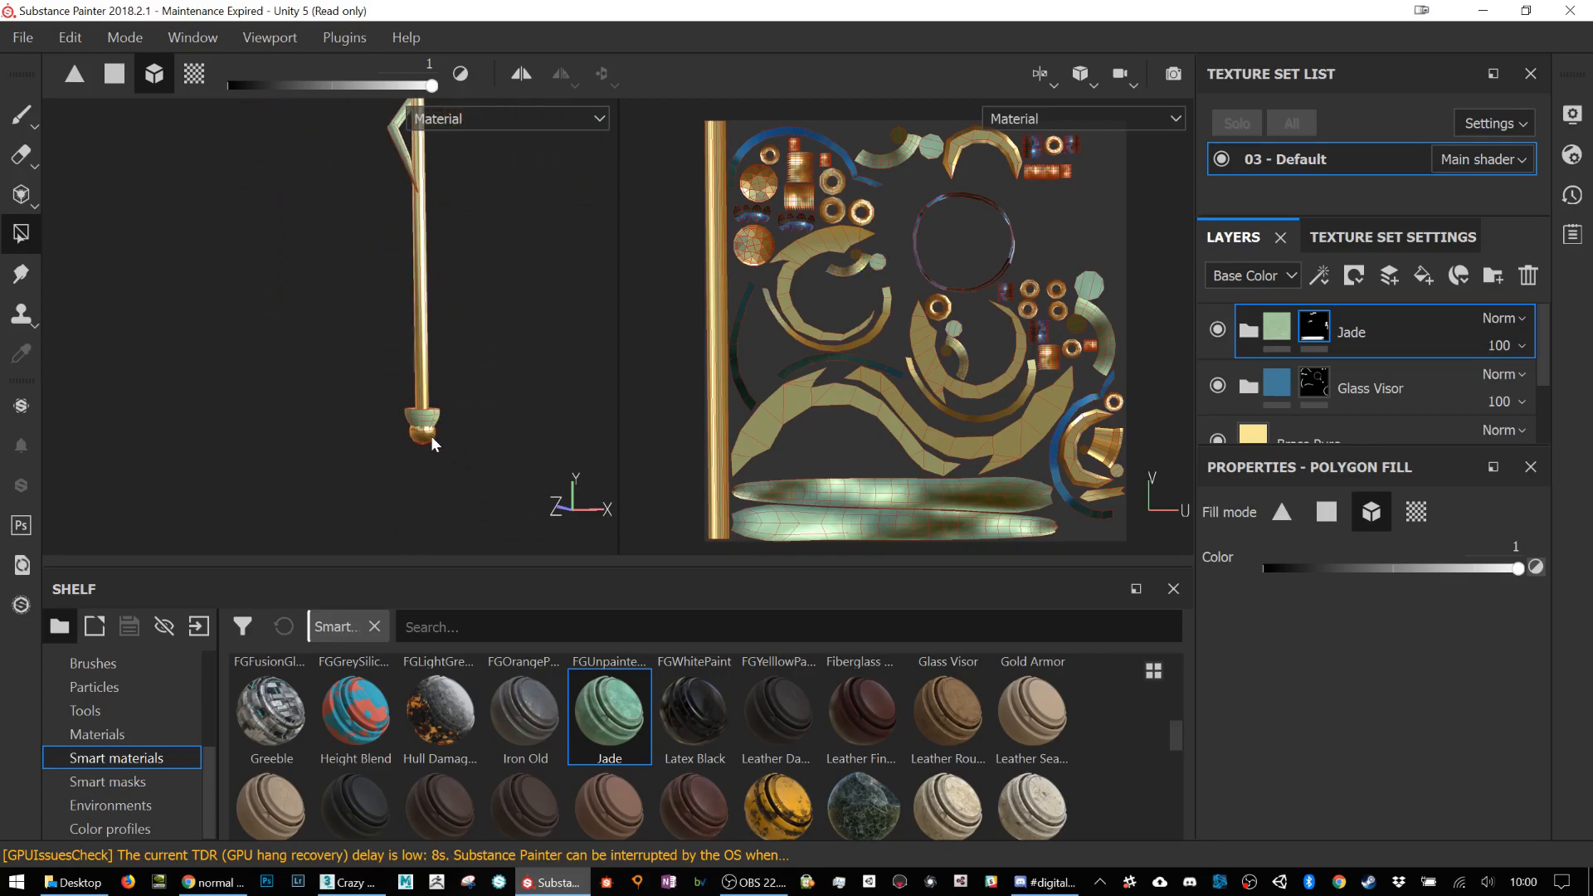
{"action": "left_click_drag", "start_coordinate": [483, 285], "coordinate": [510, 322], "text": "alt"}
{"action": "scroll", "coordinate": [515, 317], "scroll_direction": "up", "scroll_amount": 2}
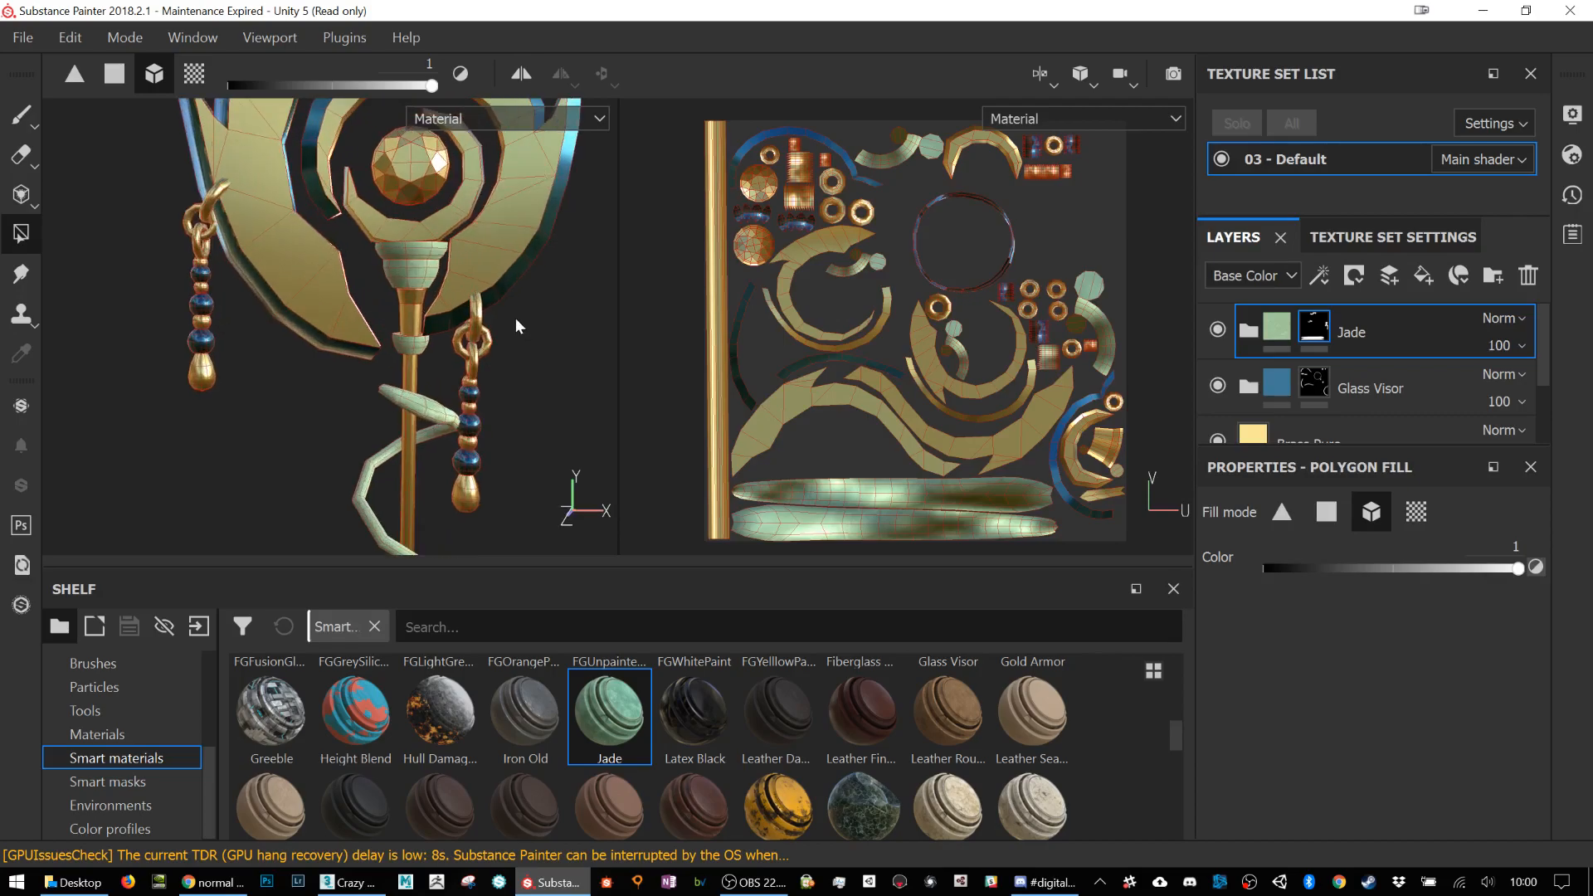
{"action": "middle_click_drag", "start_coordinate": [511, 295], "coordinate": [498, 445], "text": "alt"}
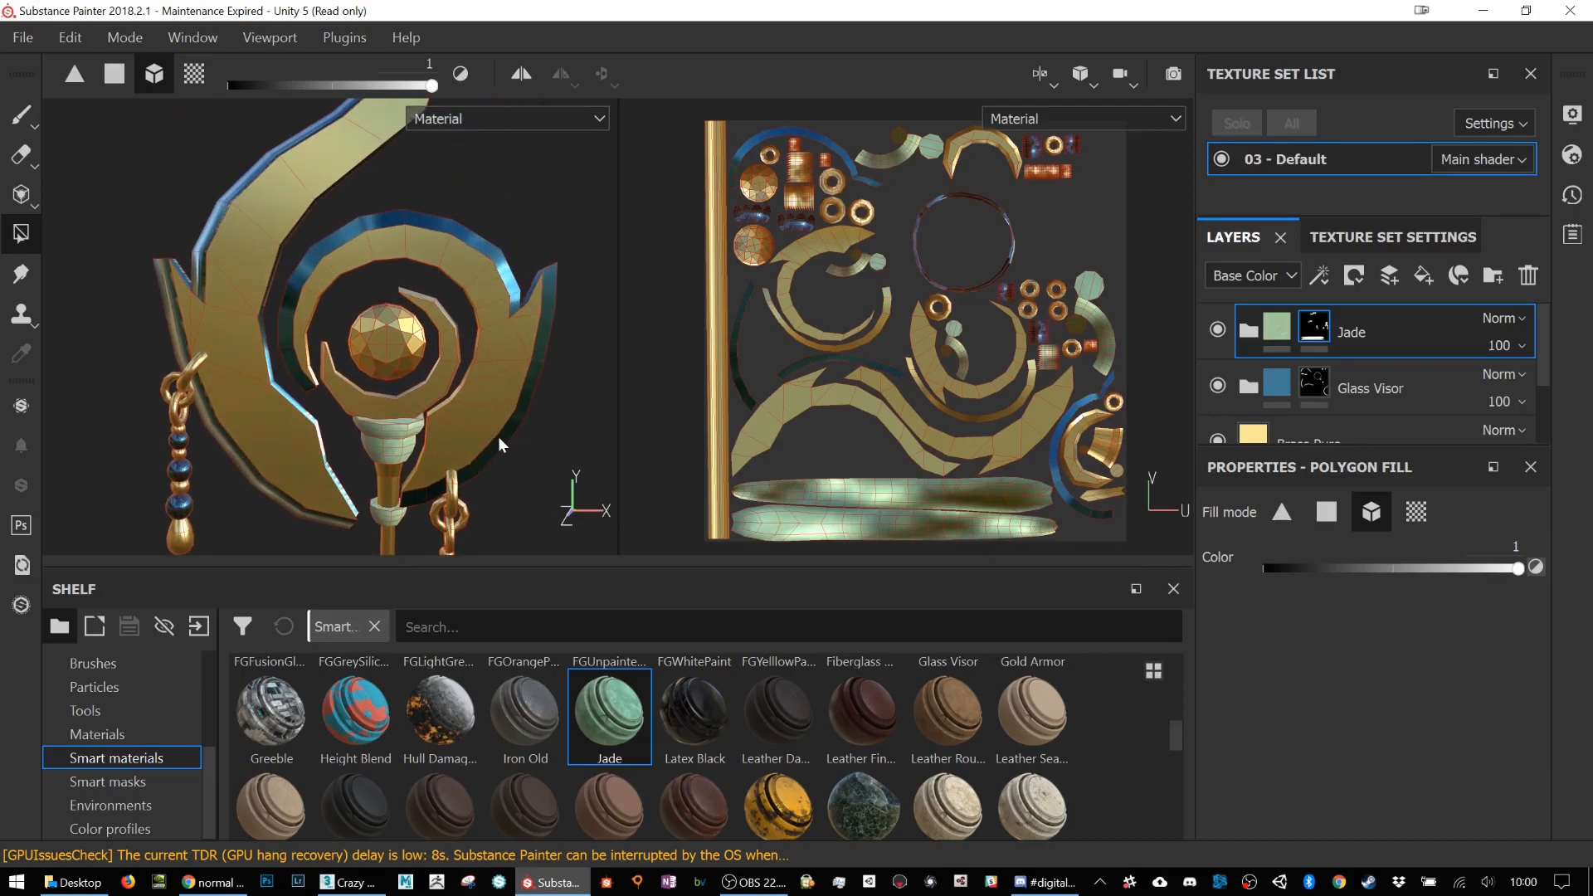
{"action": "scroll", "coordinate": [672, 796], "scroll_direction": "down", "scroll_amount": 3}
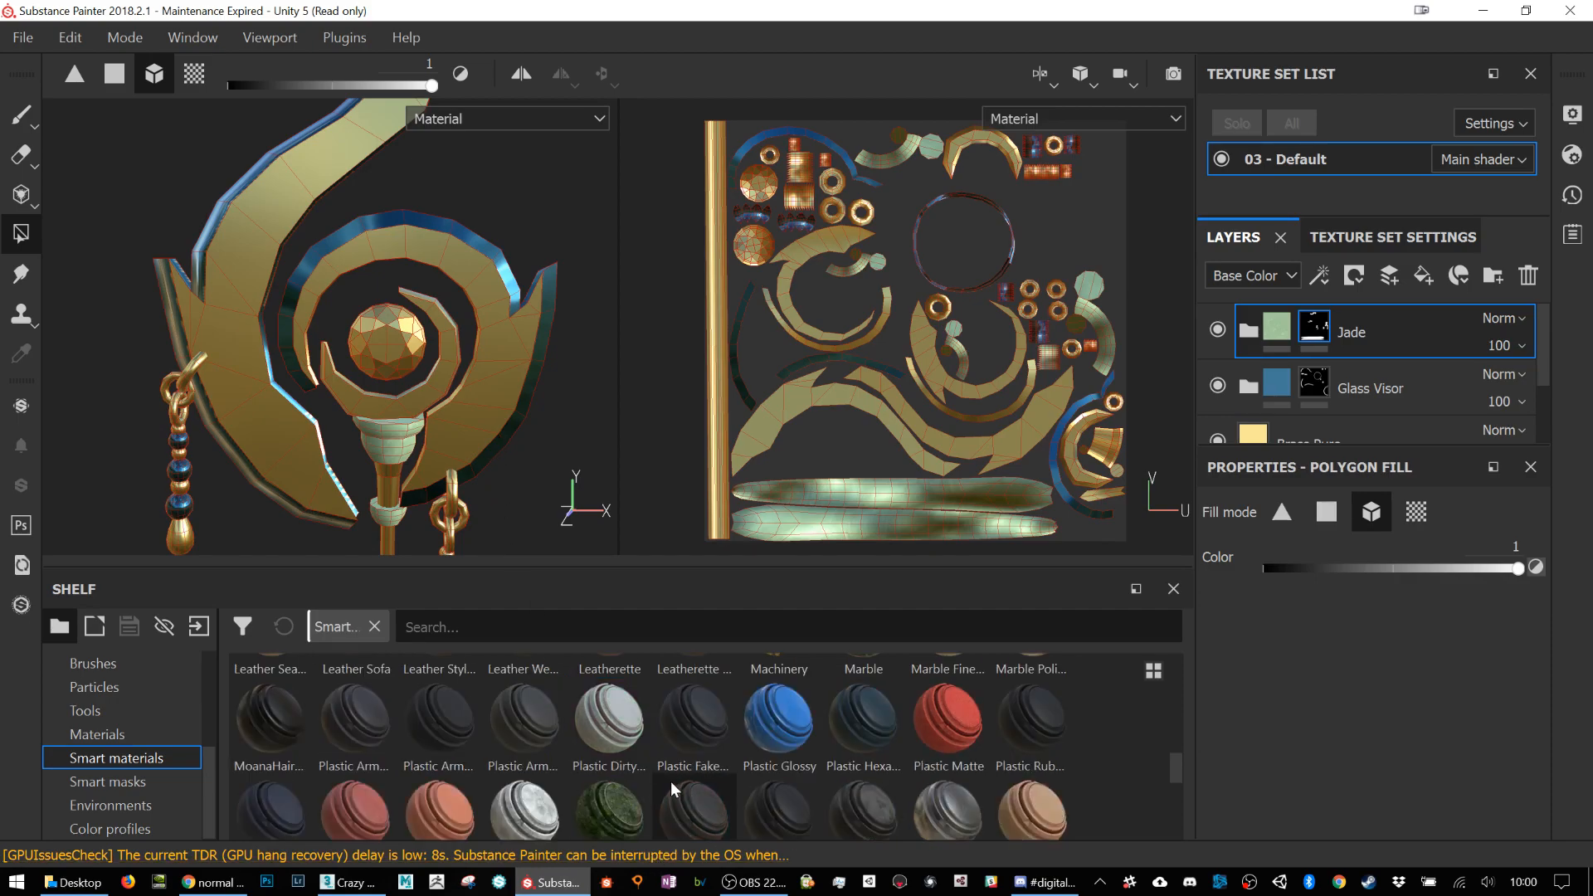
{"action": "scroll", "coordinate": [670, 788], "scroll_direction": "down", "scroll_amount": 3}
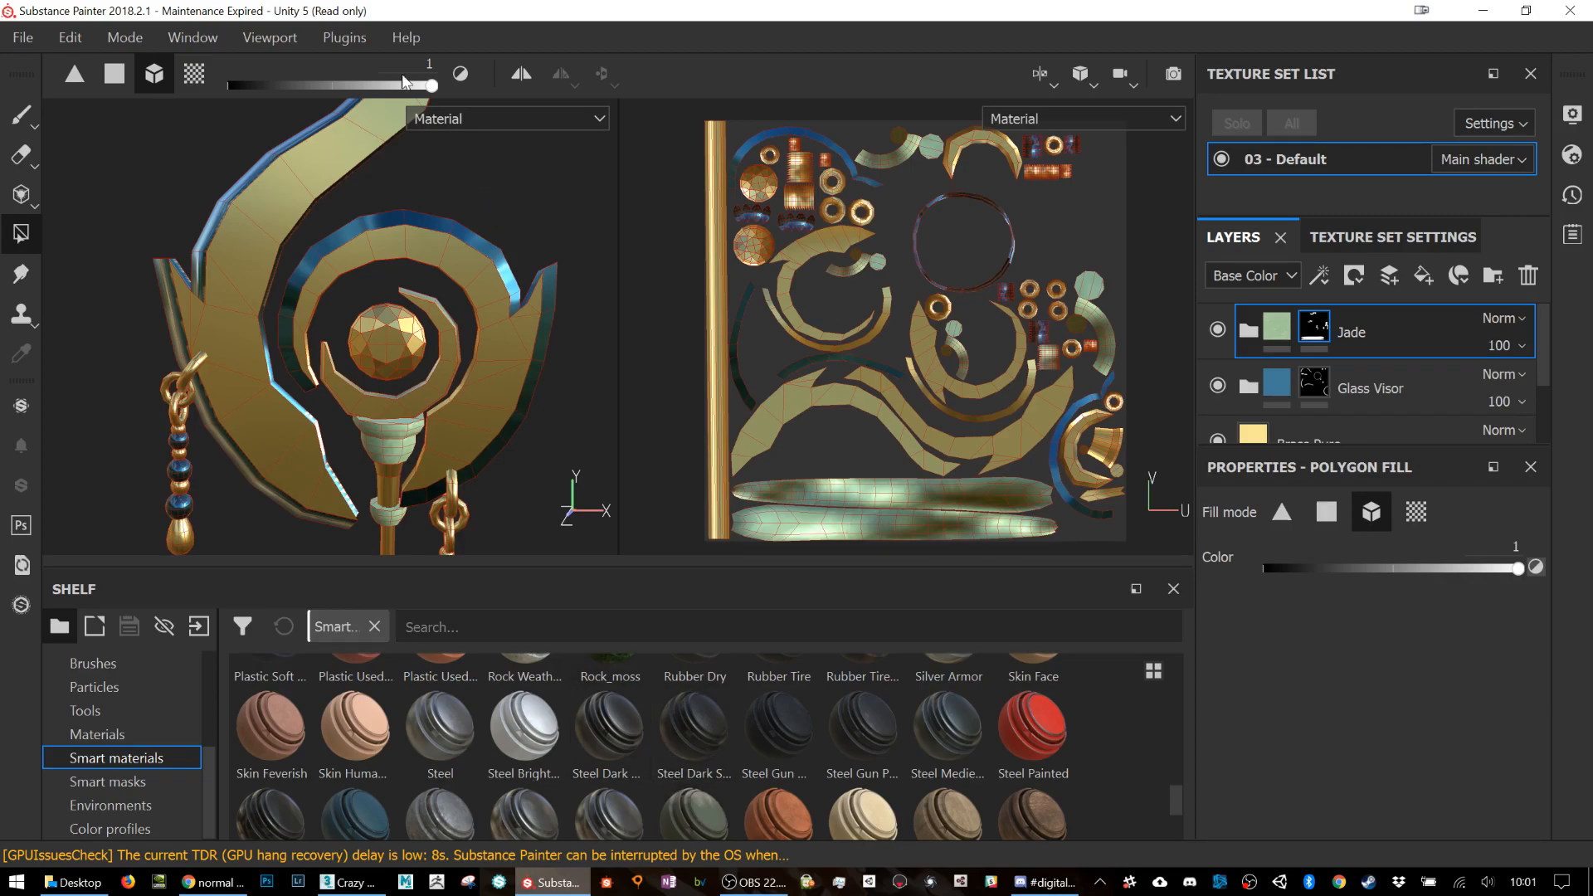
Step: Open the application settings and review the General options for interface, camera, baking, preview, Iray hardware and privacy
{"action": "left_click", "coordinate": [138, 47]}
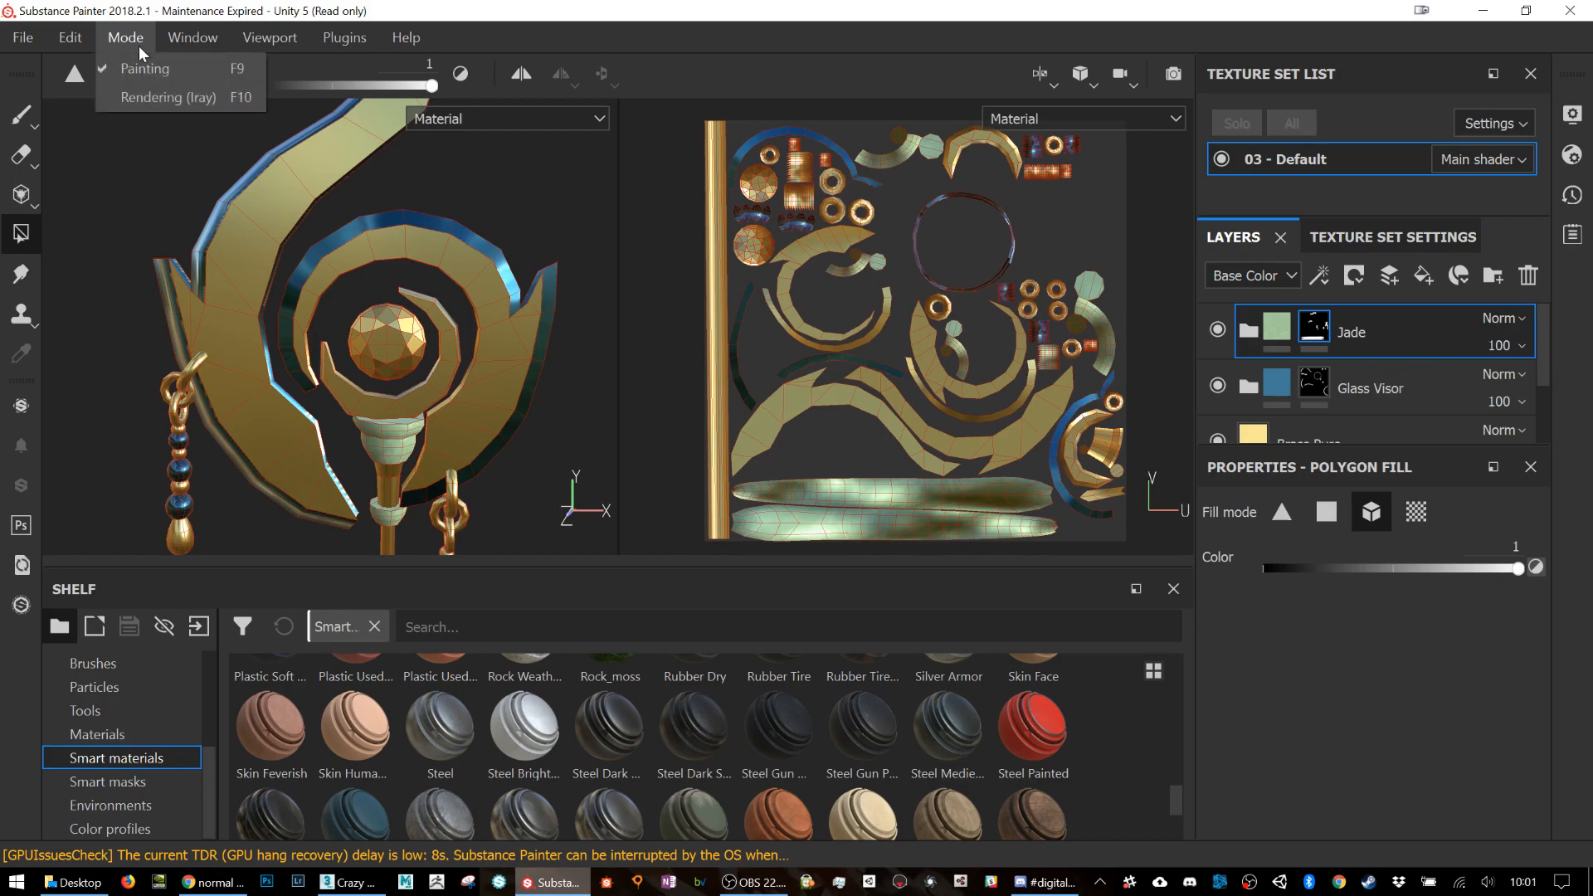
{"action": "mouse_move", "coordinate": [47, 42]}
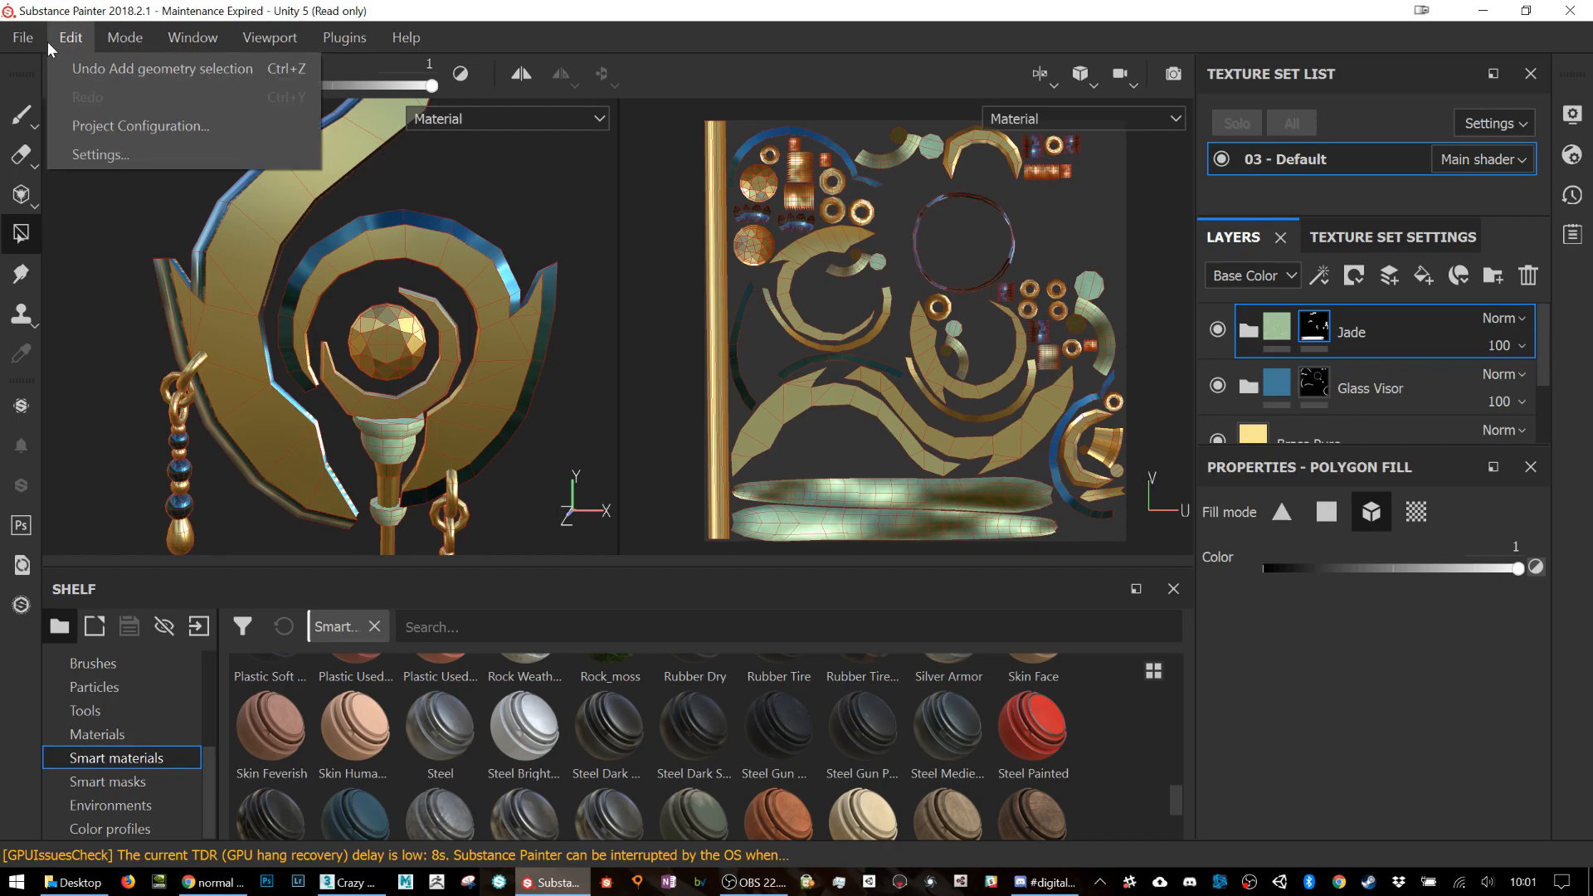
{"action": "left_click", "coordinate": [83, 154]}
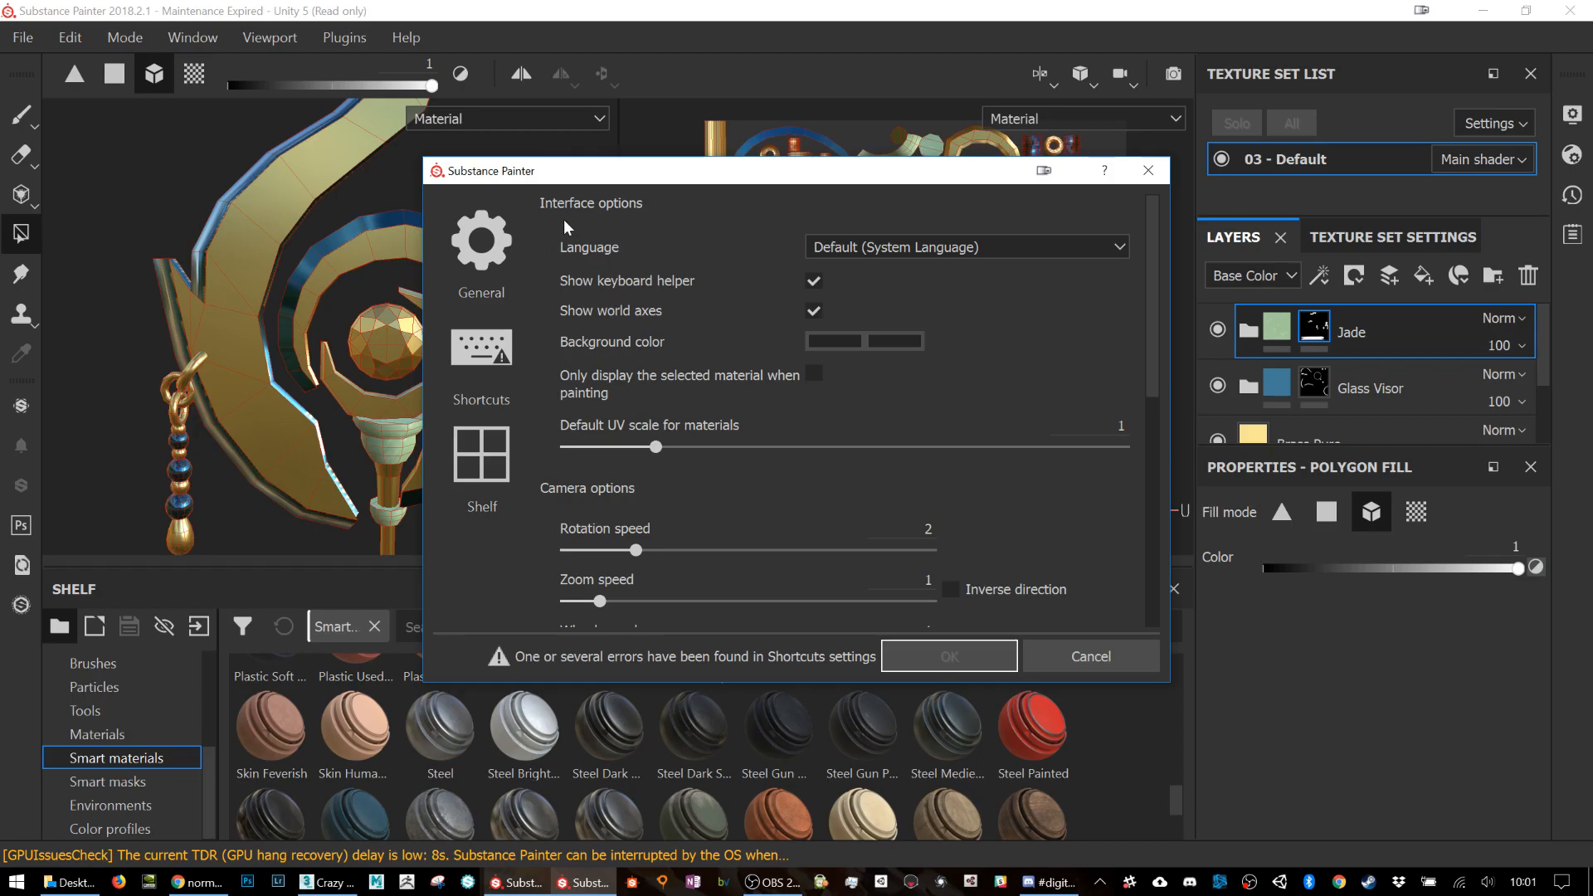
{"action": "scroll", "coordinate": [593, 255], "scroll_direction": "down", "scroll_amount": 2}
{"action": "scroll", "coordinate": [593, 251], "scroll_direction": "down", "scroll_amount": 2}
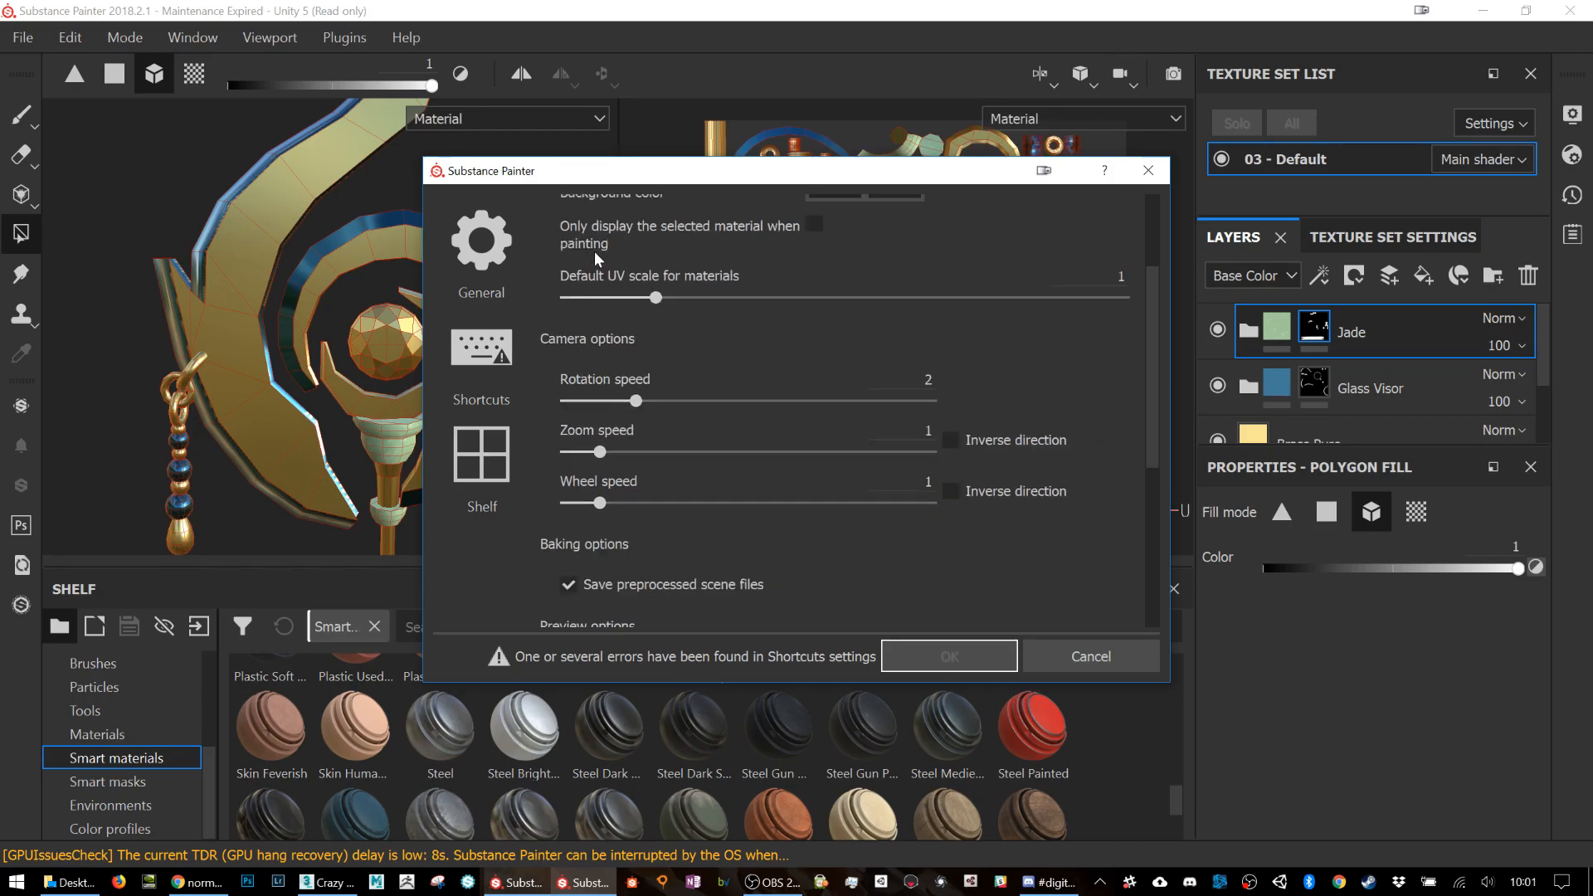
{"action": "scroll", "coordinate": [924, 535], "scroll_direction": "down", "scroll_amount": 8}
{"action": "scroll", "coordinate": [915, 535], "scroll_direction": "down", "scroll_amount": 1}
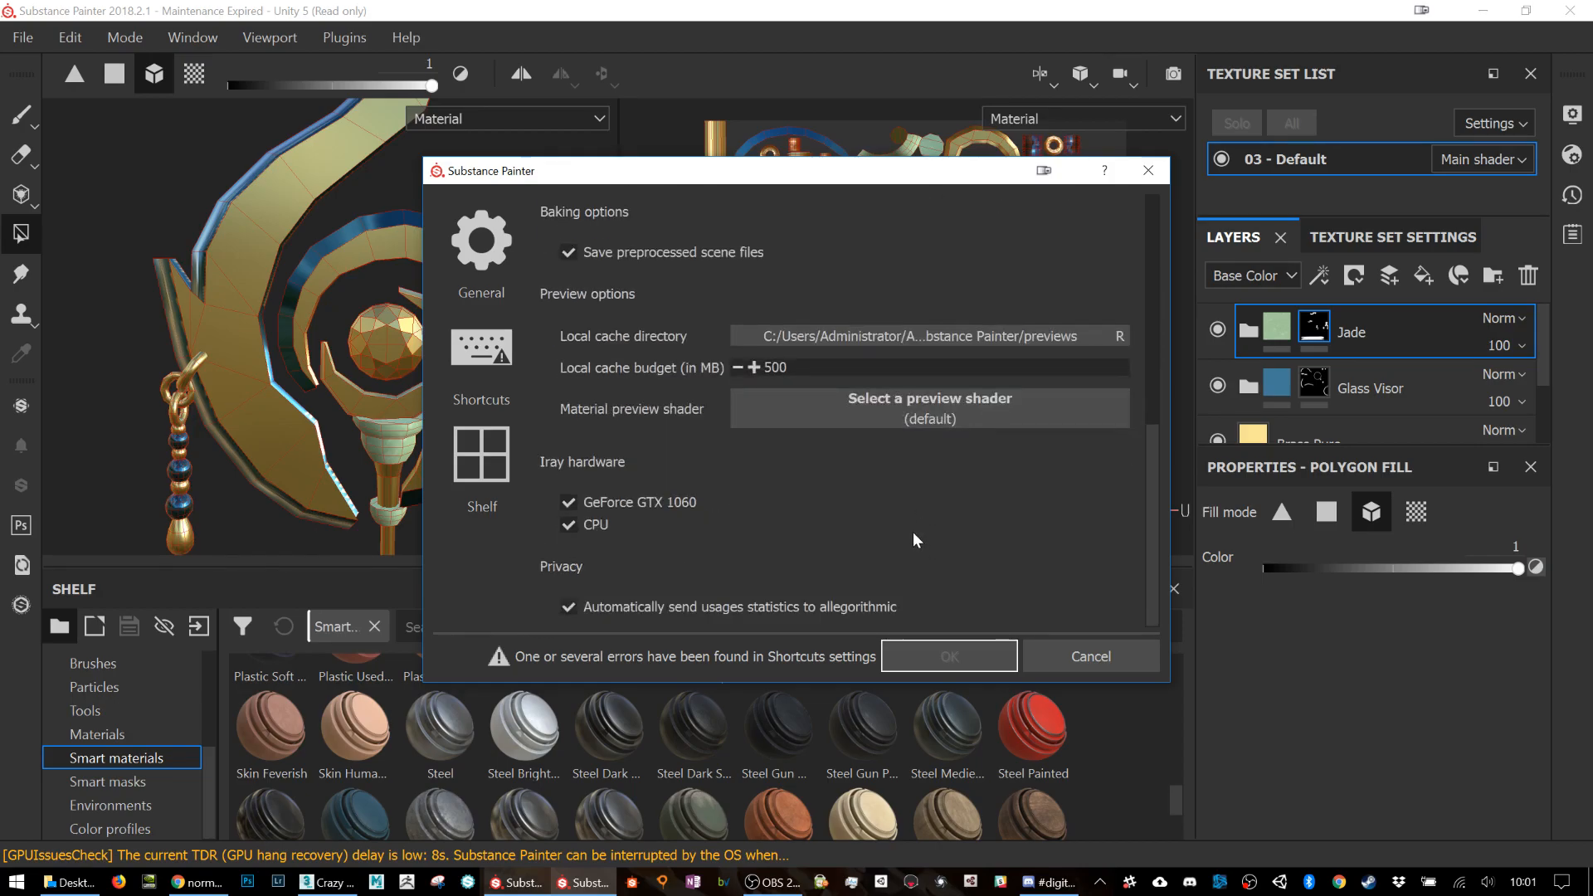
{"action": "scroll", "coordinate": [907, 539], "scroll_direction": "up", "scroll_amount": 10}
{"action": "scroll", "coordinate": [625, 319], "scroll_direction": "up", "scroll_amount": 1}
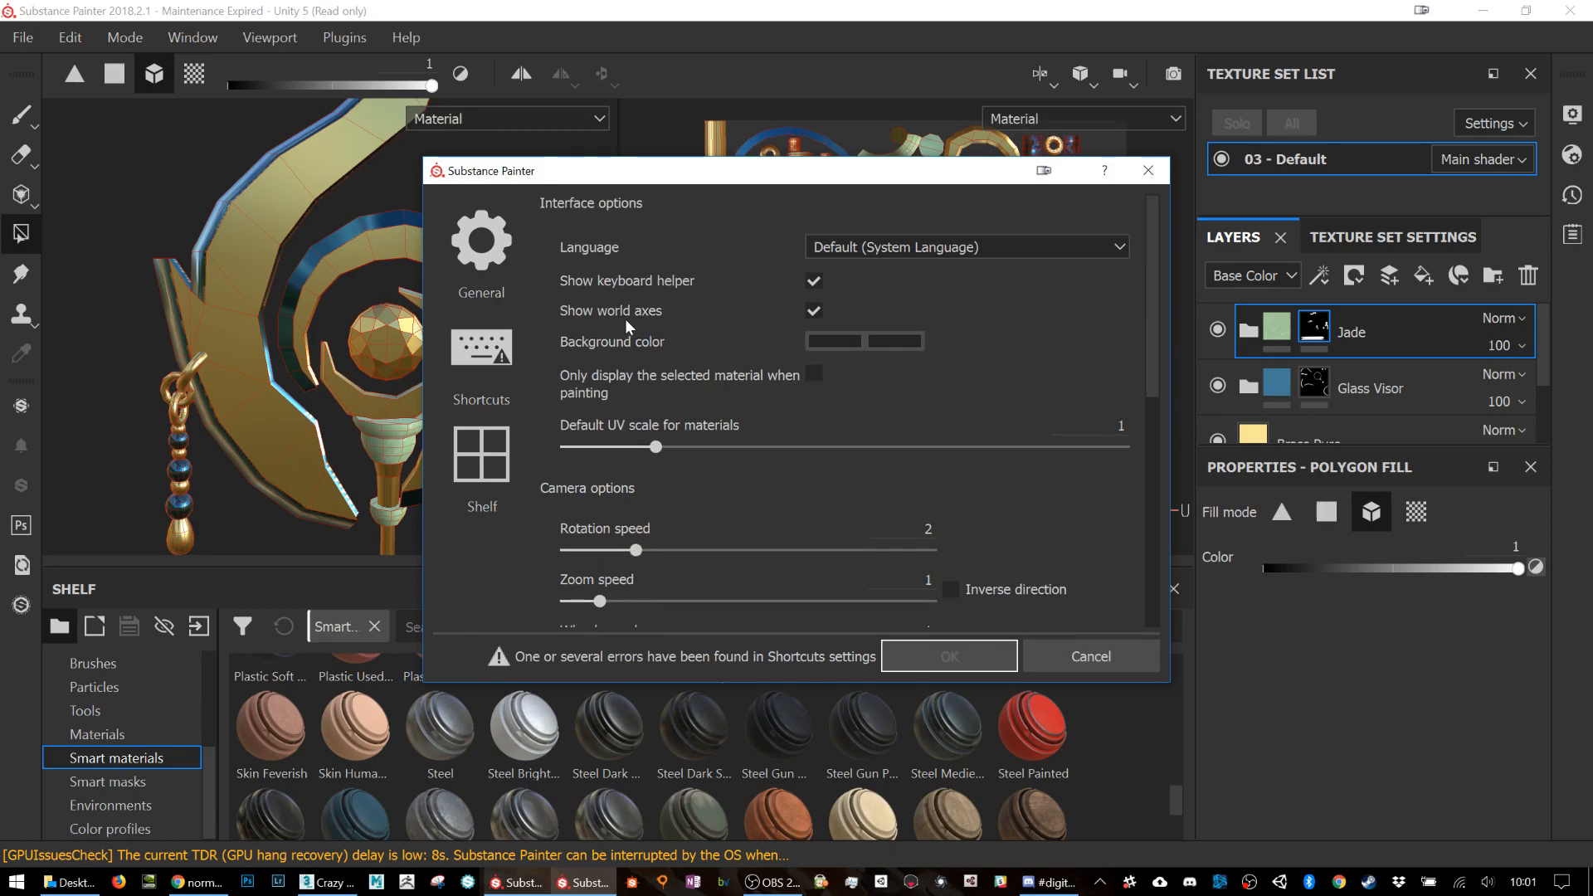
Step: Look through the keyboard and mouse shortcuts and the shelf locations in the settings
{"action": "left_click", "coordinate": [468, 352]}
{"action": "scroll", "coordinate": [636, 375], "scroll_direction": "down", "scroll_amount": 10}
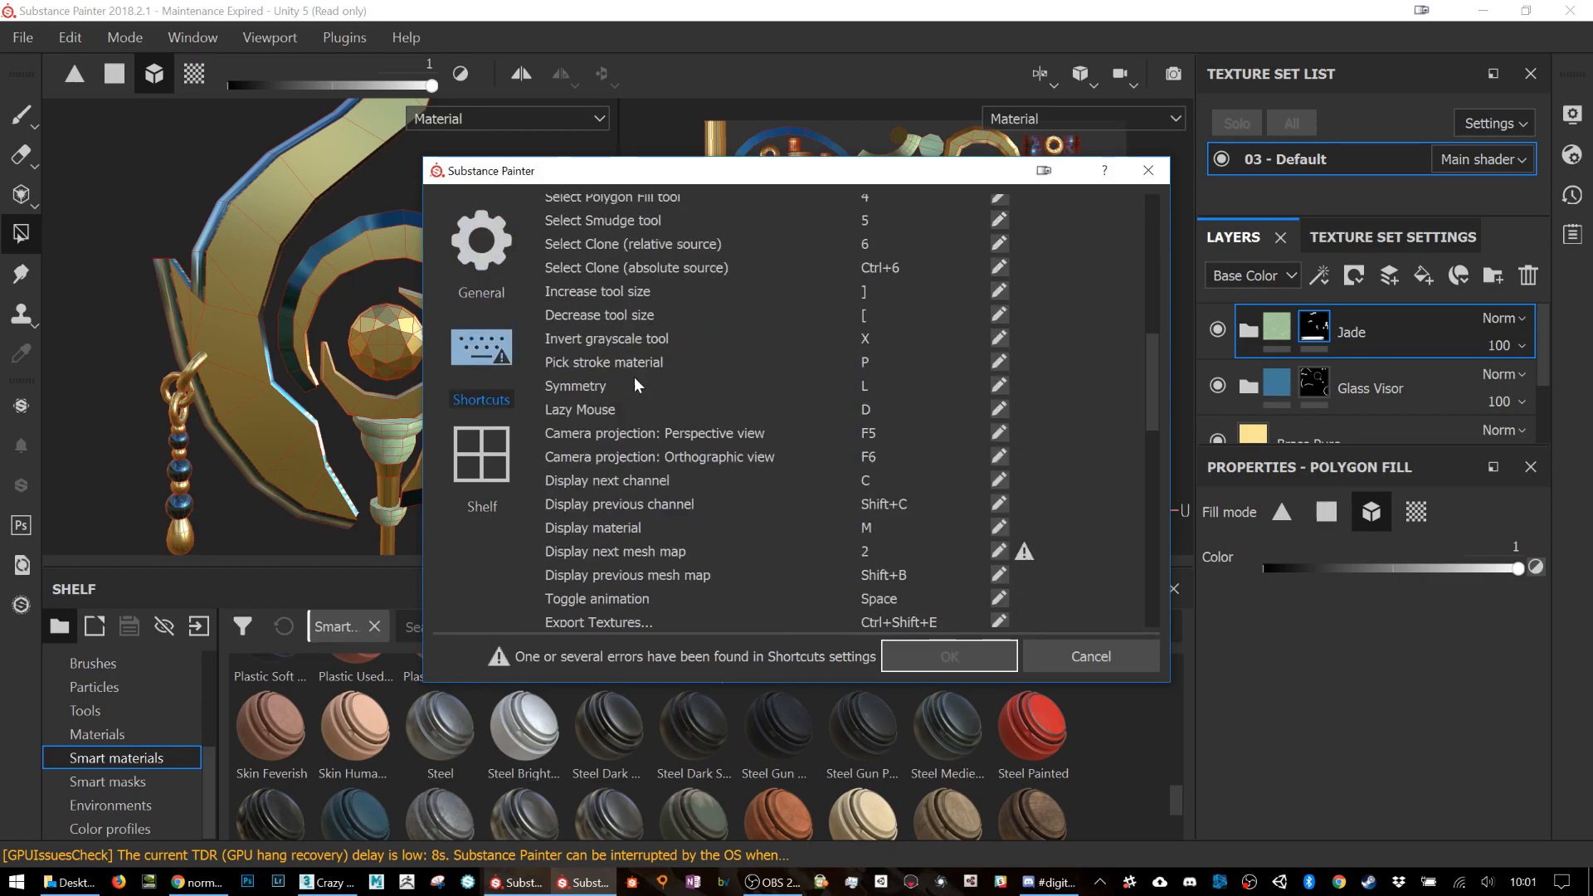
{"action": "scroll", "coordinate": [630, 375], "scroll_direction": "down", "scroll_amount": 6}
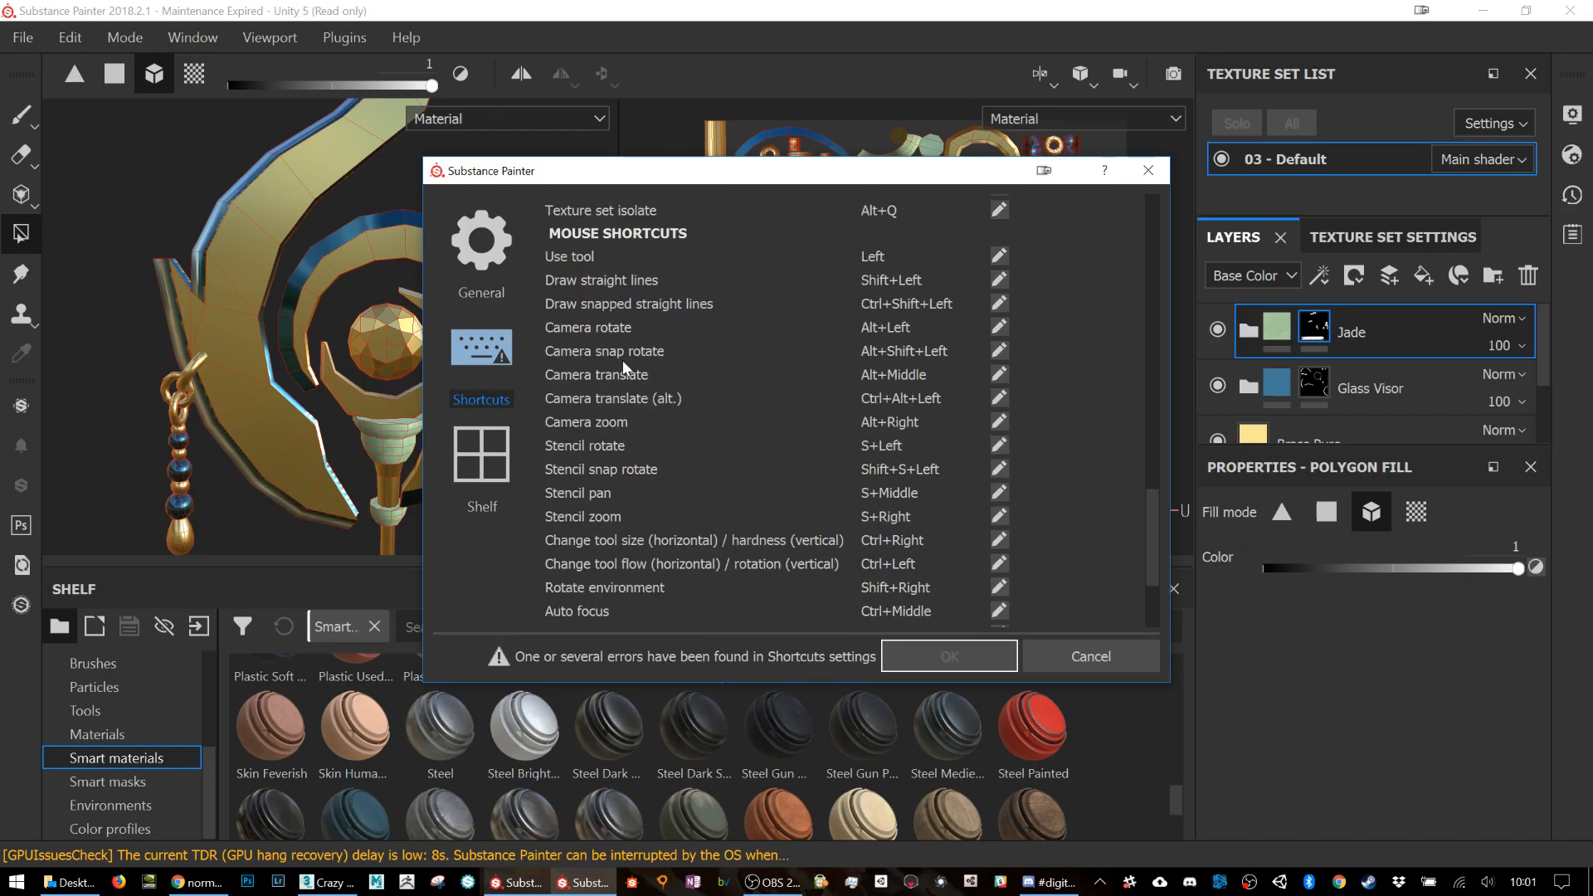
{"action": "scroll", "coordinate": [614, 365], "scroll_direction": "down", "scroll_amount": 3}
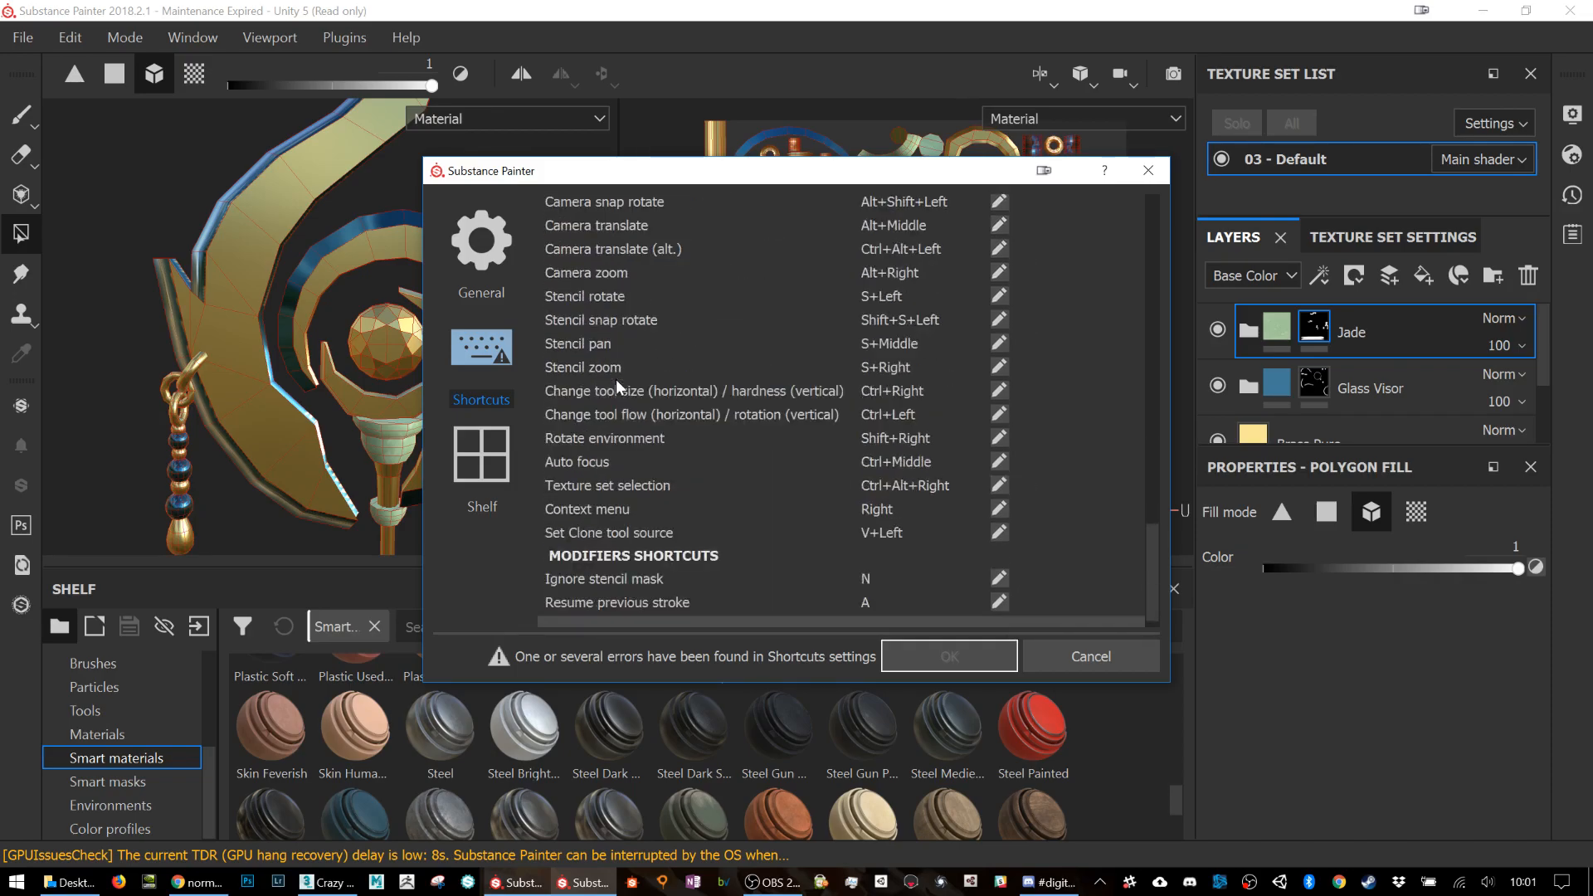
{"action": "scroll", "coordinate": [627, 397], "scroll_direction": "down", "scroll_amount": 1}
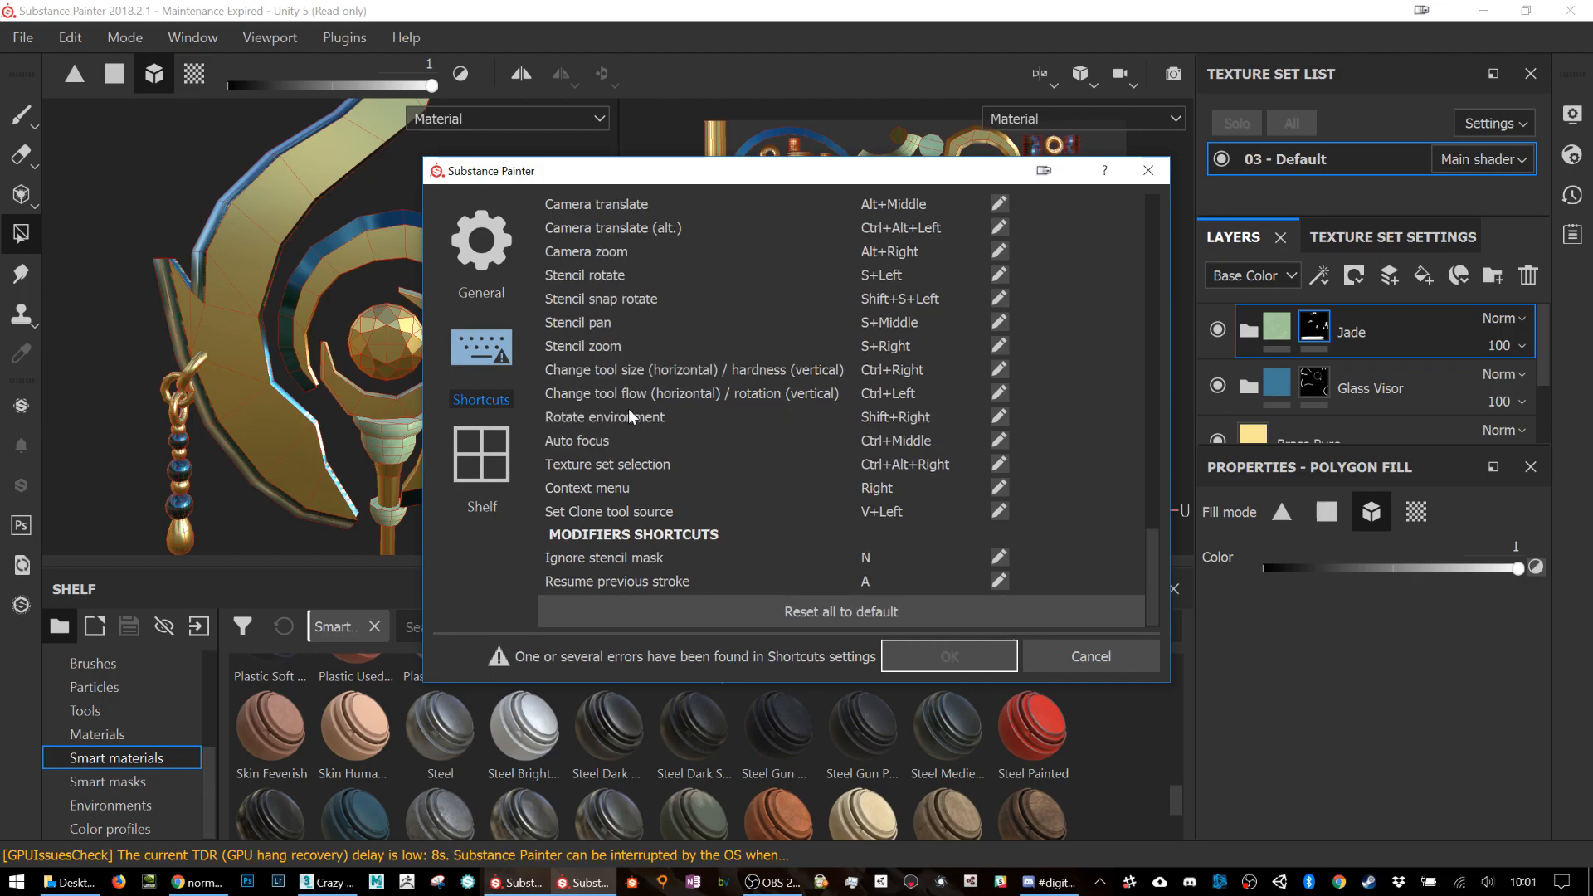
{"action": "left_click", "coordinate": [503, 463]}
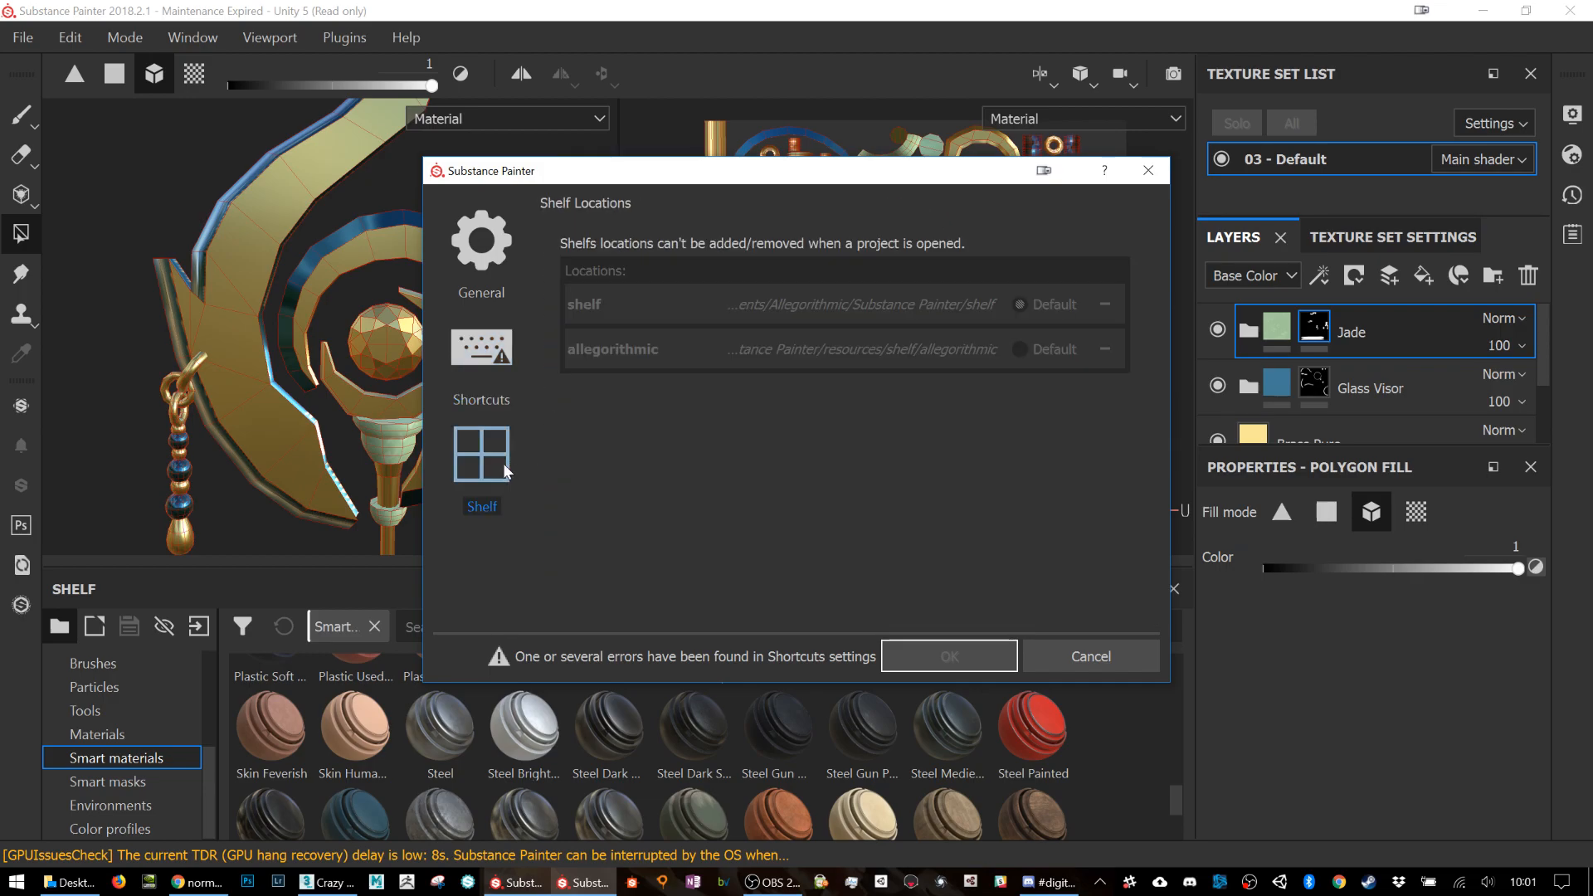
{"action": "left_click", "coordinate": [499, 356]}
{"action": "scroll", "coordinate": [758, 405], "scroll_direction": "up", "scroll_amount": 15}
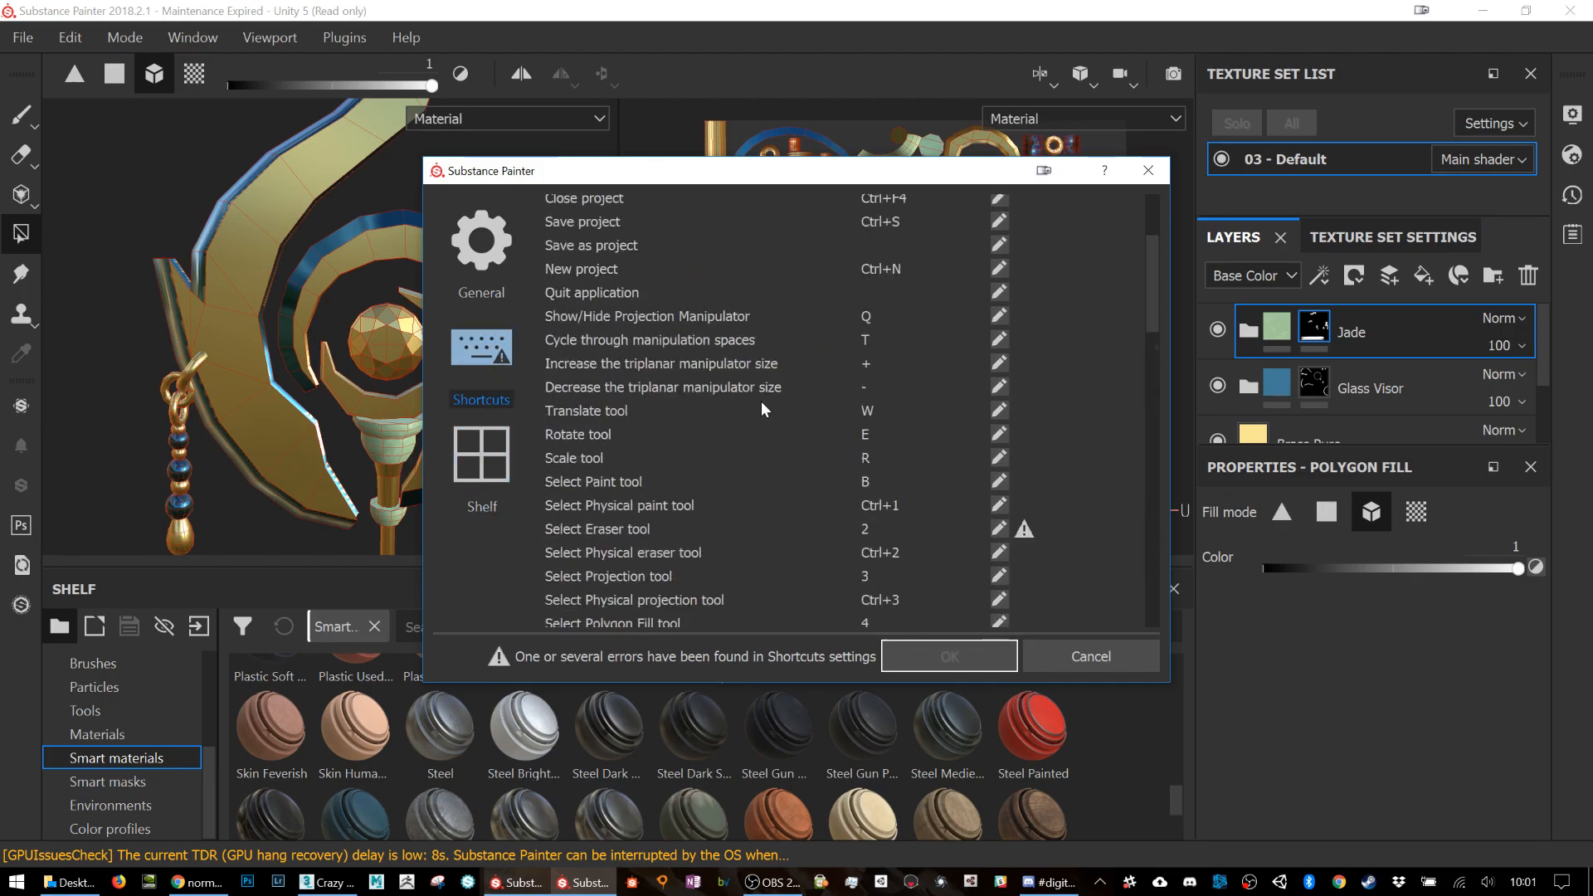
Step: Try inverting the zoom direction in the General camera options, and cancel the settings
{"action": "left_click", "coordinate": [471, 247]}
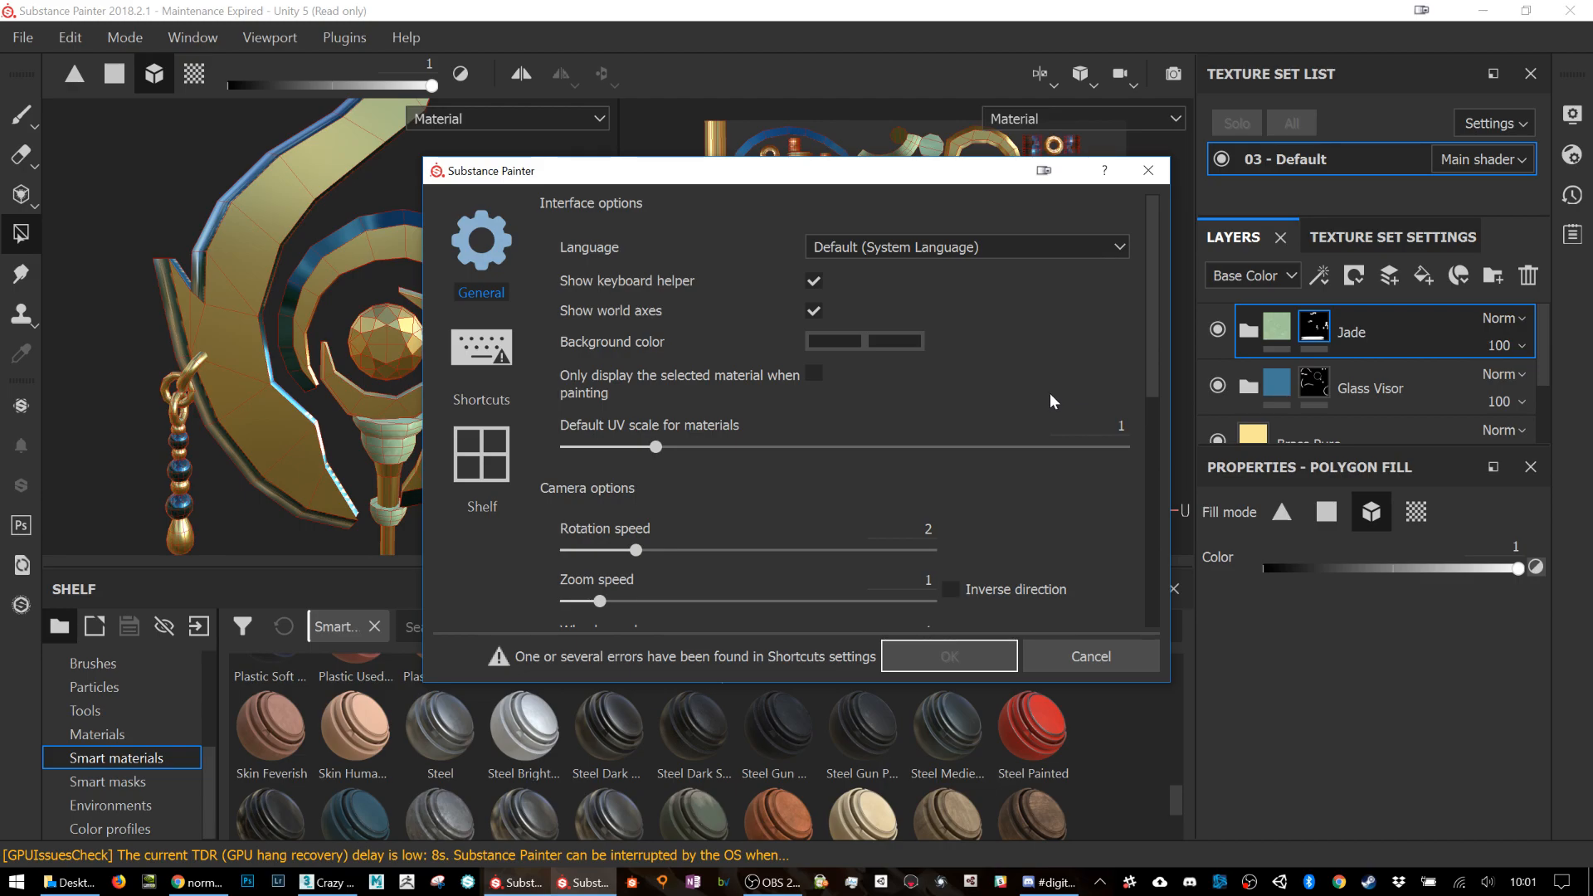
{"action": "scroll", "coordinate": [1049, 392], "scroll_direction": "down", "scroll_amount": 1}
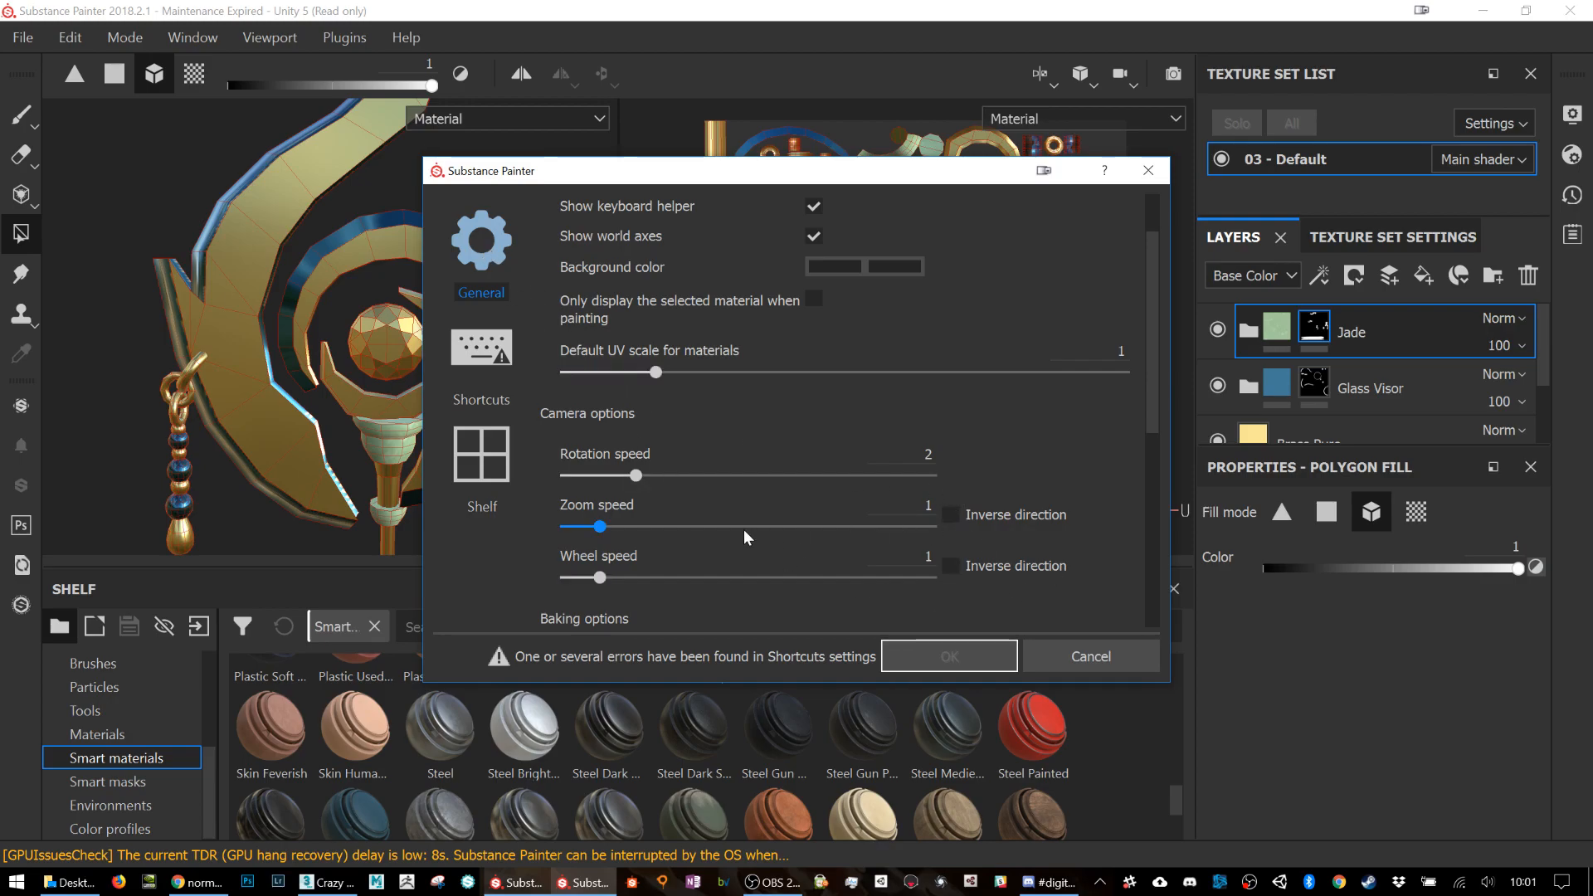
{"action": "left_click", "coordinate": [948, 515]}
{"action": "left_click", "coordinate": [1044, 656]}
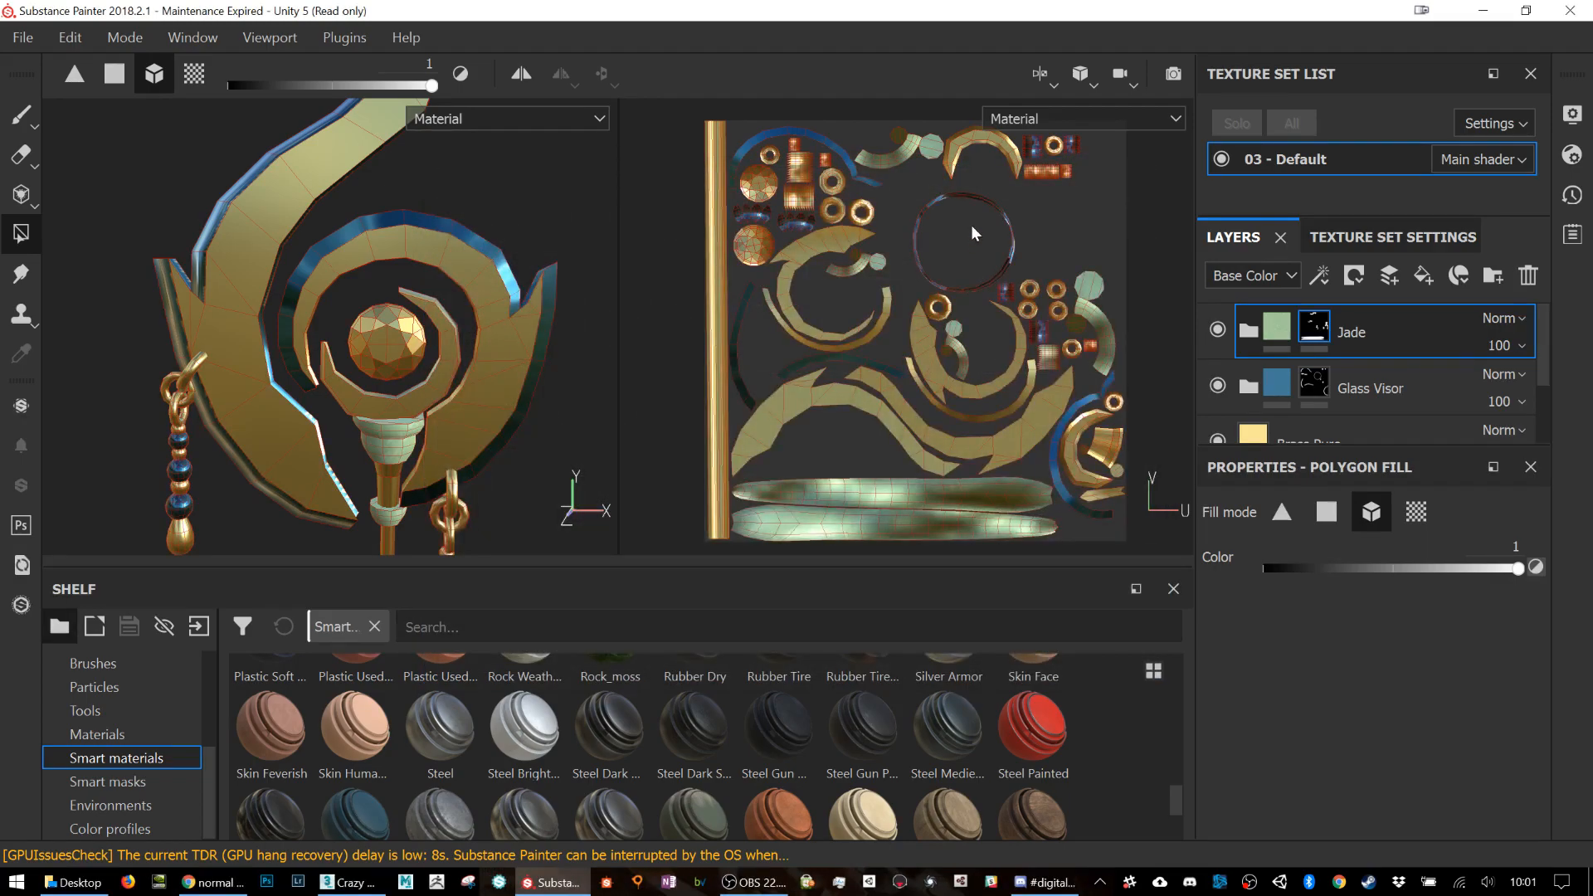
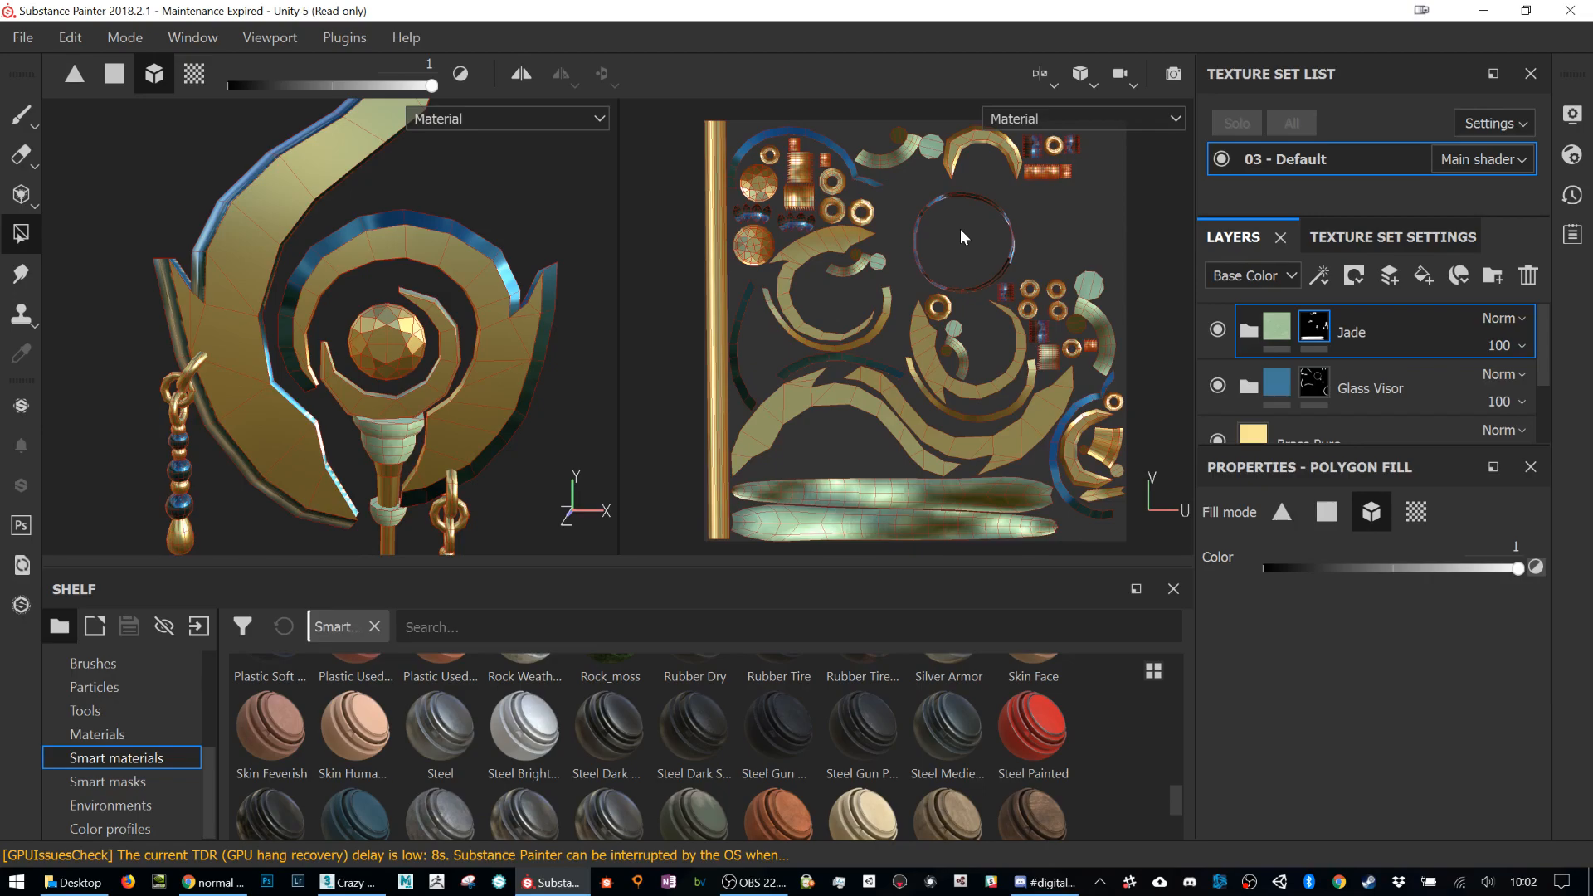
Step: Add the Wood Beech Veined smart material above Jade, give it a black mask and activate Polygon Fill
{"action": "scroll", "coordinate": [947, 733], "scroll_direction": "down", "scroll_amount": 2}
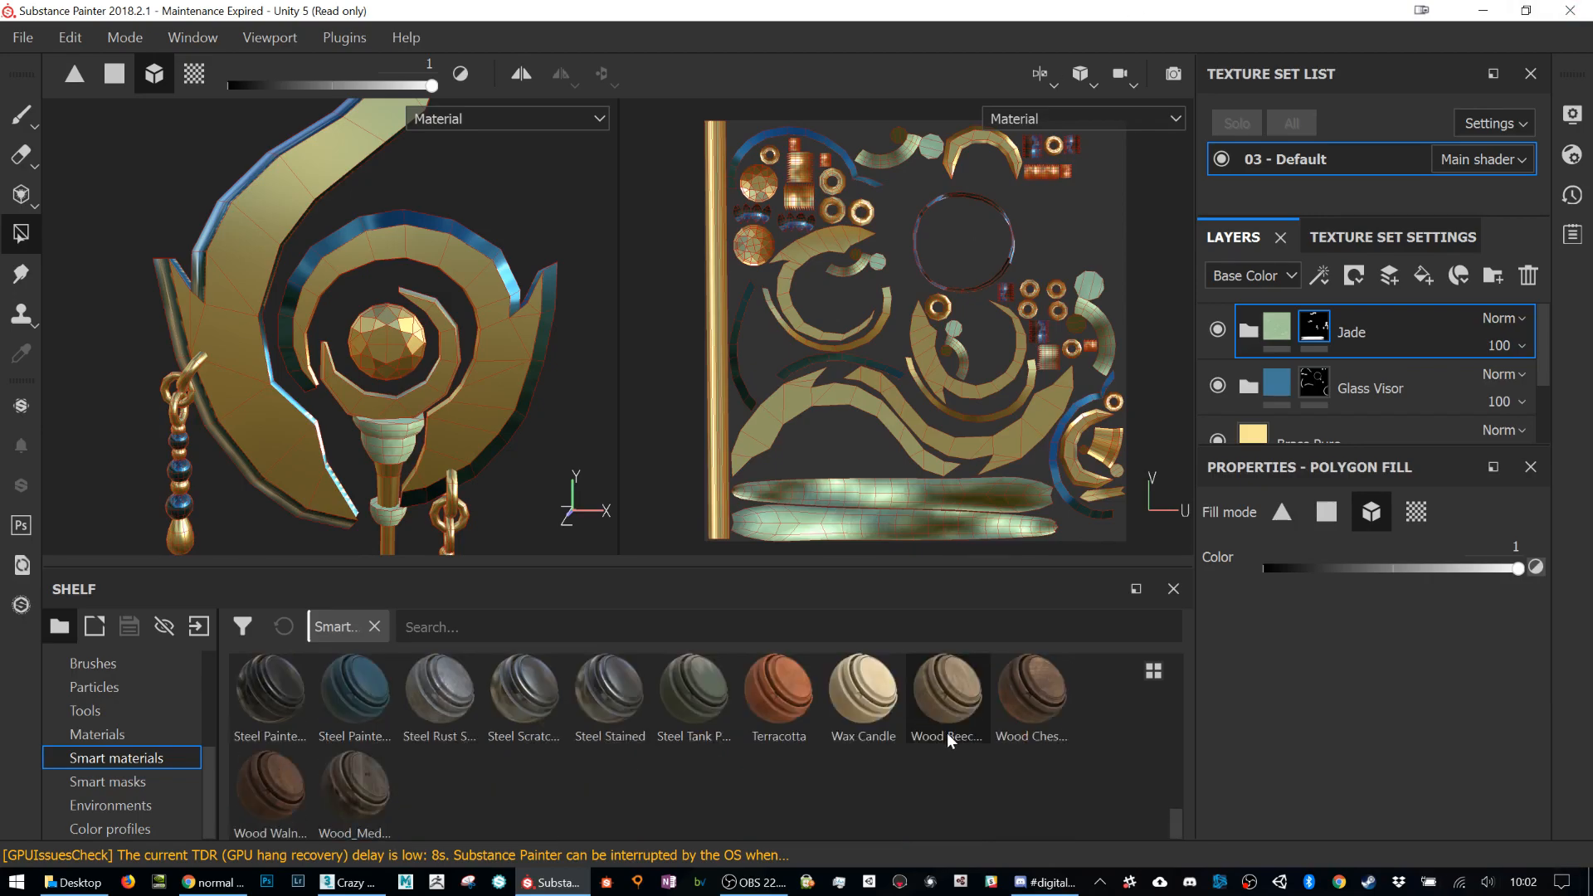
{"action": "left_click_drag", "start_coordinate": [950, 714], "coordinate": [1361, 306]}
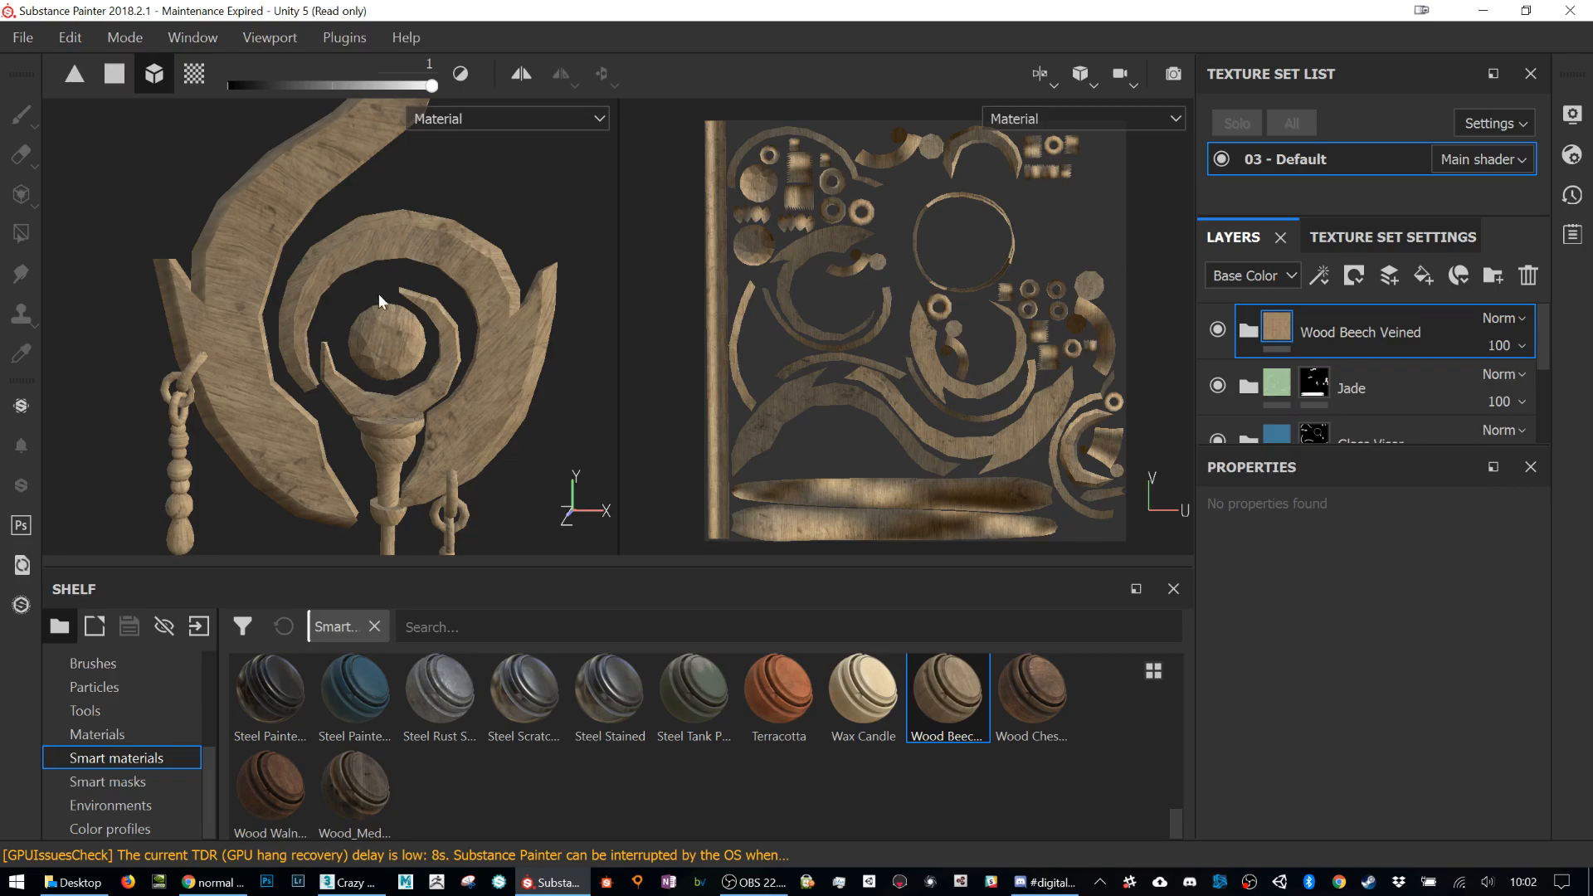
{"action": "right_click", "coordinate": [1275, 328]}
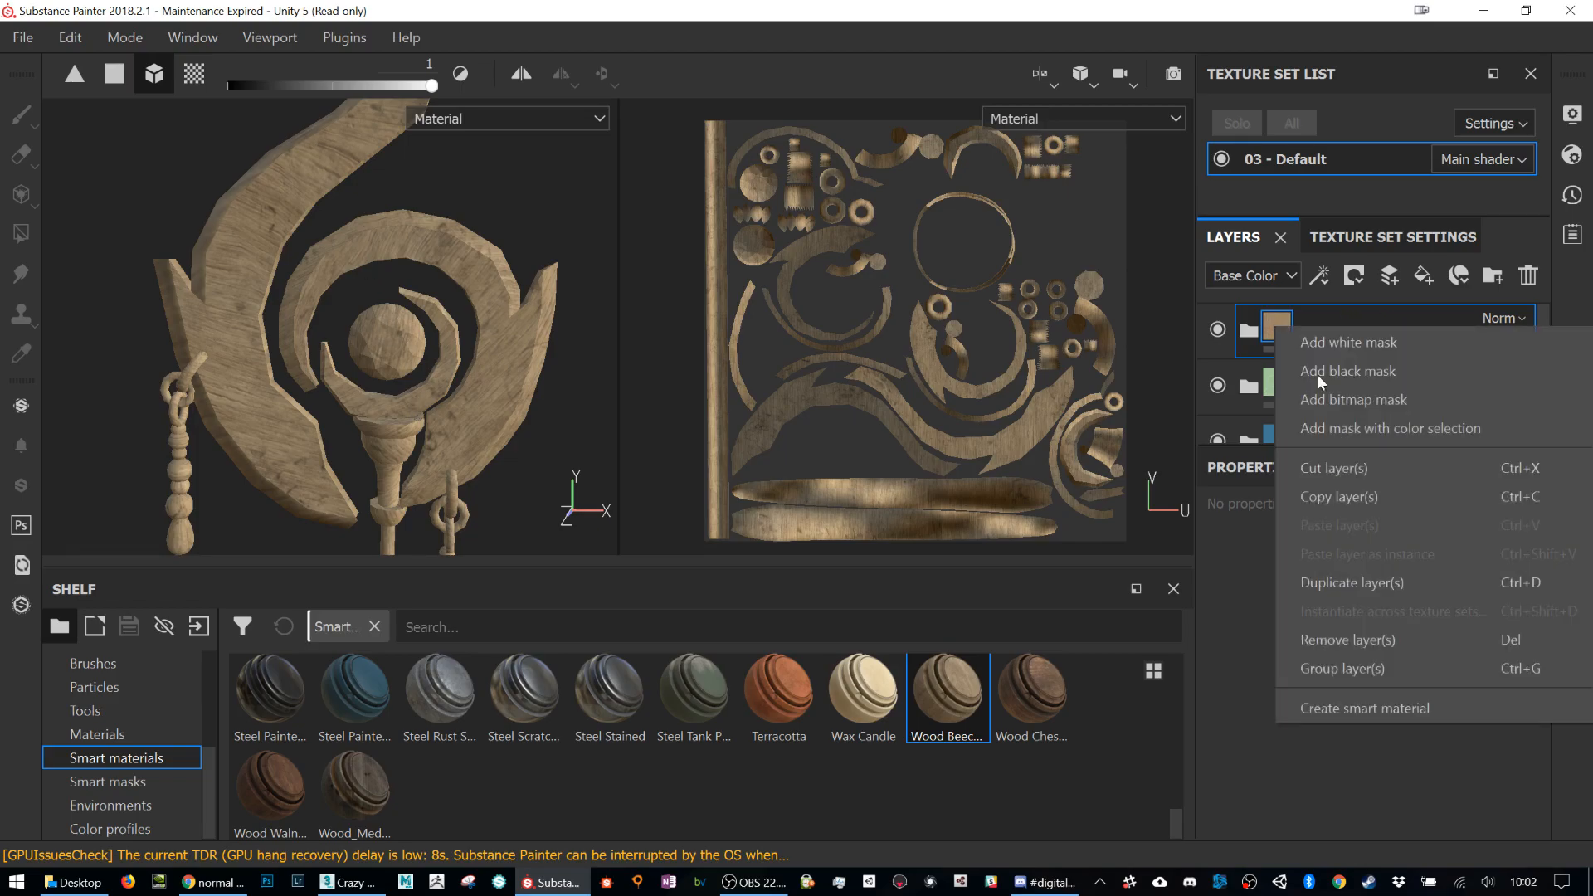
{"action": "left_click", "coordinate": [1367, 372]}
{"action": "key", "text": "4"}
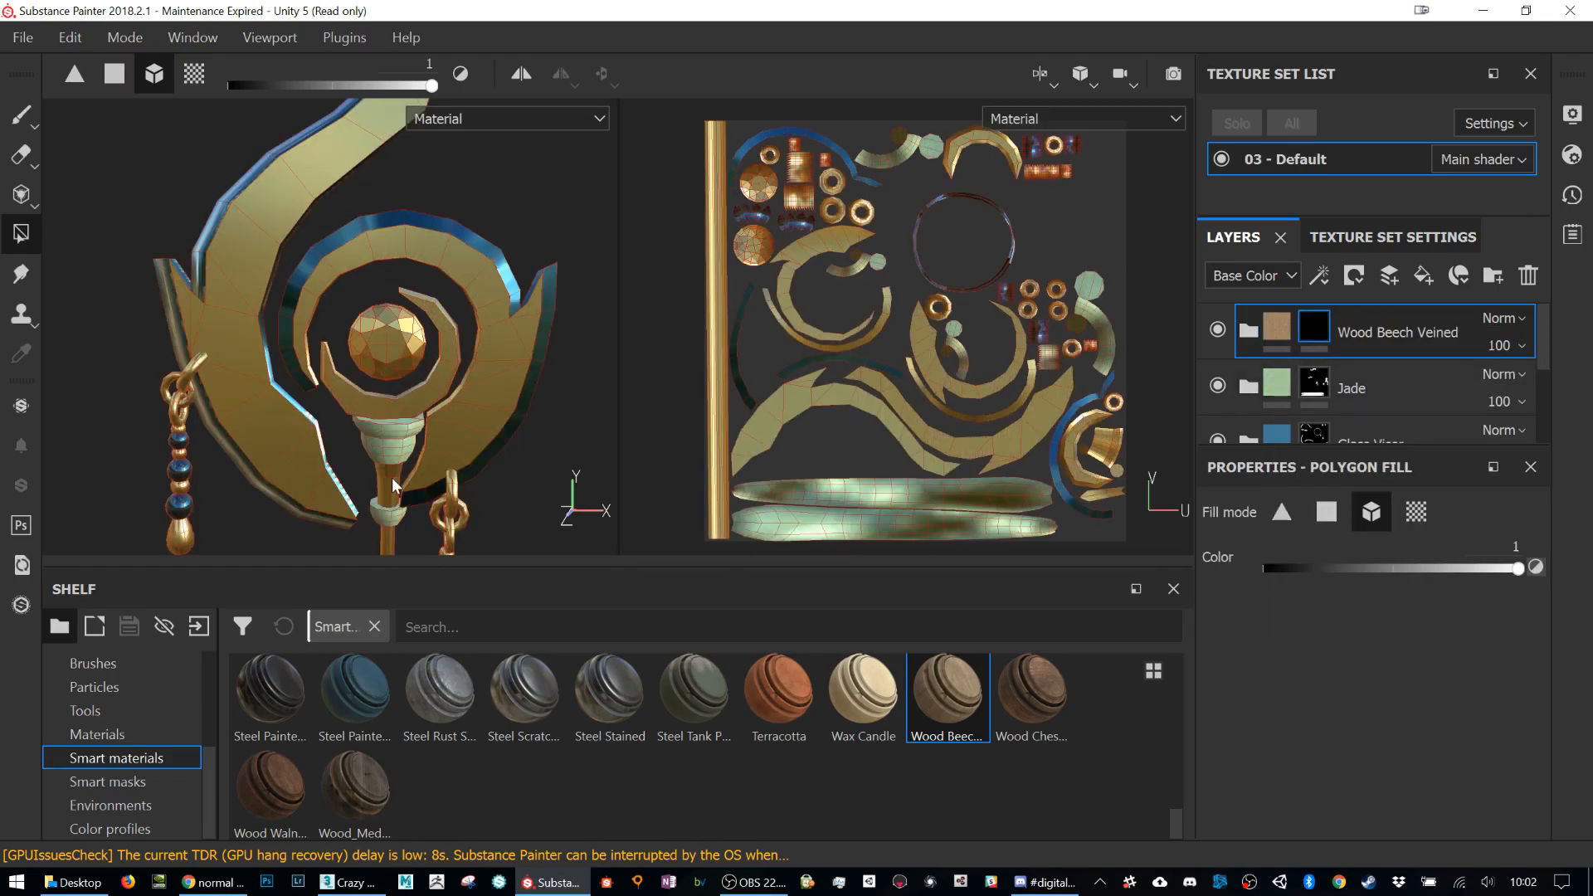
Step: Polygon-fill the staff's long pole in the Wood Beech Veined mask so the wood material covers it
{"action": "left_click", "coordinate": [71, 37]}
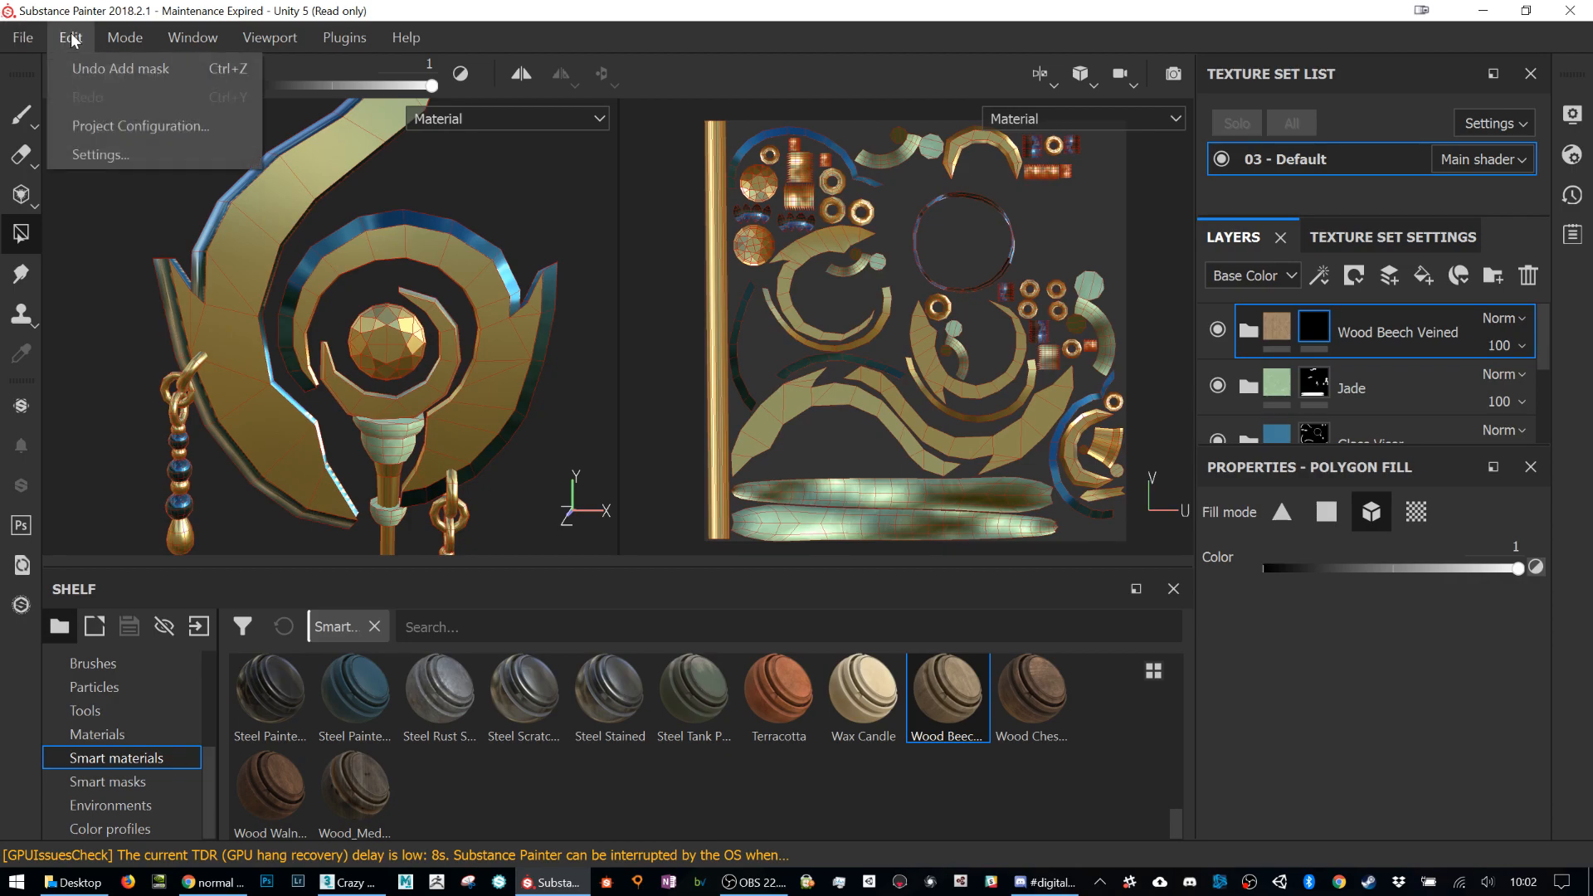
{"action": "left_click", "coordinate": [72, 39]}
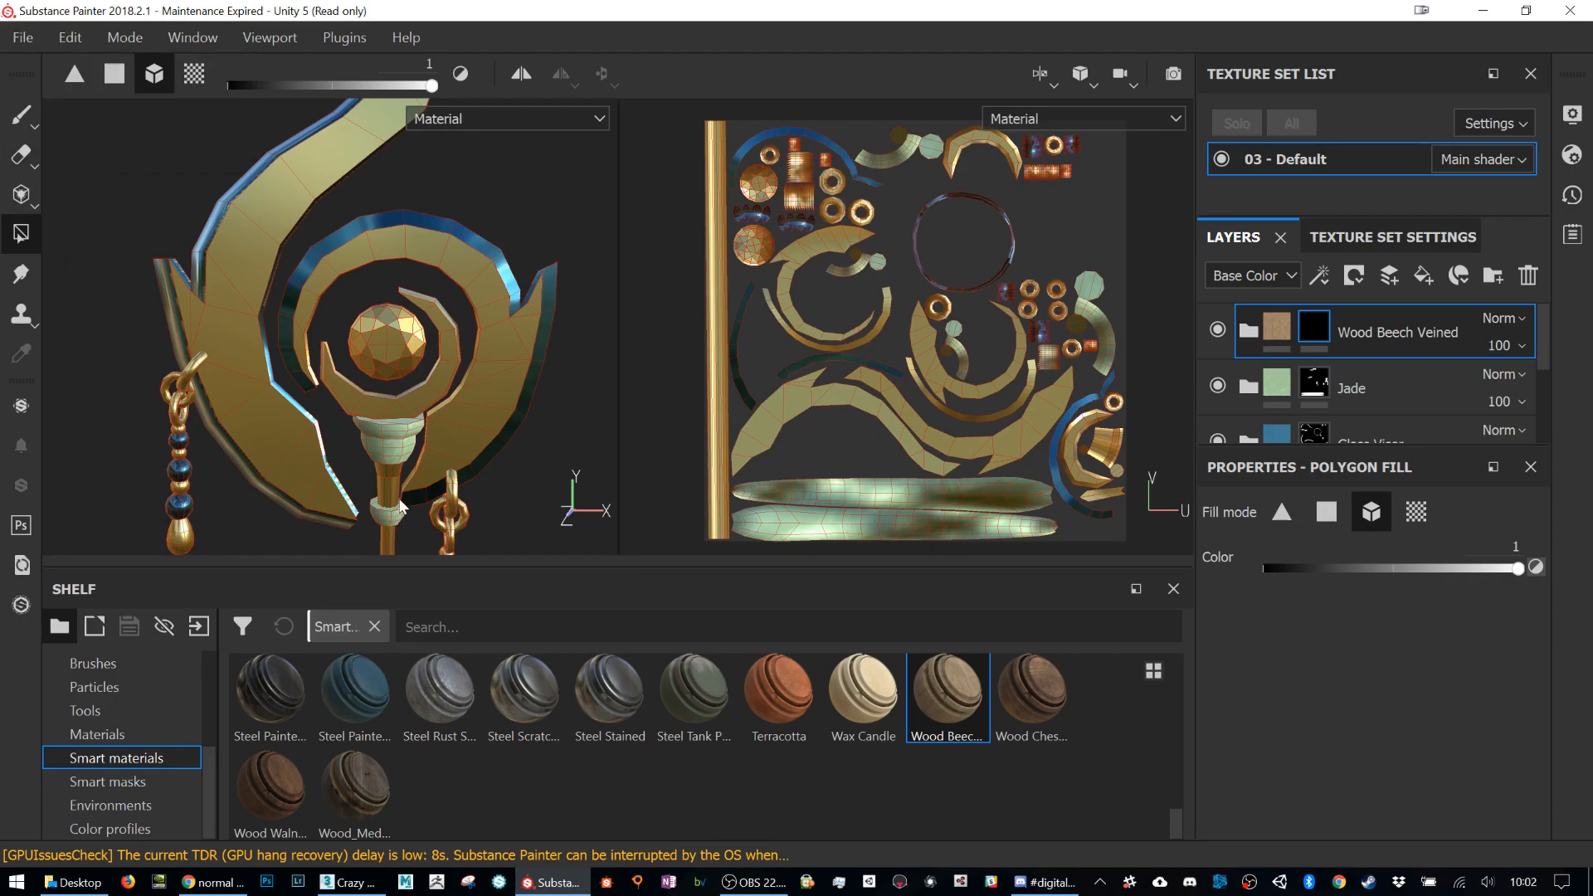
{"action": "left_click", "coordinate": [392, 539]}
{"action": "scroll", "coordinate": [510, 492], "scroll_direction": "up", "scroll_amount": 5}
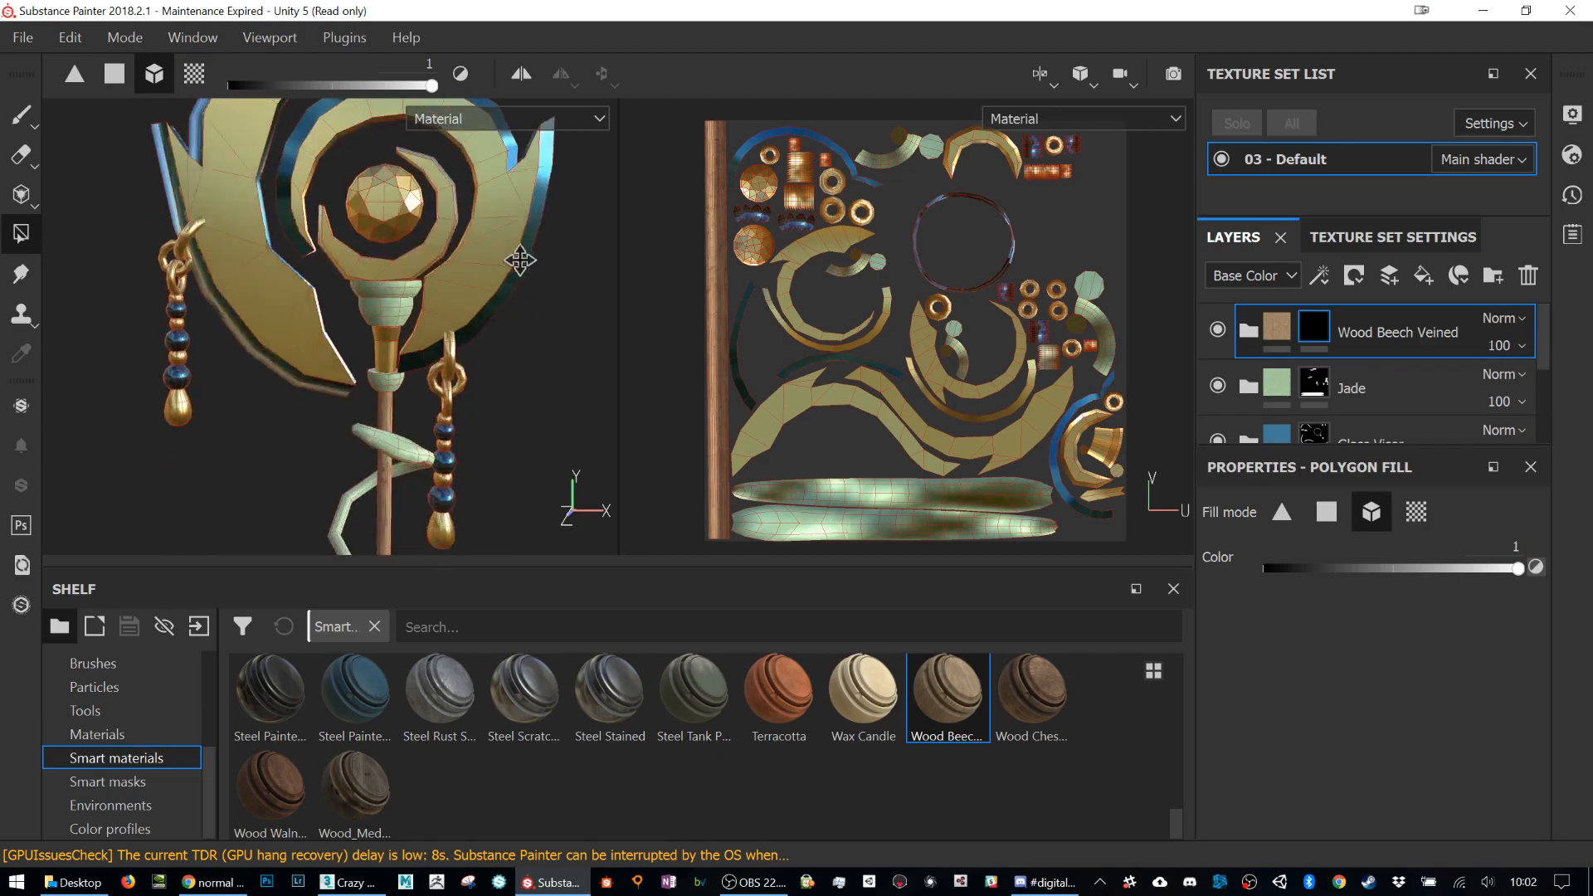
Step: Inspect the wood material along the full length of the pole, from its bottom cap back to the staff head
{"action": "scroll", "coordinate": [521, 452], "scroll_direction": "down", "scroll_amount": 5}
{"action": "middle_click_drag", "start_coordinate": [517, 470], "coordinate": [515, 167], "text": "alt"}
{"action": "scroll", "coordinate": [456, 281], "scroll_direction": "down", "scroll_amount": 5}
{"action": "scroll", "coordinate": [442, 293], "scroll_direction": "up", "scroll_amount": 3}
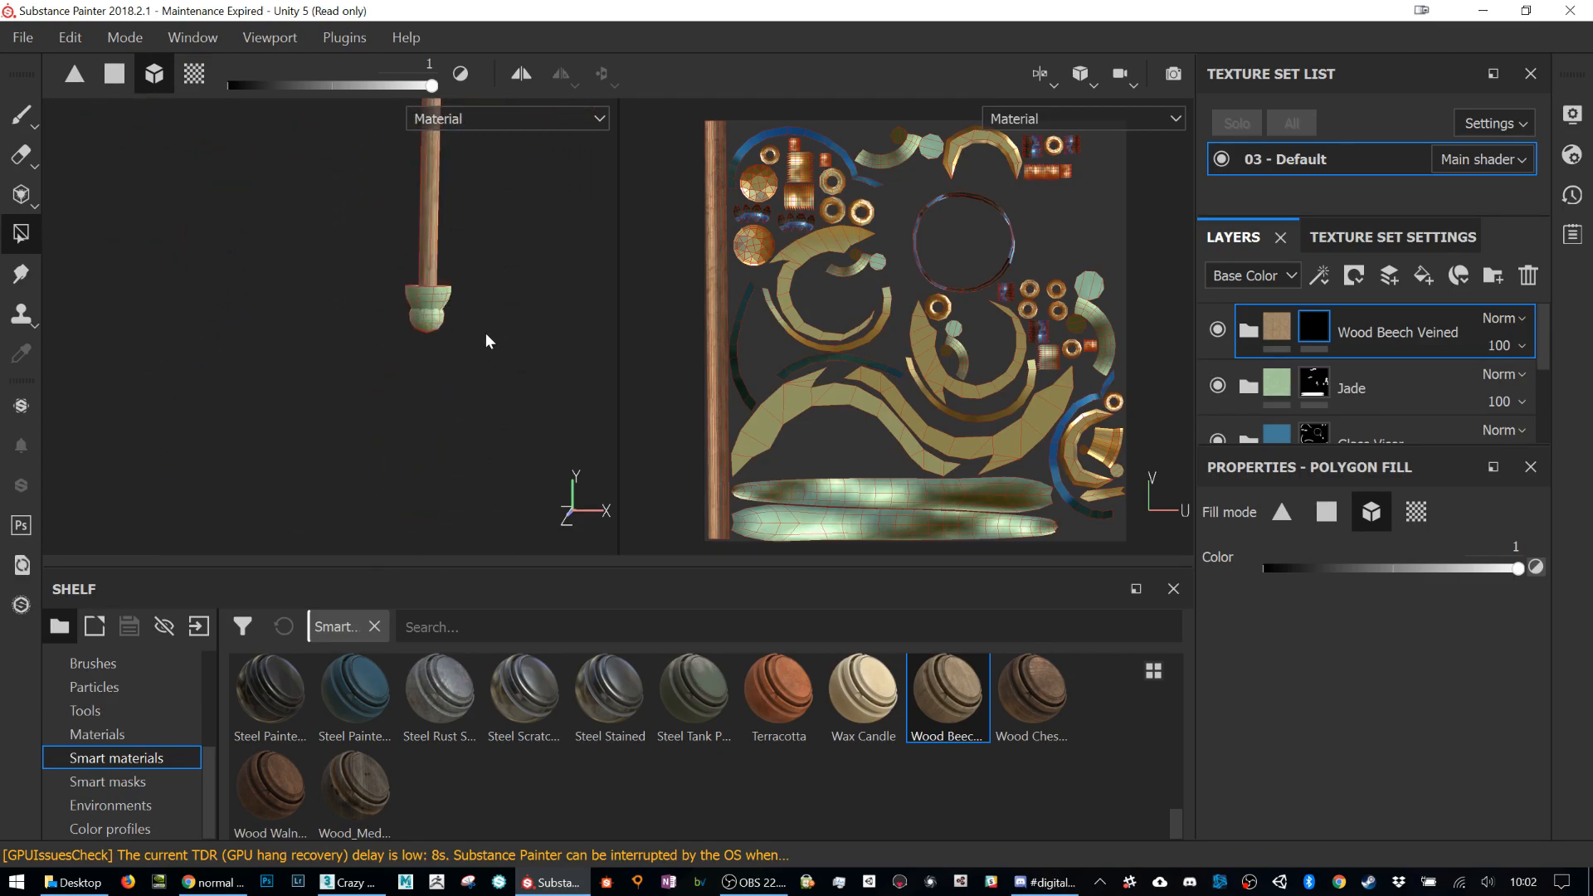
{"action": "middle_click_drag", "start_coordinate": [493, 202], "coordinate": [491, 603], "text": "alt"}
{"action": "scroll", "coordinate": [465, 369], "scroll_direction": "up", "scroll_amount": 4}
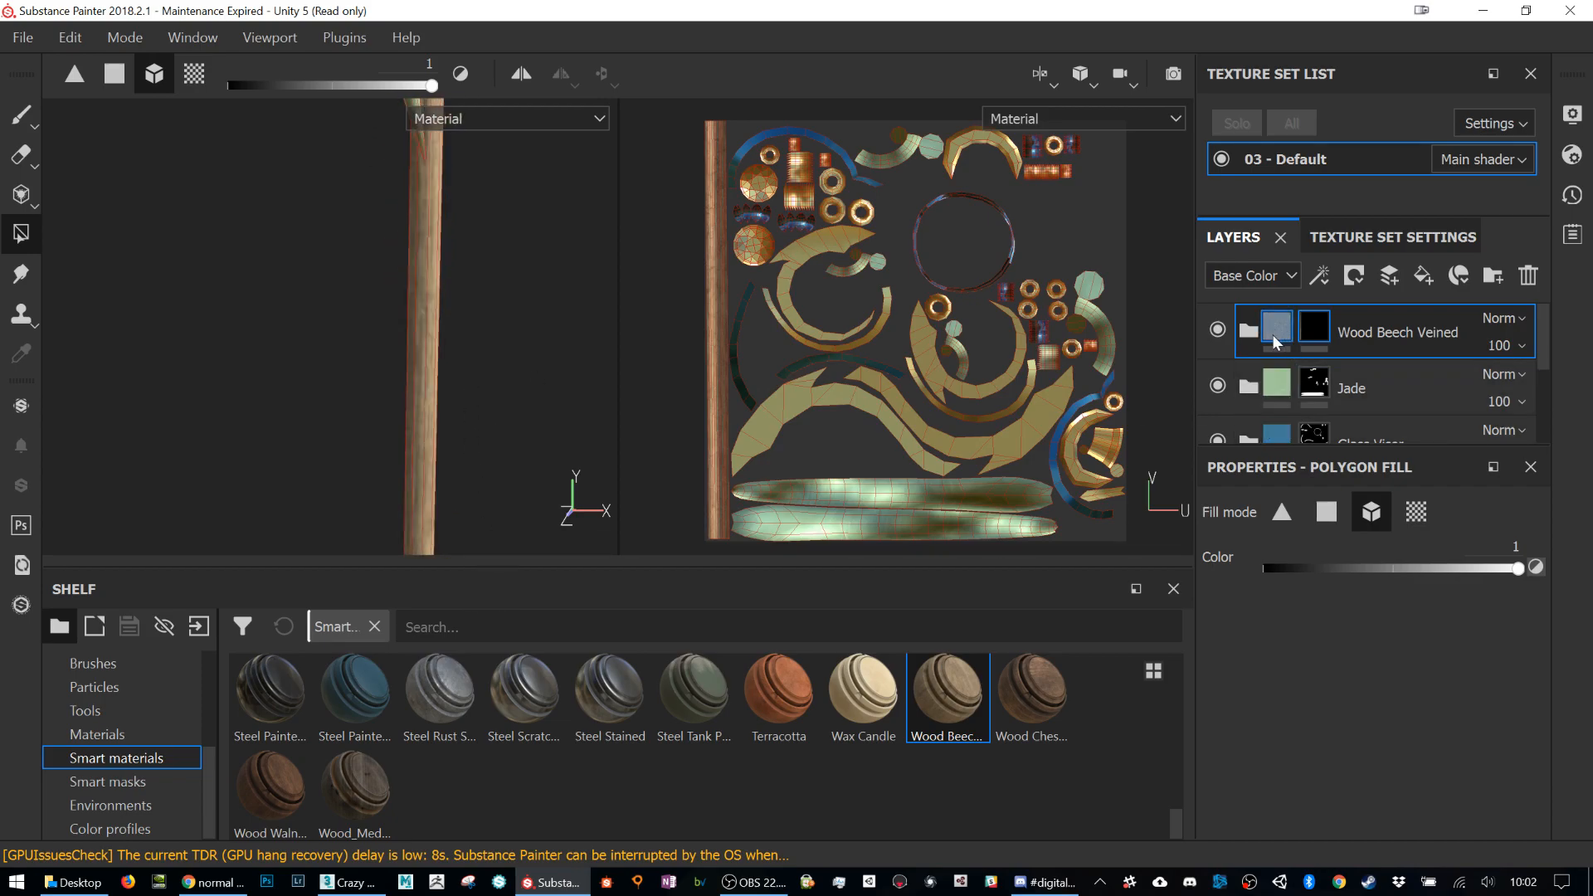
{"action": "middle_click_drag", "start_coordinate": [464, 219], "coordinate": [466, 601], "text": "alt"}
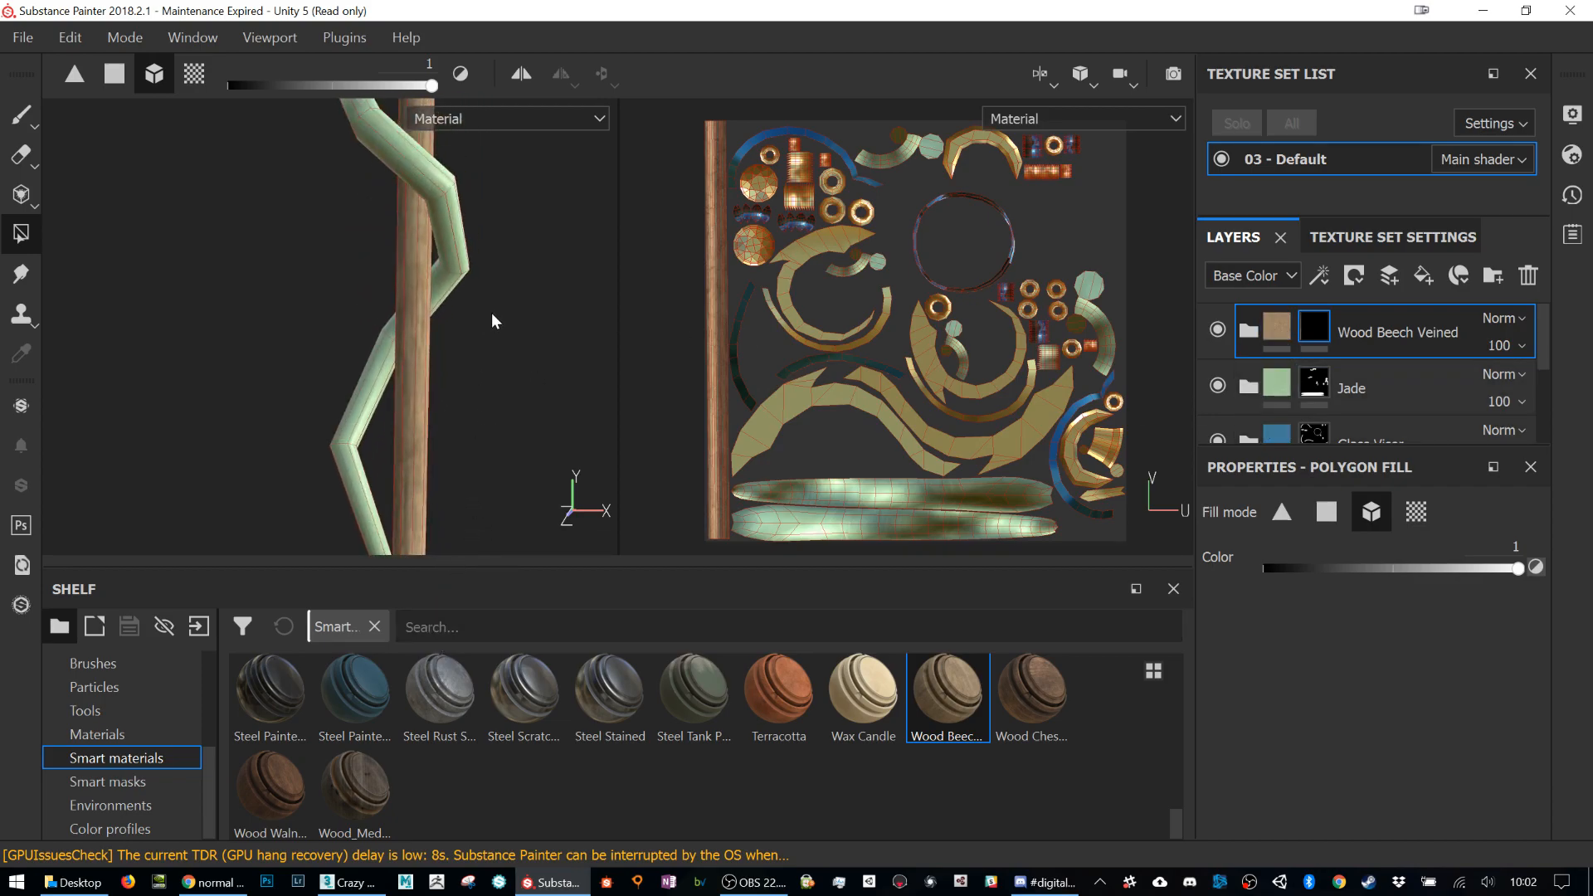
{"action": "scroll", "coordinate": [494, 307], "scroll_direction": "down", "scroll_amount": 4}
{"action": "scroll", "coordinate": [495, 302], "scroll_direction": "down", "scroll_amount": 3}
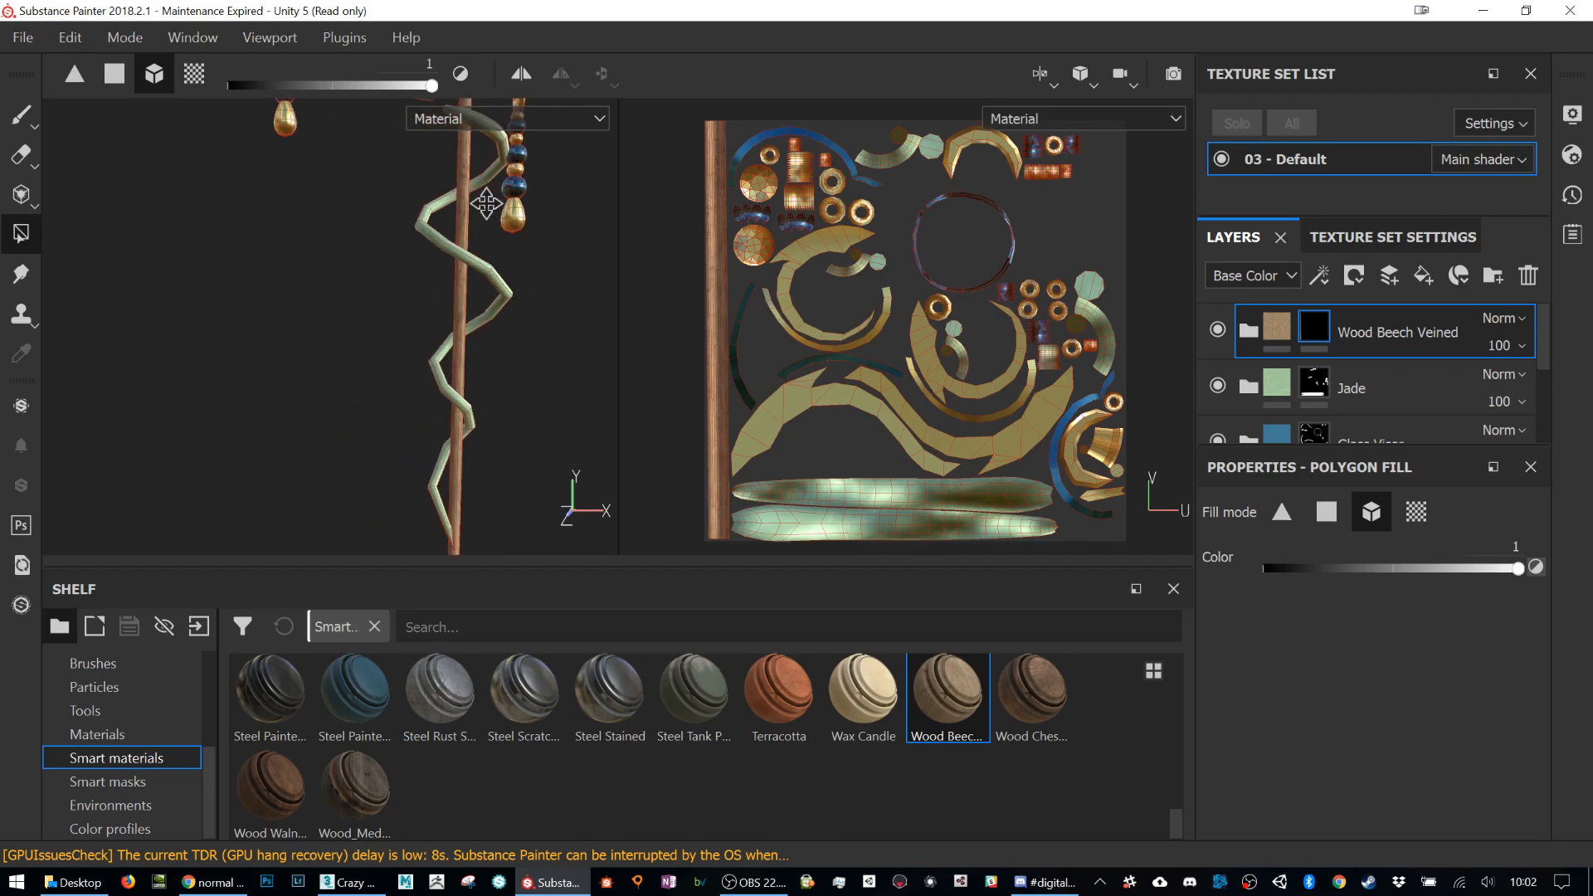
{"action": "middle_click_drag", "start_coordinate": [487, 196], "coordinate": [430, 484], "text": "alt"}
{"action": "middle_click_drag", "start_coordinate": [497, 203], "coordinate": [480, 277], "text": "alt"}
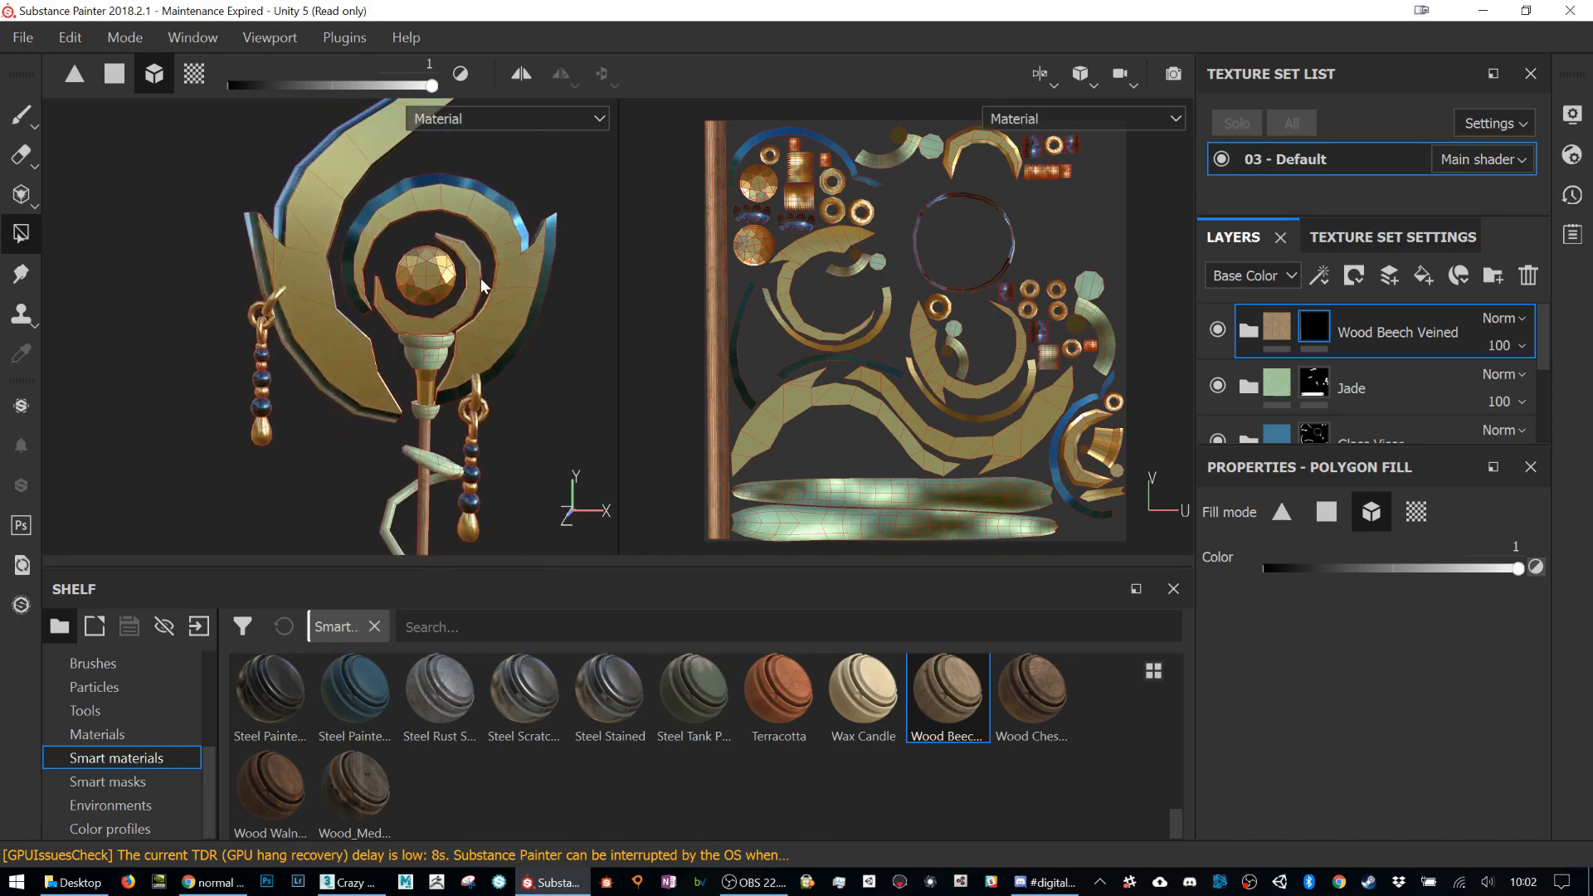
{"action": "scroll", "coordinate": [433, 400], "scroll_direction": "down", "scroll_amount": 1}
Step: Polygon-fill the tapered piece between the two jade collars below the staff head in the Wood Beech Veined mask
{"action": "scroll", "coordinate": [409, 250], "scroll_direction": "up", "scroll_amount": 8}
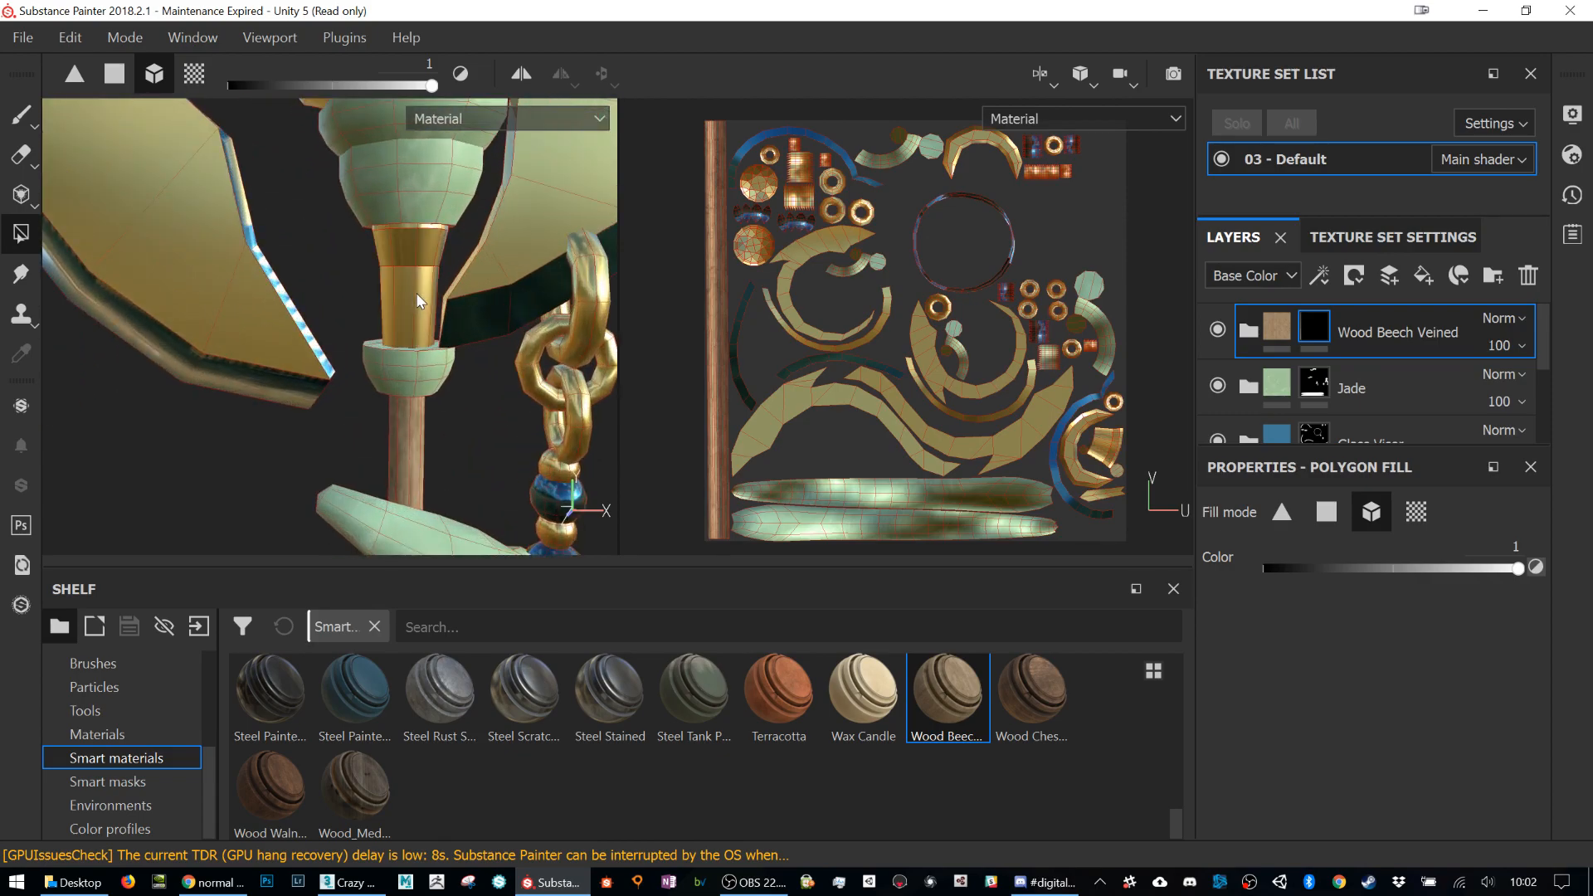
{"action": "scroll", "coordinate": [463, 337], "scroll_direction": "down", "scroll_amount": 8}
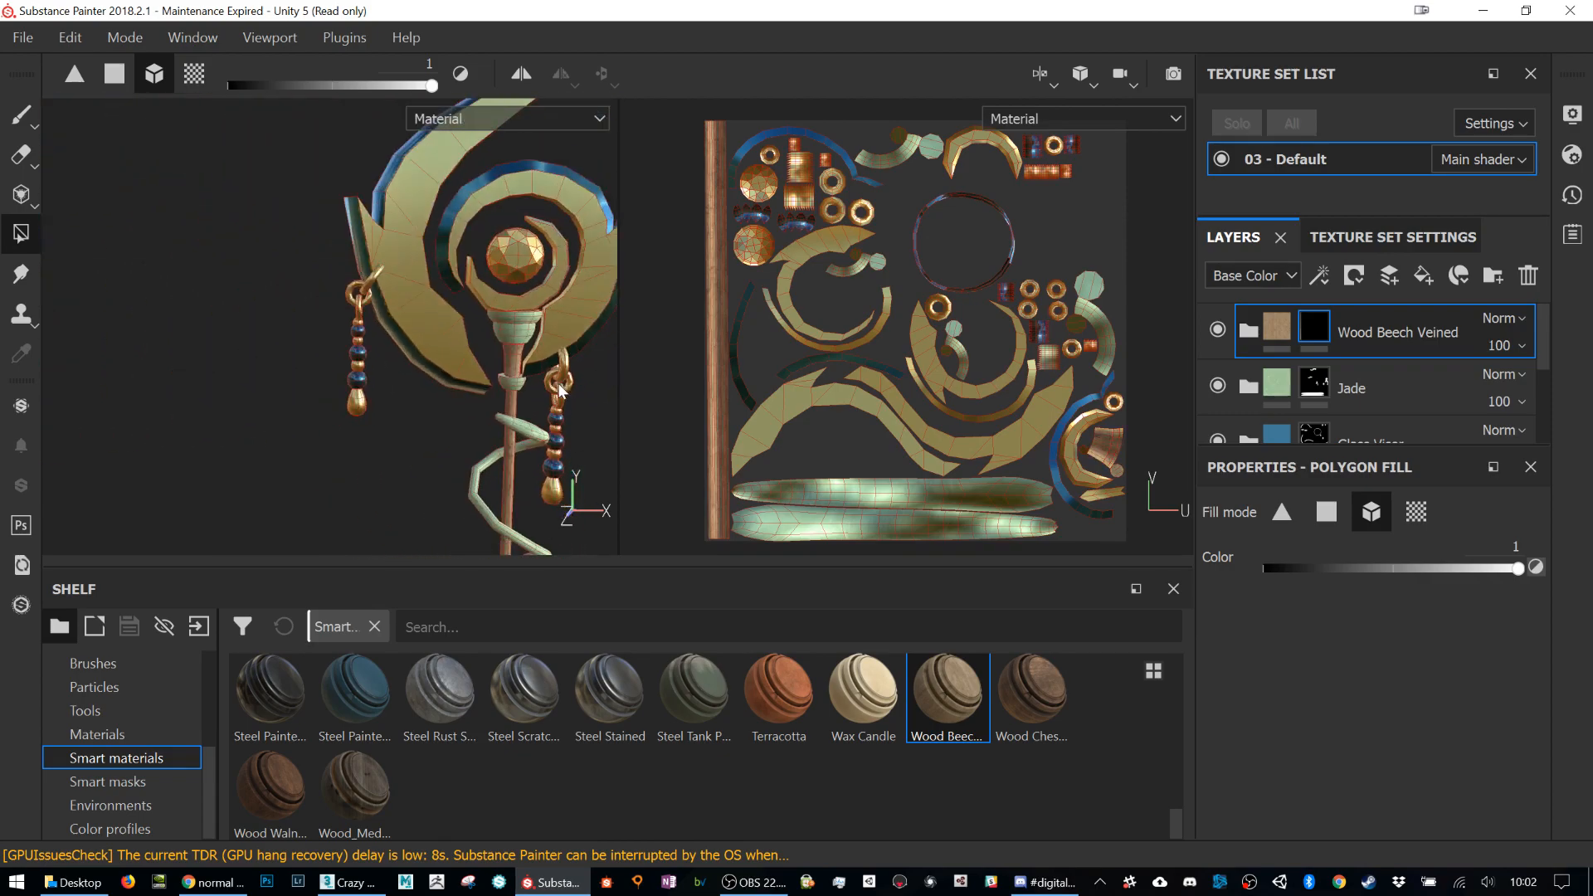
{"action": "middle_click_drag", "start_coordinate": [573, 376], "coordinate": [407, 320], "text": "alt"}
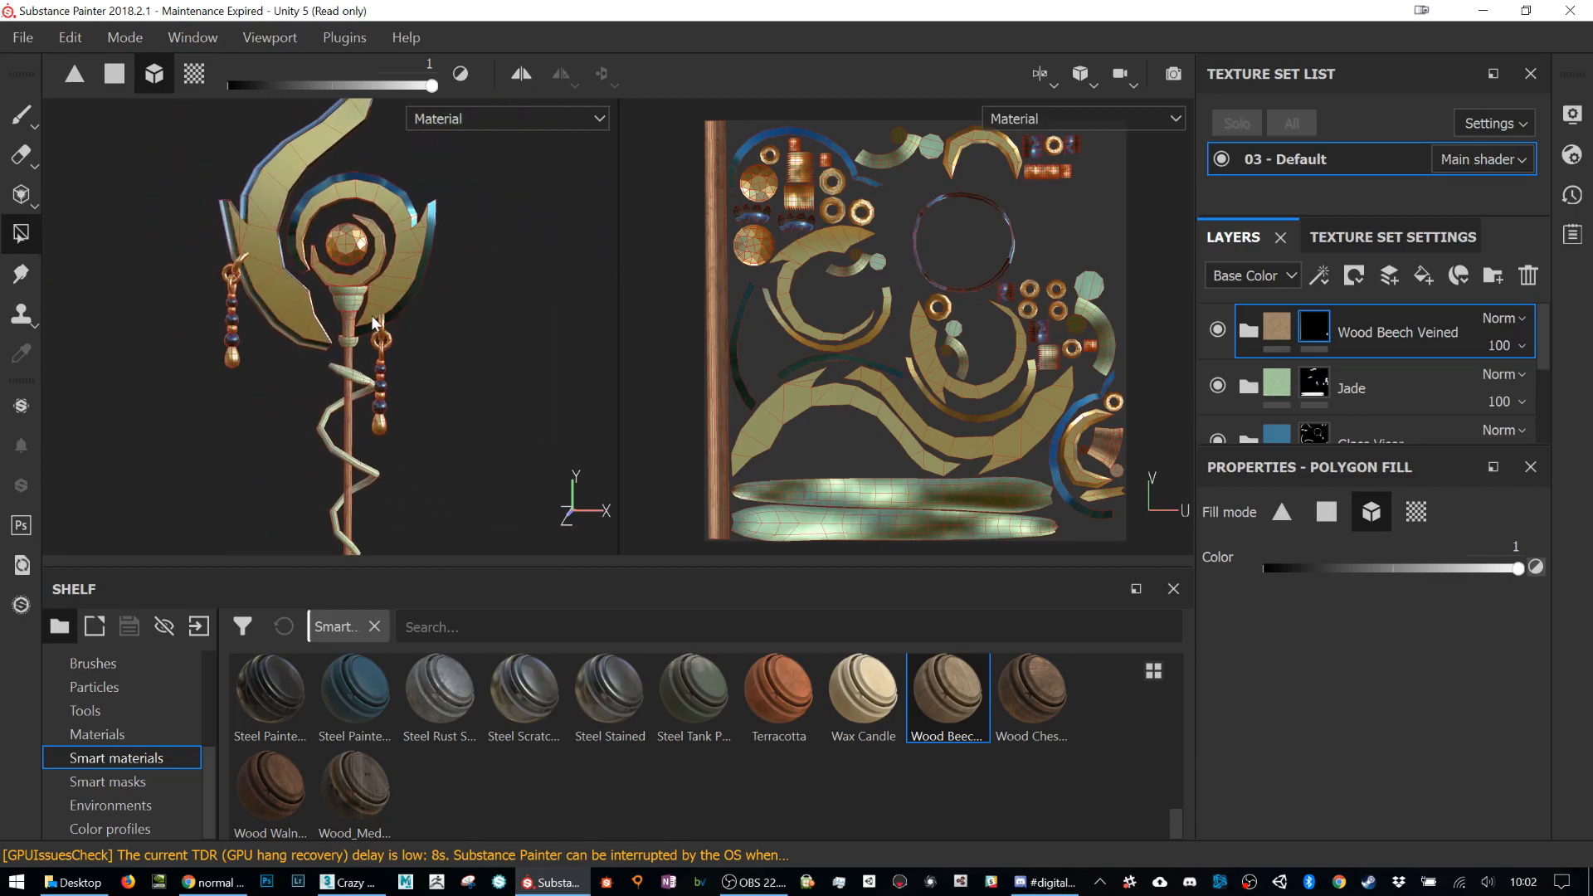
Step: Add the Marble smart material above Wood Beech Veined and give it a black mask
{"action": "scroll", "coordinate": [527, 796], "scroll_direction": "up", "scroll_amount": 2}
{"action": "scroll", "coordinate": [526, 792], "scroll_direction": "down", "scroll_amount": 2}
{"action": "scroll", "coordinate": [1143, 742], "scroll_direction": "up", "scroll_amount": 2}
{"action": "scroll", "coordinate": [1141, 747], "scroll_direction": "up", "scroll_amount": 2}
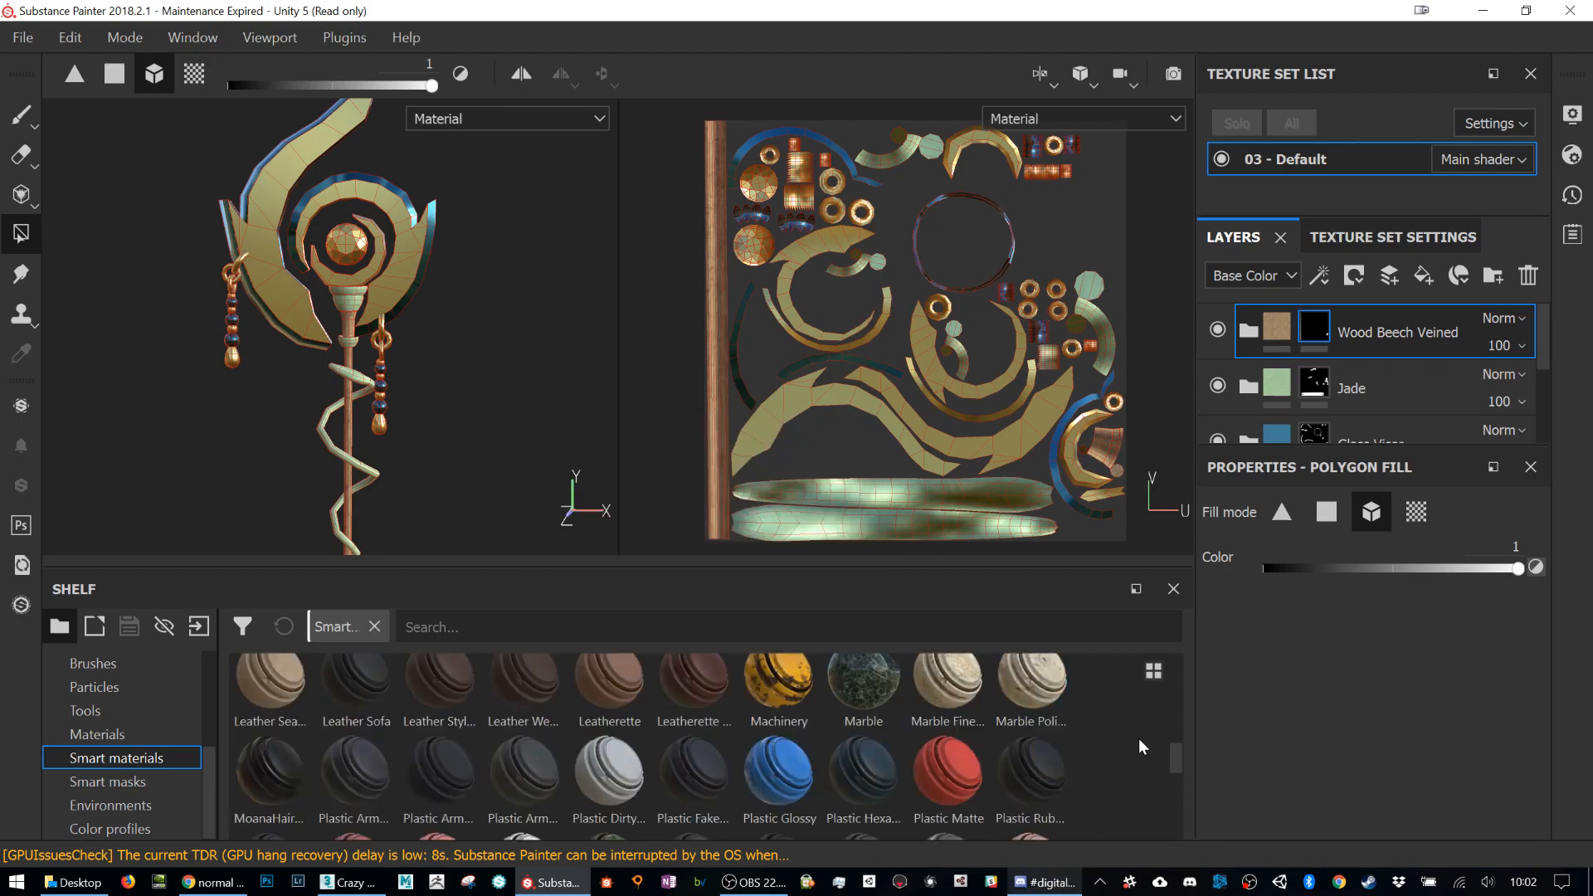
{"action": "scroll", "coordinate": [1123, 743], "scroll_direction": "up", "scroll_amount": 2}
{"action": "scroll", "coordinate": [1020, 751], "scroll_direction": "down", "scroll_amount": 2}
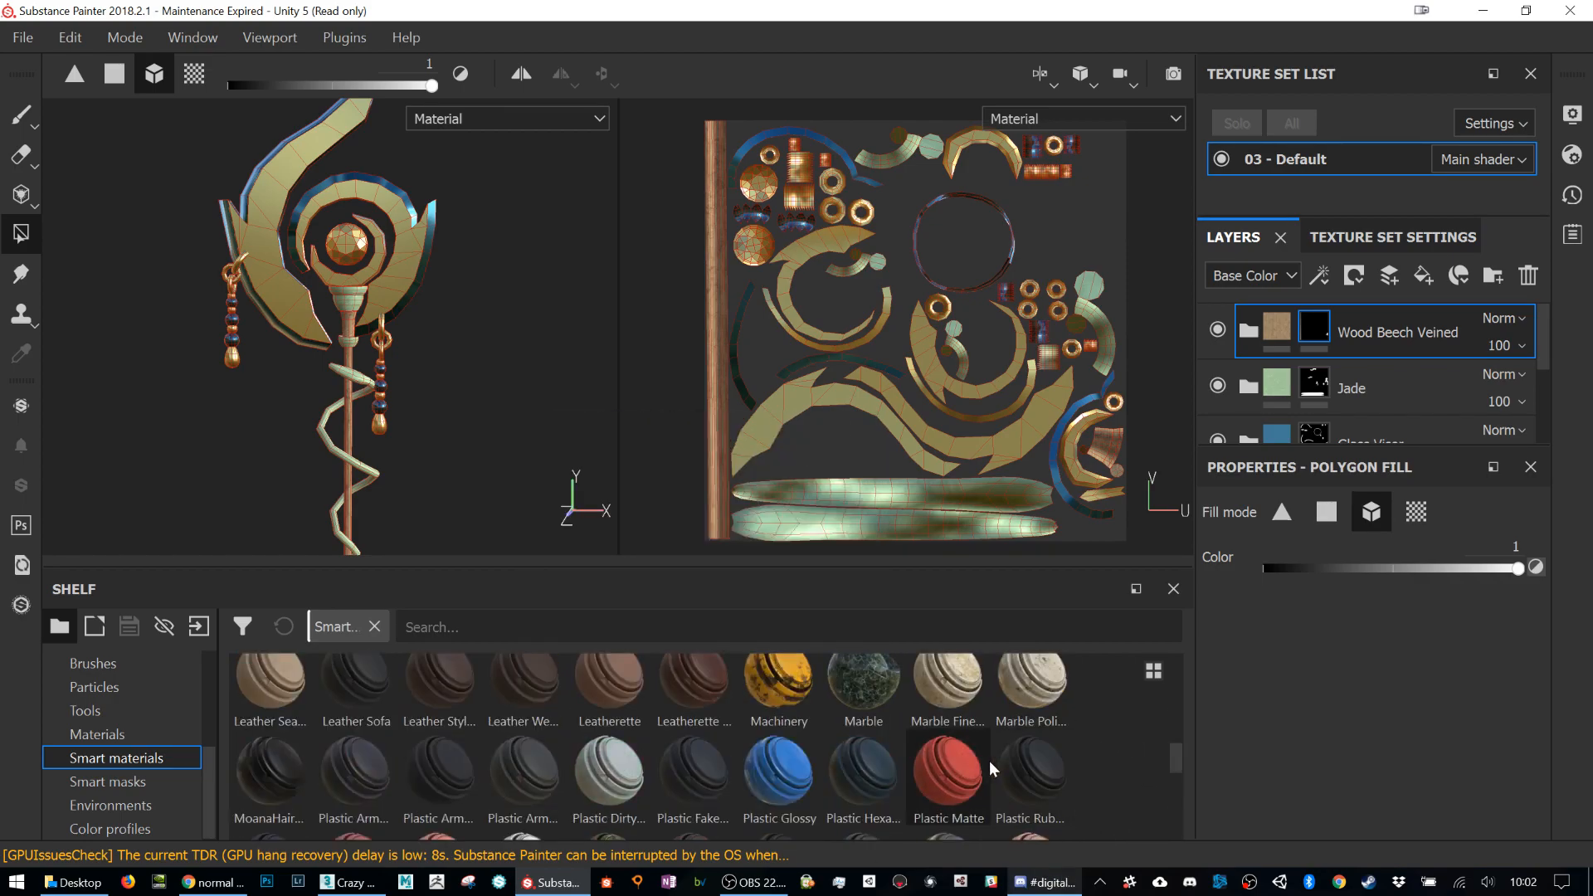
{"action": "left_click_drag", "start_coordinate": [888, 700], "coordinate": [1321, 312]}
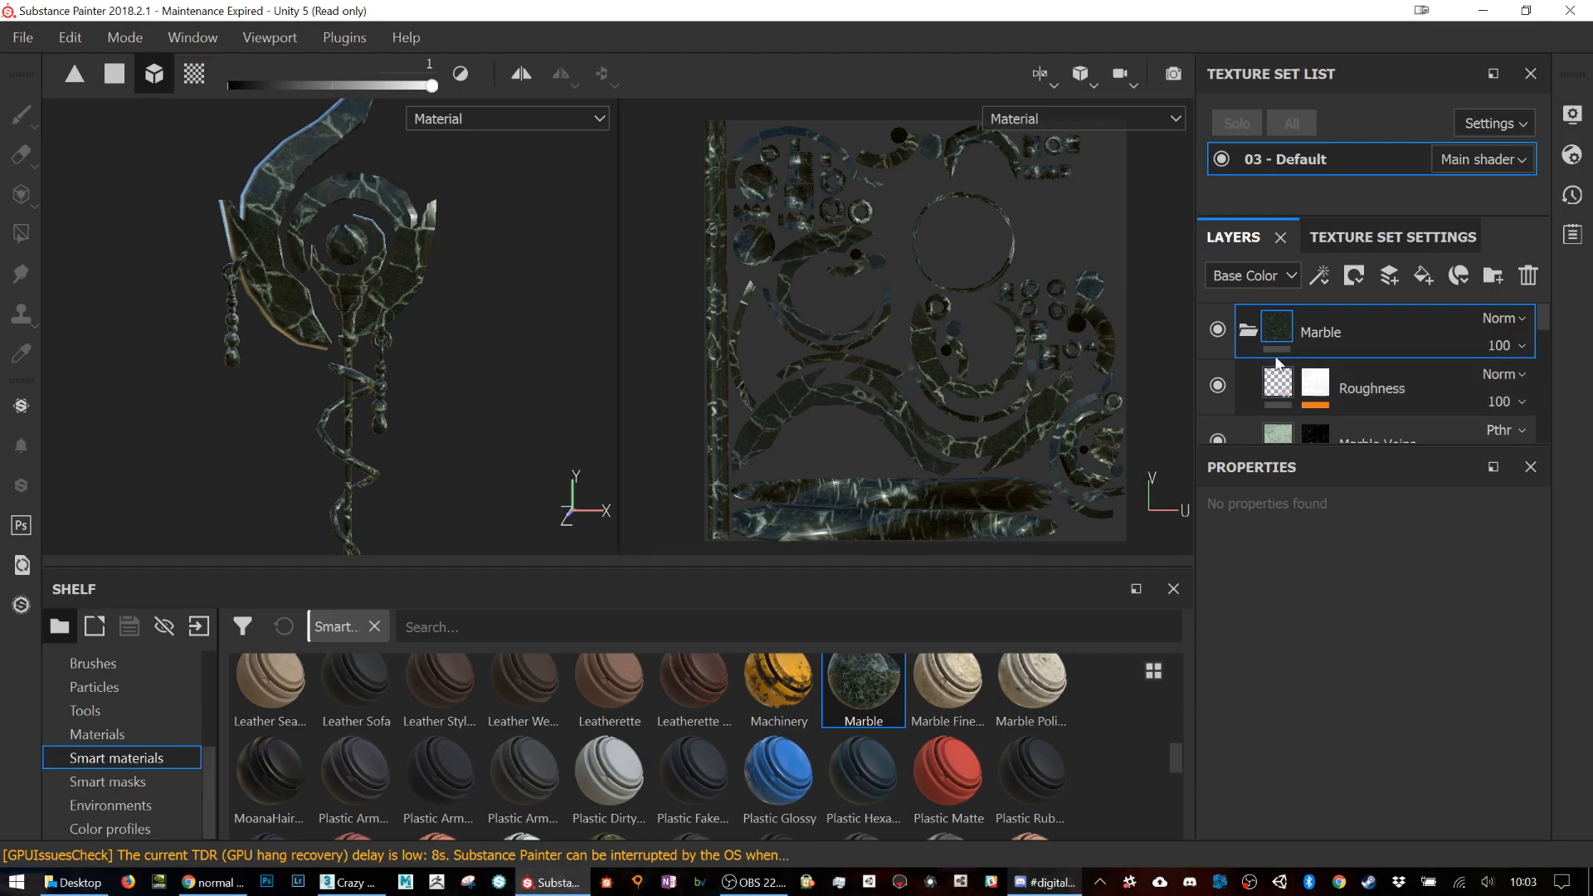
{"action": "right_click", "coordinate": [1305, 332]}
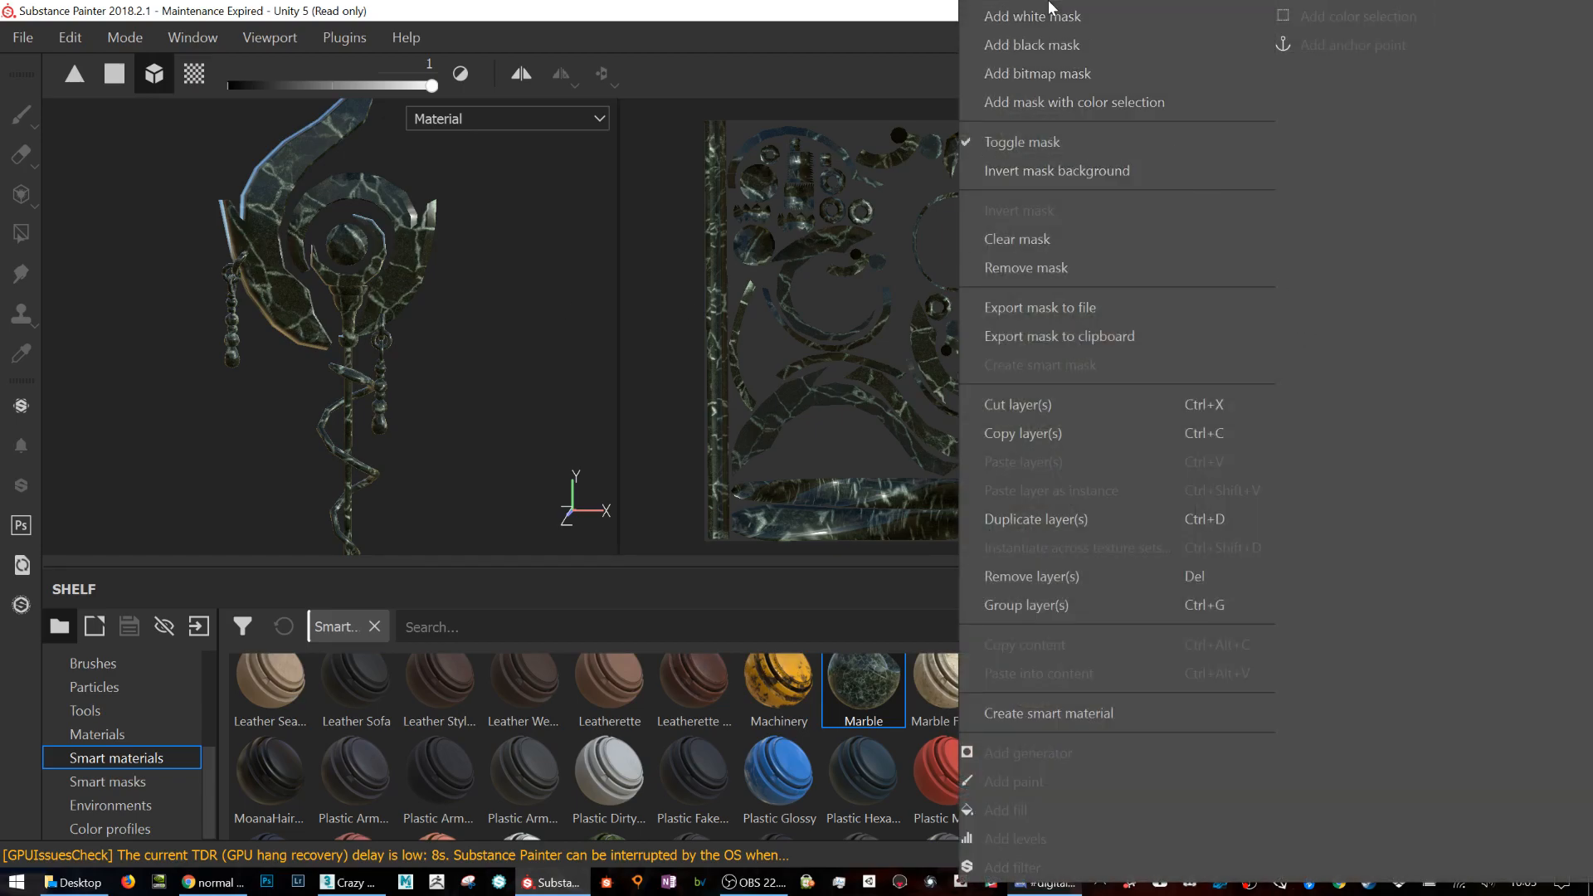
{"action": "left_click", "coordinate": [1041, 46]}
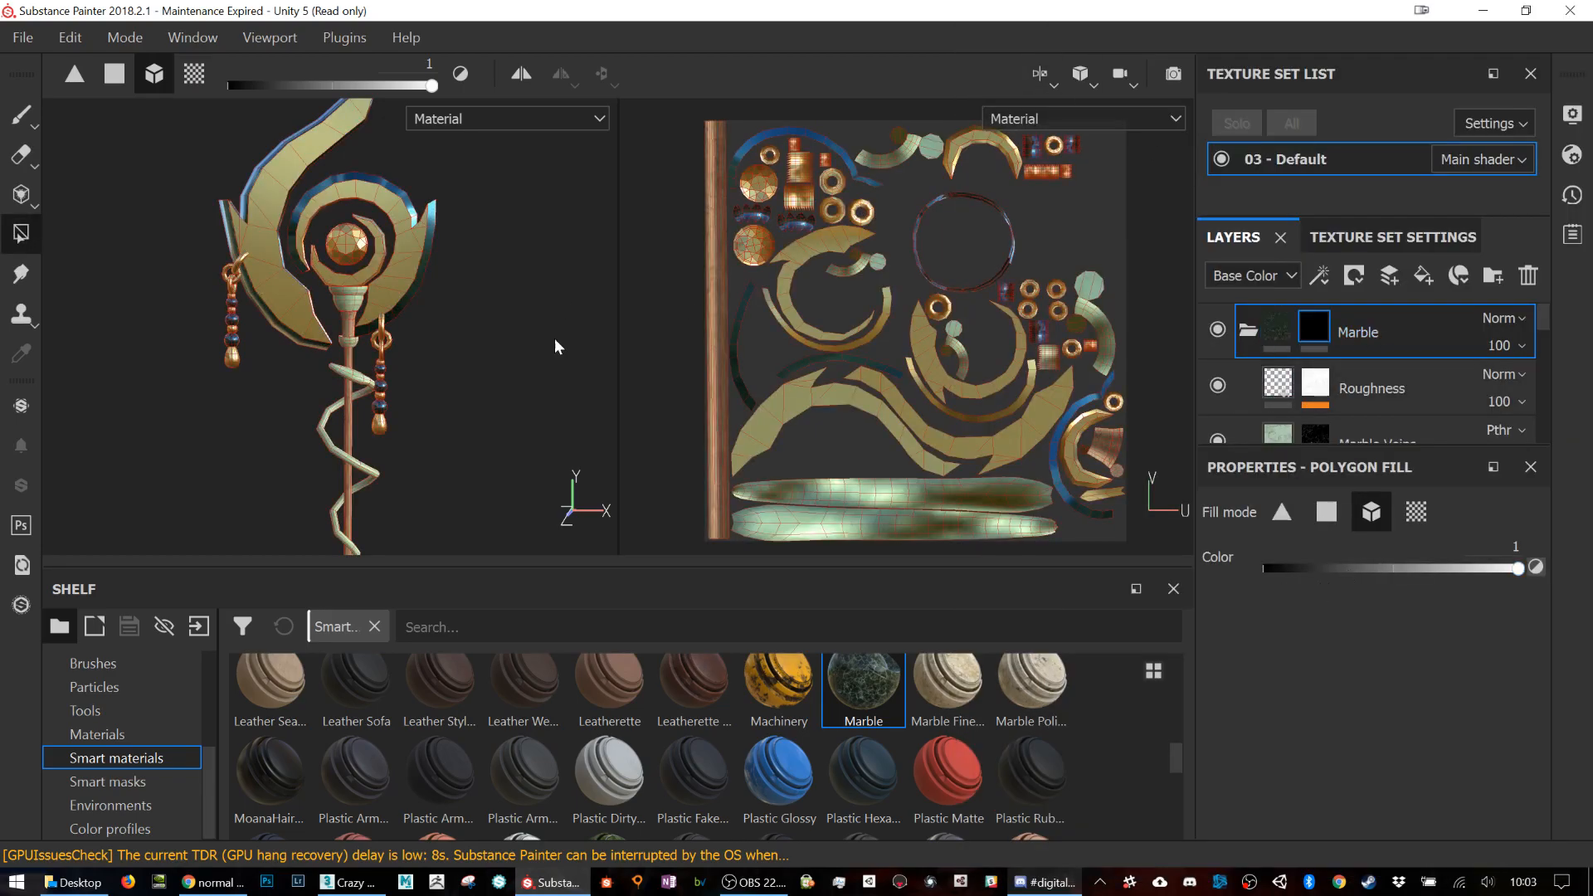
Step: Polygon-fill the faceted gem at the centre of the staff head in the Marble mask and inspect it closely from behind
{"action": "left_click", "coordinate": [350, 237]}
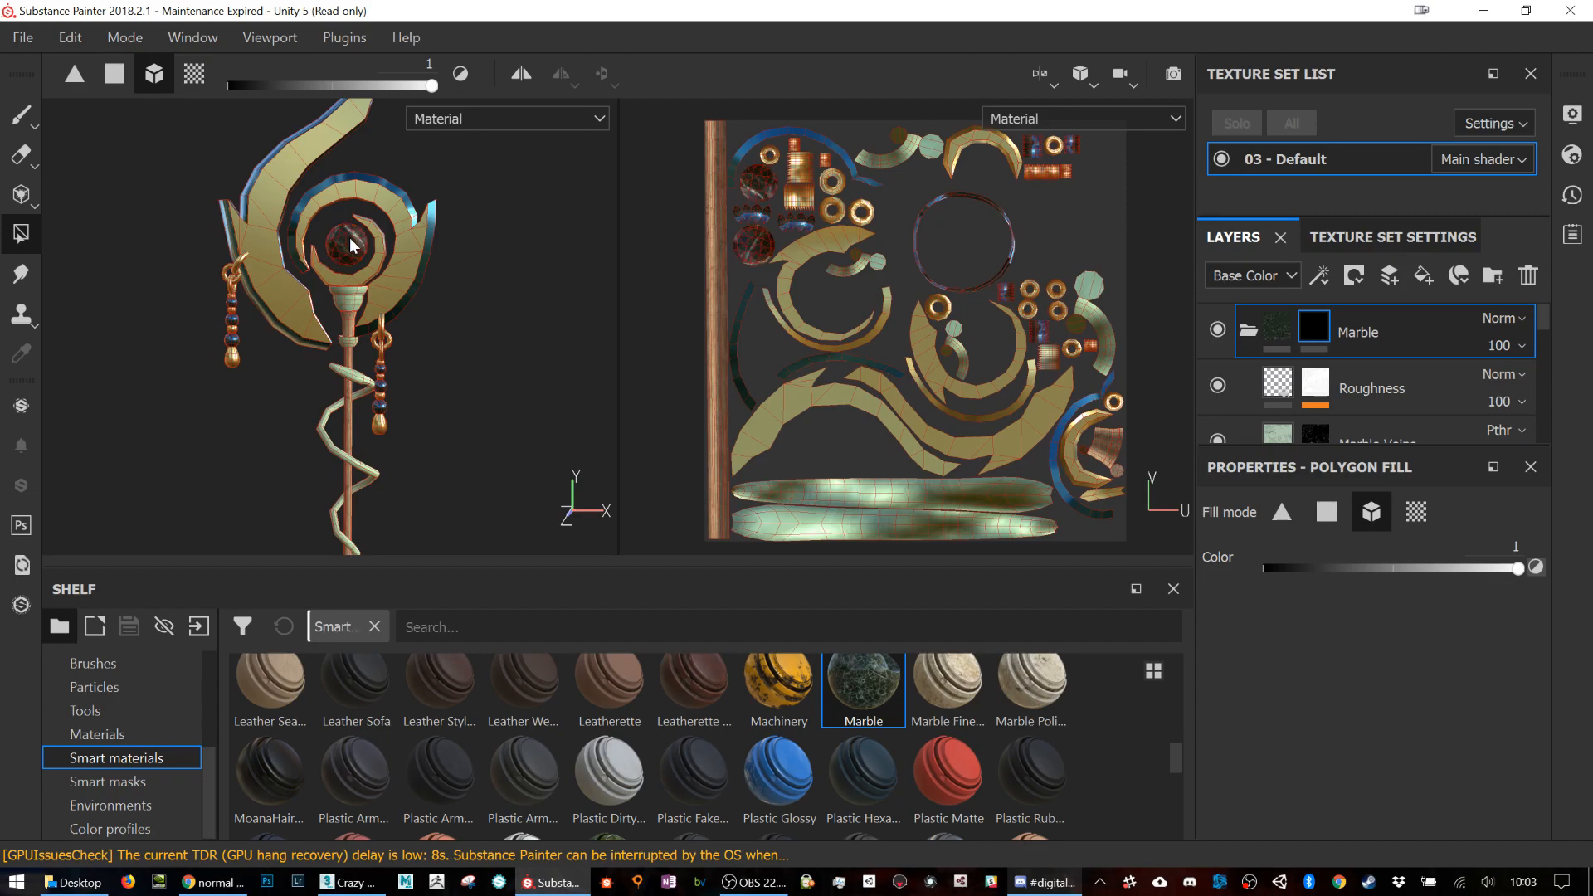
{"action": "middle_click_drag", "start_coordinate": [321, 267], "coordinate": [377, 295], "text": "alt"}
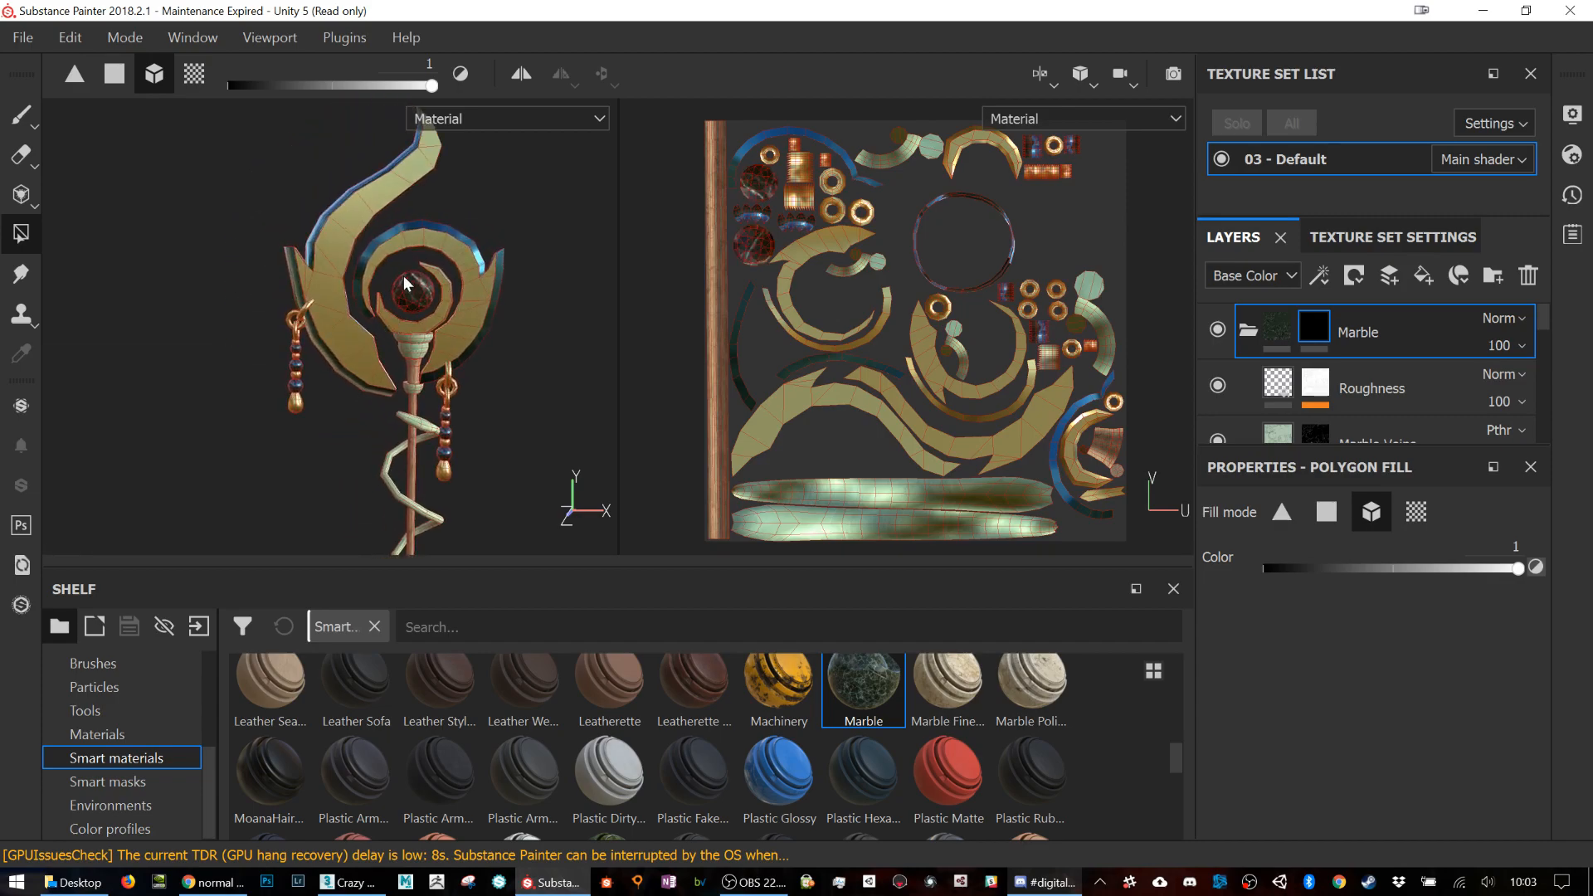
{"action": "scroll", "coordinate": [398, 290], "scroll_direction": "up", "scroll_amount": 5}
{"action": "left_click_drag", "start_coordinate": [313, 321], "coordinate": [731, 307], "text": "alt"}
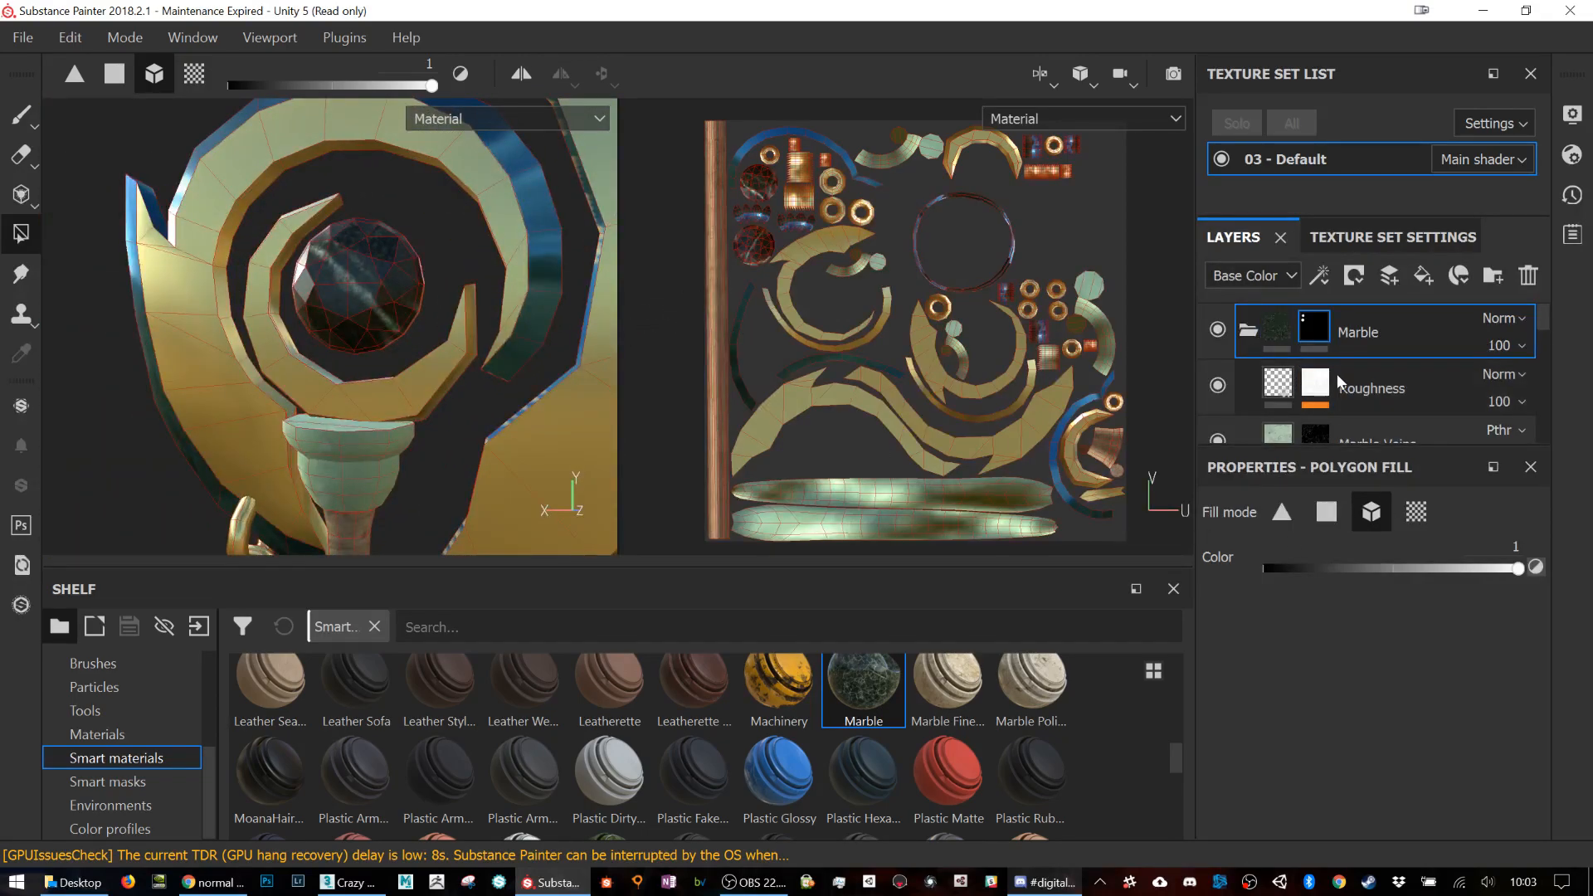
Step: Set the tri-planar projection scale of the Marble Veins fill layer to 8.58
{"action": "scroll", "coordinate": [1336, 375], "scroll_direction": "down", "scroll_amount": 1}
{"action": "left_click", "coordinate": [1376, 376]}
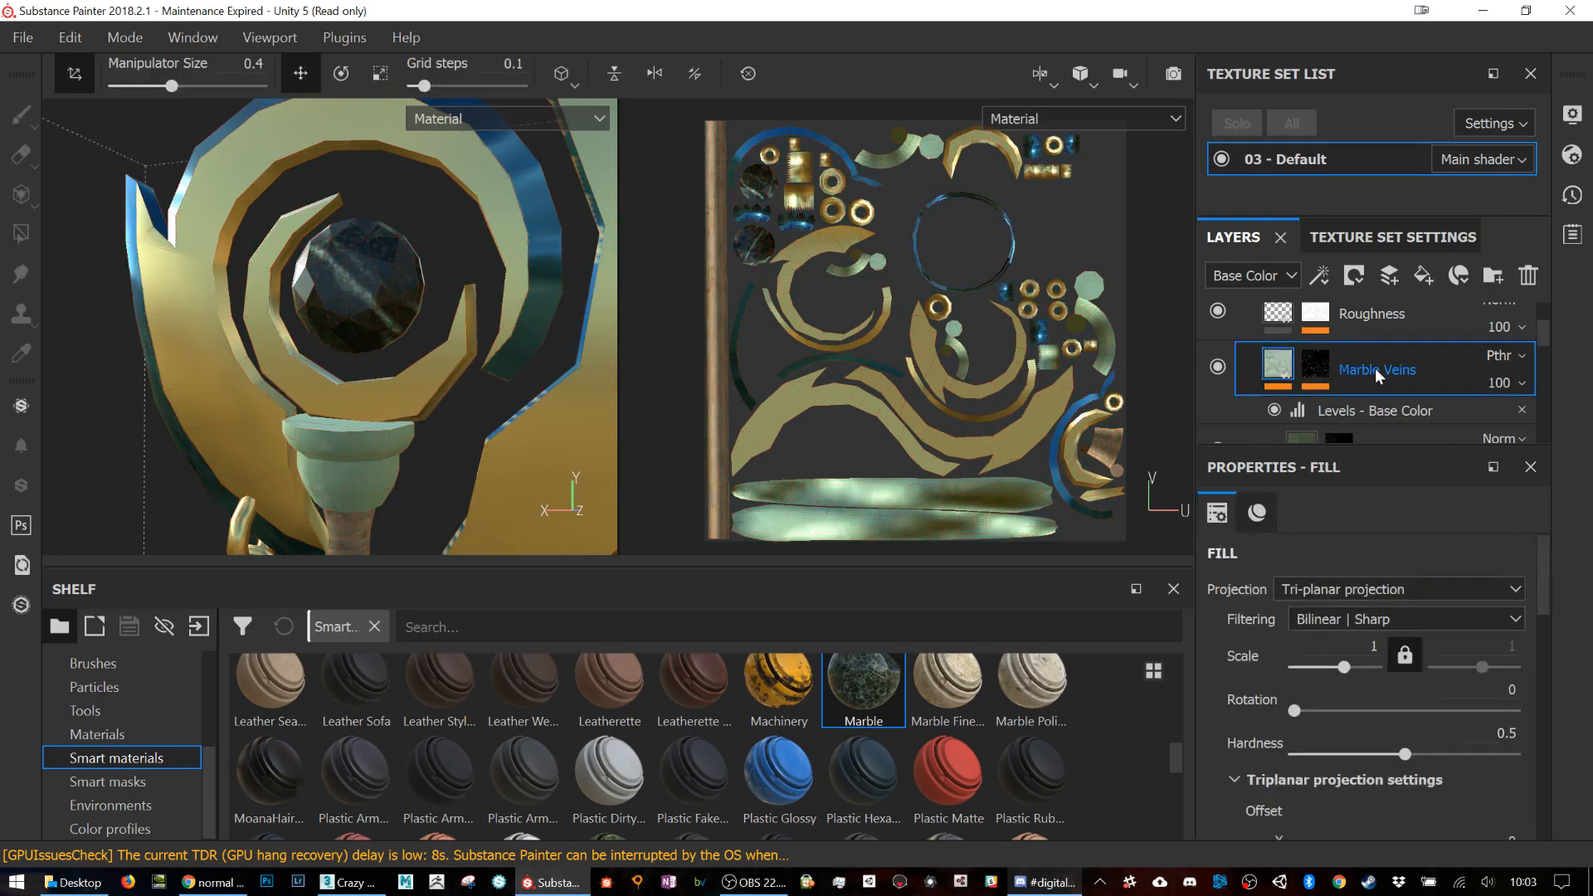
{"action": "left_click_drag", "start_coordinate": [1343, 667], "coordinate": [1352, 668]}
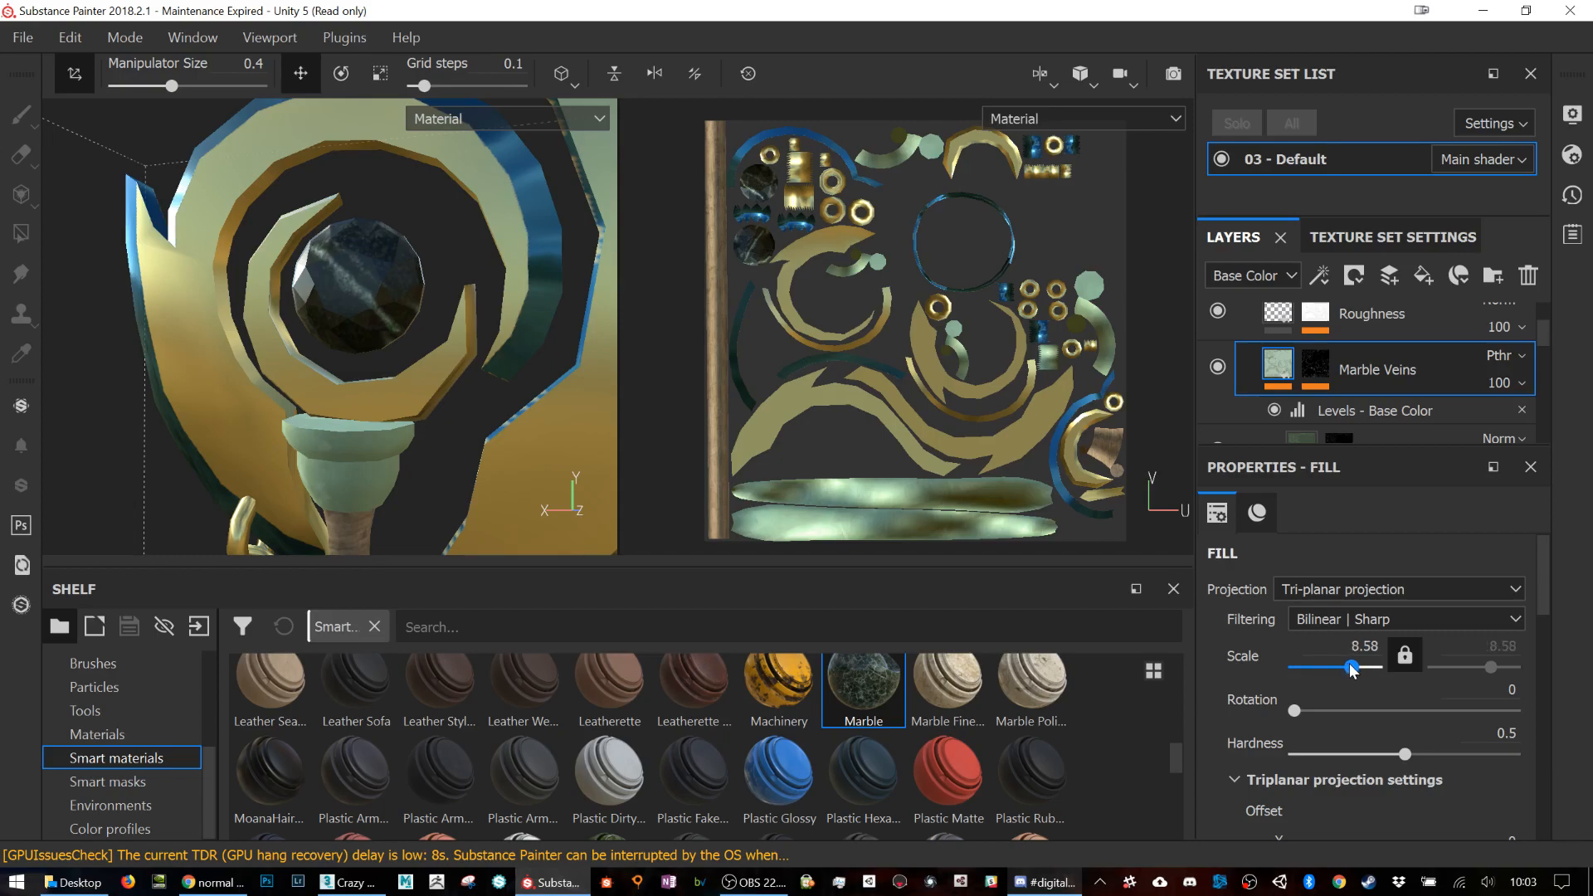
Step: Look through the sublayers of the Marble material and expand the Detail Dots folder
{"action": "scroll", "coordinate": [1358, 362], "scroll_direction": "down", "scroll_amount": 1}
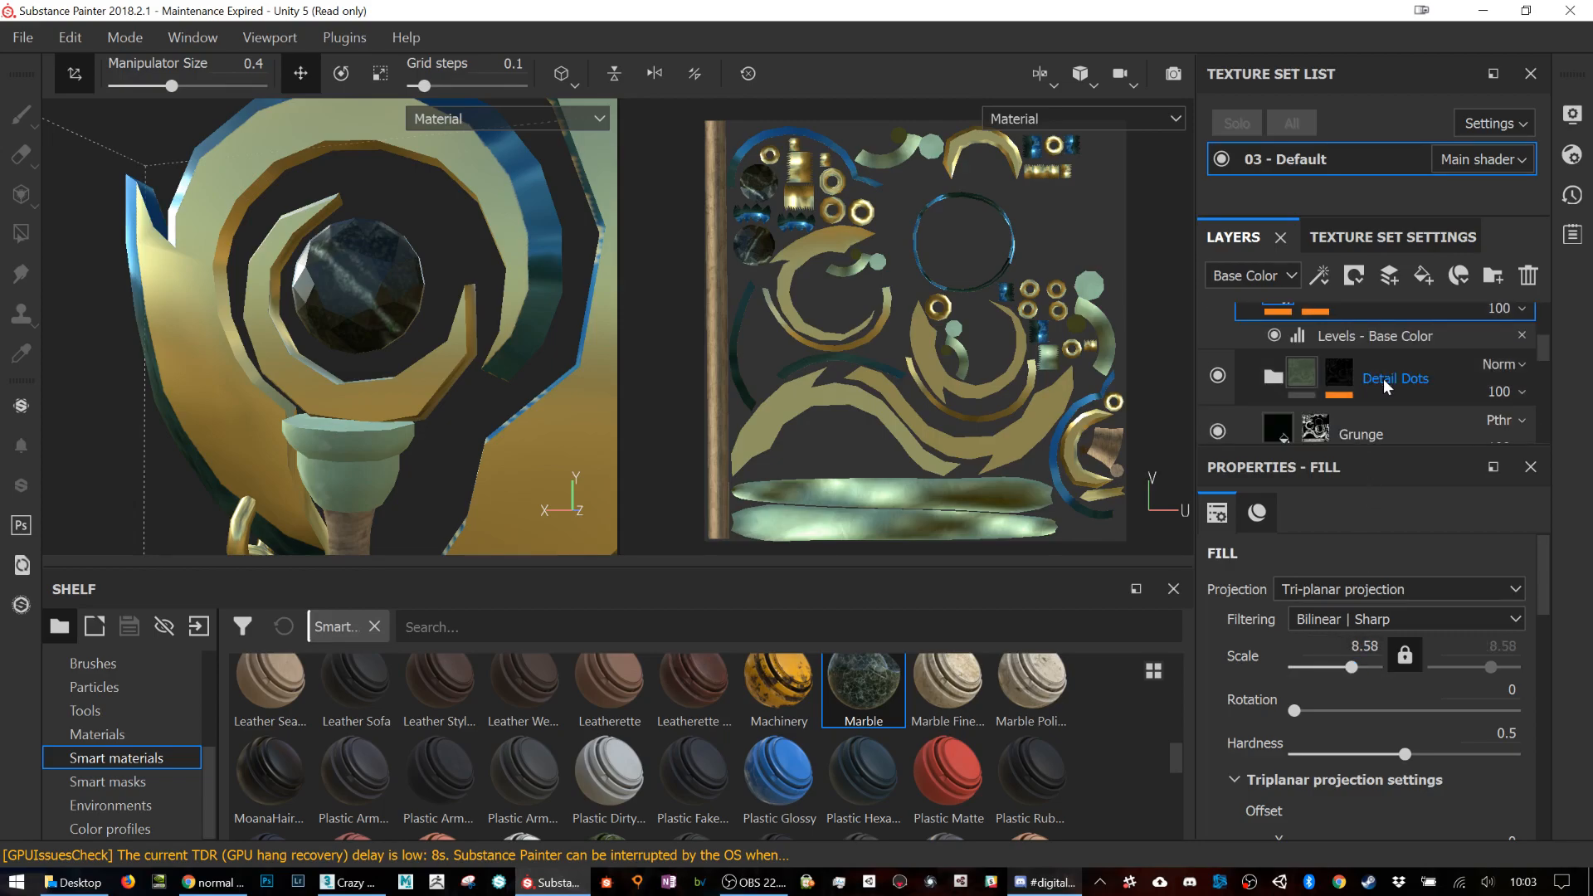
{"action": "scroll", "coordinate": [1387, 378], "scroll_direction": "down", "scroll_amount": 3}
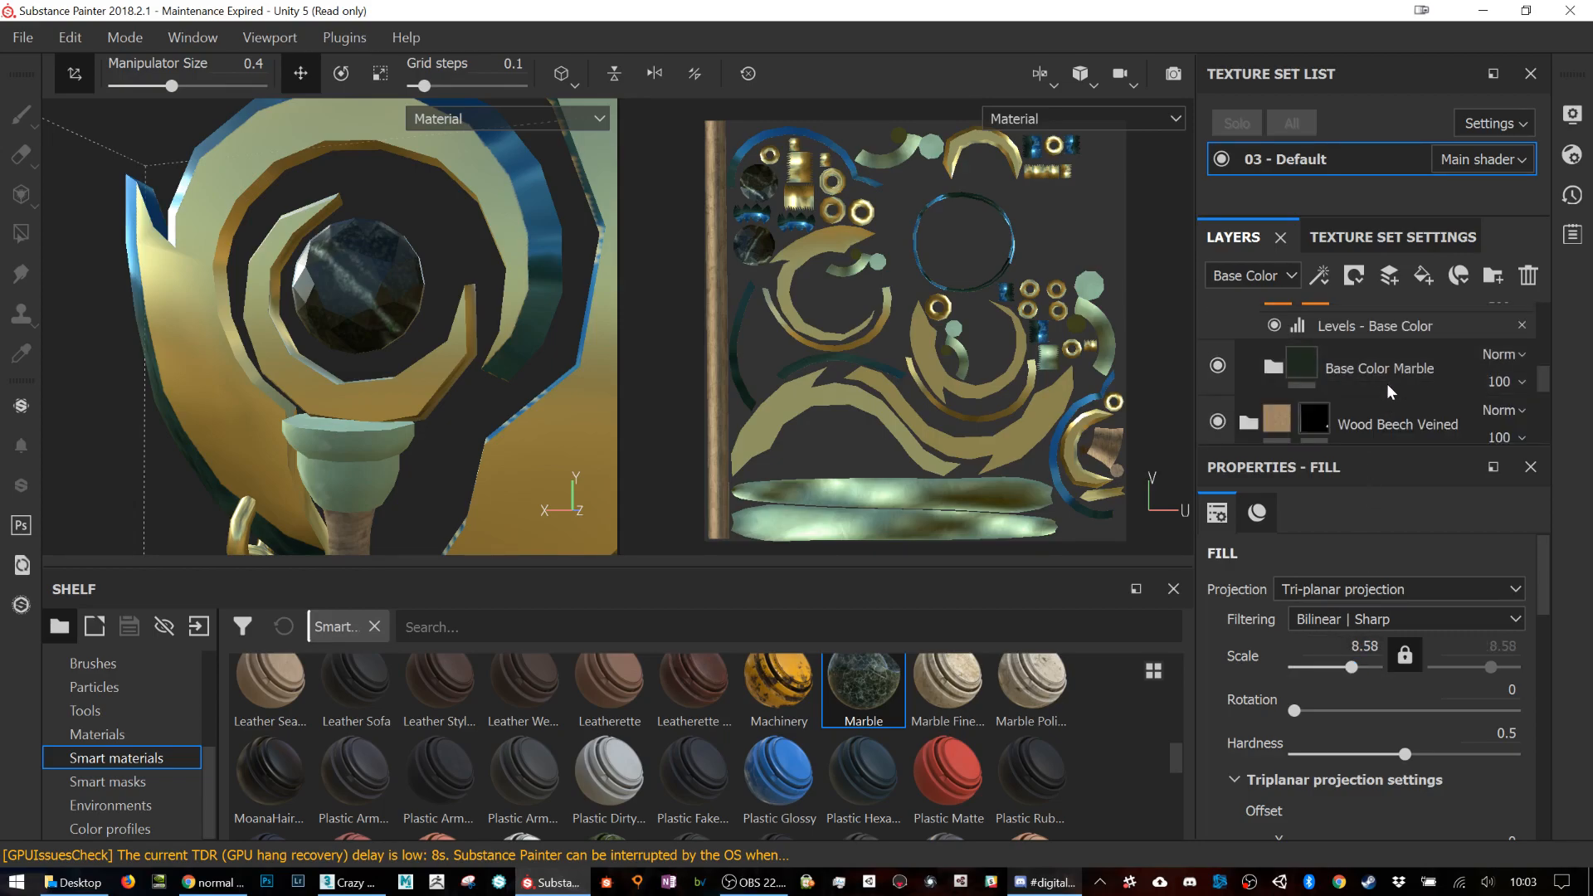
{"action": "scroll", "coordinate": [1404, 377], "scroll_direction": "up", "scroll_amount": 3}
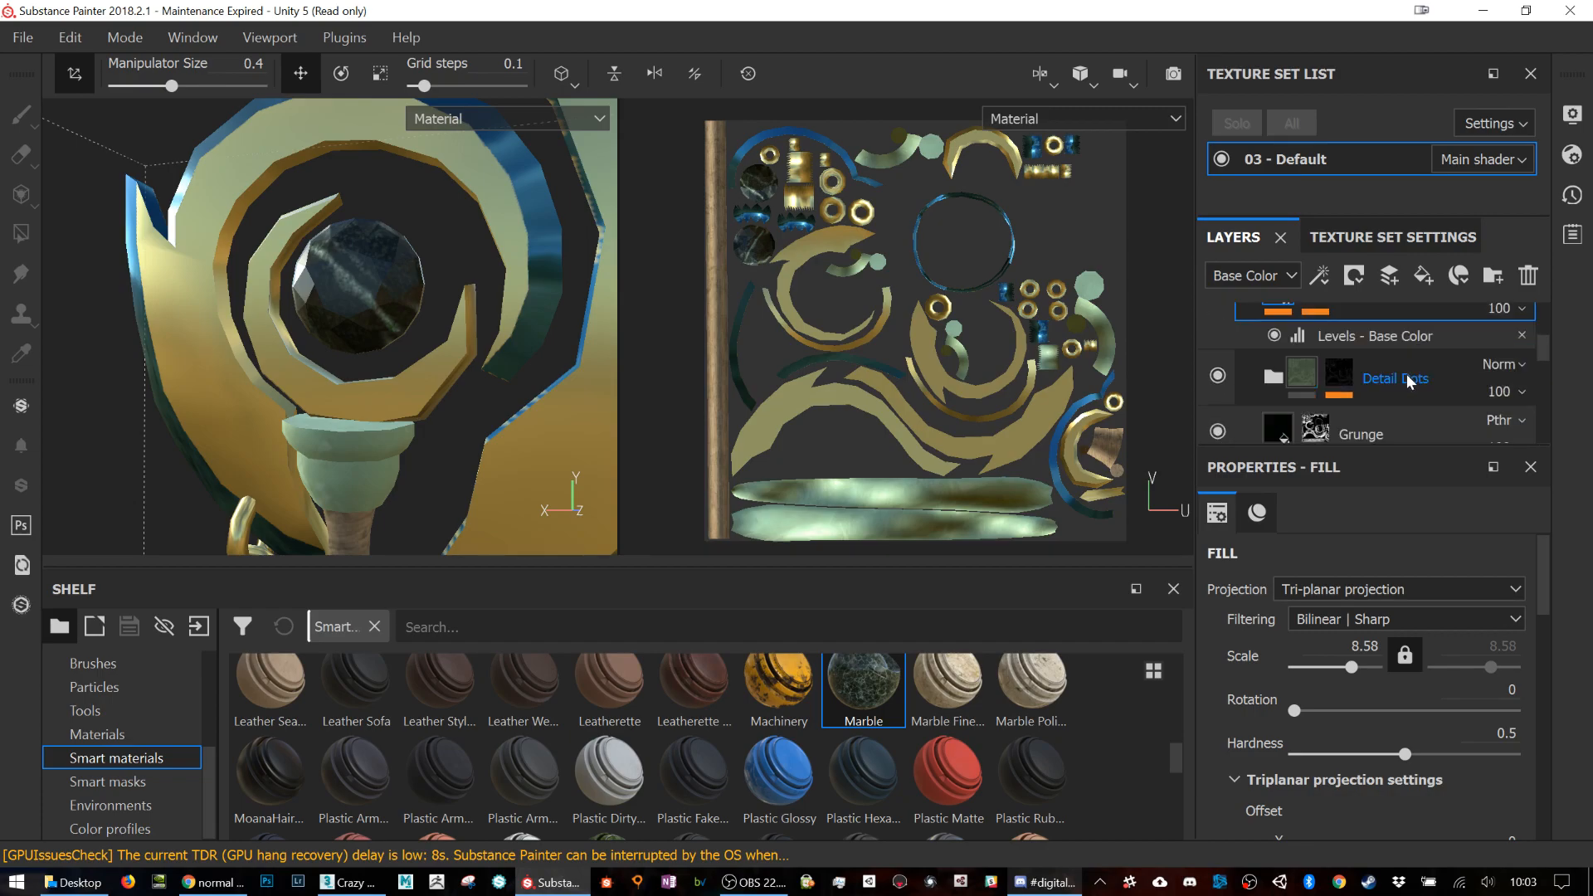
{"action": "left_click", "coordinate": [1371, 379]}
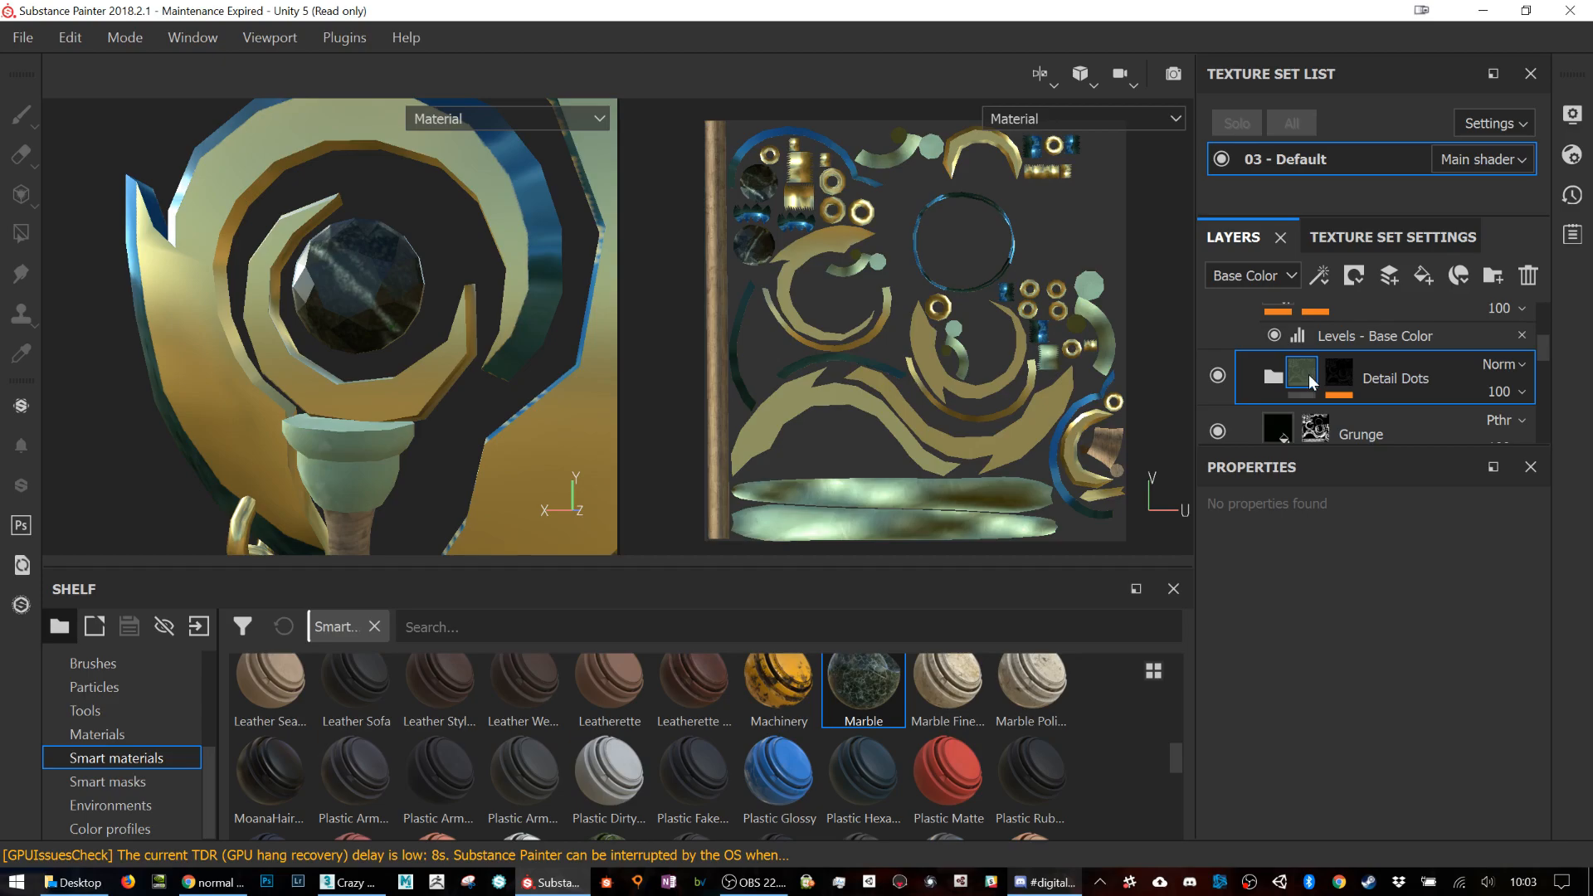
{"action": "left_click", "coordinate": [1277, 378]}
{"action": "scroll", "coordinate": [1352, 388], "scroll_direction": "down", "scroll_amount": 1}
{"action": "scroll", "coordinate": [1352, 389], "scroll_direction": "up", "scroll_amount": 3}
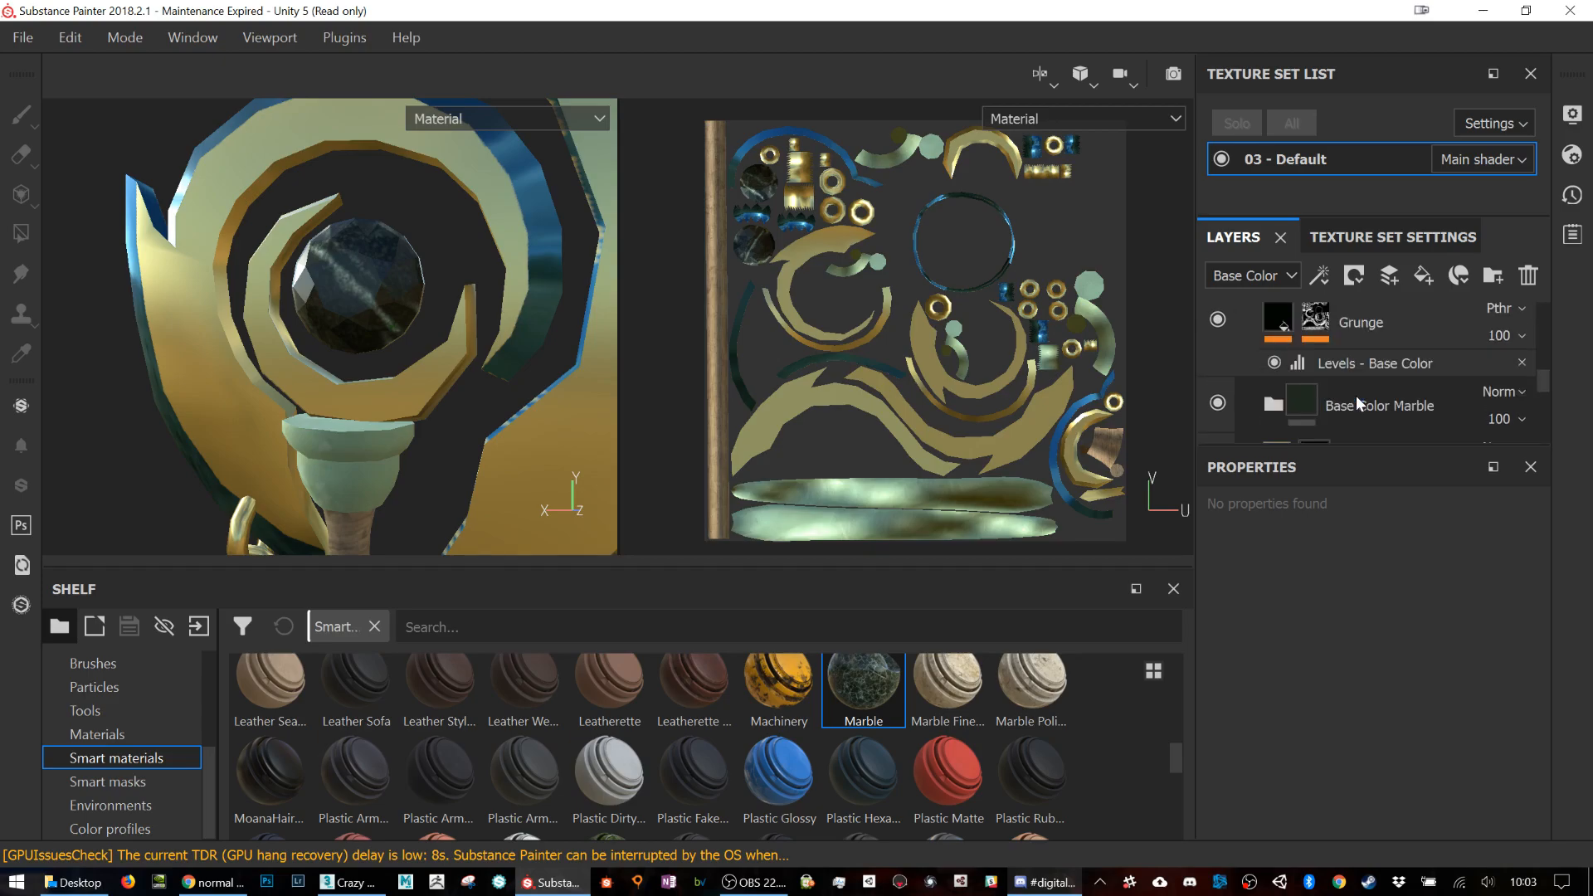
Step: Set the projection rotation of the Marble Veins fill layer to 16.46
{"action": "left_click", "coordinate": [1282, 369]}
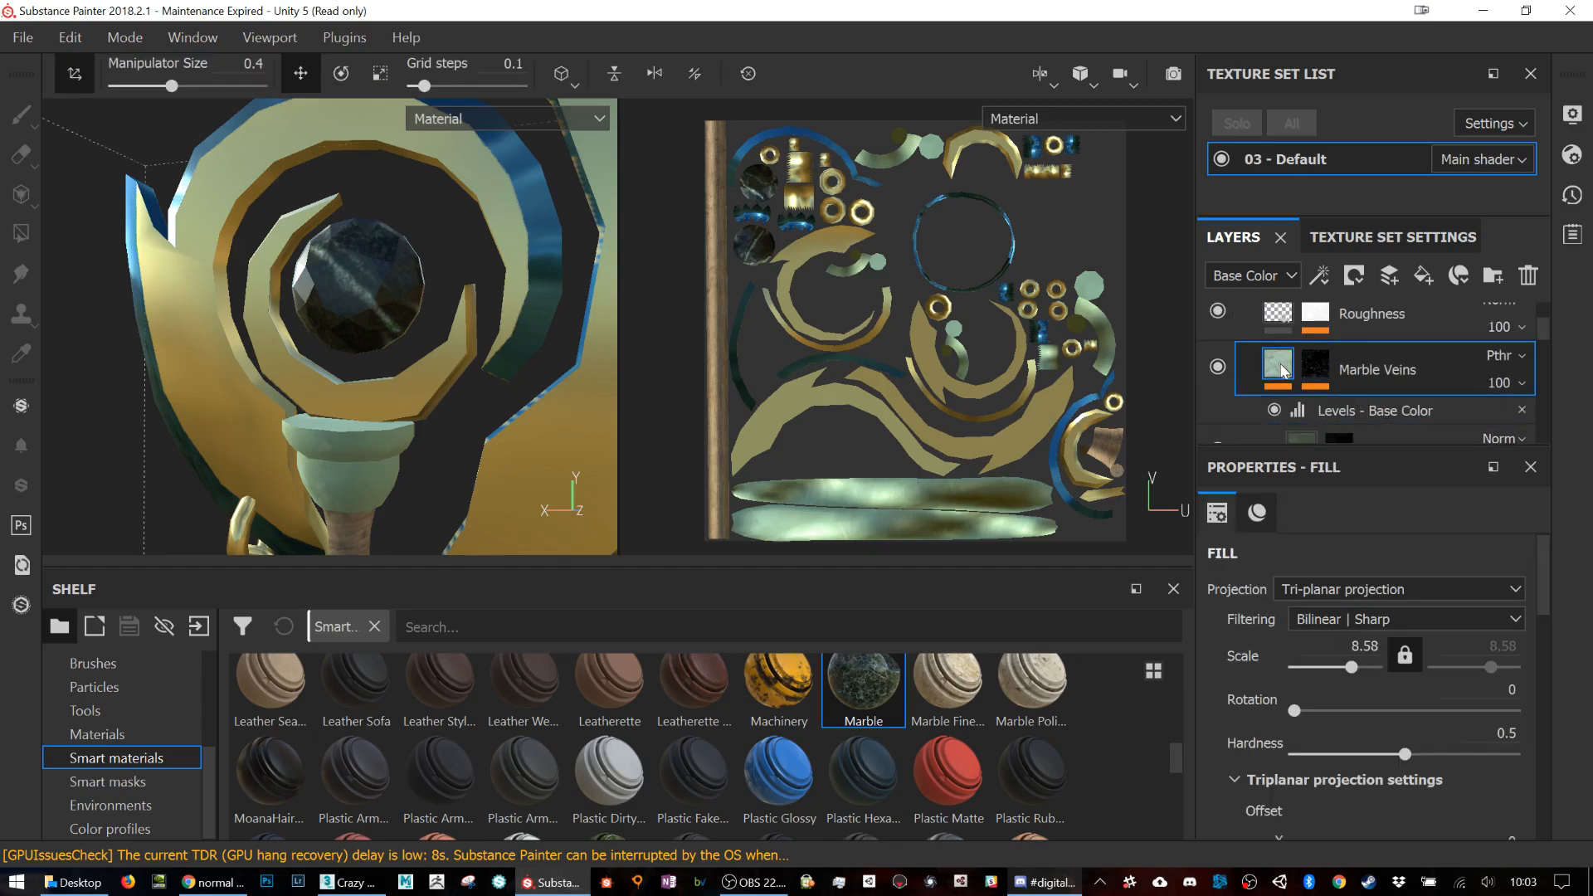
{"action": "left_click", "coordinate": [1322, 365]}
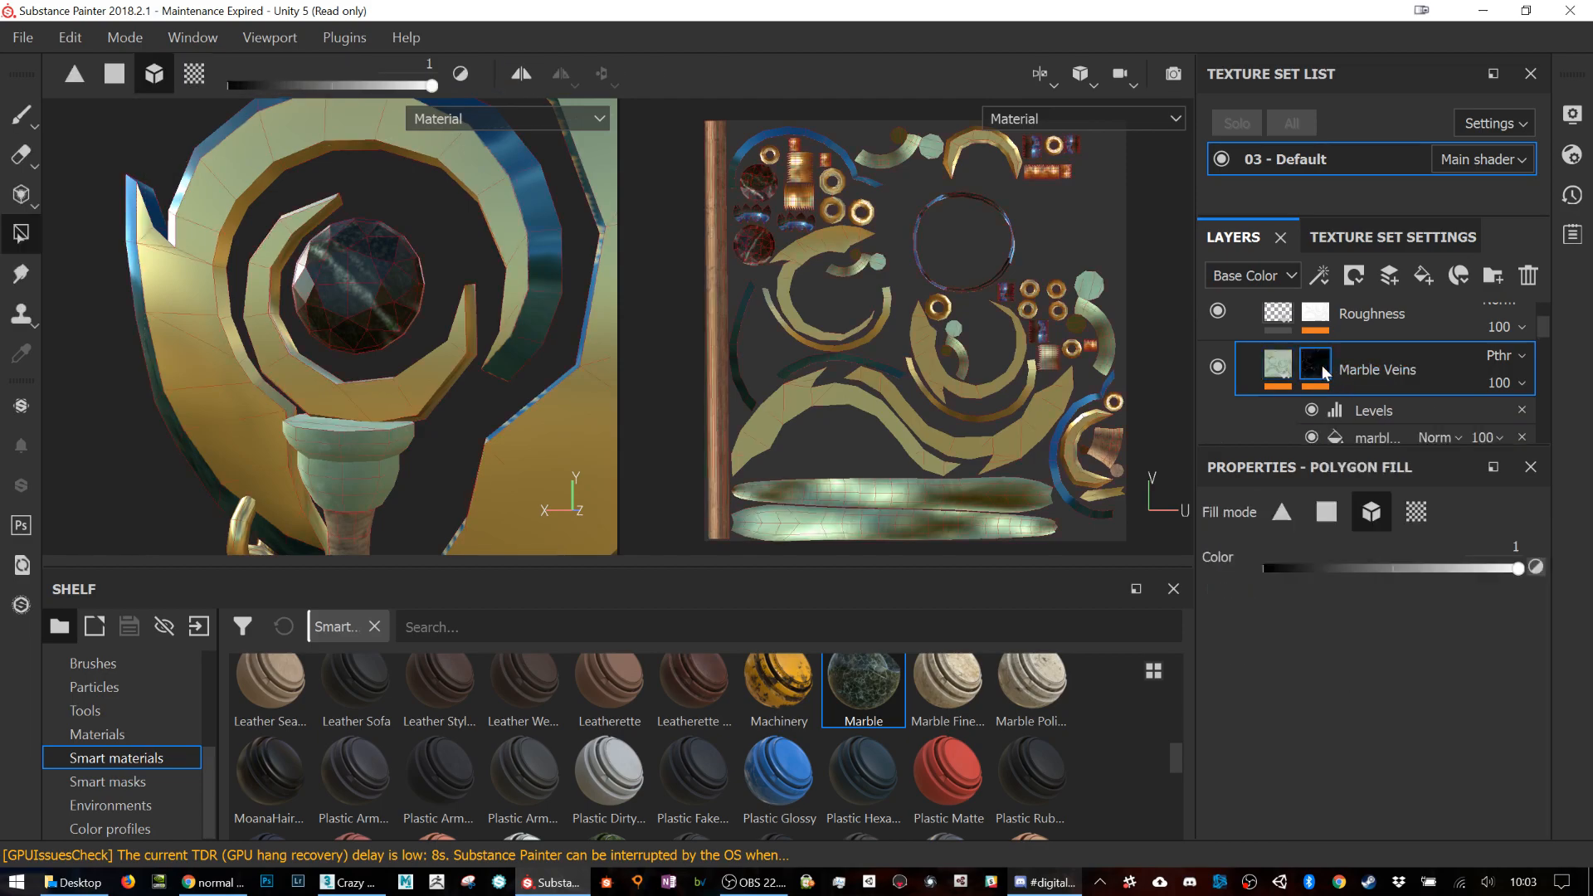
{"action": "left_click", "coordinate": [1276, 365]}
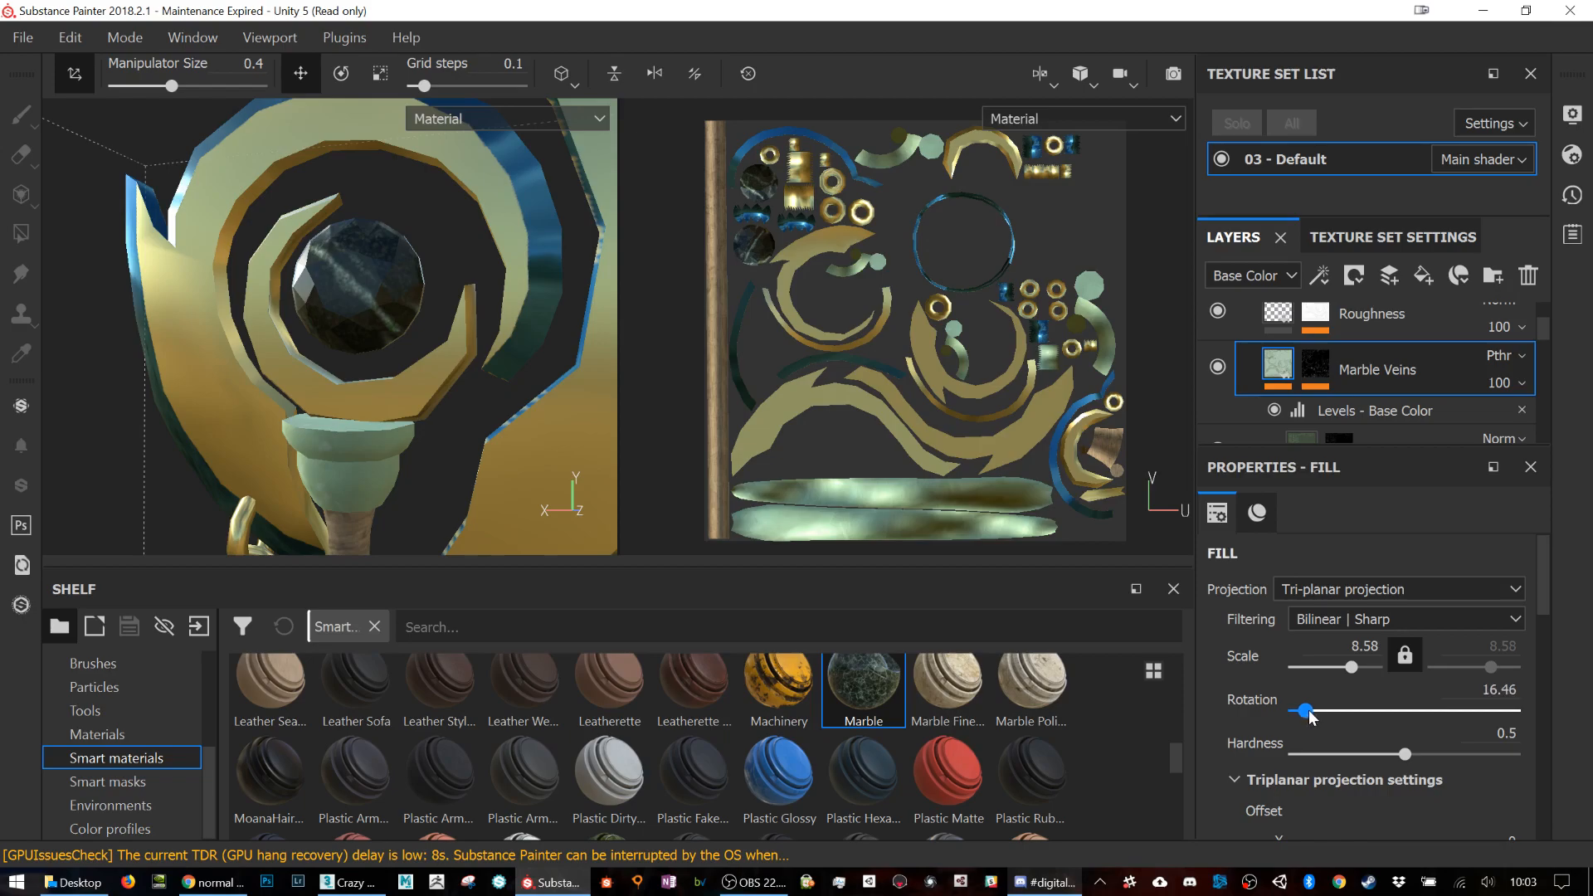
Step: Examine the base color Levels of Marble Veins and the rest of the Marble sublayers, including Grunge and Base Color Marble
{"action": "left_click", "coordinate": [1342, 407]}
{"action": "scroll", "coordinate": [1357, 381], "scroll_direction": "down", "scroll_amount": 2}
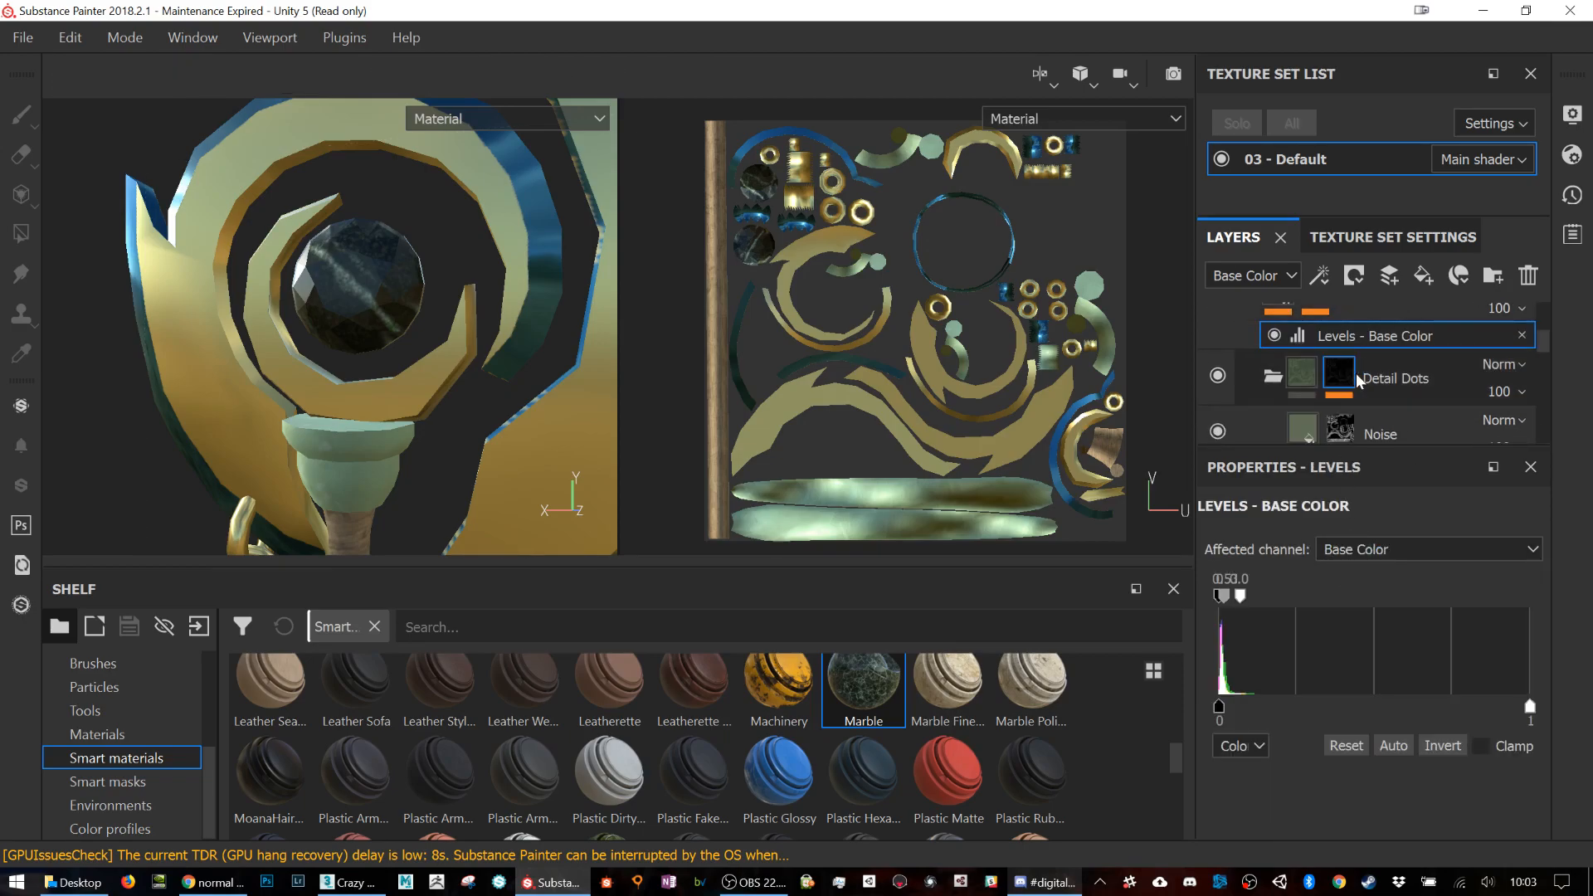
{"action": "scroll", "coordinate": [1357, 381], "scroll_direction": "up", "scroll_amount": 2}
{"action": "scroll", "coordinate": [1336, 394], "scroll_direction": "down", "scroll_amount": 2}
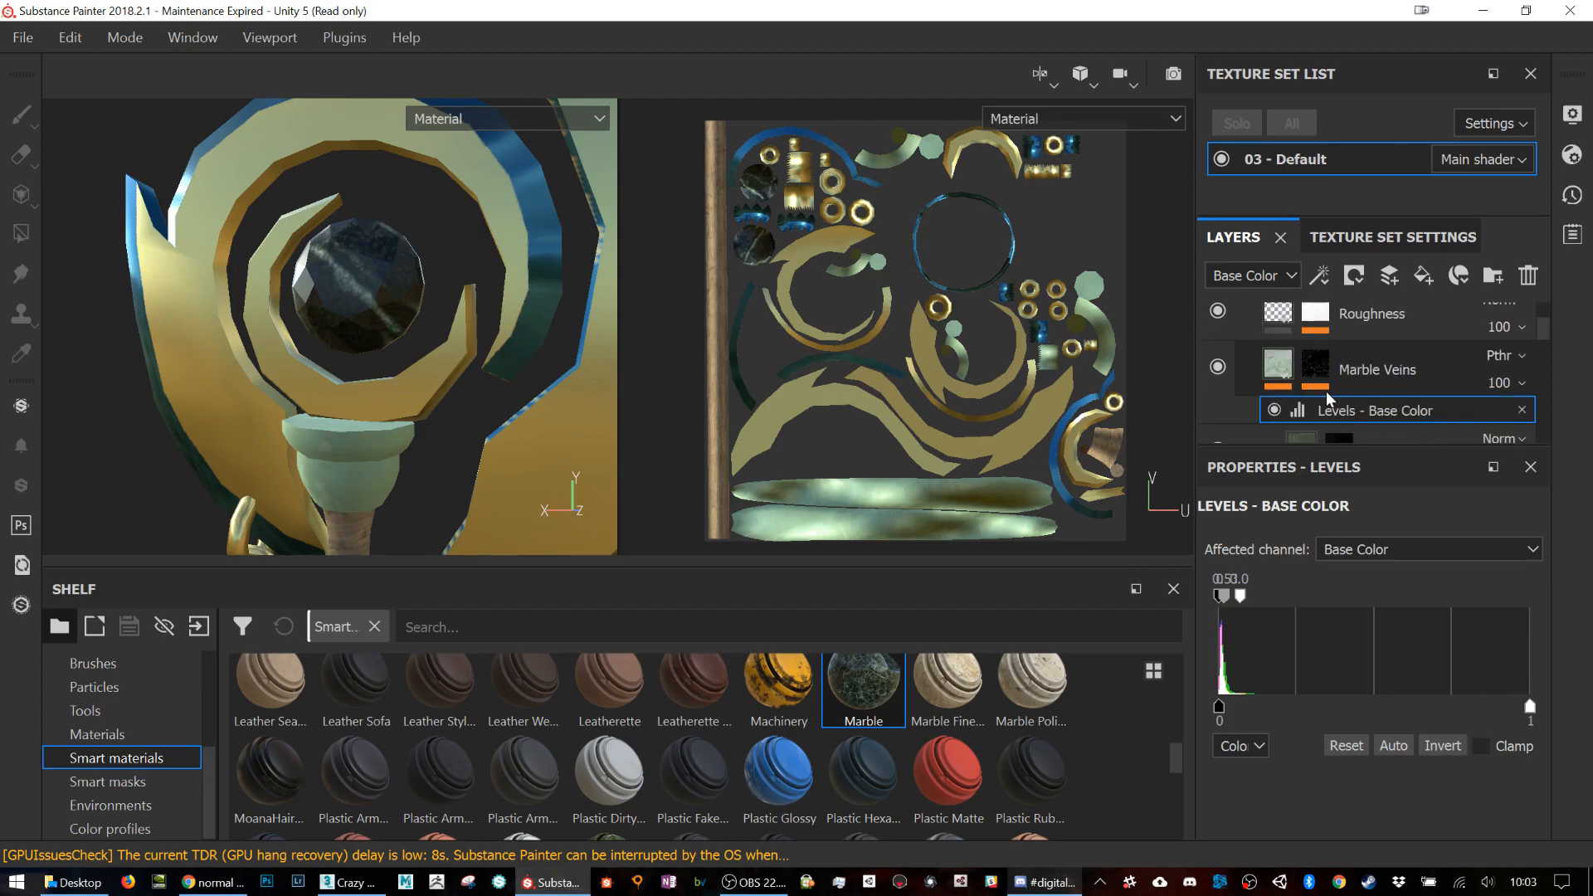
{"action": "scroll", "coordinate": [1330, 399], "scroll_direction": "down", "scroll_amount": 2}
{"action": "scroll", "coordinate": [1330, 398], "scroll_direction": "up", "scroll_amount": 3}
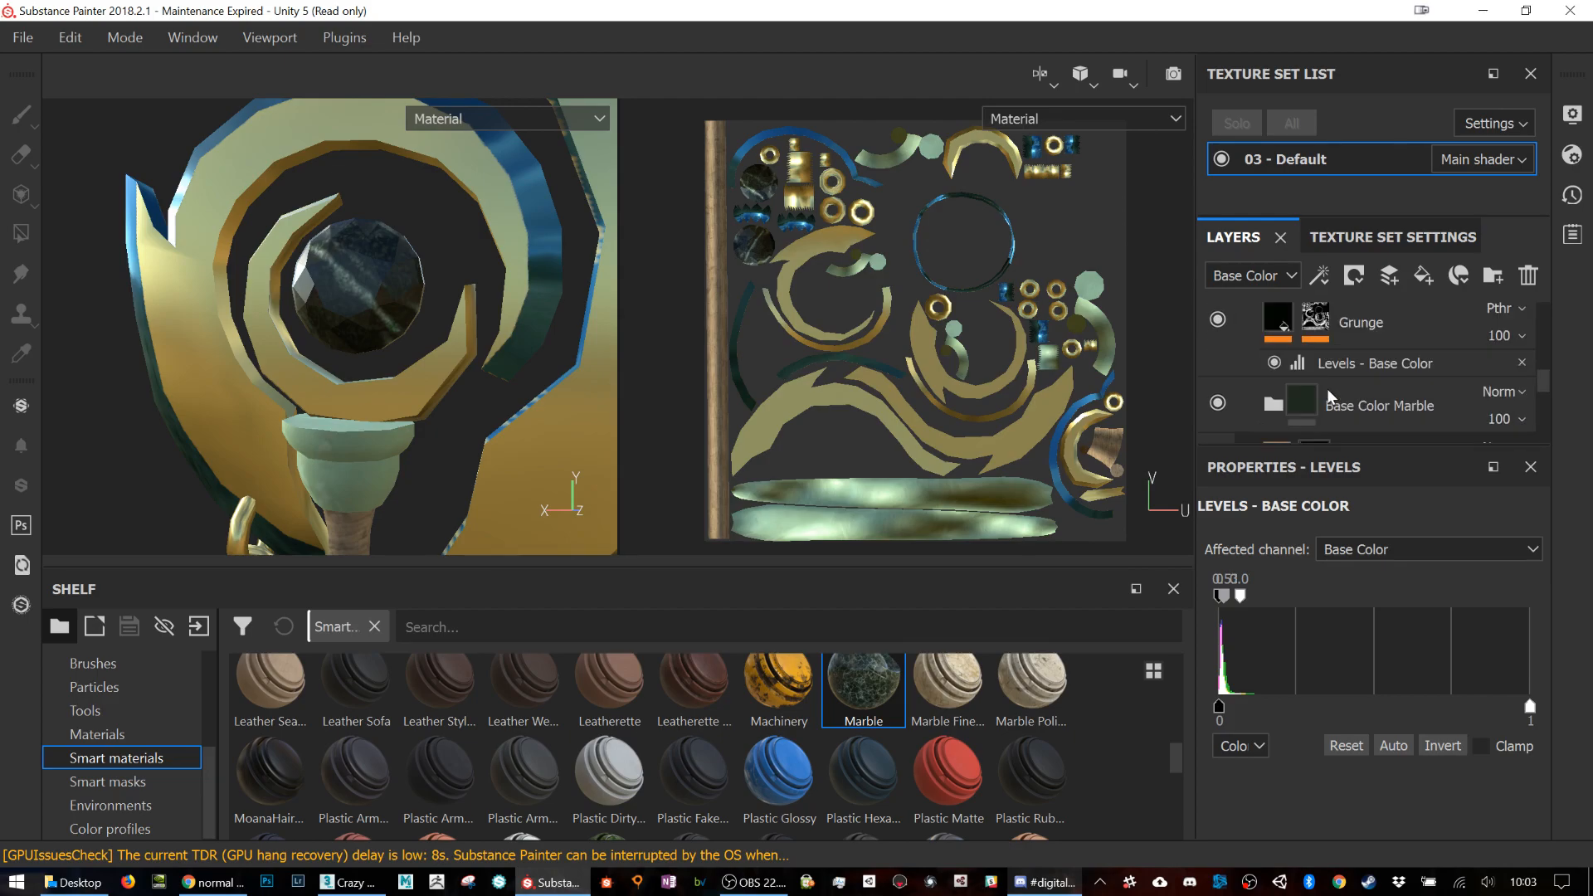
{"action": "scroll", "coordinate": [1330, 397], "scroll_direction": "up", "scroll_amount": 2}
{"action": "scroll", "coordinate": [1332, 398], "scroll_direction": "down", "scroll_amount": 2}
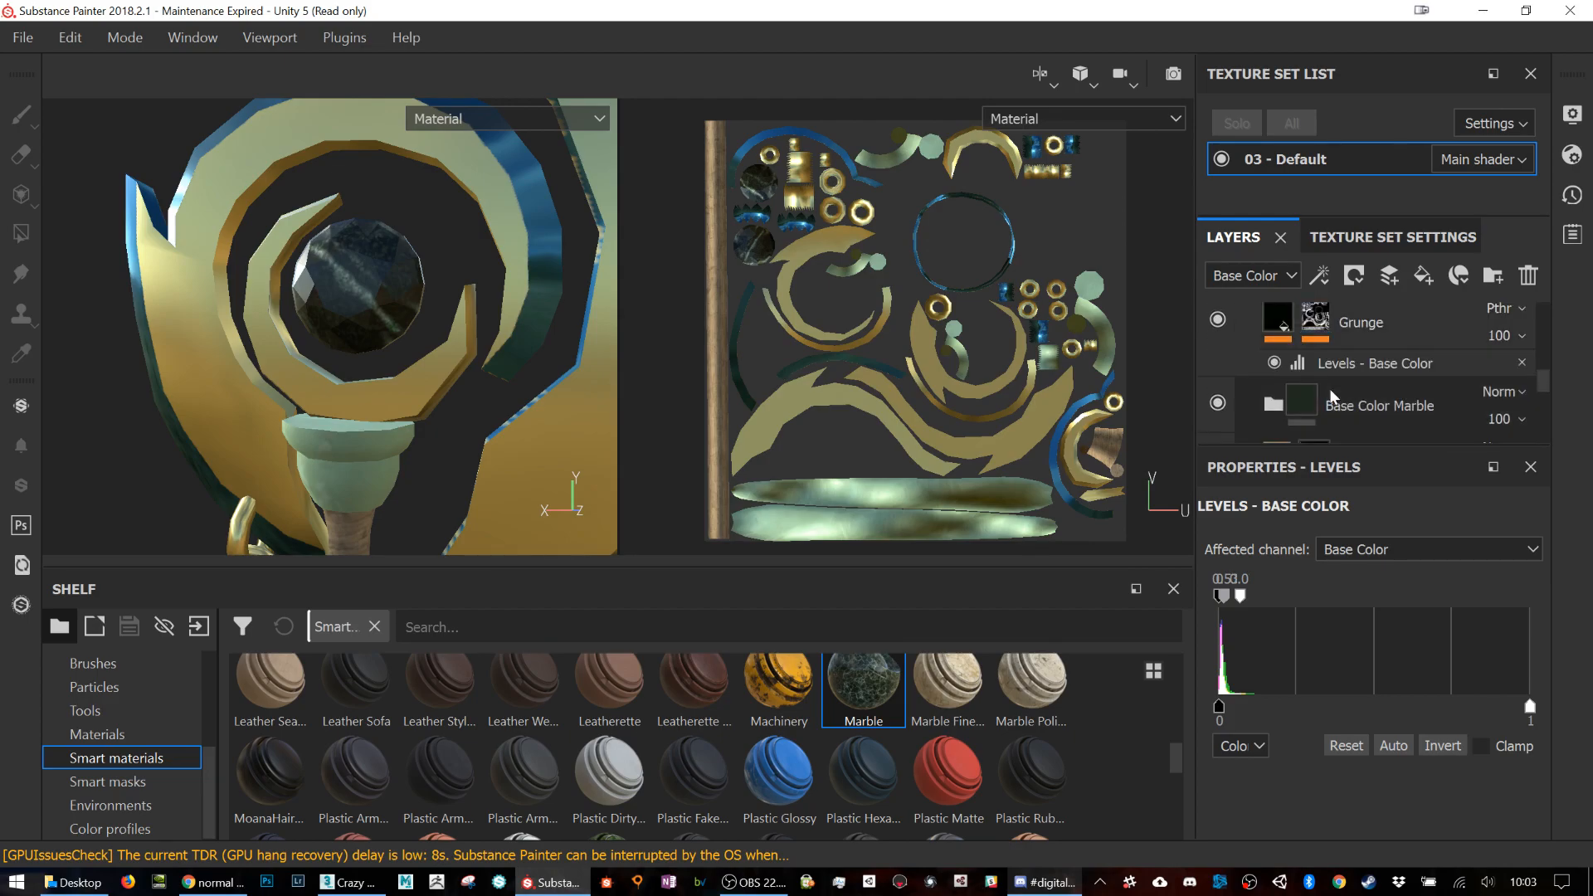
{"action": "scroll", "coordinate": [1331, 398], "scroll_direction": "down", "scroll_amount": 1}
{"action": "scroll", "coordinate": [1391, 377], "scroll_direction": "up", "scroll_amount": 3}
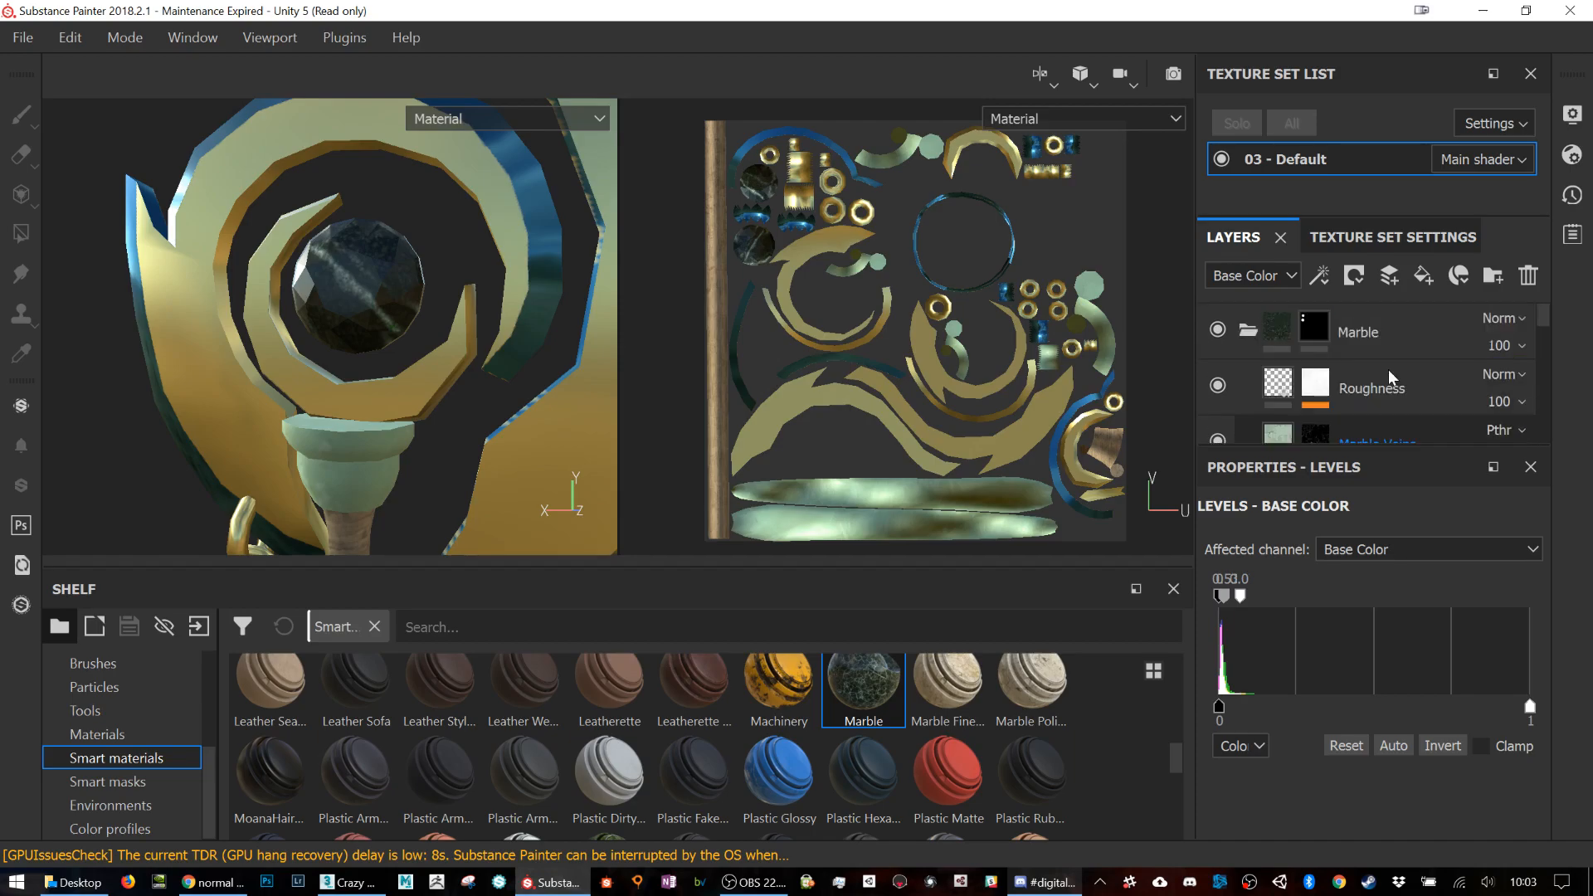
{"action": "scroll", "coordinate": [416, 278], "scroll_direction": "up", "scroll_amount": 4}
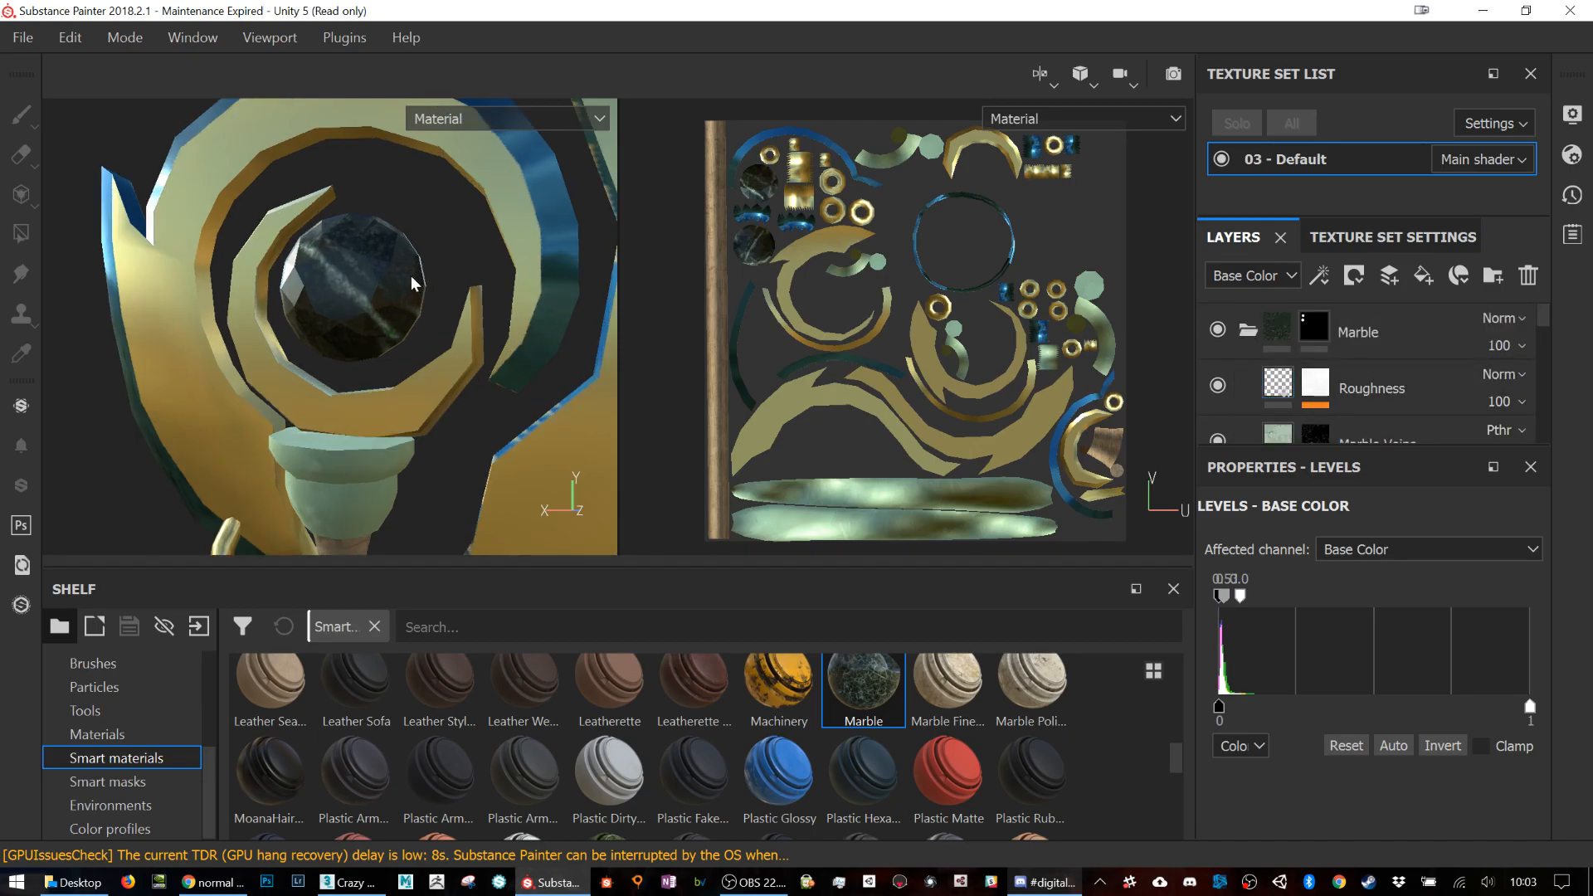
Step: Set the tri-planar X scale of the Marble Veins fill layer to 1.64 and adjust its Y scale
{"action": "scroll", "coordinate": [428, 306], "scroll_direction": "down", "scroll_amount": 5}
{"action": "scroll", "coordinate": [440, 313], "scroll_direction": "up", "scroll_amount": 5}
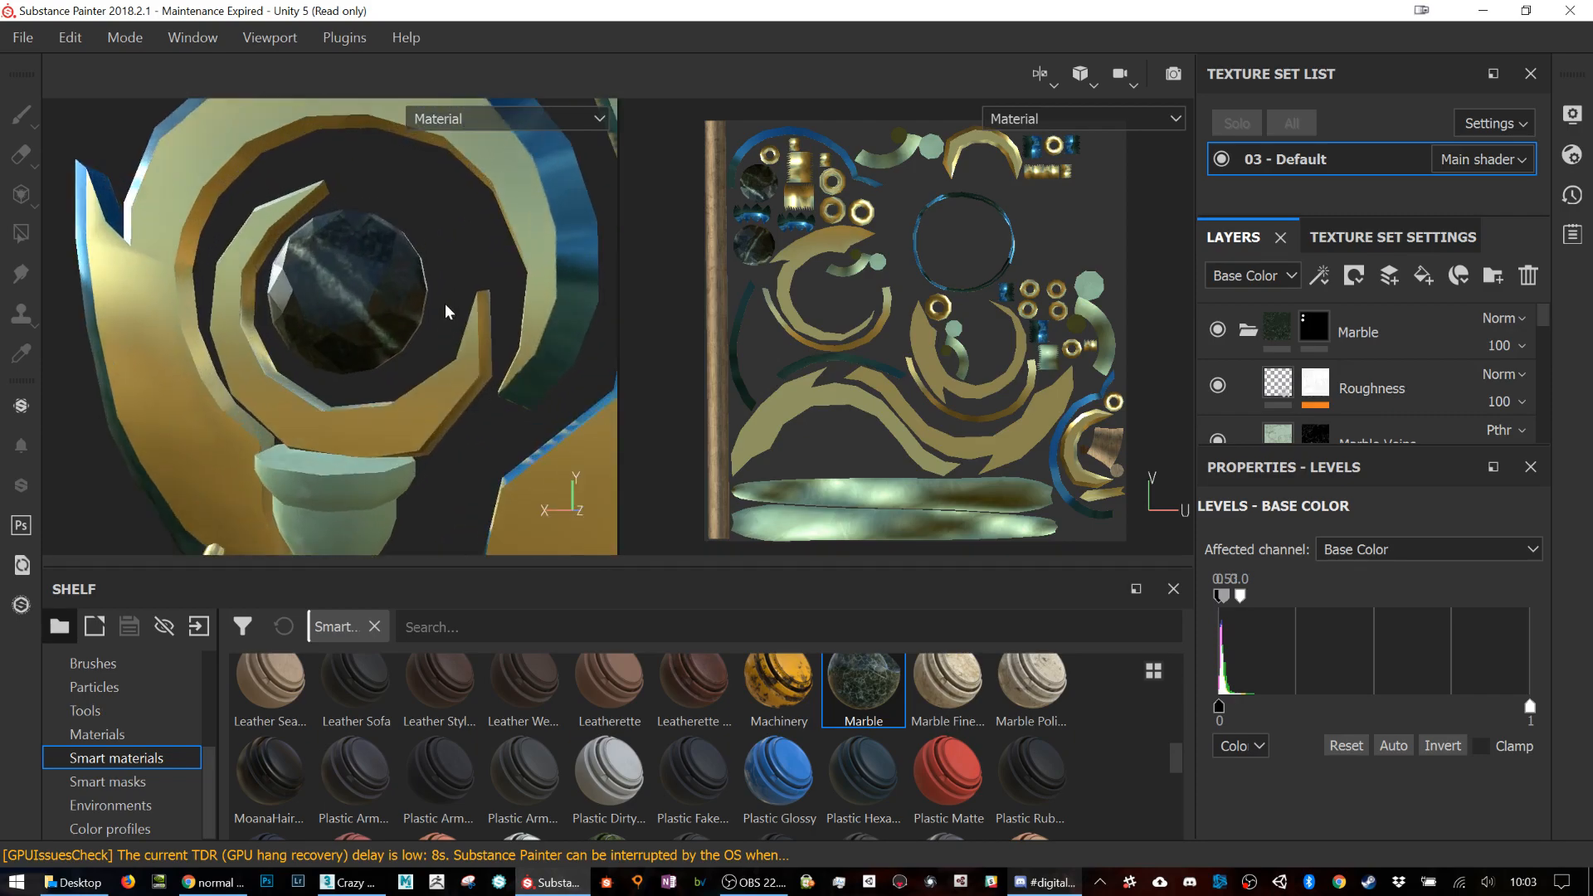
{"action": "scroll", "coordinate": [1294, 379], "scroll_direction": "down", "scroll_amount": 1}
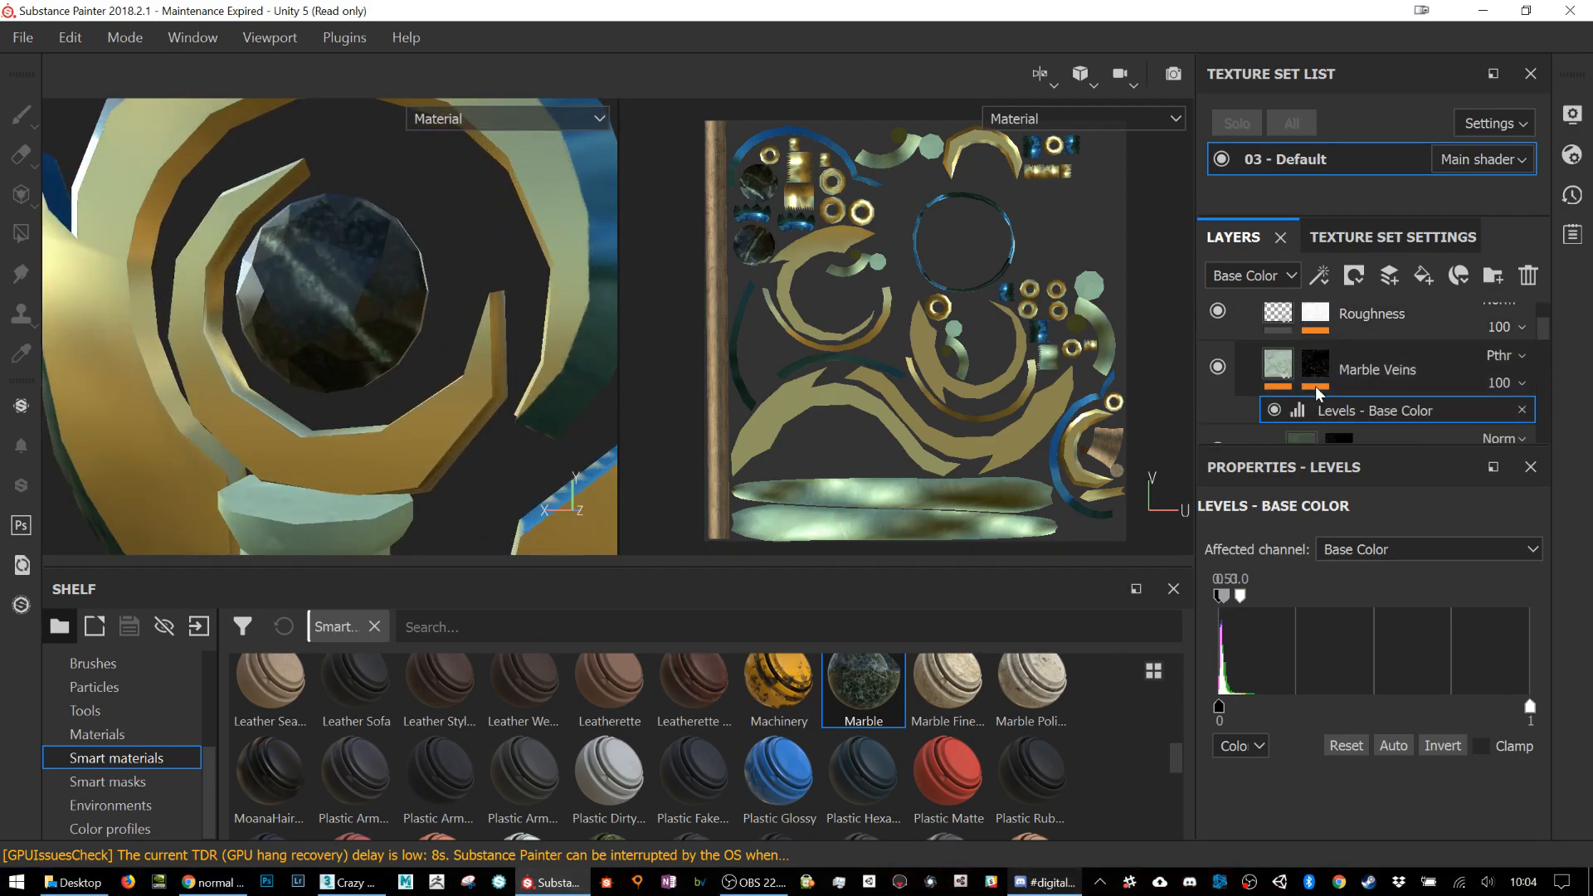
{"action": "left_click", "coordinate": [1278, 361]}
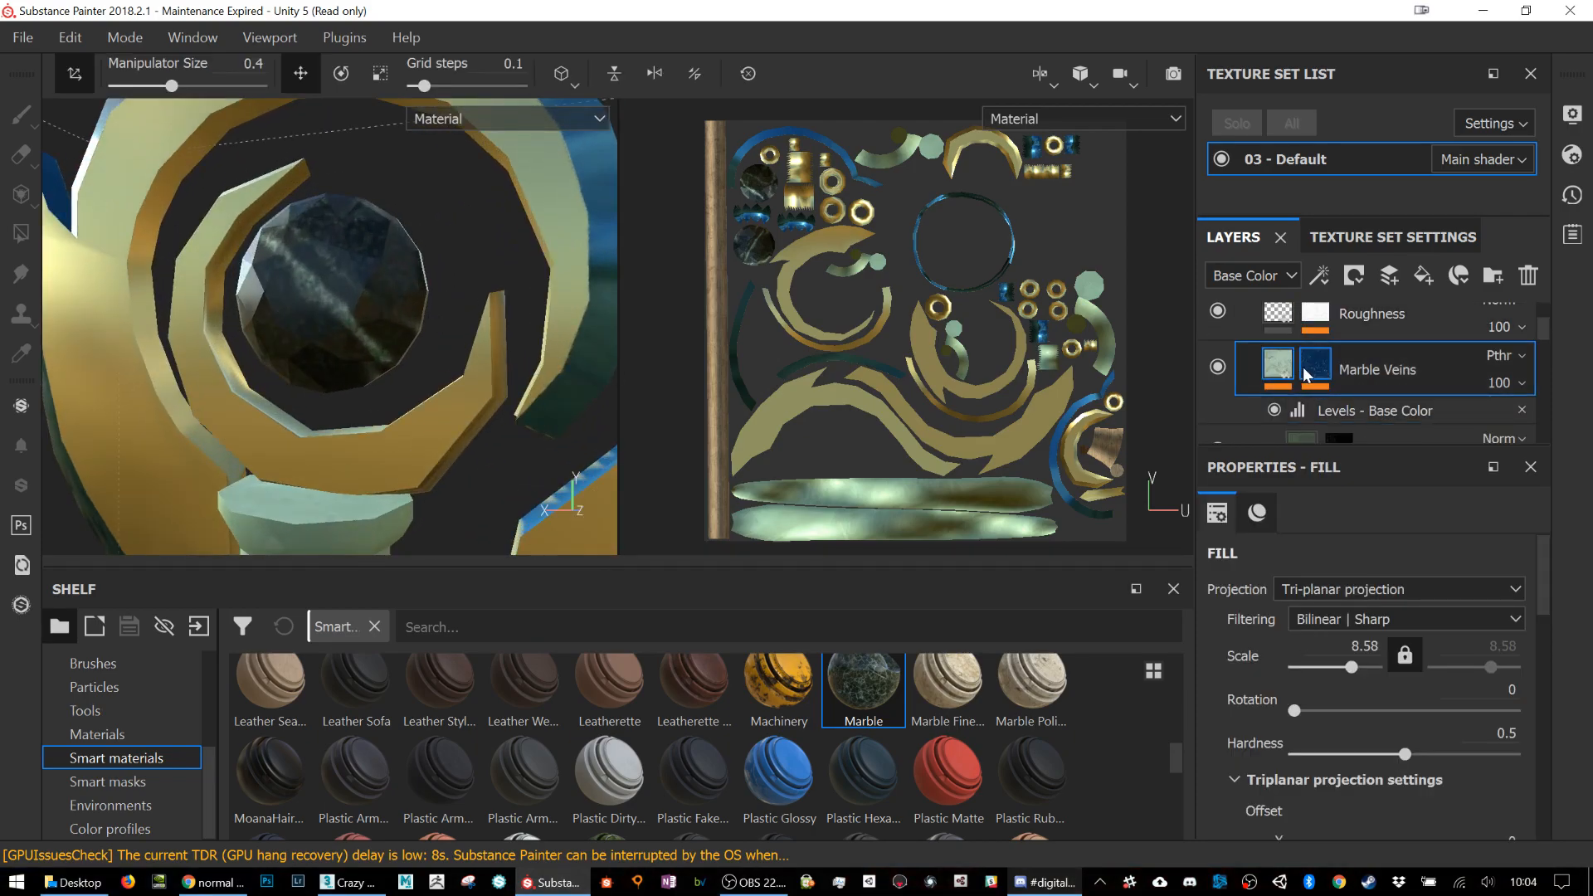
{"action": "left_click", "coordinate": [1310, 369]}
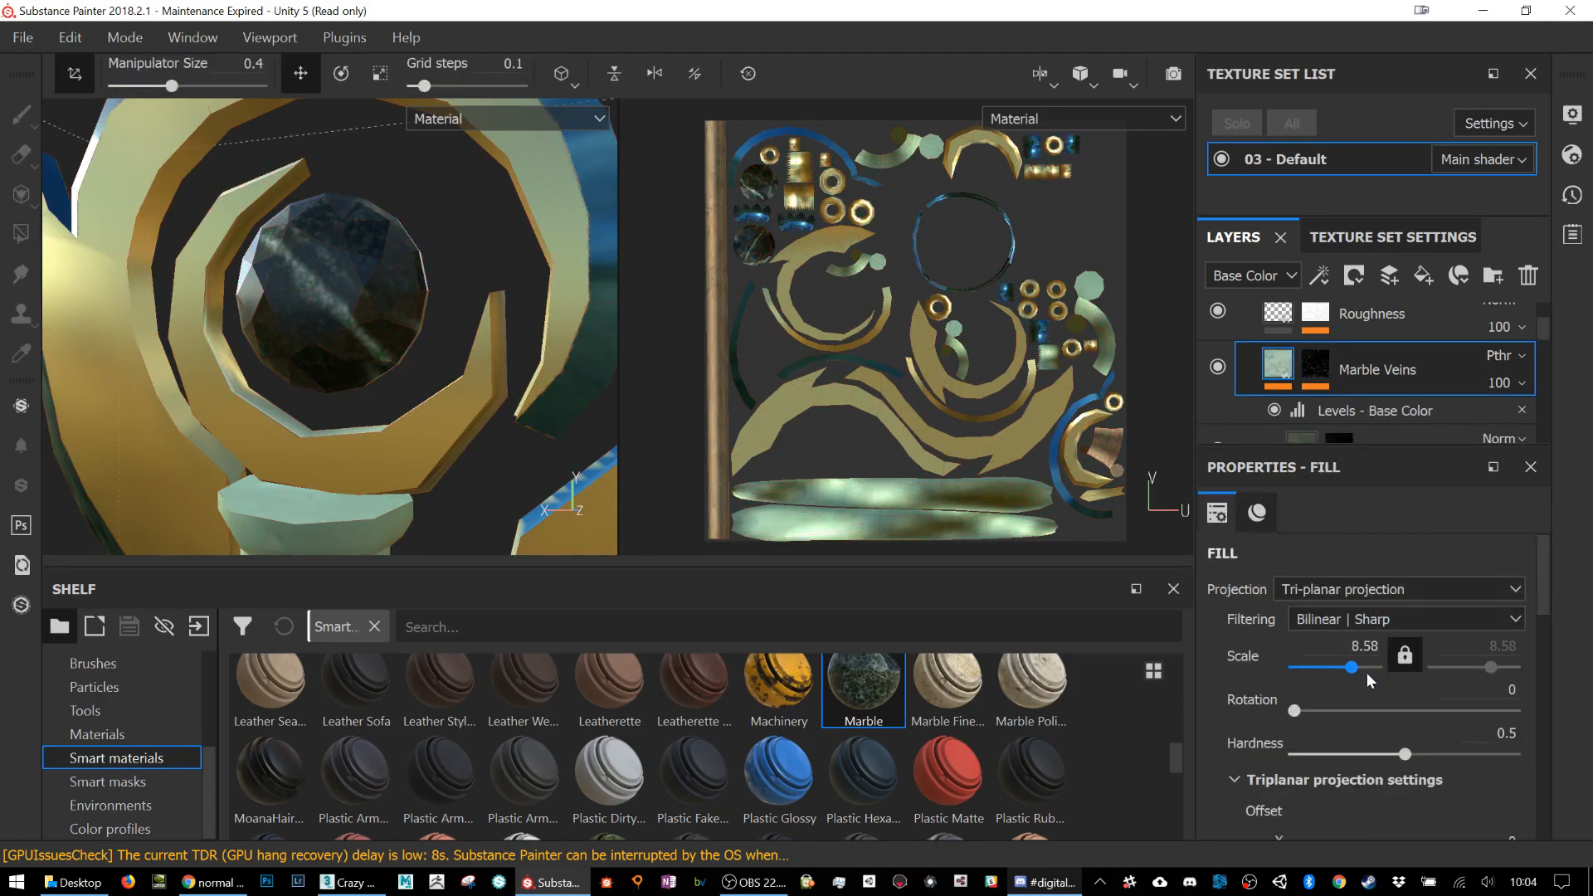
{"action": "left_click_drag", "start_coordinate": [1354, 667], "coordinate": [1347, 667]}
{"action": "scroll", "coordinate": [1299, 624], "scroll_direction": "down", "scroll_amount": 5}
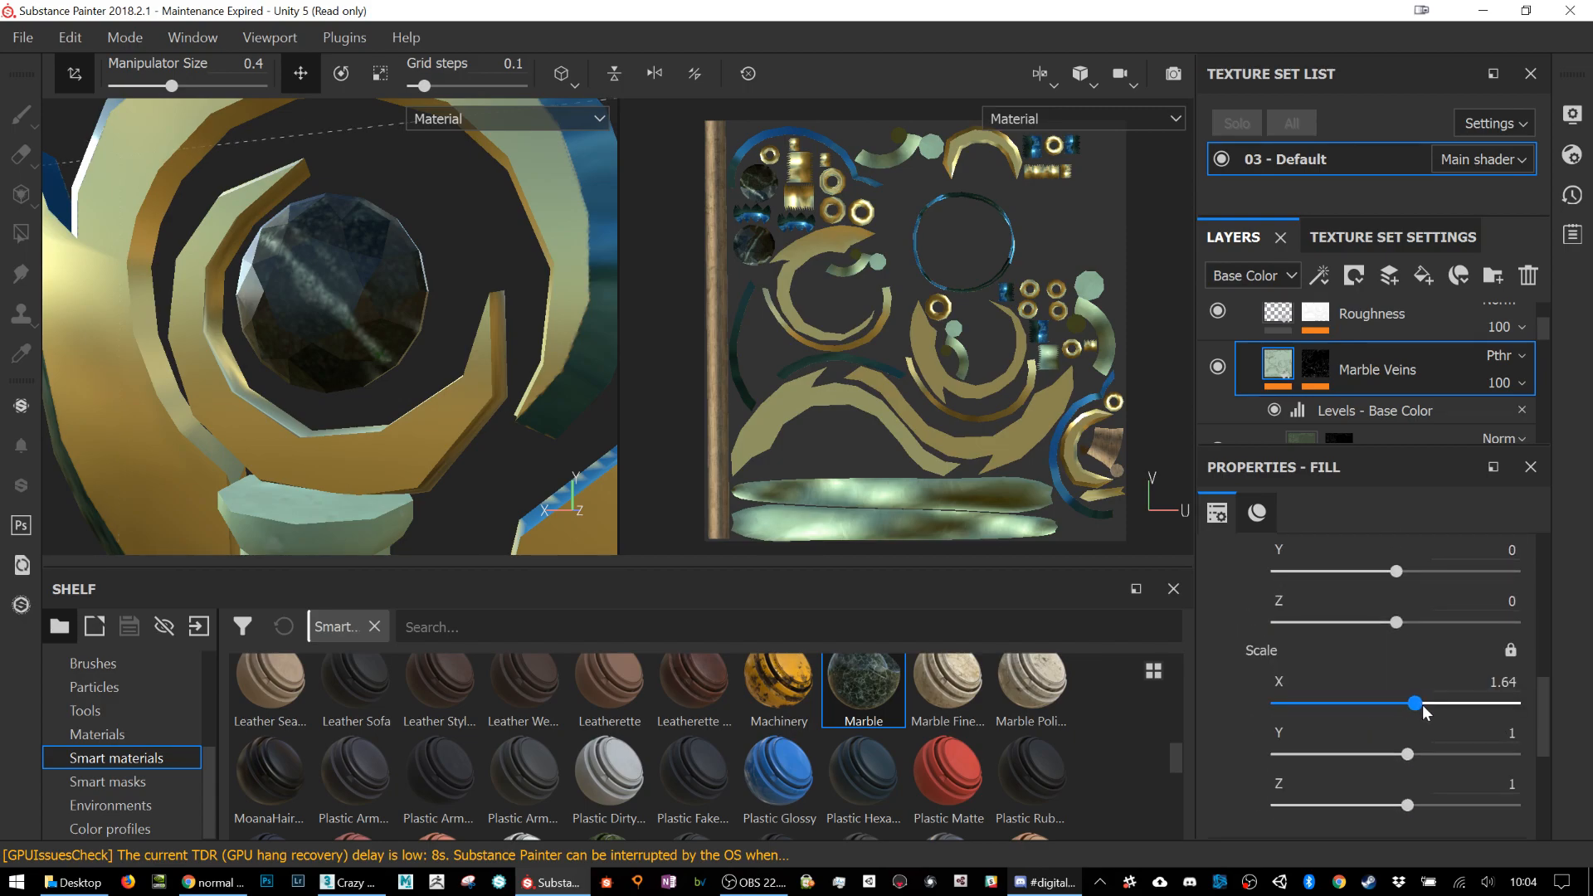
{"action": "left_click_drag", "start_coordinate": [1413, 755], "coordinate": [1423, 755]}
{"action": "scroll", "coordinate": [1400, 660], "scroll_direction": "down", "scroll_amount": 3}
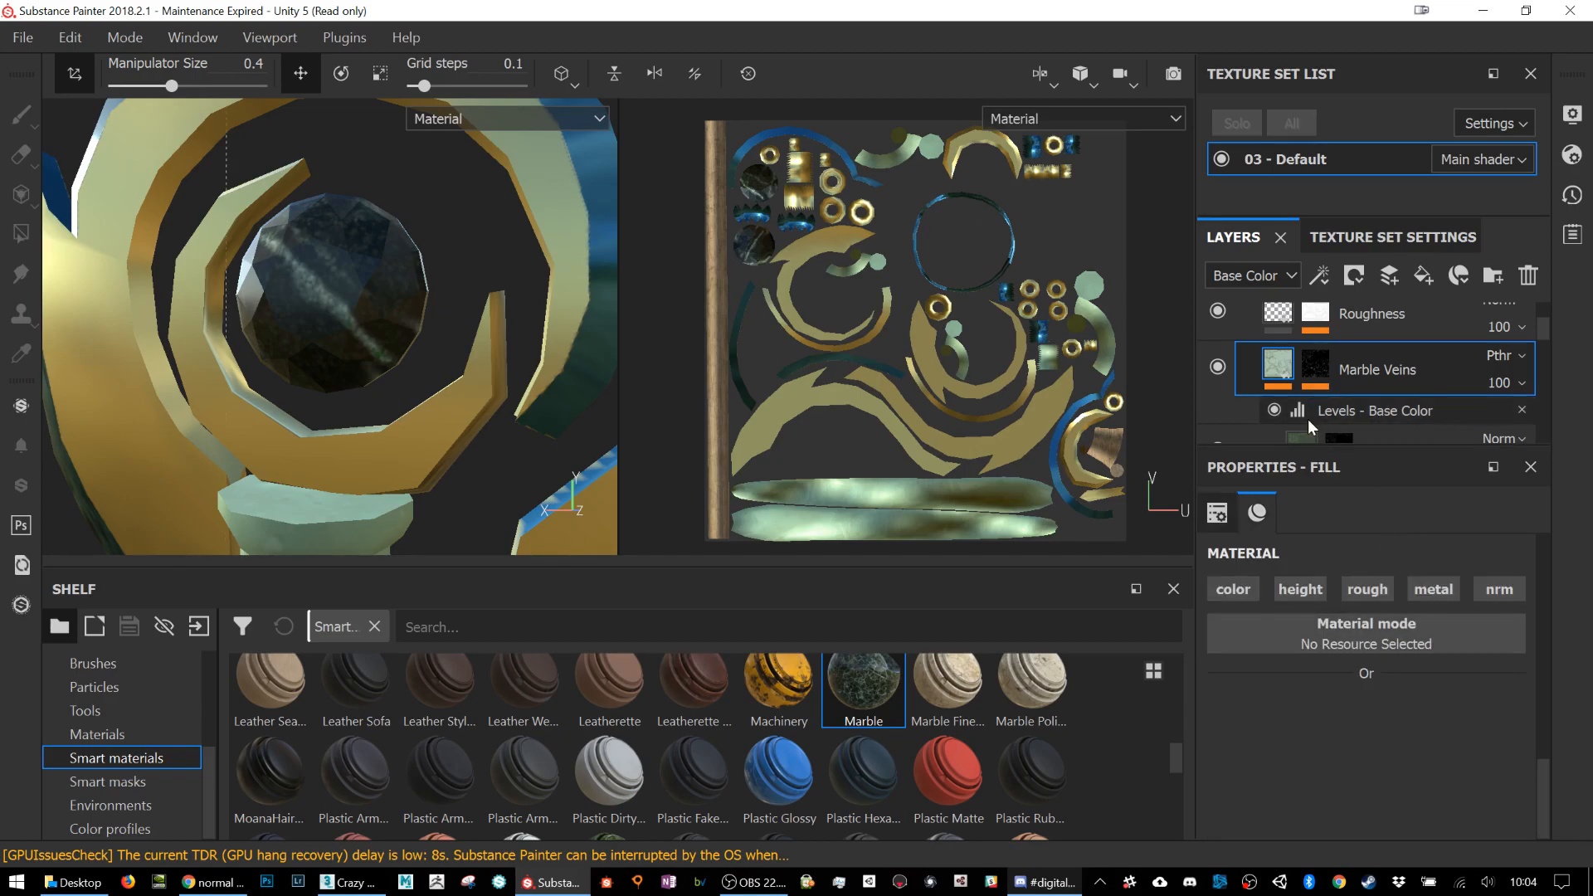
Step: Review the remaining Marble sublayers and collapse the Marble folder in the layer stack
{"action": "scroll", "coordinate": [1308, 420], "scroll_direction": "down", "scroll_amount": 3}
{"action": "scroll", "coordinate": [1338, 349], "scroll_direction": "down", "scroll_amount": 2}
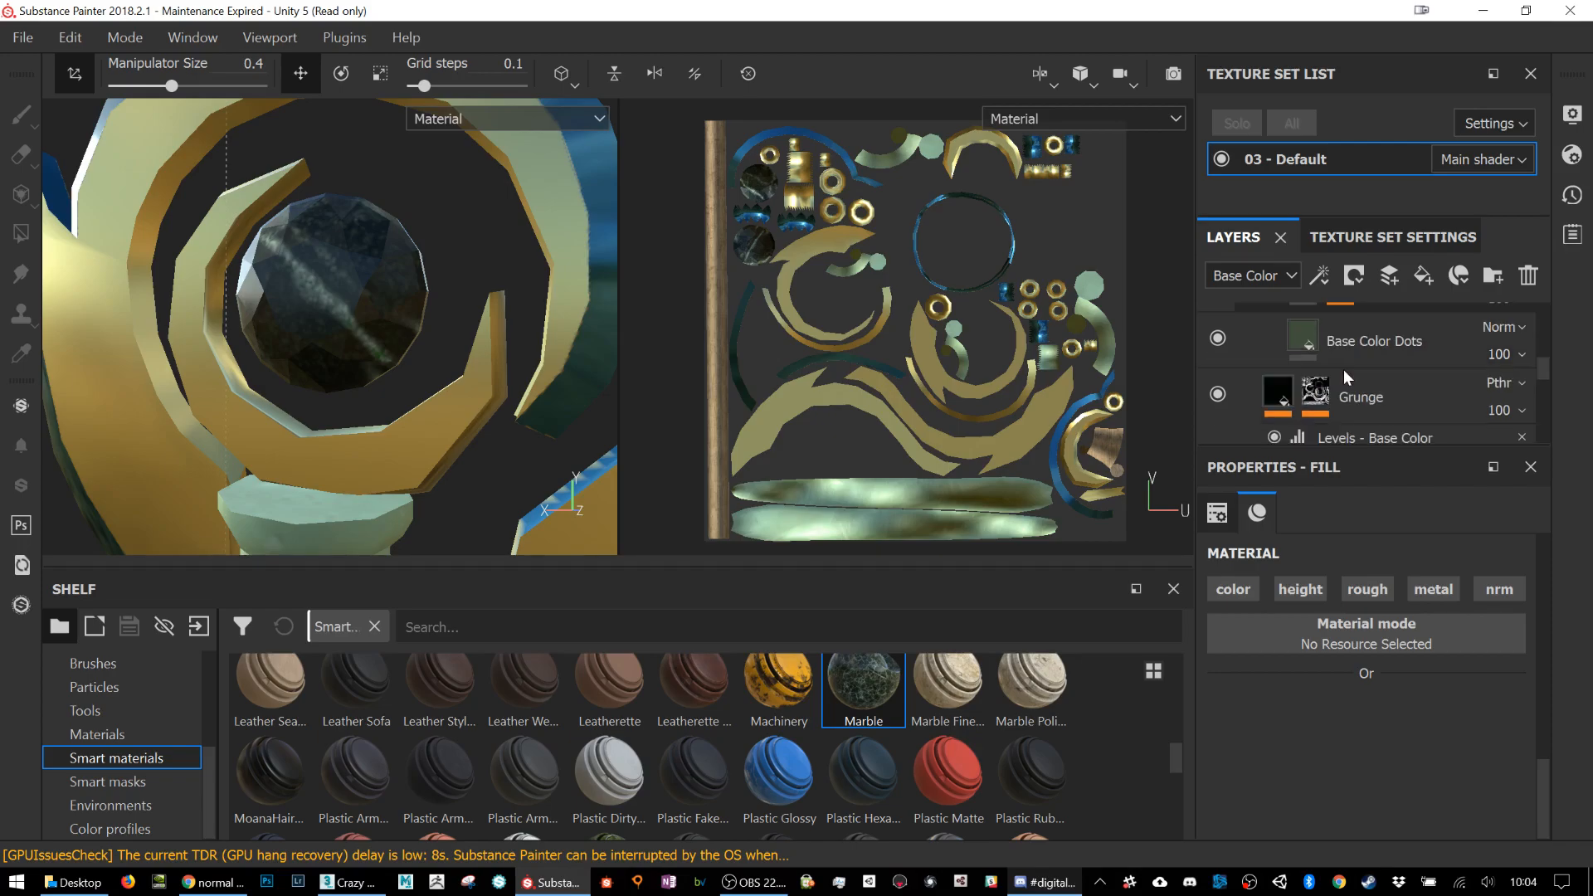
{"action": "scroll", "coordinate": [1336, 375], "scroll_direction": "up", "scroll_amount": 5}
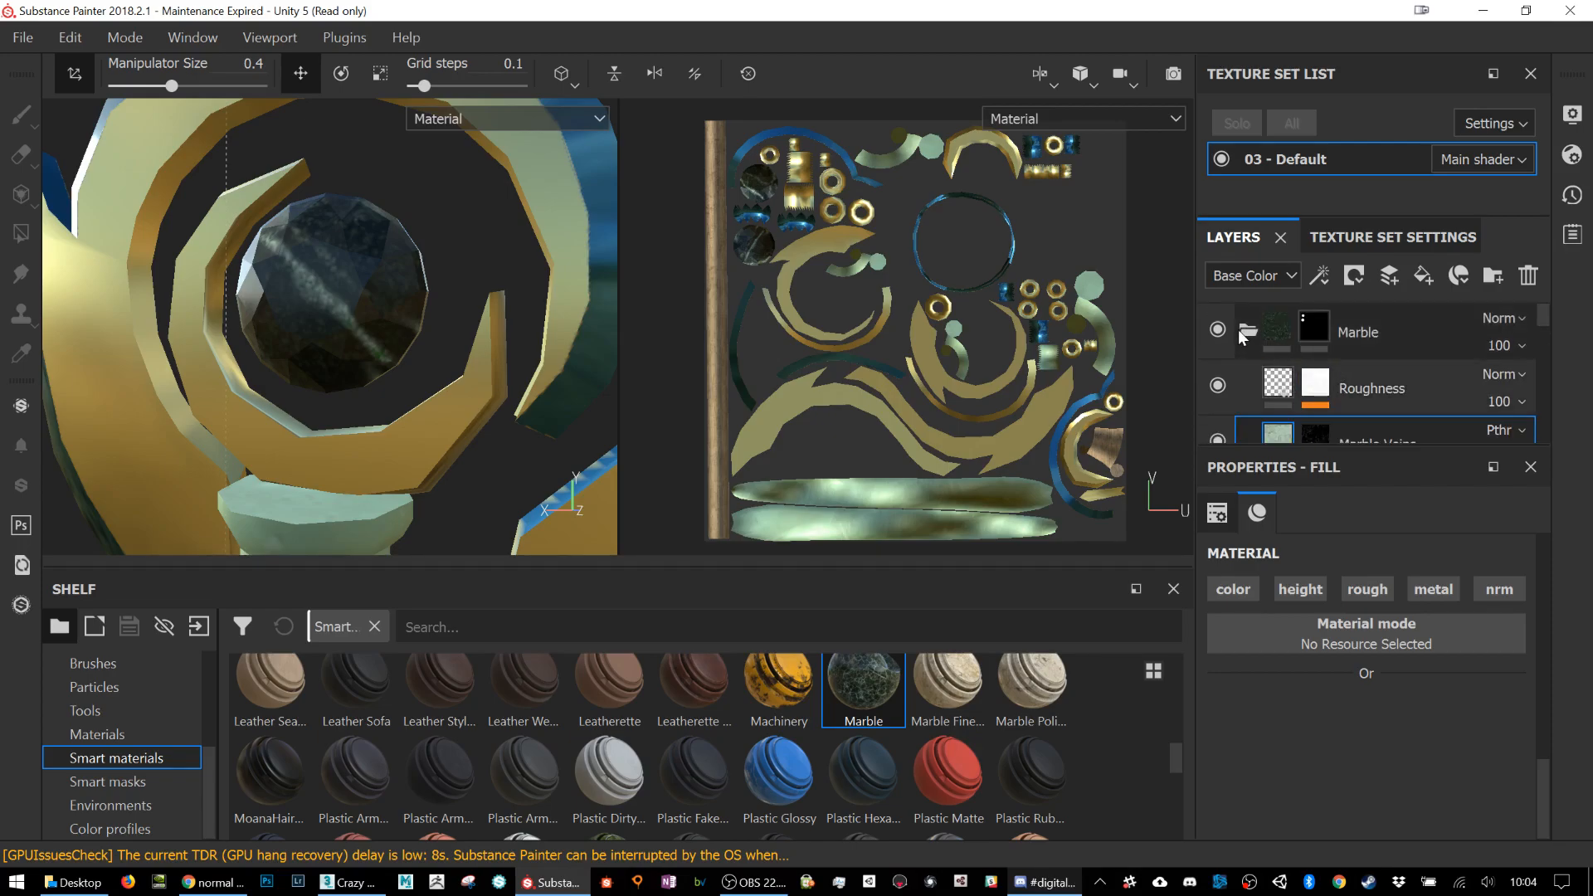
{"action": "left_click", "coordinate": [1244, 333]}
{"action": "scroll", "coordinate": [316, 368], "scroll_direction": "down", "scroll_amount": 5}
{"action": "left_click_drag", "start_coordinate": [316, 369], "coordinate": [478, 377], "text": "alt"}
{"action": "left_click_drag", "start_coordinate": [521, 470], "coordinate": [529, 409], "text": "alt"}
{"action": "scroll", "coordinate": [467, 367], "scroll_direction": "up", "scroll_amount": 4}
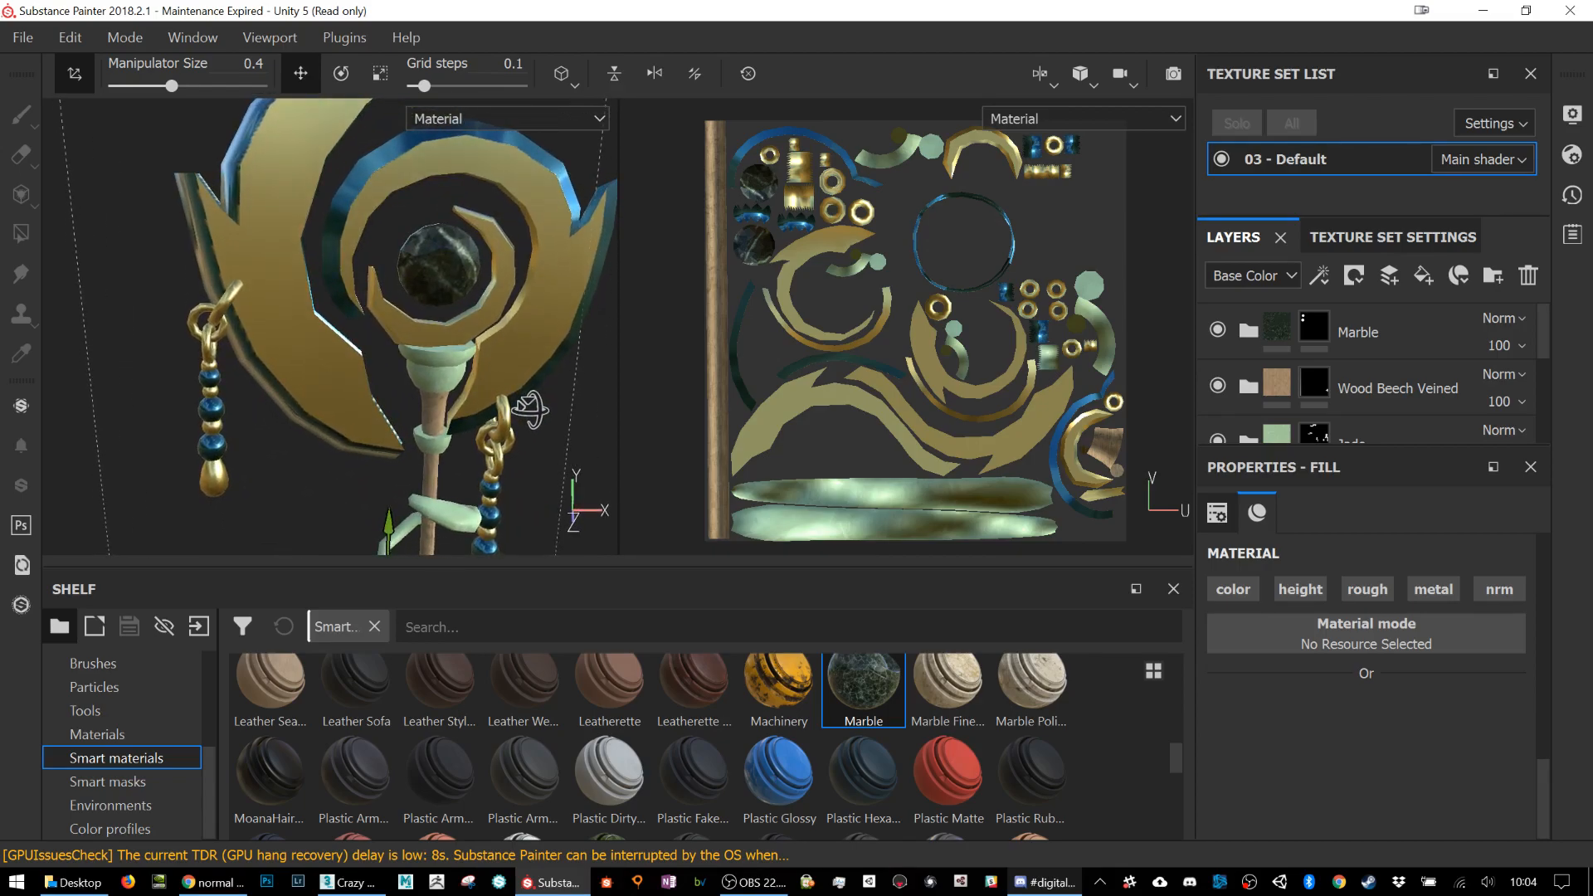
Step: Delete the Glass Visor material from the layer stack
{"action": "scroll", "coordinate": [1386, 386], "scroll_direction": "down", "scroll_amount": 1}
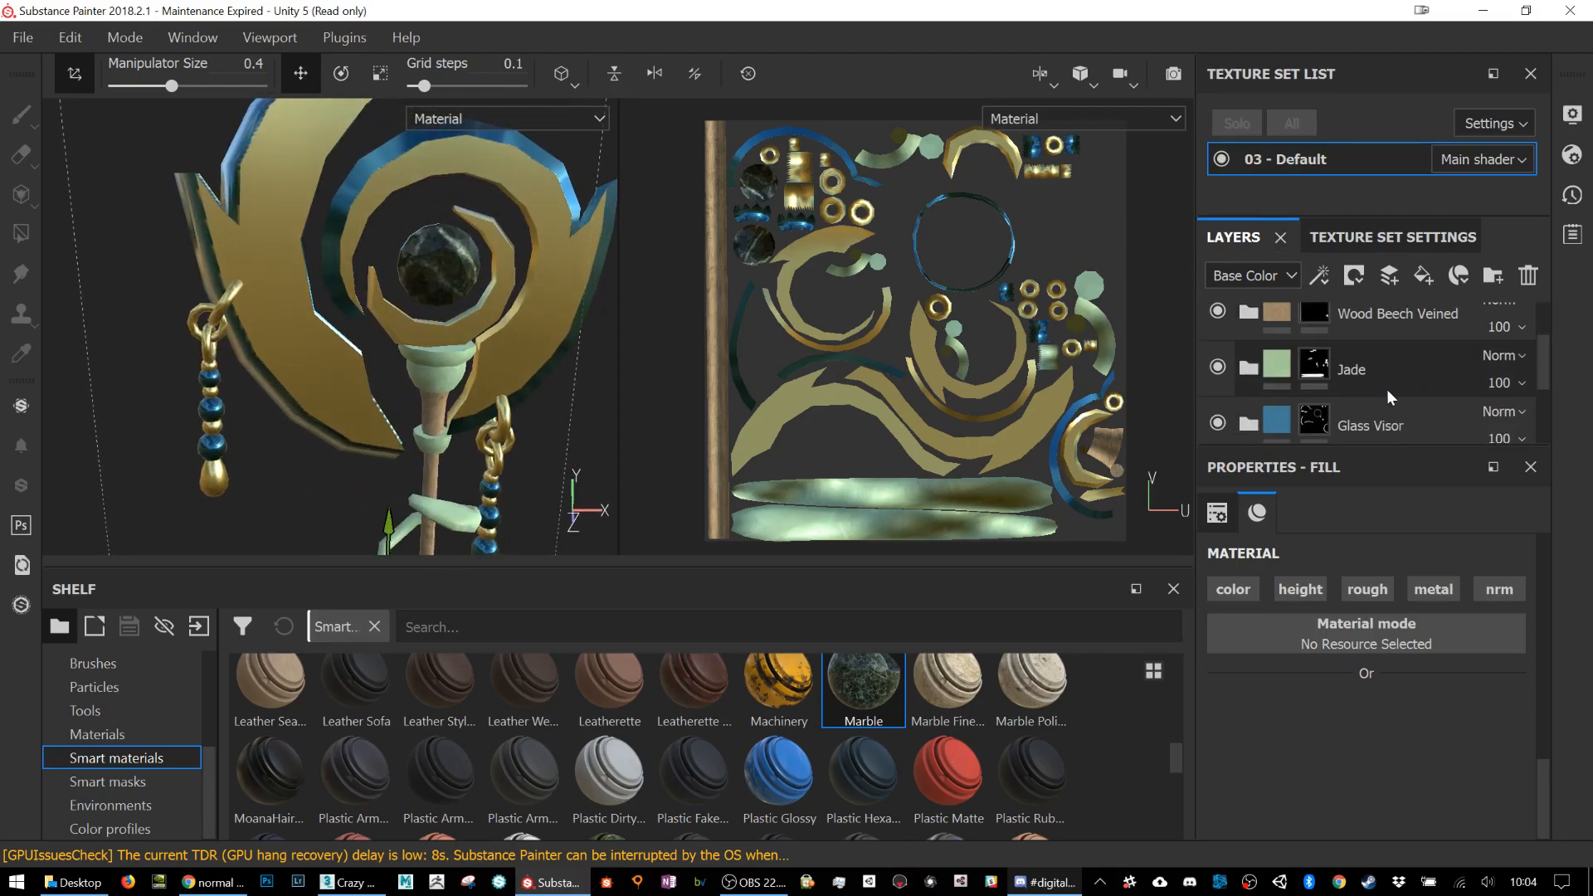
{"action": "scroll", "coordinate": [1386, 389], "scroll_direction": "down", "scroll_amount": 1}
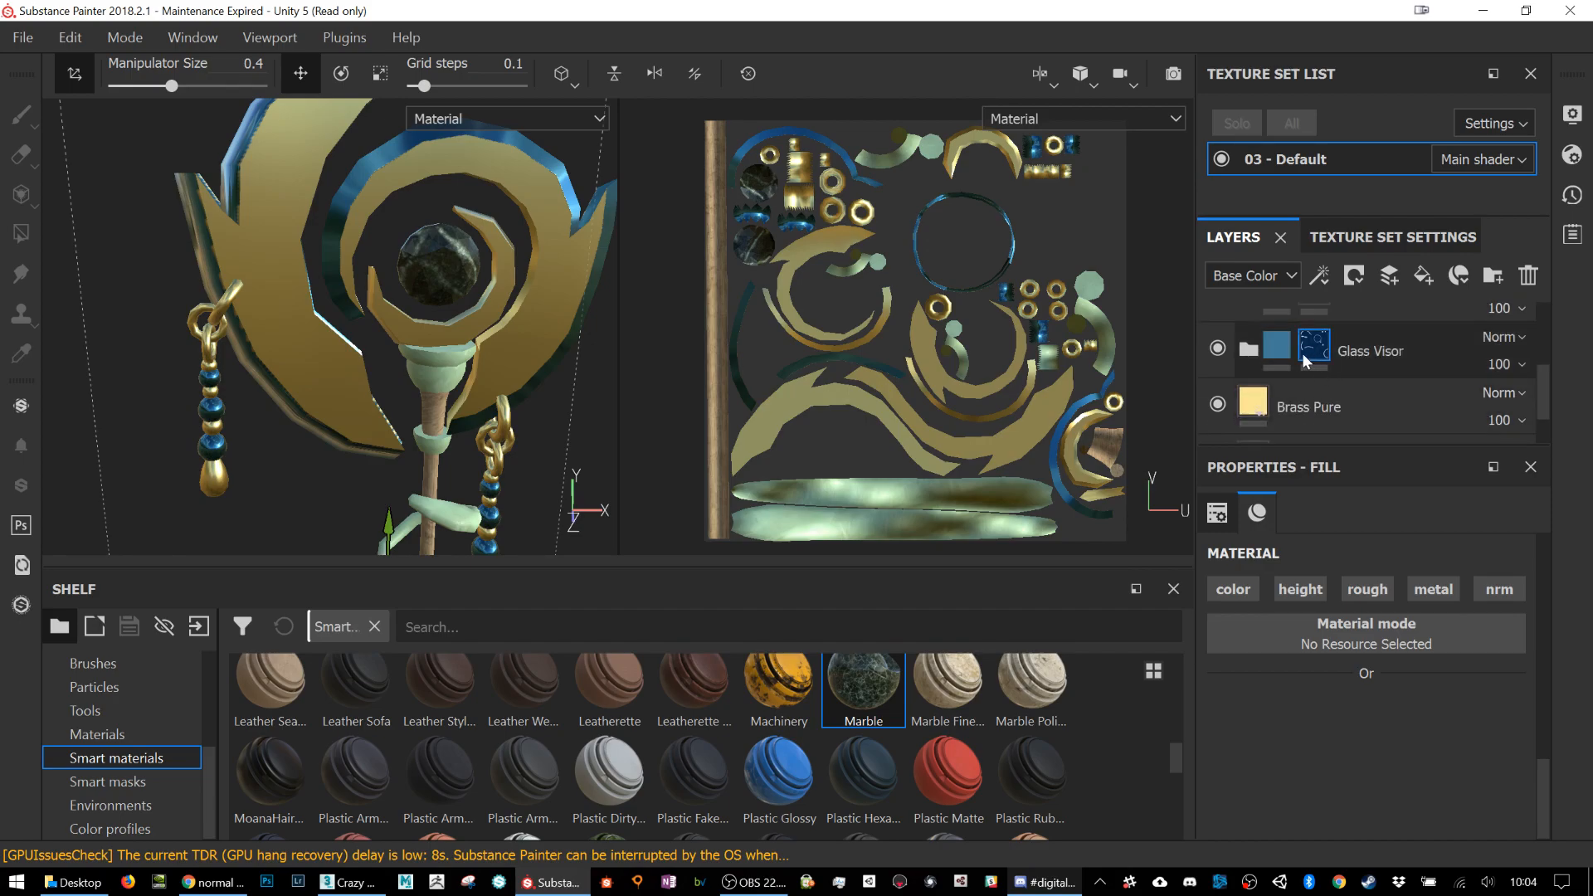
{"action": "left_click", "coordinate": [1397, 350]}
{"action": "left_click", "coordinate": [1528, 275]}
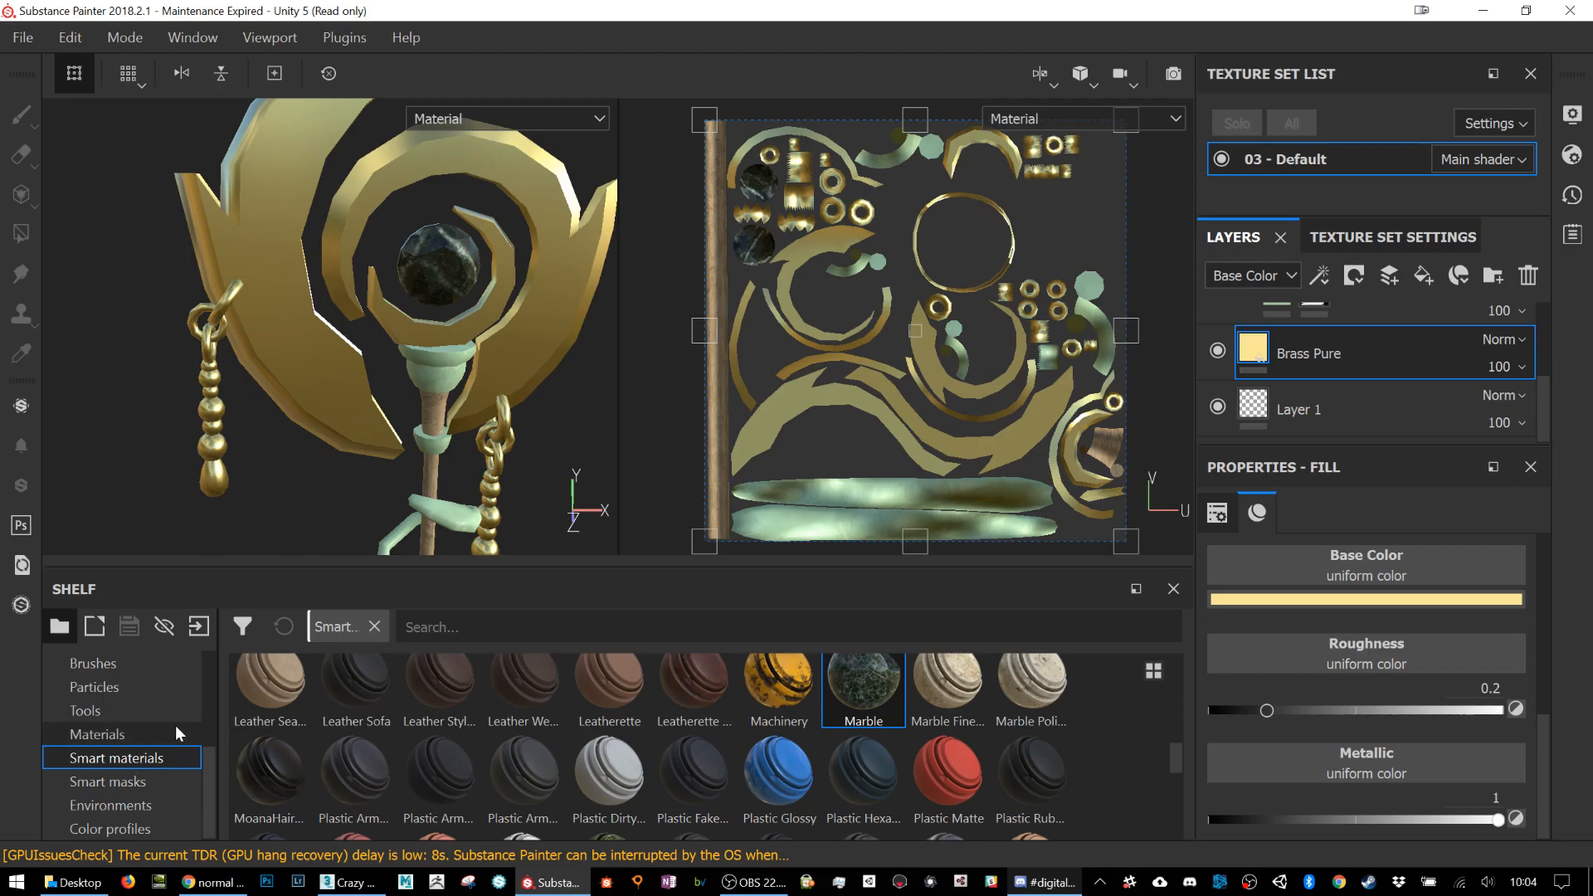
Step: Browse the regular materials and add Iron Pure as a fill layer directly above Brass Pure
{"action": "left_click", "coordinate": [148, 733]}
{"action": "scroll", "coordinate": [721, 765], "scroll_direction": "down", "scroll_amount": 2}
{"action": "scroll", "coordinate": [721, 763], "scroll_direction": "down", "scroll_amount": 2}
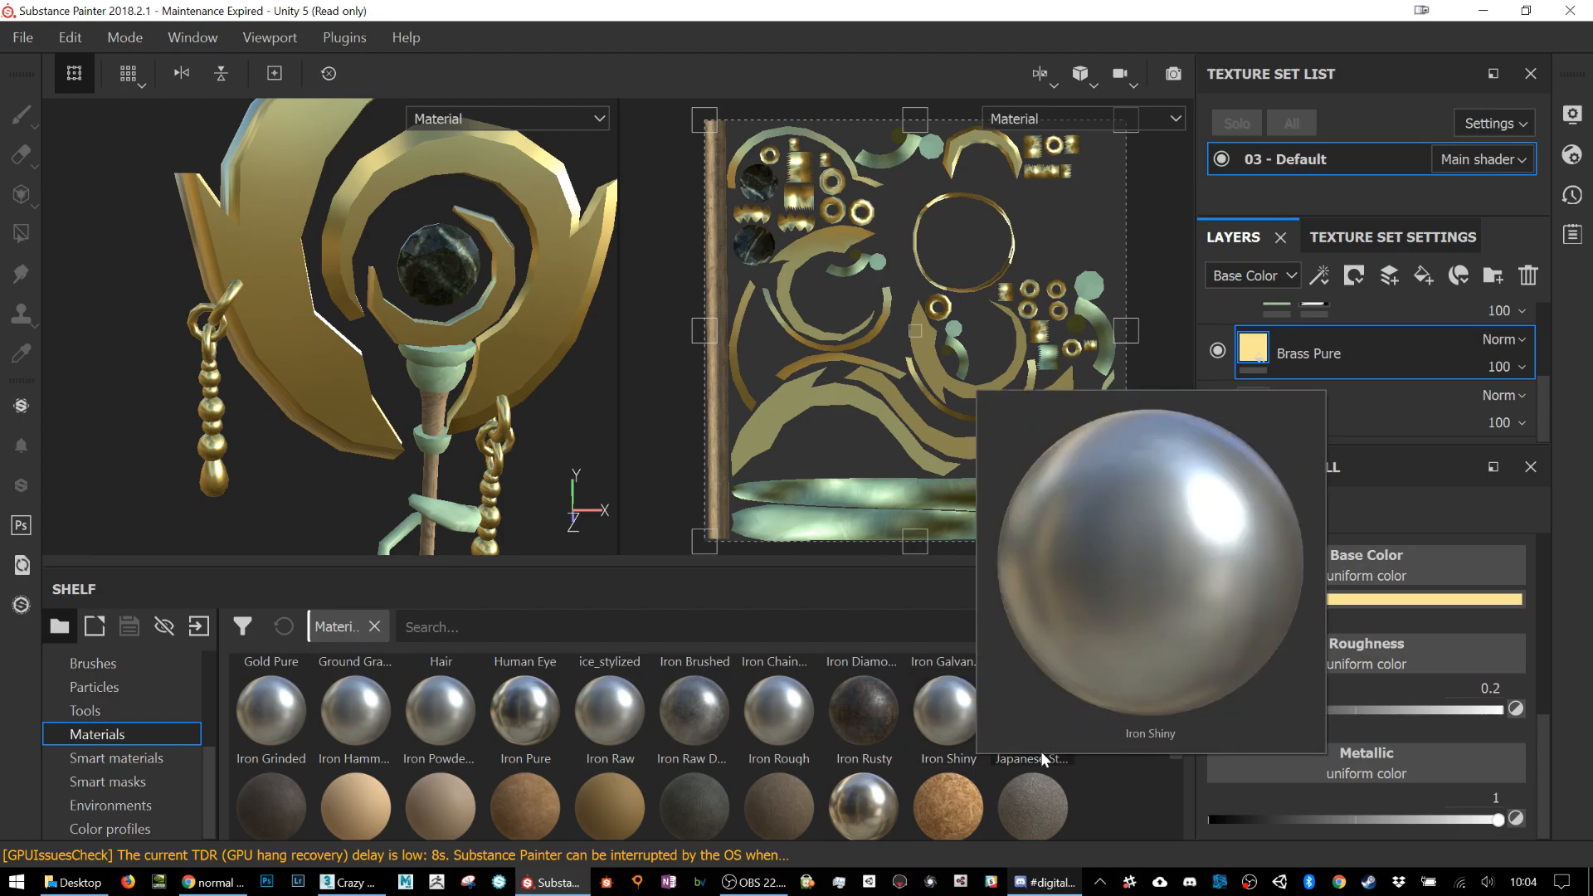
{"action": "mouse_move", "coordinate": [1033, 756]}
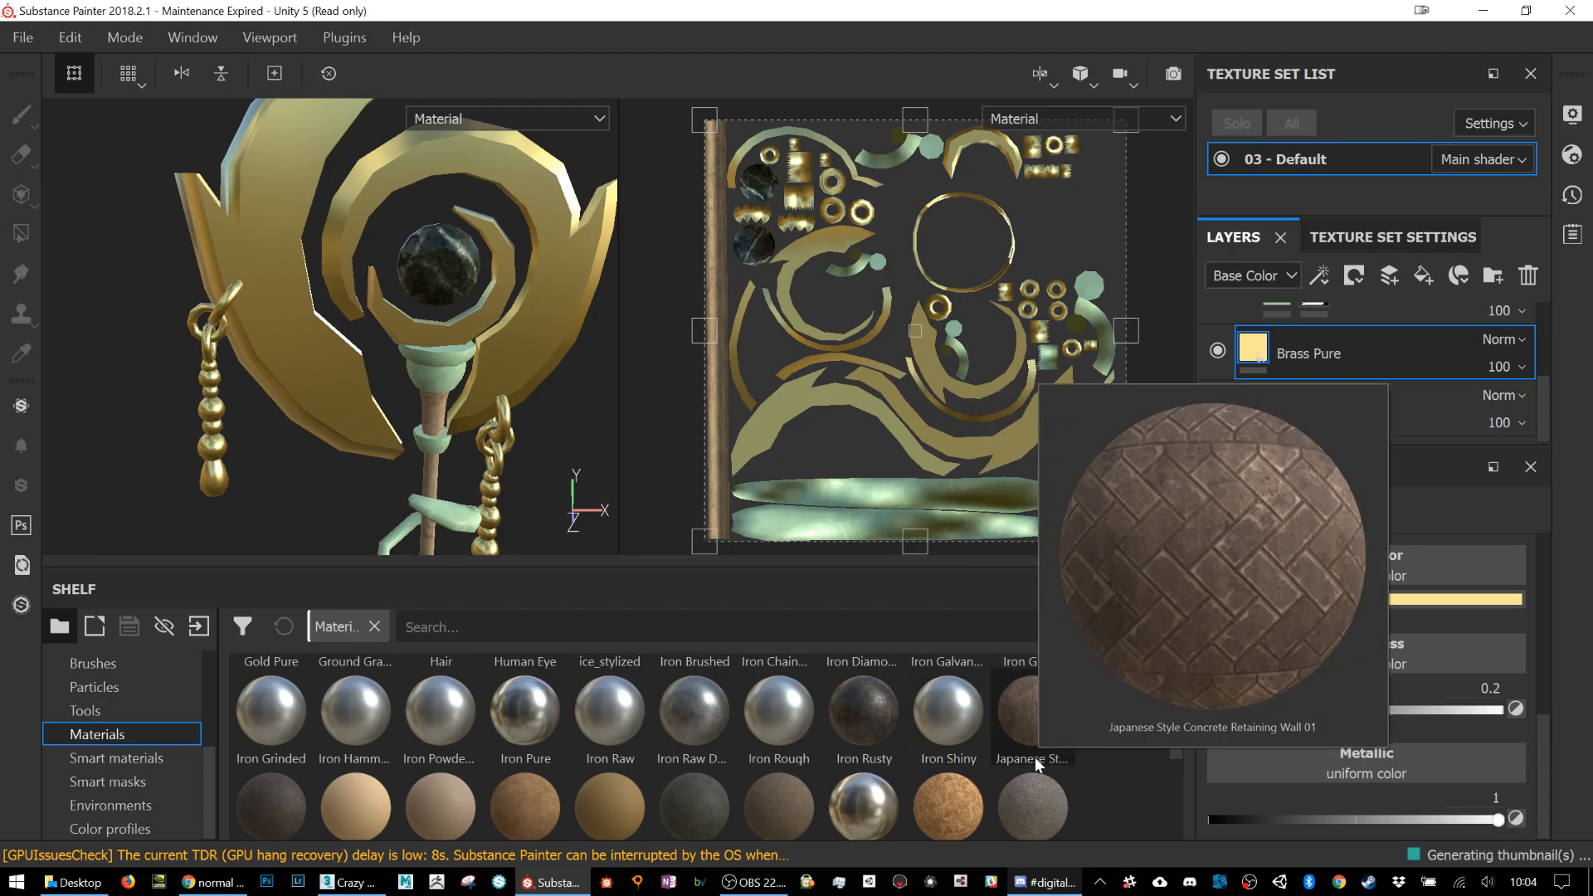
{"action": "scroll", "coordinate": [1034, 757], "scroll_direction": "down", "scroll_amount": 3}
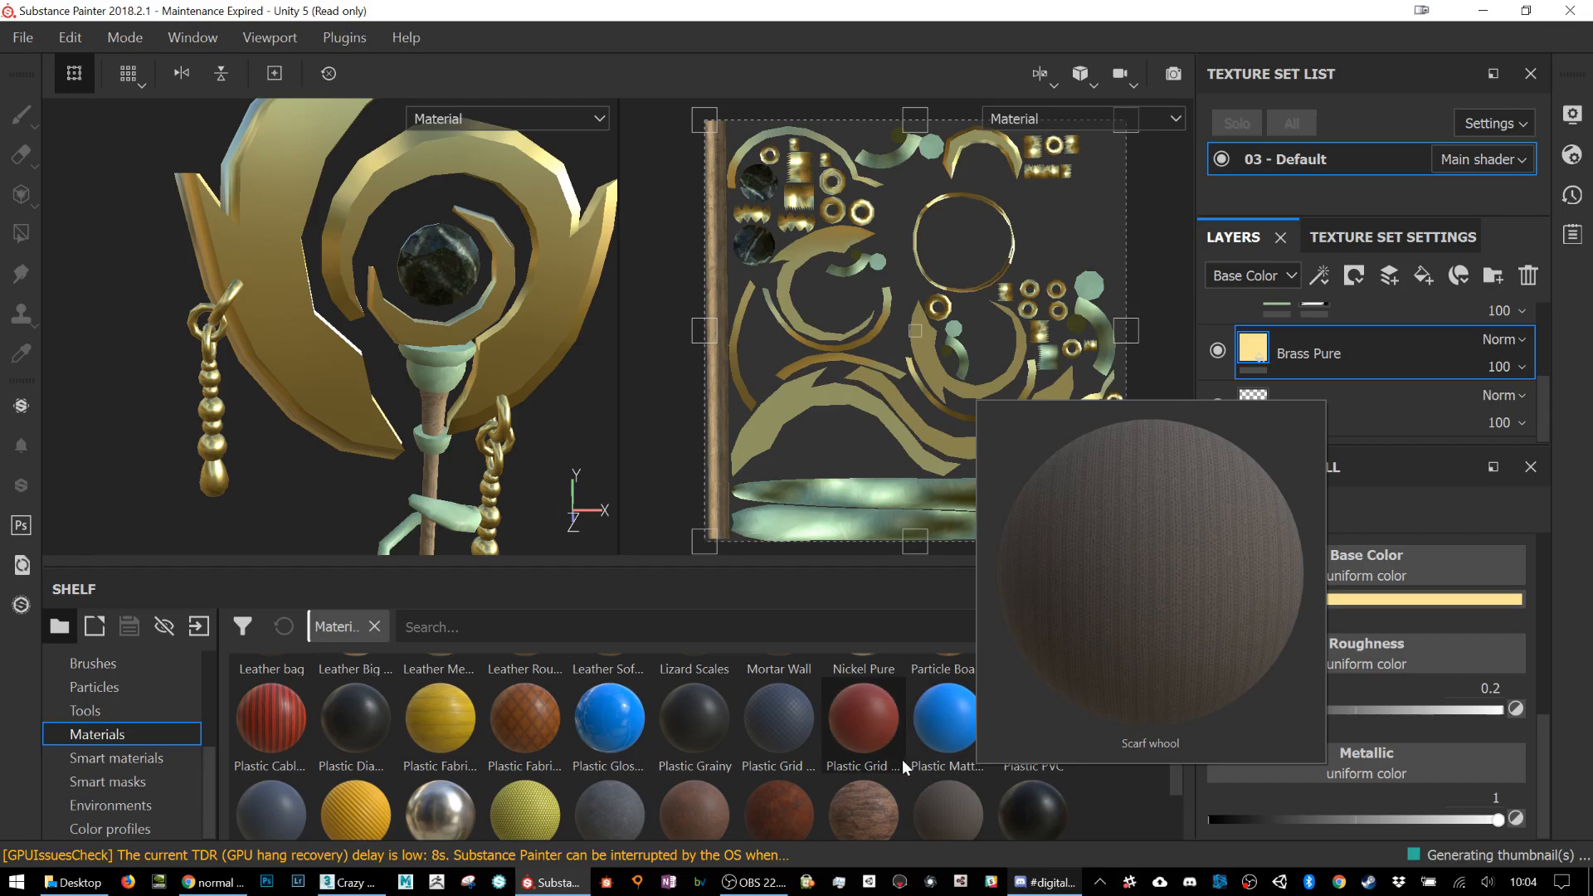
{"action": "scroll", "coordinate": [901, 759], "scroll_direction": "up", "scroll_amount": 3}
{"action": "left_click_drag", "start_coordinate": [527, 704], "coordinate": [1309, 372]}
{"action": "scroll", "coordinate": [1289, 374], "scroll_direction": "down", "scroll_amount": 1}
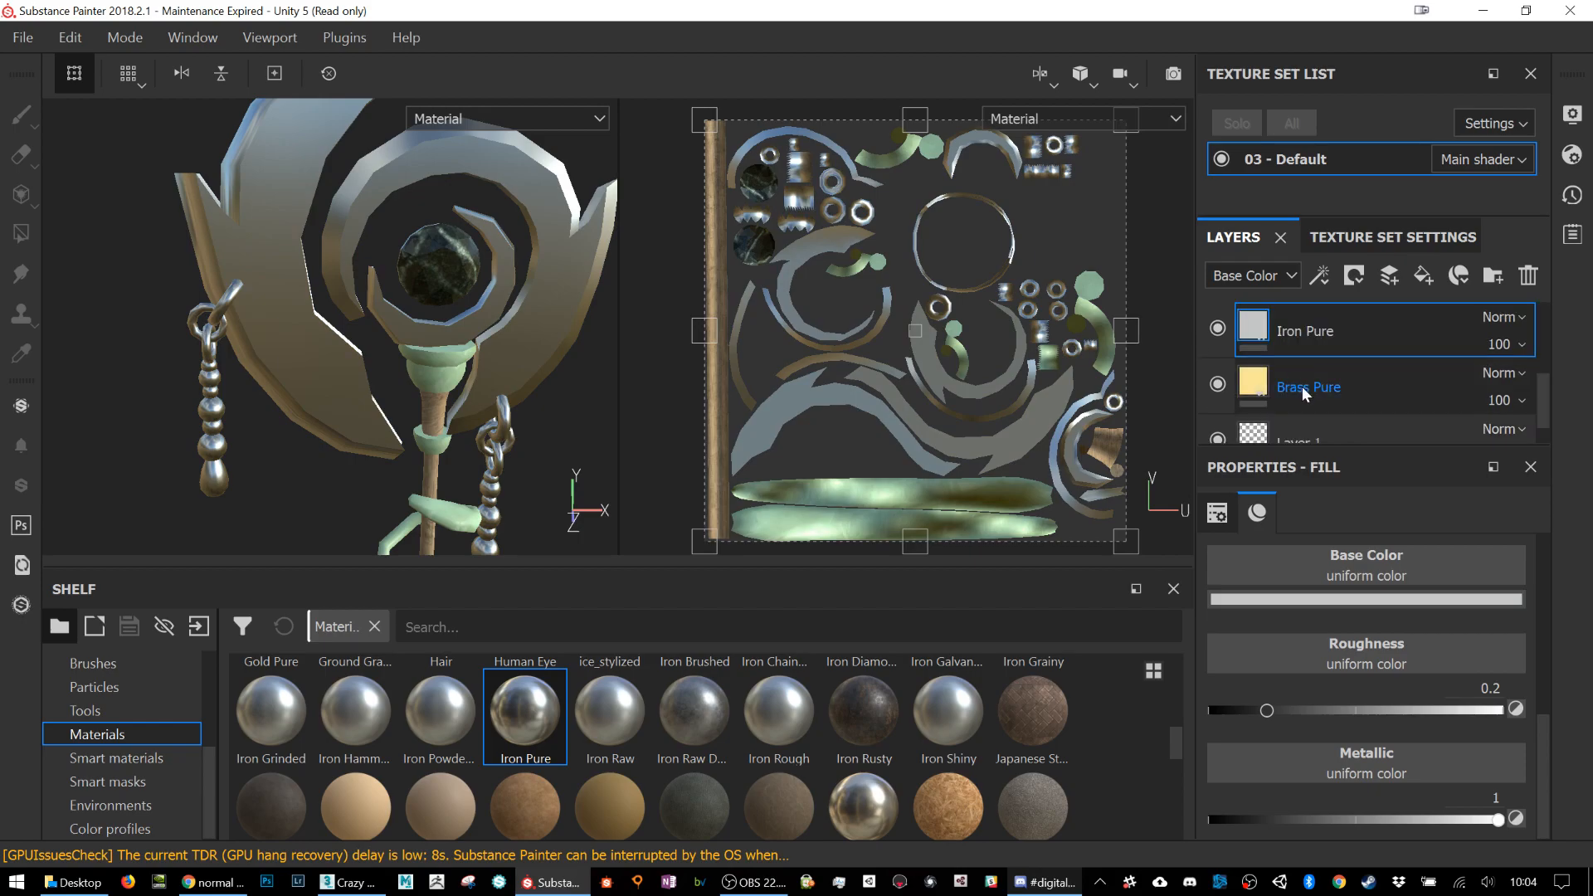
Step: Compare the iron and brass looks on the staff by hiding and showing the Iron Pure layer
{"action": "left_click", "coordinate": [1217, 328]}
{"action": "scroll", "coordinate": [346, 360], "scroll_direction": "up", "scroll_amount": 3}
{"action": "scroll", "coordinate": [385, 366], "scroll_direction": "down", "scroll_amount": 5}
{"action": "left_click_drag", "start_coordinate": [409, 371], "coordinate": [333, 297], "text": "alt"}
{"action": "scroll", "coordinate": [467, 287], "scroll_direction": "up", "scroll_amount": 3}
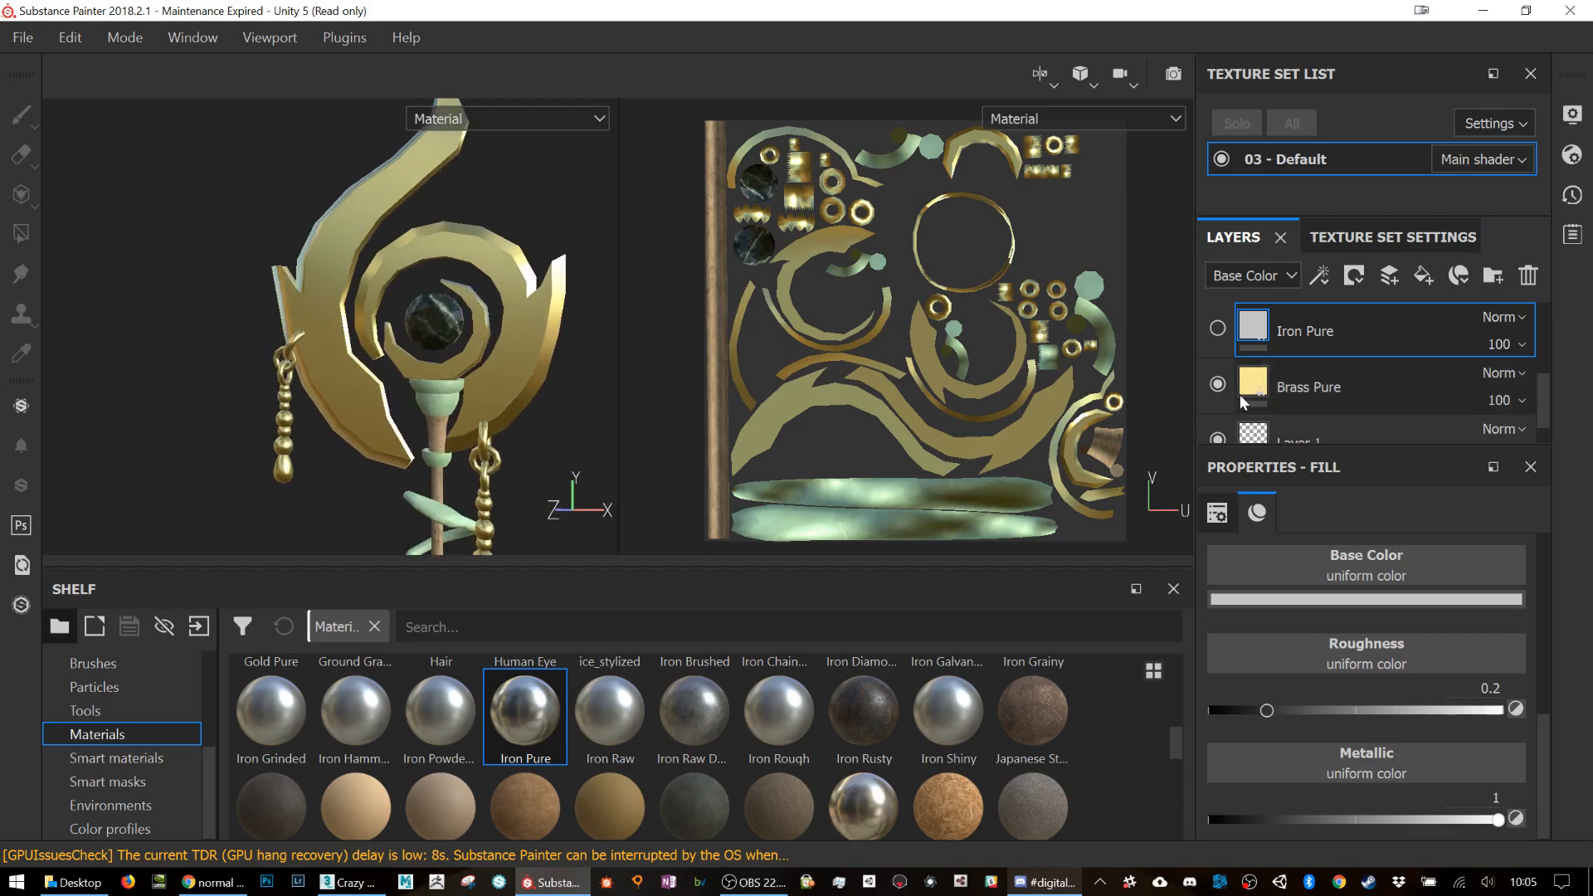
{"action": "left_click", "coordinate": [1217, 328]}
{"action": "left_click_drag", "start_coordinate": [352, 352], "coordinate": [548, 349], "text": "alt"}
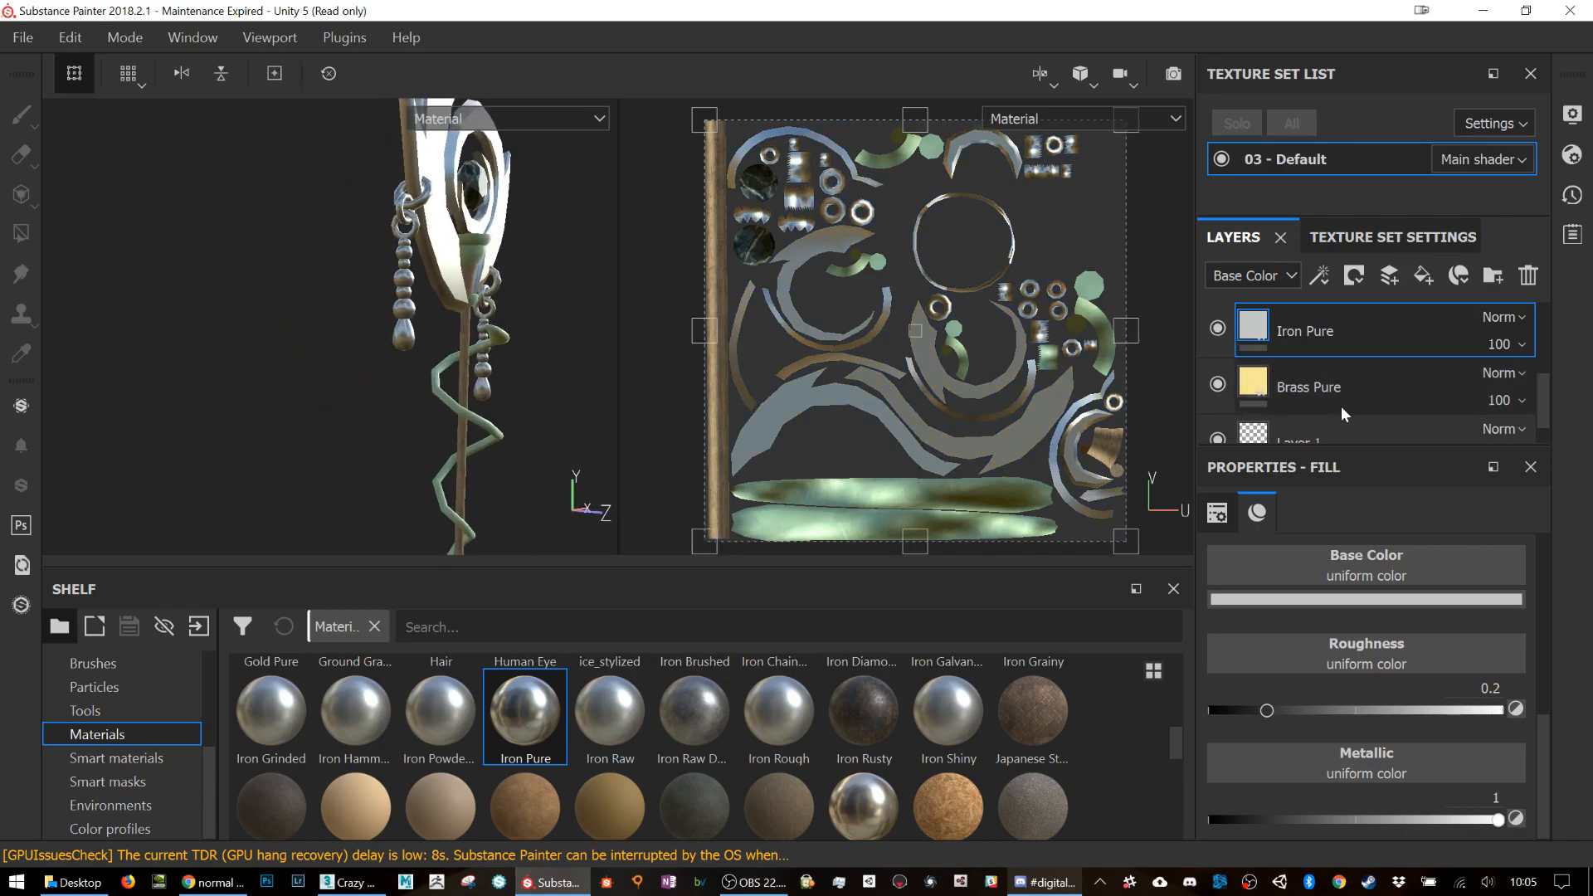
Step: Move the Brass Pure layer above Iron Pure and add a black mask to it
{"action": "scroll", "coordinate": [1344, 404], "scroll_direction": "down", "scroll_amount": 1}
{"action": "scroll", "coordinate": [1345, 410], "scroll_direction": "up", "scroll_amount": 3}
{"action": "scroll", "coordinate": [1346, 410], "scroll_direction": "down", "scroll_amount": 1}
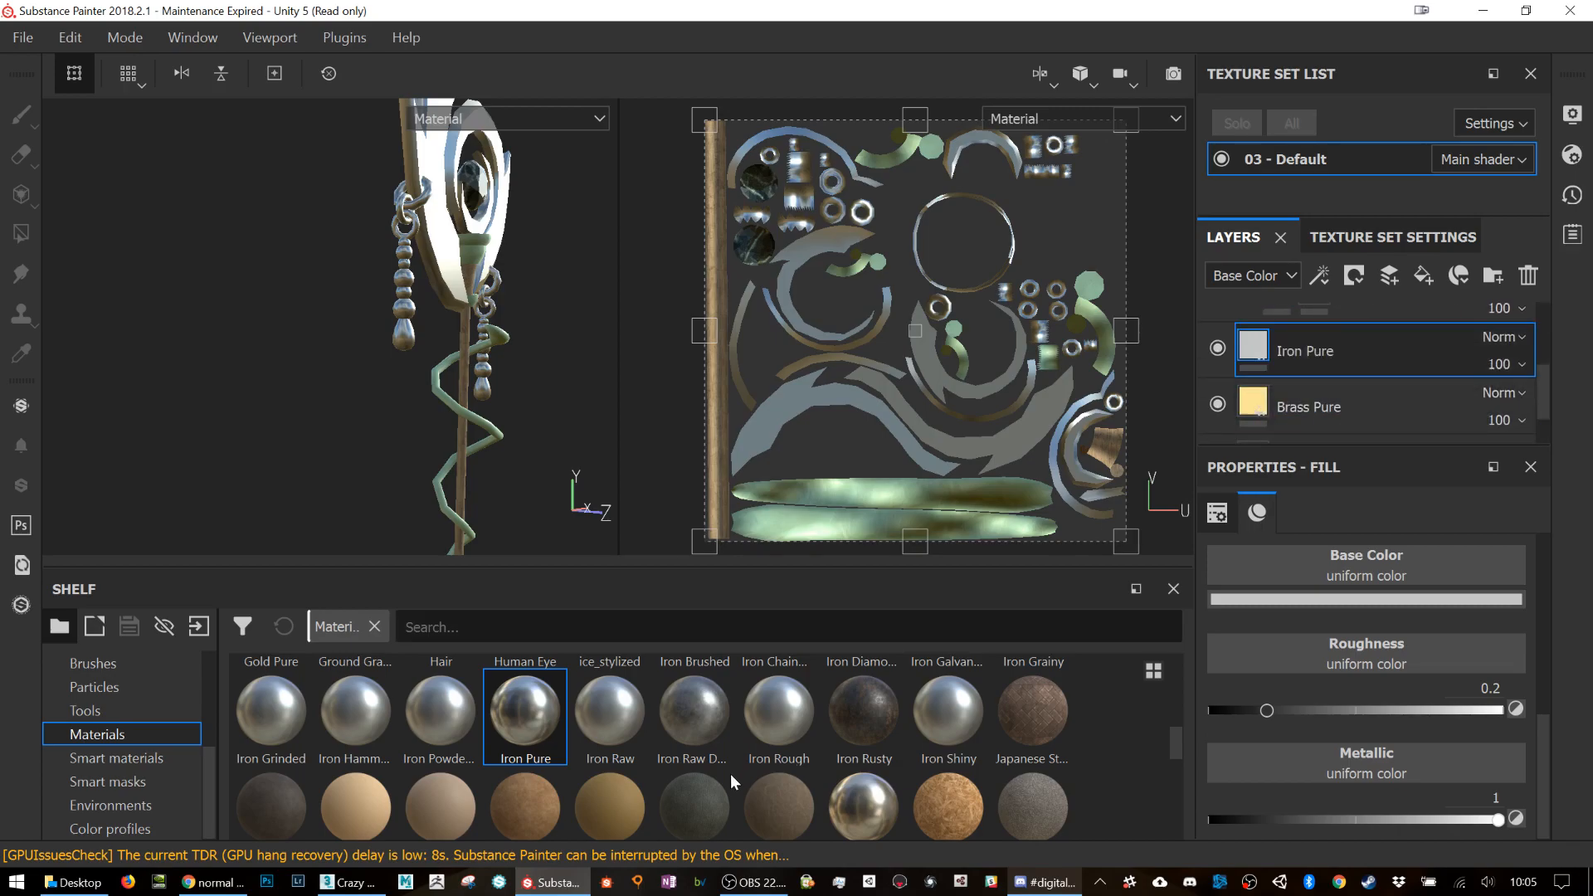
{"action": "scroll", "coordinate": [734, 814], "scroll_direction": "up", "scroll_amount": 5}
{"action": "scroll", "coordinate": [732, 814], "scroll_direction": "down", "scroll_amount": 2}
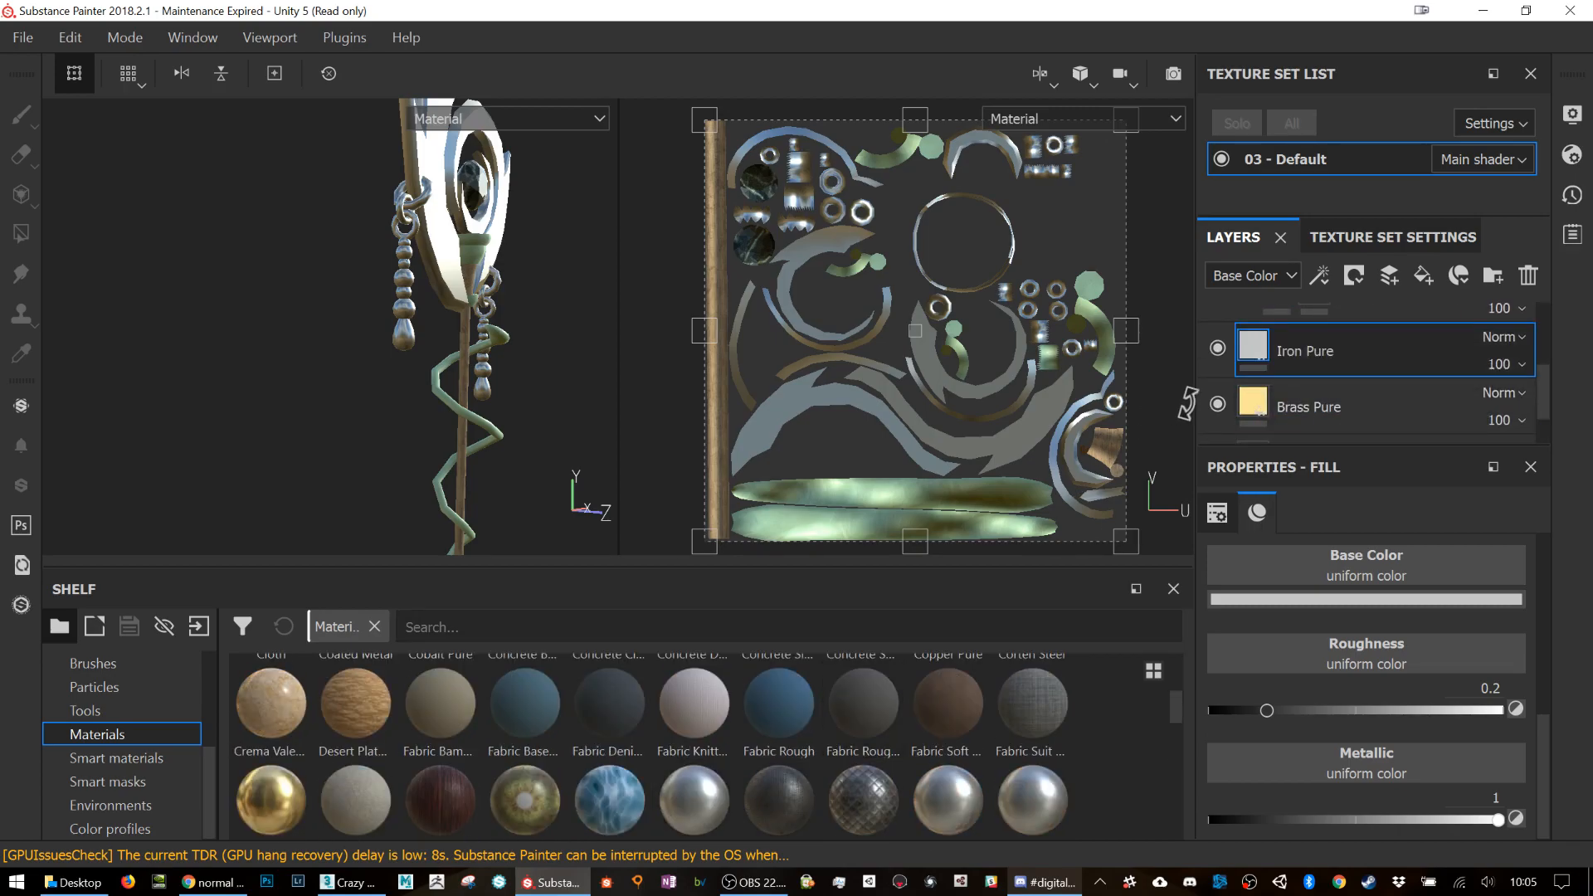
{"action": "left_click_drag", "start_coordinate": [1297, 402], "coordinate": [1297, 321]}
{"action": "right_click", "coordinate": [1297, 347]}
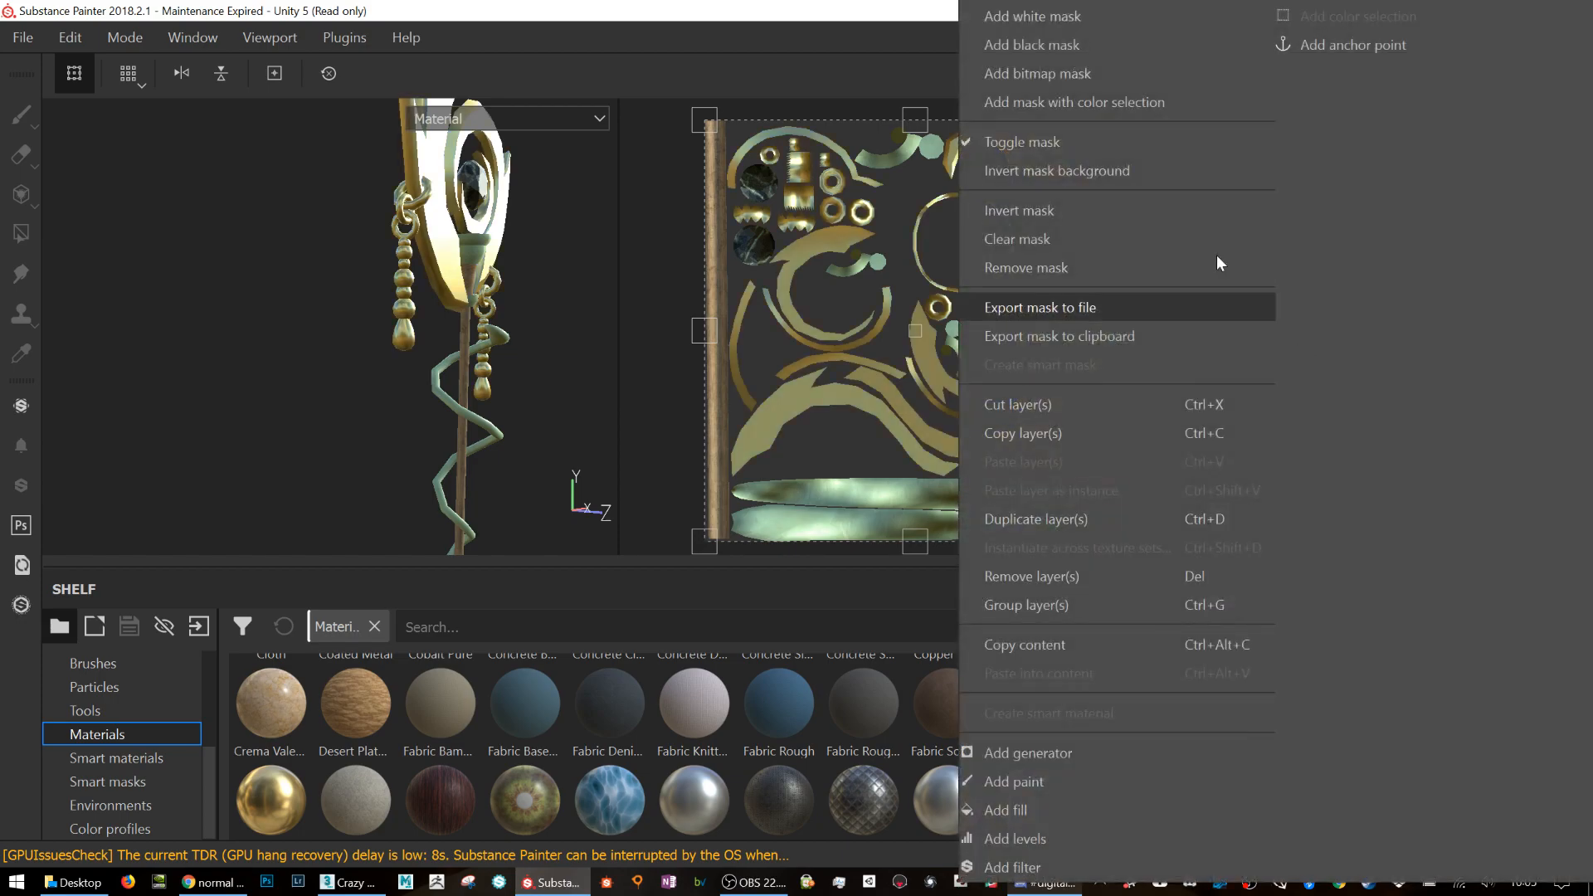
{"action": "left_click", "coordinate": [1085, 43]}
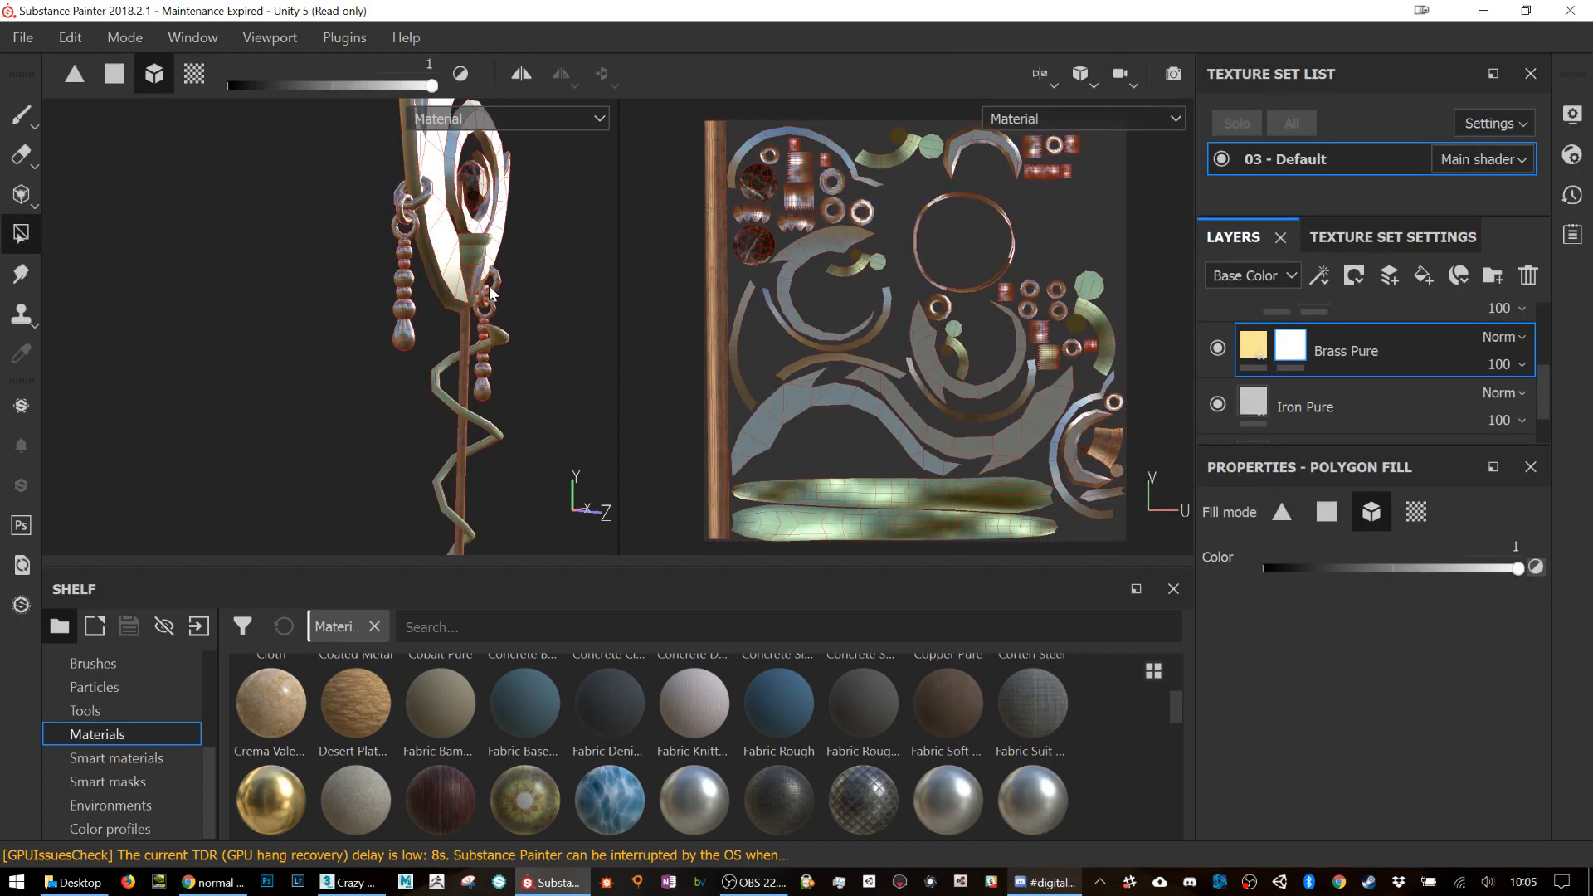
Step: Reveal Brass Pure on the beads and links of the hanging chains by polygon-filling whole mesh parts in the mask
{"action": "scroll", "coordinate": [408, 298], "scroll_direction": "up", "scroll_amount": 5}
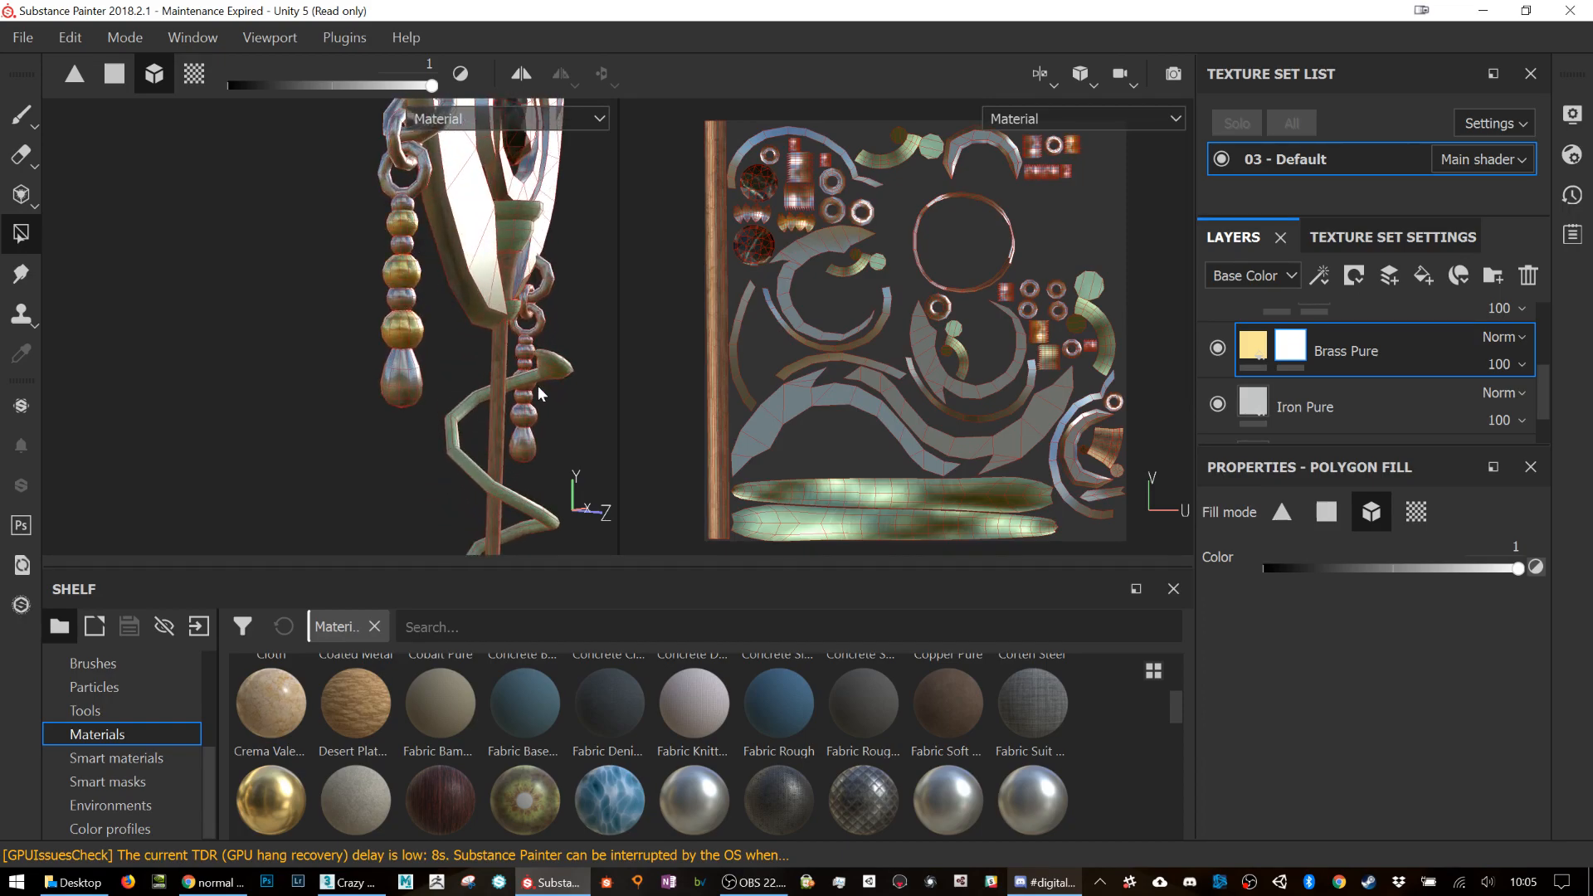
{"action": "scroll", "coordinate": [464, 332], "scroll_direction": "up", "scroll_amount": 3}
{"action": "left_click_drag", "start_coordinate": [473, 345], "coordinate": [332, 354], "text": "alt"}
{"action": "scroll", "coordinate": [332, 352], "scroll_direction": "up", "scroll_amount": 3}
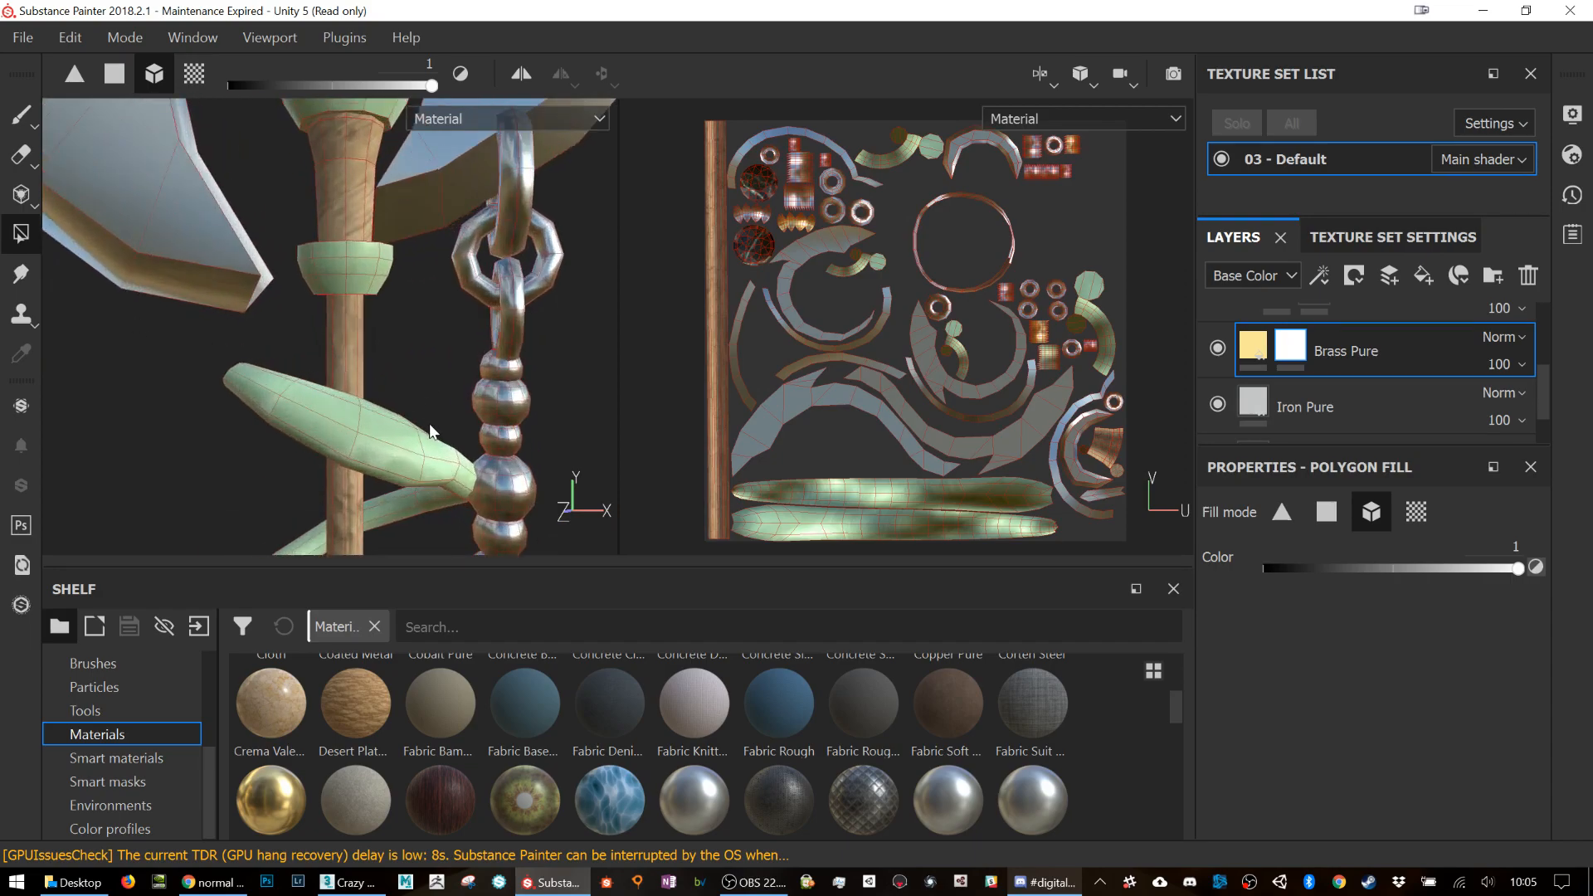
{"action": "scroll", "coordinate": [434, 421], "scroll_direction": "down", "scroll_amount": 3}
{"action": "left_click_drag", "start_coordinate": [462, 531], "coordinate": [452, 249]}
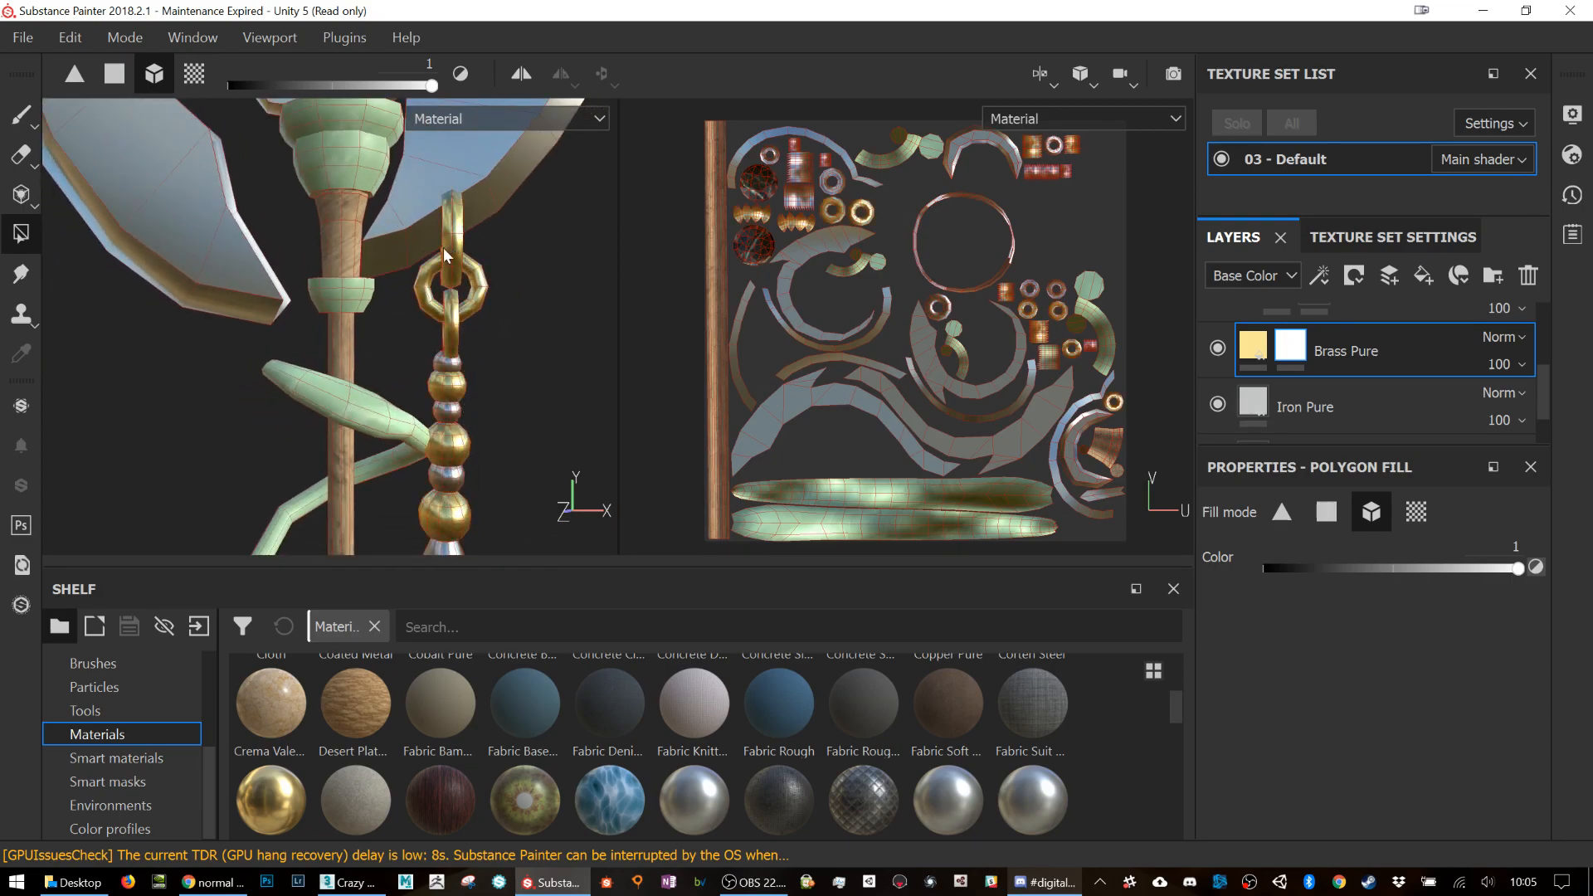
Step: Inspect both hanging chains and undo the brass fill on the chain links above the beads
{"action": "scroll", "coordinate": [344, 344], "scroll_direction": "up", "scroll_amount": 3}
{"action": "scroll", "coordinate": [349, 328], "scroll_direction": "down", "scroll_amount": 3}
{"action": "left_click_drag", "start_coordinate": [349, 328], "coordinate": [282, 336], "text": "alt"}
{"action": "scroll", "coordinate": [282, 336], "scroll_direction": "up", "scroll_amount": 3}
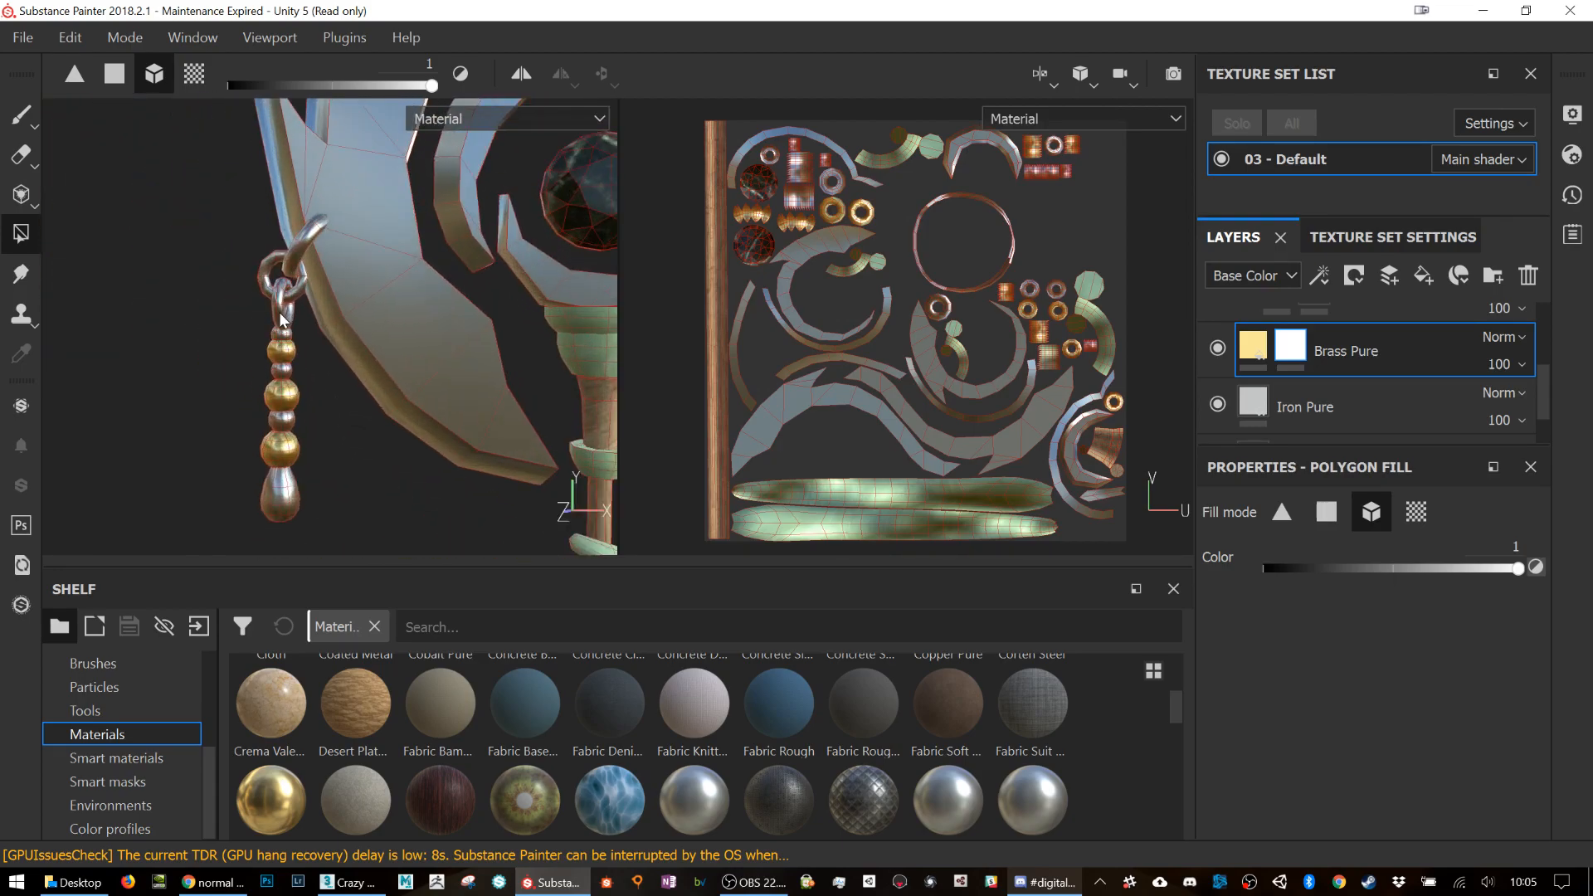
{"action": "left_click_drag", "start_coordinate": [395, 375], "coordinate": [326, 374], "text": "alt"}
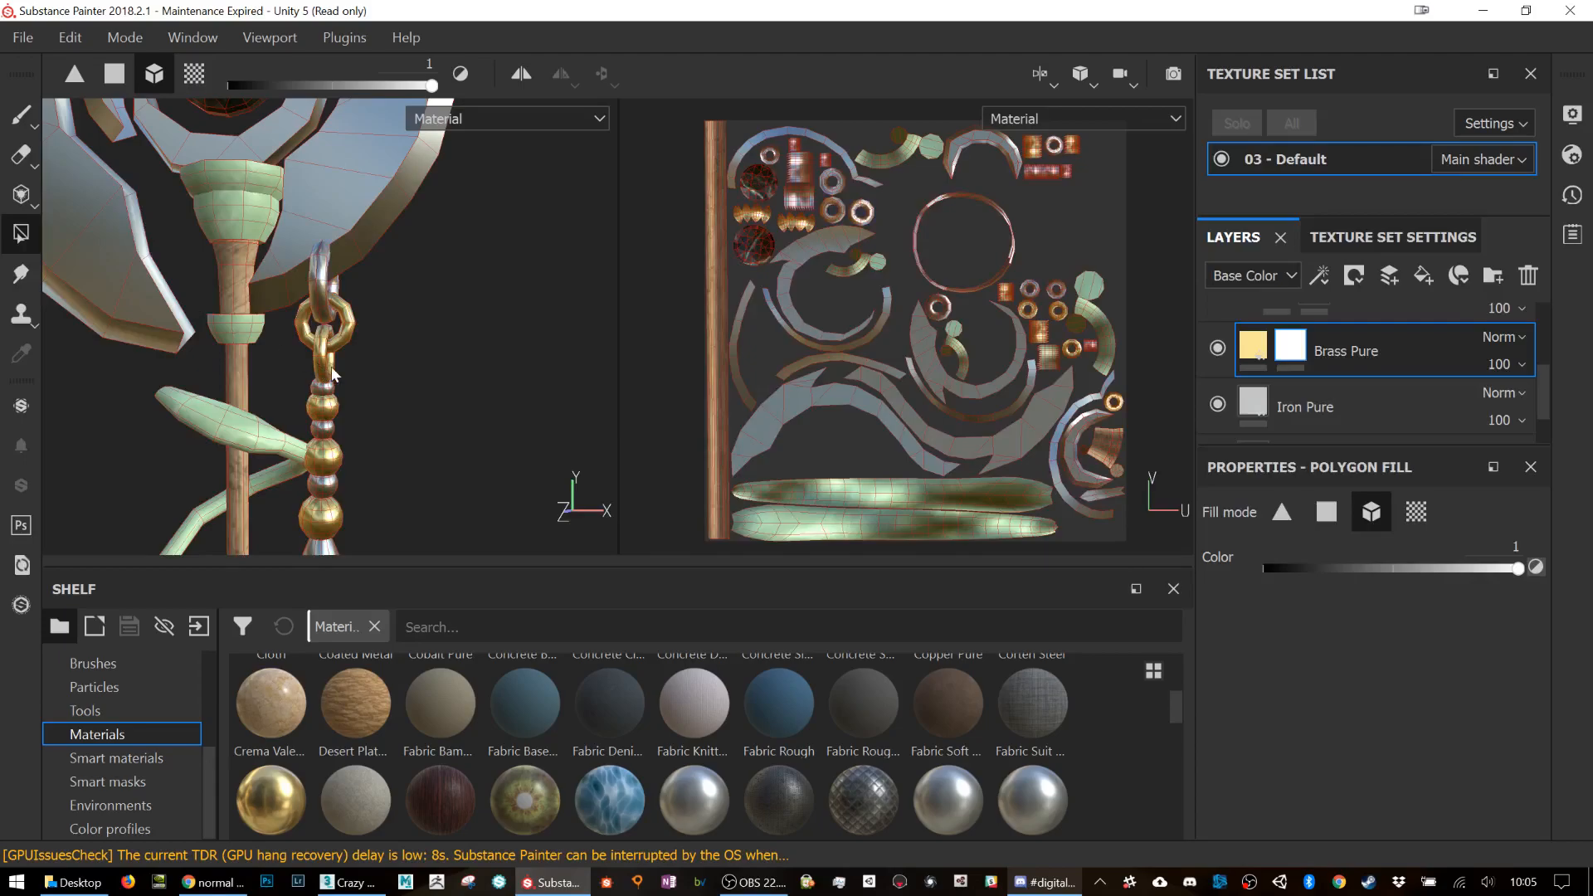
{"action": "key", "text": "ctrl"}
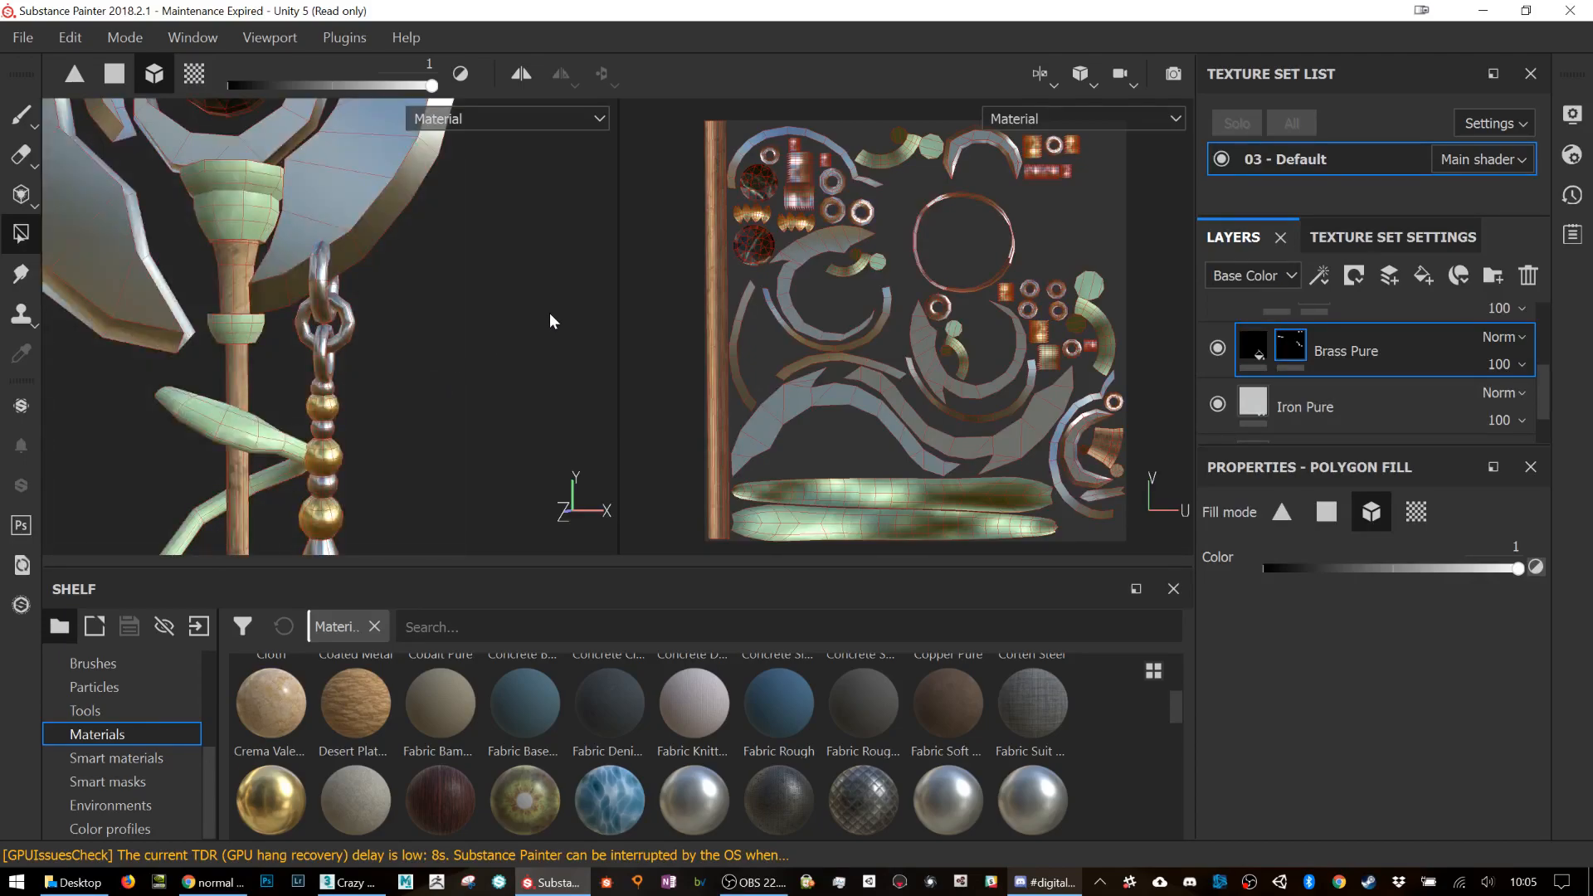
Step: Examine the staff head and hanging chains, and browse the materials shelf for another metal such as Aluminium Pure
{"action": "scroll", "coordinate": [381, 370], "scroll_direction": "down", "scroll_amount": 5}
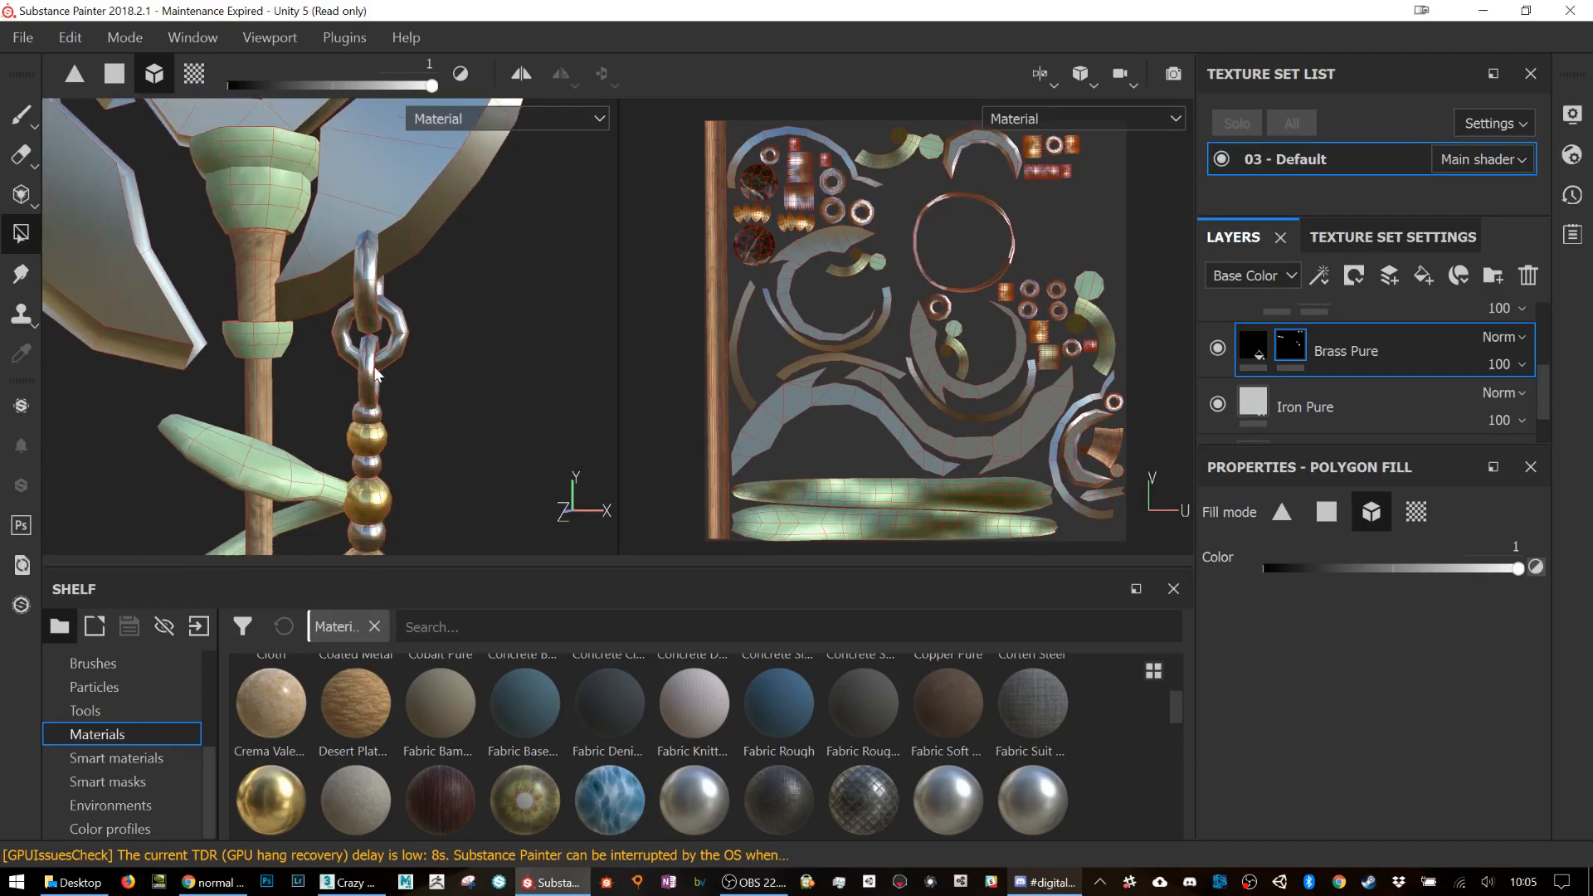
{"action": "left_click_drag", "start_coordinate": [374, 270], "coordinate": [352, 400], "text": "alt"}
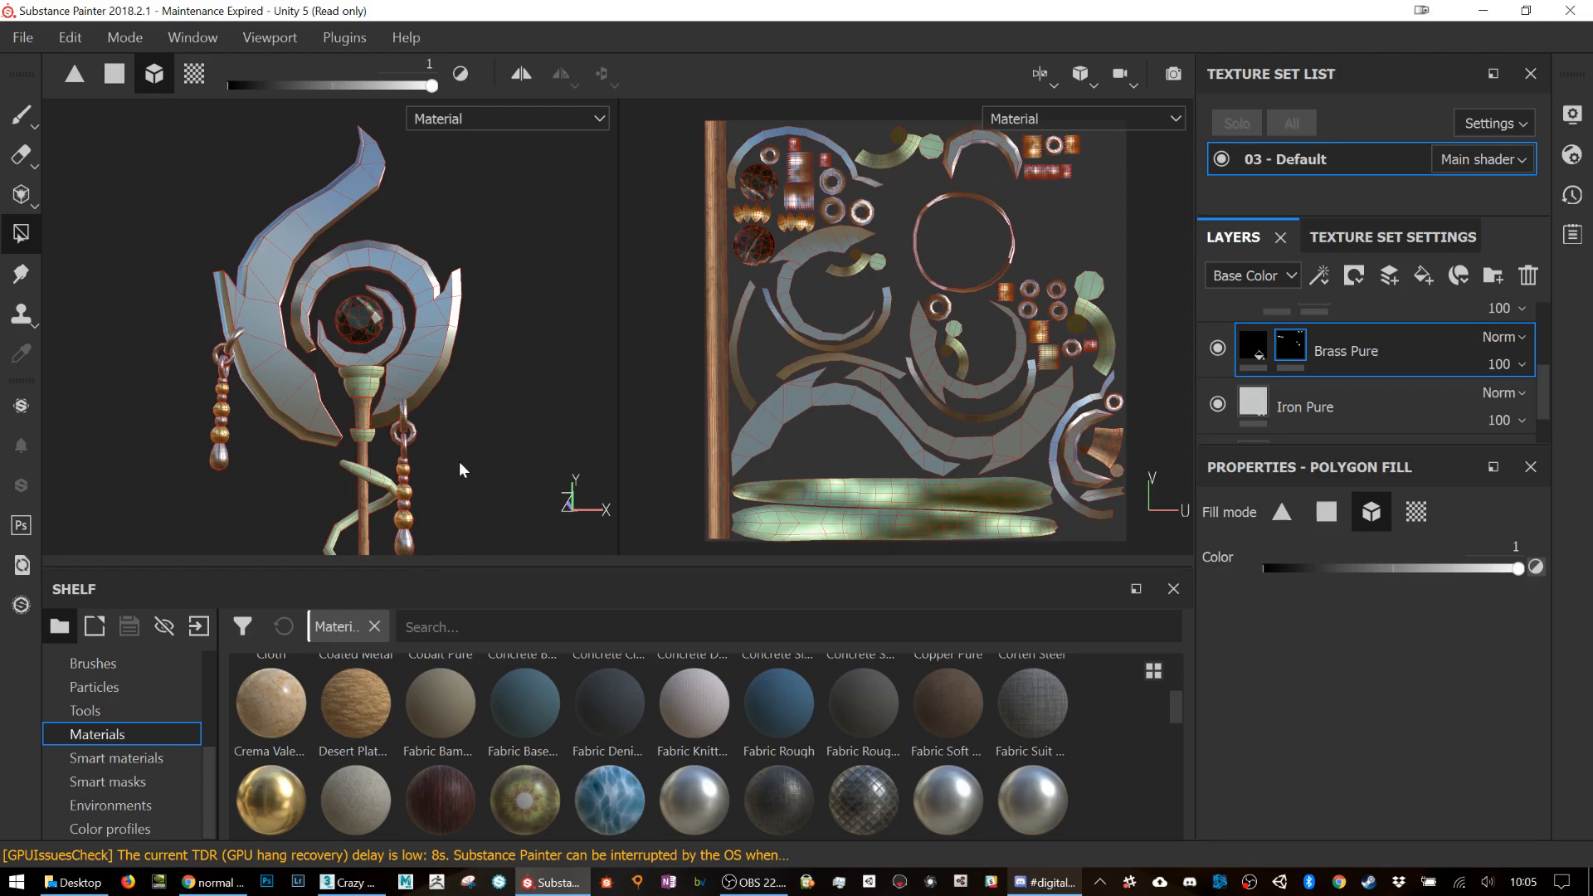
{"action": "scroll", "coordinate": [439, 314], "scroll_direction": "up", "scroll_amount": 3}
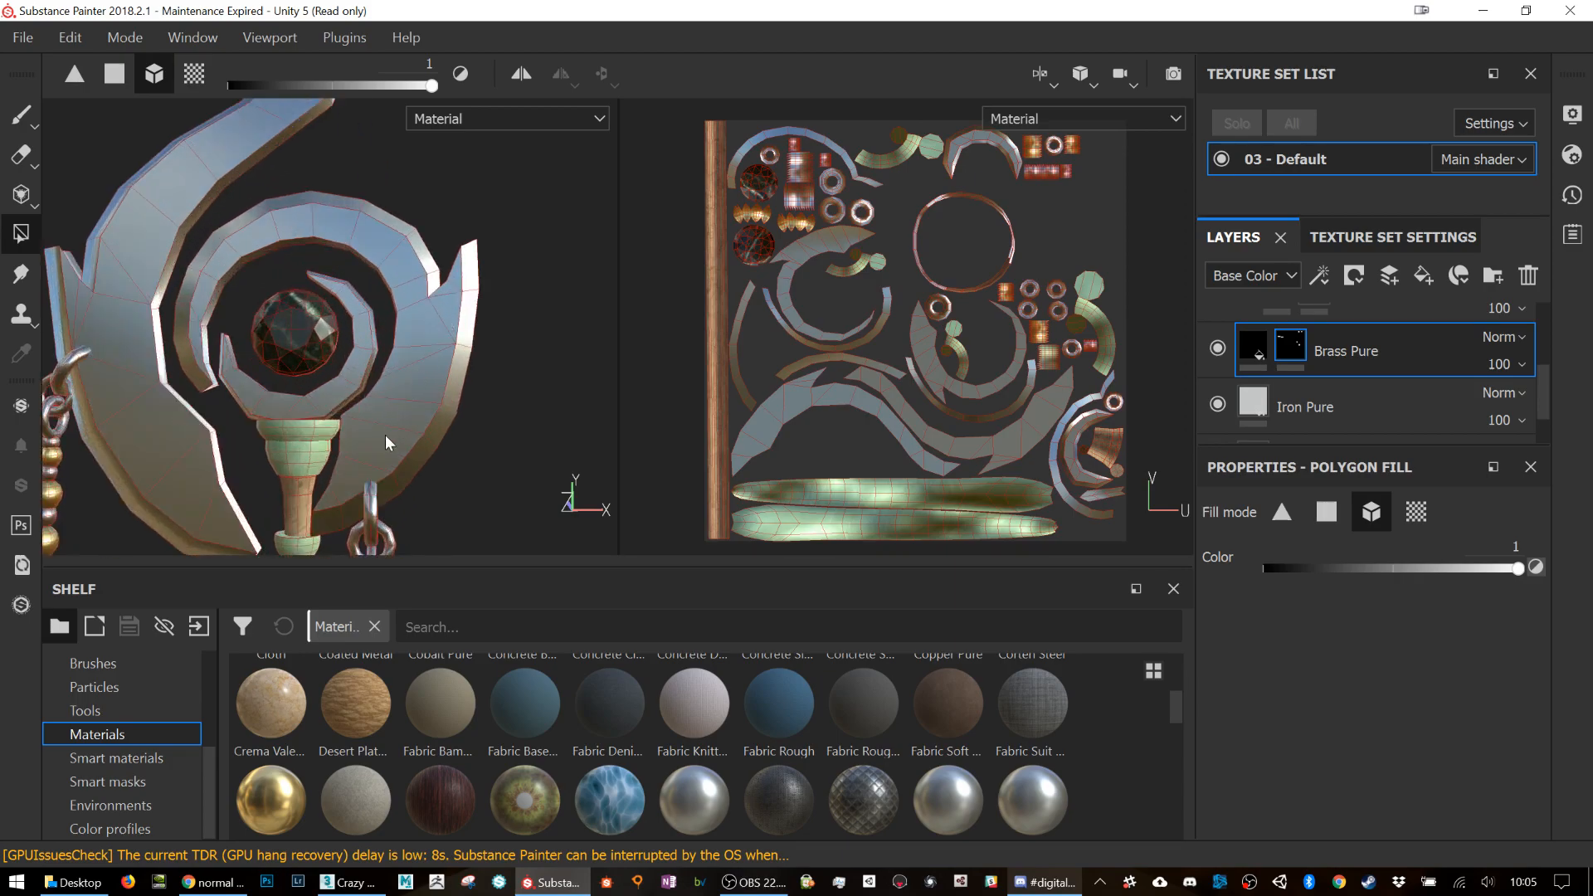
{"action": "middle_click_drag", "start_coordinate": [392, 468], "coordinate": [457, 374], "text": "alt"}
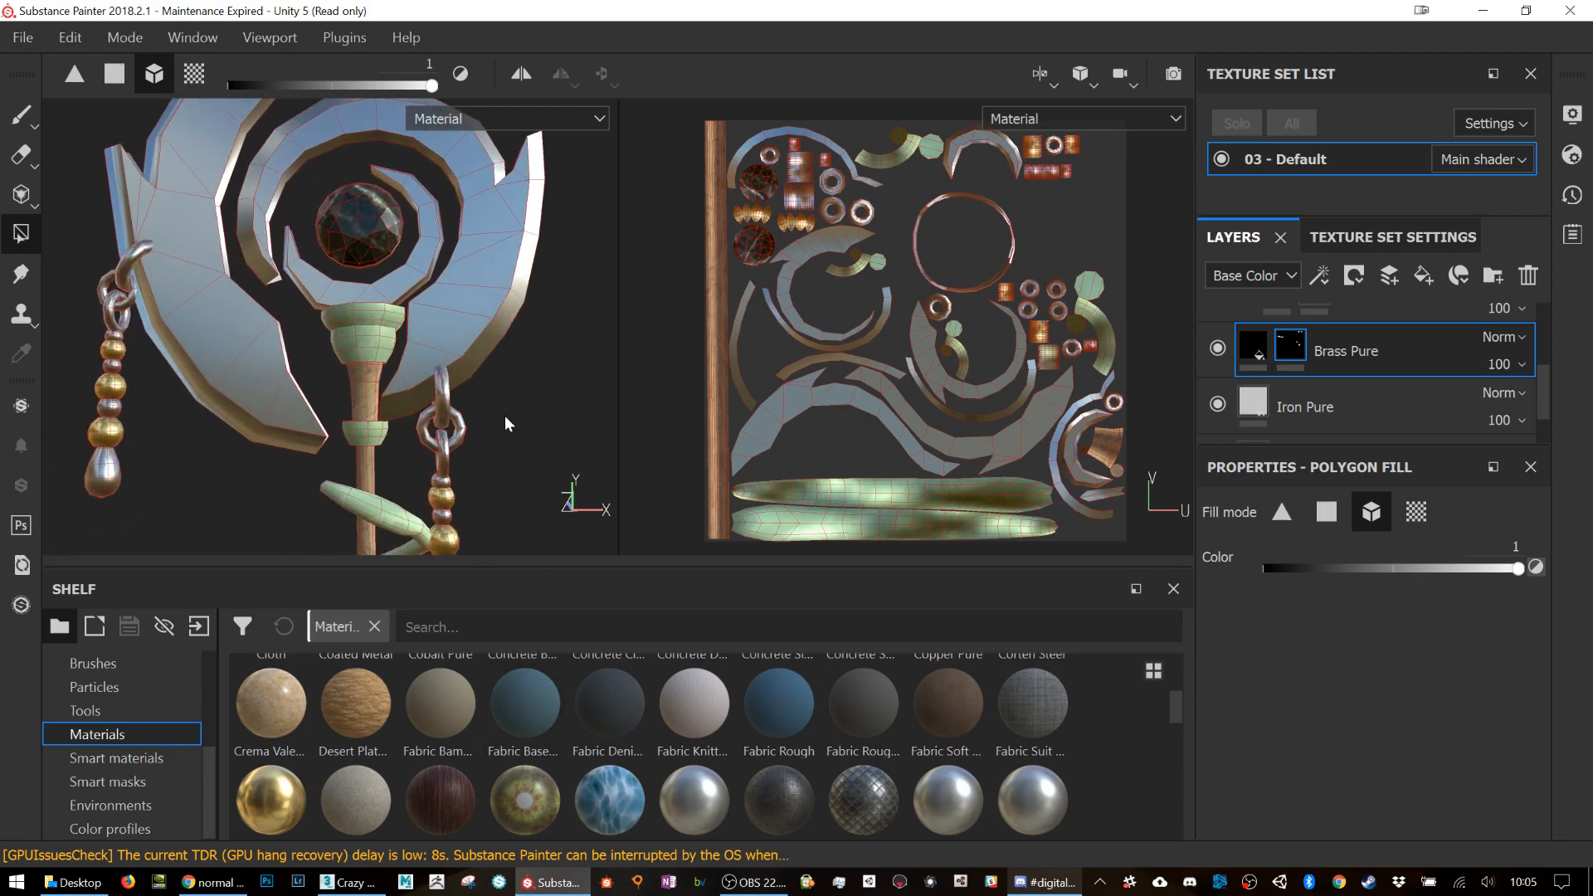
{"action": "middle_click_drag", "start_coordinate": [509, 430], "coordinate": [519, 386], "text": "alt"}
{"action": "scroll", "coordinate": [535, 720], "scroll_direction": "up", "scroll_amount": 2}
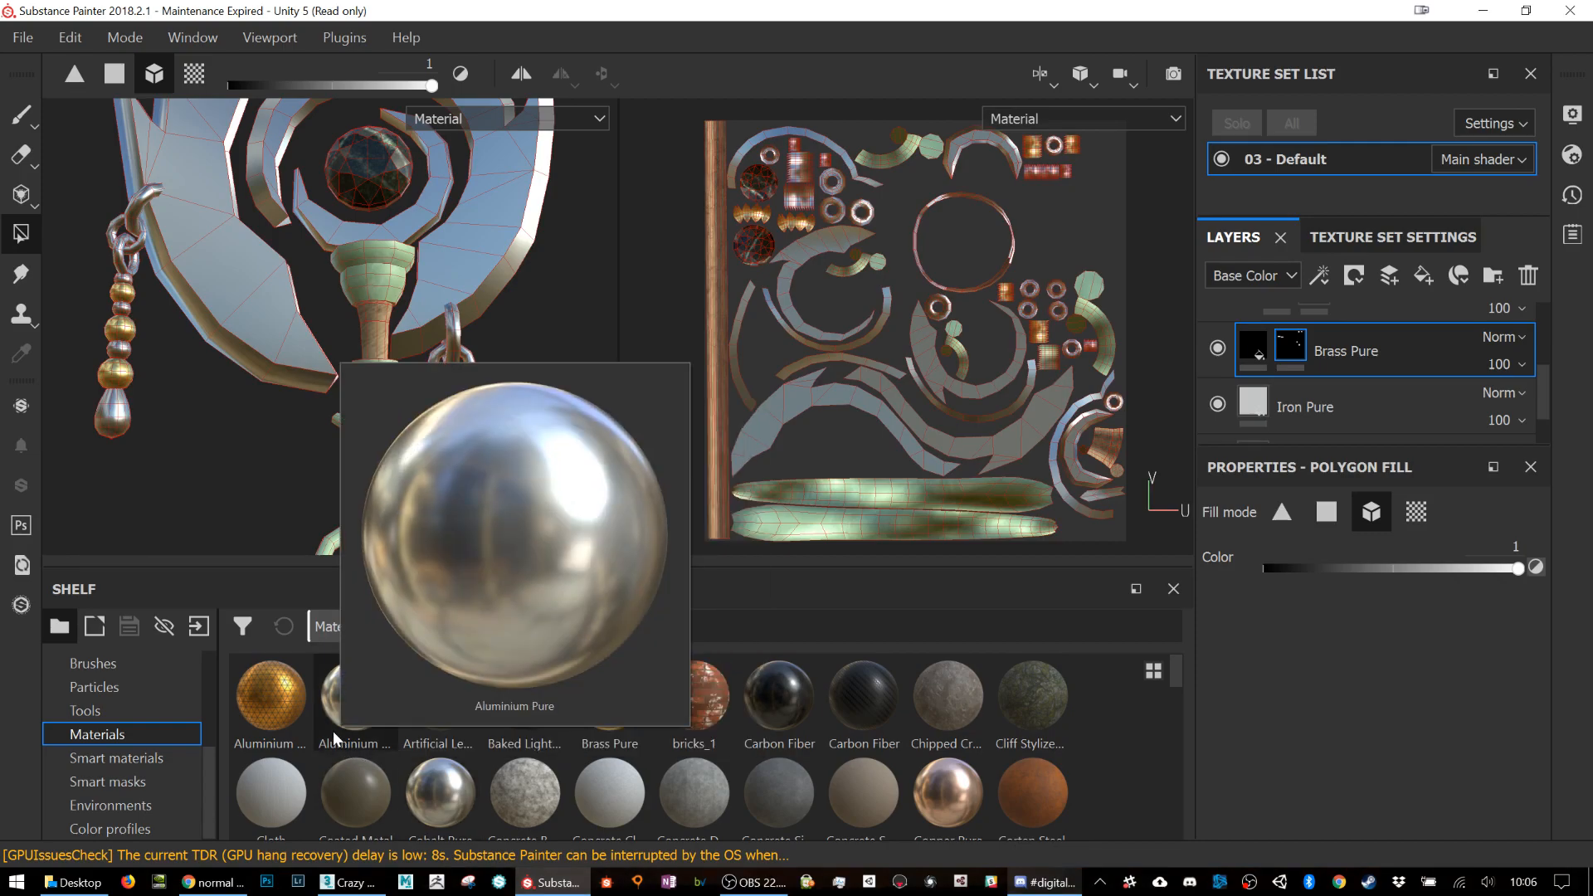
{"action": "scroll", "coordinate": [790, 793], "scroll_direction": "down", "scroll_amount": 2}
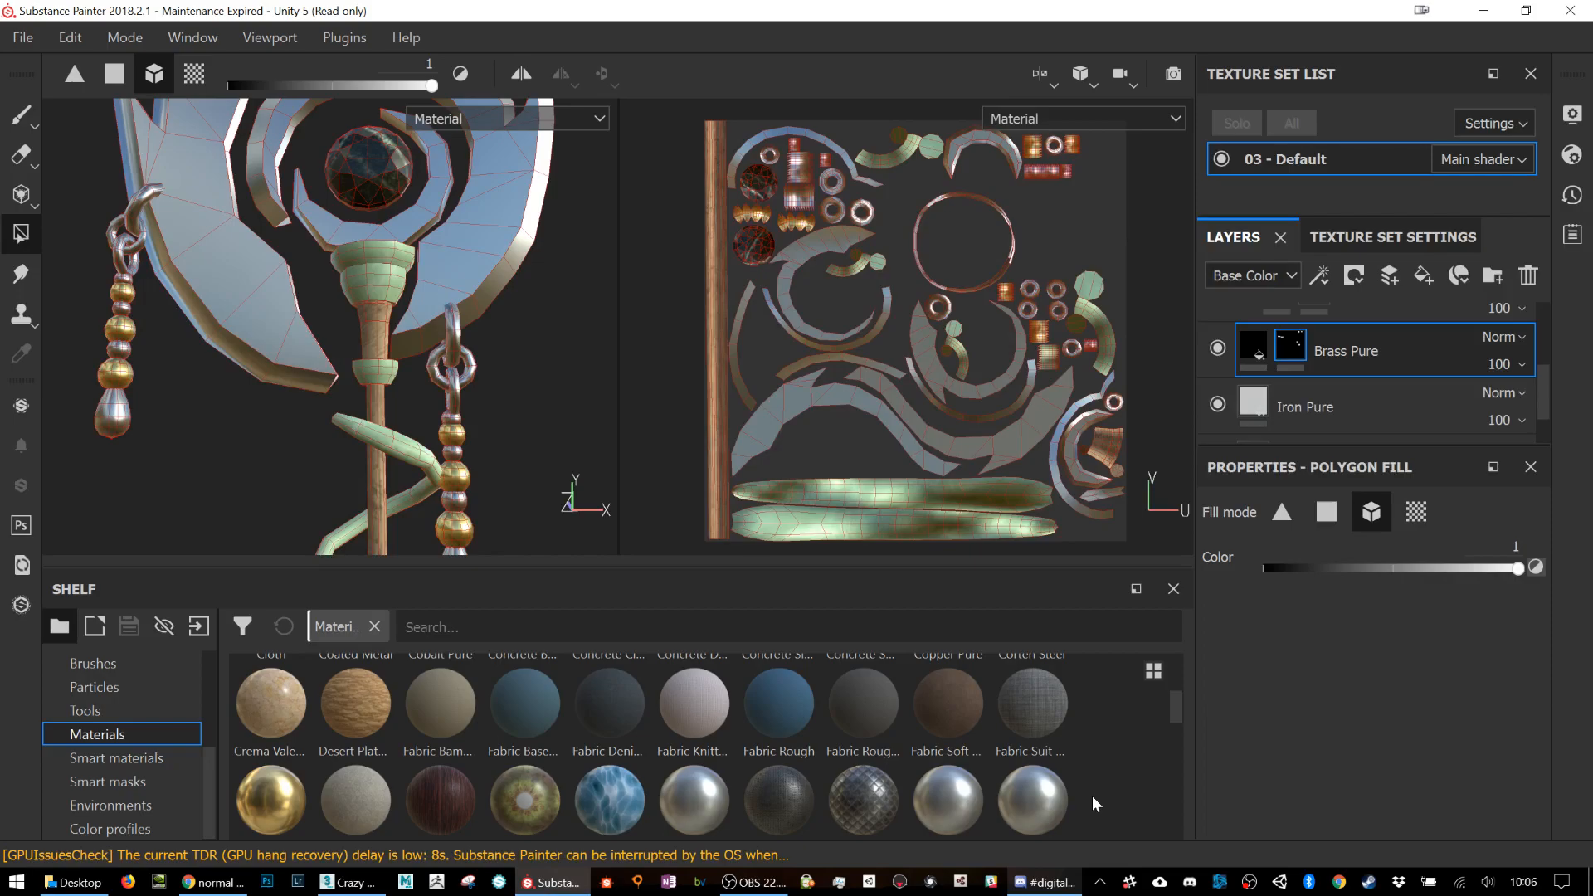
{"action": "scroll", "coordinate": [1093, 803], "scroll_direction": "up", "scroll_amount": 2}
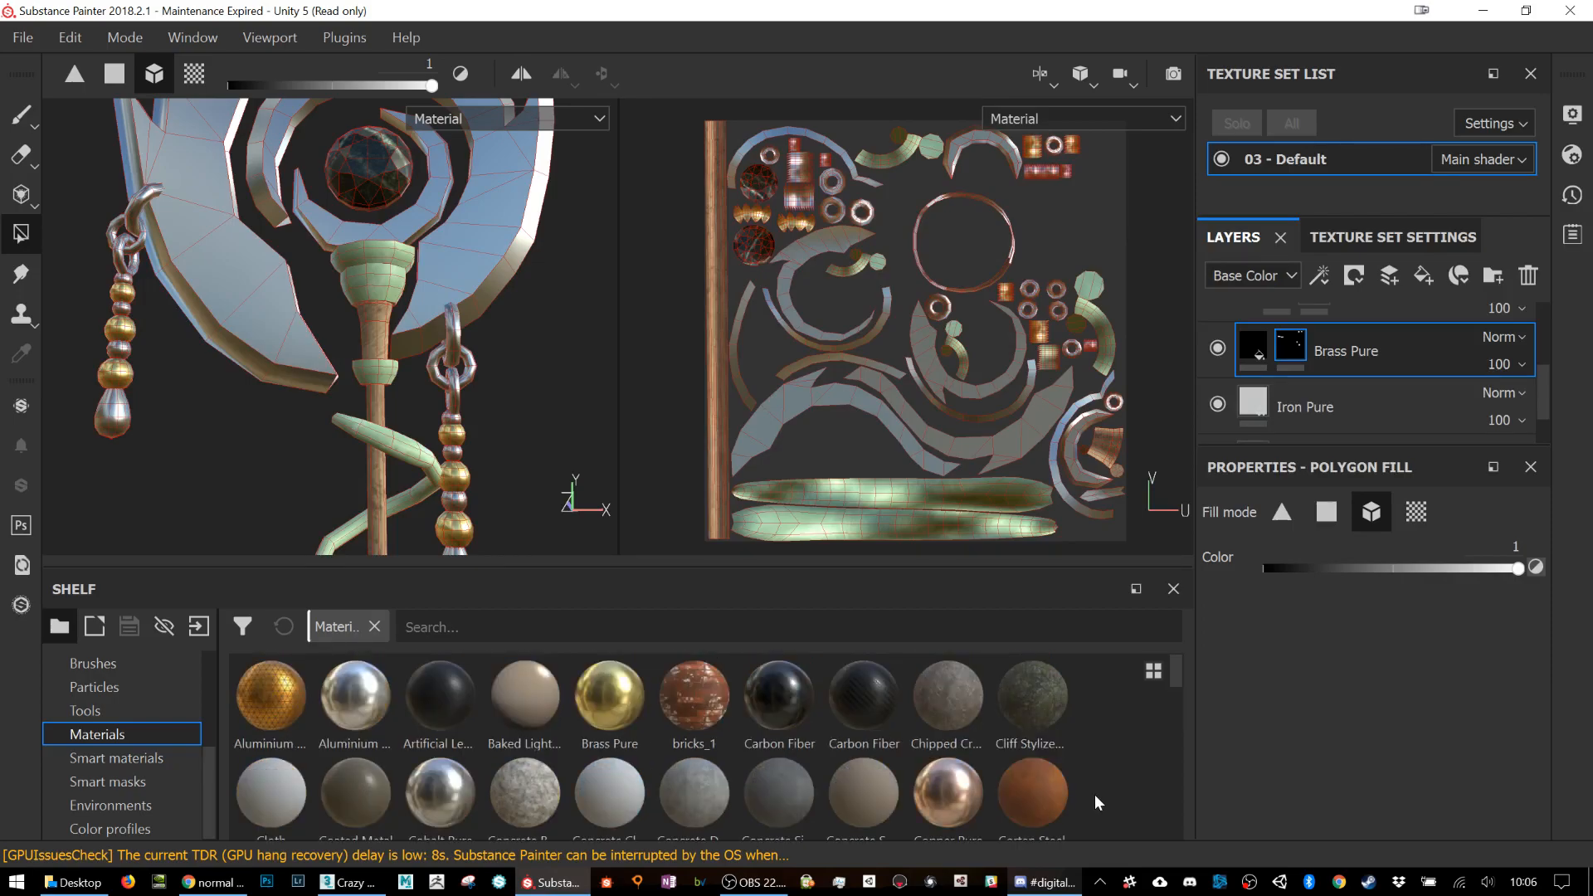
Step: Add the Plastic Glossy Pure material as a fill layer directly above Brass Pure and inspect it on the staff head
{"action": "scroll", "coordinate": [1077, 795], "scroll_direction": "down", "scroll_amount": 2}
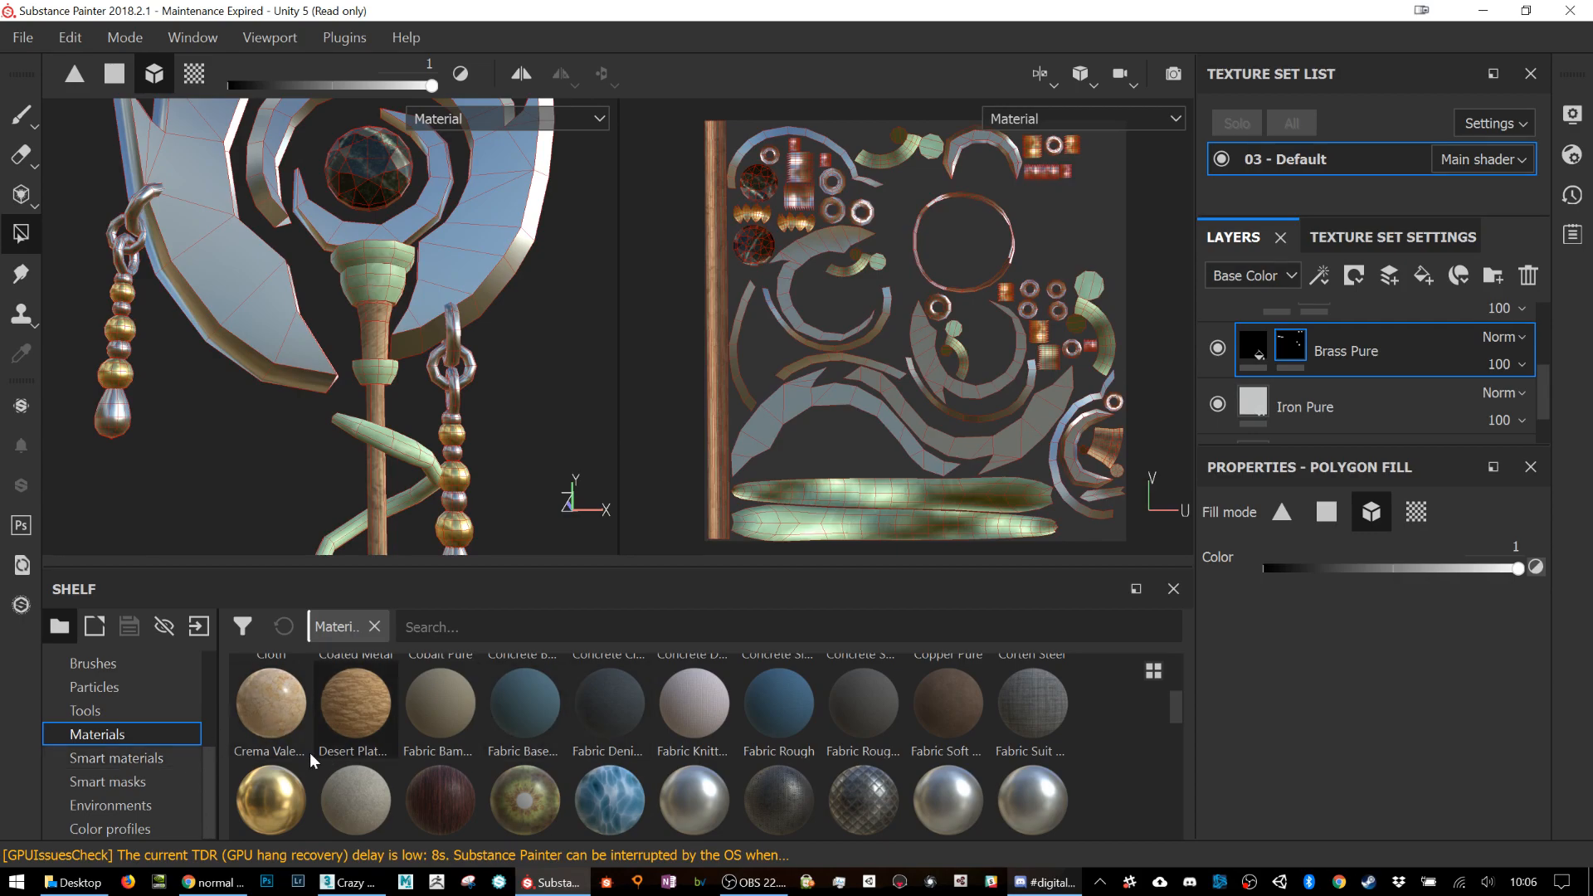
{"action": "scroll", "coordinate": [727, 792], "scroll_direction": "down", "scroll_amount": 5}
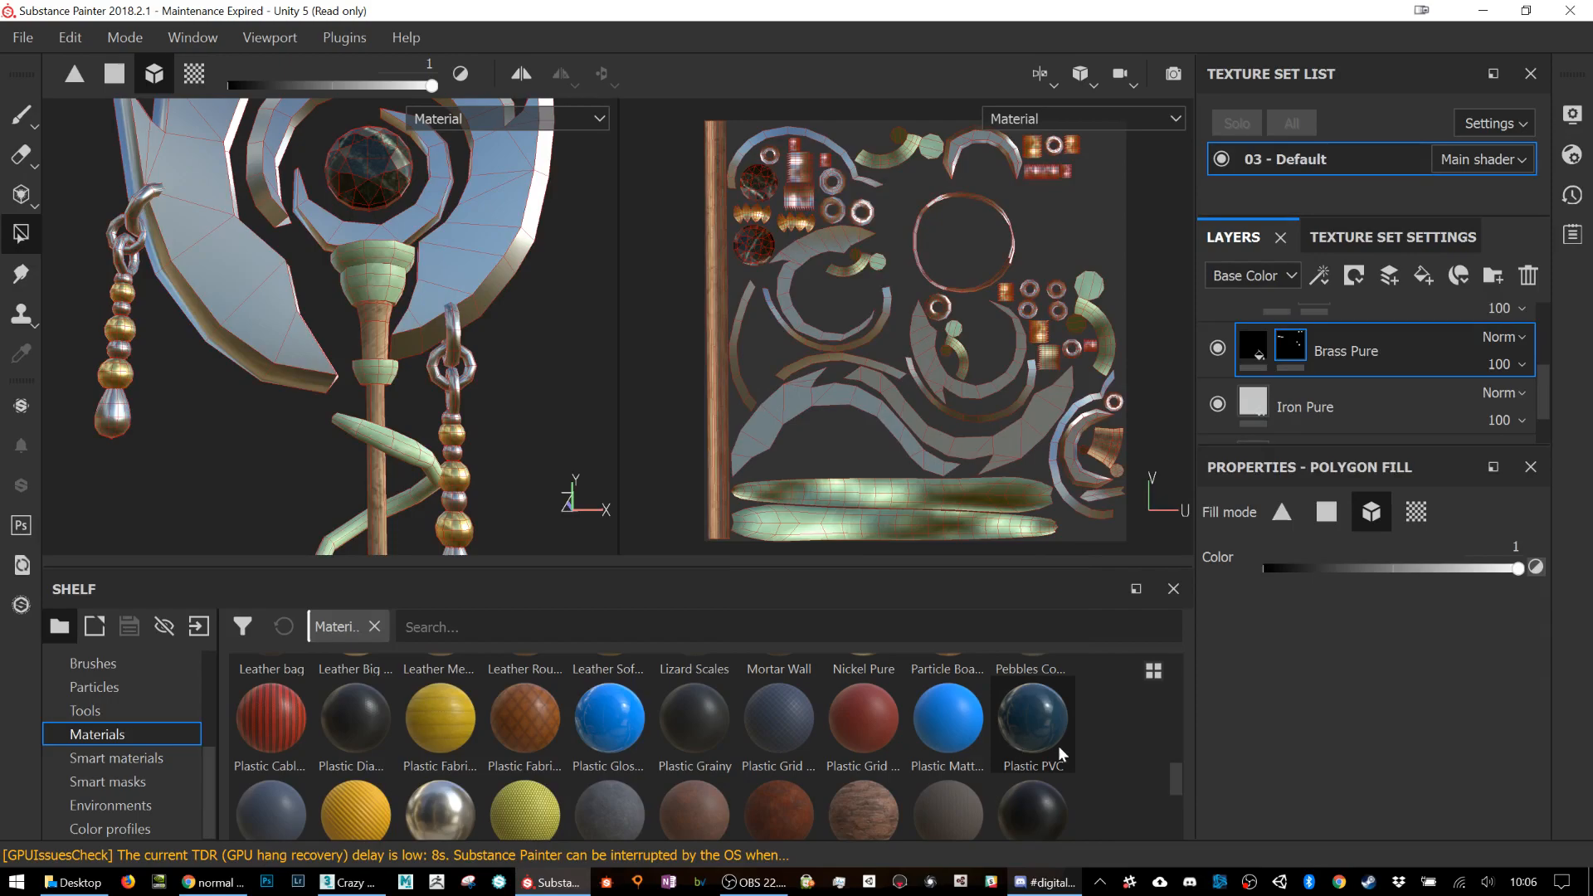
{"action": "left_click_drag", "start_coordinate": [609, 718], "coordinate": [1334, 326]}
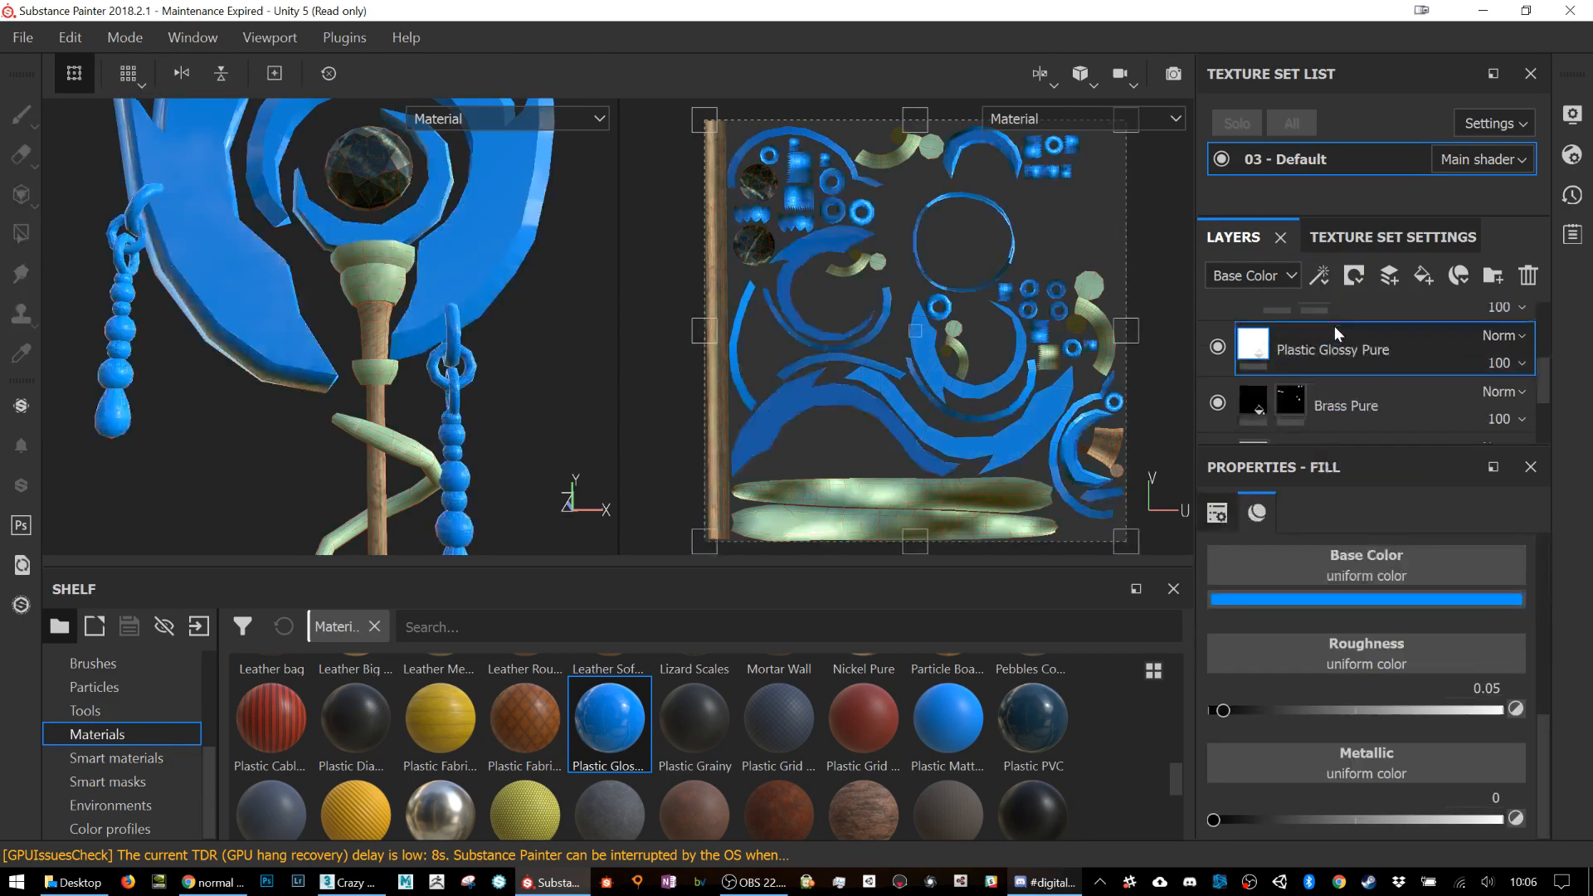
{"action": "left_click_drag", "start_coordinate": [569, 288], "coordinate": [441, 337], "text": "alt"}
{"action": "middle_click_drag", "start_coordinate": [416, 302], "coordinate": [423, 338], "text": "alt"}
{"action": "left_click_drag", "start_coordinate": [423, 337], "coordinate": [414, 322], "text": "alt"}
{"action": "scroll", "coordinate": [413, 322], "scroll_direction": "up", "scroll_amount": 3}
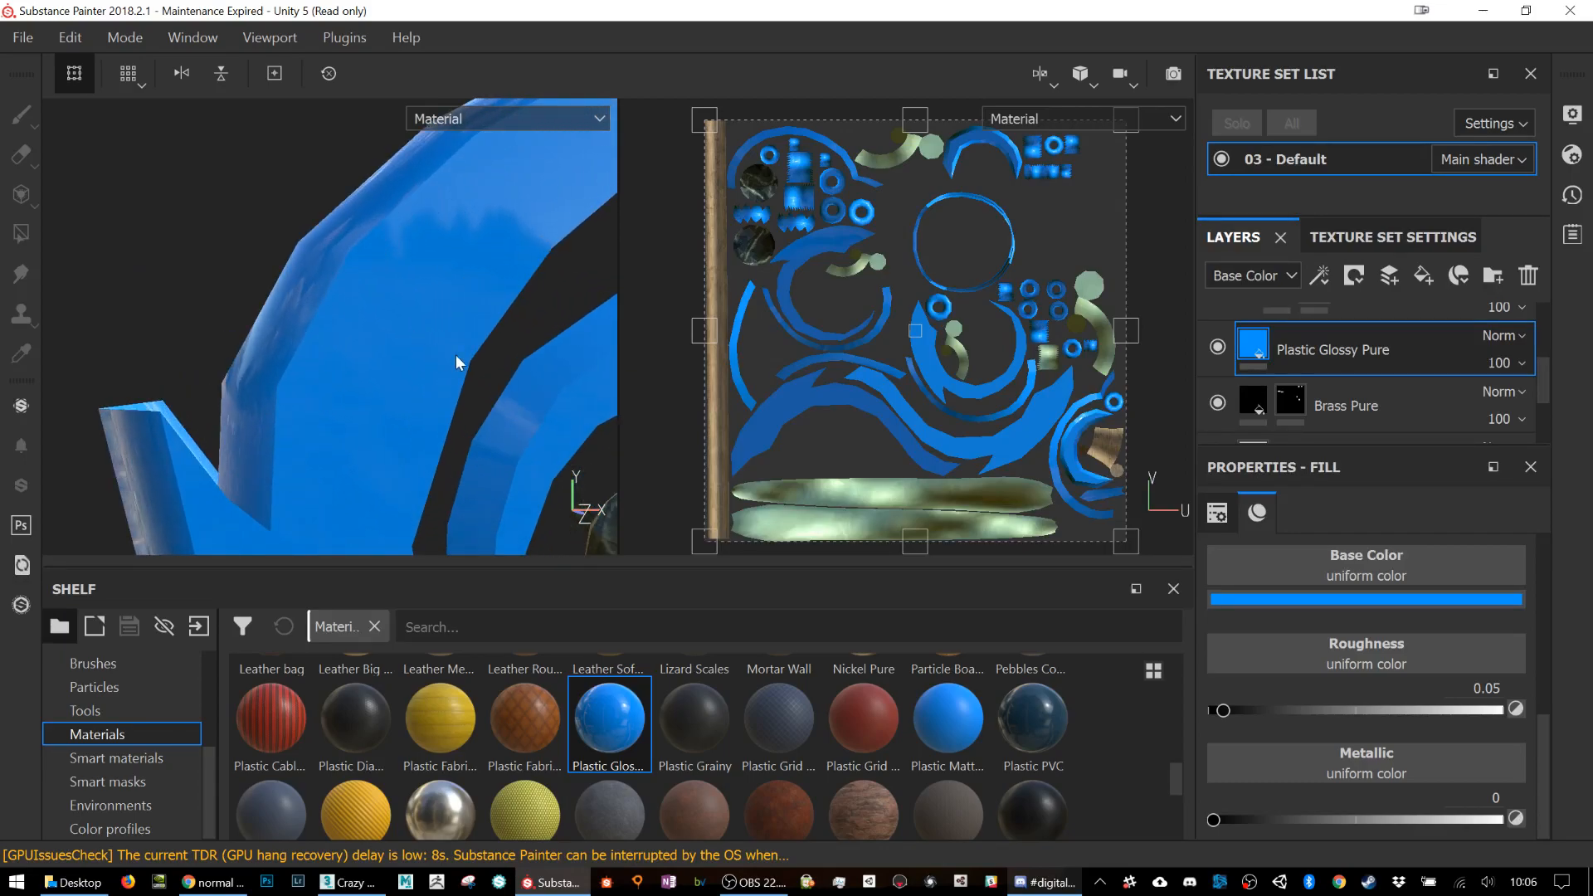
Step: Toggle Plastic Glossy Pure off and on to compare it with the metal beneath, and add a white mask to it
{"action": "left_click", "coordinate": [1218, 347]}
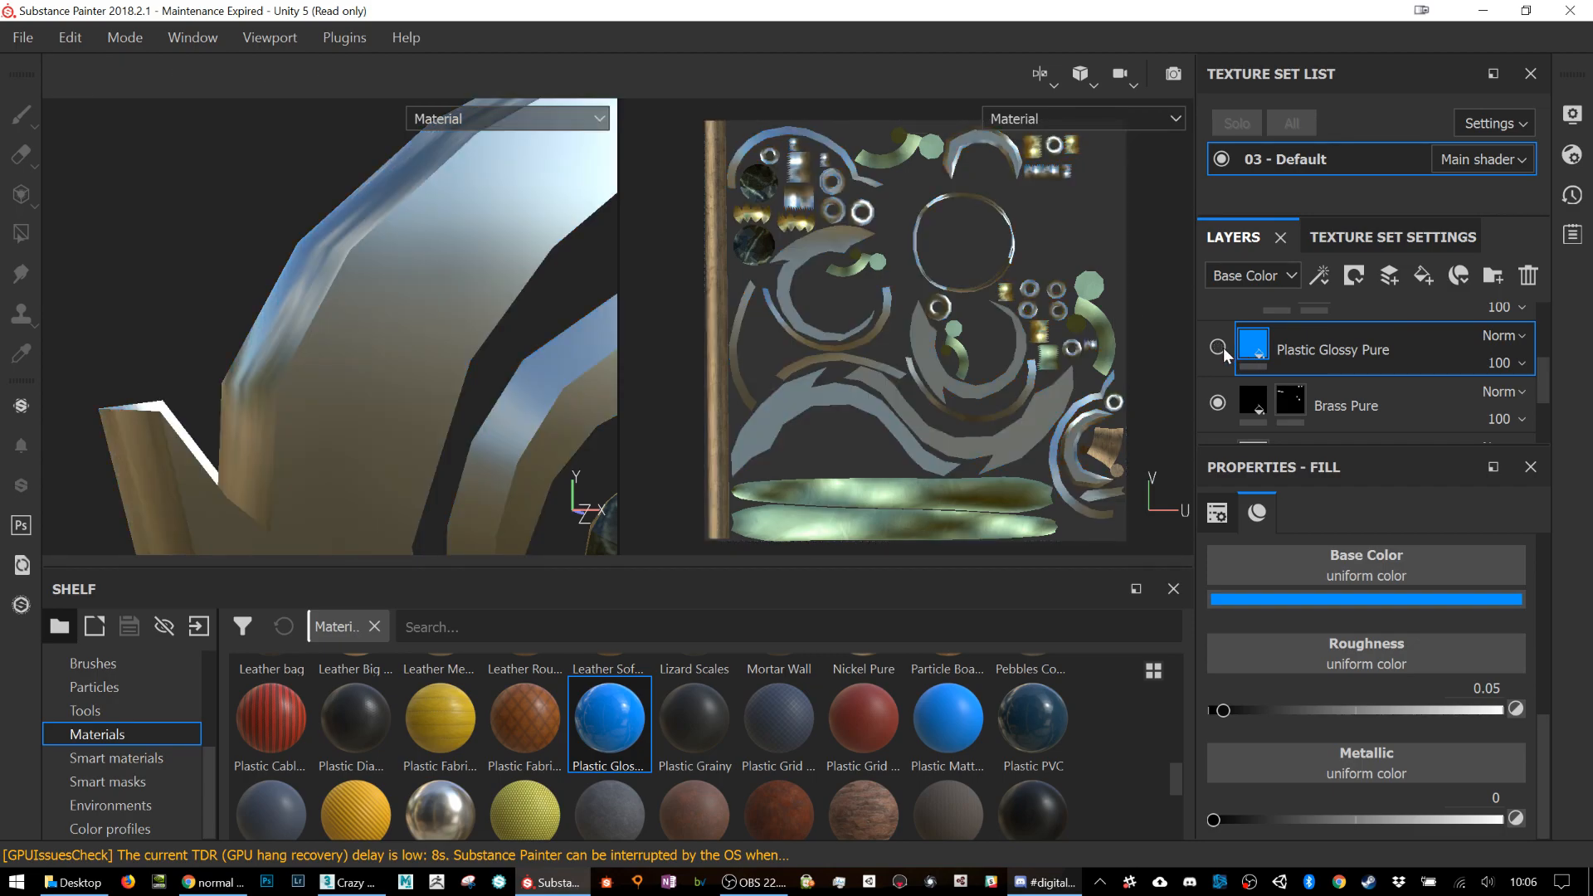
{"action": "left_click", "coordinate": [1219, 346]}
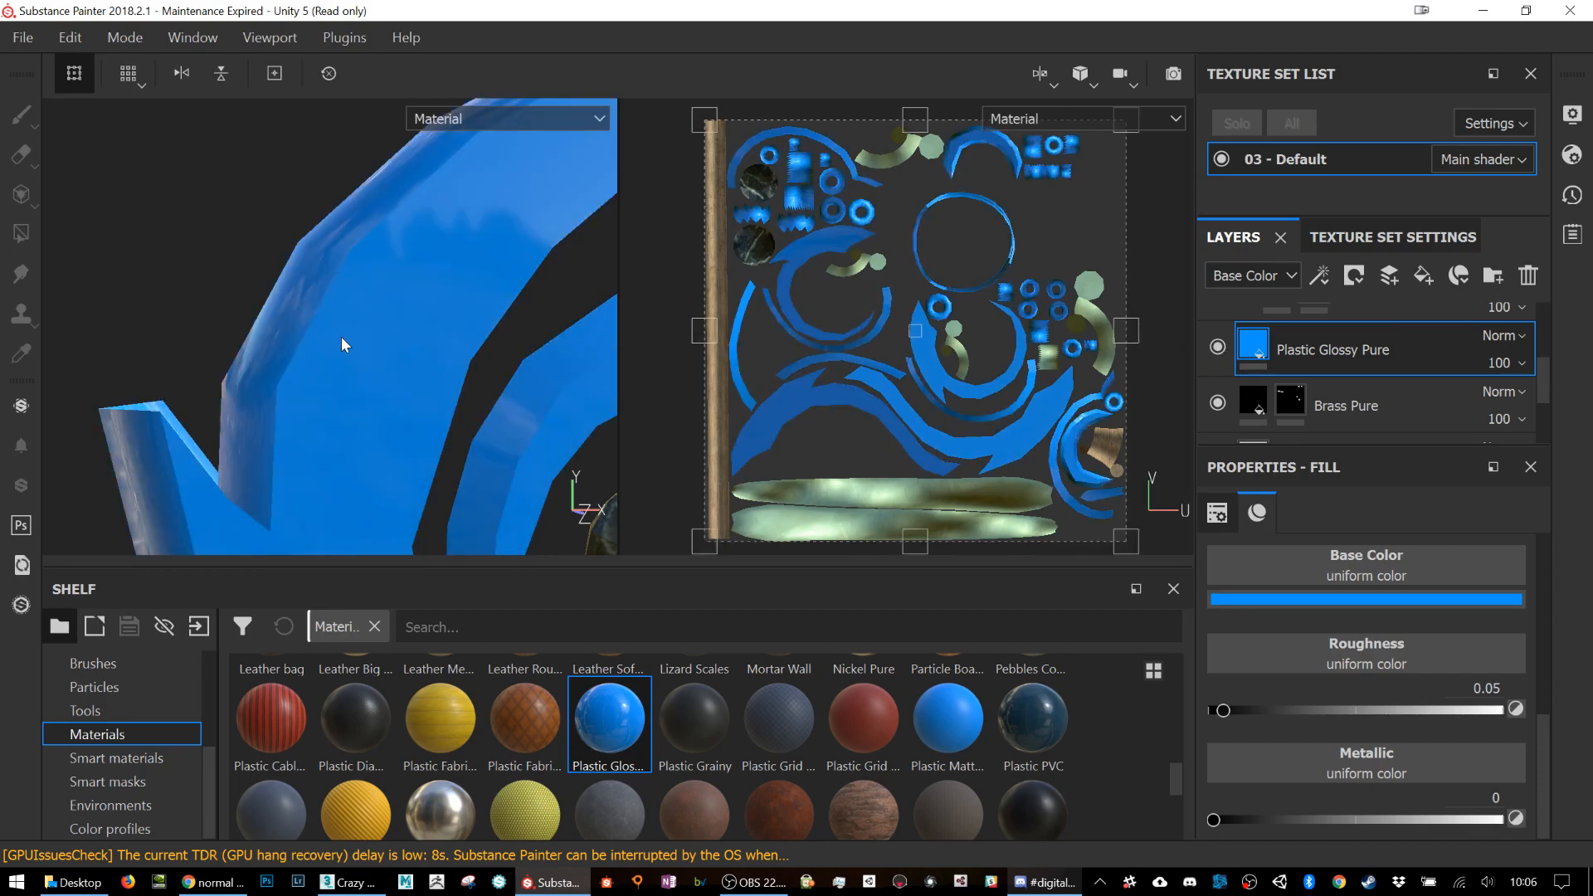
{"action": "right_click", "coordinate": [1272, 350]}
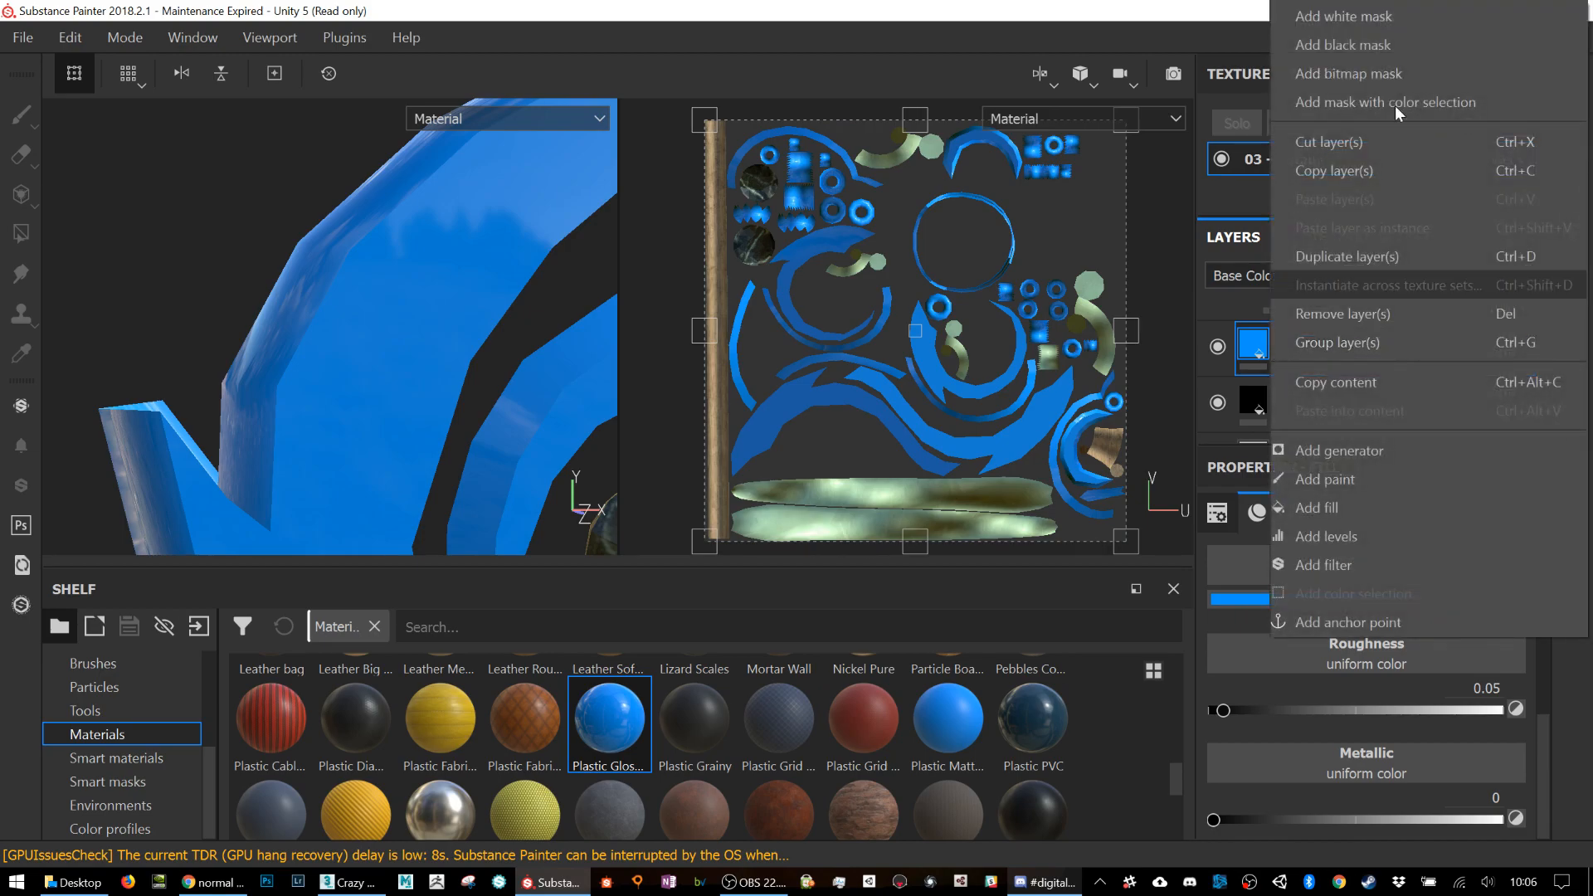
{"action": "left_click", "coordinate": [1413, 18]}
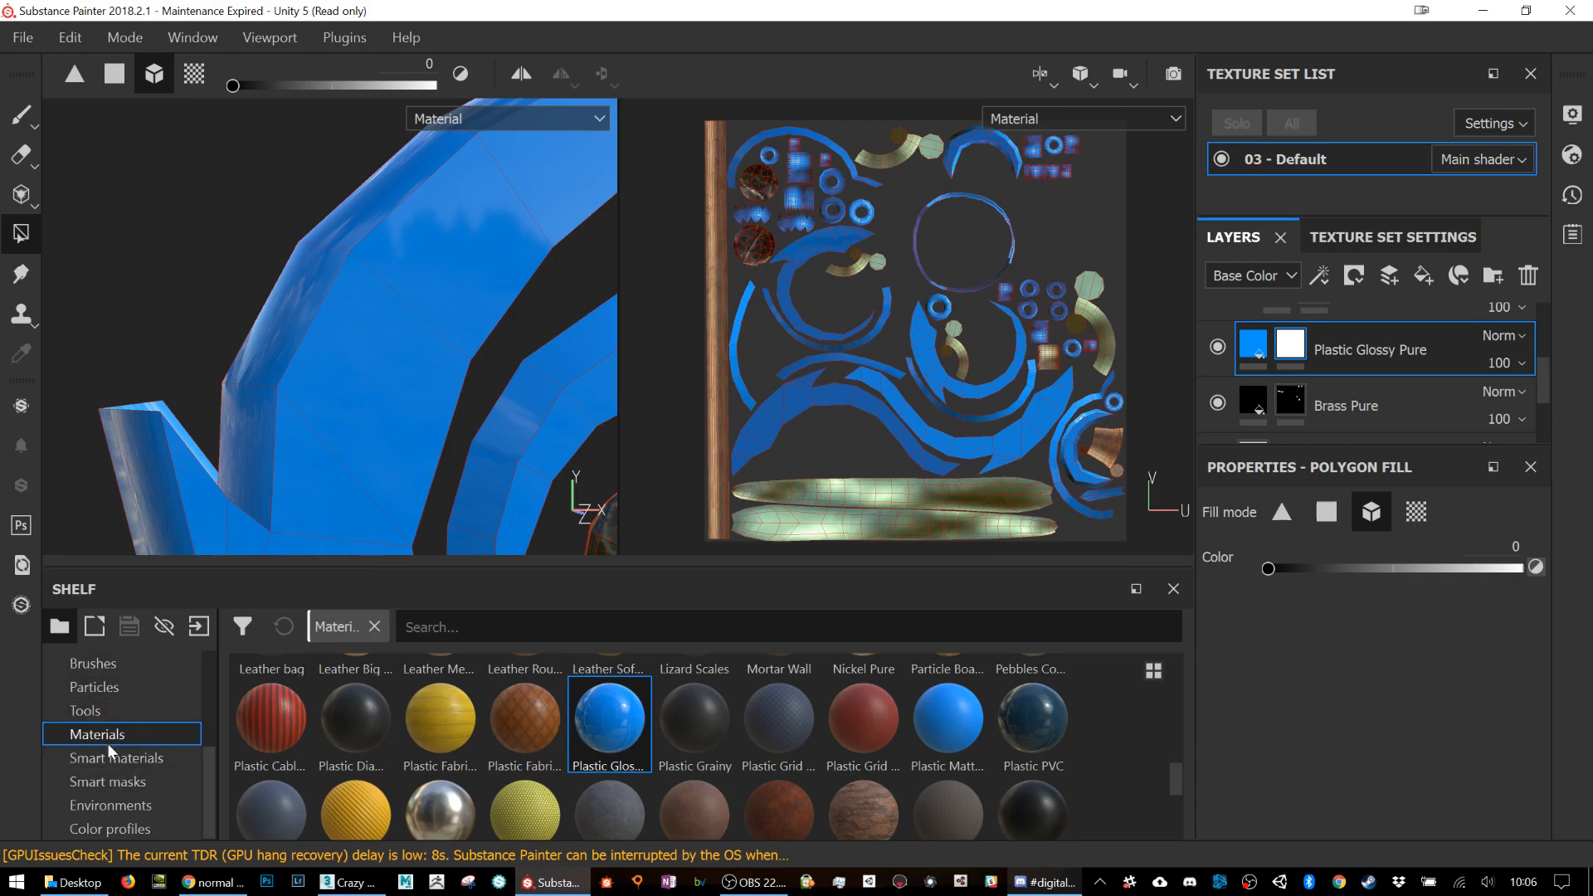
Step: Find the Dirt 2 brush among the brushes, activate the Paint tool and set its grayscale value to 0
{"action": "left_click", "coordinate": [112, 668]}
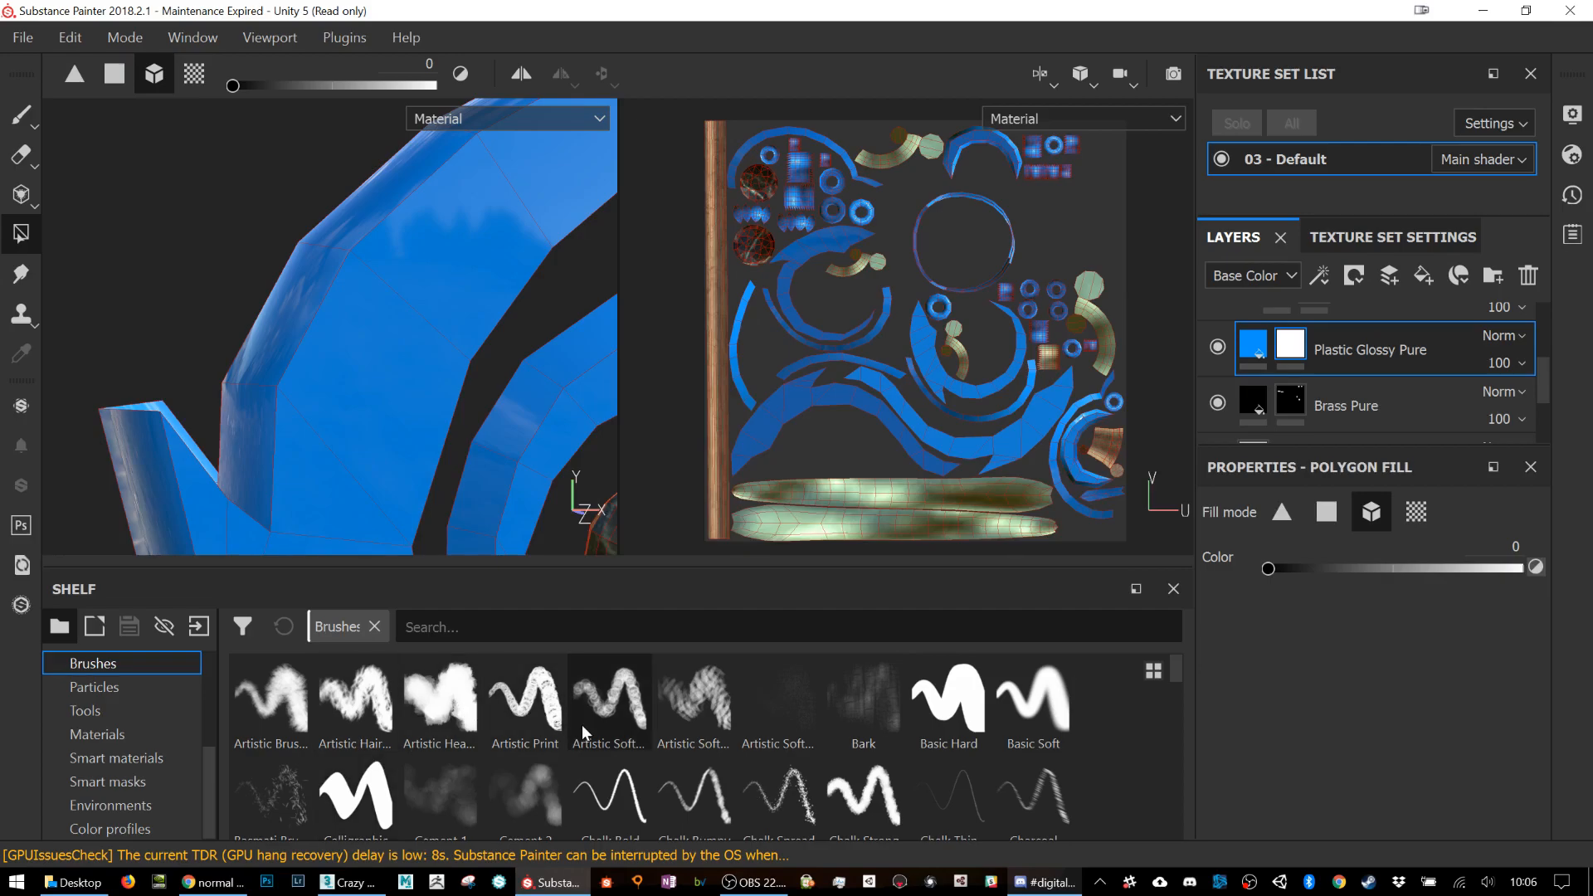
{"action": "scroll", "coordinate": [582, 724], "scroll_direction": "down", "scroll_amount": 5}
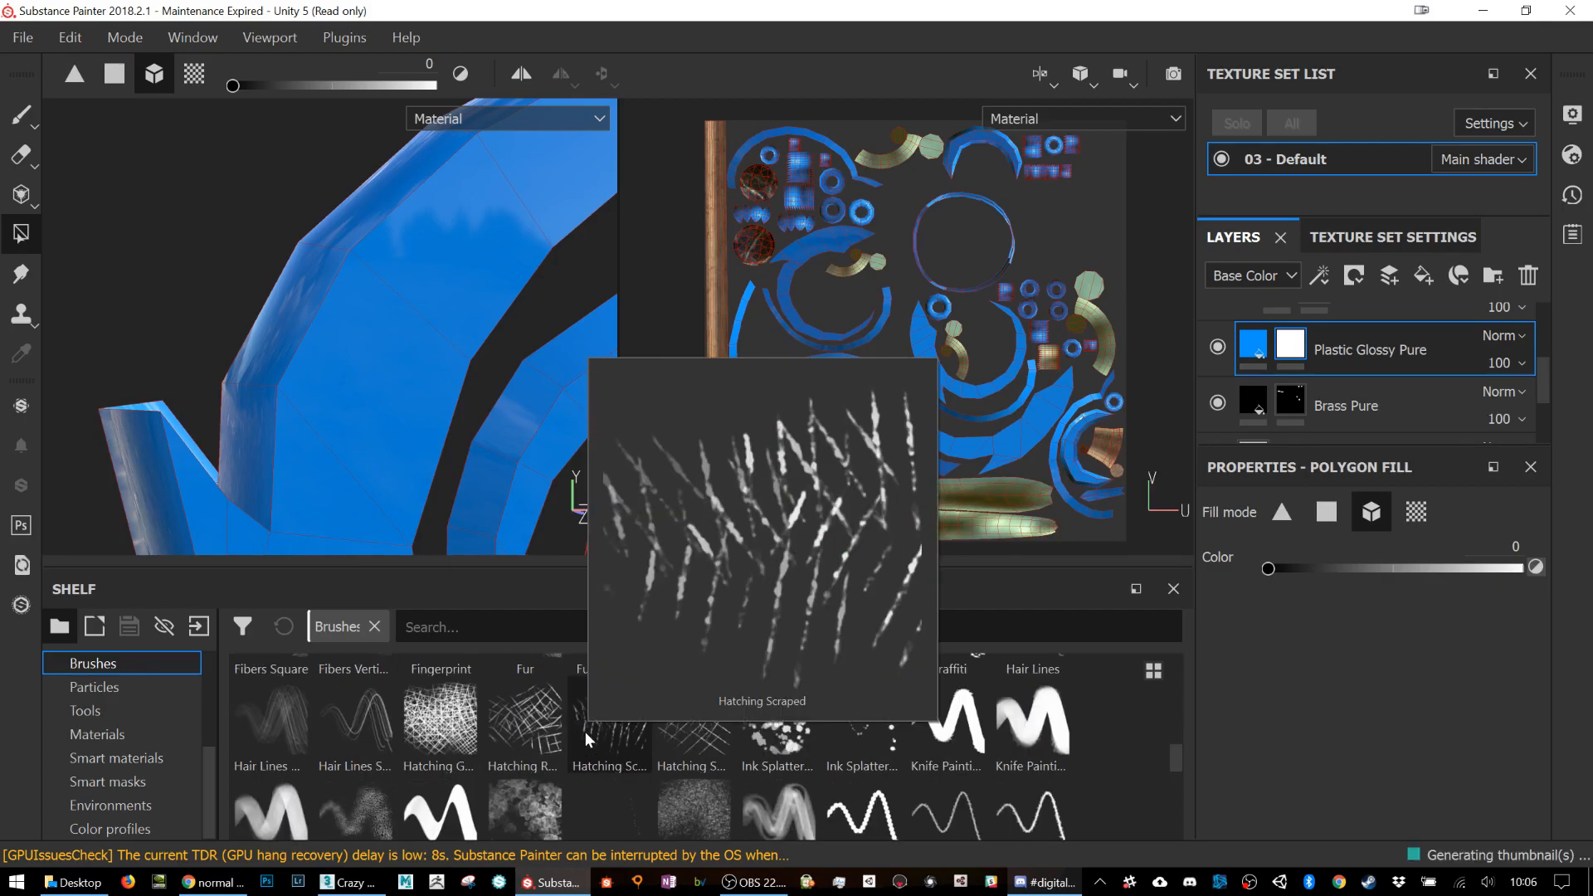
{"action": "scroll", "coordinate": [585, 732], "scroll_direction": "up", "scroll_amount": 5}
{"action": "scroll", "coordinate": [588, 730], "scroll_direction": "down", "scroll_amount": 2}
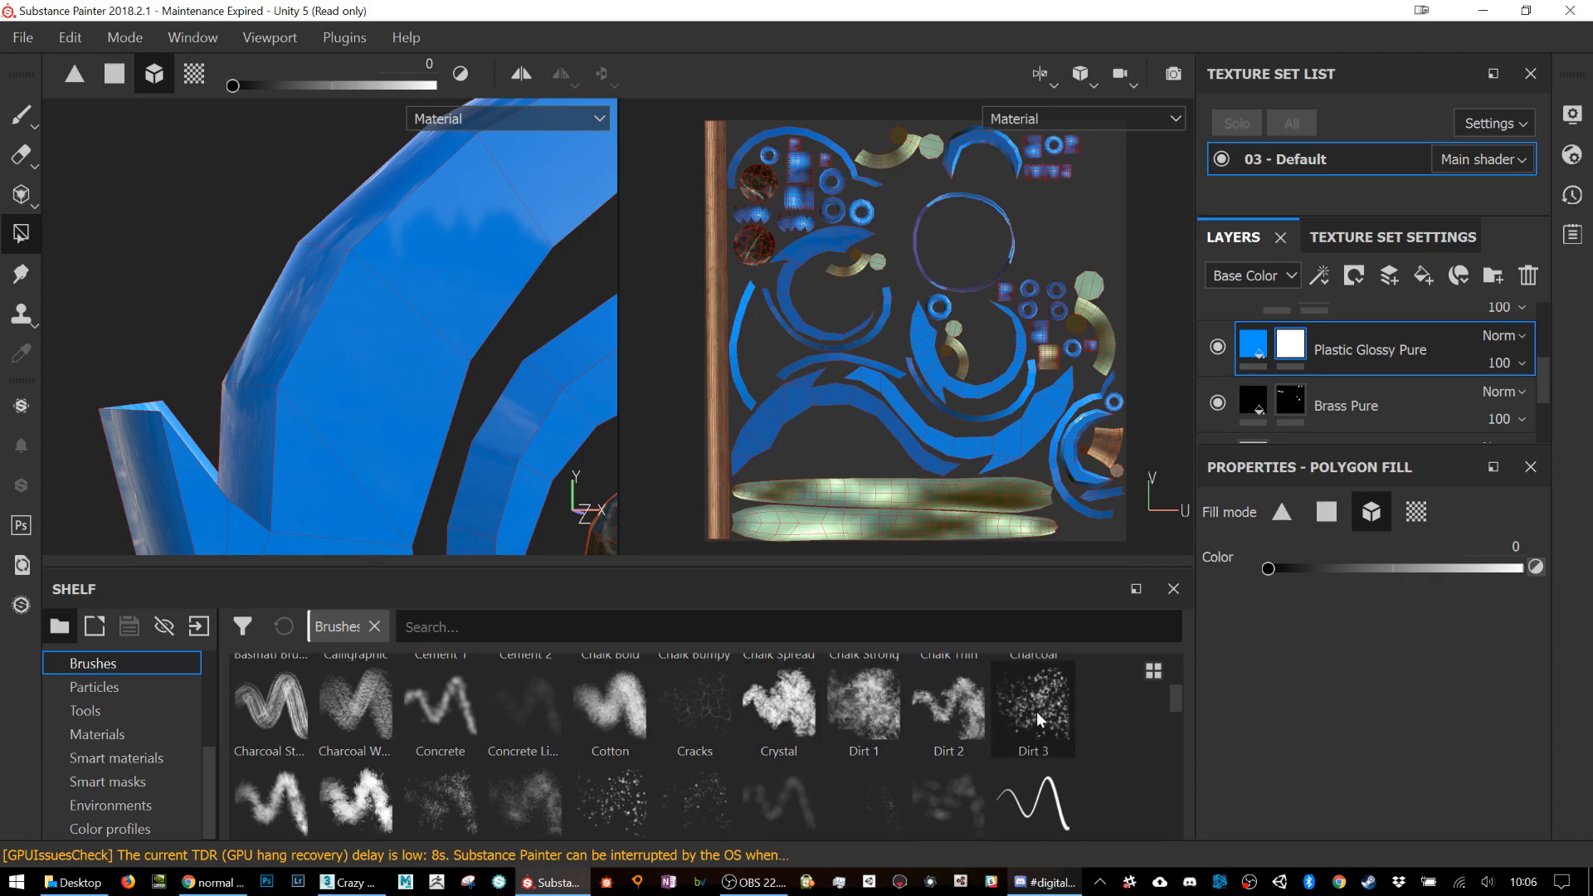
{"action": "left_click", "coordinate": [956, 706]}
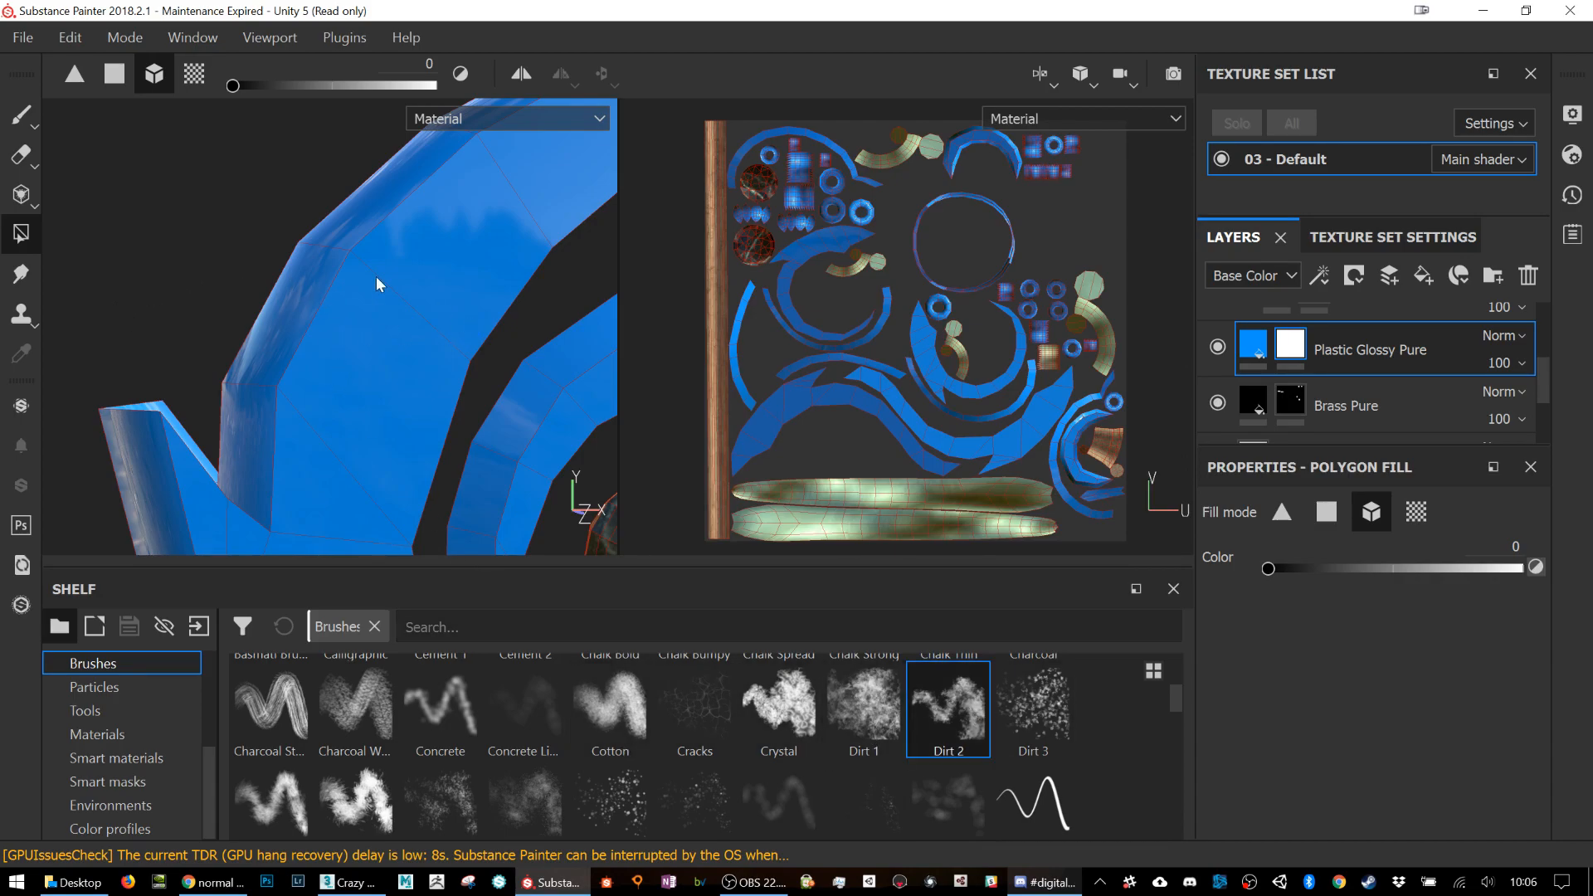
{"action": "left_click", "coordinate": [21, 114]}
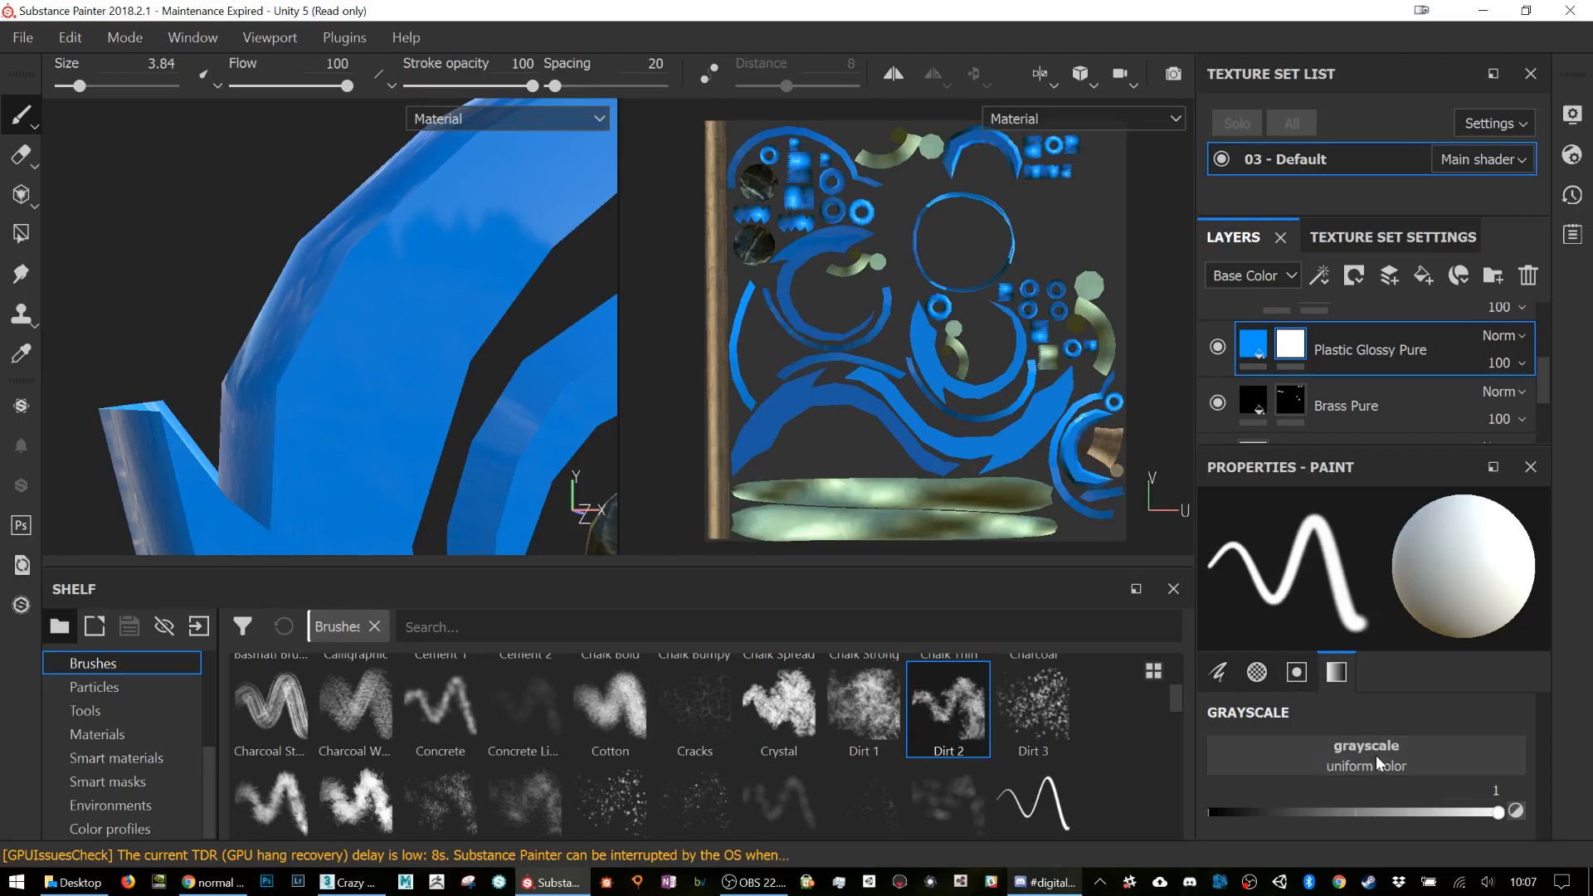
{"action": "left_click_drag", "start_coordinate": [1470, 812], "coordinate": [1168, 808]}
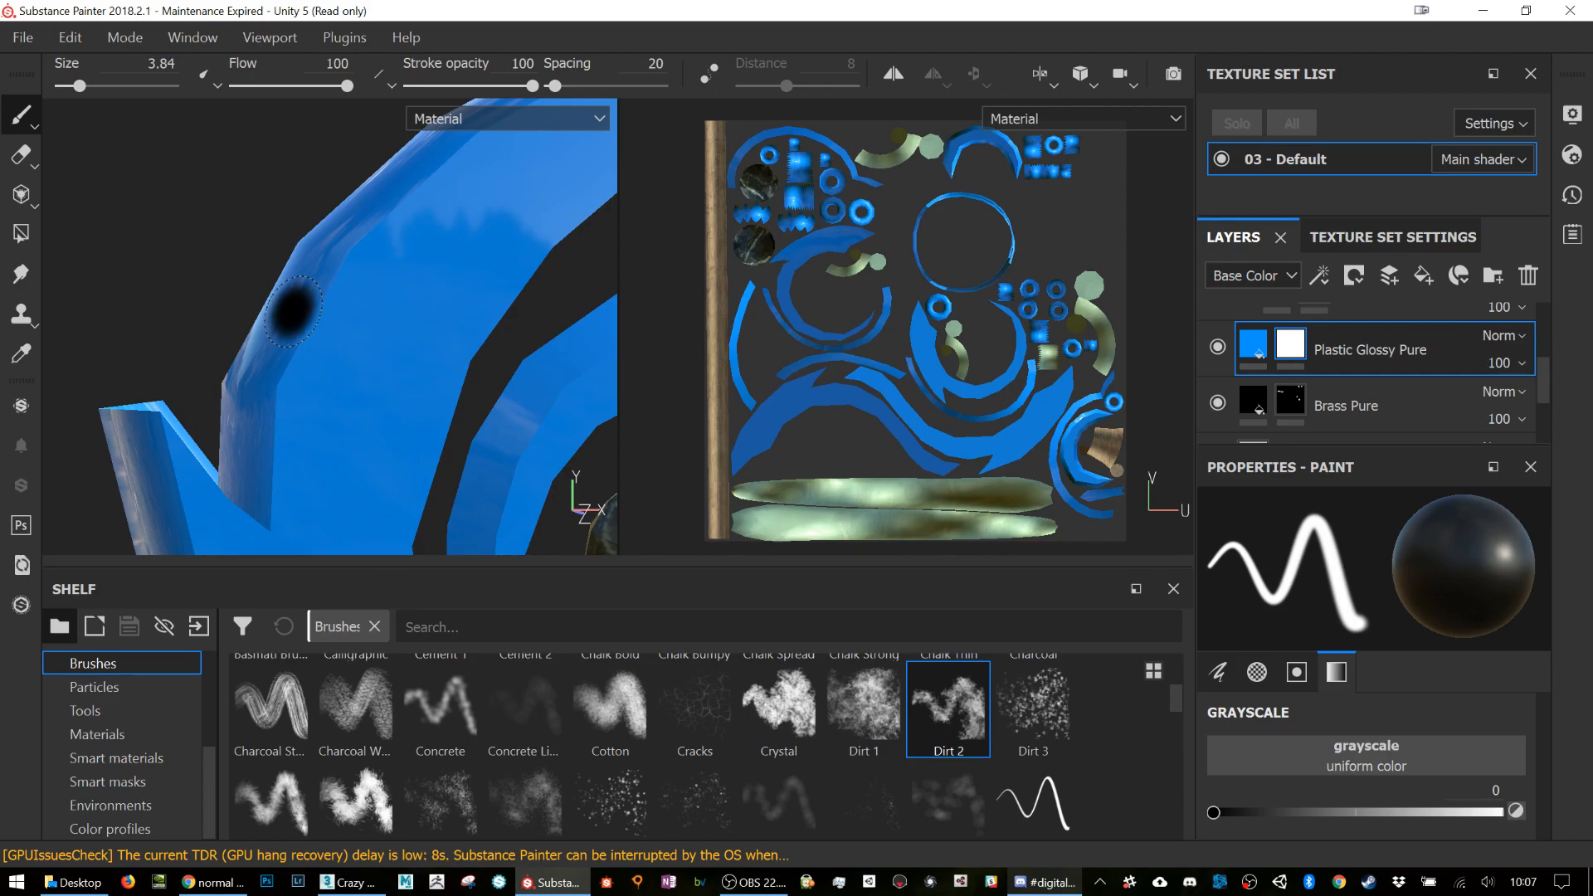
Step: Shrink the brush and paint a small black spot in the plastic mask near the large curve's outer edge
{"action": "key", "text": "bracketleft"}
{"action": "key", "text": "bracketleft"}
{"action": "key", "text": "bracketleft"}
{"action": "key", "text": "bracketleft"}
{"action": "key", "text": "bracketleft"}
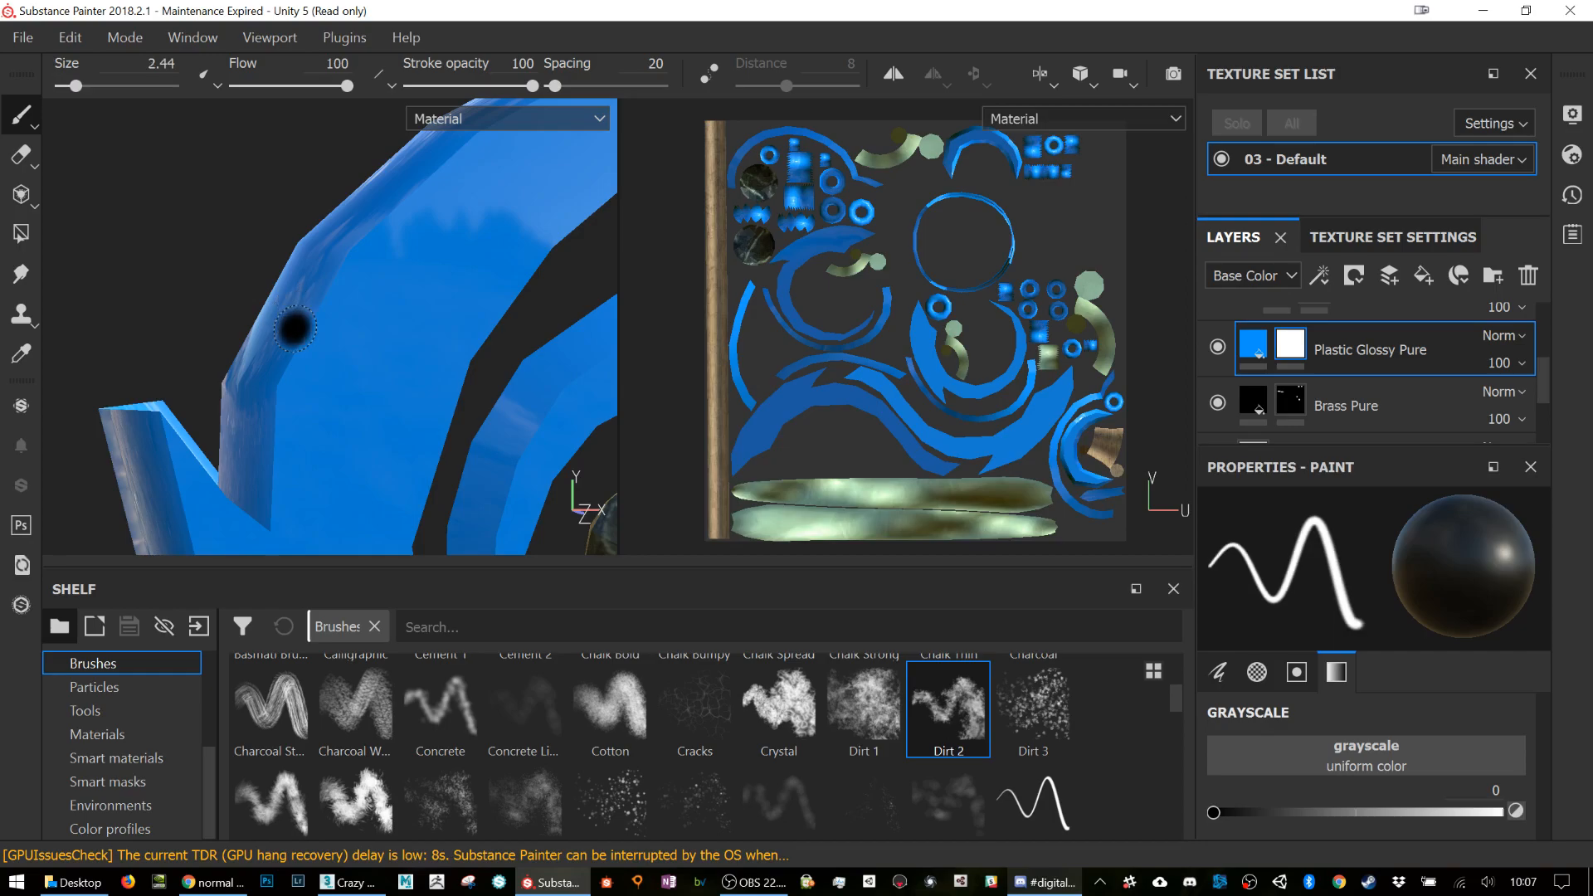
{"action": "key", "text": "bracketright"}
{"action": "key", "text": "bracketright"}
{"action": "key", "text": "bracketright"}
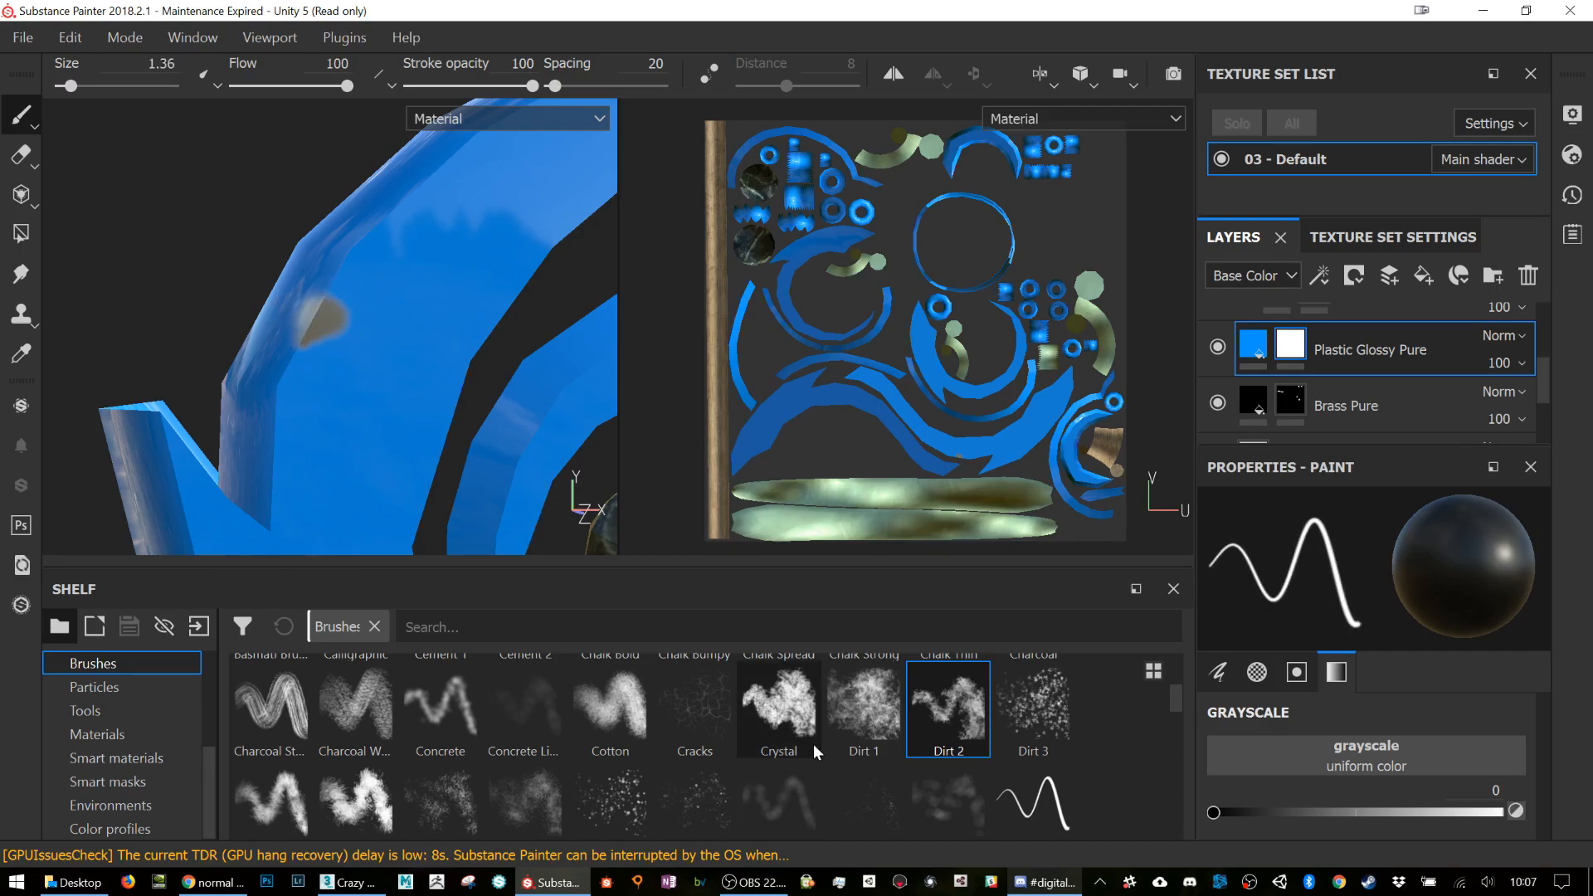
Step: Apply the Dirt 2 brush, reduce its size to about 12 and paint irregular wear along the large curve's outer edge
{"action": "left_click", "coordinate": [915, 718]}
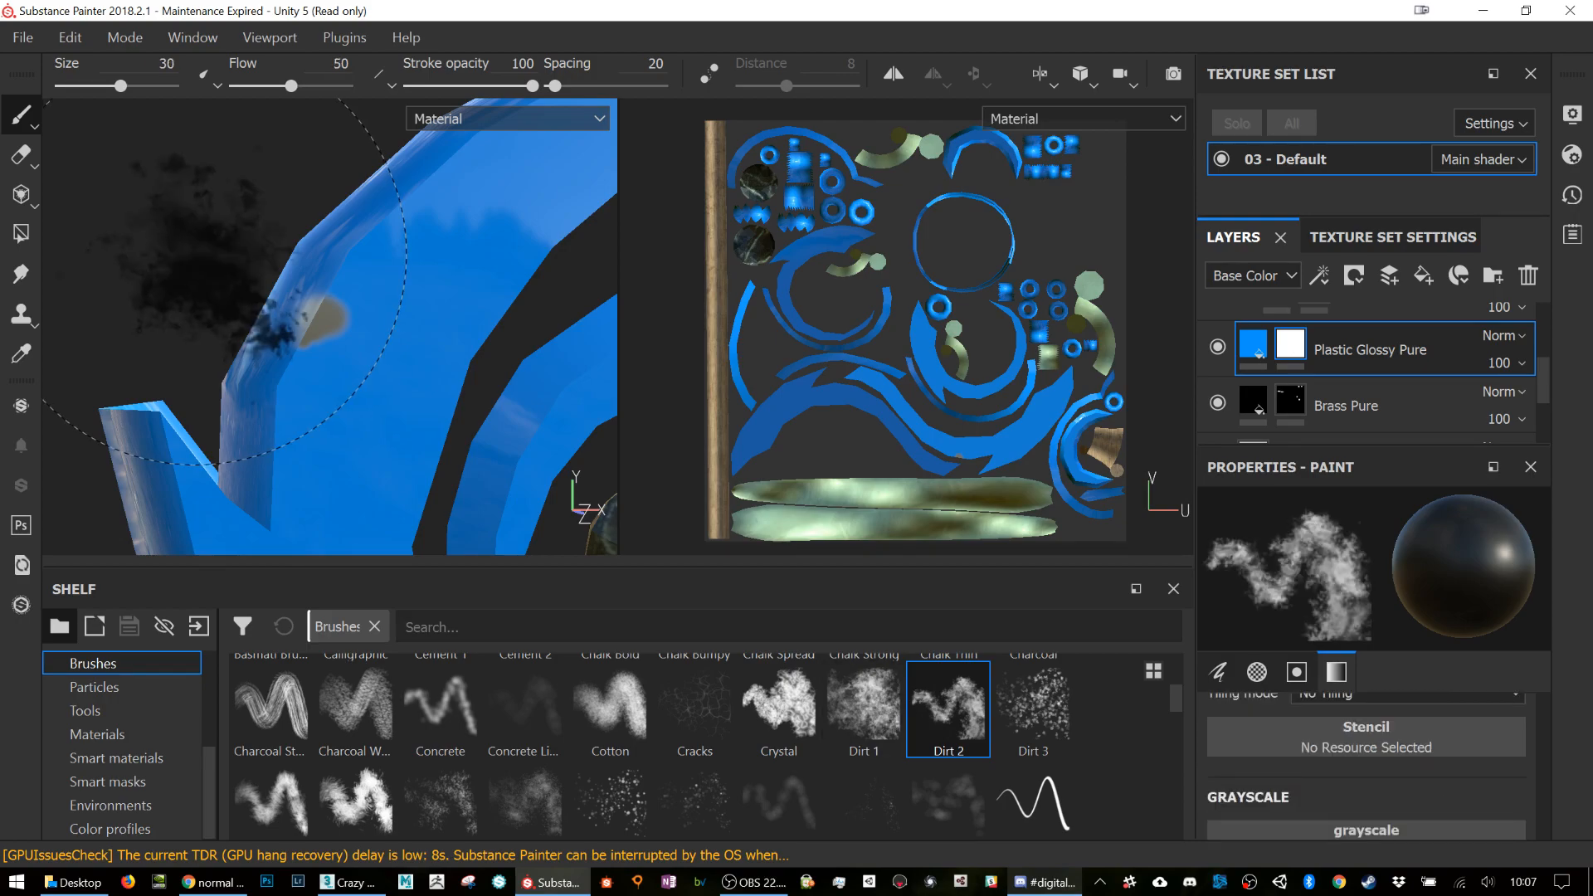
{"action": "key", "text": "bracketleft"}
{"action": "key", "text": "bracketleft"}
{"action": "key", "text": "bracketleft"}
{"action": "key", "text": "bracketleft"}
{"action": "key", "text": "bracketleft"}
{"action": "key", "text": "bracketleft"}
{"action": "key", "text": "bracketleft"}
{"action": "key", "text": "bracketleft"}
{"action": "key", "text": "bracketleft"}
{"action": "key", "text": "bracketleft"}
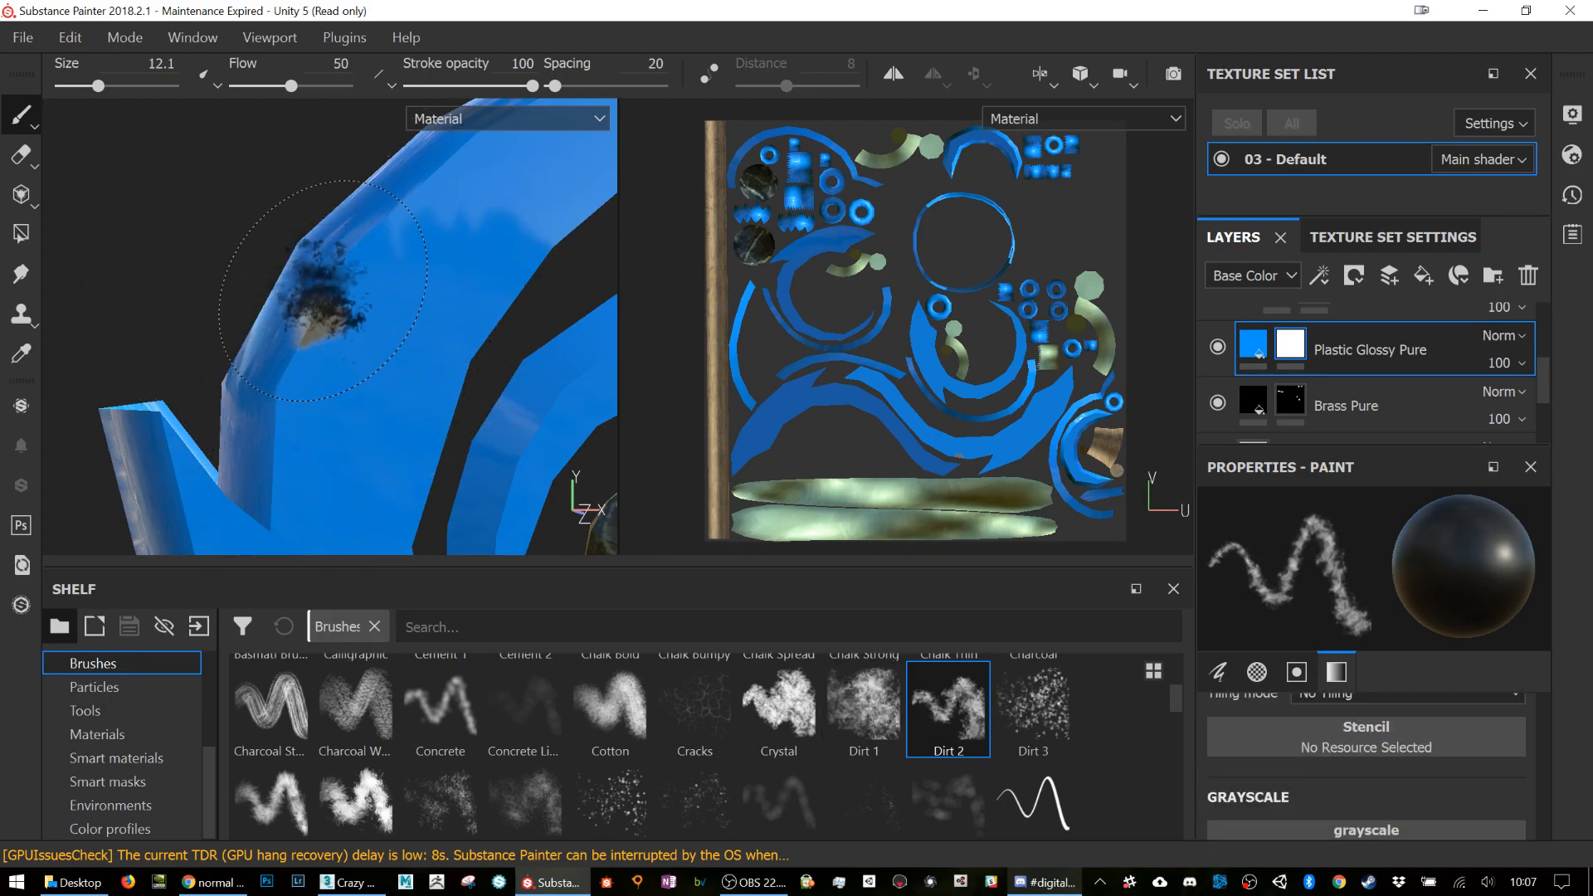
{"action": "left_click_drag", "start_coordinate": [302, 342], "coordinate": [280, 401]}
Step: Reduce the Dirt 2 brush to about 4 and extend the chipped paint wear farther up the large curve's edge
{"action": "key", "text": "bracketleft"}
{"action": "key", "text": "bracketleft"}
{"action": "key", "text": "bracketleft"}
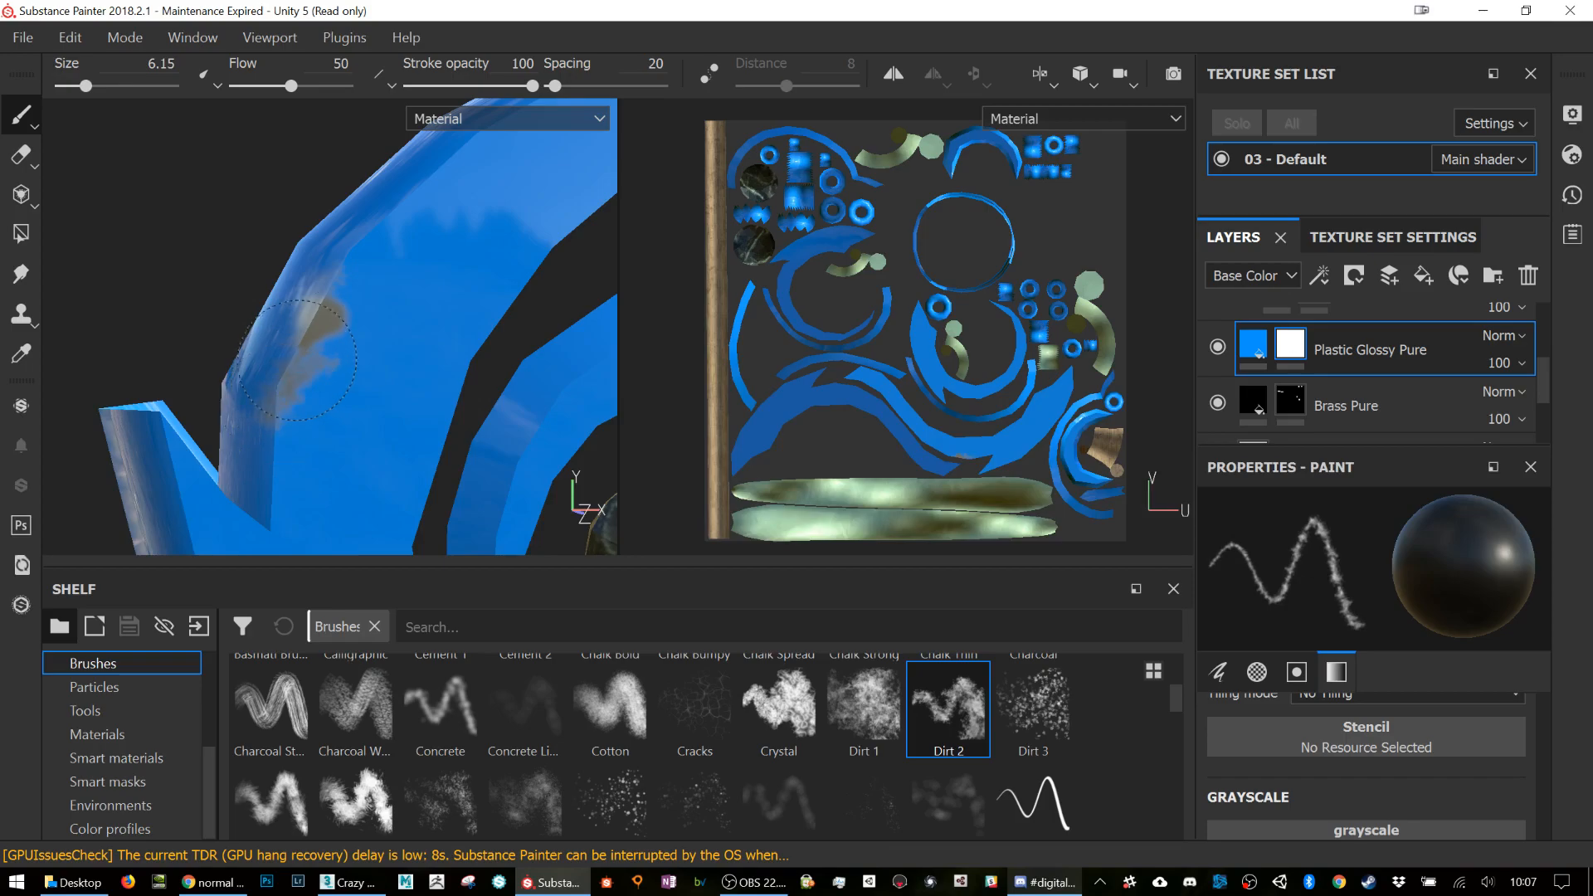
{"action": "mouse_move", "coordinate": [374, 218]}
{"action": "left_mouse_down"}
{"action": "mouse_move", "coordinate": [363, 239]}
{"action": "mouse_move", "coordinate": [404, 206]}
{"action": "left_mouse_up"}
{"action": "scroll", "coordinate": [365, 411], "scroll_direction": "down", "scroll_amount": 4}
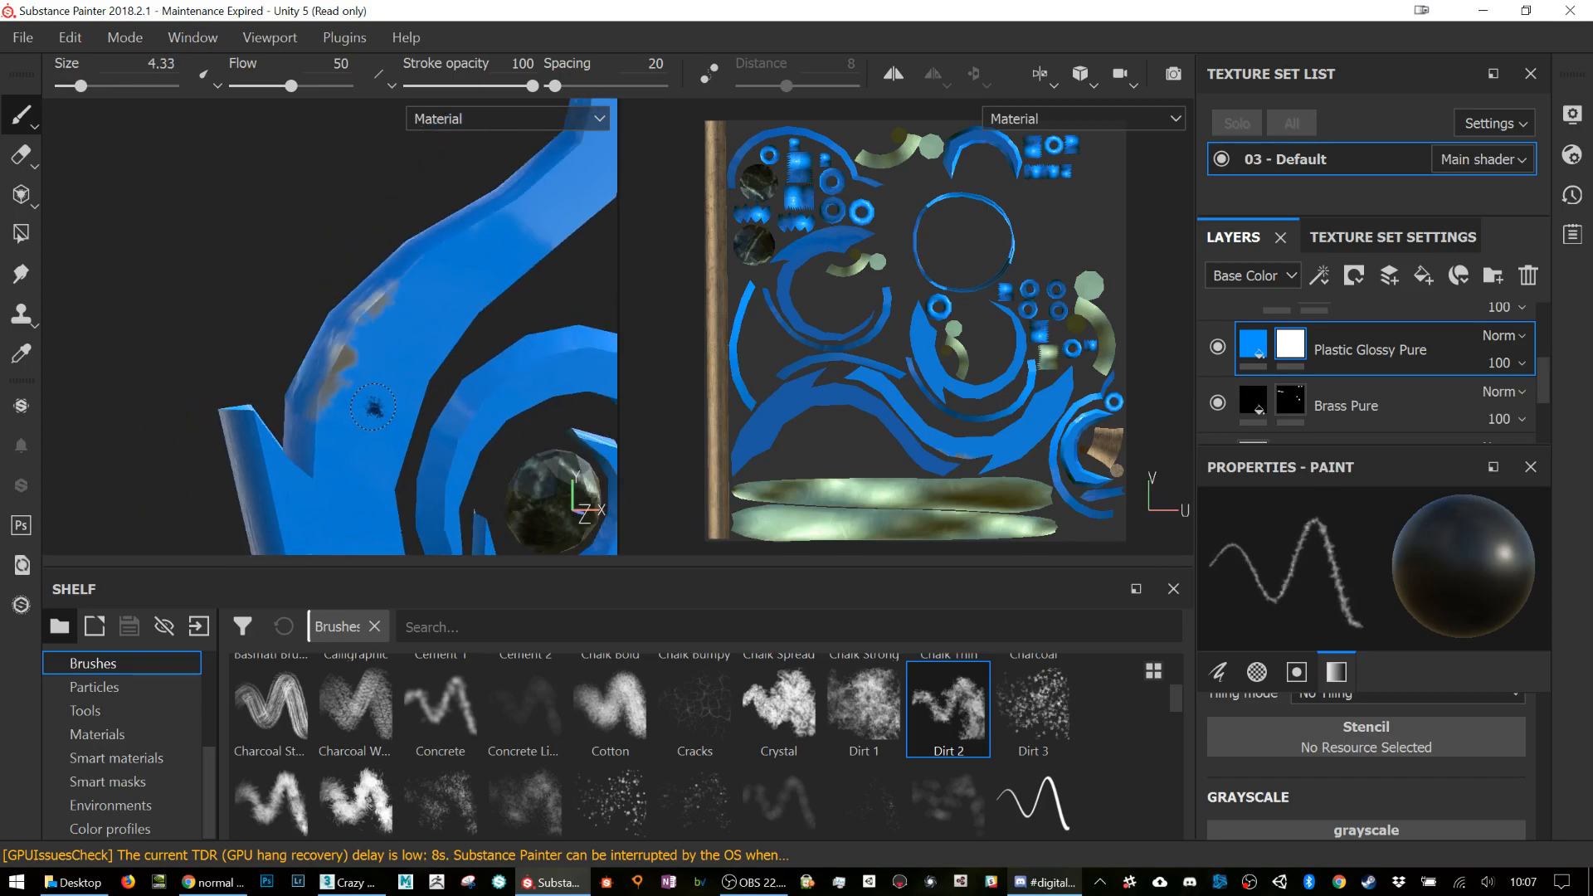
{"action": "mouse_move", "coordinate": [438, 252]}
{"action": "left_mouse_down"}
{"action": "mouse_move", "coordinate": [510, 201]}
{"action": "mouse_move", "coordinate": [430, 252]}
{"action": "left_mouse_up"}
{"action": "scroll", "coordinate": [435, 331], "scroll_direction": "up", "scroll_amount": 3}
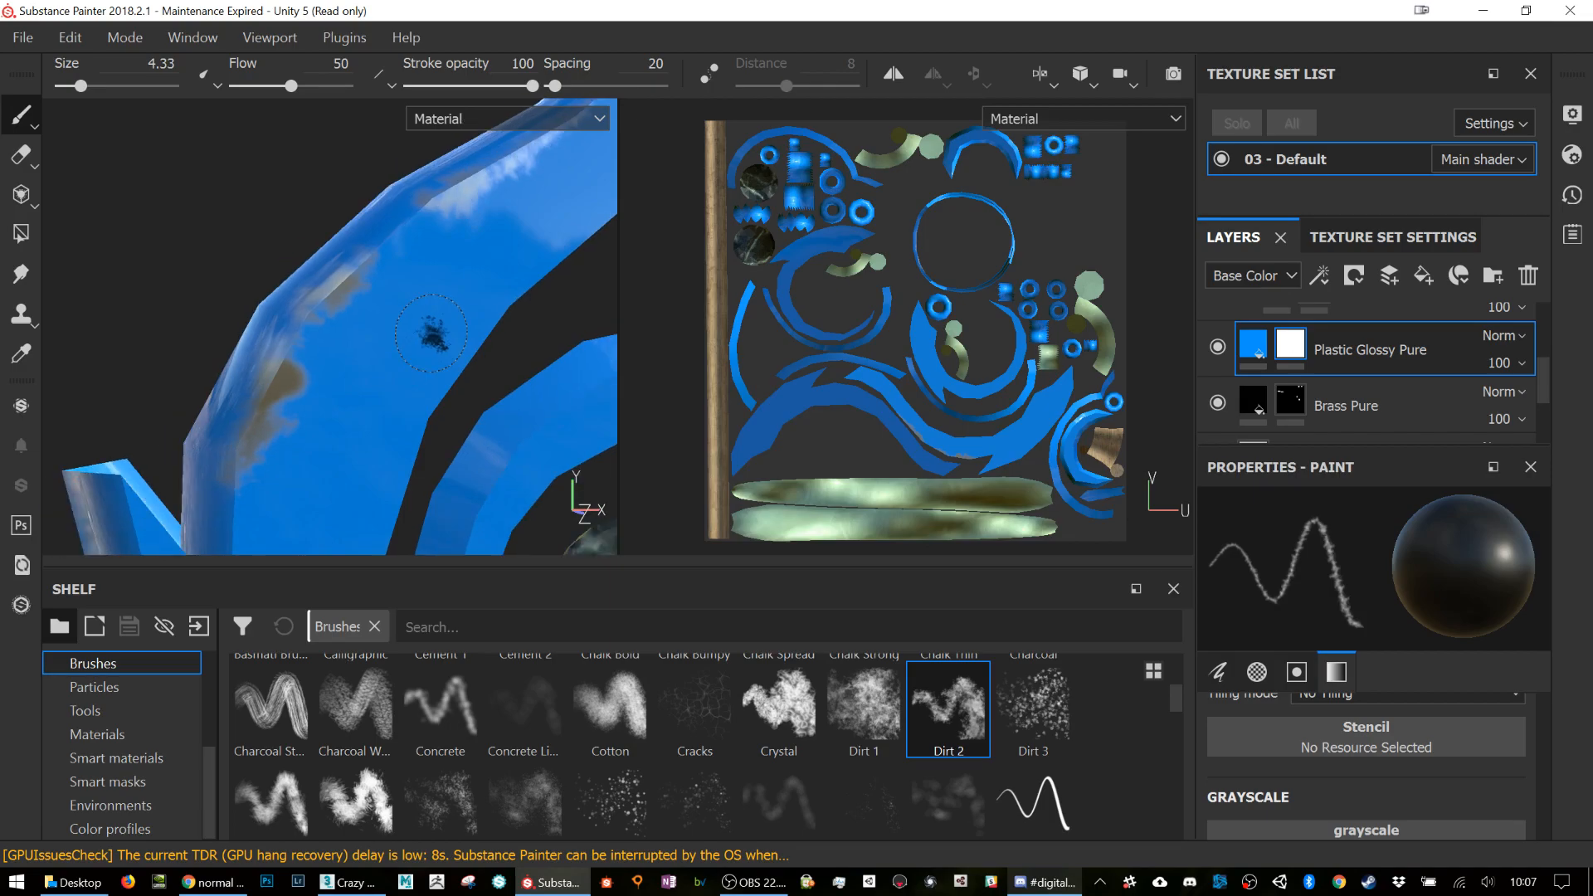
Step: Add the Corten Steel material as a layer between Plastic Glossy Pure and Brass Pure, and give it a white mask
{"action": "scroll", "coordinate": [433, 319], "scroll_direction": "down", "scroll_amount": 6}
{"action": "left_click_drag", "start_coordinate": [516, 373], "coordinate": [462, 387], "text": "alt"}
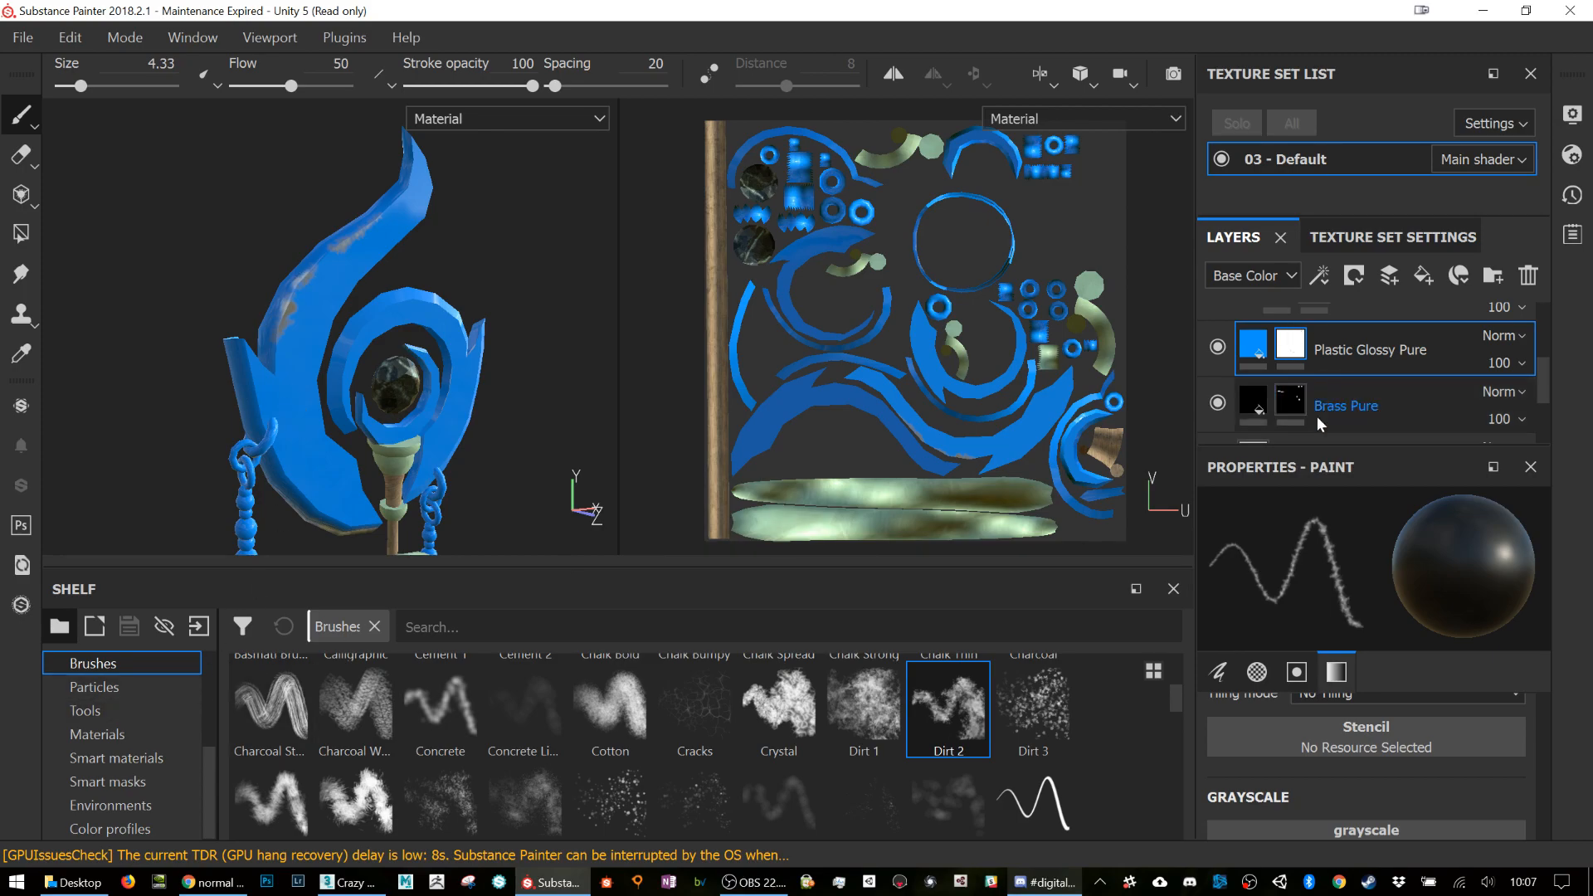
{"action": "left_click", "coordinate": [125, 736]}
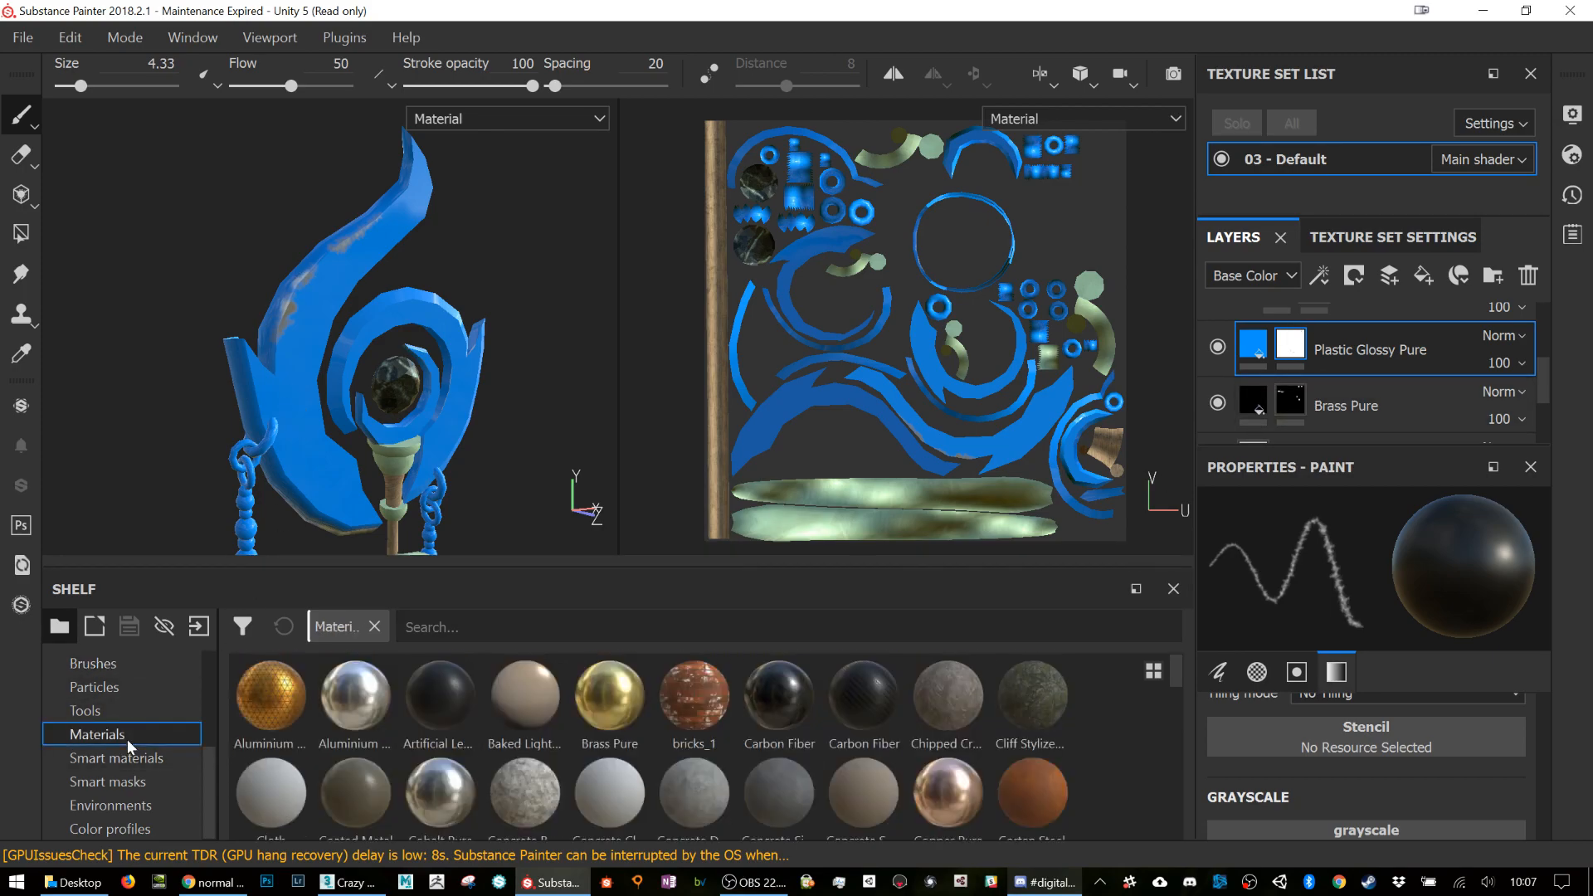
{"action": "left_click_drag", "start_coordinate": [1029, 788], "coordinate": [1314, 335]}
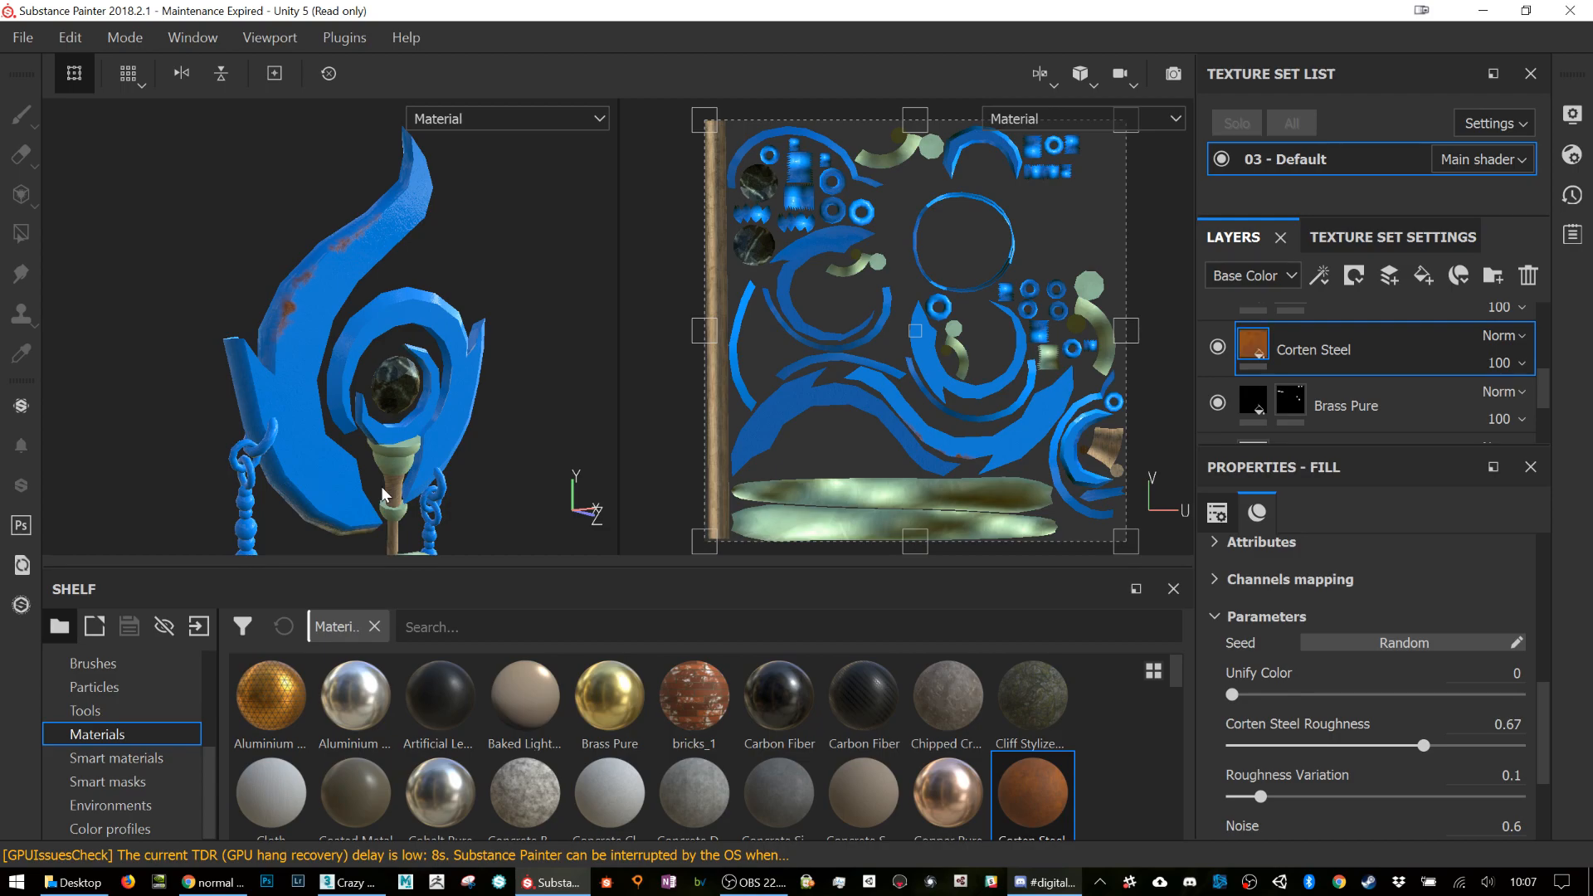
{"action": "right_click", "coordinate": [1296, 345]}
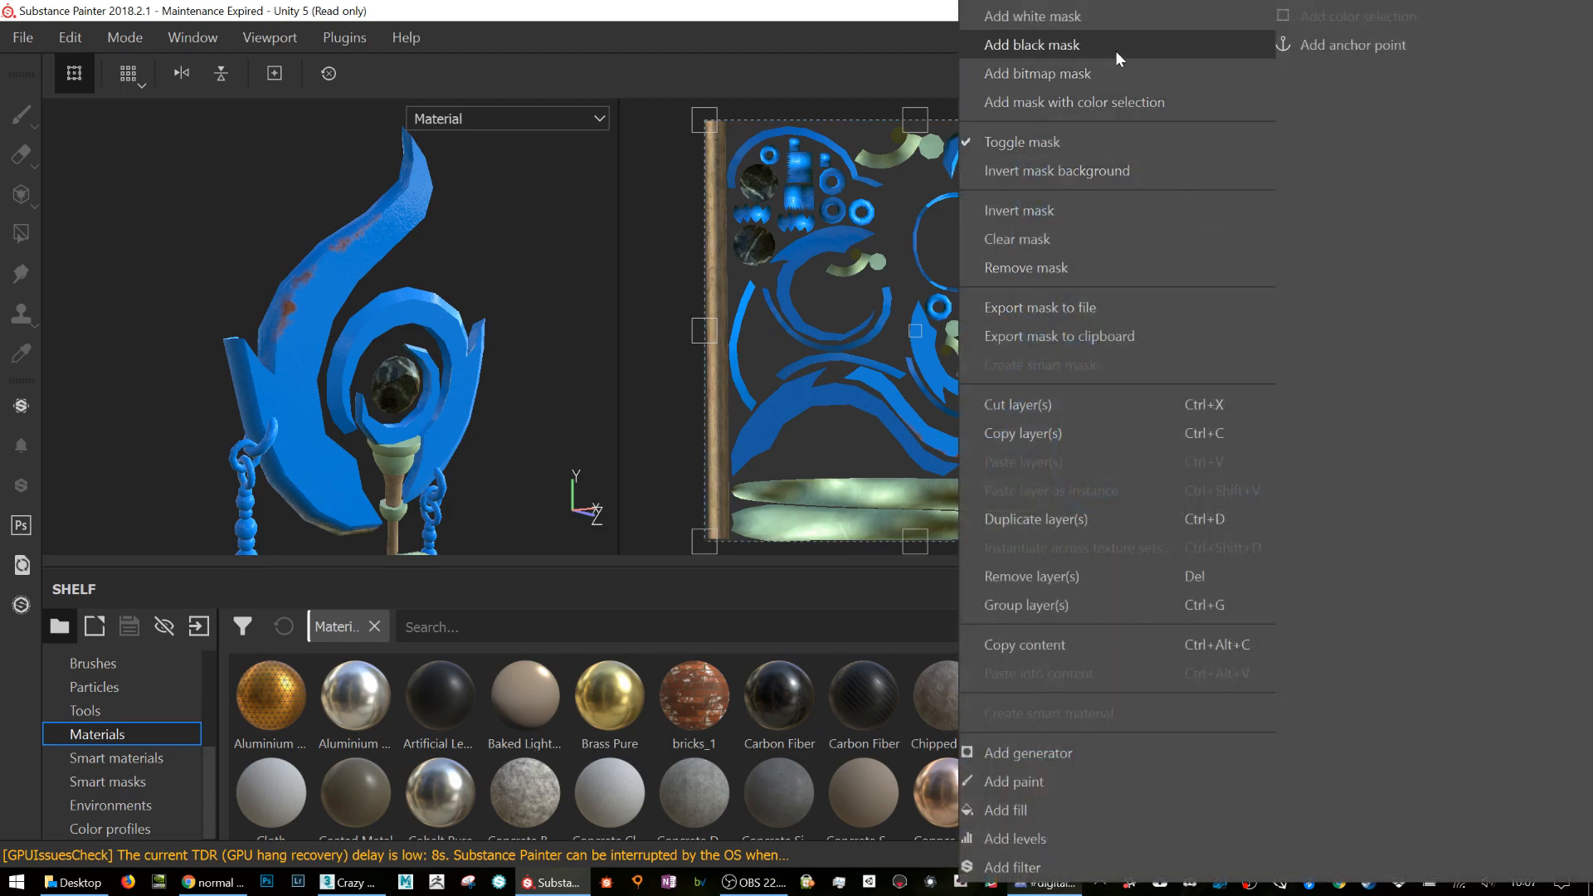
{"action": "left_click", "coordinate": [1120, 27]}
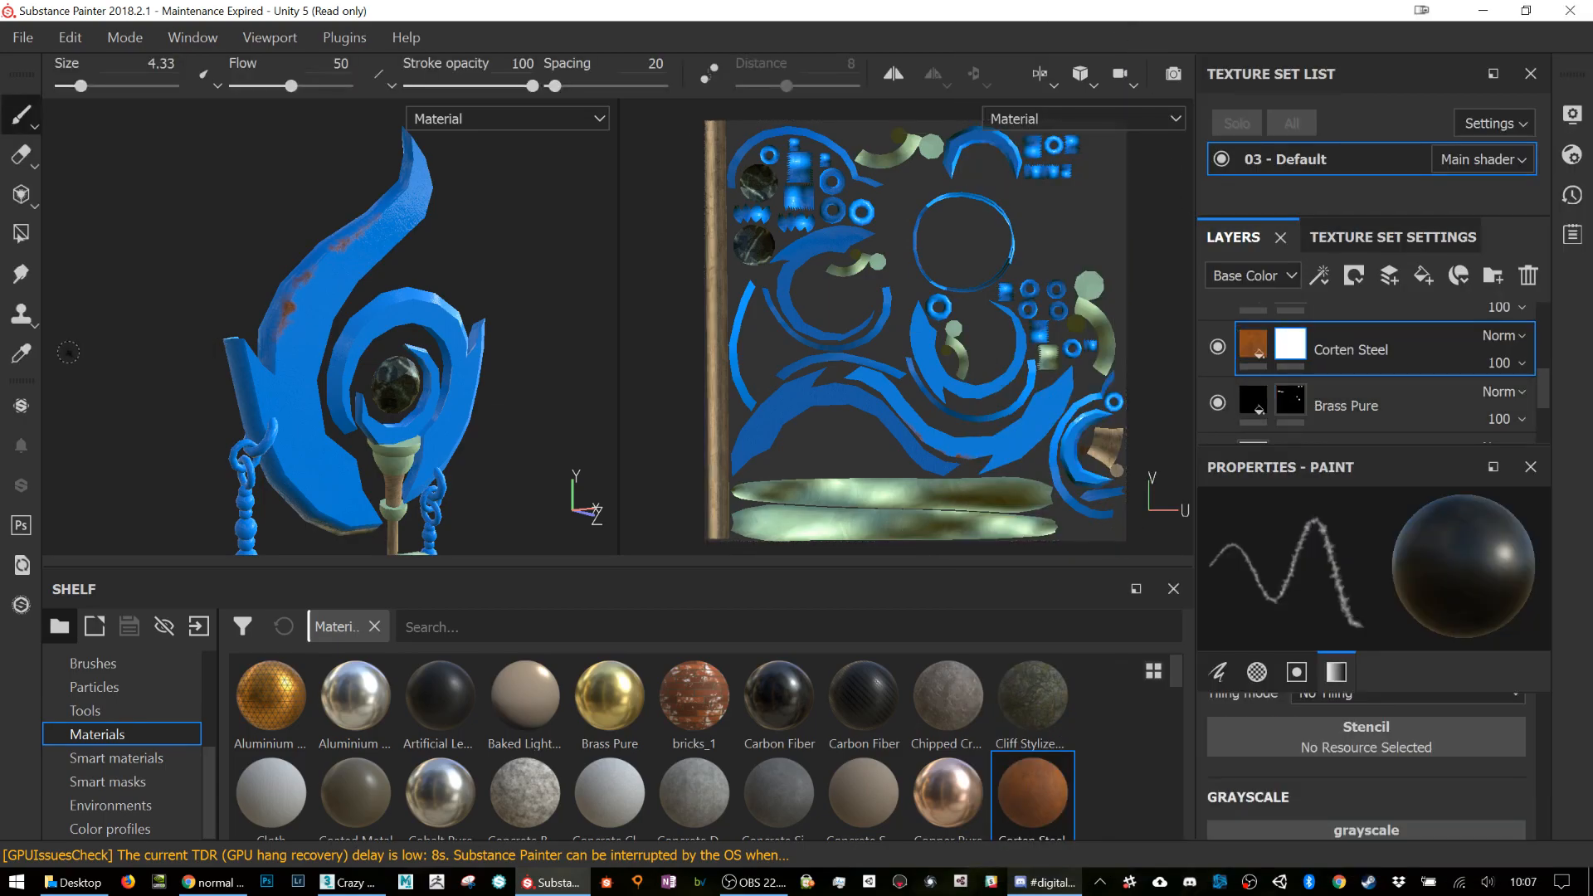
Step: Set the brush size to about 1.65 and mask out Corten Steel inside the lower worn patch to expose bare metal
{"action": "scroll", "coordinate": [178, 326], "scroll_direction": "up", "scroll_amount": 2}
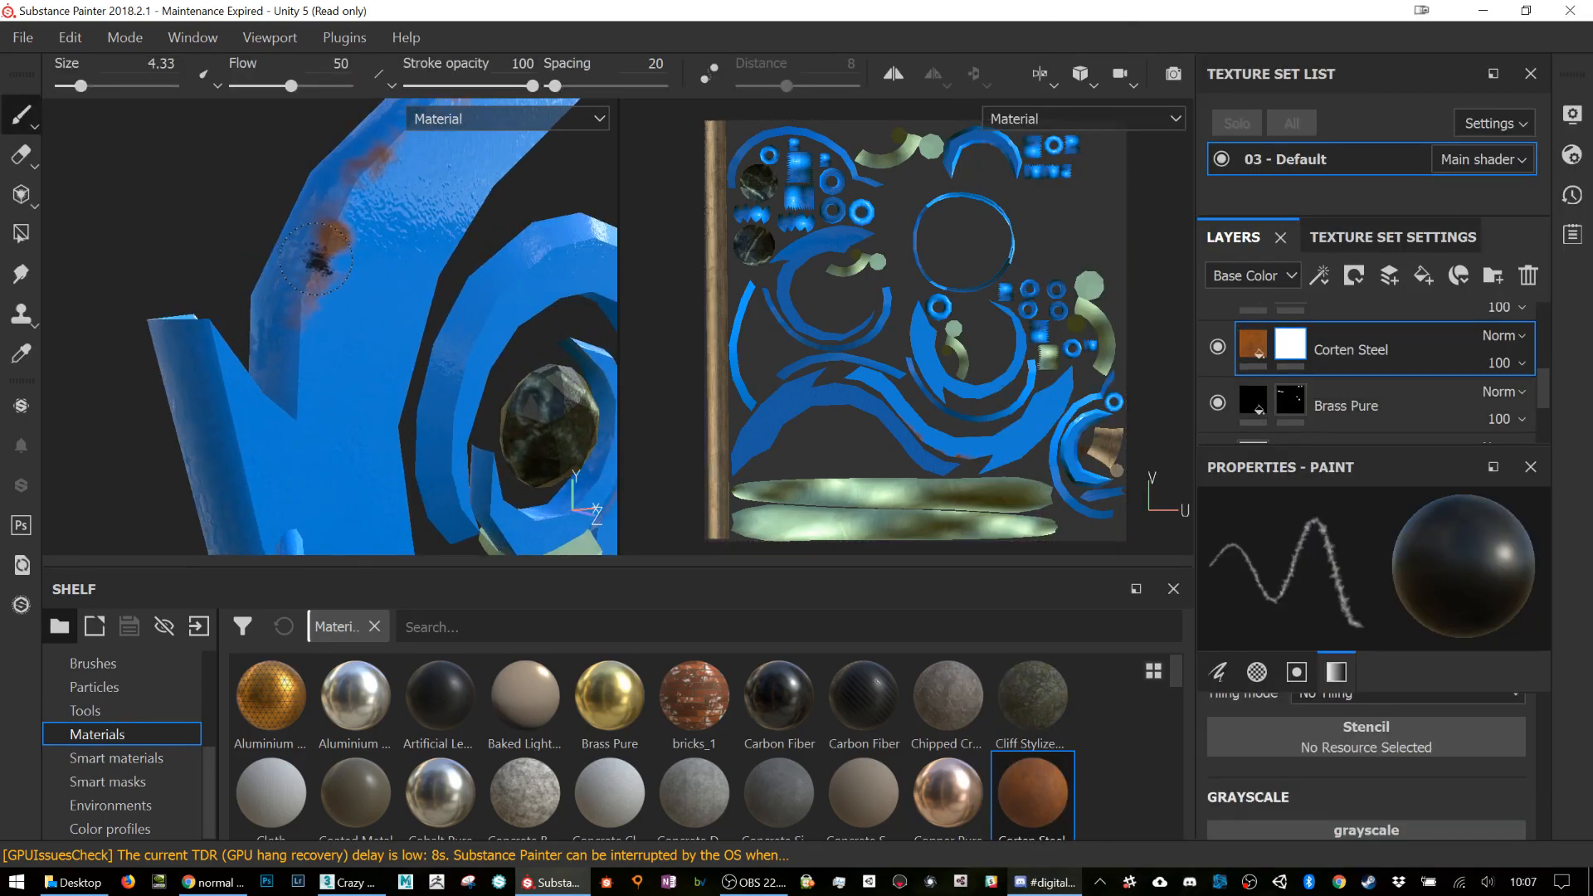
{"action": "key", "text": "bracketleft"}
{"action": "key", "text": "bracketleft"}
{"action": "key", "text": "bracketleft"}
{"action": "key", "text": "bracketleft"}
{"action": "key", "text": "bracketright"}
{"action": "key", "text": "bracketright"}
{"action": "key", "text": "bracketright"}
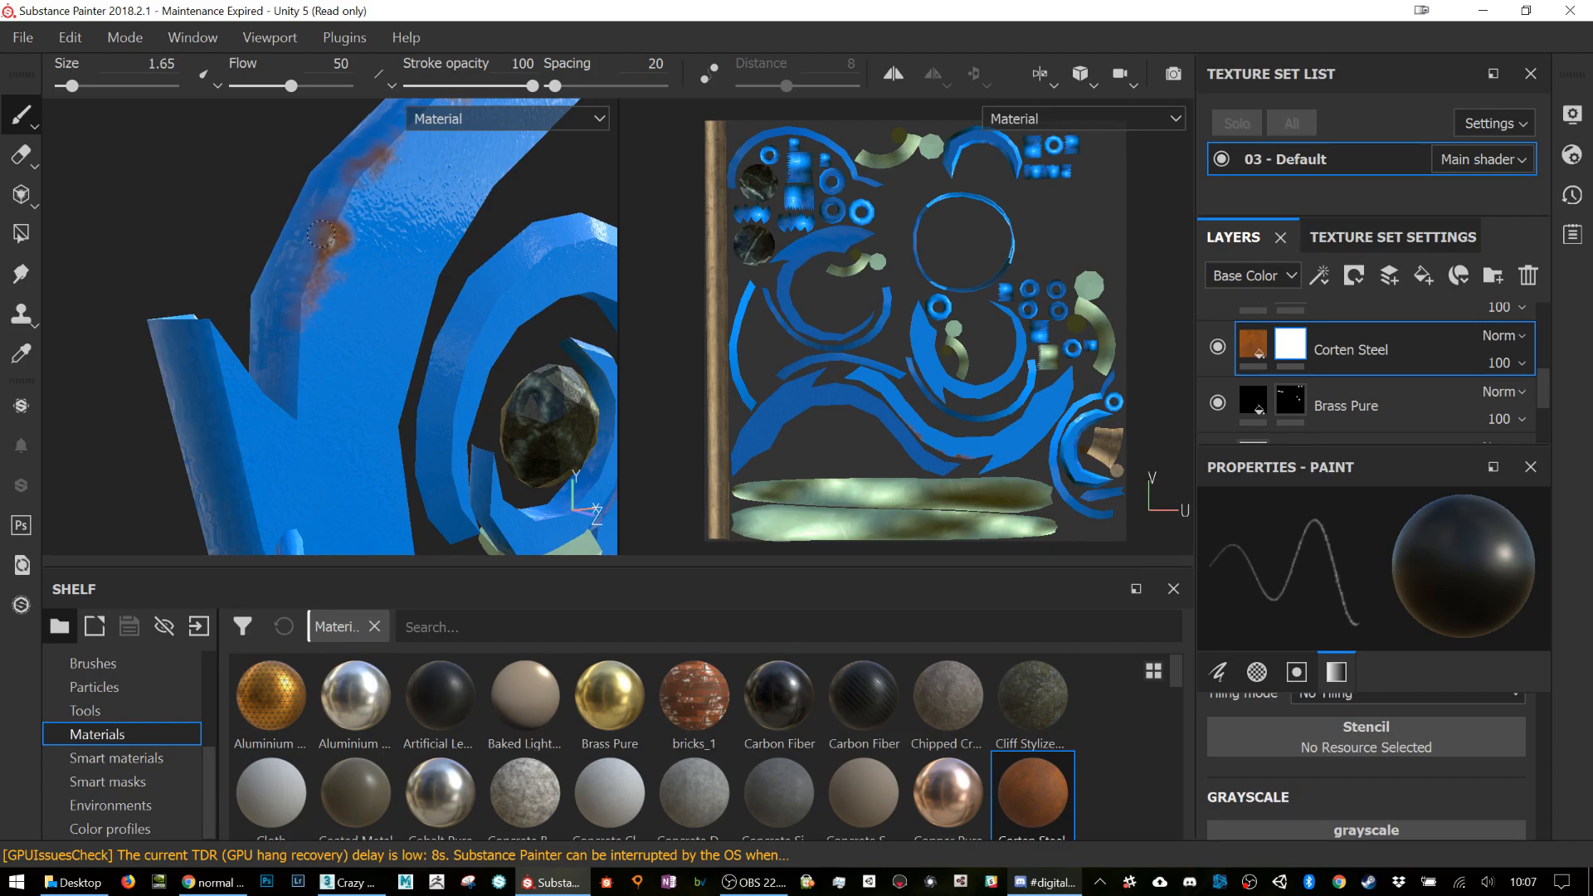
{"action": "left_click_drag", "start_coordinate": [330, 237], "coordinate": [312, 280]}
Step: Reduce the brush size to about 1.18 and mask out more Corten Steel in the worn patch farther up the curve
{"action": "key", "text": "bracketleft"}
{"action": "key", "text": "bracketleft"}
{"action": "key", "text": "bracketleft"}
{"action": "middle_click_drag", "start_coordinate": [381, 213], "coordinate": [333, 252]}
{"action": "left_click_drag", "start_coordinate": [345, 213], "coordinate": [335, 225]}
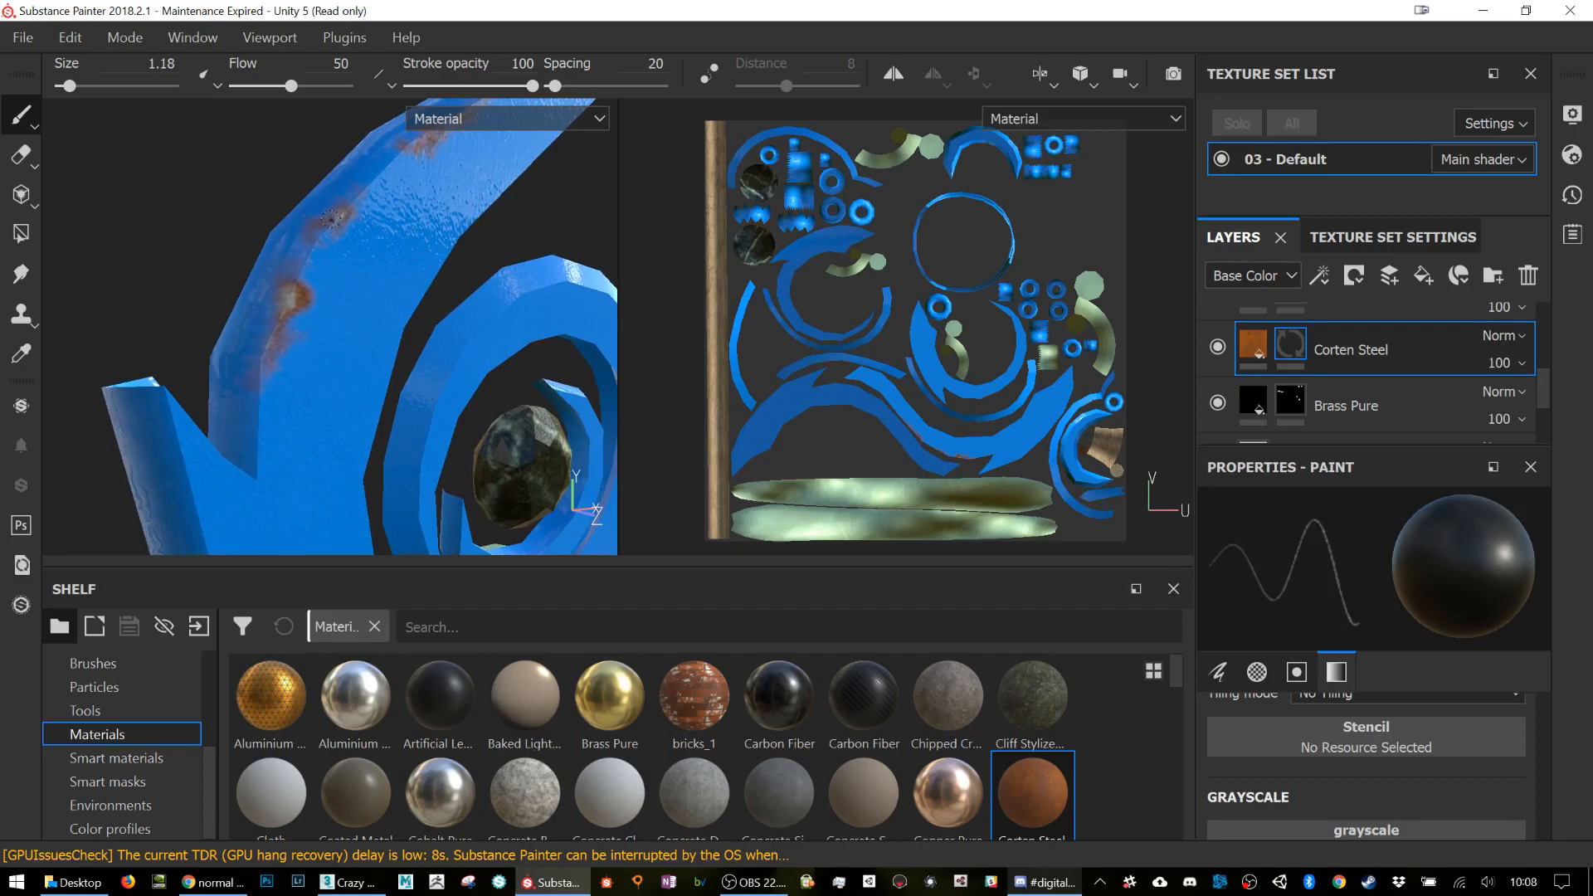
Step: Review the rusted paint wear on the staff head, and hide the Corten Steel and Plastic Glossy Pure layers
{"action": "scroll", "coordinate": [1294, 382], "scroll_direction": "up", "scroll_amount": 2}
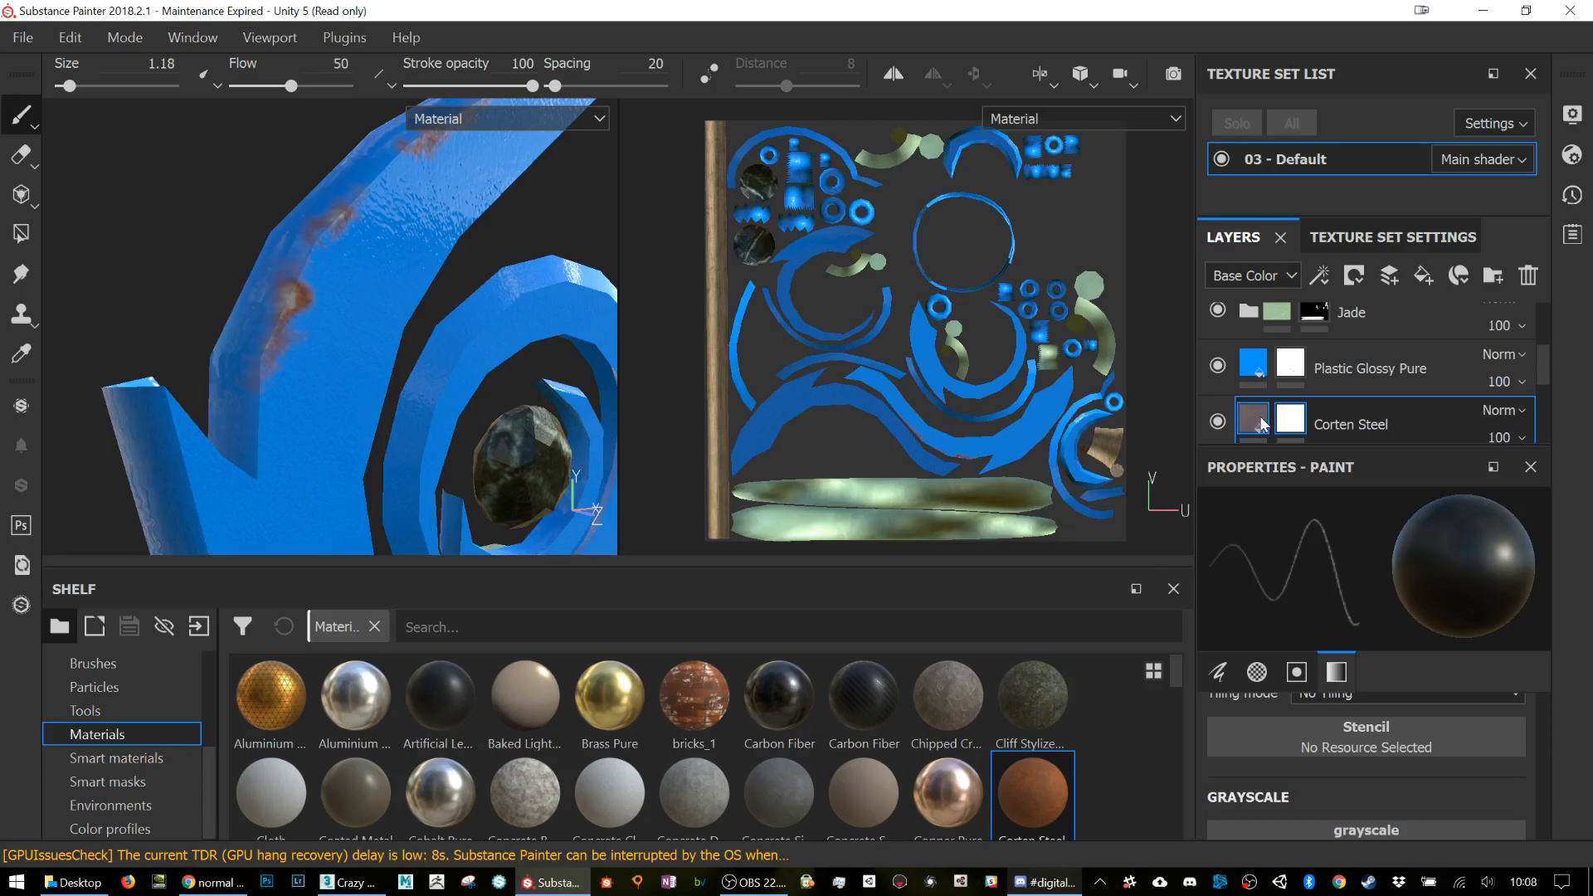
{"action": "scroll", "coordinate": [1262, 424], "scroll_direction": "down", "scroll_amount": 2}
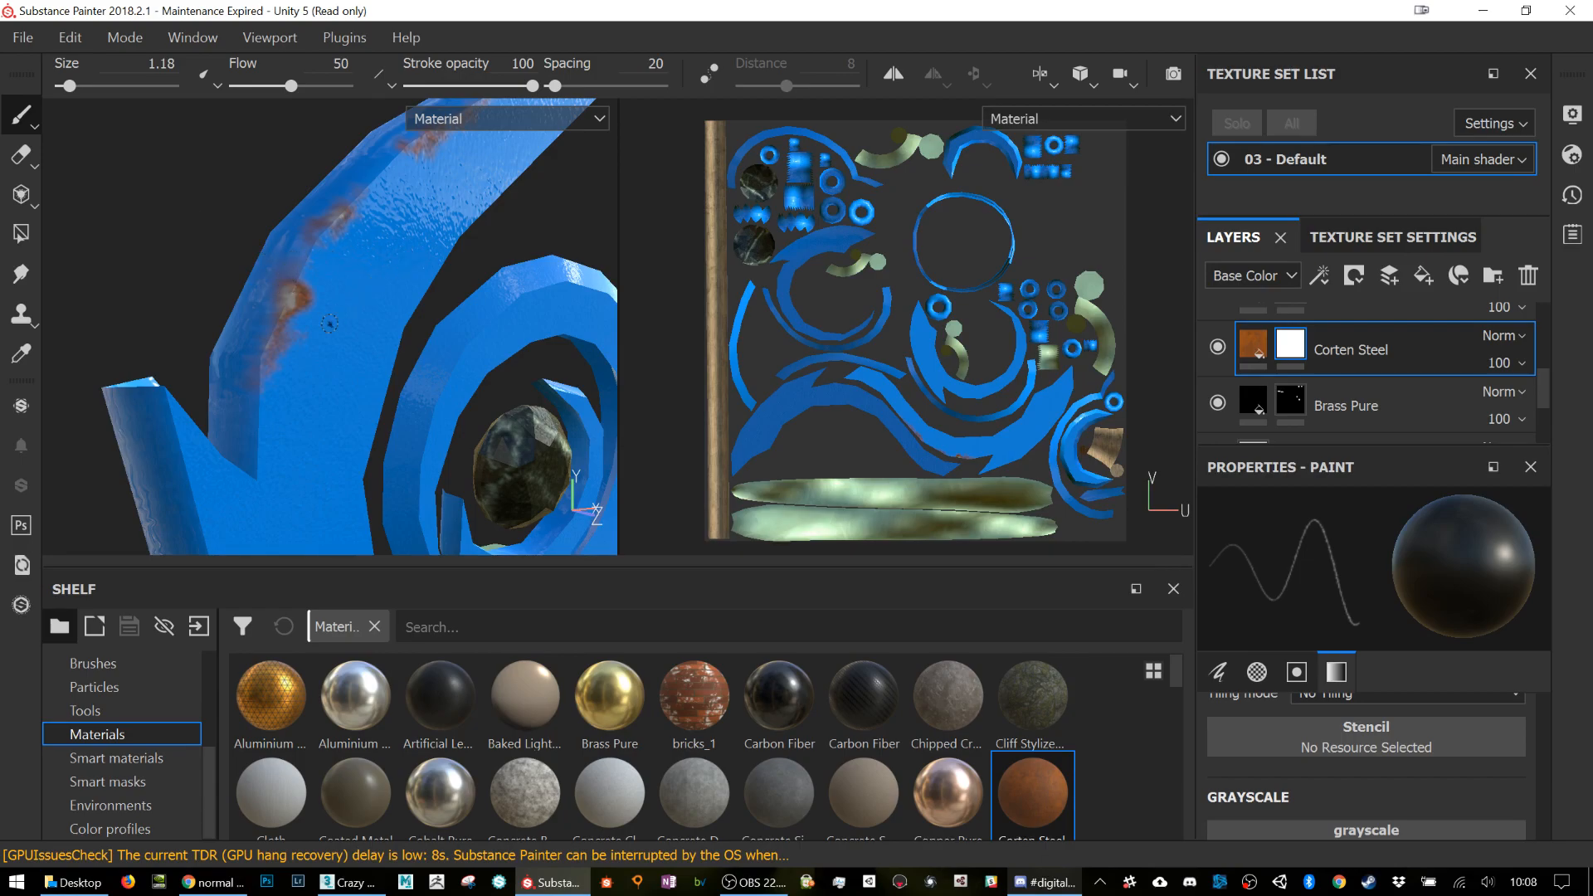
{"action": "scroll", "coordinate": [301, 349], "scroll_direction": "down", "scroll_amount": 6}
{"action": "mouse_move", "coordinate": [467, 354]}
{"action": "left_mouse_down", "text": "alt"}
{"action": "mouse_move", "coordinate": [336, 356]}
{"action": "mouse_move", "coordinate": [433, 345]}
{"action": "left_mouse_up", "text": "alt"}
{"action": "scroll", "coordinate": [419, 295], "scroll_direction": "down", "scroll_amount": 3}
{"action": "scroll", "coordinate": [420, 294], "scroll_direction": "up", "scroll_amount": 7}
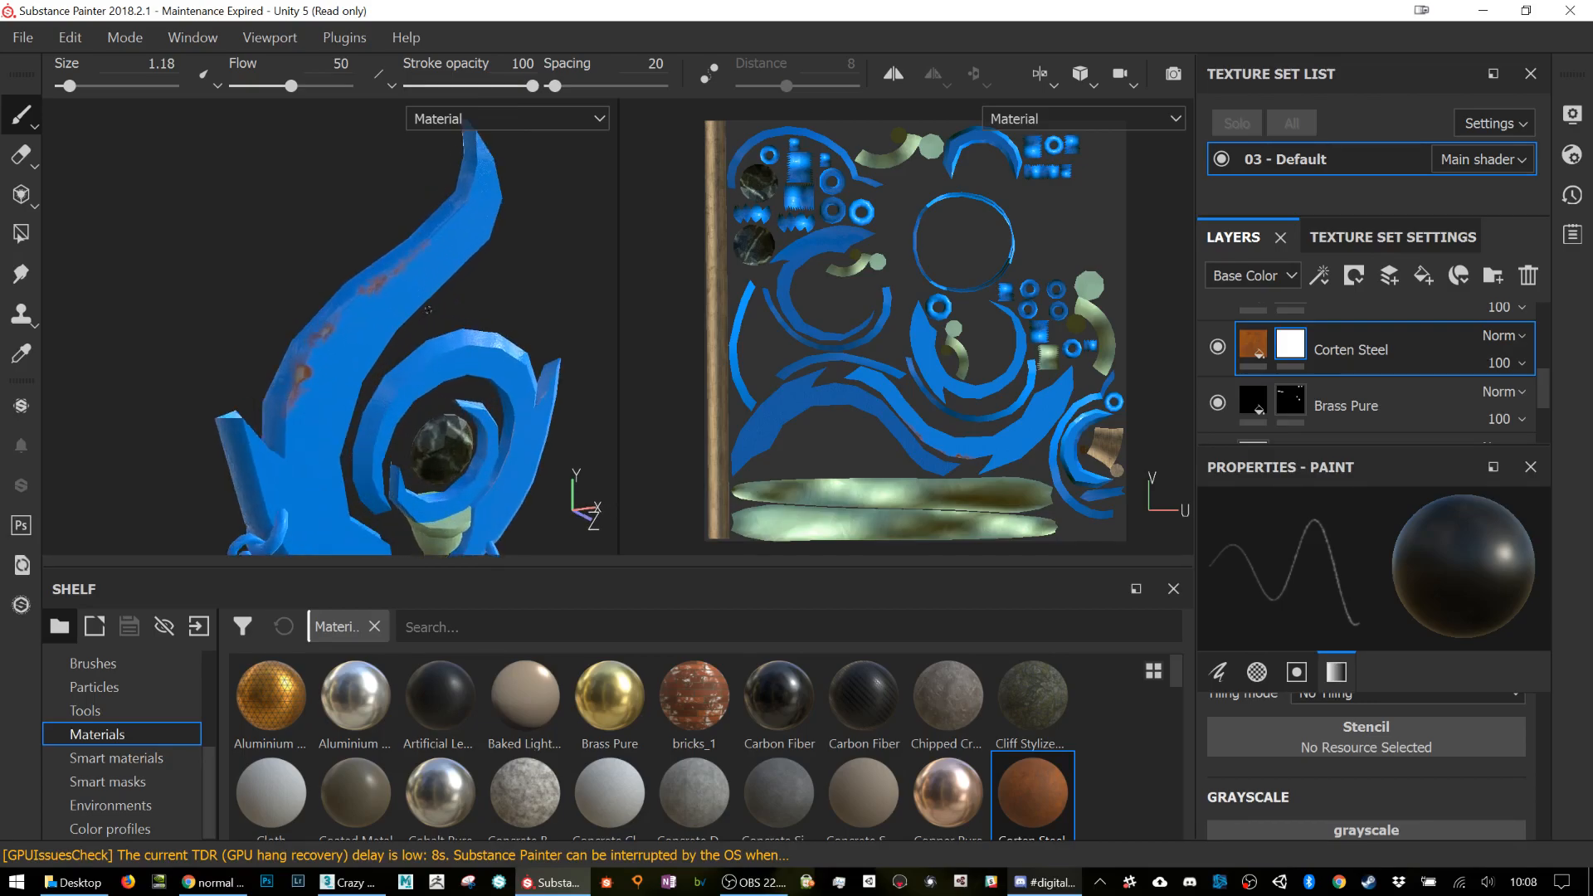
{"action": "left_click", "coordinate": [1217, 347]}
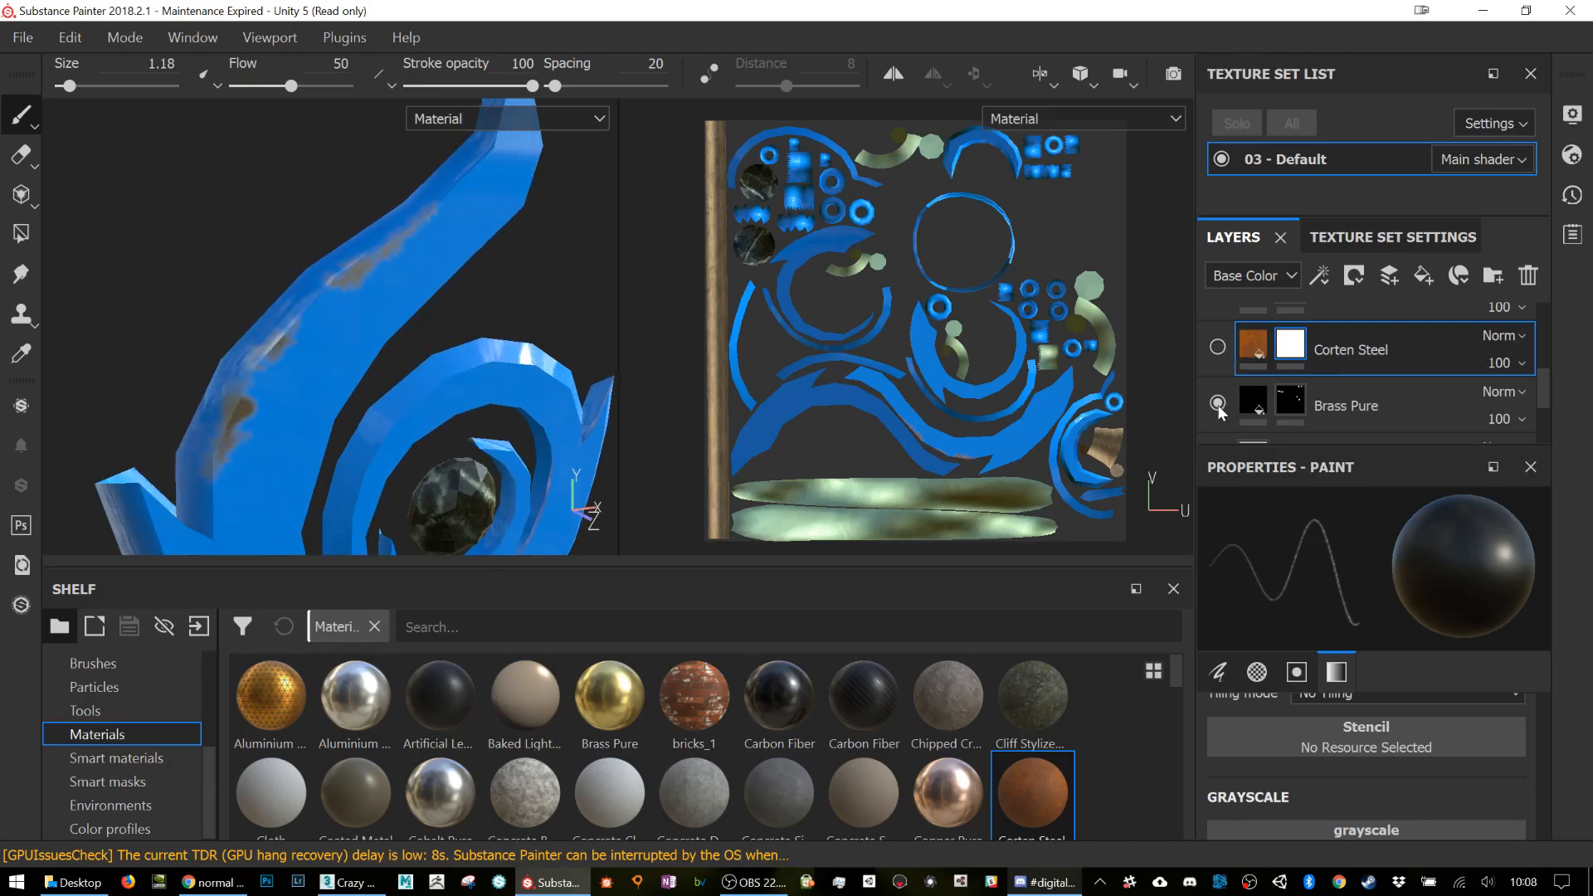
{"action": "scroll", "coordinate": [1237, 381], "scroll_direction": "up", "scroll_amount": 2}
{"action": "left_click", "coordinate": [1218, 365]}
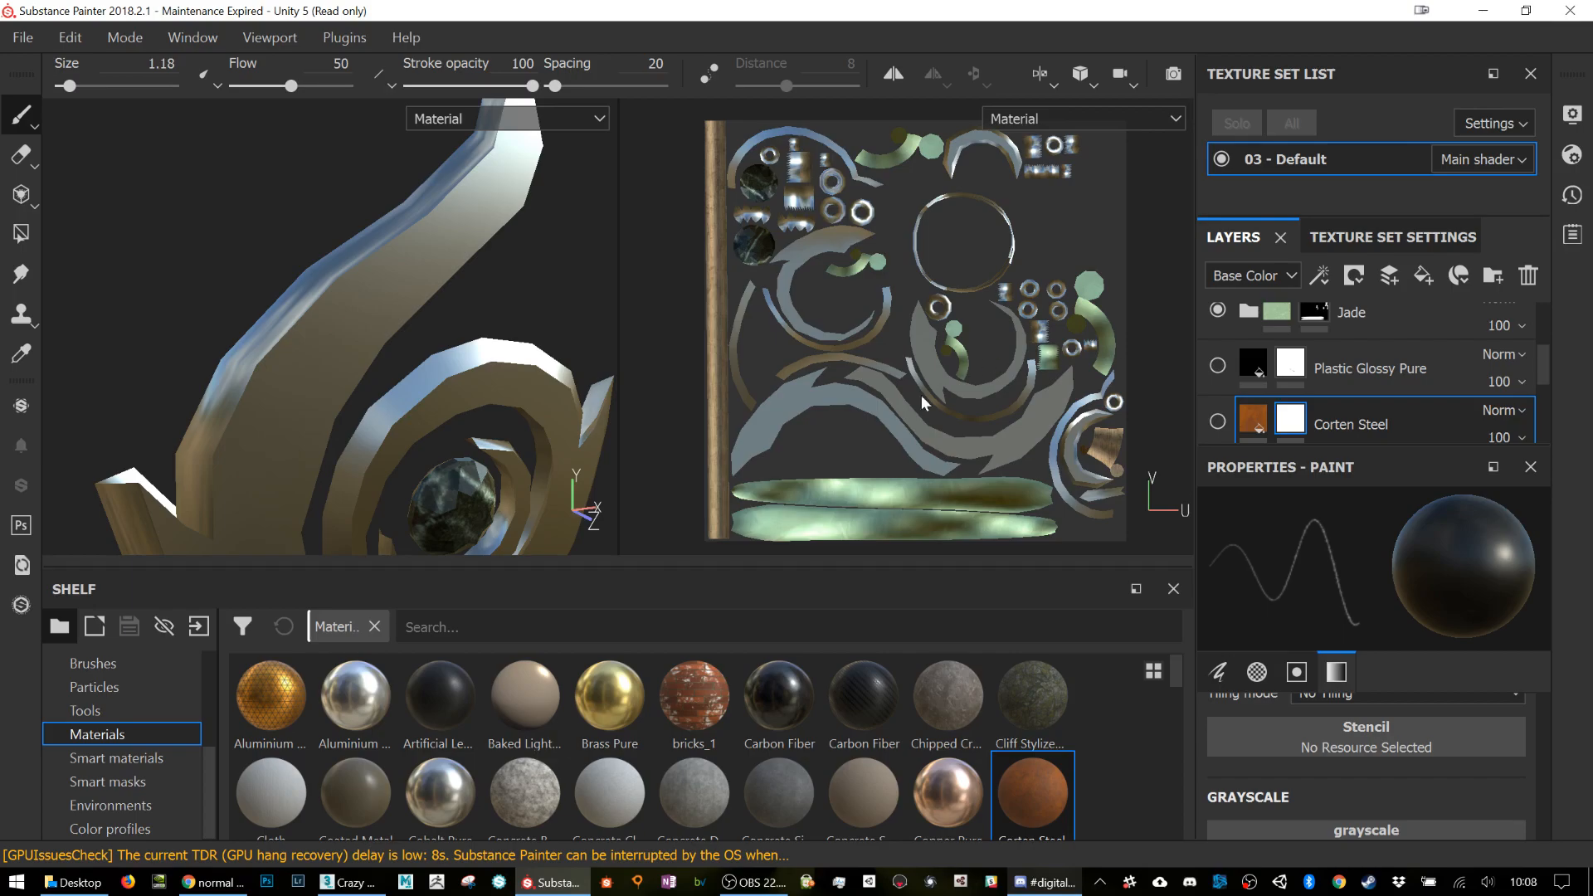
{"action": "scroll", "coordinate": [338, 332], "scroll_direction": "up", "scroll_amount": 3}
{"action": "scroll", "coordinate": [390, 338], "scroll_direction": "down", "scroll_amount": 7}
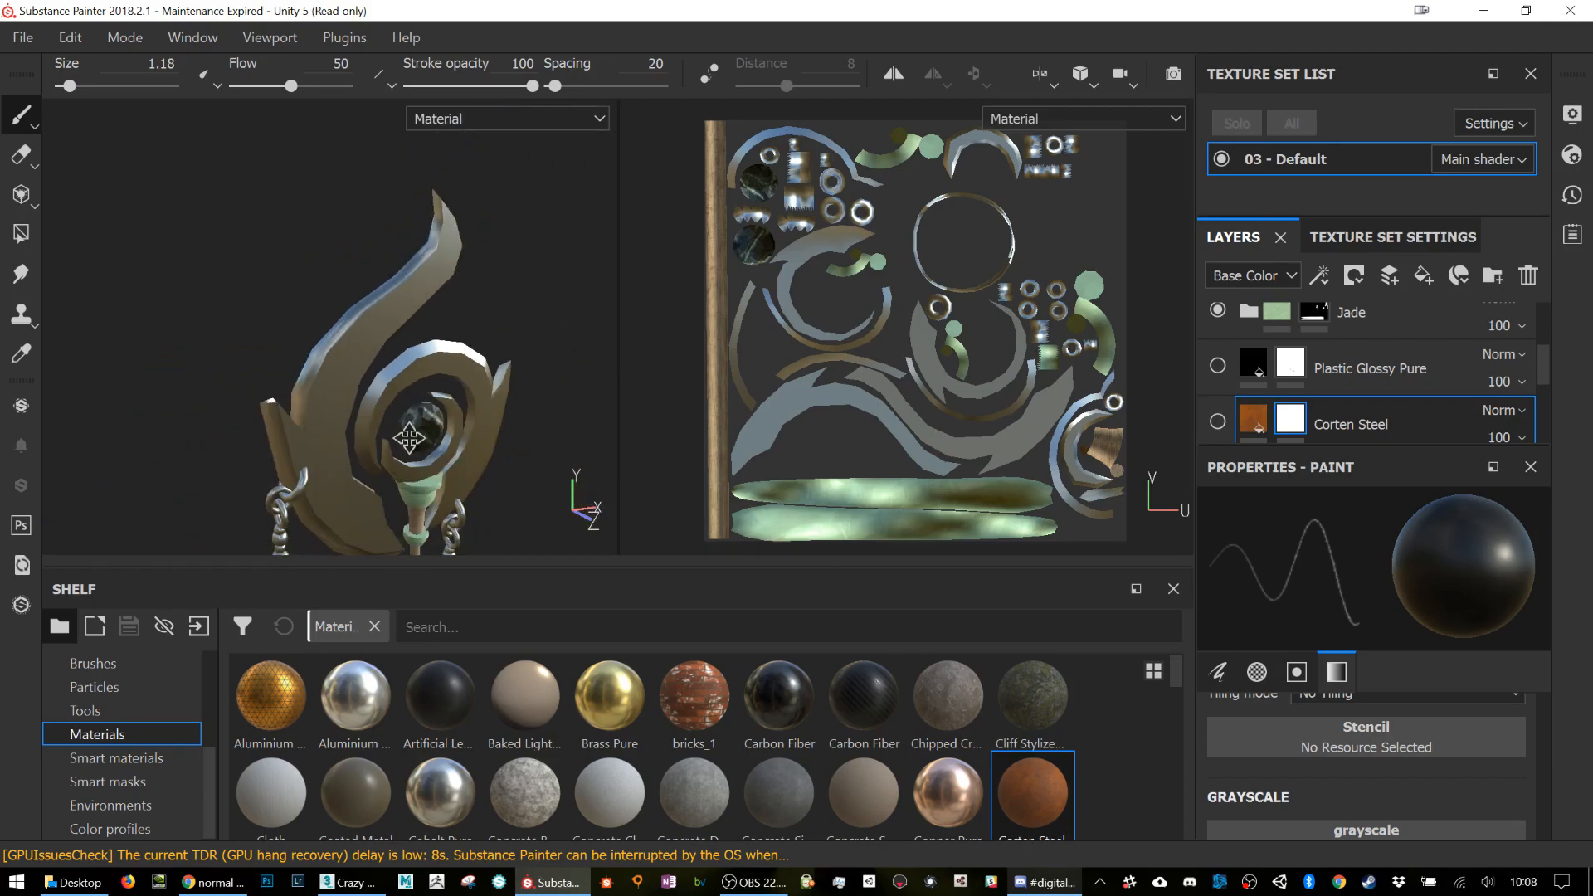
Step: Inspect the staff head and upper shaft with the wear layers hidden, and browse the shelf's Brushes category
{"action": "middle_click_drag", "start_coordinate": [440, 514], "coordinate": [407, 431], "text": "alt"}
{"action": "left_click_drag", "start_coordinate": [406, 433], "coordinate": [292, 383], "text": "alt"}
{"action": "middle_click_drag", "start_coordinate": [292, 384], "coordinate": [264, 313], "text": "alt"}
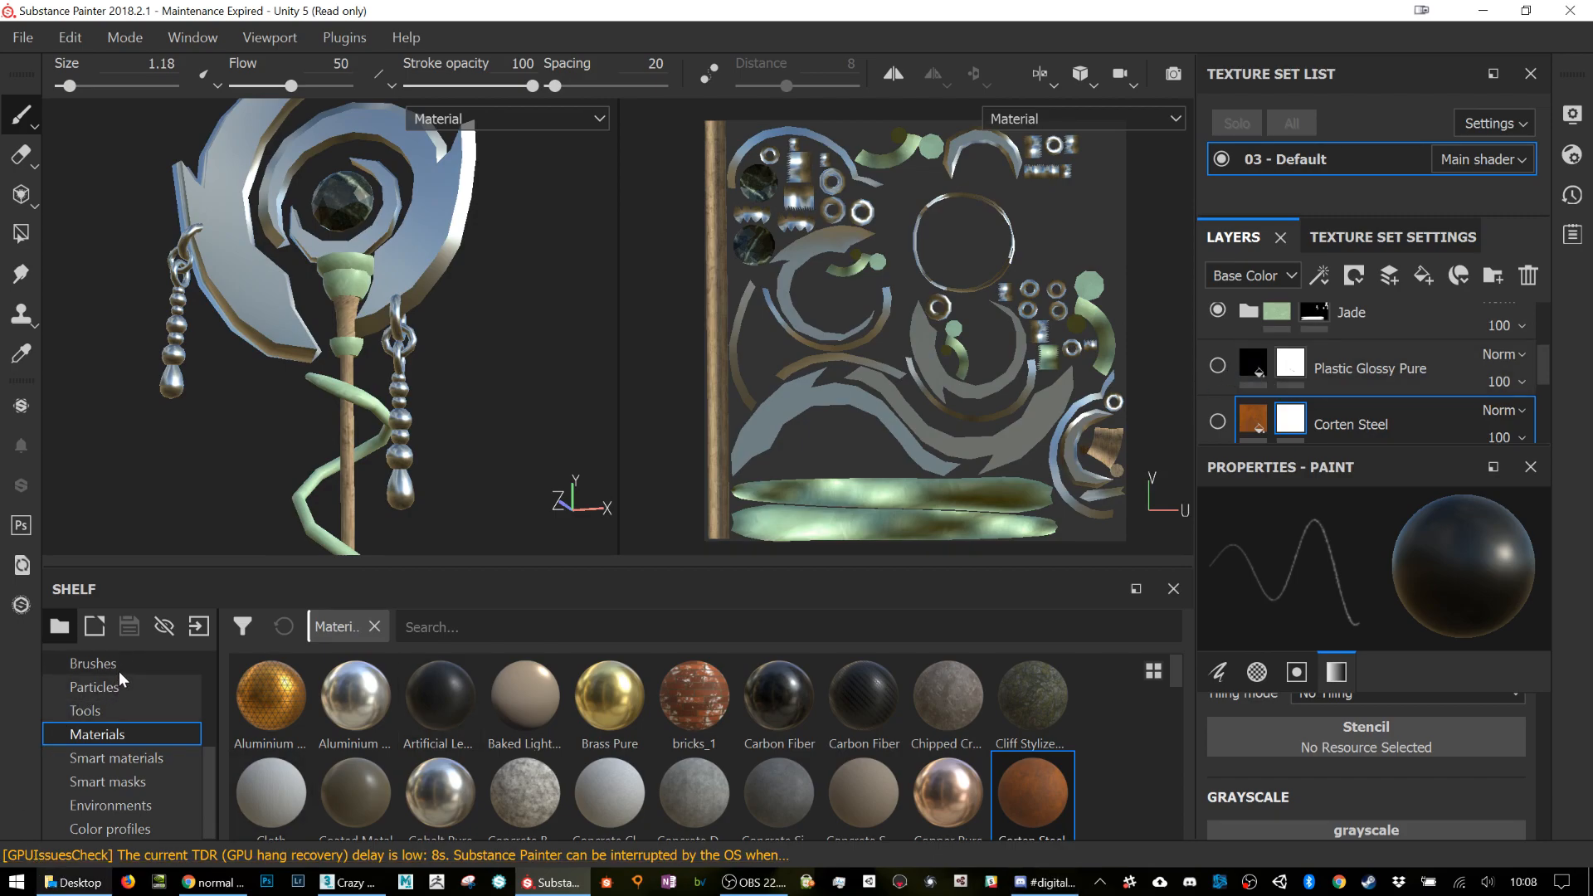
{"action": "scroll", "coordinate": [114, 697], "scroll_direction": "up", "scroll_amount": 3}
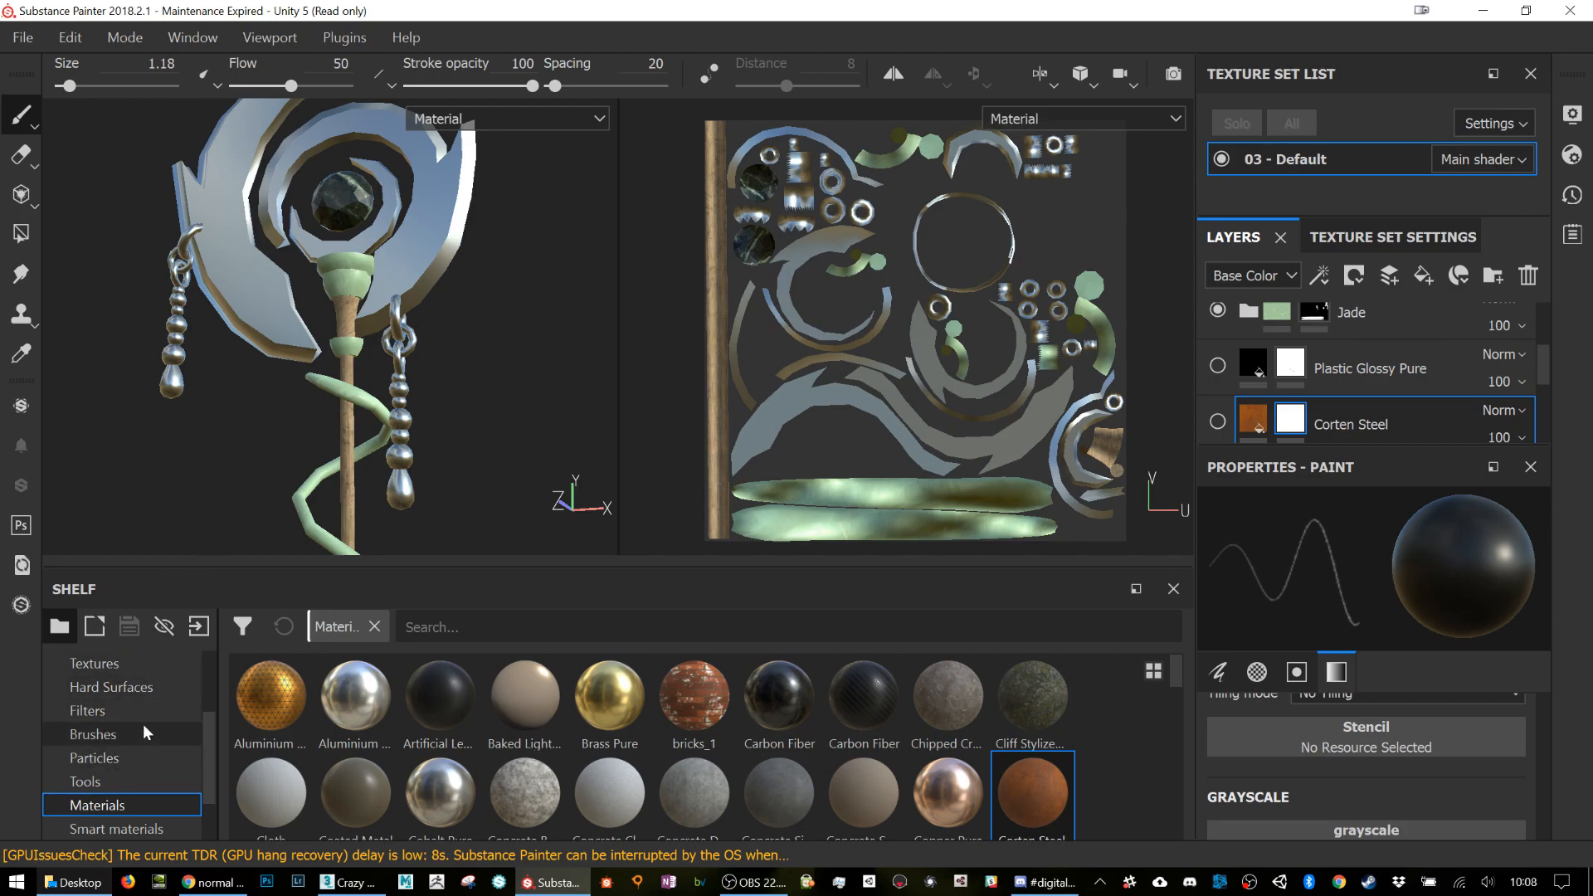
{"action": "scroll", "coordinate": [118, 728], "scroll_direction": "down", "scroll_amount": 3}
{"action": "scroll", "coordinate": [117, 728], "scroll_direction": "up", "scroll_amount": 8}
{"action": "scroll", "coordinate": [117, 720], "scroll_direction": "down", "scroll_amount": 6}
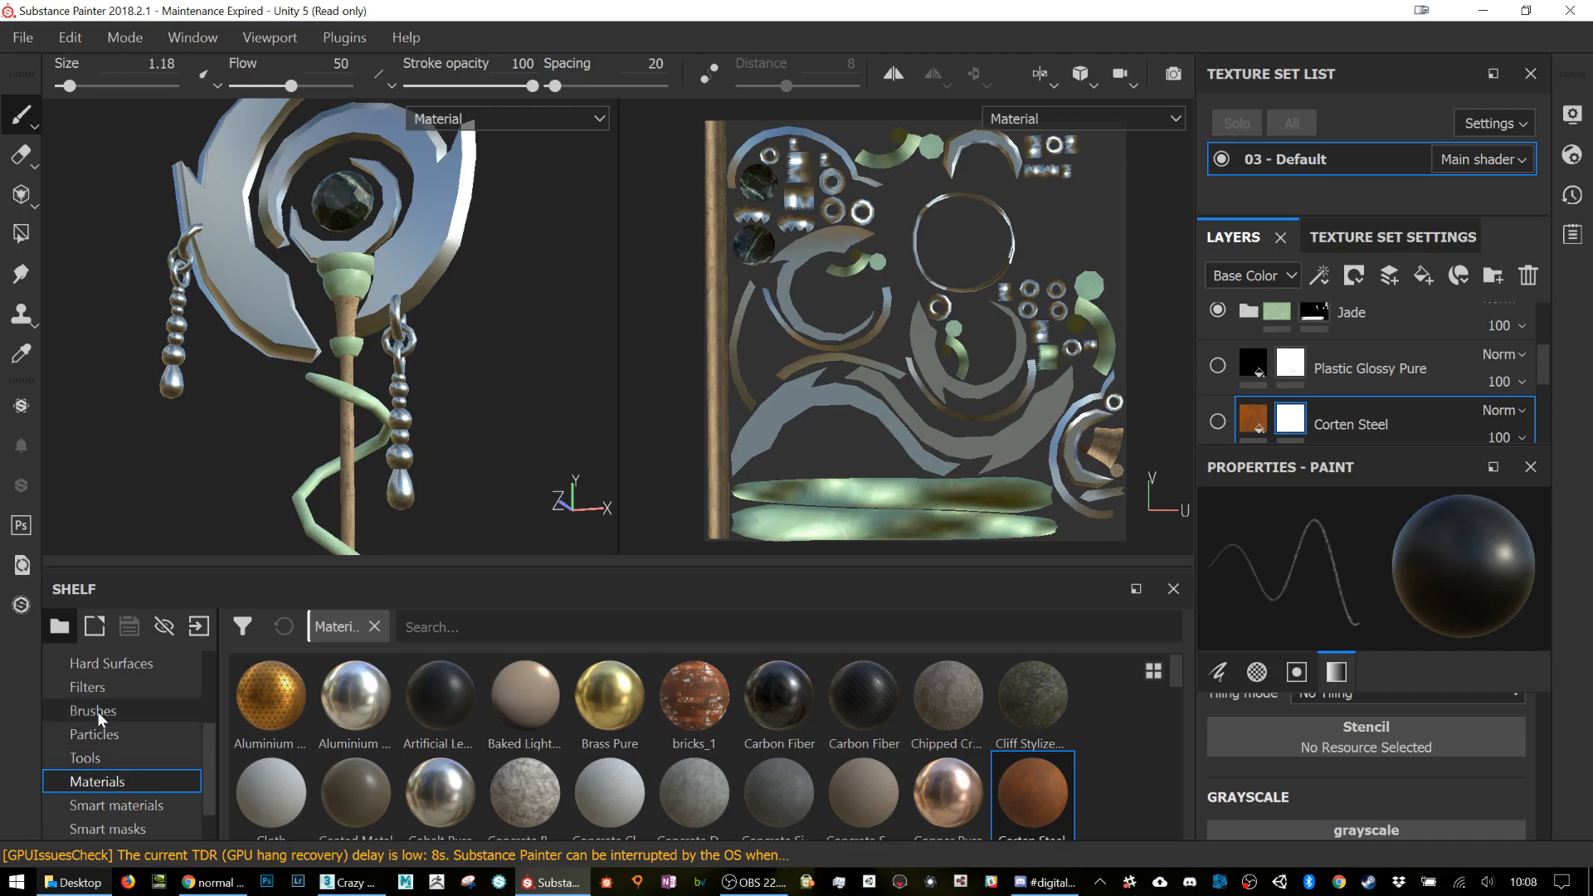
{"action": "left_click", "coordinate": [97, 710]}
{"action": "scroll", "coordinate": [99, 710], "scroll_direction": "up", "scroll_amount": 3}
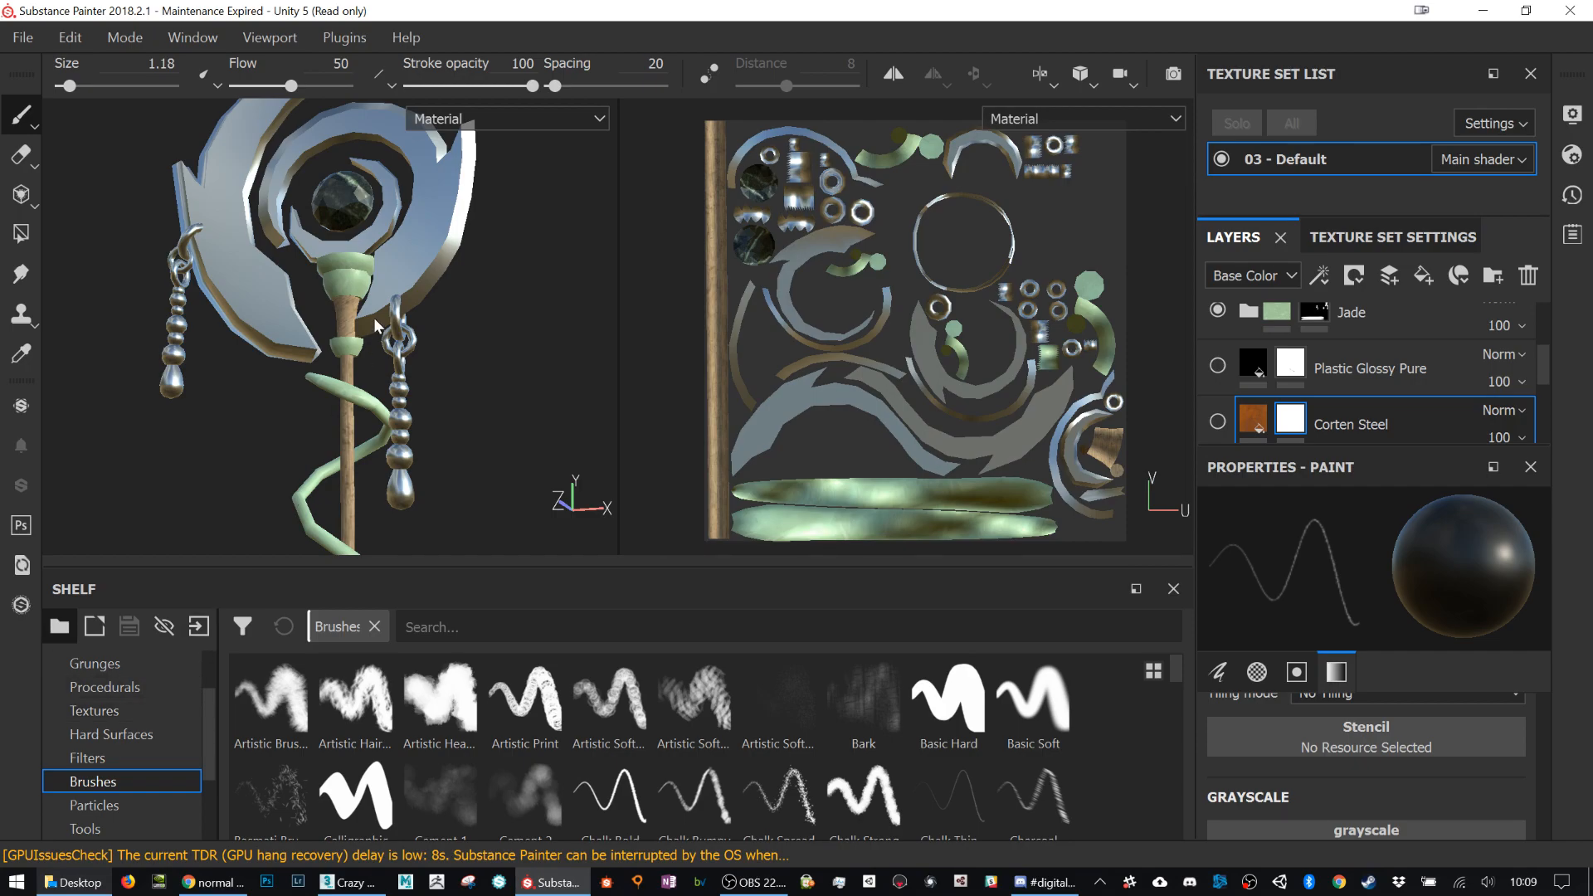
{"action": "scroll", "coordinate": [127, 779], "scroll_direction": "down", "scroll_amount": 3}
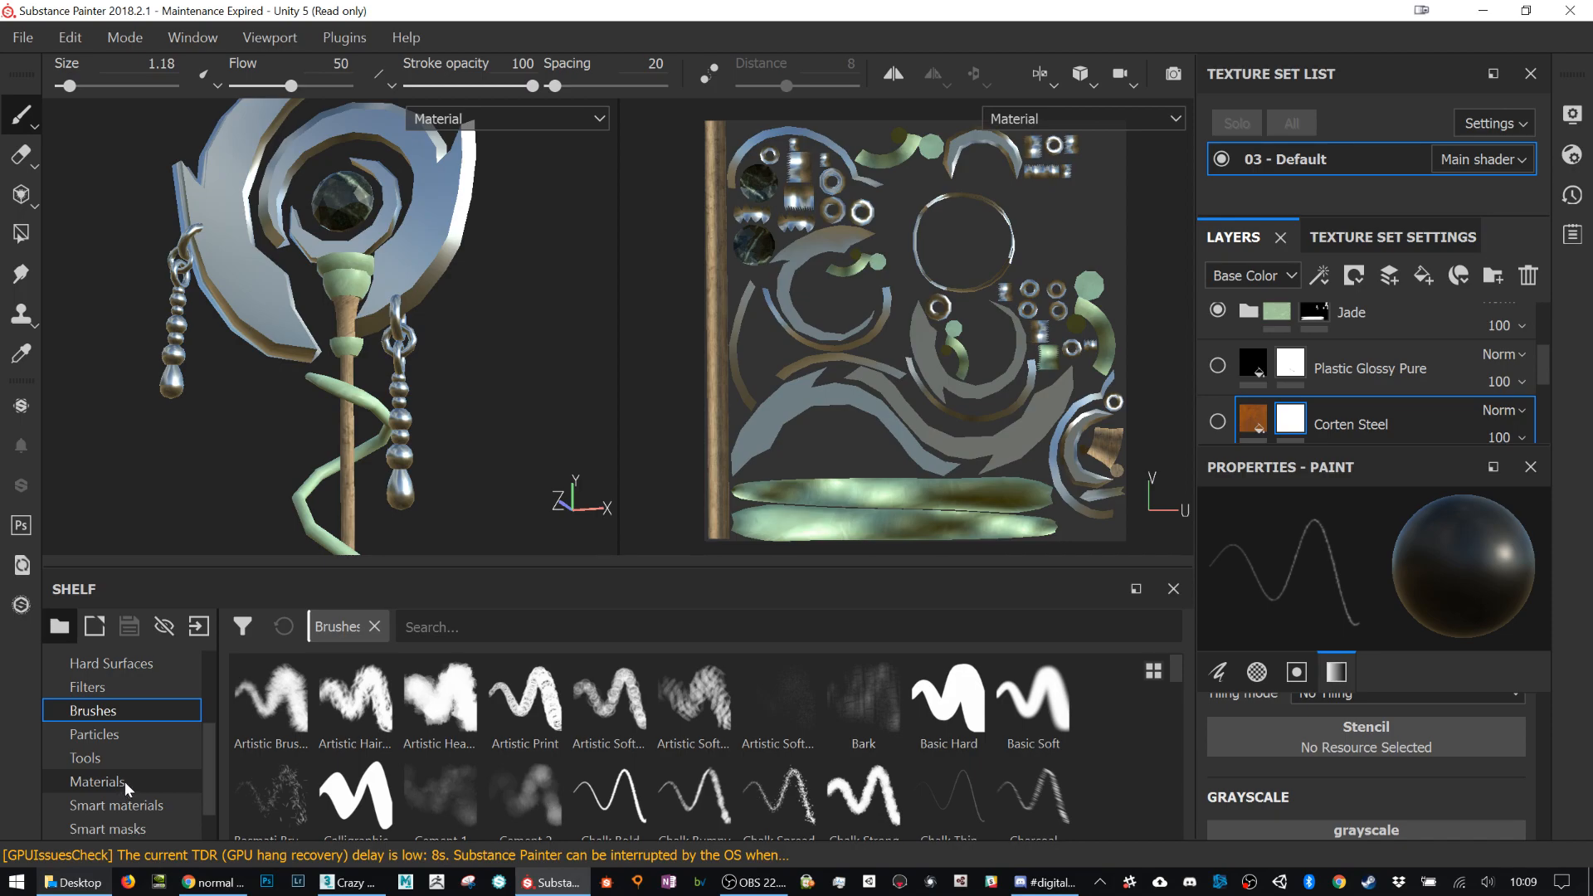
{"action": "scroll", "coordinate": [1345, 405], "scroll_direction": "up", "scroll_amount": 3}
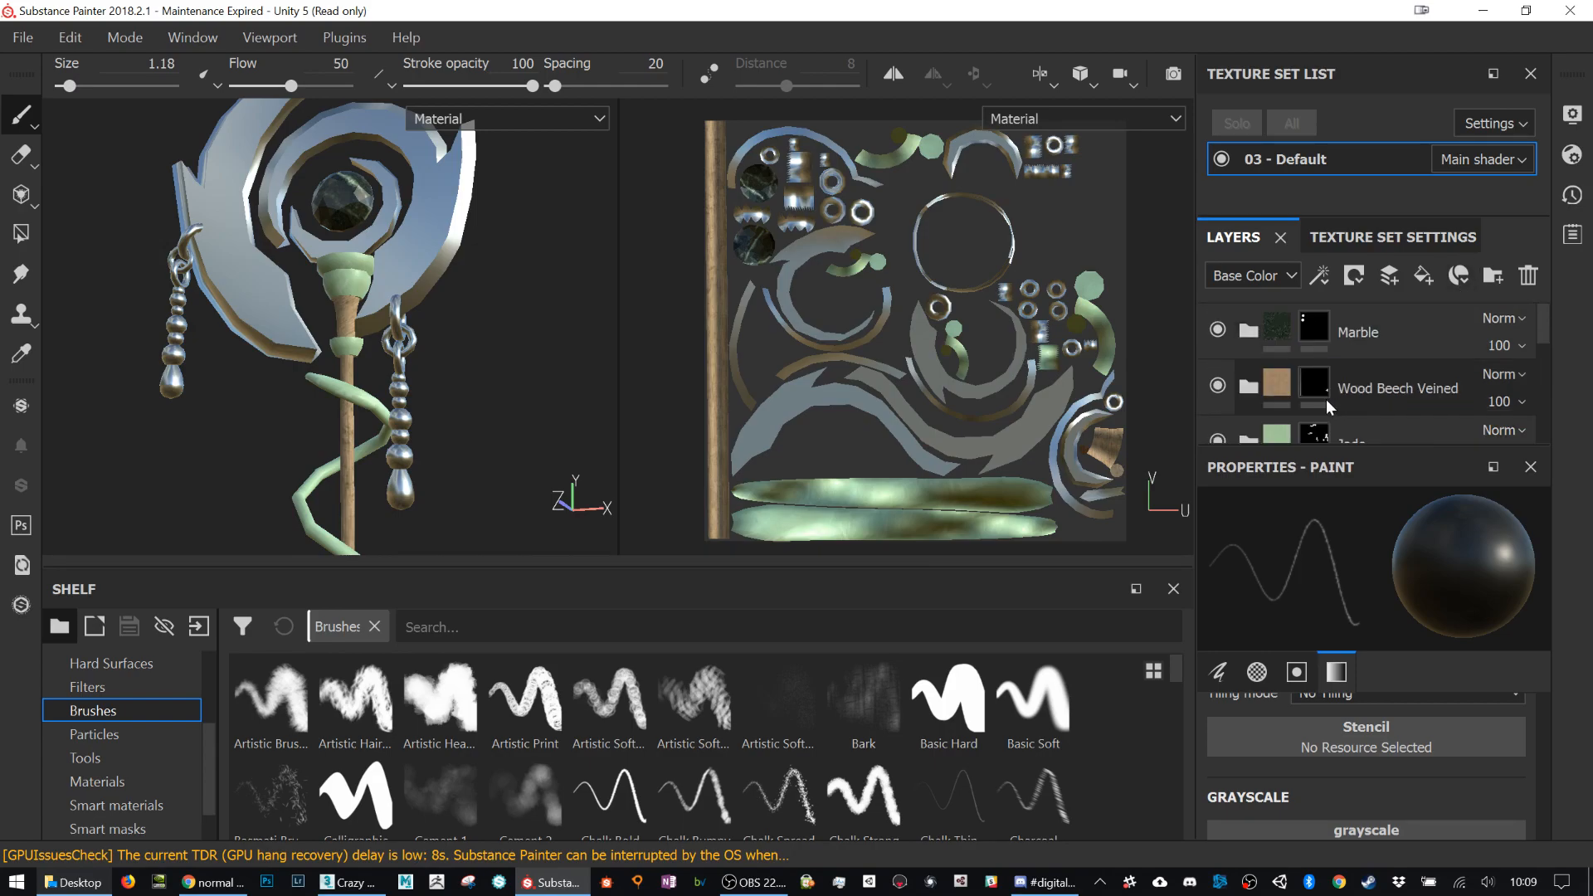
{"action": "left_click", "coordinate": [214, 882]}
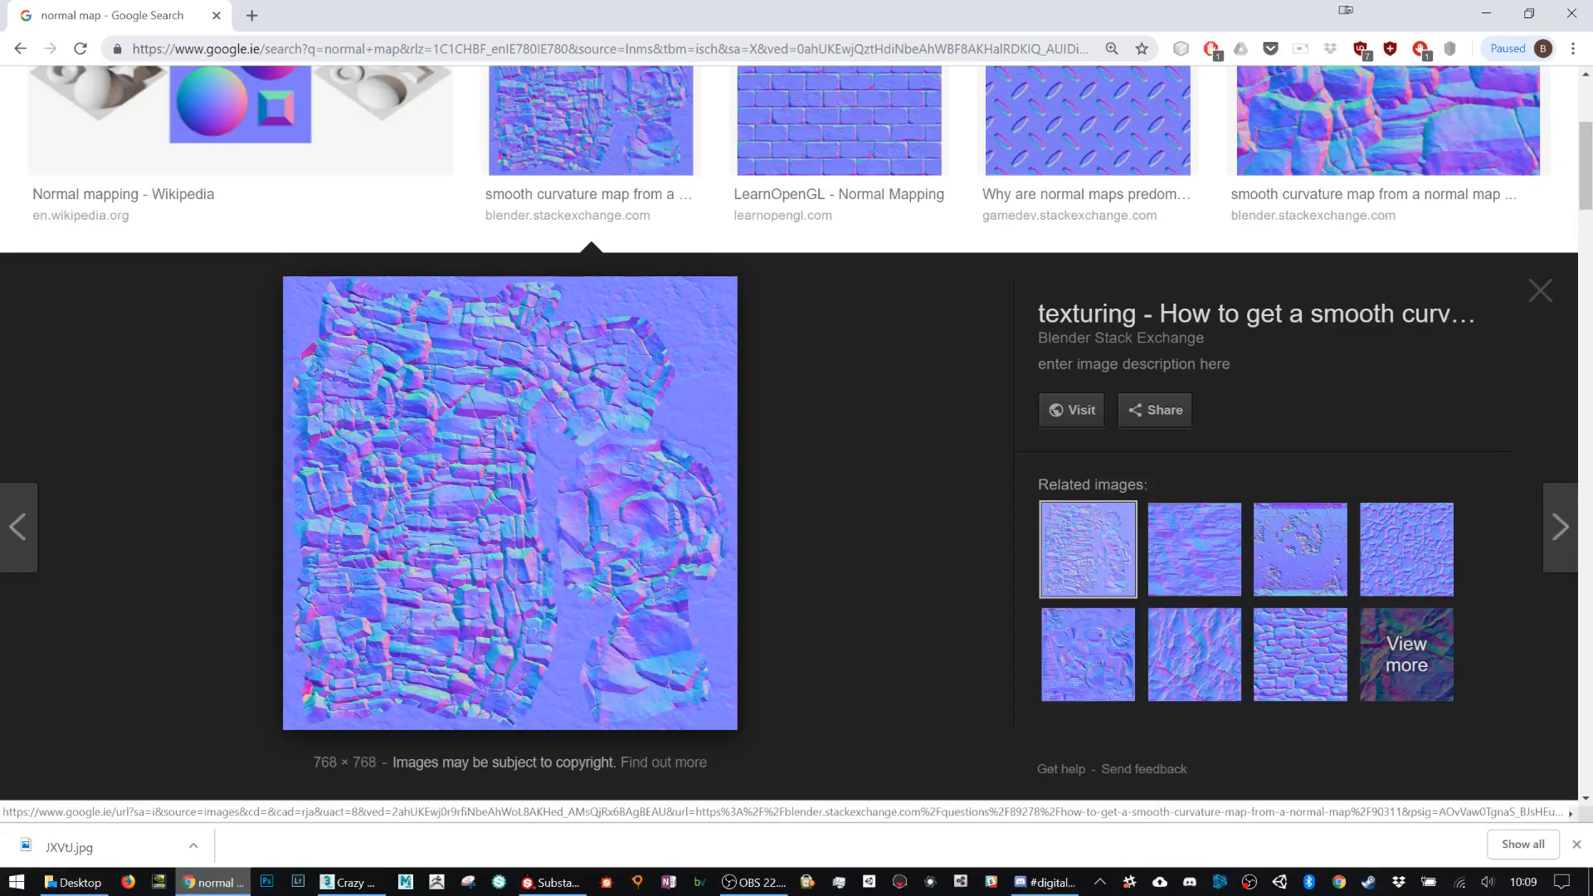
{"action": "left_click", "coordinate": [455, 52]}
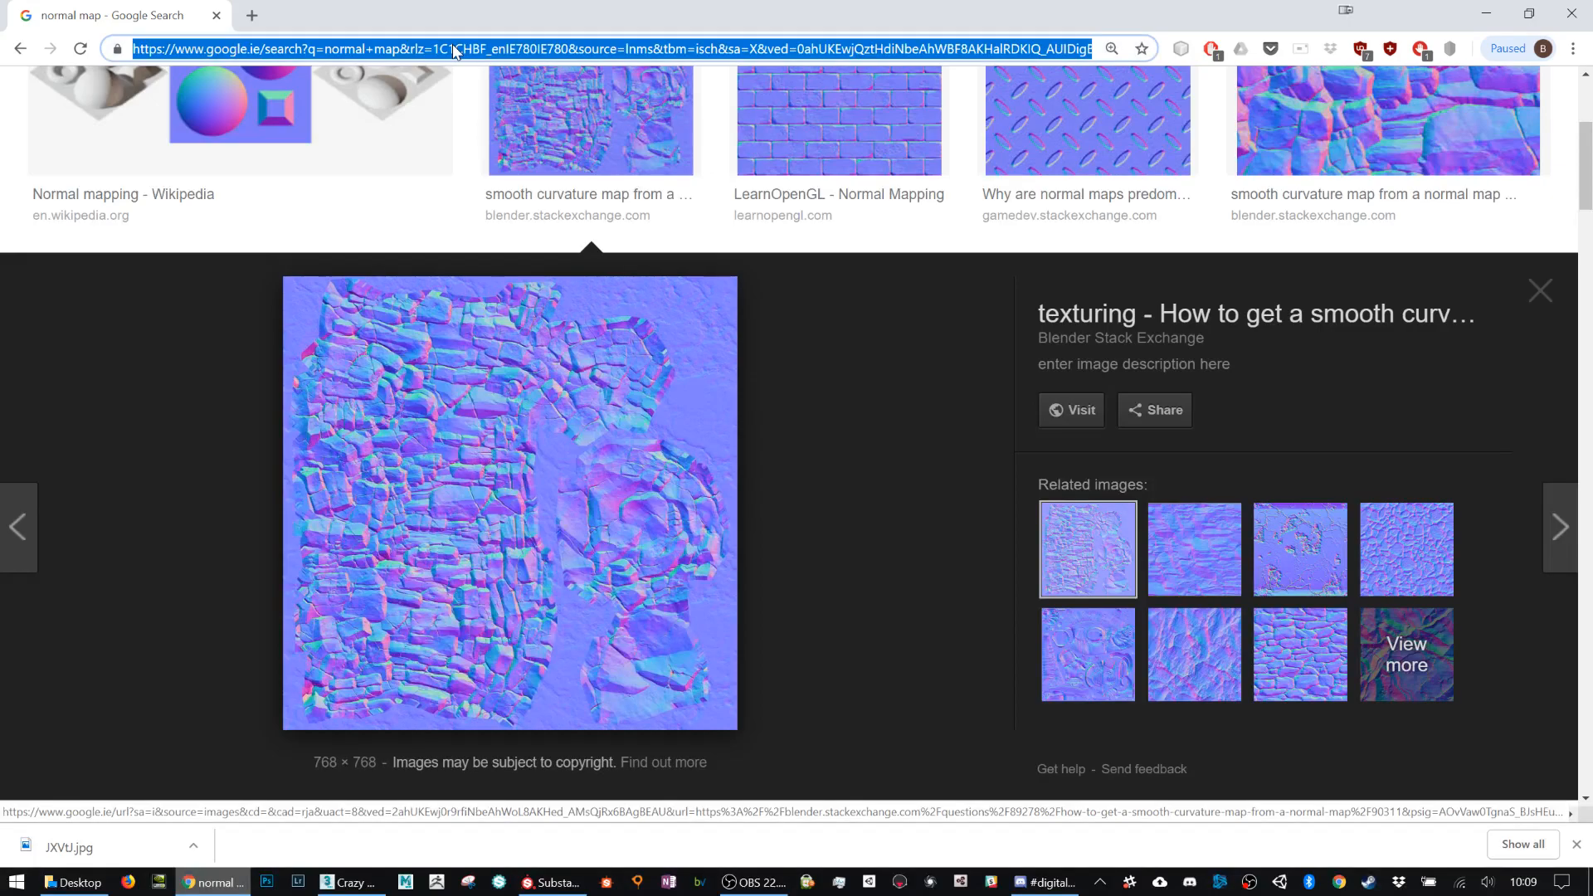
{"action": "left_click", "coordinate": [1501, 14]}
Step: Show the shelf's Alphas category, find the Celtic and circle alphas, and frame the staff head from the front
{"action": "scroll", "coordinate": [123, 744], "scroll_direction": "up", "scroll_amount": 3}
{"action": "left_click", "coordinate": [125, 711]}
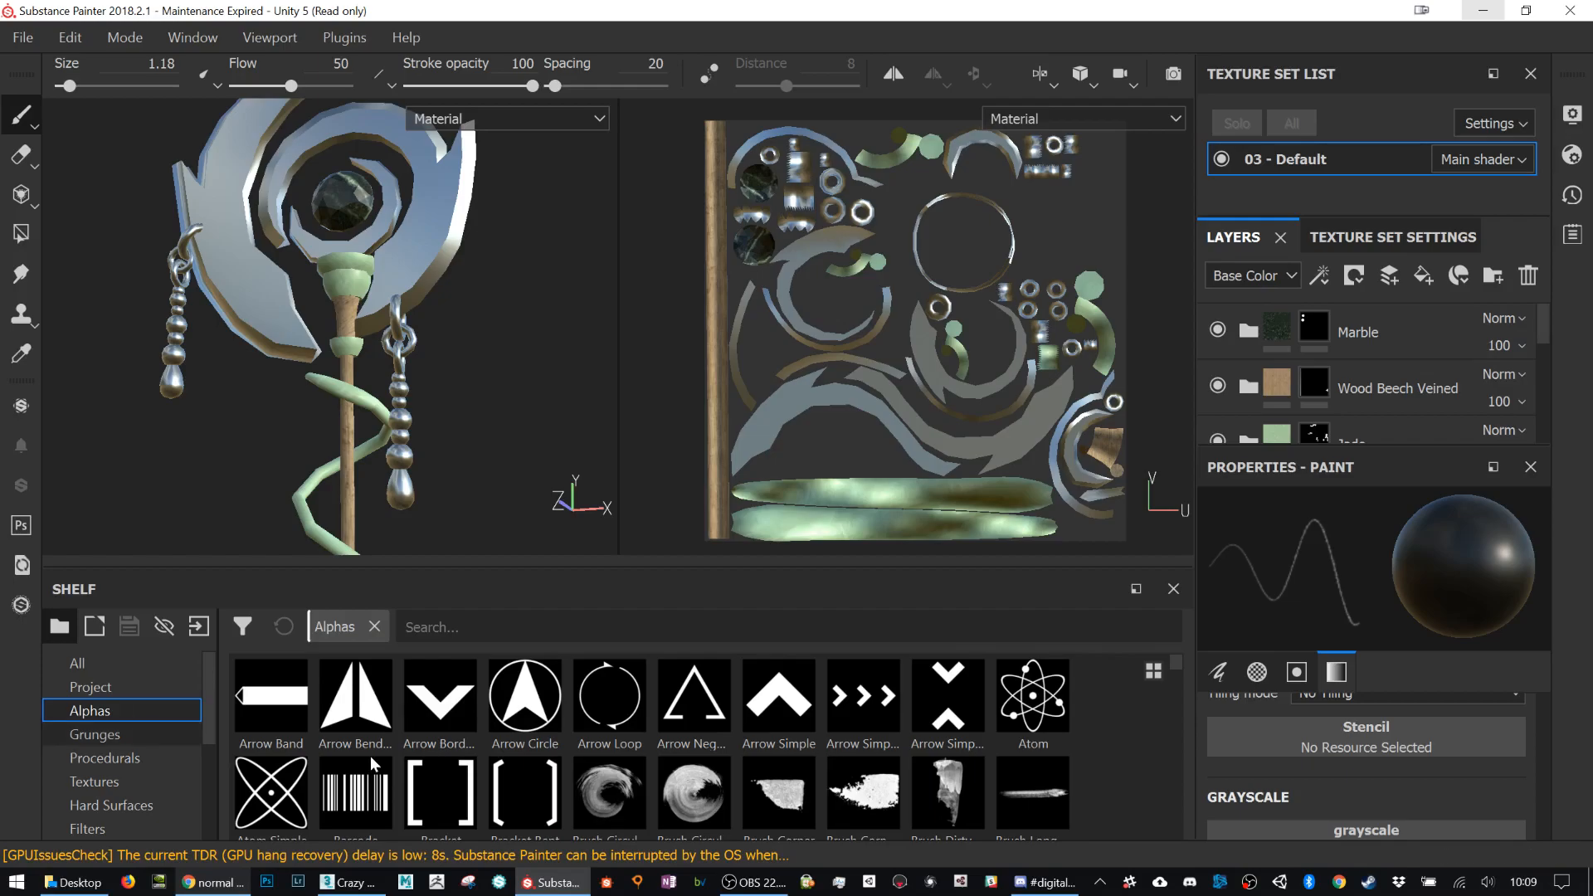
{"action": "scroll", "coordinate": [768, 802], "scroll_direction": "down", "scroll_amount": 2}
{"action": "scroll", "coordinate": [769, 806], "scroll_direction": "down", "scroll_amount": 4}
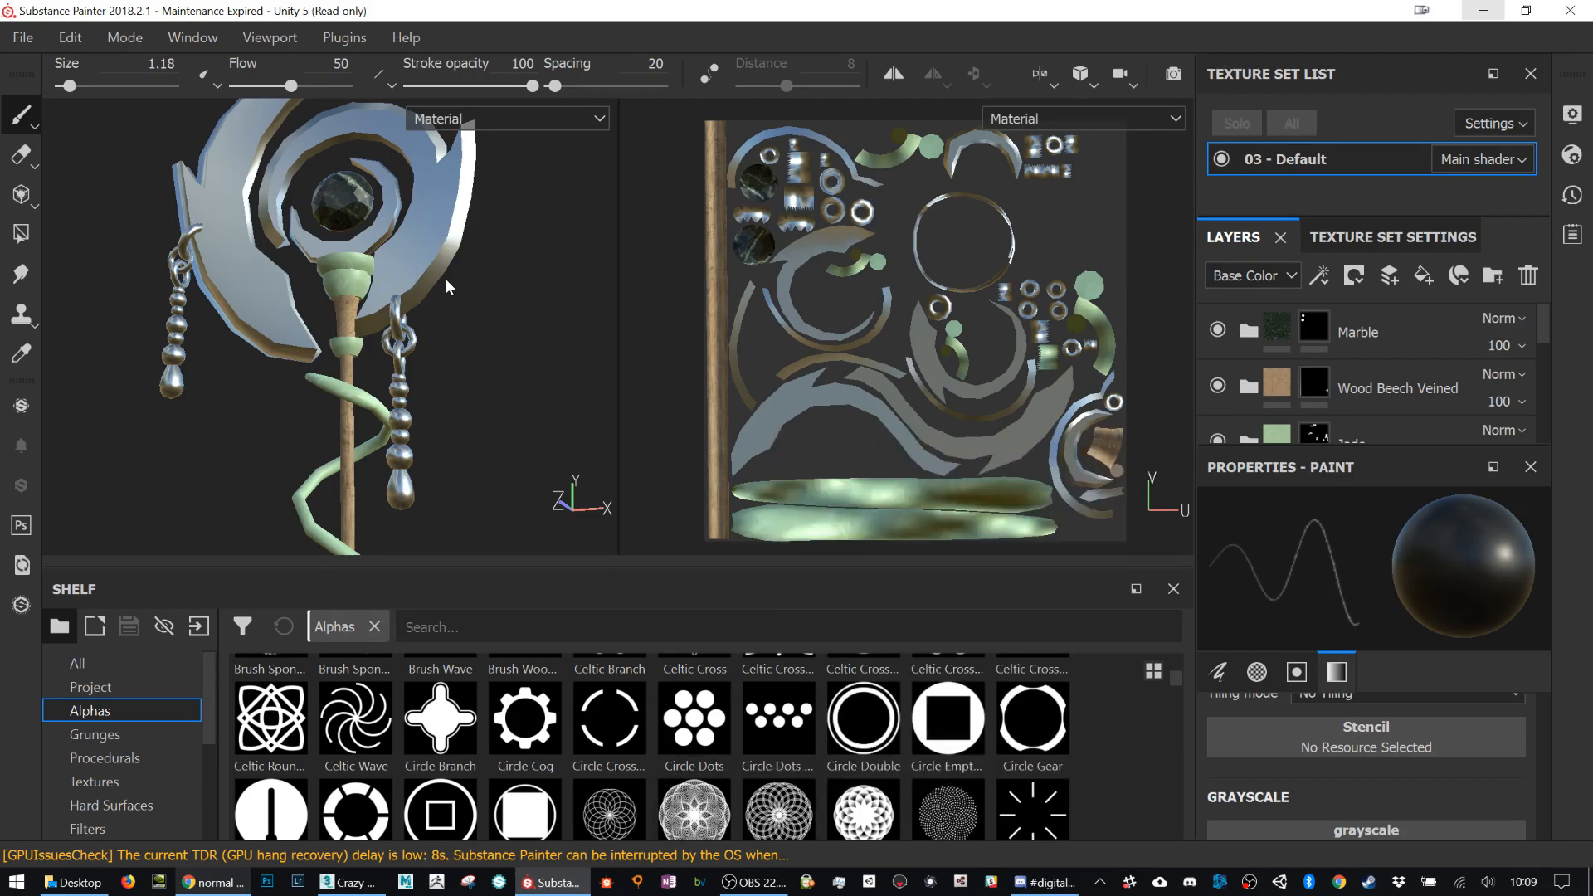
{"action": "left_click_drag", "start_coordinate": [447, 280], "coordinate": [413, 227], "text": "alt"}
{"action": "middle_click_drag", "start_coordinate": [442, 259], "coordinate": [486, 398], "text": "alt"}
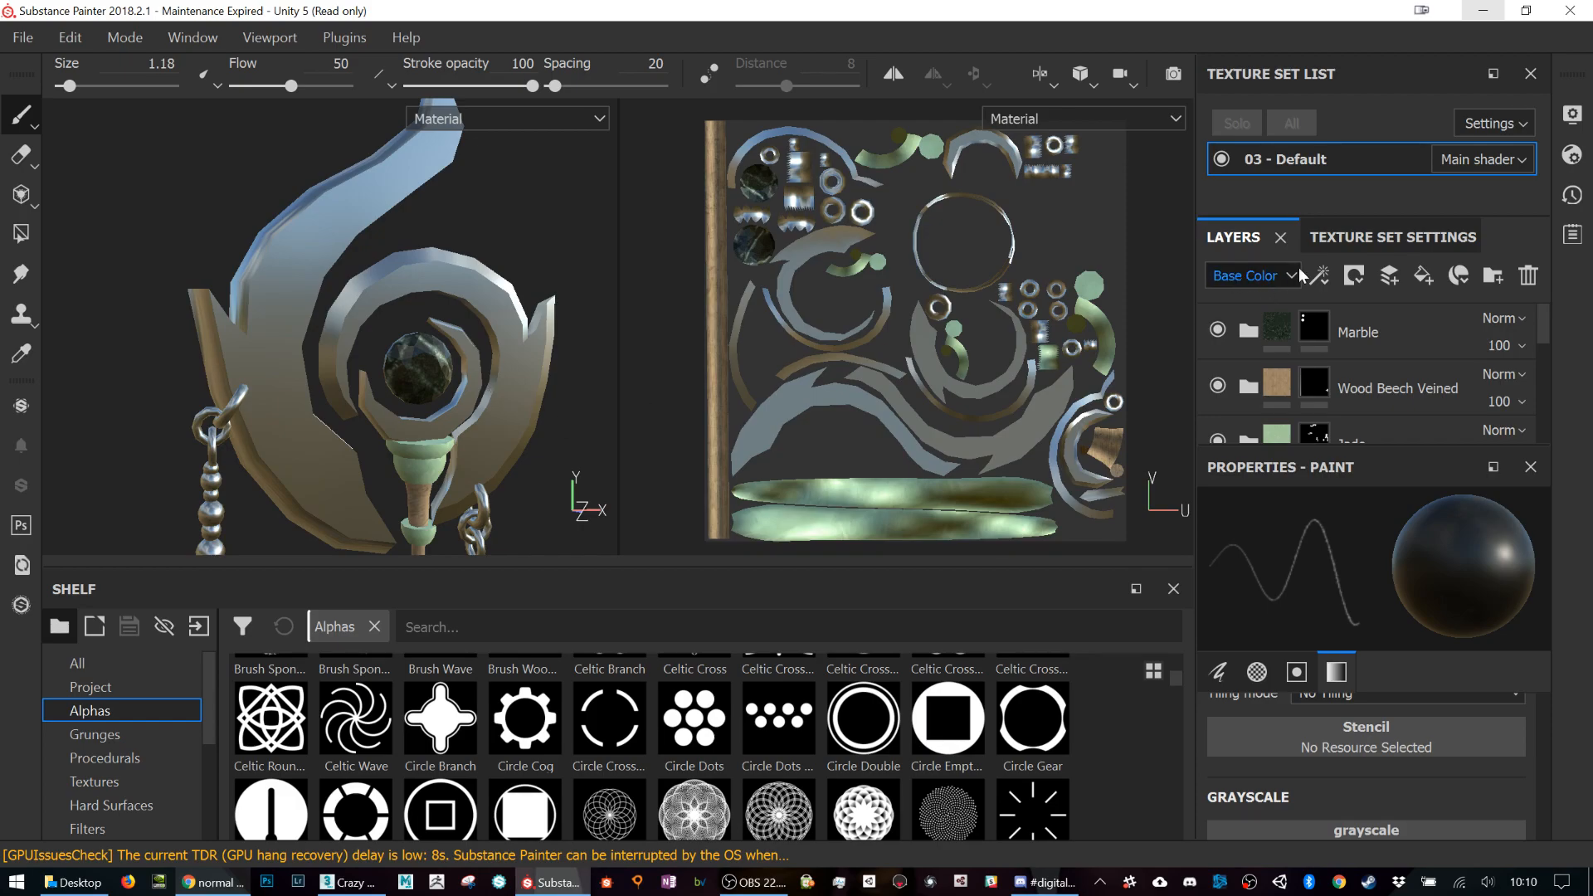
Step: Add a new paint layer above the Marble folder
{"action": "left_click", "coordinate": [1397, 341]}
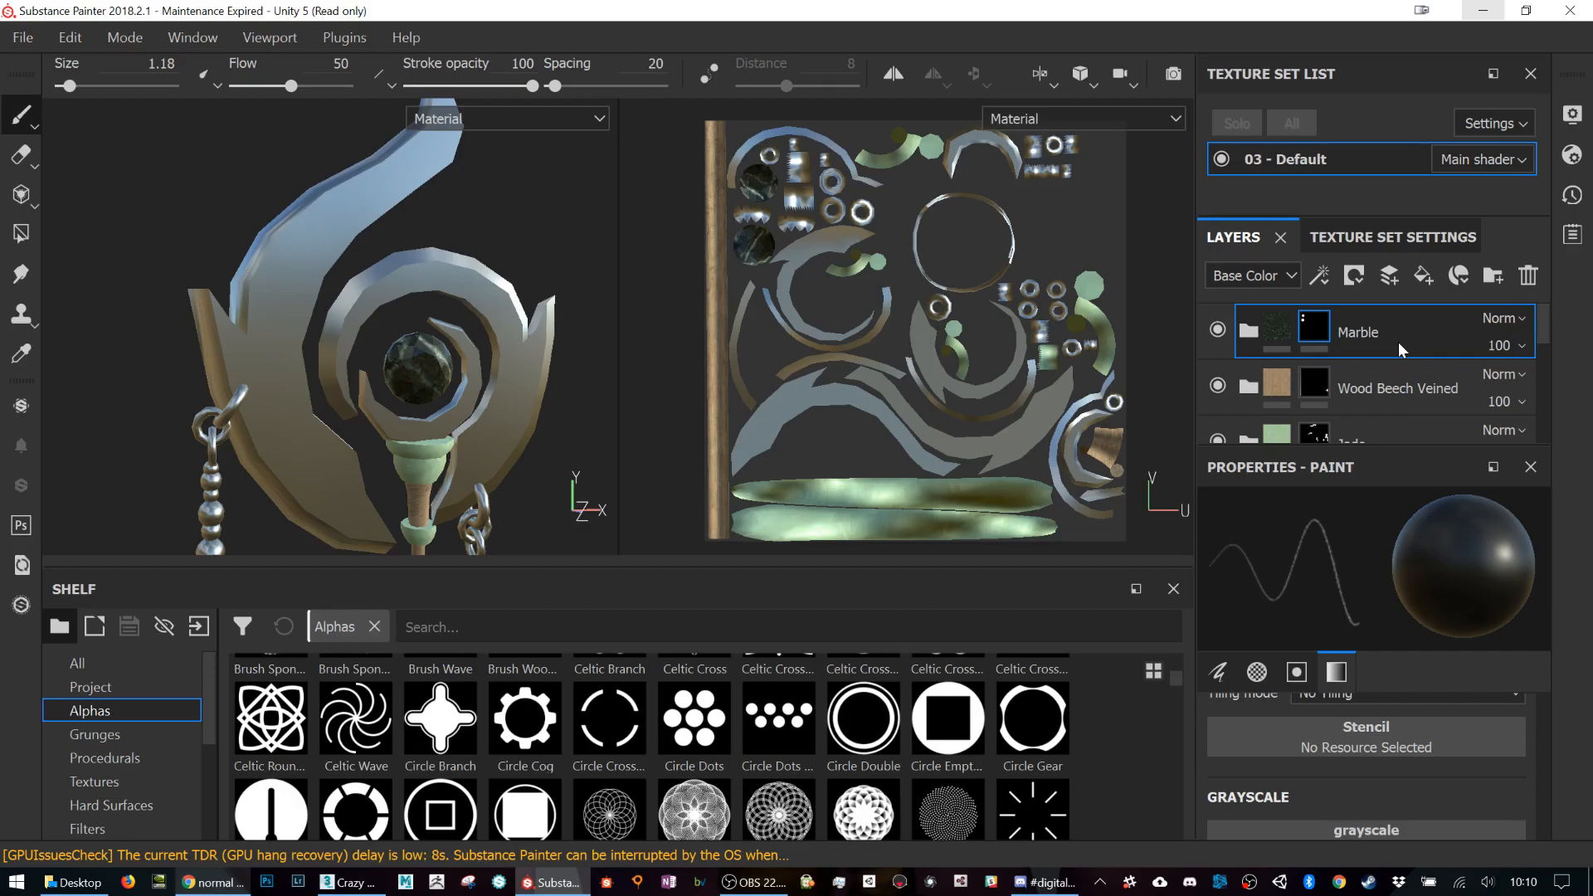
{"action": "left_click", "coordinate": [1390, 276]}
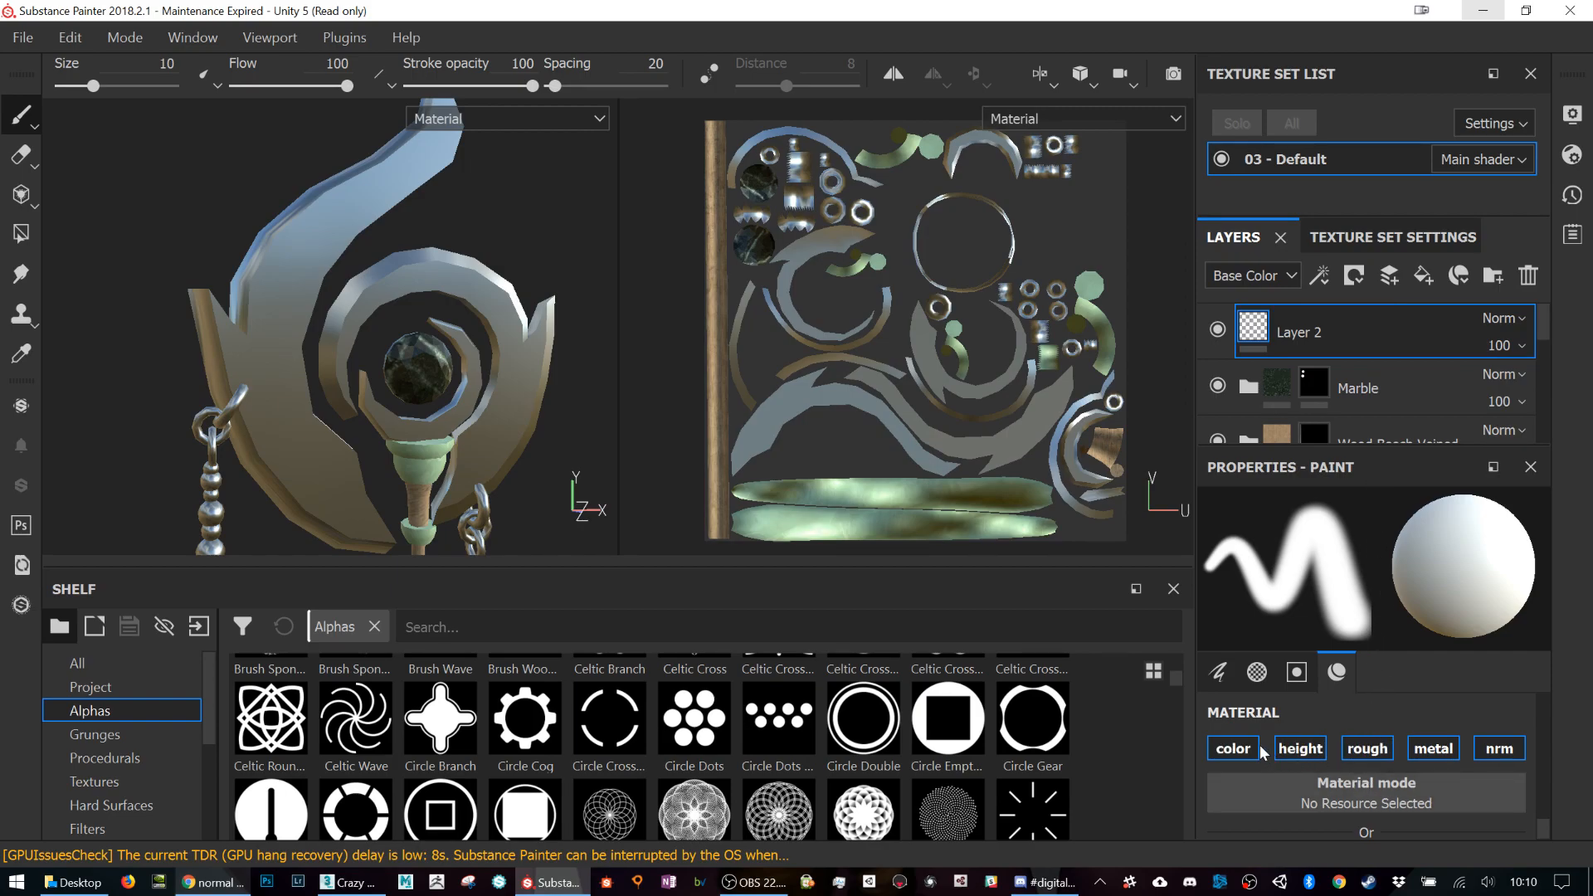
Step: Try restricting the new layer's brush material to the height channel, and re-enable the color, rough, metal and nrm channels
{"action": "left_click", "coordinate": [1368, 749]}
{"action": "left_click", "coordinate": [1300, 748]}
{"action": "left_click", "coordinate": [1232, 748]}
{"action": "left_click", "coordinate": [1432, 748]}
{"action": "left_click", "coordinate": [1499, 748]}
{"action": "scroll", "coordinate": [1296, 749], "scroll_direction": "up", "scroll_amount": 1}
{"action": "left_click", "coordinate": [1309, 780]}
{"action": "scroll", "coordinate": [1438, 750], "scroll_direction": "down", "scroll_amount": 3}
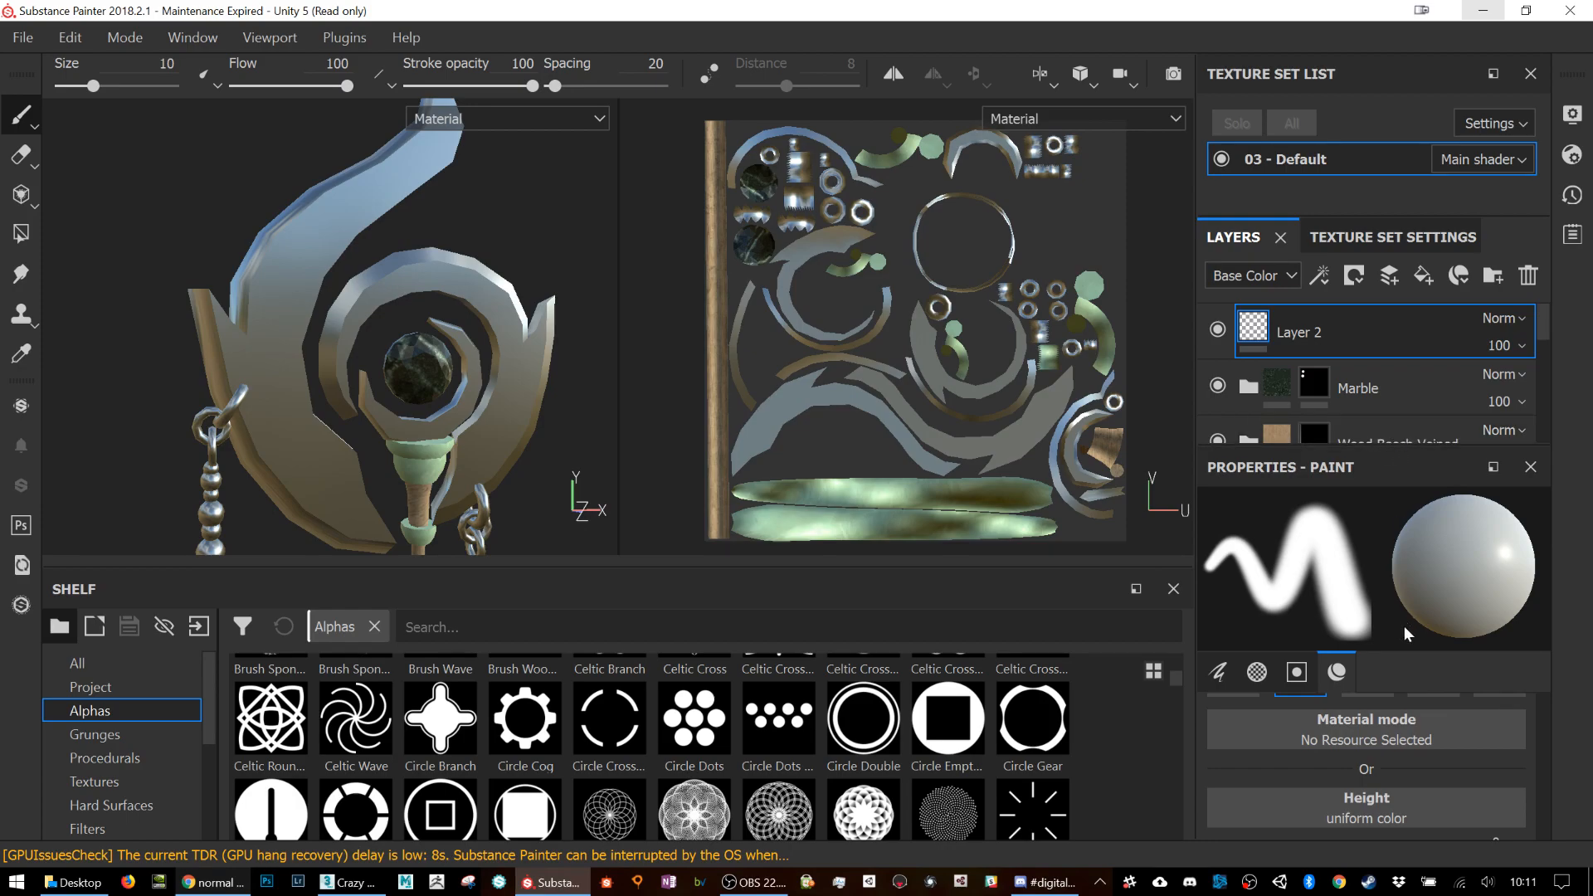
{"action": "scroll", "coordinate": [1370, 714], "scroll_direction": "up", "scroll_amount": 4}
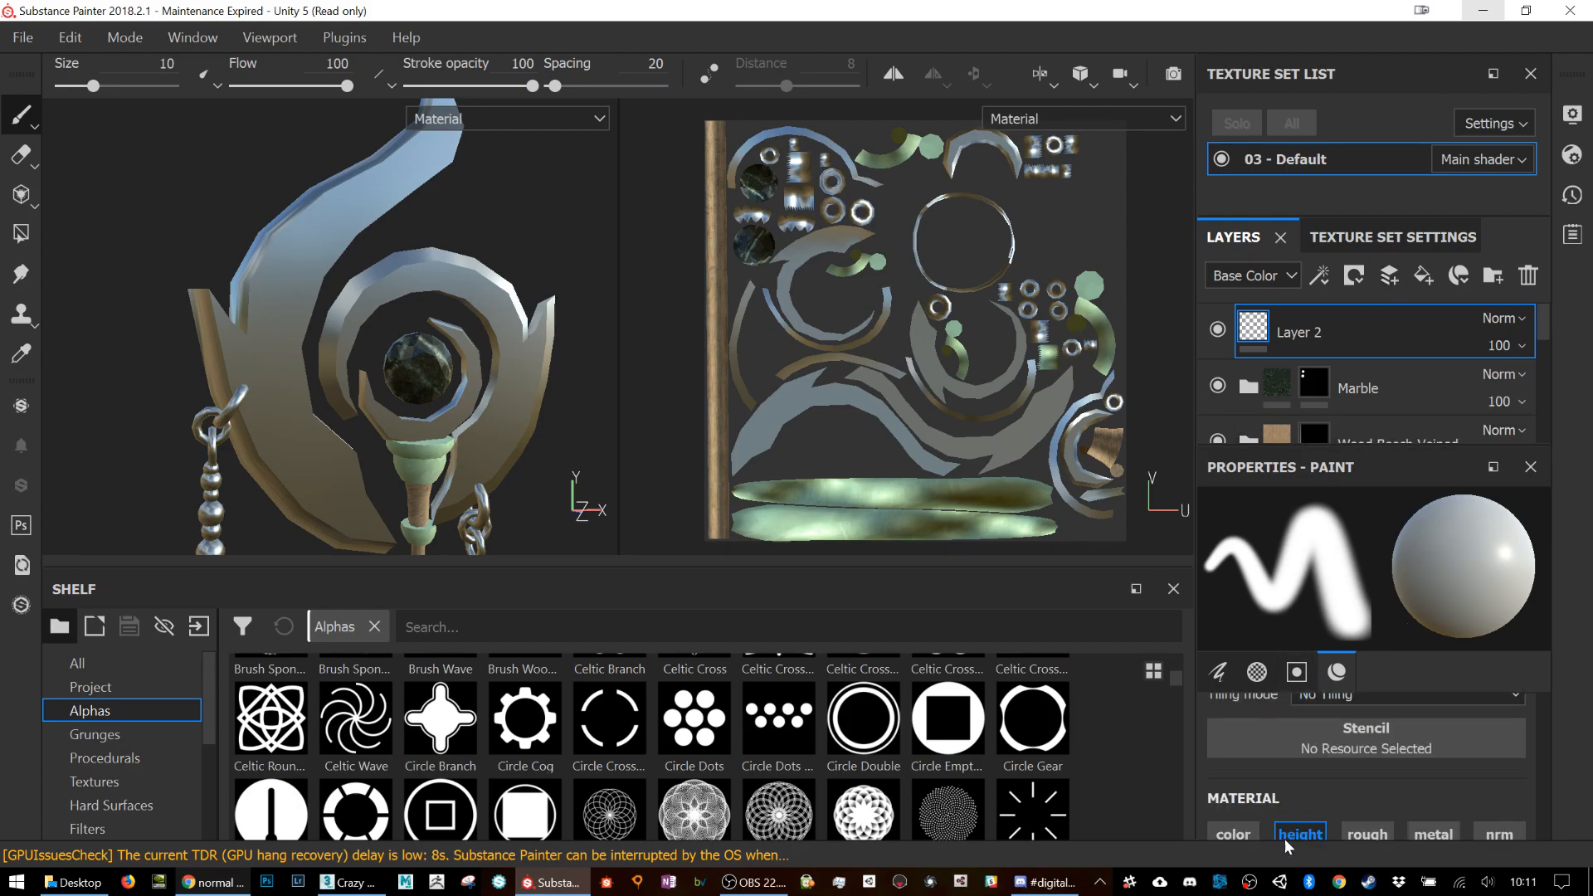
{"action": "left_click", "coordinate": [1252, 836]}
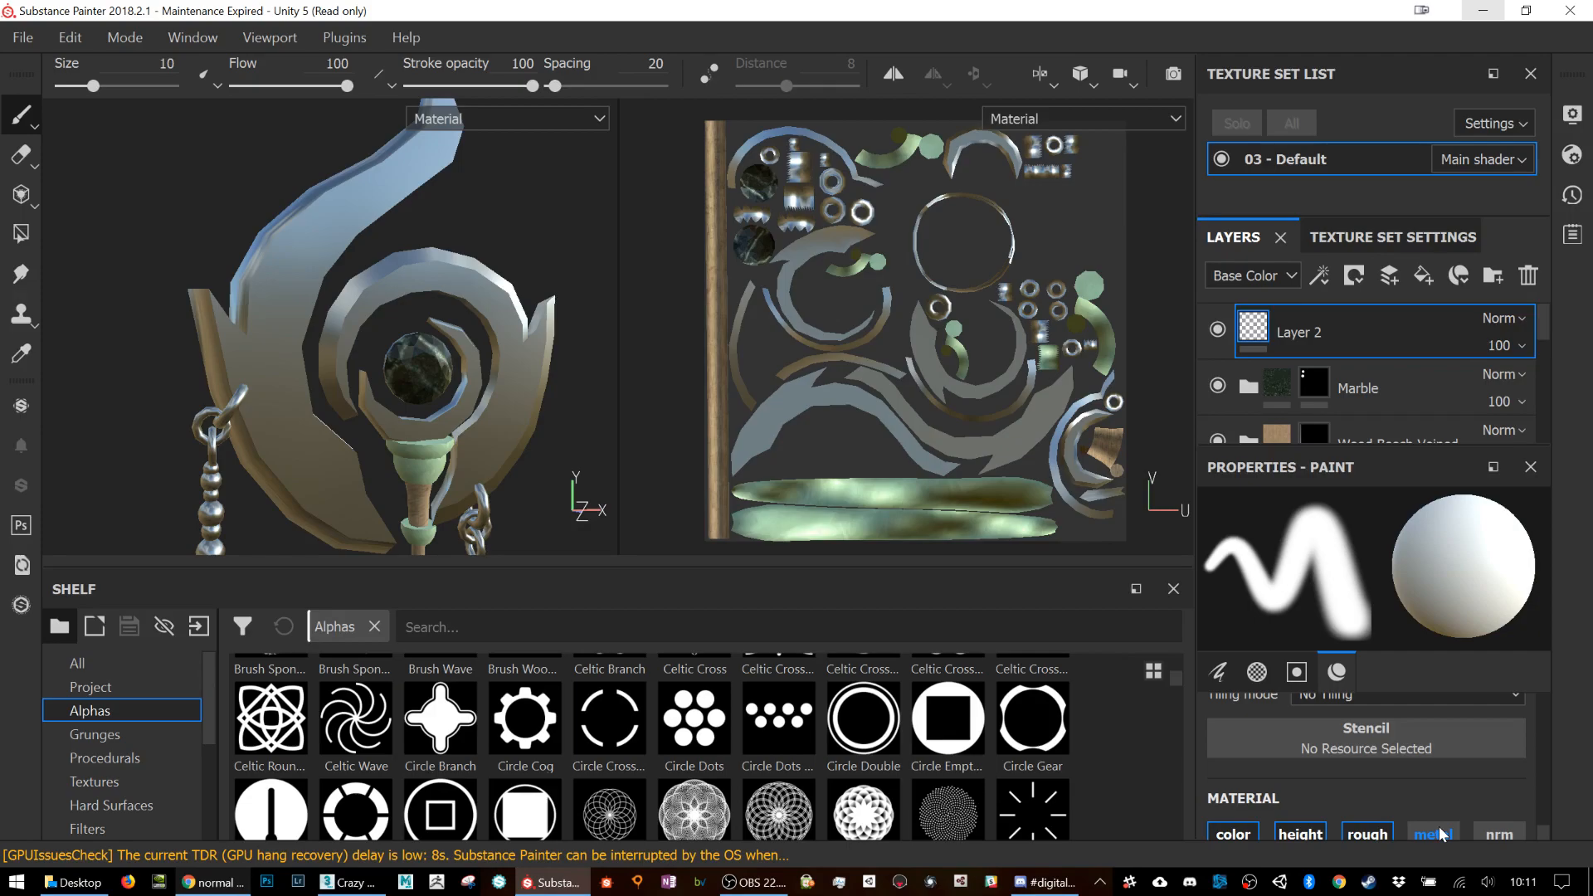
Step: Add a fill effect to the new layer with only the height channel enabled, and set its height to -0.9831
{"action": "right_click", "coordinate": [1267, 325]}
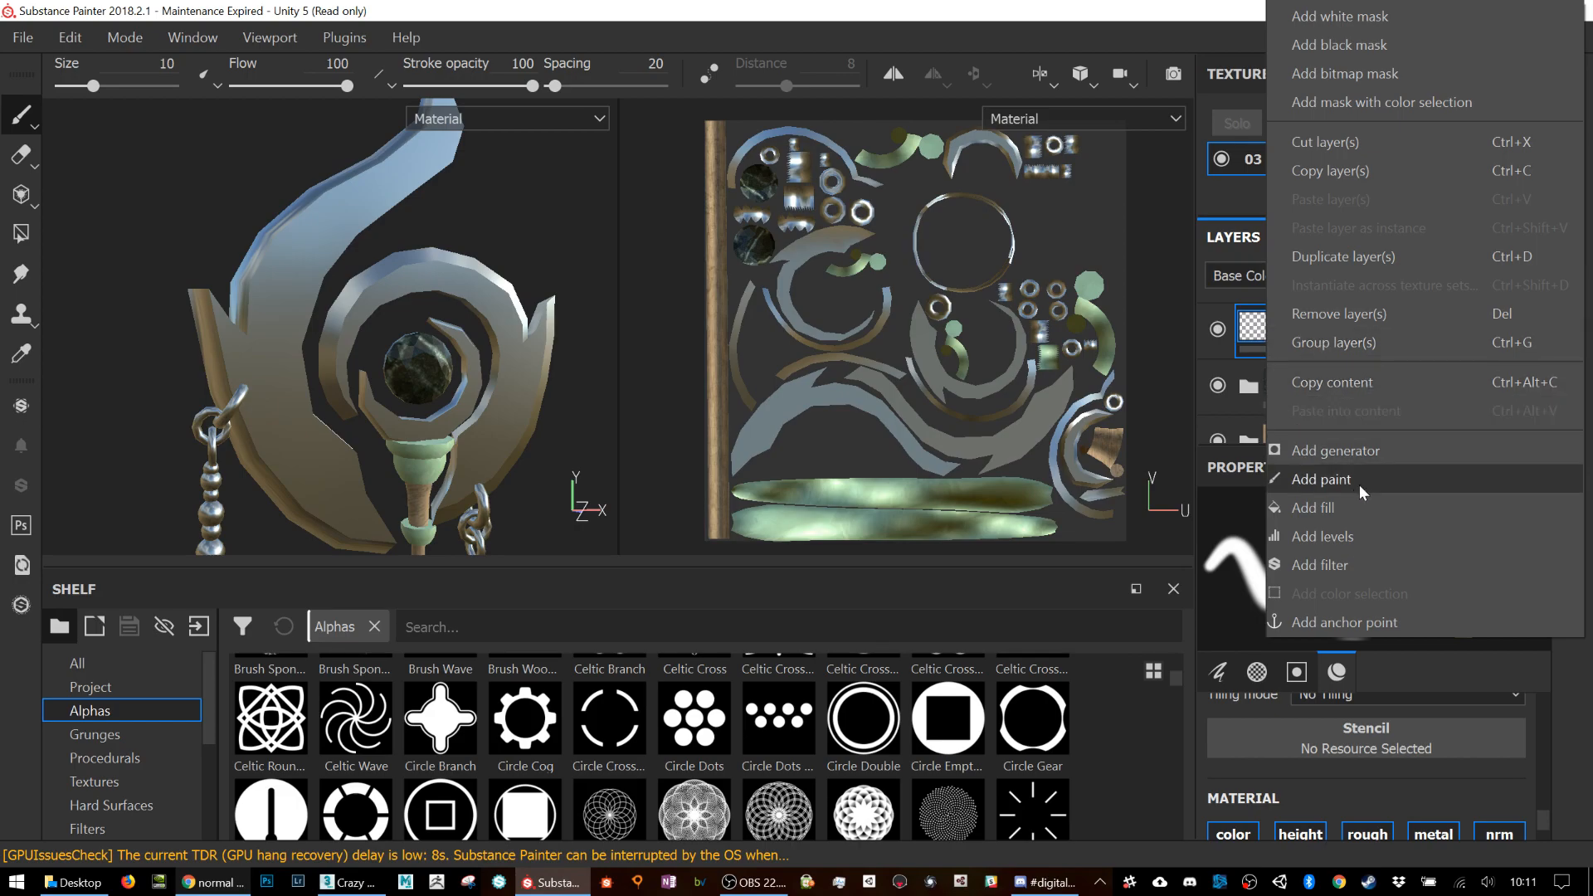
{"action": "left_click", "coordinate": [1312, 506]}
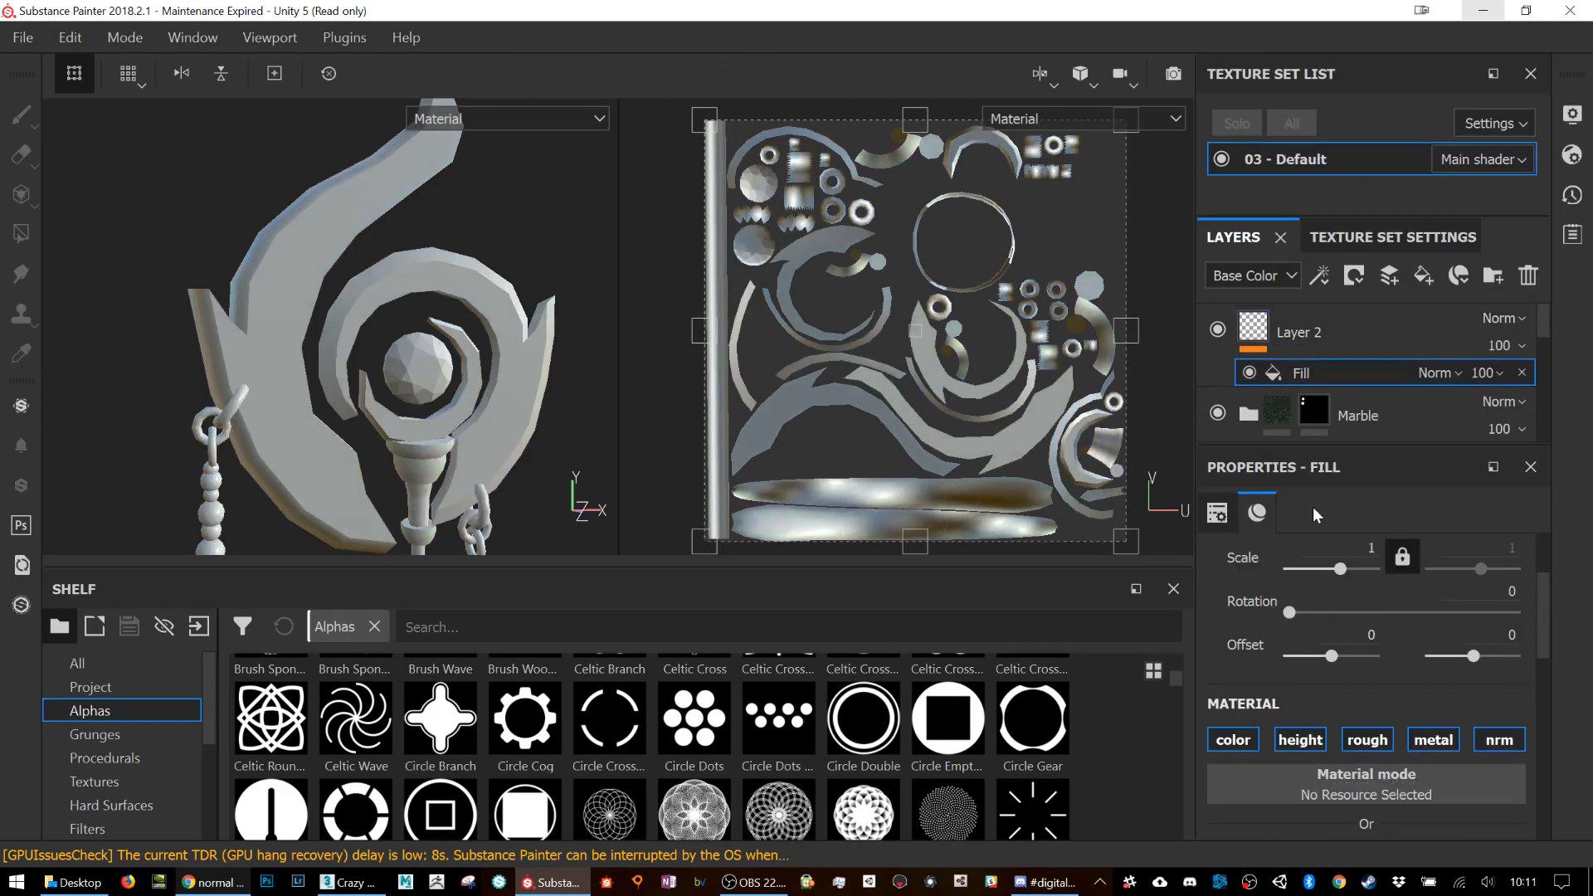
{"action": "scroll", "coordinate": [1334, 614], "scroll_direction": "down", "scroll_amount": 3}
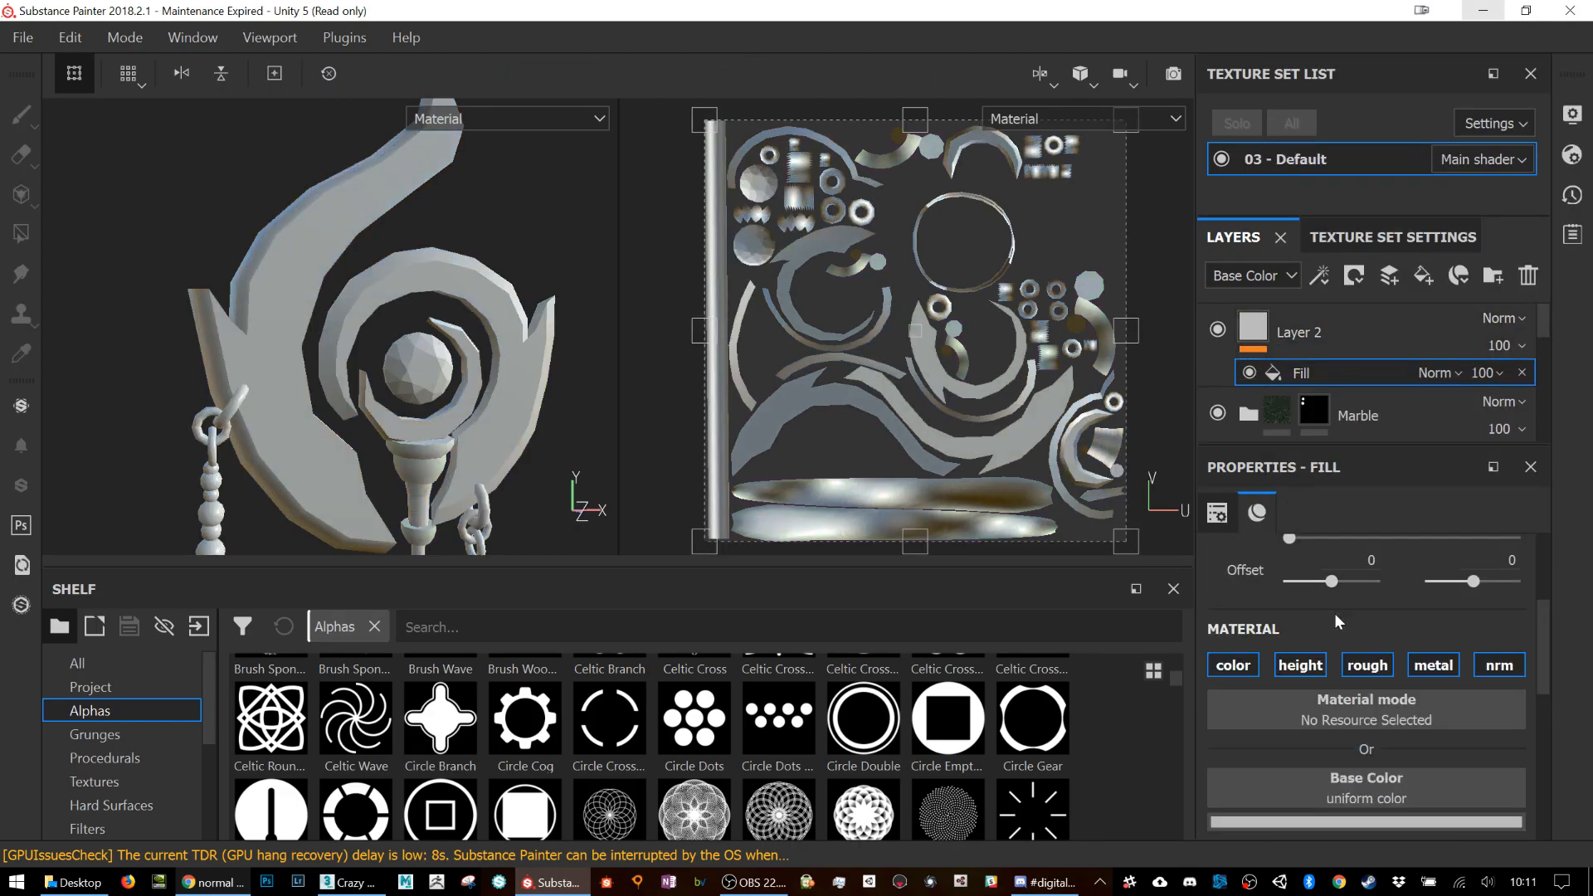
{"action": "left_click", "coordinate": [1247, 668]}
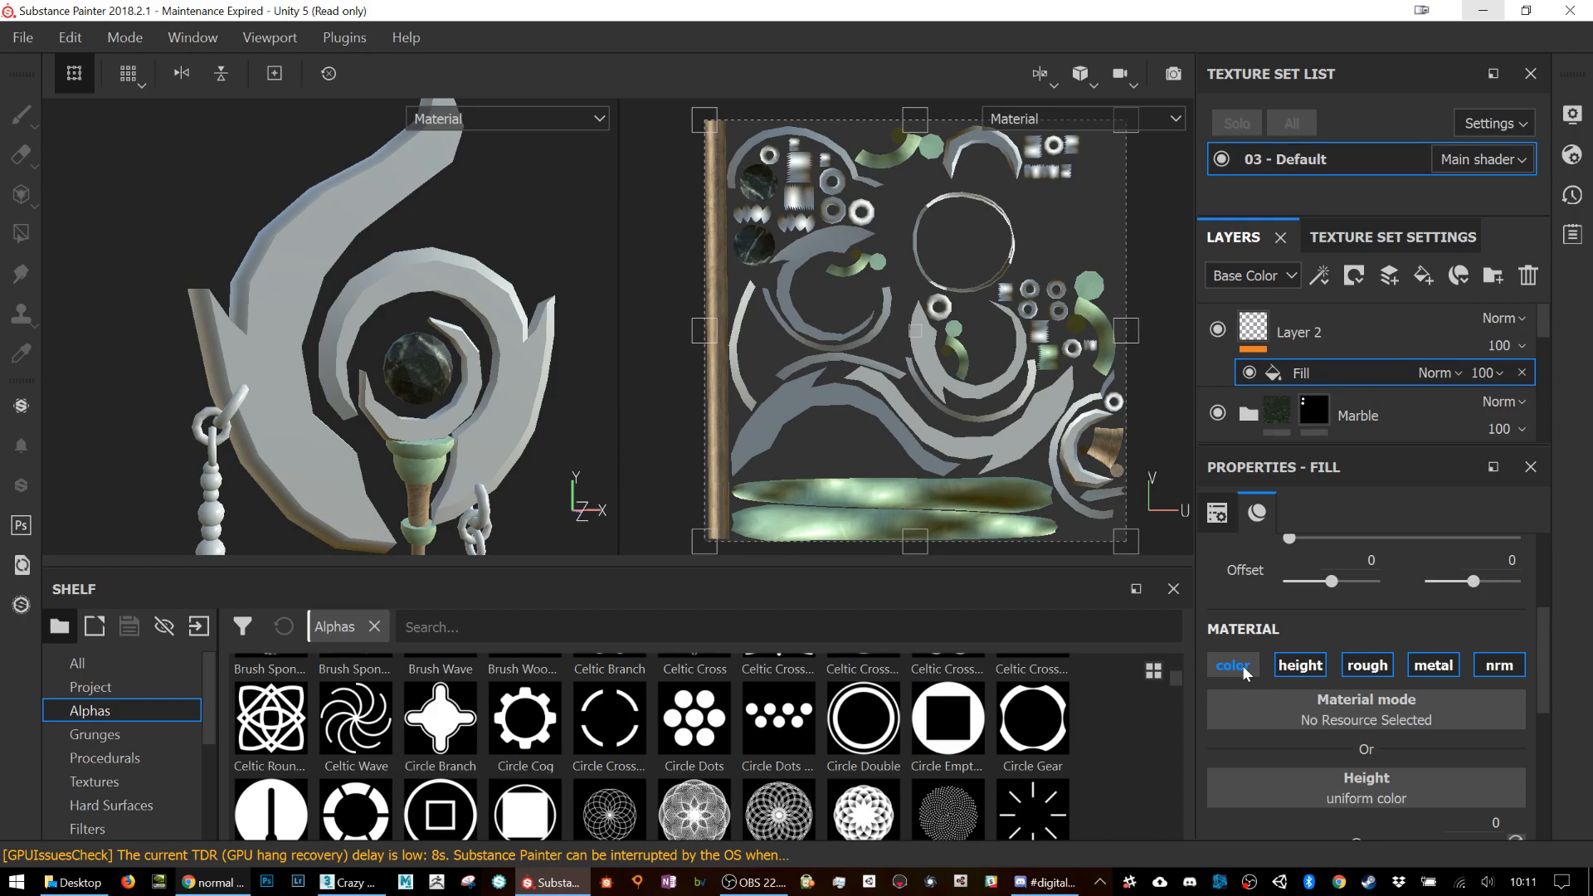
{"action": "left_click", "coordinate": [1300, 666]}
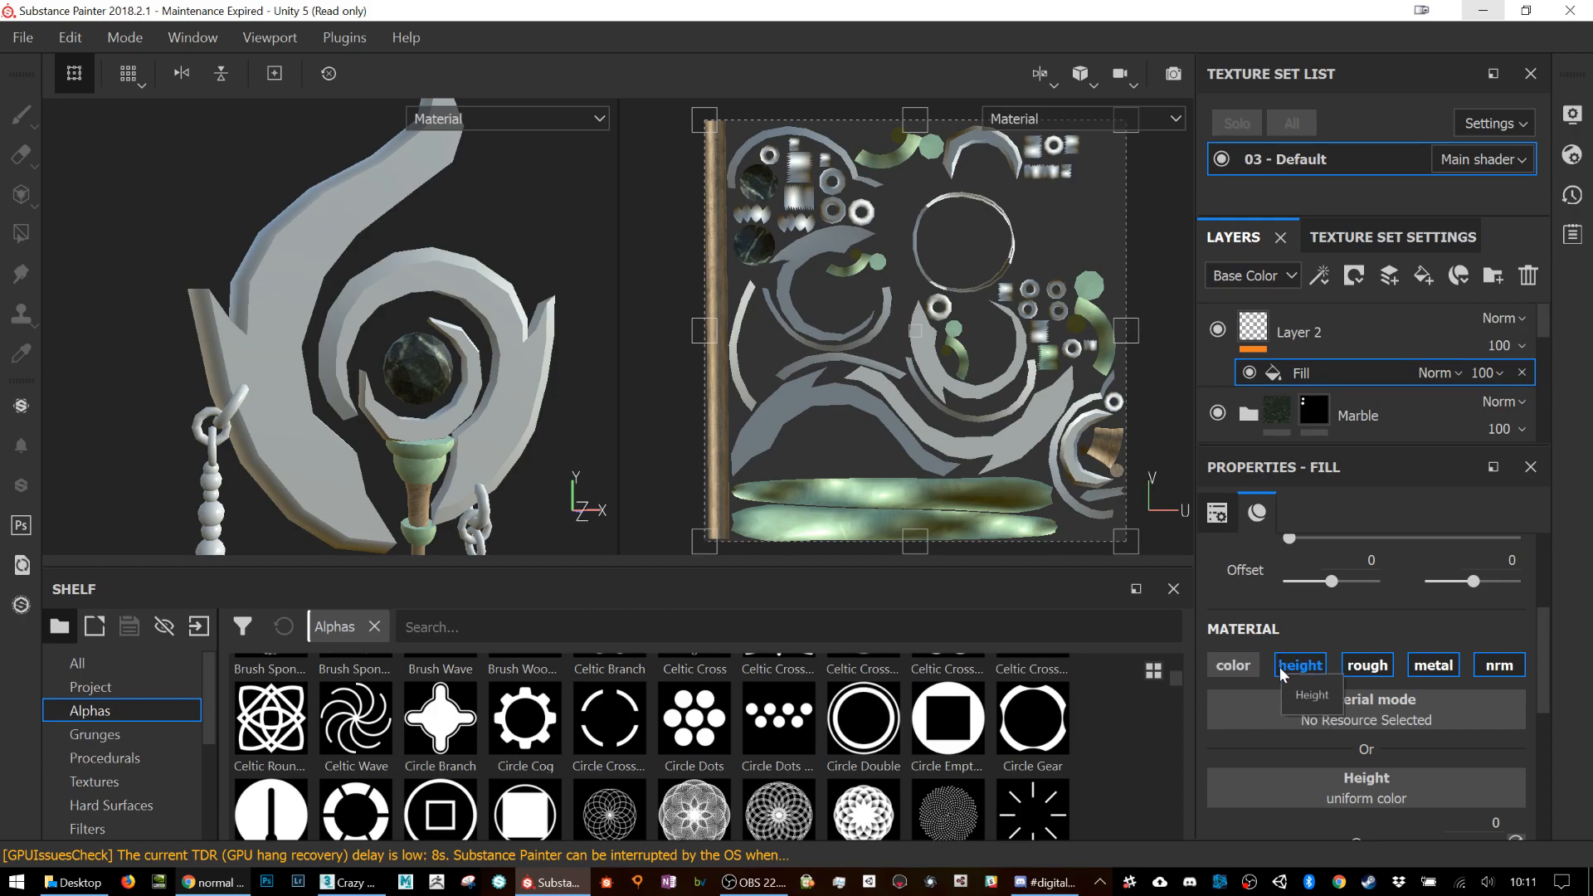
{"action": "left_click", "coordinate": [1370, 668]}
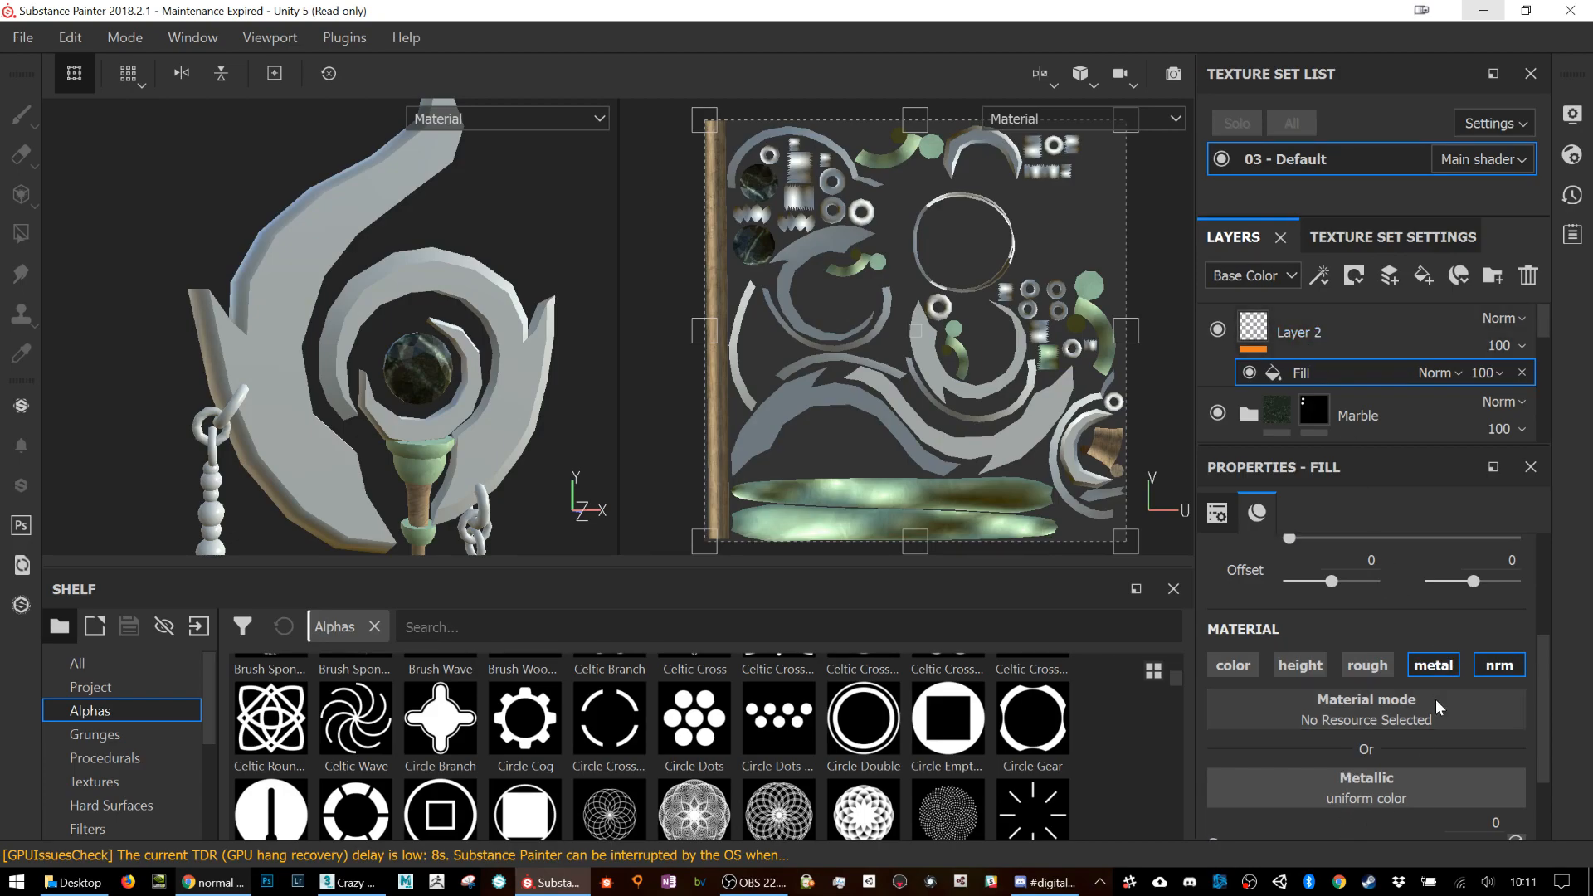
{"action": "left_click", "coordinate": [1447, 669]}
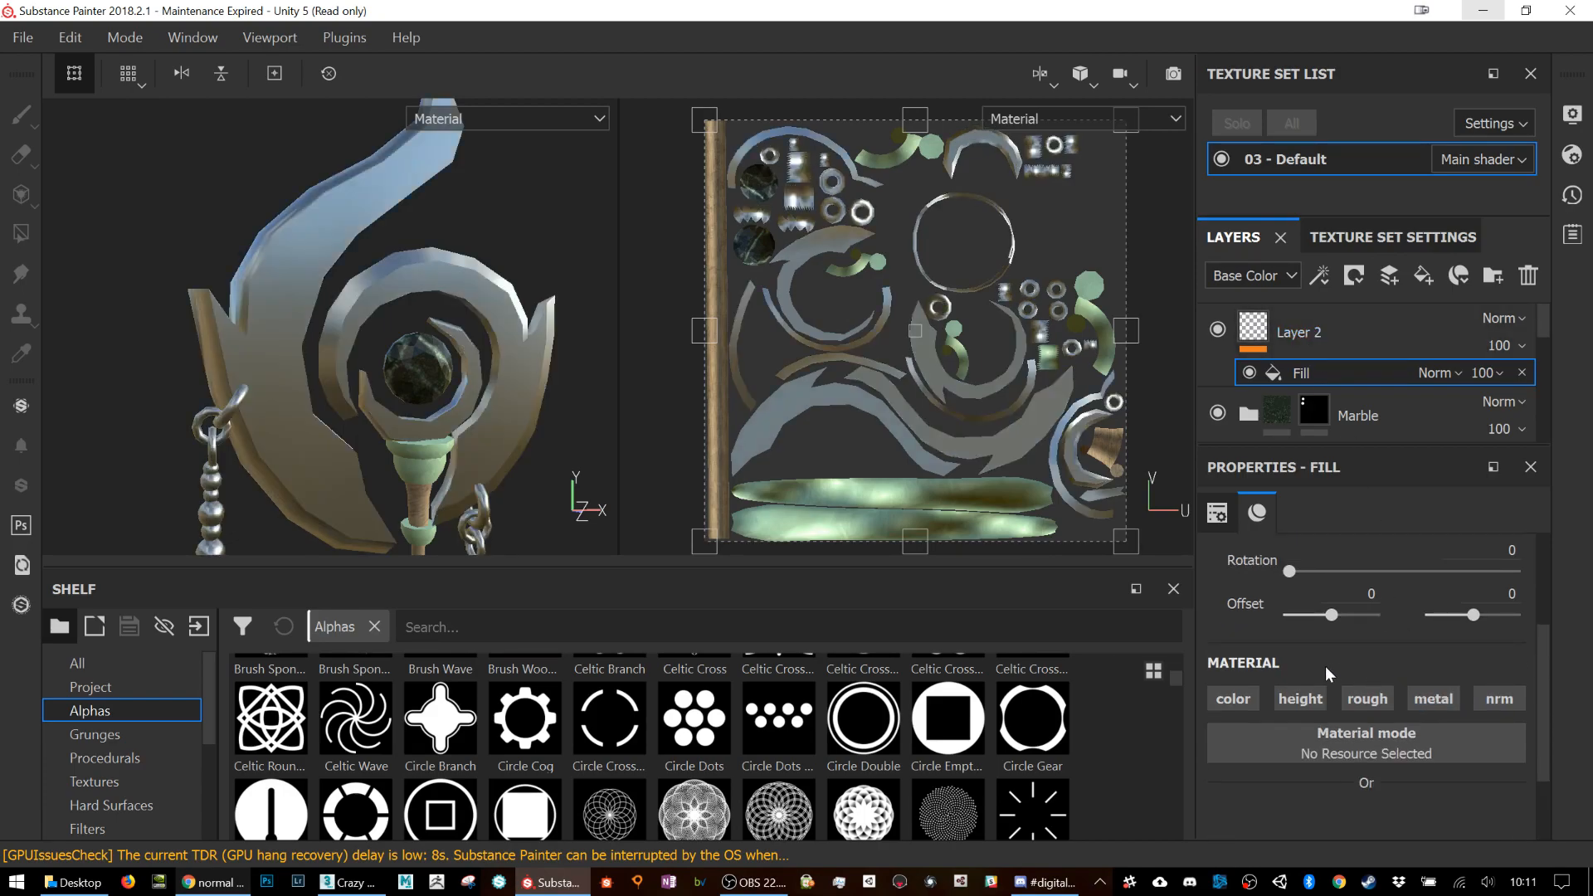
{"action": "left_click", "coordinate": [1301, 699]}
{"action": "scroll", "coordinate": [1364, 664], "scroll_direction": "down", "scroll_amount": 2}
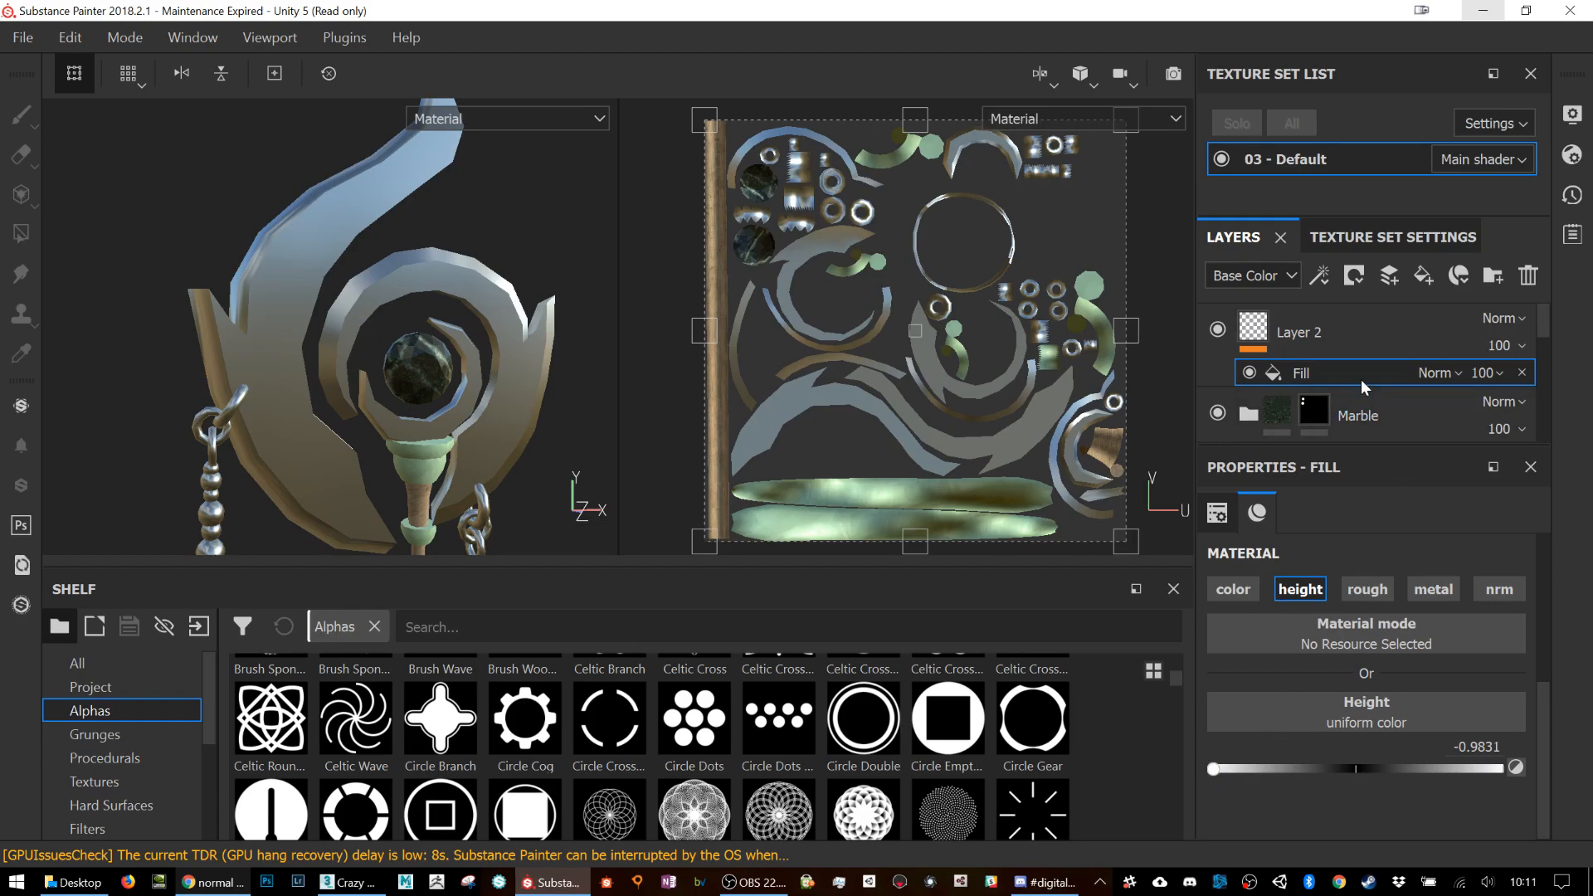
Step: Add a black mask to the layer that holds the height fill
{"action": "left_click", "coordinate": [1293, 329]}
{"action": "right_click", "coordinate": [1293, 328]}
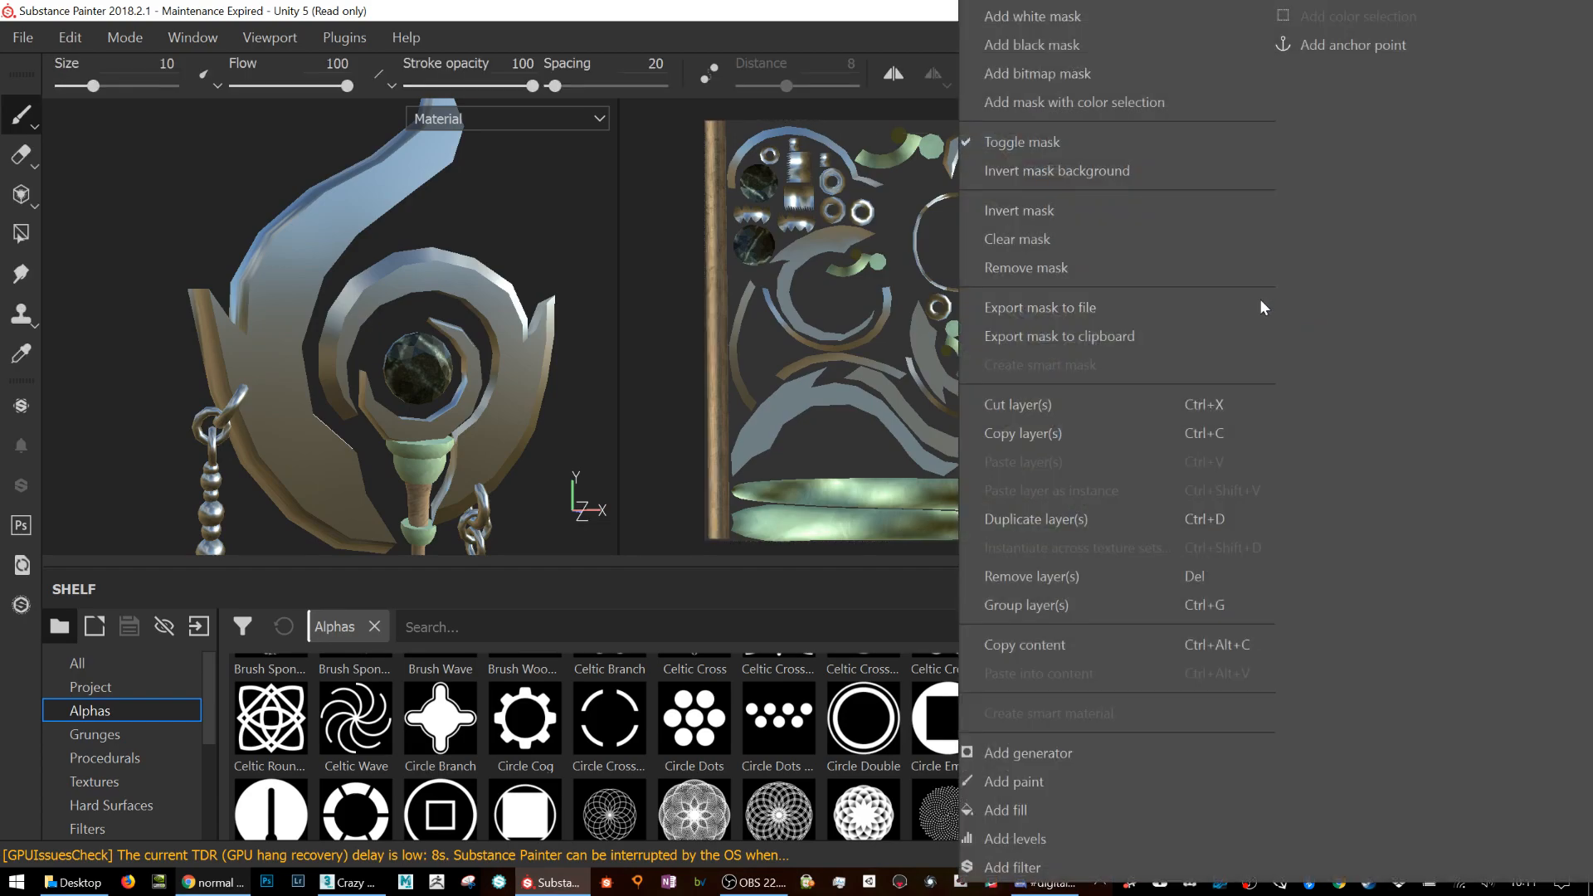
{"action": "left_click", "coordinate": [1095, 47]}
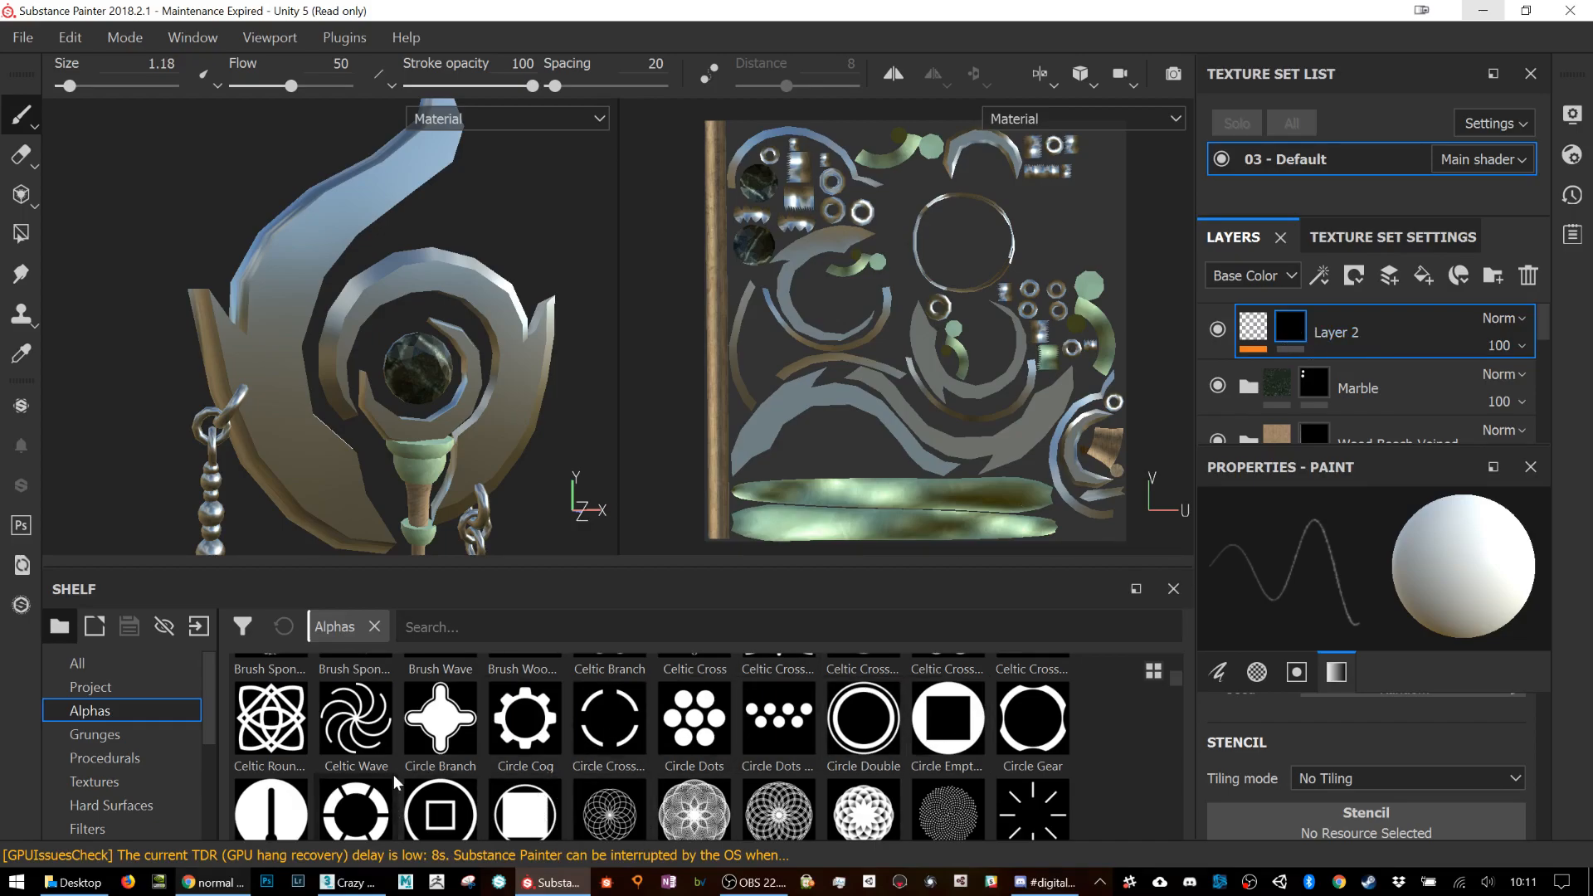
Step: Choose the rounded Celtic knot alpha and stamp it once on the staff head's metal beside the chain ring at brush size 8.29
{"action": "scroll", "coordinate": [398, 767], "scroll_direction": "down", "scroll_amount": 3}
{"action": "scroll", "coordinate": [523, 745], "scroll_direction": "up", "scroll_amount": 3}
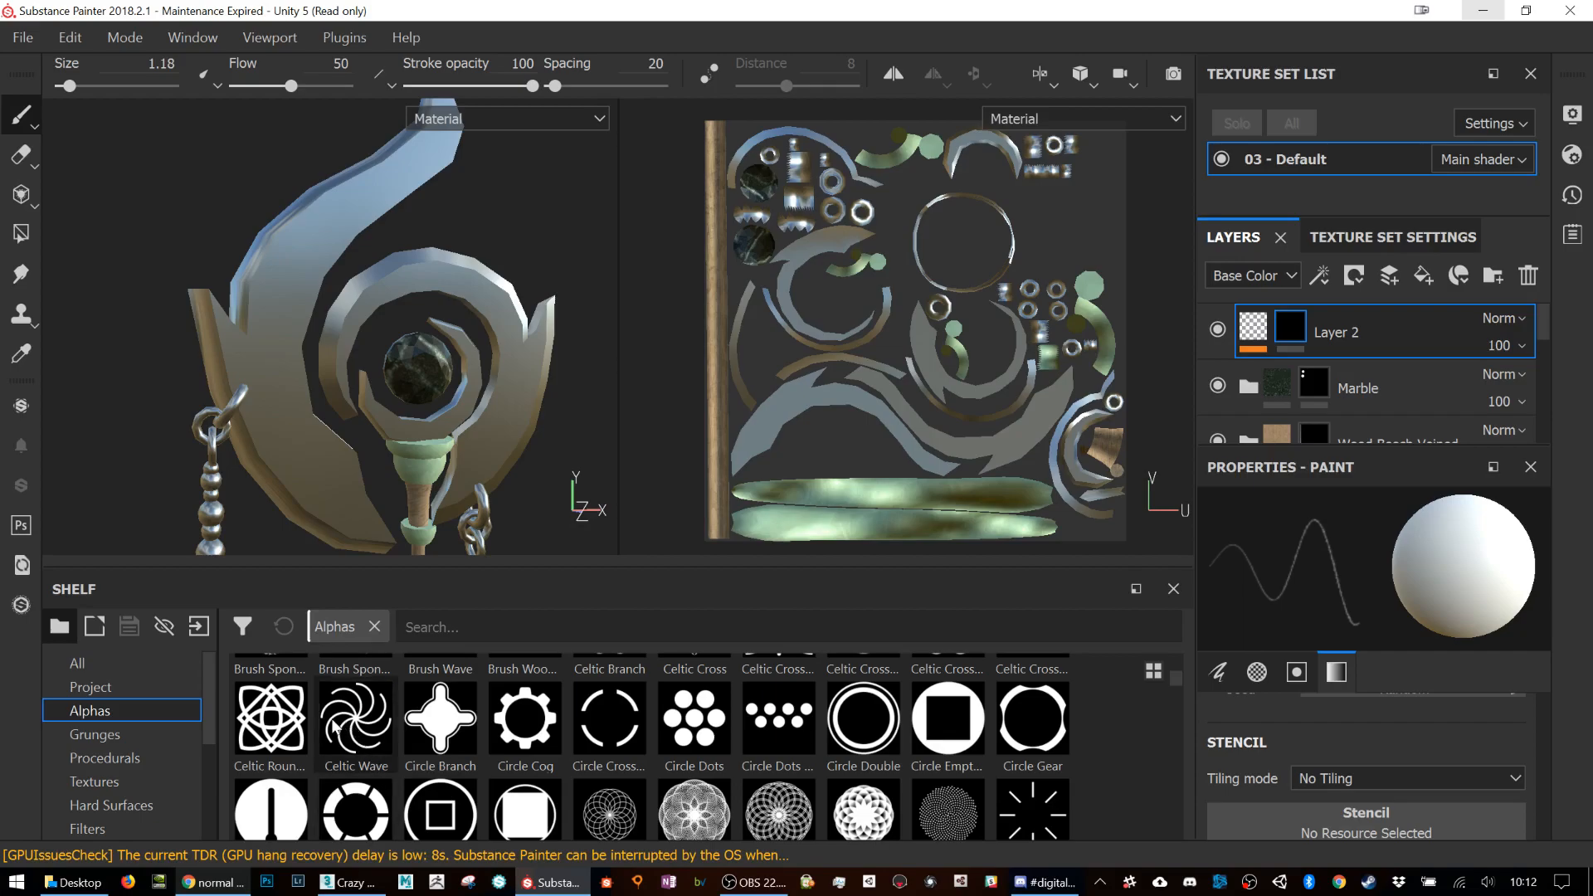
{"action": "left_click", "coordinate": [271, 718]}
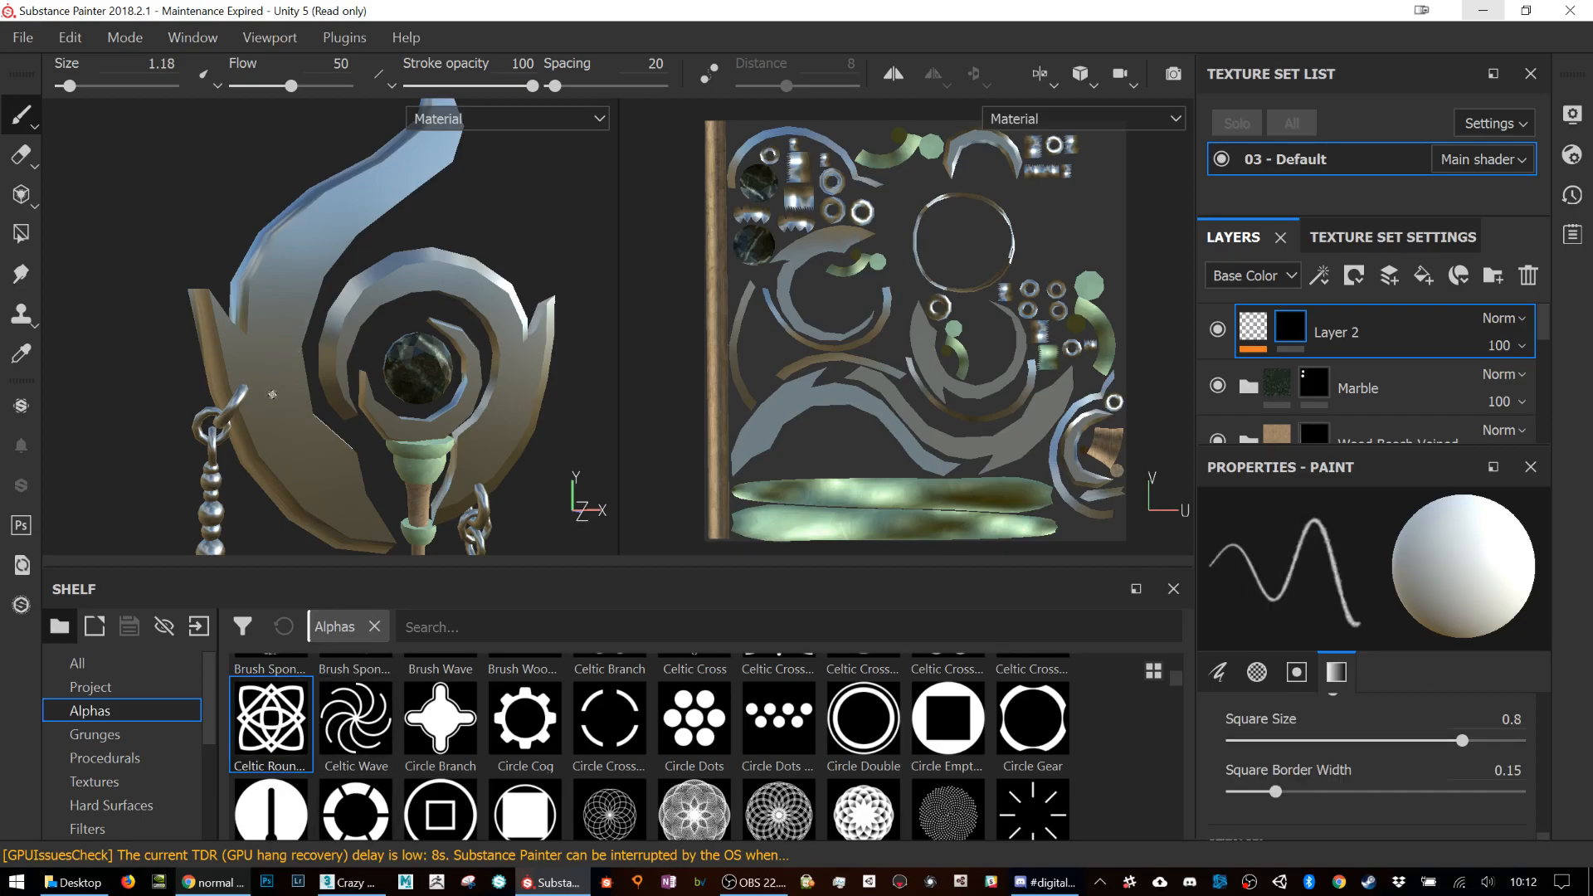
{"action": "scroll", "coordinate": [268, 392], "scroll_direction": "up", "scroll_amount": 5}
{"action": "right_click_drag", "start_coordinate": [274, 385], "coordinate": [282, 391], "text": "ctrl"}
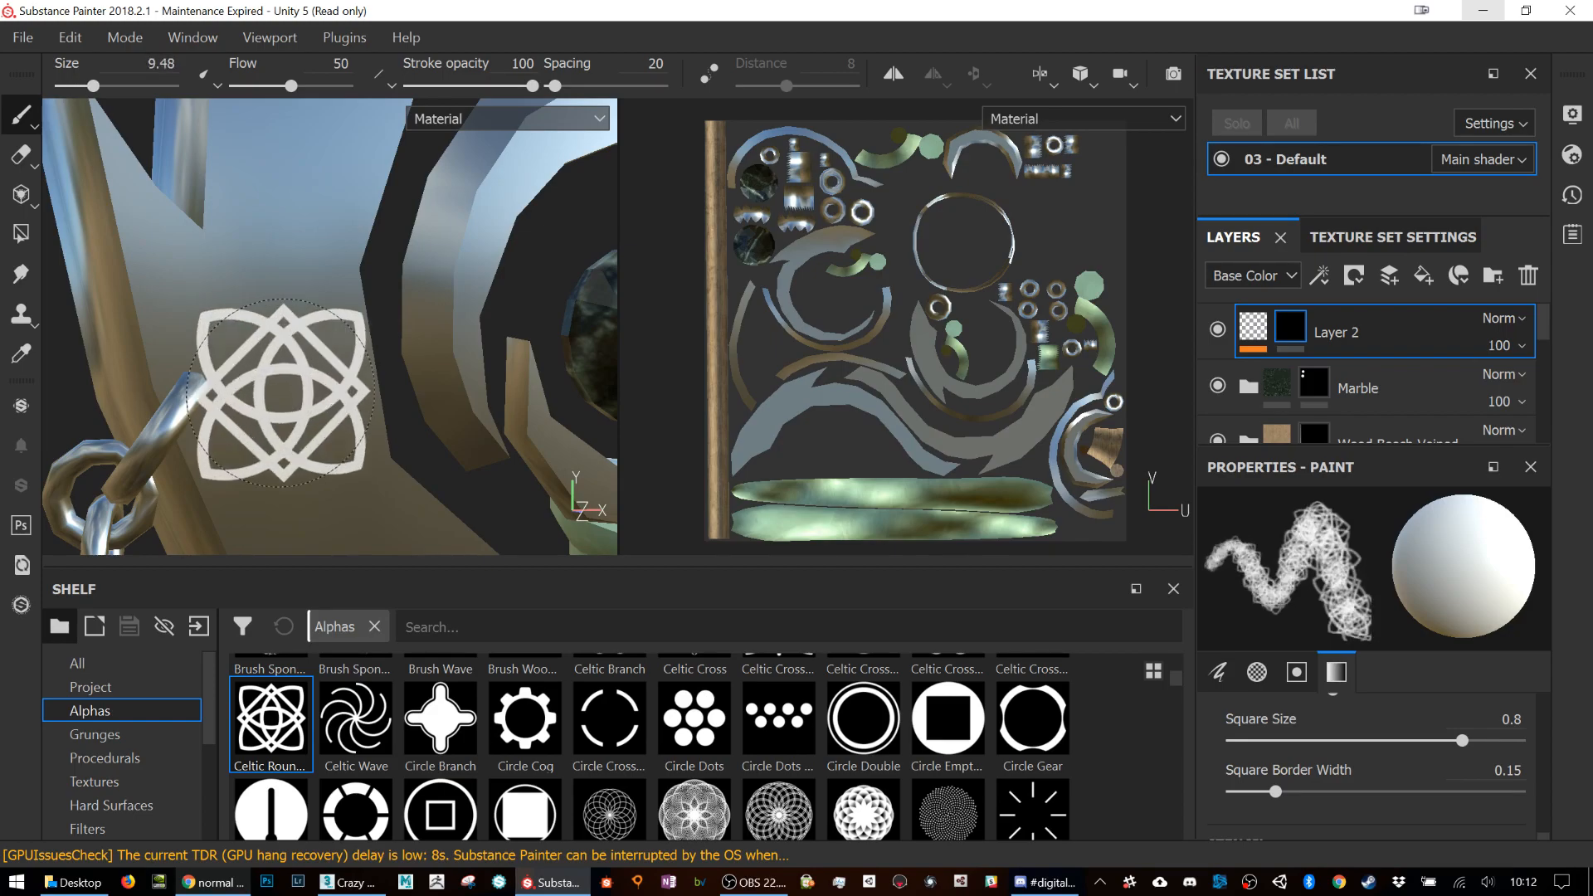
{"action": "key", "text": "bracketleft"}
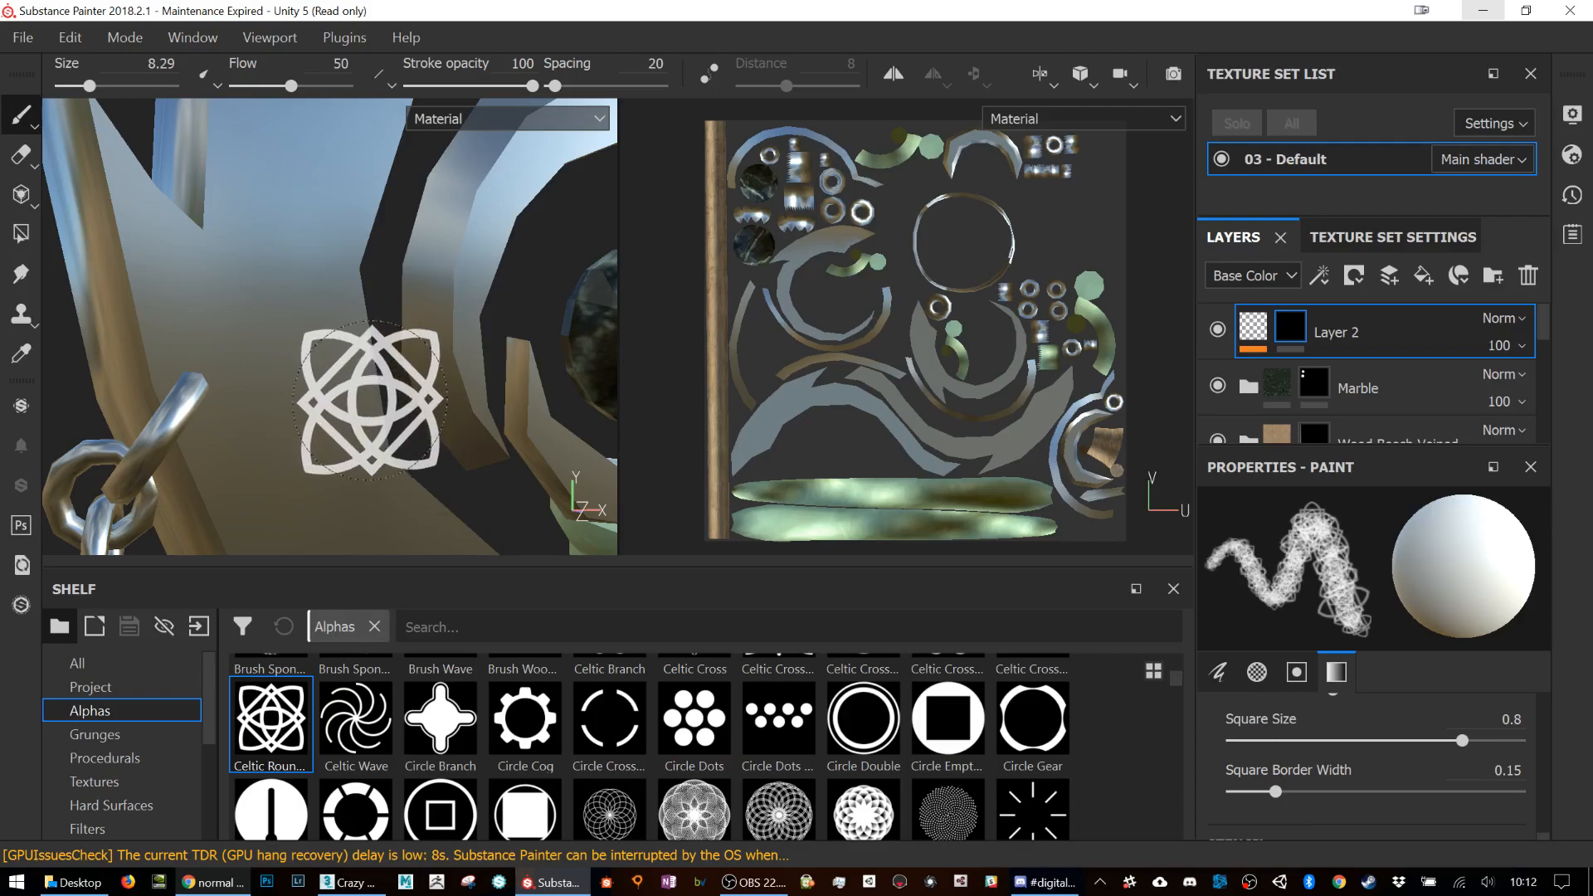
{"action": "left_click", "coordinate": [303, 423]}
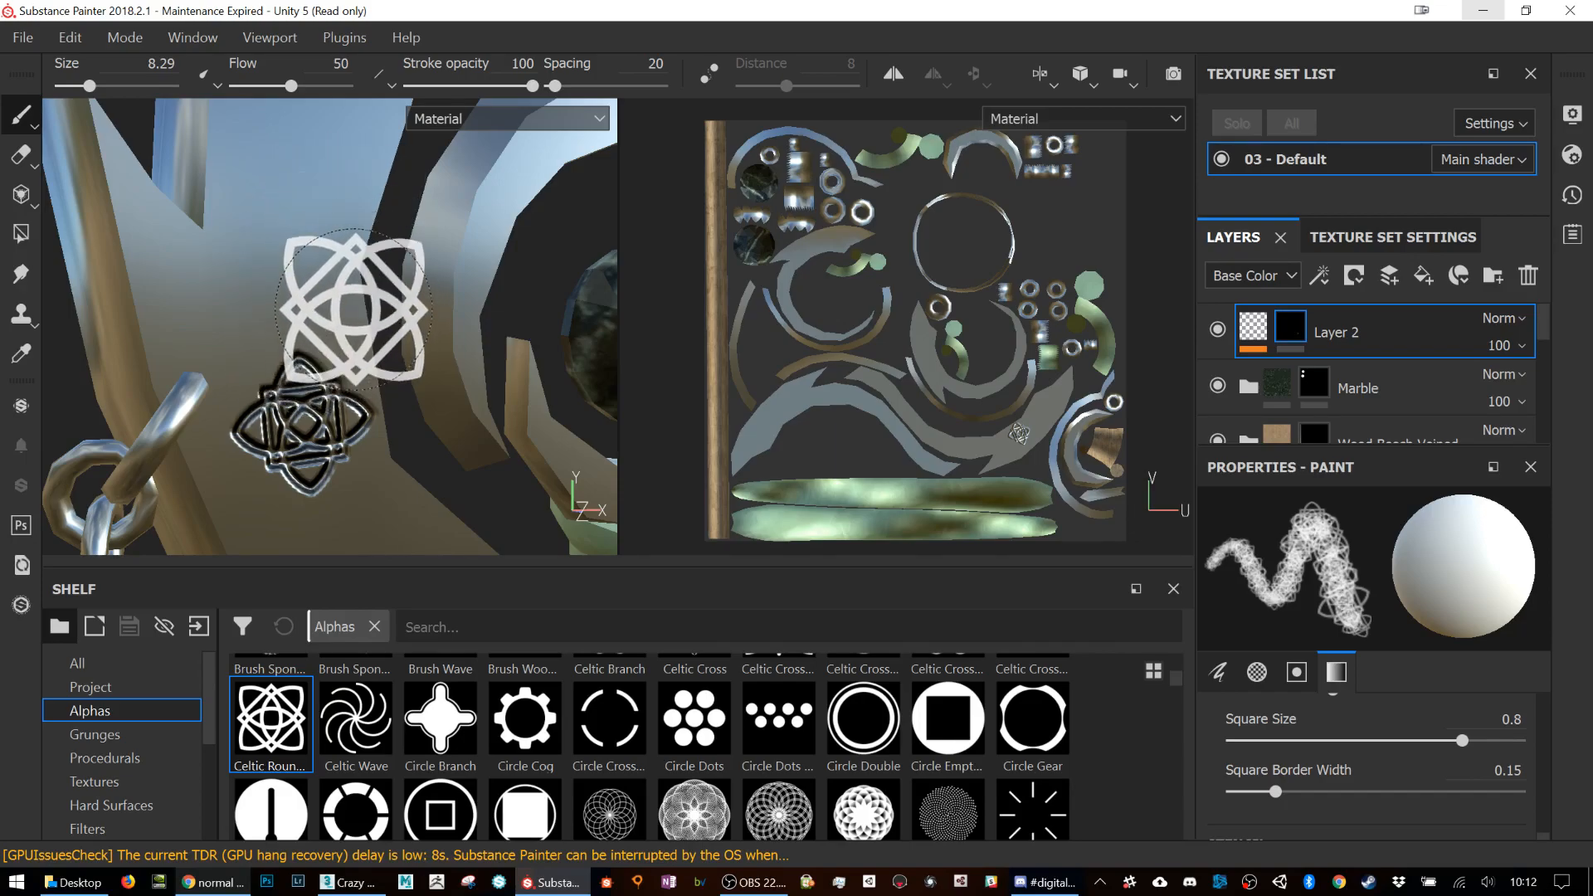
Step: Try stamping the Celtic knot across the whole staff head at brush size 65.23, and undo the stamp
{"action": "scroll", "coordinate": [346, 311], "scroll_direction": "down", "scroll_amount": 6}
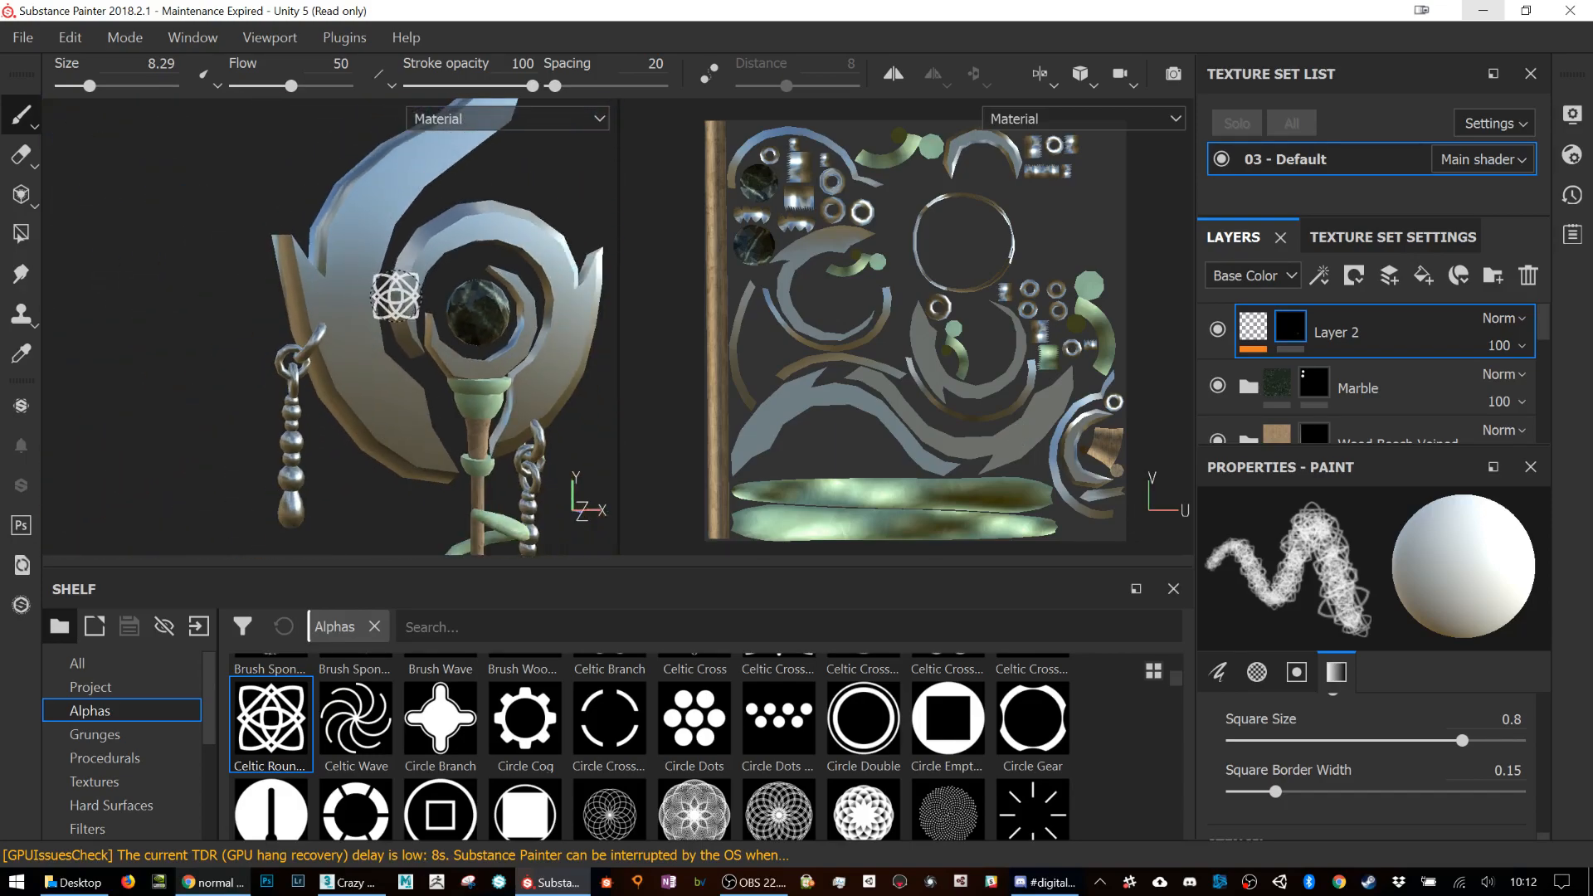
{"action": "mouse_move", "coordinate": [373, 366]}
{"action": "right_mouse_down", "text": "ctrl"}
{"action": "mouse_move", "coordinate": [392, 408]}
{"action": "mouse_move", "coordinate": [369, 372]}
{"action": "right_mouse_up", "text": "ctrl"}
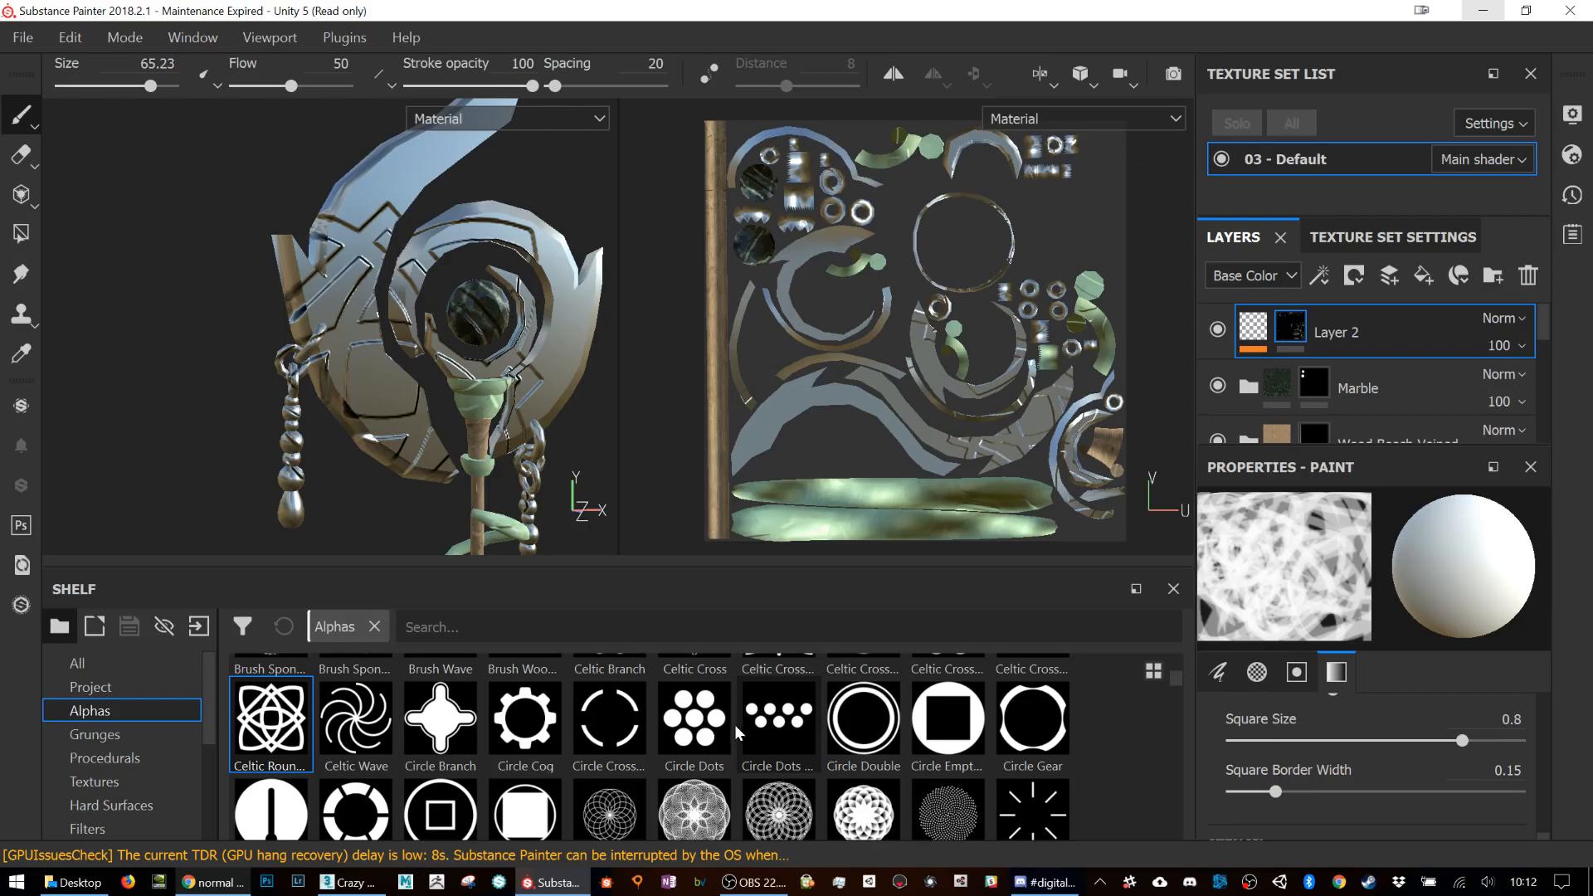
{"action": "key", "text": "ctrl"}
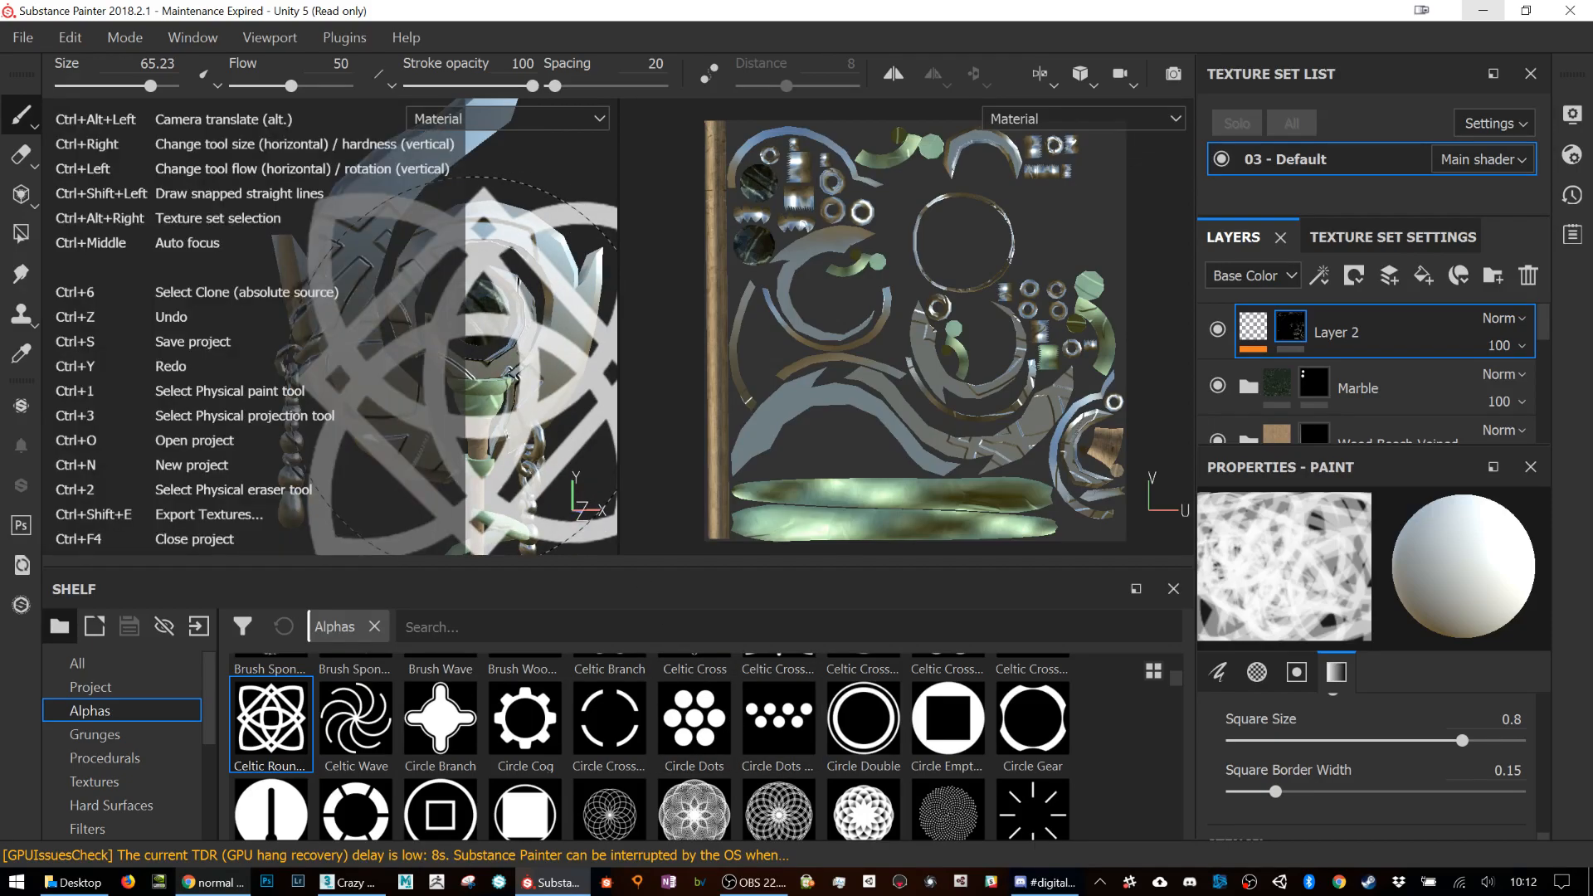
{"action": "key", "text": "ctrl+z"}
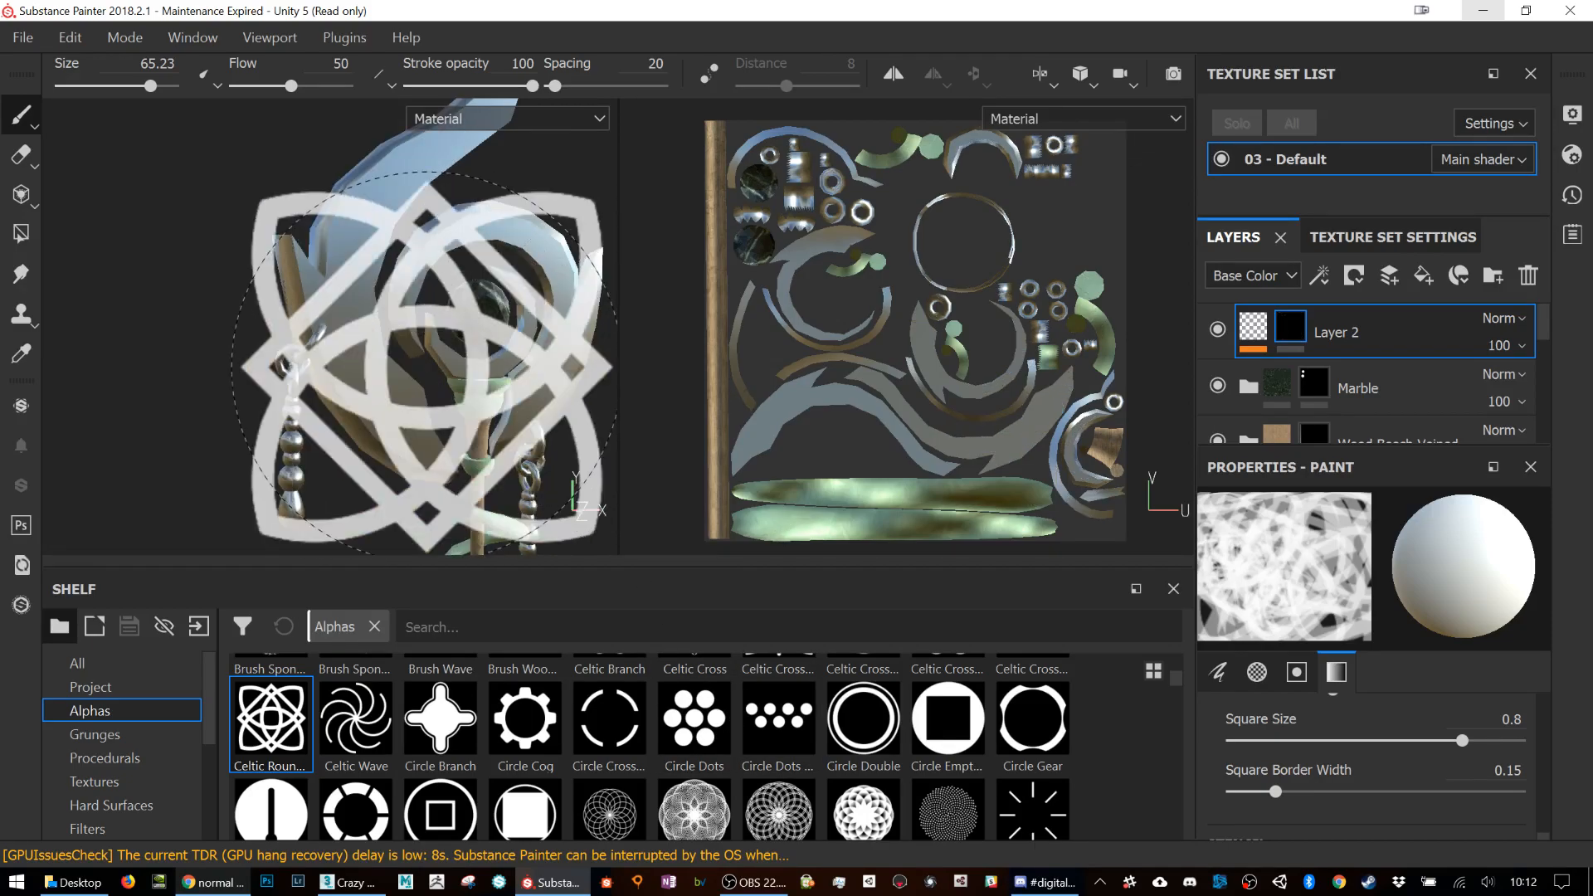
Step: Stamp the Celtic knot on the staff head's lower metal and on the upper curved band, at brush sizes 9.48 and 8.29
{"action": "right_click_drag", "start_coordinate": [397, 369], "coordinate": [259, 369], "text": "ctrl"}
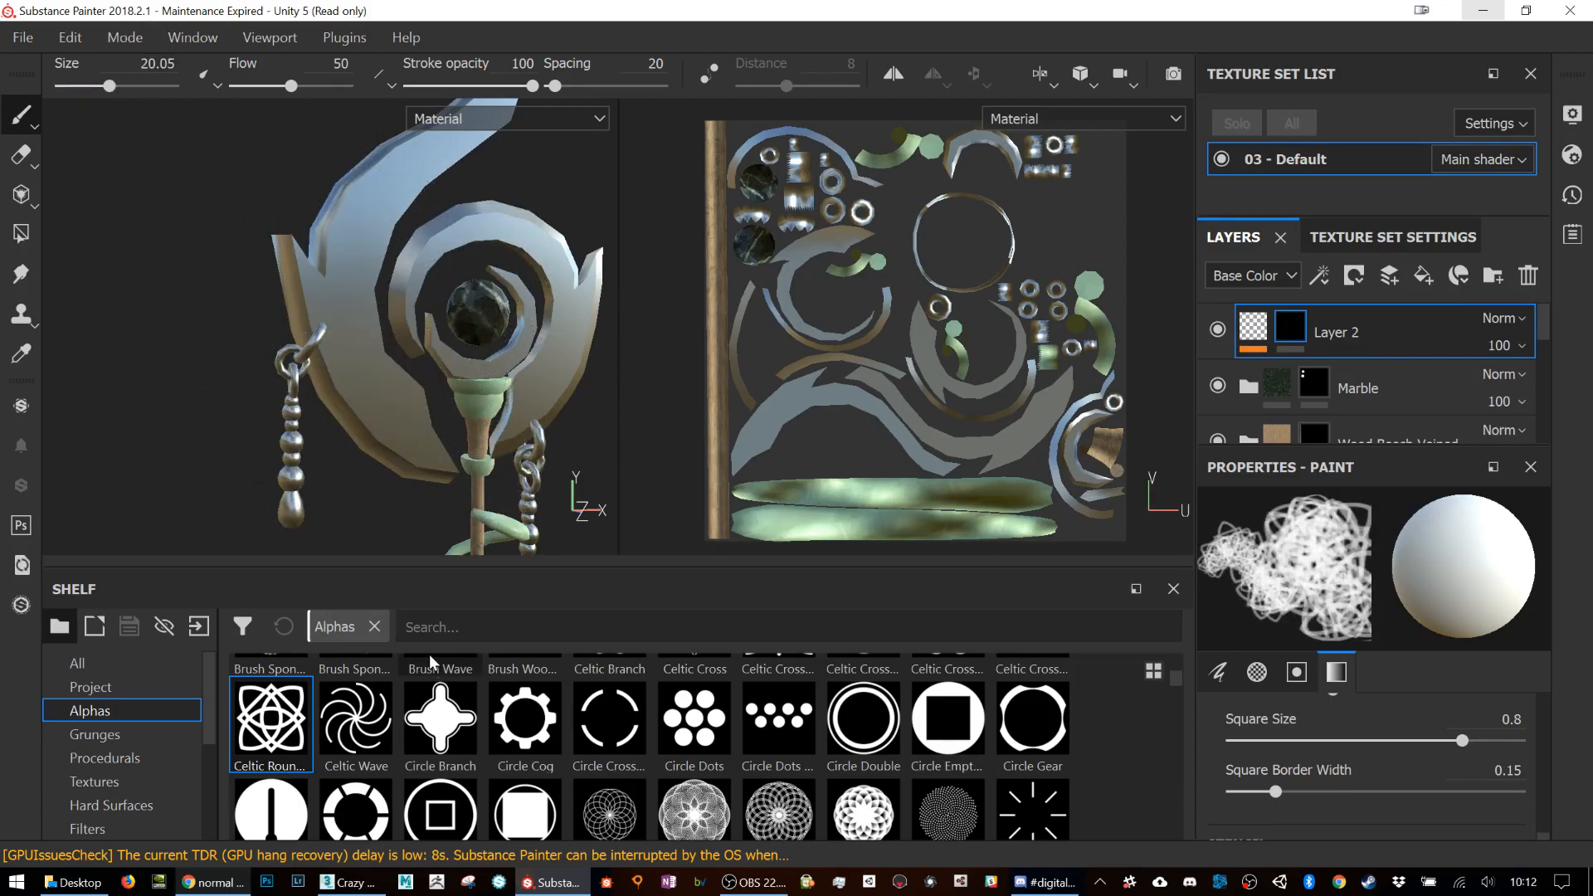
{"action": "right_click_drag", "start_coordinate": [371, 373], "coordinate": [375, 402], "text": "ctrl"}
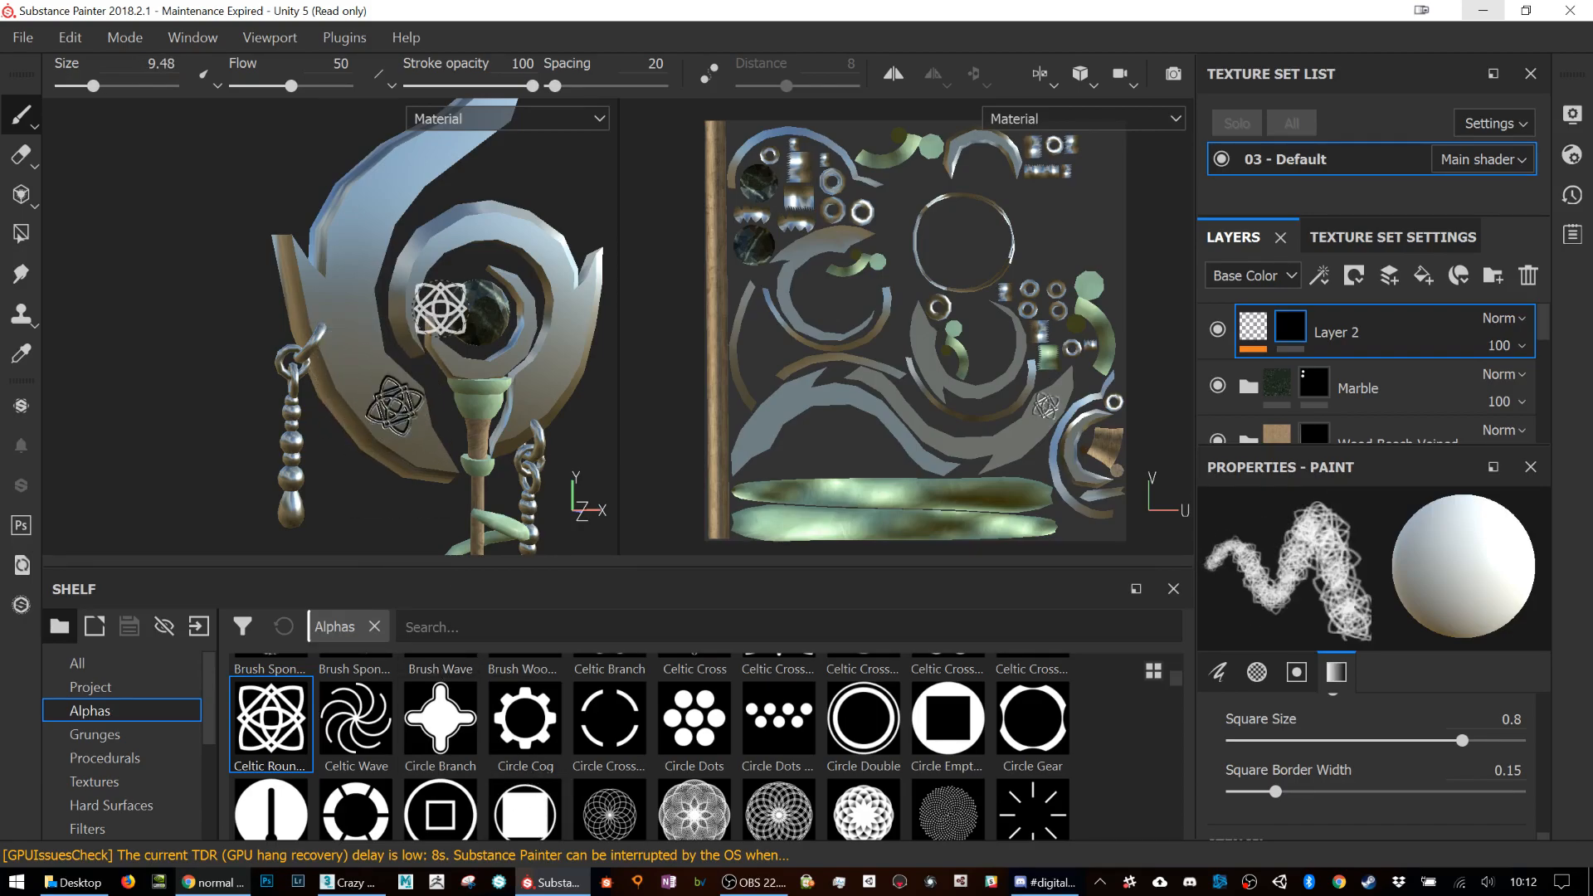
{"action": "middle_click_drag", "start_coordinate": [526, 203], "coordinate": [422, 290]}
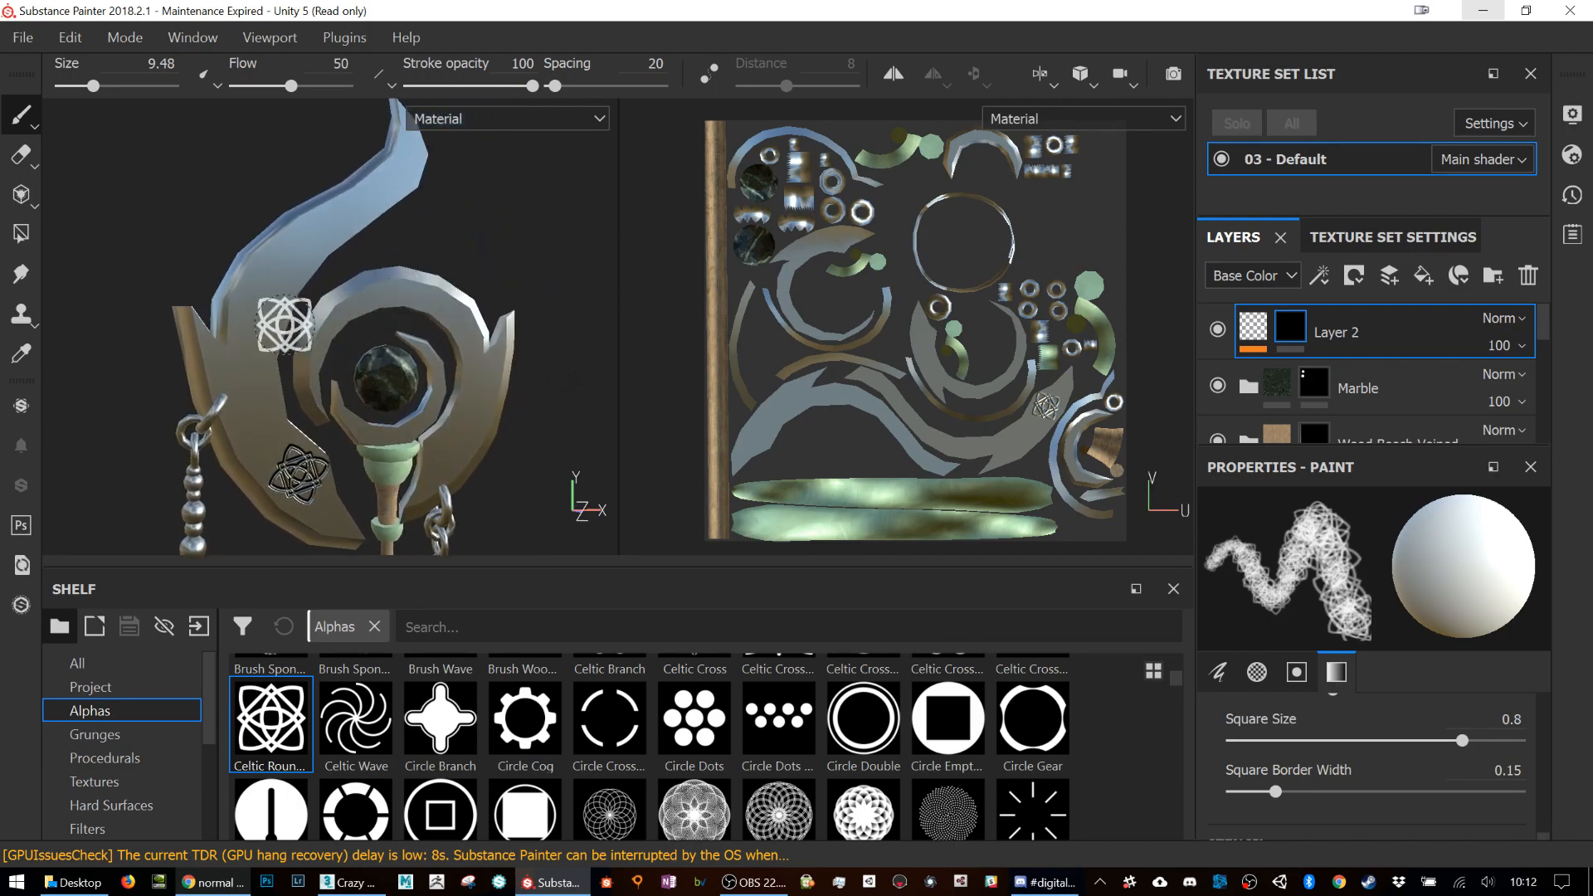
{"action": "right_click_drag", "start_coordinate": [262, 297], "coordinate": [258, 303], "text": "ctrl"}
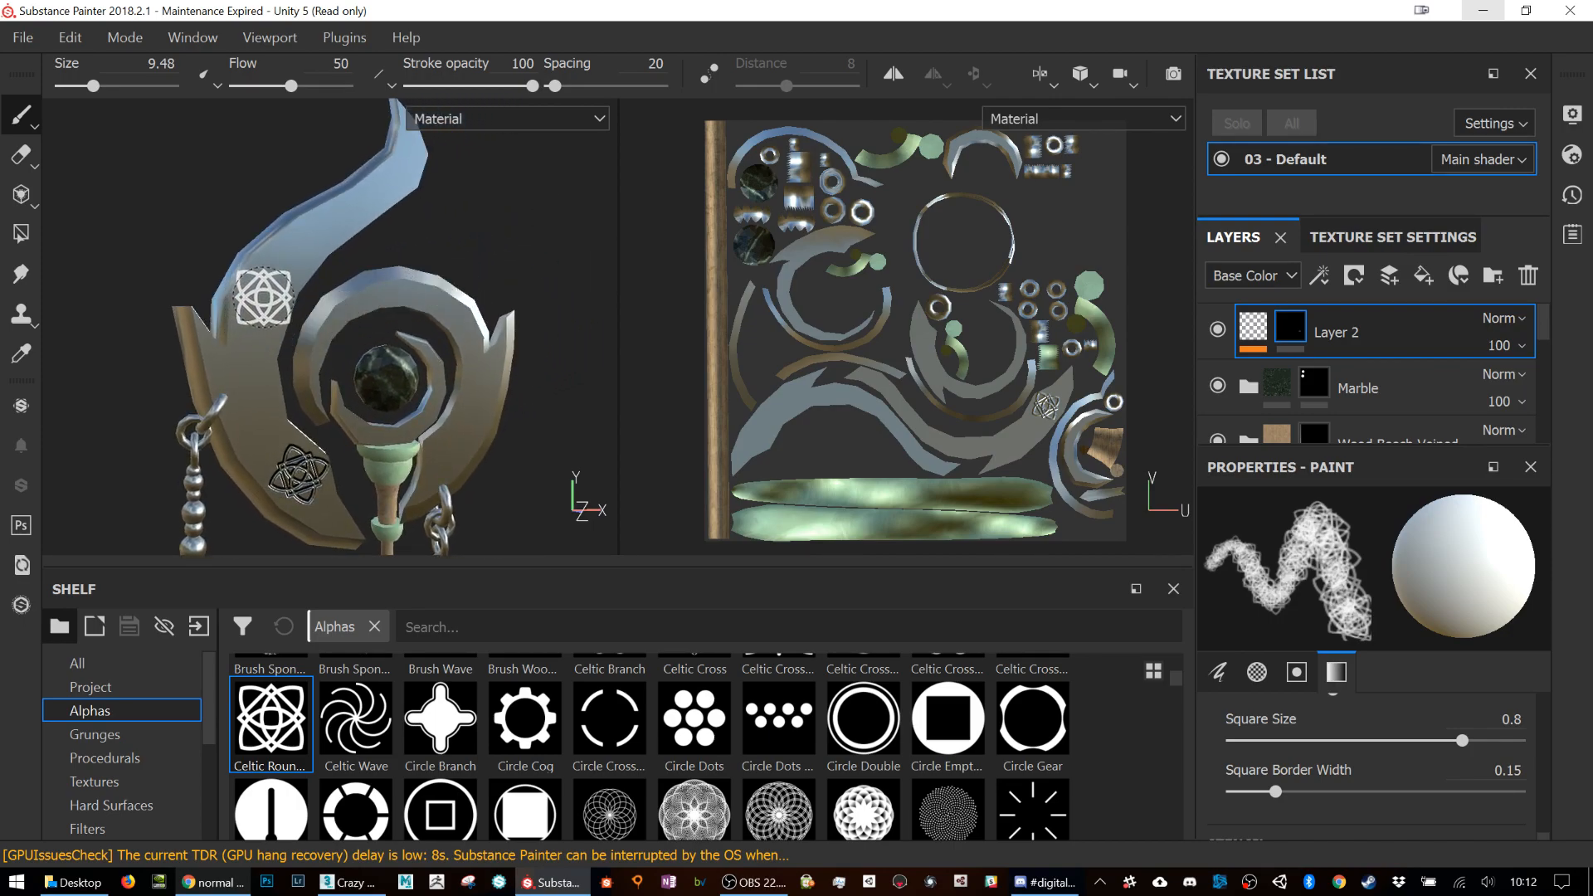
{"action": "left_click", "coordinate": [258, 304]}
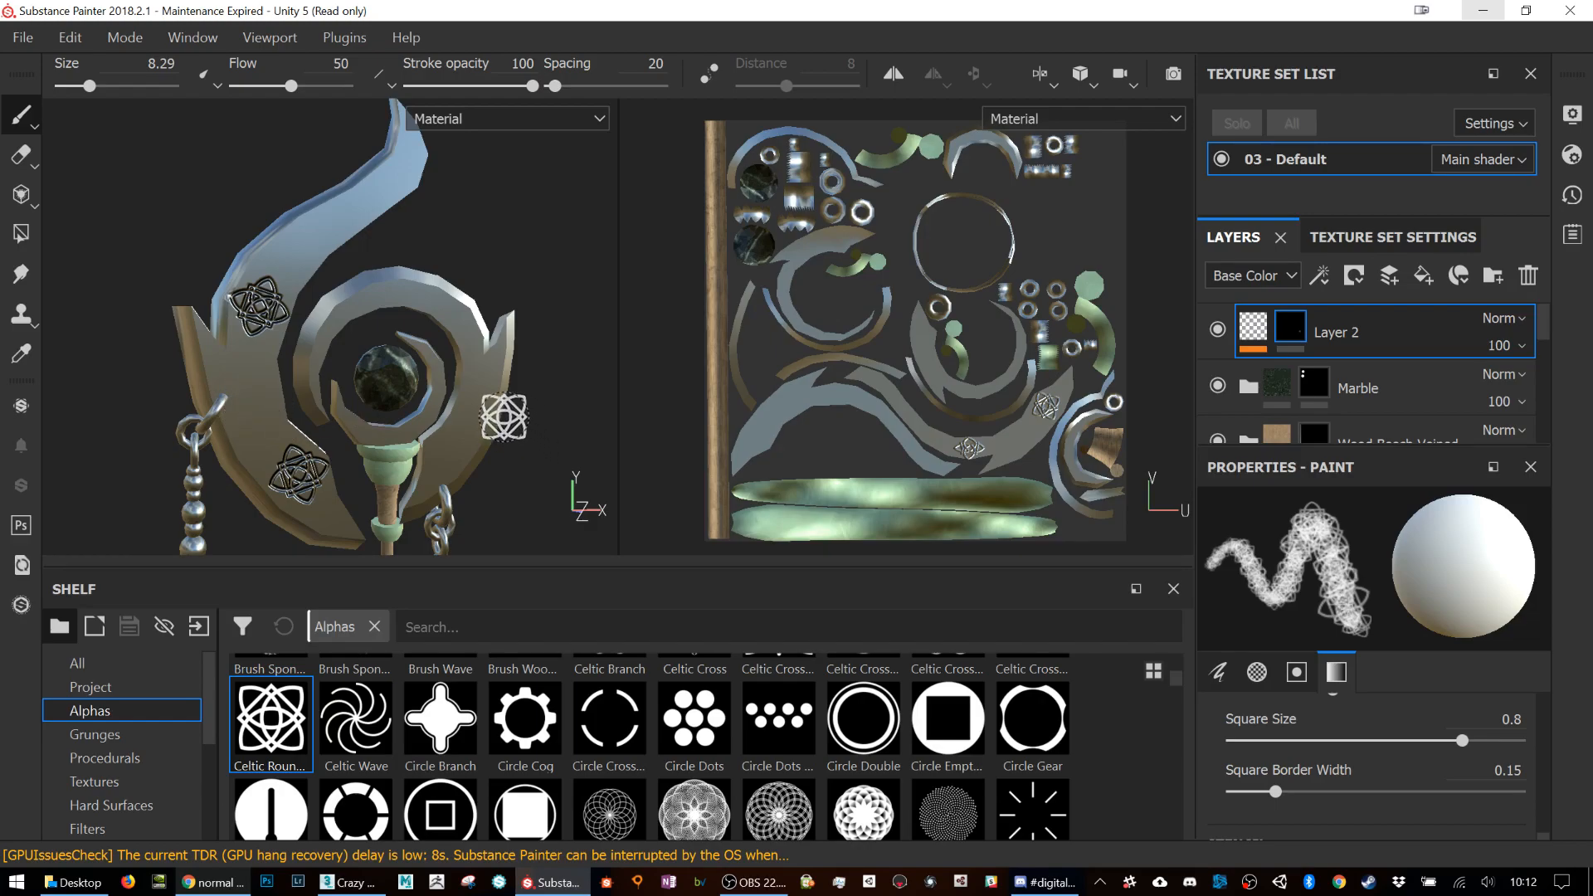
Step: Delete the layer holding the Celtic knot engravings and add a new empty paint layer above Marble
{"action": "left_click", "coordinate": [863, 811]}
{"action": "scroll", "coordinate": [699, 795], "scroll_direction": "down", "scroll_amount": 1}
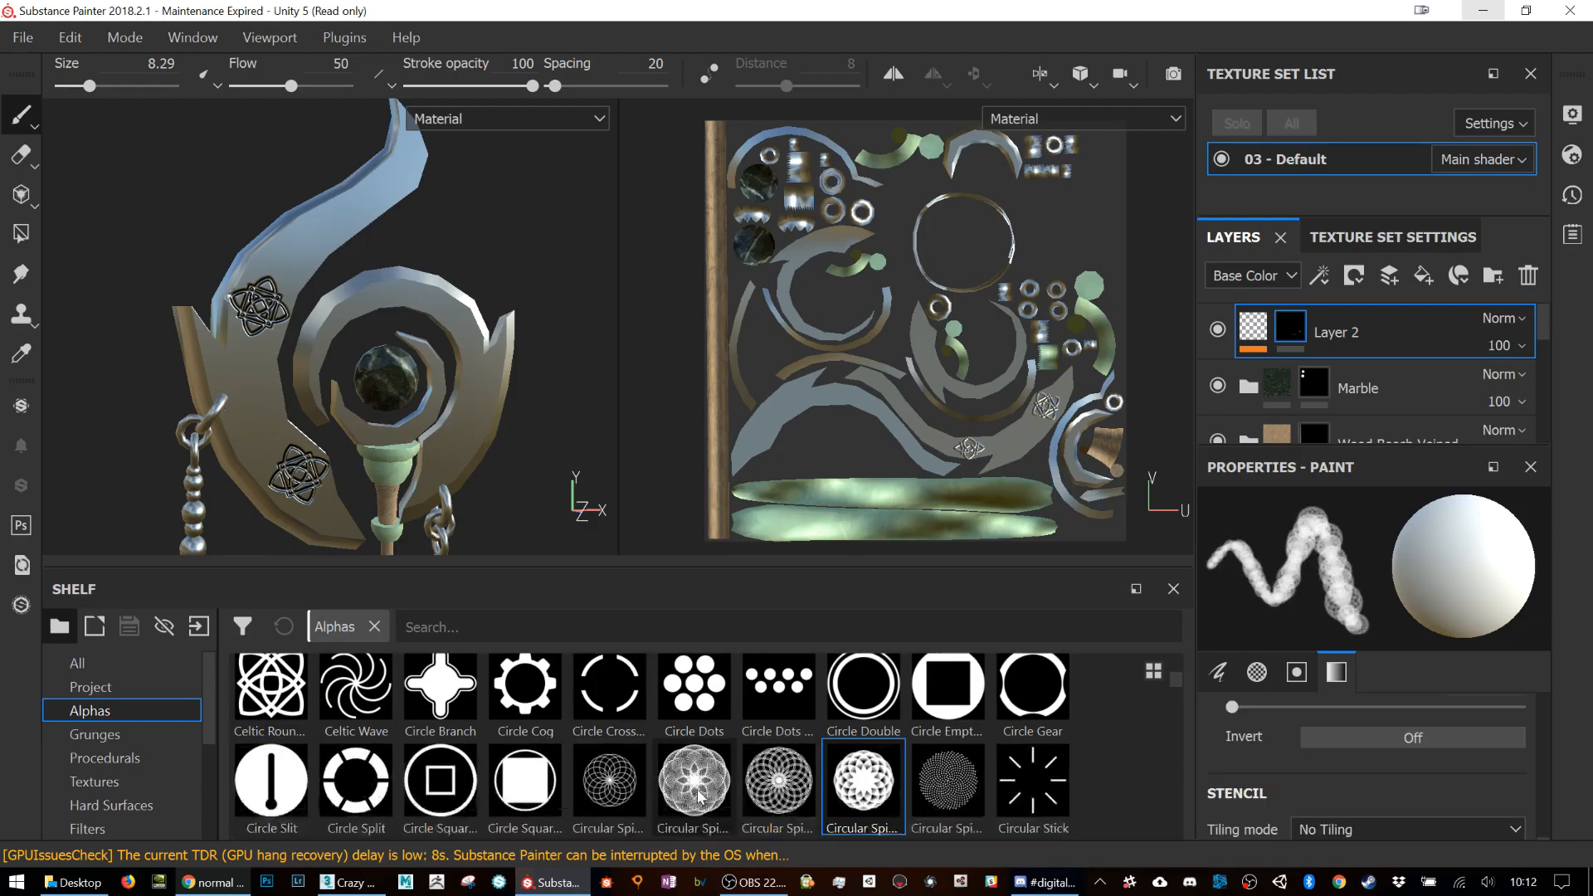
{"action": "left_click", "coordinate": [1537, 278]}
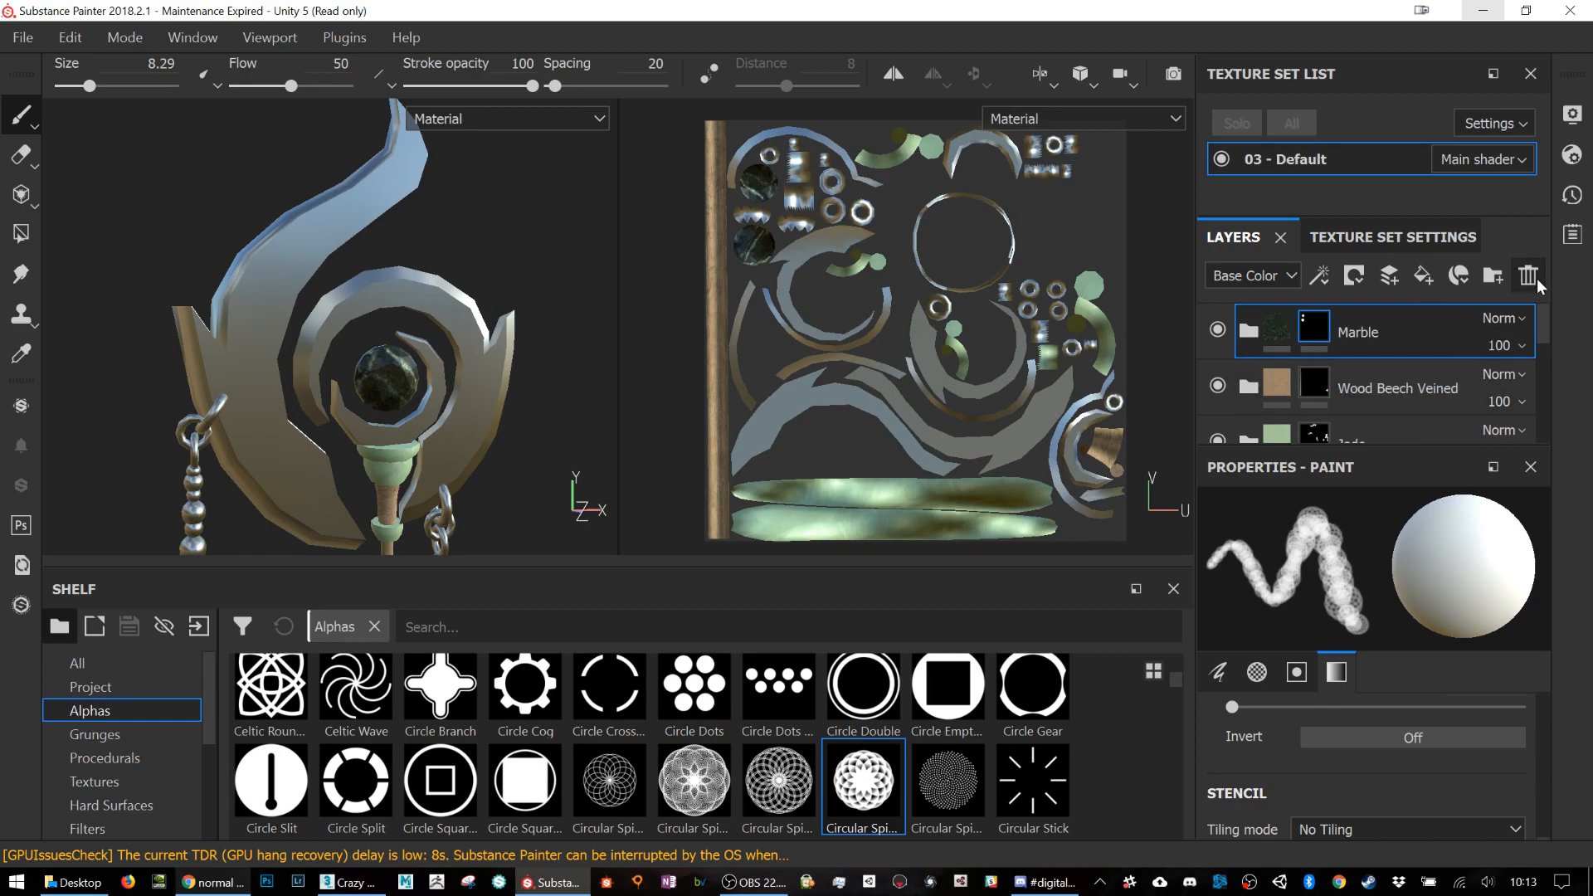
{"action": "left_click", "coordinate": [1399, 280]}
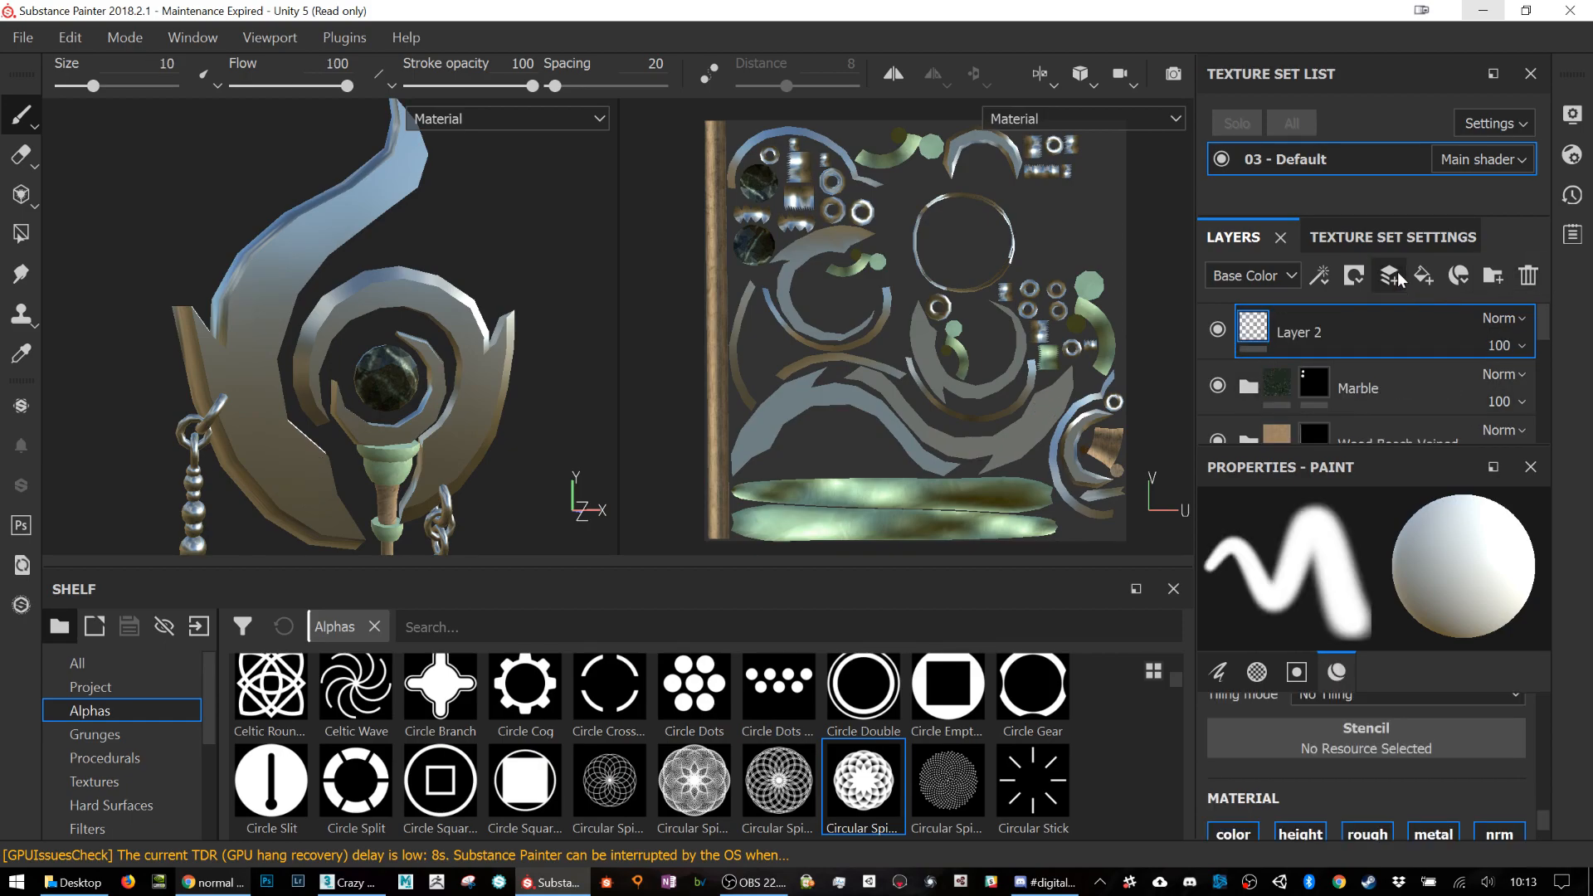
Step: Add a fill effect to the new layer with only the height channel enabled, and set its height to -1
{"action": "right_click", "coordinate": [1255, 329]}
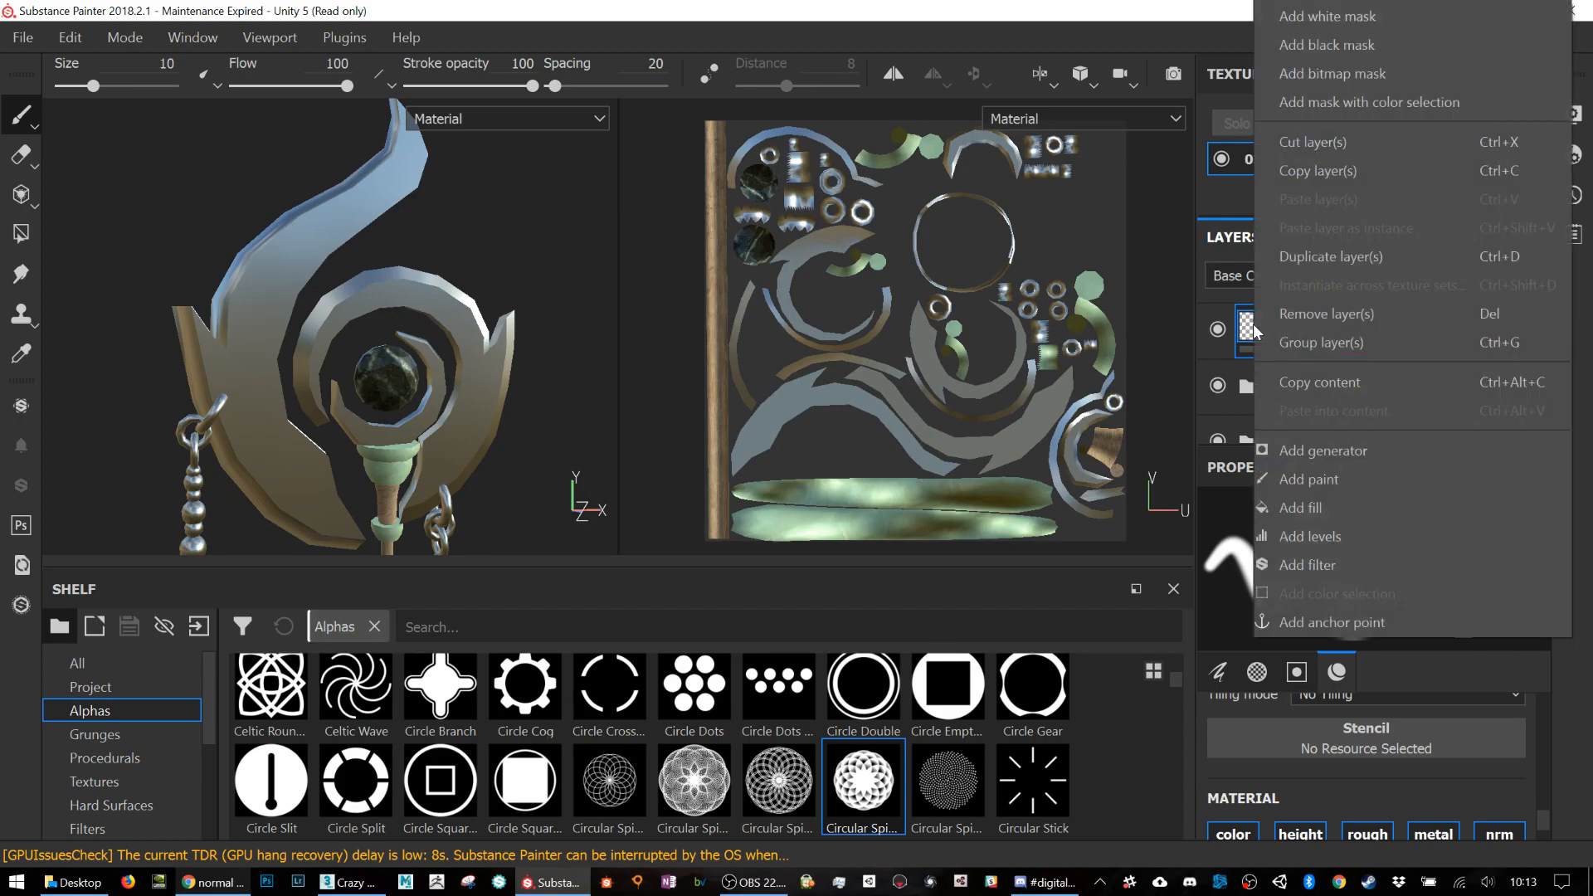
{"action": "left_click", "coordinate": [1283, 508]}
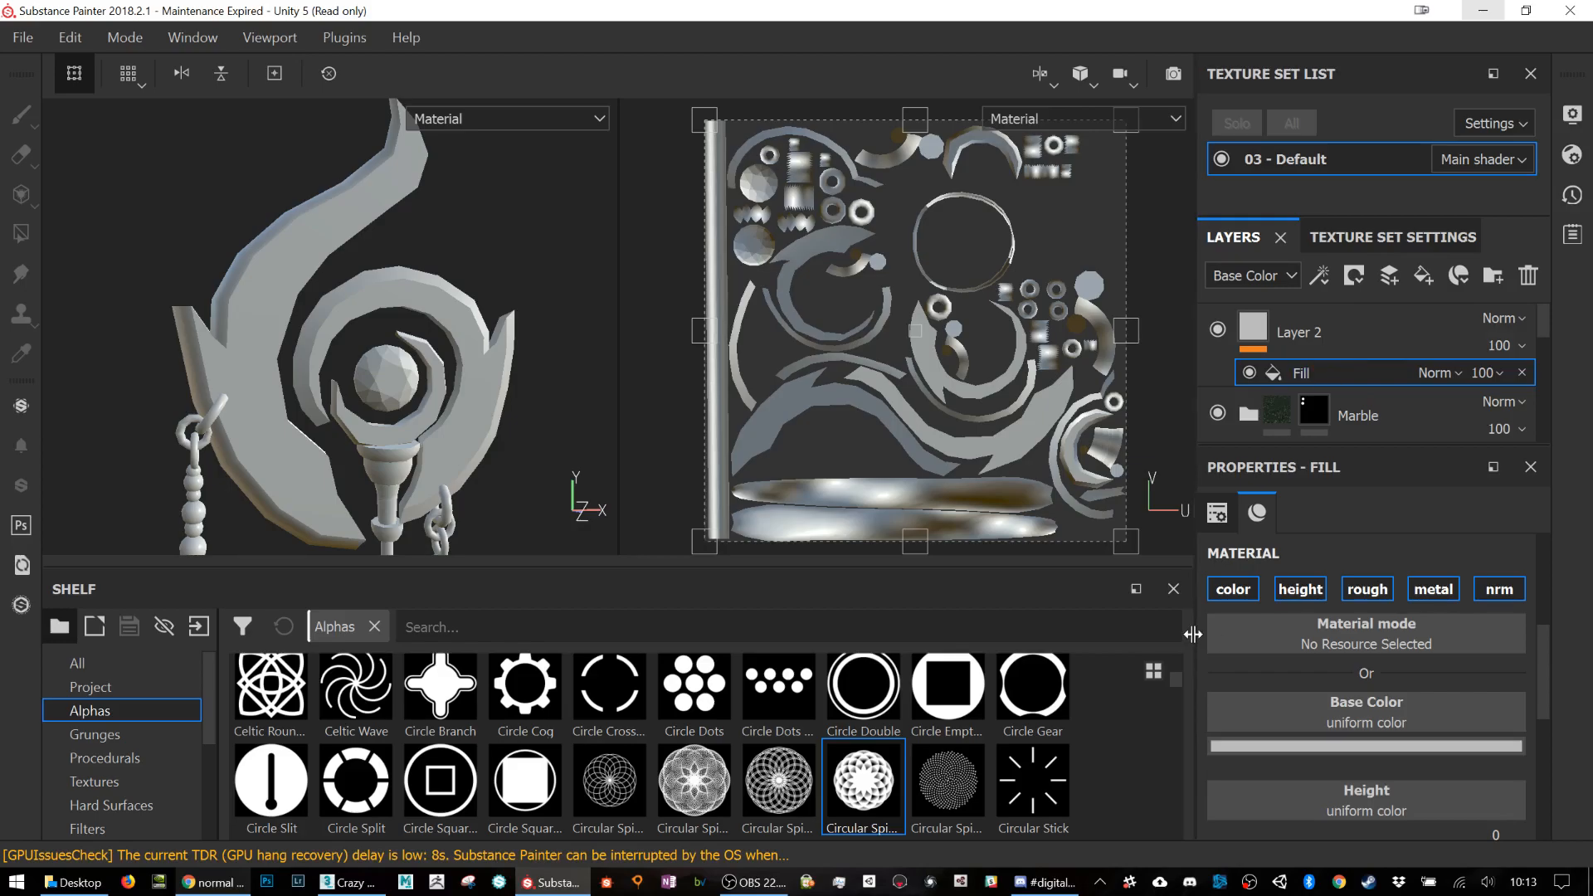
{"action": "left_click", "coordinate": [1369, 590]}
{"action": "left_click", "coordinate": [1227, 590]}
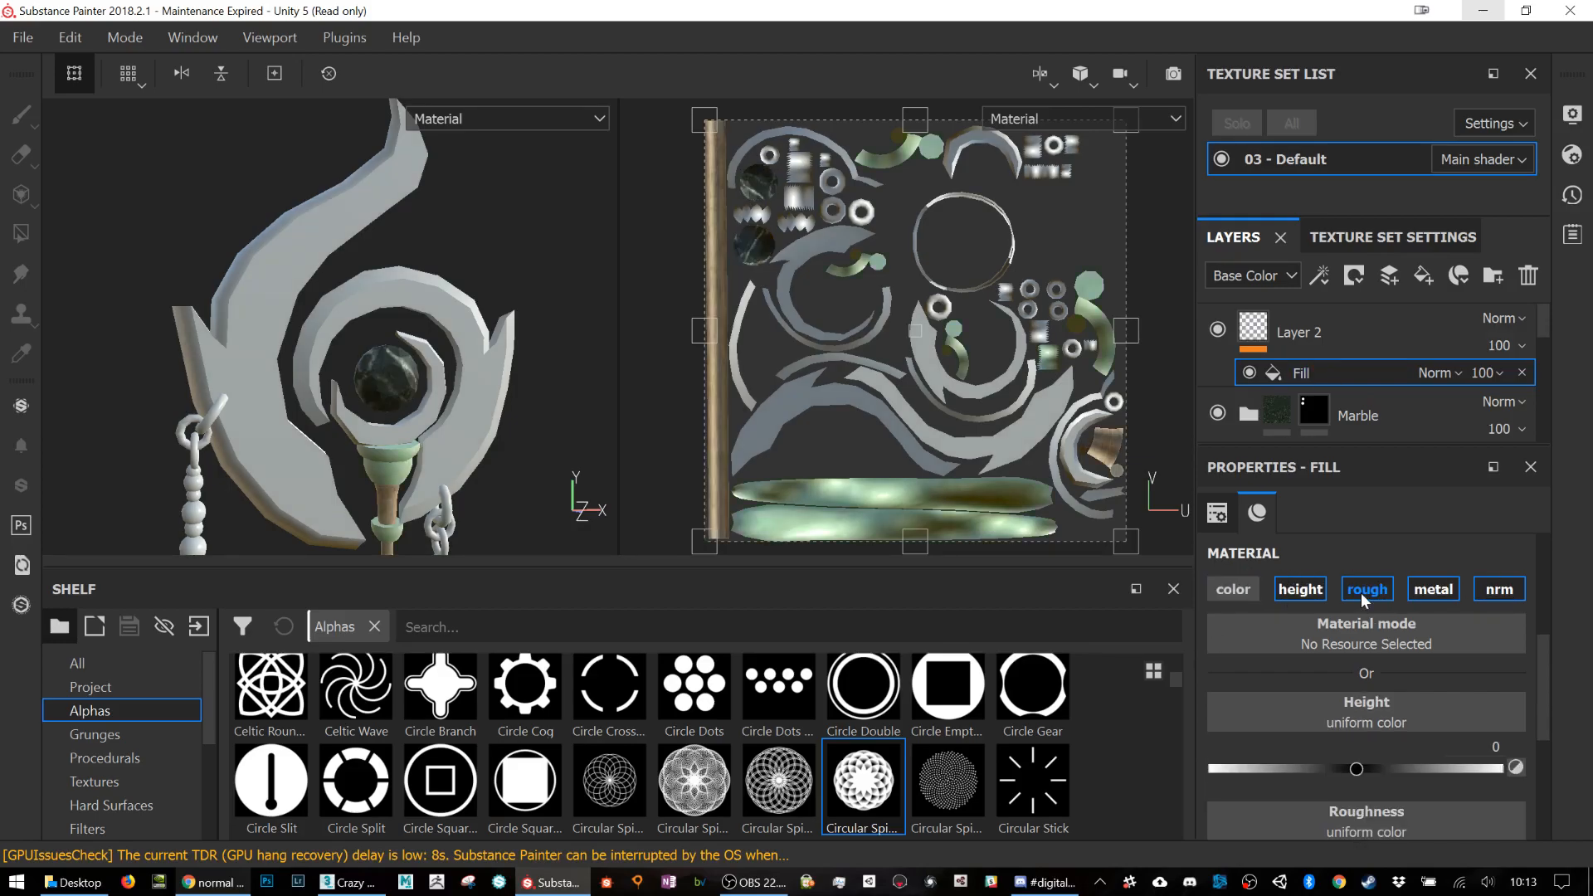
{"action": "left_click", "coordinate": [1429, 595]}
{"action": "left_click", "coordinate": [1489, 591]}
{"action": "left_click_drag", "start_coordinate": [1355, 820], "coordinate": [695, 774]}
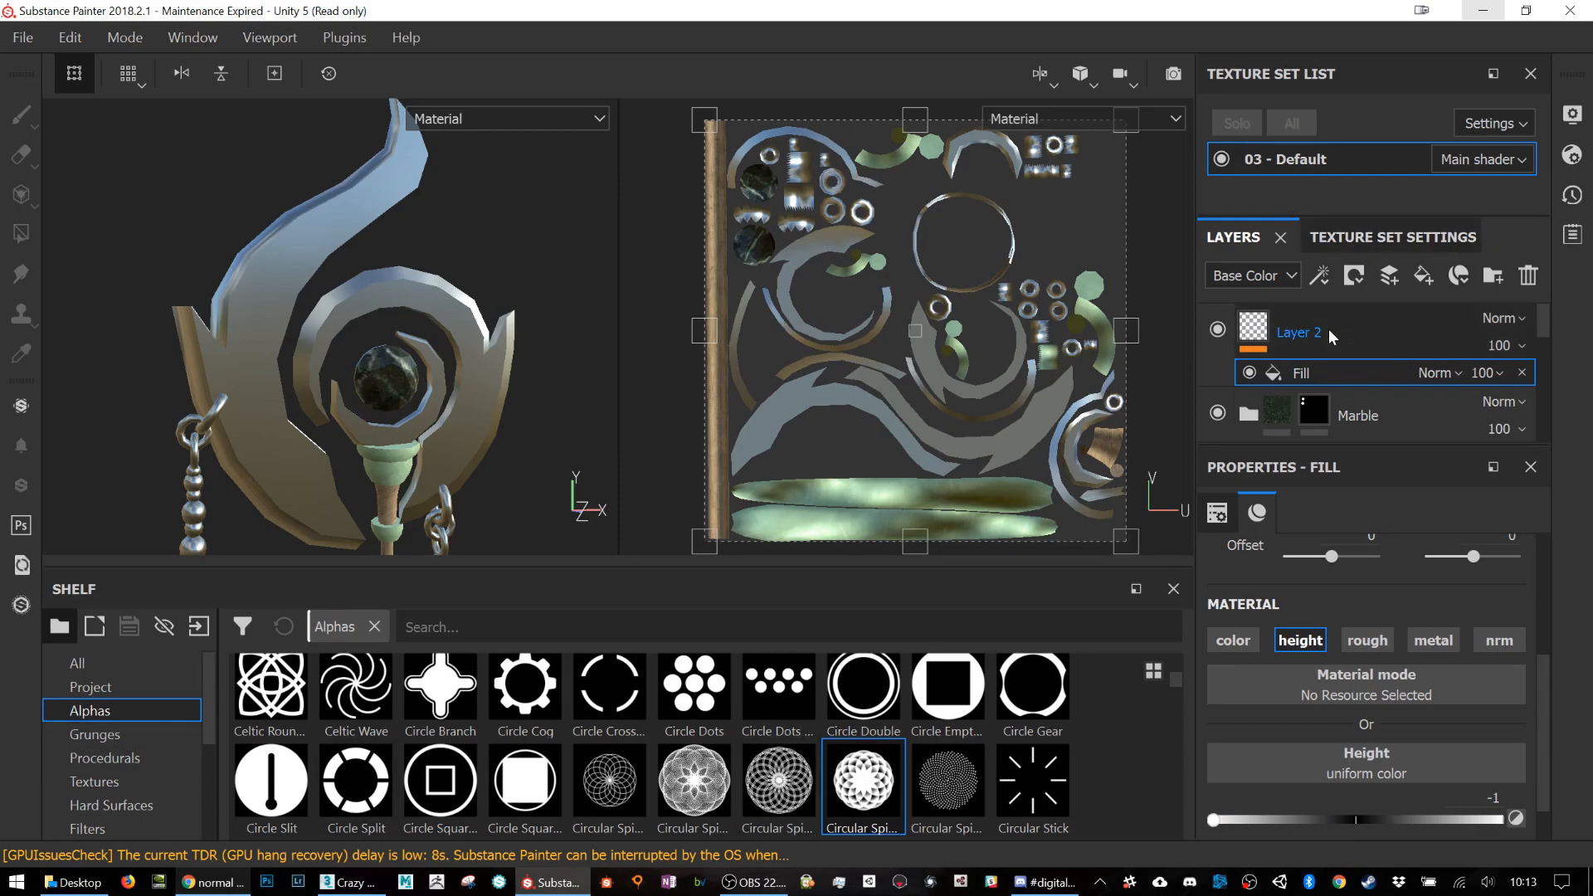
Step: Add a black mask to the new height layer and choose the Celtic Wave alpha for painting in it
{"action": "right_click", "coordinate": [1328, 328]}
{"action": "key", "text": "Escape"}
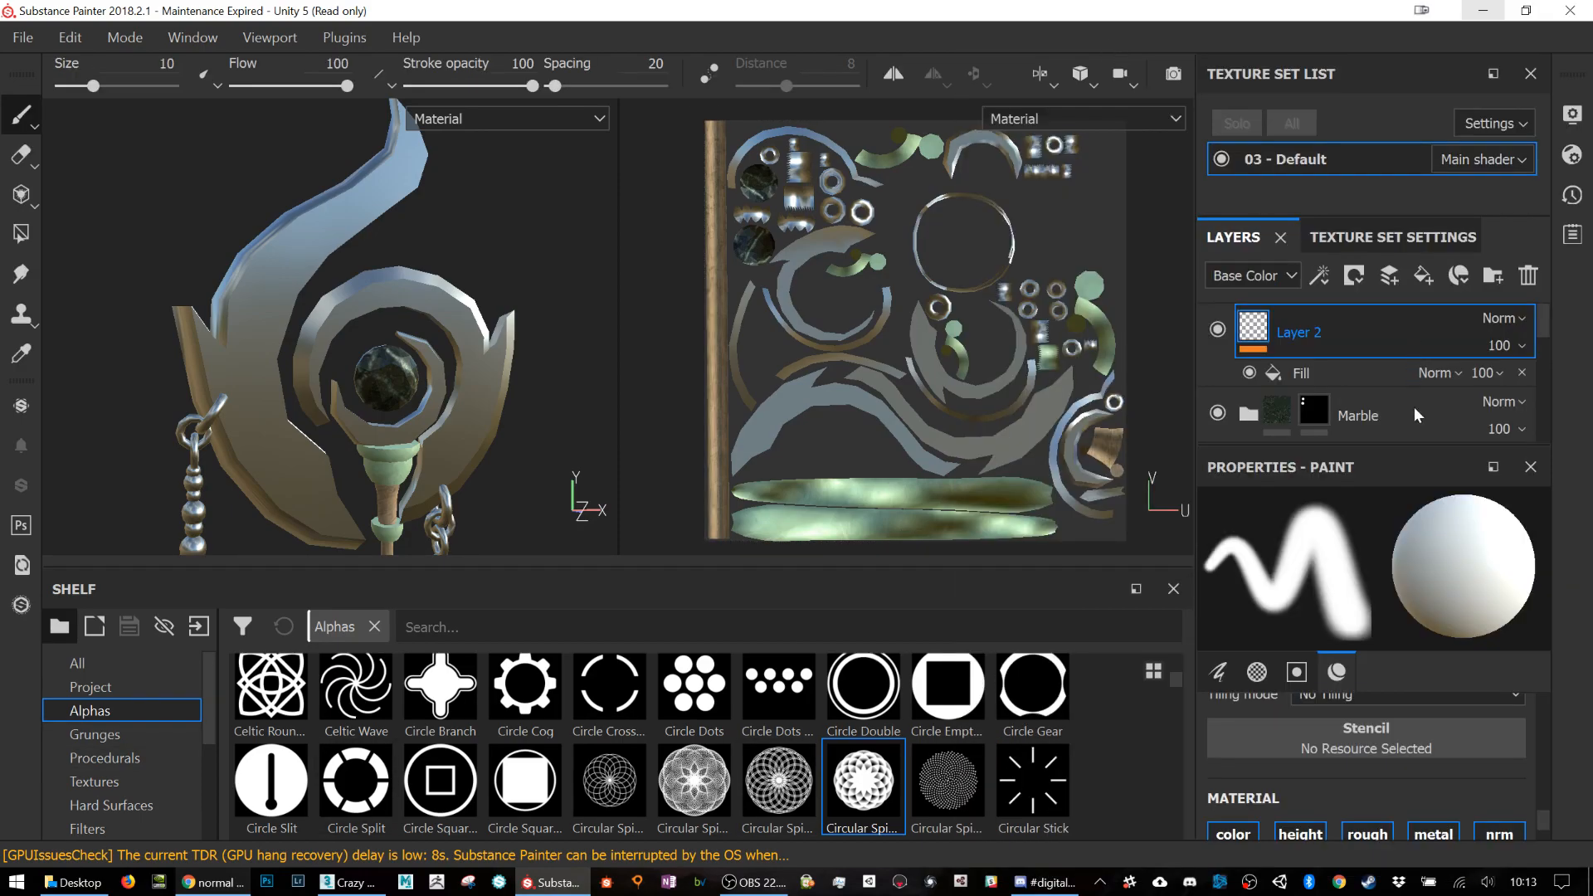
{"action": "left_click", "coordinate": [355, 686]}
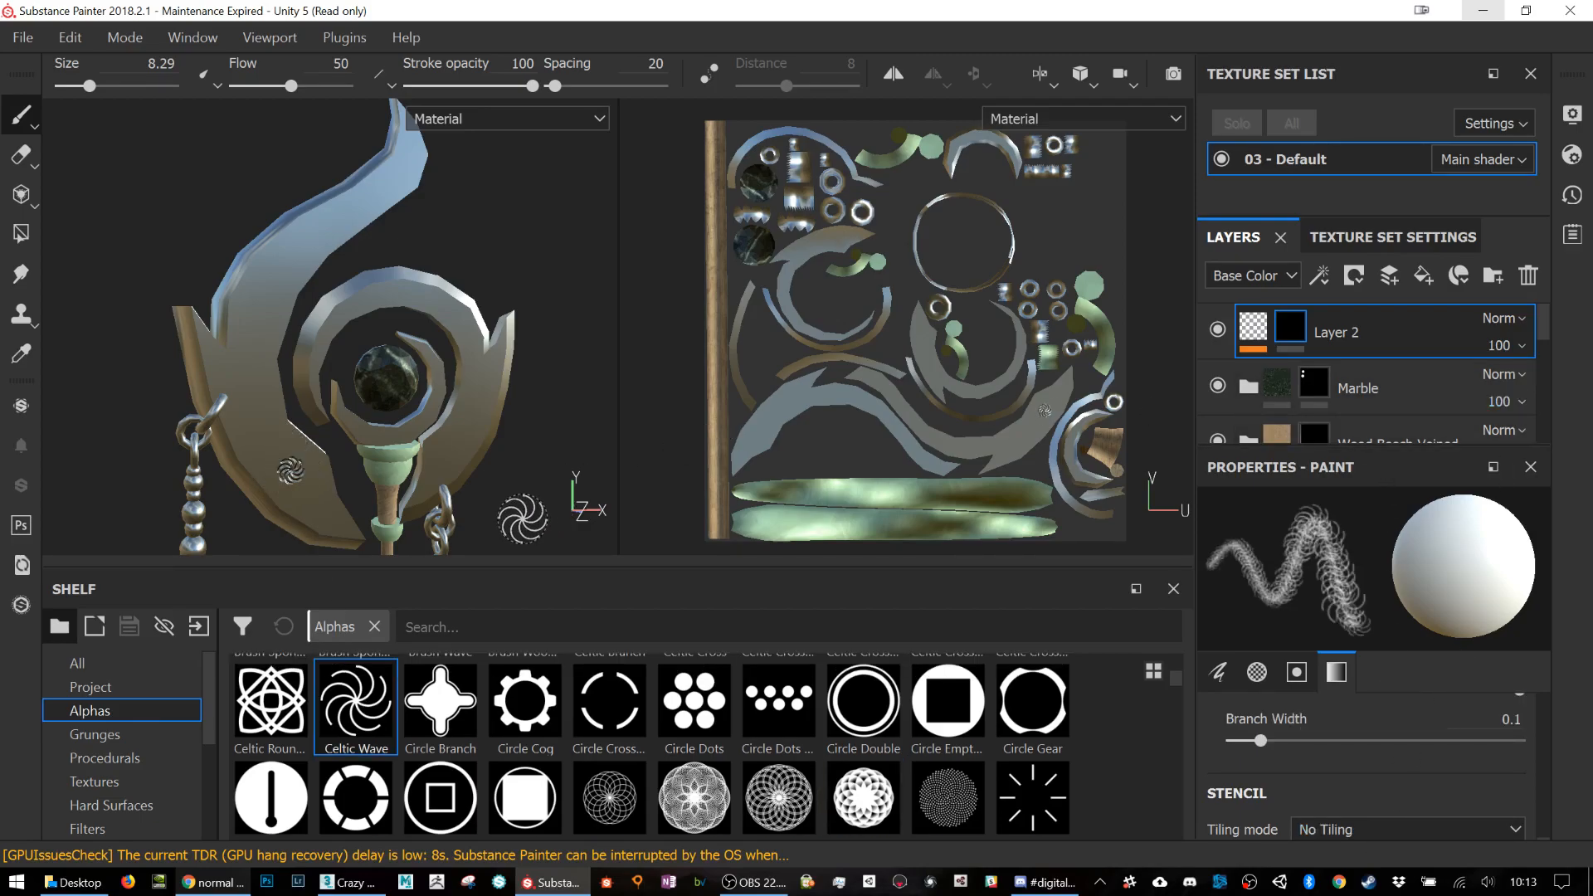
Step: Enlarge the brush to 10.75 and stamp the Celtic Wave once on the staff head's lower metal beside the chain
{"action": "scroll", "coordinate": [336, 471], "scroll_direction": "up", "scroll_amount": 5}
{"action": "scroll", "coordinate": [336, 471], "scroll_direction": "up", "scroll_amount": 2}
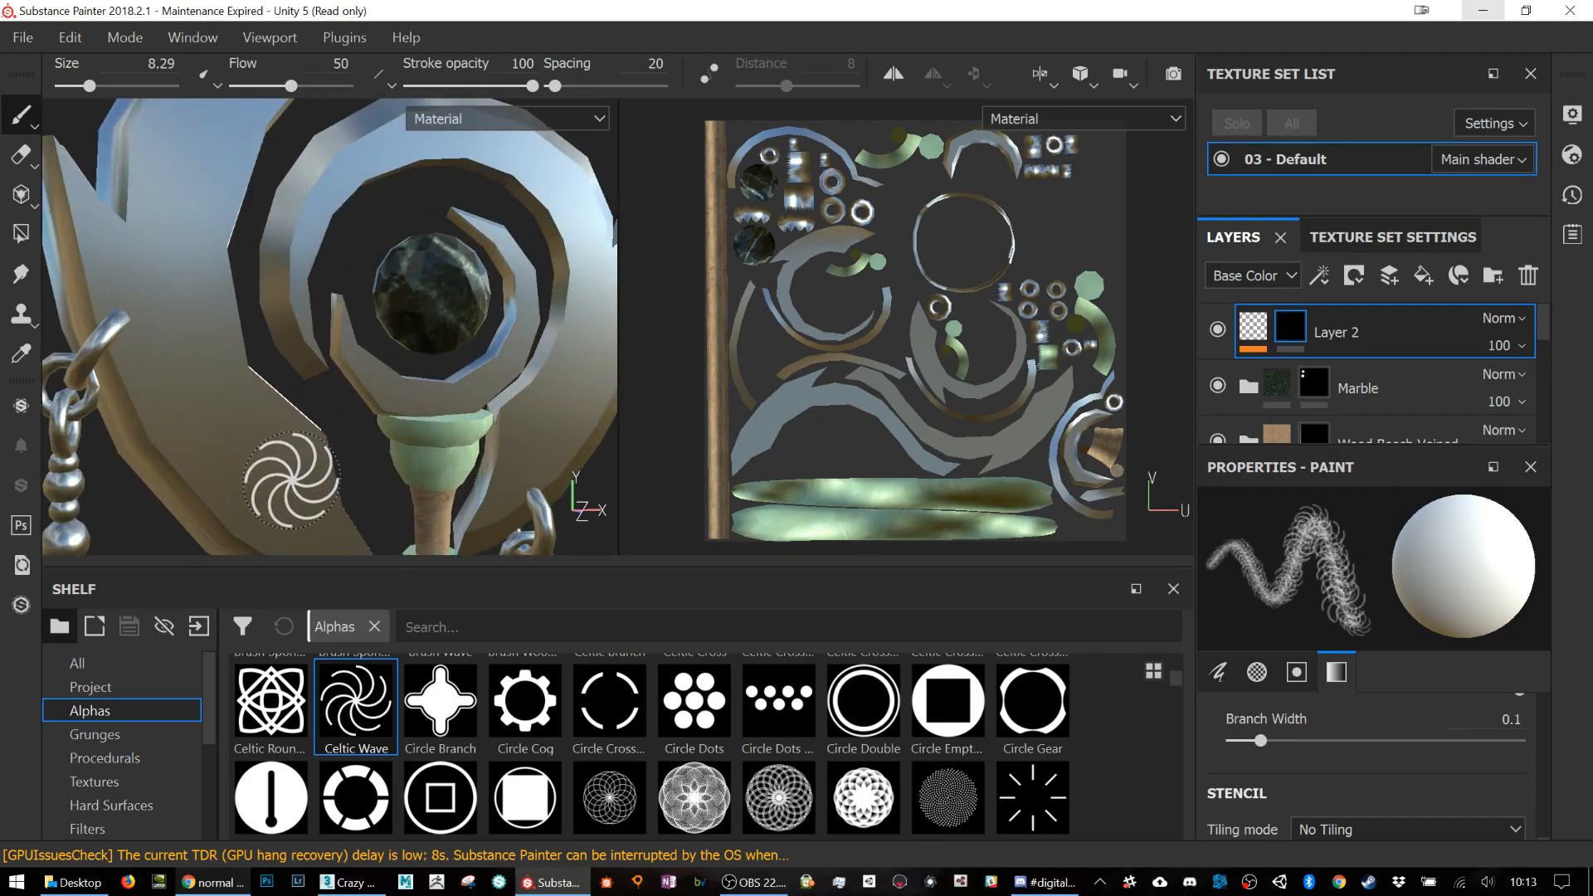
{"action": "key", "text": "bracketright"}
{"action": "key", "text": "bracketright"}
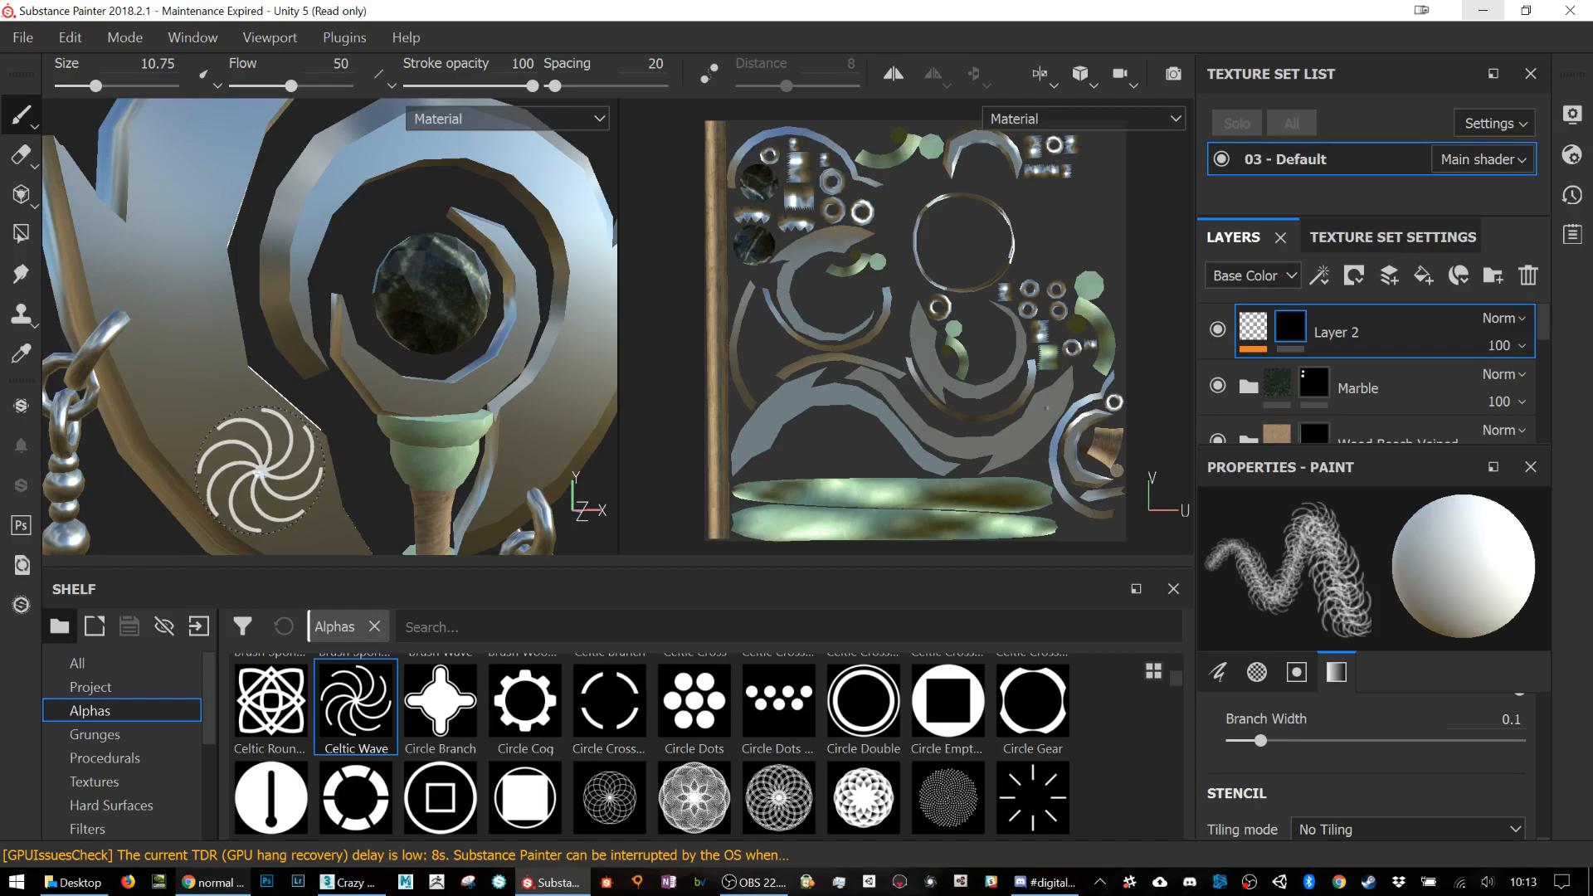
{"action": "left_click", "coordinate": [267, 473]}
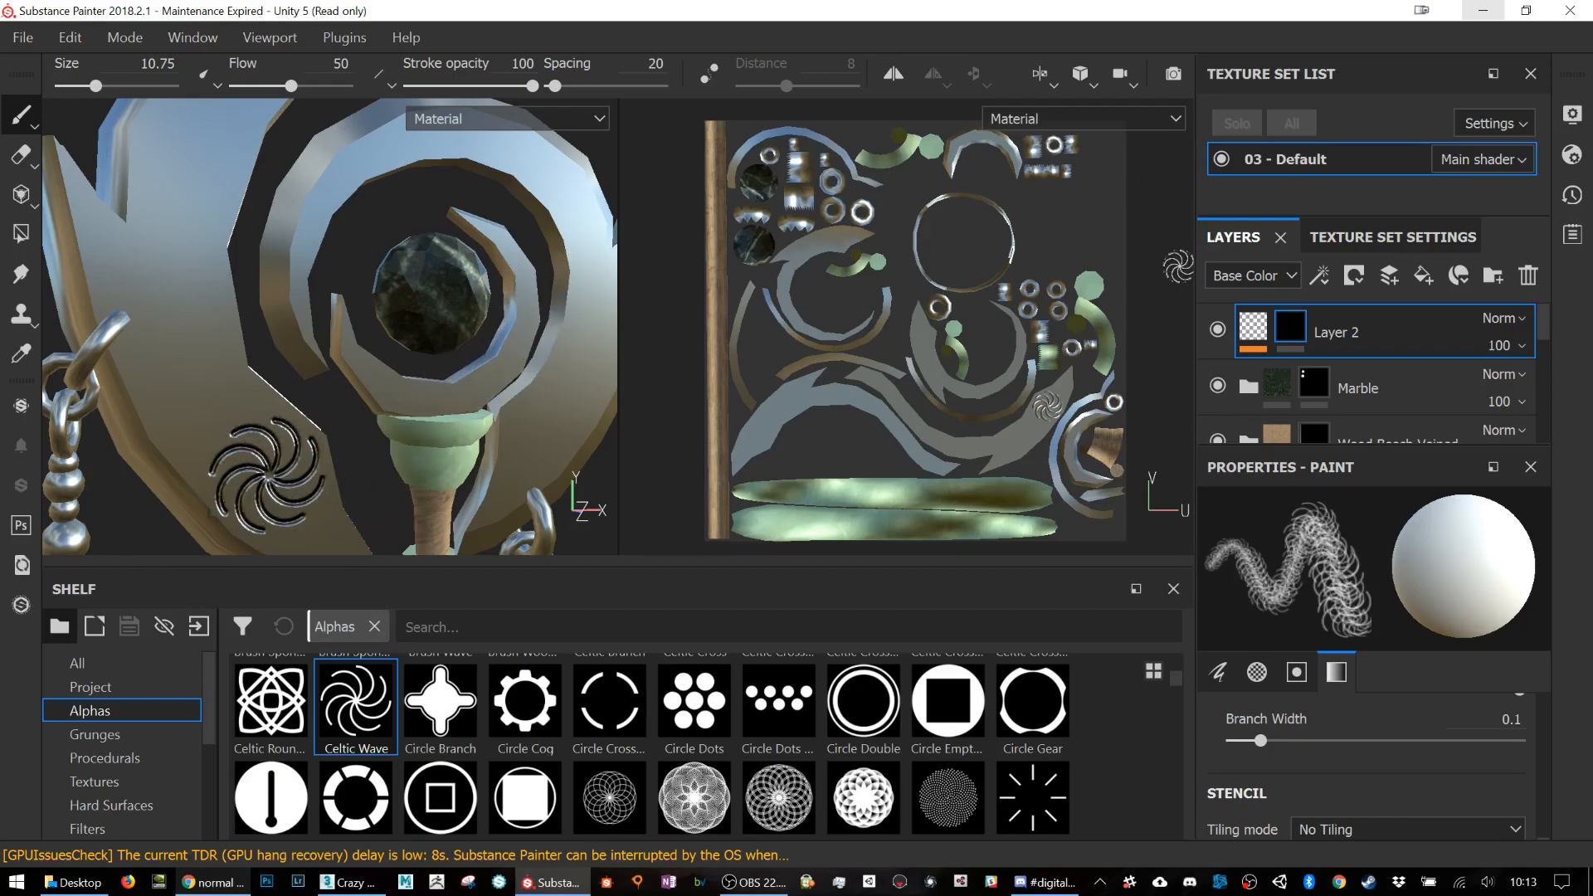
Step: Open the fill effect settings of the layer that holds the Celtic Wave engraving
{"action": "left_click", "coordinate": [1252, 336]}
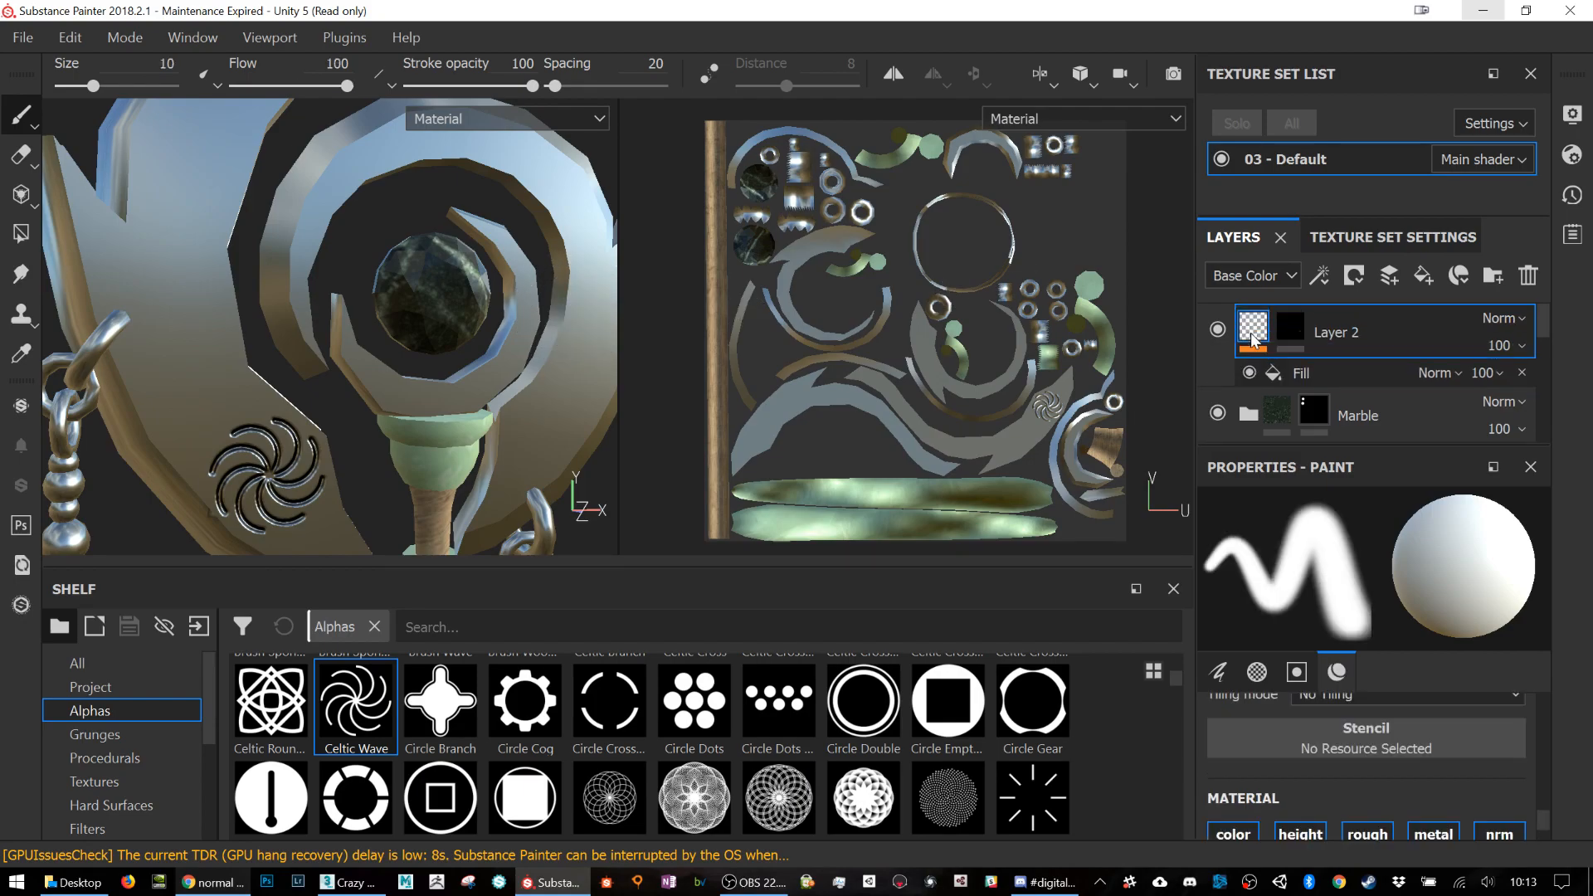
{"action": "left_click", "coordinate": [1288, 373]}
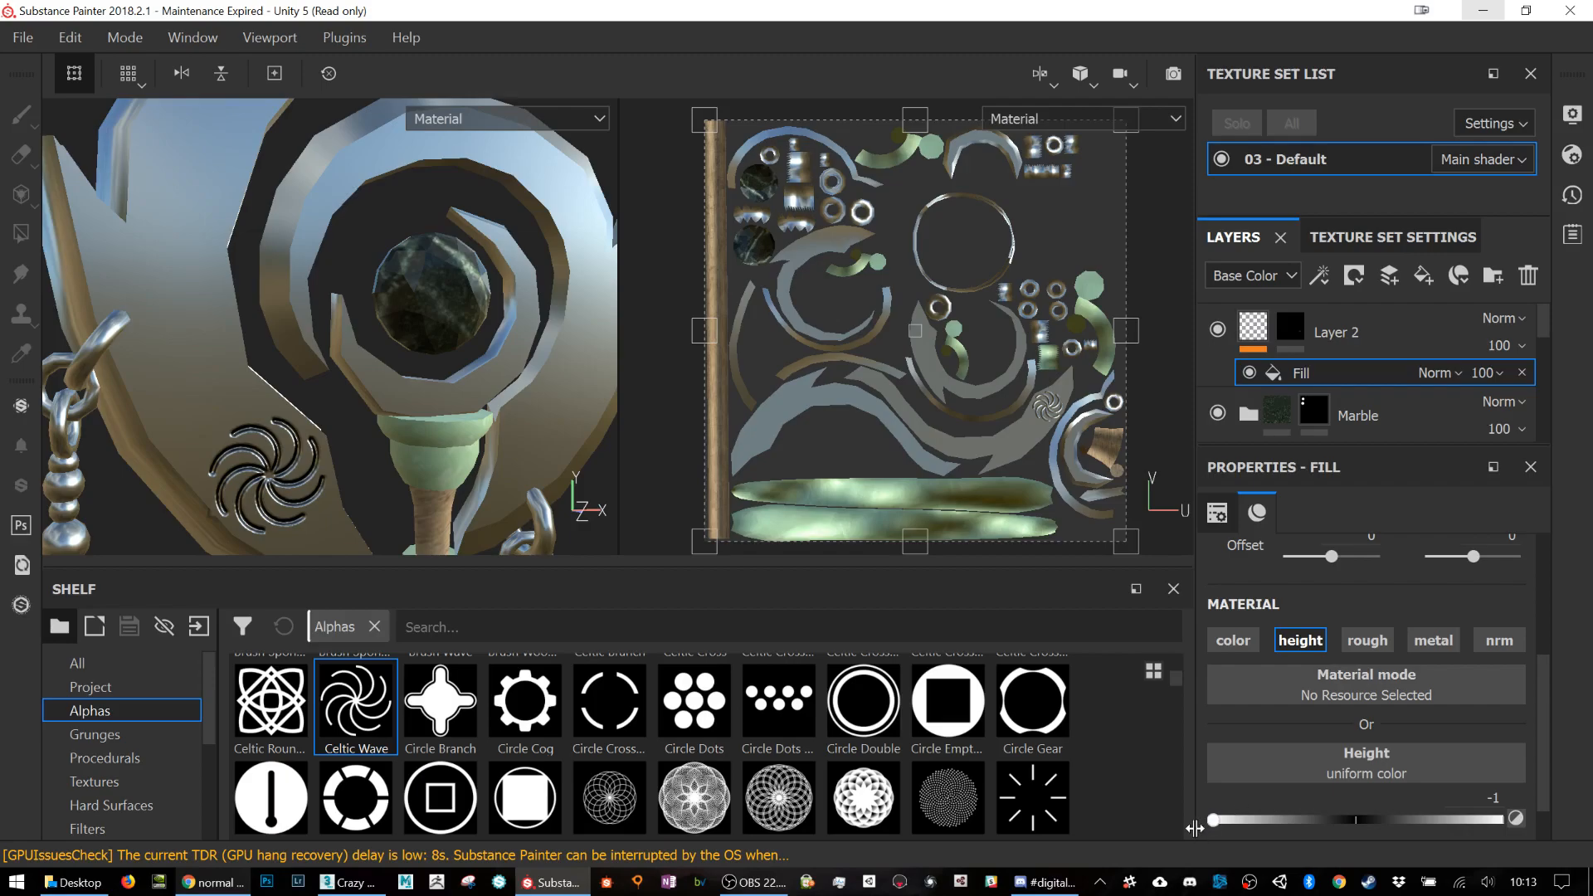
Step: Set the height of Layer 2's fill to about -0.43 for a shallower engraving
{"action": "left_click_drag", "start_coordinate": [1211, 822], "coordinate": [1290, 793]}
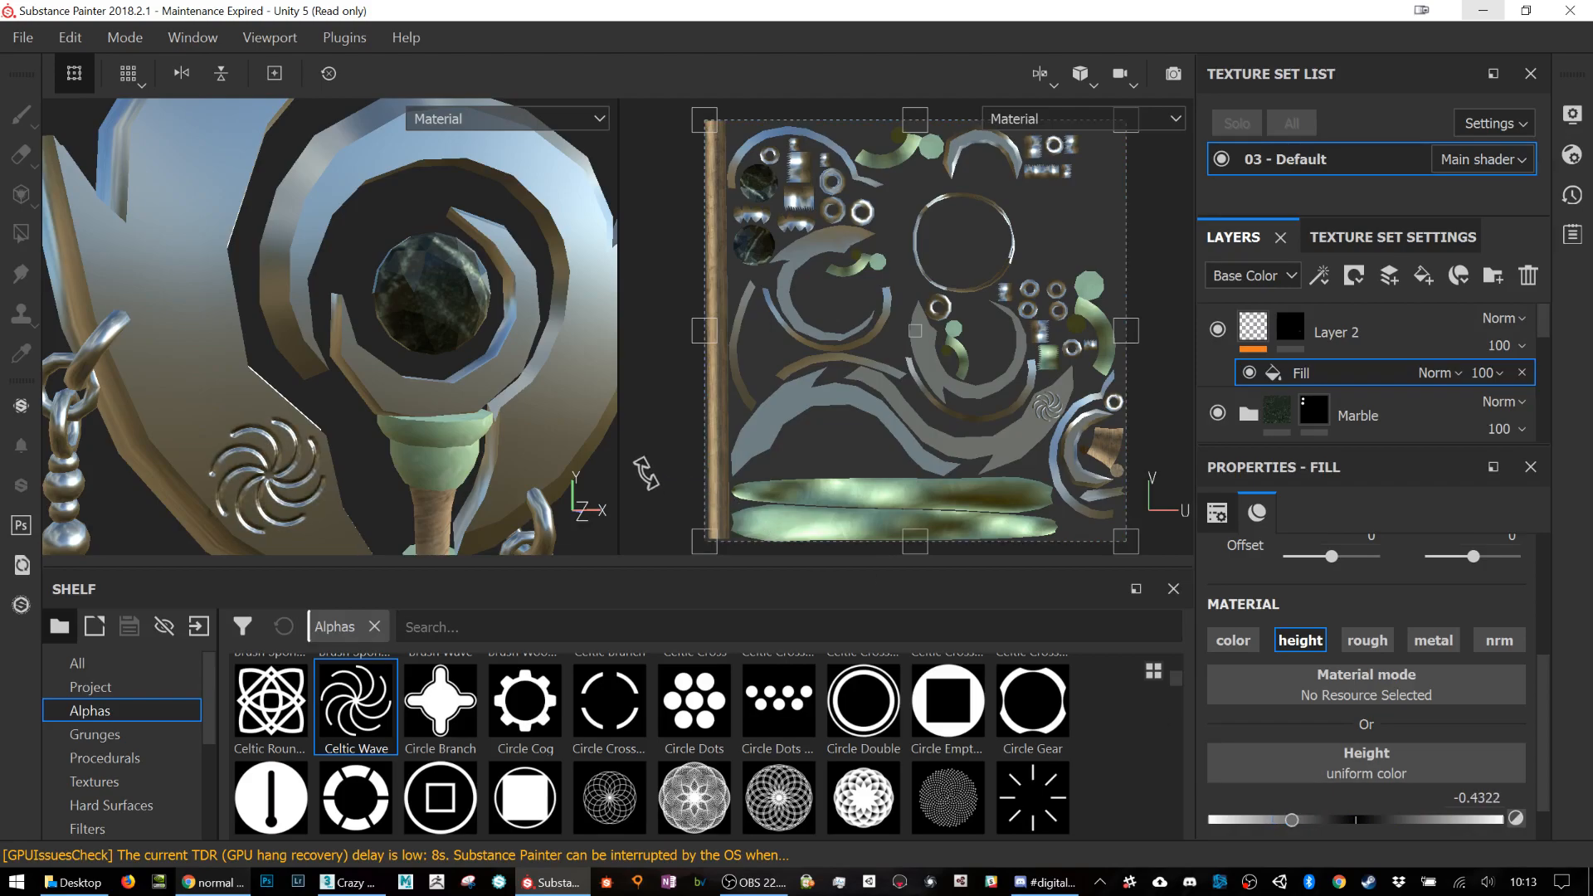
{"action": "left_click_drag", "start_coordinate": [337, 357], "coordinate": [482, 430], "text": "alt"}
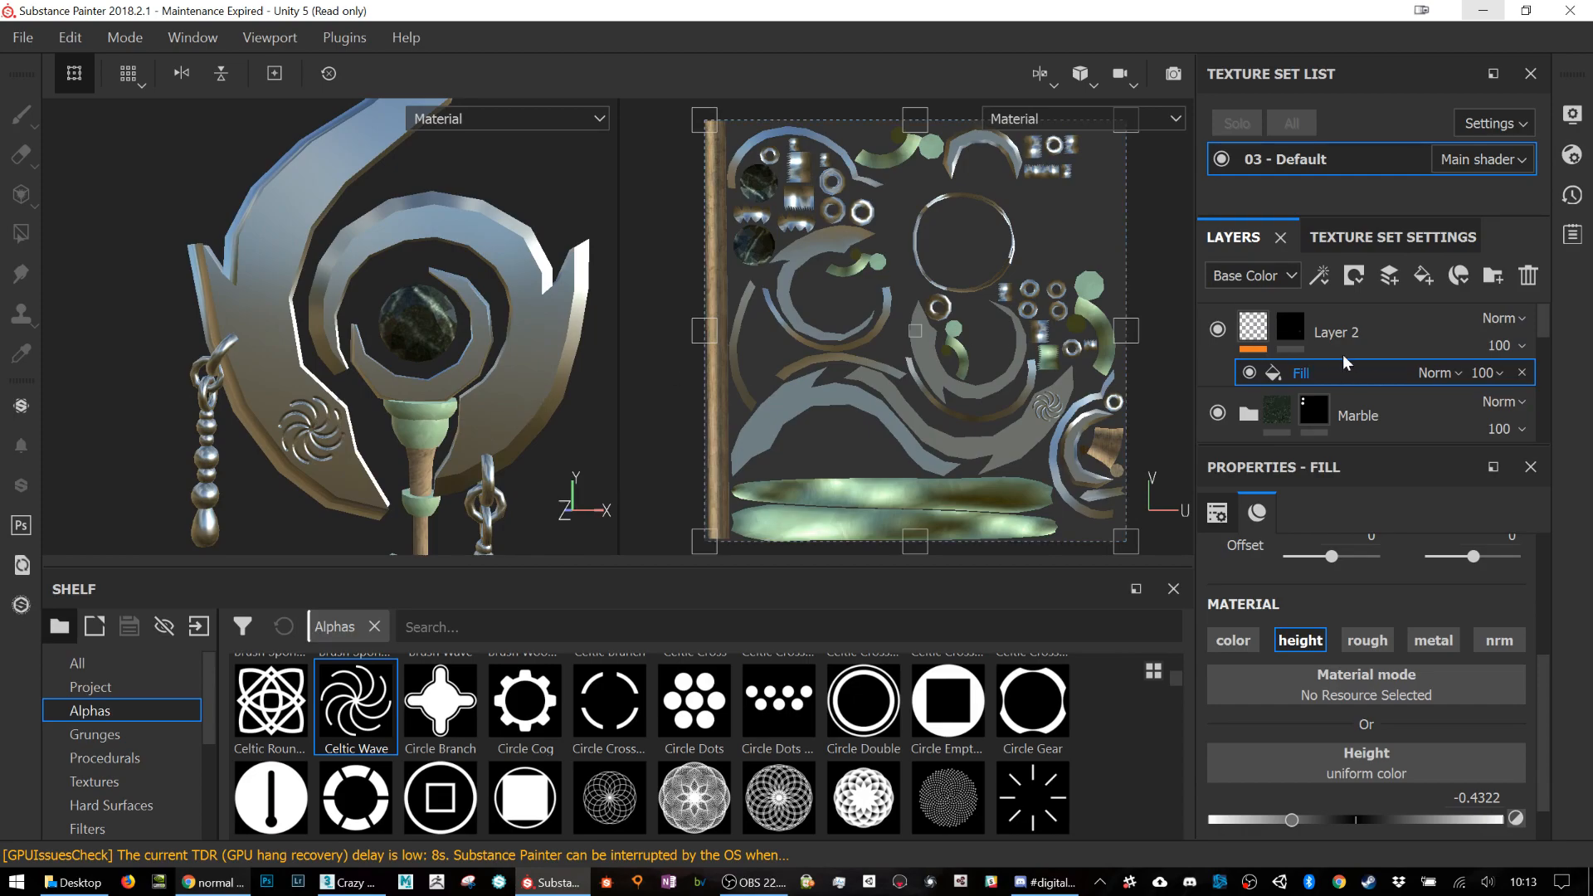
Step: In Layer 2's mask, reduce the brush size to 7.18 and stamp the Celtic Wave alpha on the staff head's right blade
{"action": "left_click", "coordinate": [1295, 330]}
{"action": "left_click", "coordinate": [1297, 334]}
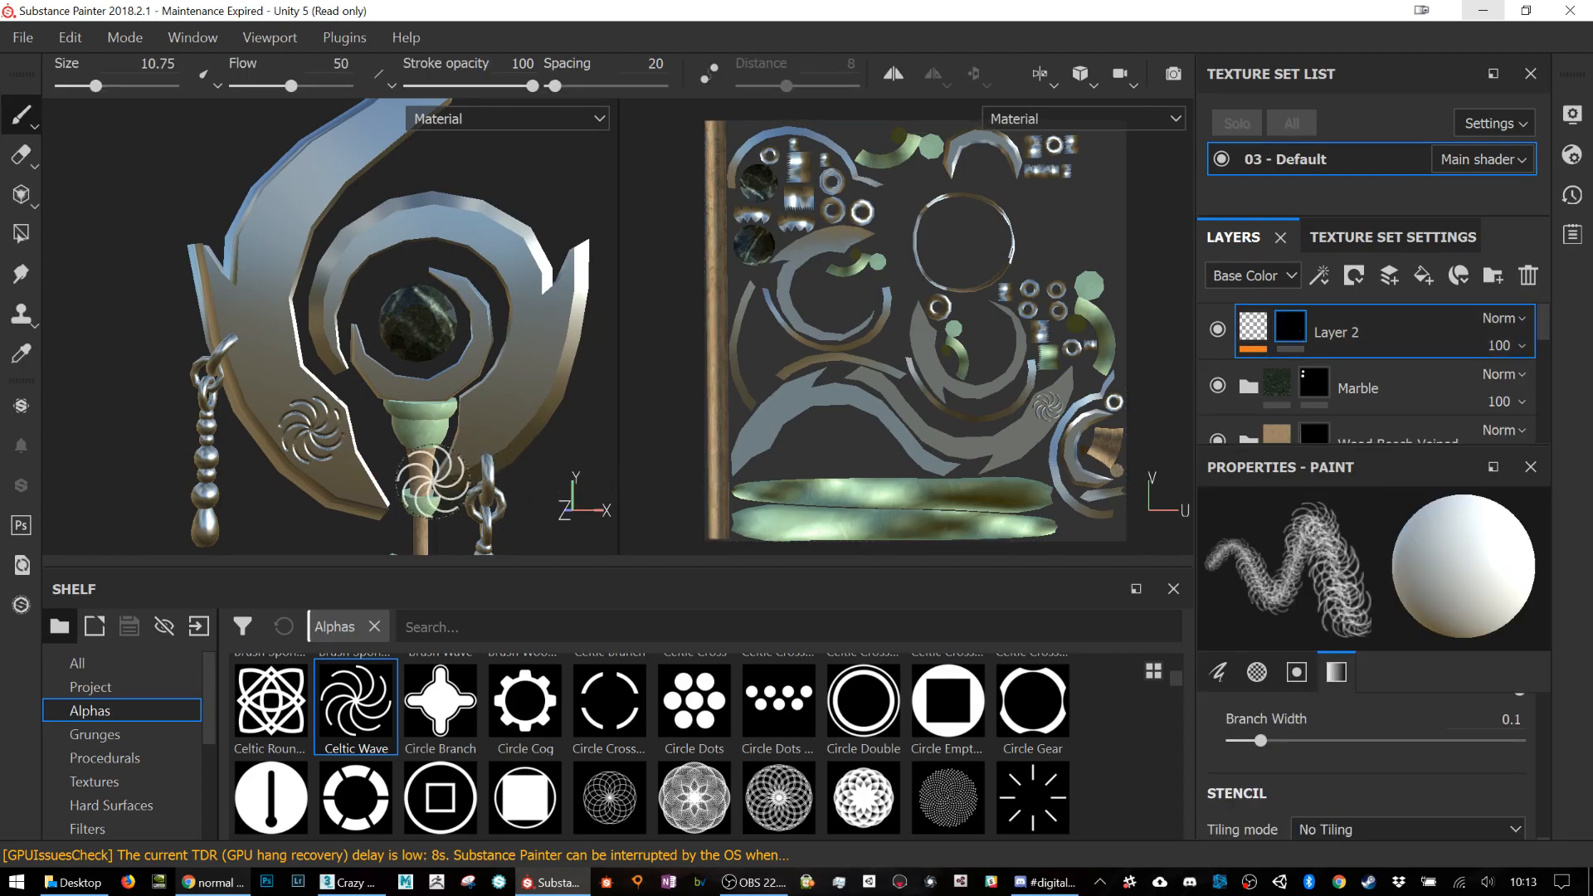
{"action": "key", "text": "bracketleft"}
{"action": "key", "text": "bracketleft"}
{"action": "key", "text": "bracketleft"}
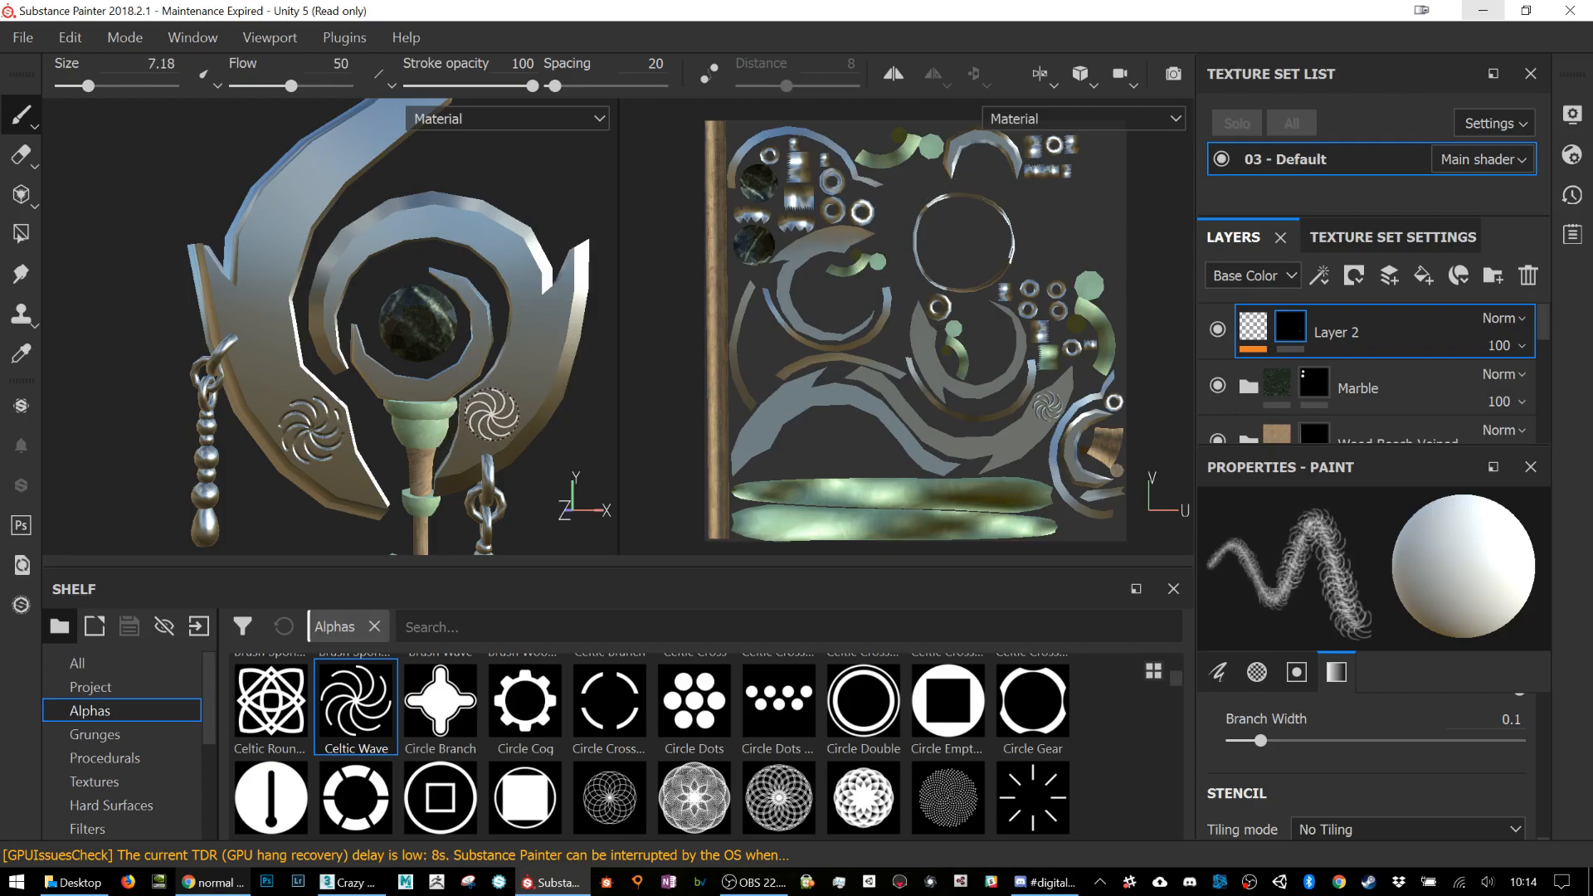
{"action": "left_click_drag", "start_coordinate": [375, 338], "coordinate": [473, 381], "text": "alt"}
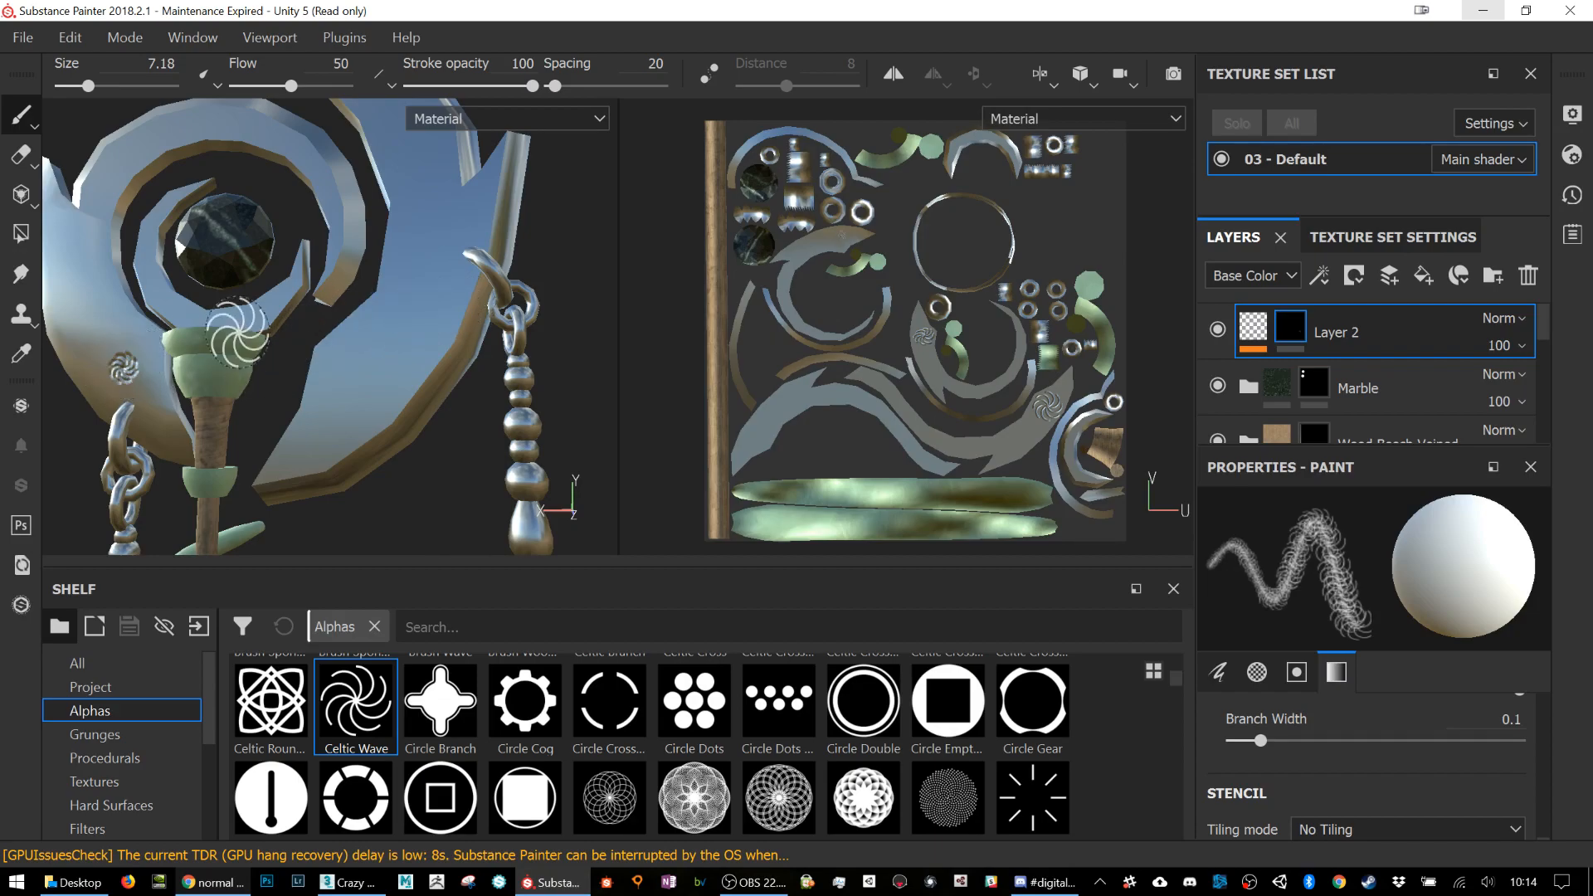
Step: Turn on symmetry painting and inspect its mirror plane against the staff
{"action": "scroll", "coordinate": [392, 285], "scroll_direction": "up", "scroll_amount": 1}
{"action": "scroll", "coordinate": [403, 298], "scroll_direction": "down", "scroll_amount": 5}
{"action": "left_click_drag", "start_coordinate": [284, 291], "coordinate": [497, 313], "text": "alt"}
{"action": "left_click_drag", "start_coordinate": [316, 334], "coordinate": [413, 373], "text": "alt"}
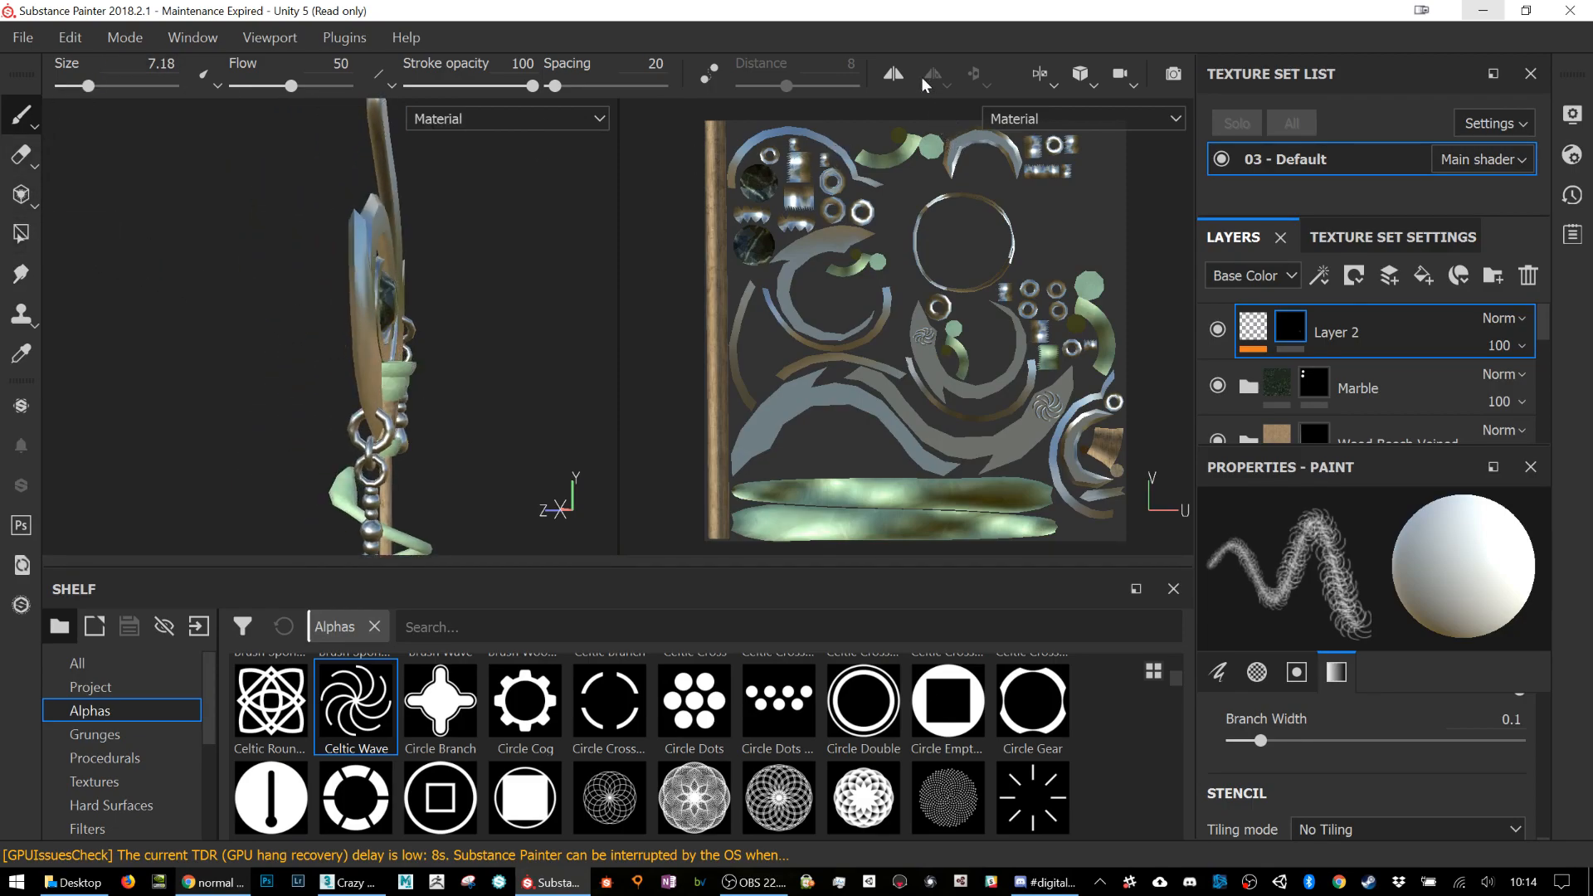
{"action": "left_click", "coordinate": [895, 76]}
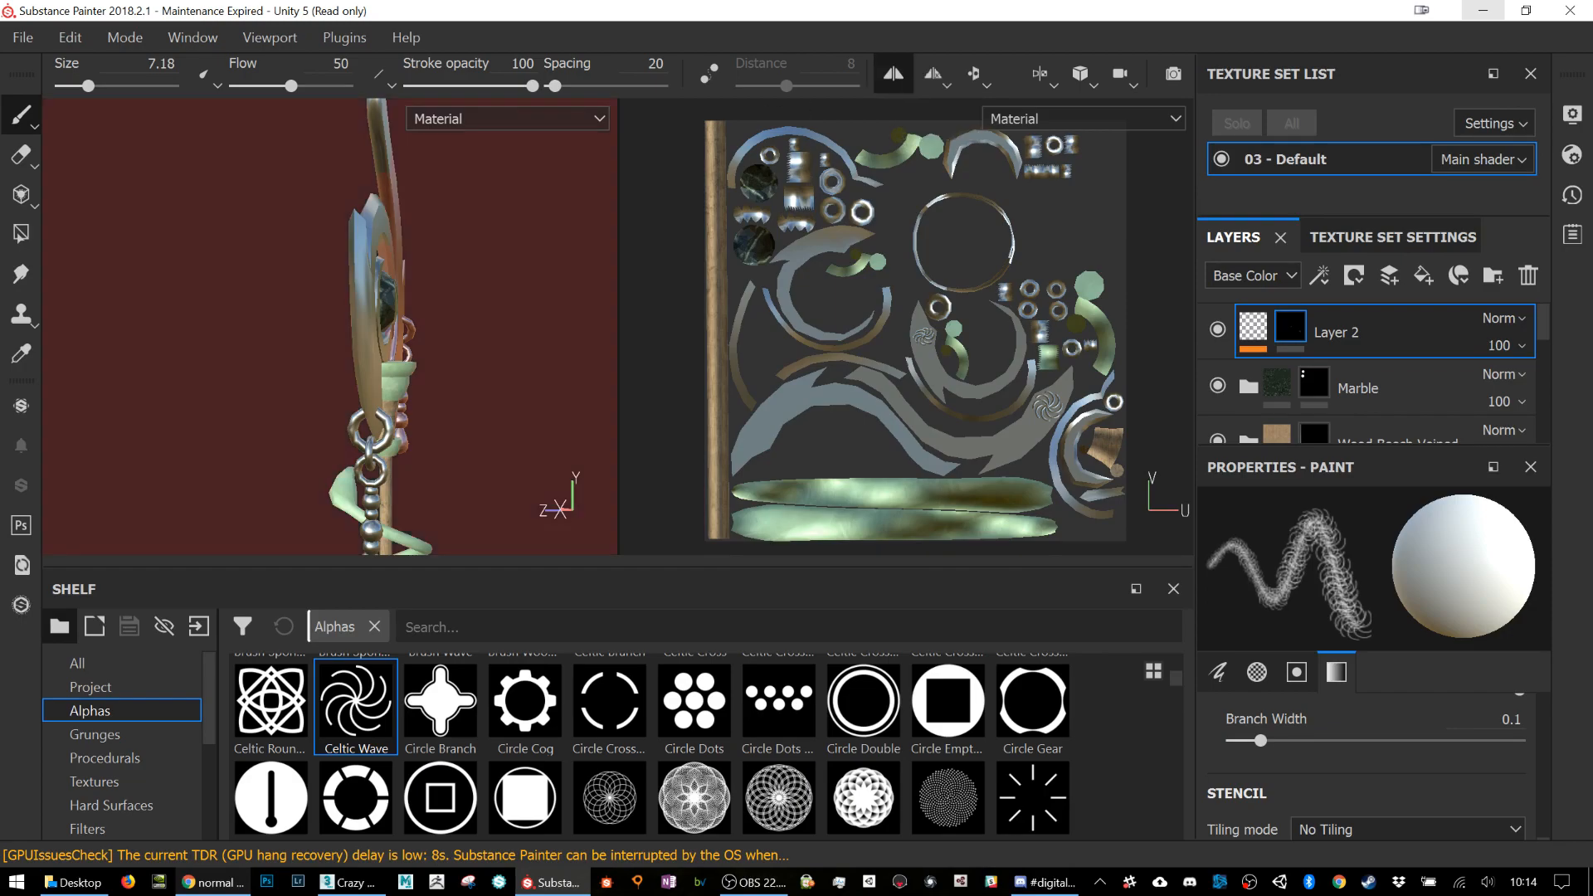
{"action": "left_click_drag", "start_coordinate": [422, 326], "coordinate": [626, 350], "text": "alt"}
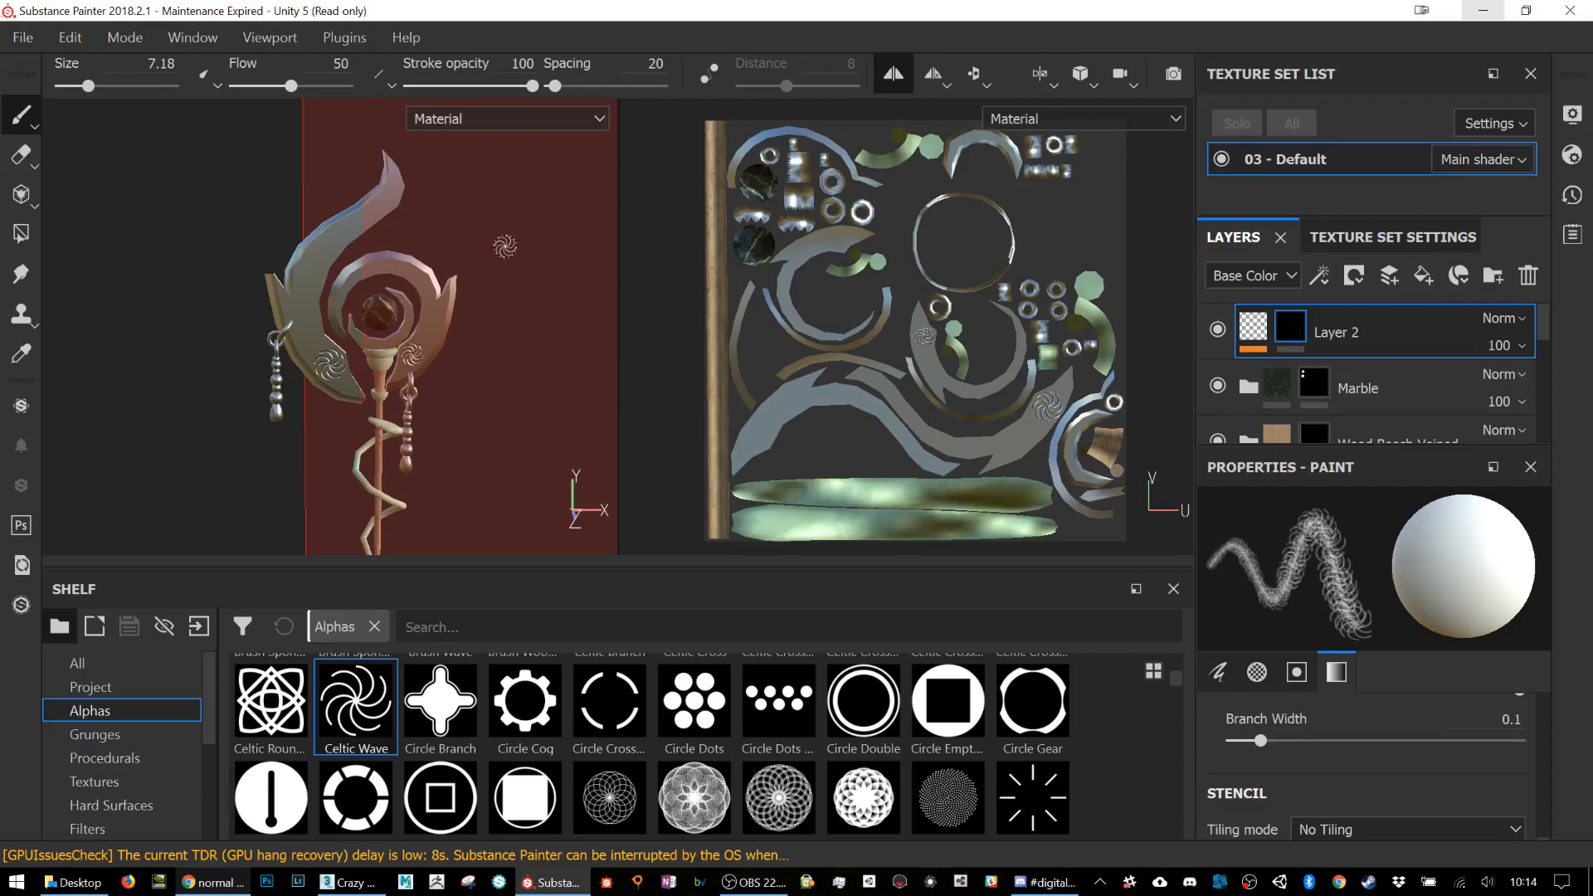
{"action": "left_click_drag", "start_coordinate": [504, 247], "coordinate": [419, 246], "text": "alt"}
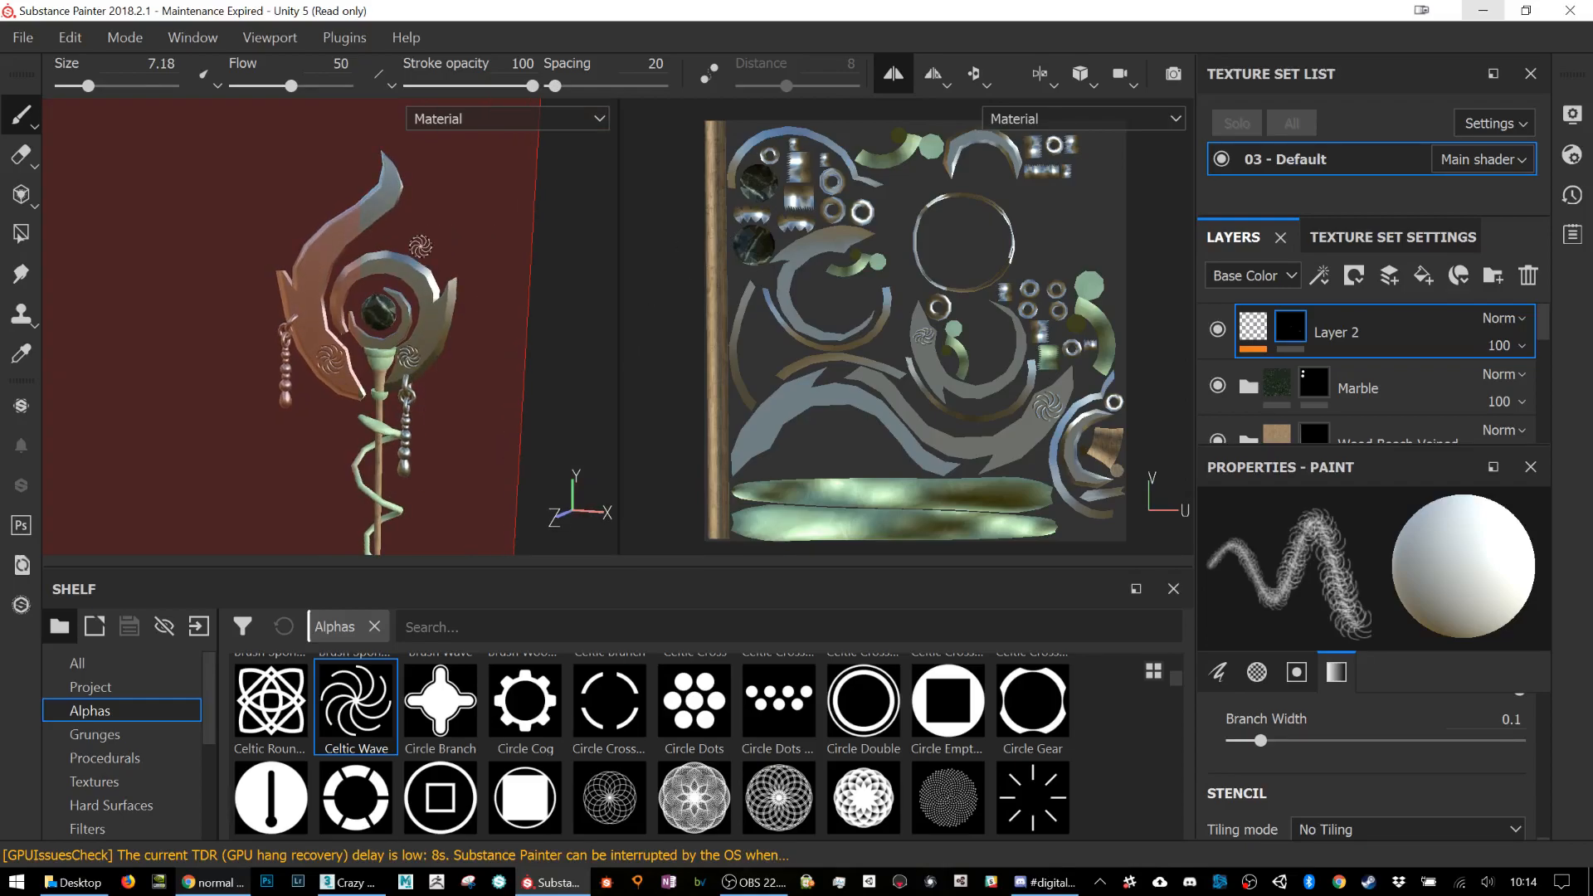
Step: Try Y as the symmetry axis, and set the axis to Mirror Z
{"action": "left_click", "coordinate": [944, 87]}
{"action": "left_click", "coordinate": [953, 140]}
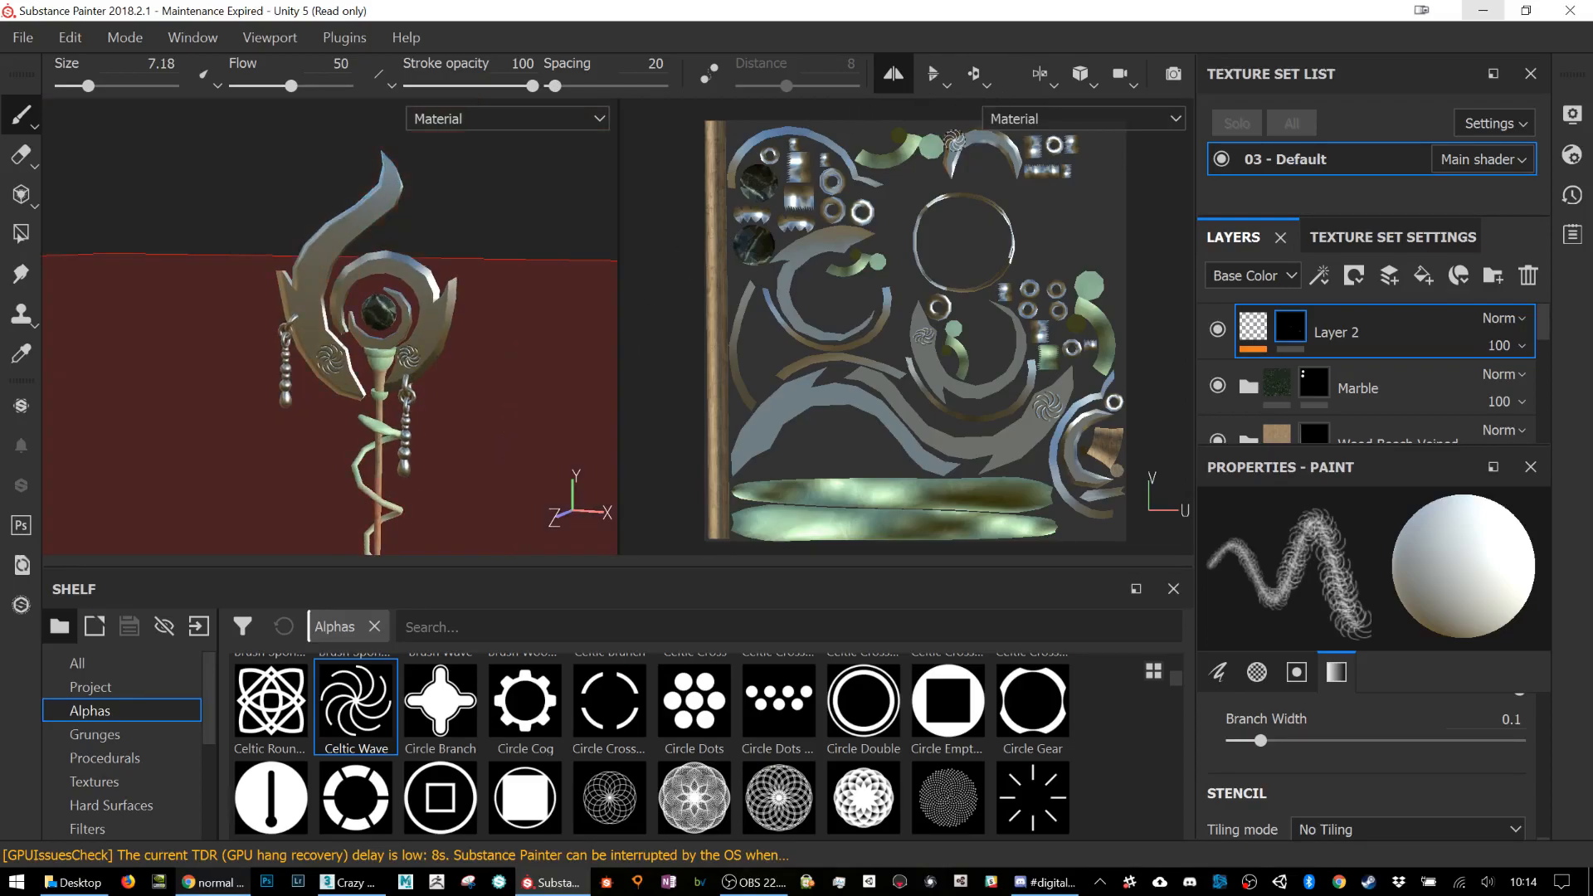
{"action": "left_click_drag", "start_coordinate": [365, 283], "coordinate": [488, 248], "text": "alt"}
{"action": "left_click", "coordinate": [935, 83]}
{"action": "left_click", "coordinate": [933, 164]}
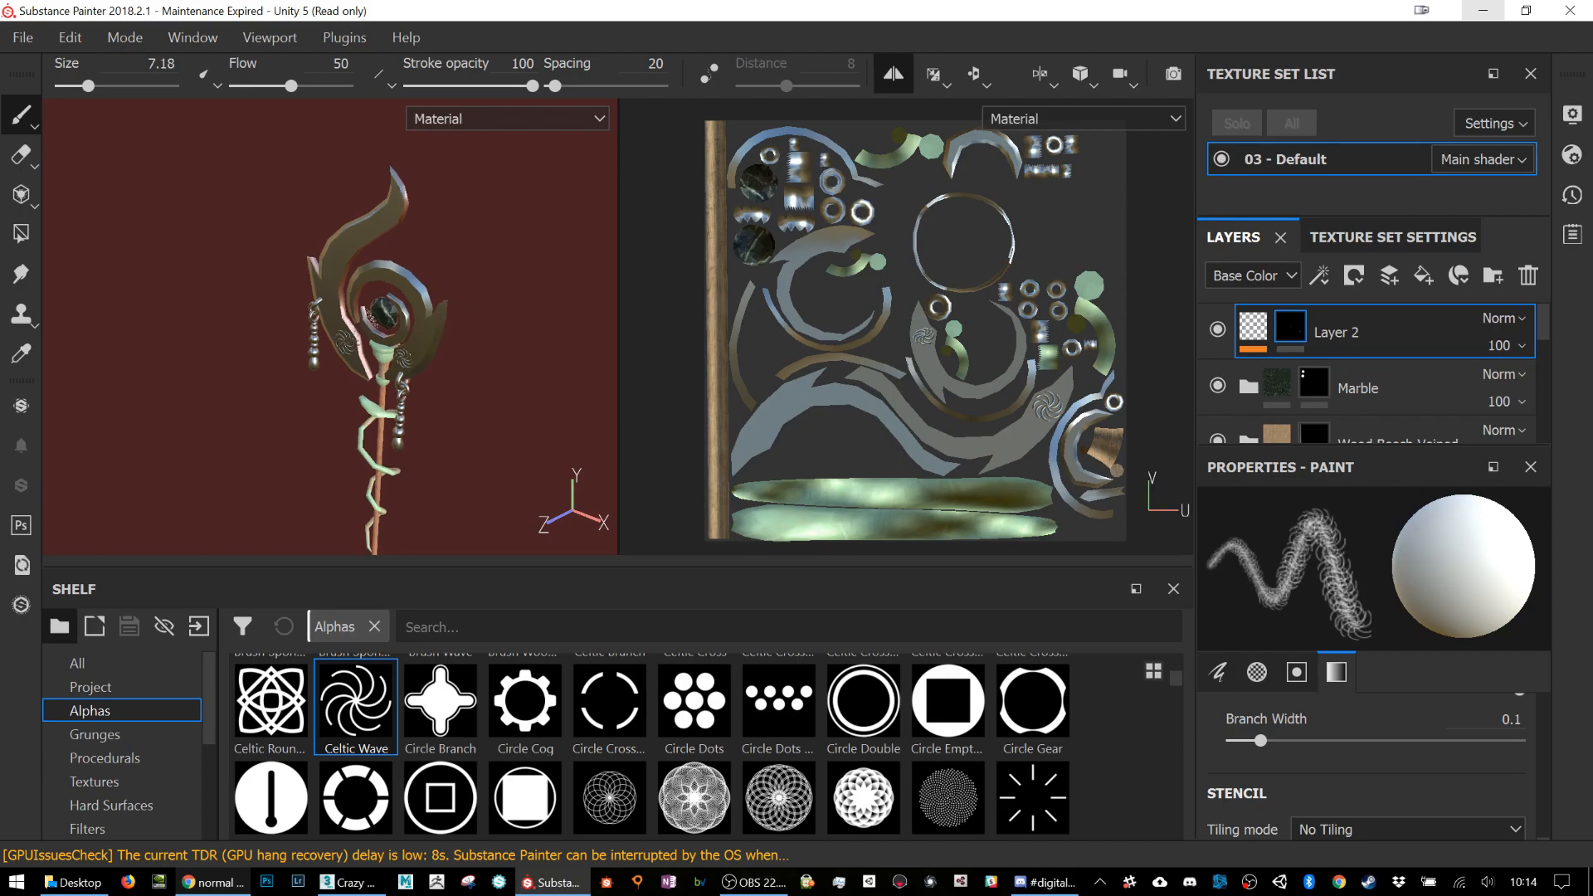
Step: Erase the two Celtic Wave stamps from the left and right blades of the staff head
{"action": "scroll", "coordinate": [378, 332], "scroll_direction": "up", "scroll_amount": 5}
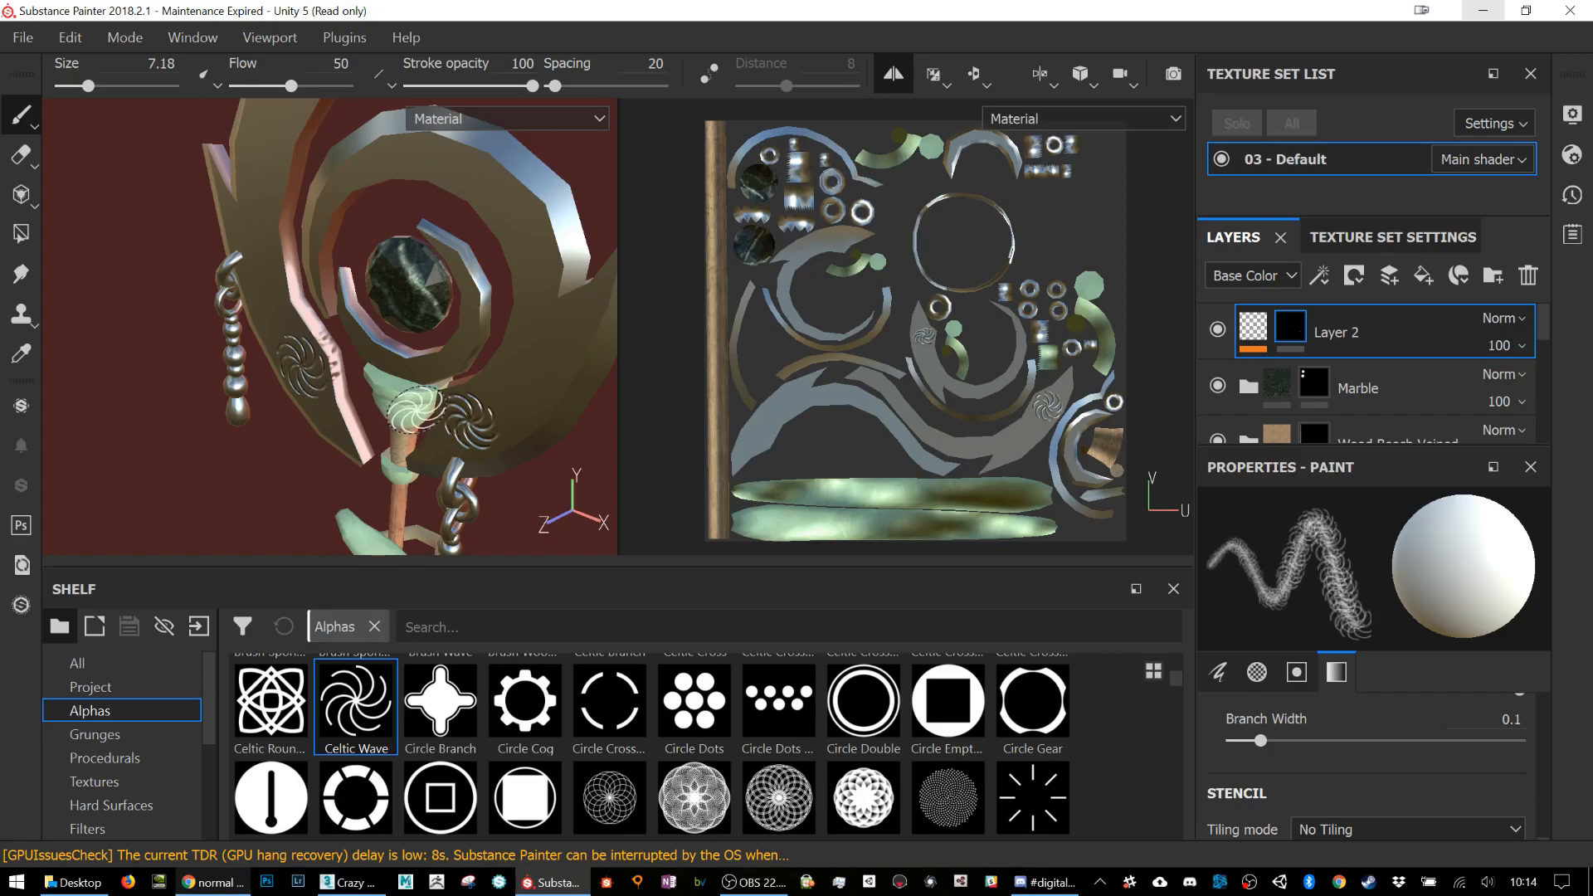
{"action": "left_click_drag", "start_coordinate": [437, 412], "coordinate": [615, 384], "text": "alt"}
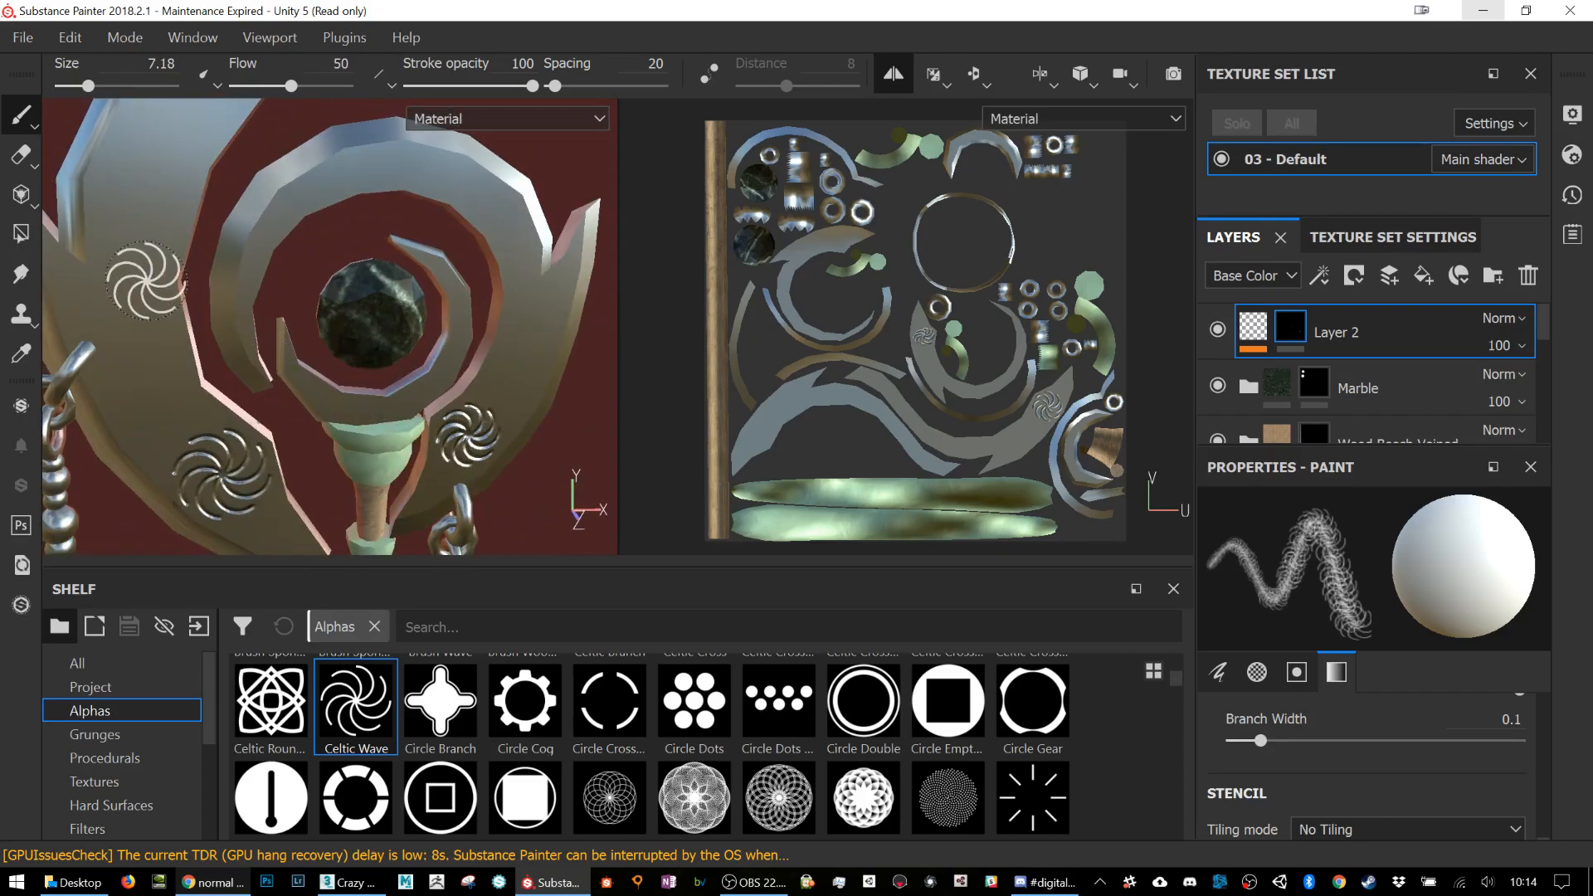
{"action": "left_click", "coordinate": [21, 155]}
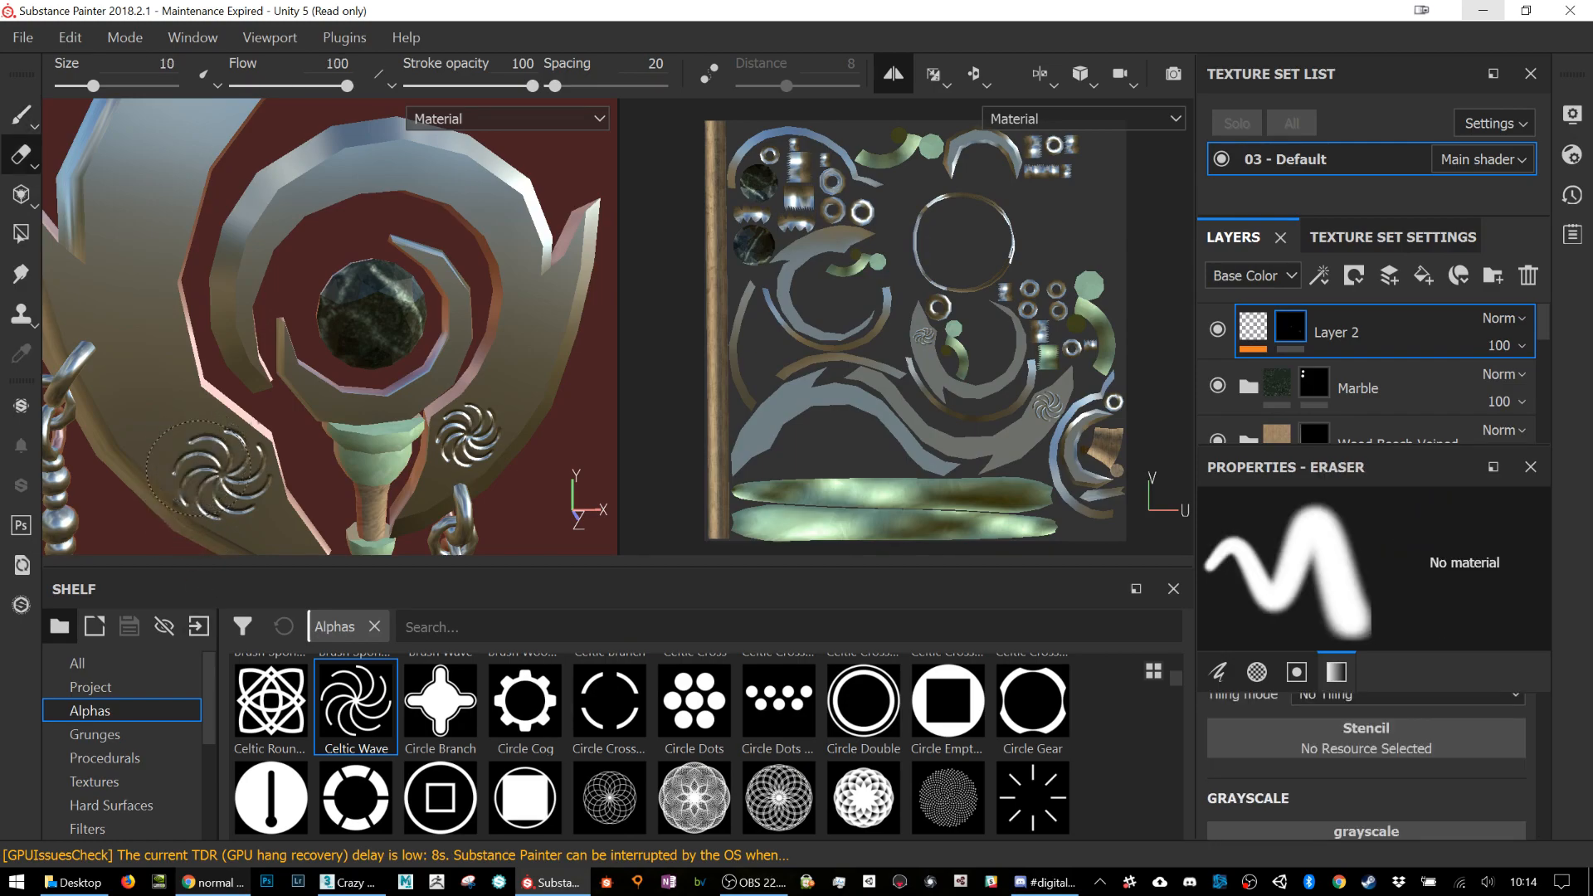
{"action": "left_click_drag", "start_coordinate": [231, 475], "coordinate": [264, 471]}
{"action": "mouse_move", "coordinate": [438, 422]}
{"action": "left_mouse_down"}
{"action": "mouse_move", "coordinate": [440, 438]}
{"action": "mouse_move", "coordinate": [479, 430]}
{"action": "left_mouse_up"}
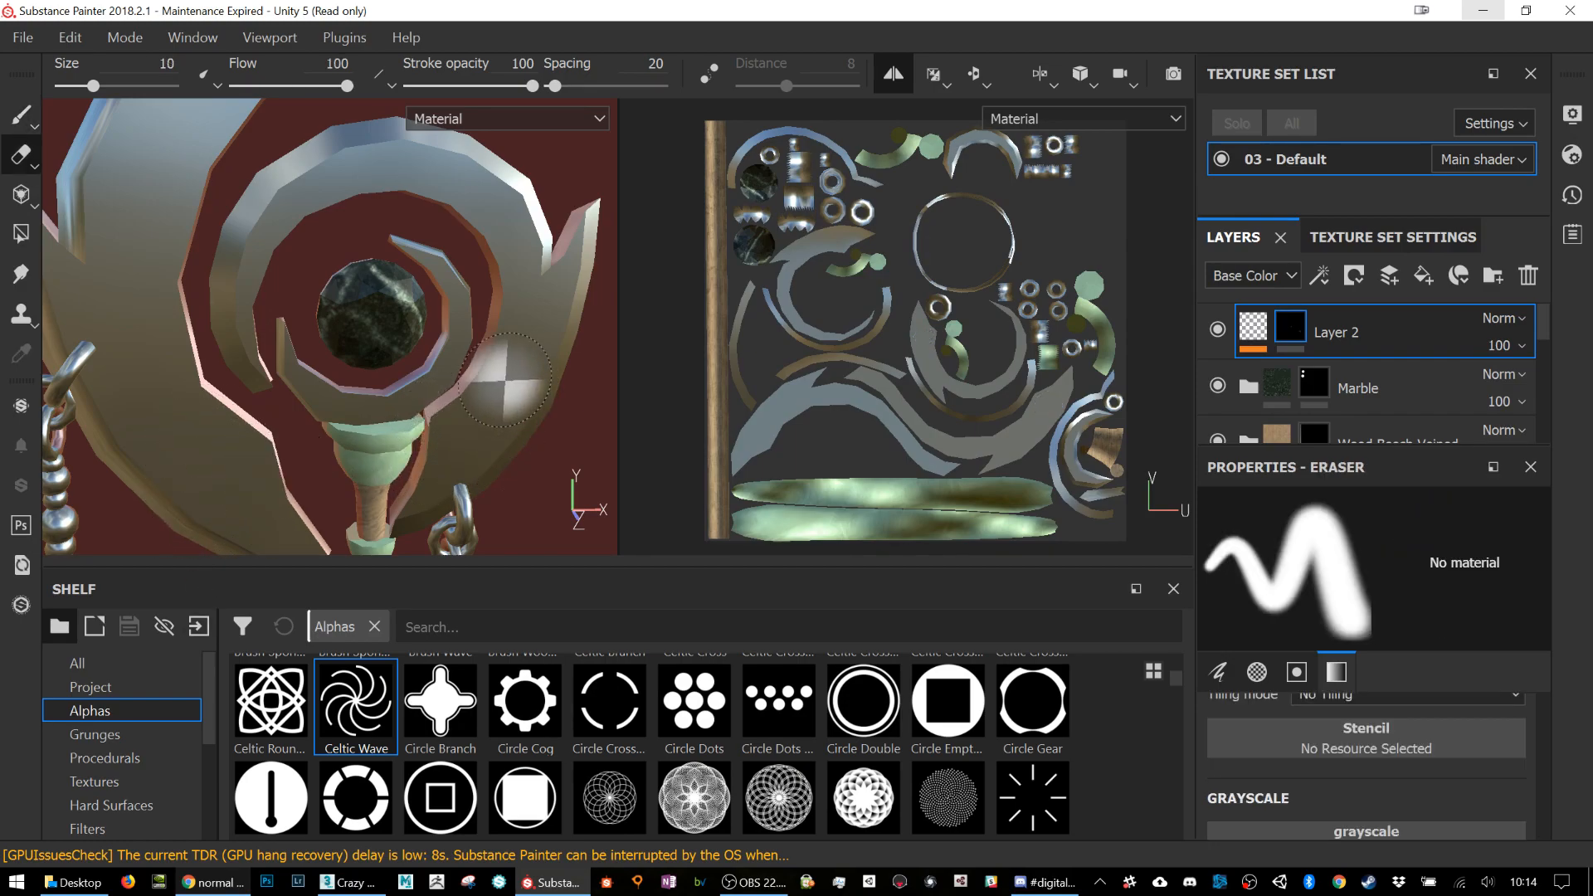
Step: Return to the Paint tool and switch symmetry off and back on, checking the mirror axis options
{"action": "left_click", "coordinate": [20, 115]}
{"action": "left_click_drag", "start_coordinate": [270, 477], "coordinate": [249, 399], "text": "alt"}
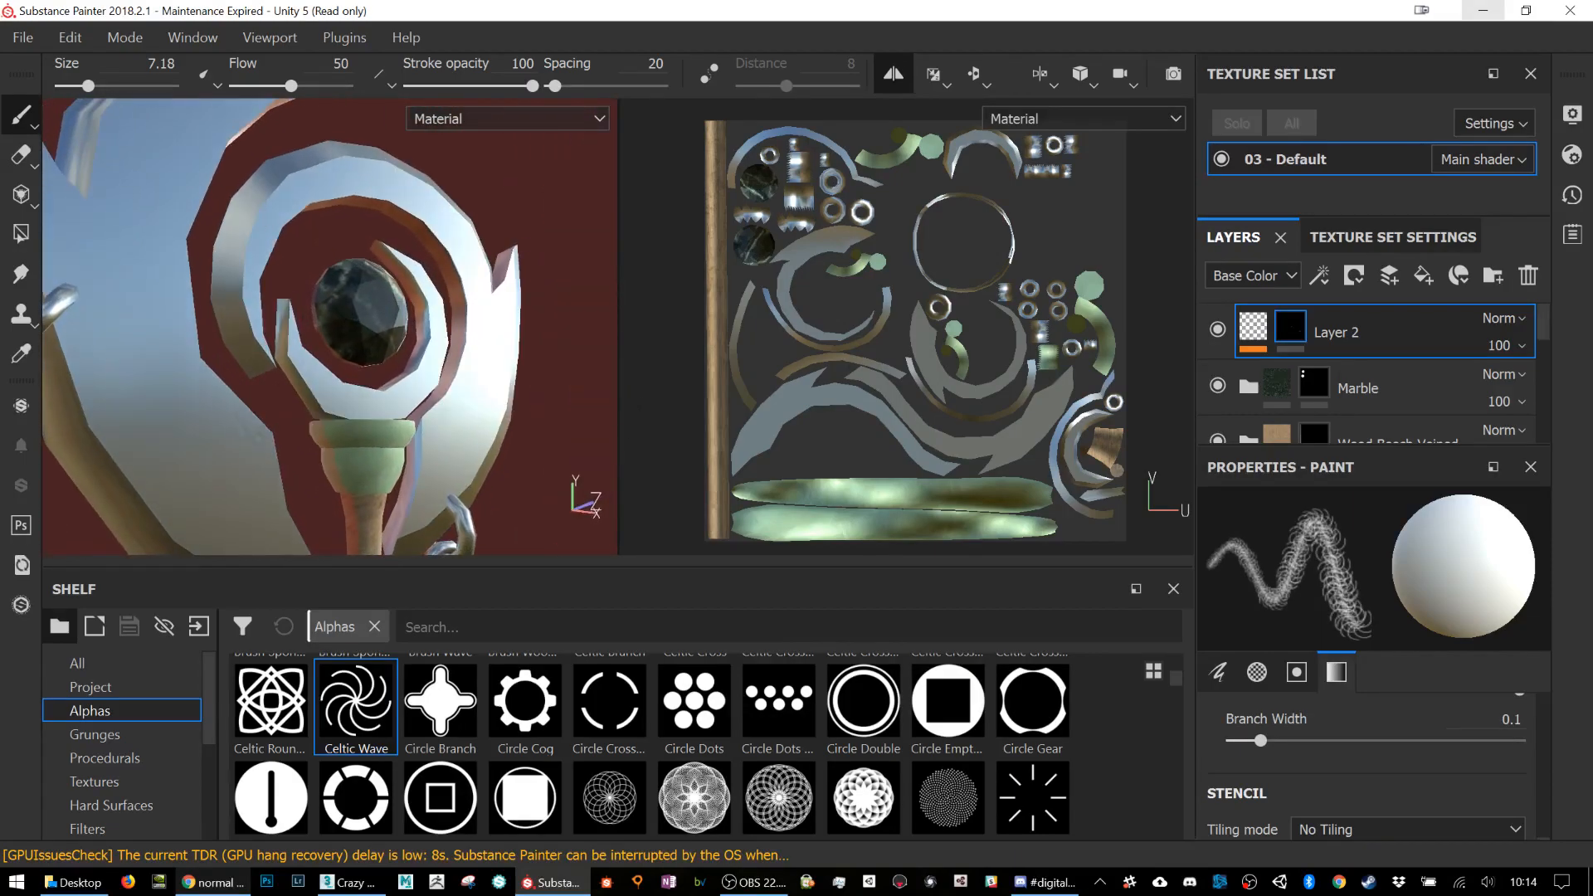
{"action": "left_click", "coordinate": [904, 72]}
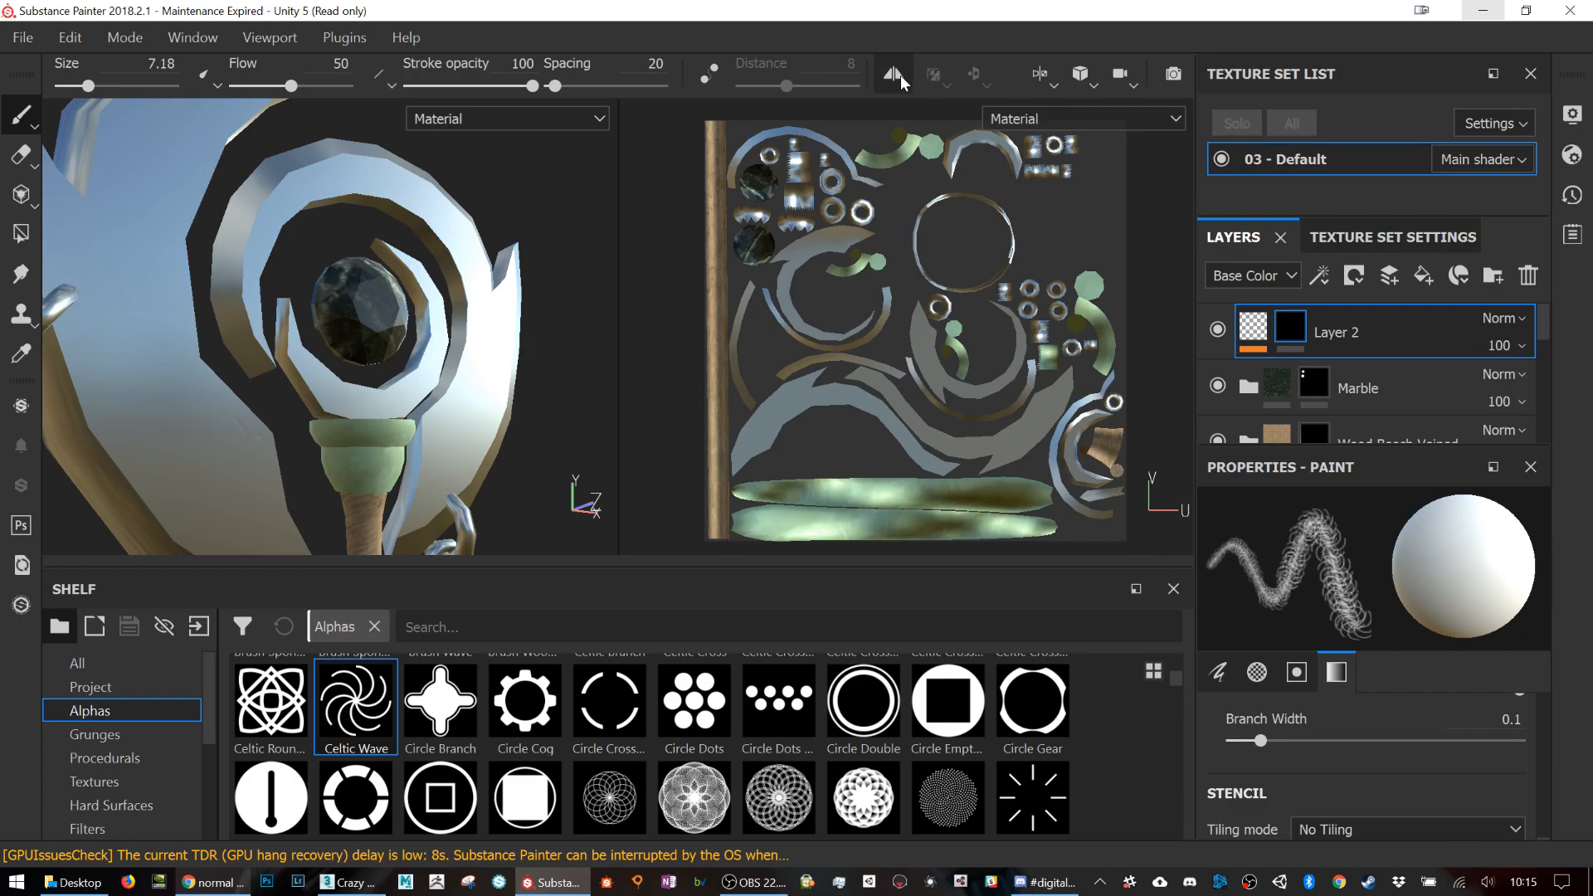
{"action": "left_click", "coordinate": [899, 74]}
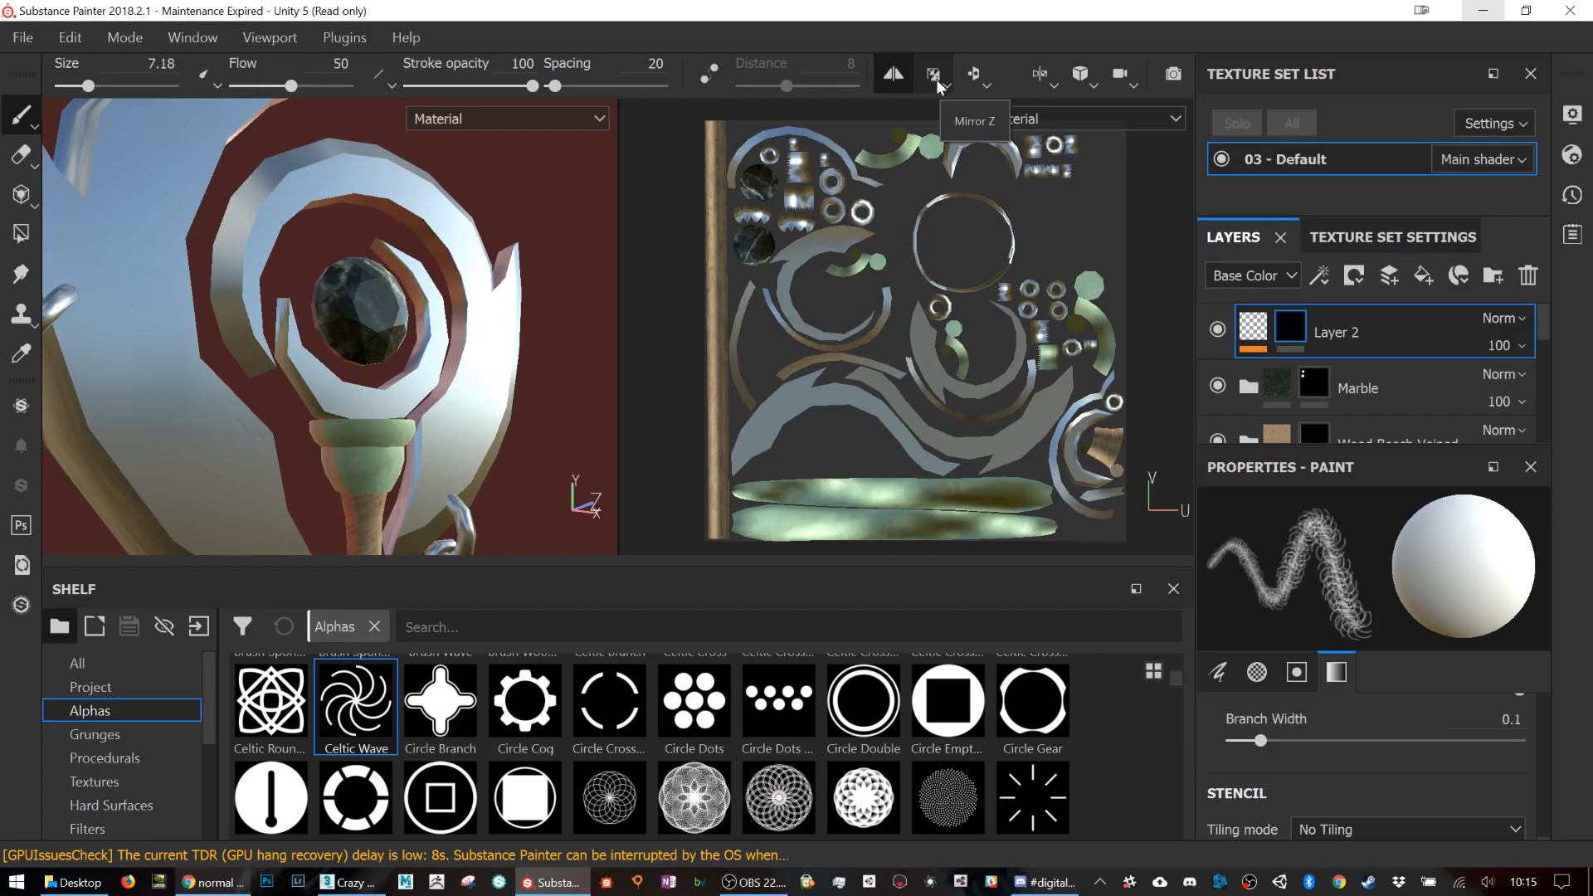
{"action": "left_click", "coordinate": [940, 86]}
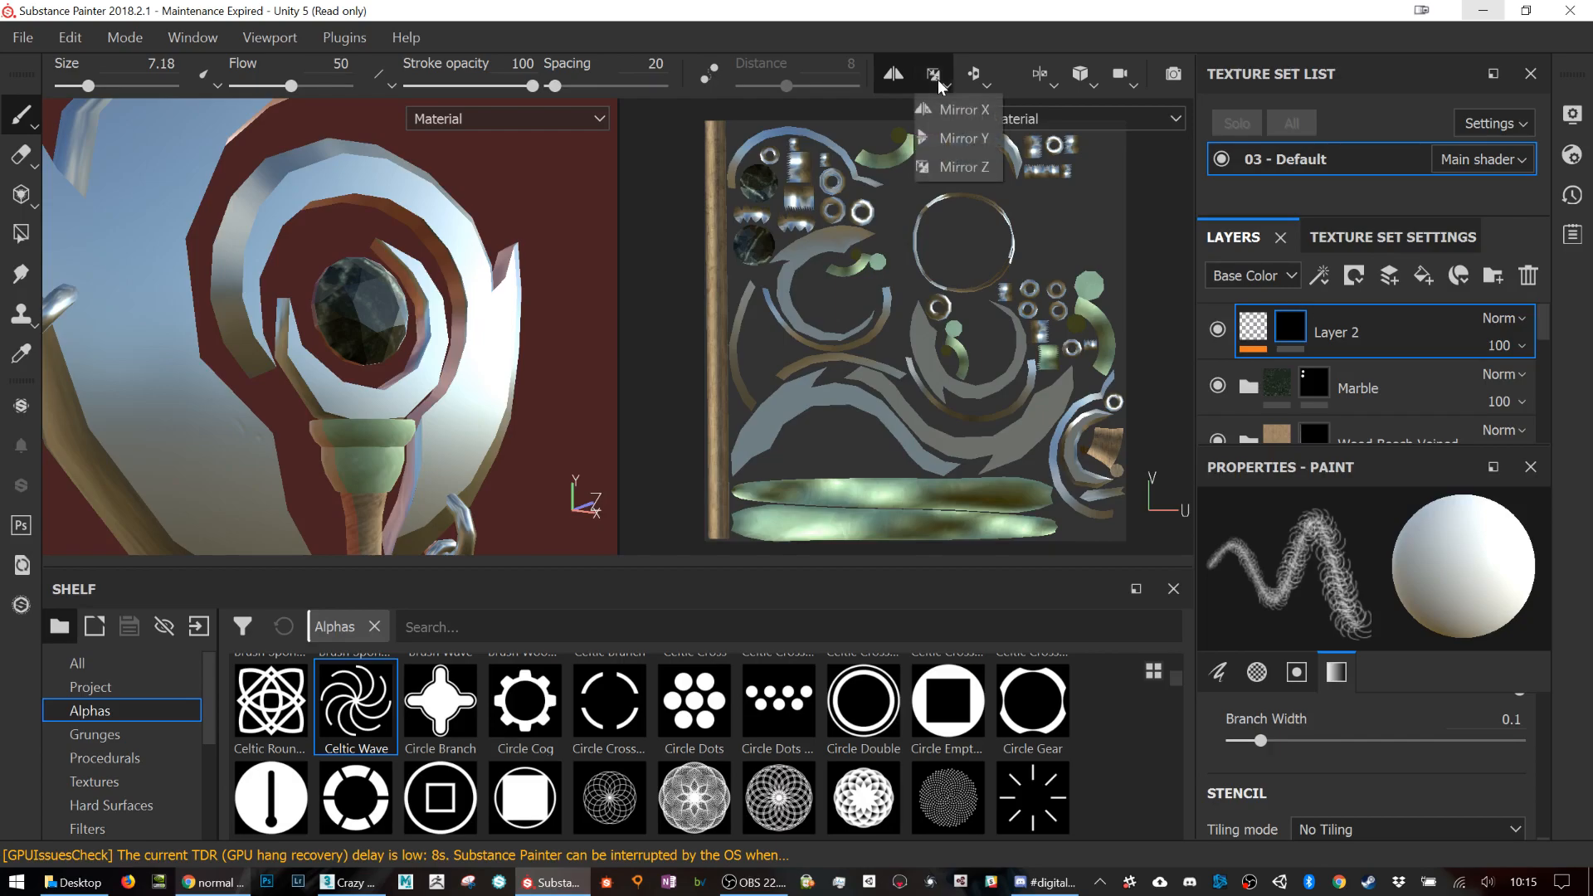
{"action": "left_click", "coordinate": [966, 20]}
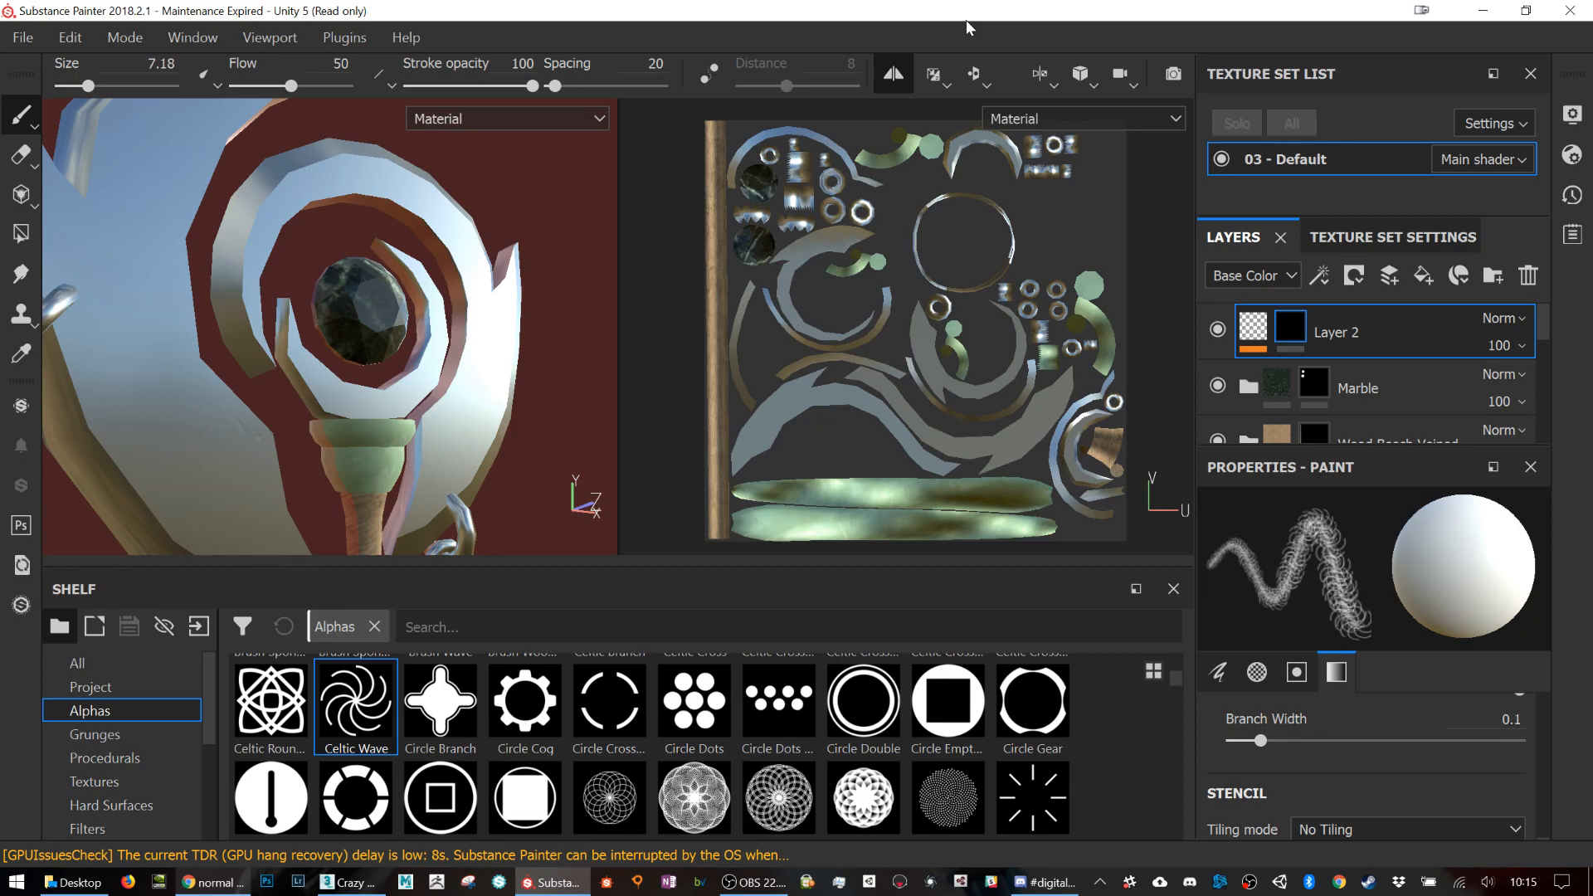
{"action": "left_click_drag", "start_coordinate": [224, 371], "coordinate": [212, 411], "text": "alt"}
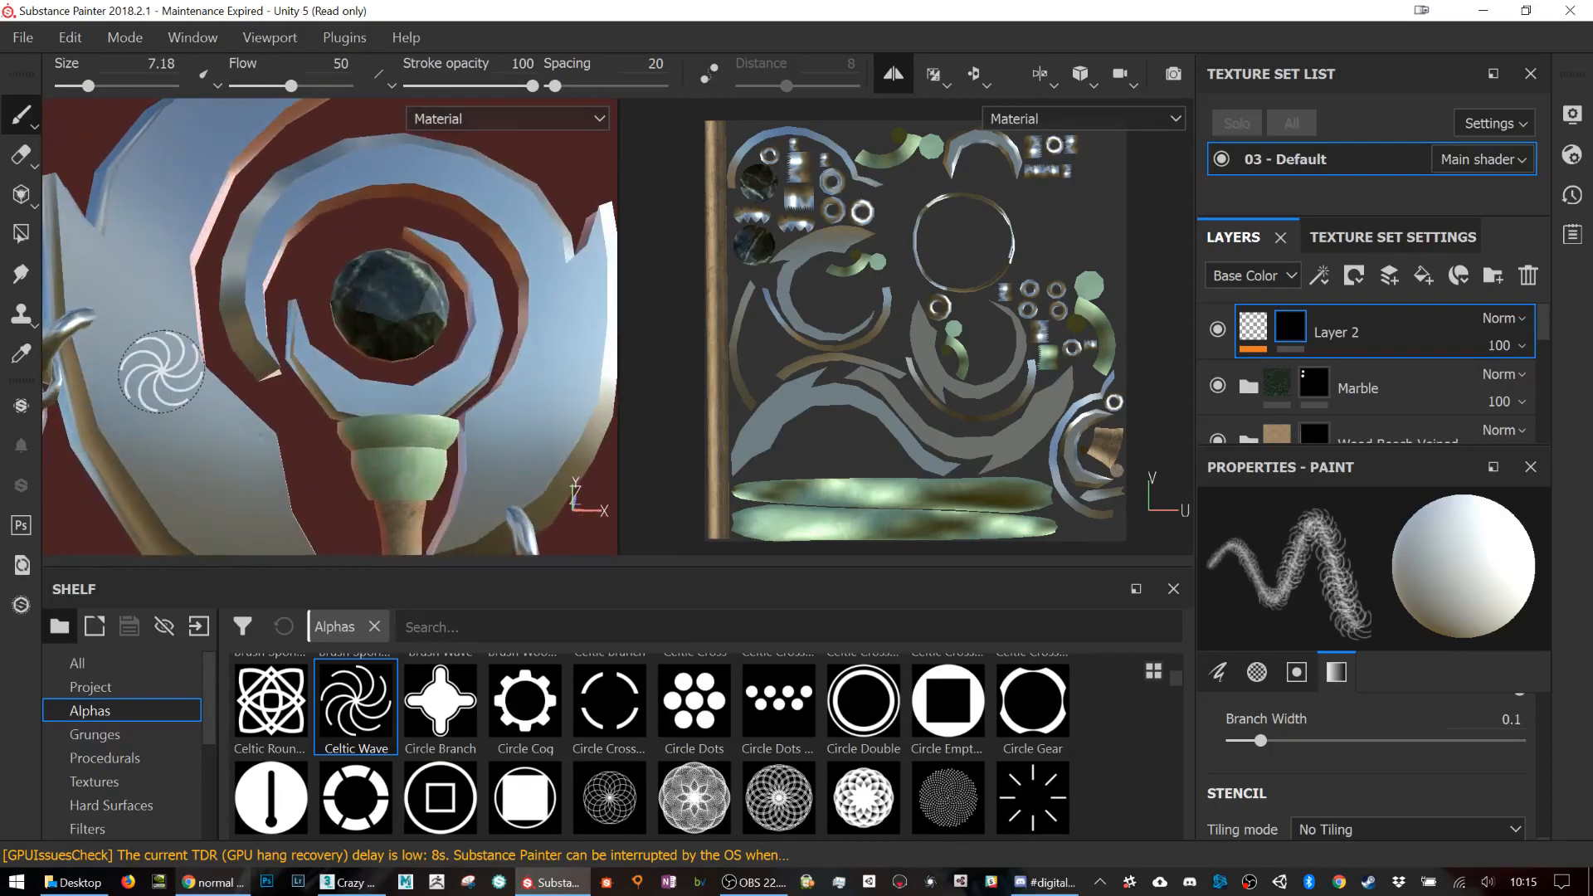
{"action": "left_click", "coordinate": [635, 800]}
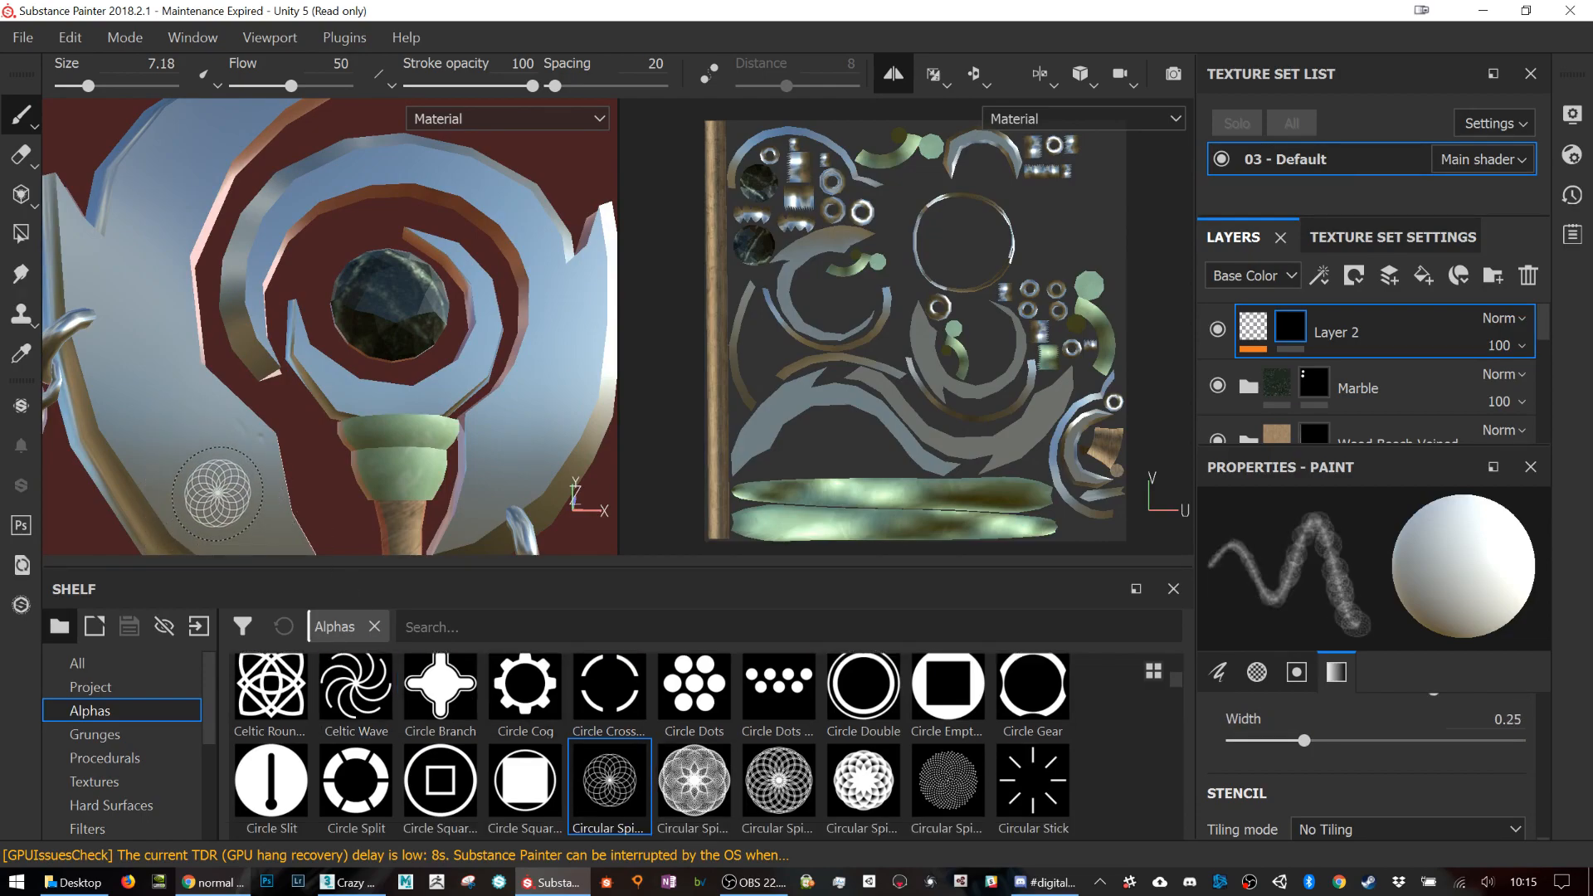
{"action": "left_click", "coordinate": [356, 685]}
{"action": "scroll", "coordinate": [356, 705], "scroll_direction": "up", "scroll_amount": 1}
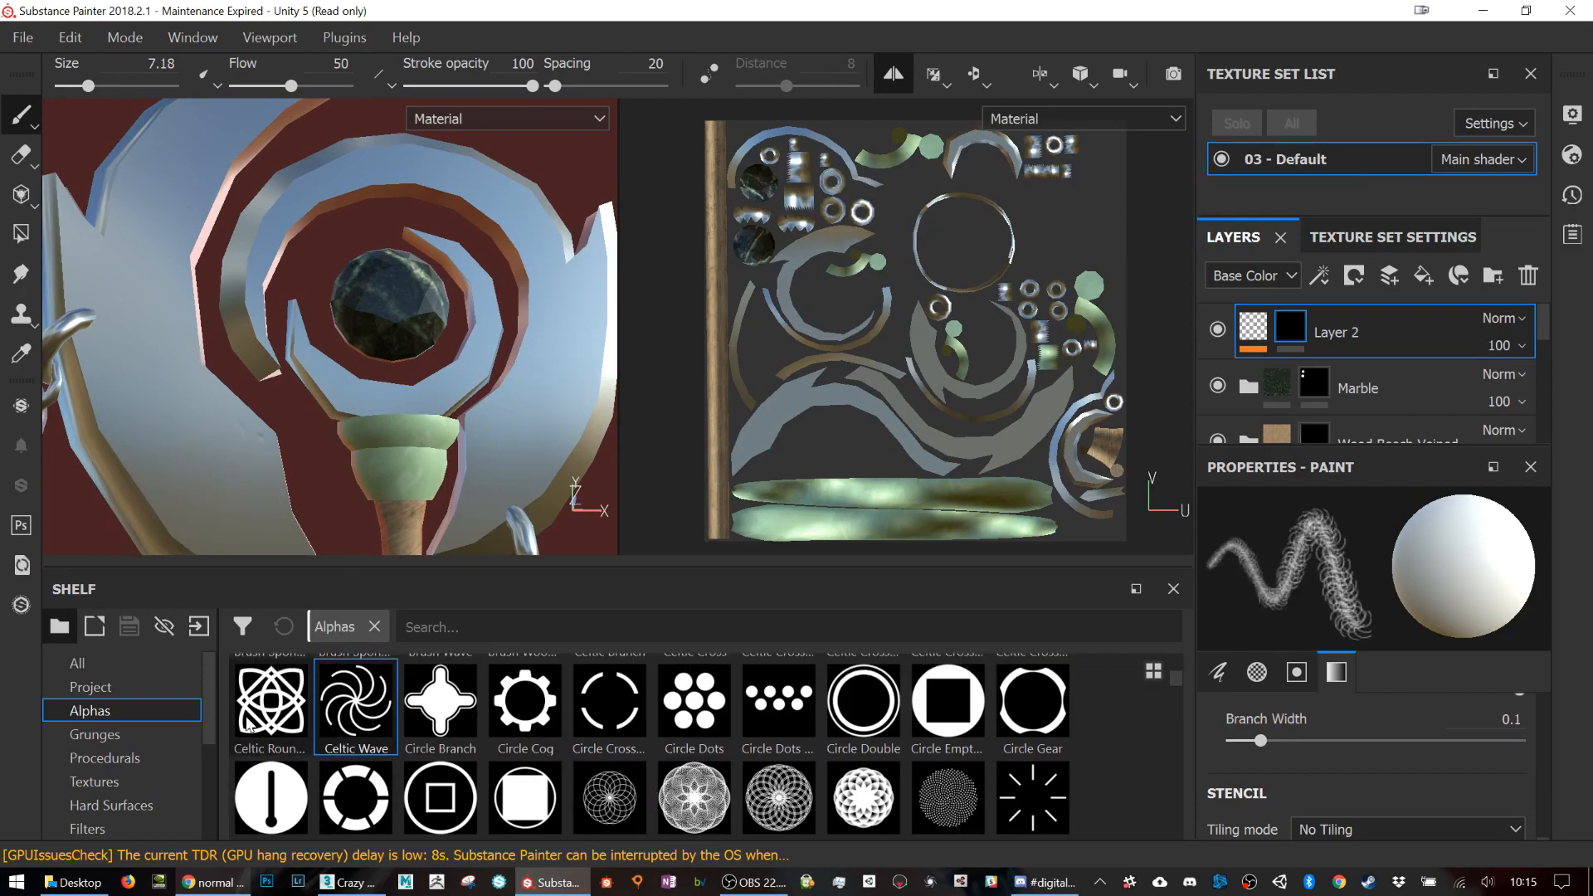
Step: Choose the Celtic Round alpha, set the brush size to 9.48 and stamp it on the left blade's lower part
{"action": "left_click", "coordinate": [271, 701]}
{"action": "key", "text": "bracketright"}
{"action": "key", "text": "bracketright"}
{"action": "key", "text": "bracketright"}
{"action": "key", "text": "bracketleft"}
{"action": "left_click", "coordinate": [212, 477]}
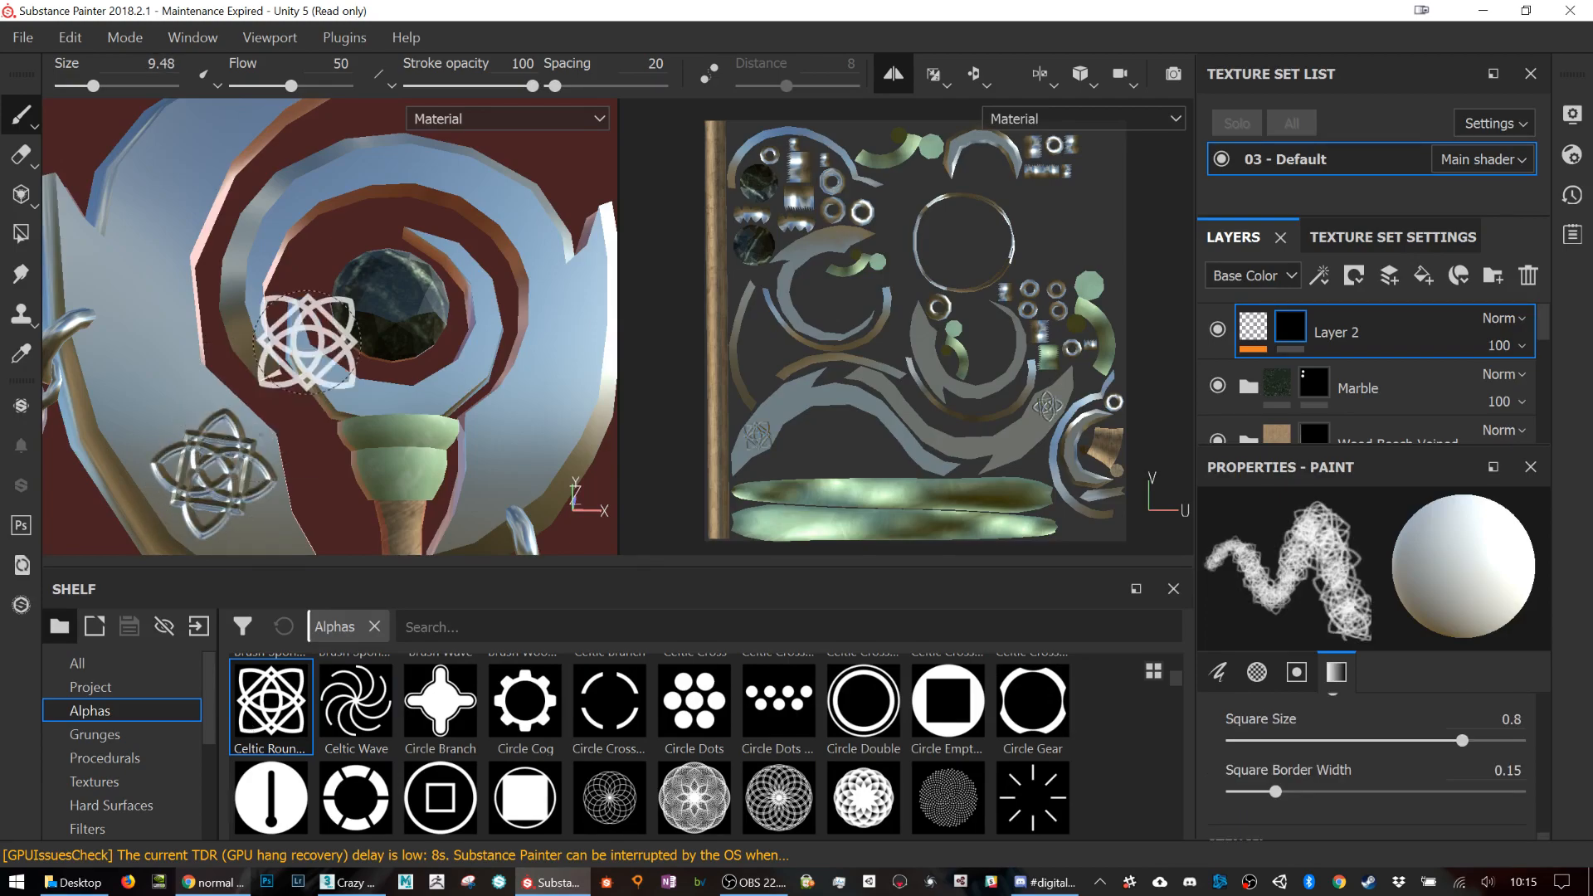
Step: Undo that stamp and place a Celtic Round stamp at brush size 8.29 on the lower part of the left blade
{"action": "scroll", "coordinate": [359, 316], "scroll_direction": "up", "scroll_amount": 2}
{"action": "mouse_move", "coordinate": [359, 315]}
{"action": "left_mouse_down", "text": "alt"}
{"action": "mouse_move", "coordinate": [681, 402]}
{"action": "mouse_move", "coordinate": [238, 419]}
{"action": "left_mouse_up", "text": "alt"}
{"action": "scroll", "coordinate": [239, 419], "scroll_direction": "up", "scroll_amount": 3}
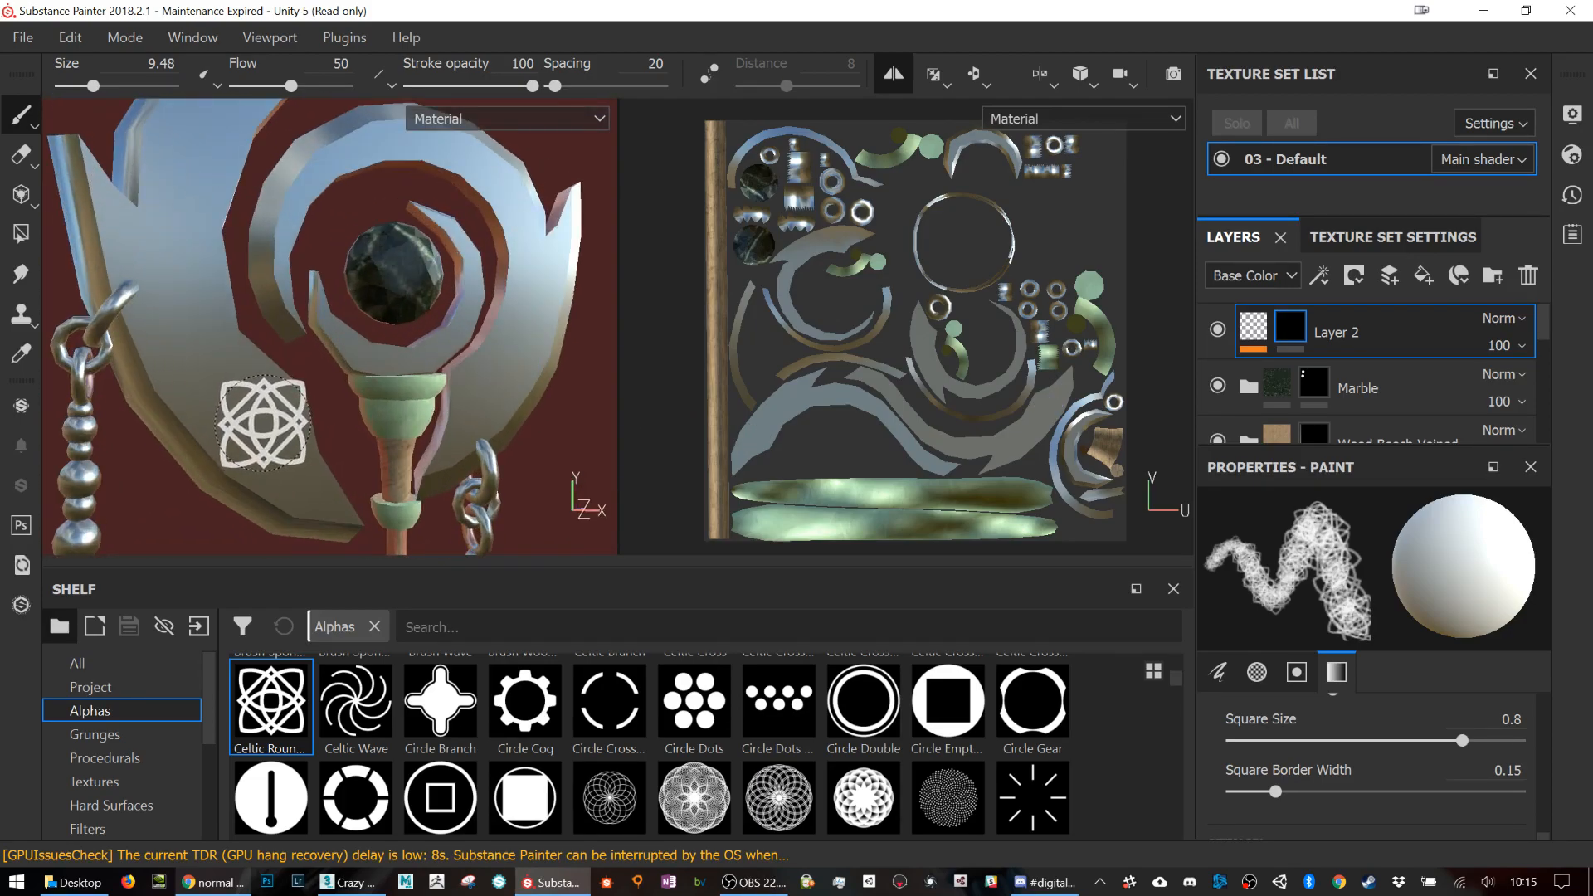
{"action": "key", "text": "bracketleft"}
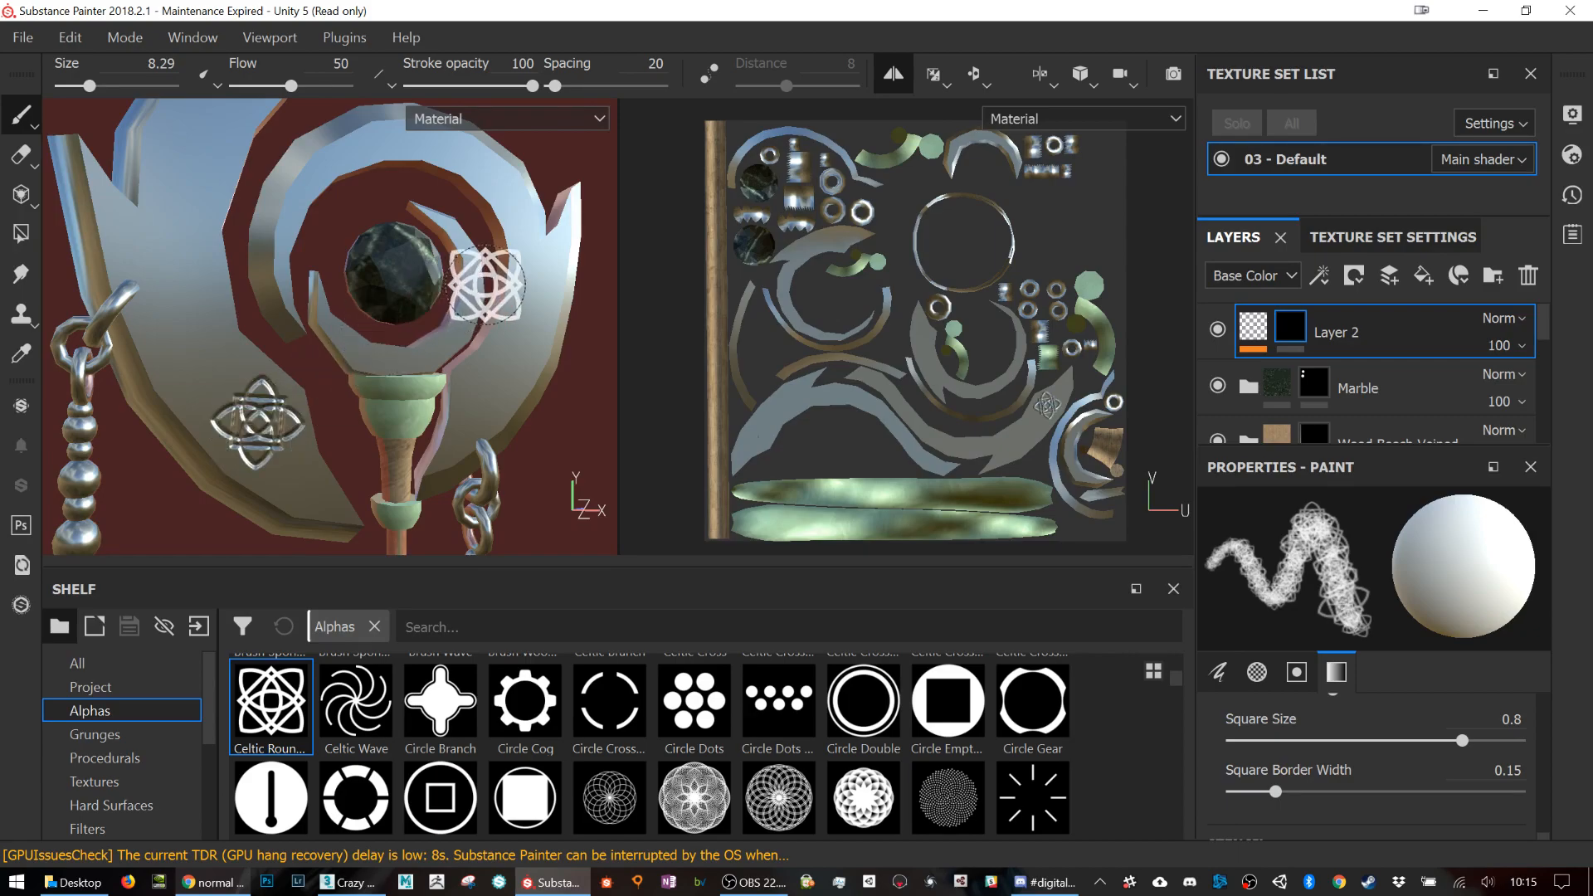
Step: Set the brush size to 7.18, try a smaller Celtic Round stamp above the first on the left blade, and undo it
{"action": "left_click_drag", "start_coordinate": [543, 365], "coordinate": [488, 365], "text": "alt"}
{"action": "scroll", "coordinate": [493, 348], "scroll_direction": "up", "scroll_amount": 3}
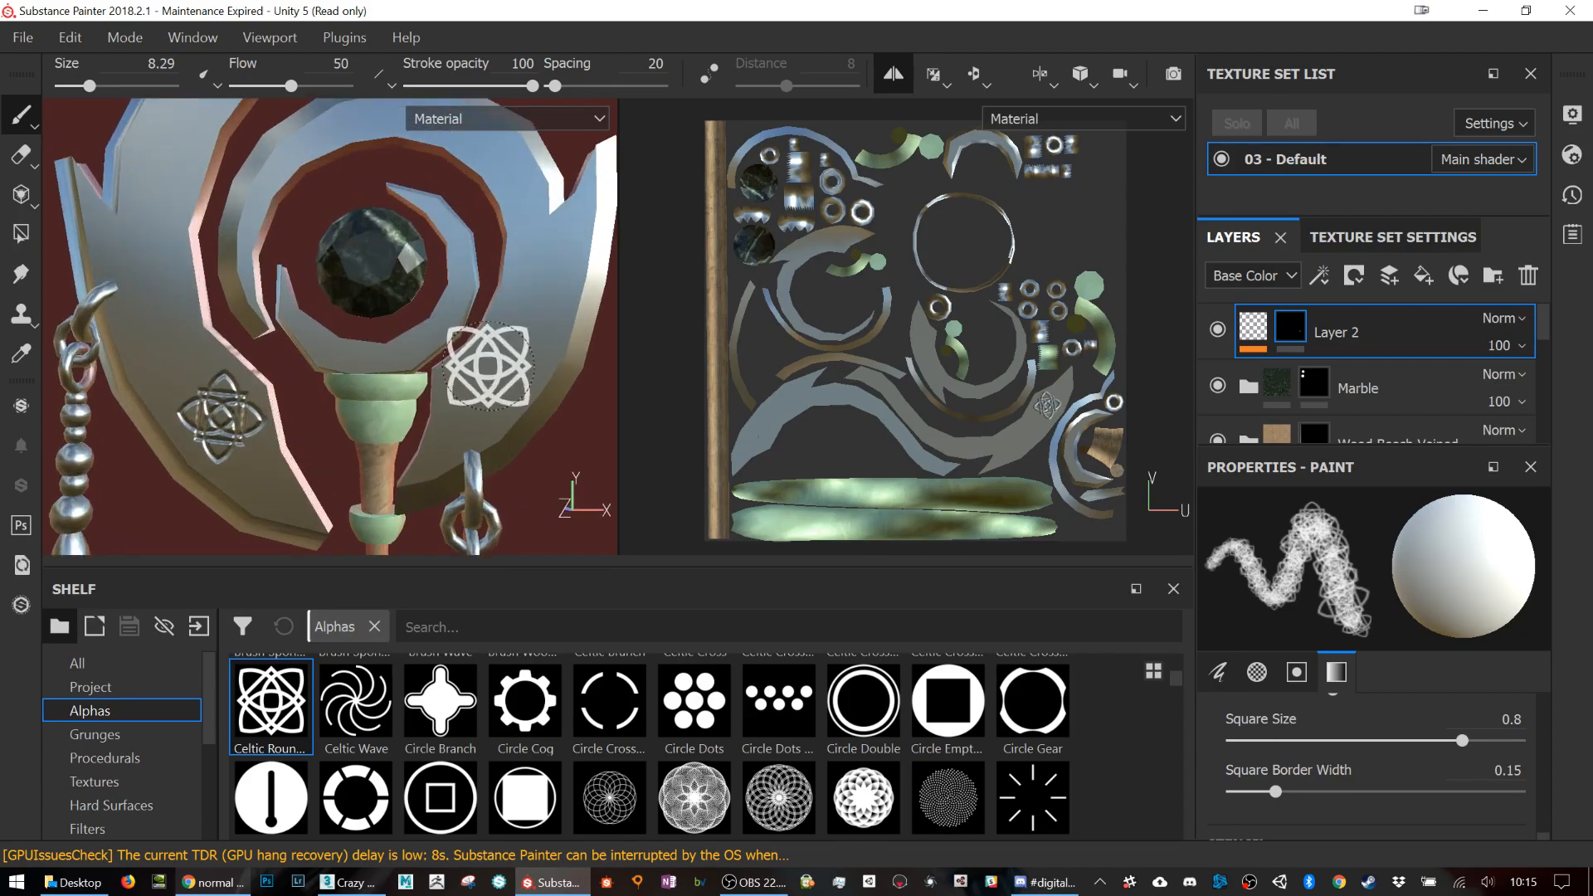
{"action": "middle_click_drag", "start_coordinate": [148, 353], "coordinate": [348, 448], "text": "alt"}
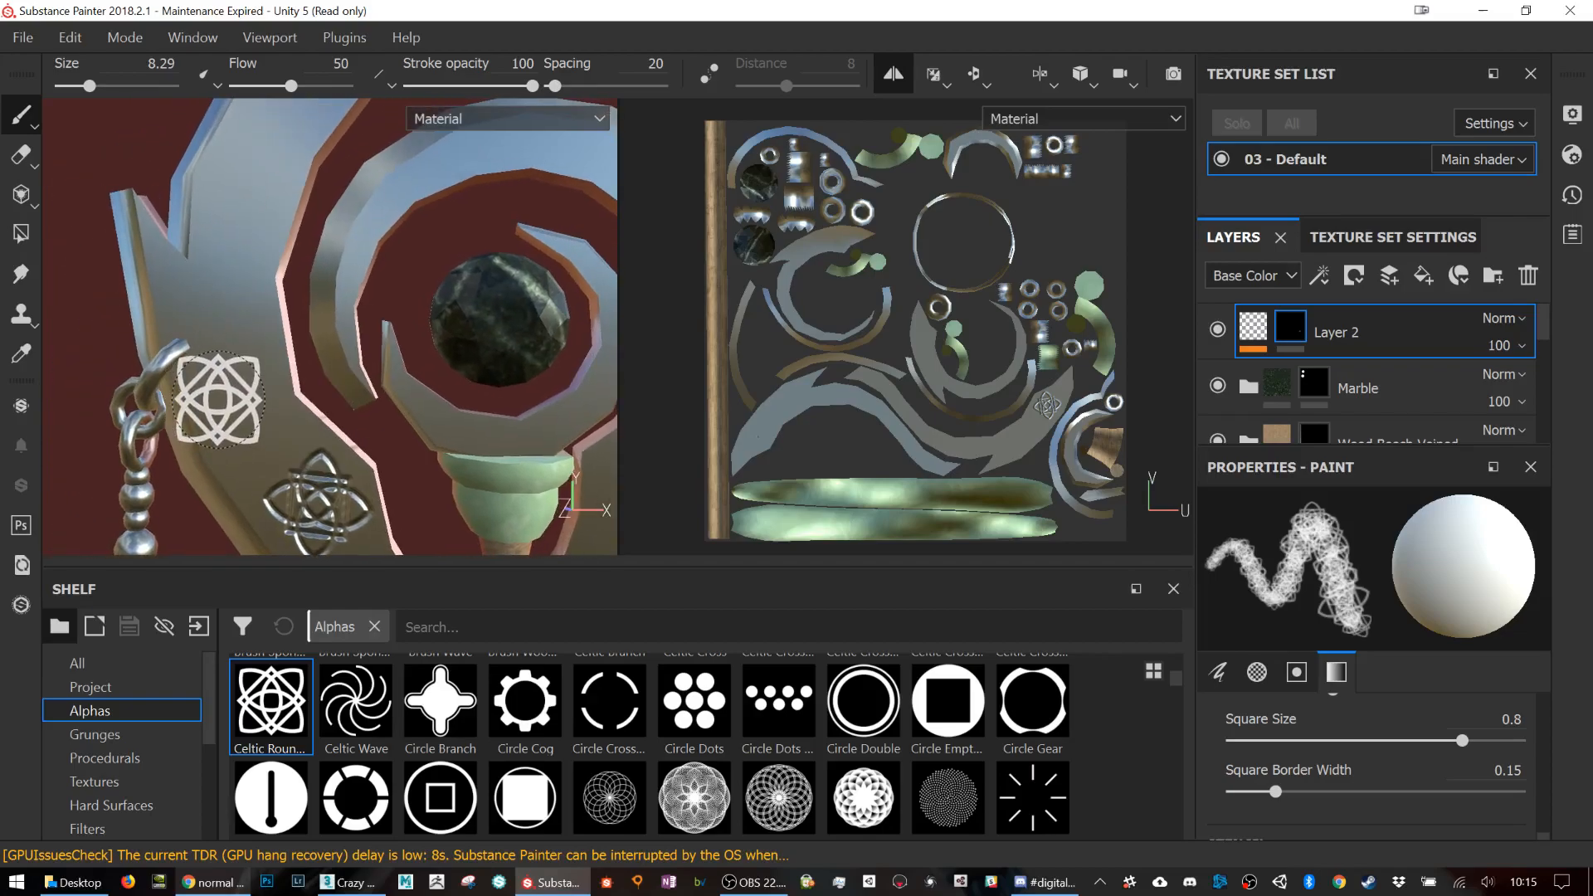
{"action": "mouse_move", "coordinate": [253, 413]}
{"action": "right_mouse_down", "text": "ctrl"}
{"action": "mouse_move", "coordinate": [229, 413]}
{"action": "mouse_move", "coordinate": [260, 419]}
{"action": "right_mouse_up", "text": "ctrl"}
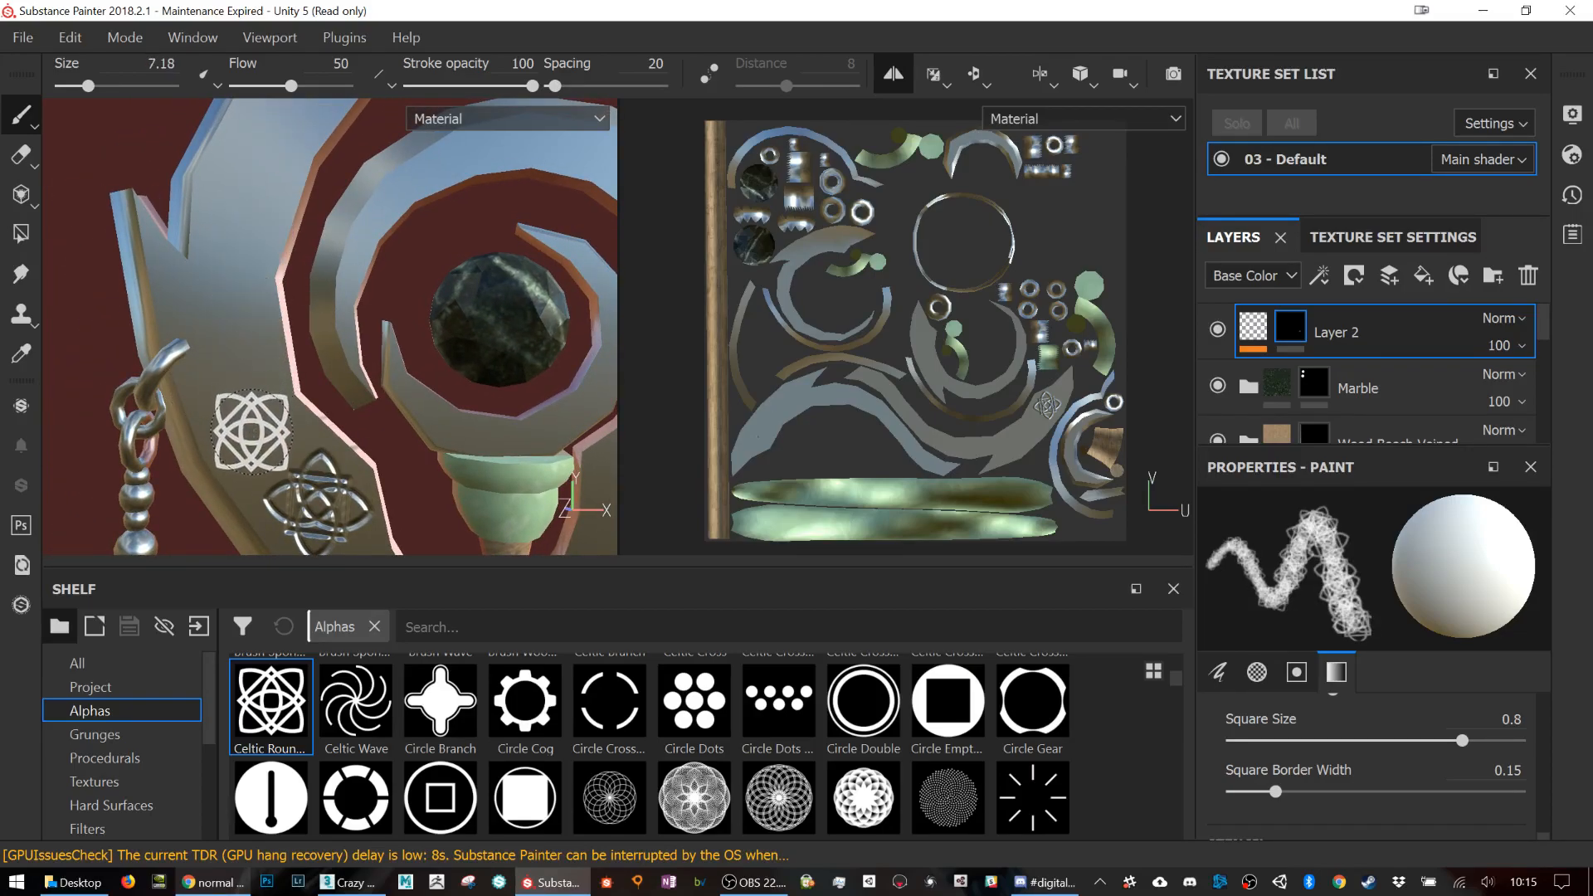
{"action": "left_click", "coordinate": [245, 412]}
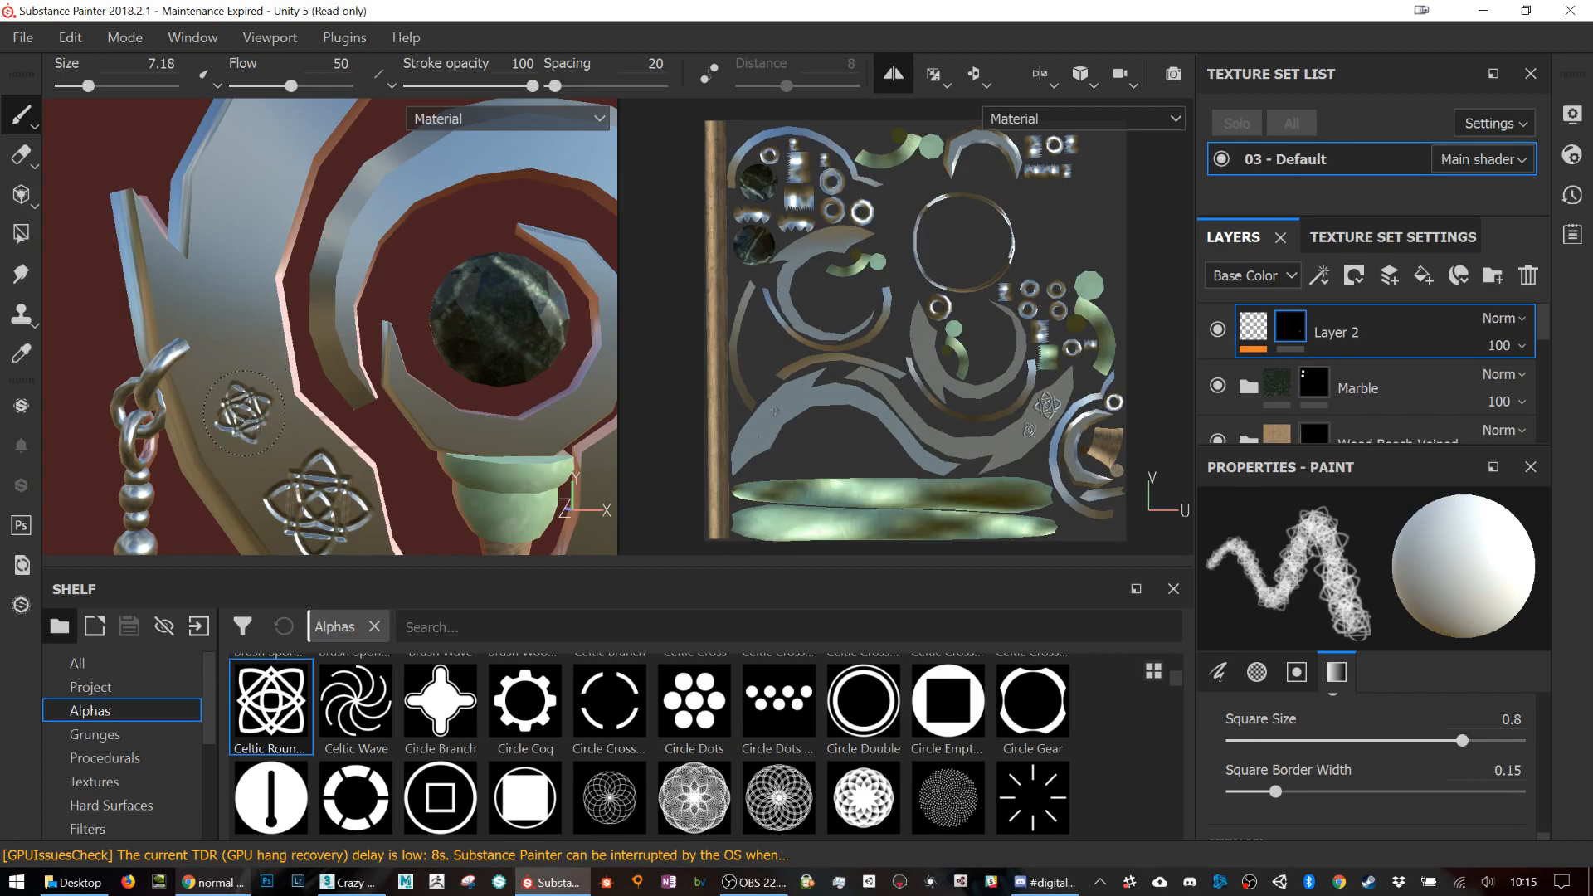
{"action": "key", "text": "ctrl+z"}
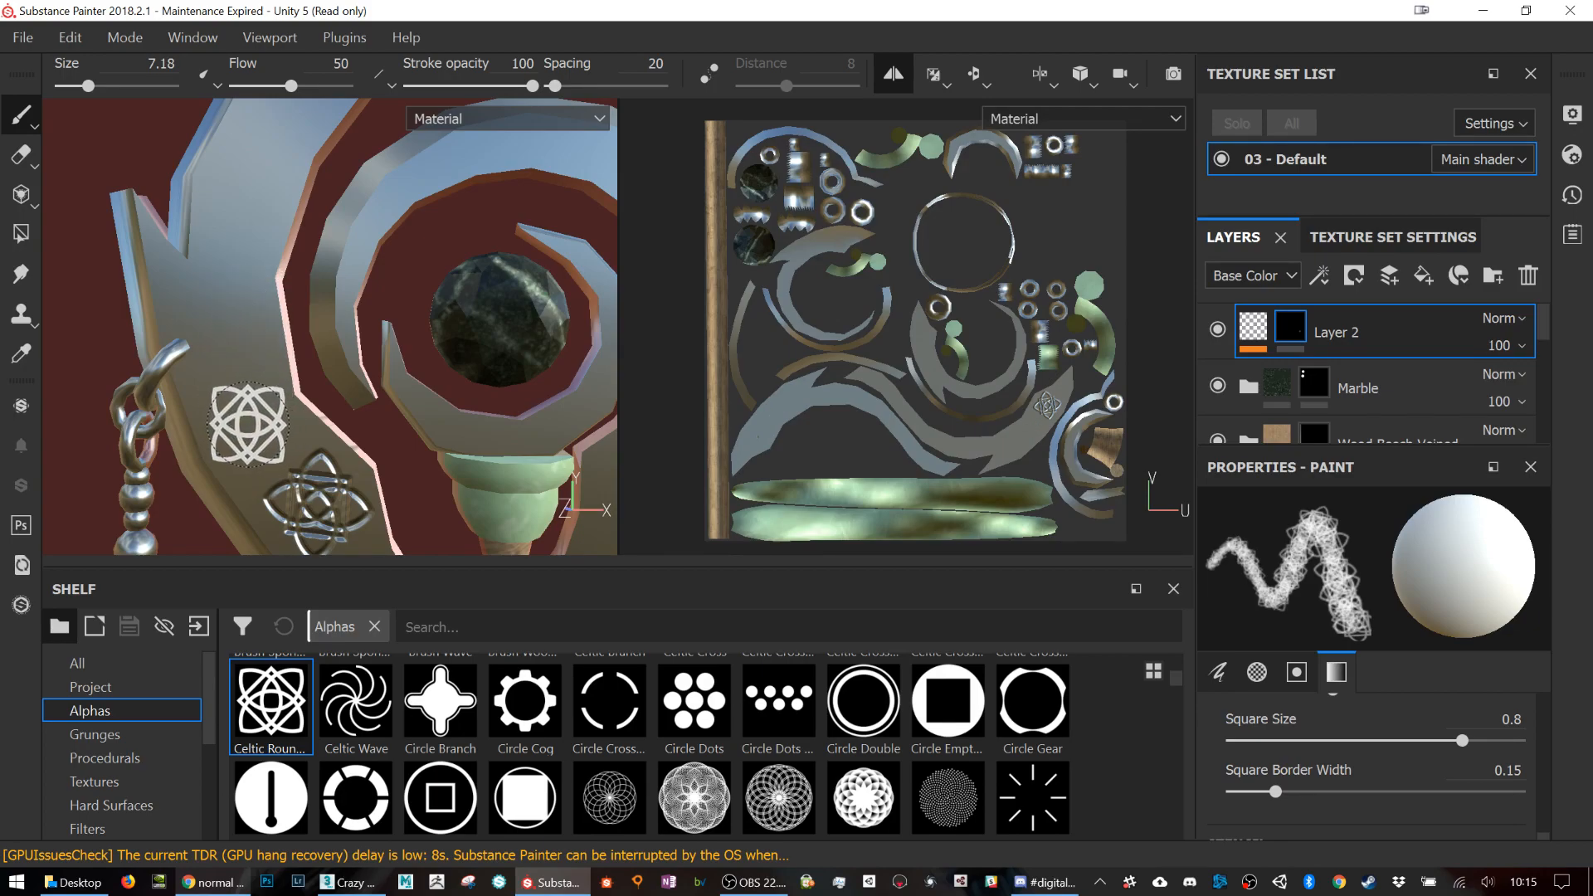
Step: Set the brush spacing to 5 and flow to 100, test one stamp on the left blade and undo it
{"action": "left_click_drag", "start_coordinate": [556, 86], "coordinate": [550, 86]}
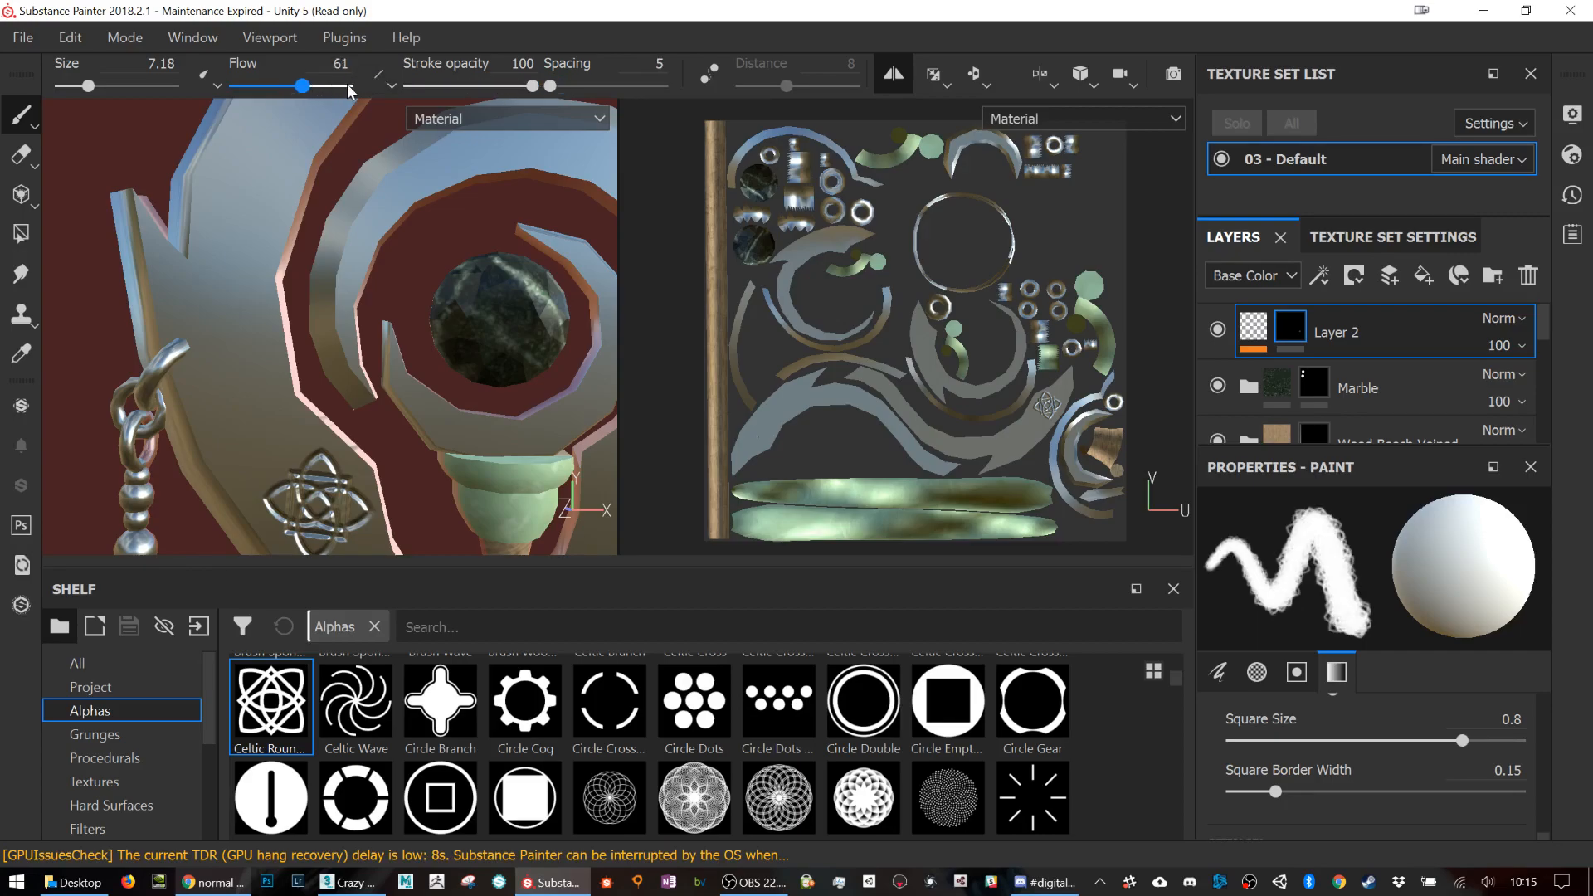
{"action": "left_click_drag", "start_coordinate": [339, 91], "coordinate": [353, 88]}
{"action": "left_click", "coordinate": [239, 420]}
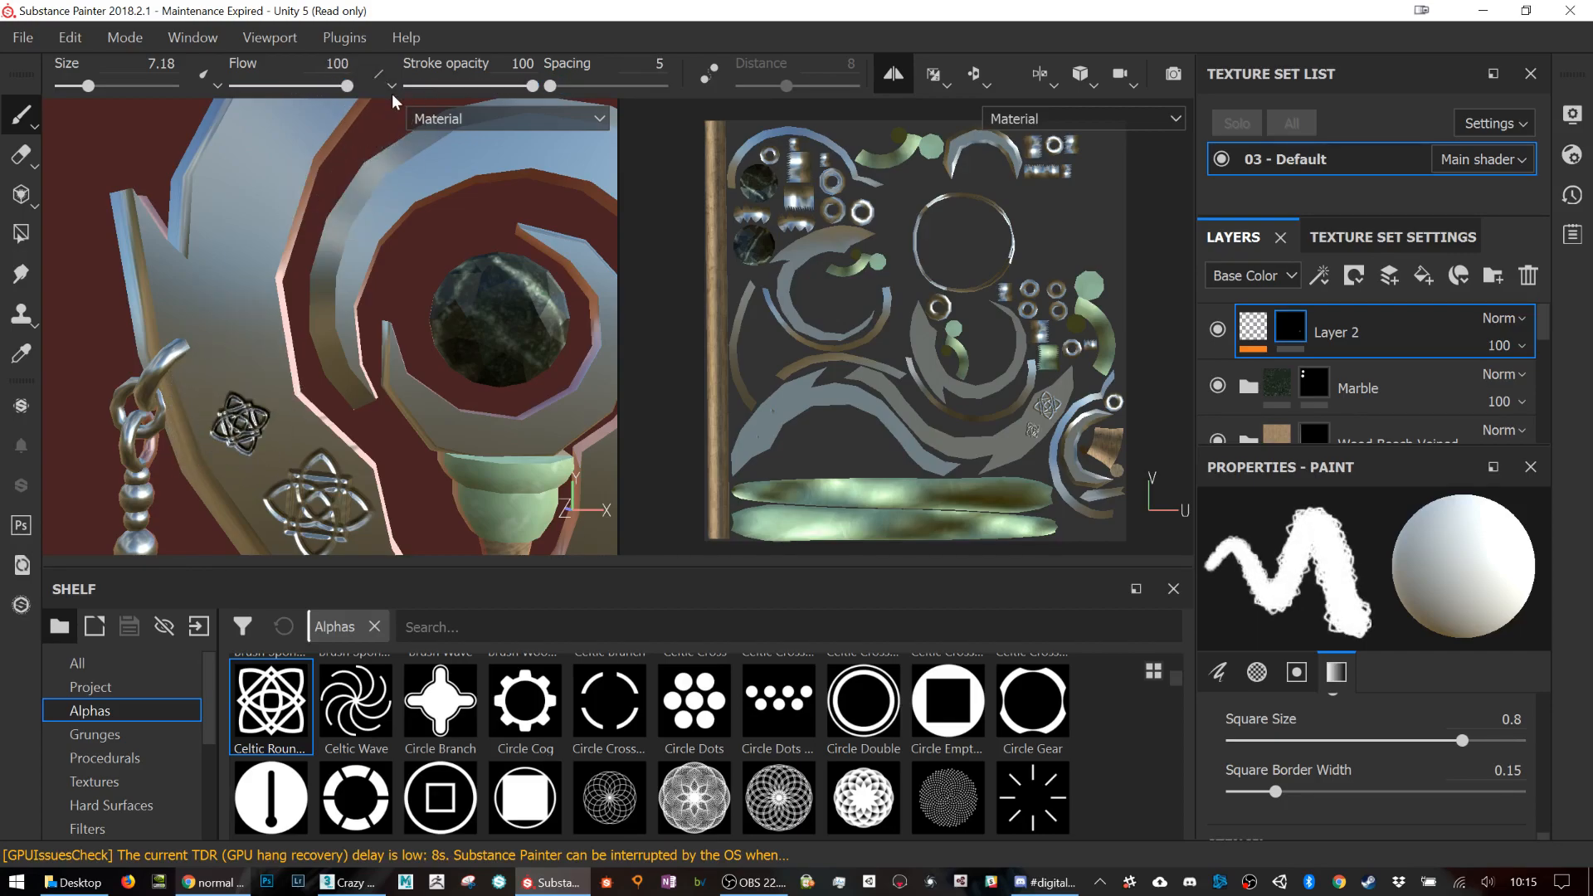
{"action": "key", "text": "ctrl+z"}
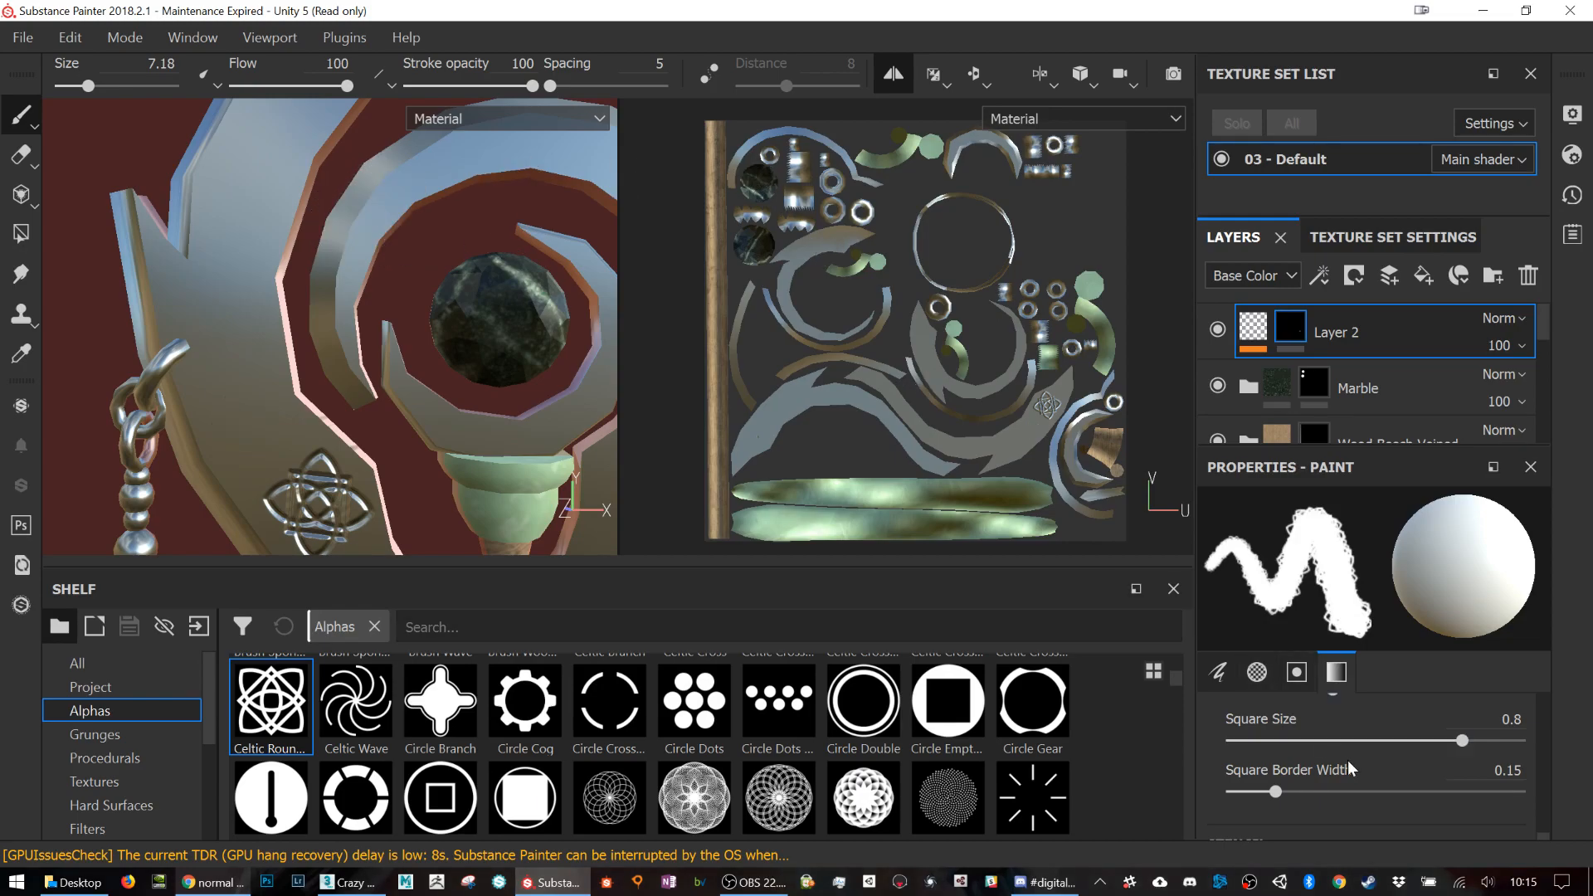
{"action": "scroll", "coordinate": [1360, 770], "scroll_direction": "up", "scroll_amount": 2}
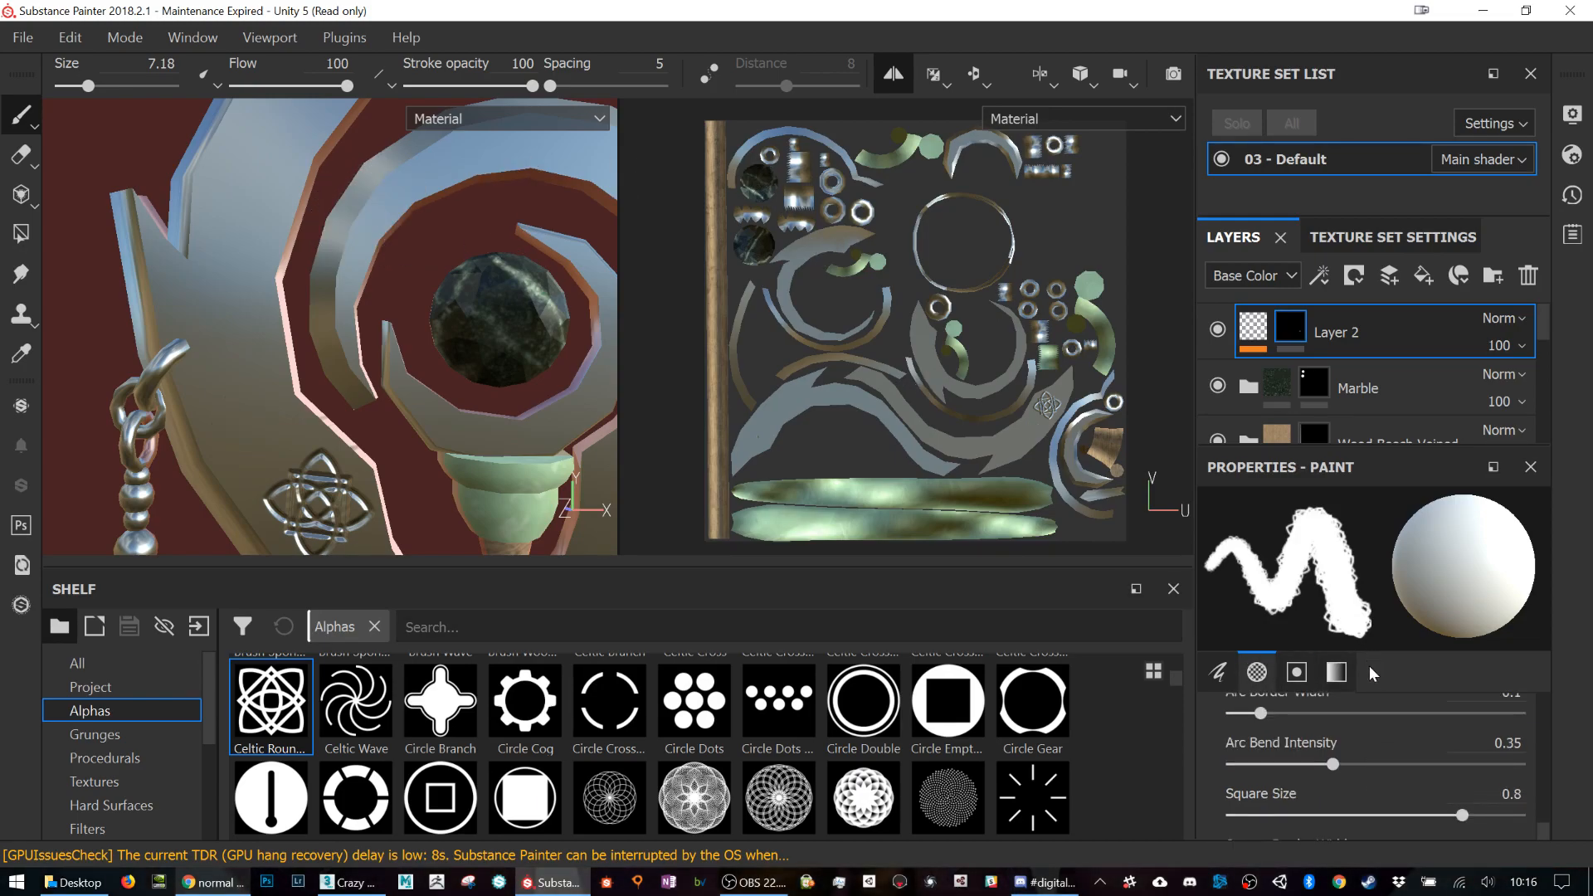
Step: Look through the alpha's parameters, try a Celtic Round stamp at size 7.18 above the first on the left blade, and undo it
{"action": "scroll", "coordinate": [1374, 745], "scroll_direction": "up", "scroll_amount": 4}
{"action": "scroll", "coordinate": [1376, 743], "scroll_direction": "down", "scroll_amount": 8}
{"action": "scroll", "coordinate": [1379, 754], "scroll_direction": "up", "scroll_amount": 5}
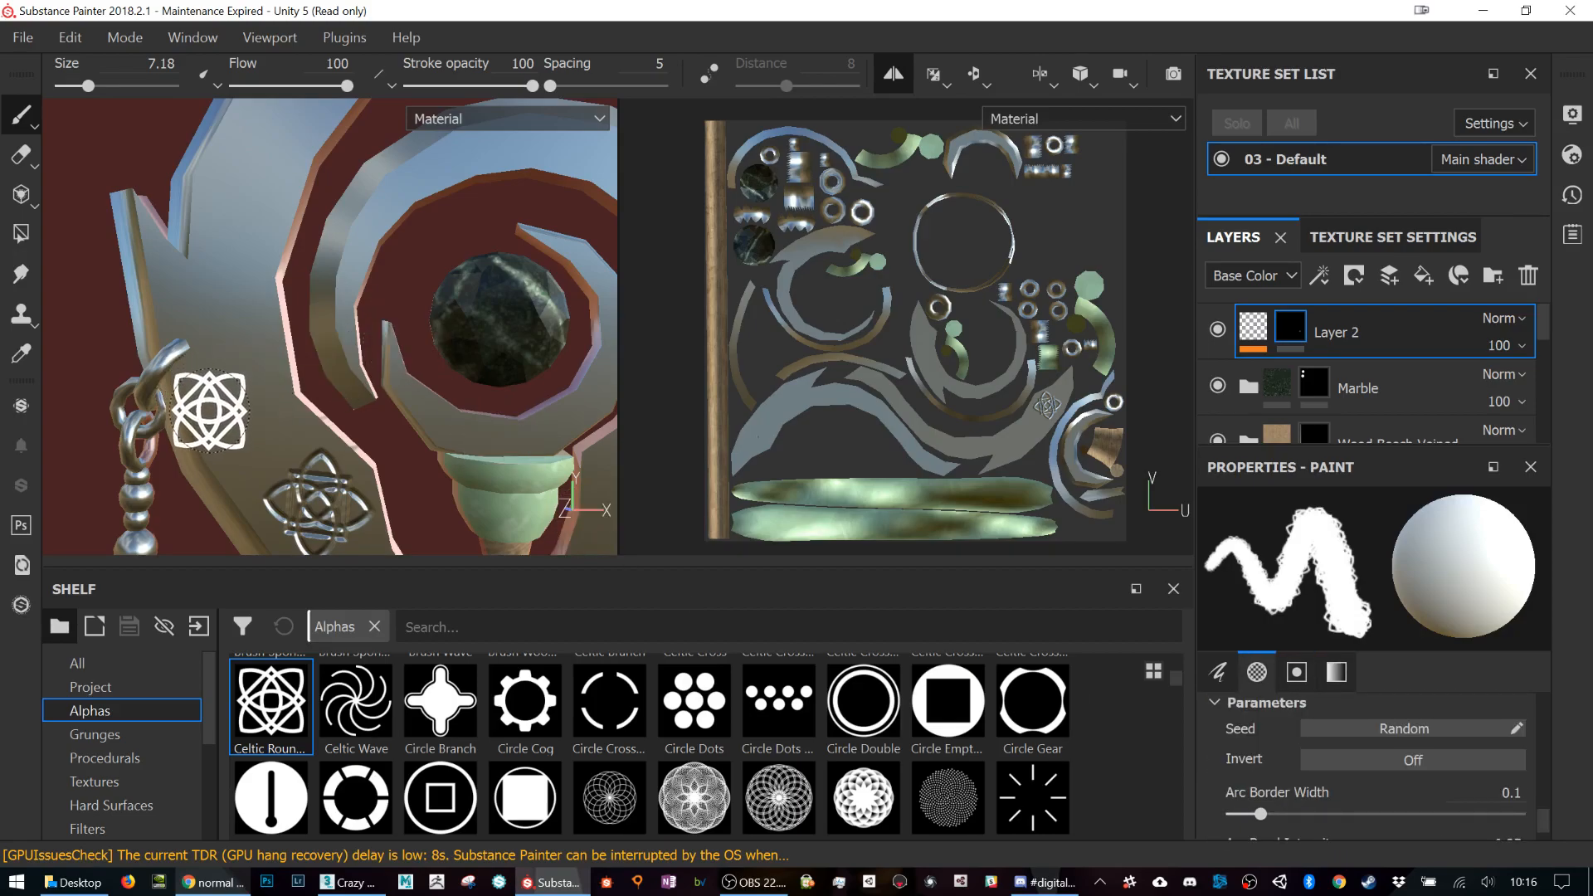
{"action": "left_click", "coordinate": [243, 417]}
{"action": "key", "text": "ctrl+z"}
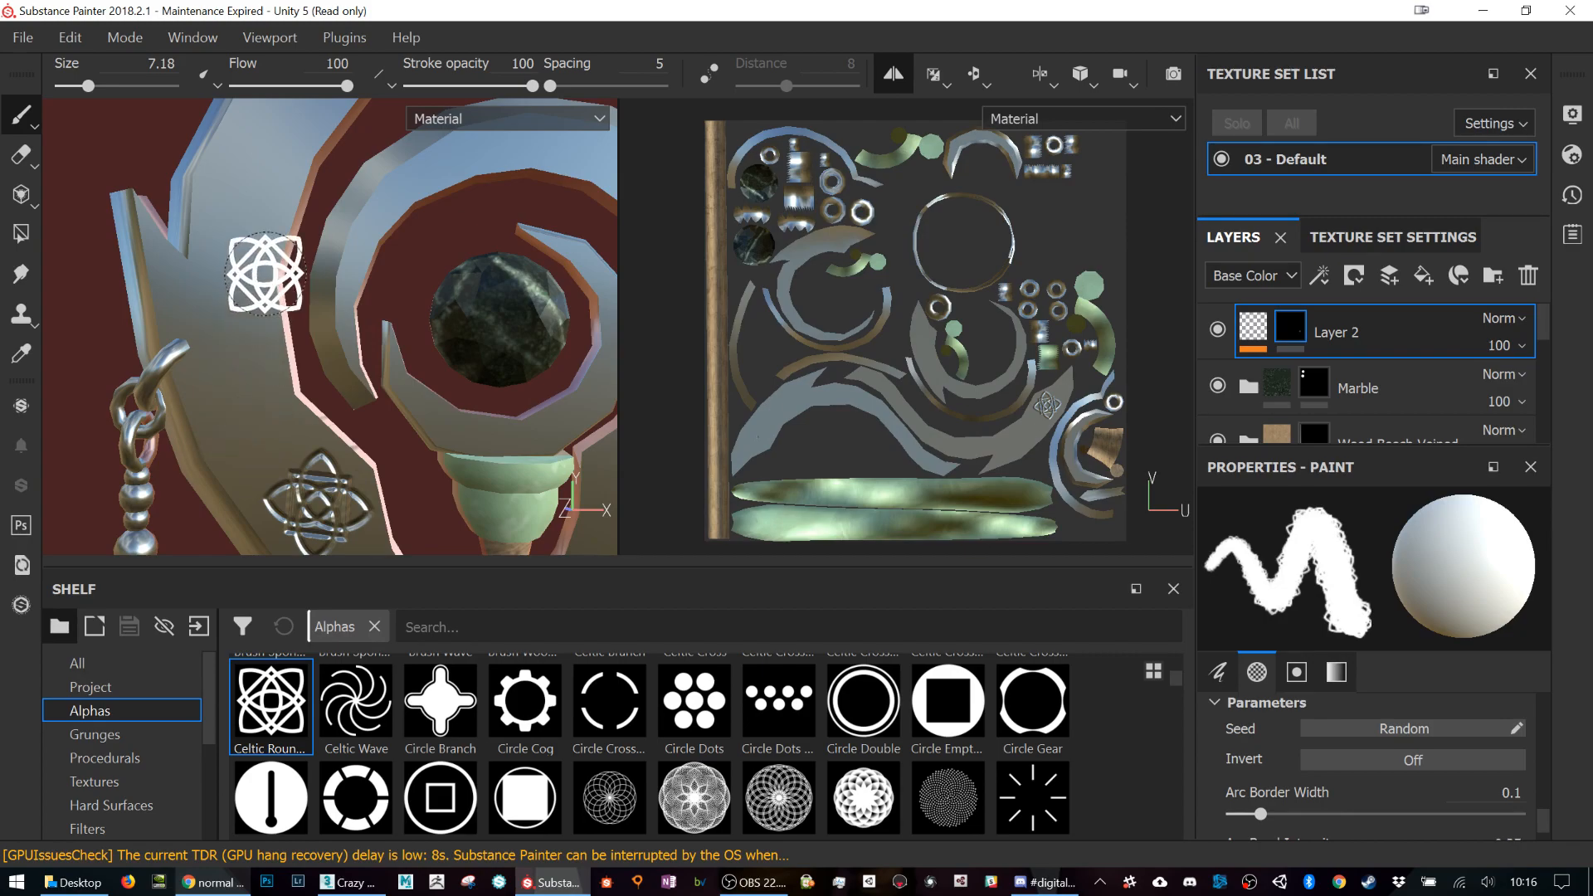
Step: Set the brush size to 9.48, try Celtic Round stamps at different spots on the left blade, and undo them
{"action": "key", "text": "bracketright"}
{"action": "key", "text": "bracketright"}
{"action": "left_click", "coordinate": [247, 408]}
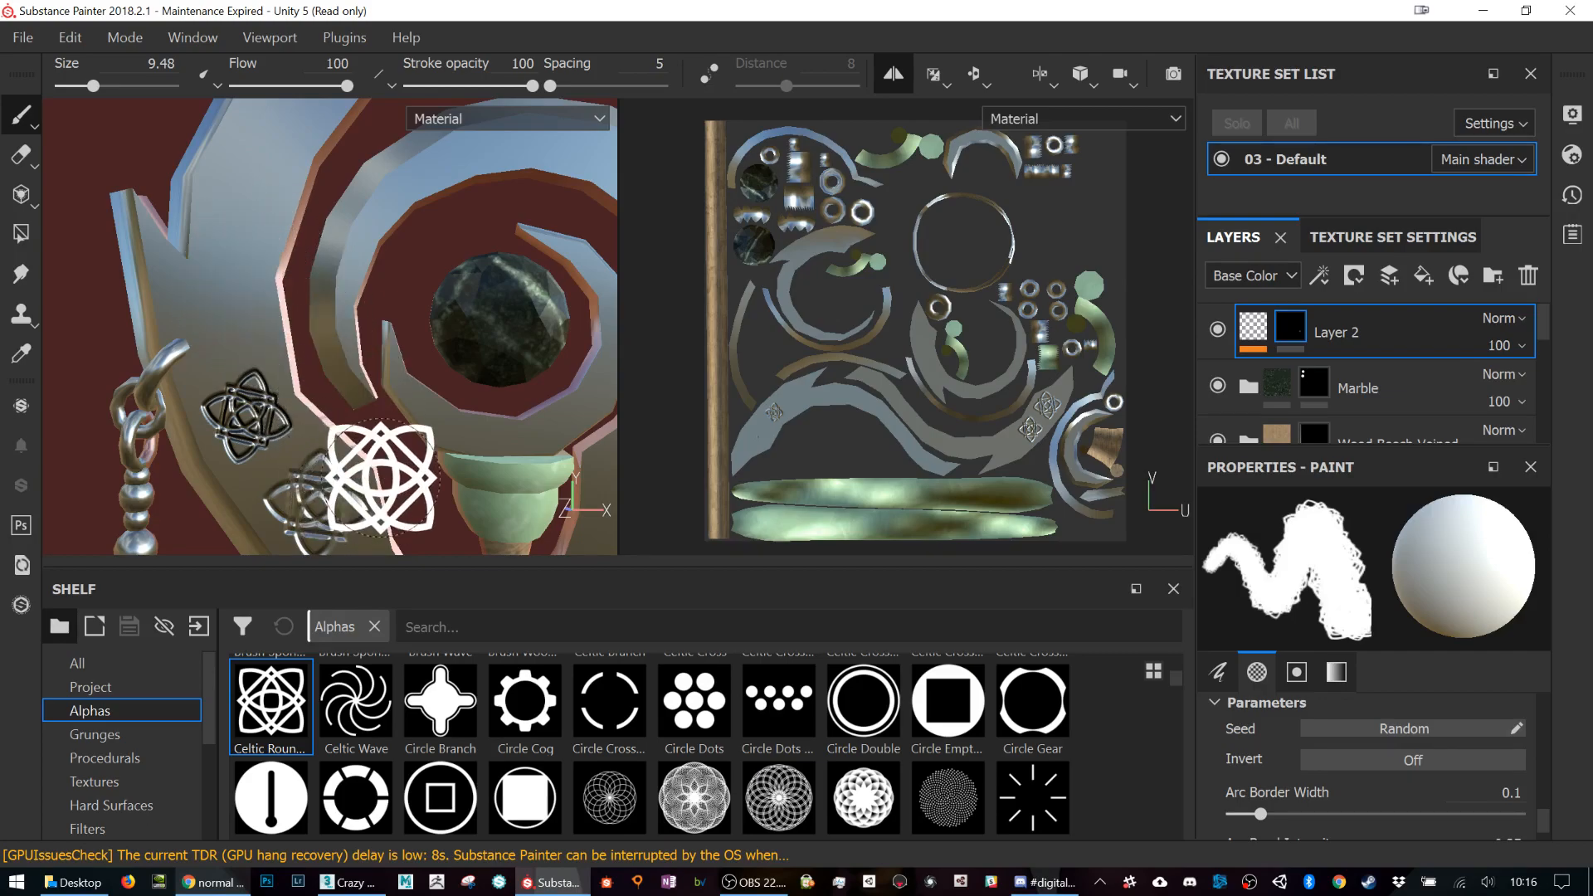
{"action": "key", "text": "ctrl+z"}
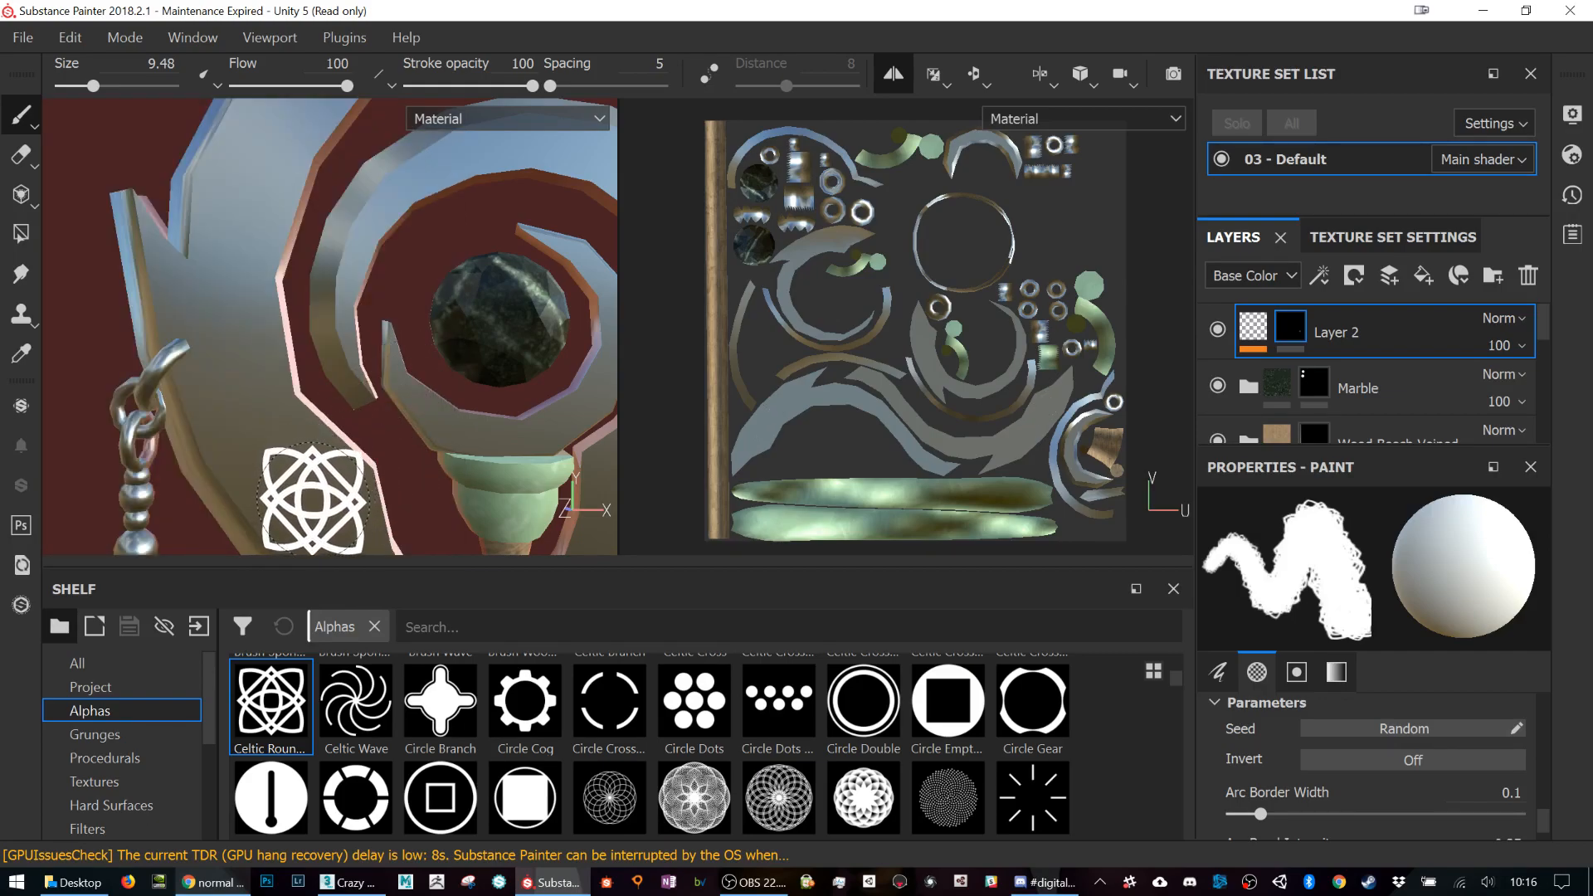
{"action": "left_click", "coordinate": [311, 502]}
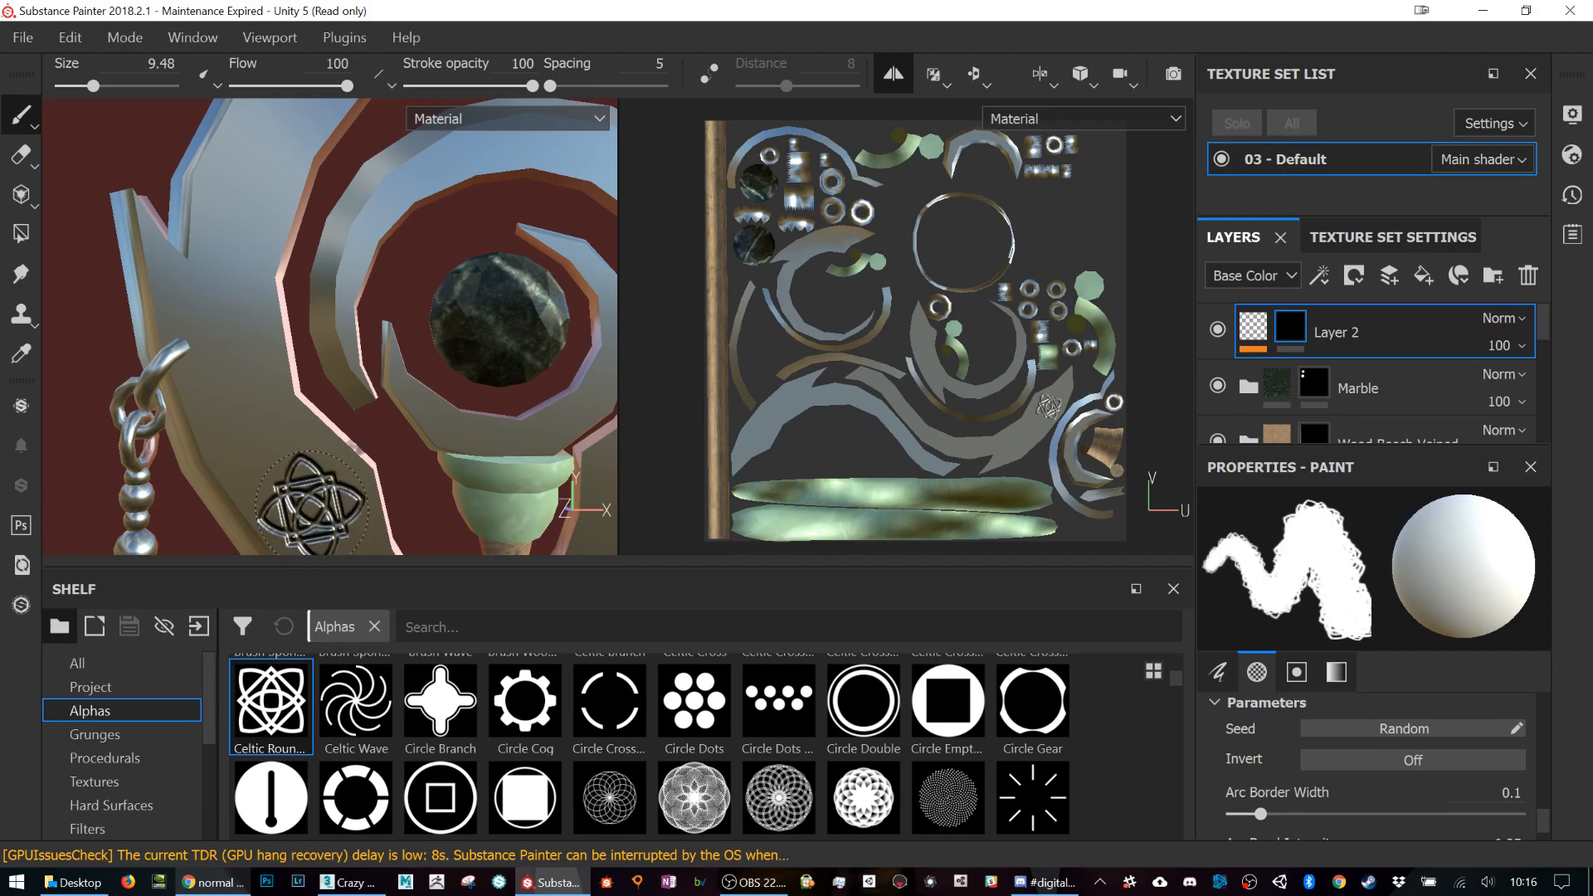
{"action": "middle_click_drag", "start_coordinate": [338, 320], "coordinate": [276, 209], "text": "alt"}
{"action": "key", "text": "ctrl+z"}
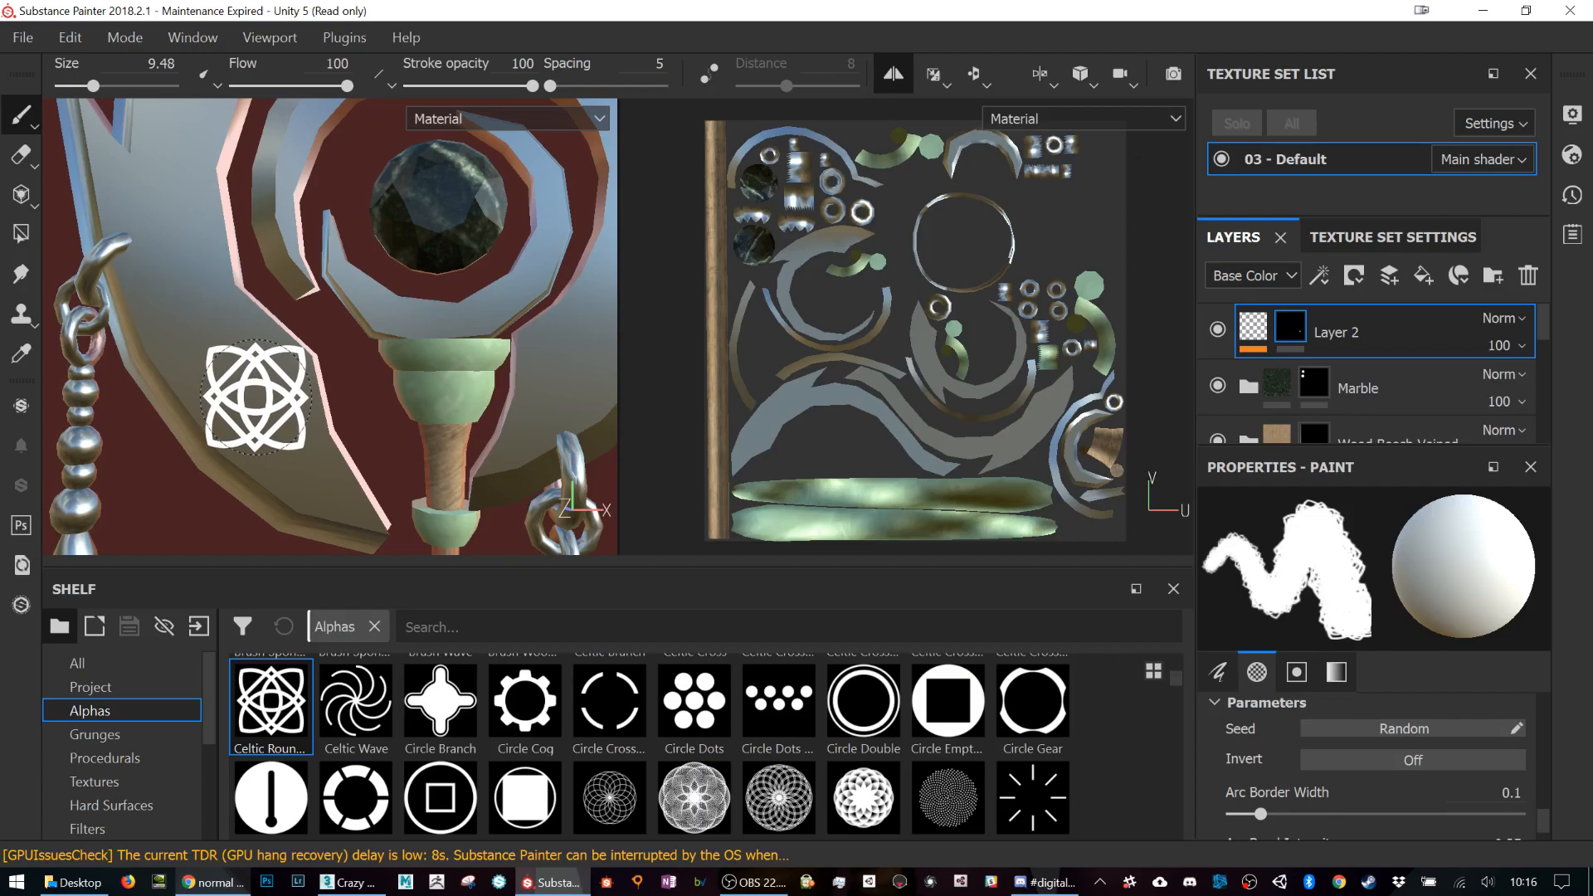
Step: Stamp Celtic Round at size 9.48 on the left blade's lower part and try a size 7.18 stamp above it
{"action": "left_click", "coordinate": [257, 401]}
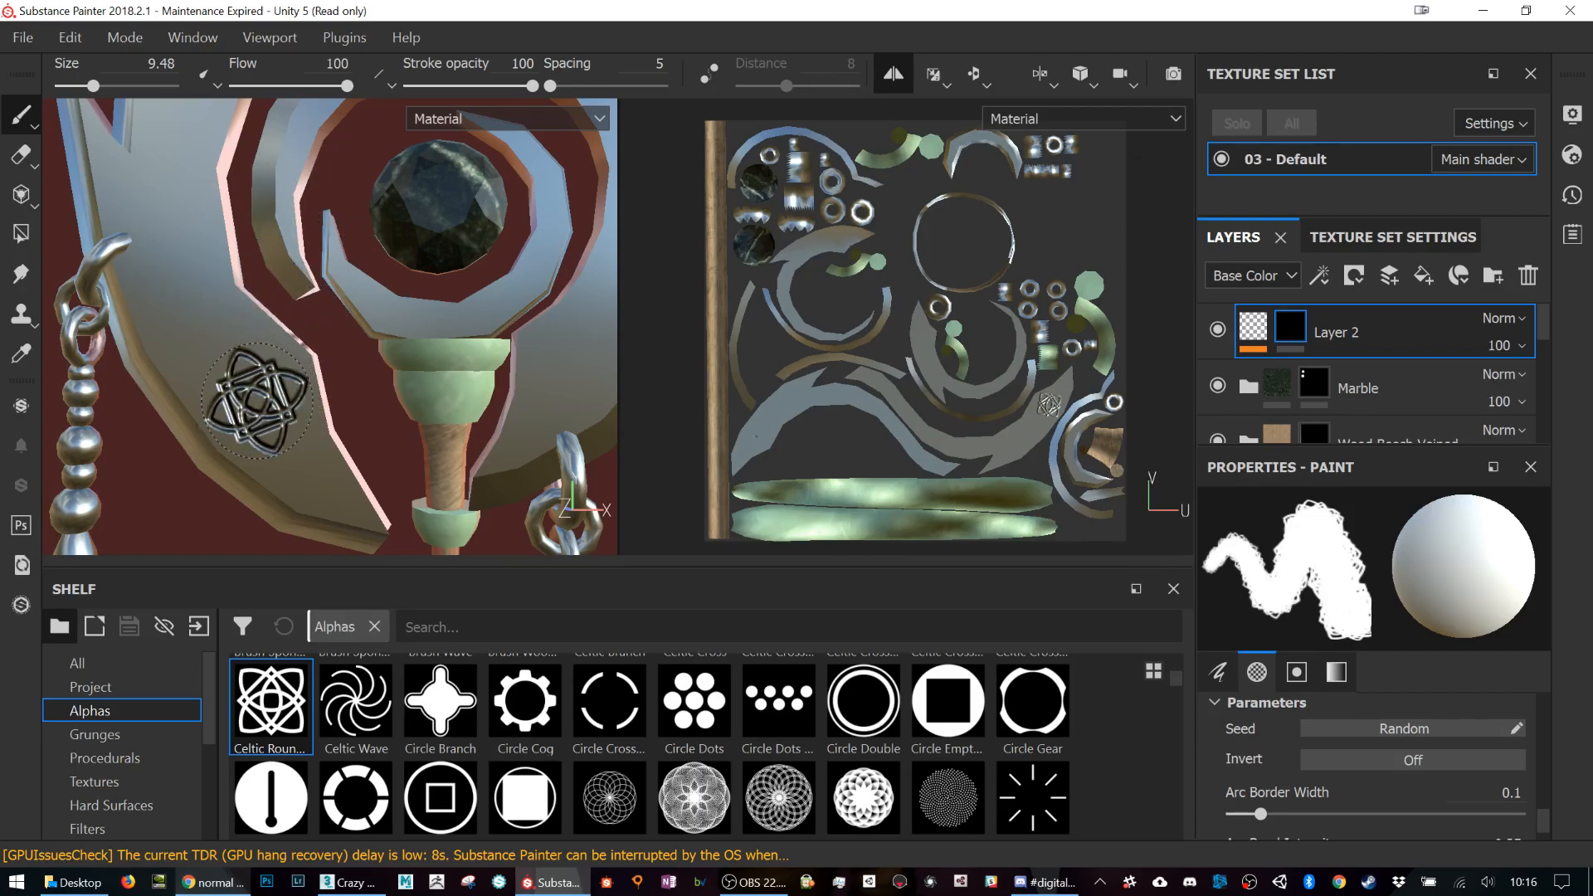
{"action": "middle_click_drag", "start_coordinate": [251, 249], "coordinate": [282, 302], "text": "alt"}
{"action": "key", "text": "bracketleft"}
{"action": "key", "text": "bracketleft"}
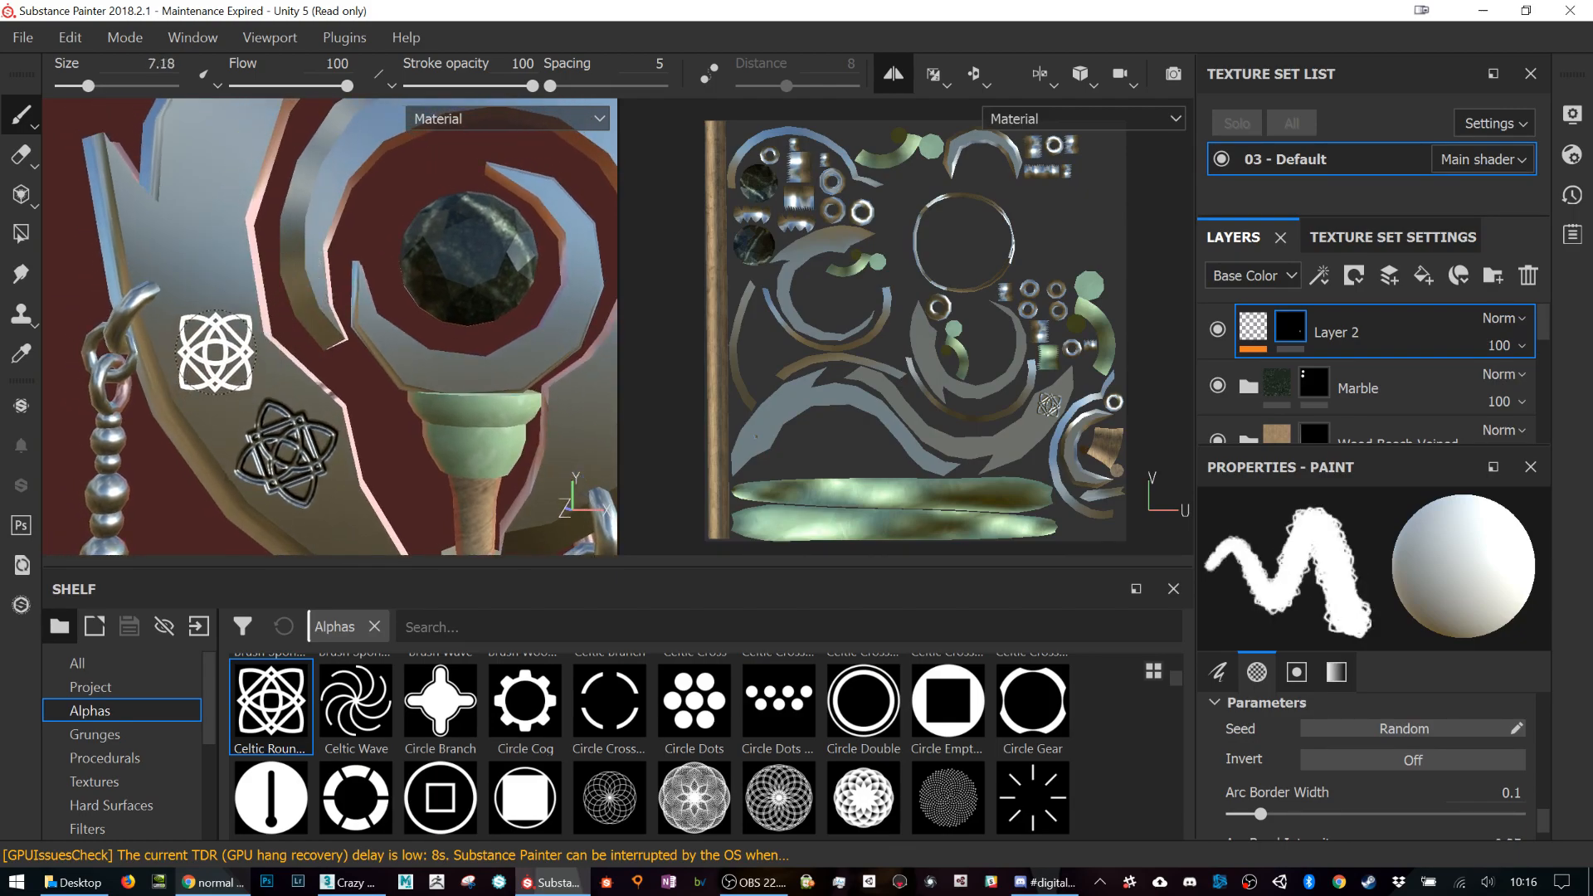
{"action": "left_click", "coordinate": [209, 333]}
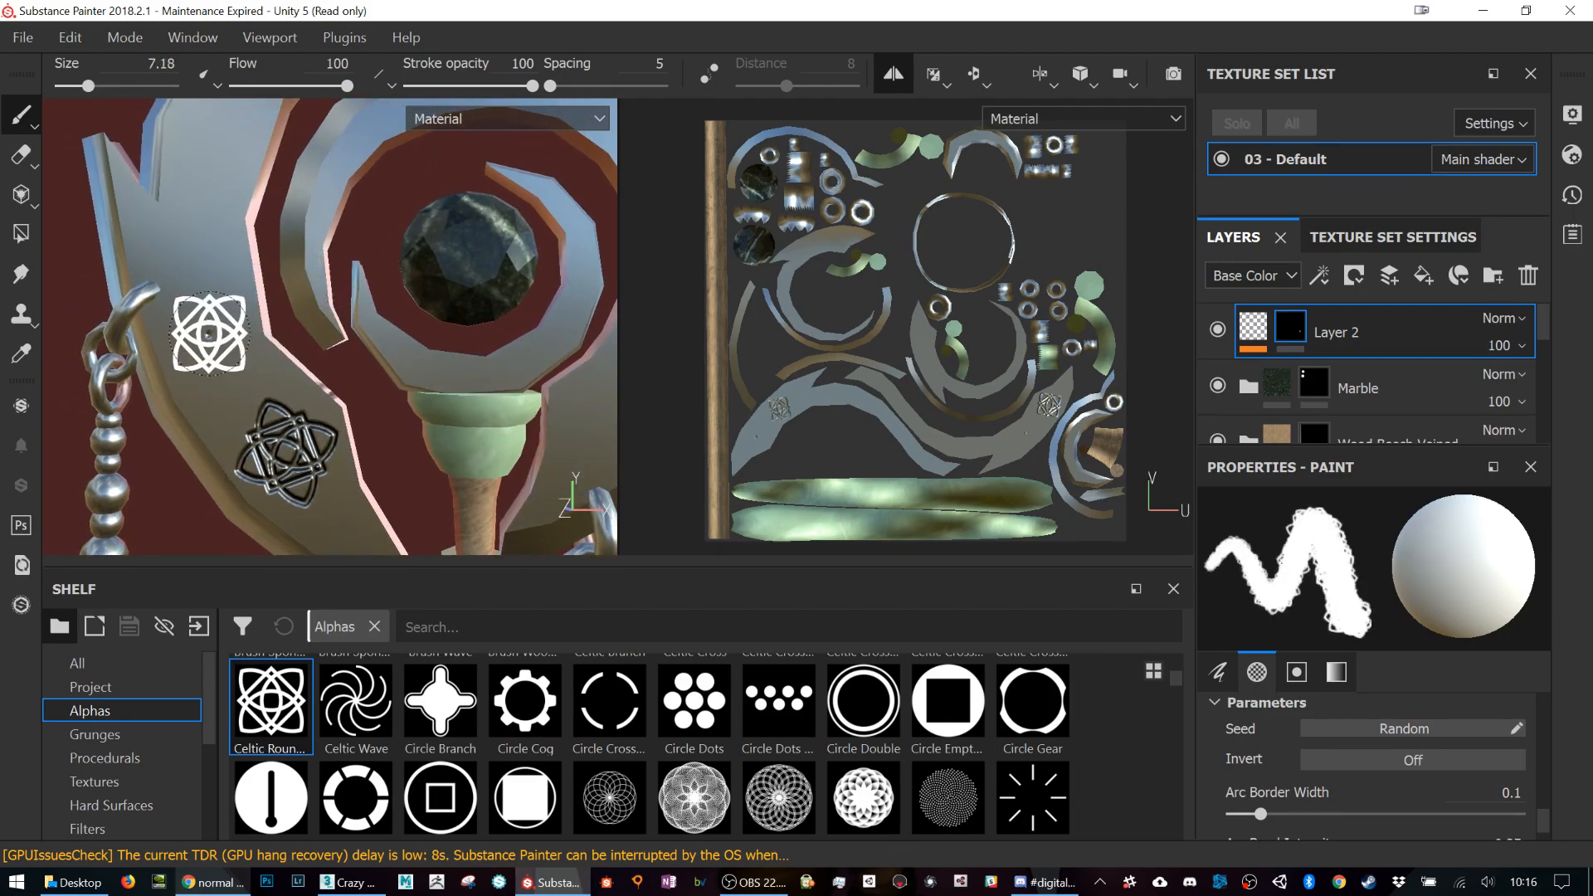
{"action": "key", "text": "ctrl+z"}
Step: Set the brush size to 10.75 and stamp Celtic Round on the lower part of the right blade
{"action": "key", "text": "bracketright"}
{"action": "key", "text": "bracketright"}
{"action": "key", "text": "bracketright"}
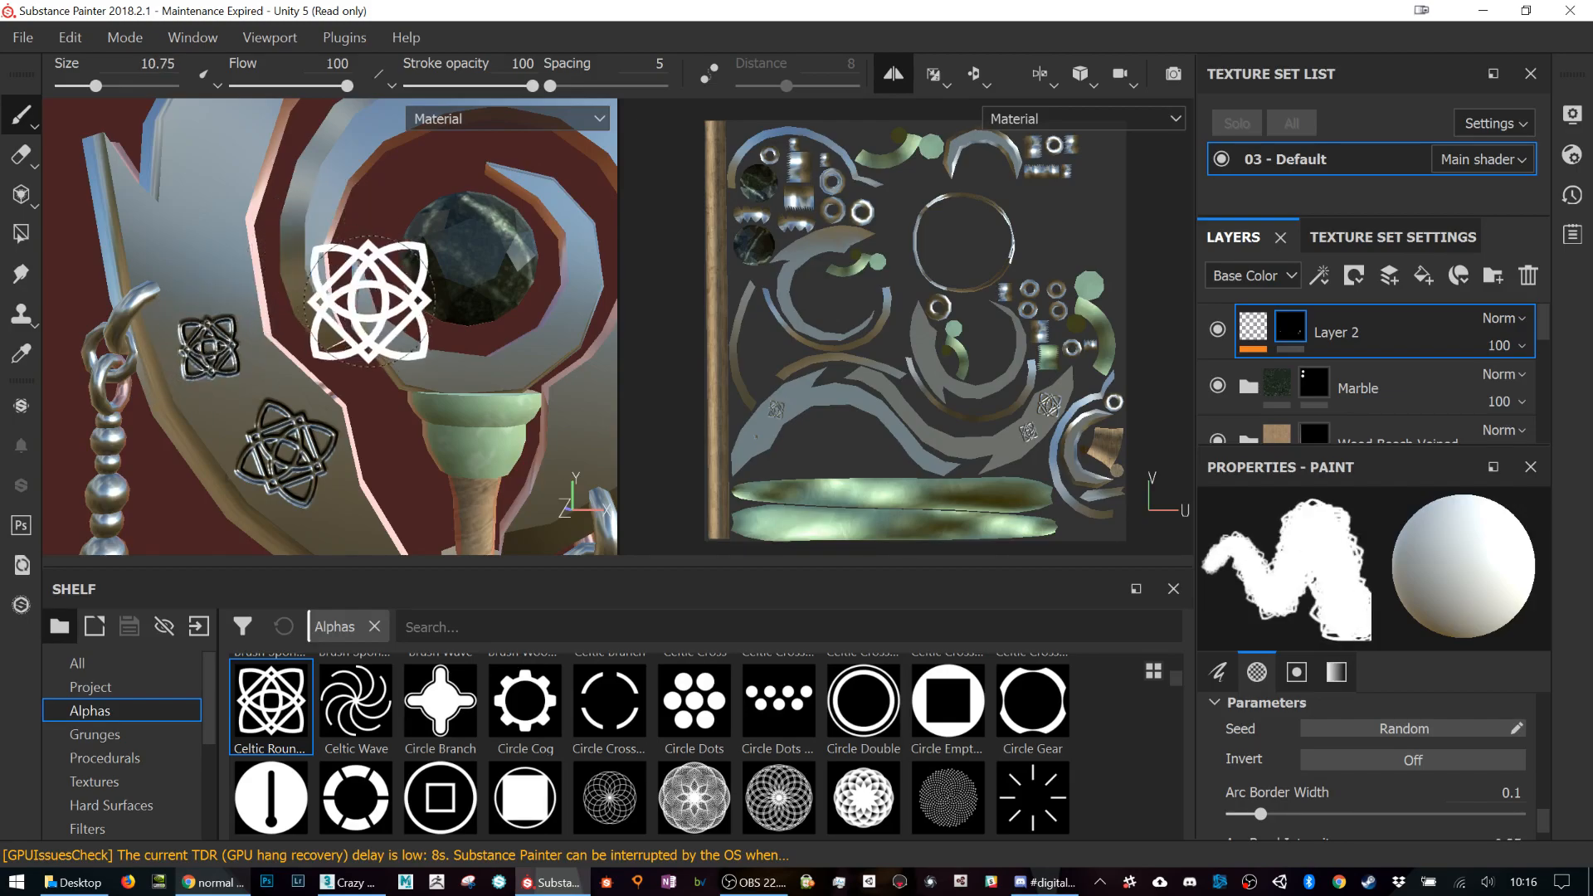
{"action": "middle_click_drag", "start_coordinate": [434, 313], "coordinate": [316, 248], "text": "alt"}
{"action": "scroll", "coordinate": [353, 324], "scroll_direction": "down", "scroll_amount": 5}
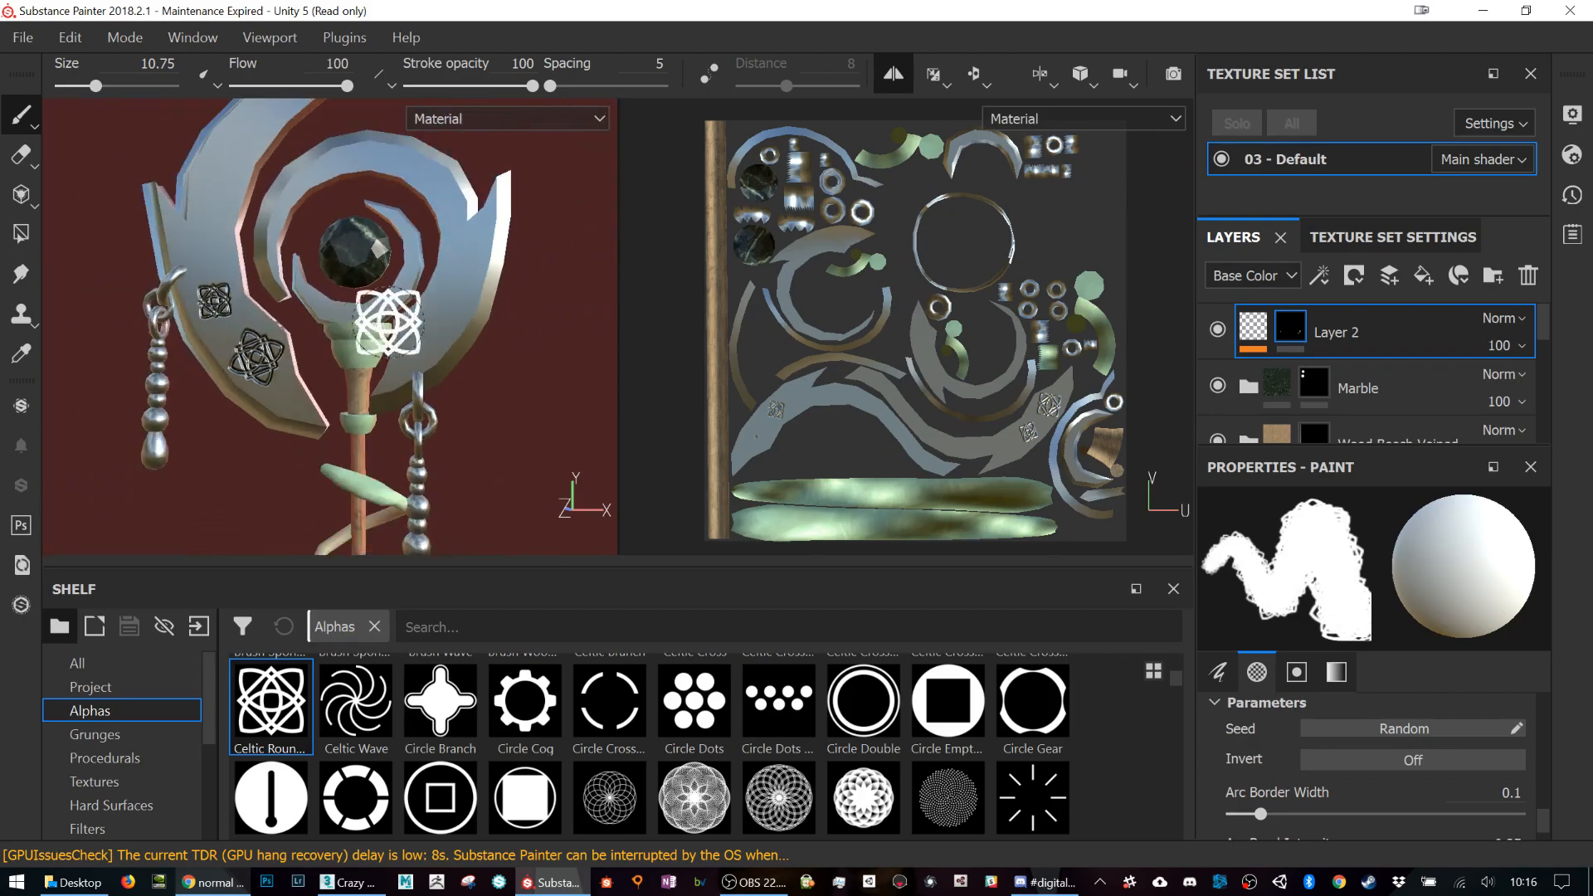
{"action": "scroll", "coordinate": [436, 334], "scroll_direction": "up", "scroll_amount": 5}
{"action": "left_click", "coordinate": [418, 331]}
{"action": "middle_click_drag", "start_coordinate": [516, 222], "coordinate": [516, 406], "text": "alt"}
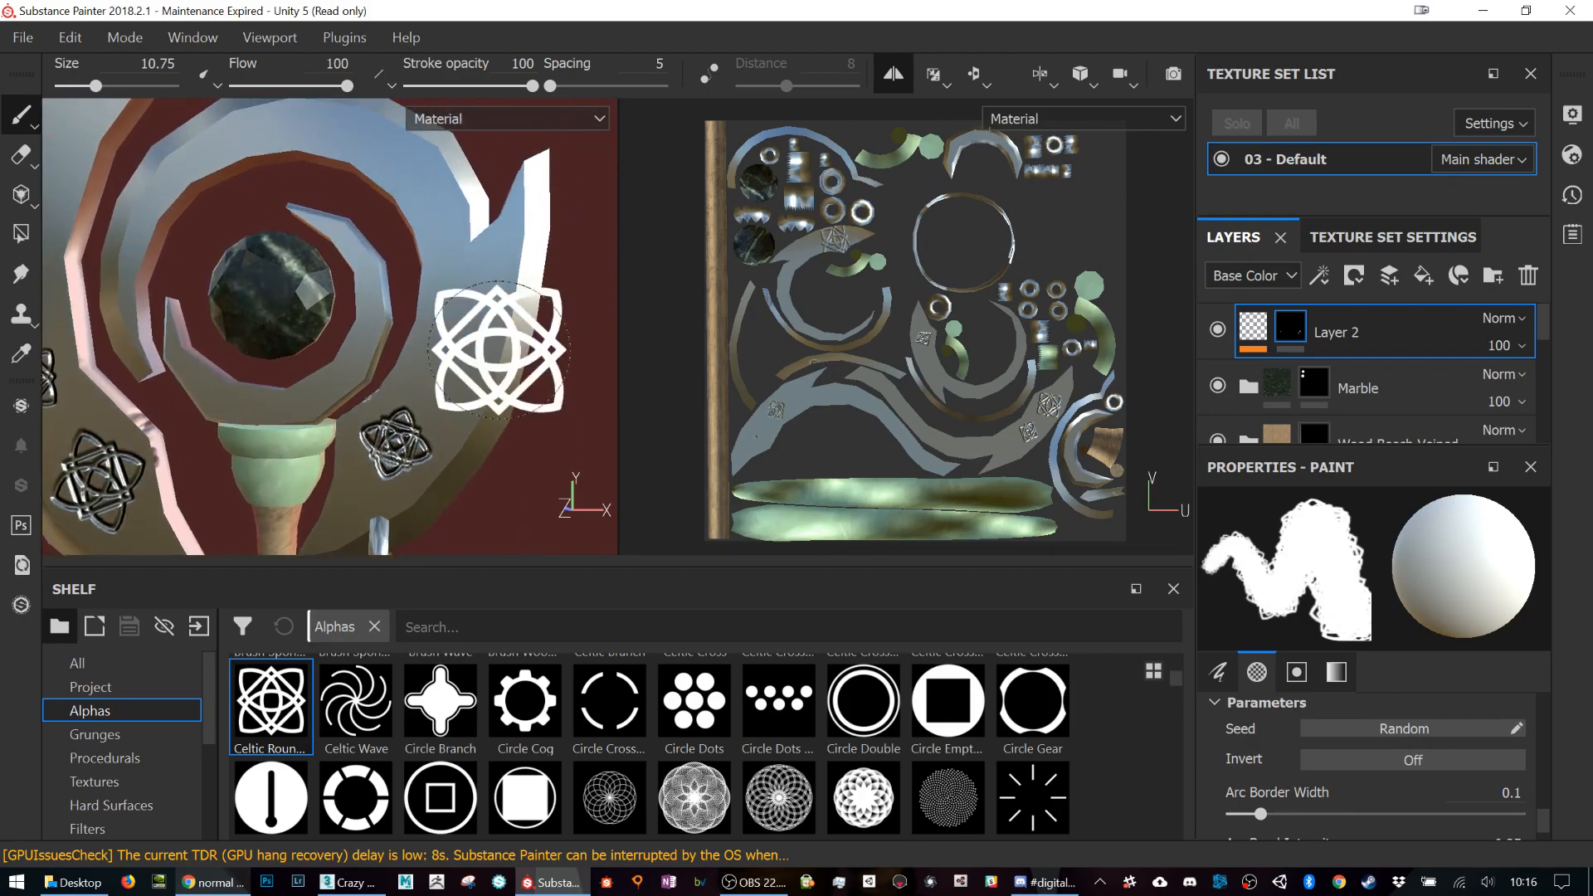
Step: Set the brush size to 8.29 and stamp Celtic Round on the right blade, above the lower stamp
{"action": "key", "text": "bracketleft"}
{"action": "key", "text": "bracketleft"}
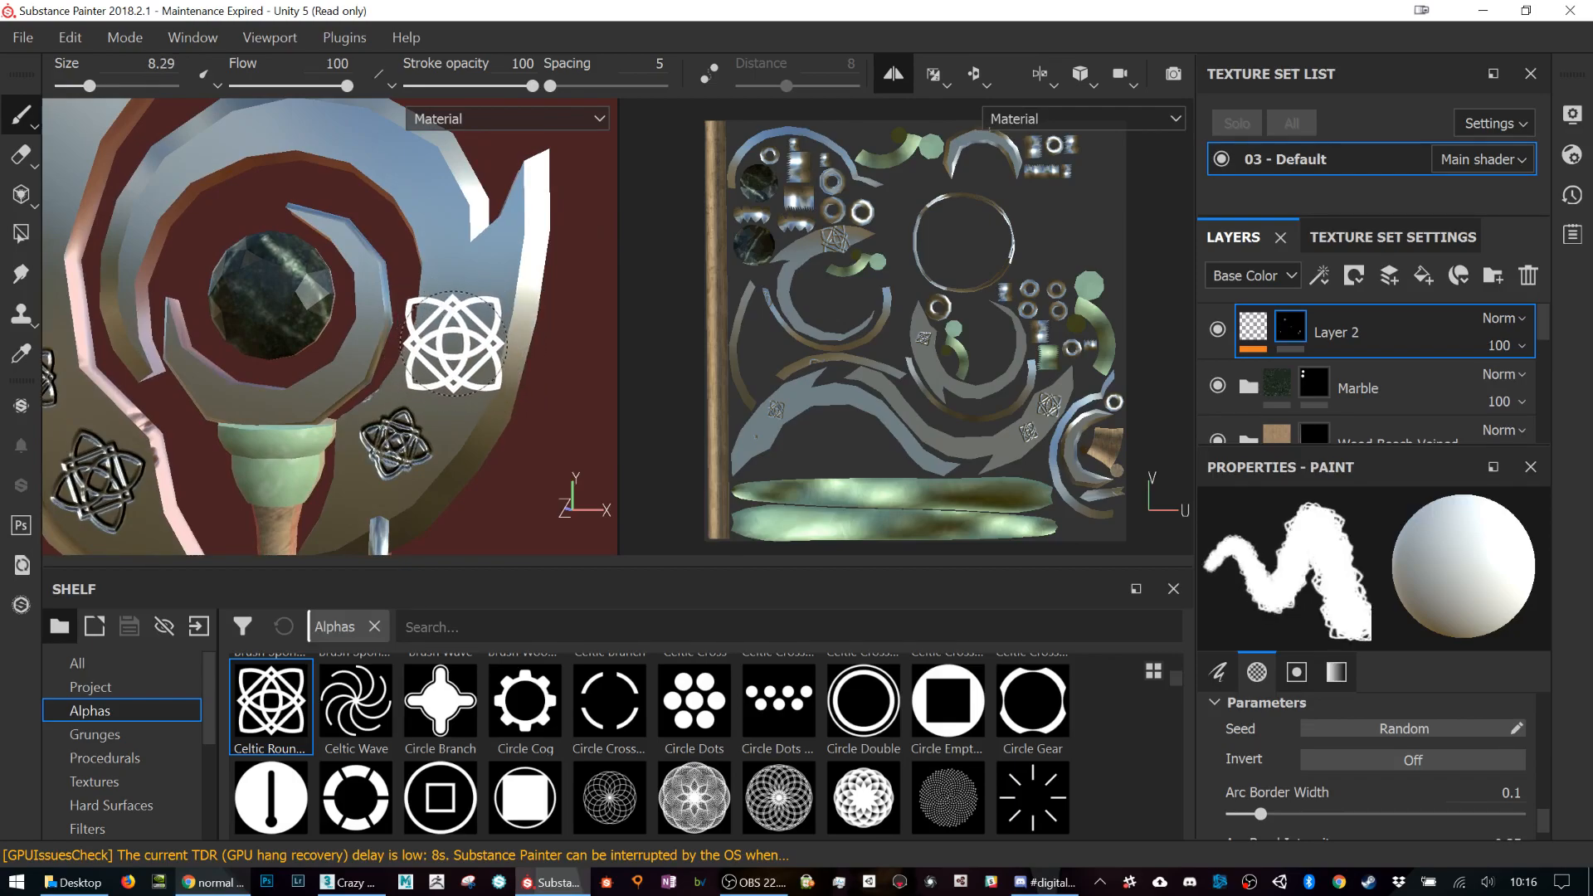
{"action": "left_click", "coordinate": [454, 334]}
{"action": "scroll", "coordinate": [491, 297], "scroll_direction": "down", "scroll_amount": 3}
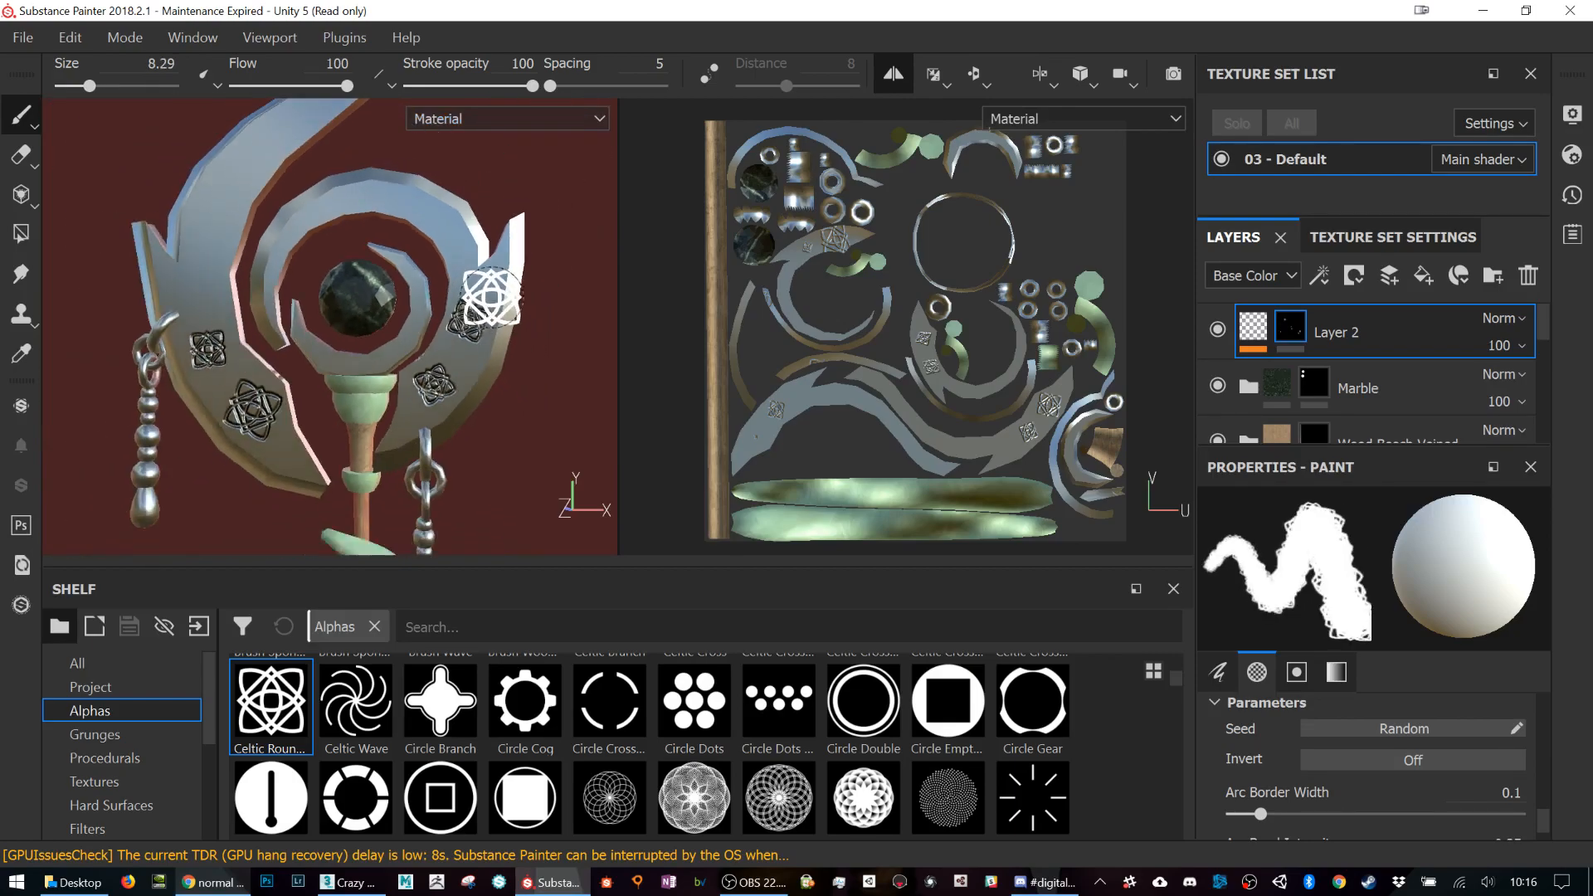
Step: Check the stamps on the back of the staff head and undo the trial stamps
{"action": "mouse_move", "coordinate": [491, 296]}
{"action": "left_mouse_down", "text": "alt"}
{"action": "mouse_move", "coordinate": [727, 318]}
{"action": "mouse_move", "coordinate": [540, 355]}
{"action": "left_mouse_up", "text": "alt"}
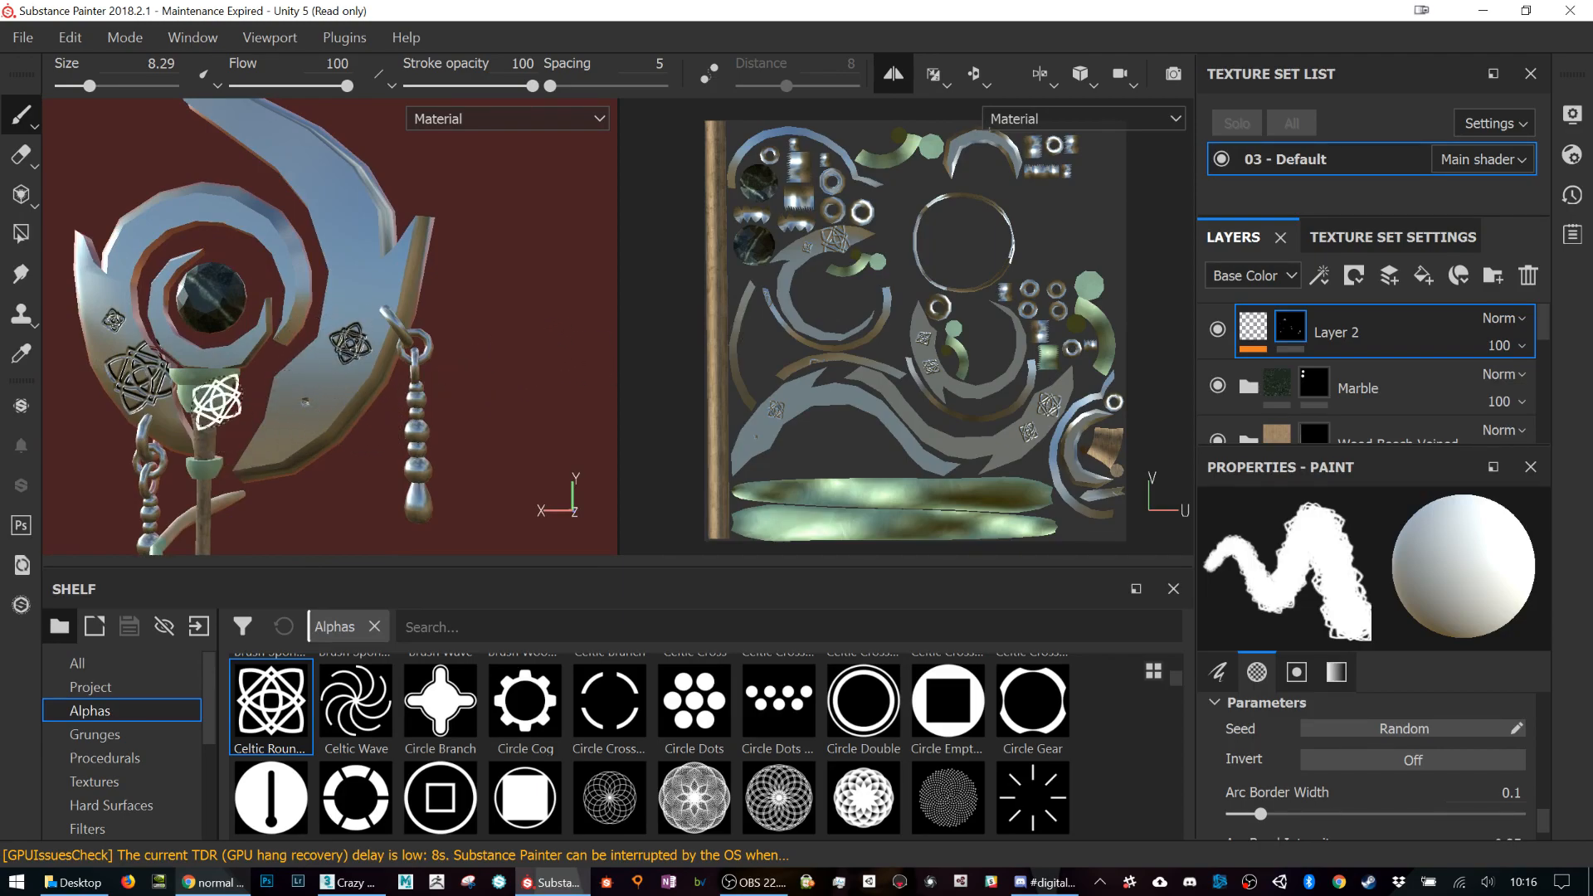
{"action": "mouse_move", "coordinate": [531, 284]}
{"action": "left_mouse_down", "text": "alt"}
{"action": "mouse_move", "coordinate": [374, 302]}
{"action": "mouse_move", "coordinate": [420, 331]}
{"action": "mouse_move", "coordinate": [539, 354]}
{"action": "mouse_move", "coordinate": [219, 349]}
{"action": "mouse_move", "coordinate": [259, 341]}
{"action": "mouse_move", "coordinate": [269, 358]}
{"action": "left_mouse_up", "text": "alt"}
{"action": "key", "text": "ctrl+z"}
{"action": "key", "text": "ctrl+z"}
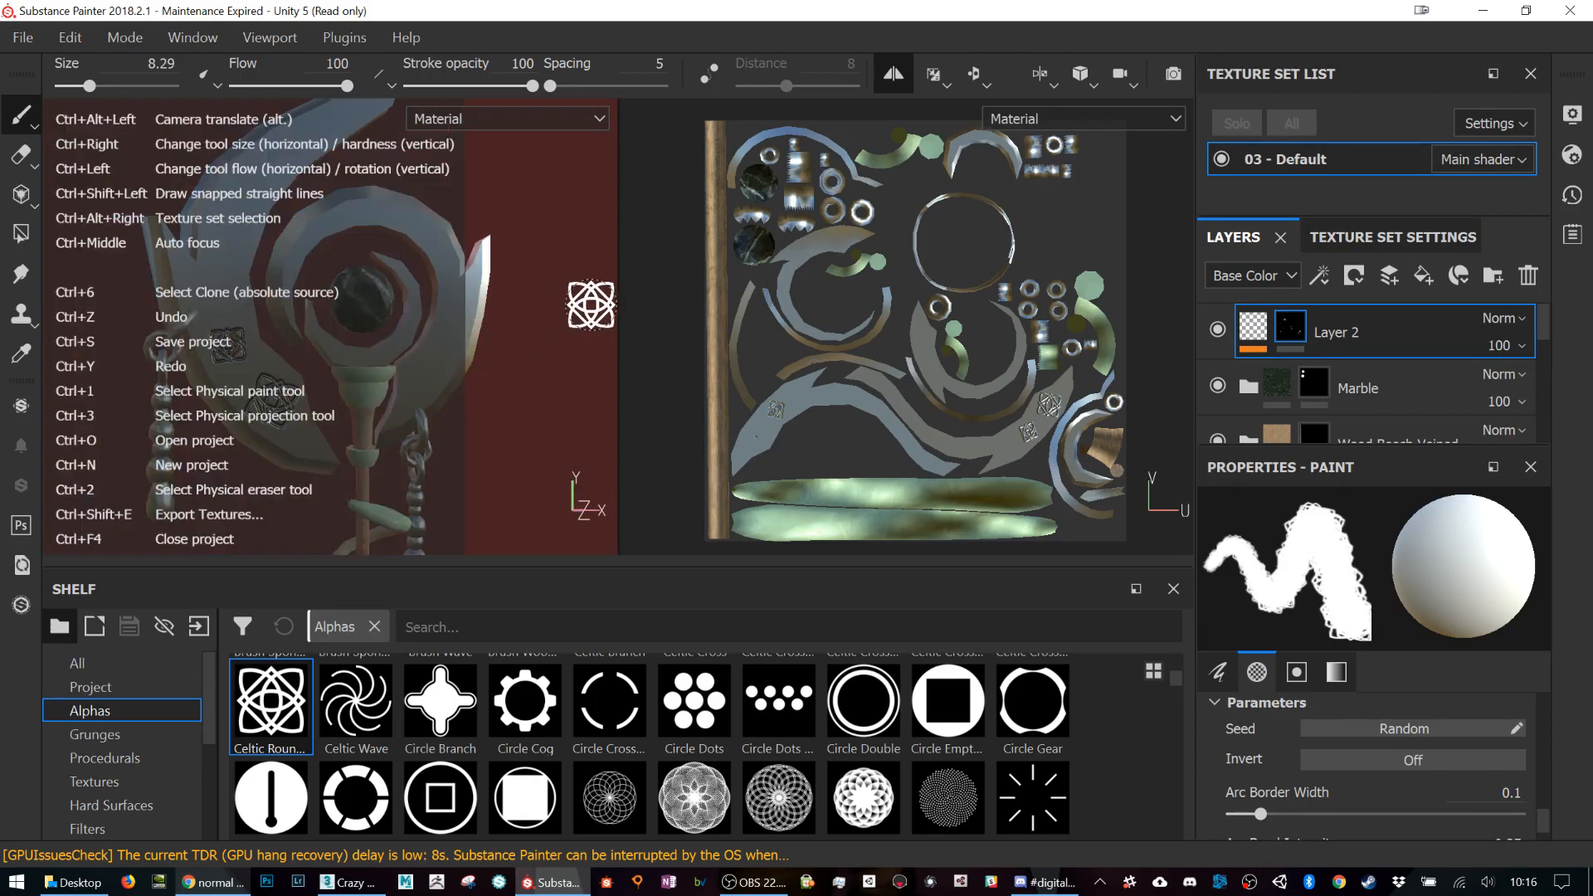
Step: Place a Celtic Round stamp at brush size 8.29 on the left blade's lower part and a second one just above it
{"action": "mouse_move", "coordinate": [501, 337]}
{"action": "left_mouse_down", "text": "alt"}
{"action": "mouse_move", "coordinate": [352, 403]}
{"action": "mouse_move", "coordinate": [277, 399]}
{"action": "left_mouse_up", "text": "alt"}
{"action": "mouse_move", "coordinate": [312, 280]}
{"action": "left_mouse_down", "text": "alt"}
{"action": "mouse_move", "coordinate": [652, 242]}
{"action": "mouse_move", "coordinate": [755, 253]}
{"action": "mouse_move", "coordinate": [290, 260]}
{"action": "mouse_move", "coordinate": [237, 321]}
{"action": "left_mouse_up", "text": "alt"}
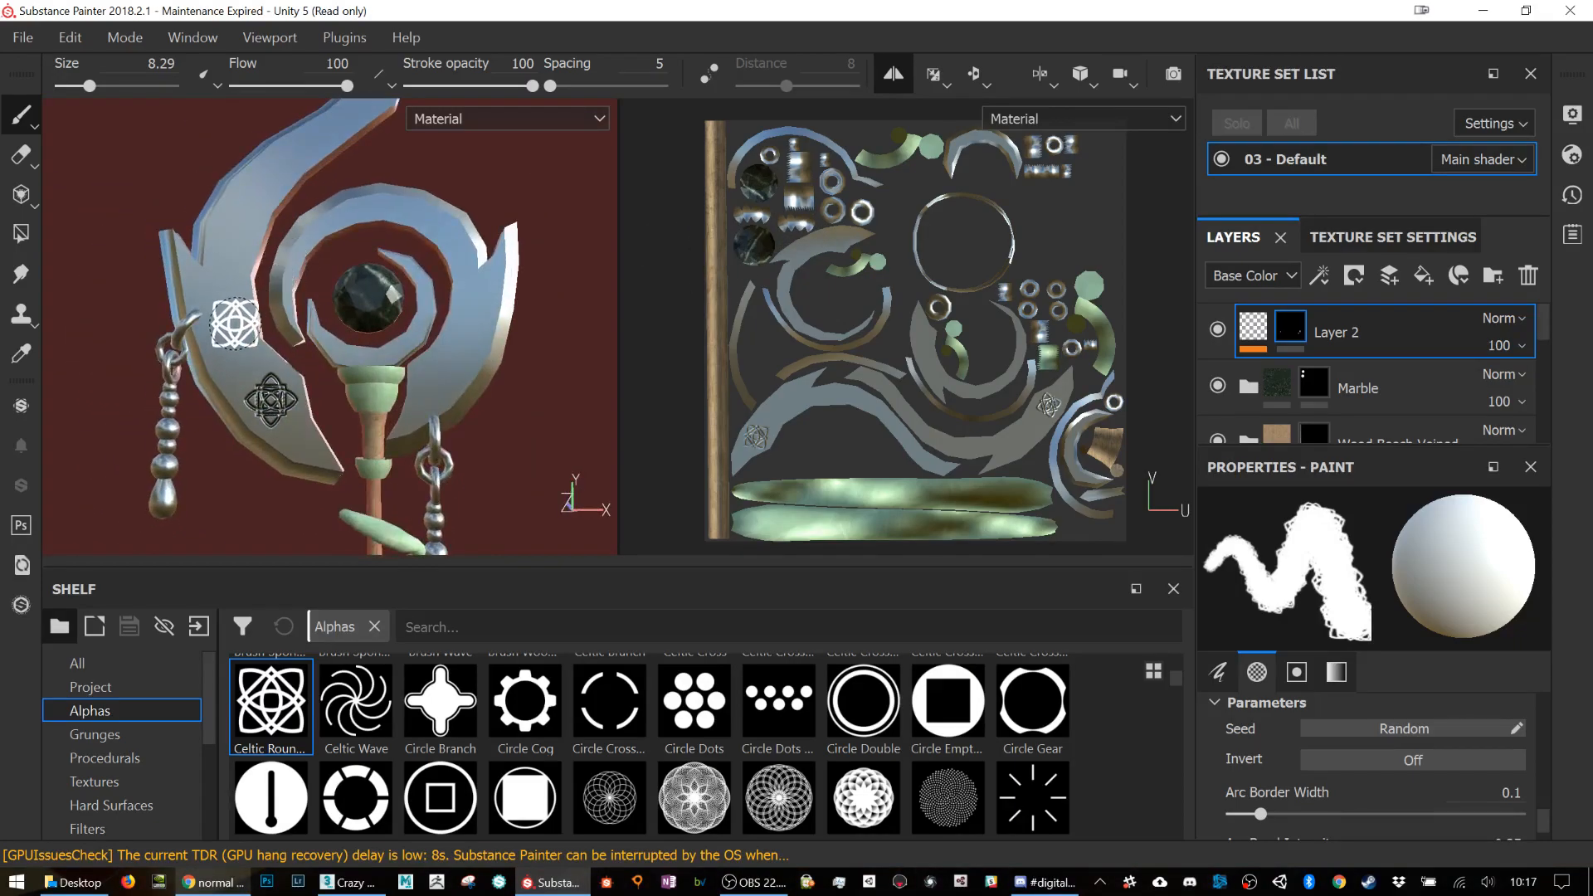
{"action": "key", "text": "ctrl+z"}
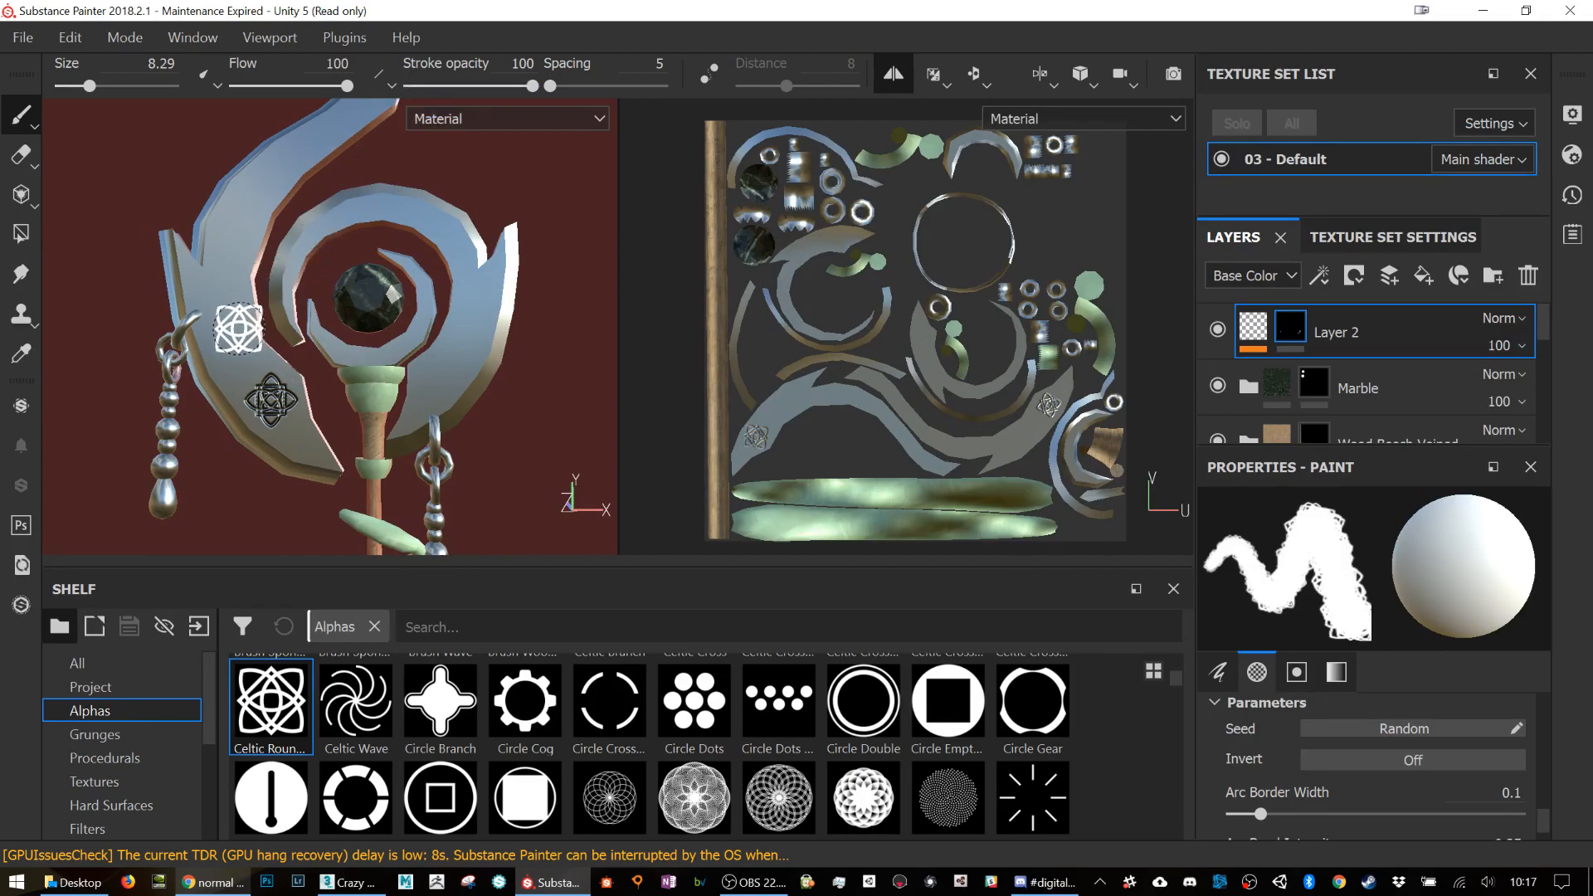
{"action": "mouse_move", "coordinate": [237, 381]}
{"action": "left_mouse_down", "text": "alt"}
{"action": "mouse_move", "coordinate": [648, 361]}
{"action": "mouse_move", "coordinate": [271, 398]}
{"action": "mouse_move", "coordinate": [211, 347]}
{"action": "mouse_move", "coordinate": [355, 404]}
{"action": "left_mouse_up", "text": "alt"}
{"action": "key", "text": "ctrl+z"}
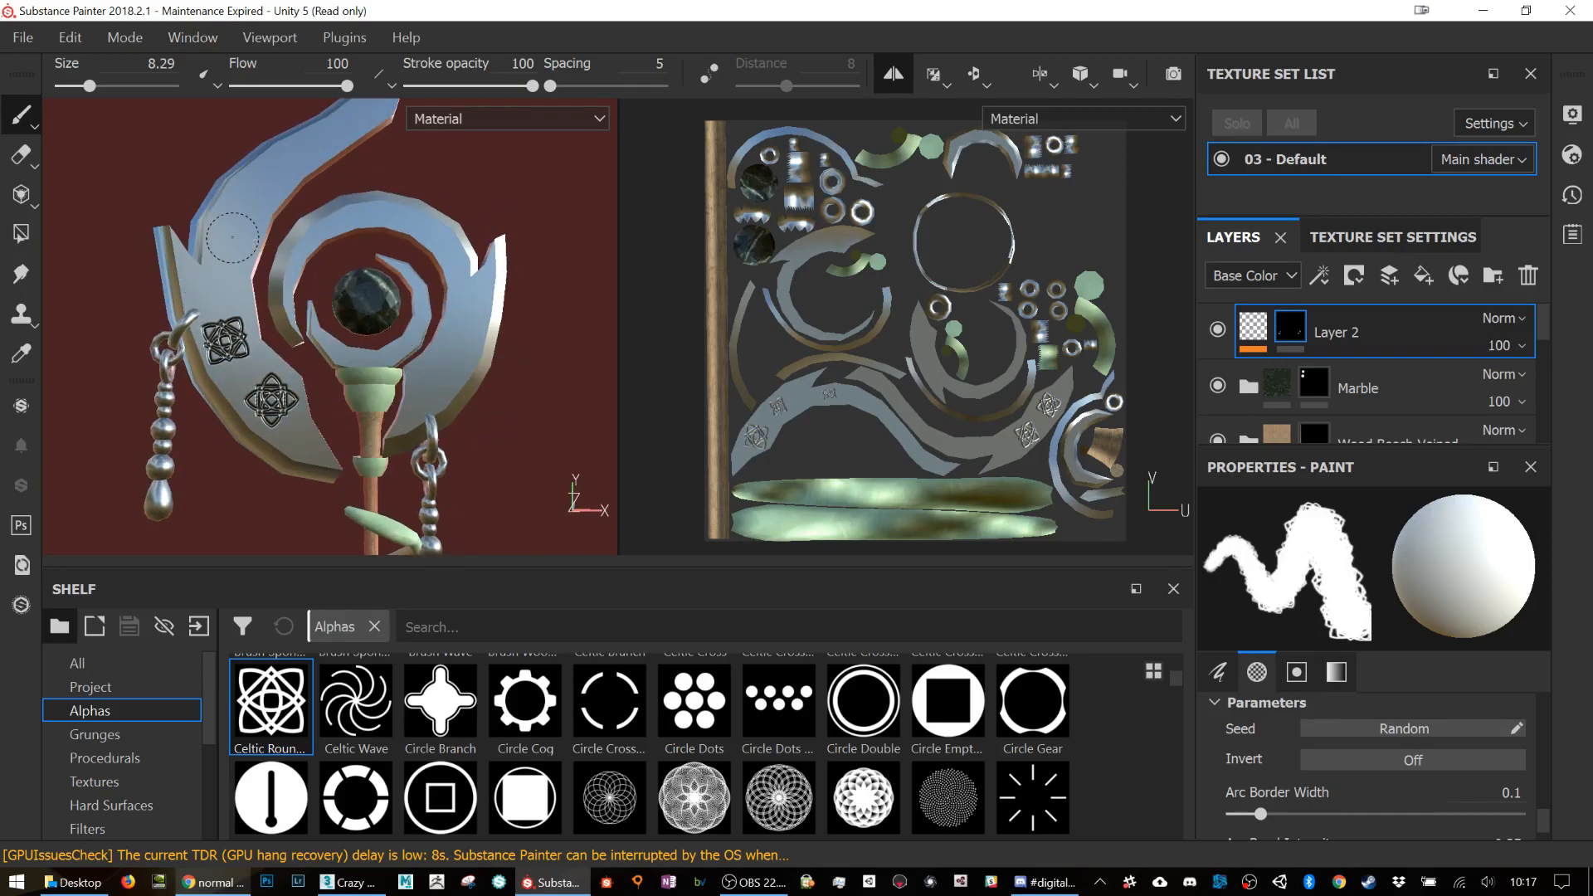
{"action": "mouse_move", "coordinate": [270, 262]}
{"action": "left_mouse_down", "text": "alt"}
{"action": "mouse_move", "coordinate": [540, 337]}
{"action": "mouse_move", "coordinate": [651, 341]}
{"action": "mouse_move", "coordinate": [203, 286]}
{"action": "mouse_move", "coordinate": [232, 241]}
{"action": "left_mouse_up", "text": "alt"}
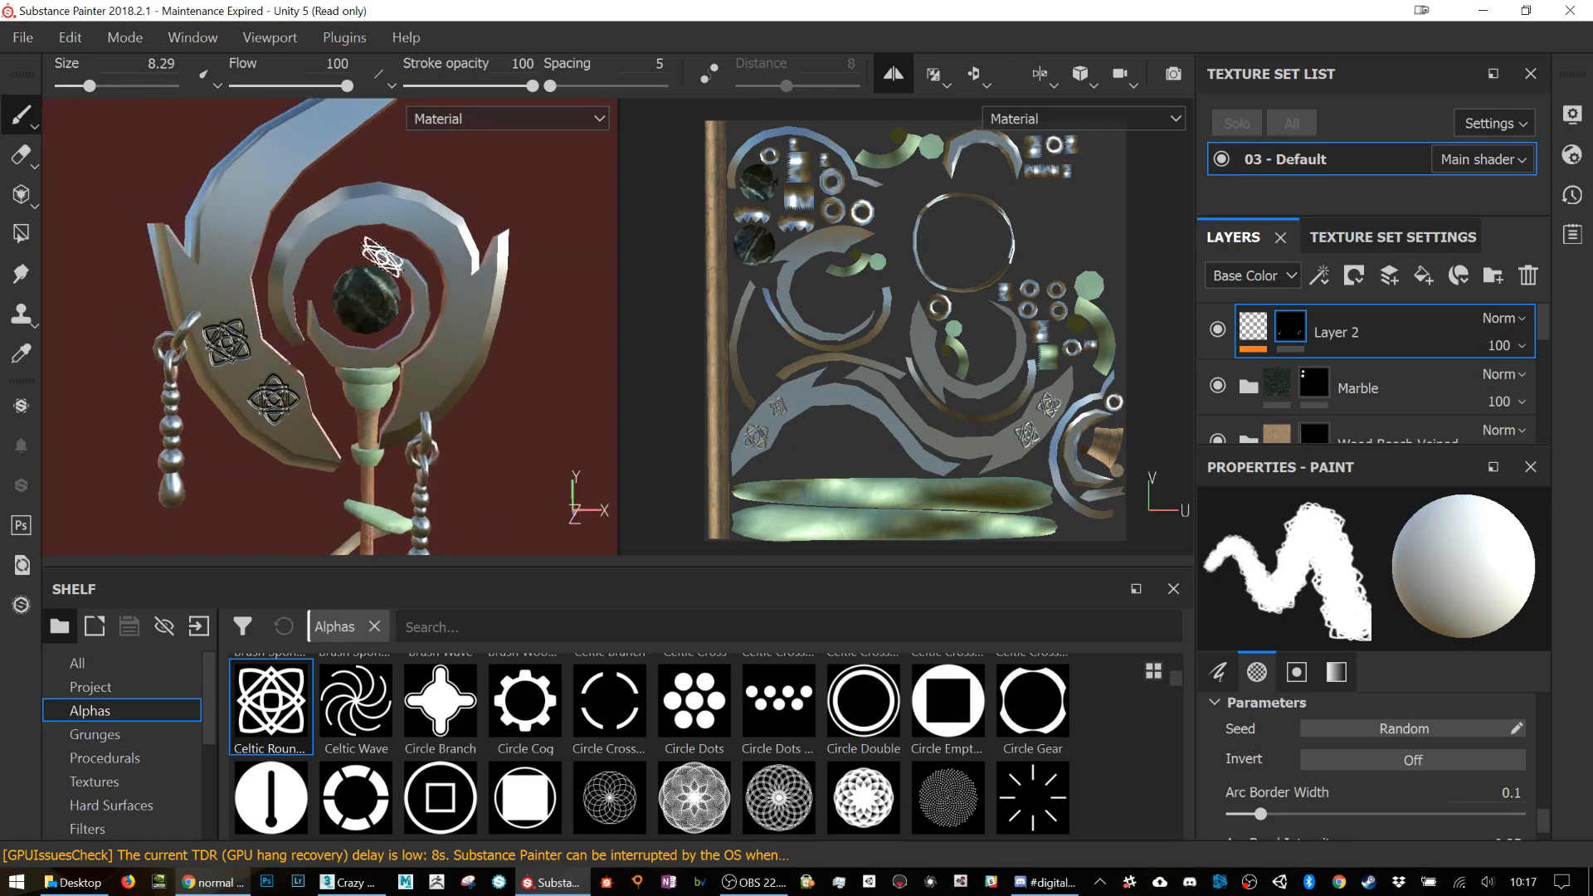
{"action": "left_click_drag", "start_coordinate": [399, 270], "coordinate": [444, 271], "text": "alt"}
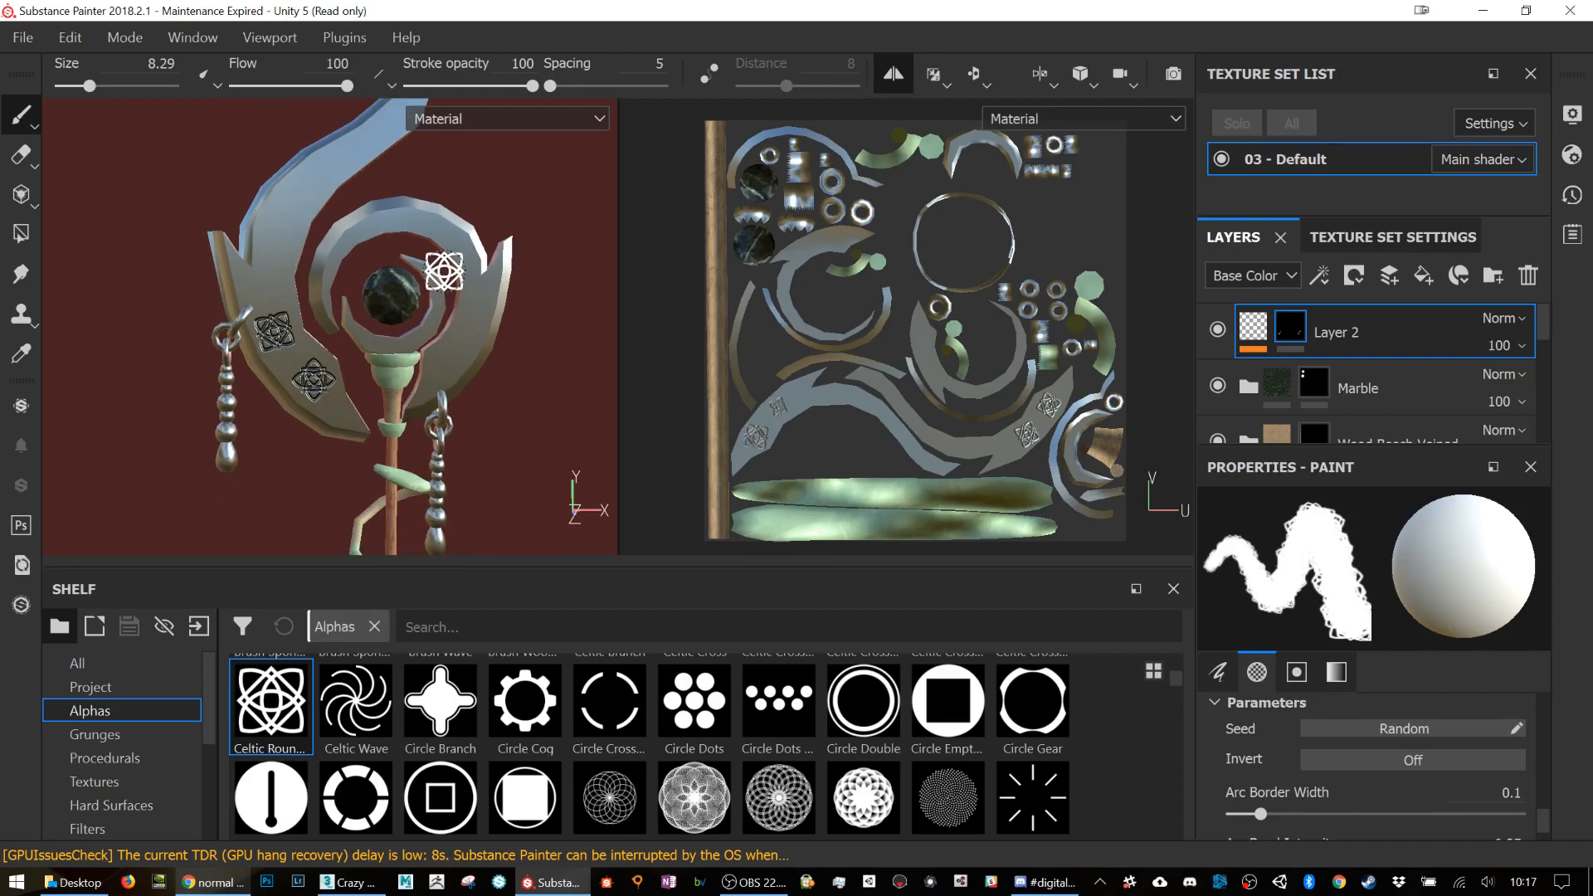
Step: Show the texture set settings, enlarge their area, and review the list of channels
{"action": "left_click", "coordinate": [1372, 238]}
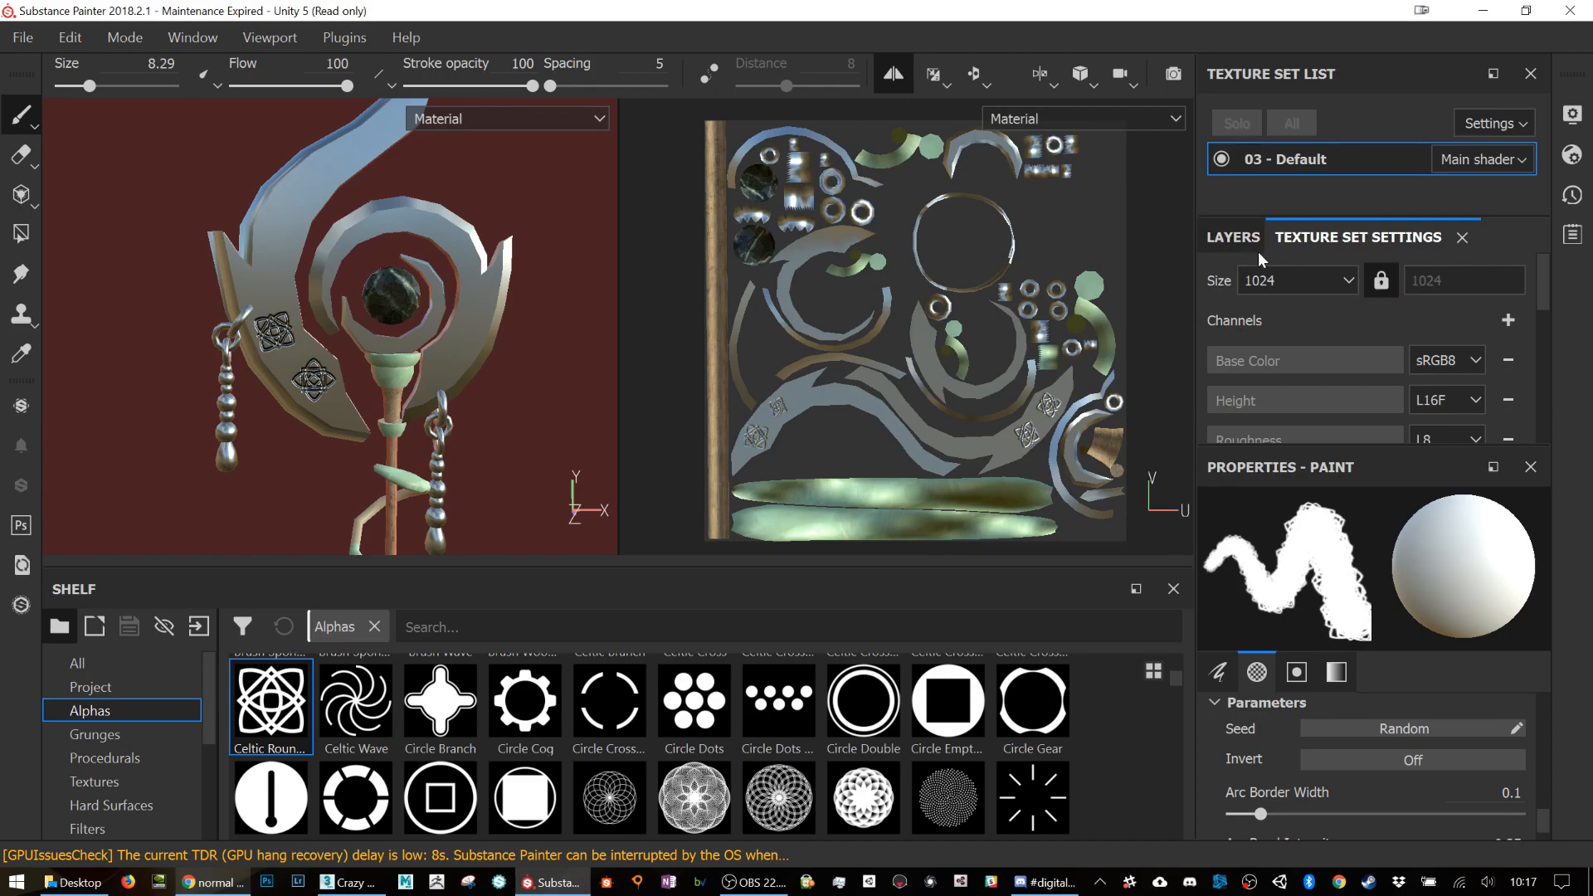
{"action": "left_click", "coordinate": [1234, 237]}
{"action": "left_click", "coordinate": [1405, 238]}
{"action": "left_click_drag", "start_coordinate": [1333, 450], "coordinate": [1327, 540]}
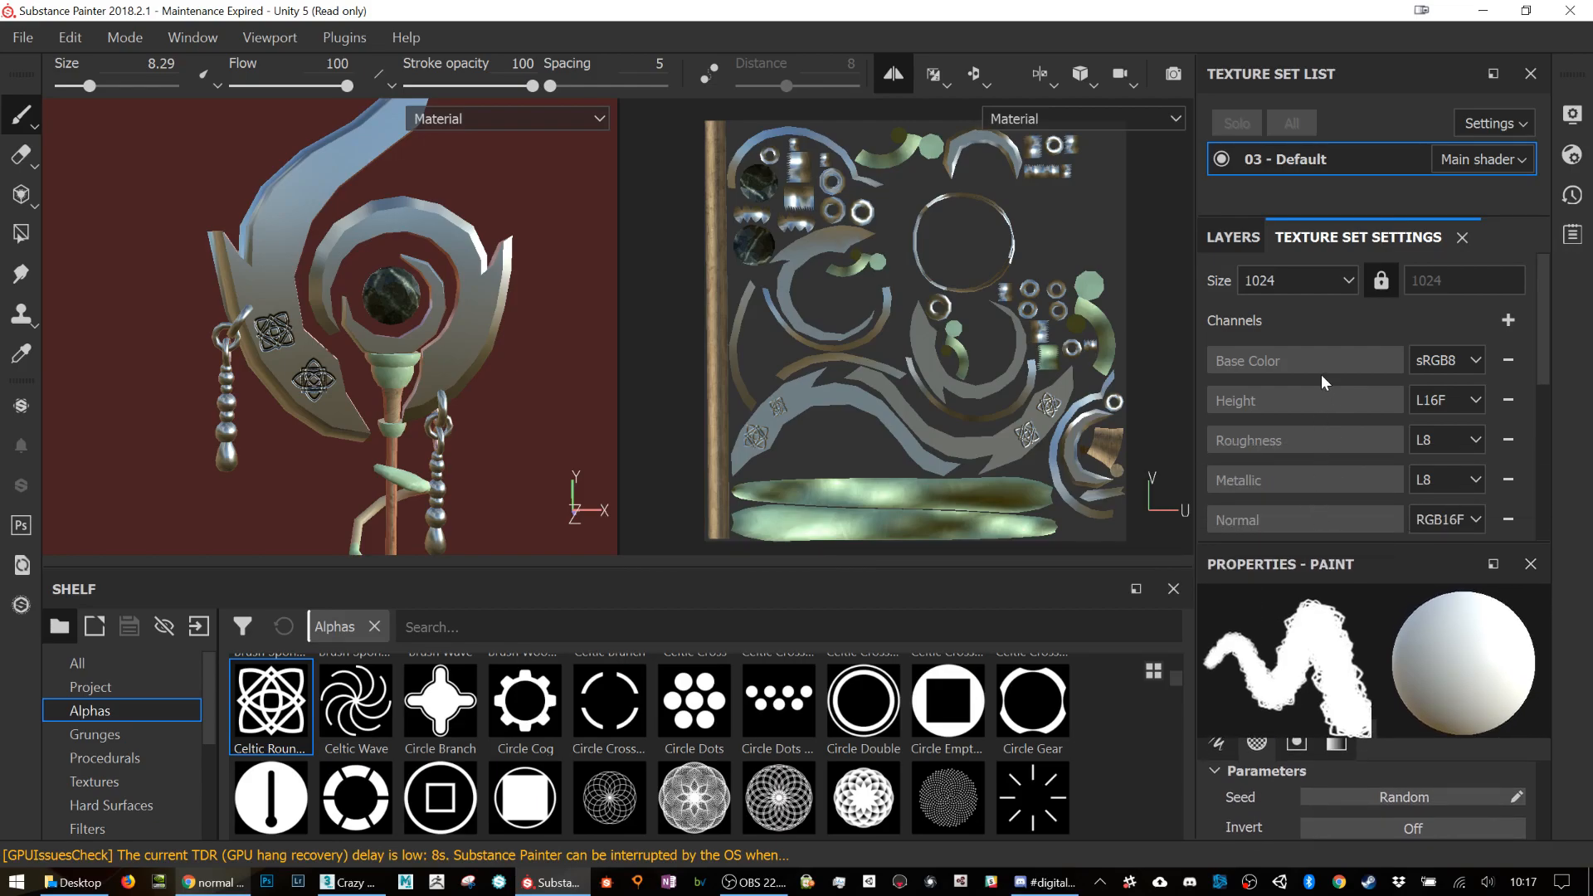
{"action": "scroll", "coordinate": [1317, 375], "scroll_direction": "down", "scroll_amount": 1}
{"action": "scroll", "coordinate": [1316, 453], "scroll_direction": "up", "scroll_amount": 1}
{"action": "scroll", "coordinate": [1252, 485], "scroll_direction": "down", "scroll_amount": 2}
{"action": "scroll", "coordinate": [1252, 486], "scroll_direction": "up", "scroll_amount": 2}
Step: Add Emissive and Opacity channels to the texture set
{"action": "left_click", "coordinate": [1509, 321]}
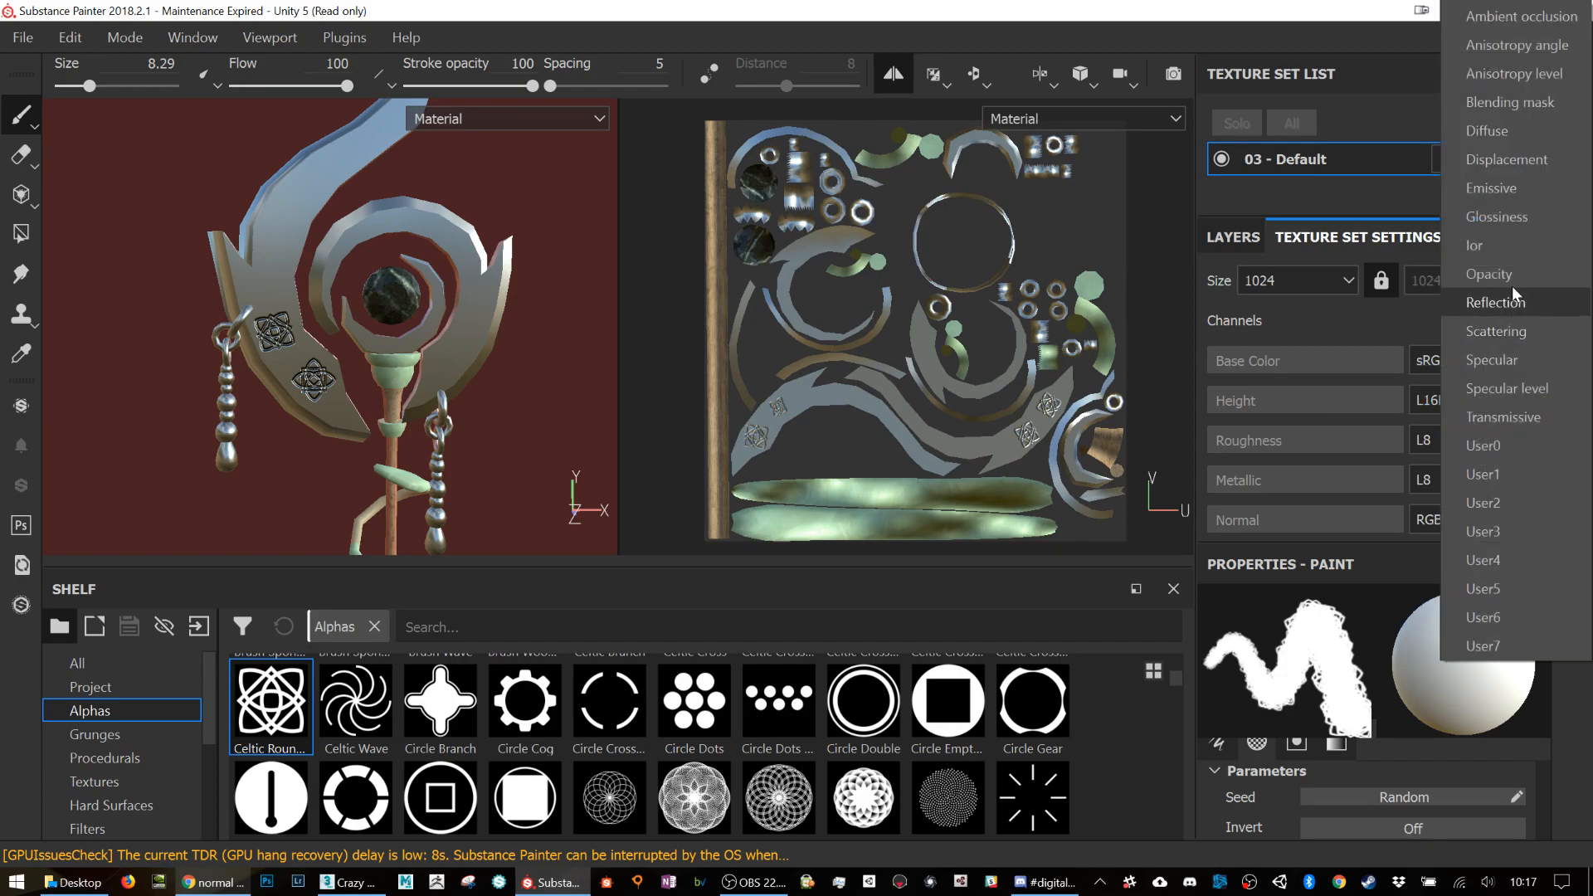
{"action": "left_click", "coordinate": [1529, 190]}
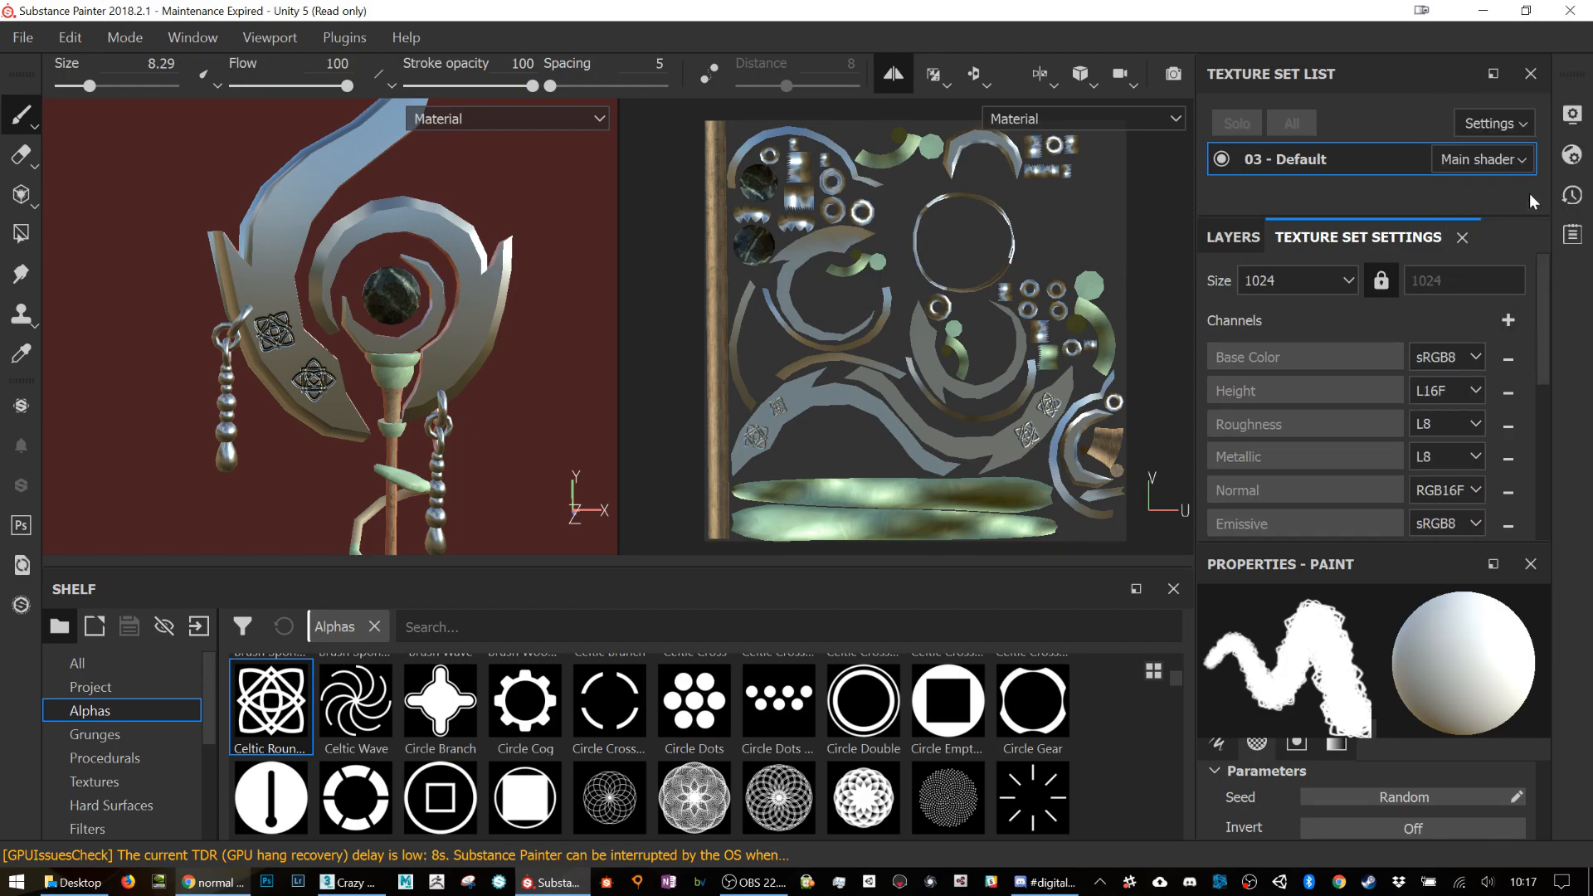
{"action": "left_click", "coordinate": [1509, 321]}
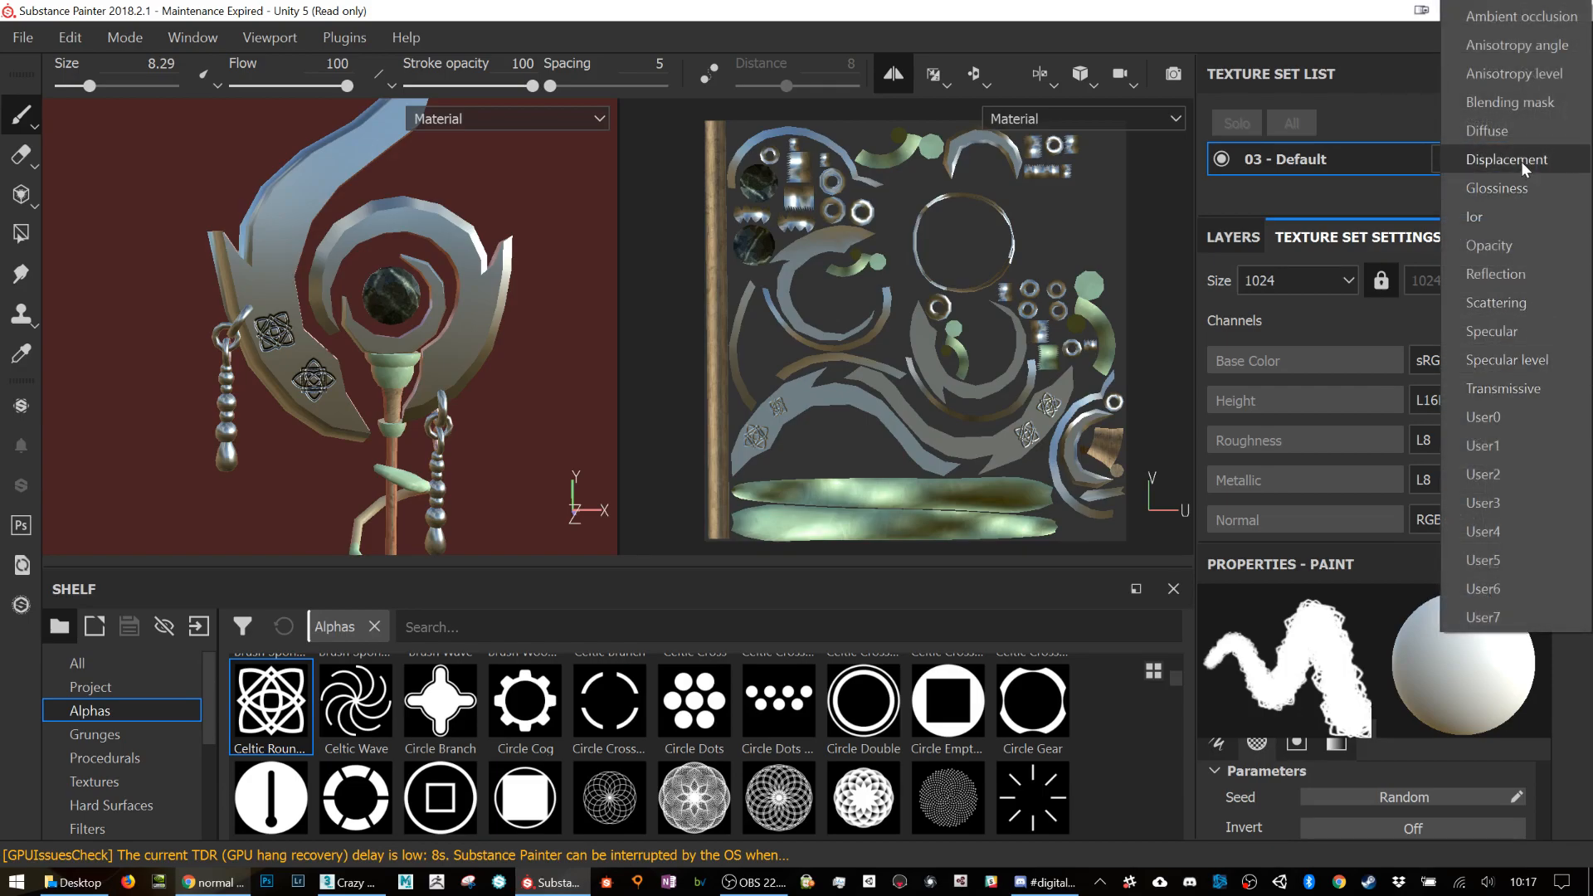
{"action": "left_click", "coordinate": [1494, 247]}
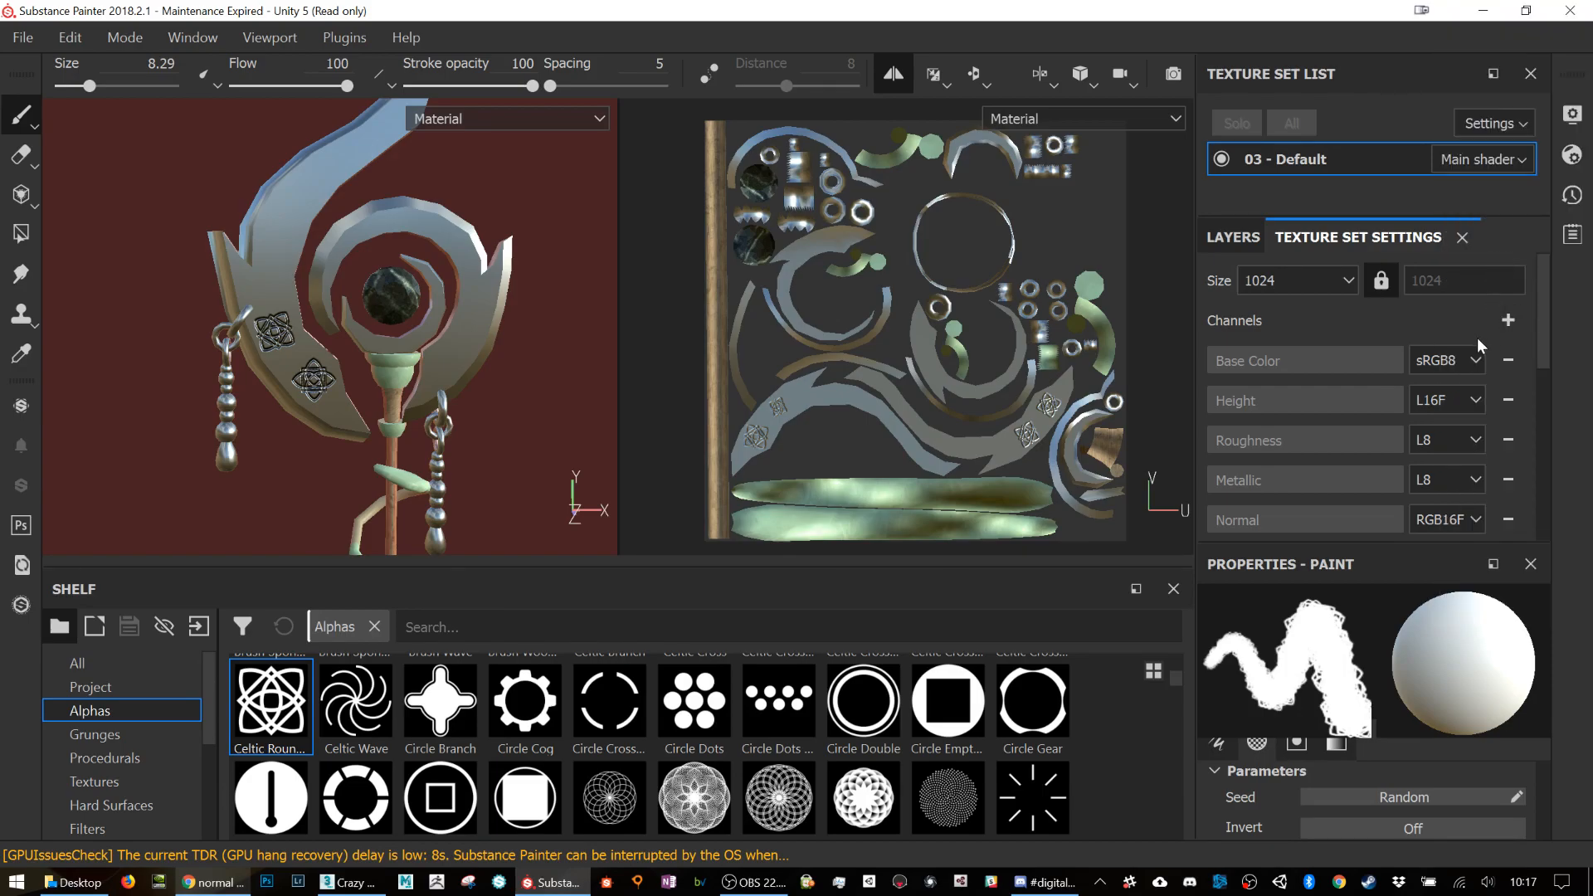
{"action": "scroll", "coordinate": [1477, 337], "scroll_direction": "down", "scroll_amount": 5}
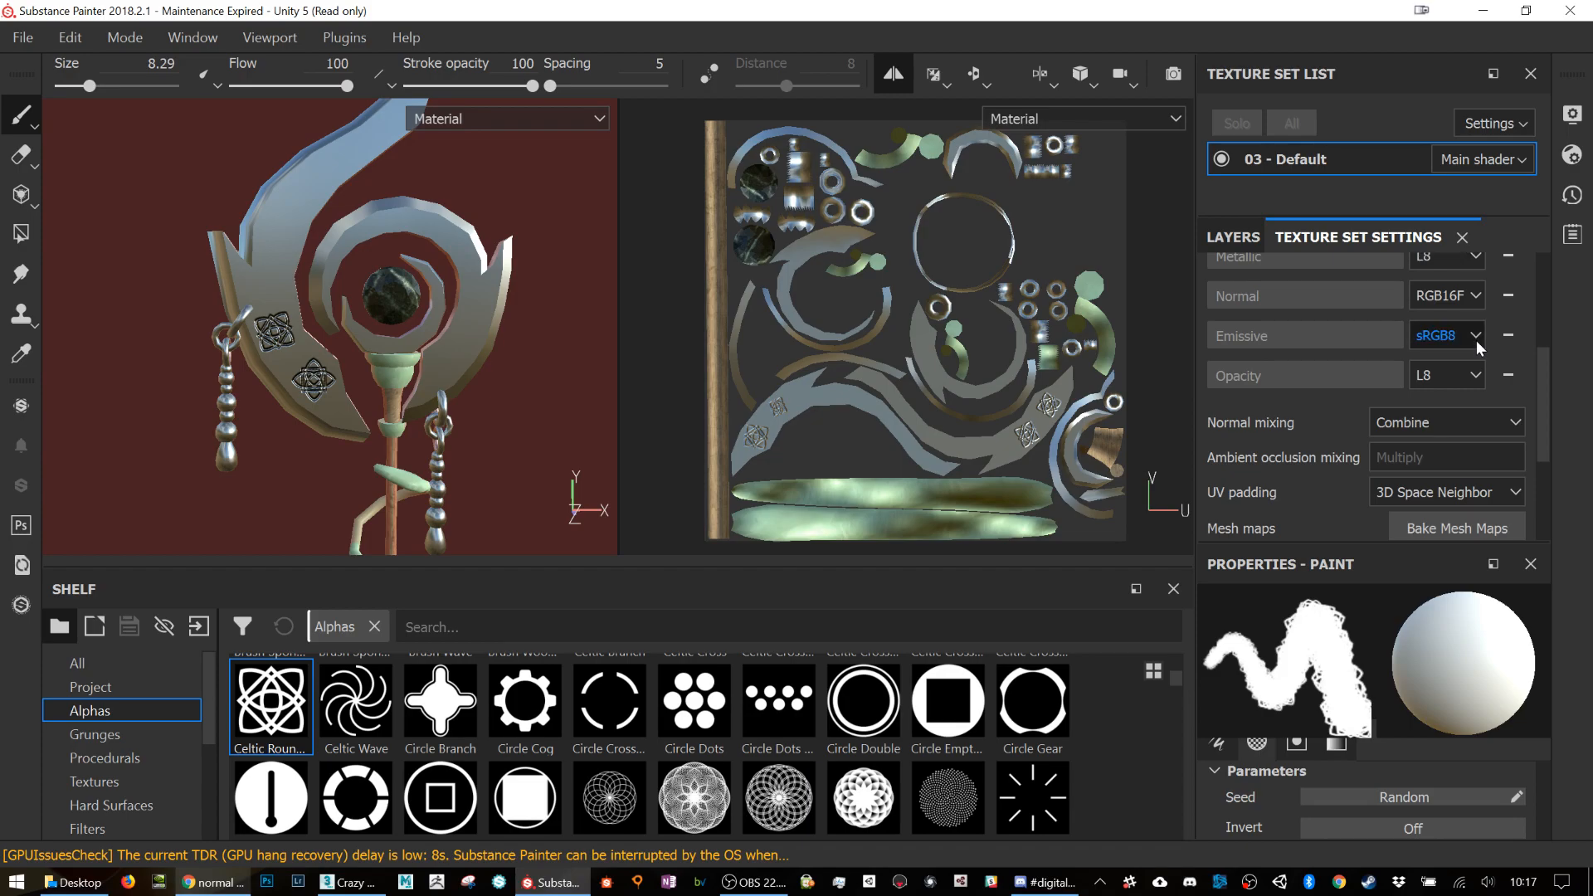
{"action": "scroll", "coordinate": [1493, 365], "scroll_direction": "up", "scroll_amount": 2}
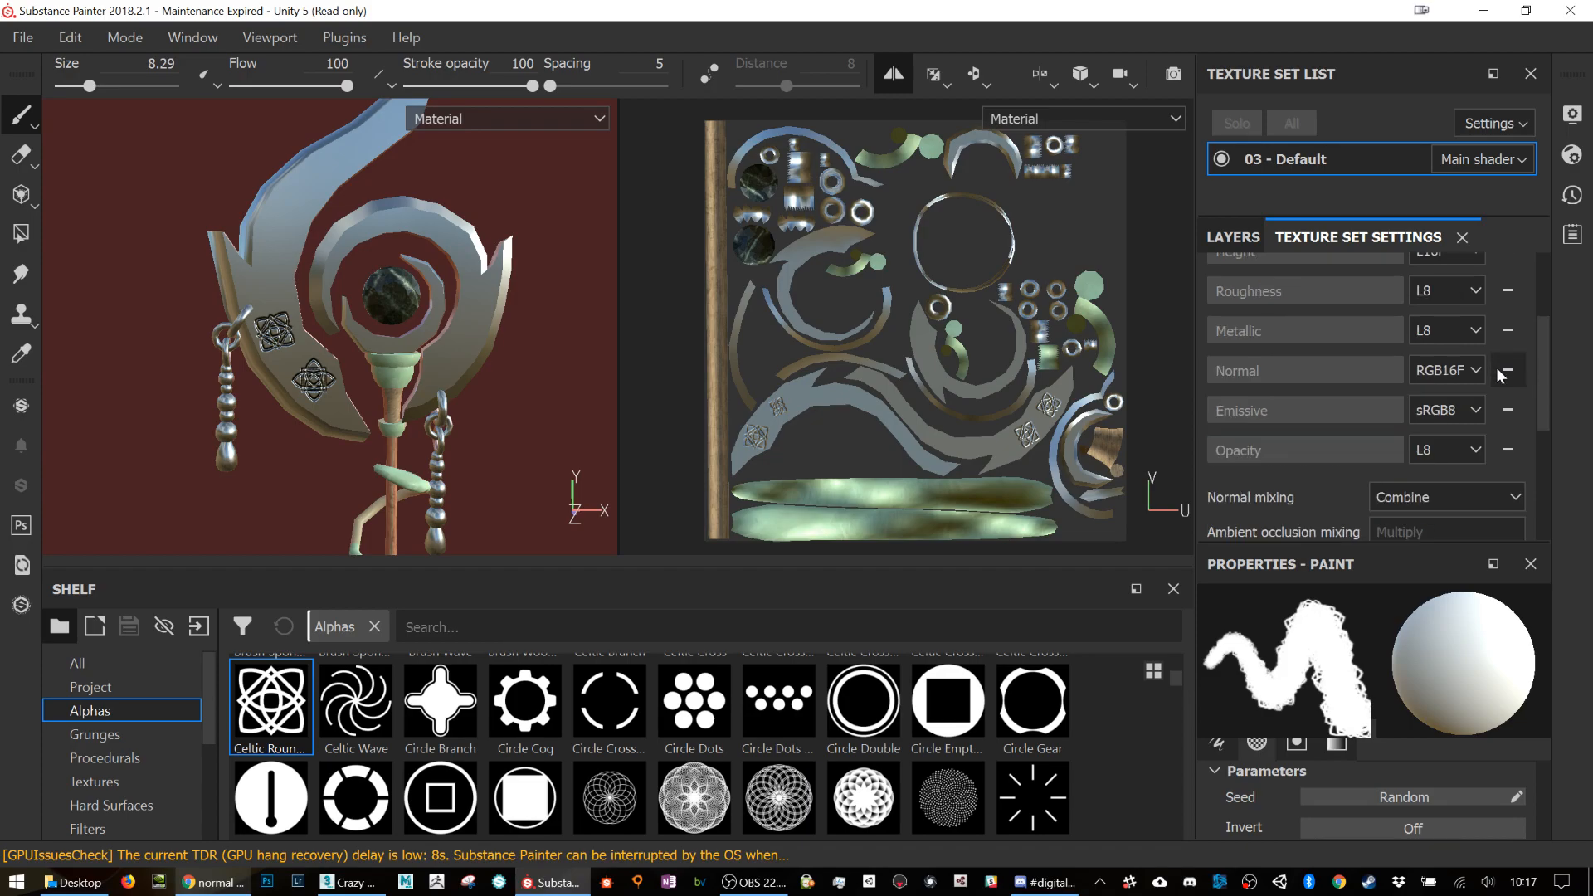
Step: Examine the texture set's shader and mesh map options
{"action": "left_click", "coordinate": [1504, 161]}
{"action": "left_click", "coordinate": [1506, 164]}
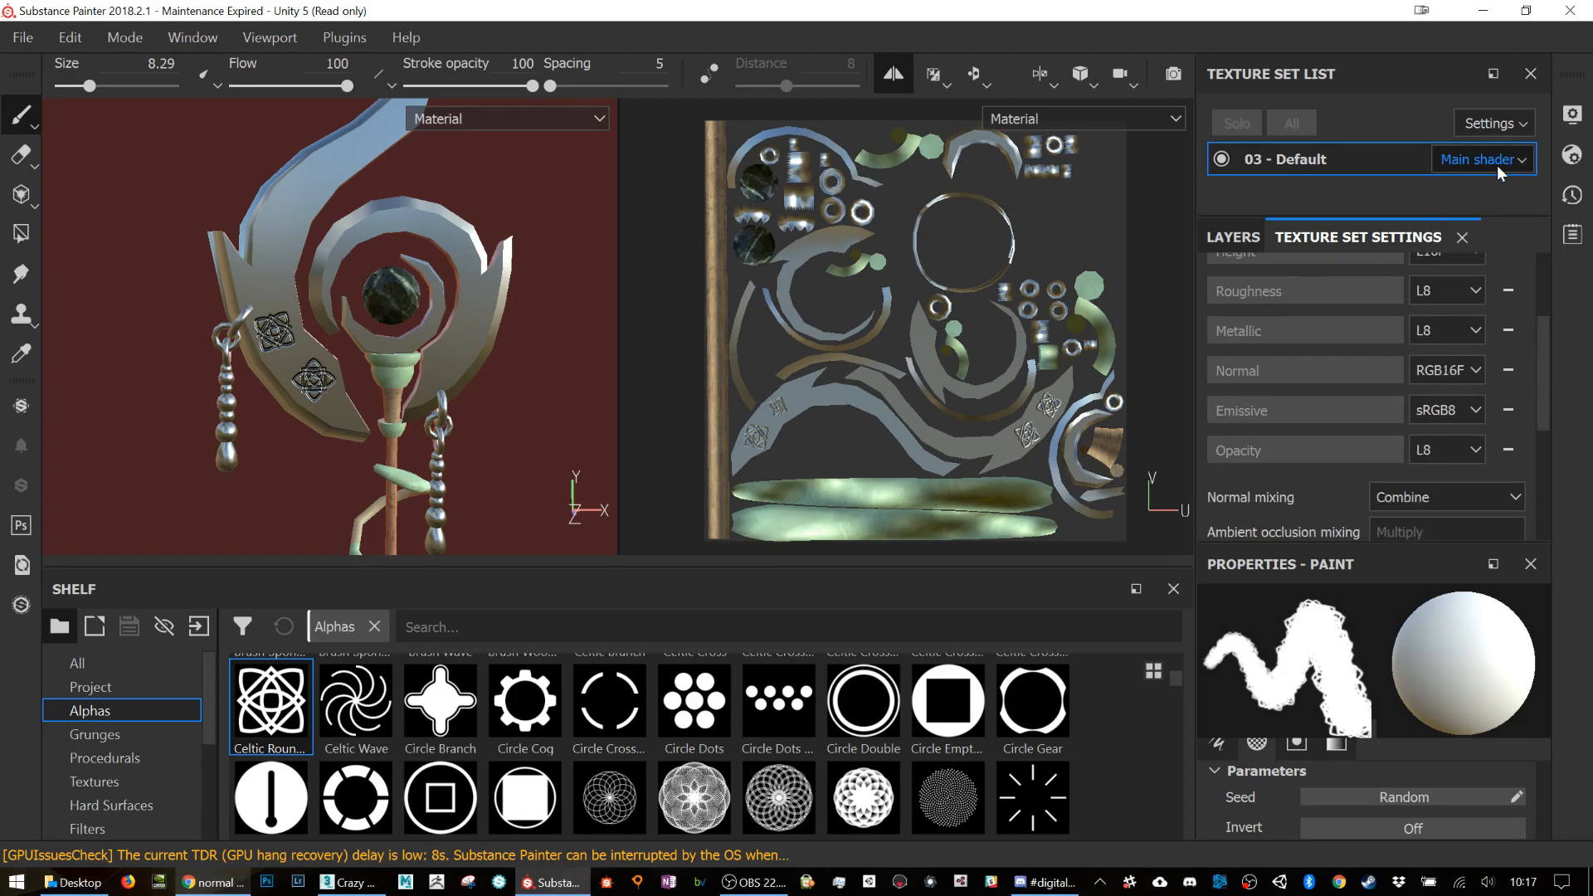
{"action": "scroll", "coordinate": [1362, 431], "scroll_direction": "down", "scroll_amount": 6}
{"action": "scroll", "coordinate": [1357, 437], "scroll_direction": "down", "scroll_amount": 5}
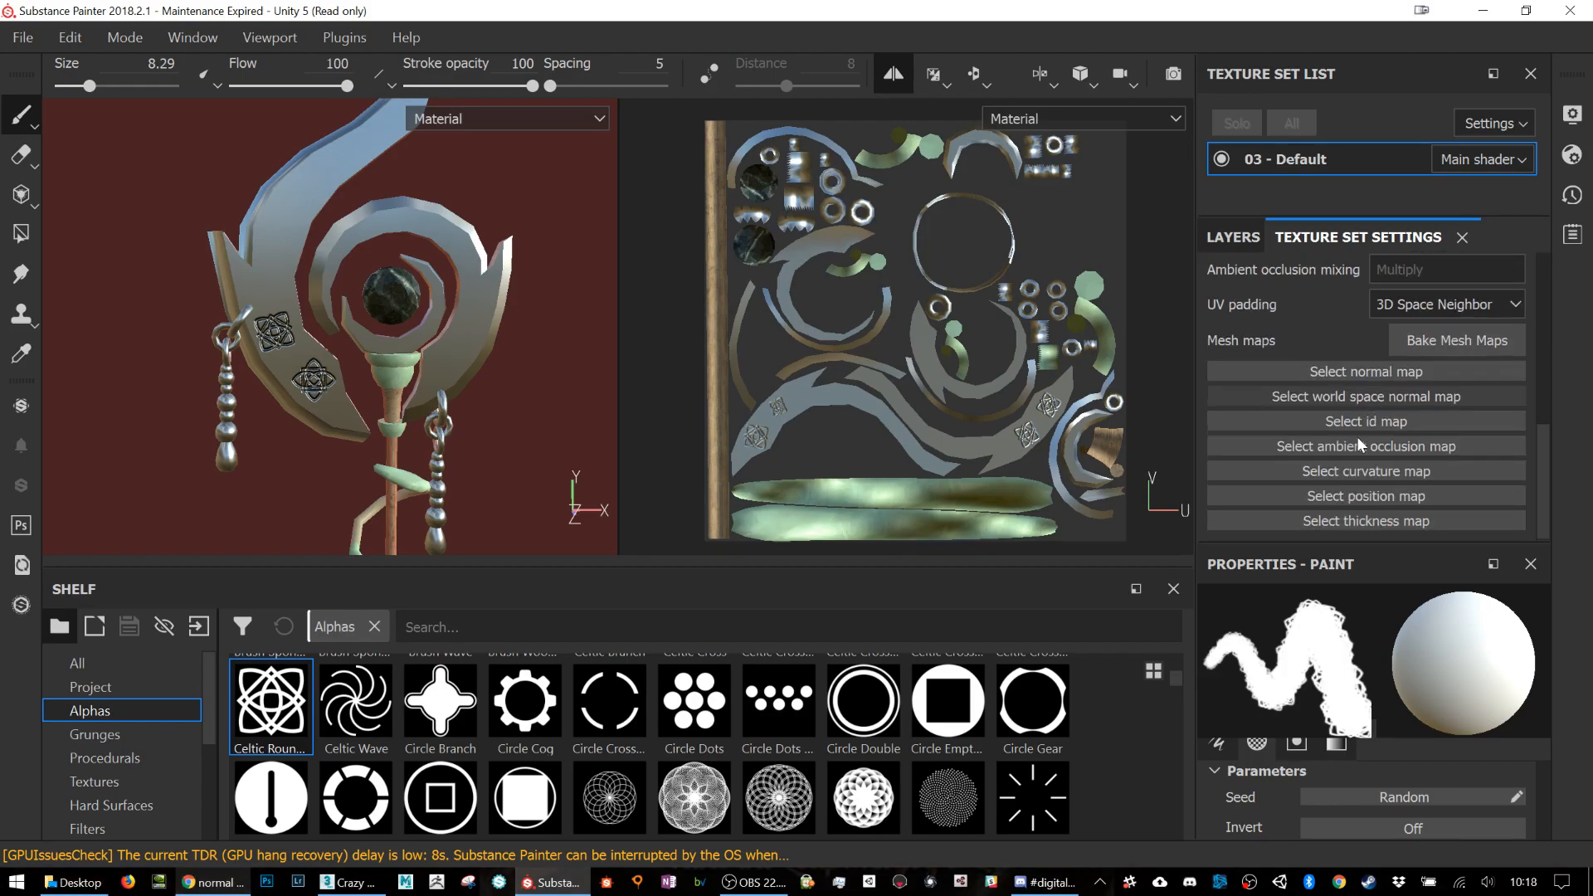
{"action": "scroll", "coordinate": [1359, 446], "scroll_direction": "up", "scroll_amount": 1}
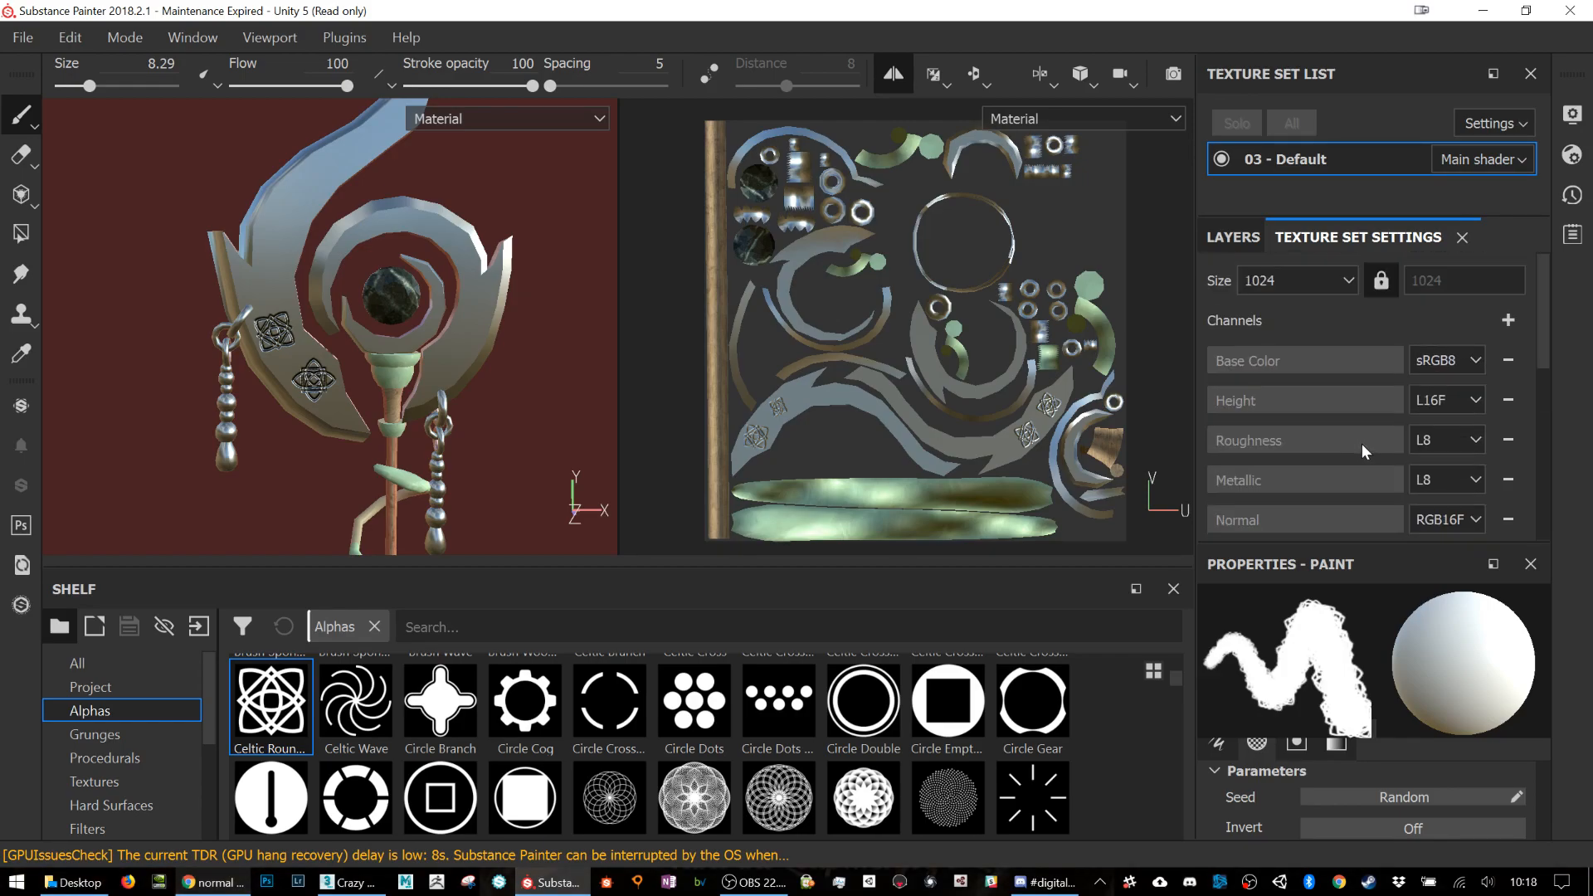
Step: Try a new shader instance on the 03 - Default texture set, and reassign it to the Main shader
{"action": "left_click", "coordinate": [1490, 163]}
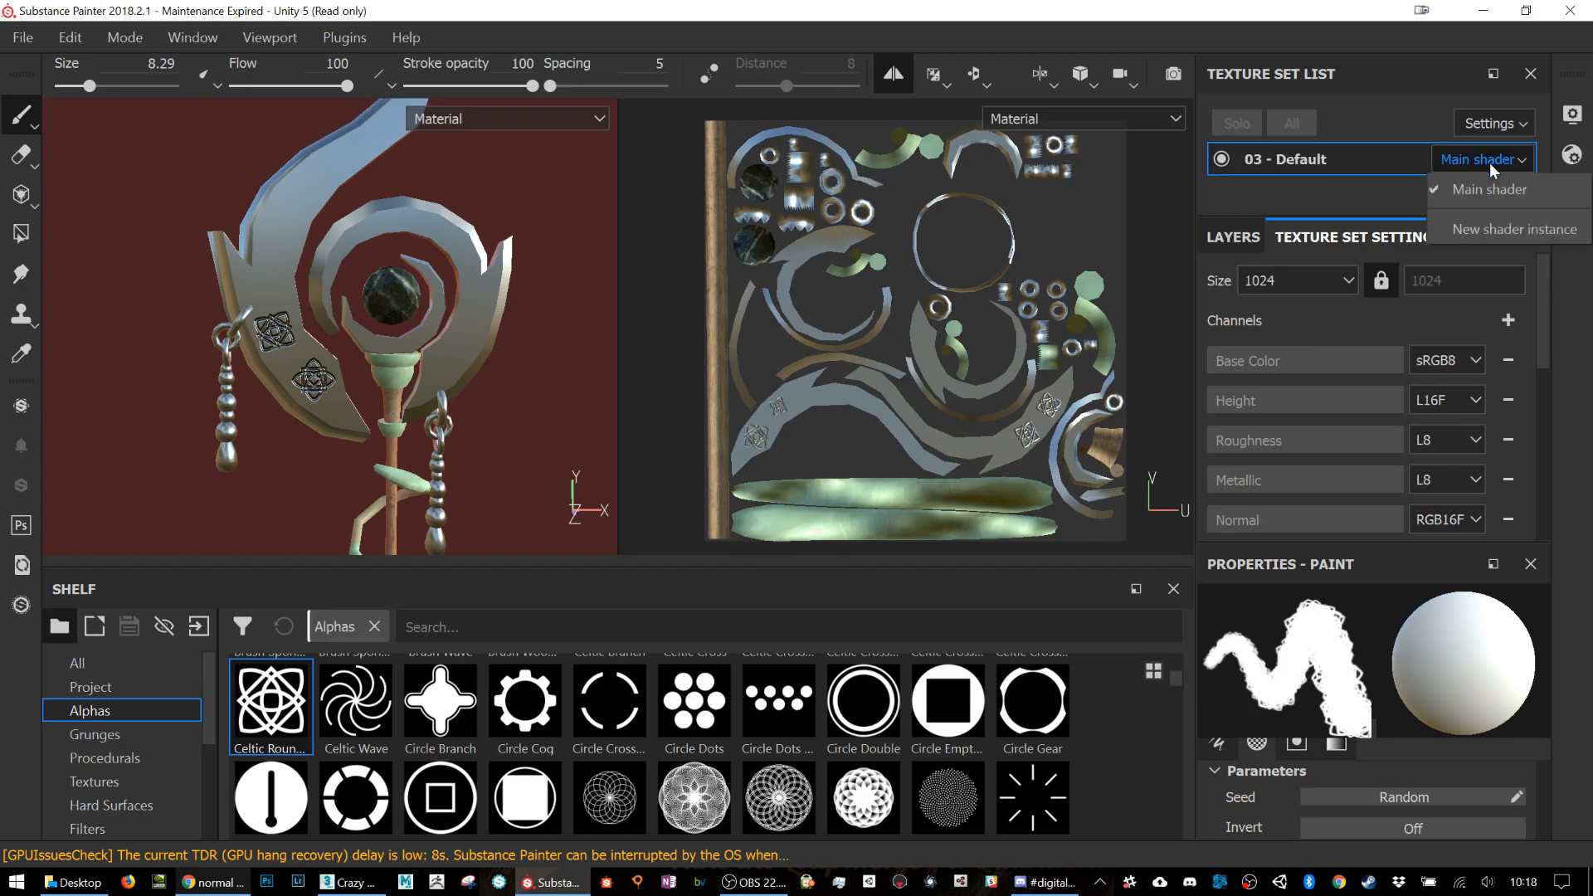
{"action": "left_click", "coordinate": [1472, 222]}
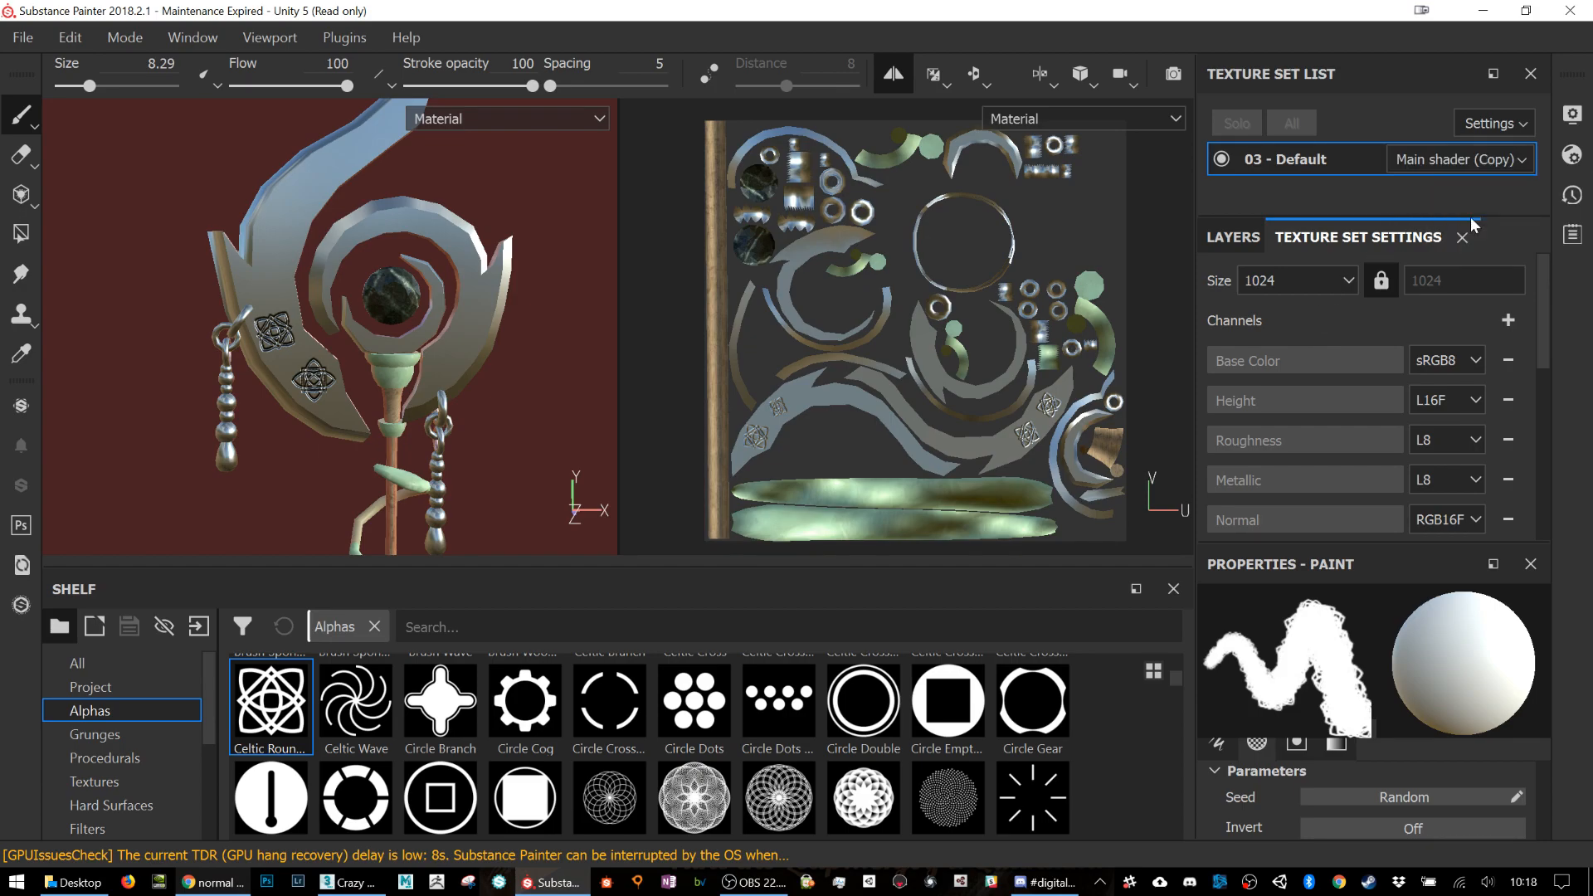
{"action": "left_click", "coordinate": [1451, 168]}
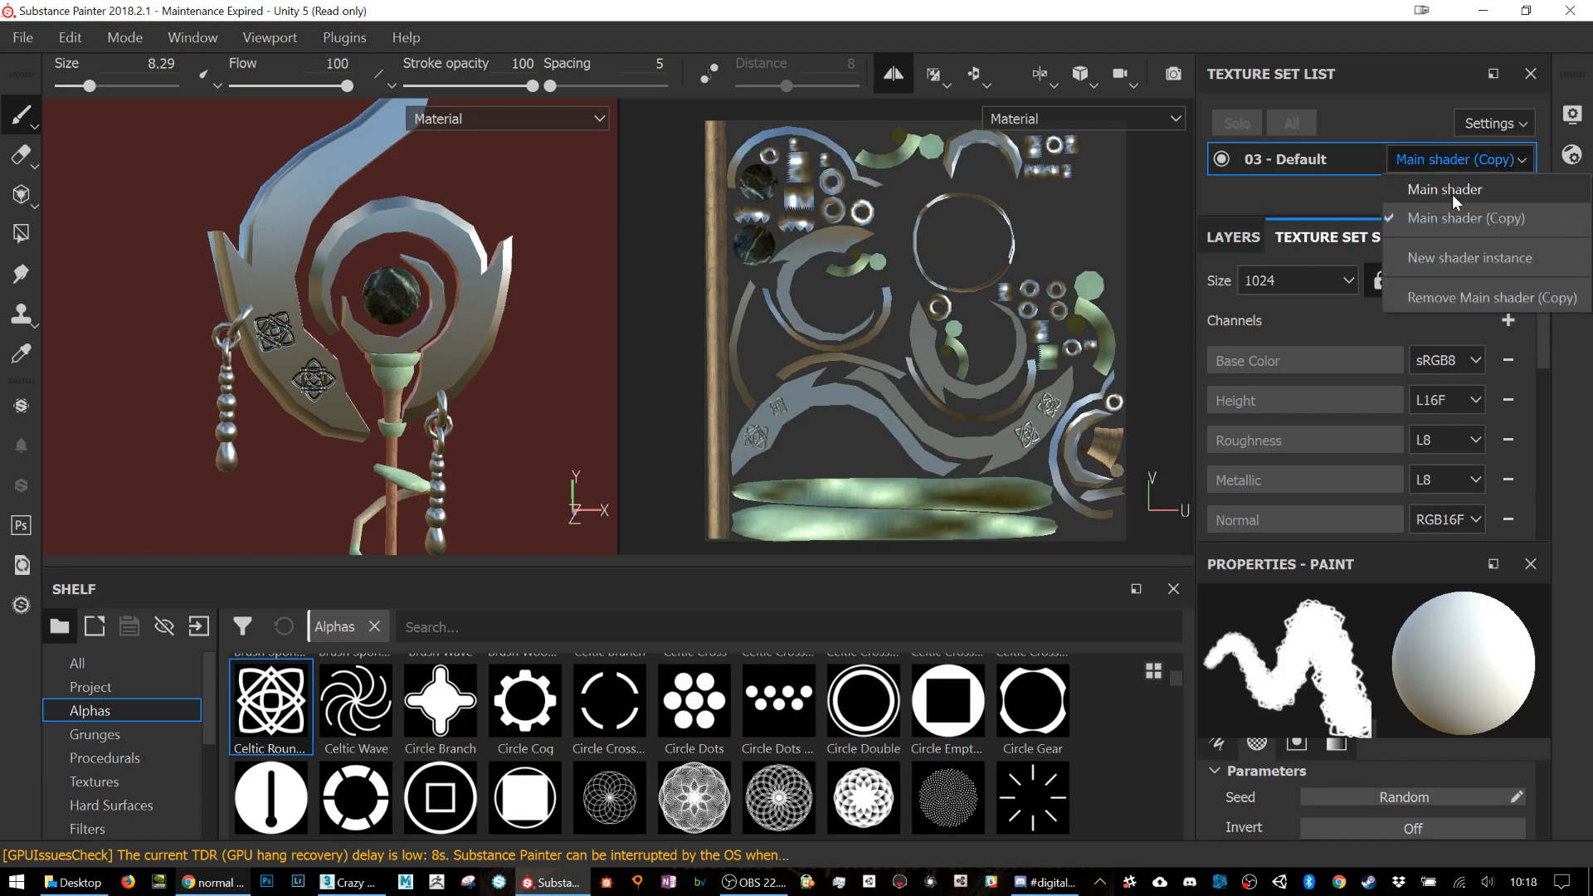
{"action": "left_click", "coordinate": [1452, 197]}
Step: Check the texture set list's options and the texture set's UV padding and mesh map settings
{"action": "left_click", "coordinate": [1510, 126]}
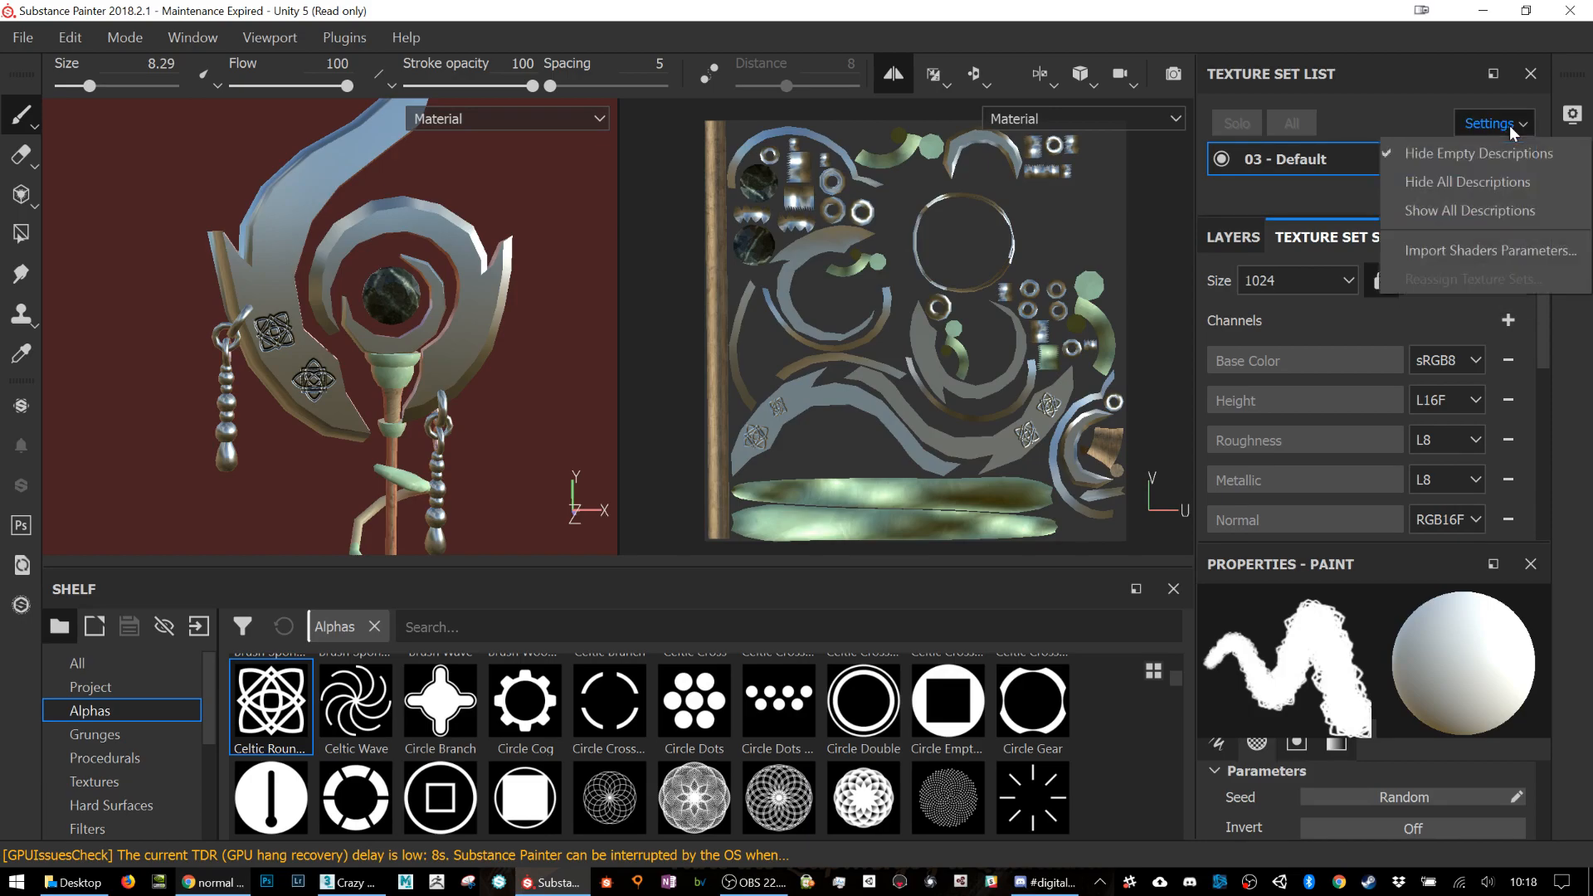
{"action": "left_click", "coordinate": [1307, 238]}
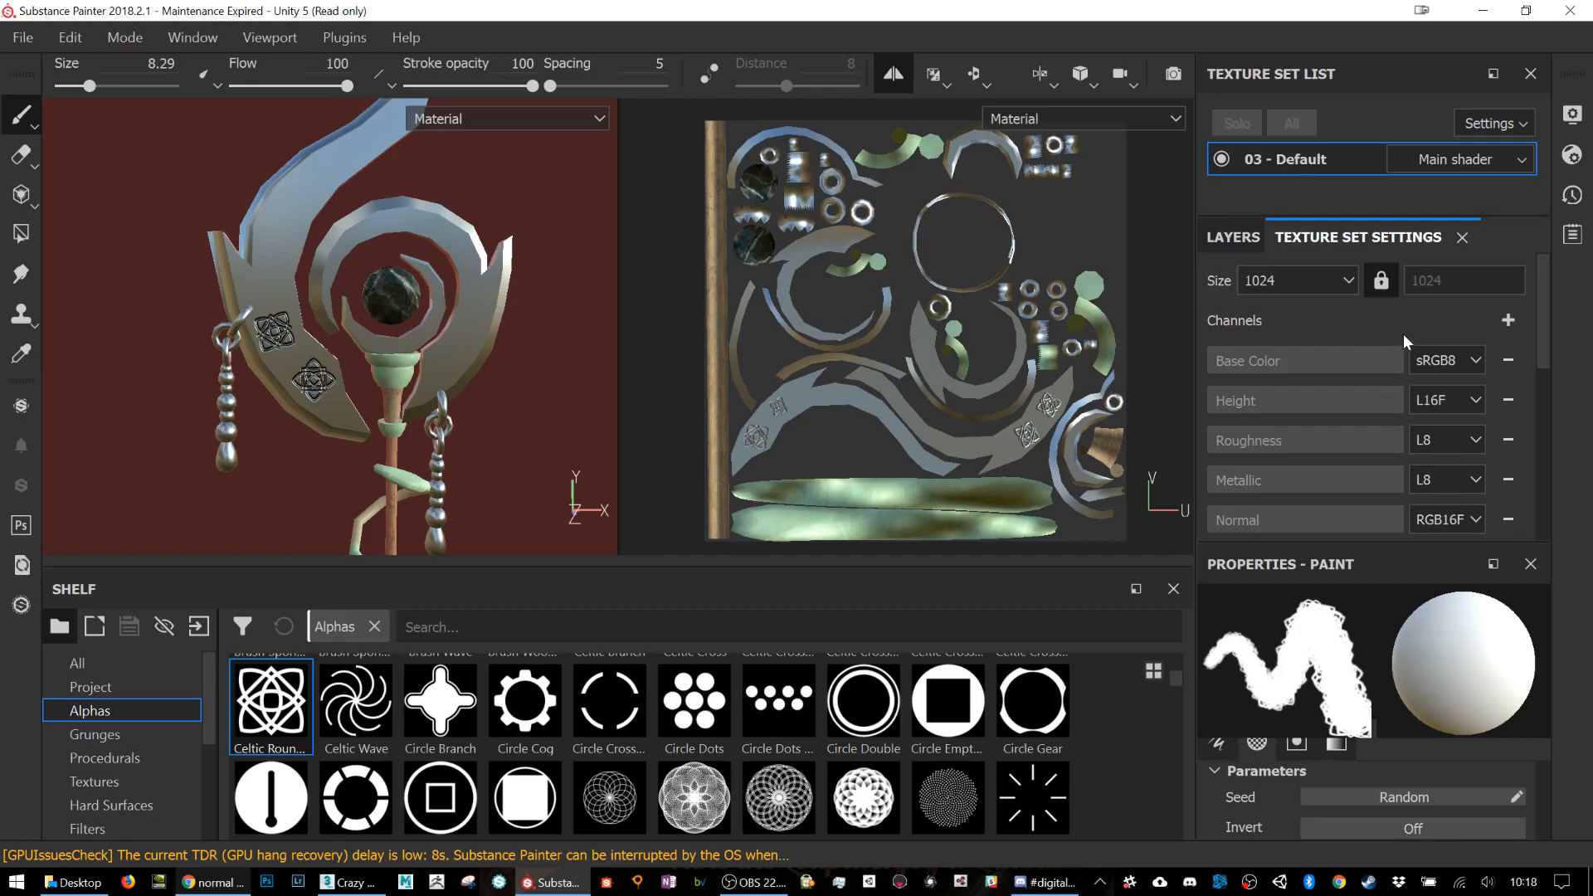
{"action": "scroll", "coordinate": [1404, 332], "scroll_direction": "down", "scroll_amount": 5}
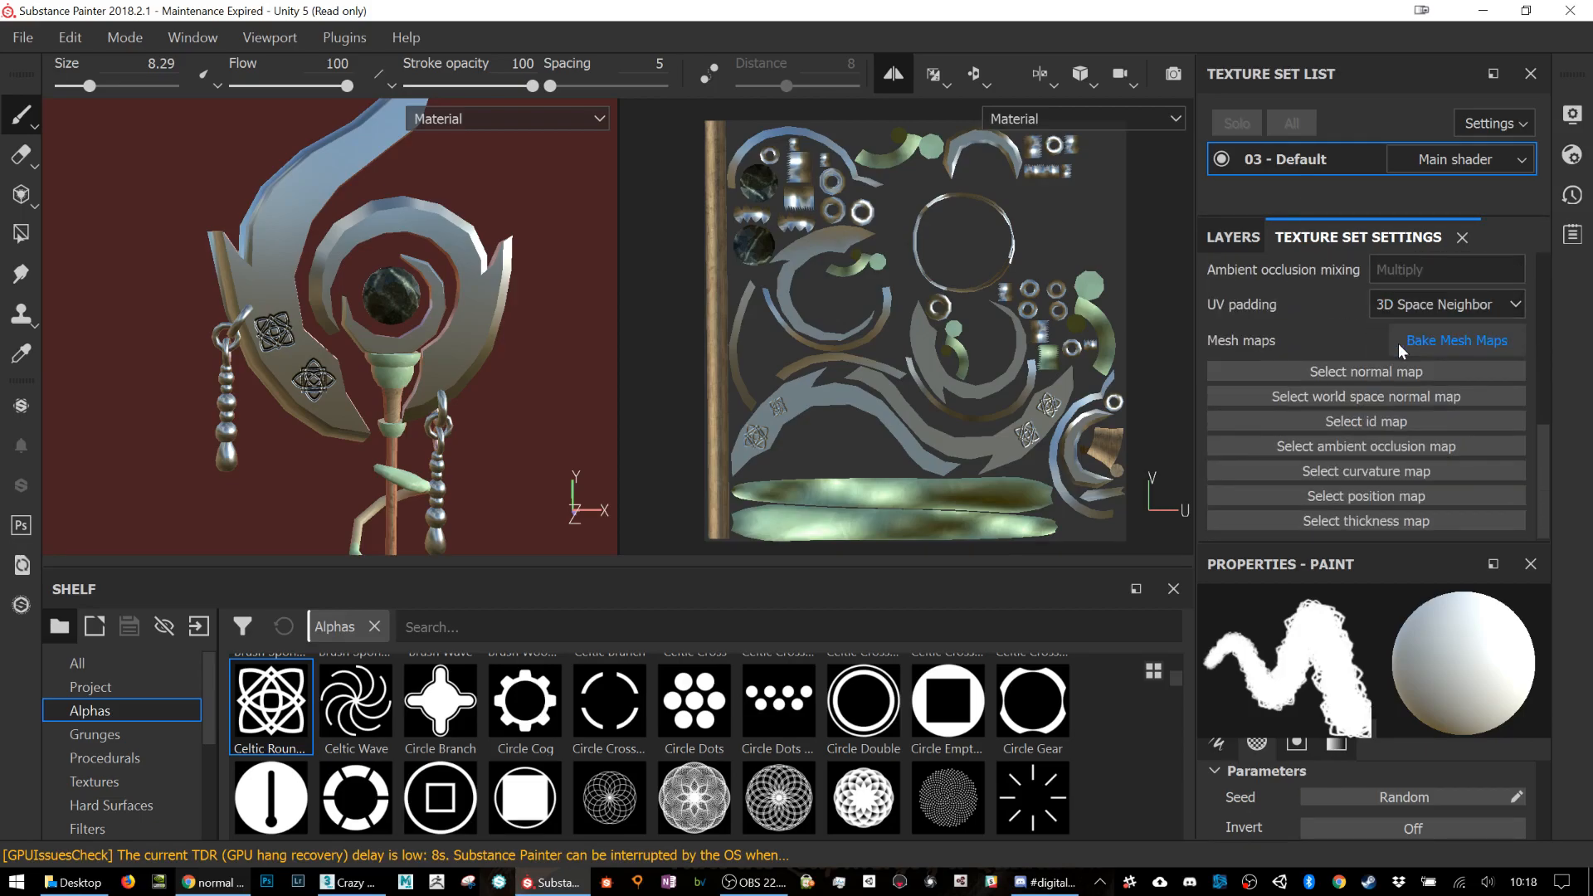
{"action": "scroll", "coordinate": [1311, 771], "scroll_direction": "down", "scroll_amount": 3}
{"action": "scroll", "coordinate": [1310, 771], "scroll_direction": "down", "scroll_amount": 4}
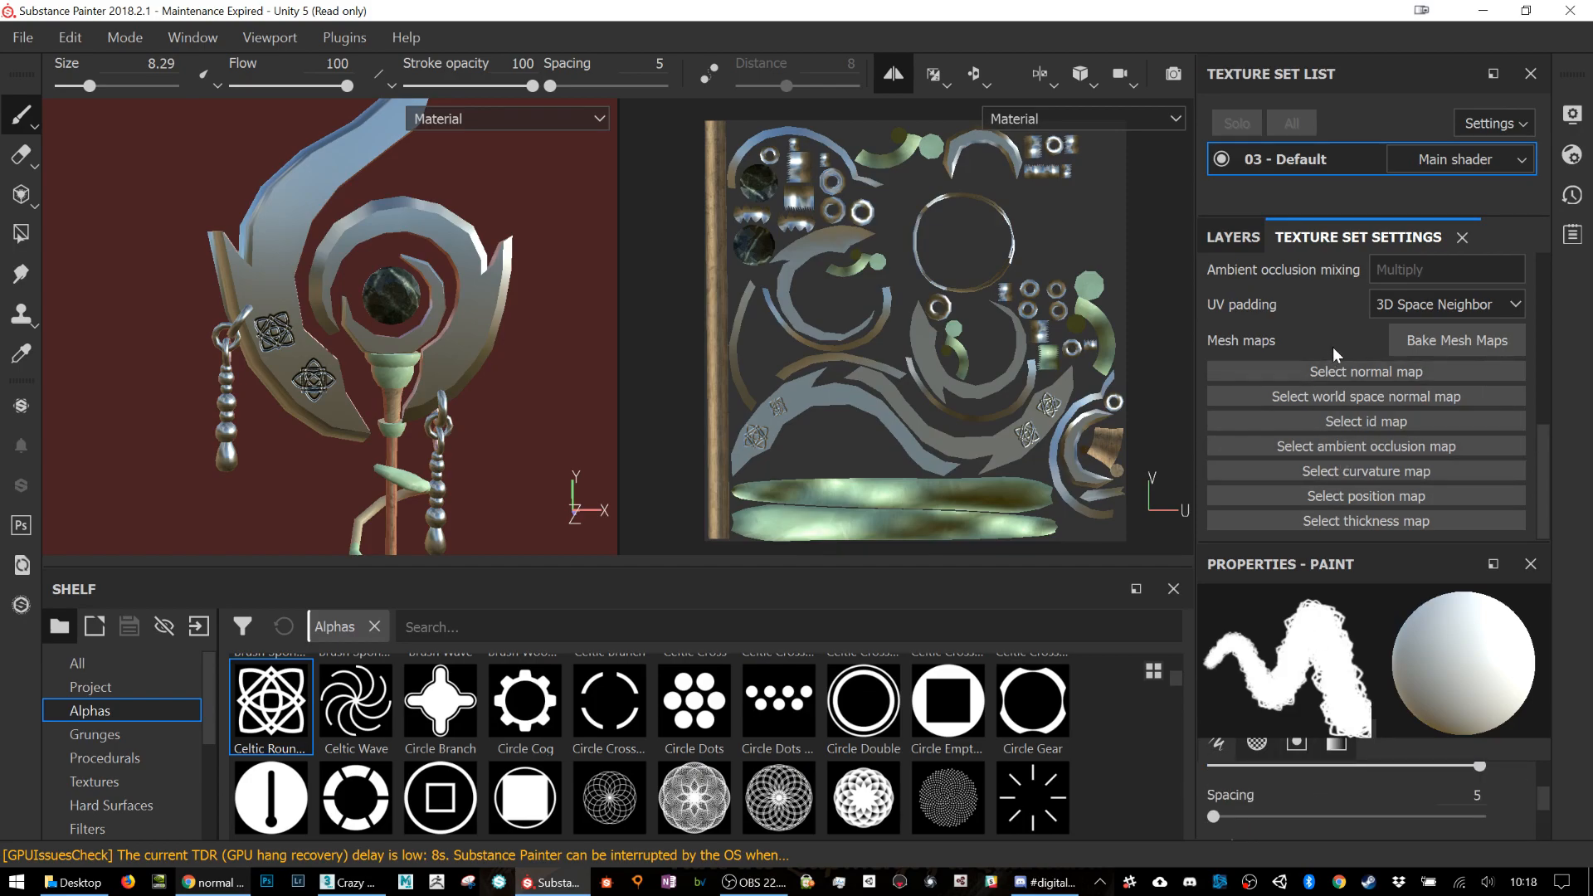
Step: Add a new layer above Layer 2 and give it a fill effect
{"action": "left_click", "coordinate": [1269, 247]}
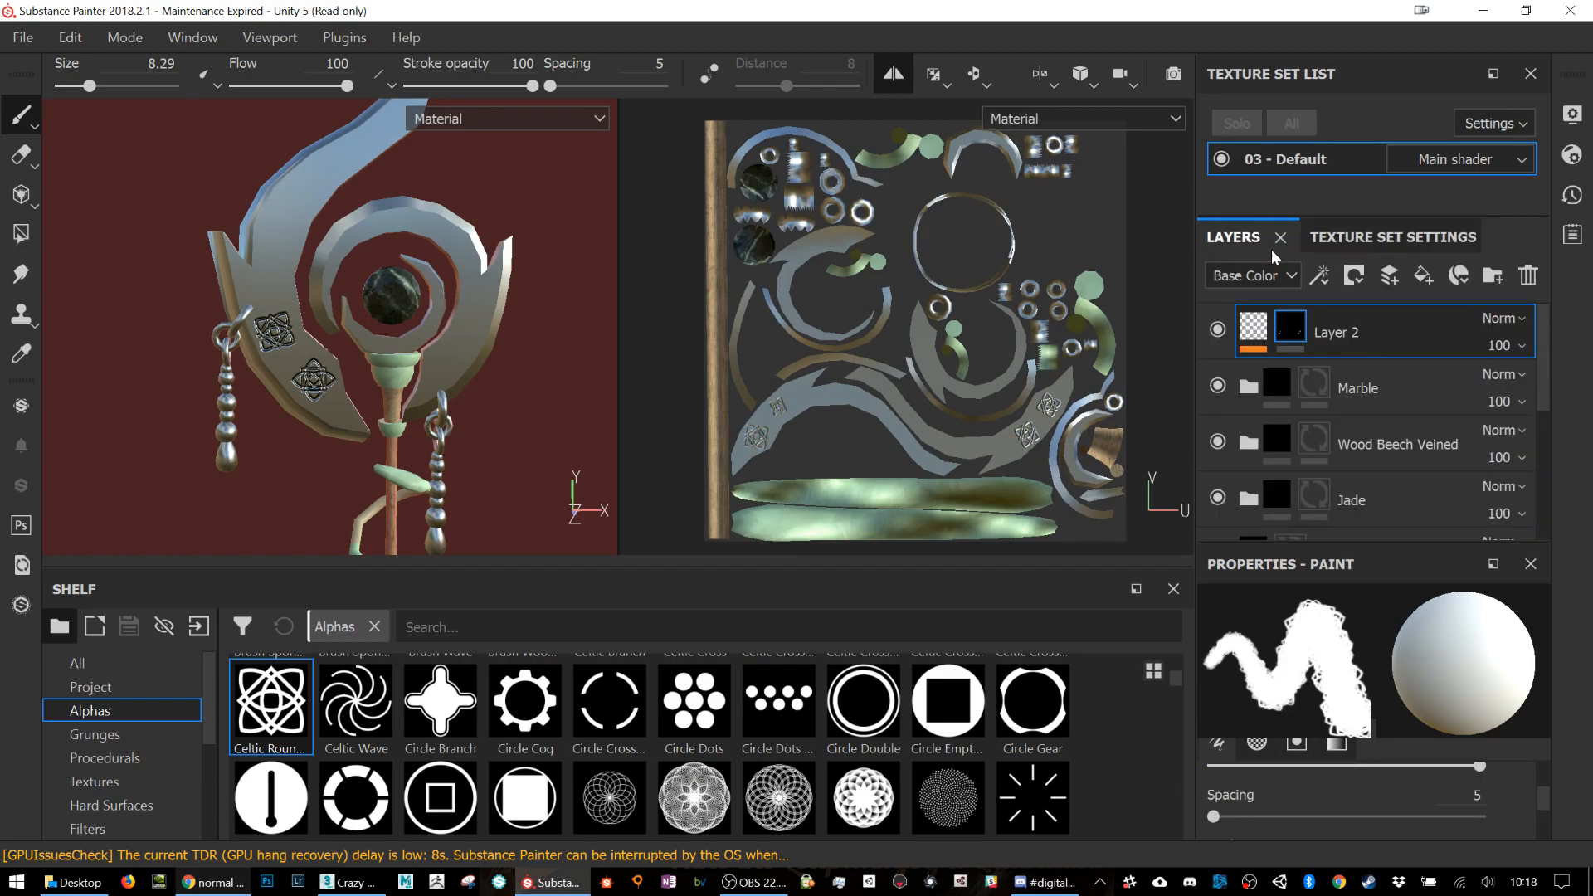
{"action": "left_click", "coordinate": [1379, 280]}
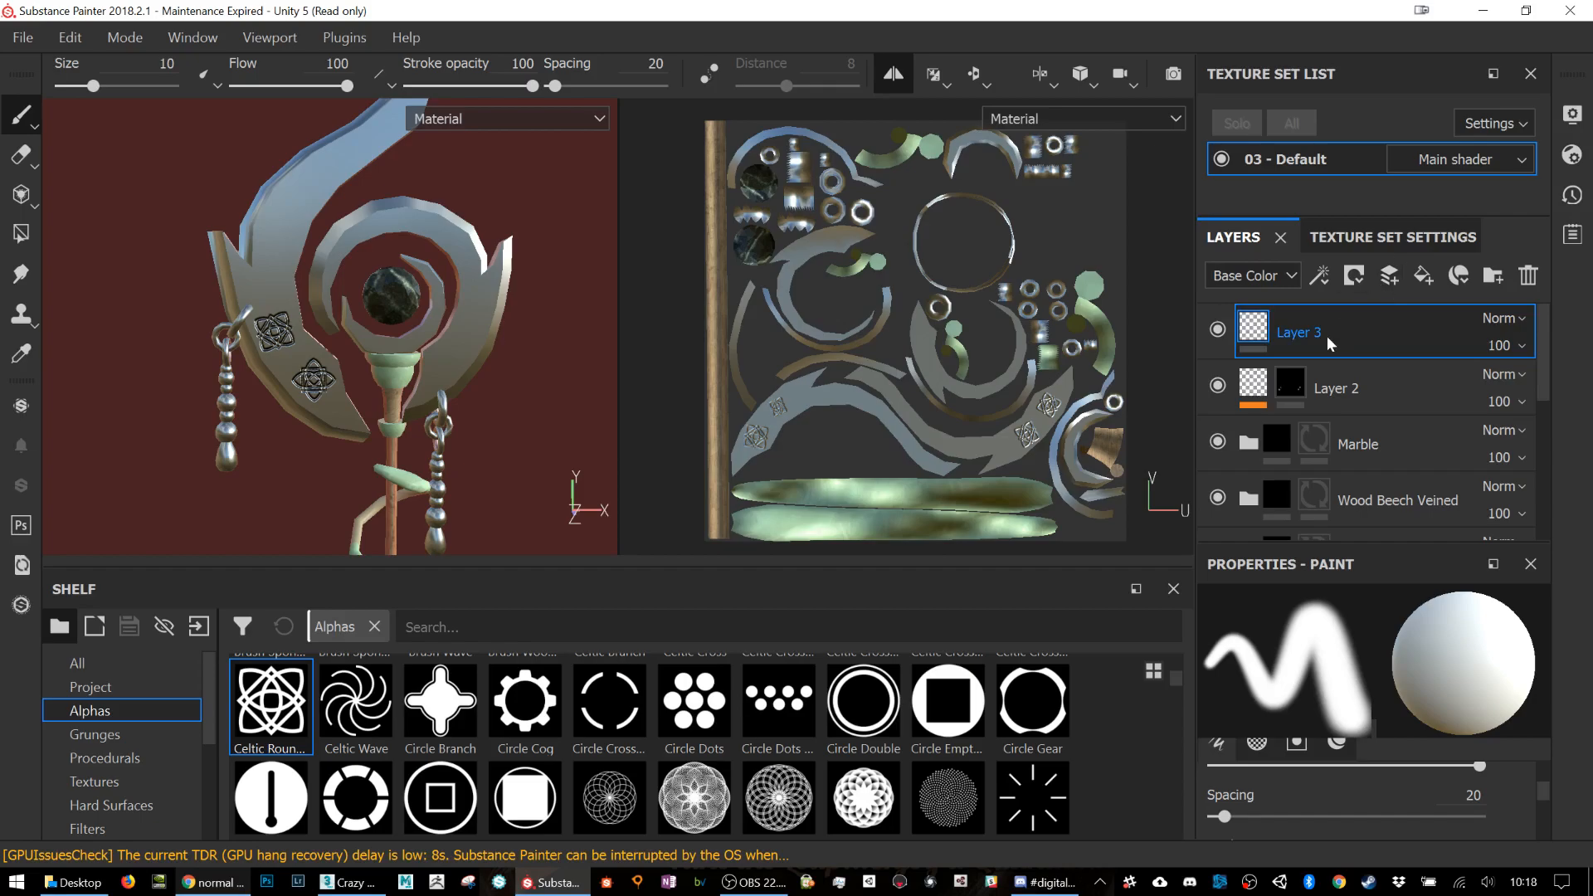
{"action": "right_click", "coordinate": [1327, 336]}
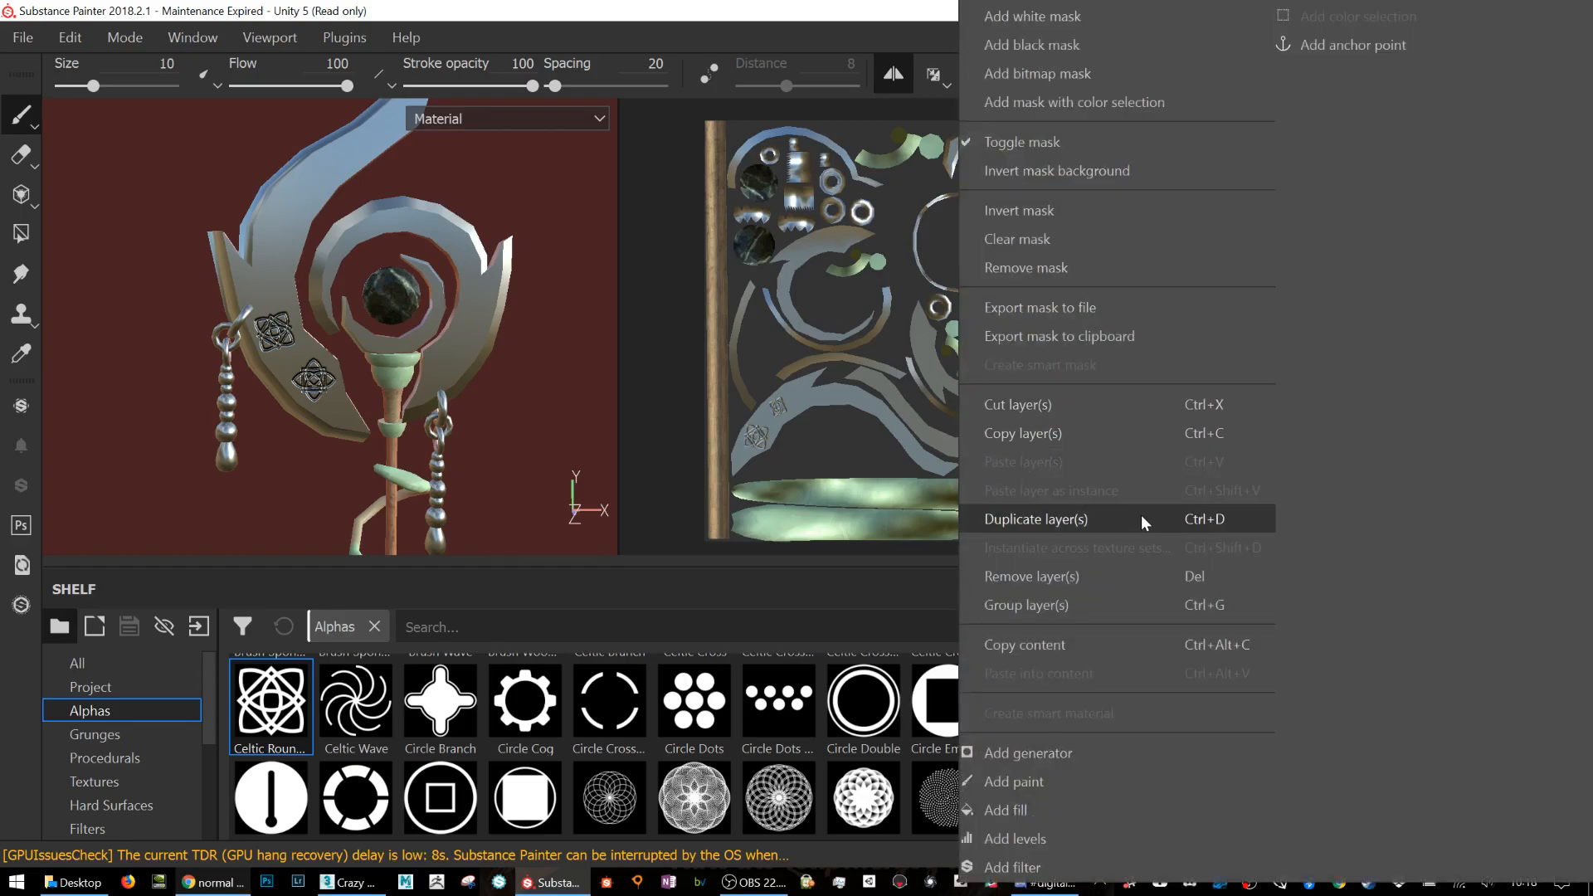
{"action": "left_click", "coordinate": [1057, 786]}
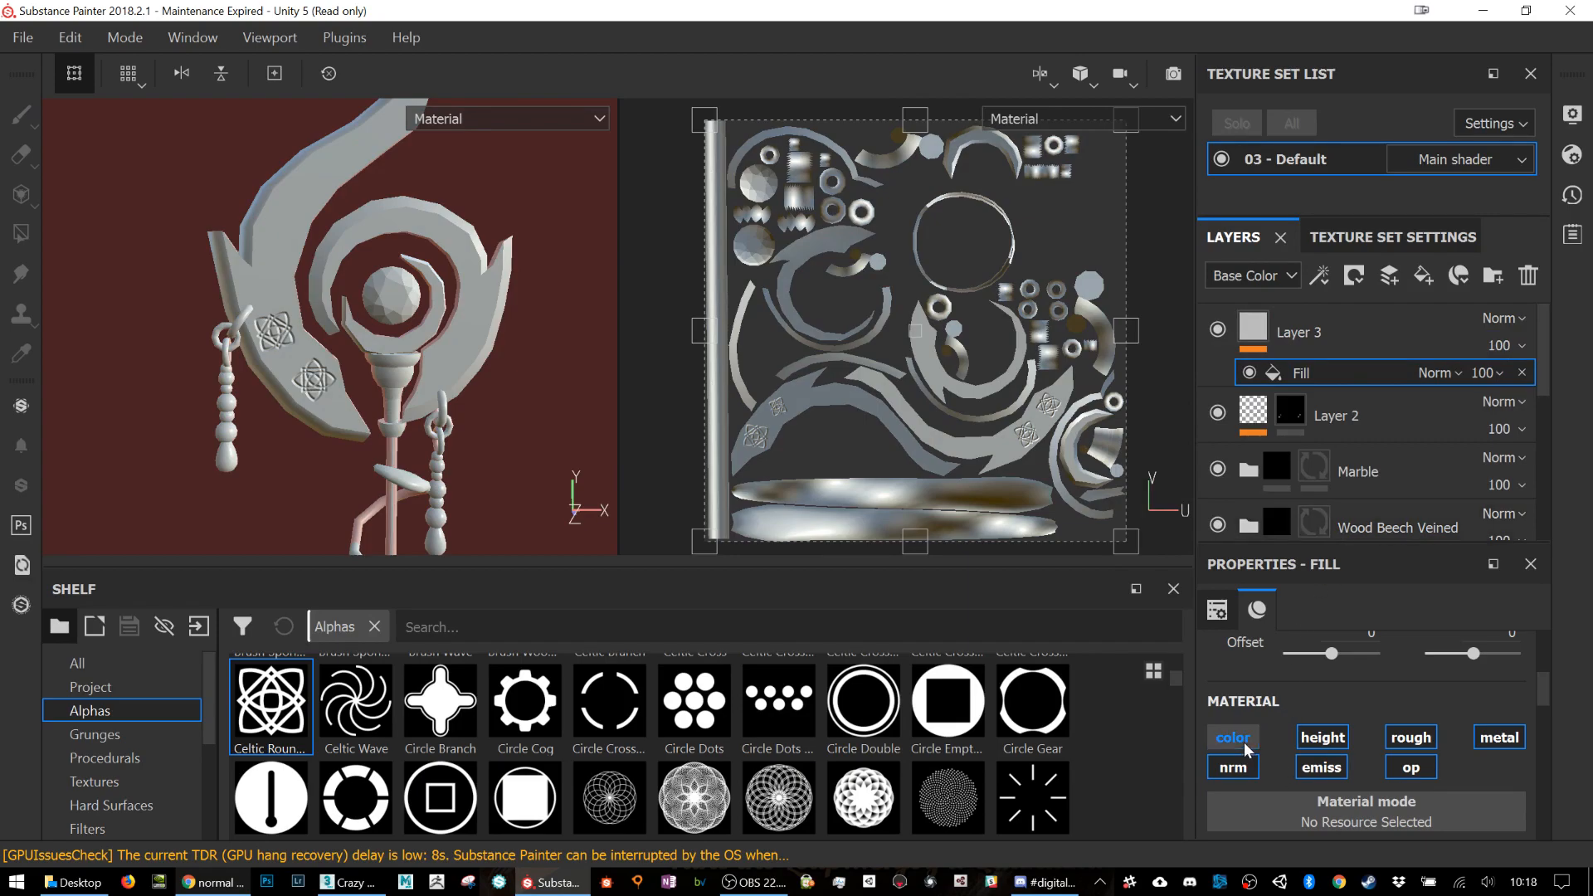
Step: Turn off the fill's color, normal, emissive, height, roughness and metallic channels, leaving only opacity active
{"action": "left_click", "coordinate": [1242, 741]}
{"action": "left_click", "coordinate": [1243, 769]}
{"action": "left_click", "coordinate": [1321, 768]}
{"action": "left_click", "coordinate": [1322, 740]}
{"action": "left_click", "coordinate": [1409, 737]}
{"action": "left_click", "coordinate": [1498, 737]}
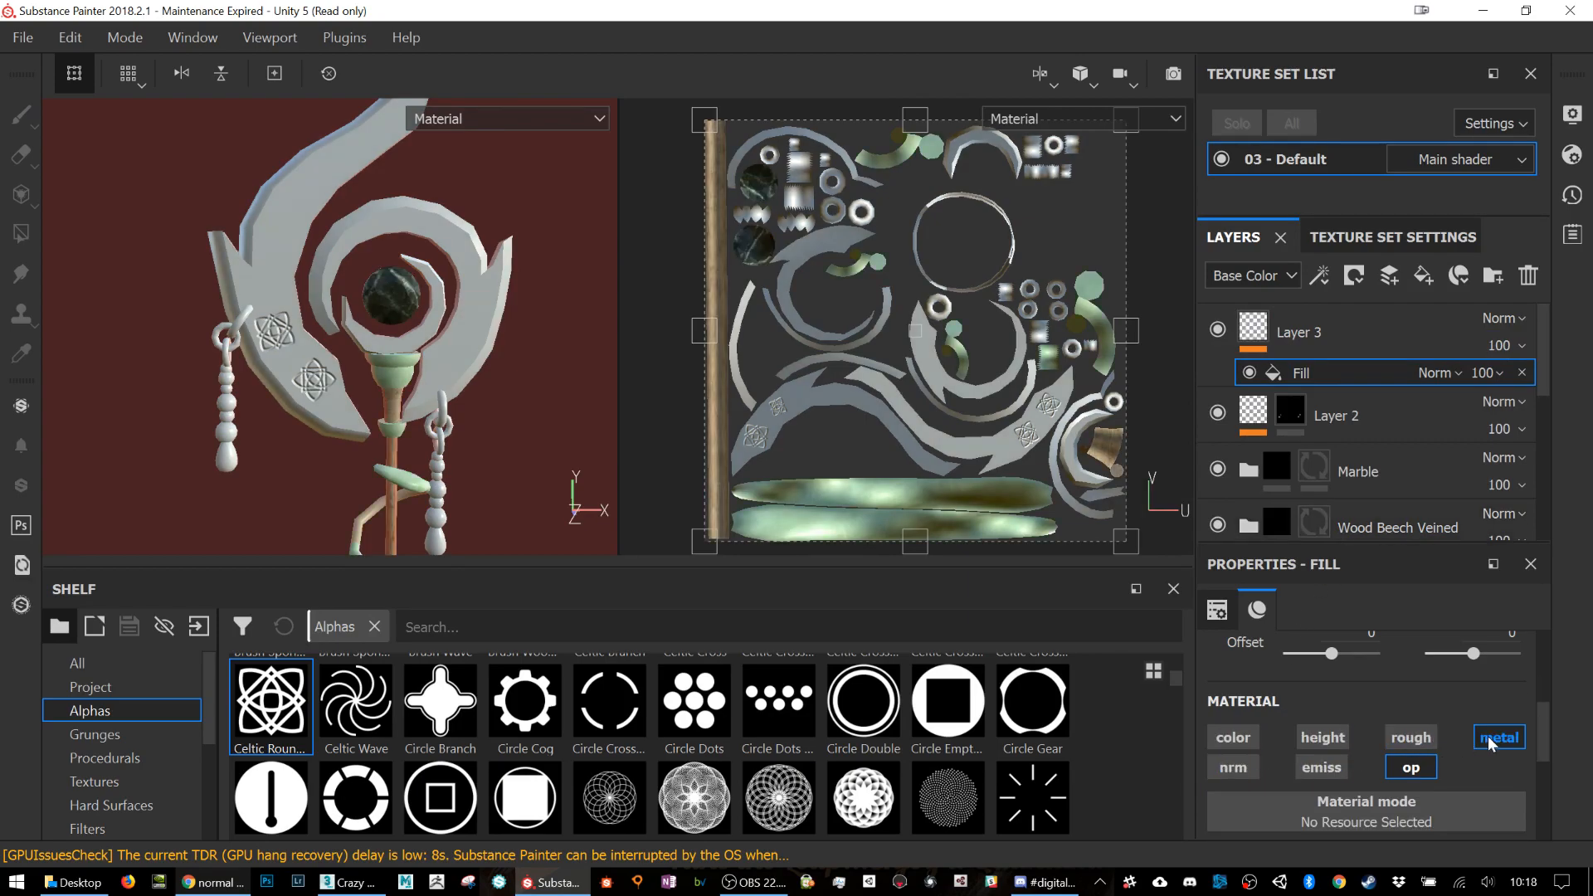
Step: Lower the fill's uniform Opacity value to 0.161
{"action": "scroll", "coordinate": [1463, 743], "scroll_direction": "down", "scroll_amount": 2}
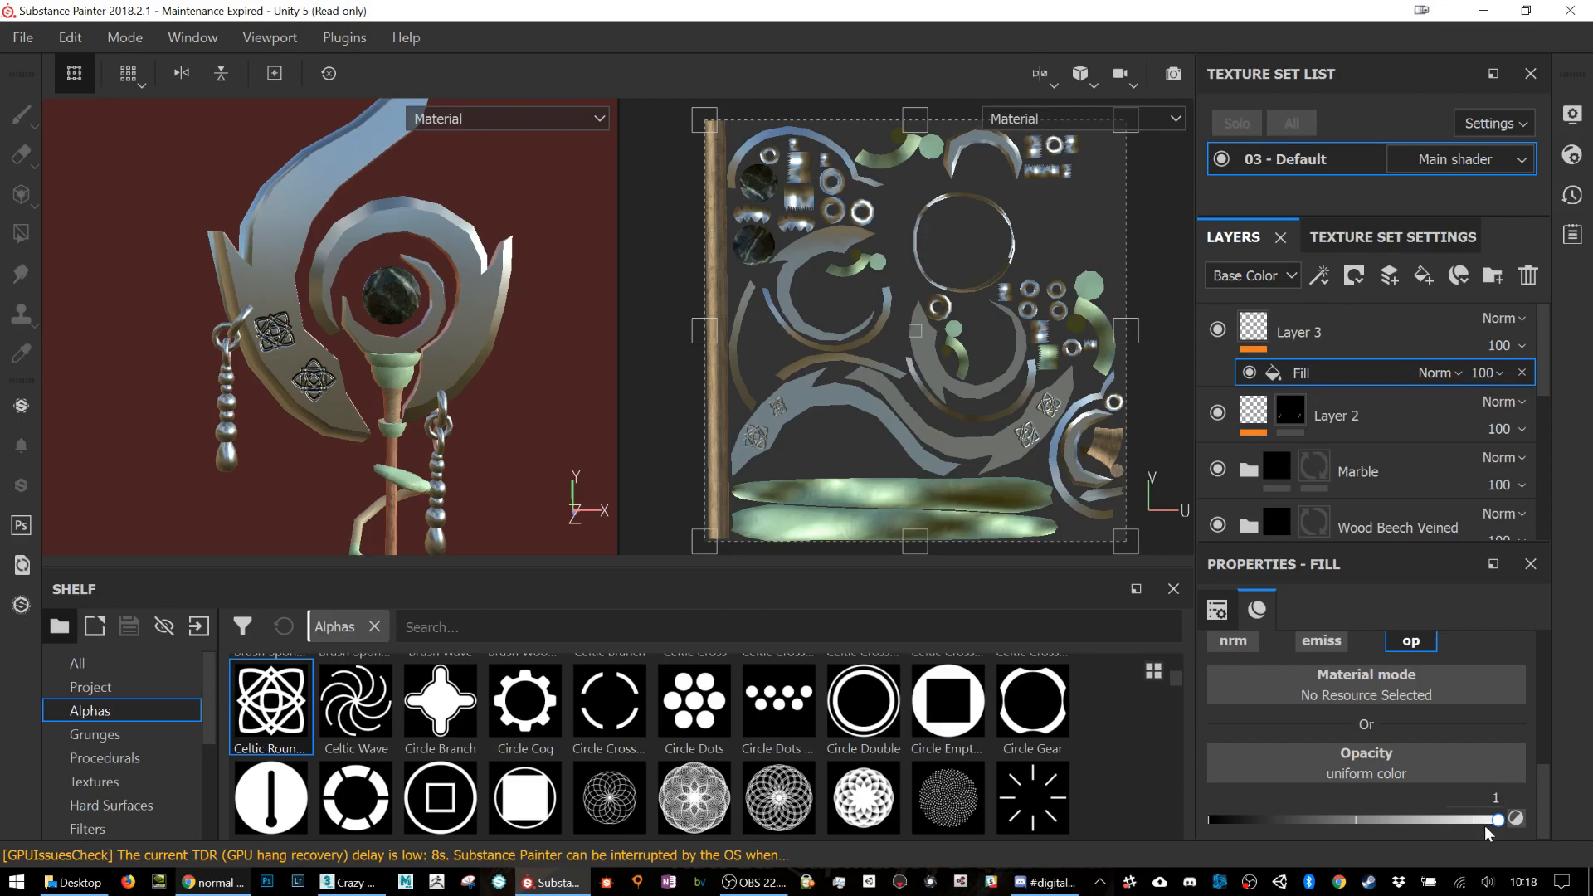
{"action": "left_click", "coordinate": [1265, 821]}
{"action": "mouse_move", "coordinate": [1266, 825]}
{"action": "left_mouse_down"}
{"action": "mouse_move", "coordinate": [1320, 816]}
{"action": "mouse_move", "coordinate": [1224, 821]}
{"action": "mouse_move", "coordinate": [1379, 823]}
{"action": "mouse_move", "coordinate": [1188, 816]}
{"action": "mouse_move", "coordinate": [1454, 823]}
{"action": "mouse_move", "coordinate": [1255, 819]}
{"action": "left_mouse_up"}
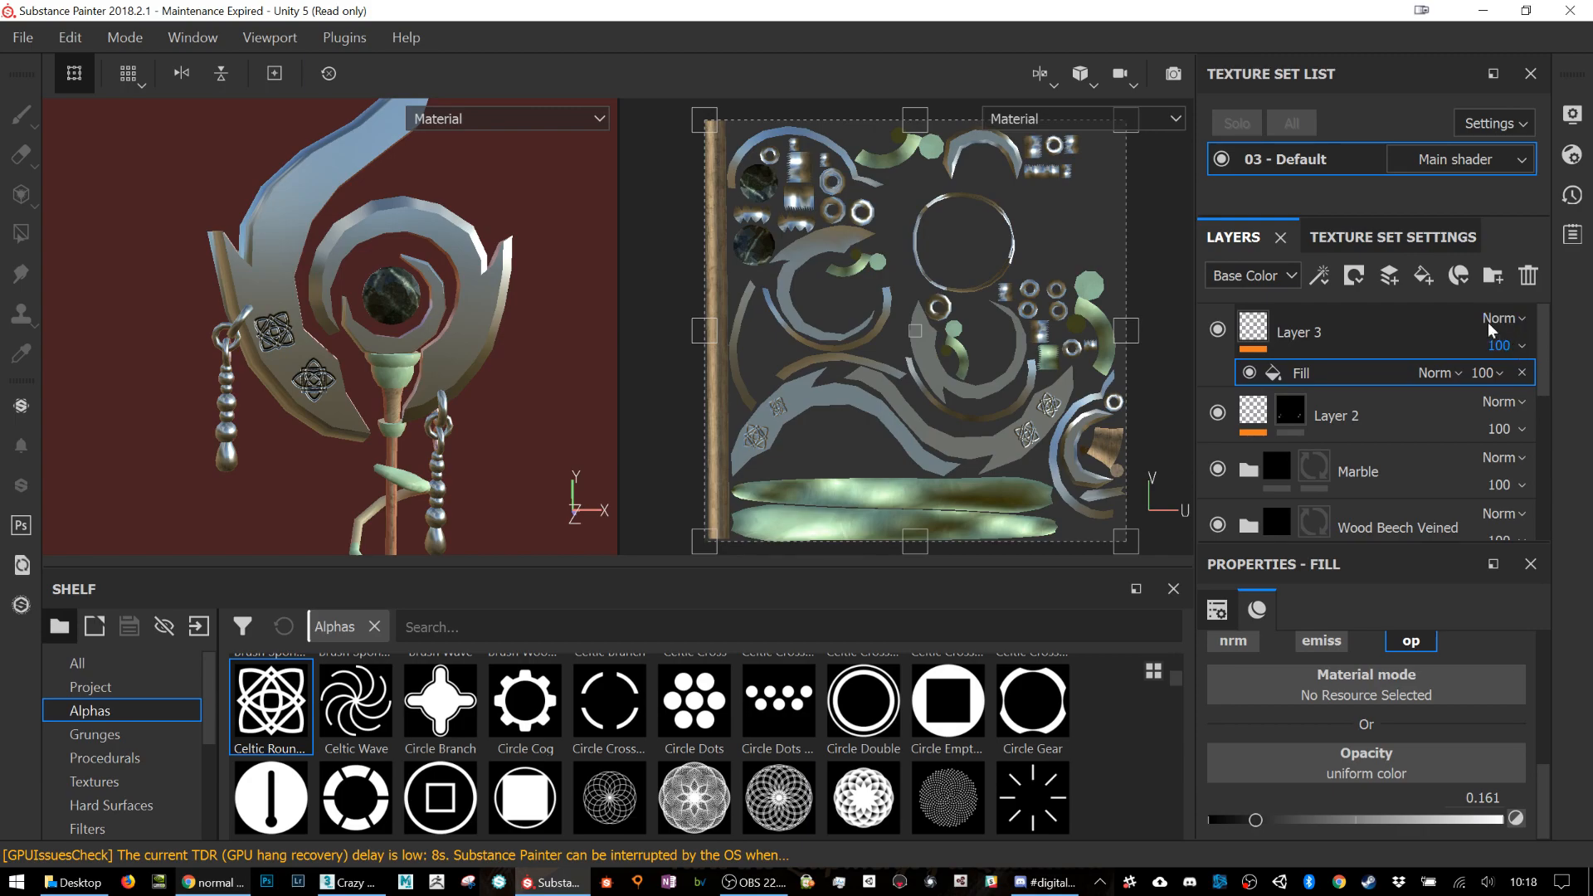
Step: Recheck the texture set's channels and its normal mixing and UV padding settings
{"action": "left_click", "coordinate": [1365, 237]}
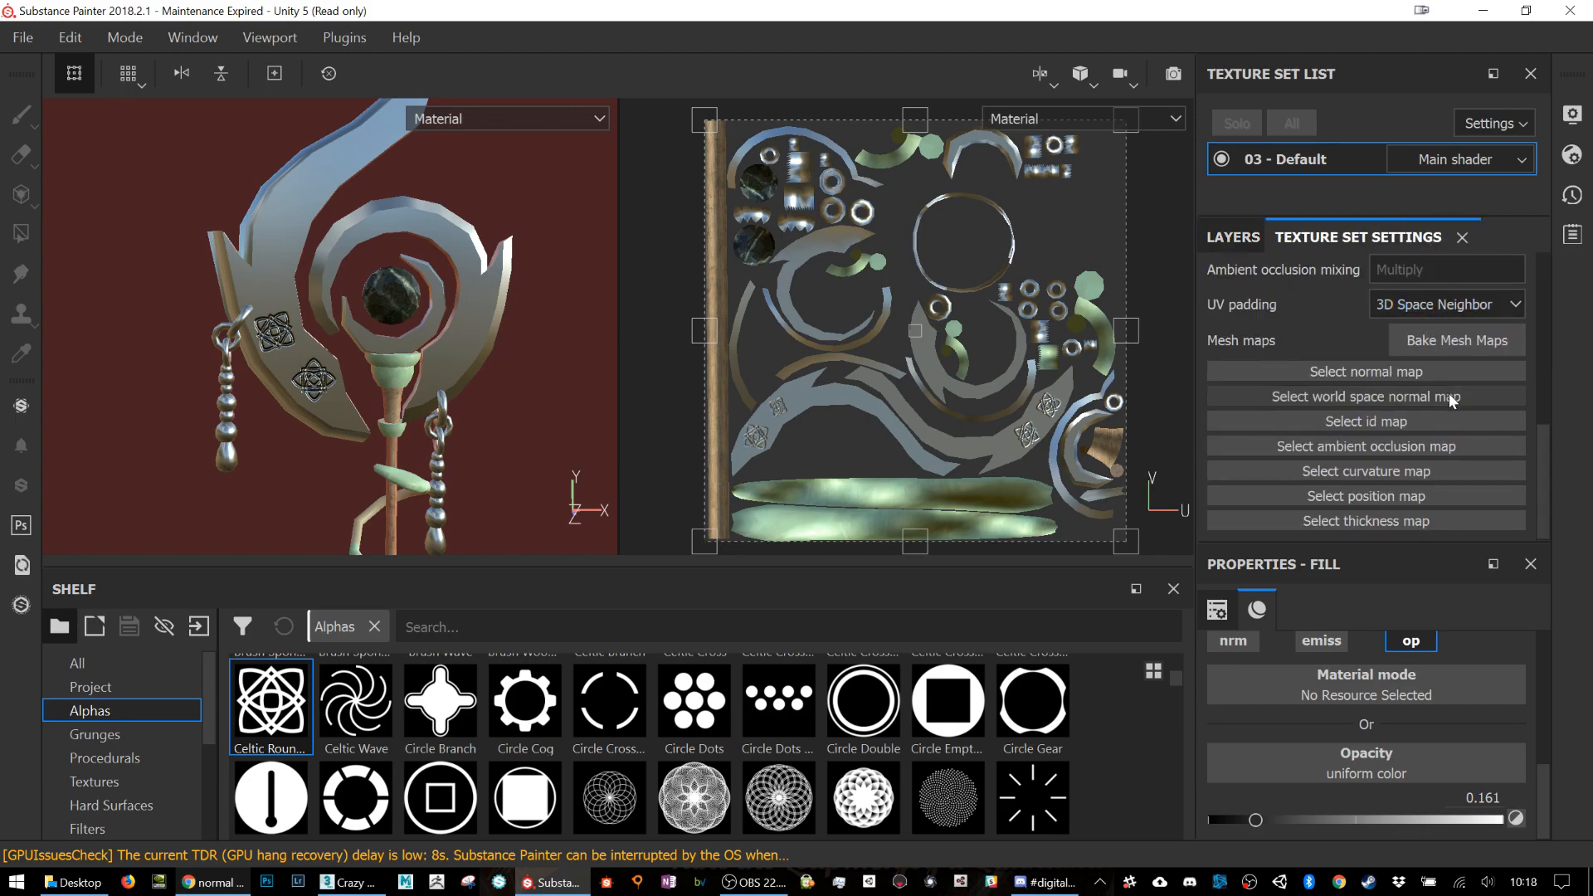
{"action": "scroll", "coordinate": [1400, 485], "scroll_direction": "up", "scroll_amount": 3}
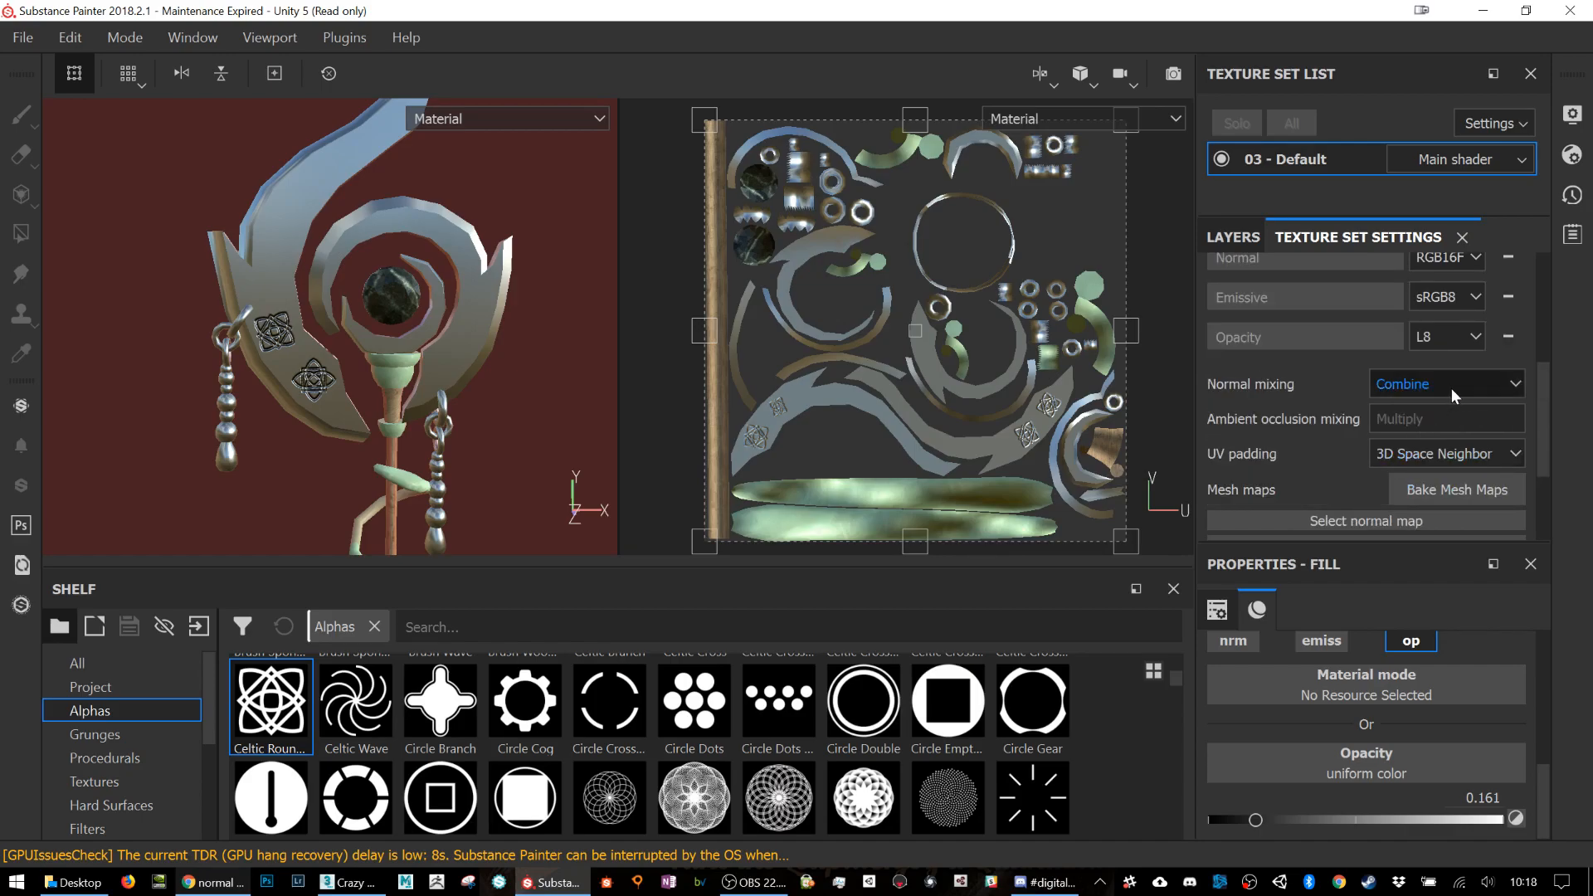
{"action": "scroll", "coordinate": [1464, 465], "scroll_direction": "up", "scroll_amount": 5}
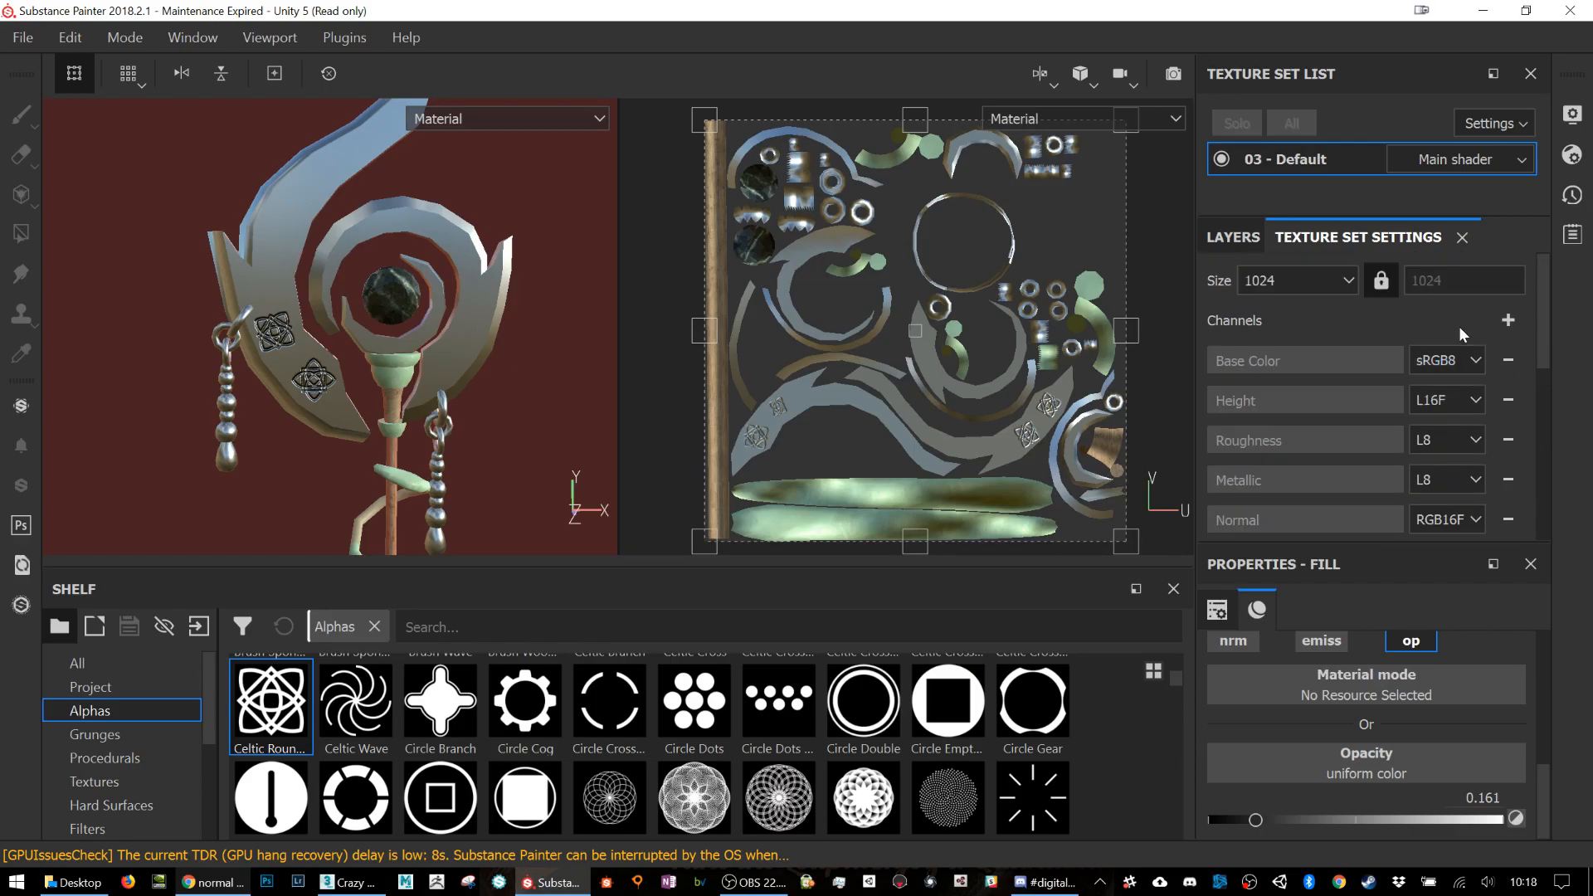
Step: Switch to Chrome and search Google for "substance 2018 opacity"
{"action": "left_click", "coordinate": [214, 882]}
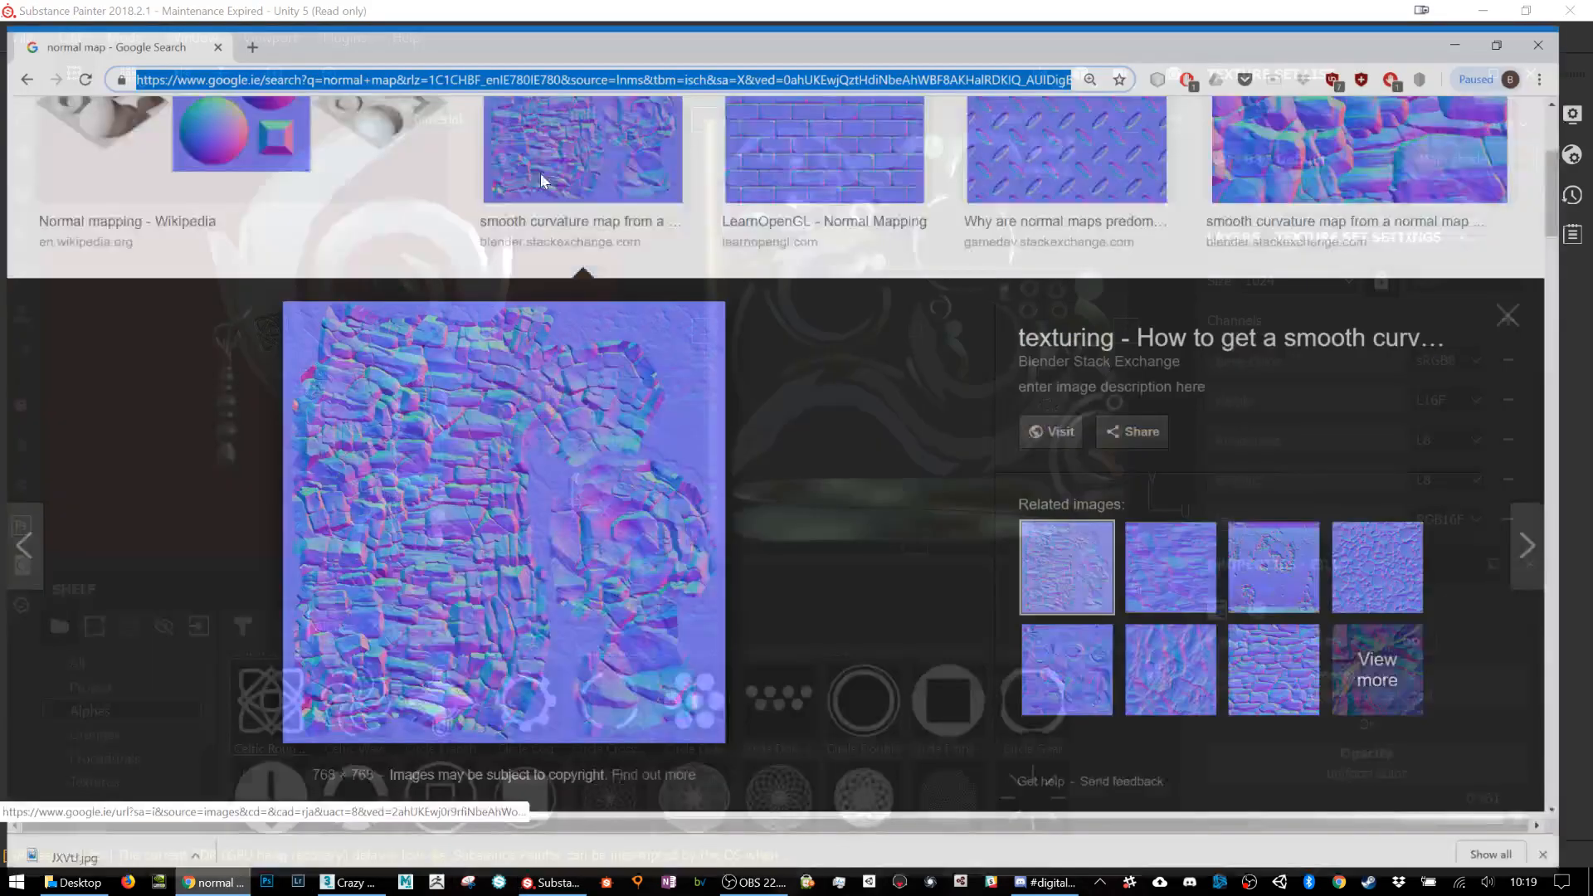
{"action": "type", "text": "subs"}
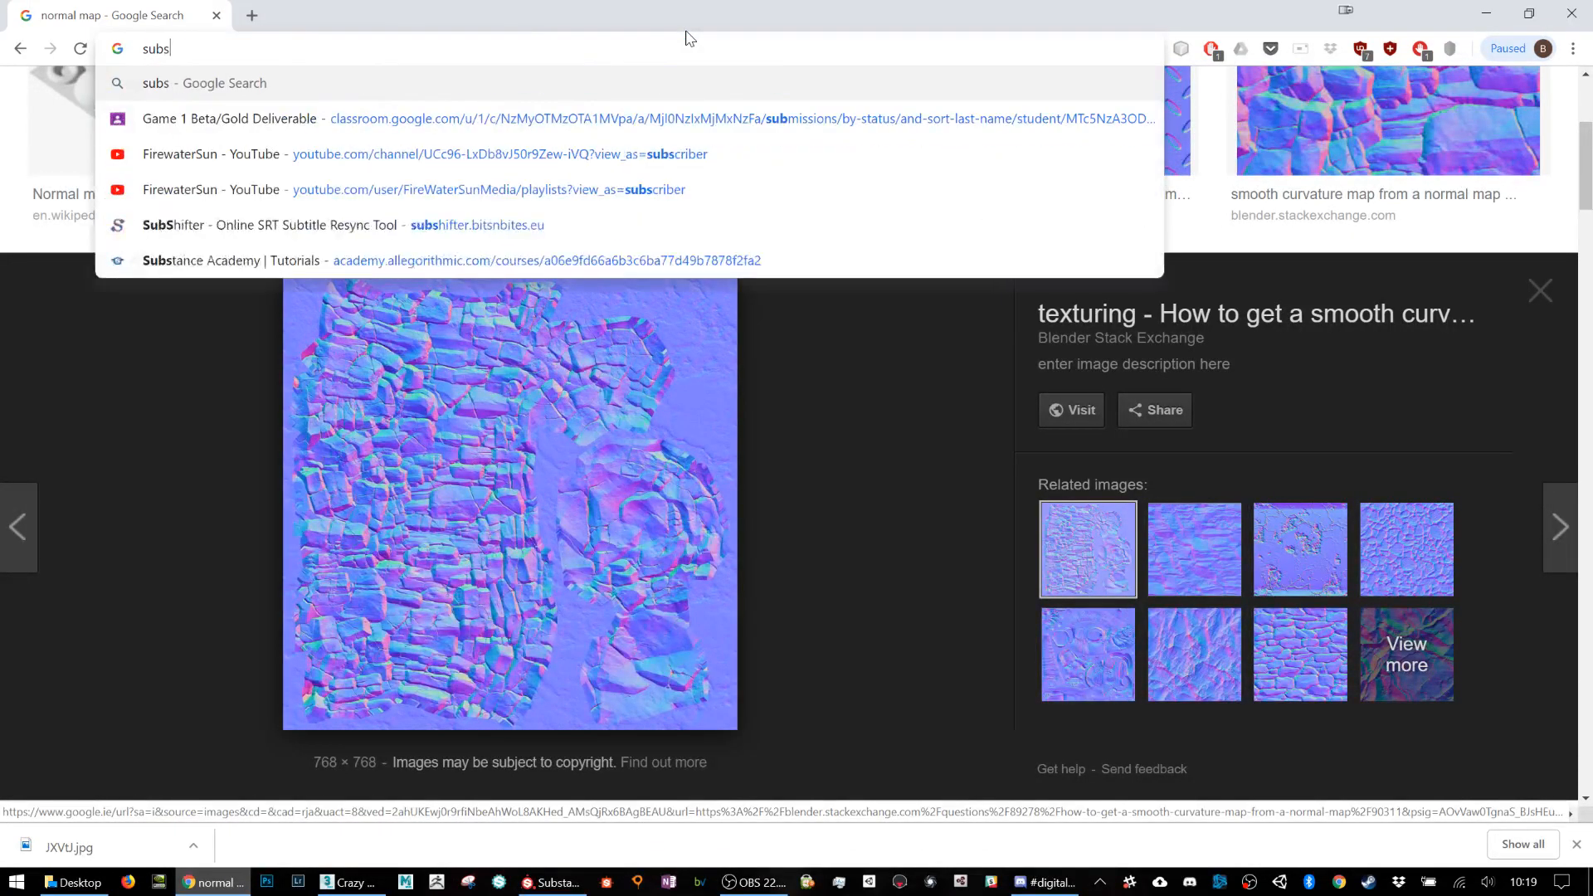
{"action": "type", "text": "tance 2018"}
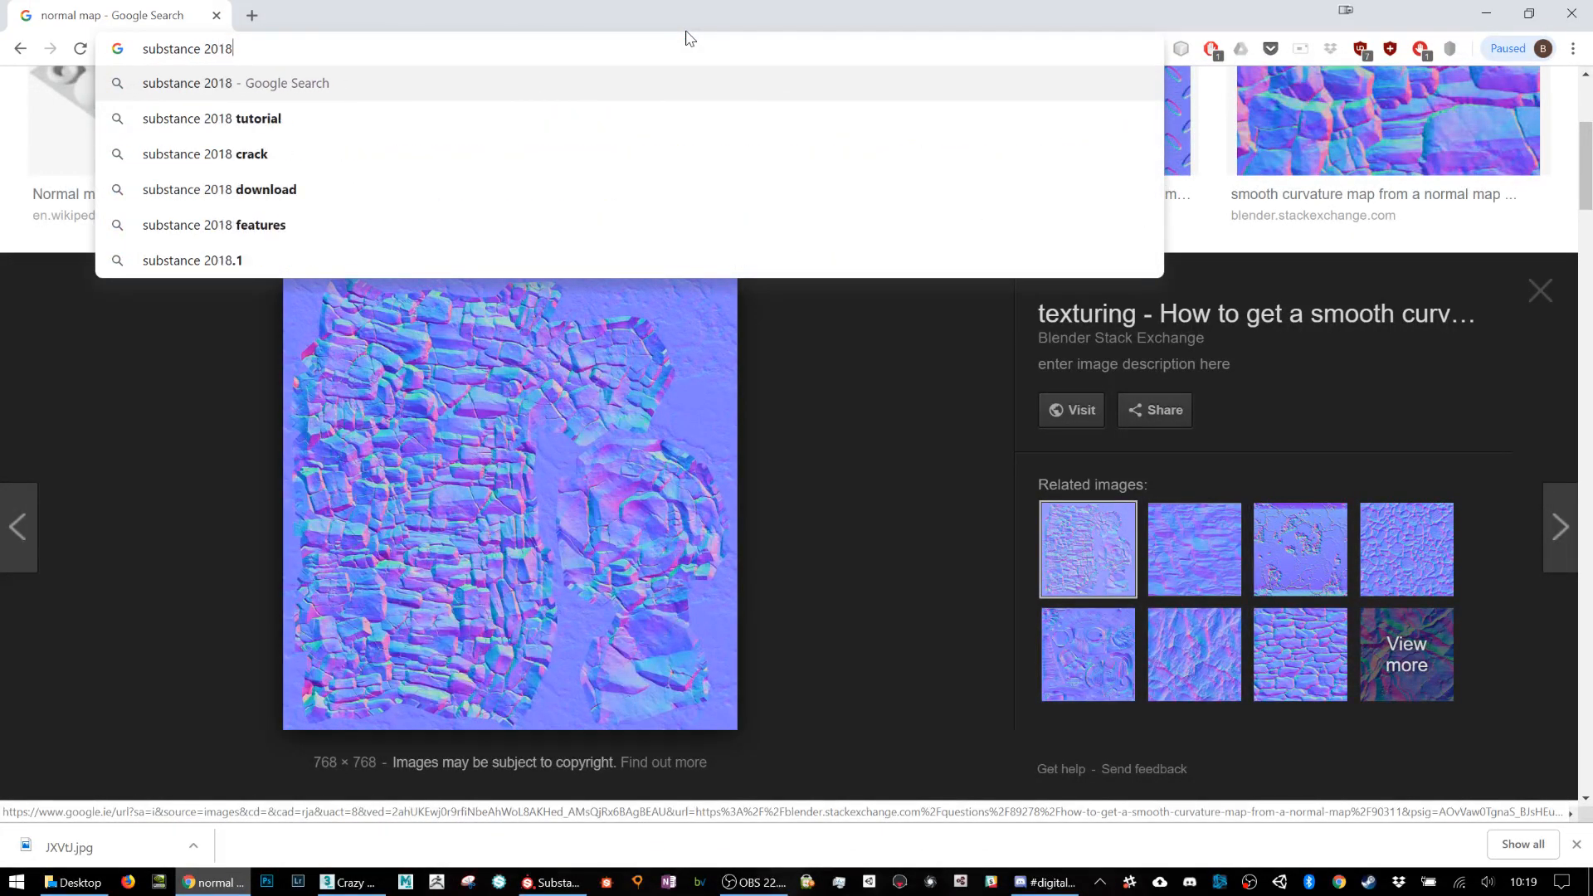
{"action": "type", "text": " opacity"}
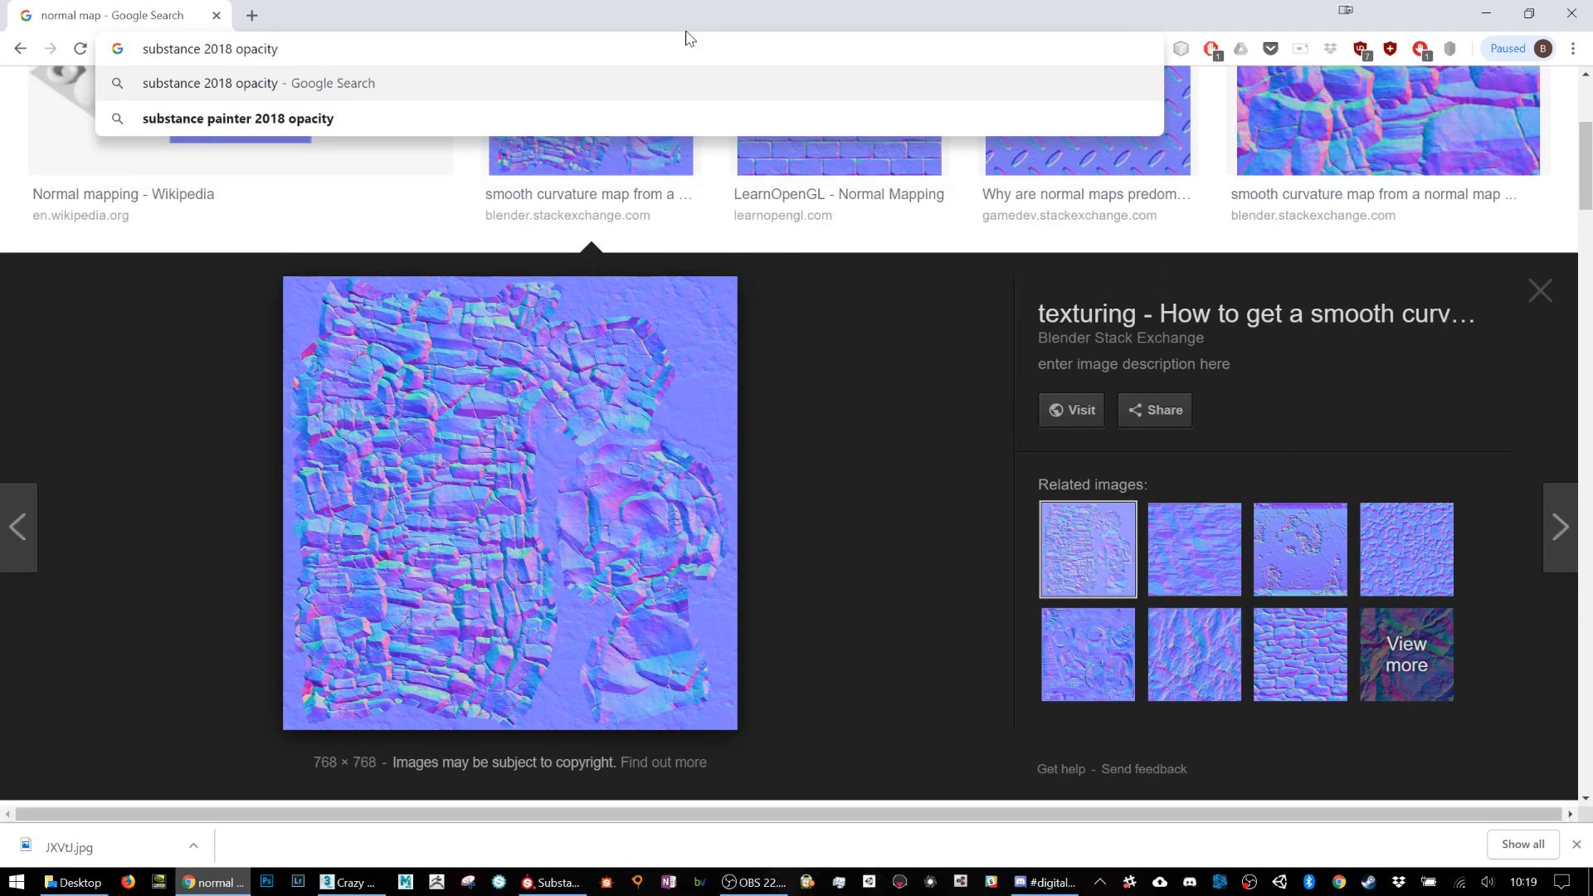
{"action": "key", "text": "Return"}
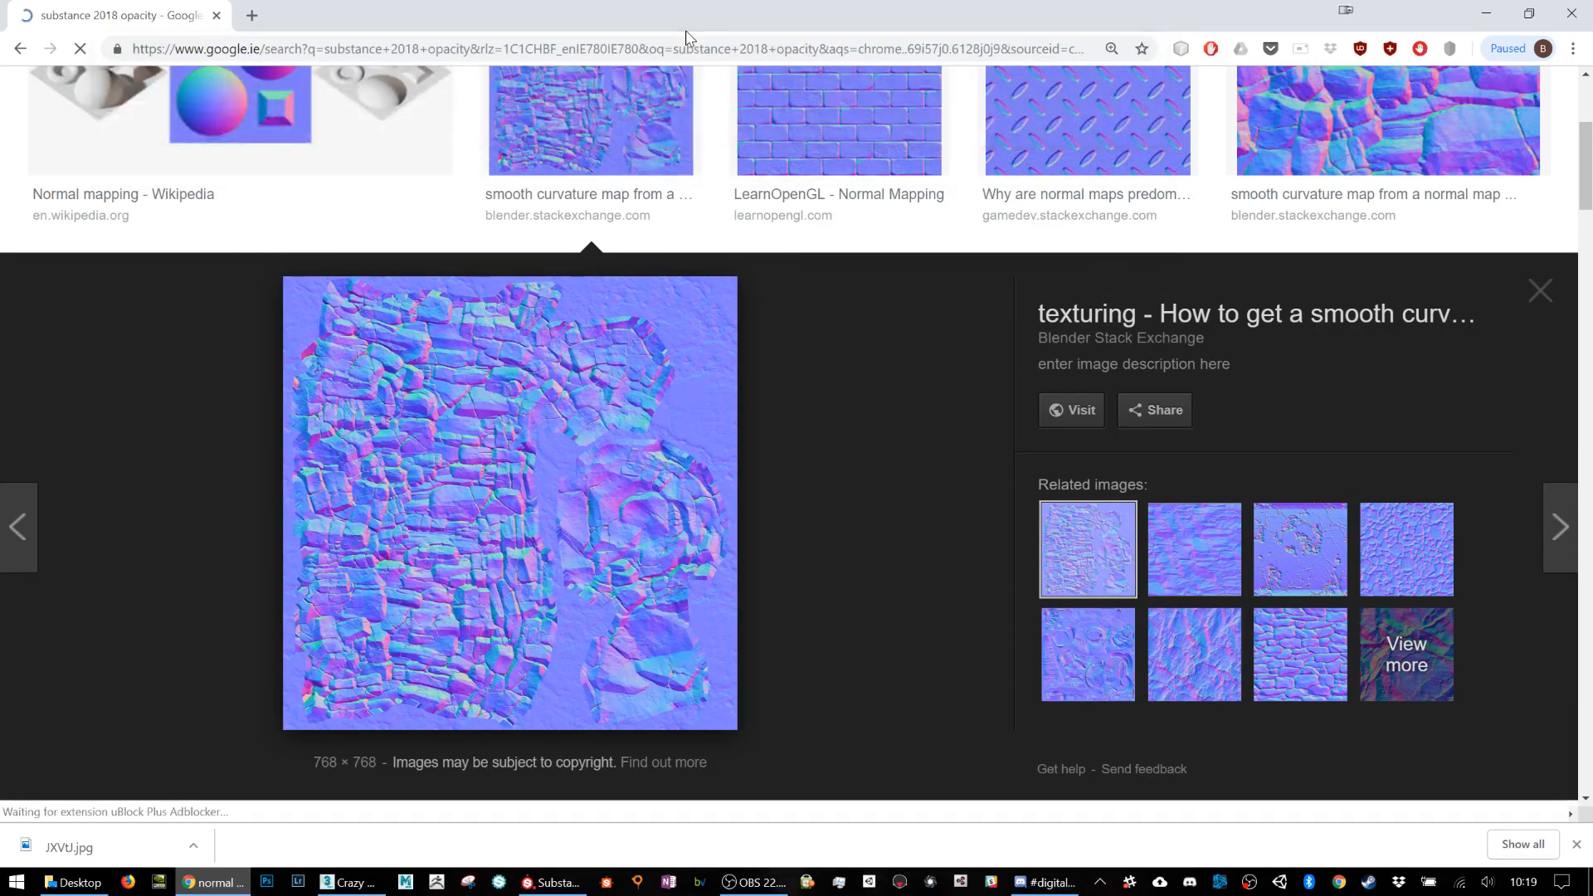
Step: Look through the search results for guidance on setting up an opacity channel in Substance Painter
{"action": "scroll", "coordinate": [544, 424], "scroll_direction": "down", "scroll_amount": 3}
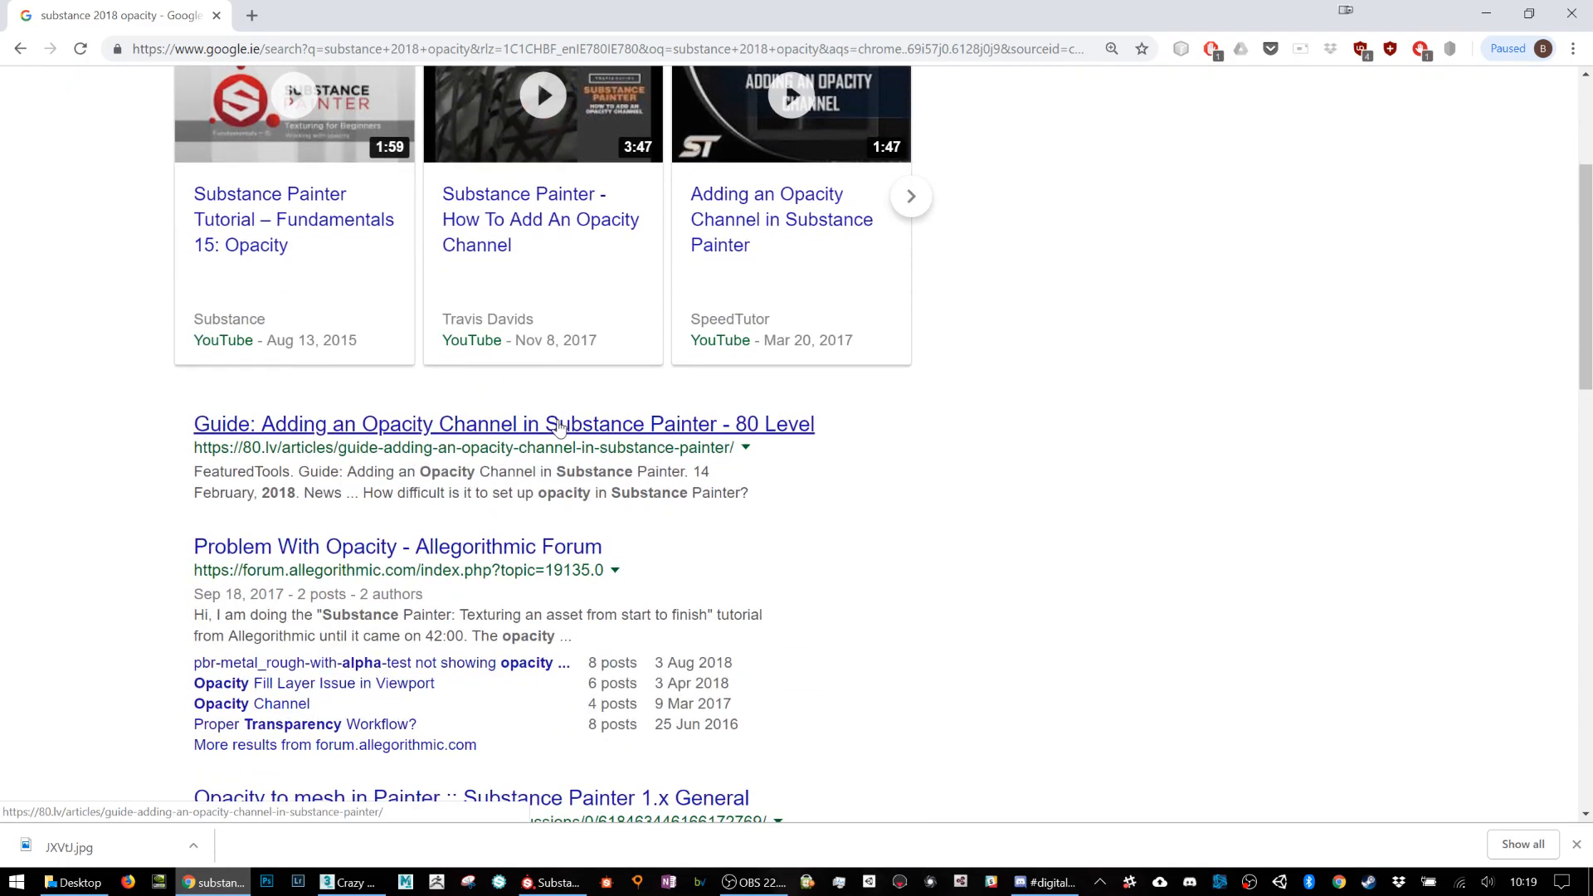
{"action": "scroll", "coordinate": [557, 428], "scroll_direction": "down", "scroll_amount": 4}
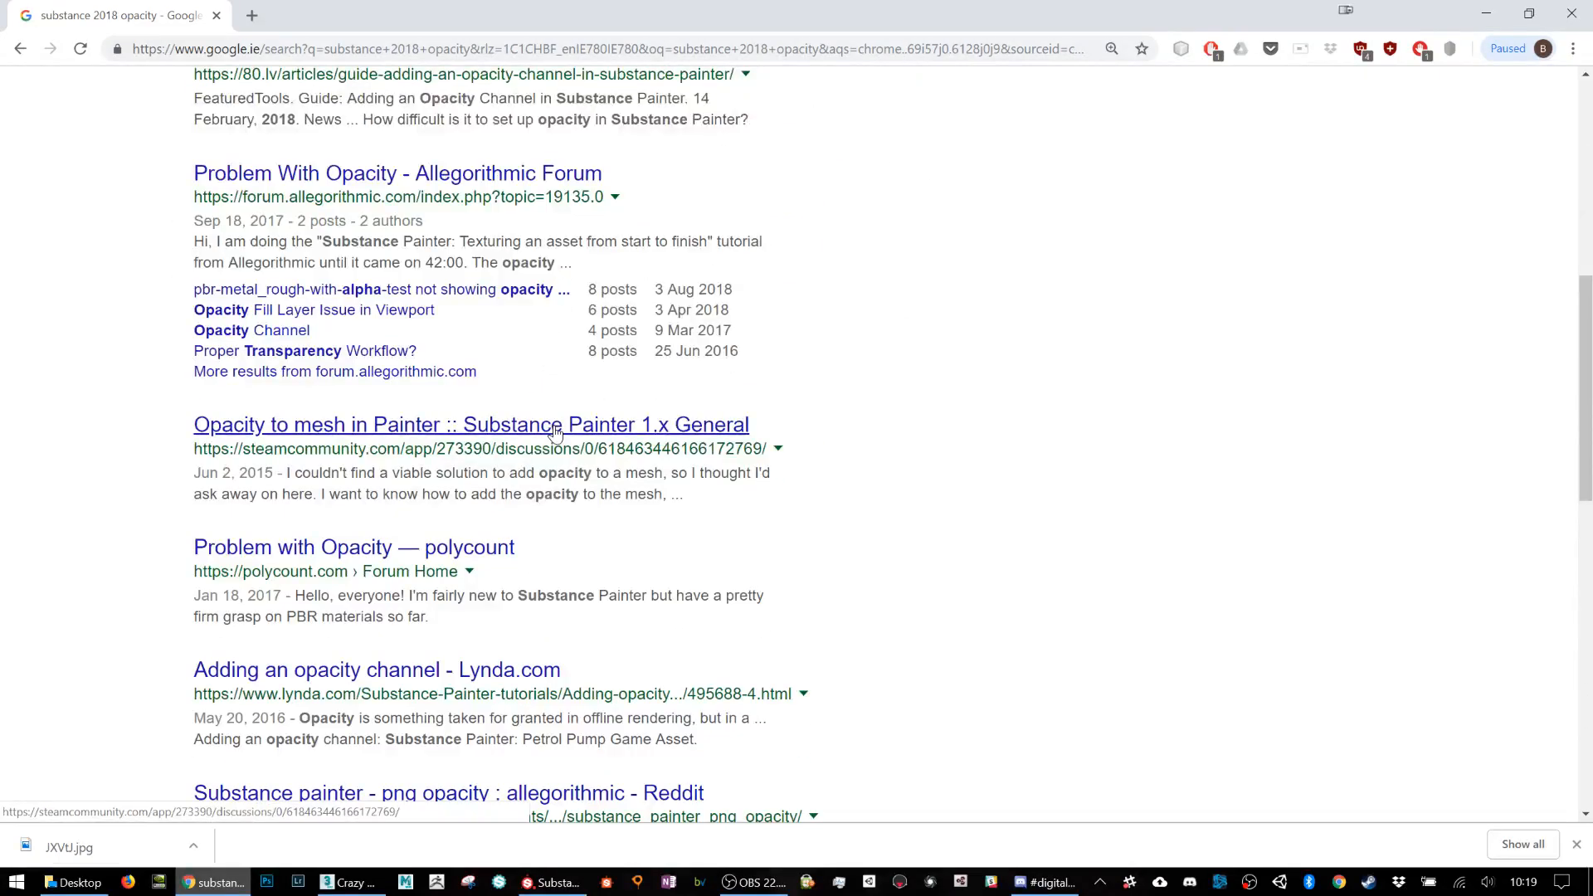
{"action": "key", "text": "alt+Tab"}
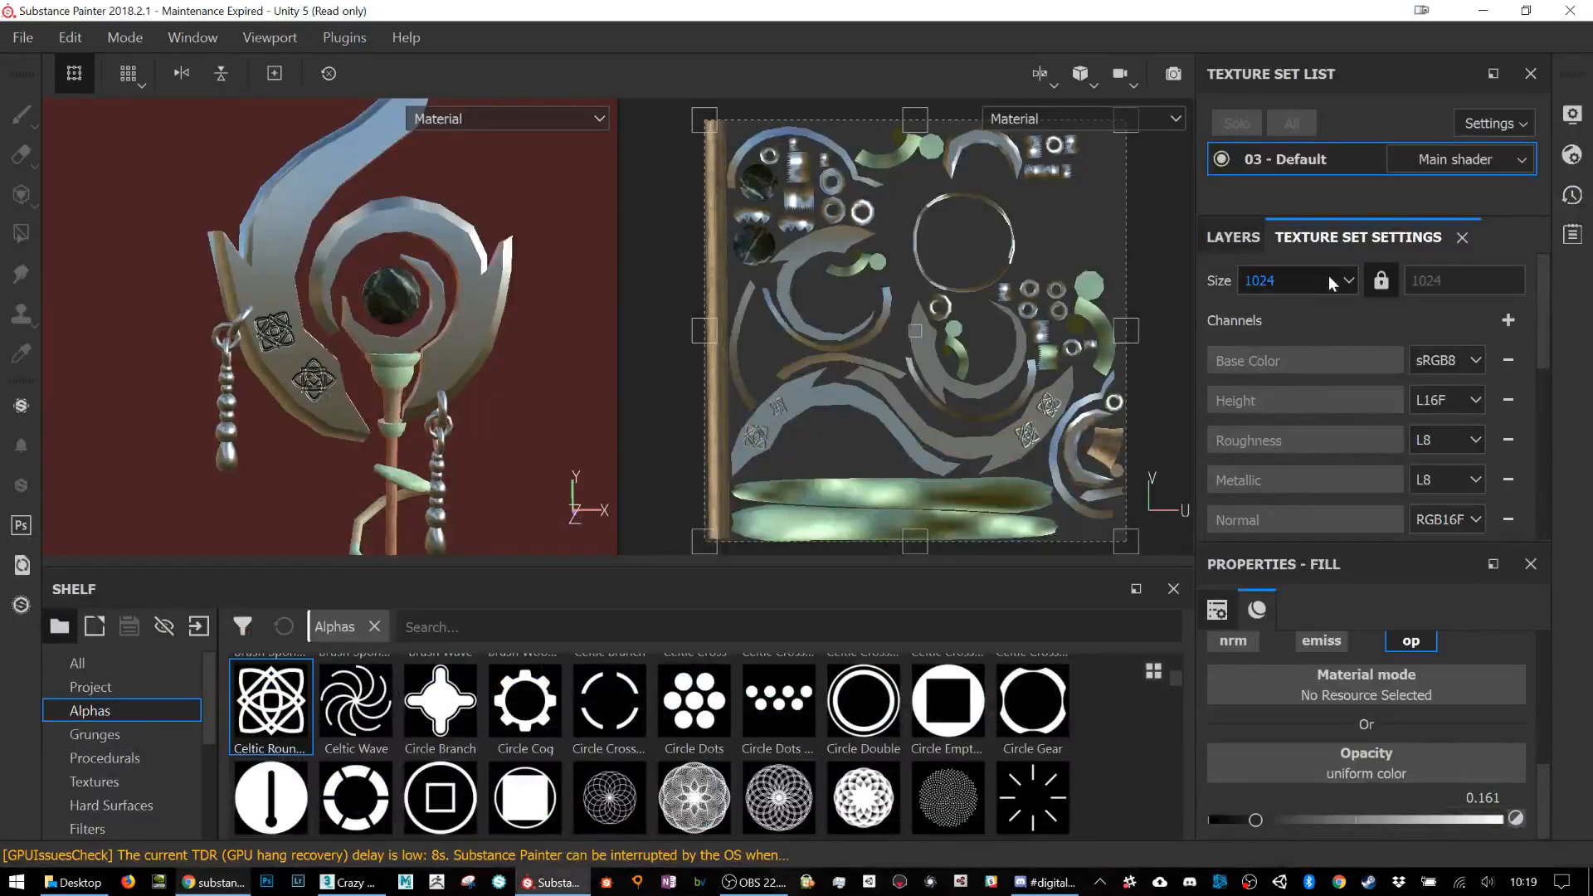
{"action": "key", "text": "alt+Tab"}
{"action": "scroll", "coordinate": [892, 445], "scroll_direction": "down", "scroll_amount": 5}
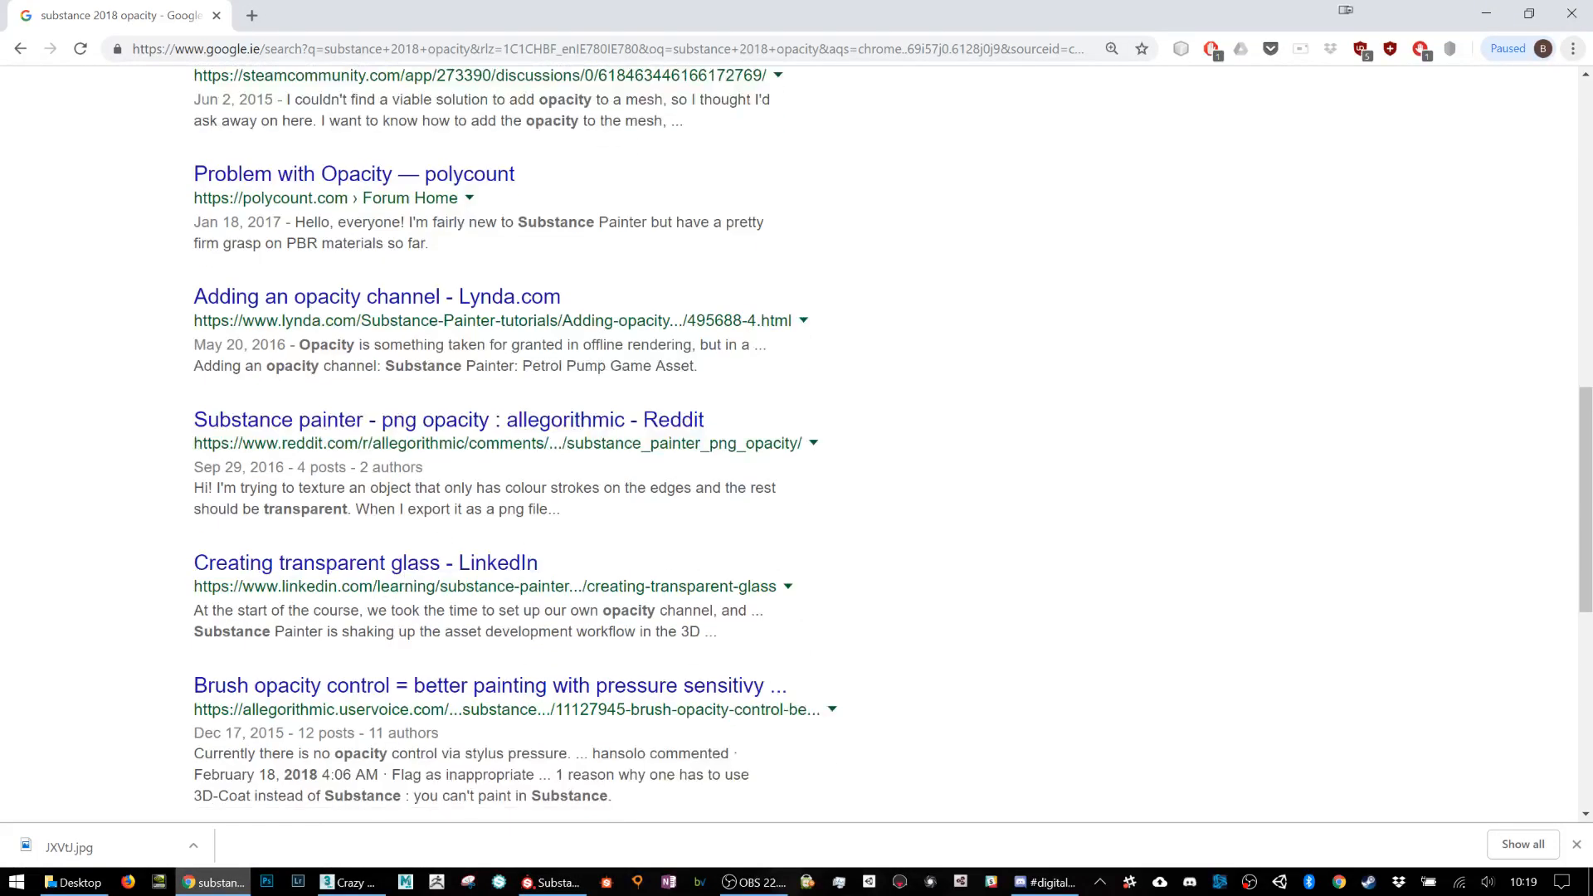
{"action": "scroll", "coordinate": [460, 519], "scroll_direction": "down", "scroll_amount": 3}
{"action": "scroll", "coordinate": [460, 519], "scroll_direction": "up", "scroll_amount": 9}
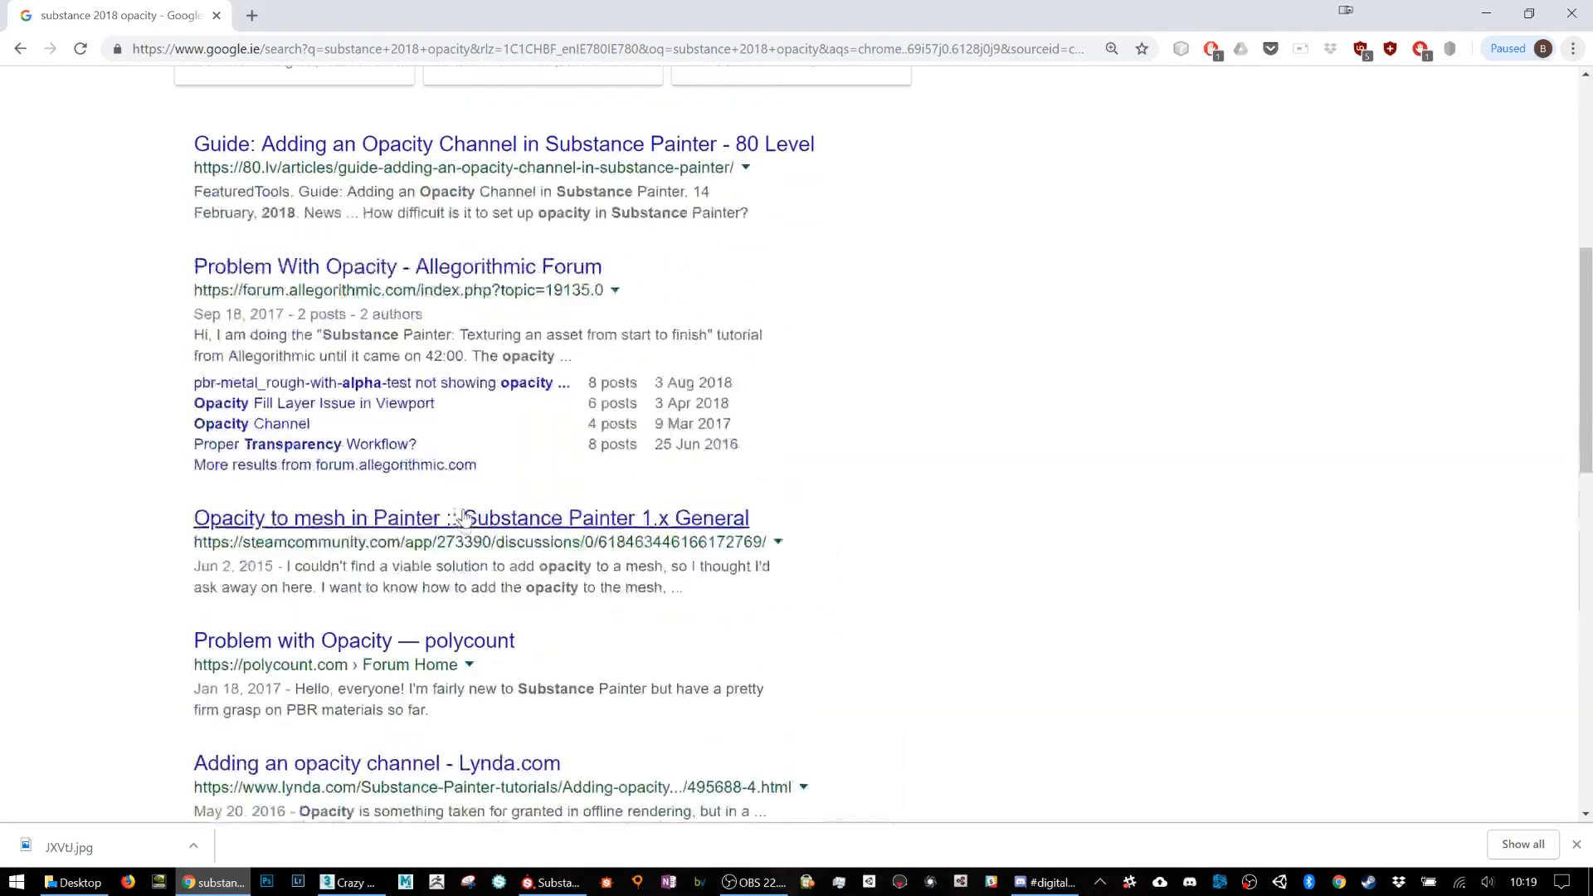
{"action": "scroll", "coordinate": [417, 282], "scroll_direction": "up", "scroll_amount": 2}
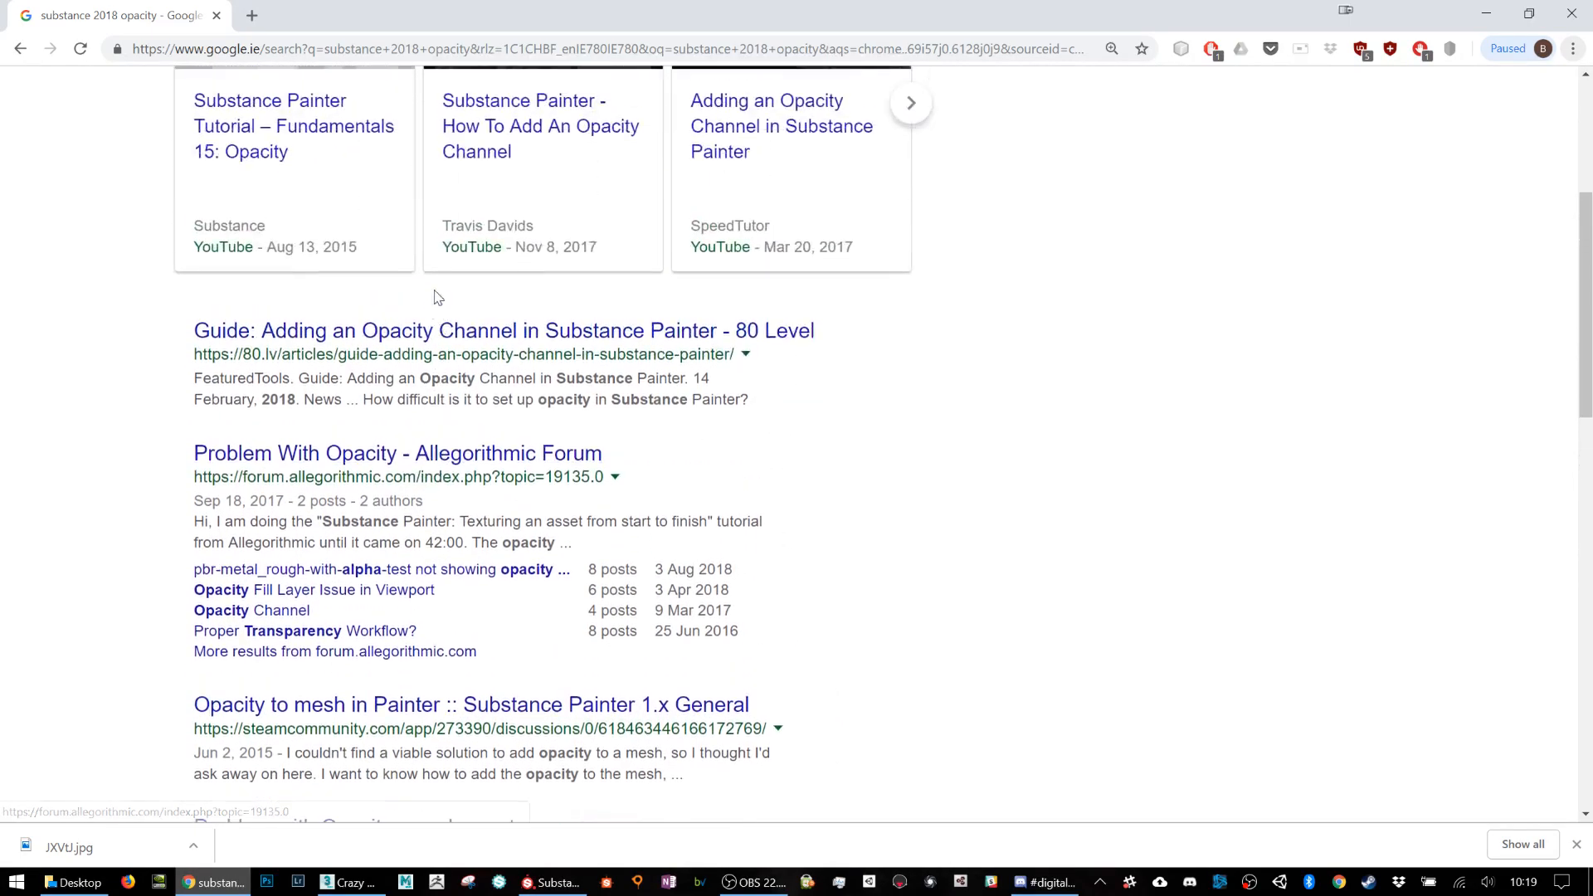
Step: Open the 80 Level guide on adding an opacity channel in a new tab, skim it, and close it
{"action": "middle_click", "coordinate": [417, 330]}
{"action": "scroll", "coordinate": [417, 331], "scroll_direction": "up", "scroll_amount": 4}
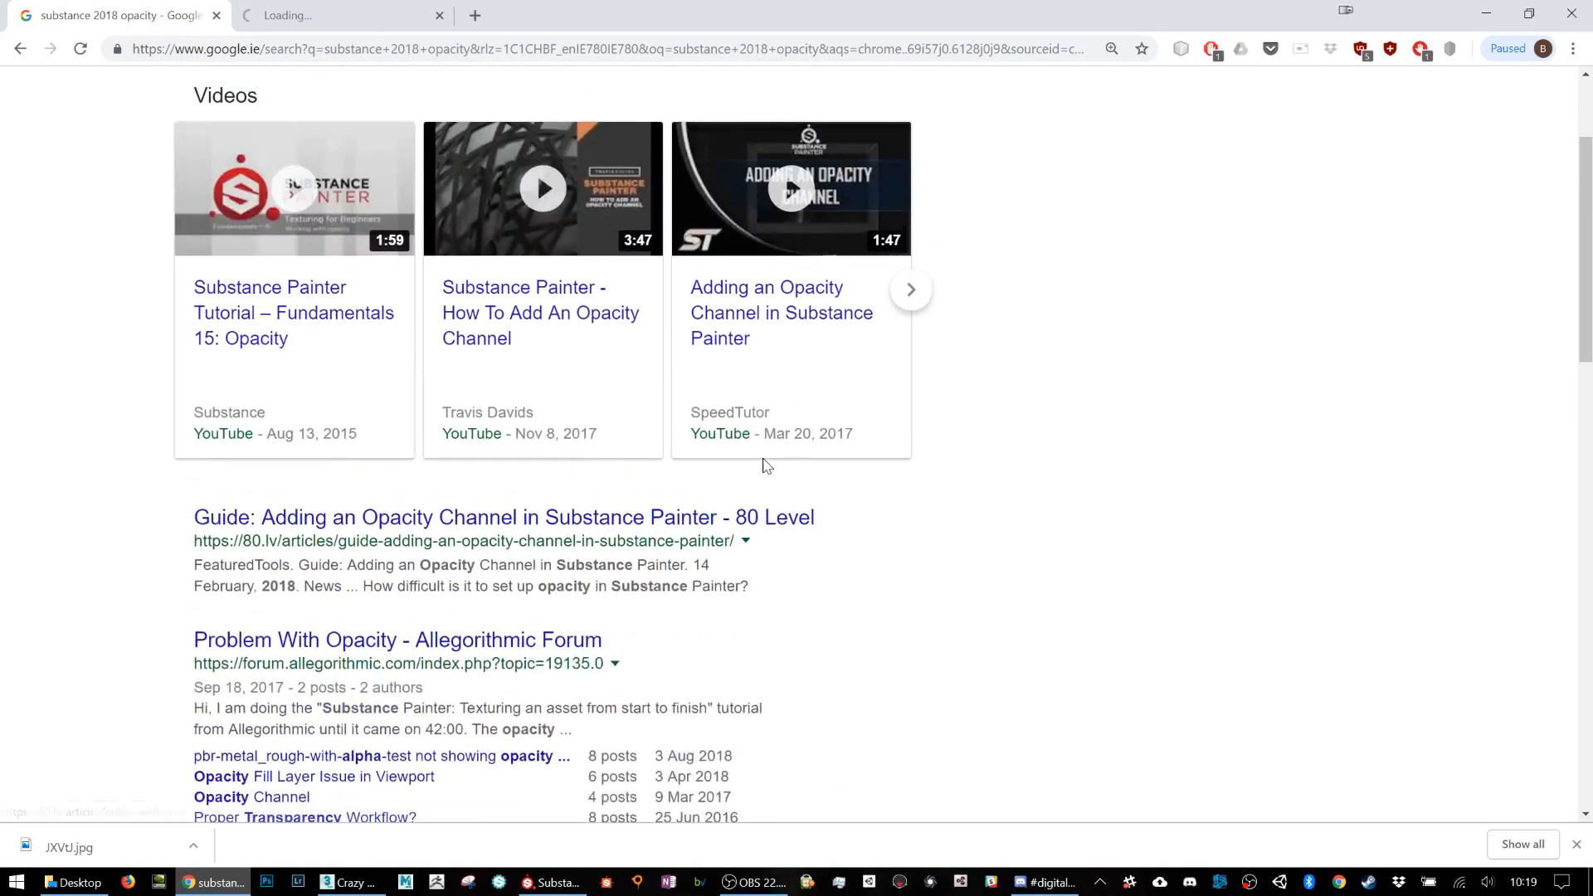
{"action": "left_click", "coordinate": [332, 14]}
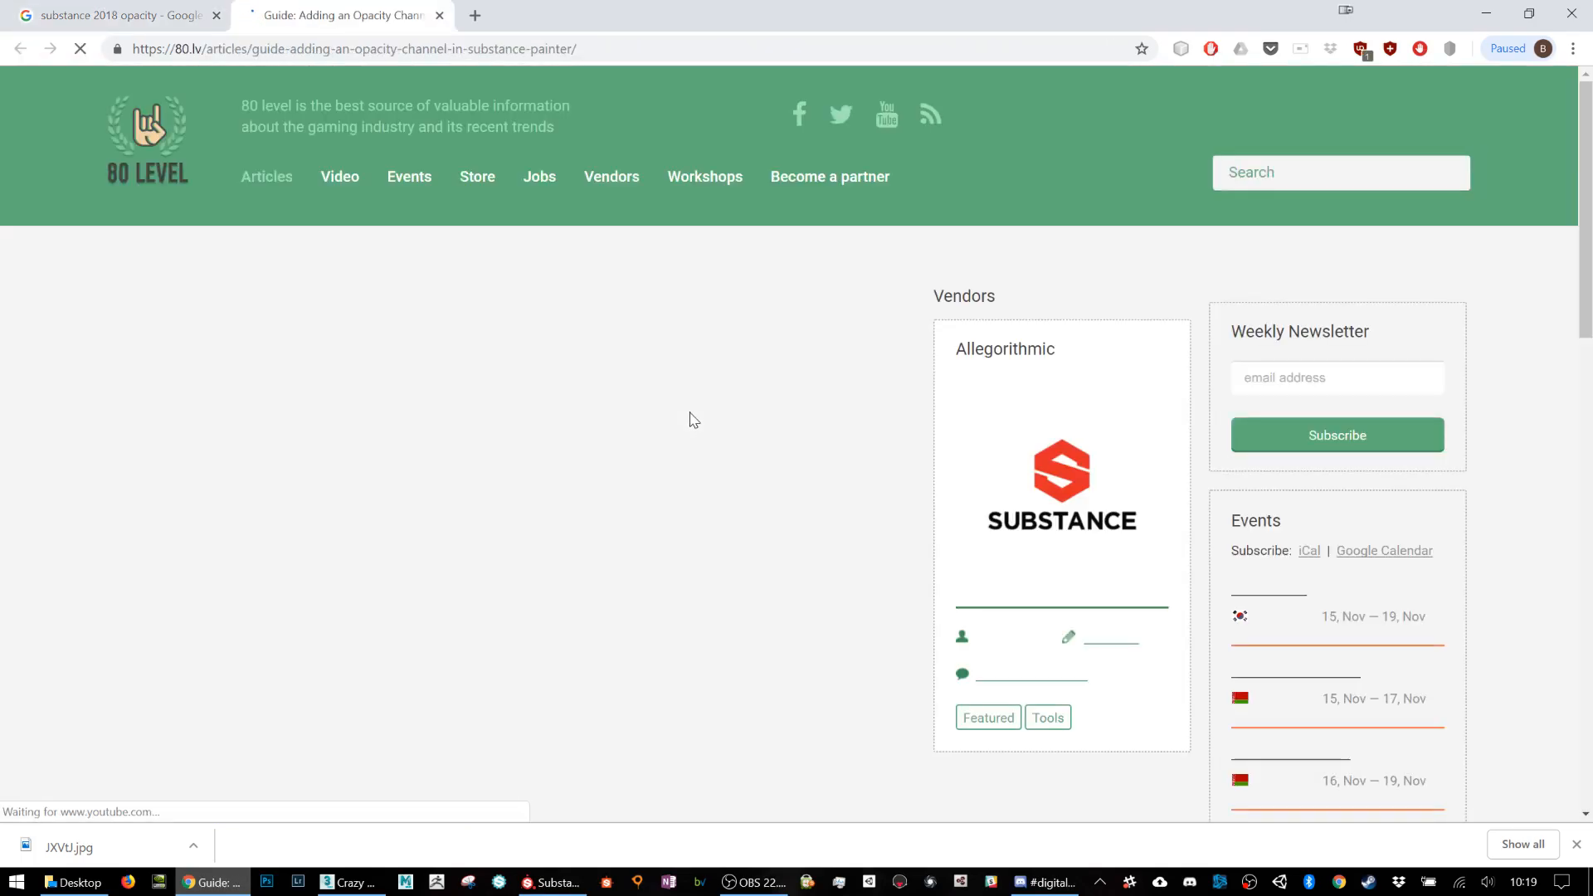
{"action": "scroll", "coordinate": [689, 423], "scroll_direction": "down", "scroll_amount": 10}
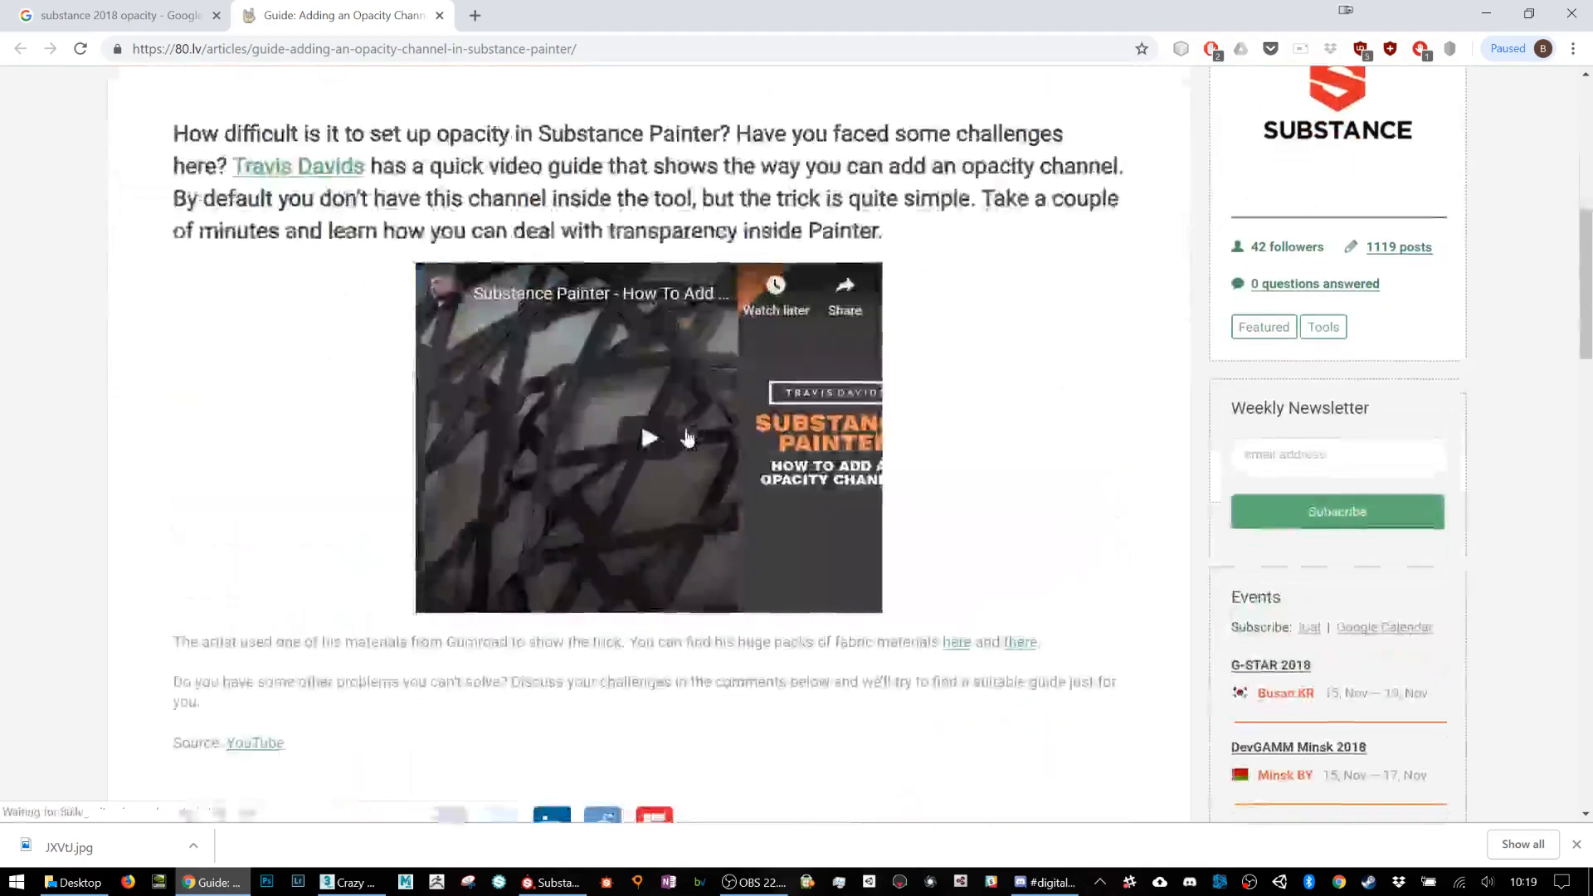
{"action": "left_click", "coordinate": [439, 16]}
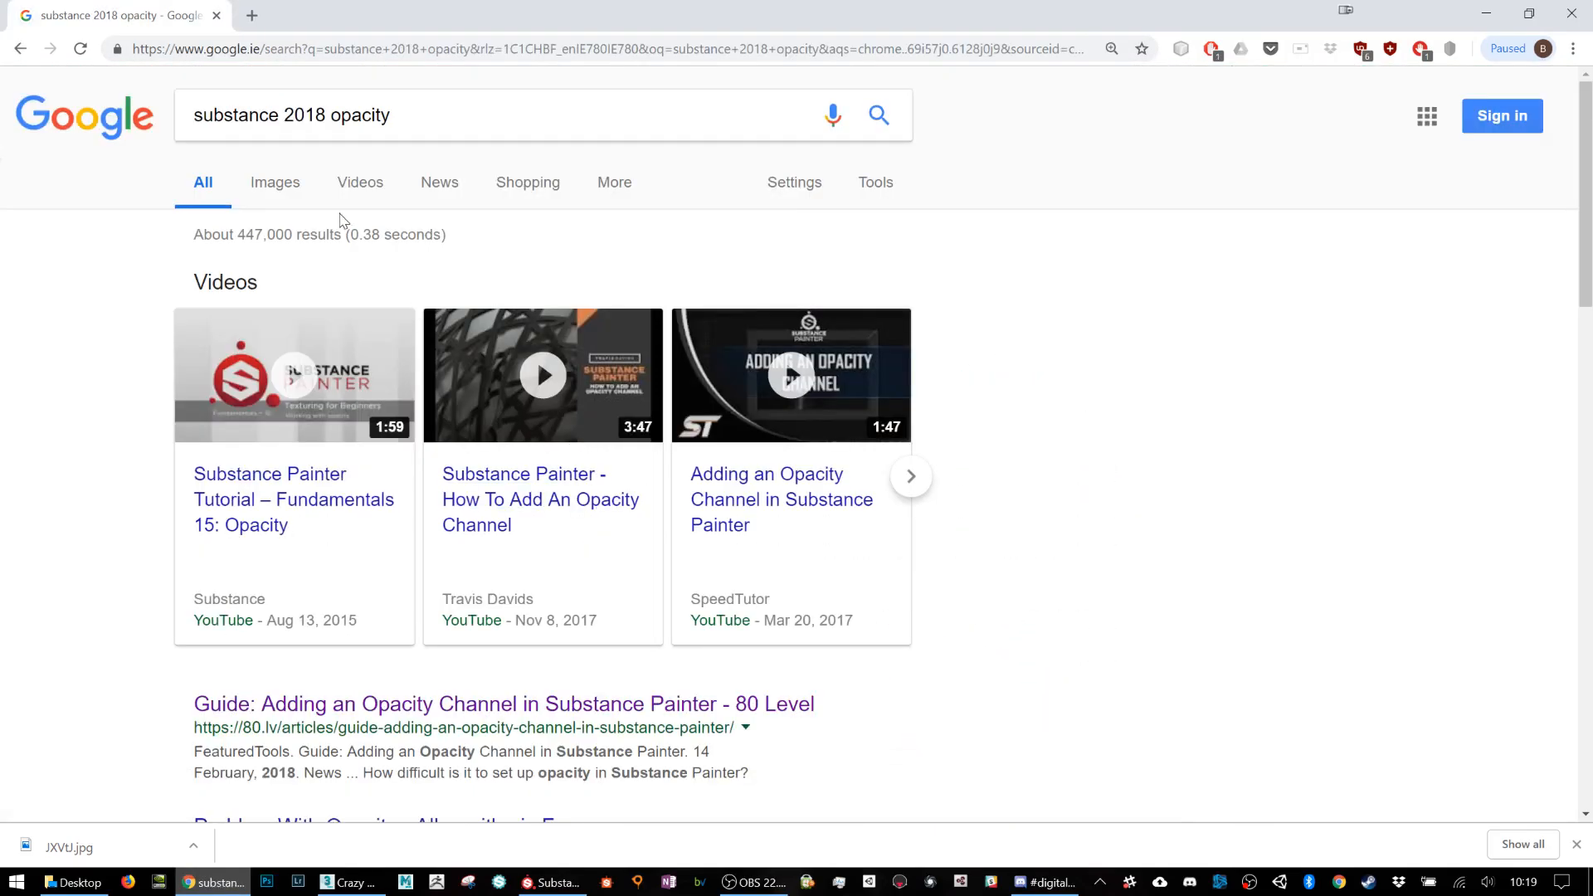
Step: Open the Substance Painter Tutorial – Fundamentals 15: Opacity video from the results and pause it
{"action": "scroll", "coordinate": [352, 255], "scroll_direction": "down", "scroll_amount": 1}
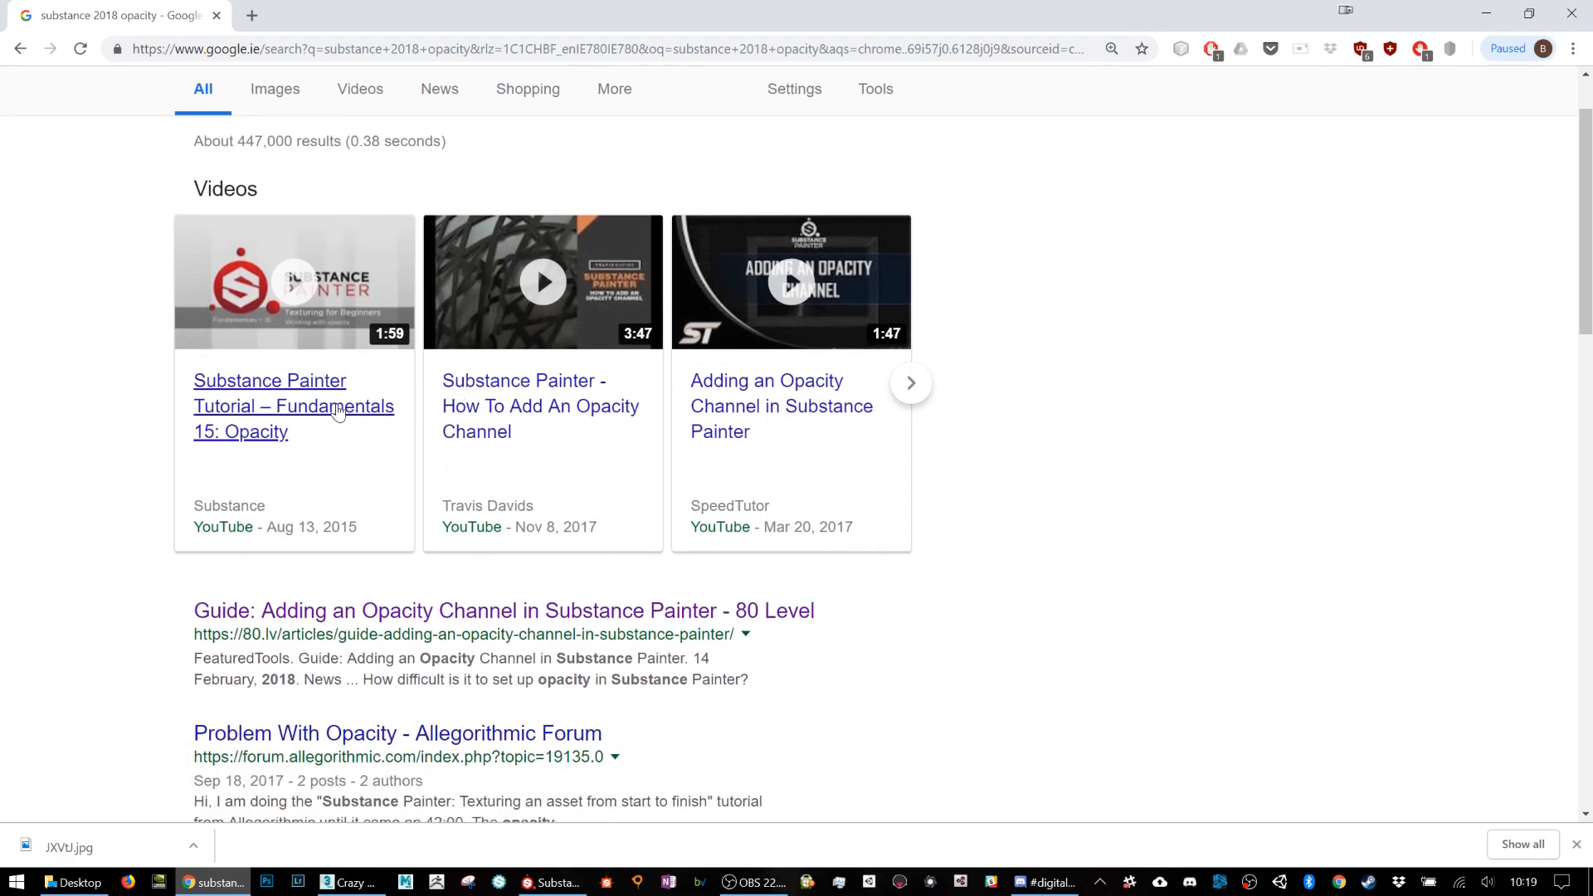
{"action": "left_click", "coordinate": [390, 435]}
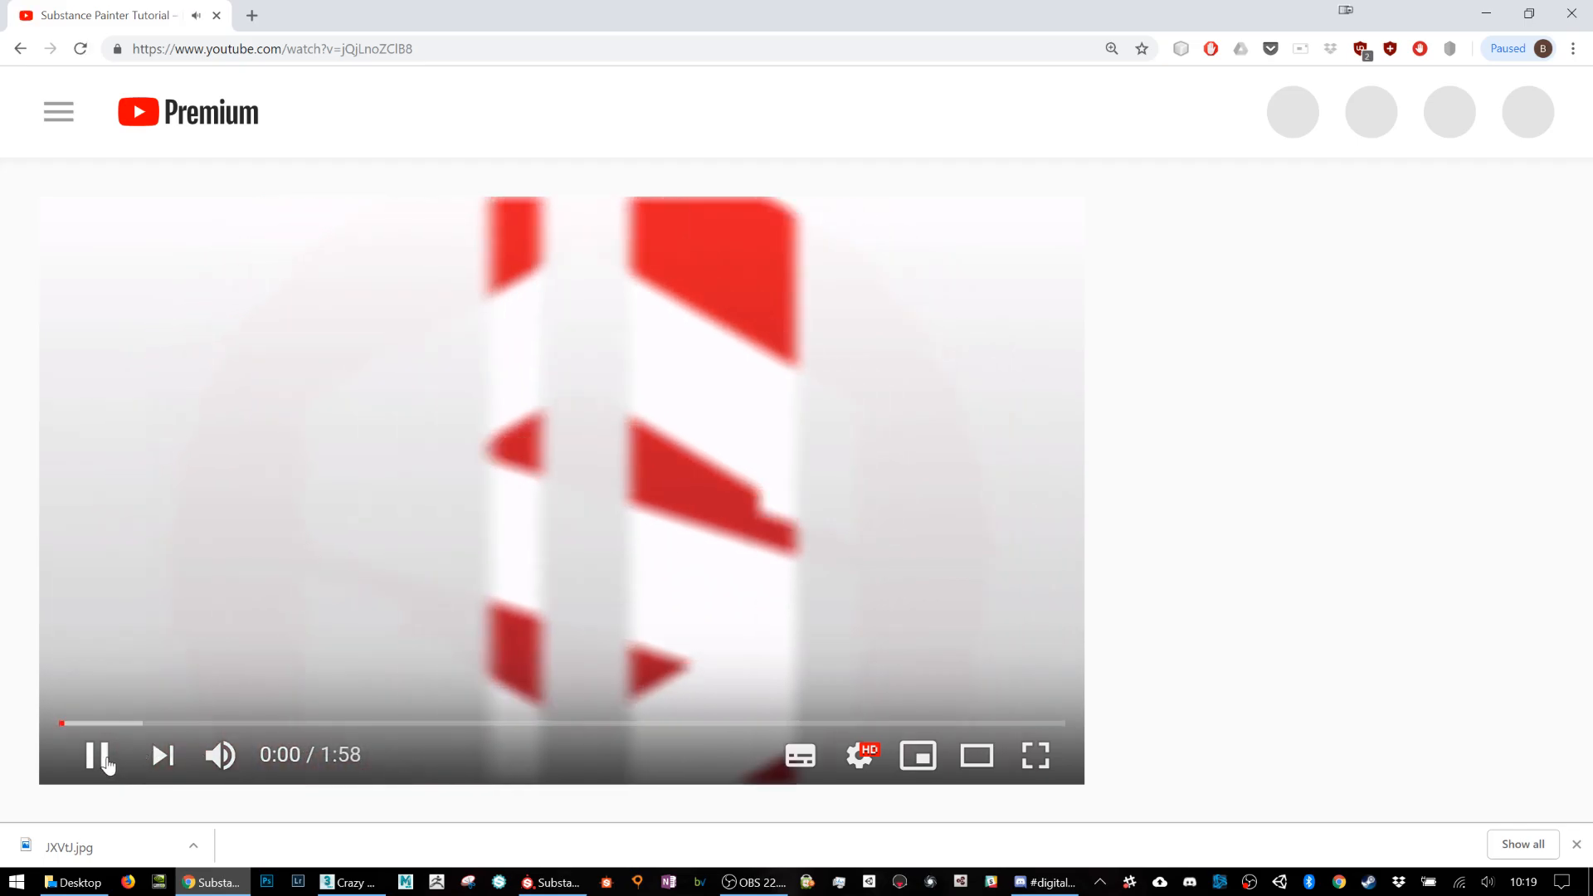
{"action": "left_click", "coordinate": [108, 759]}
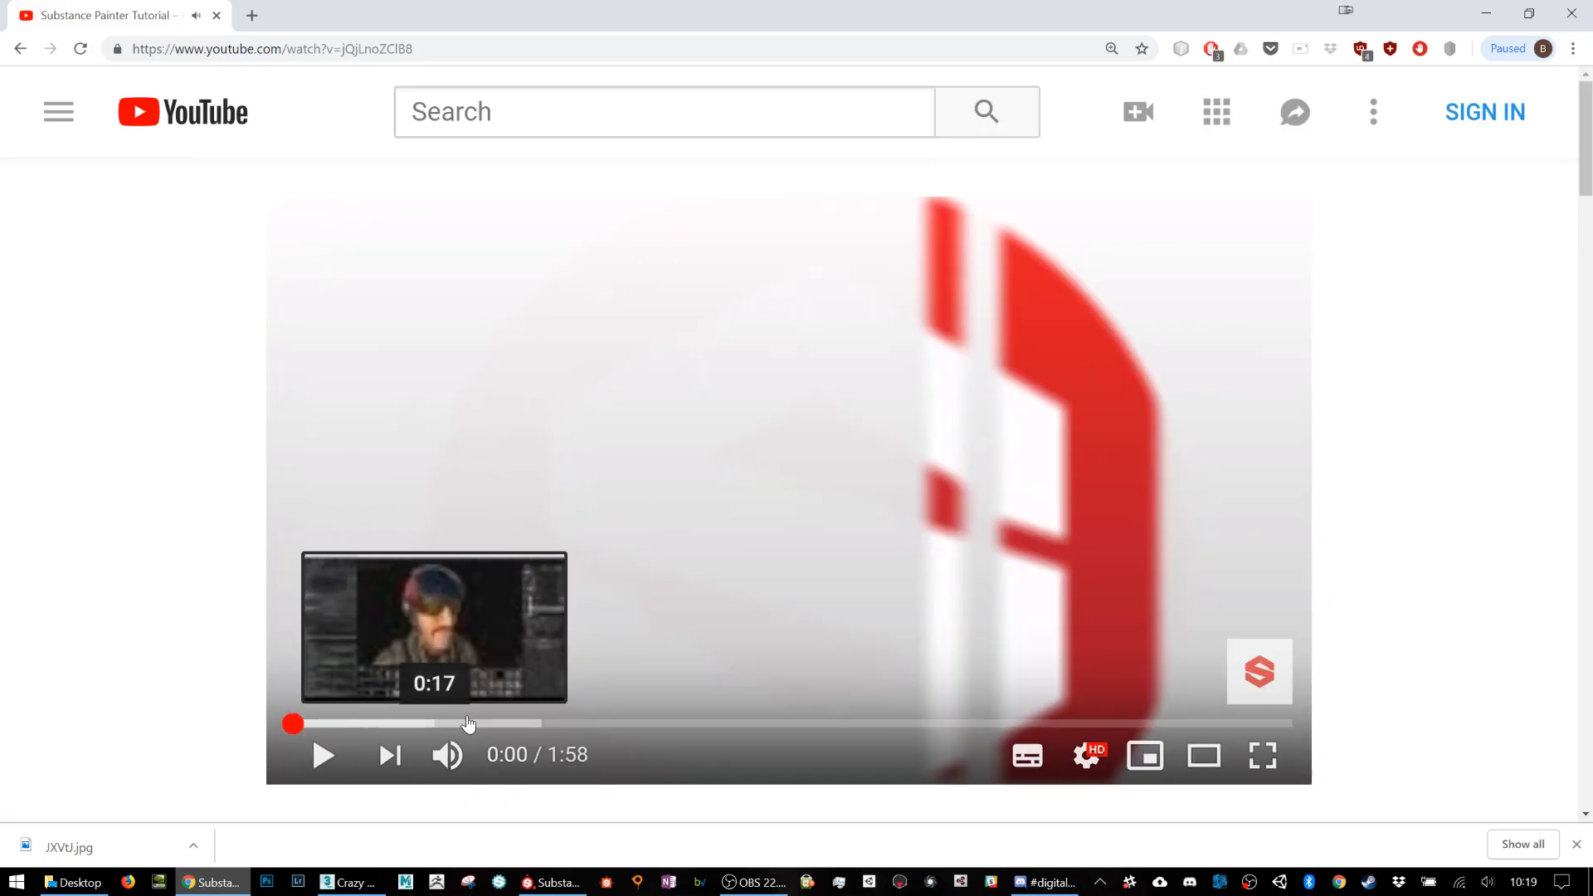
Step: Skim the opacity tutorial video at 0:27, 0:46 and 1:14 to find out which shader the opacity channel needs
{"action": "left_click", "coordinate": [516, 723]}
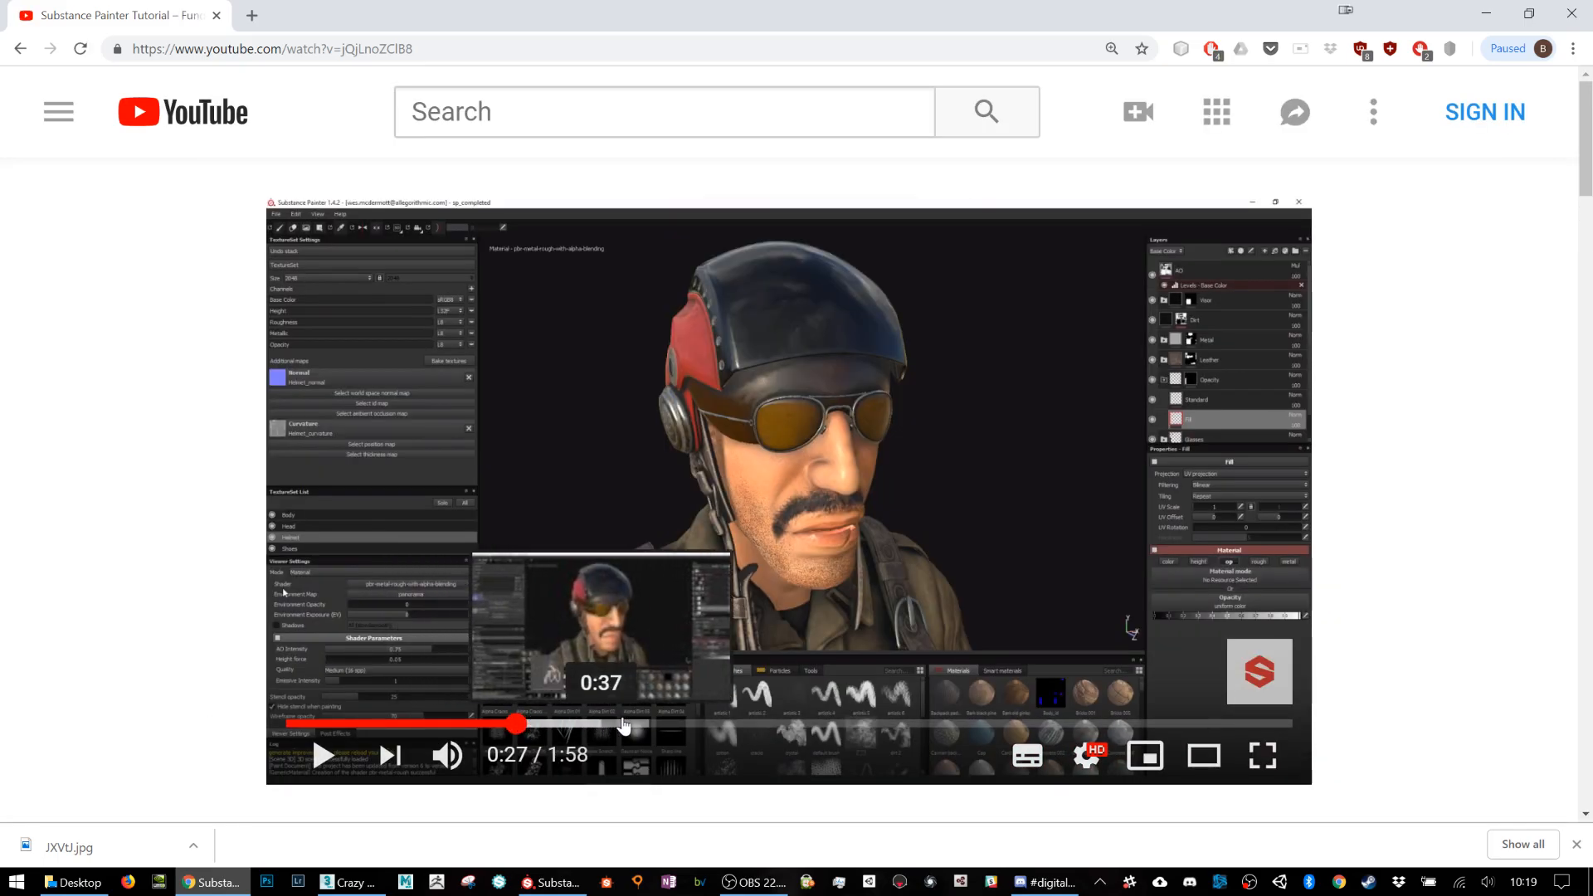
{"action": "left_click", "coordinate": [679, 724]}
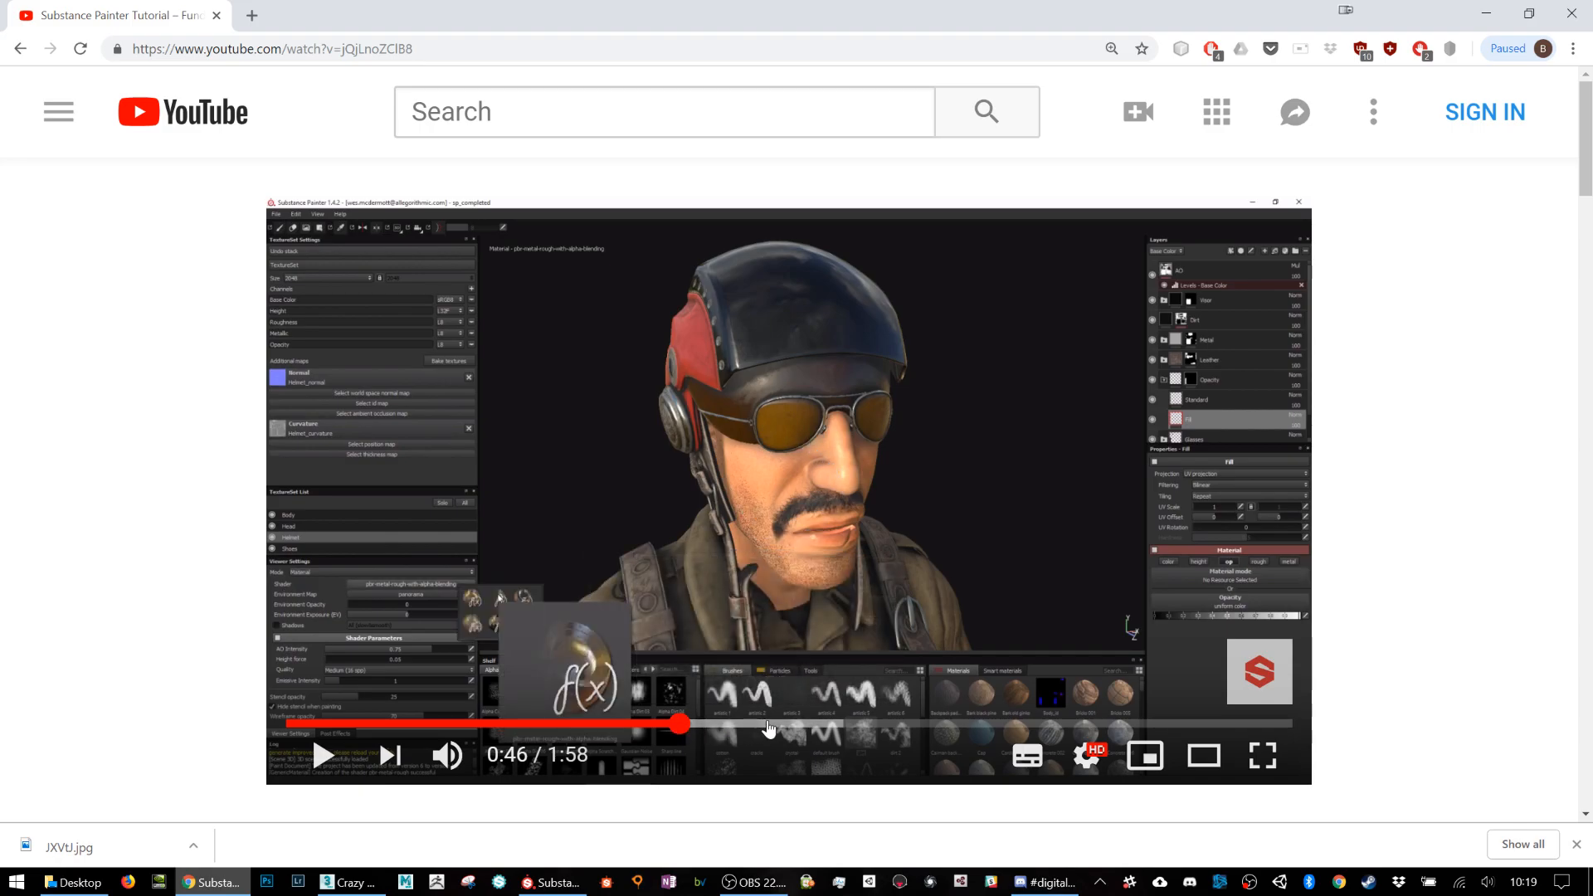
{"action": "left_click", "coordinate": [918, 723]}
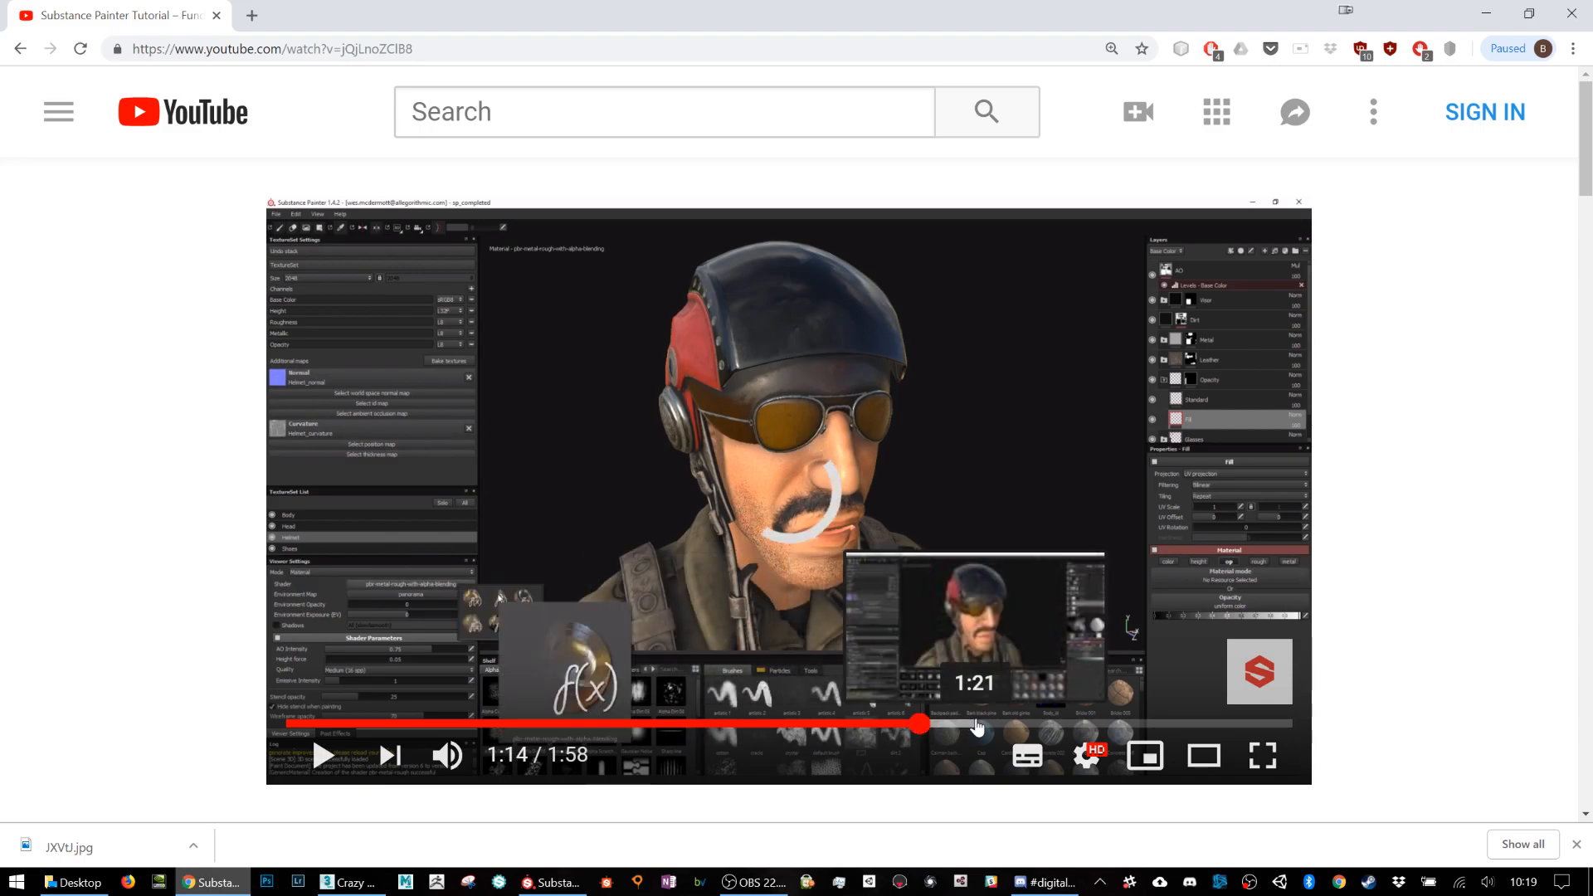
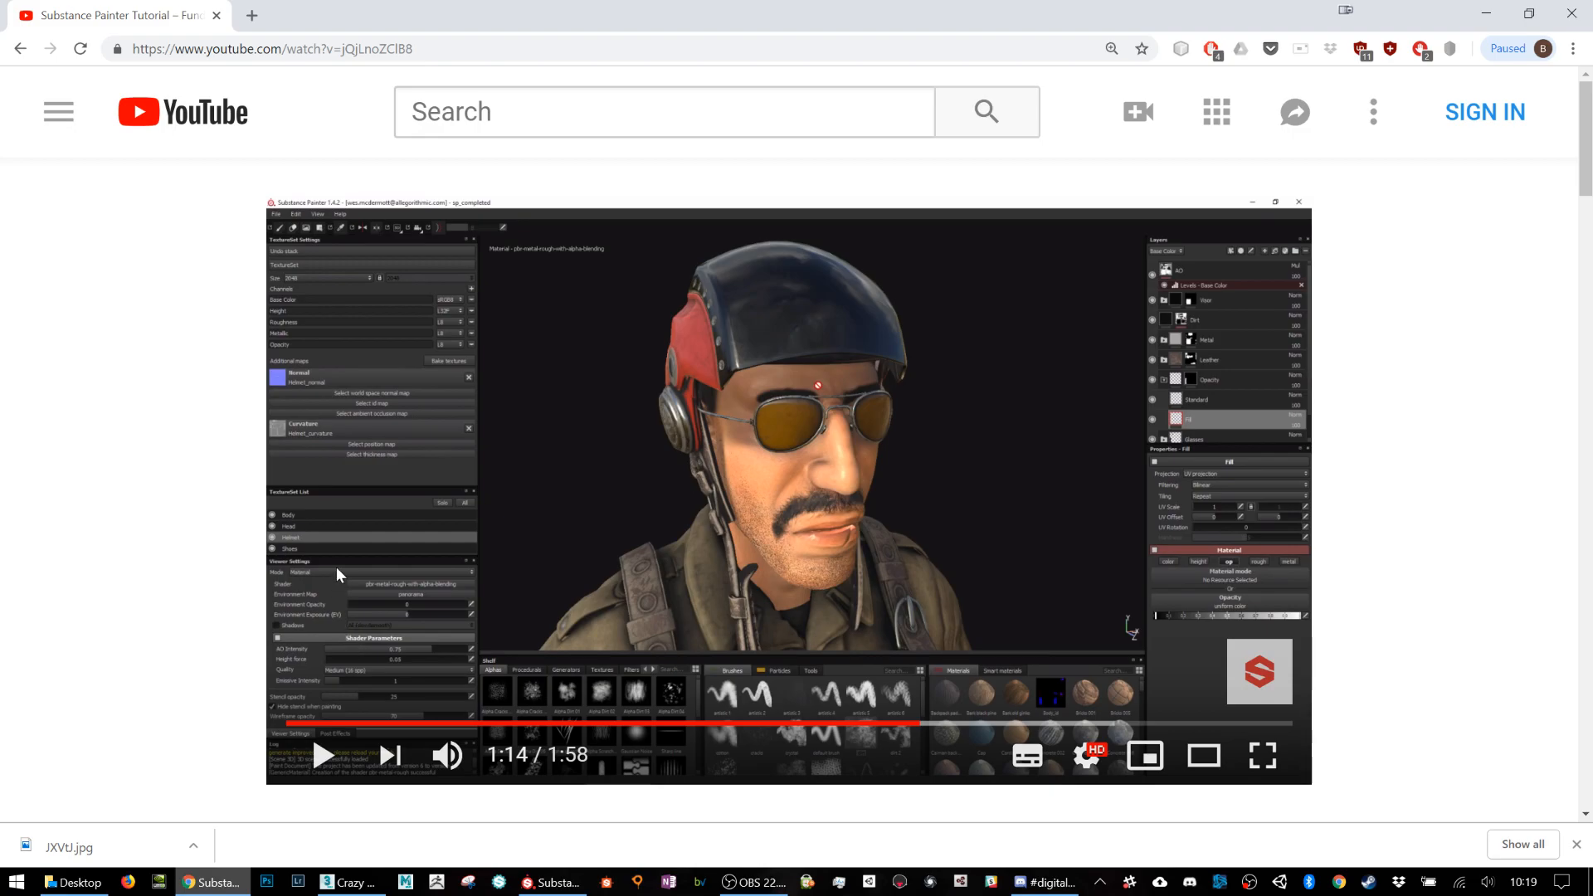
Step: Switch to Substance Painter, show the Shader Settings view and dock it above the texture set list
{"action": "left_click", "coordinate": [543, 882]}
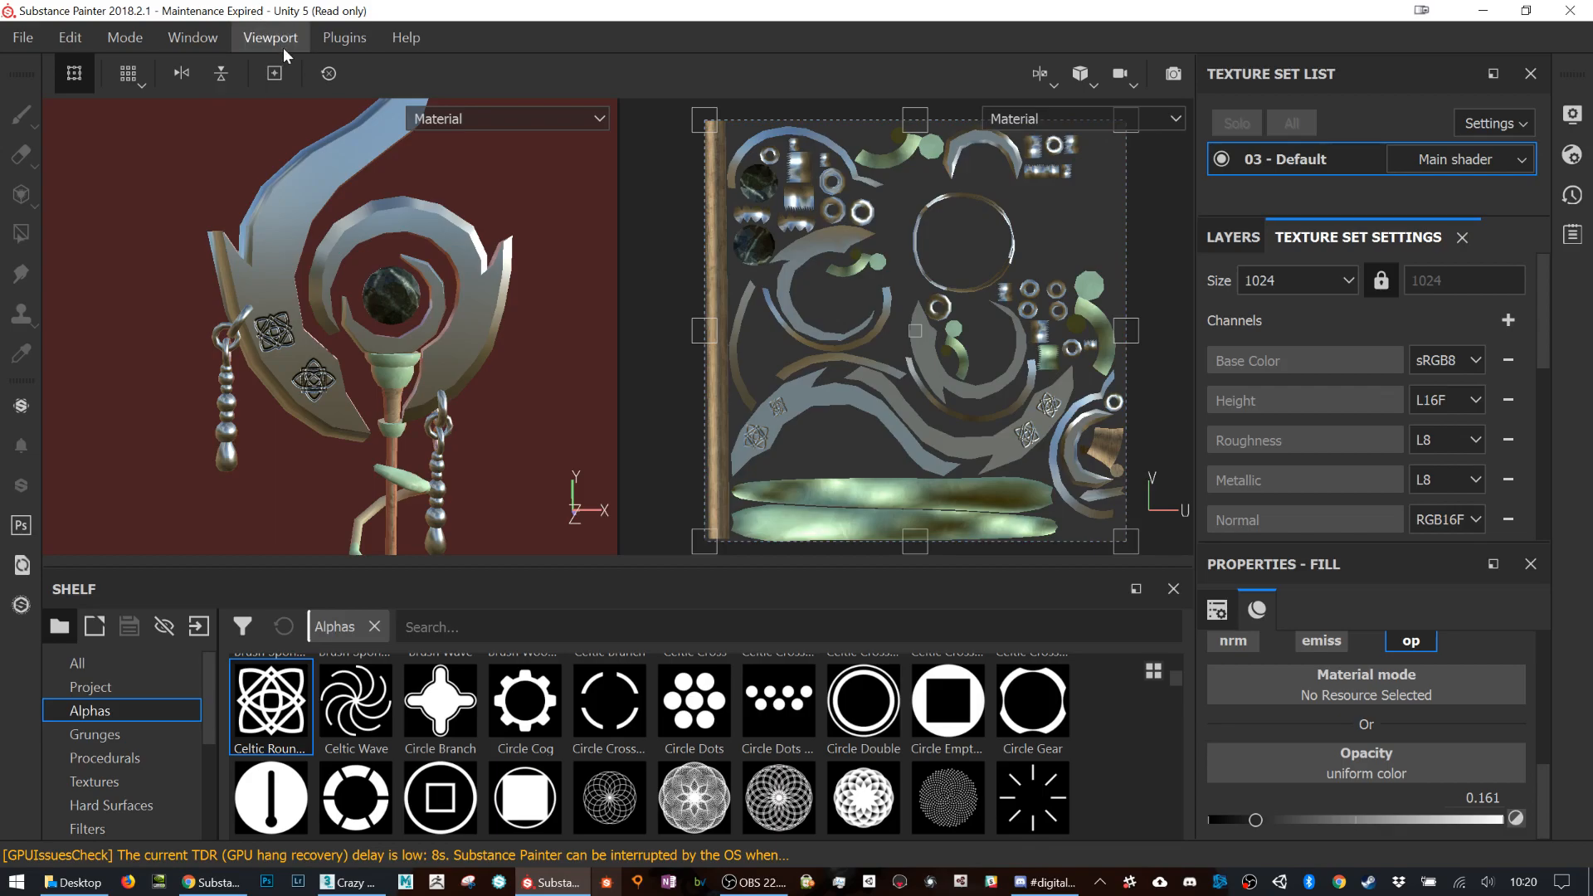
{"action": "left_click", "coordinate": [197, 42]}
{"action": "mouse_move", "coordinate": [206, 68]}
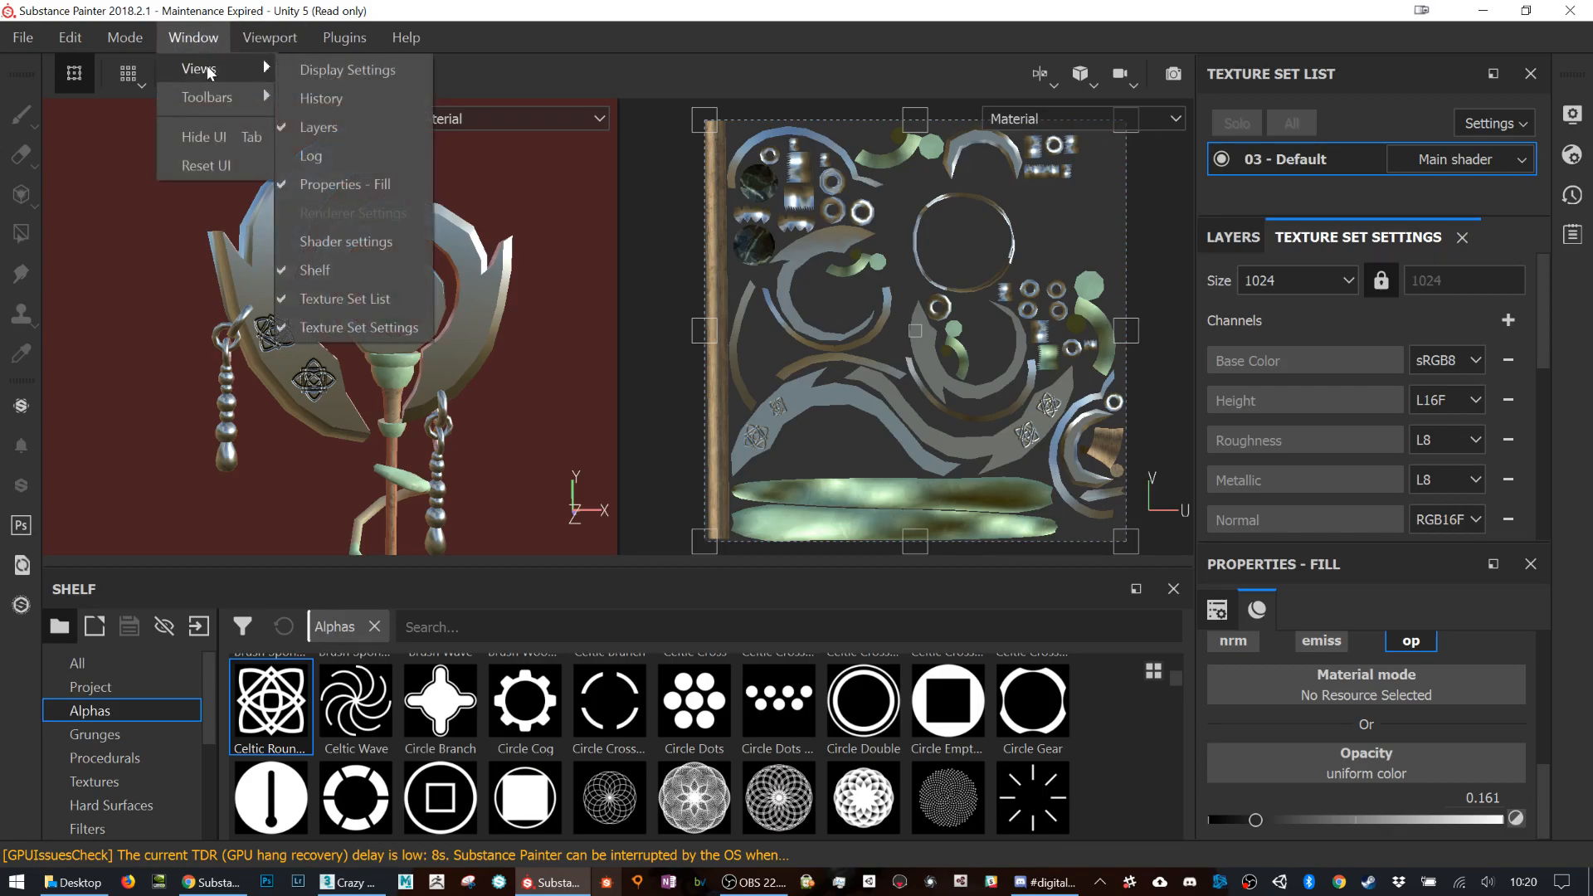
{"action": "left_click", "coordinate": [342, 239]}
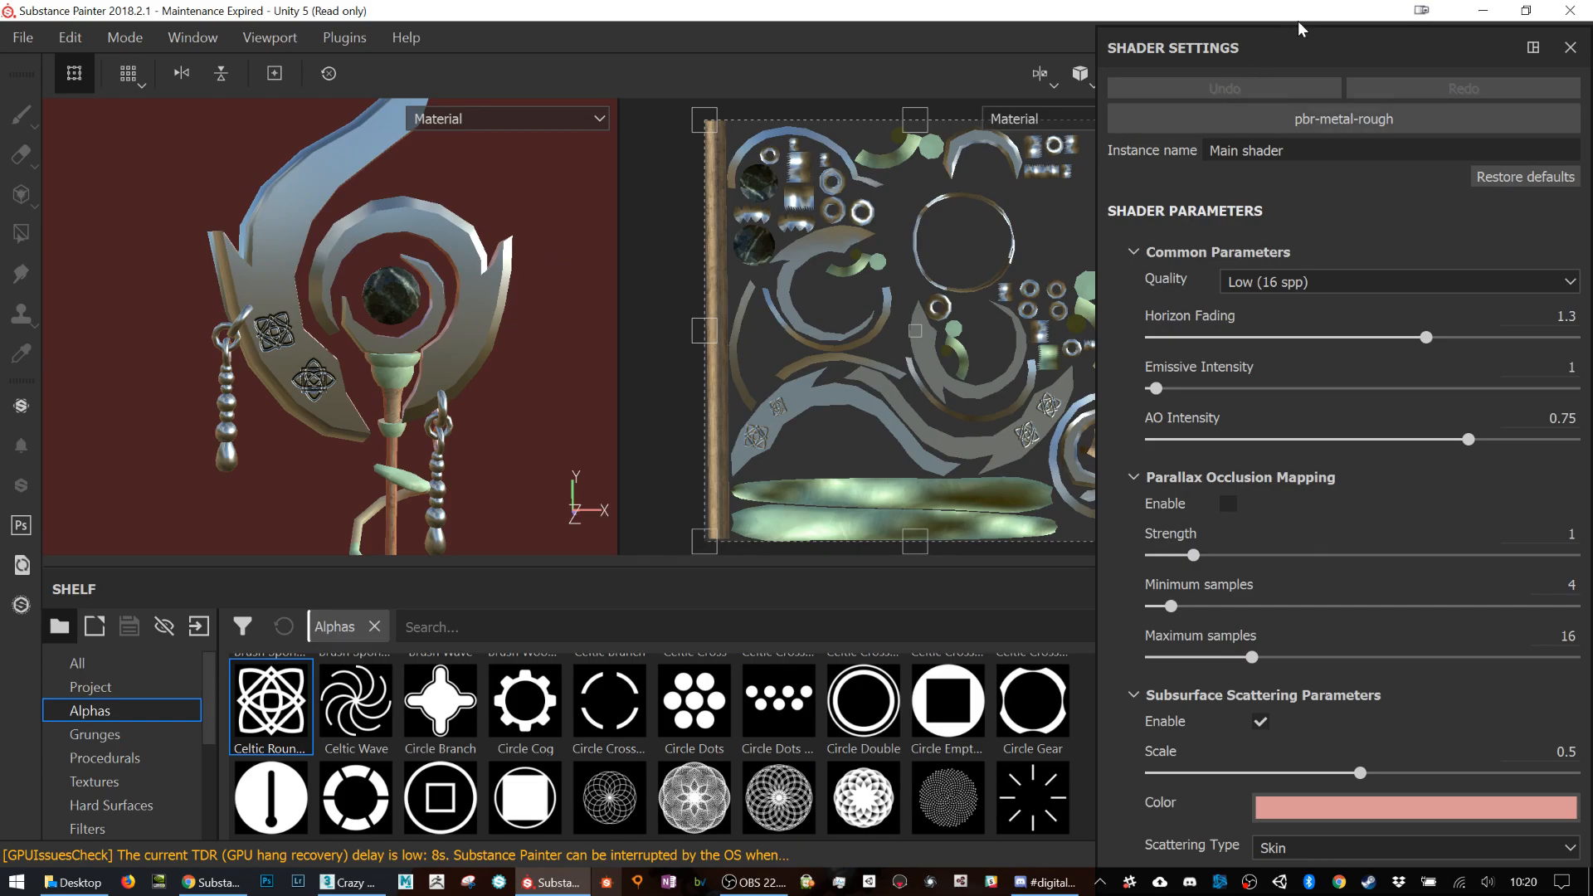
{"action": "left_click_drag", "start_coordinate": [1251, 45], "coordinate": [1520, 85]}
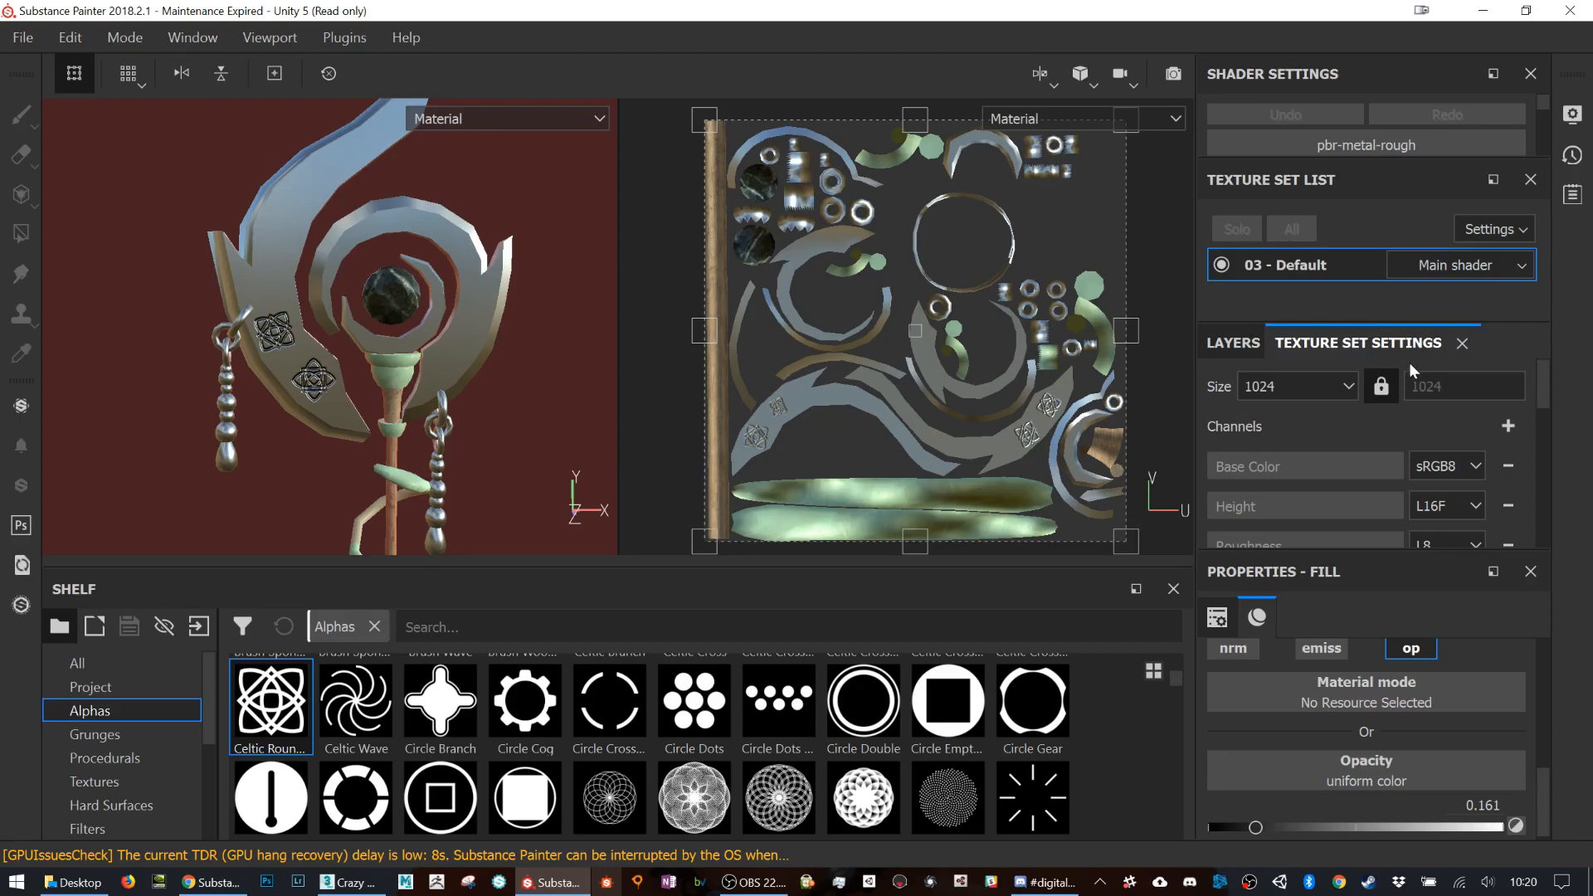
Step: Replace the main shader with pbr-metal-rough-with-alpha-blending
{"action": "scroll", "coordinate": [1312, 421], "scroll_direction": "down", "scroll_amount": 3}
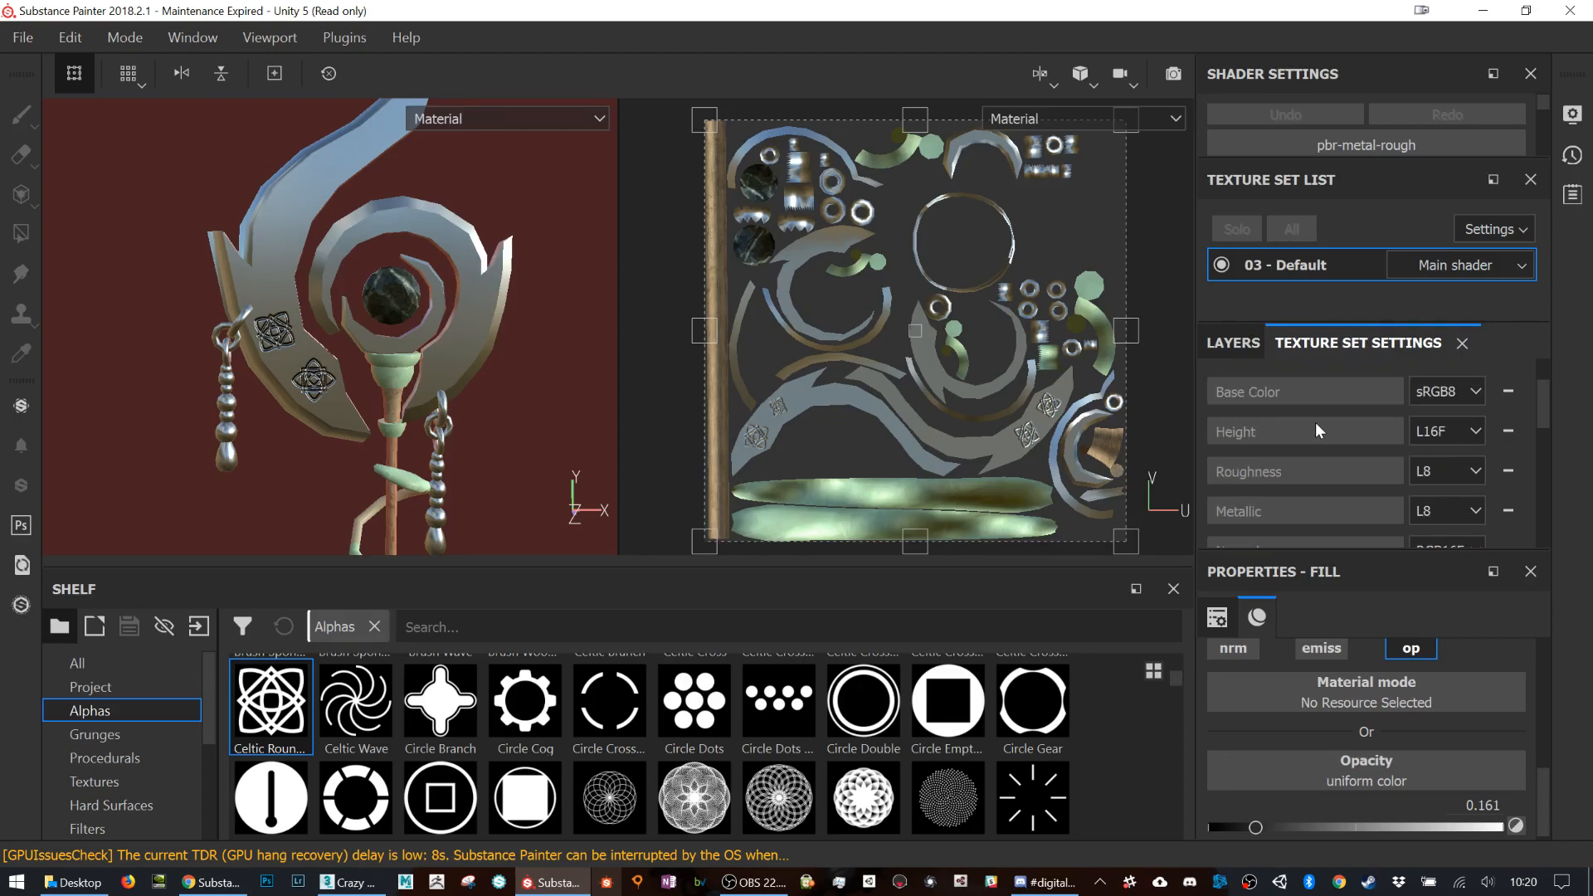
{"action": "scroll", "coordinate": [1273, 498], "scroll_direction": "down", "scroll_amount": 2}
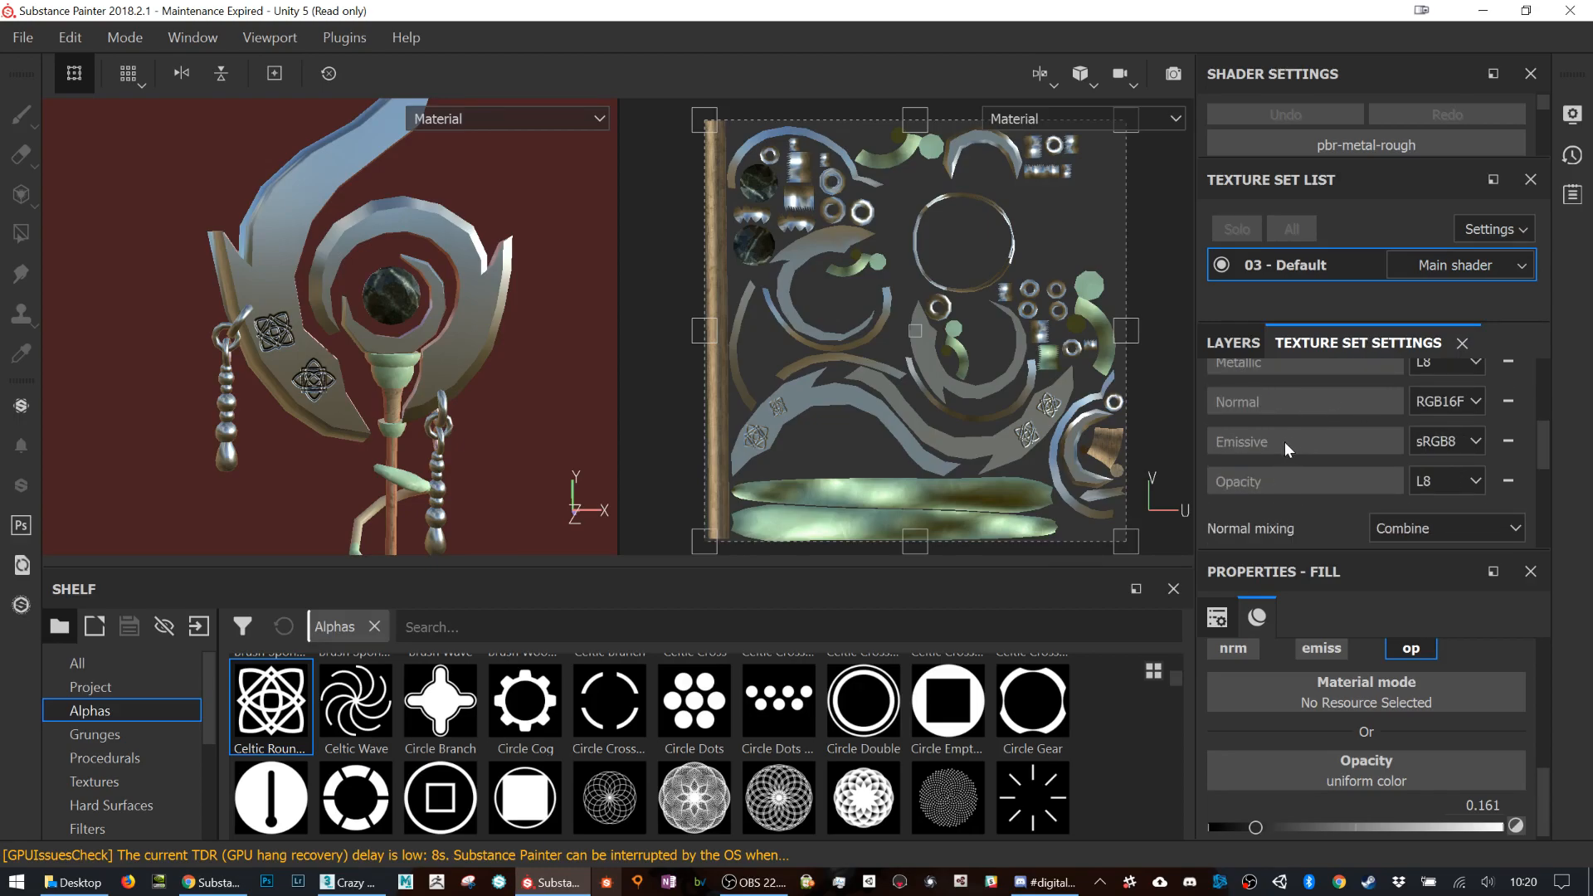
{"action": "scroll", "coordinate": [1299, 445], "scroll_direction": "up", "scroll_amount": 2}
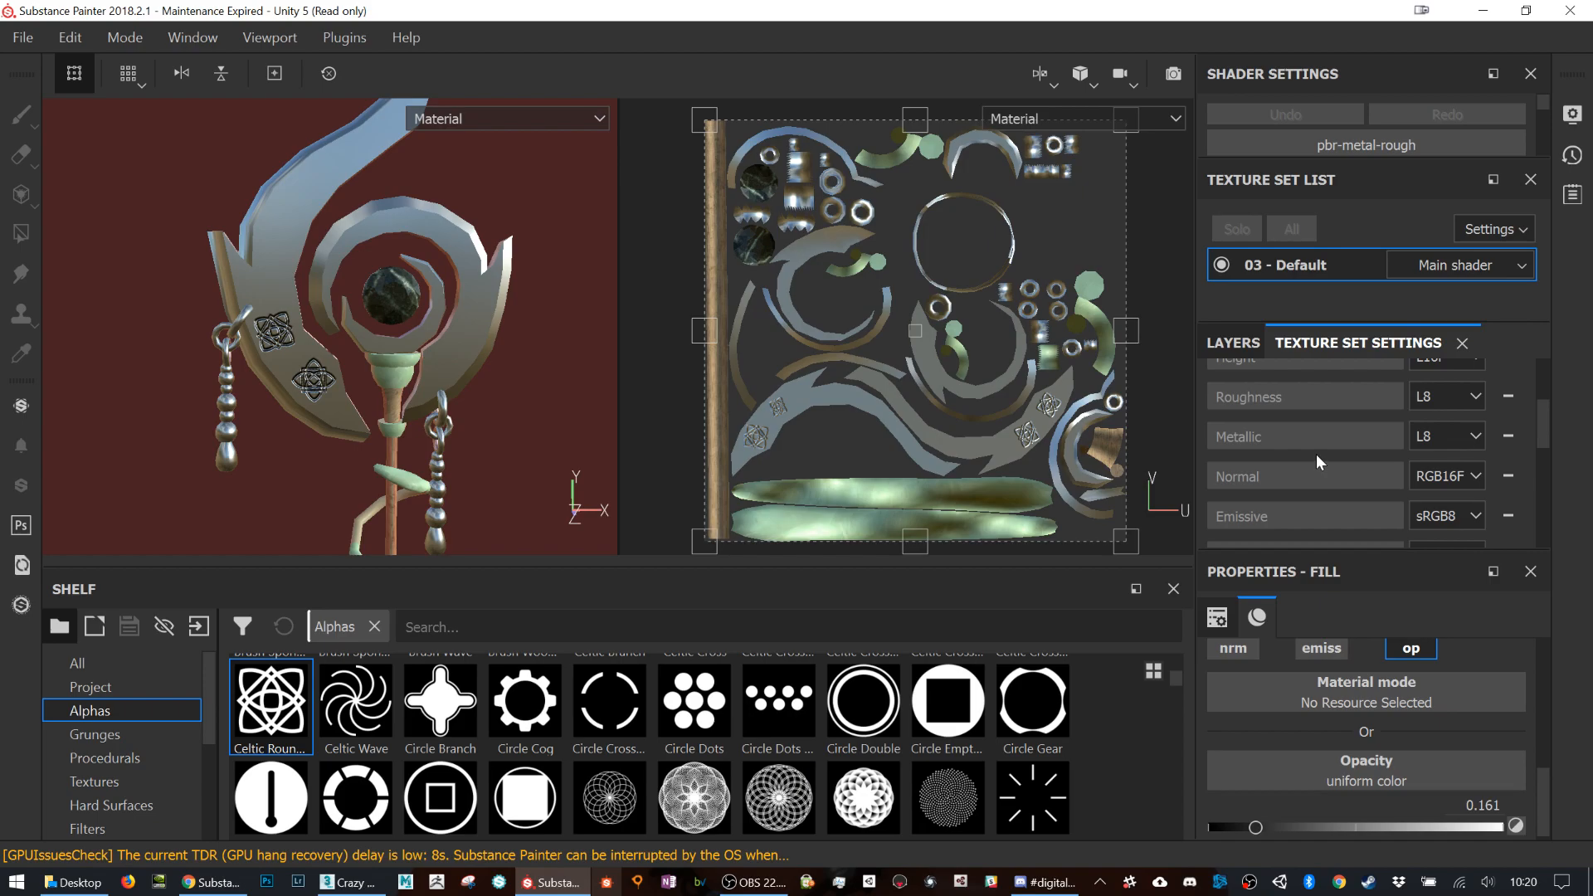
{"action": "left_click", "coordinate": [219, 37]}
{"action": "mouse_move", "coordinate": [207, 72]}
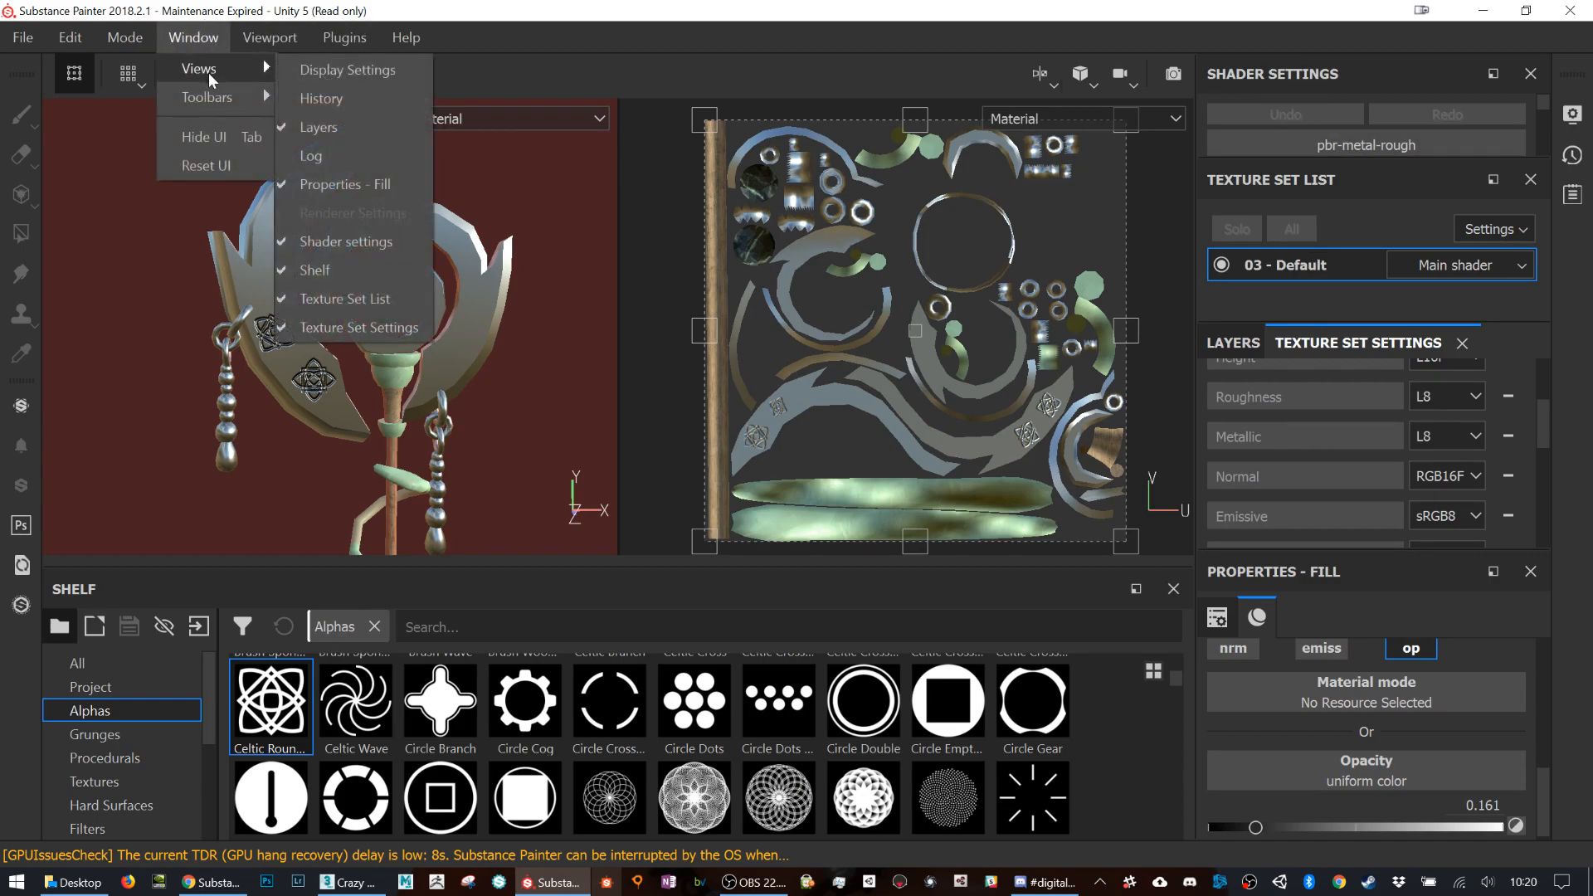
{"action": "left_click", "coordinate": [1364, 148]}
{"action": "left_click", "coordinate": [1388, 144]}
{"action": "left_click", "coordinate": [1388, 144]}
{"action": "left_click", "coordinate": [1354, 81]}
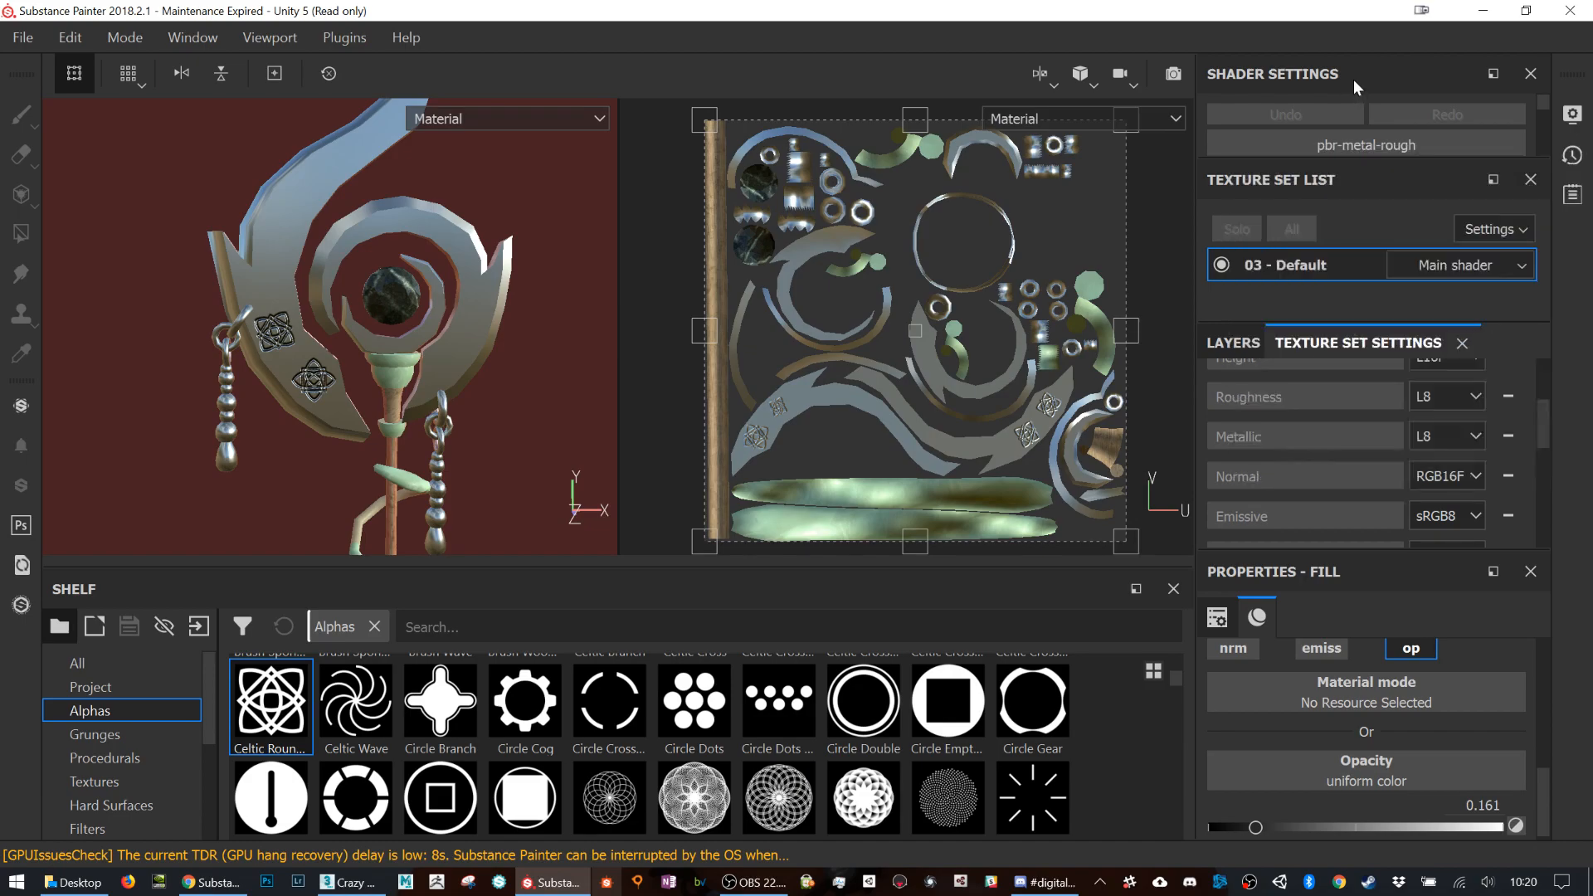
{"action": "left_click", "coordinate": [1339, 146]}
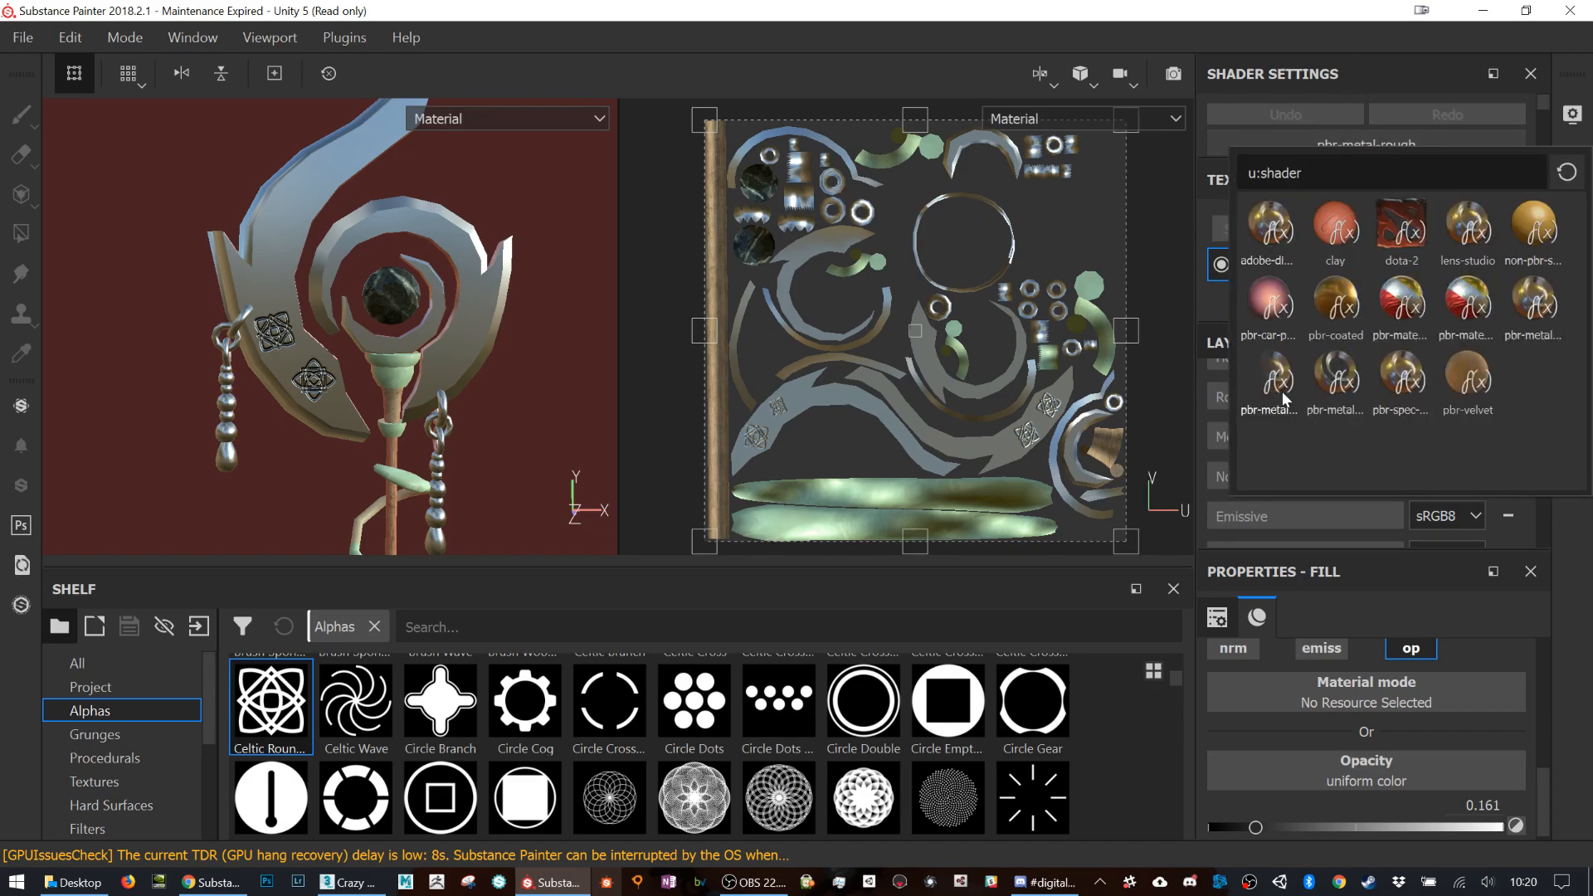
{"action": "mouse_move", "coordinate": [1281, 390]}
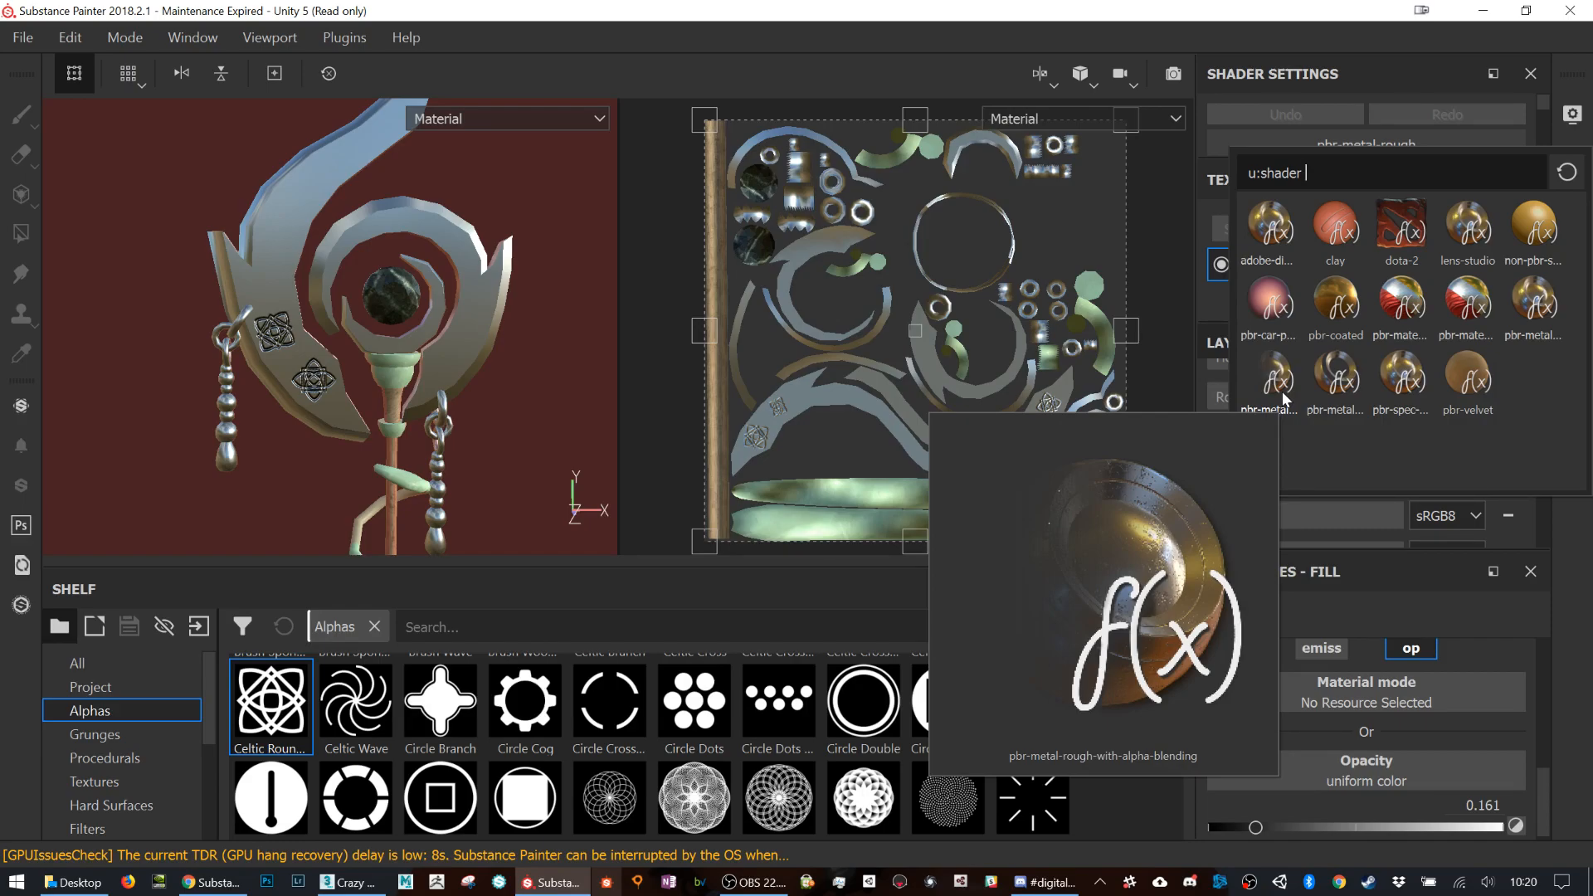
{"action": "left_click", "coordinate": [1282, 391]}
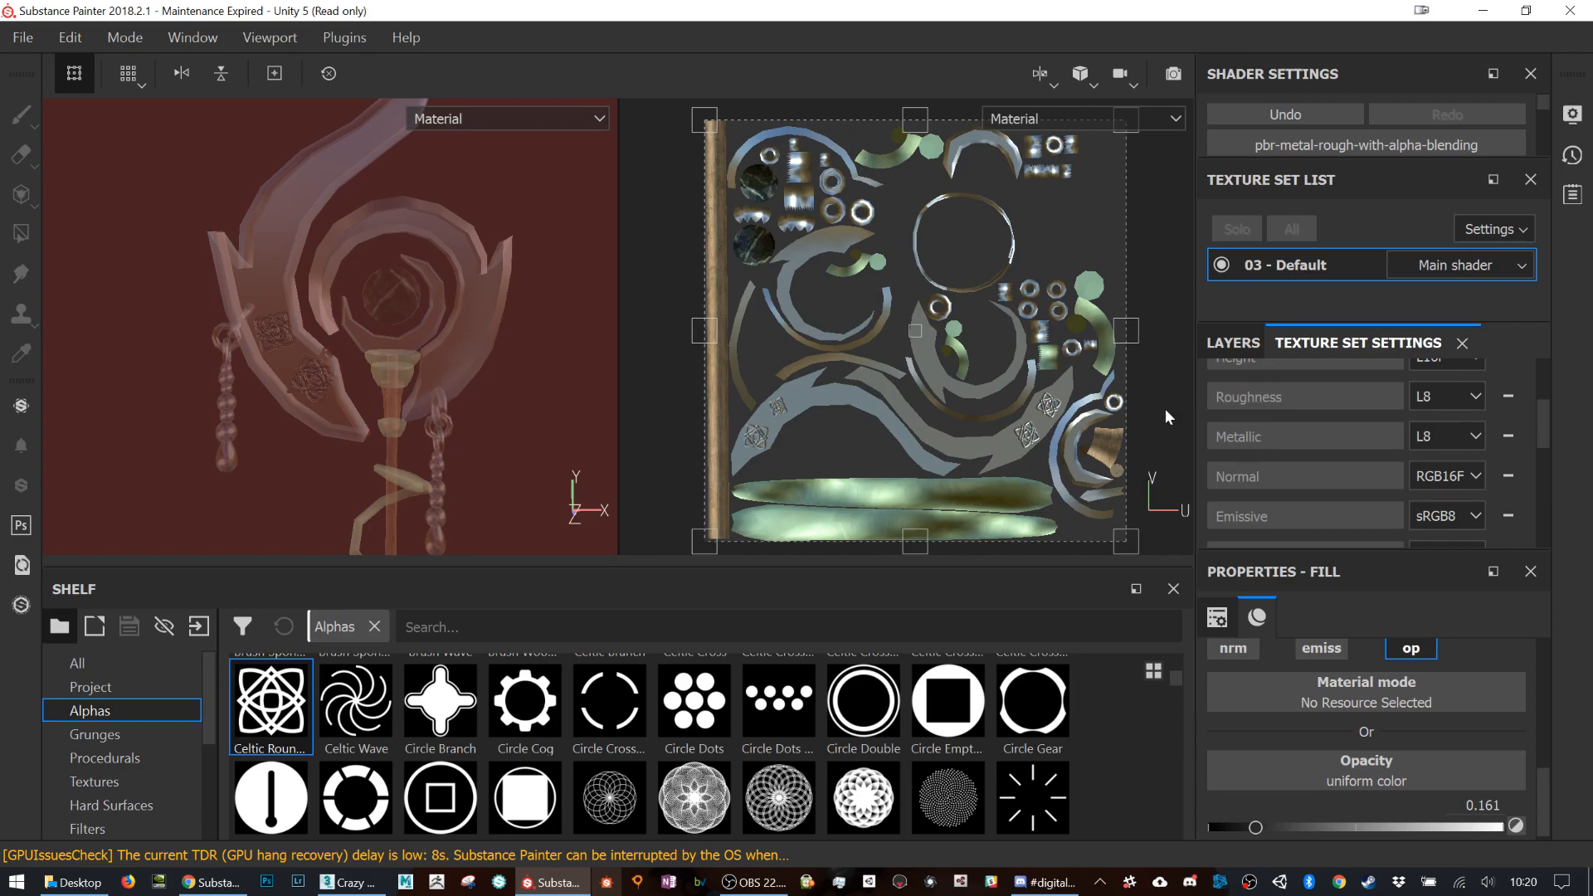
Step: Hide the Shader Settings view
{"action": "left_click", "coordinate": [1047, 80]}
{"action": "left_click", "coordinate": [185, 38]}
{"action": "mouse_move", "coordinate": [217, 64]}
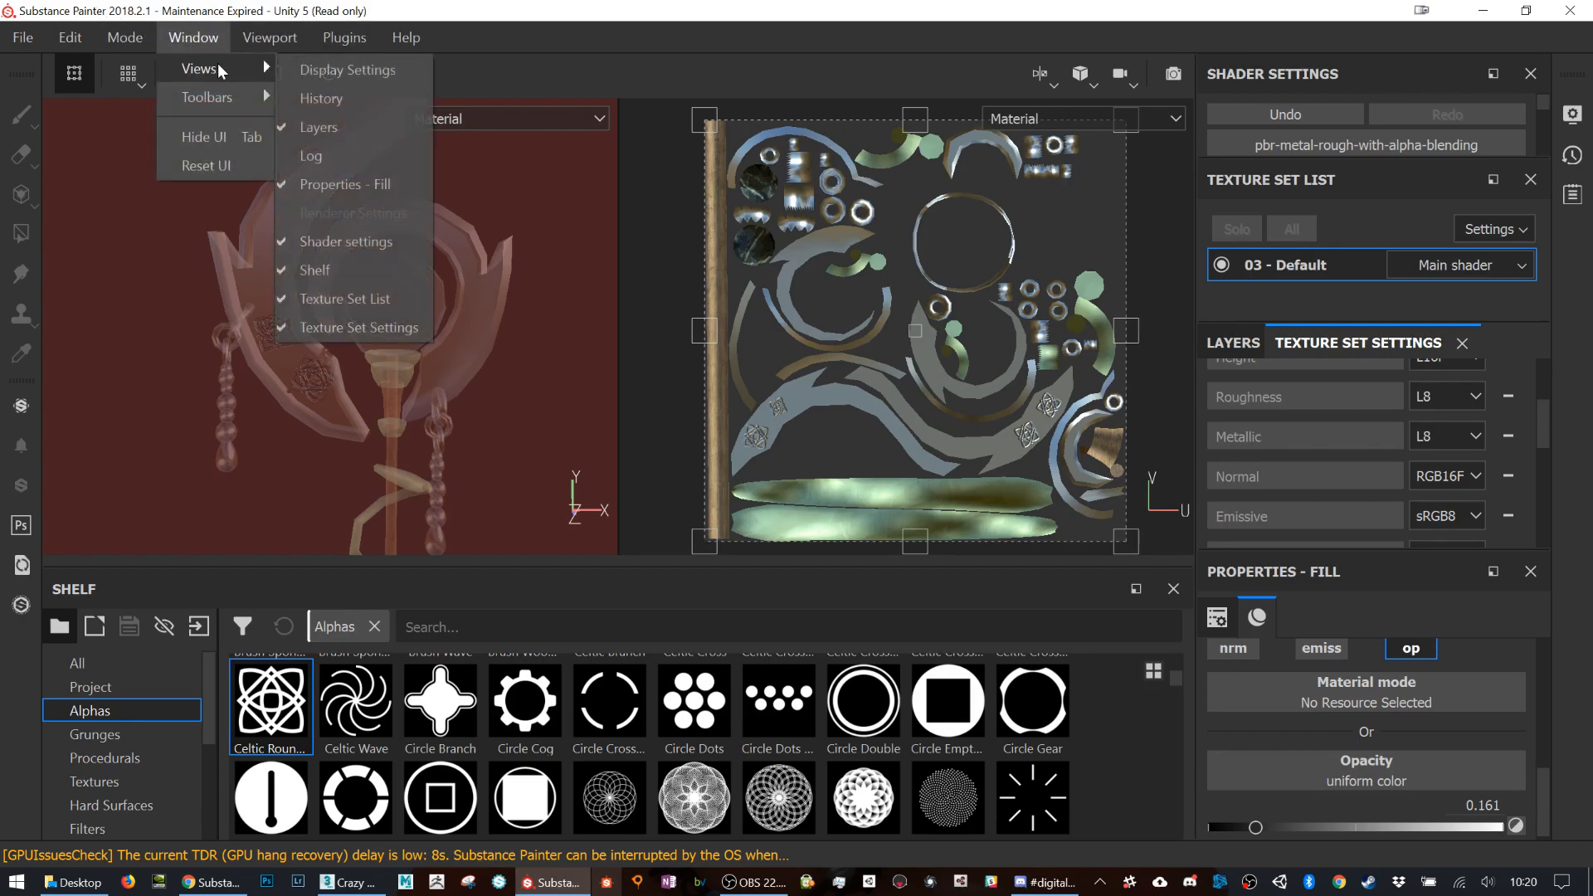
{"action": "left_click", "coordinate": [352, 247]}
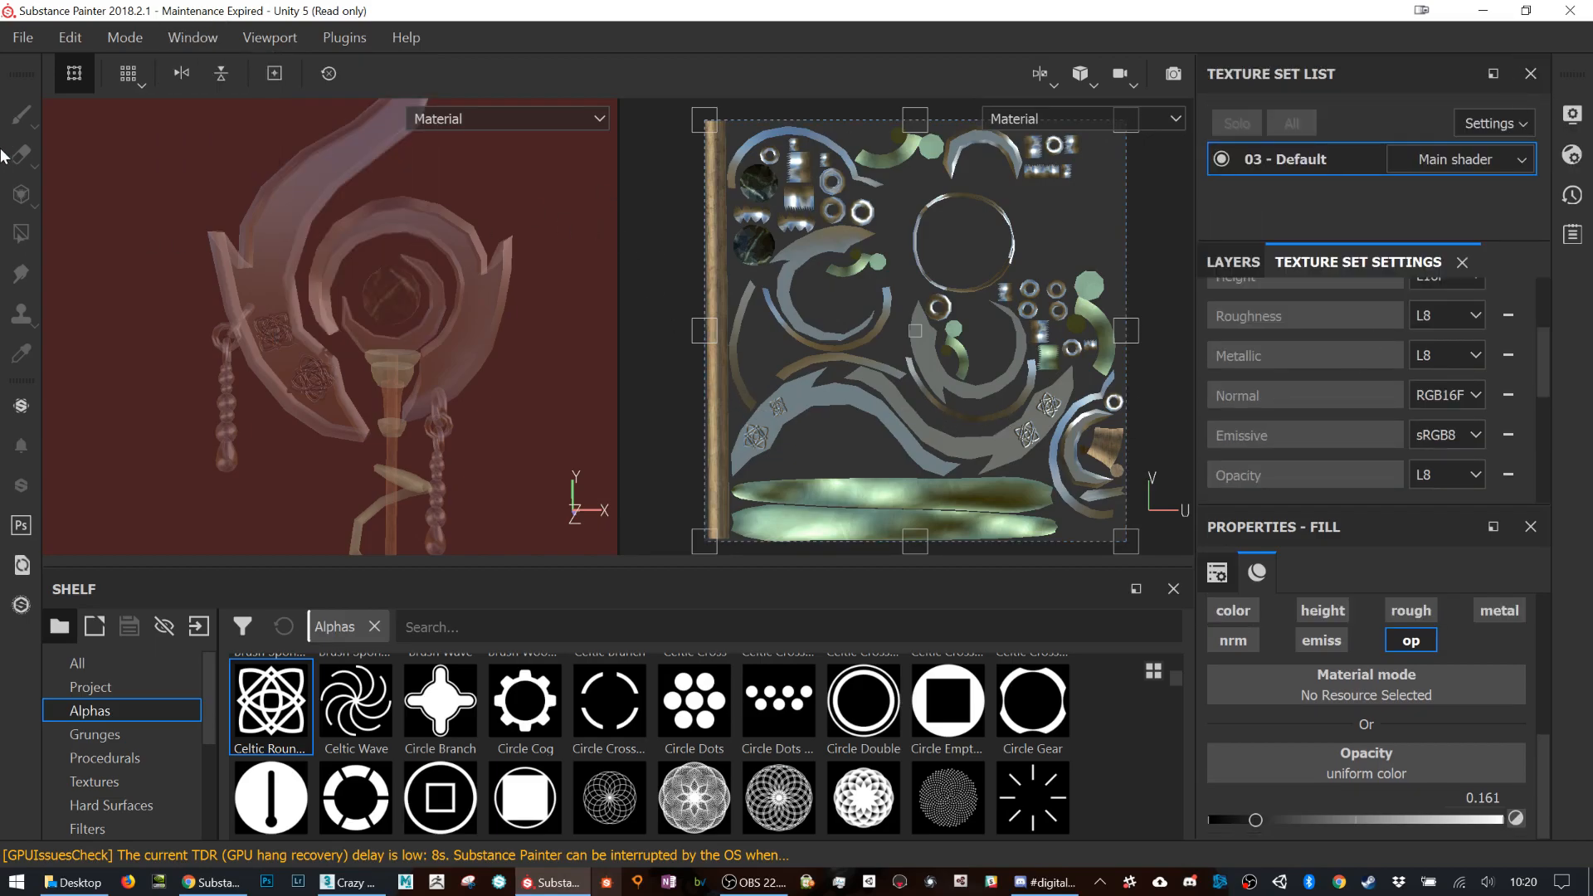
Step: Test the opacity of Layer 3's fill effect by raising it to 1 and lowering it to 0.7797
{"action": "left_click", "coordinate": [1233, 261]}
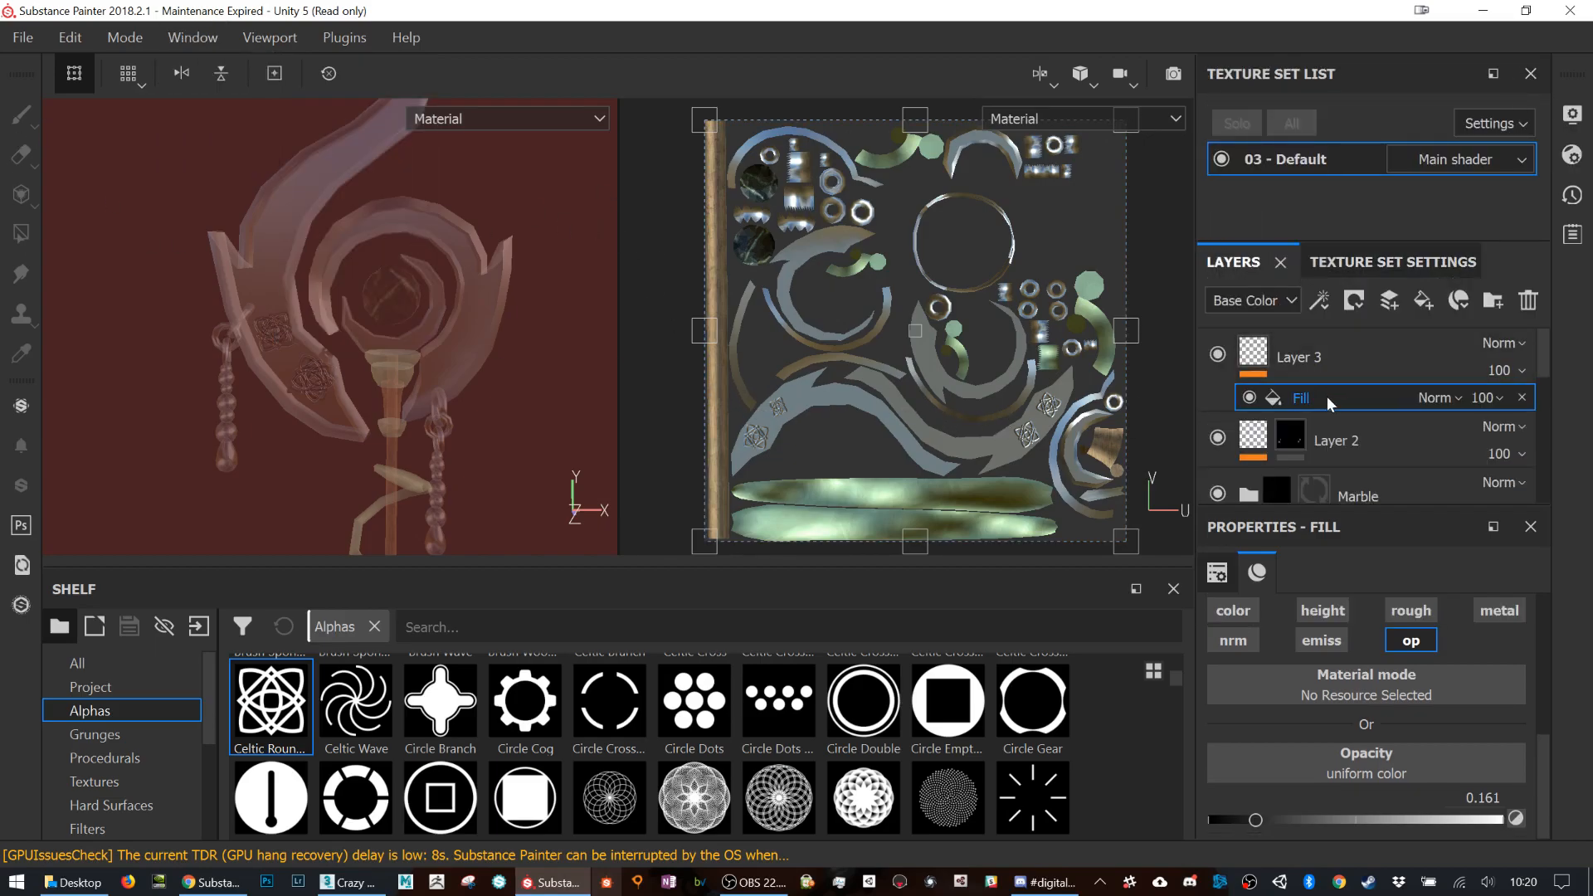
{"action": "left_click", "coordinate": [1311, 391]}
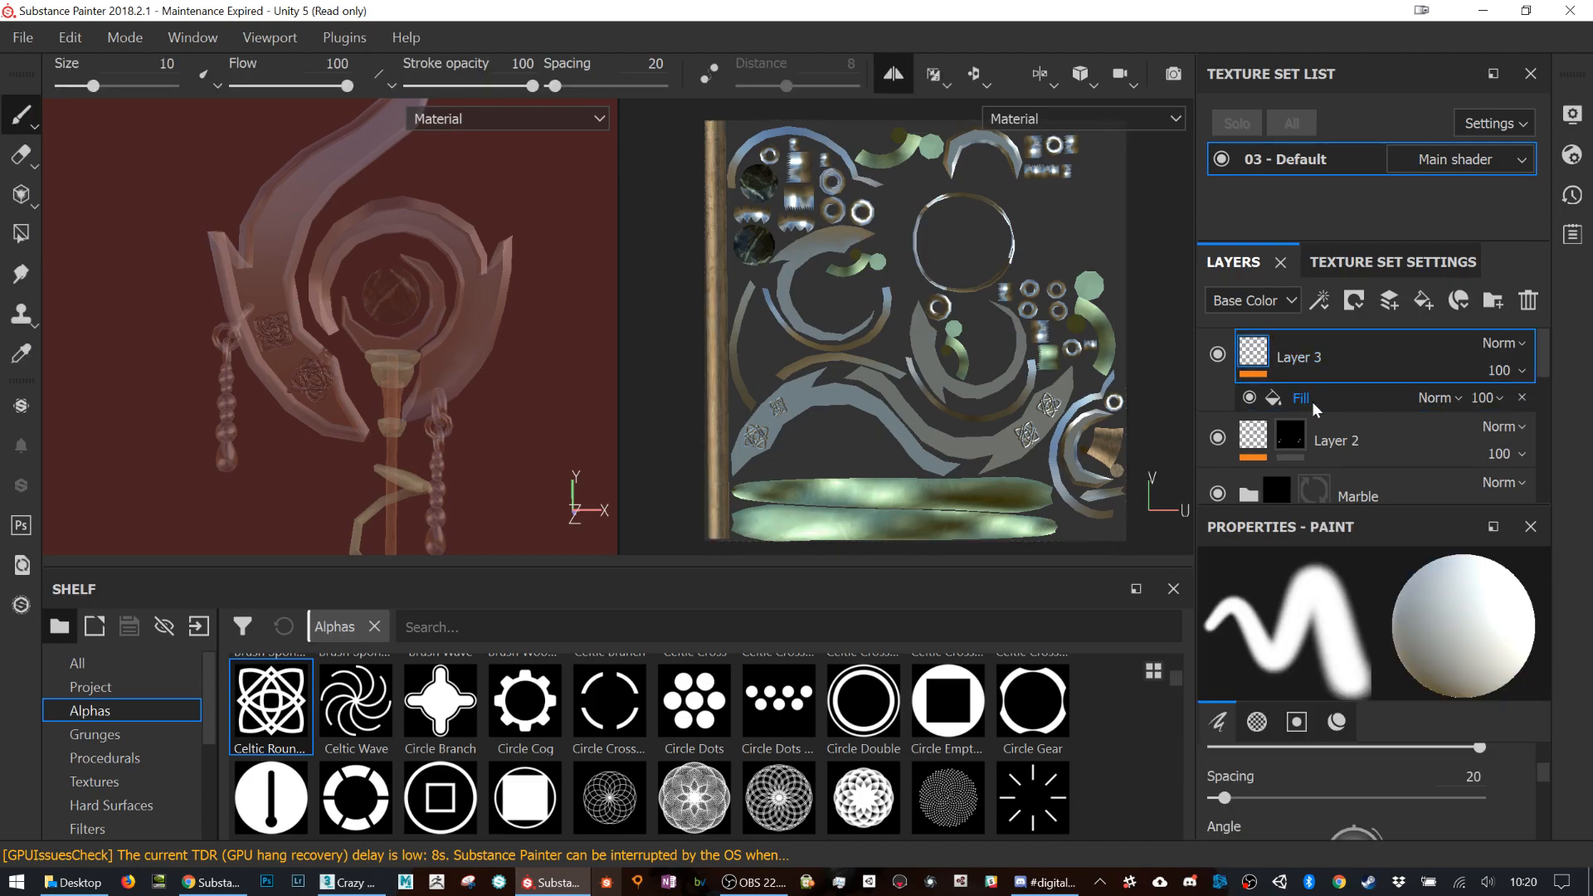
{"action": "left_click", "coordinate": [1307, 401]}
{"action": "left_click_drag", "start_coordinate": [1255, 819], "coordinate": [1501, 819]}
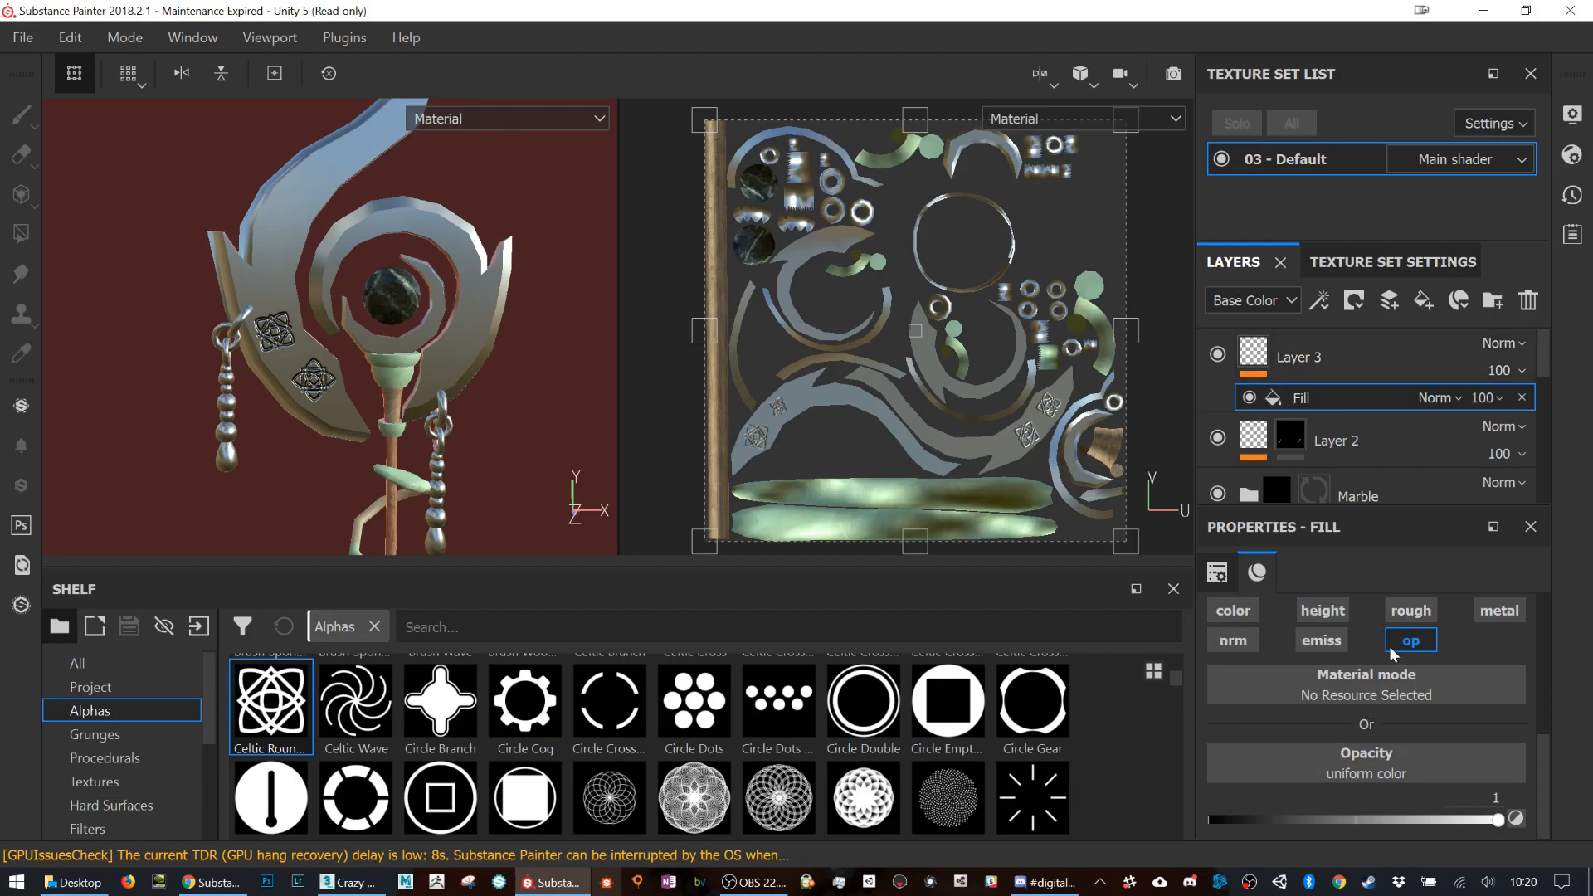
{"action": "left_click_drag", "start_coordinate": [1516, 825], "coordinate": [1438, 820]}
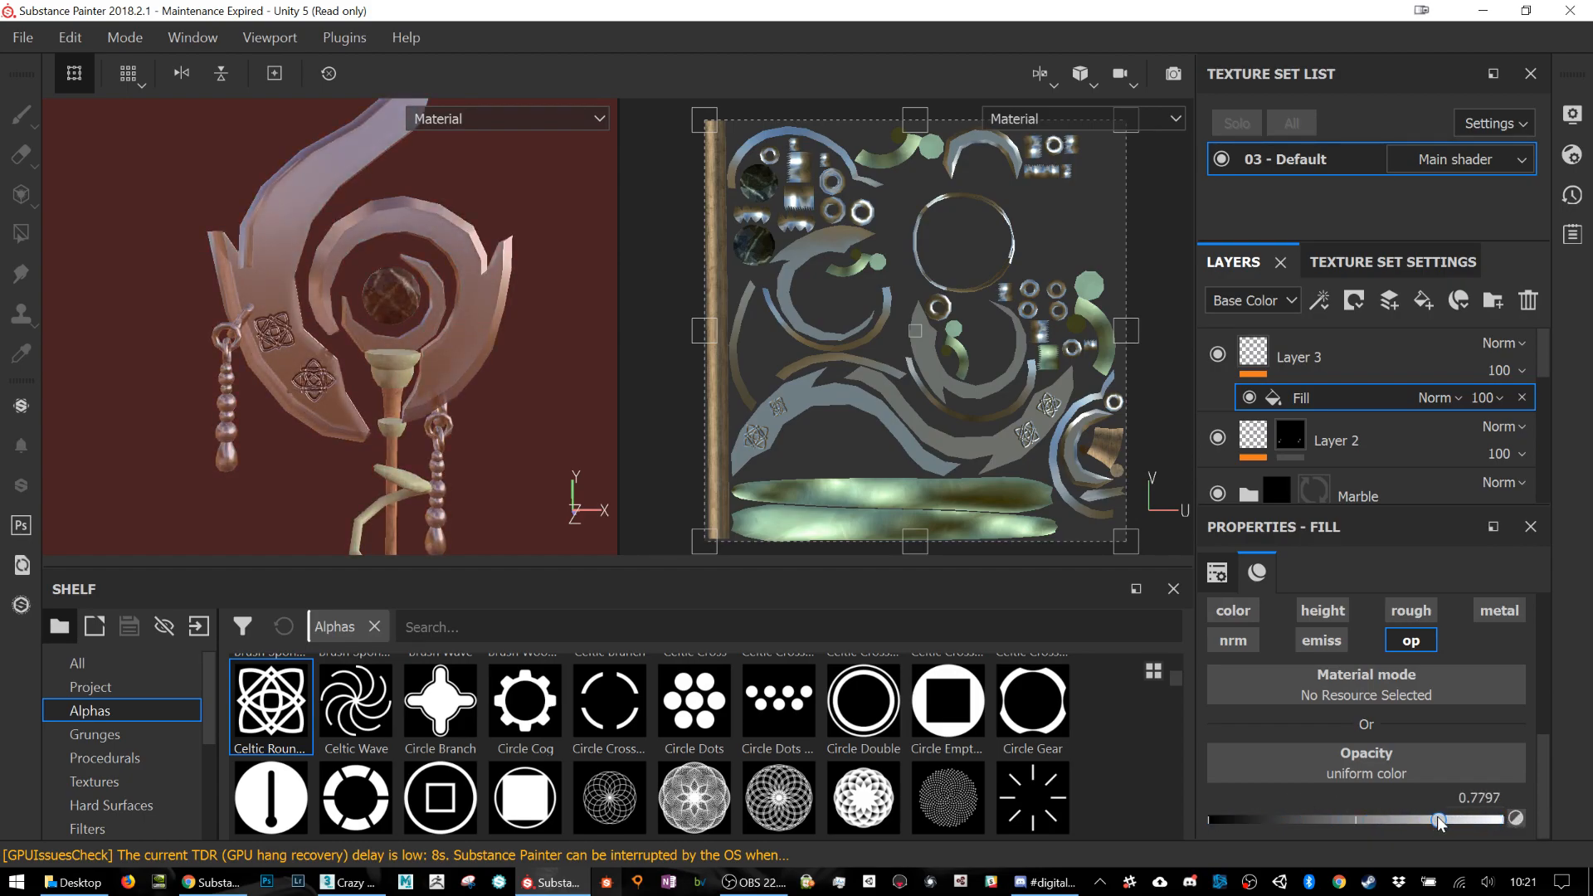
Step: Add a black mask to Layer 3
{"action": "right_click", "coordinate": [1294, 361]}
{"action": "left_click", "coordinate": [909, 76]}
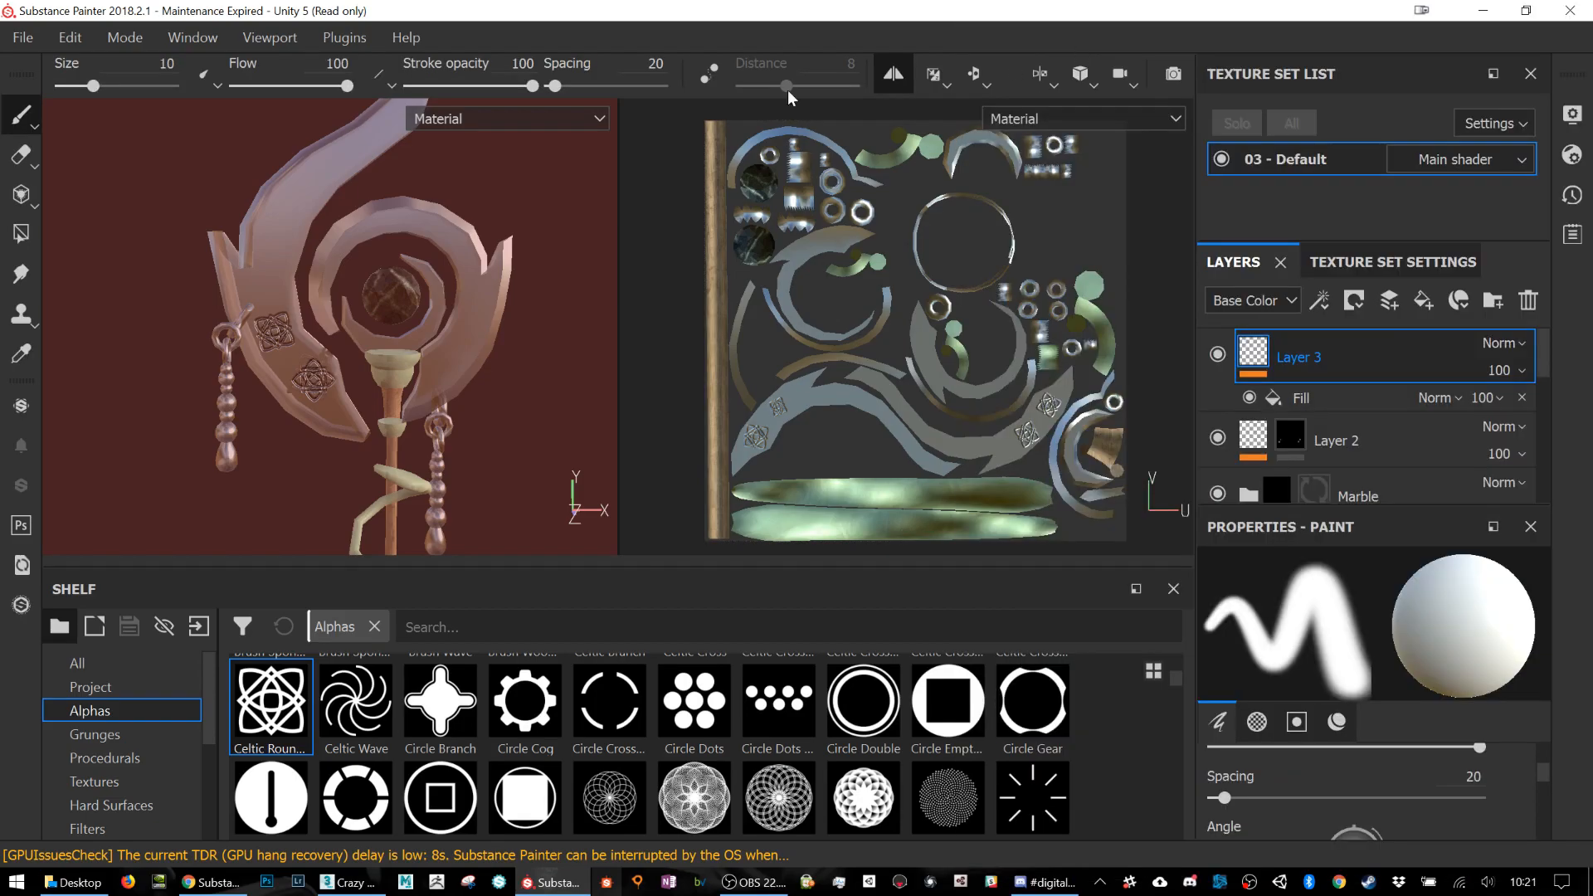
{"action": "left_click", "coordinate": [32, 198]}
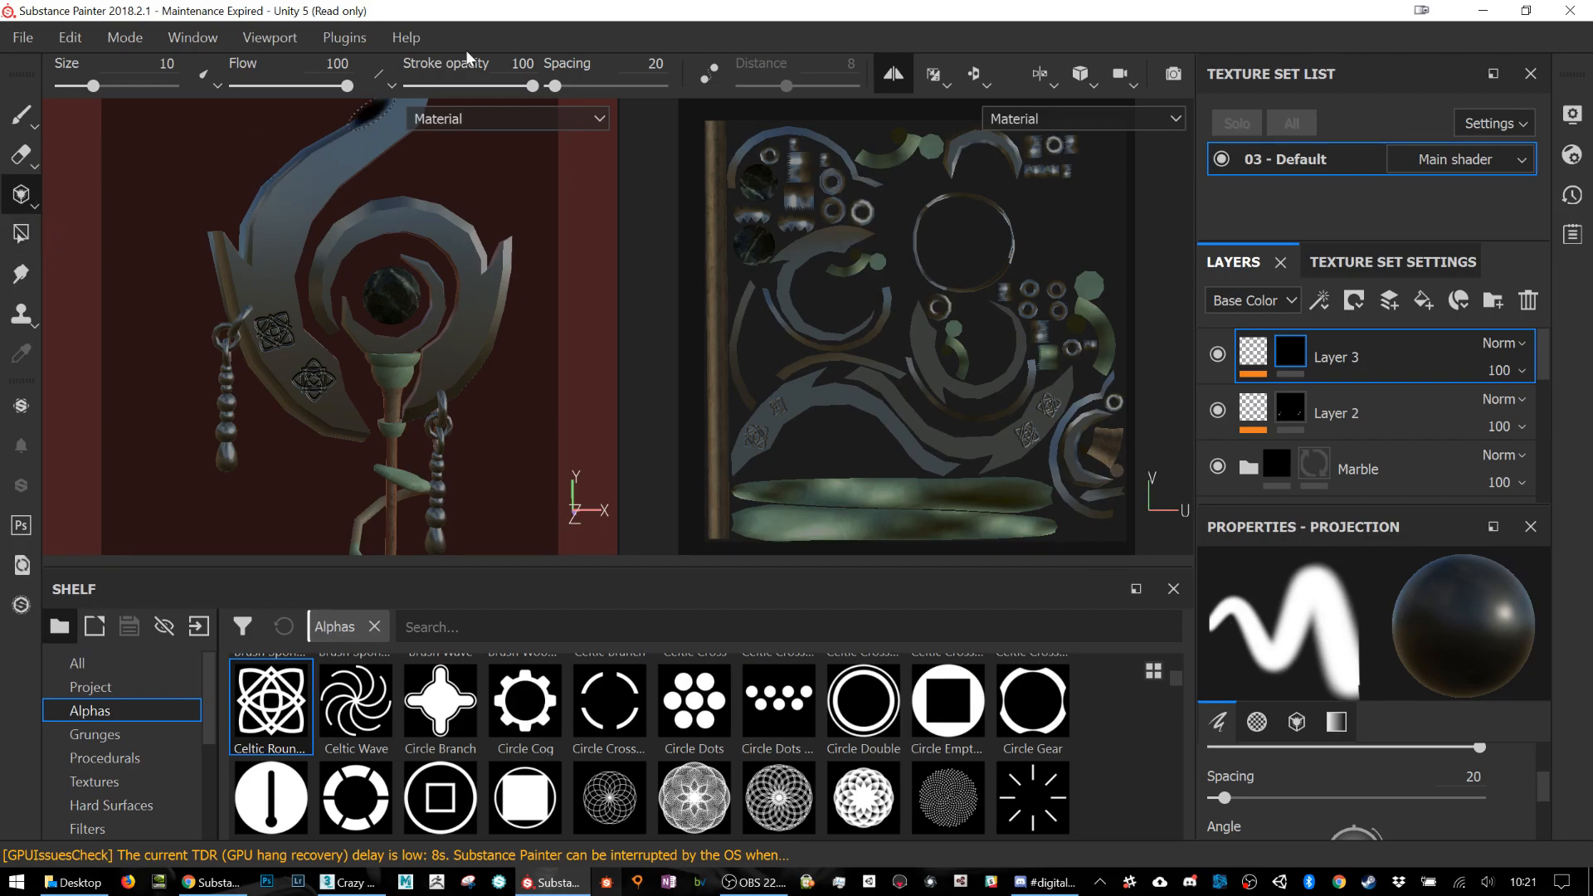
Step: Turn off symmetry for the active painting tool
{"action": "left_click", "coordinate": [948, 86]}
{"action": "left_click", "coordinate": [896, 76]}
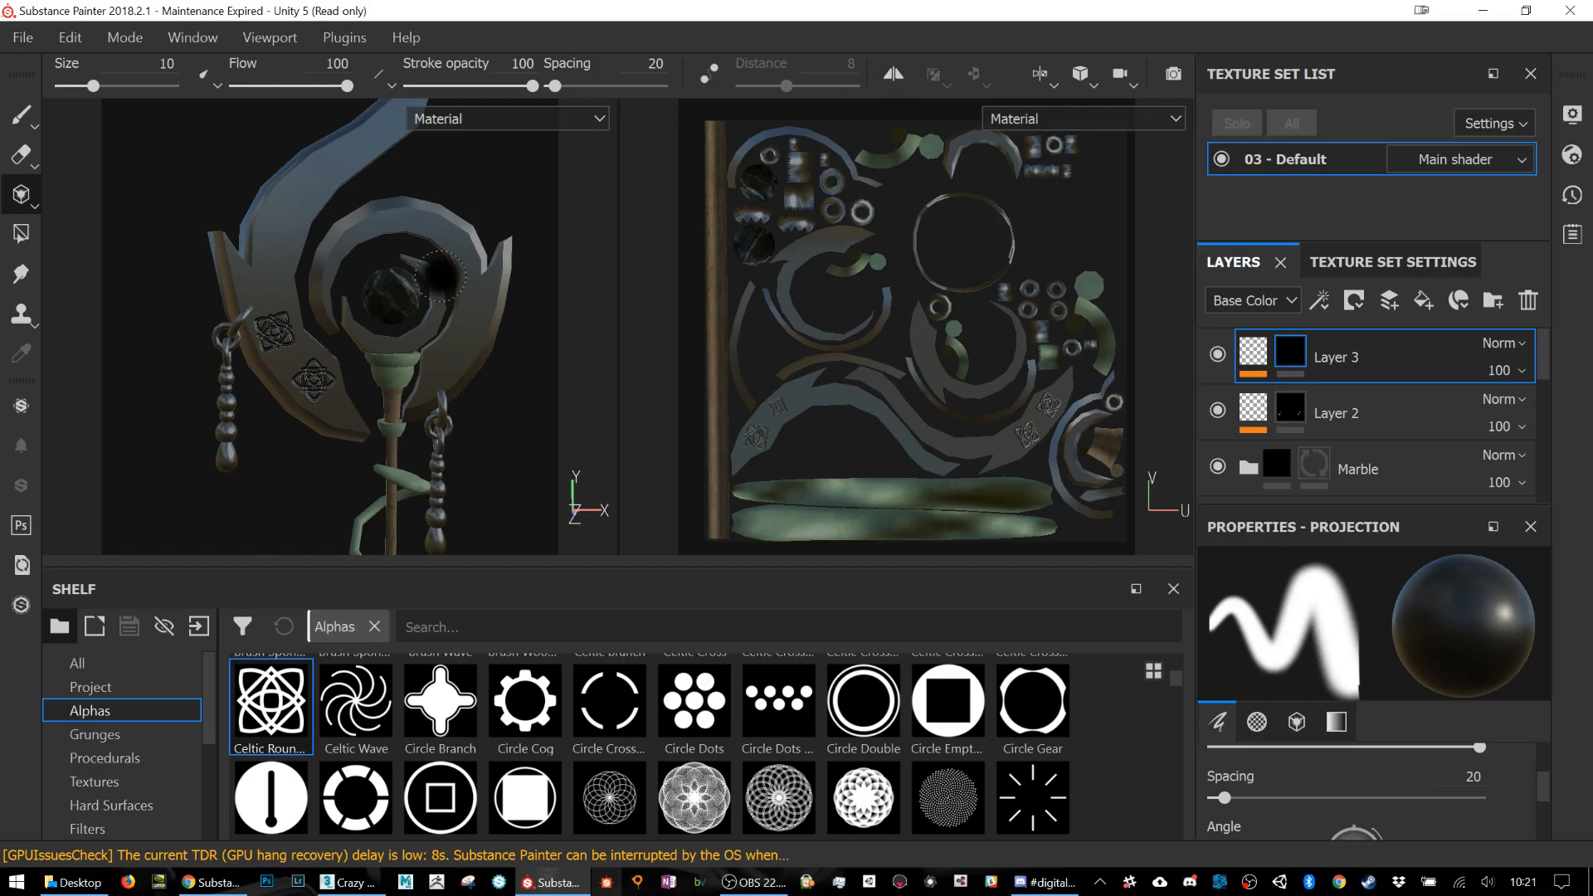
{"action": "scroll", "coordinate": [342, 406], "scroll_direction": "up", "scroll_amount": 2}
{"action": "scroll", "coordinate": [342, 406], "scroll_direction": "down", "scroll_amount": 3}
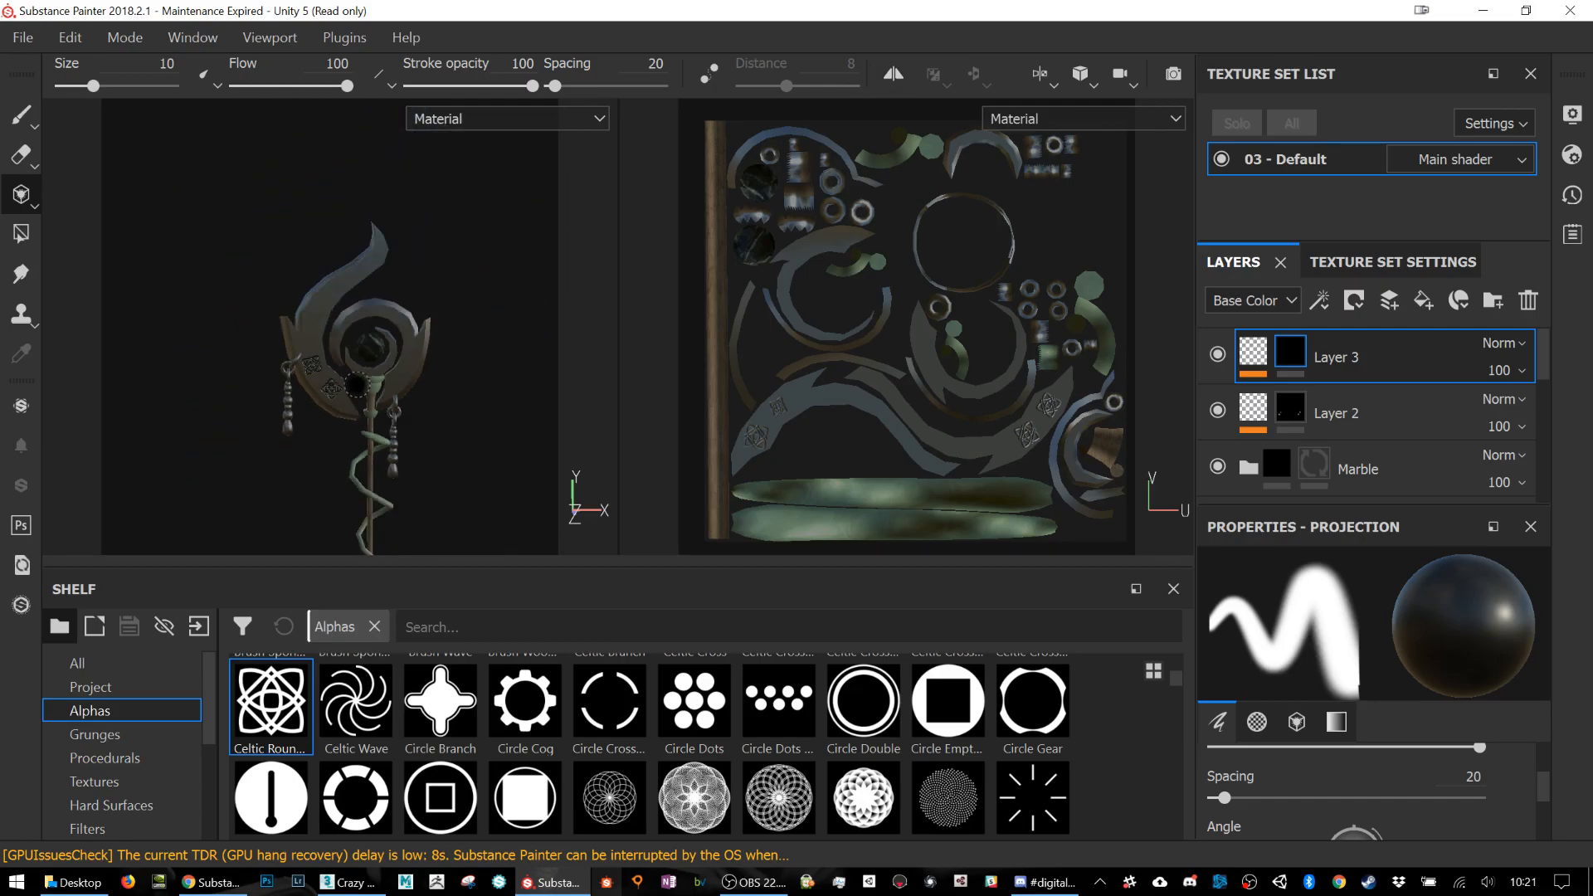
{"action": "scroll", "coordinate": [363, 389], "scroll_direction": "up", "scroll_amount": 3}
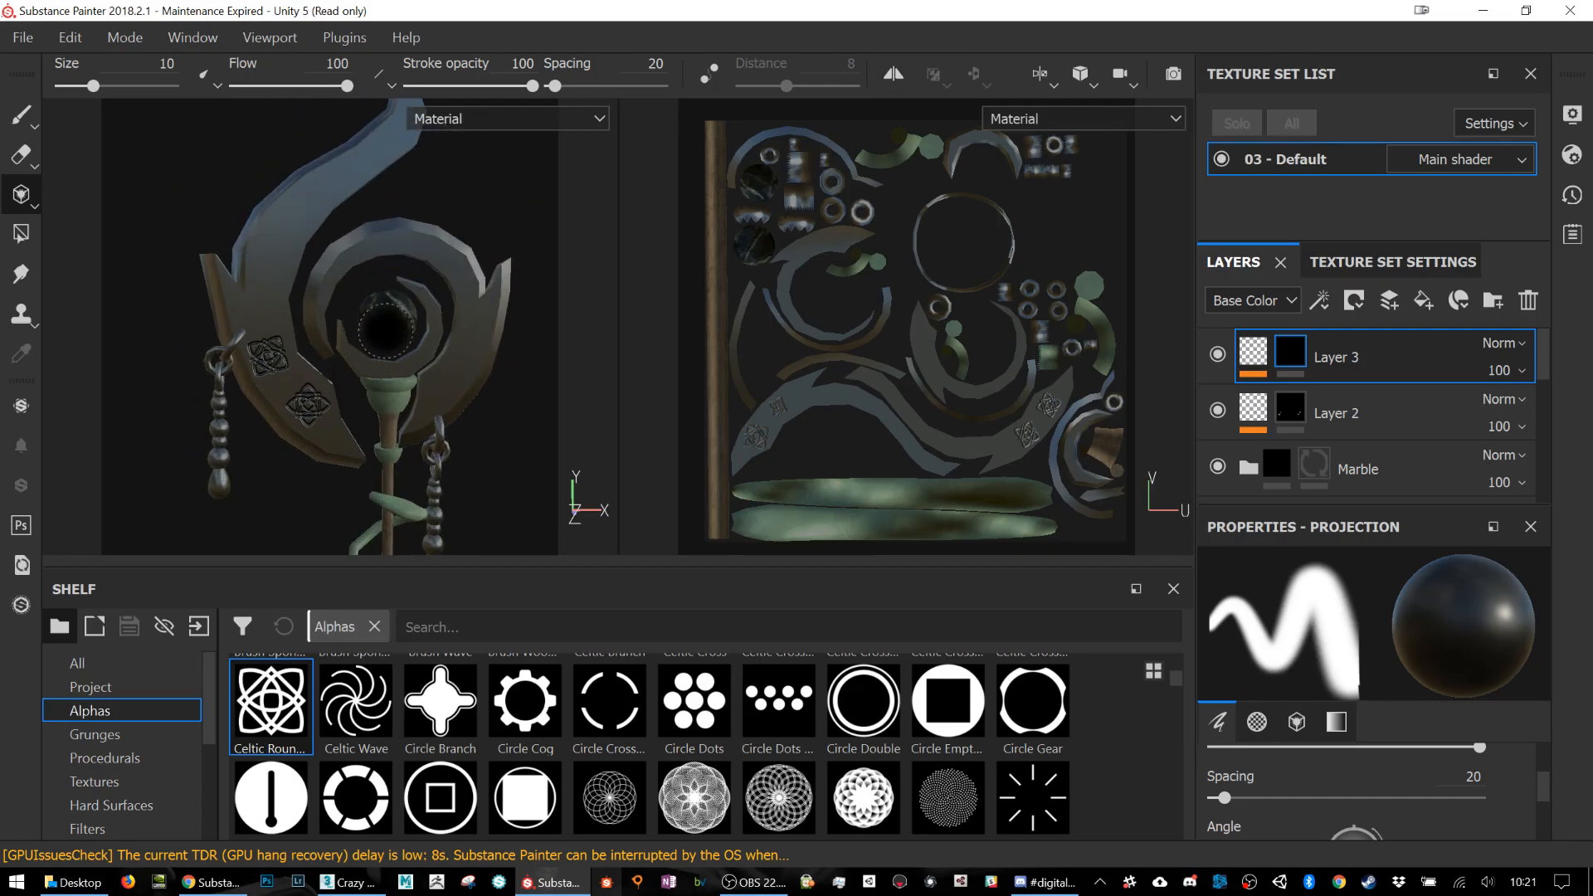
{"action": "scroll", "coordinate": [386, 340], "scroll_direction": "up", "scroll_amount": 2}
{"action": "scroll", "coordinate": [387, 340], "scroll_direction": "up", "scroll_amount": 2}
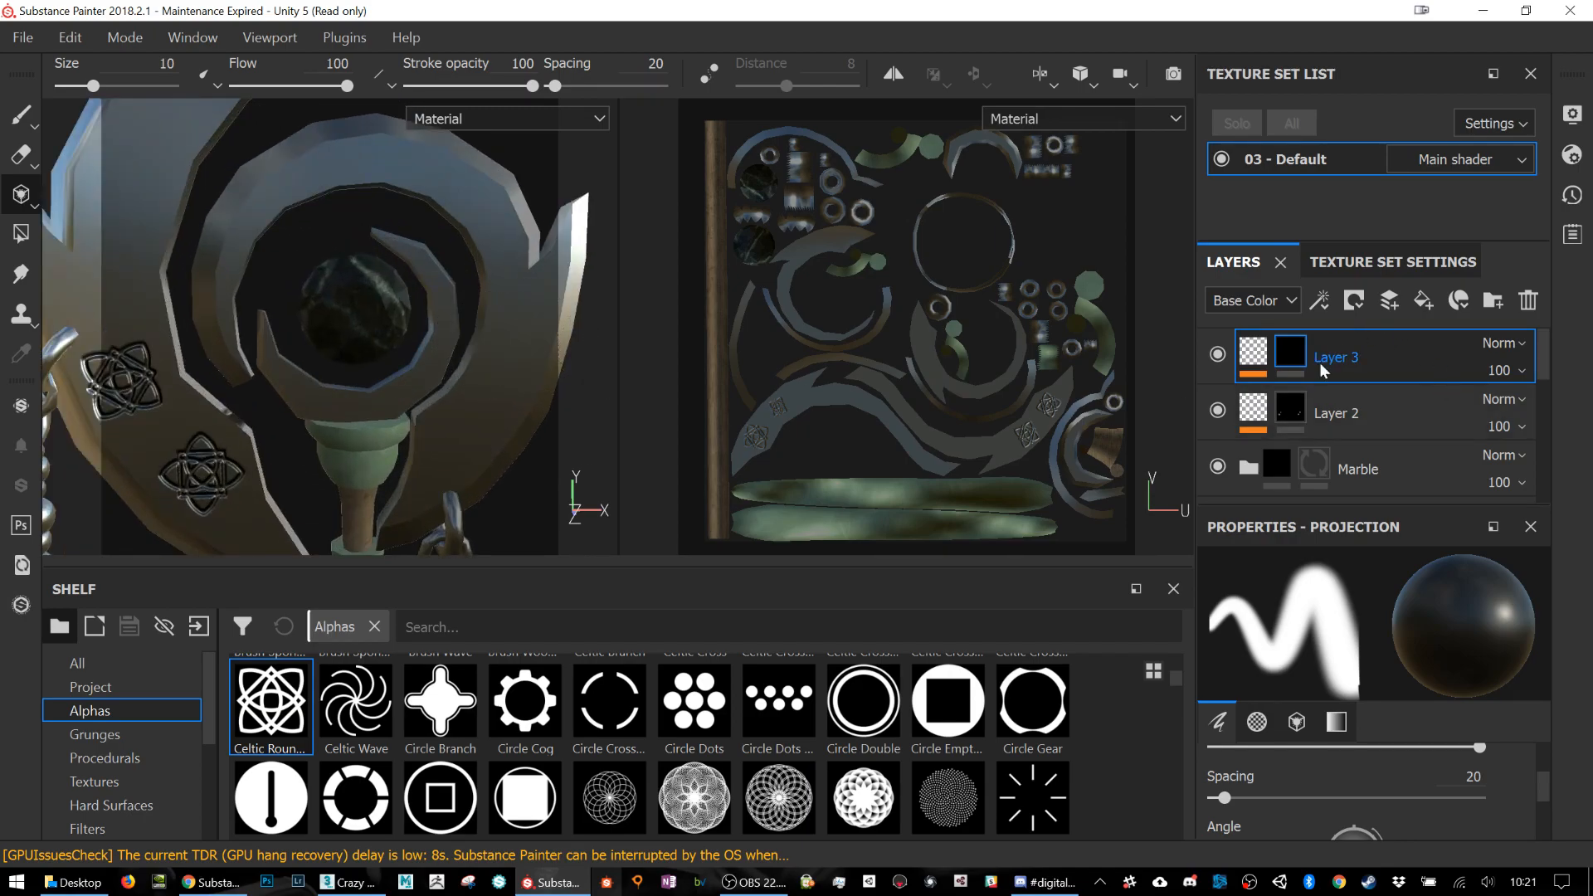
Step: Set the opacity value of Layer 3's fill effect to 0.6017
{"action": "left_click", "coordinate": [1261, 364]}
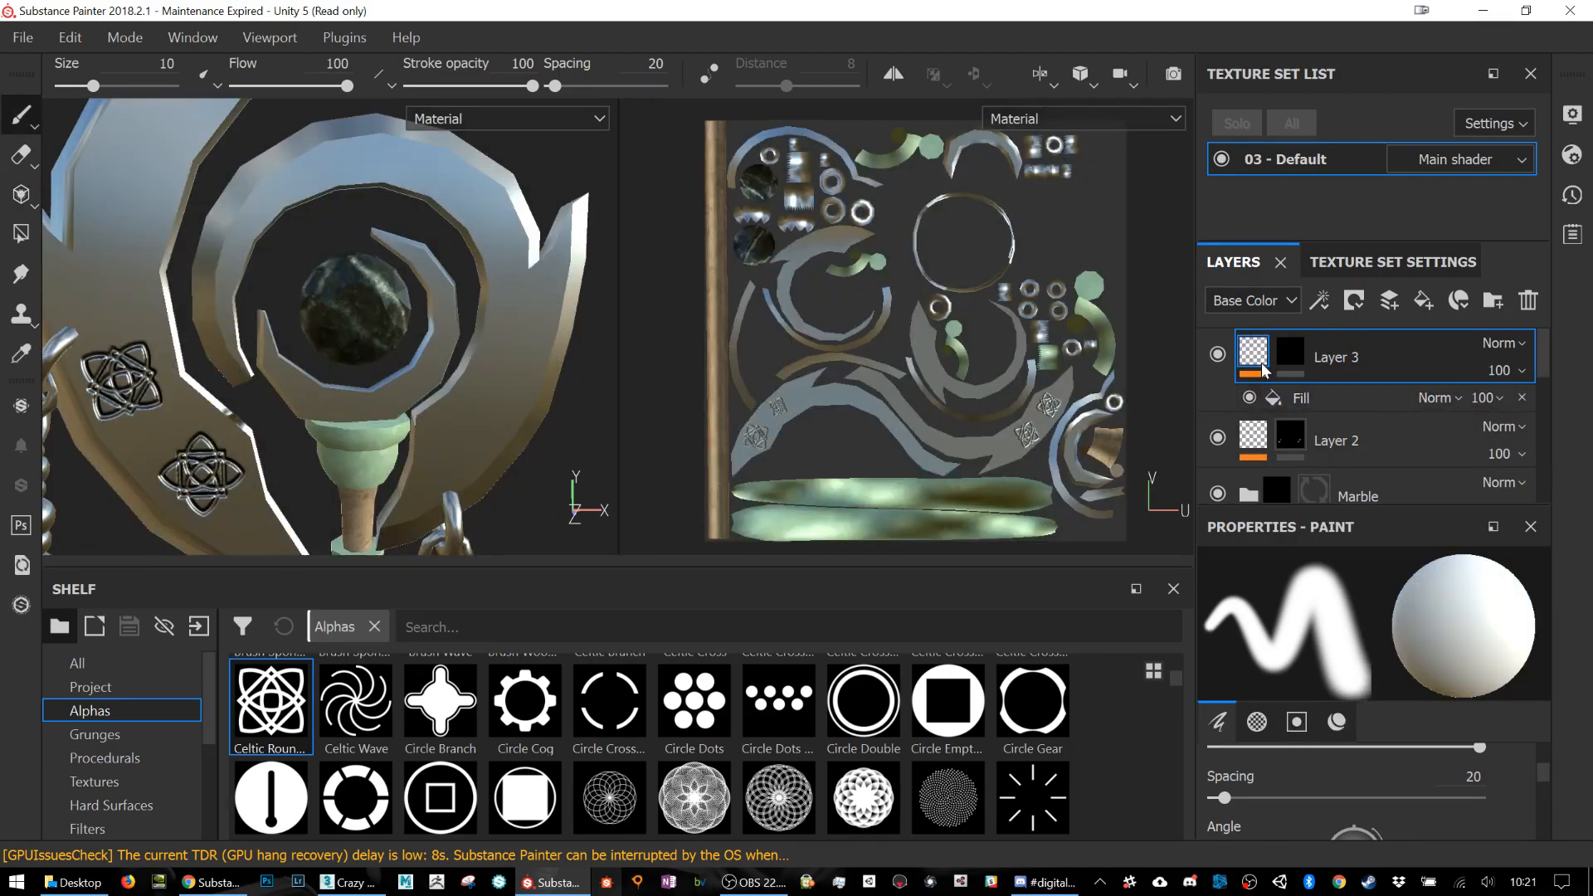
{"action": "left_click", "coordinate": [1318, 394]}
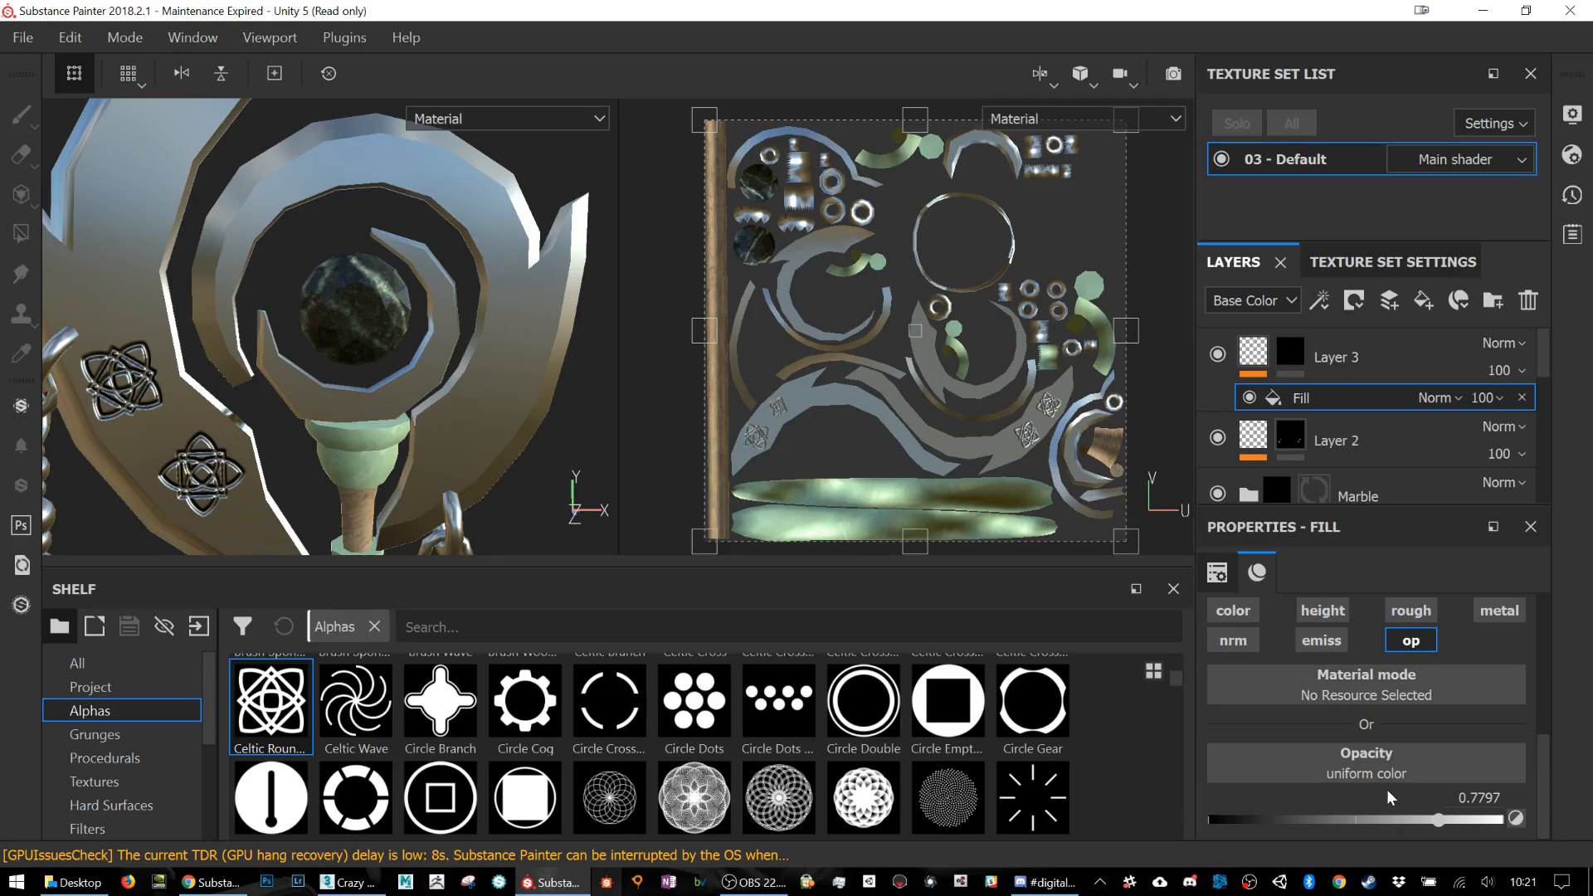
{"action": "left_click_drag", "start_coordinate": [1452, 819], "coordinate": [1398, 820]}
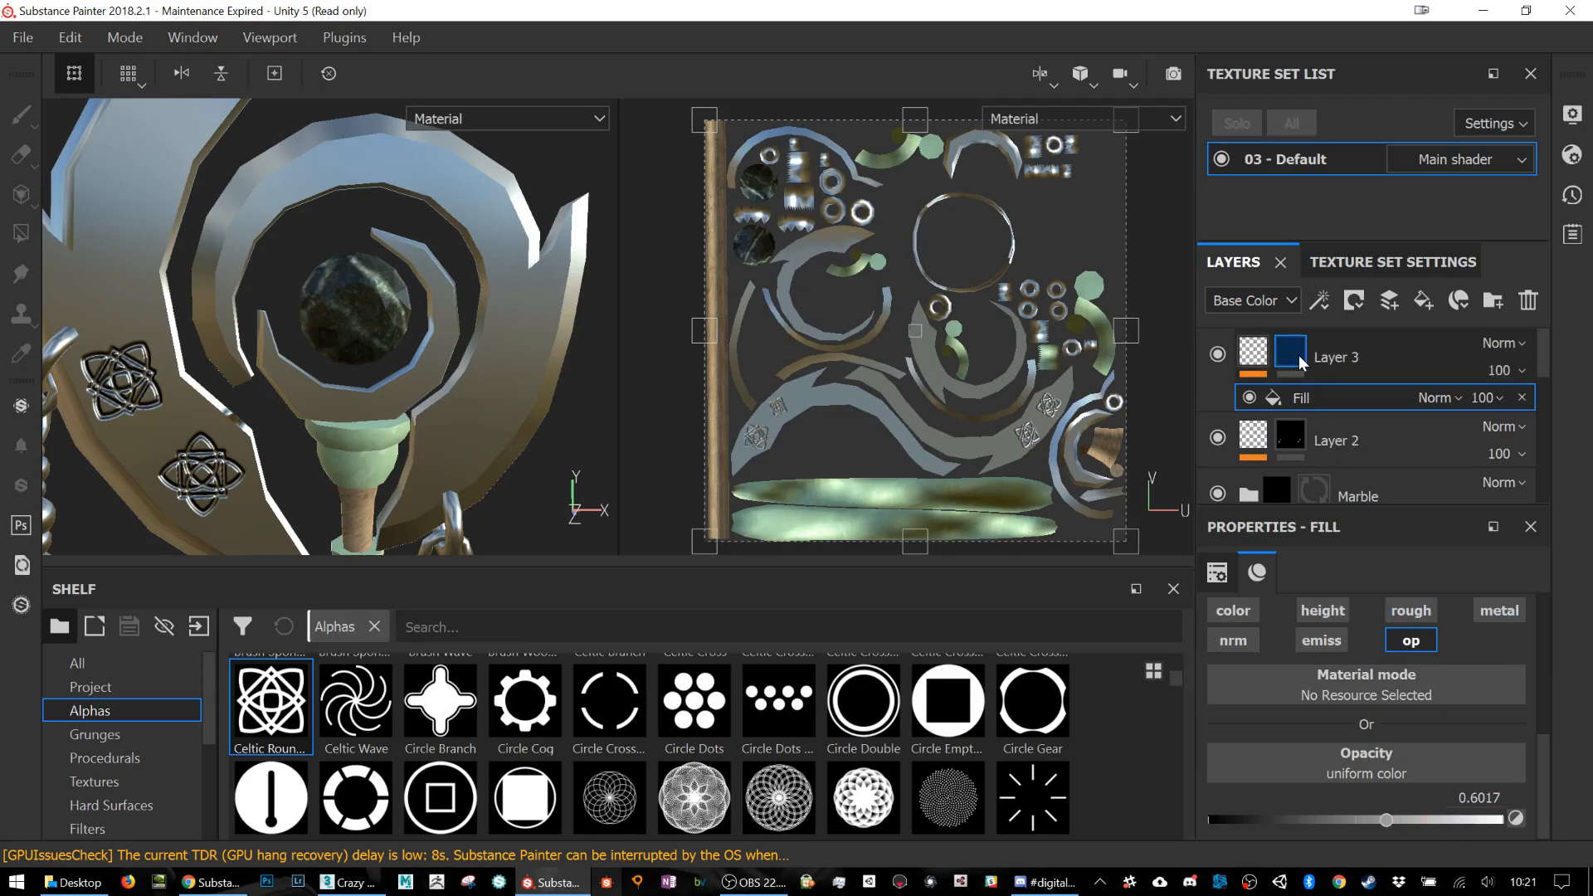
Step: Reveal the orb in Layer 3's mask with Polygon Fill in mesh mode, using a color value of 1
{"action": "mouse_move", "coordinate": [1295, 355]}
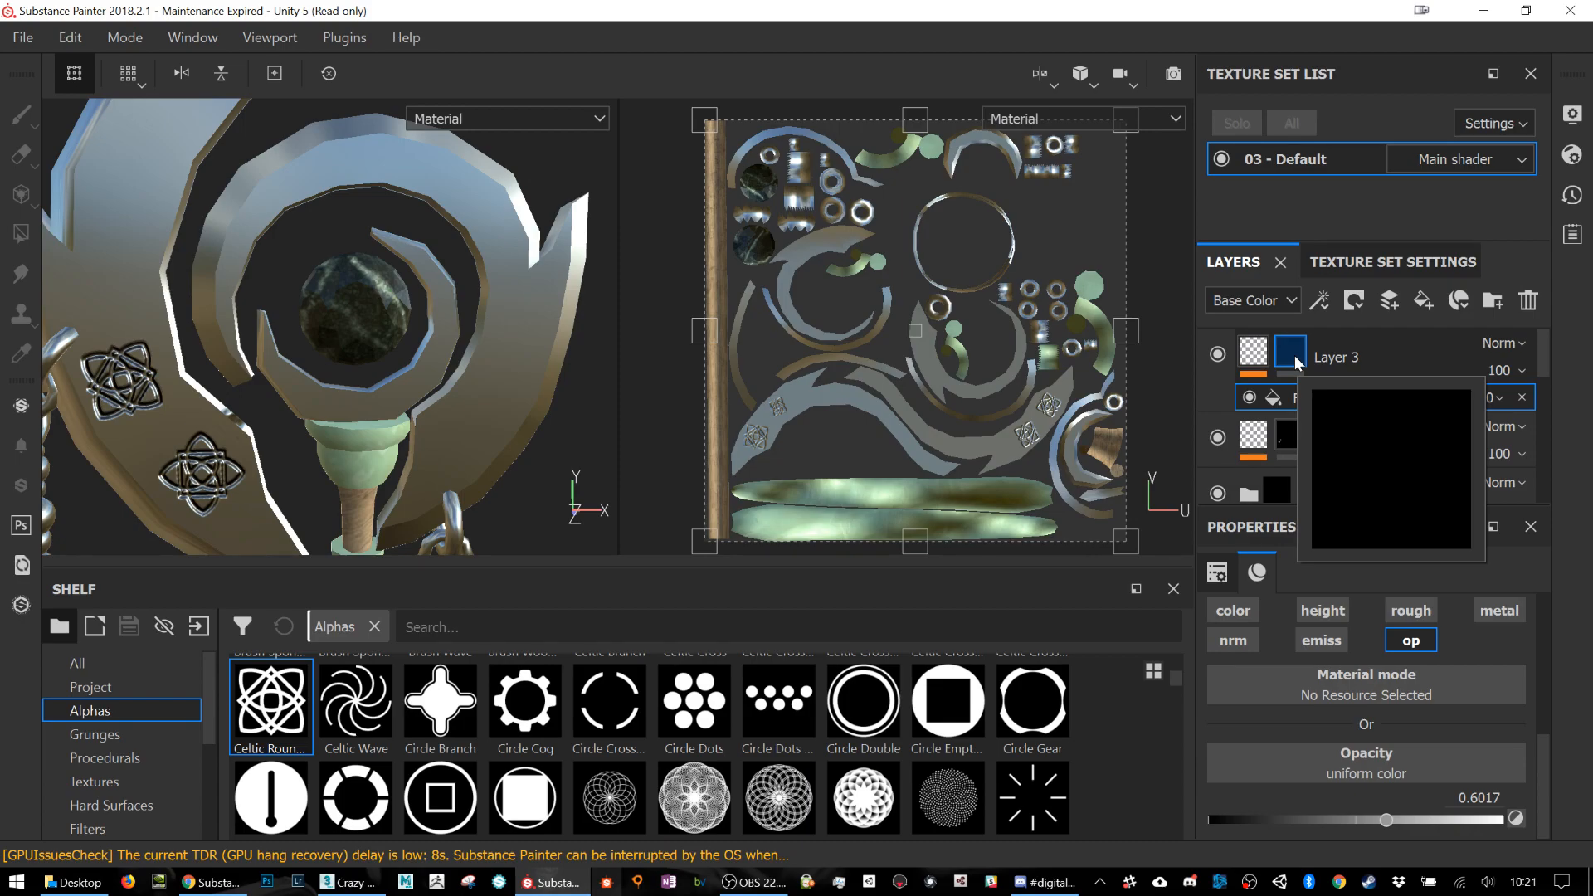
{"action": "left_click", "coordinate": [1294, 355]}
{"action": "left_click", "coordinate": [21, 194]}
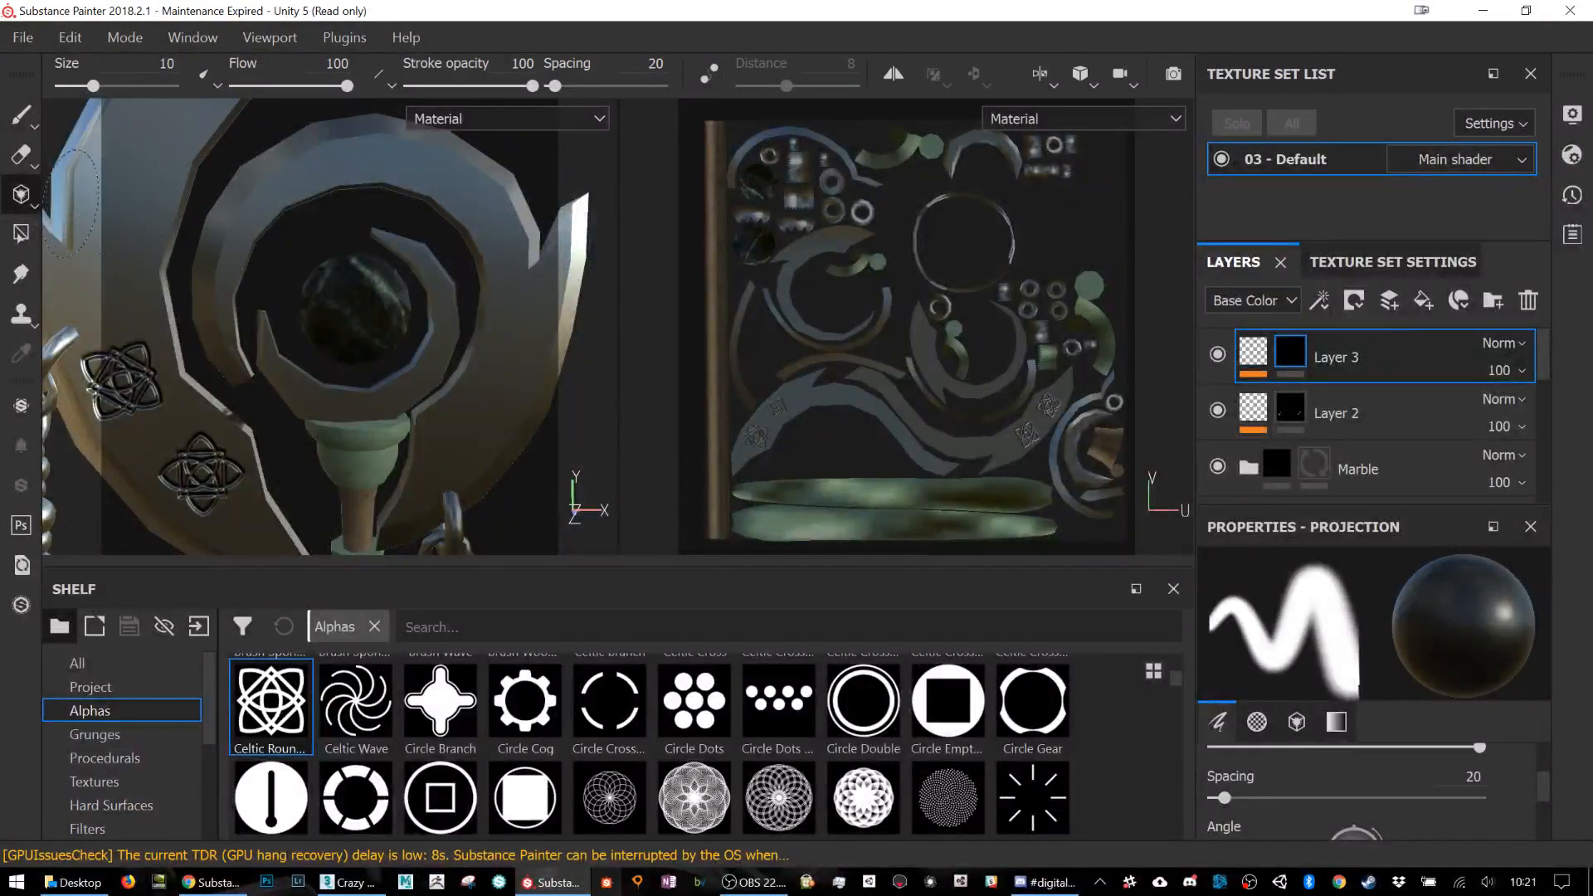
{"action": "left_click", "coordinate": [25, 238]}
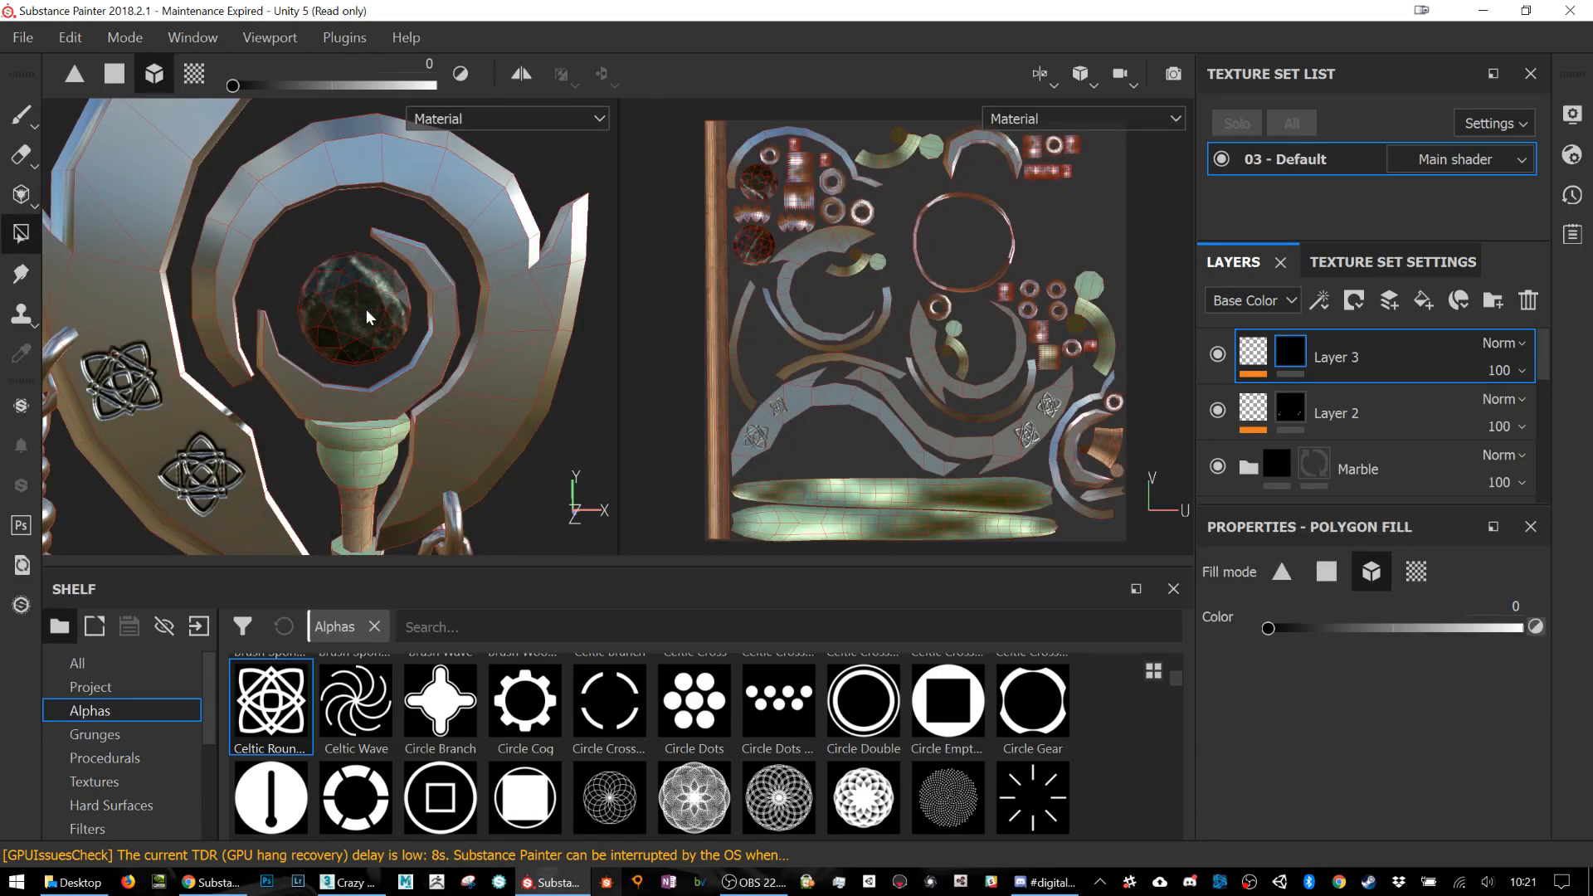
{"action": "left_click", "coordinate": [1519, 628]}
{"action": "left_click", "coordinate": [371, 312]}
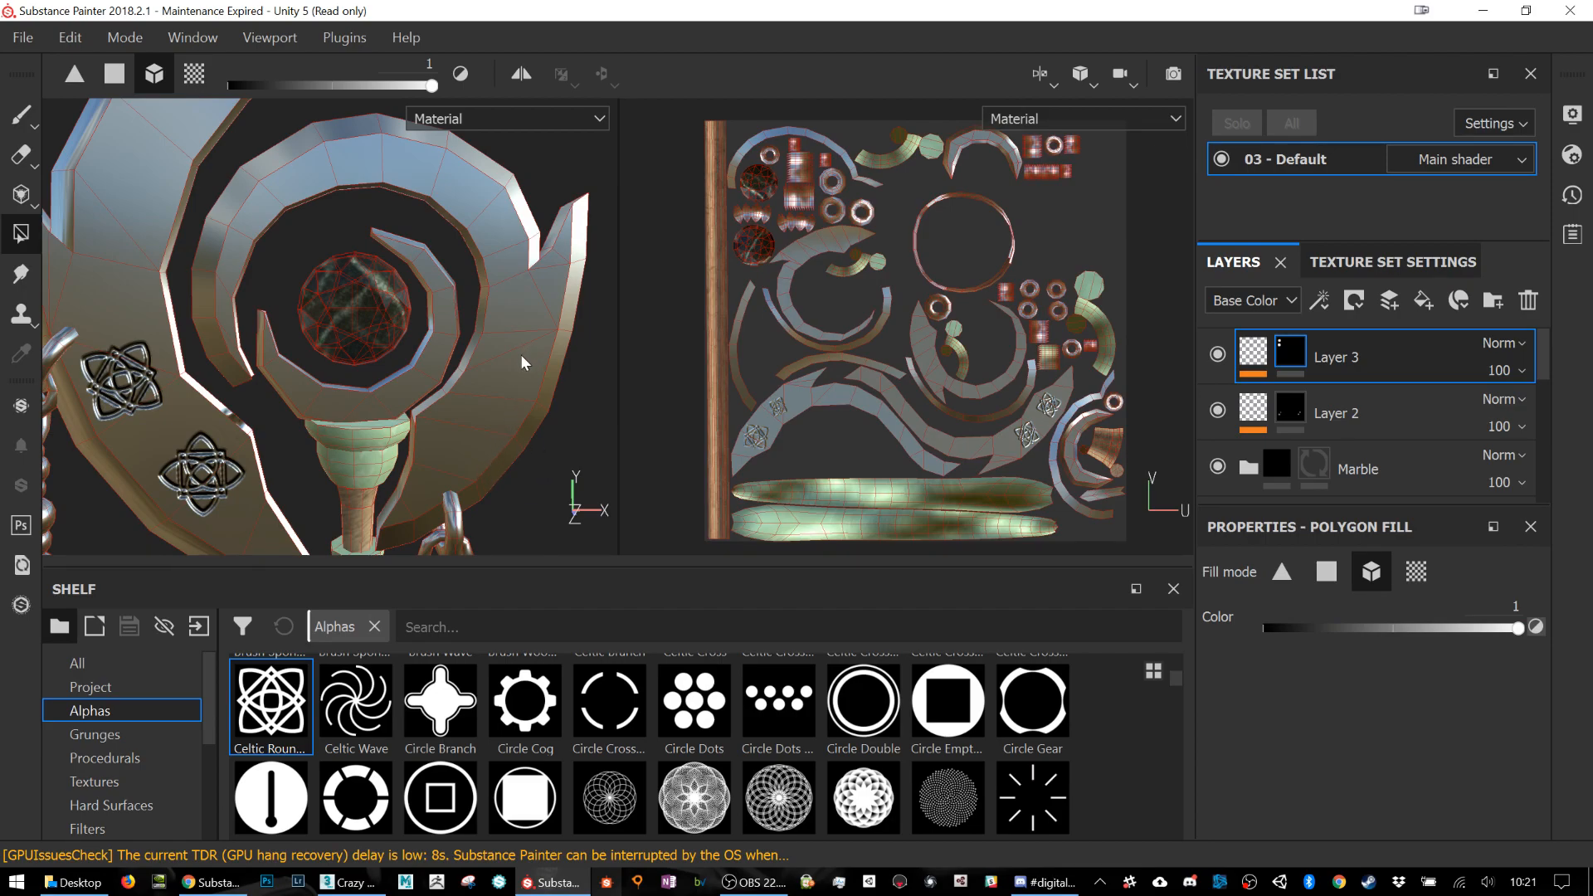
Step: Set the opacity value of Layer 3's fill effect to 0.3305 and check the orb's transparency
{"action": "left_click", "coordinate": [1254, 362]}
{"action": "left_click", "coordinate": [1351, 402]}
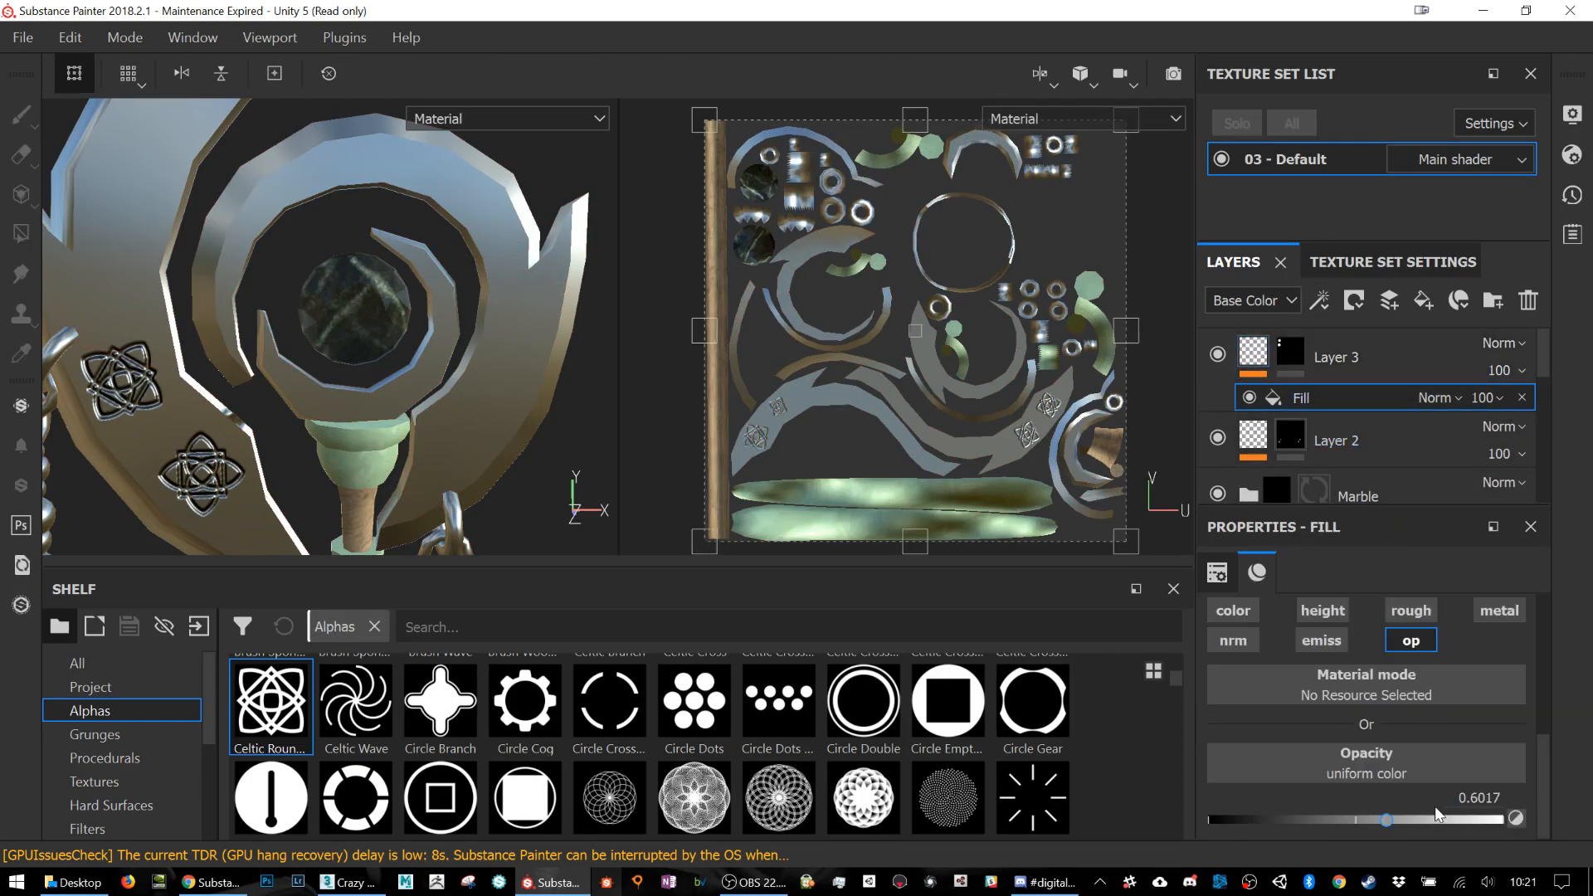
{"action": "mouse_move", "coordinate": [1318, 809]}
{"action": "left_mouse_down"}
{"action": "mouse_move", "coordinate": [1241, 790]}
{"action": "mouse_move", "coordinate": [1561, 827]}
{"action": "mouse_move", "coordinate": [1168, 800]}
{"action": "mouse_move", "coordinate": [1307, 804]}
{"action": "left_mouse_up"}
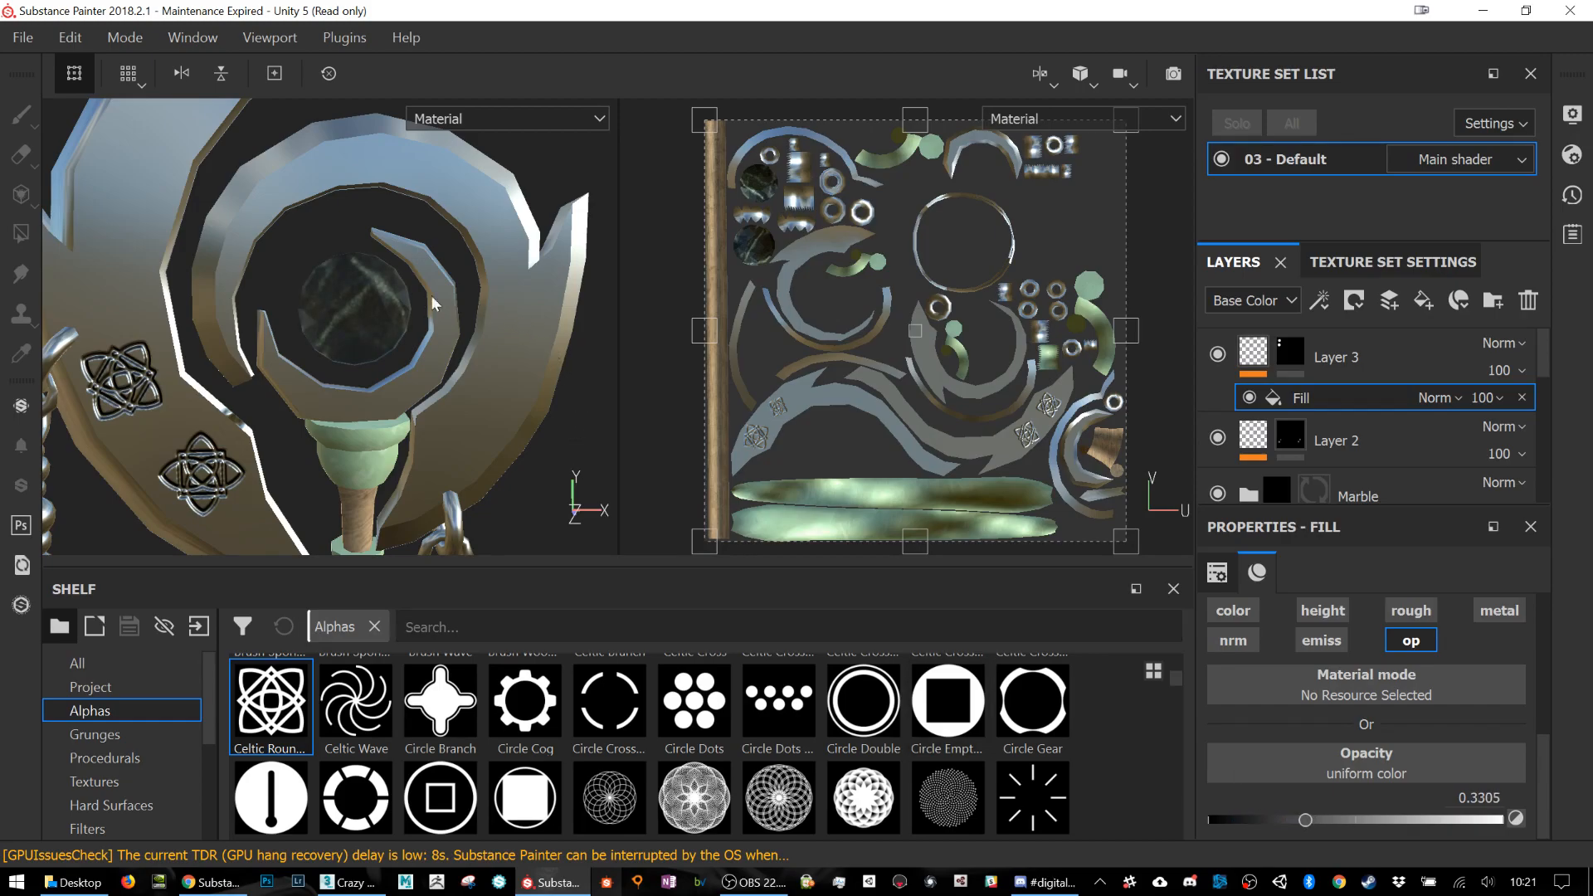
{"action": "left_click_drag", "start_coordinate": [322, 355], "coordinate": [178, 318], "text": "alt"}
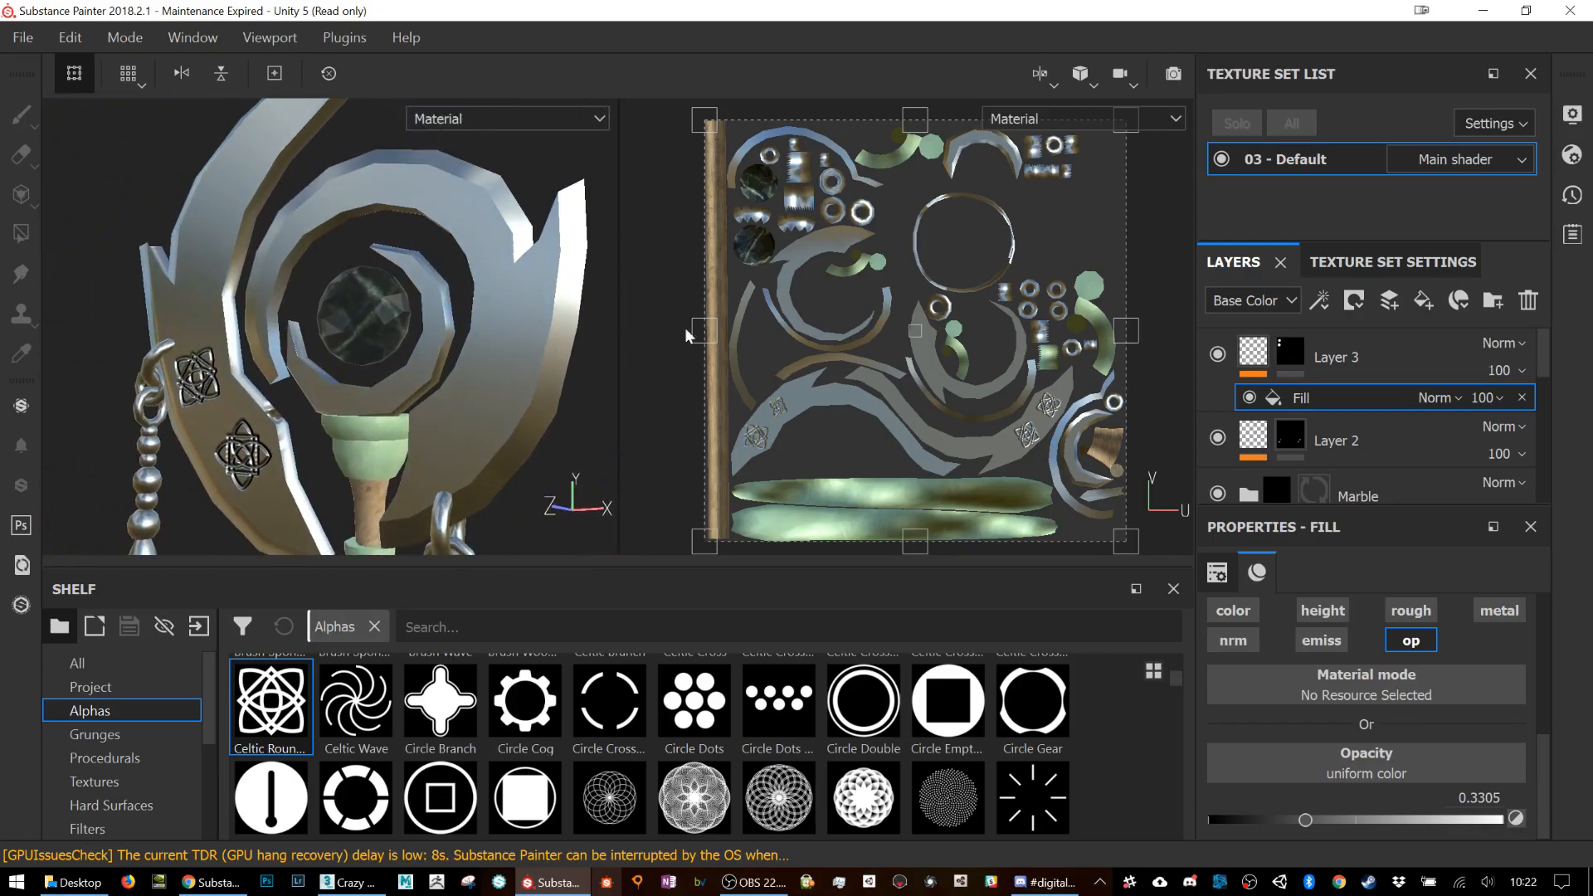
Step: Create a new layer above Layer 3 and add a fill effect to its content
{"action": "left_click", "coordinate": [1352, 360]}
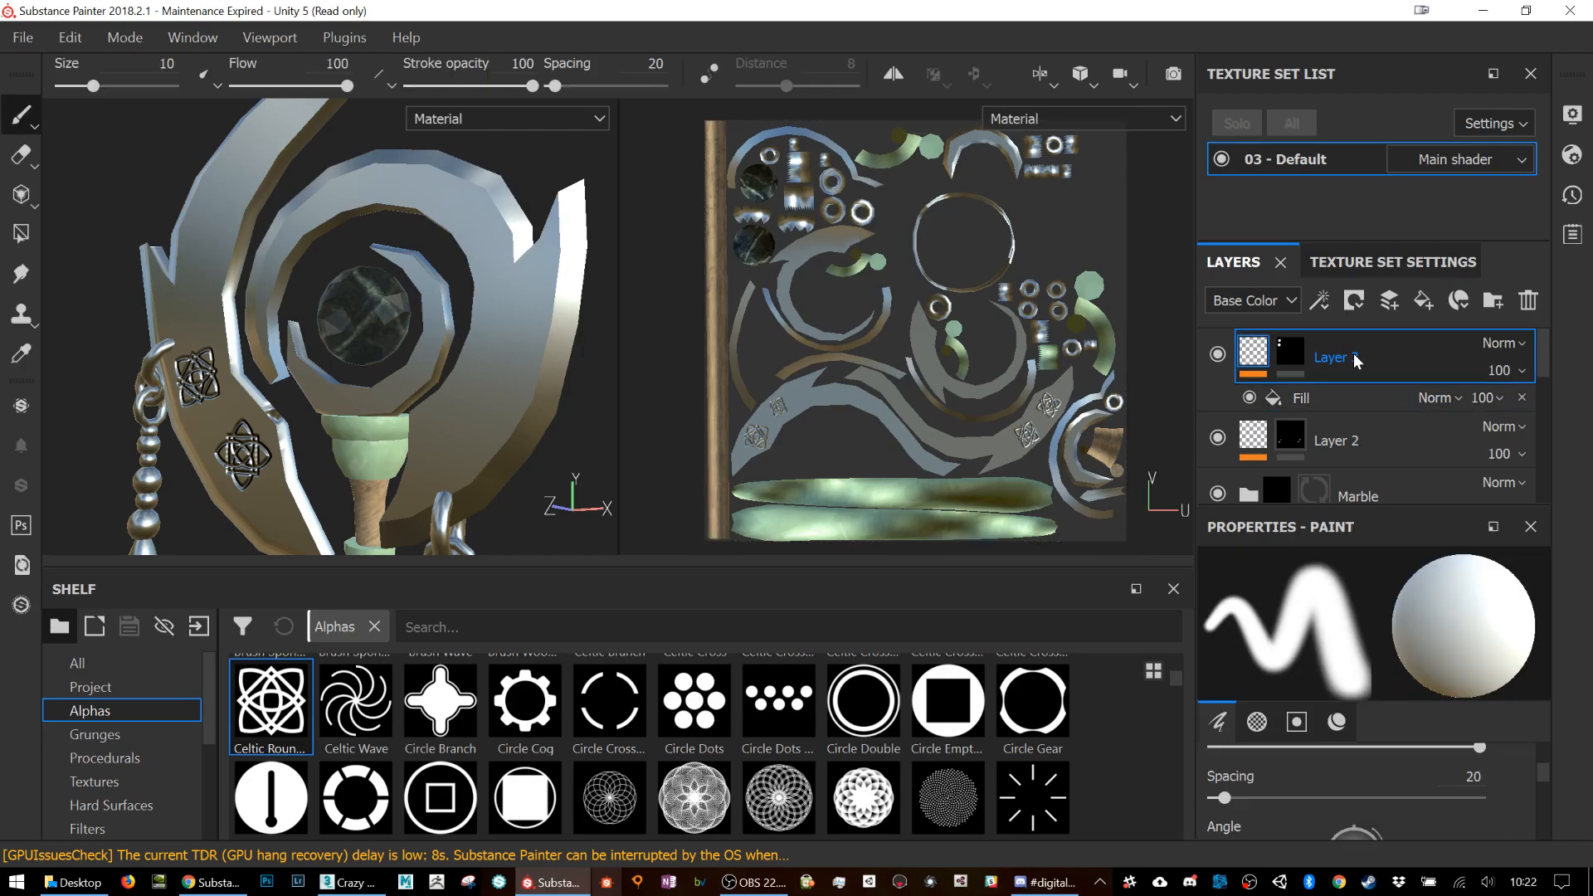
{"action": "left_click", "coordinate": [1390, 300]}
{"action": "right_click", "coordinate": [1310, 342]}
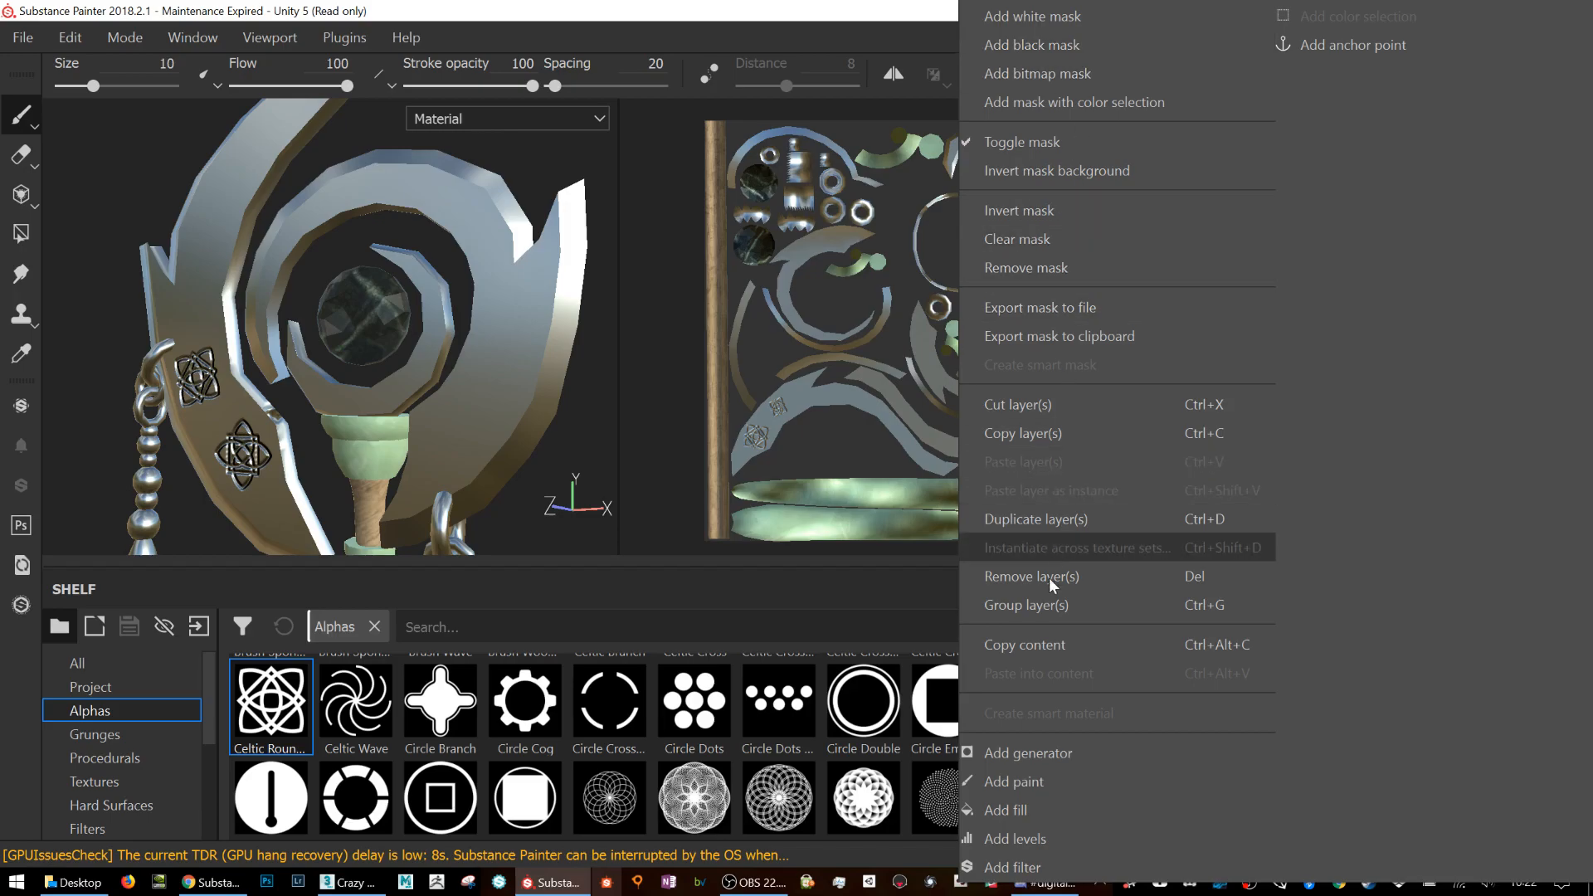
{"action": "left_click", "coordinate": [1046, 808]}
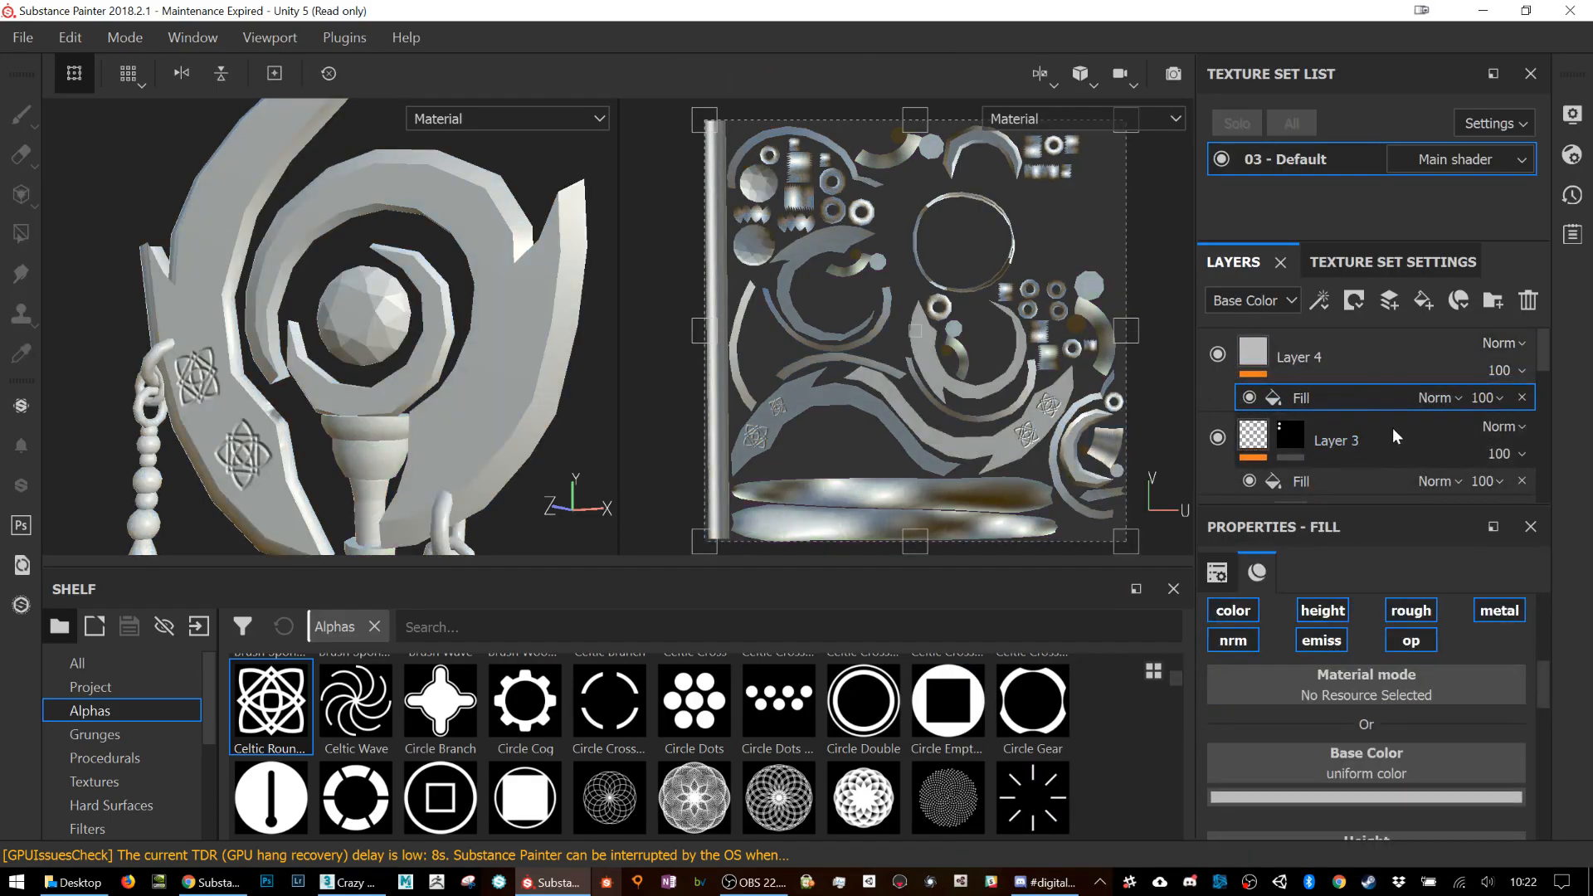
Step: Restrict the new fill effect to the emissive channel by disabling color, height, roughness, metallic, normal and opacity
{"action": "left_click", "coordinate": [1233, 611]}
{"action": "left_click", "coordinate": [1233, 640]}
{"action": "left_click", "coordinate": [1322, 610]}
{"action": "left_click", "coordinate": [1411, 640]}
{"action": "left_click", "coordinate": [1411, 613]}
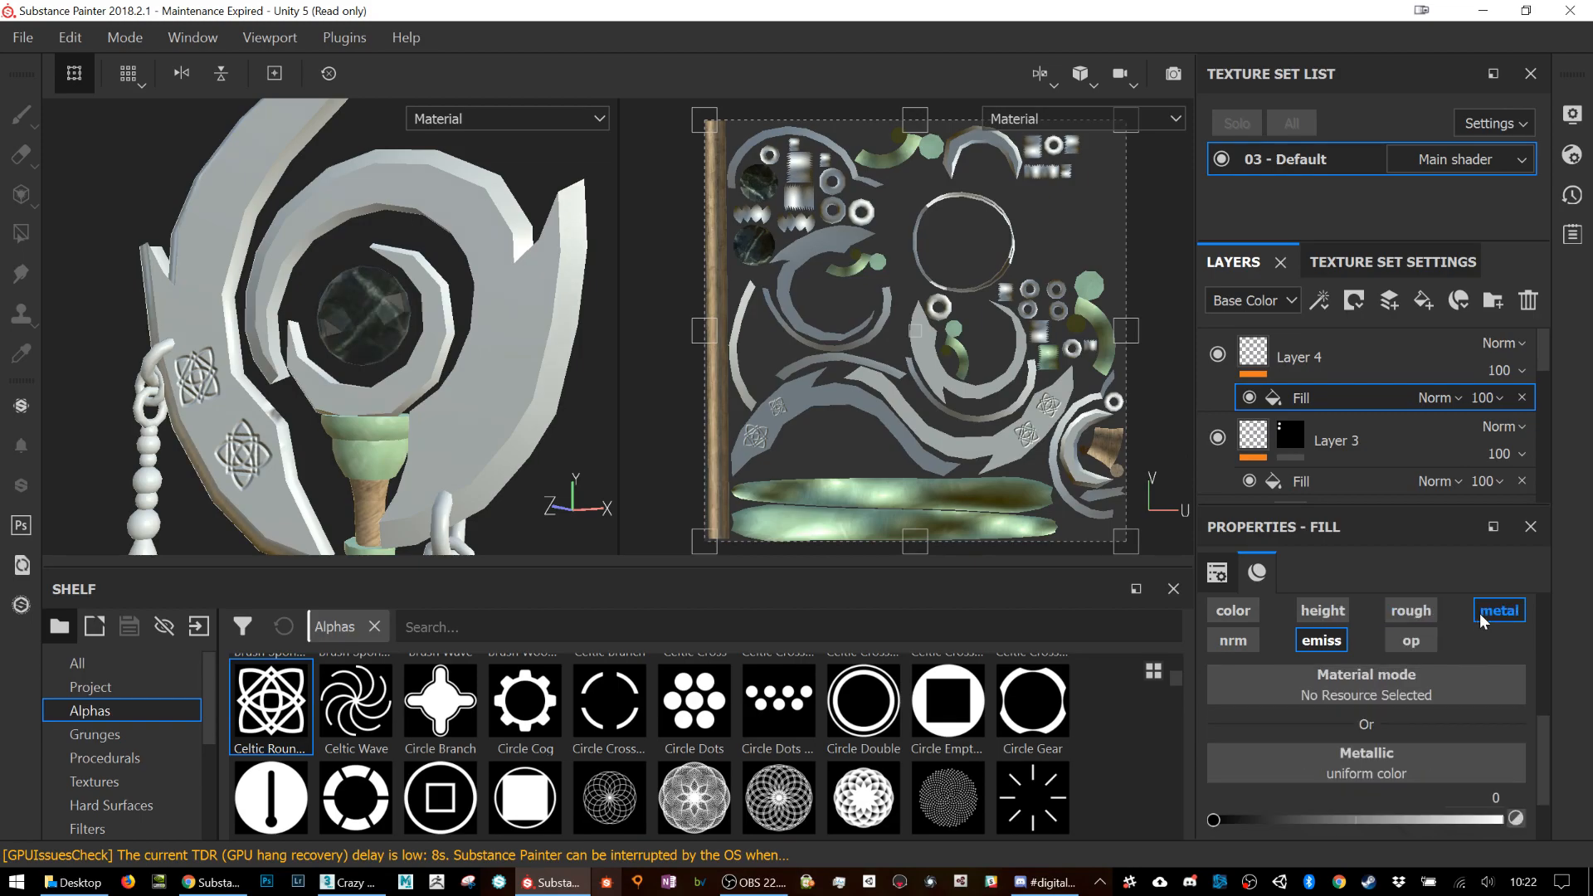
{"action": "left_click", "coordinate": [1485, 614]}
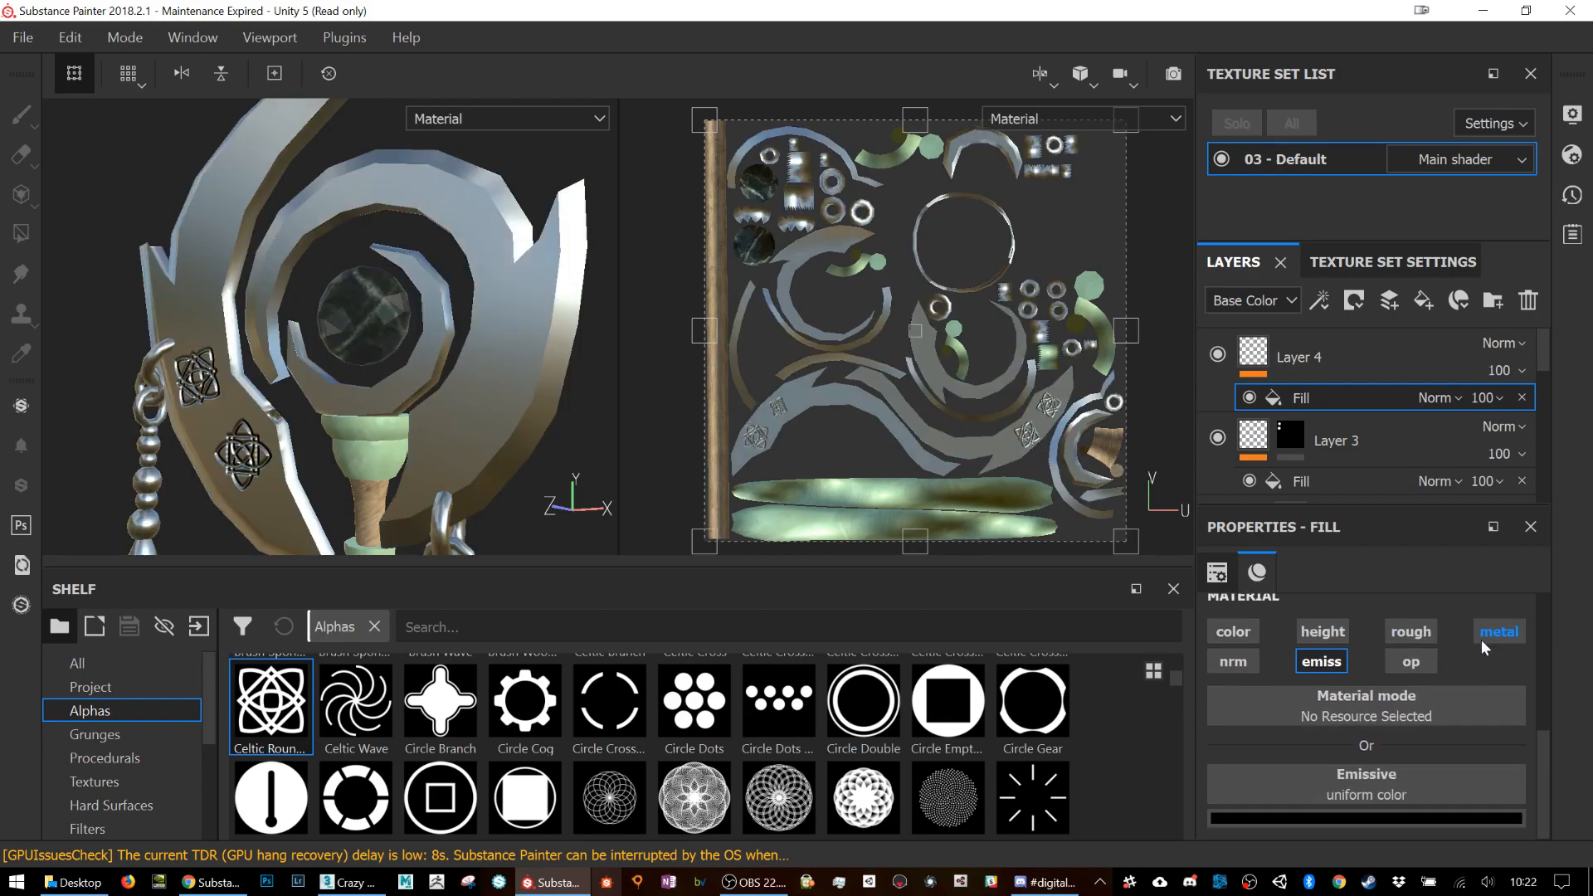
Step: Set the fill effect's emissive color to pure red, RGB 1, 0, 0
{"action": "left_click", "coordinate": [1389, 818]}
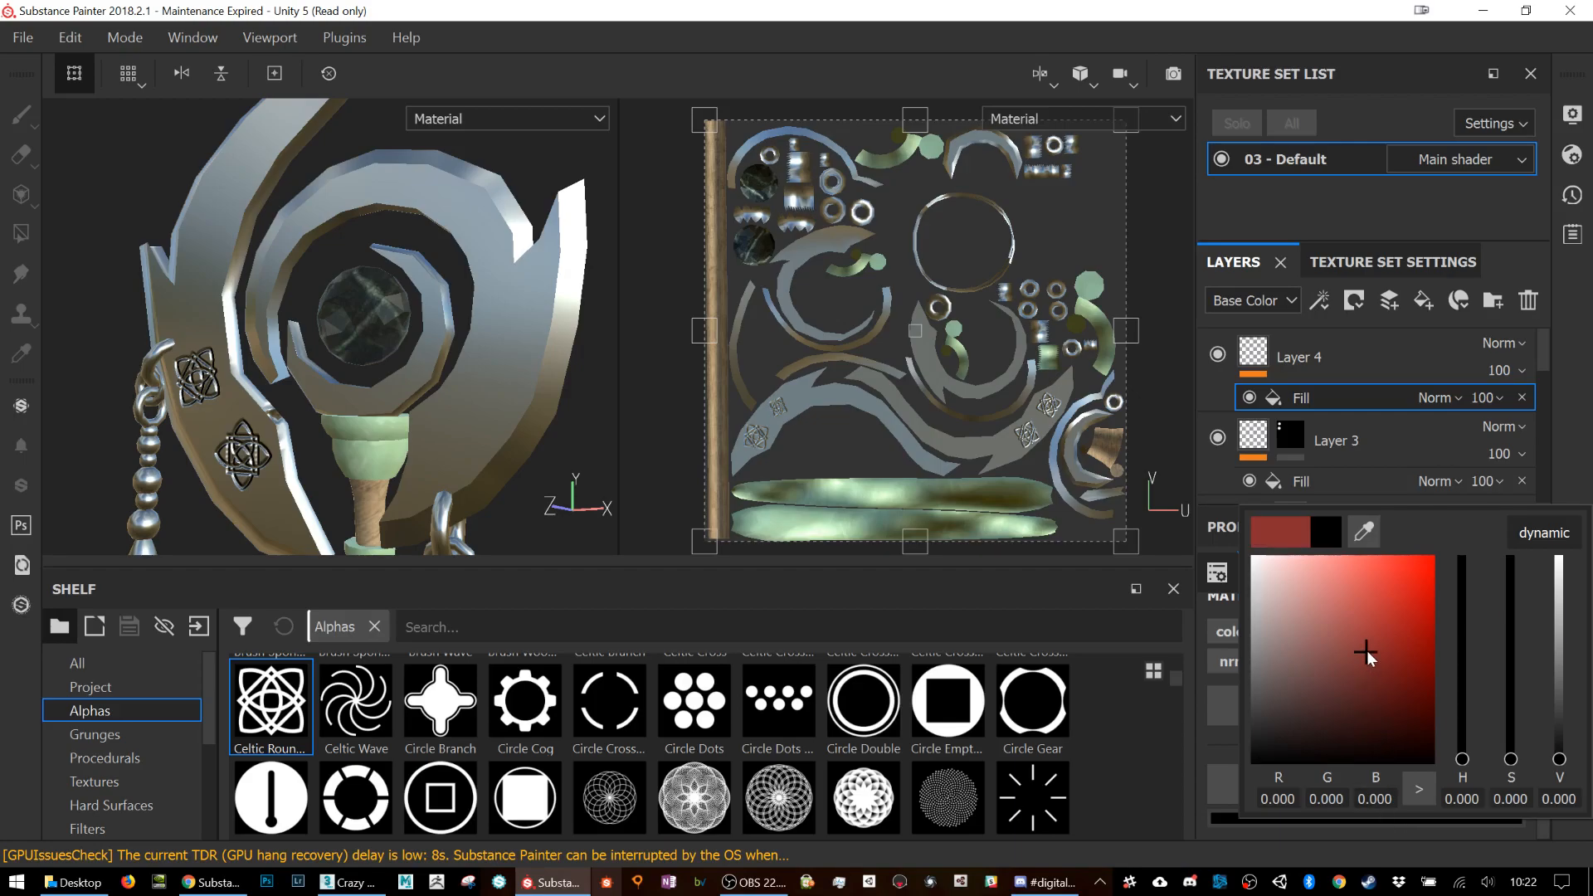
{"action": "left_click_drag", "start_coordinate": [1367, 650], "coordinate": [1447, 511]}
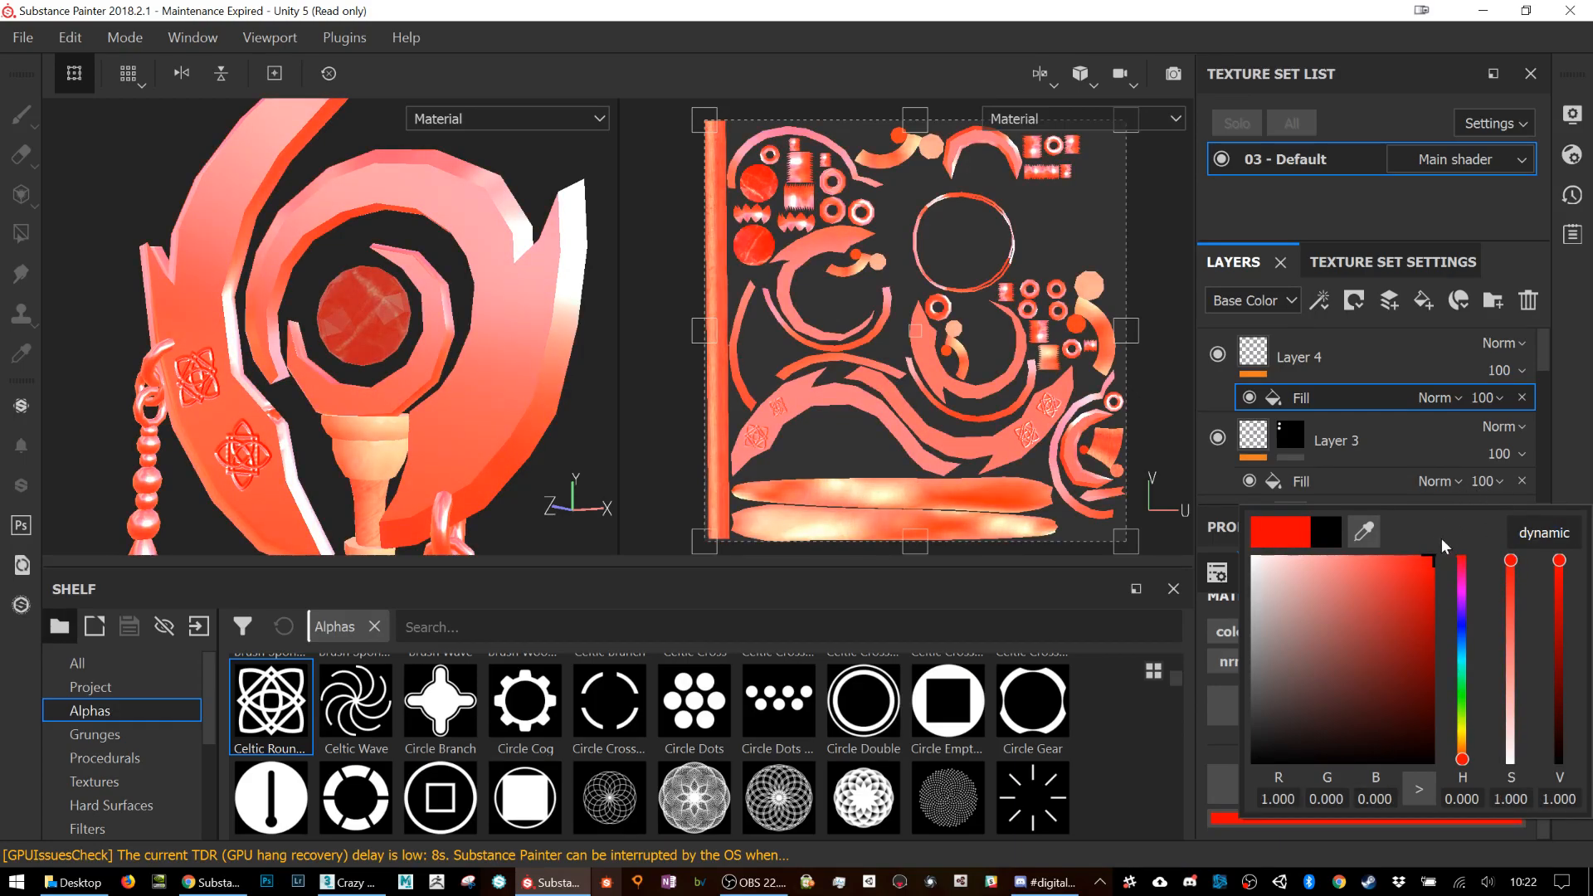
{"action": "left_click", "coordinate": [1205, 749]}
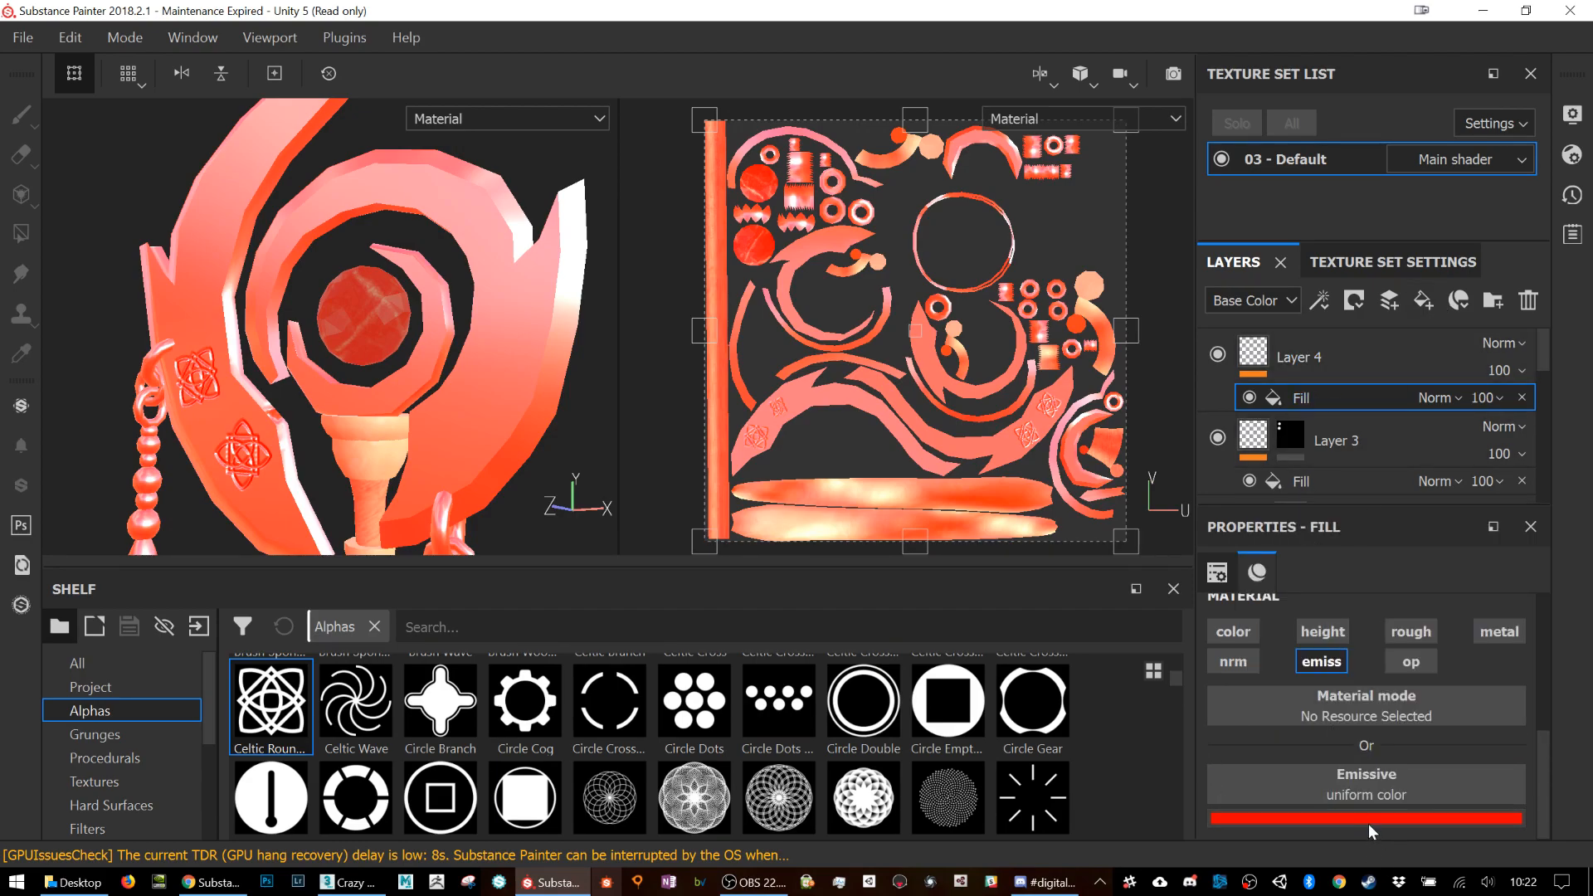
Step: Add a black mask to Layer 4 and reveal the teardrops and middle beads of both hanging chains with Polygon Fill in mesh mode
{"action": "right_click", "coordinate": [1303, 361]}
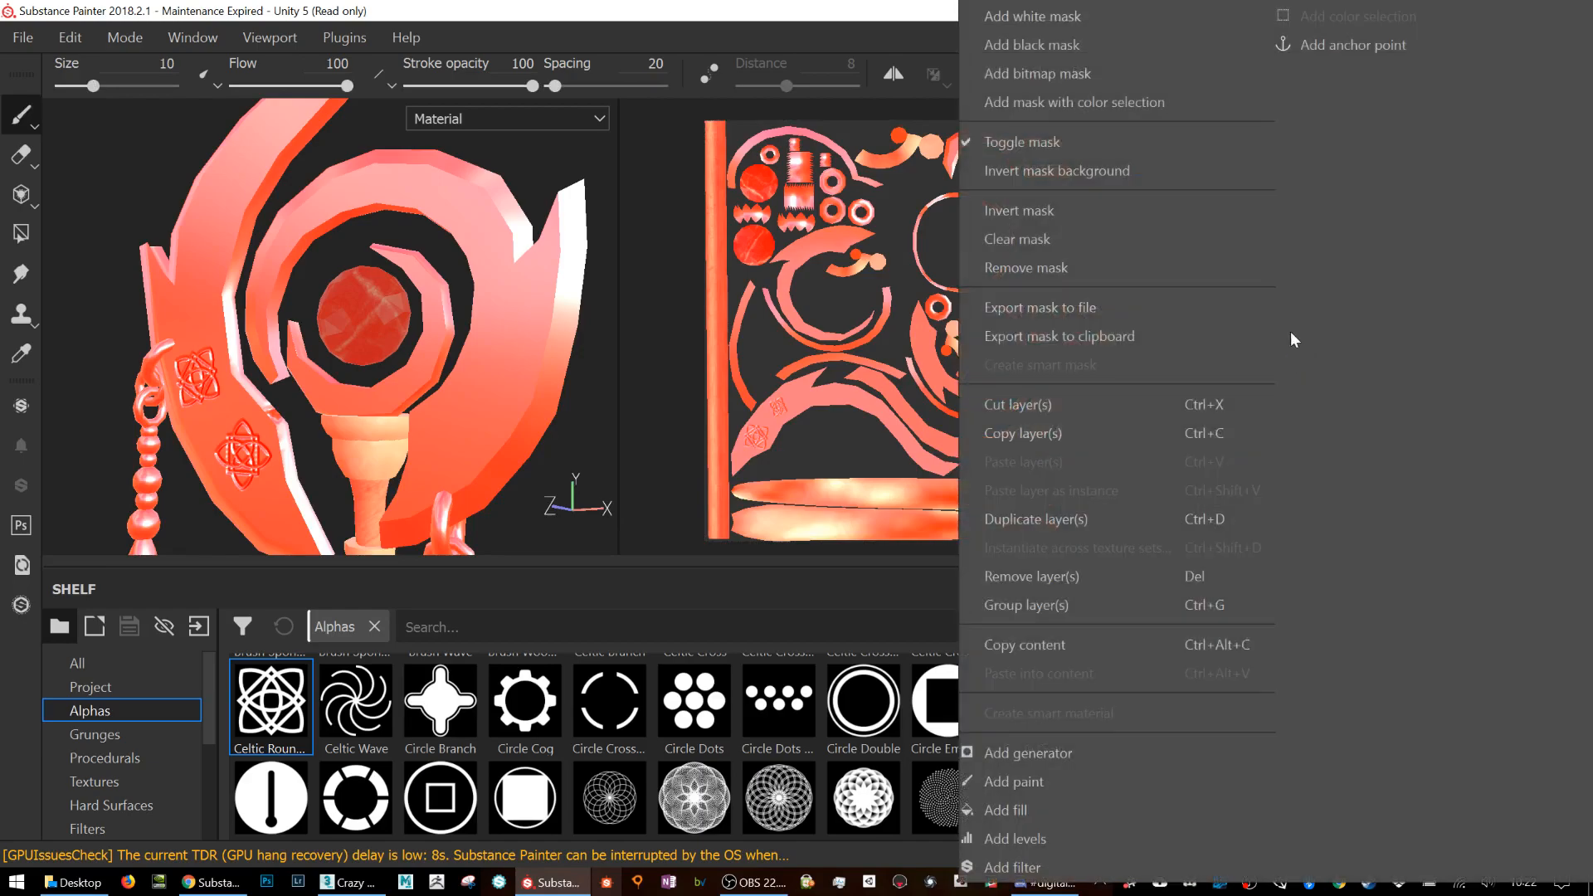
{"action": "left_click", "coordinate": [1096, 27]}
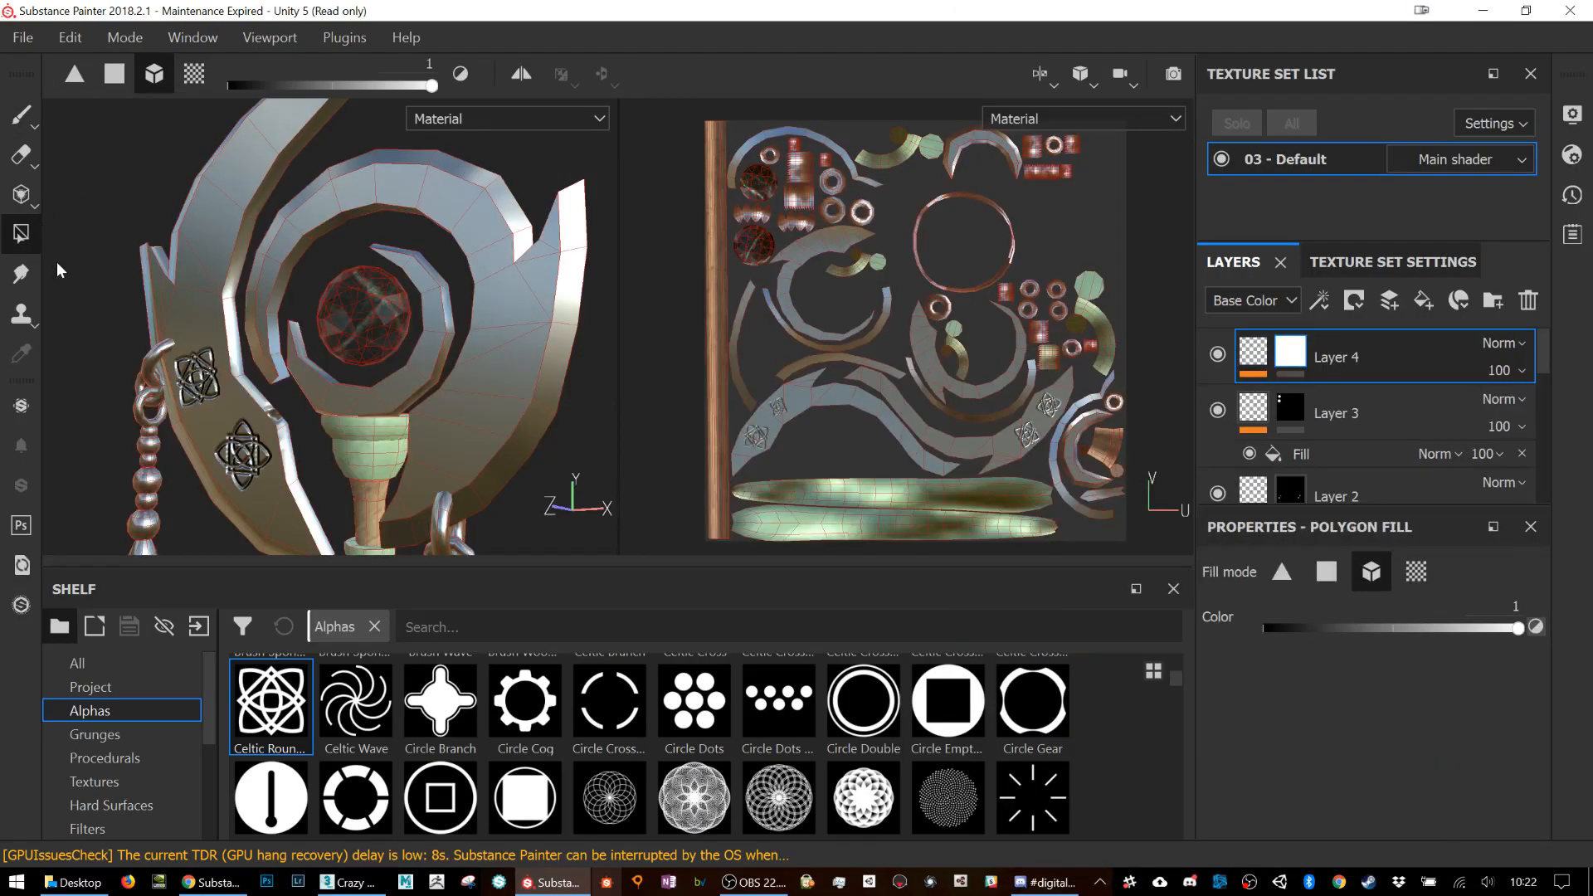
{"action": "left_click_drag", "start_coordinate": [323, 458], "coordinate": [199, 414], "text": "alt"}
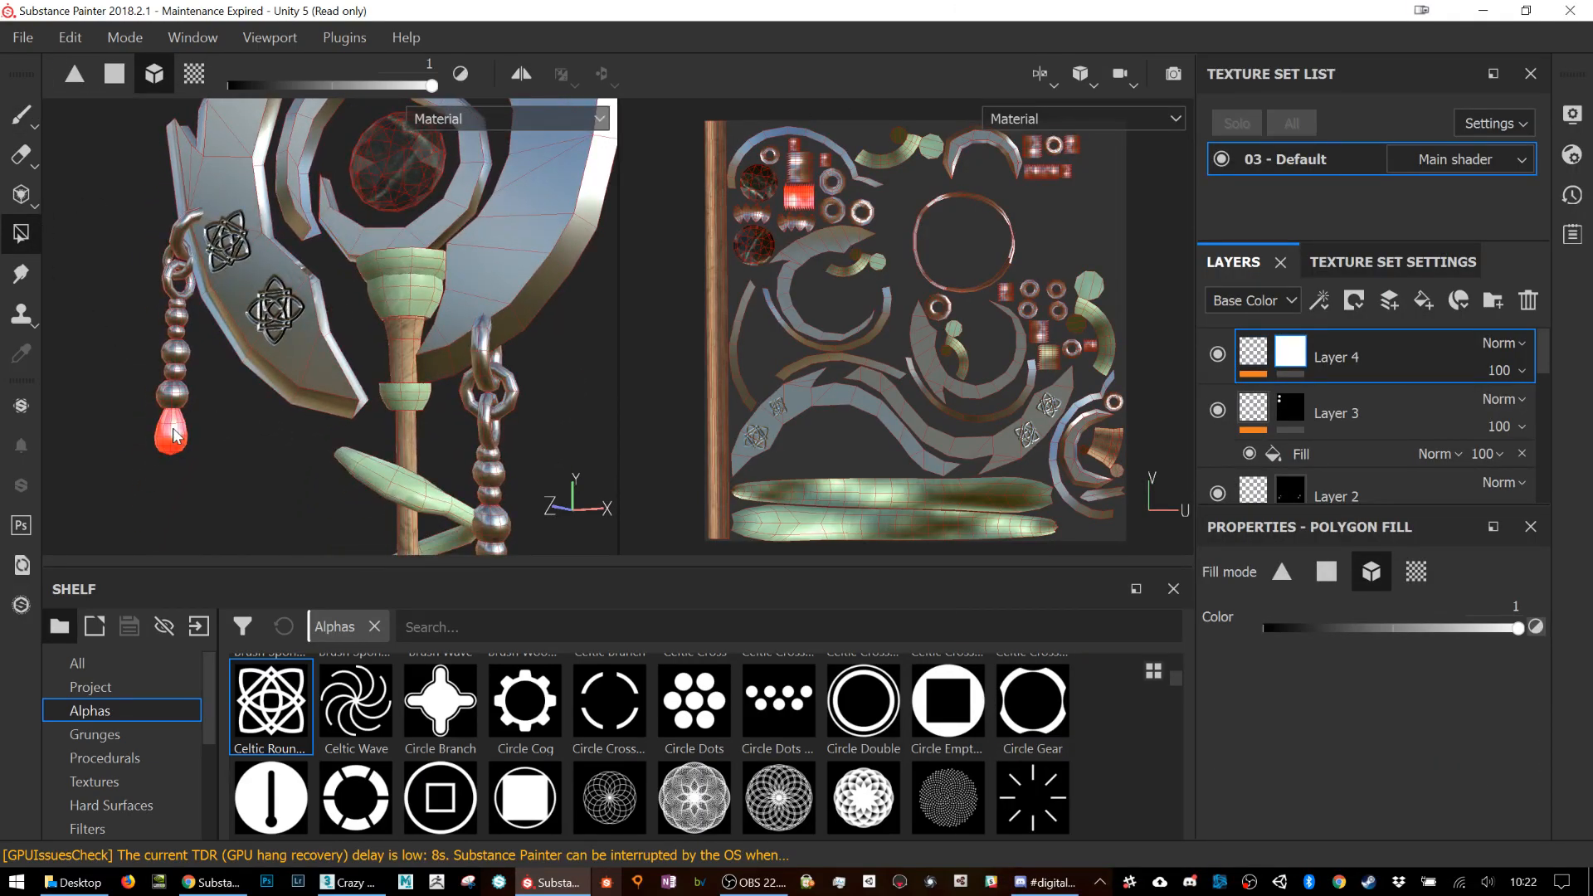
{"action": "left_click_drag", "start_coordinate": [440, 510], "coordinate": [480, 482], "text": "alt"}
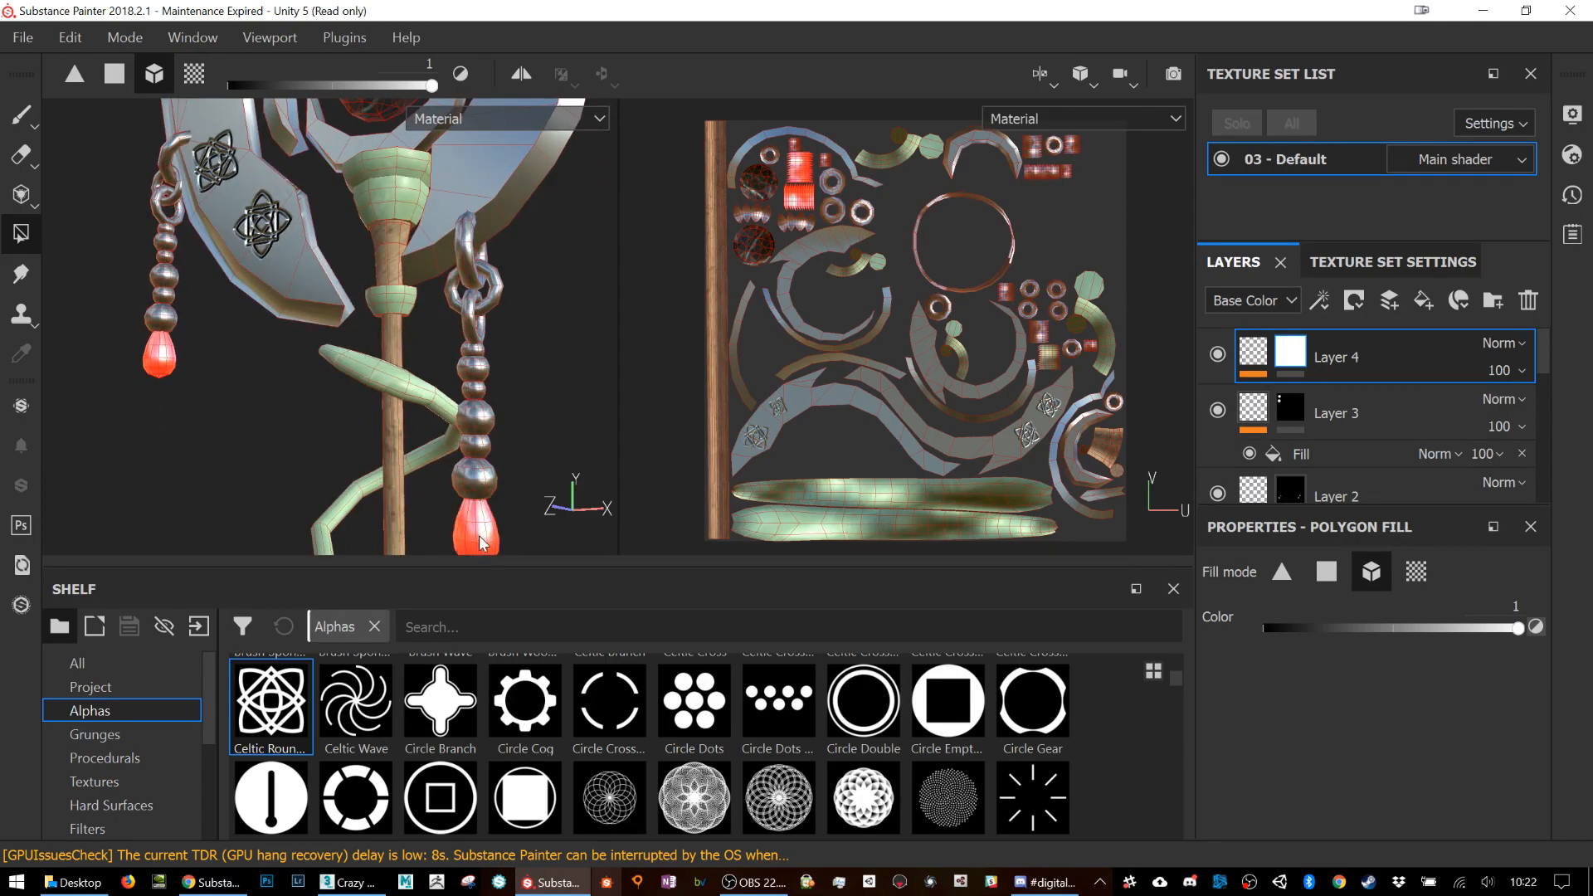
{"action": "left_click", "coordinate": [477, 425]}
{"action": "left_click", "coordinate": [165, 276]}
{"action": "left_click_drag", "start_coordinate": [158, 242], "coordinate": [3, 240], "text": "alt"}
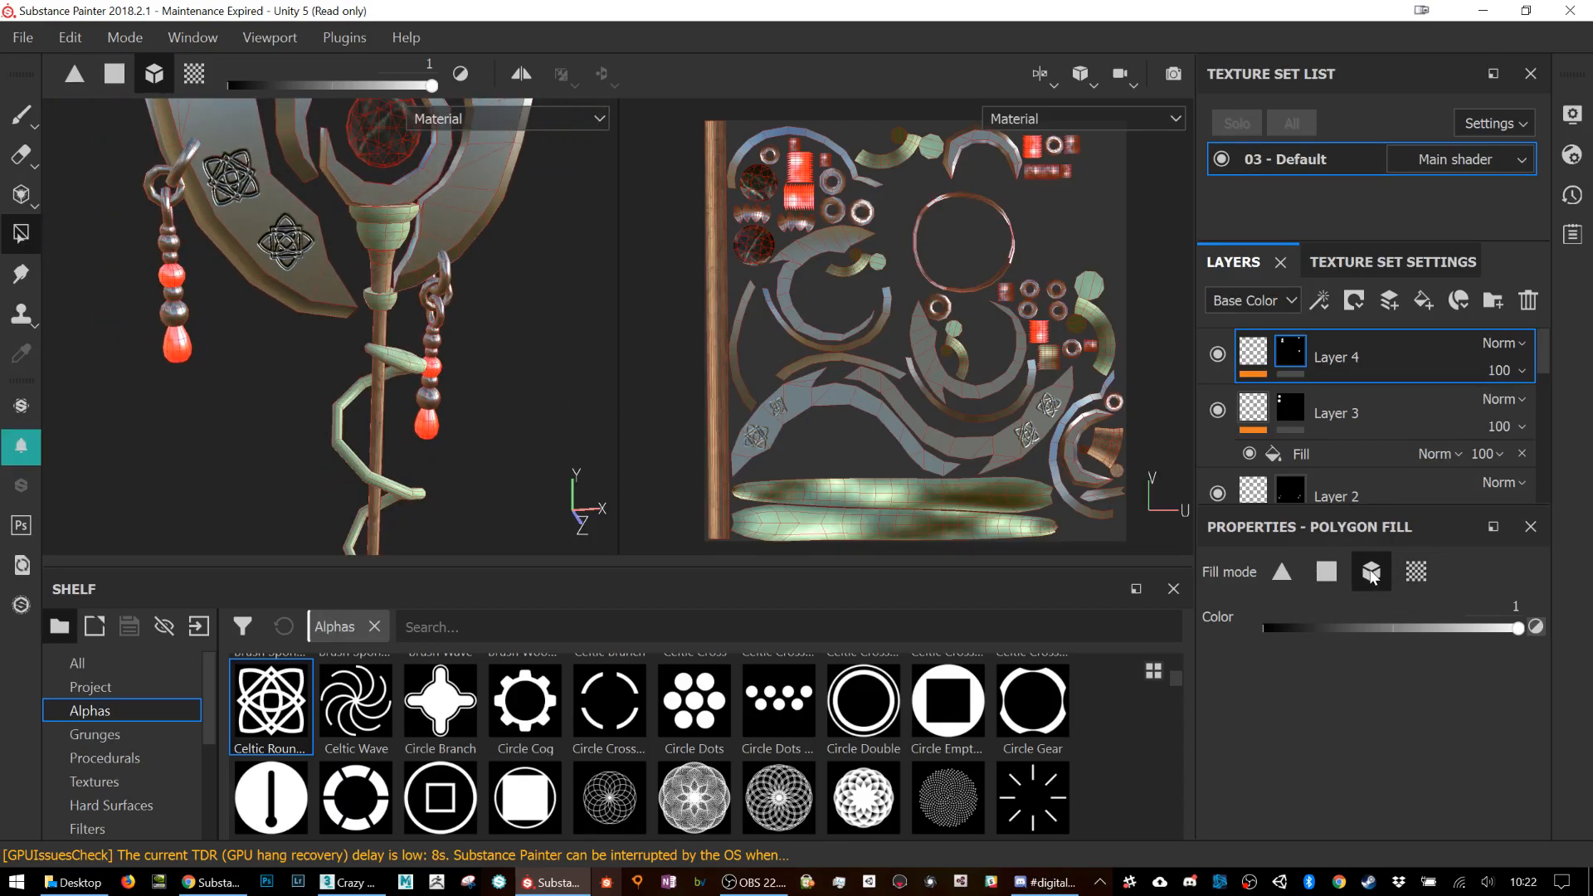
{"action": "left_click_drag", "start_coordinate": [585, 412], "coordinate": [500, 403], "text": "alt"}
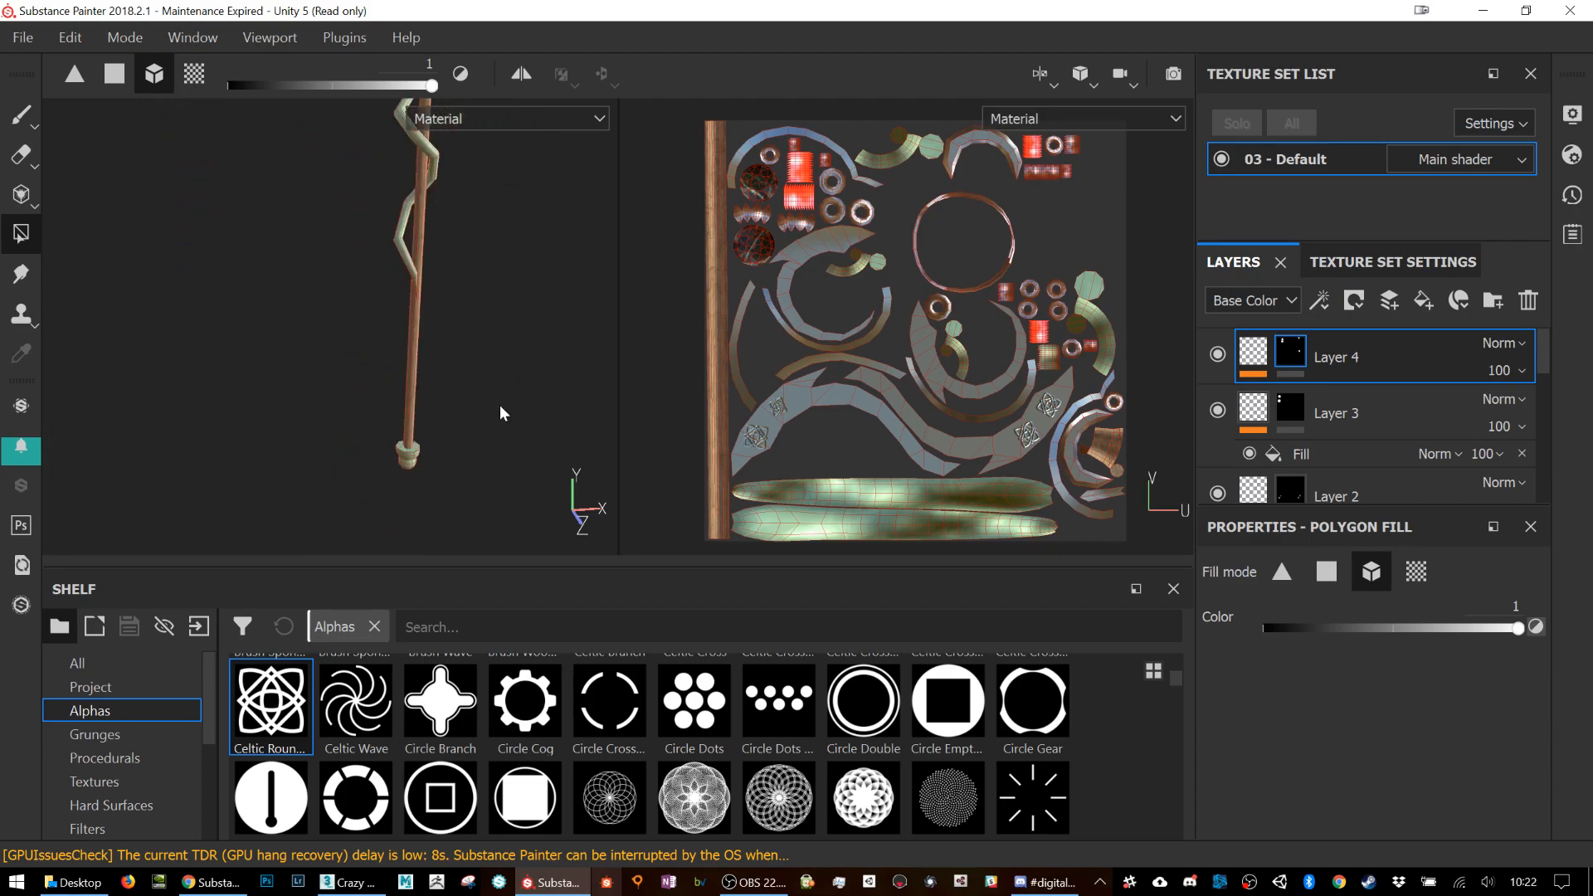
{"action": "middle_click_drag", "start_coordinate": [486, 278], "coordinate": [498, 469], "text": "alt"}
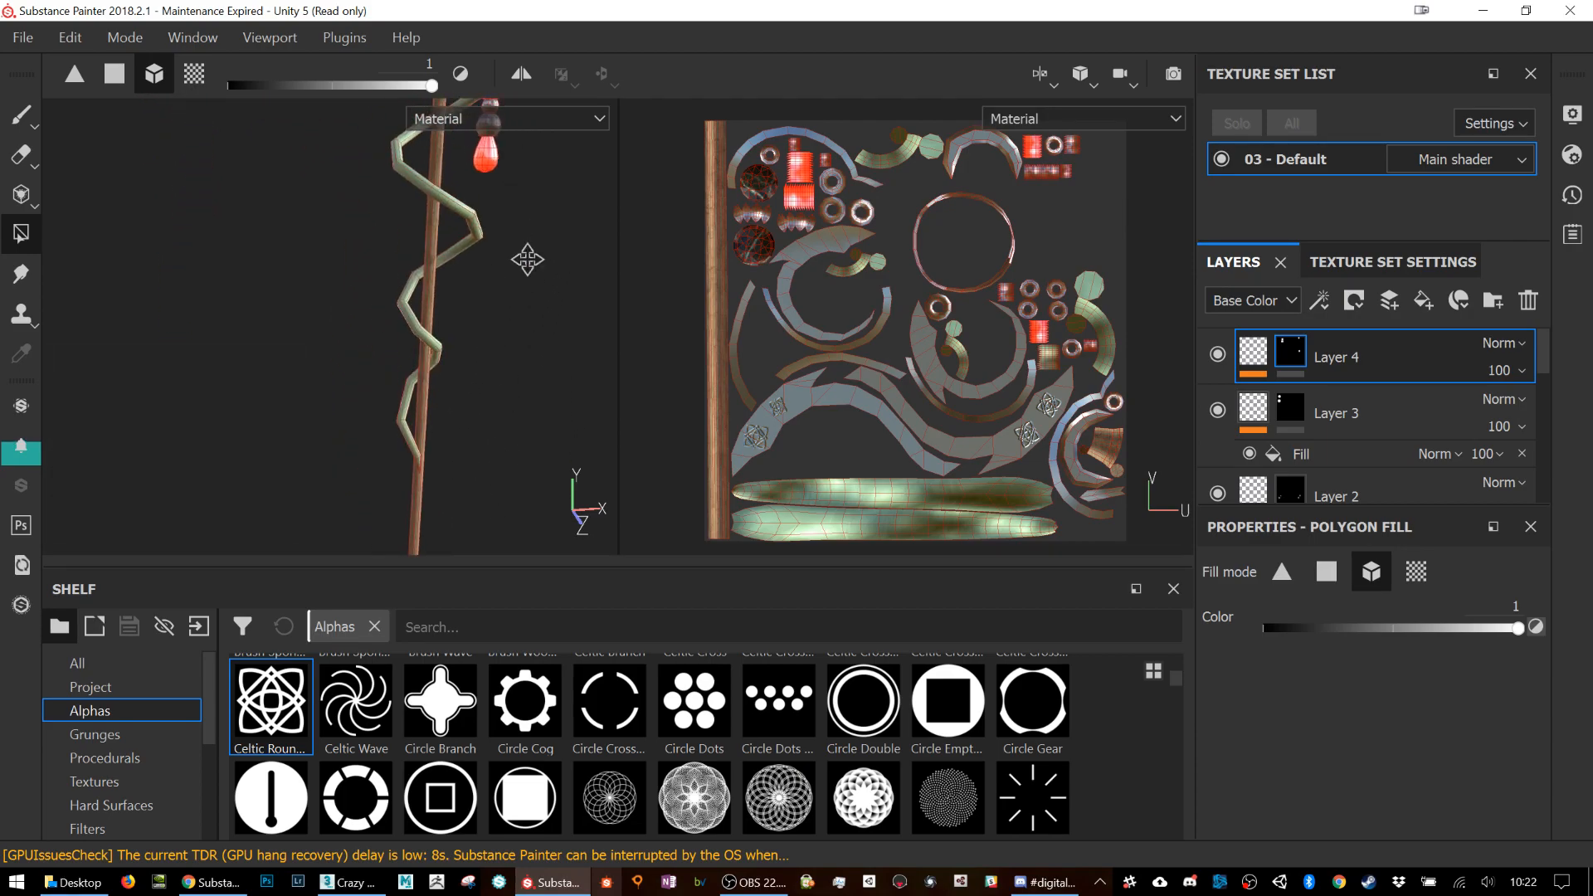
{"action": "middle_click_drag", "start_coordinate": [528, 251], "coordinate": [517, 484], "text": "alt"}
{"action": "middle_click_drag", "start_coordinate": [519, 311], "coordinate": [503, 423], "text": "alt"}
{"action": "left_click_drag", "start_coordinate": [514, 411], "coordinate": [189, 199], "text": "alt"}
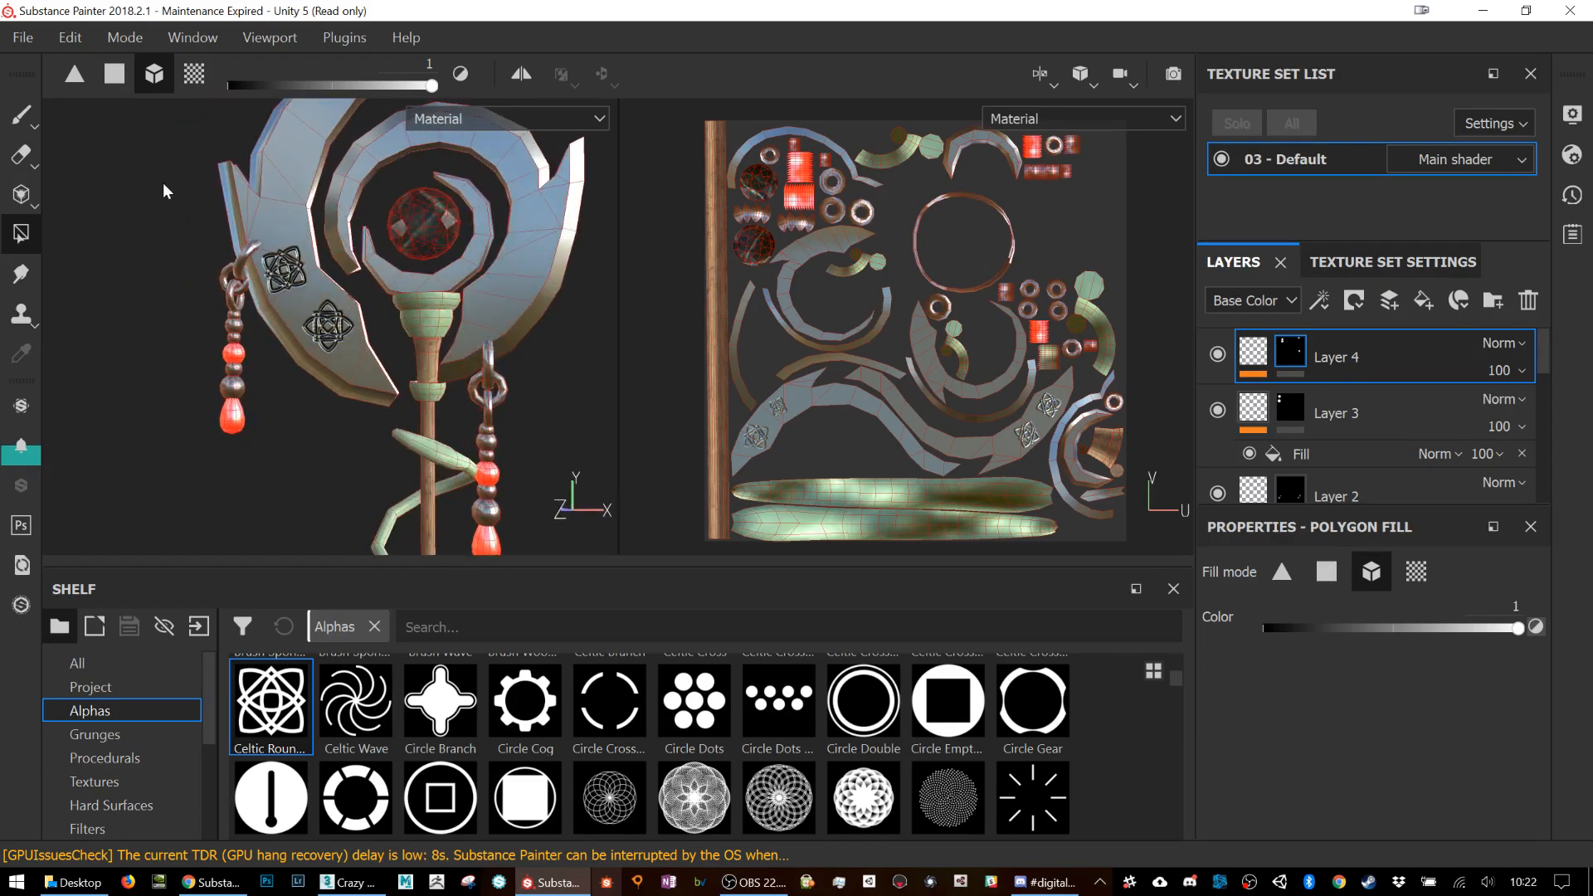
{"action": "left_click", "coordinate": [24, 118]}
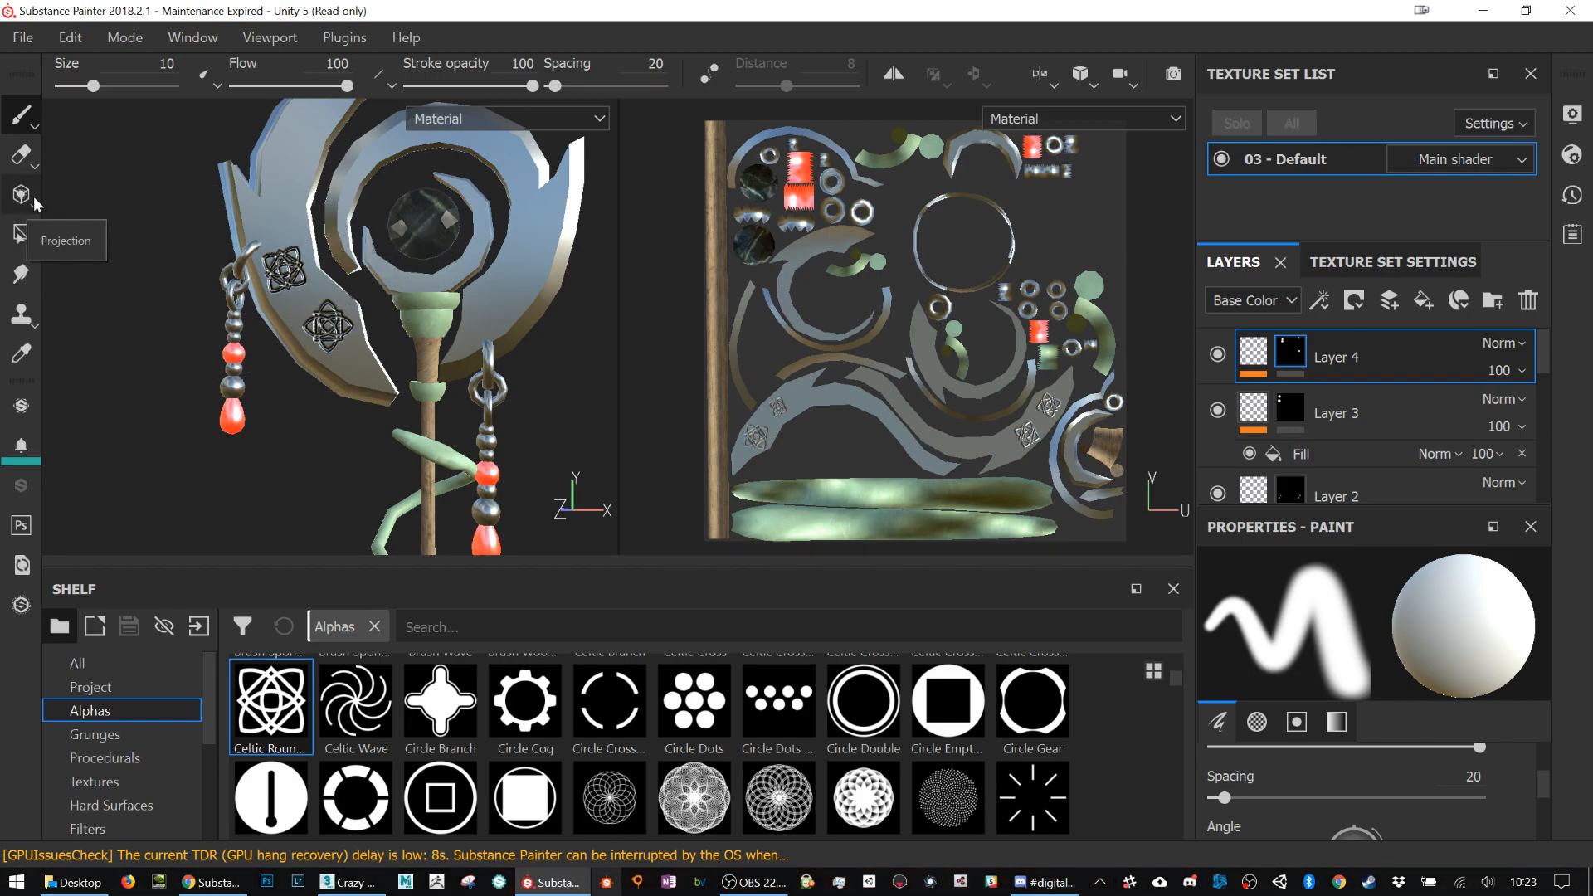
{"action": "left_click", "coordinate": [34, 201]}
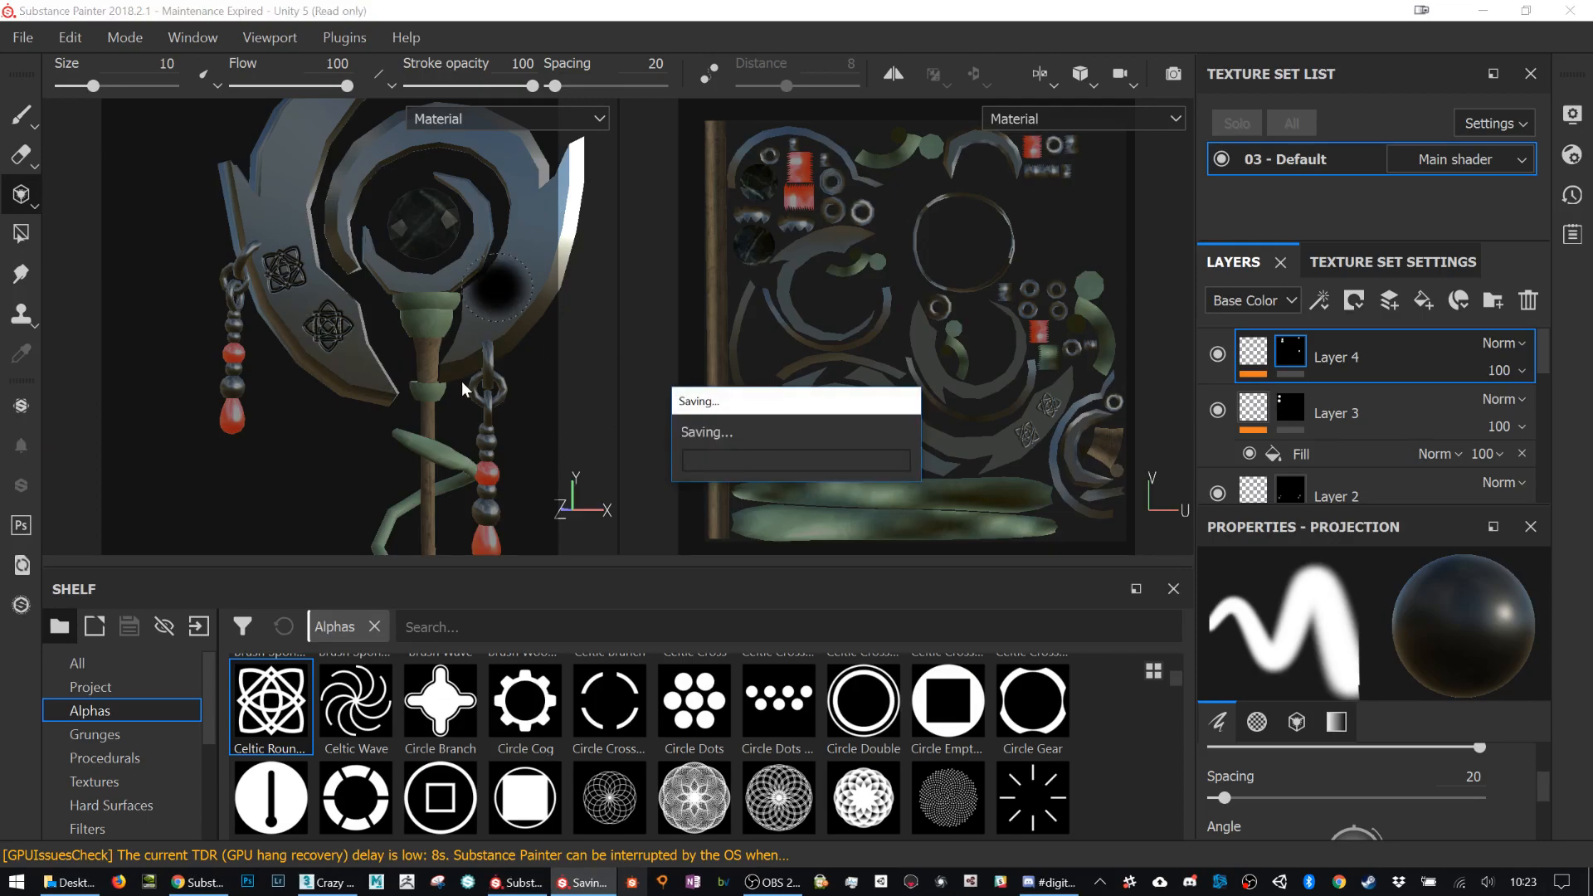
{"action": "left_click_drag", "start_coordinate": [590, 405], "coordinate": [548, 413], "text": "alt"}
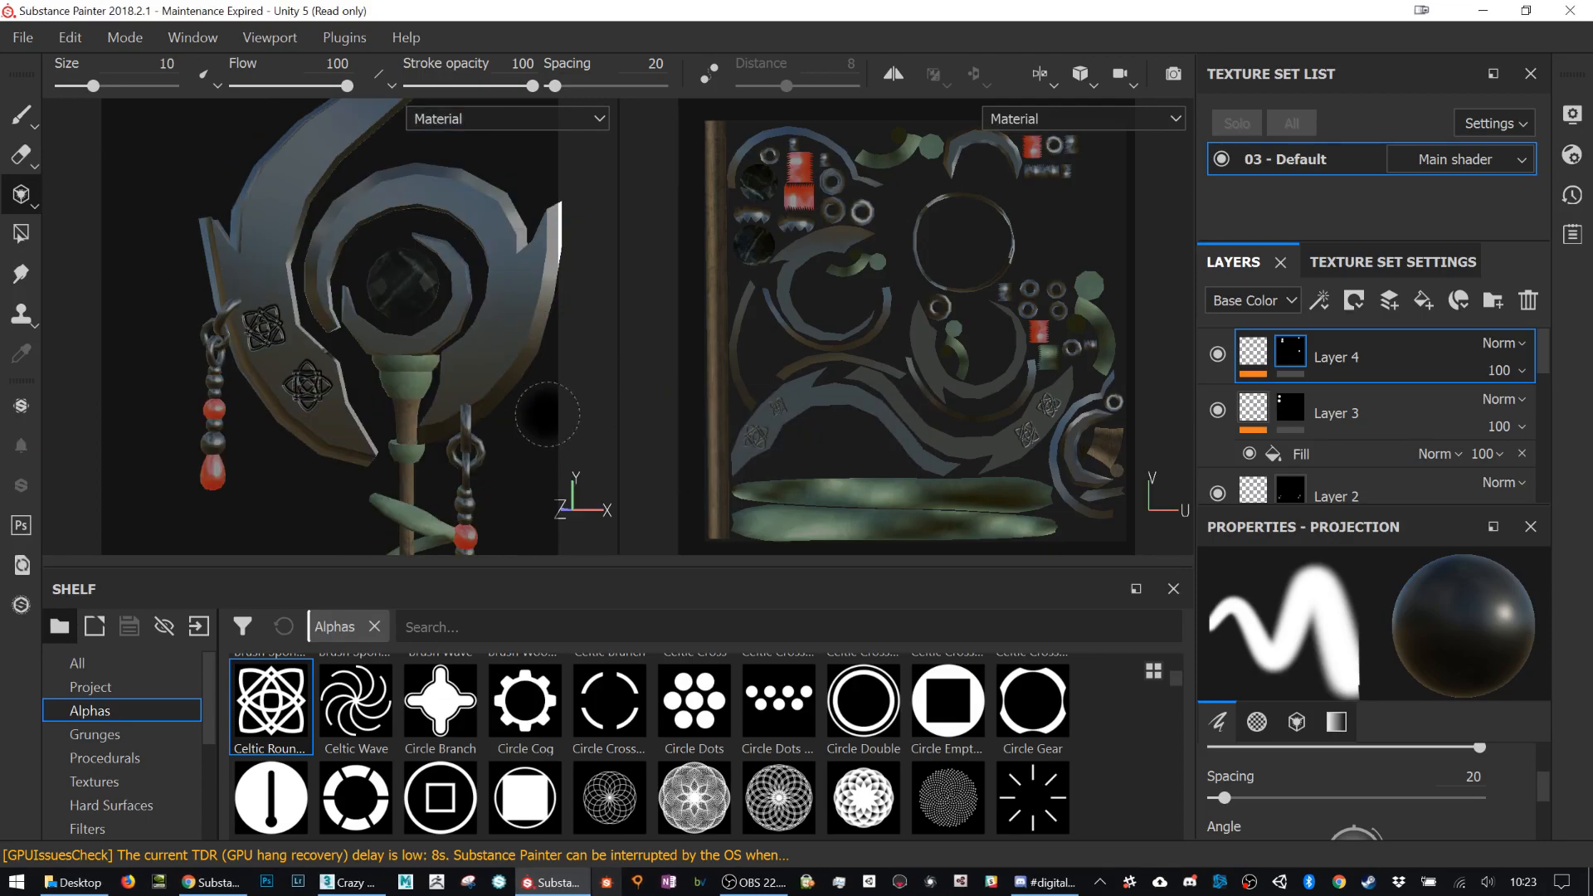
Step: Choose the Basic Soft brush for the Paint tool, then try a stroke across the staff head and undo it
{"action": "left_click", "coordinate": [31, 120]}
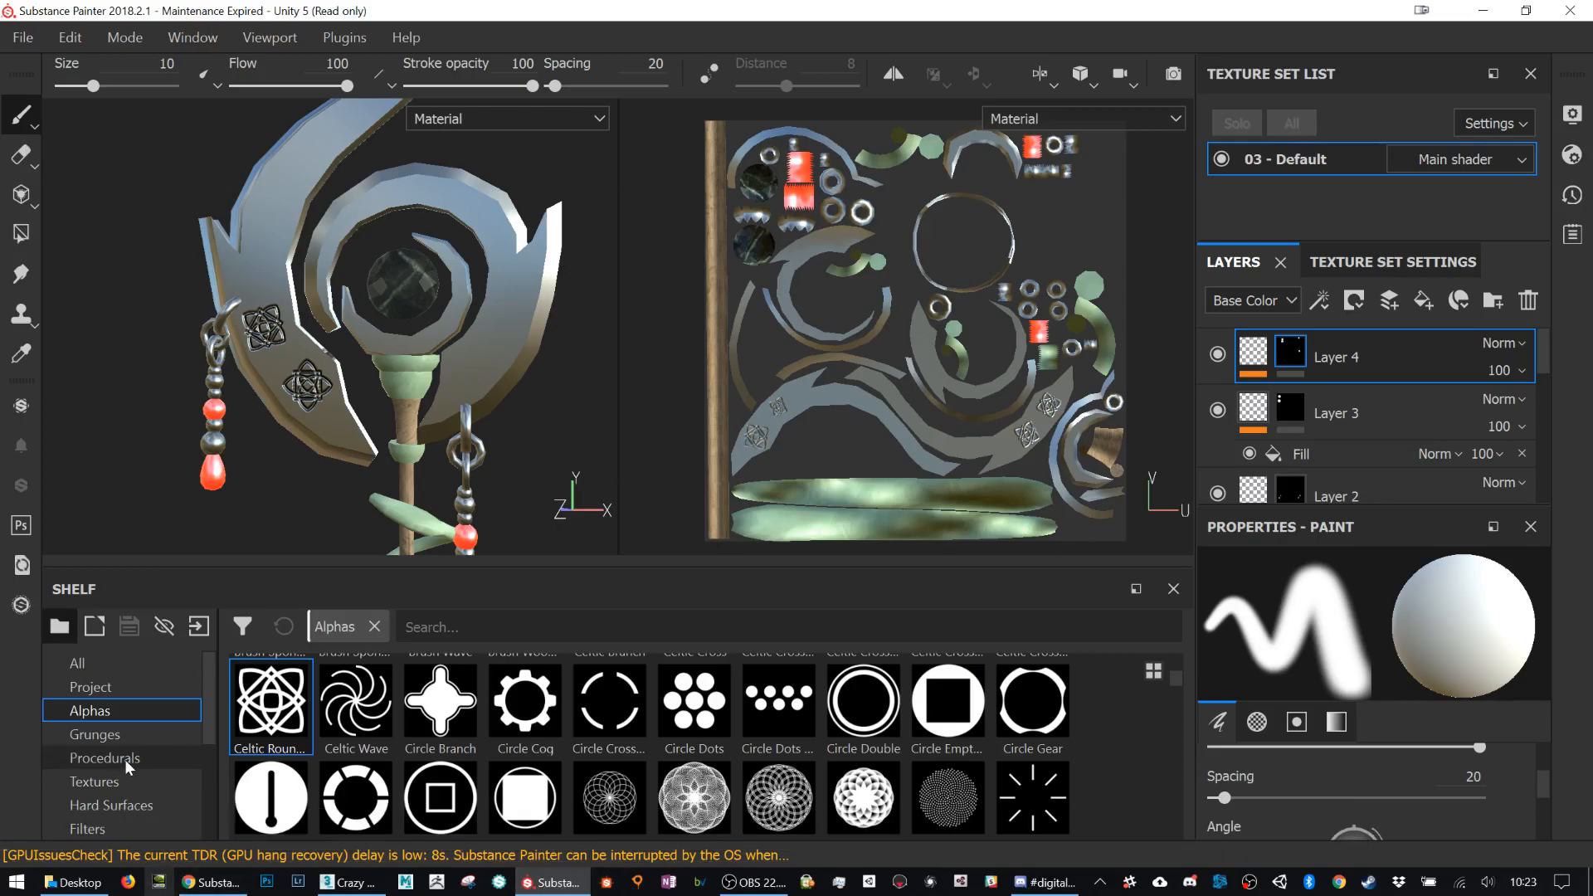
{"action": "scroll", "coordinate": [112, 793], "scroll_direction": "down", "scroll_amount": 2}
{"action": "left_click", "coordinate": [103, 708]}
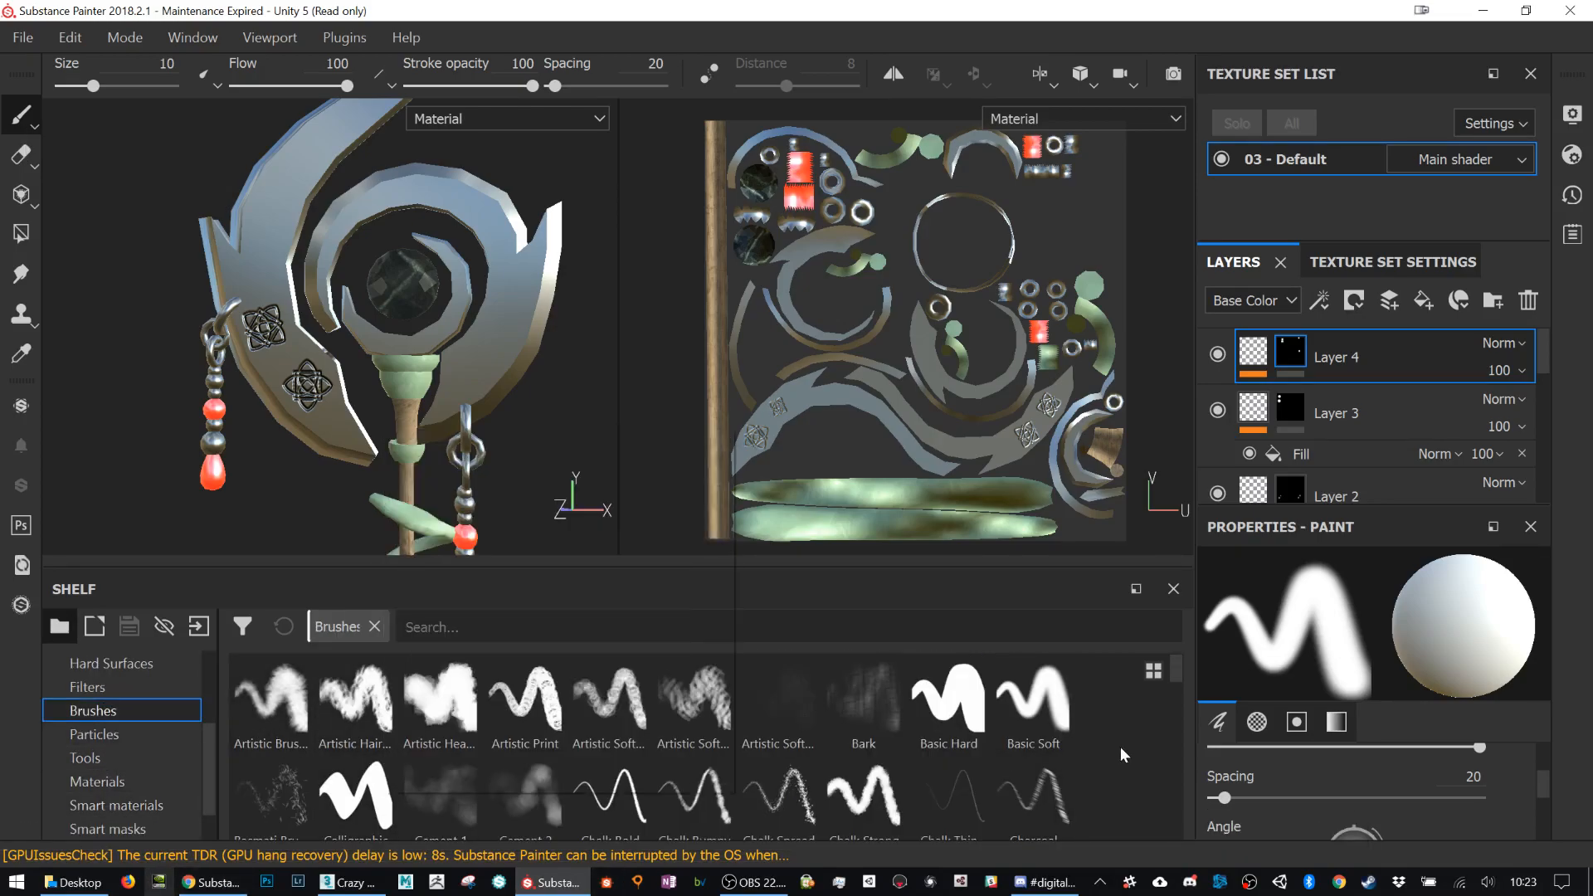
{"action": "left_click", "coordinate": [1021, 707]}
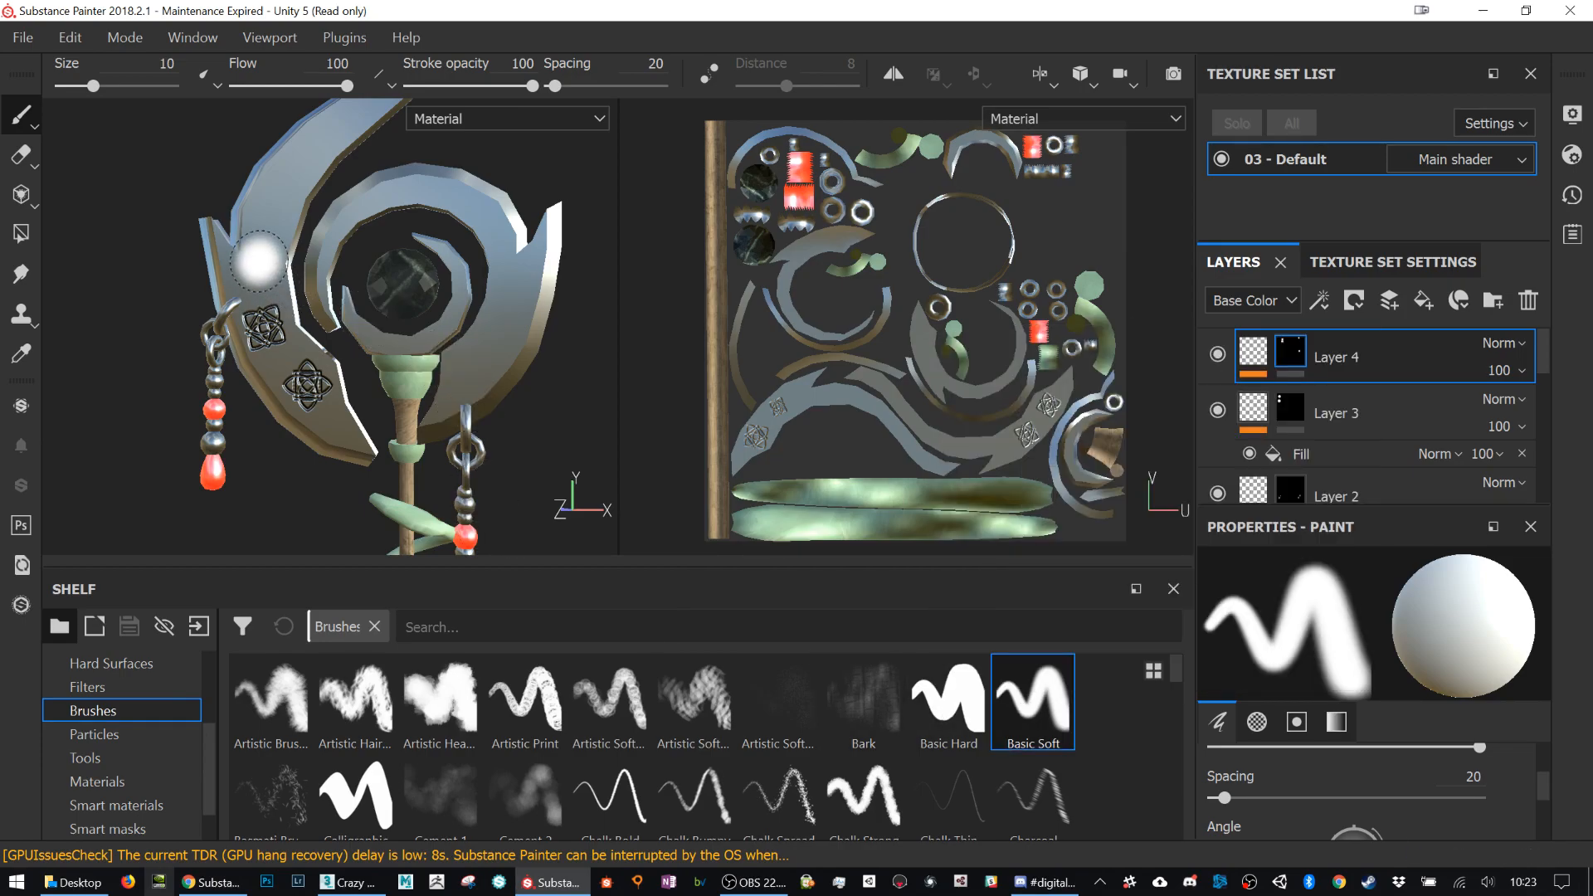
{"action": "mouse_move", "coordinate": [258, 259]}
{"action": "left_mouse_down"}
{"action": "mouse_move", "coordinate": [265, 348]}
{"action": "mouse_move", "coordinate": [323, 448]}
{"action": "mouse_move", "coordinate": [498, 348]}
{"action": "mouse_move", "coordinate": [399, 284]}
{"action": "mouse_move", "coordinate": [356, 439]}
{"action": "mouse_move", "coordinate": [448, 424]}
{"action": "mouse_move", "coordinate": [457, 377]}
{"action": "mouse_move", "coordinate": [515, 421]}
{"action": "left_mouse_up"}
{"action": "key", "text": "ctrl+z"}
Step: Examine the staff head and its red emissive pendants from several angles and distances
{"action": "left_click_drag", "start_coordinate": [360, 412], "coordinate": [525, 443], "text": "alt"}
{"action": "middle_click_drag", "start_coordinate": [478, 369], "coordinate": [506, 193], "text": "alt"}
{"action": "left_click_drag", "start_coordinate": [520, 372], "coordinate": [371, 353], "text": "alt"}
{"action": "scroll", "coordinate": [465, 404], "scroll_direction": "down", "scroll_amount": 3}
{"action": "left_click_drag", "start_coordinate": [468, 332], "coordinate": [551, 321], "text": "alt"}
{"action": "middle_click_drag", "start_coordinate": [486, 344], "coordinate": [478, 389], "text": "alt"}
{"action": "left_click_drag", "start_coordinate": [479, 389], "coordinate": [459, 404], "text": "alt"}
{"action": "scroll", "coordinate": [433, 313], "scroll_direction": "up", "scroll_amount": 5}
{"action": "scroll", "coordinate": [470, 325], "scroll_direction": "down", "scroll_amount": 1}
{"action": "mouse_move", "coordinate": [471, 325]}
{"action": "left_mouse_down", "text": "alt"}
{"action": "mouse_move", "coordinate": [329, 329]}
{"action": "mouse_move", "coordinate": [334, 346]}
{"action": "left_mouse_up", "text": "alt"}
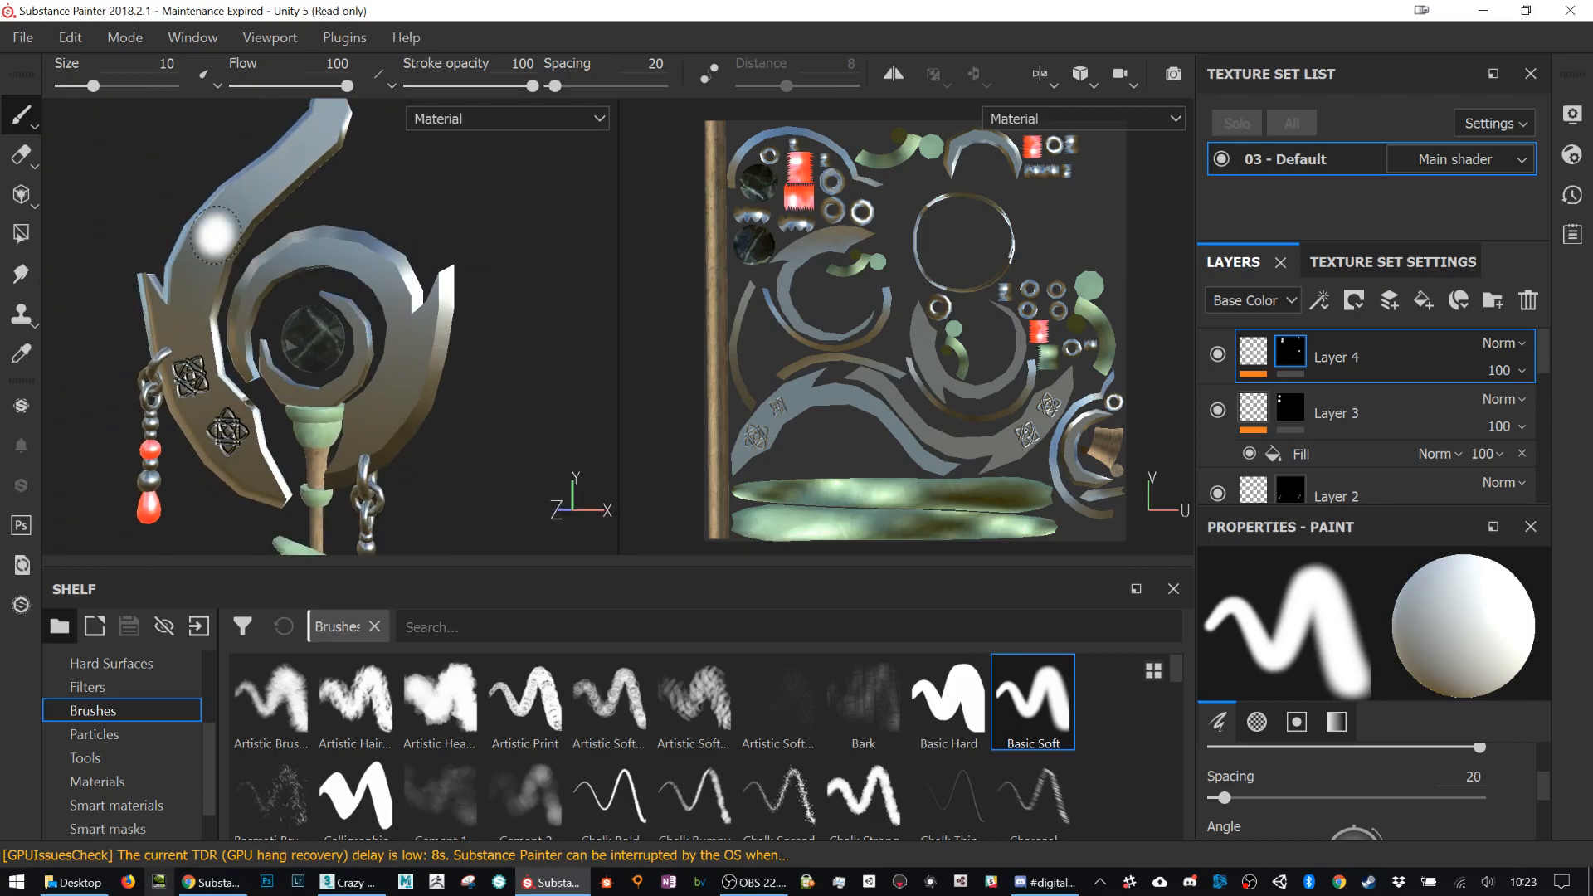
{"action": "scroll", "coordinate": [137, 206], "scroll_direction": "up", "scroll_amount": 2}
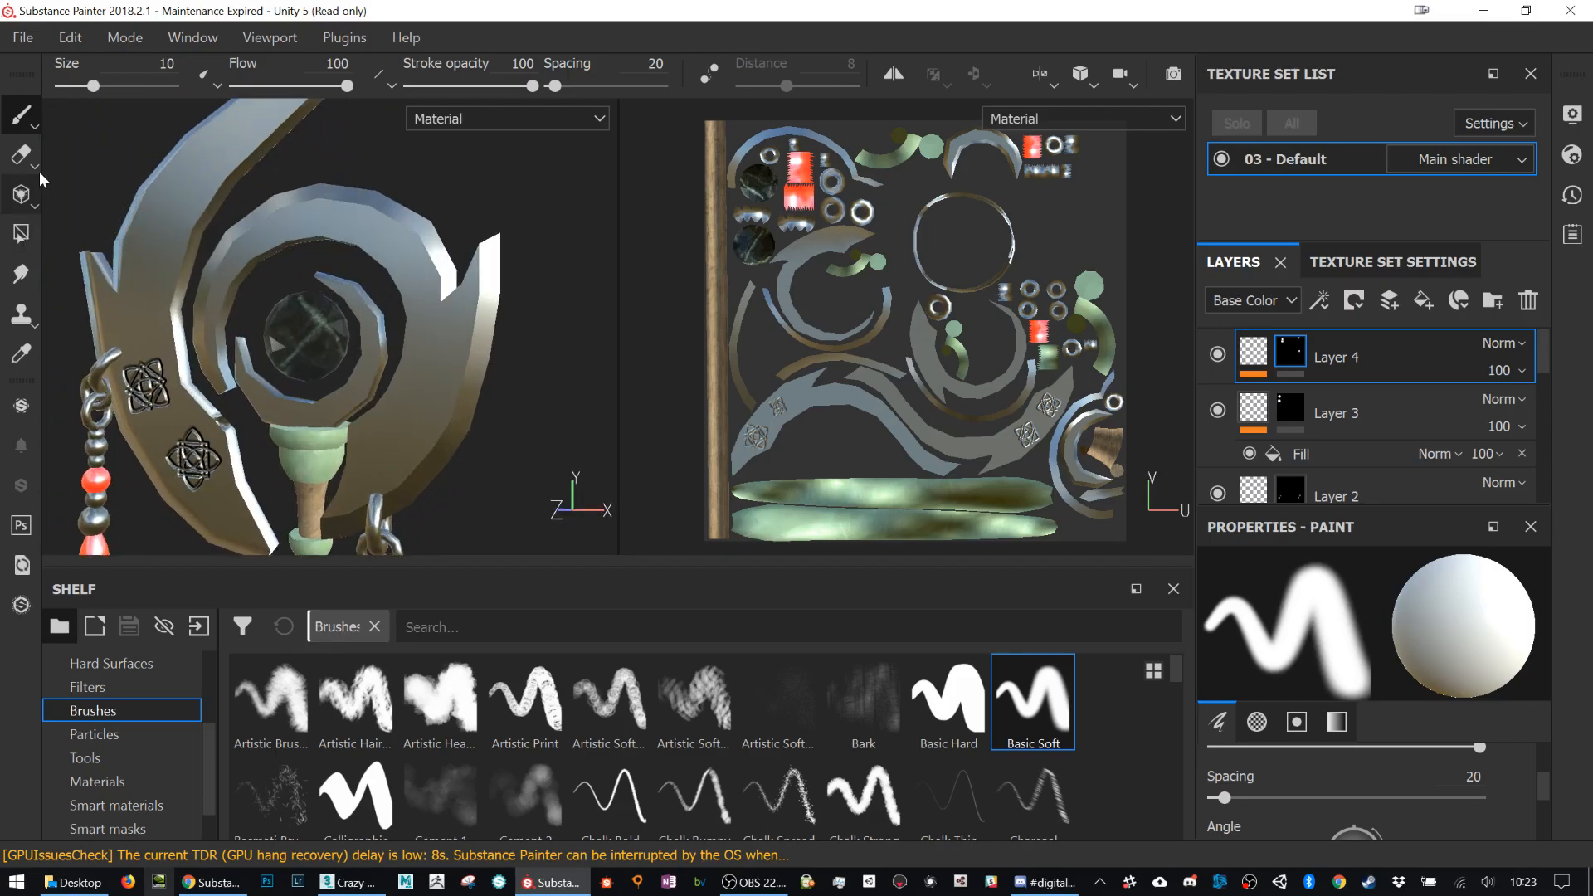
Step: Load the Aluminium Insulator material as the Projection tool's grayscale source
{"action": "left_click", "coordinate": [25, 195]}
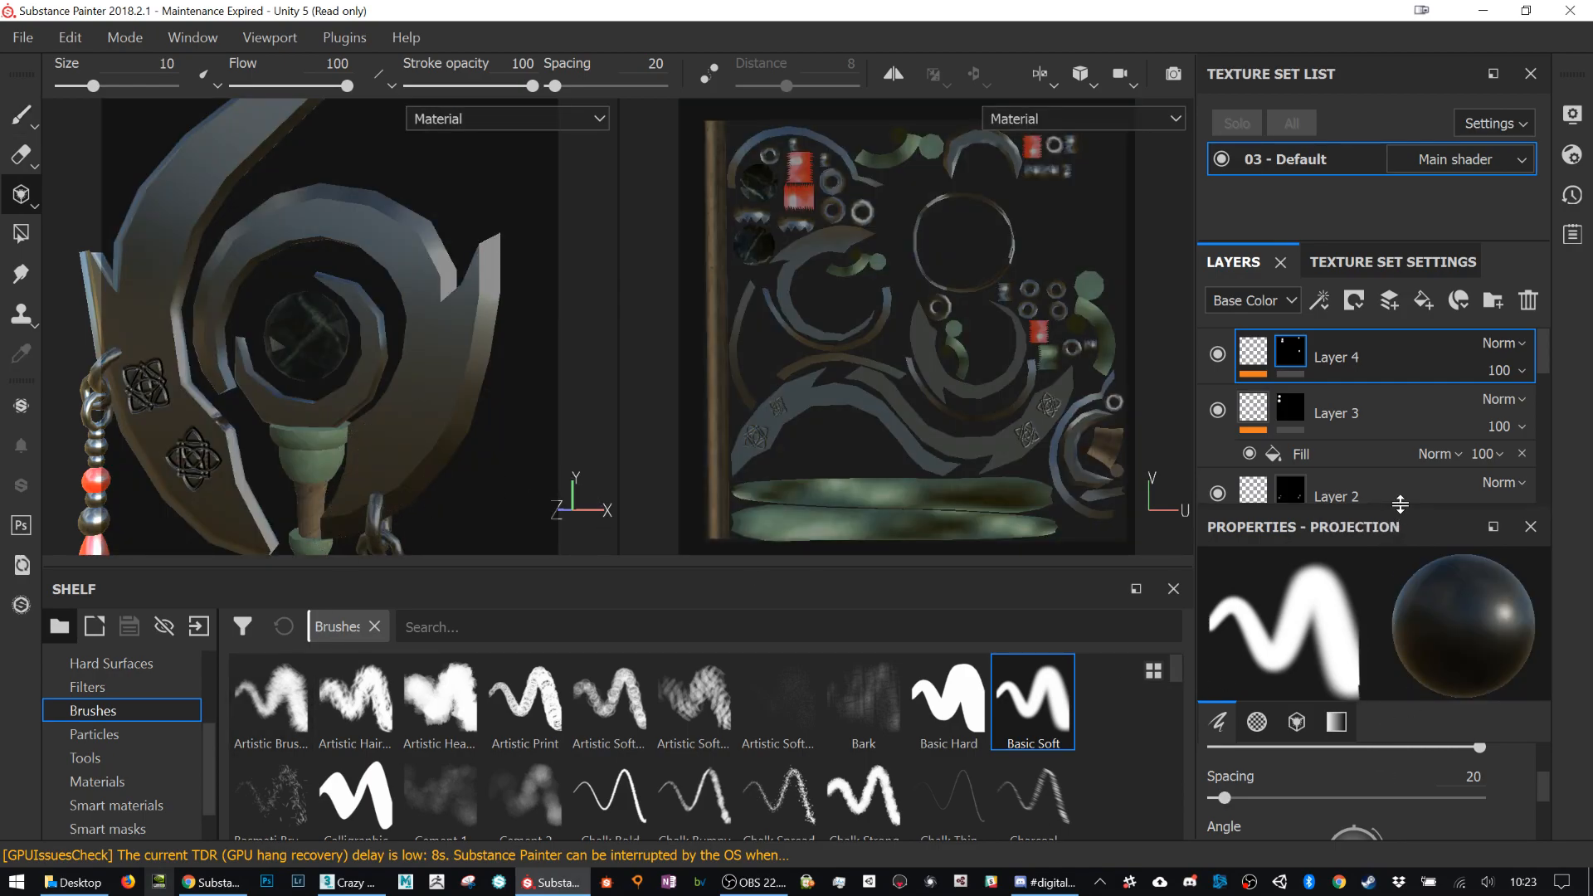
{"action": "left_click_drag", "start_coordinate": [1397, 512], "coordinate": [1397, 292]}
{"action": "scroll", "coordinate": [1404, 728], "scroll_direction": "down", "scroll_amount": 8}
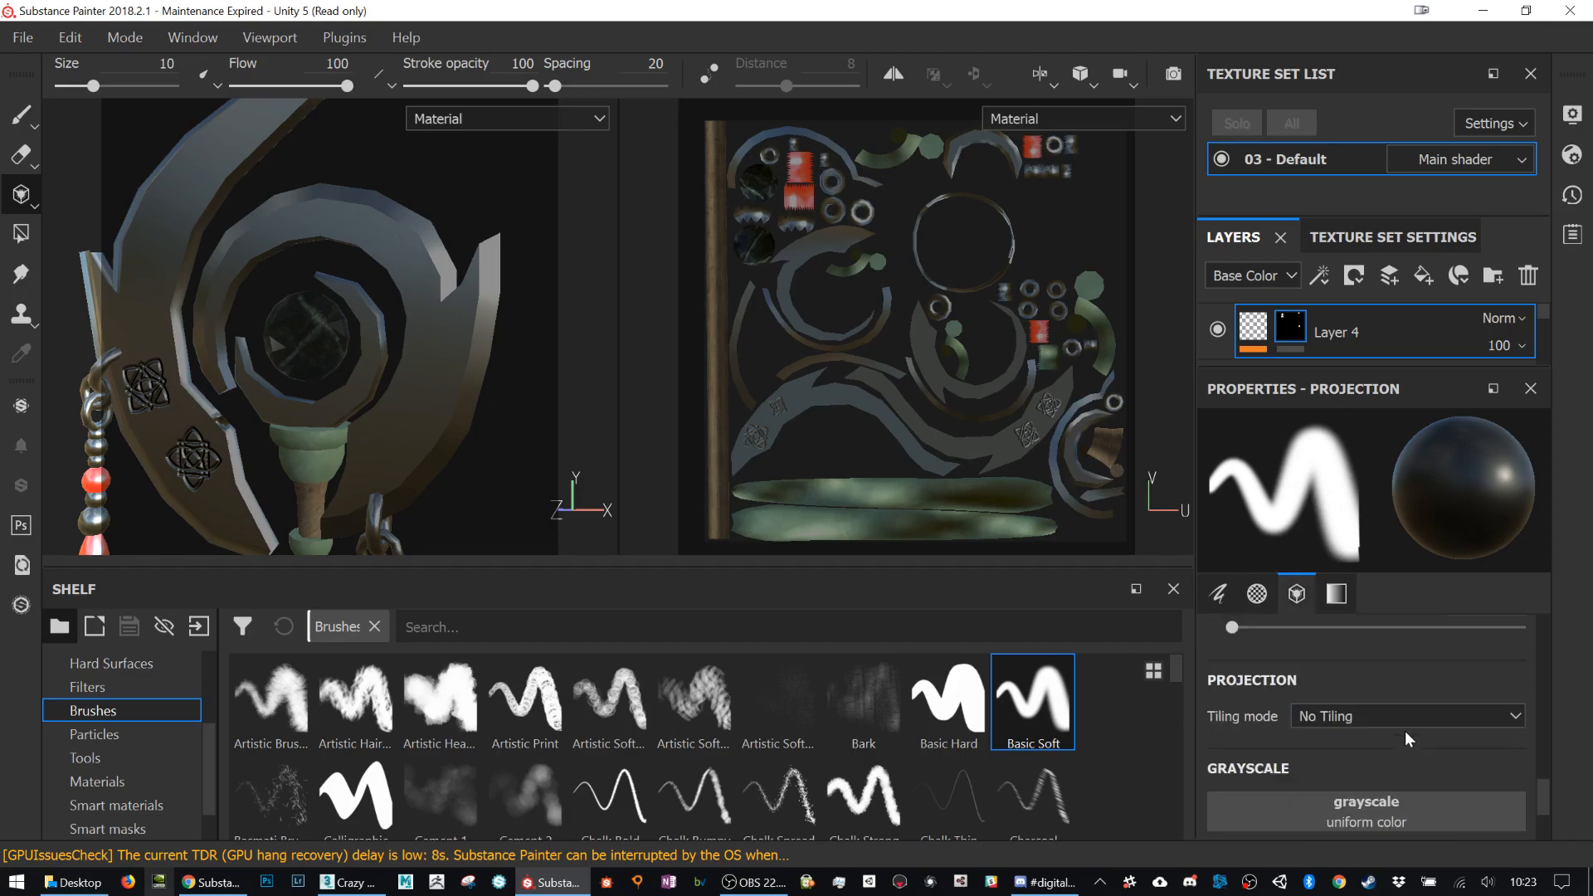
{"action": "scroll", "coordinate": [1406, 727], "scroll_direction": "down", "scroll_amount": 2}
{"action": "scroll", "coordinate": [1391, 729], "scroll_direction": "up", "scroll_amount": 1}
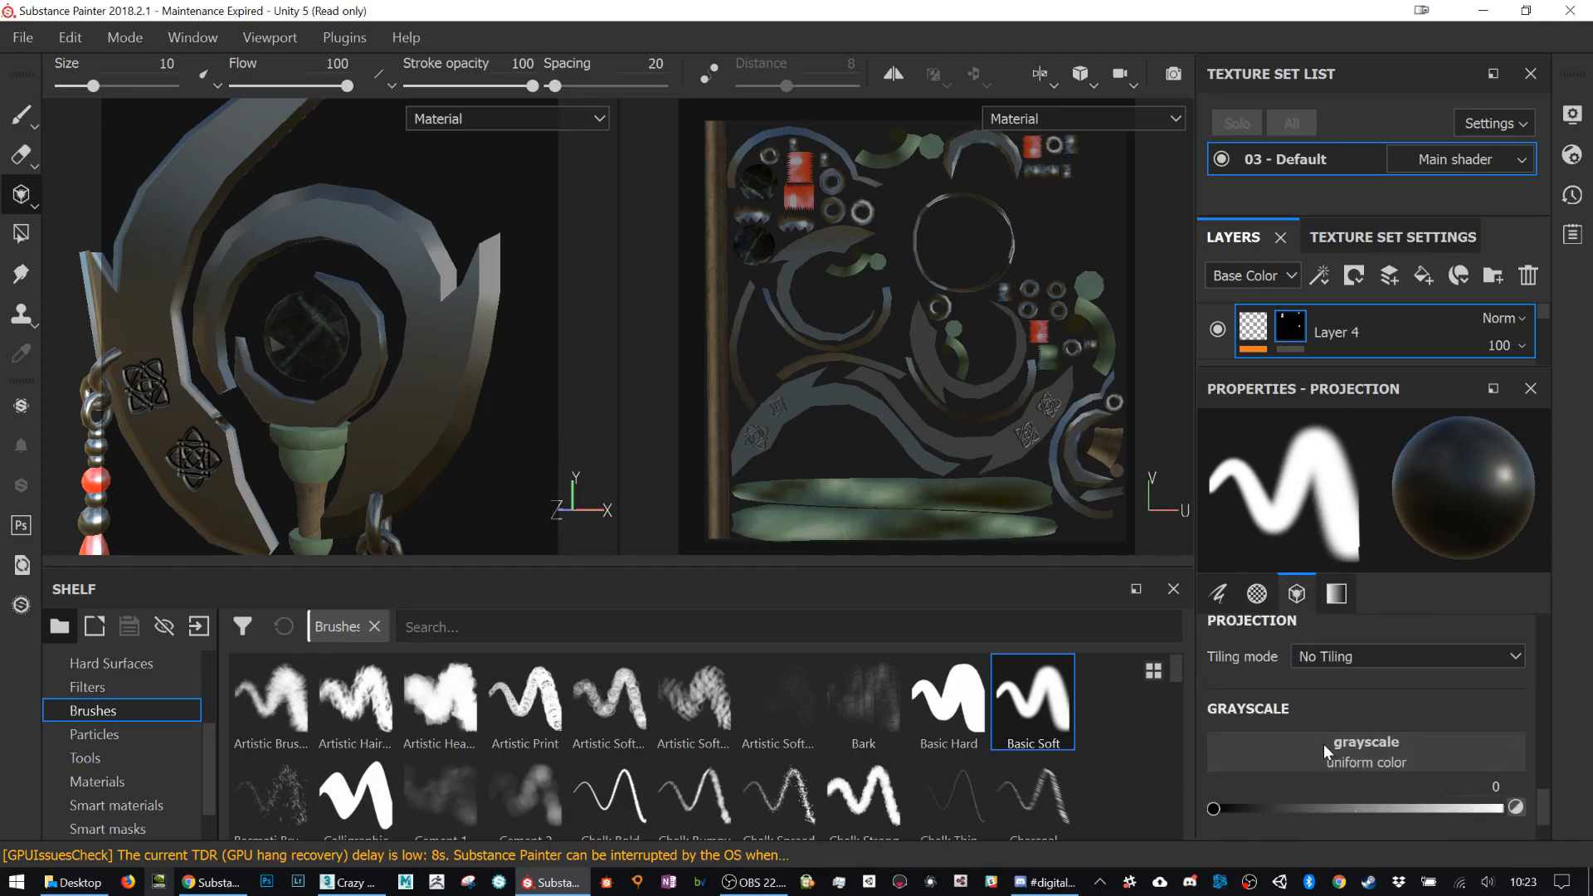
{"action": "scroll", "coordinate": [1377, 690], "scroll_direction": "up", "scroll_amount": 1}
{"action": "scroll", "coordinate": [1376, 695], "scroll_direction": "down", "scroll_amount": 1}
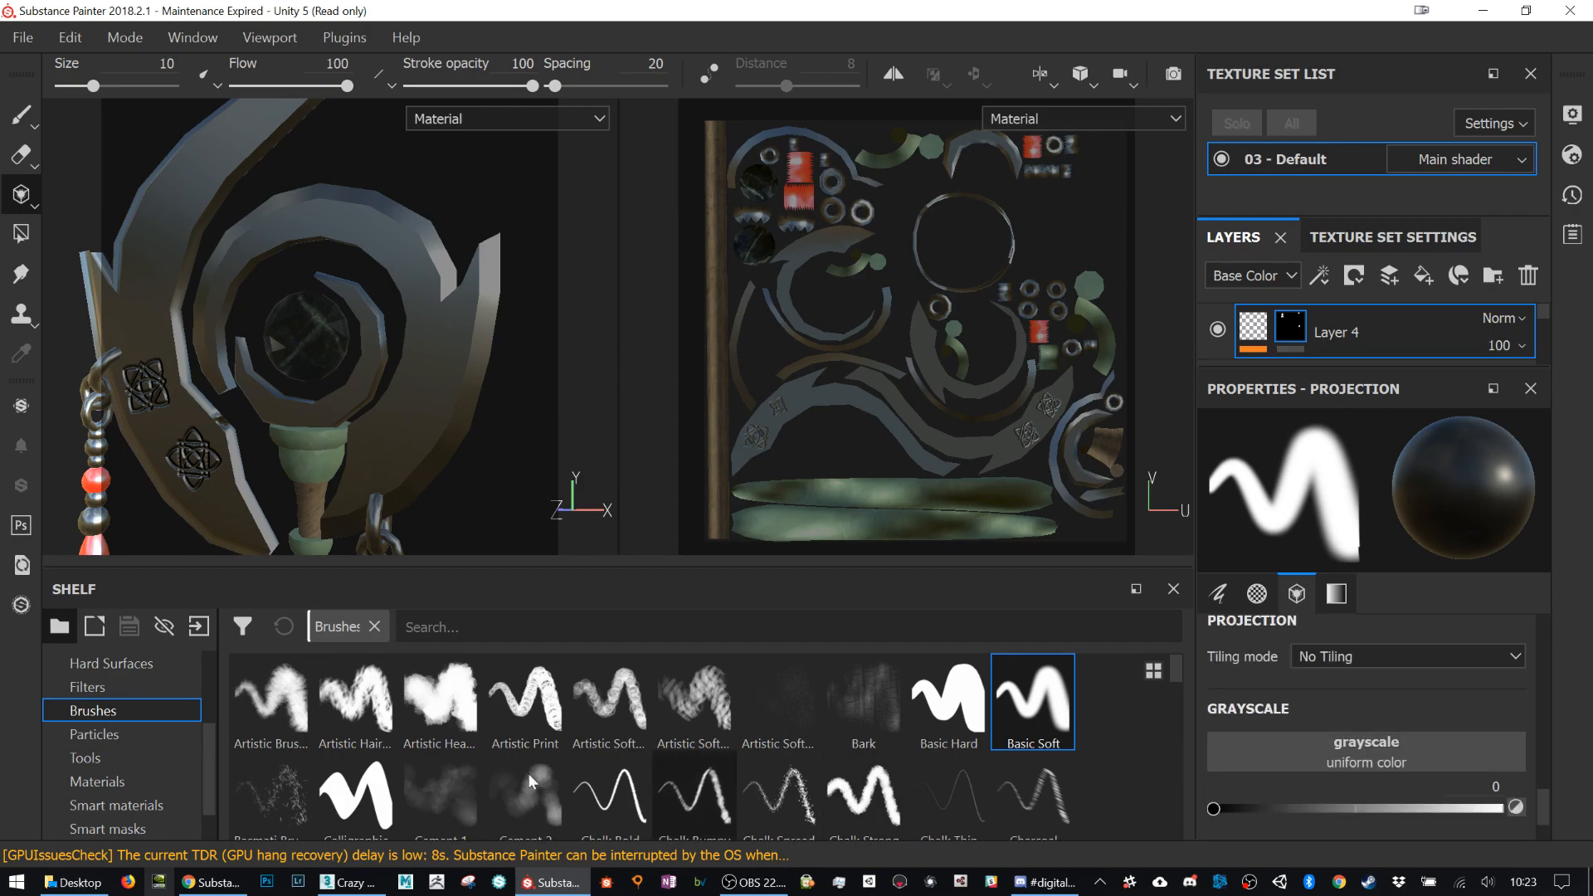
{"action": "left_click", "coordinate": [123, 783]}
{"action": "left_click_drag", "start_coordinate": [265, 705], "coordinate": [1304, 750]}
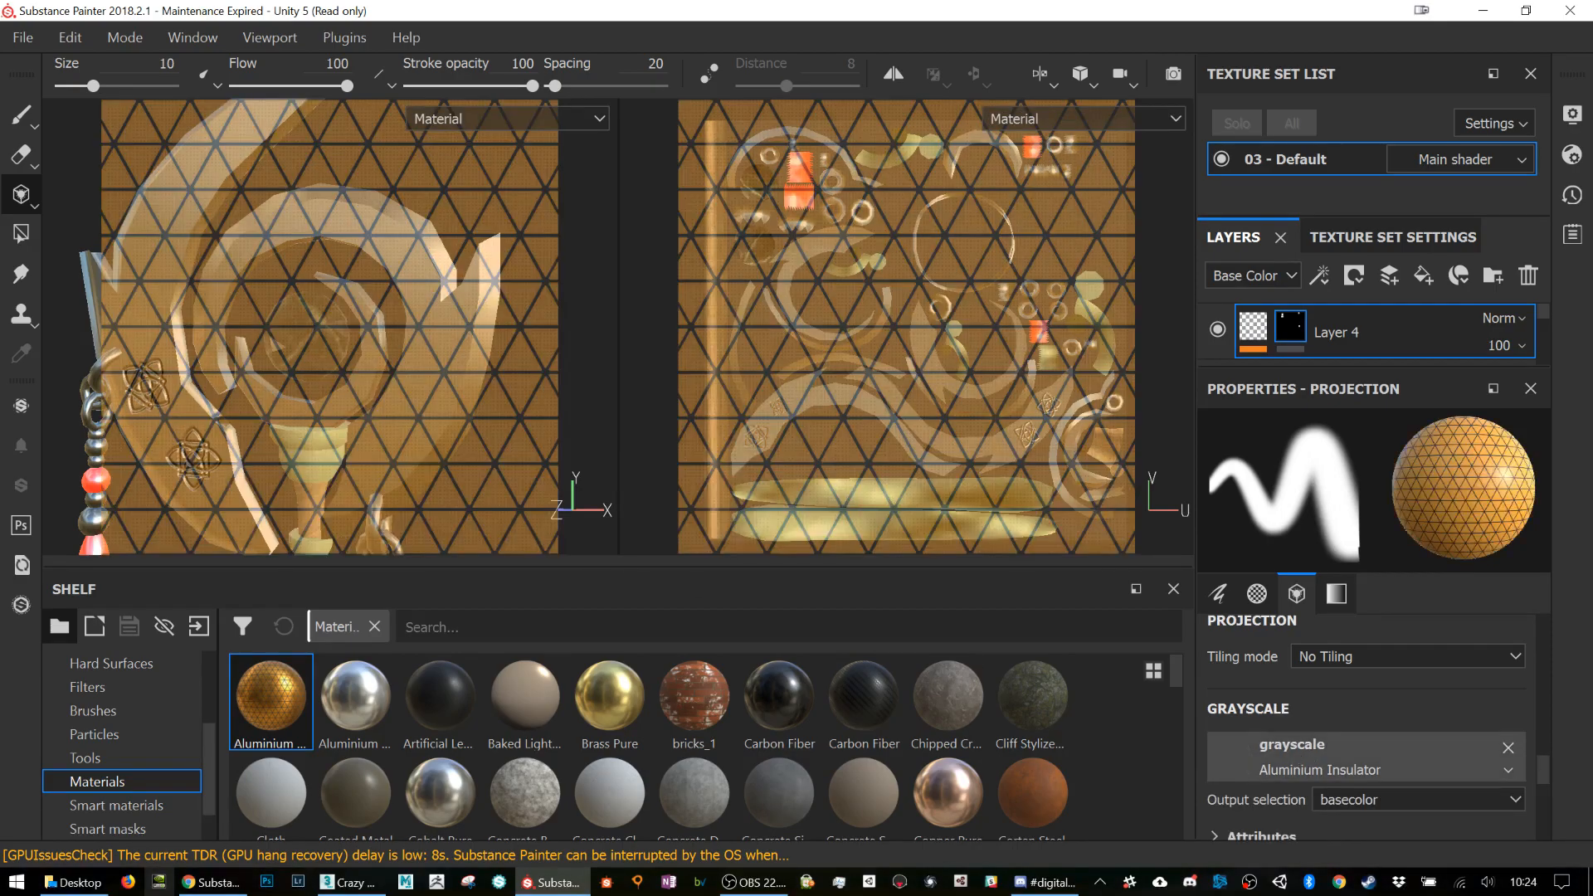
Step: Examine how the projected Aluminium Insulator pattern lies over the staff head at different zoom levels and angles
{"action": "scroll", "coordinate": [374, 276], "scroll_direction": "up", "scroll_amount": 5}
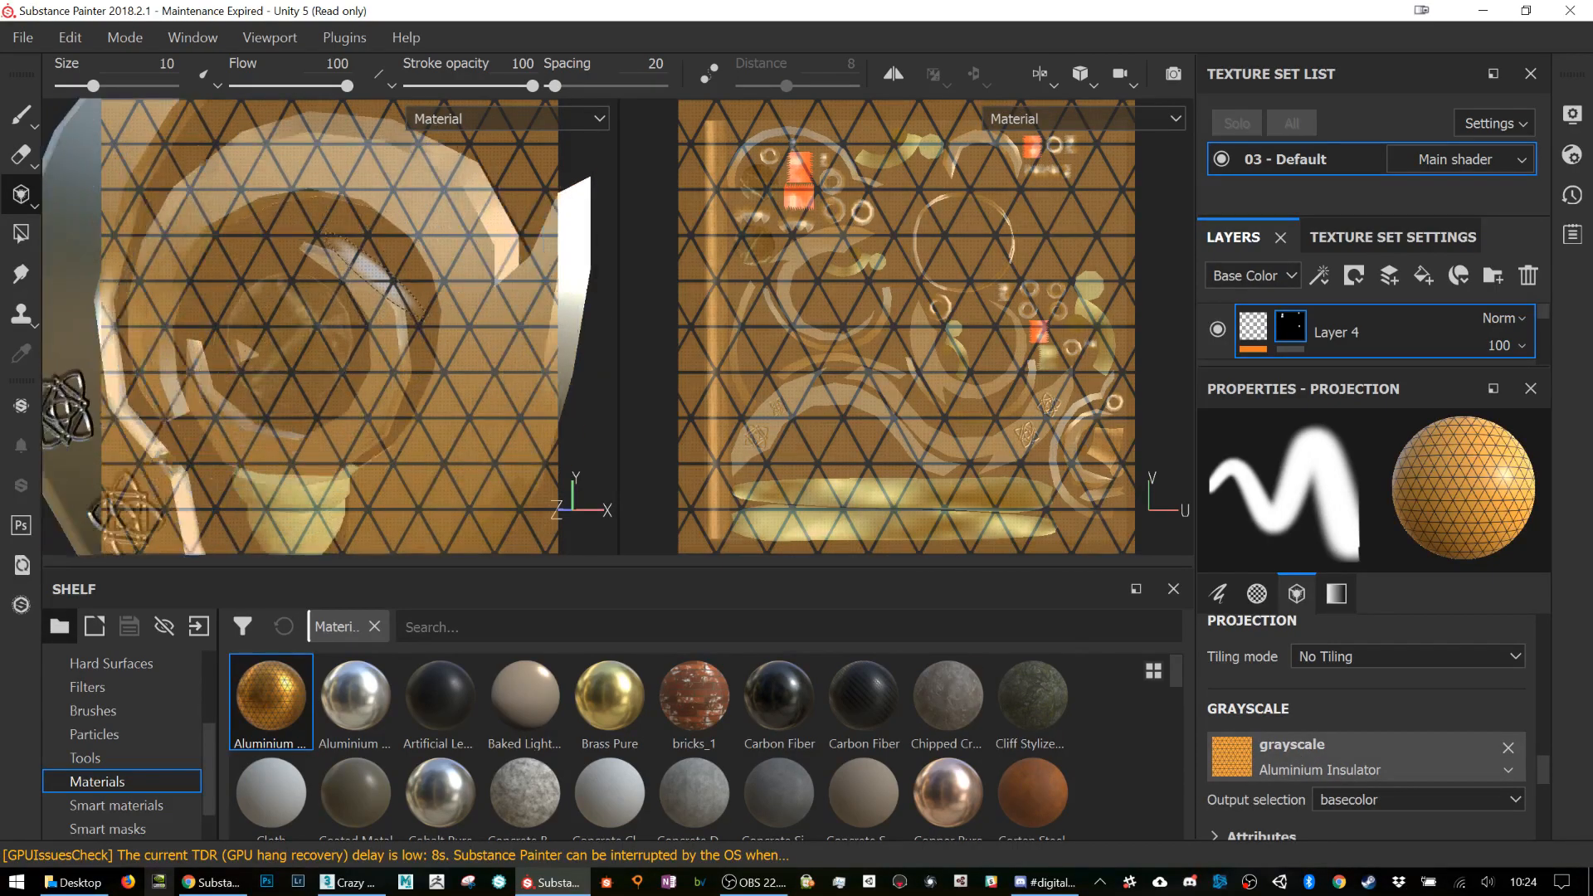
{"action": "scroll", "coordinate": [373, 276], "scroll_direction": "down", "scroll_amount": 3}
{"action": "middle_click_drag", "start_coordinate": [333, 304], "coordinate": [347, 308], "text": "alt"}
{"action": "mouse_move", "coordinate": [316, 382]}
{"action": "left_mouse_down", "text": "alt"}
{"action": "mouse_move", "coordinate": [365, 323]}
{"action": "mouse_move", "coordinate": [373, 384]}
{"action": "mouse_move", "coordinate": [390, 365]}
{"action": "mouse_move", "coordinate": [348, 398]}
{"action": "left_mouse_up", "text": "alt"}
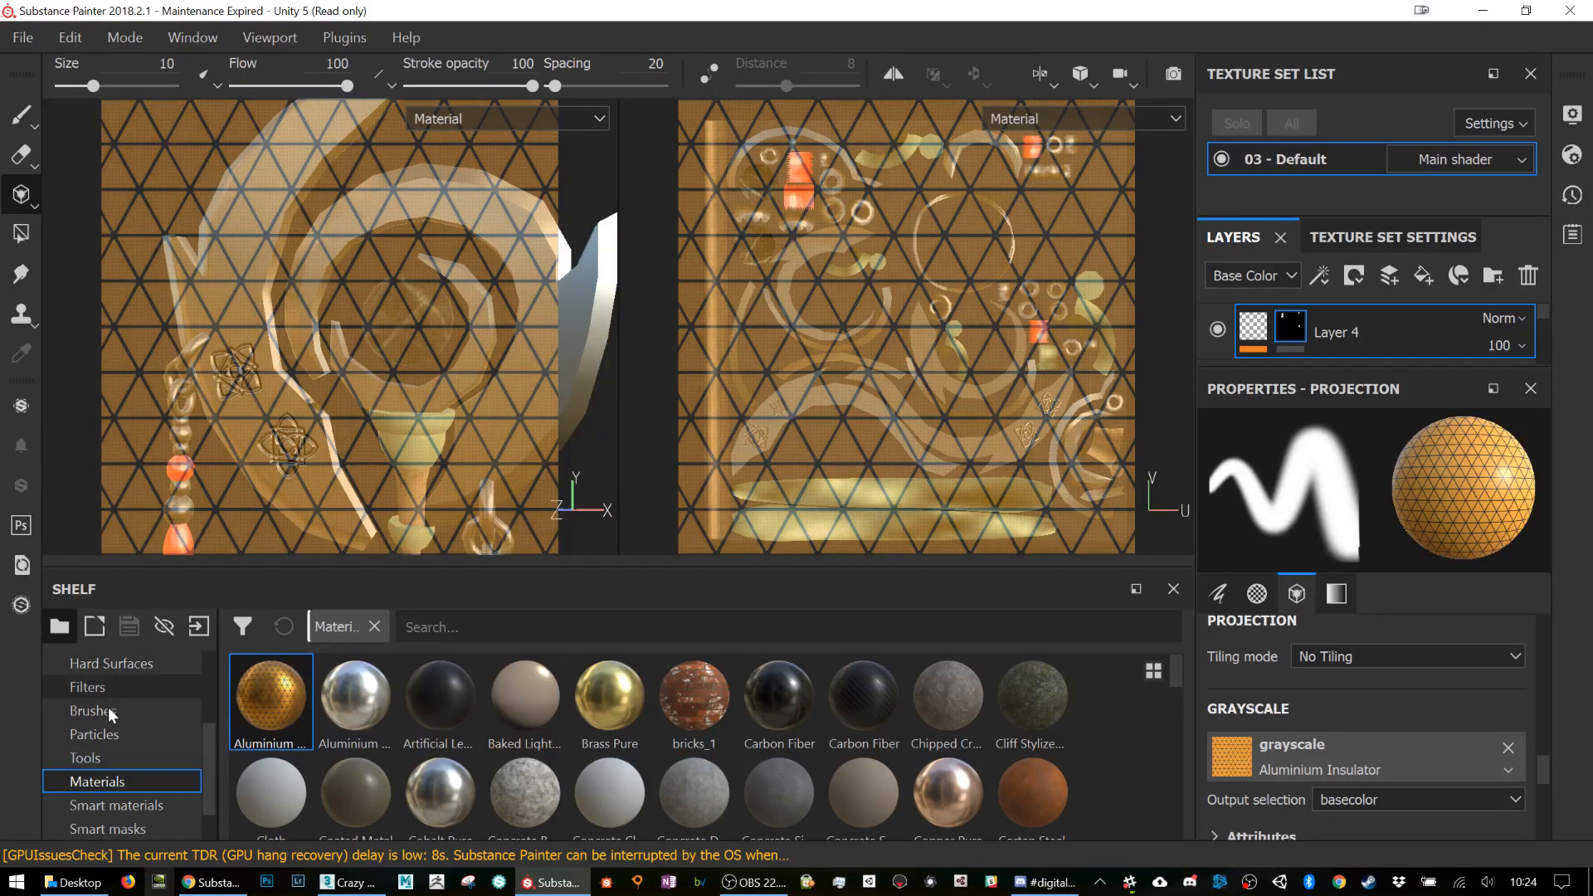
{"action": "scroll", "coordinate": [151, 764], "scroll_direction": "up", "scroll_amount": 2}
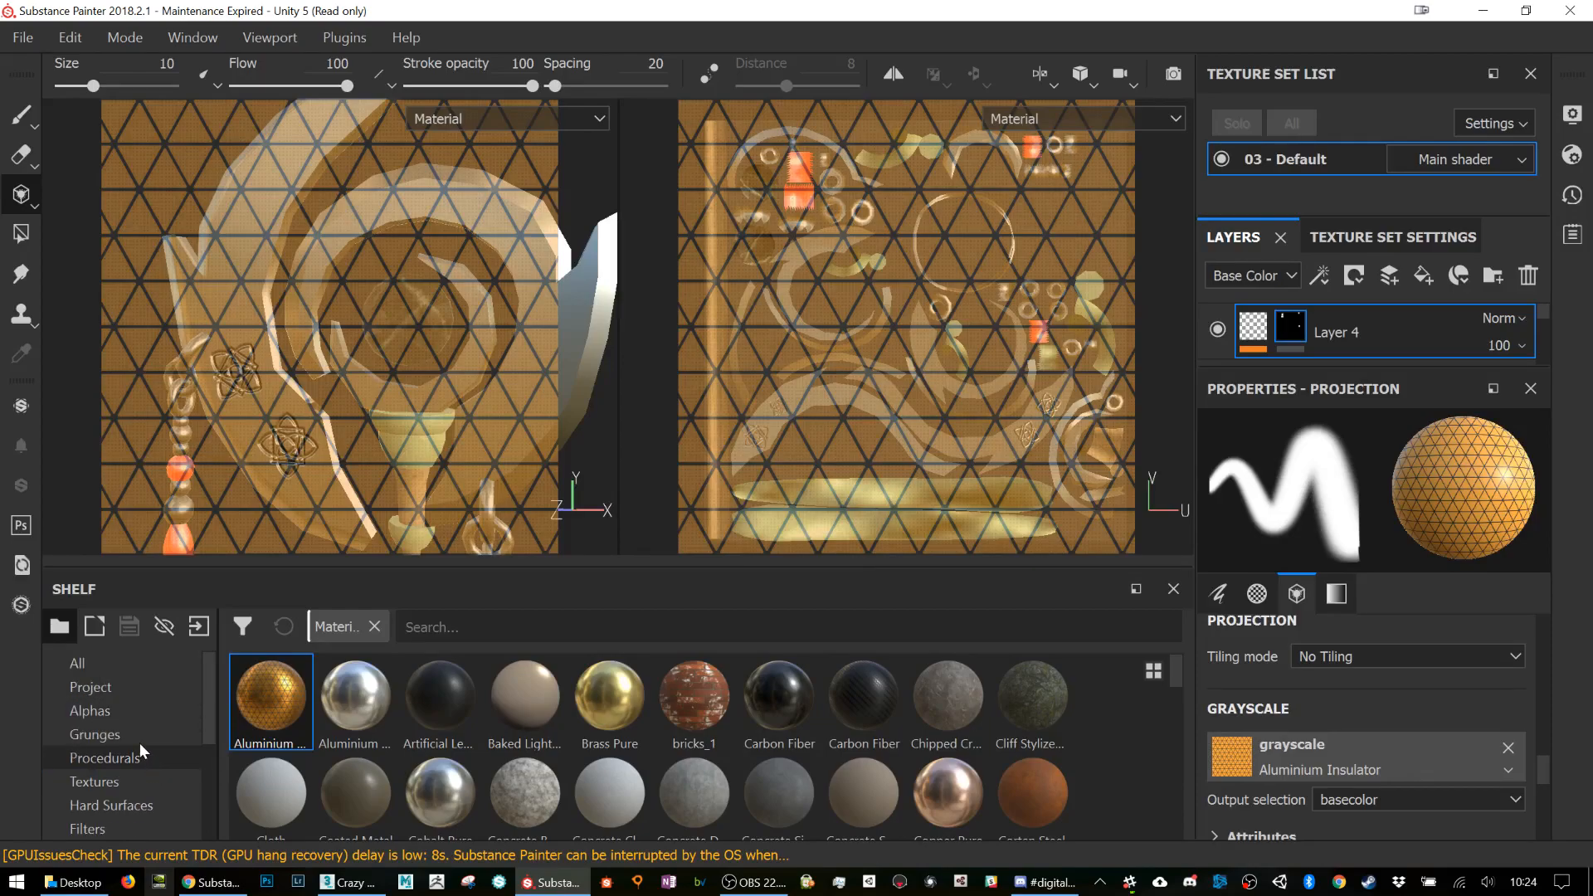
Step: Load the construction-hazard-stripes texture as the Projection tool's grayscale source and check how it lies over the staff head
{"action": "left_click", "coordinate": [113, 780]}
{"action": "left_click_drag", "start_coordinate": [602, 717], "coordinate": [1322, 750]}
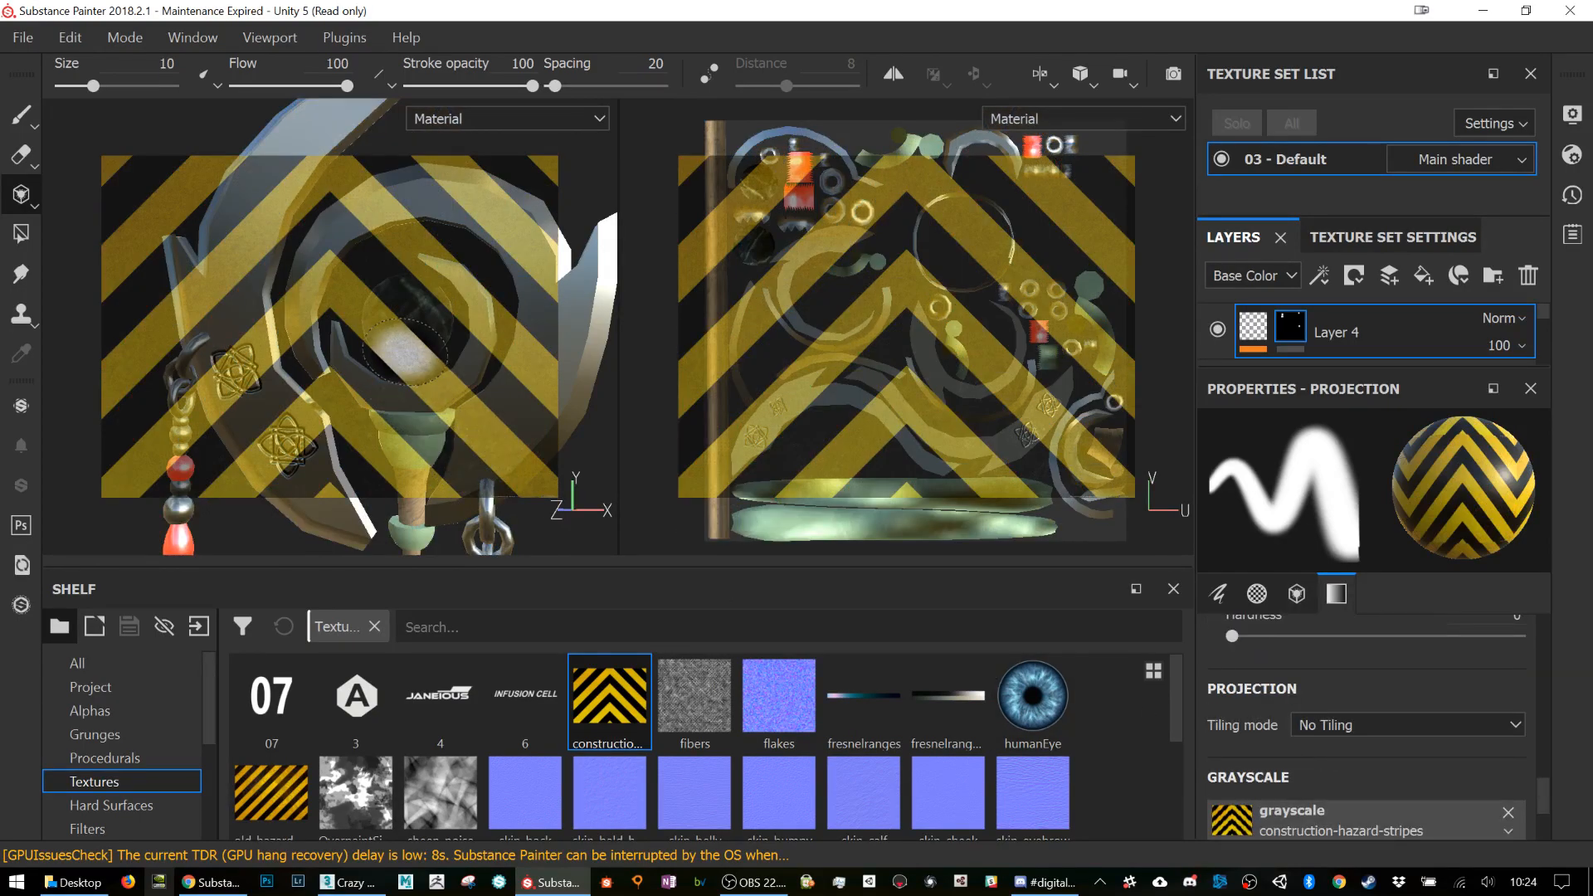
{"action": "scroll", "coordinate": [406, 352], "scroll_direction": "up", "scroll_amount": 5}
{"action": "scroll", "coordinate": [405, 353], "scroll_direction": "down", "scroll_amount": 6}
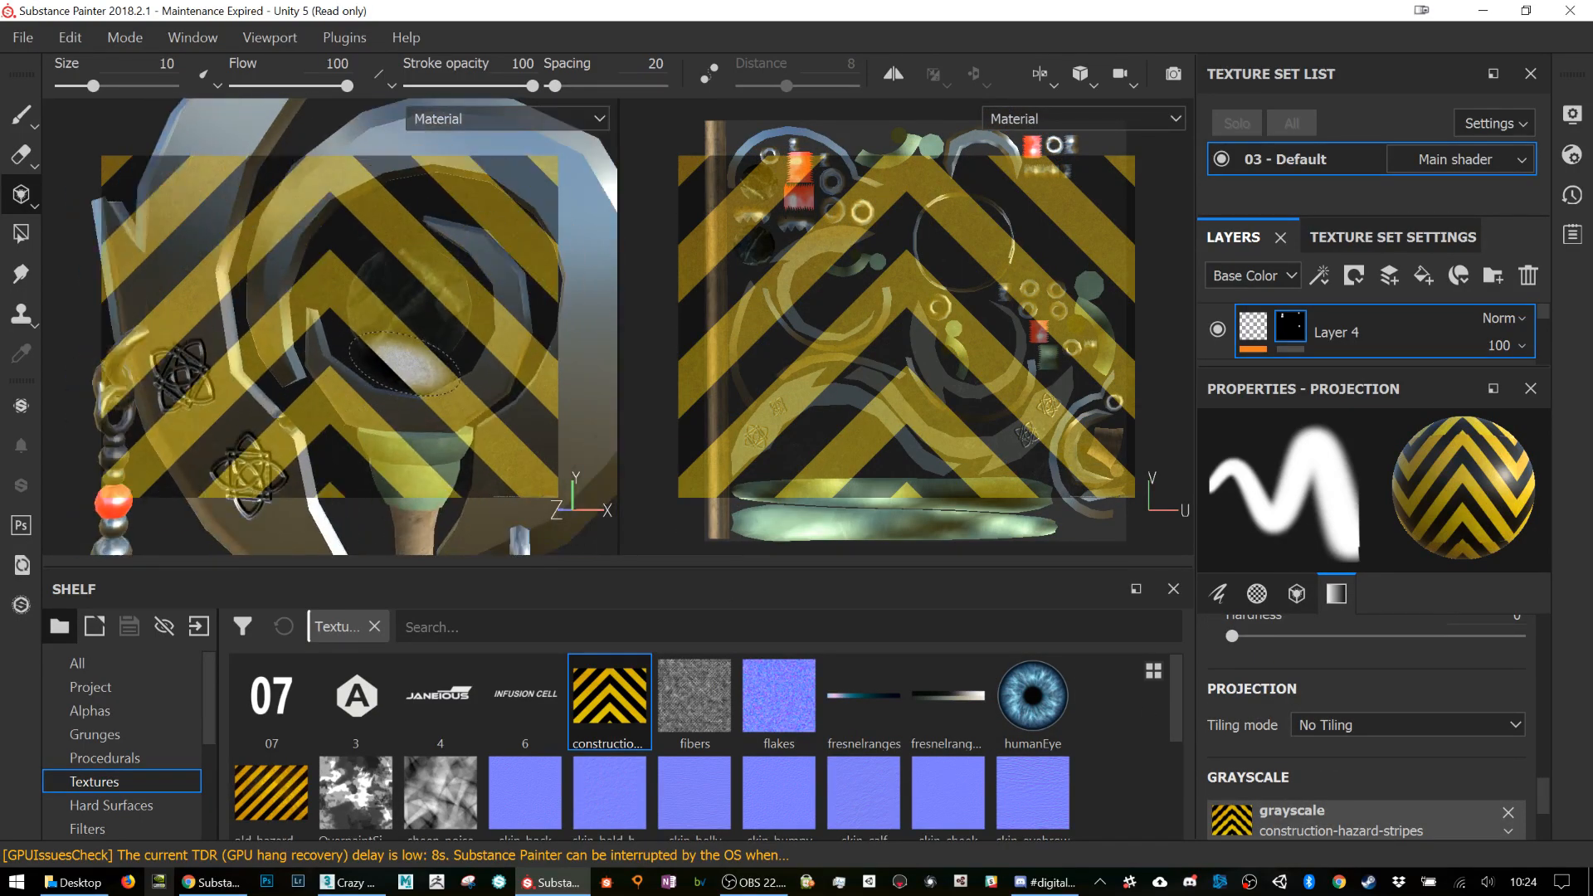
{"action": "middle_click_drag", "start_coordinate": [403, 352], "coordinate": [330, 352]}
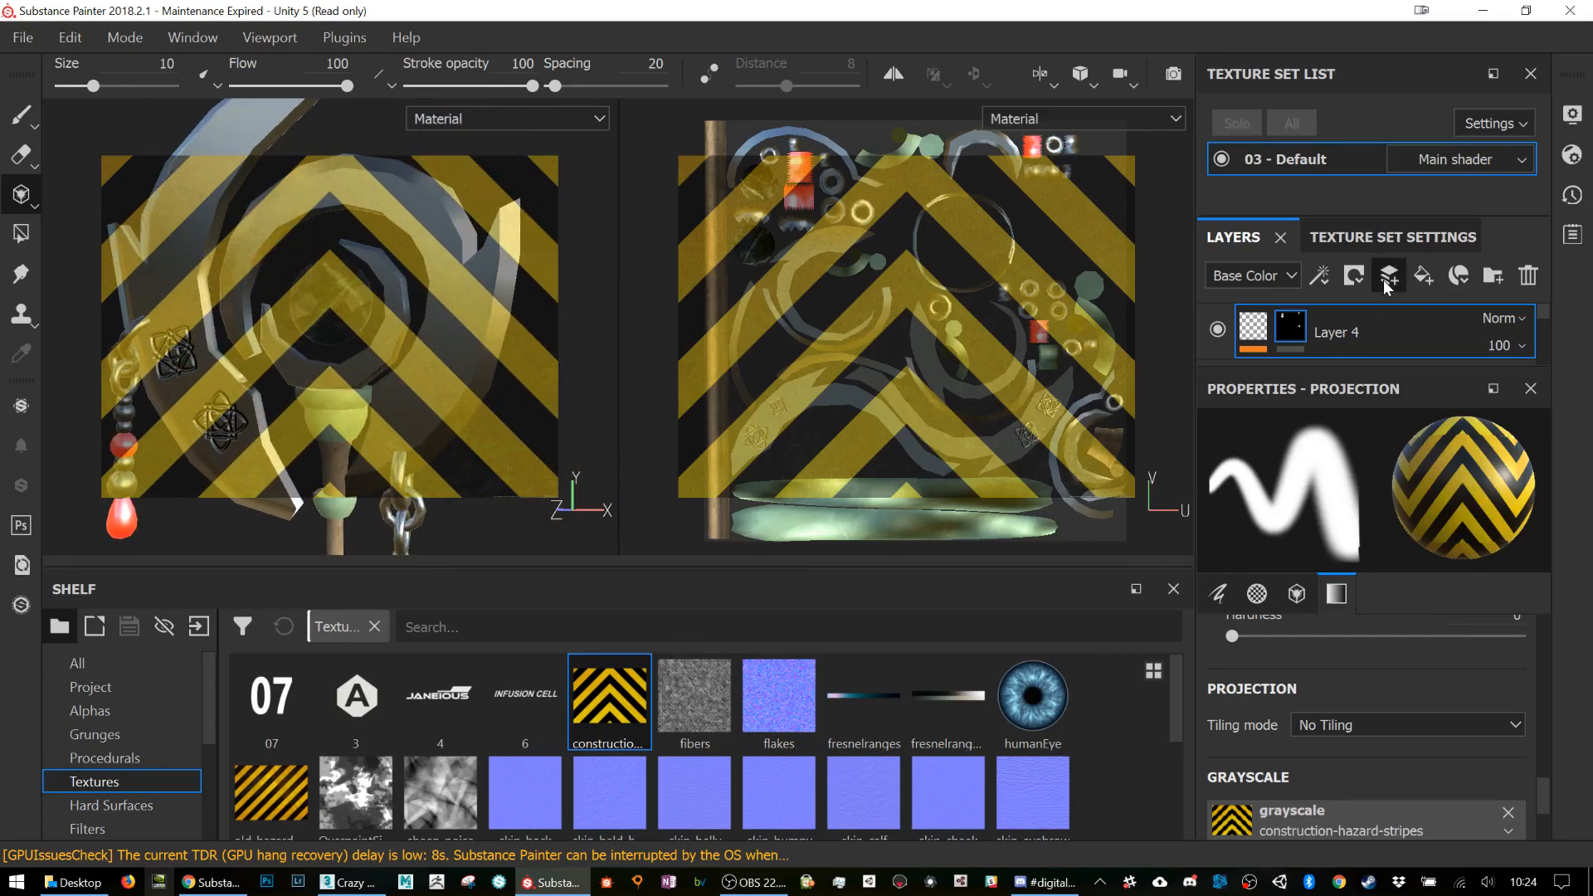
Step: Add an empty paint layer above the current one and reactivate the Projection tool on it
{"action": "left_click", "coordinate": [1353, 276]}
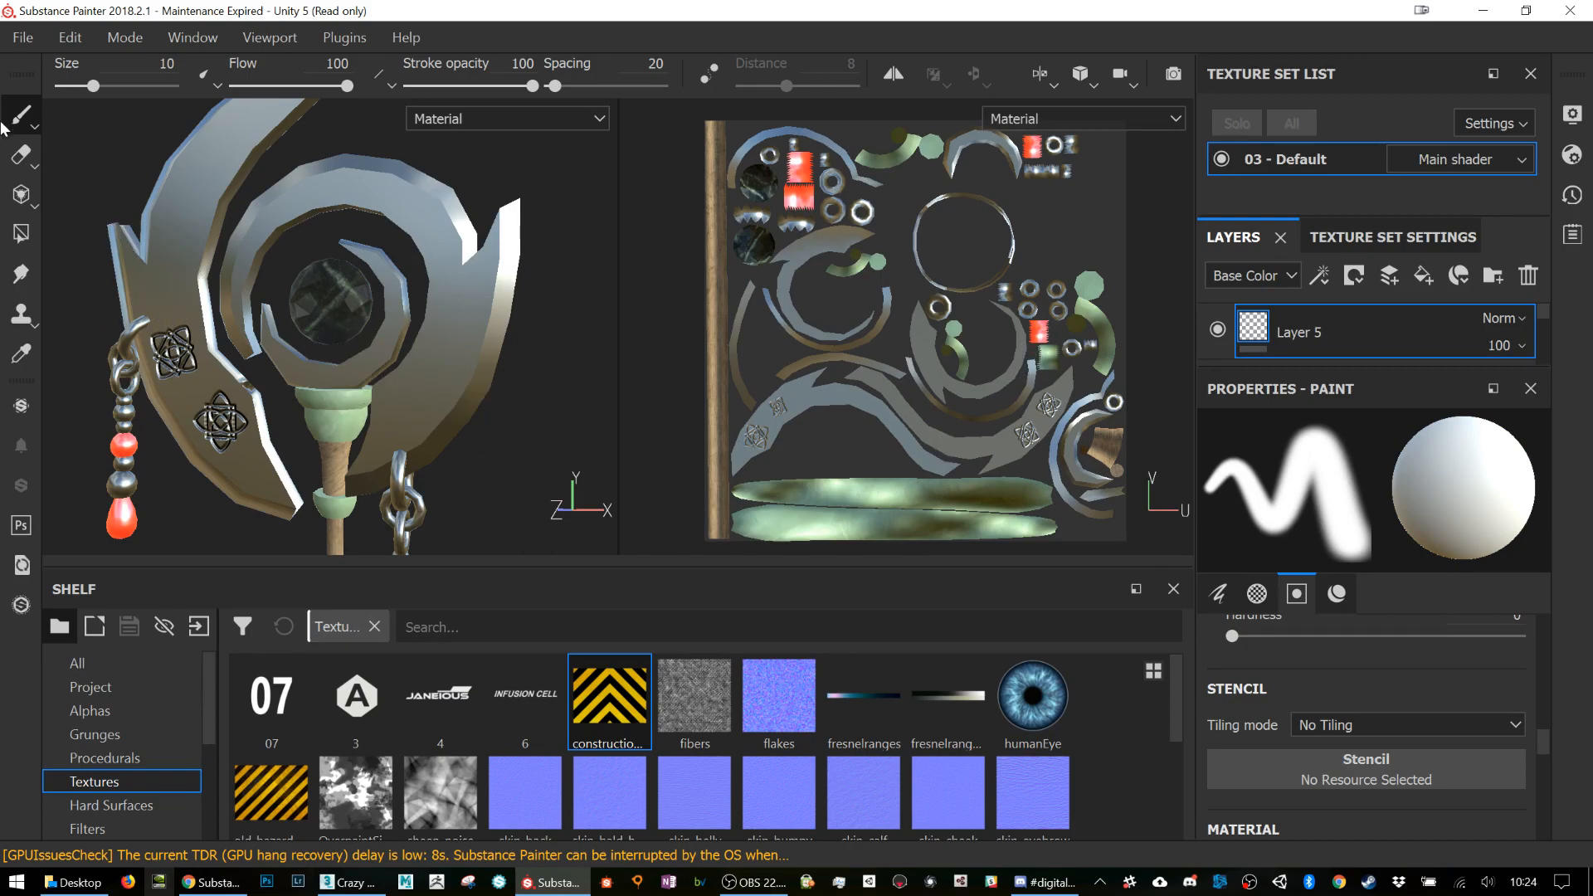
{"action": "left_click", "coordinate": [25, 195]}
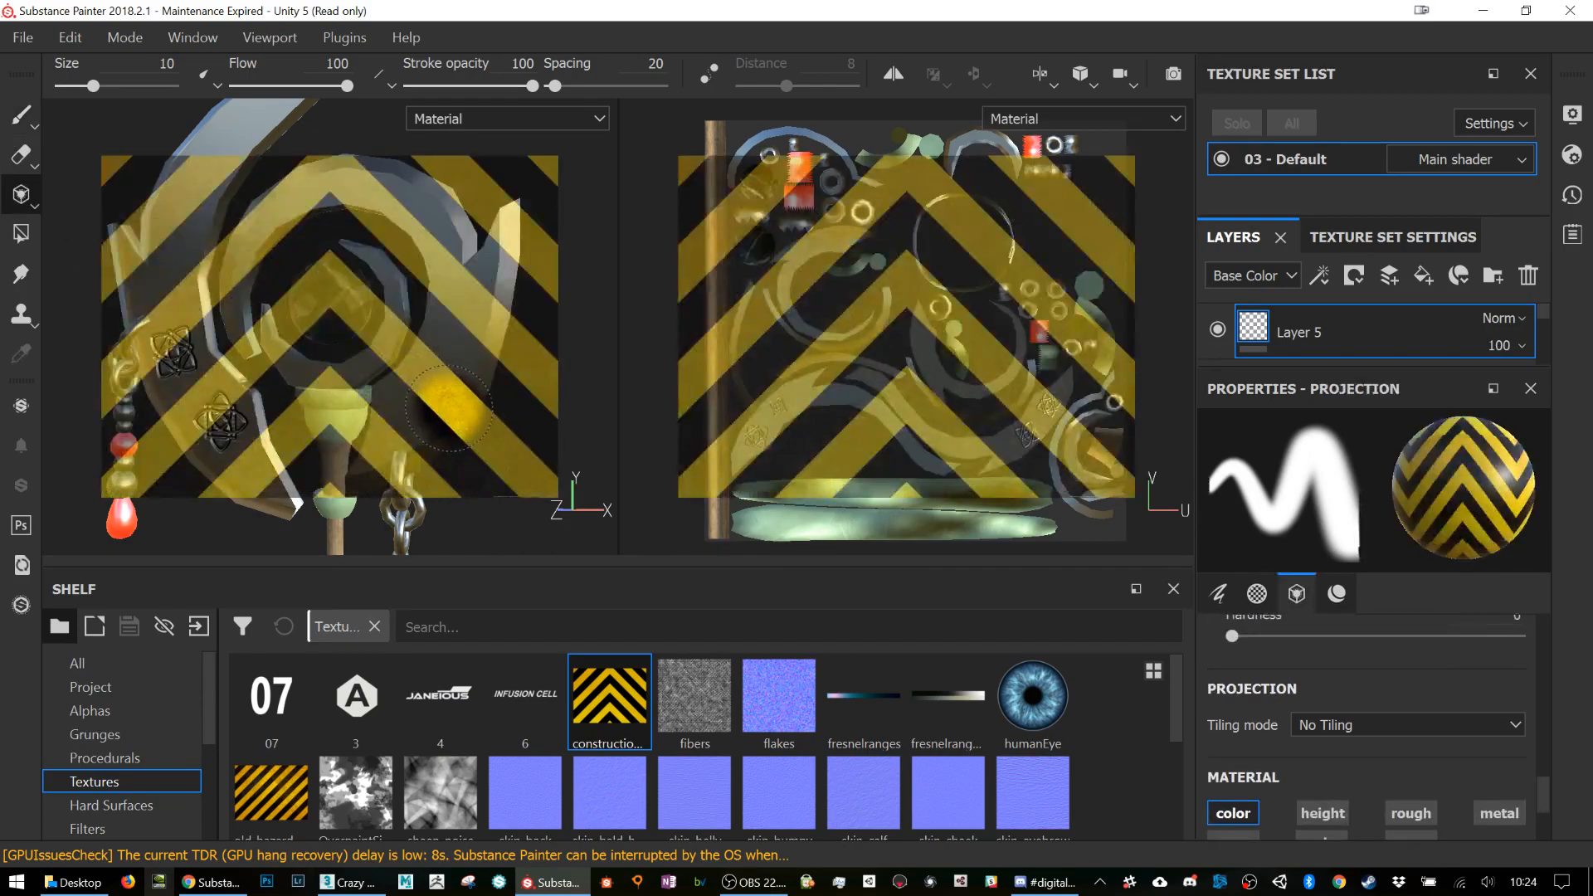
{"action": "mouse_move", "coordinate": [428, 359]}
{"action": "left_mouse_down"}
{"action": "mouse_move", "coordinate": [374, 448]}
{"action": "mouse_move", "coordinate": [464, 390]}
{"action": "mouse_move", "coordinate": [481, 248]}
{"action": "mouse_move", "coordinate": [418, 335]}
{"action": "left_mouse_up"}
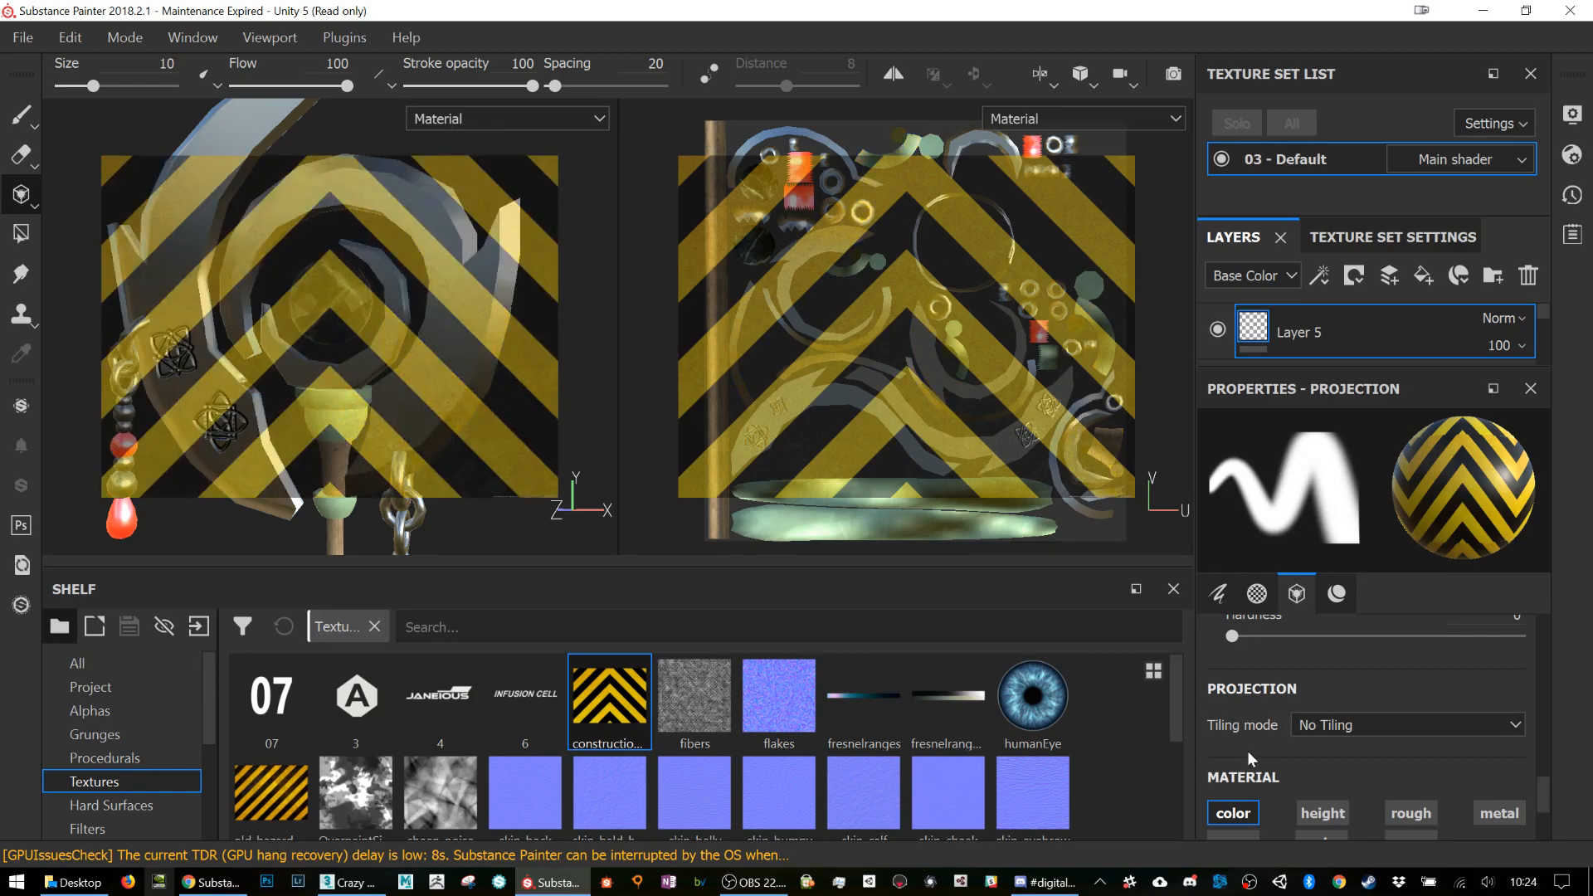
Step: Enable the metal channel for the projected hazard stripes and set Metallic to 0.7585
{"action": "scroll", "coordinate": [1352, 797], "scroll_direction": "down", "scroll_amount": 2}
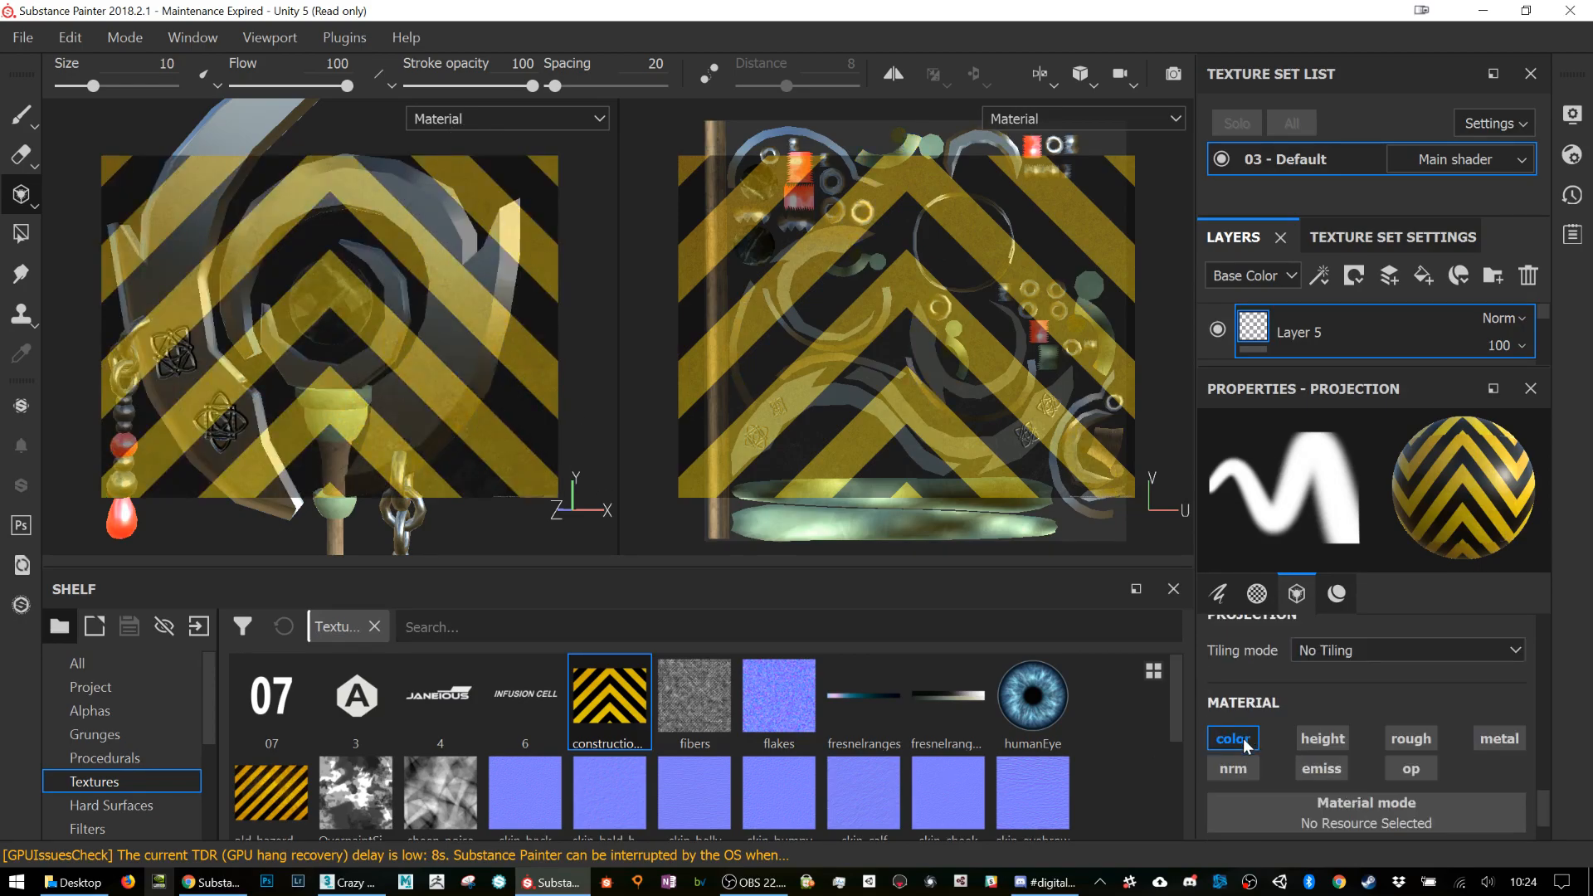
{"action": "left_click", "coordinate": [1499, 738]}
{"action": "scroll", "coordinate": [1410, 722], "scroll_direction": "down", "scroll_amount": 4}
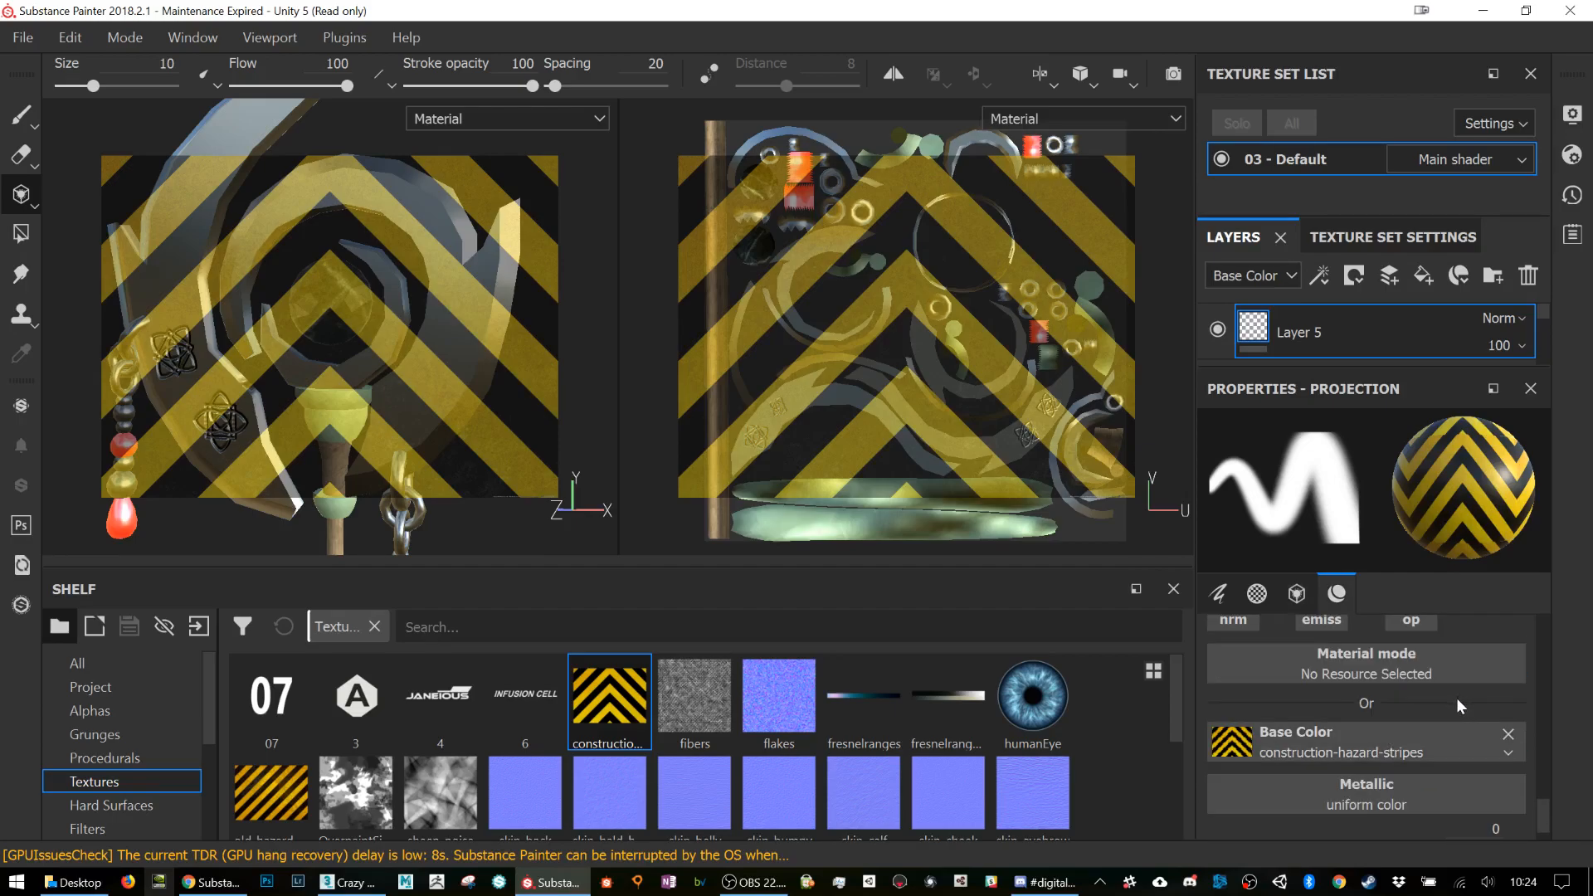
{"action": "scroll", "coordinate": [1453, 699], "scroll_direction": "down", "scroll_amount": 1}
{"action": "left_click_drag", "start_coordinate": [1217, 822], "coordinate": [1406, 795]}
{"action": "scroll", "coordinate": [1415, 765], "scroll_direction": "up", "scroll_amount": 6}
{"action": "scroll", "coordinate": [1415, 764], "scroll_direction": "down", "scroll_amount": 2}
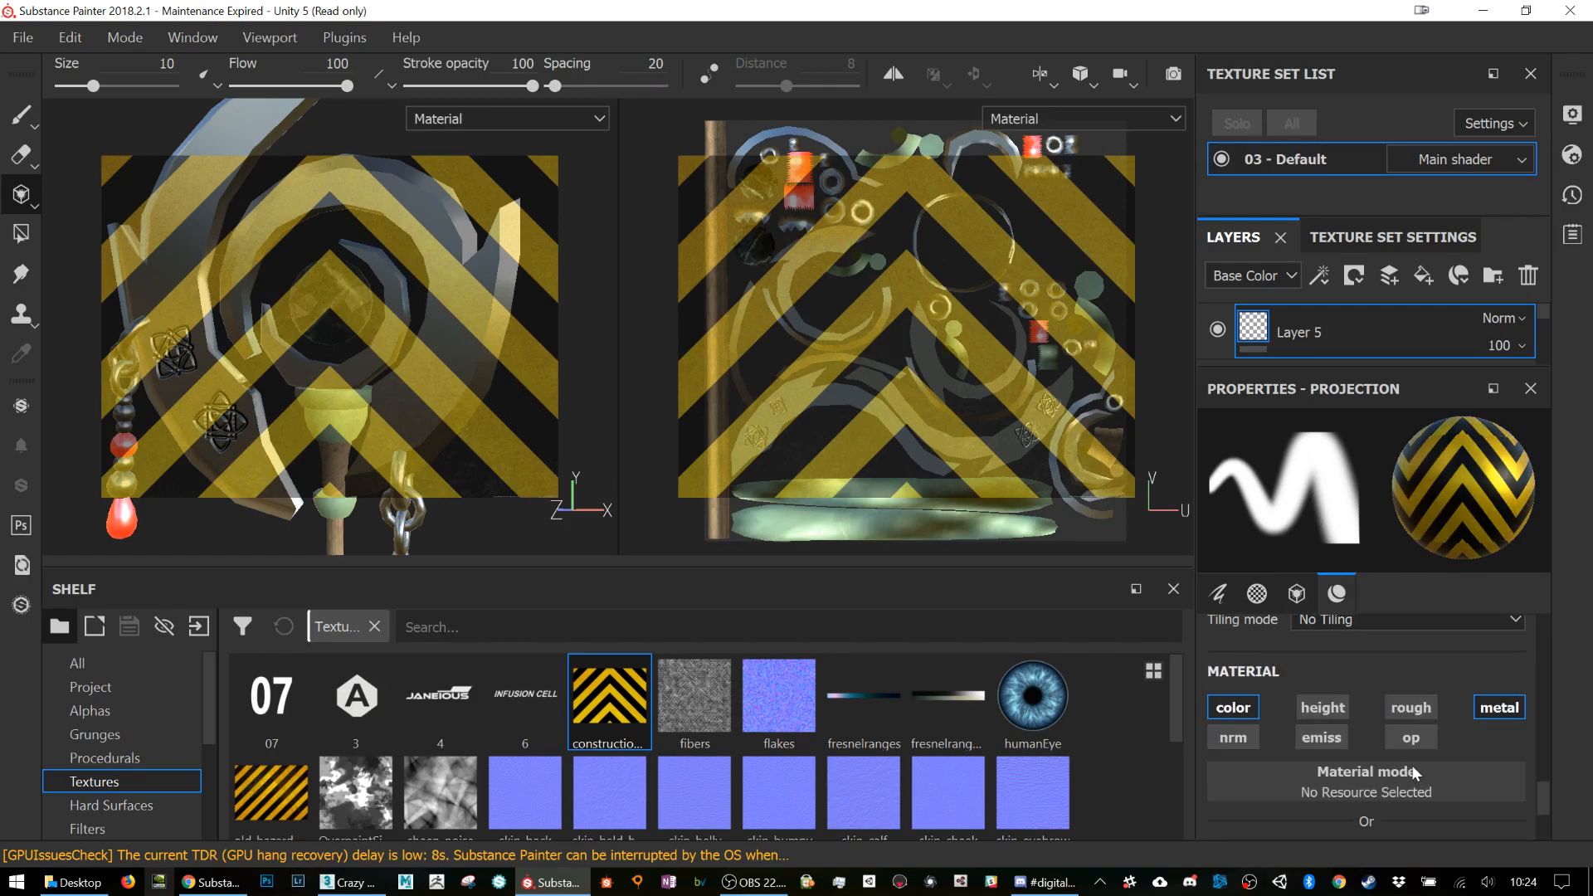
Step: Enable the rough channel for the projected hazard stripes and set Roughness to 0.0678
{"action": "scroll", "coordinate": [1432, 751], "scroll_direction": "down", "scroll_amount": 5}
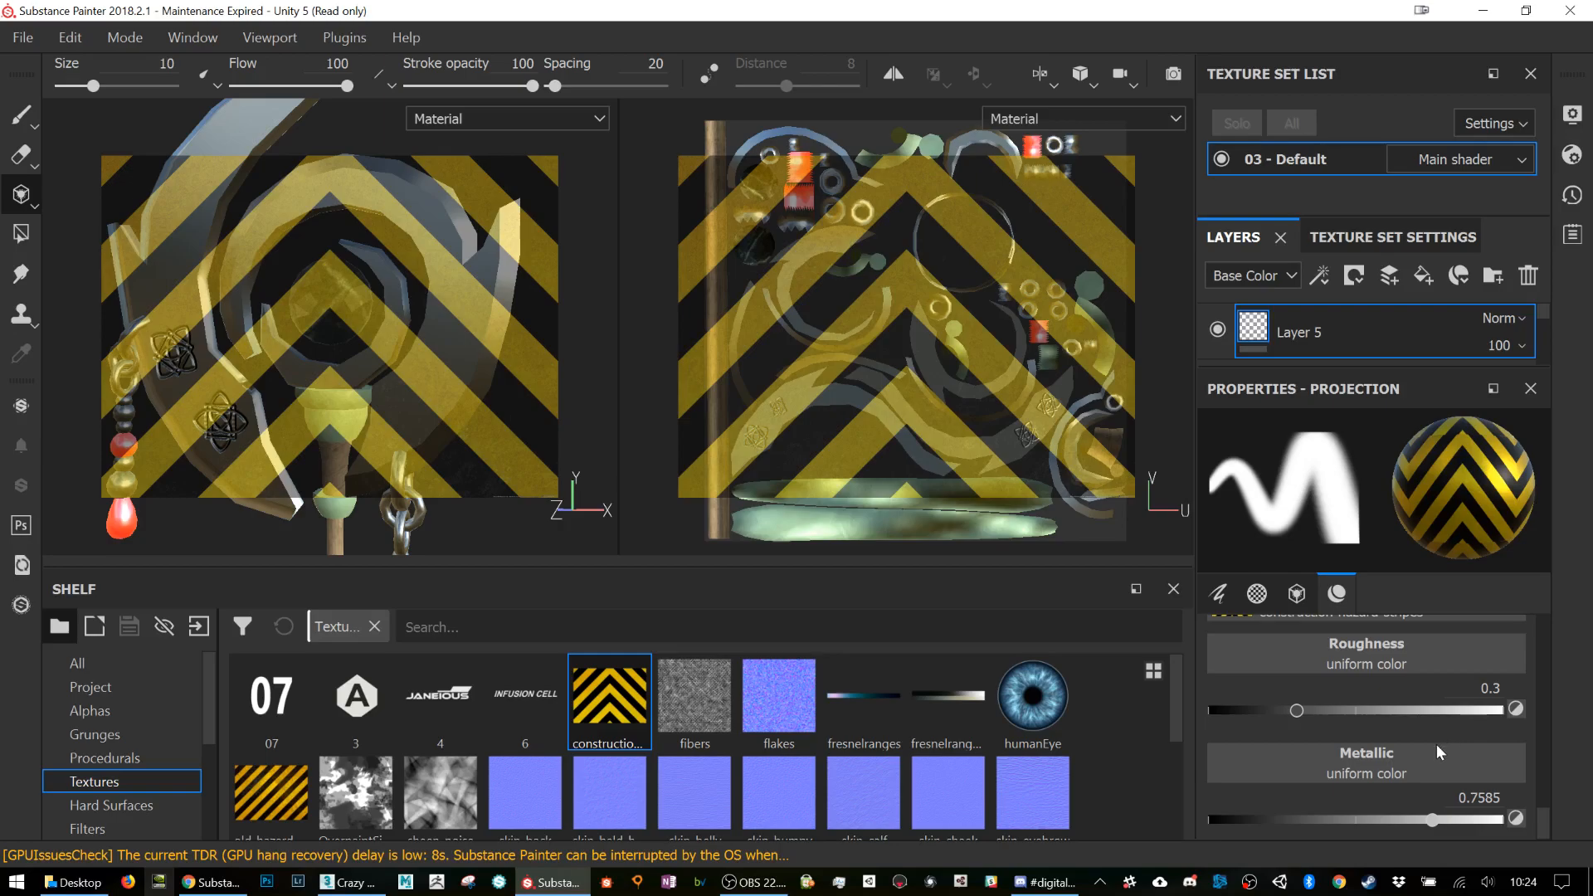
{"action": "scroll", "coordinate": [1437, 775], "scroll_direction": "up", "scroll_amount": 3}
{"action": "scroll", "coordinate": [1432, 760], "scroll_direction": "down", "scroll_amount": 4}
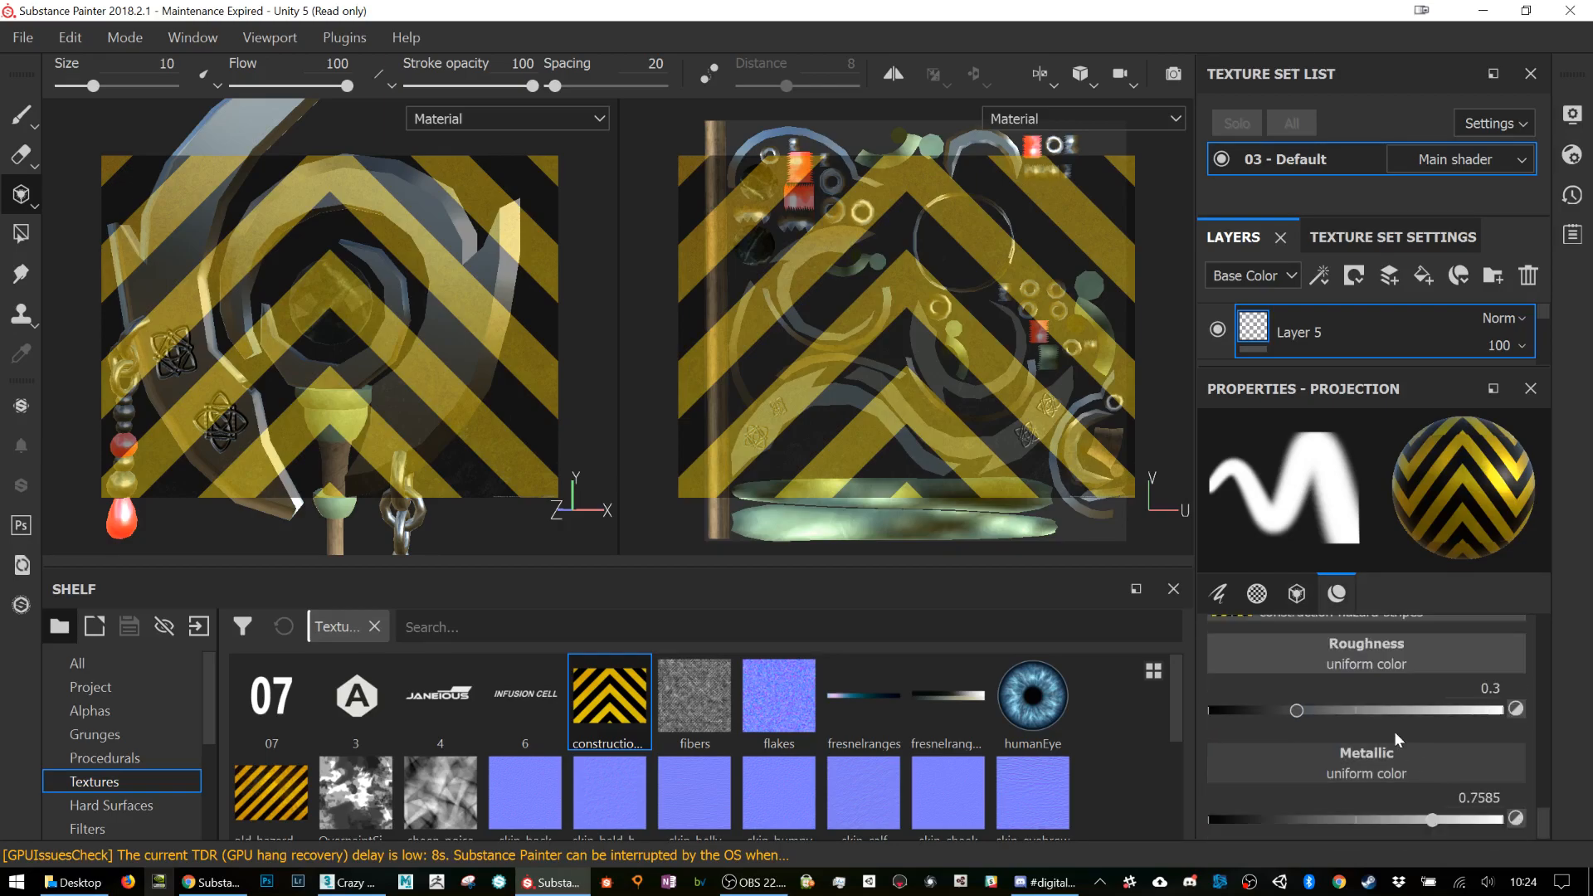
{"action": "mouse_move", "coordinate": [1299, 709]}
{"action": "left_mouse_down"}
{"action": "mouse_move", "coordinate": [1312, 704]}
{"action": "mouse_move", "coordinate": [1228, 709]}
{"action": "left_mouse_up"}
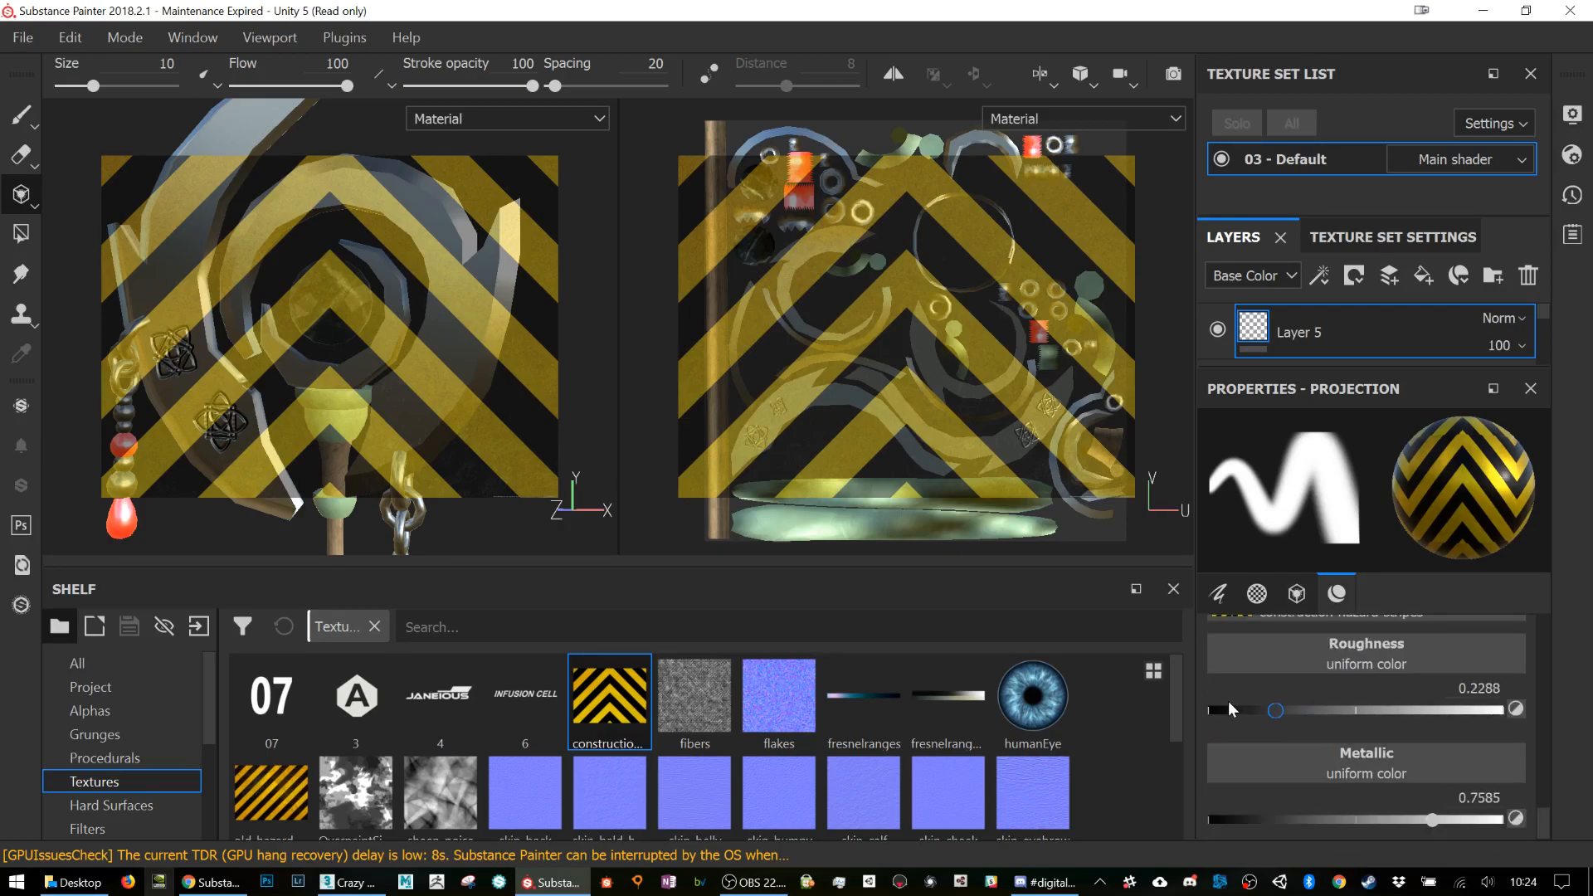
{"action": "mouse_move", "coordinate": [447, 365]}
{"action": "left_mouse_down"}
{"action": "mouse_move", "coordinate": [389, 410]}
{"action": "mouse_move", "coordinate": [476, 294]}
{"action": "mouse_move", "coordinate": [469, 389]}
{"action": "mouse_move", "coordinate": [419, 394]}
{"action": "mouse_move", "coordinate": [407, 435]}
{"action": "left_mouse_up"}
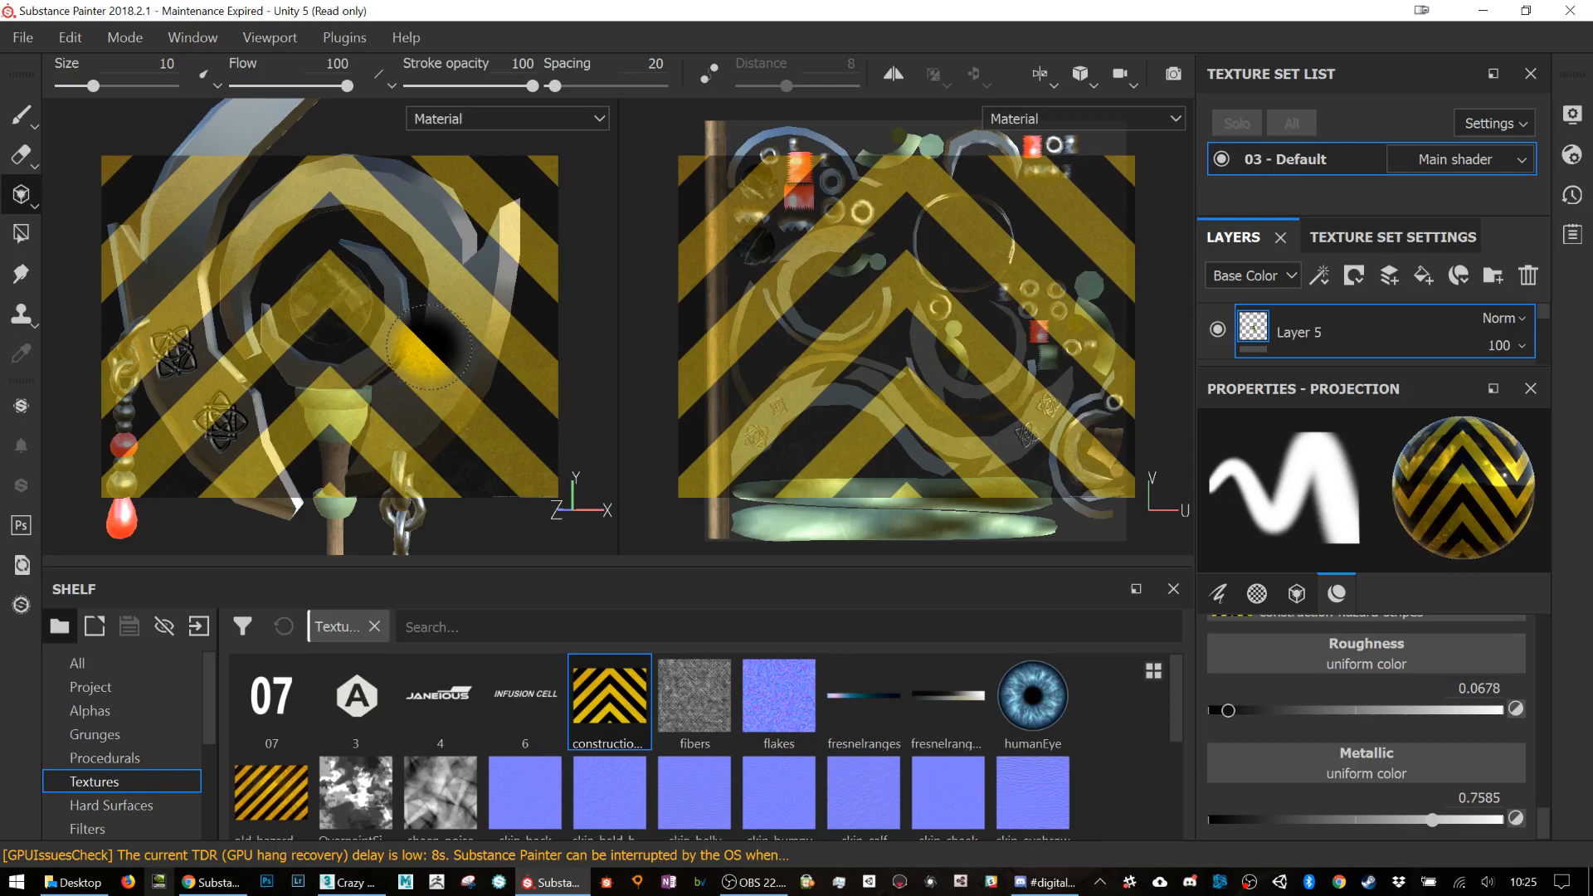
Step: Return to the Paint tool and look through the shelf's remaining Textures and its Hard Surfaces resources
{"action": "left_click", "coordinate": [21, 115]}
{"action": "left_click_drag", "start_coordinate": [342, 300], "coordinate": [451, 305], "text": "alt"}
{"action": "scroll", "coordinate": [438, 737], "scroll_direction": "down", "scroll_amount": 3}
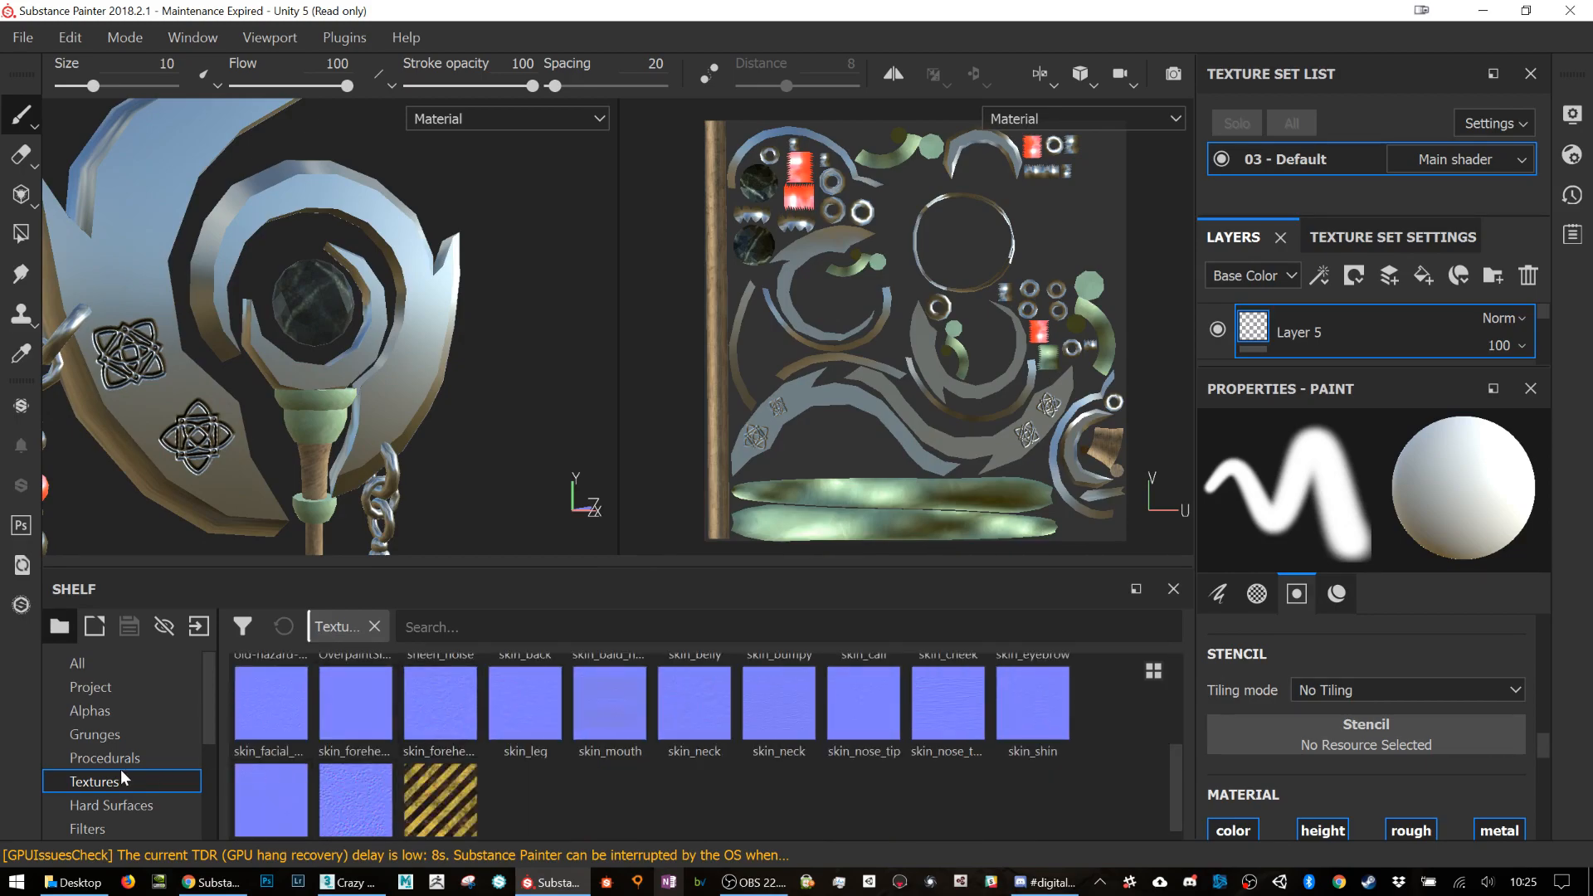
{"action": "left_click", "coordinate": [121, 804]}
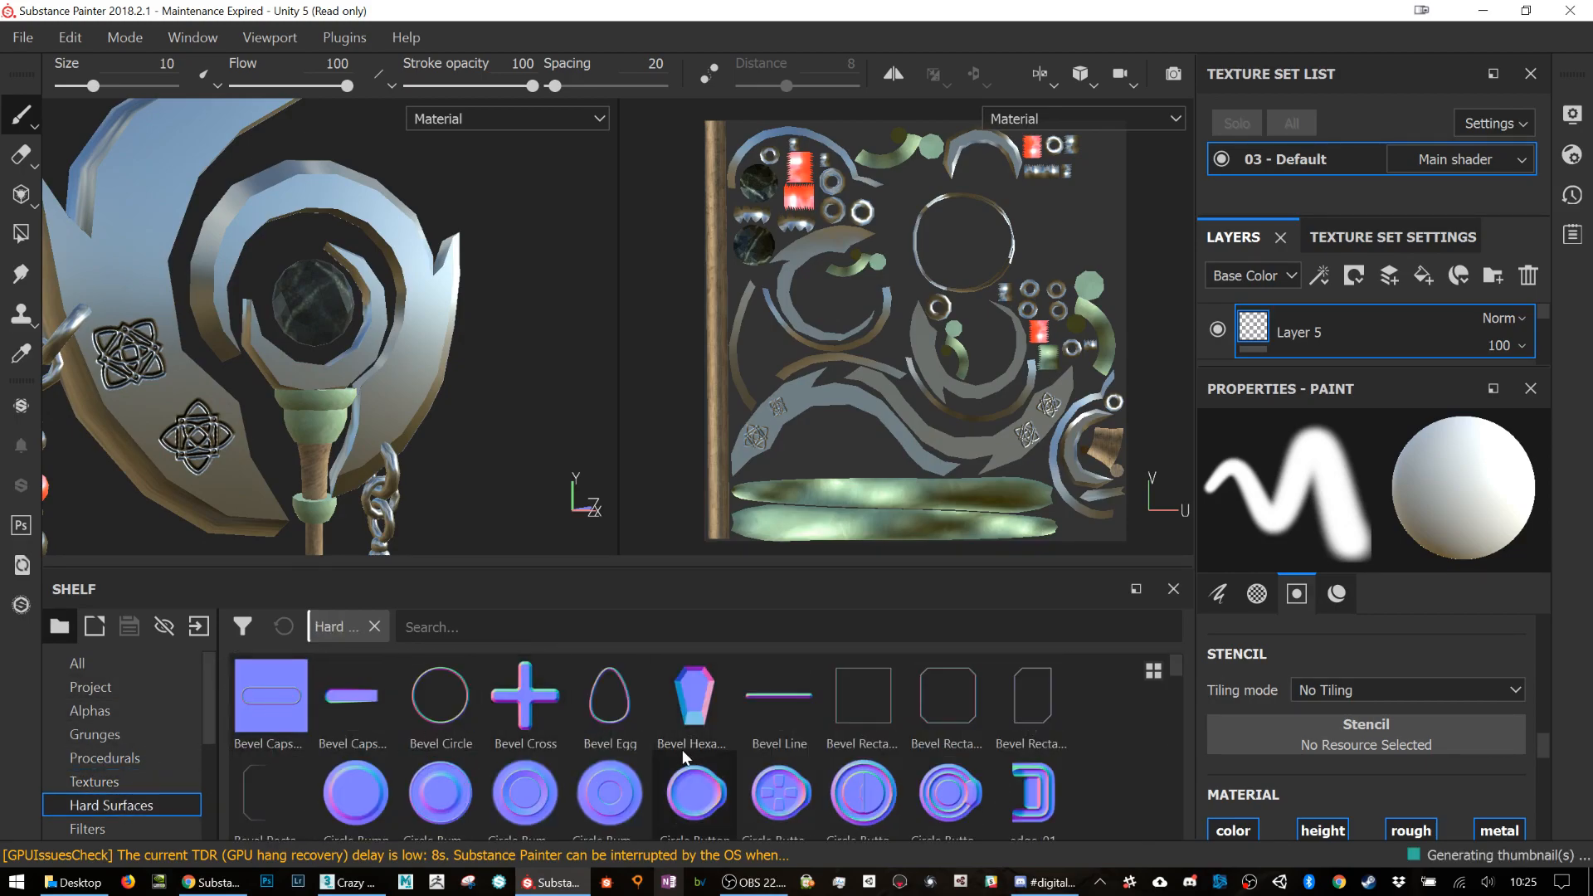
{"action": "mouse_move", "coordinate": [481, 391]}
{"action": "left_mouse_down", "text": "alt"}
{"action": "mouse_move", "coordinate": [539, 386]}
{"action": "mouse_move", "coordinate": [458, 389]}
{"action": "left_mouse_up", "text": "alt"}
{"action": "scroll", "coordinate": [460, 393], "scroll_direction": "down", "scroll_amount": 4}
{"action": "middle_click_drag", "start_coordinate": [489, 441], "coordinate": [470, 326], "text": "alt"}
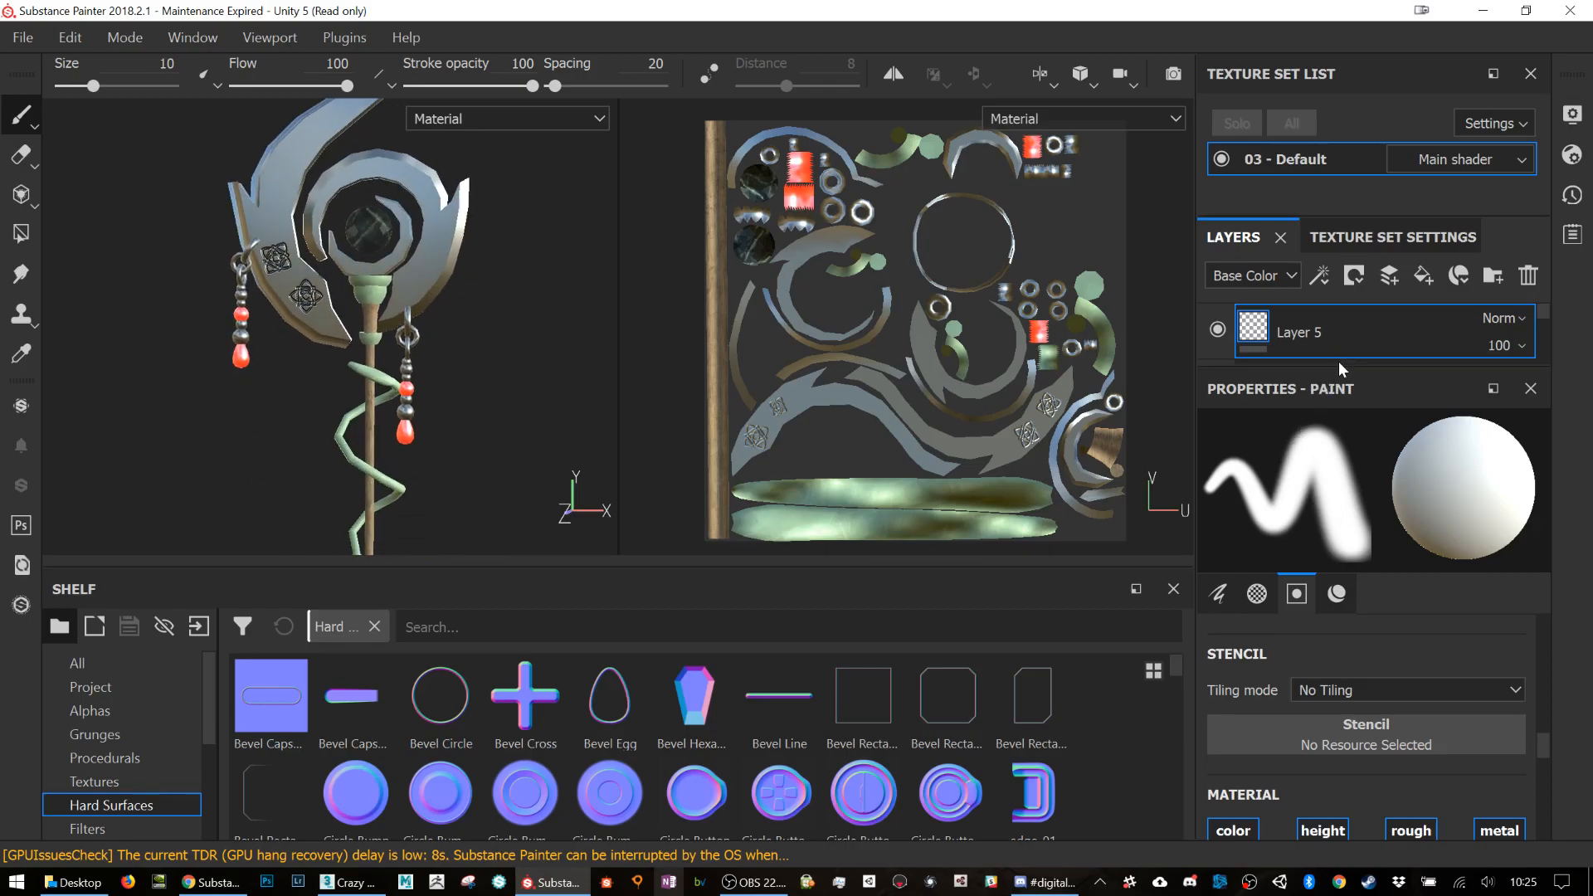
Step: Choose the Burn particle brush from the shelf
{"action": "left_click_drag", "start_coordinate": [1339, 365], "coordinate": [1334, 682]}
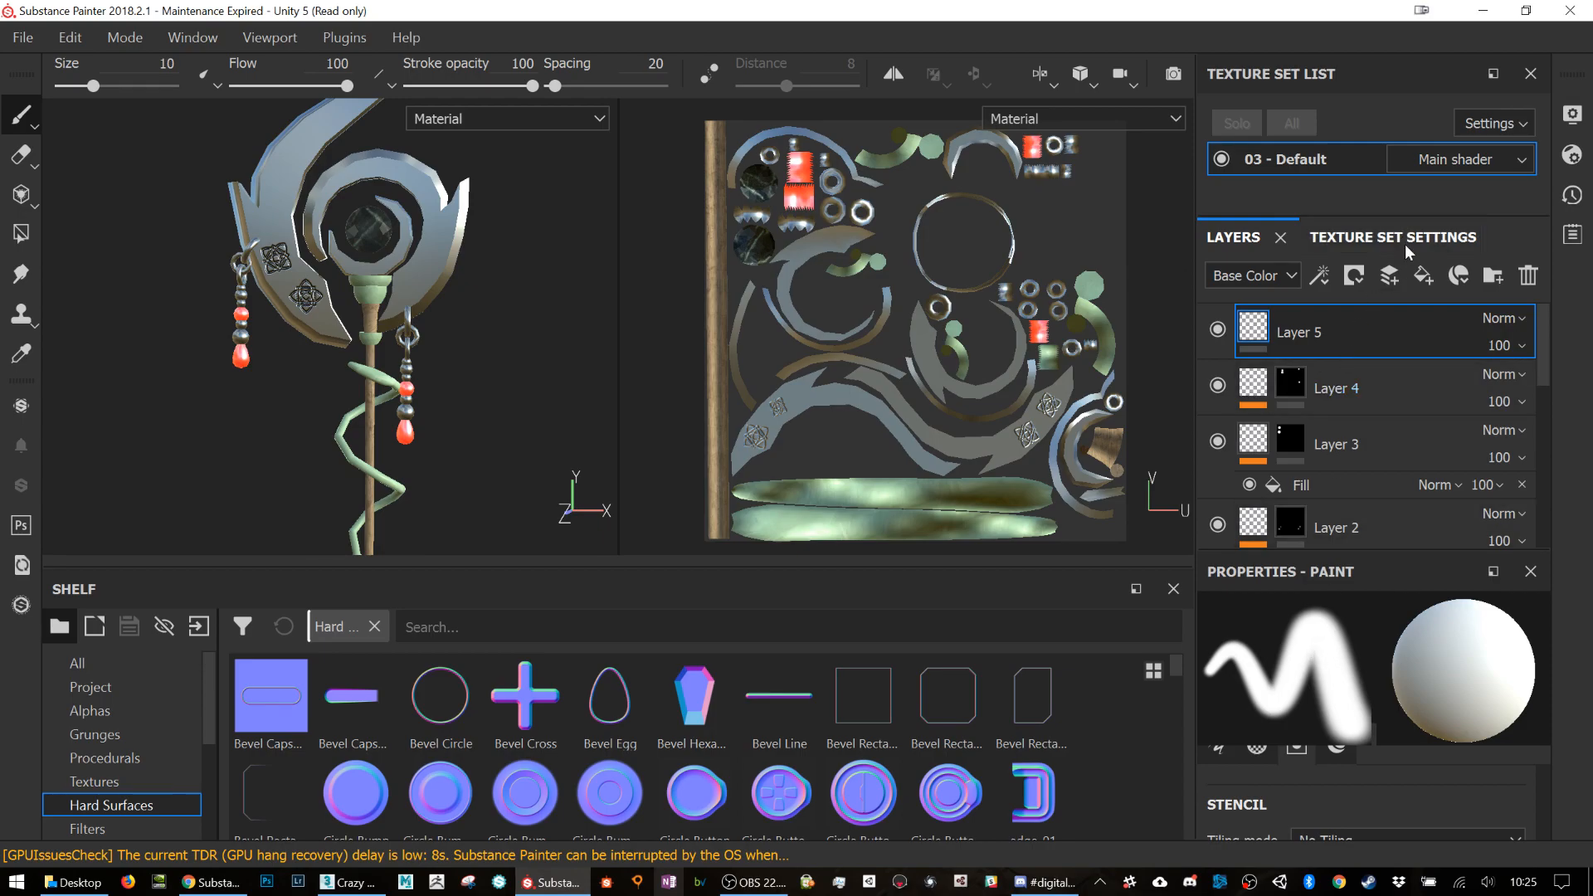
{"action": "scroll", "coordinate": [428, 315], "scroll_direction": "up", "scroll_amount": 2}
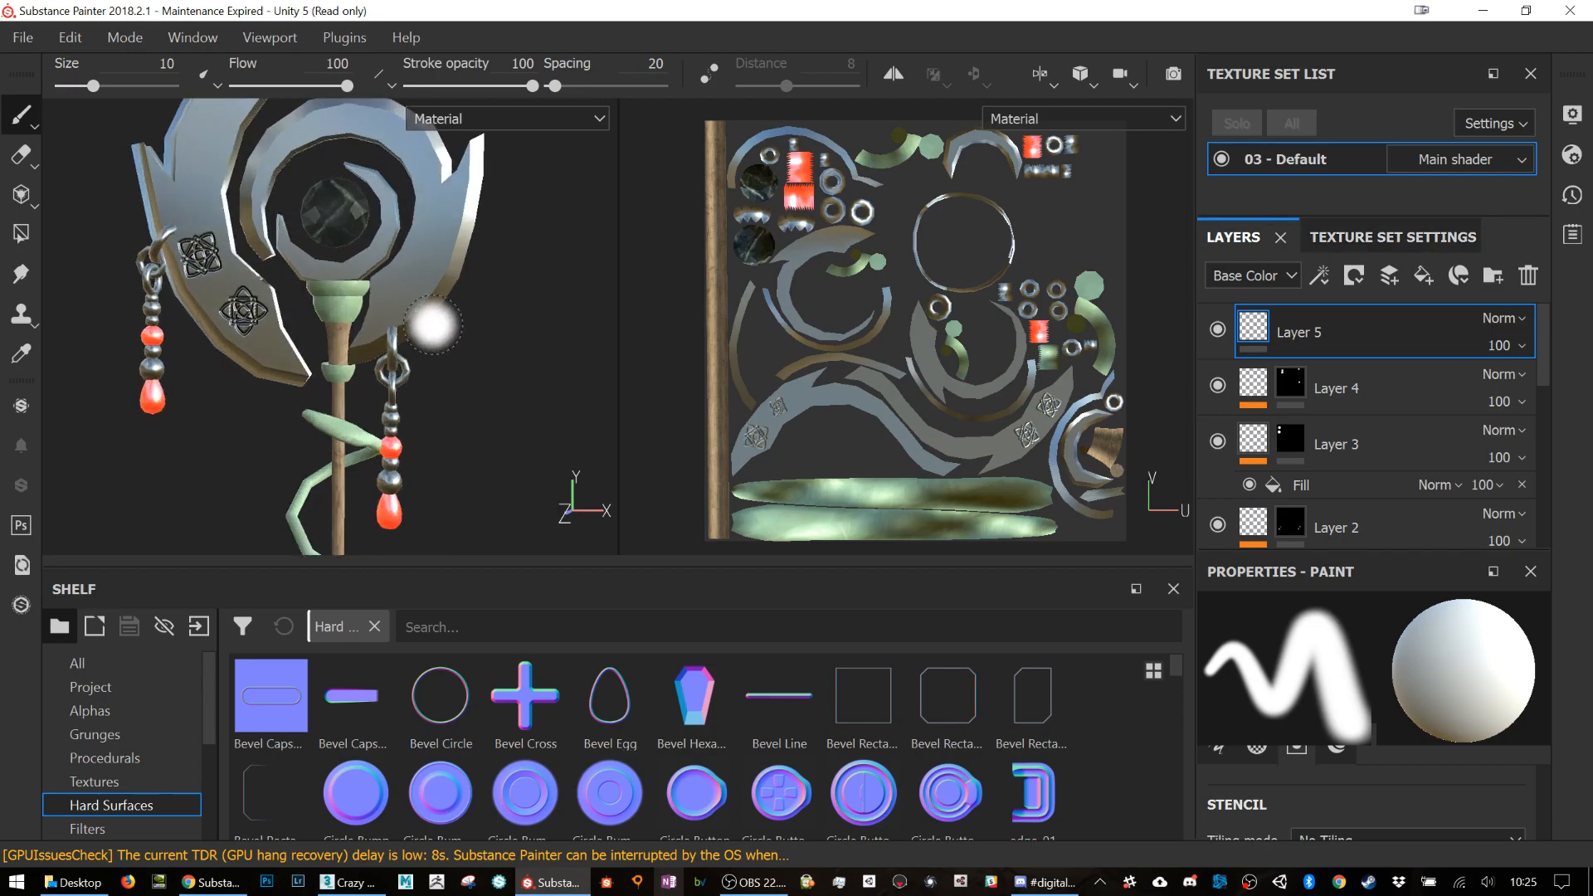
{"action": "scroll", "coordinate": [429, 319], "scroll_direction": "down", "scroll_amount": 2}
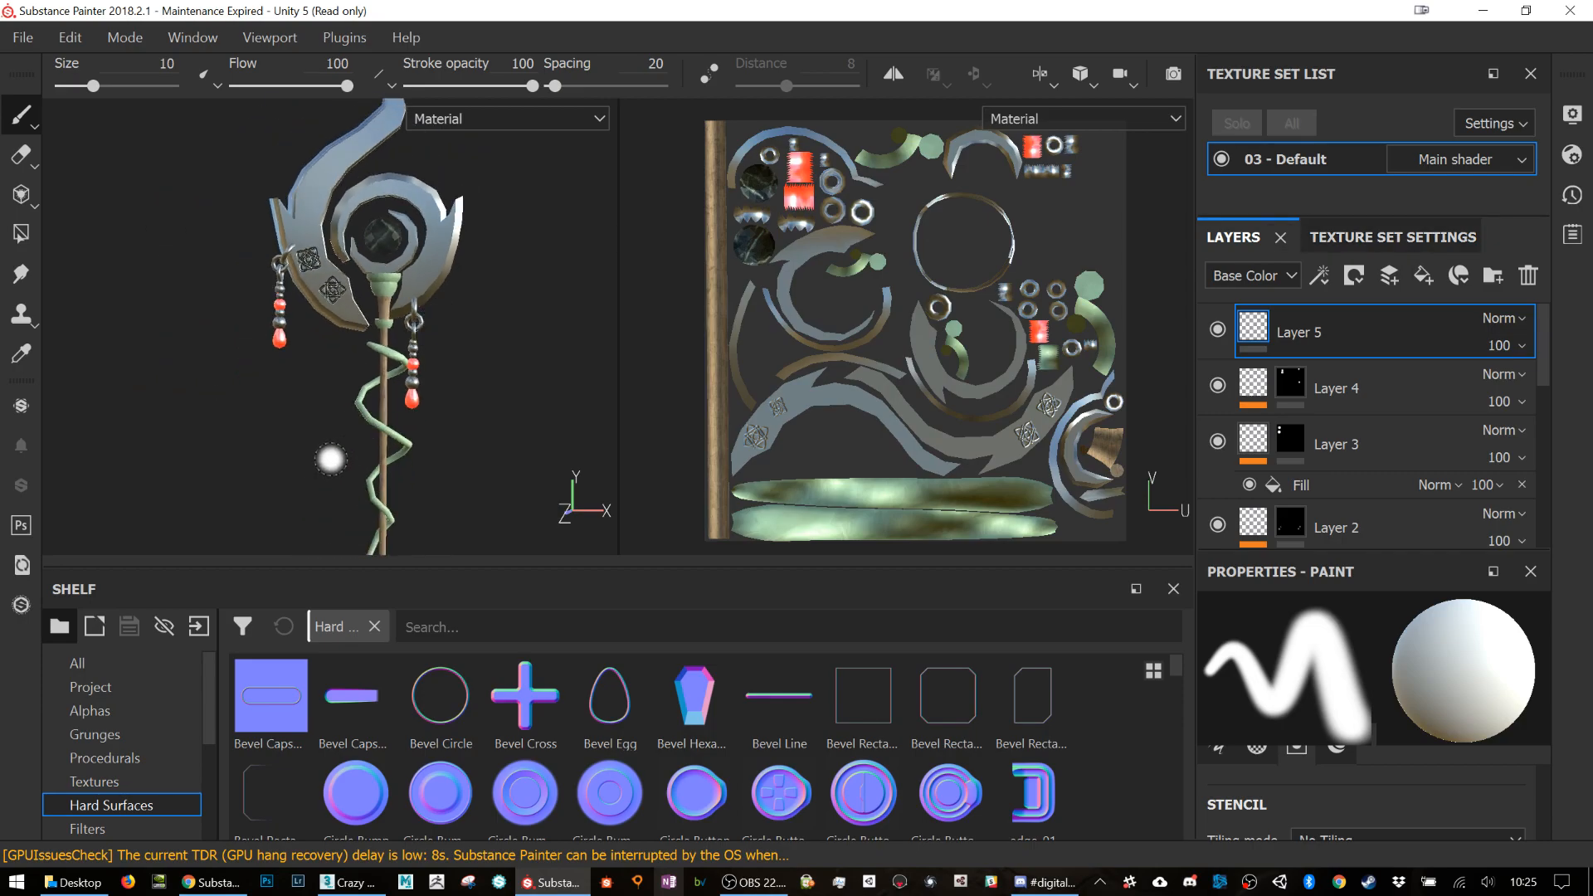
{"action": "scroll", "coordinate": [124, 724], "scroll_direction": "down", "scroll_amount": 1}
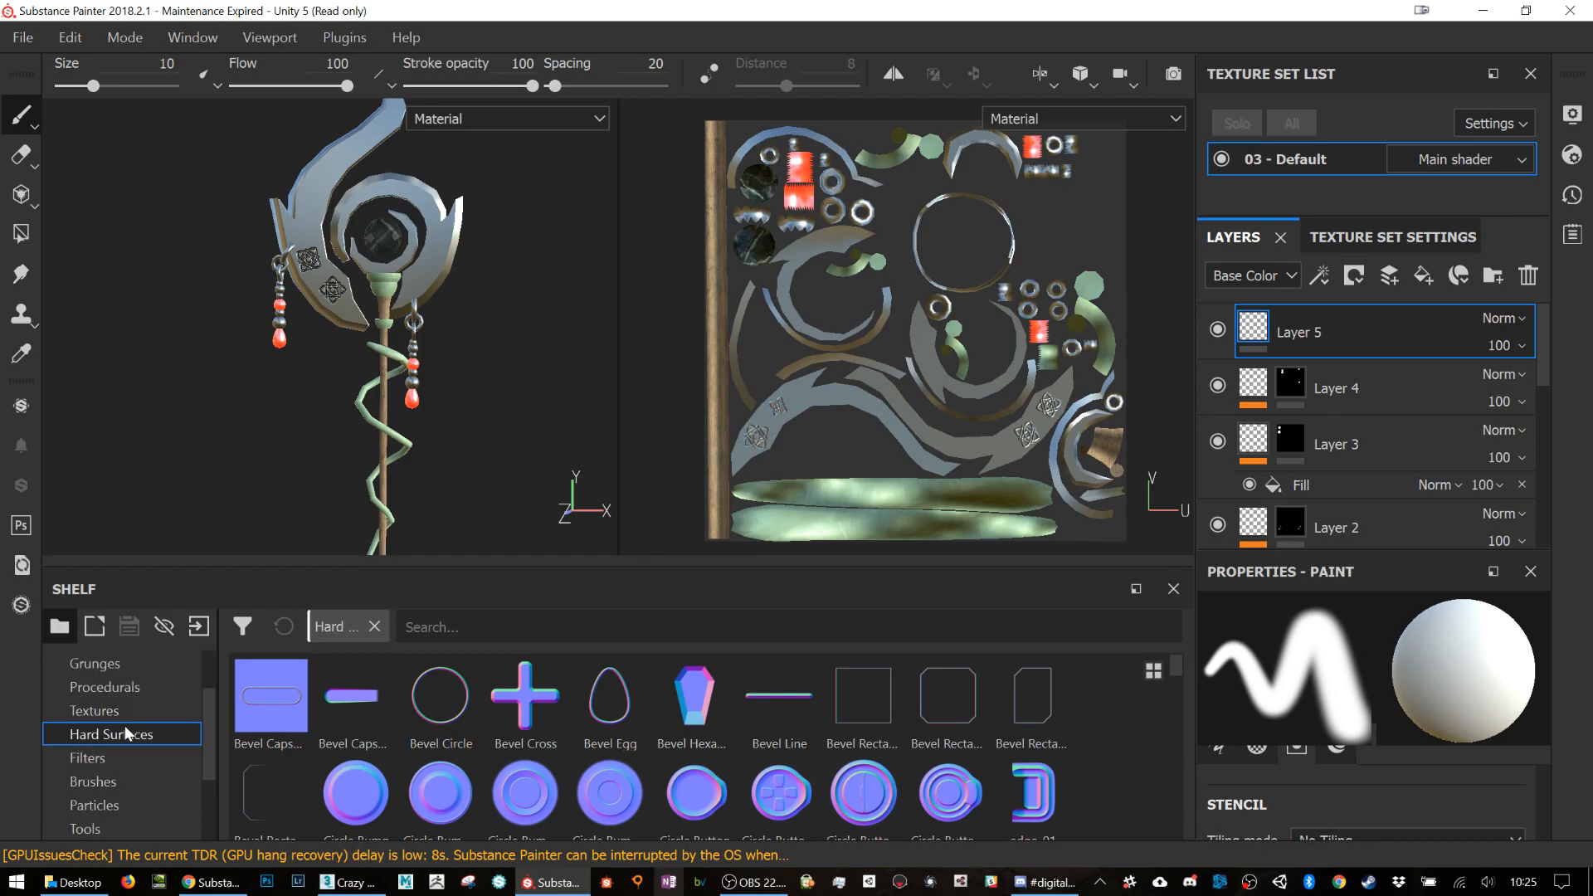
{"action": "left_click", "coordinate": [99, 799]}
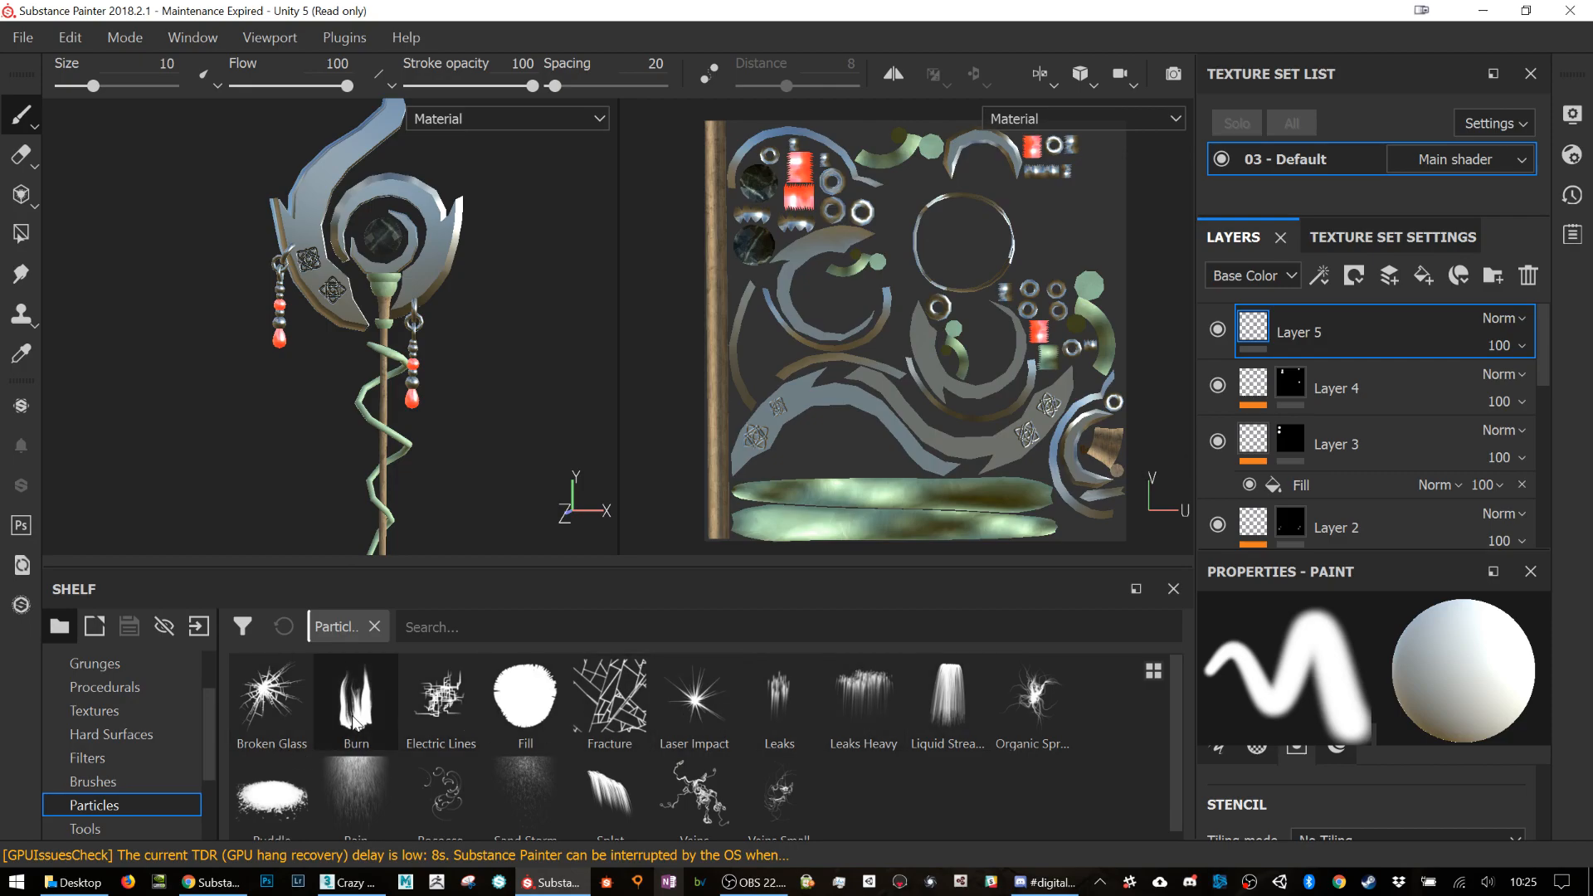
{"action": "mouse_move", "coordinate": [353, 720]}
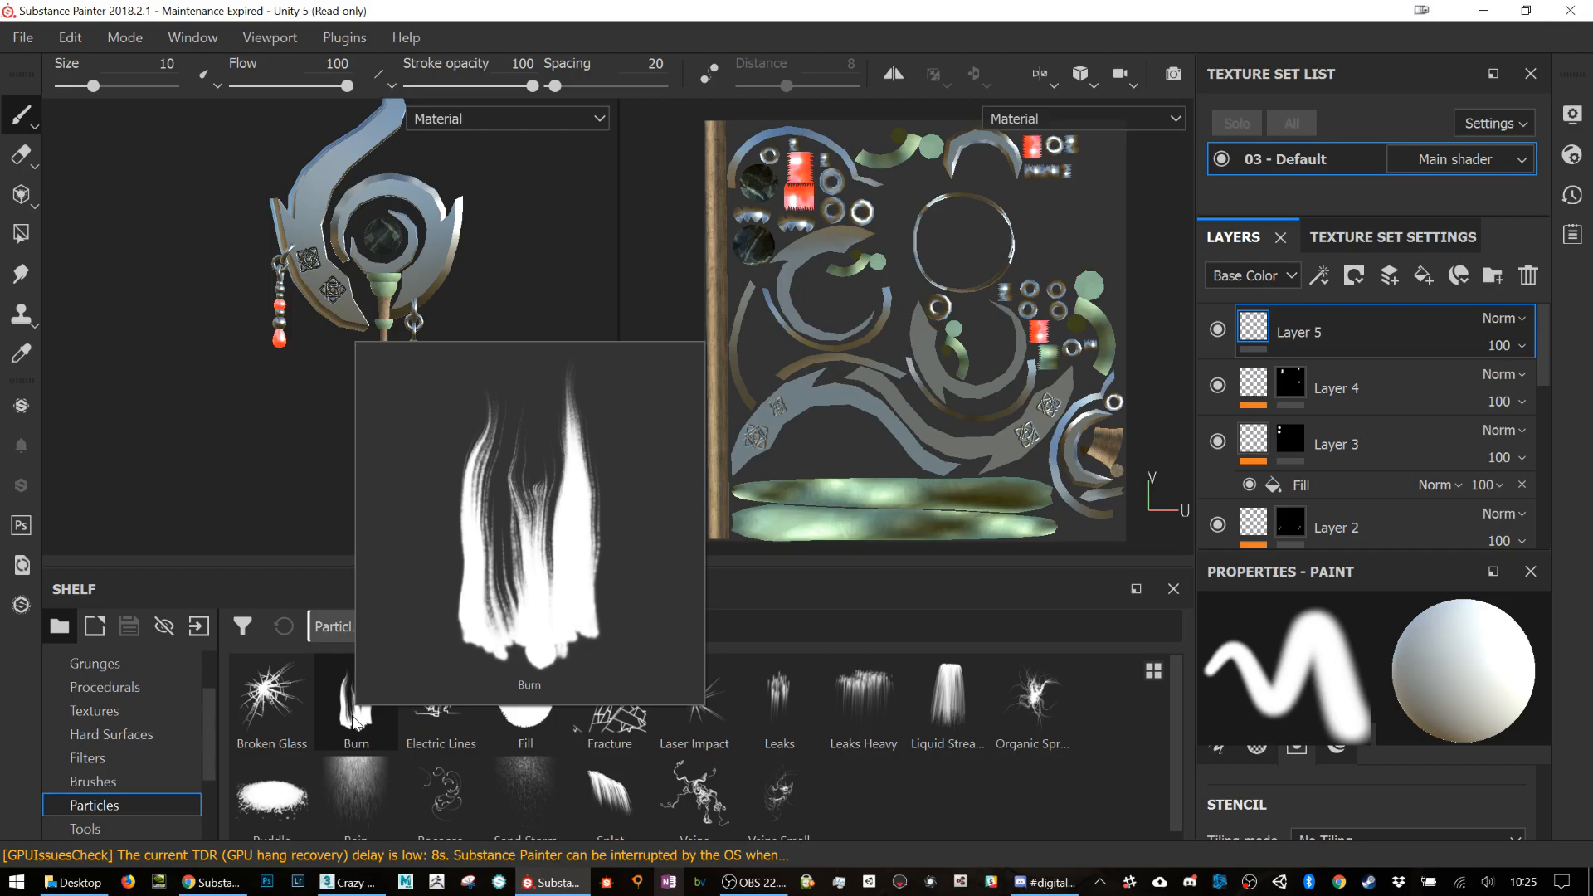
{"action": "left_click", "coordinate": [353, 720]}
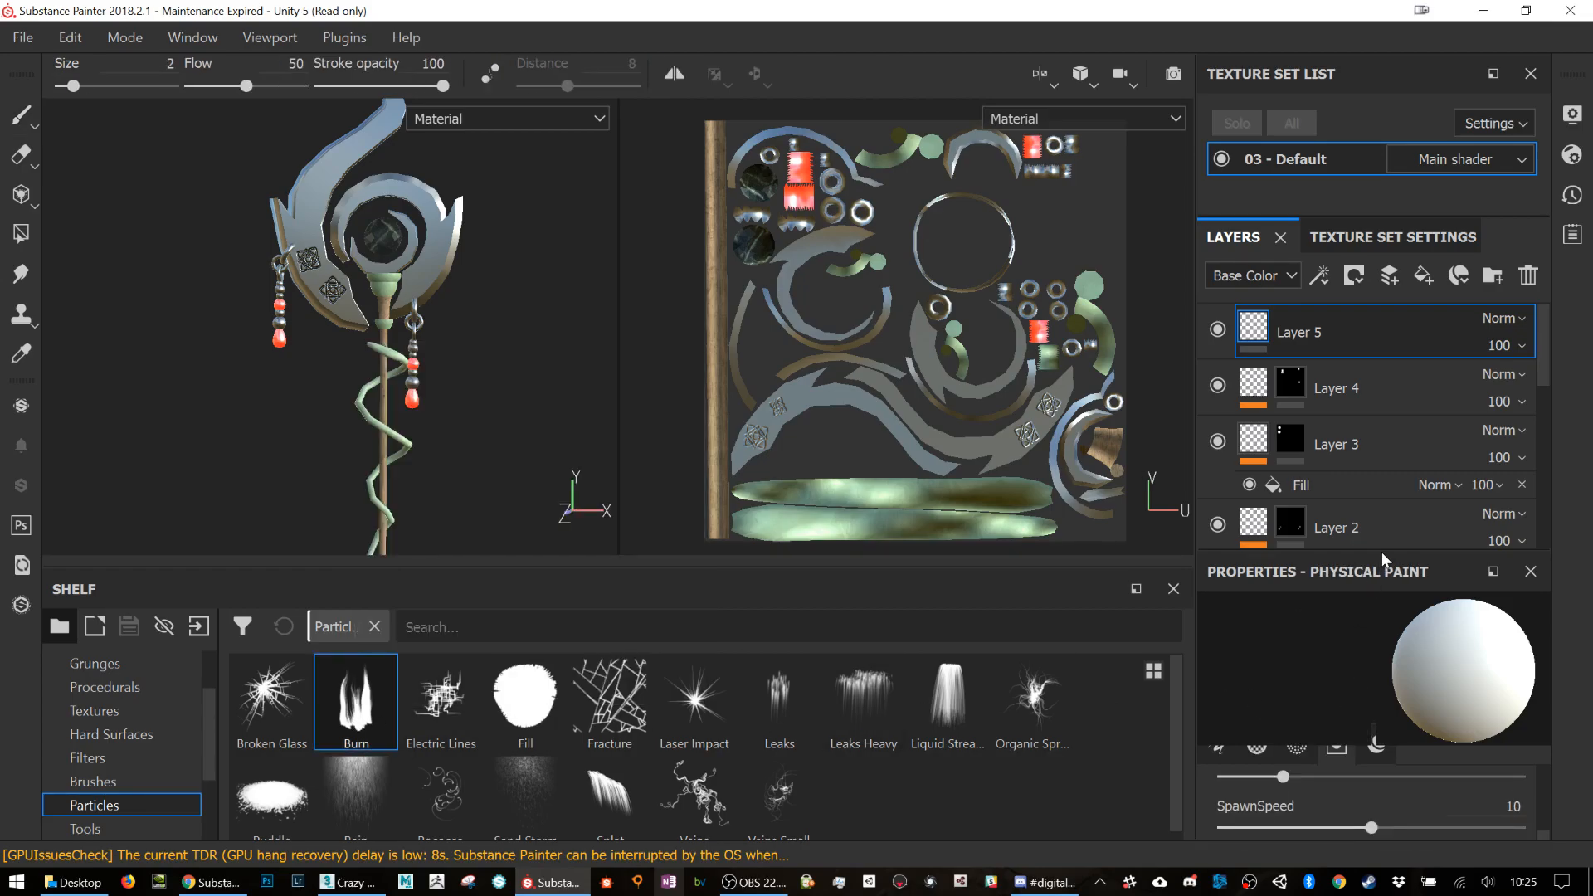
Step: Load the Corten Steel material as the material source for the Burn particle brush
{"action": "left_click_drag", "start_coordinate": [1383, 546], "coordinate": [1410, 318]}
{"action": "scroll", "coordinate": [1384, 720], "scroll_direction": "down", "scroll_amount": 10}
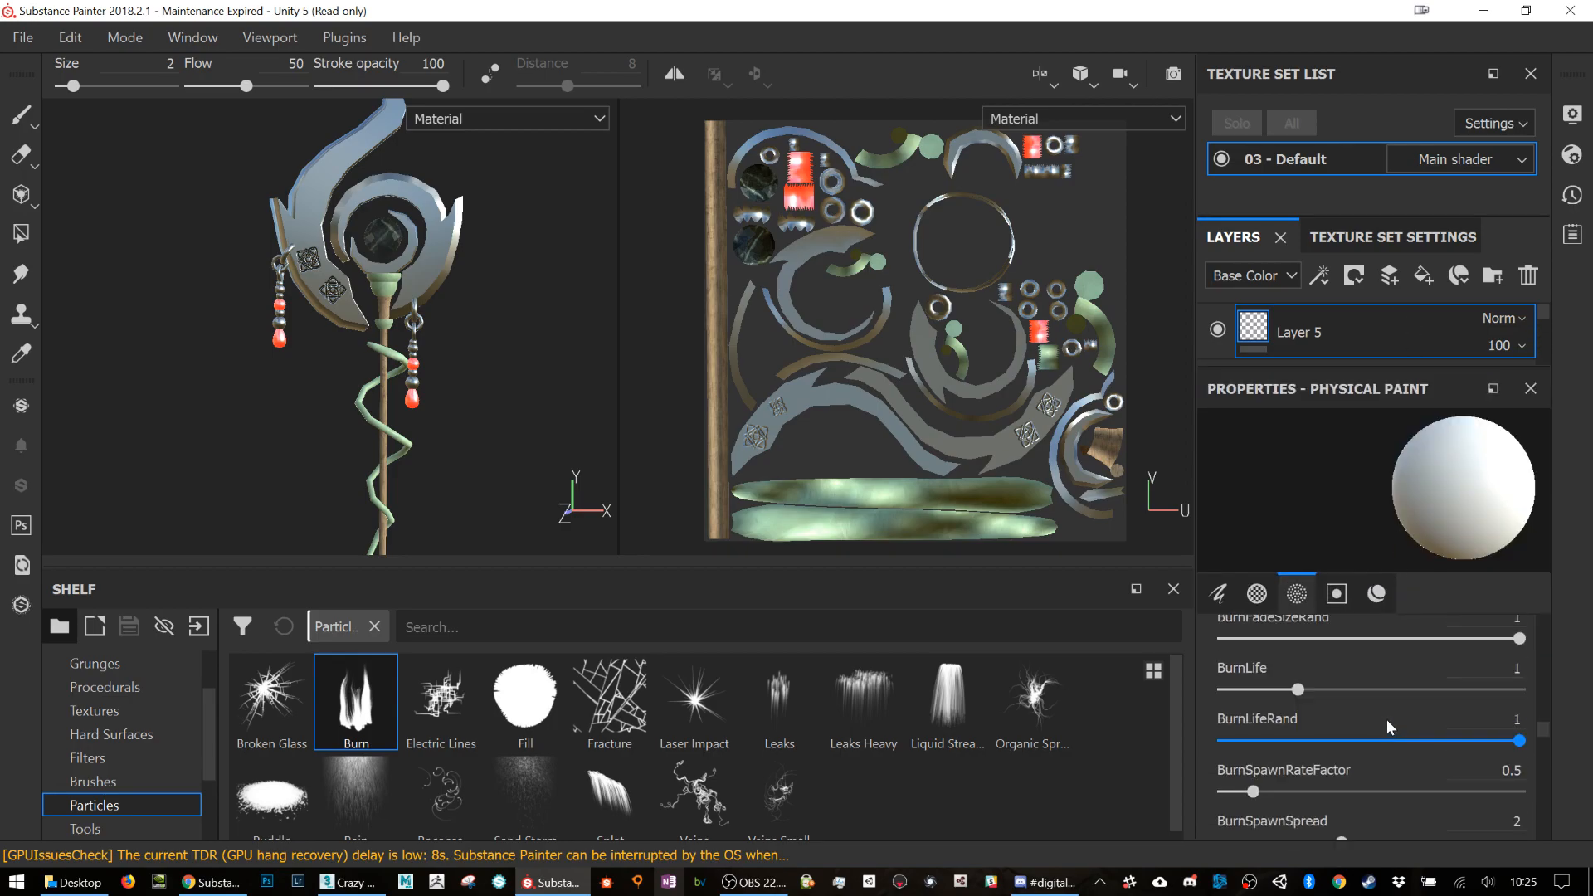
{"action": "scroll", "coordinate": [1377, 746], "scroll_direction": "up", "scroll_amount": 1}
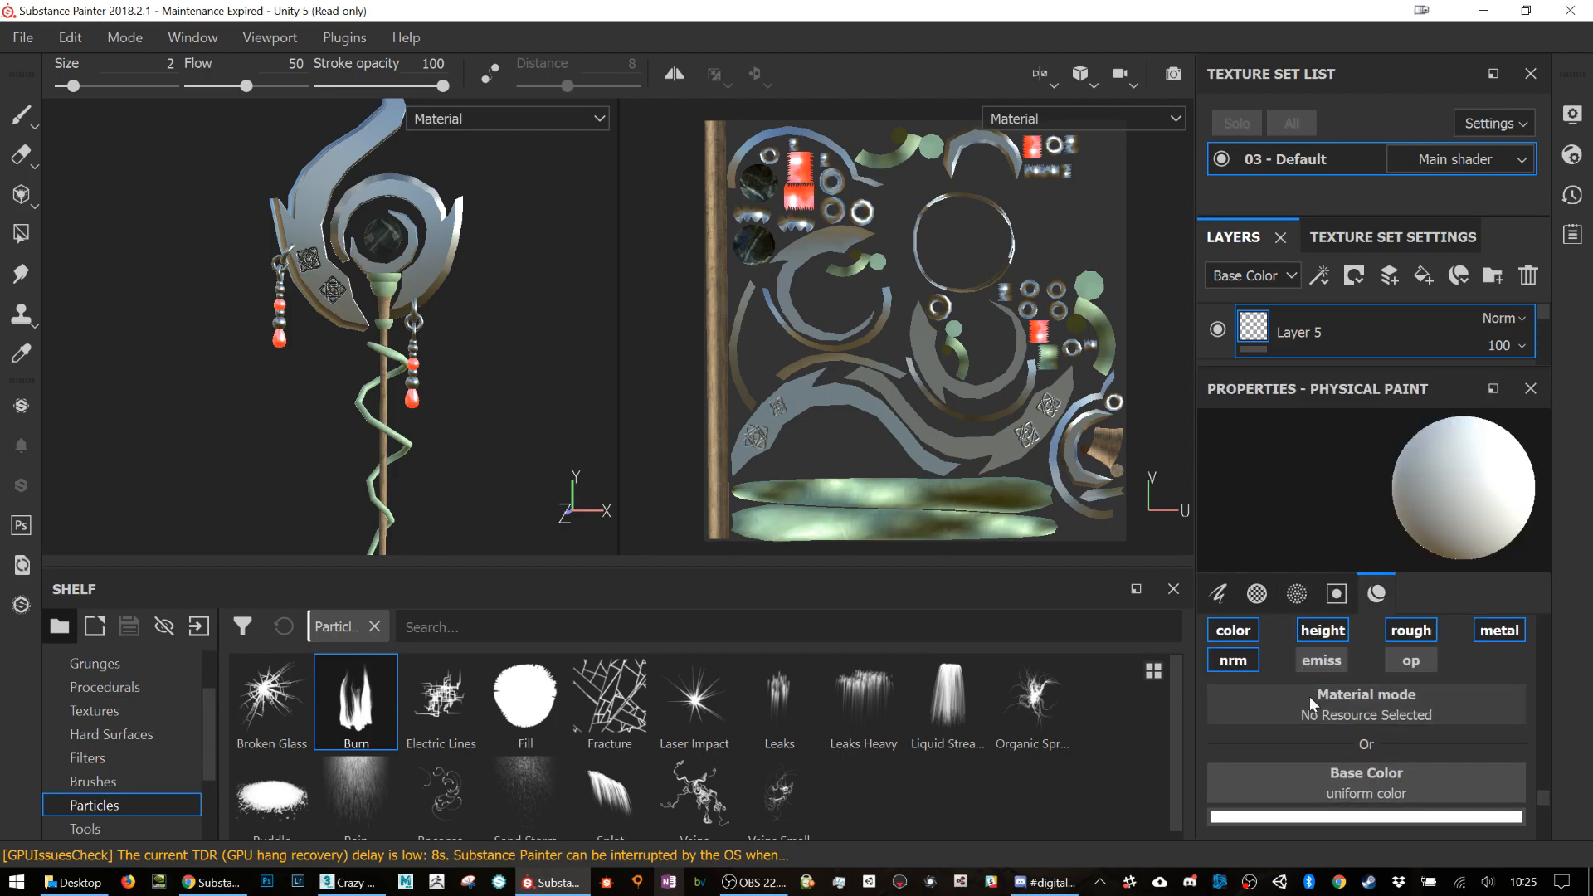
{"action": "scroll", "coordinate": [136, 773], "scroll_direction": "down", "scroll_amount": 2}
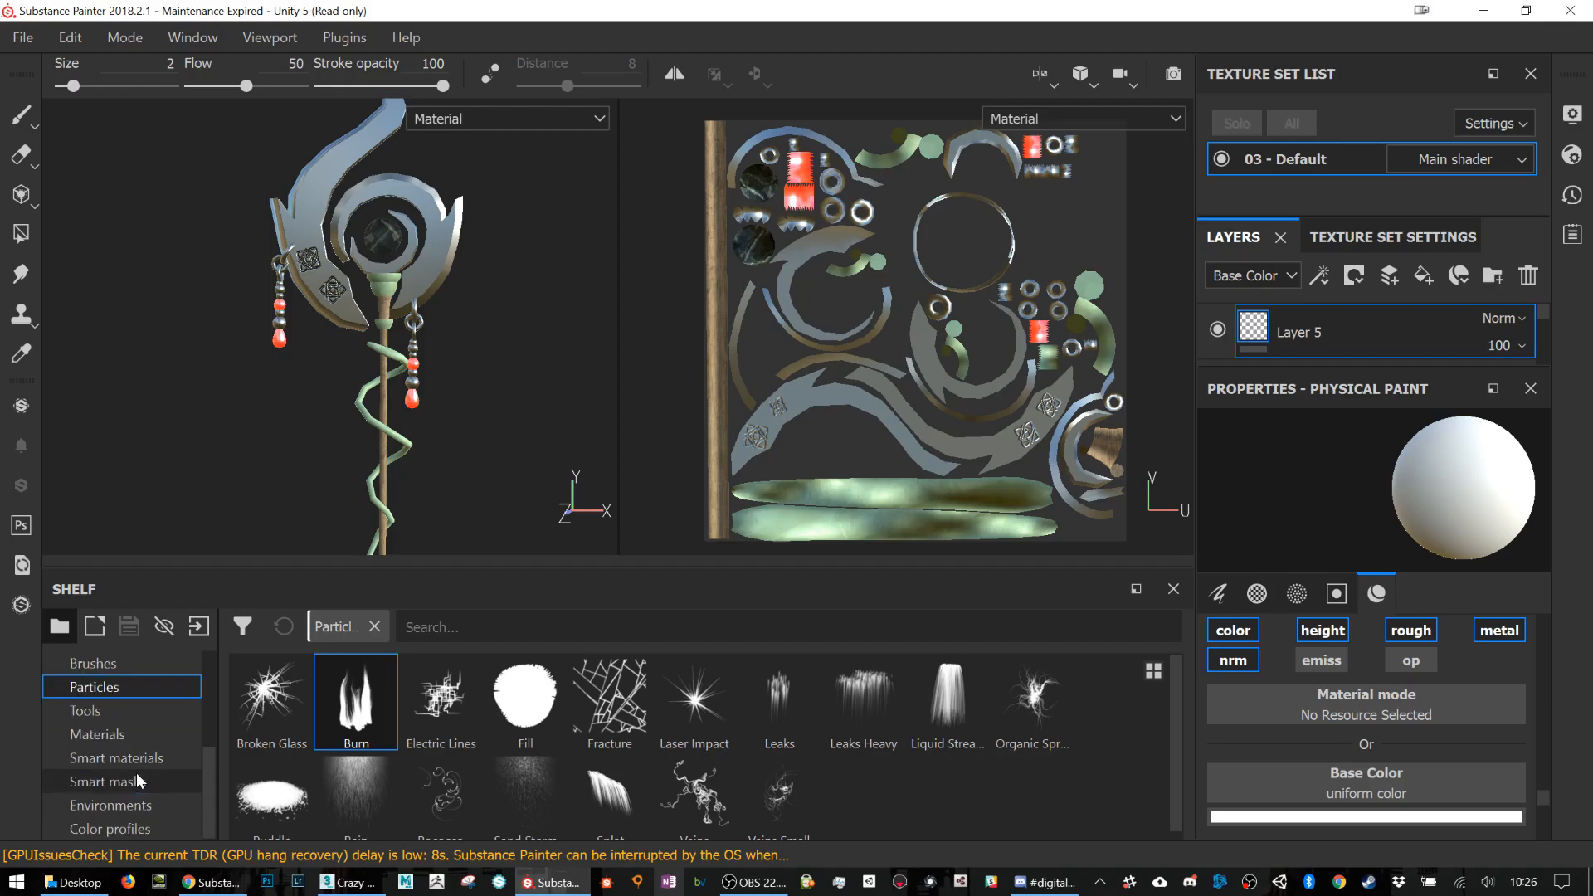
{"action": "left_click", "coordinate": [132, 735]}
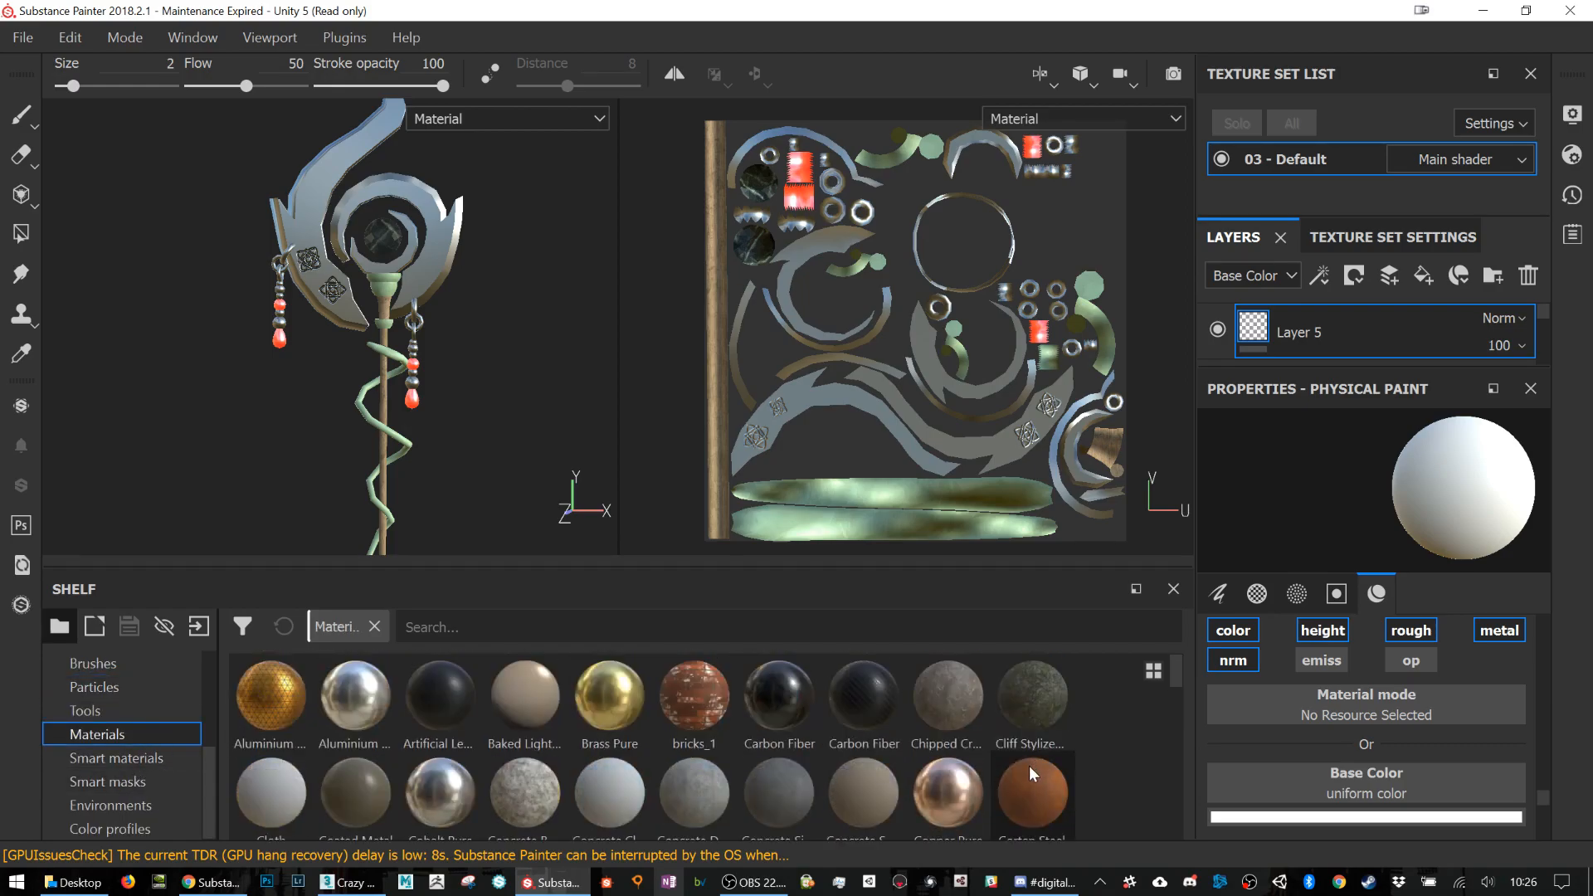
{"action": "left_click_drag", "start_coordinate": [1038, 781], "coordinate": [1346, 713]}
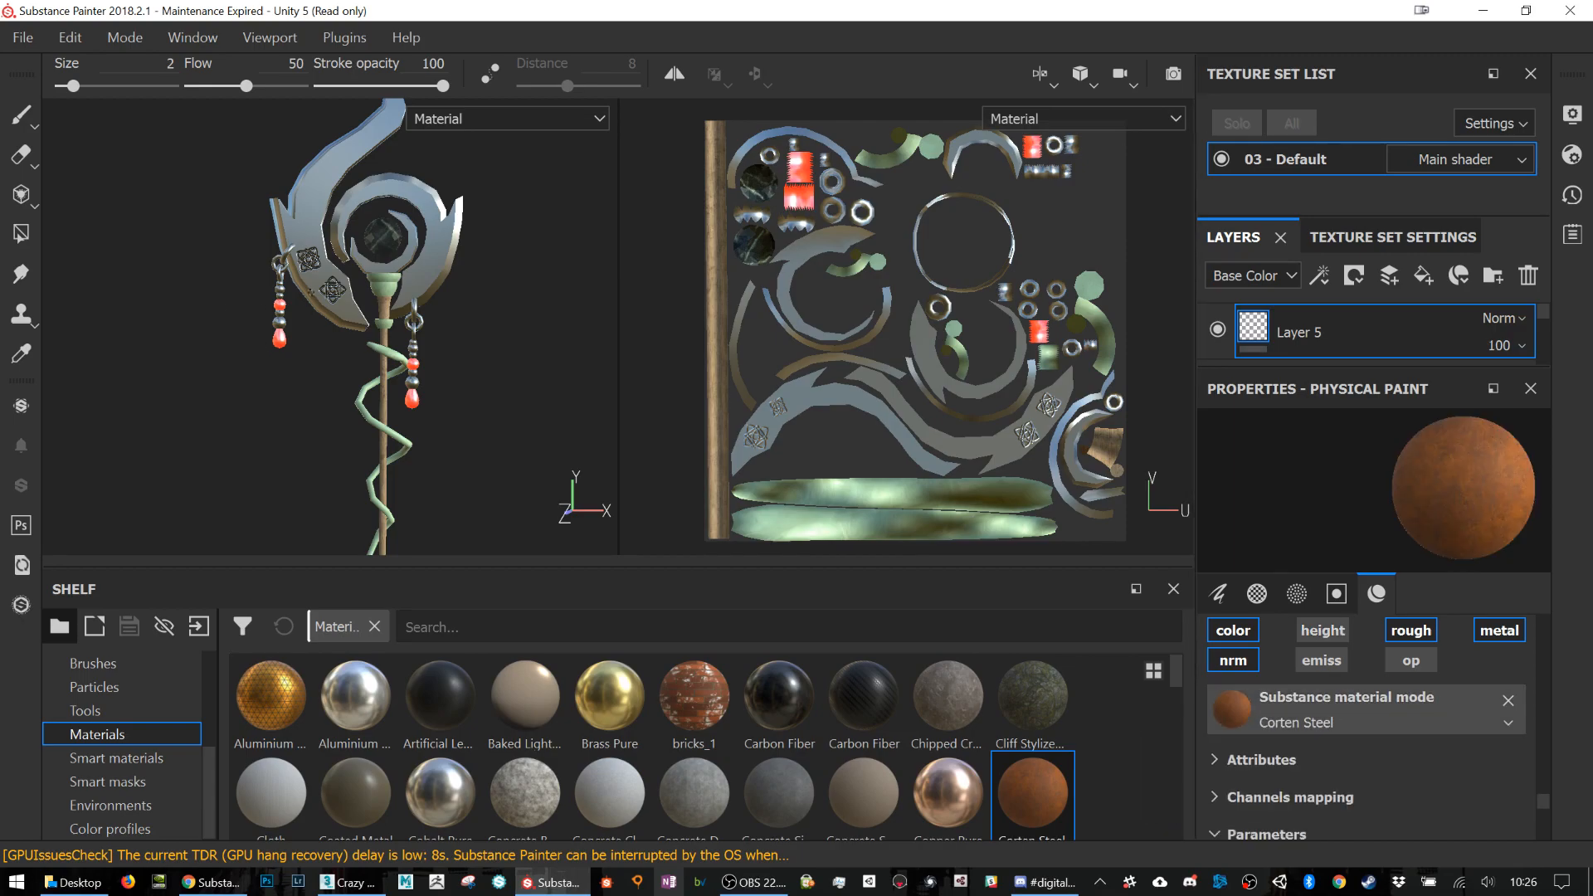
Step: Enlarge the Burn brush to size 11.7, try a Corten Steel stroke along the engraved part of the staff head, and undo it
{"action": "scroll", "coordinate": [324, 290], "scroll_direction": "up", "scroll_amount": 5}
{"action": "key", "text": "bracketright"}
{"action": "key", "text": "bracketright"}
{"action": "key", "text": "bracketright"}
{"action": "key", "text": "bracketright"}
{"action": "key", "text": "bracketright"}
{"action": "key", "text": "bracketright"}
{"action": "key", "text": "bracketright"}
{"action": "key", "text": "bracketright"}
{"action": "left_click", "coordinate": [255, 236]}
{"action": "left_click_drag", "start_coordinate": [257, 236], "coordinate": [426, 389]}
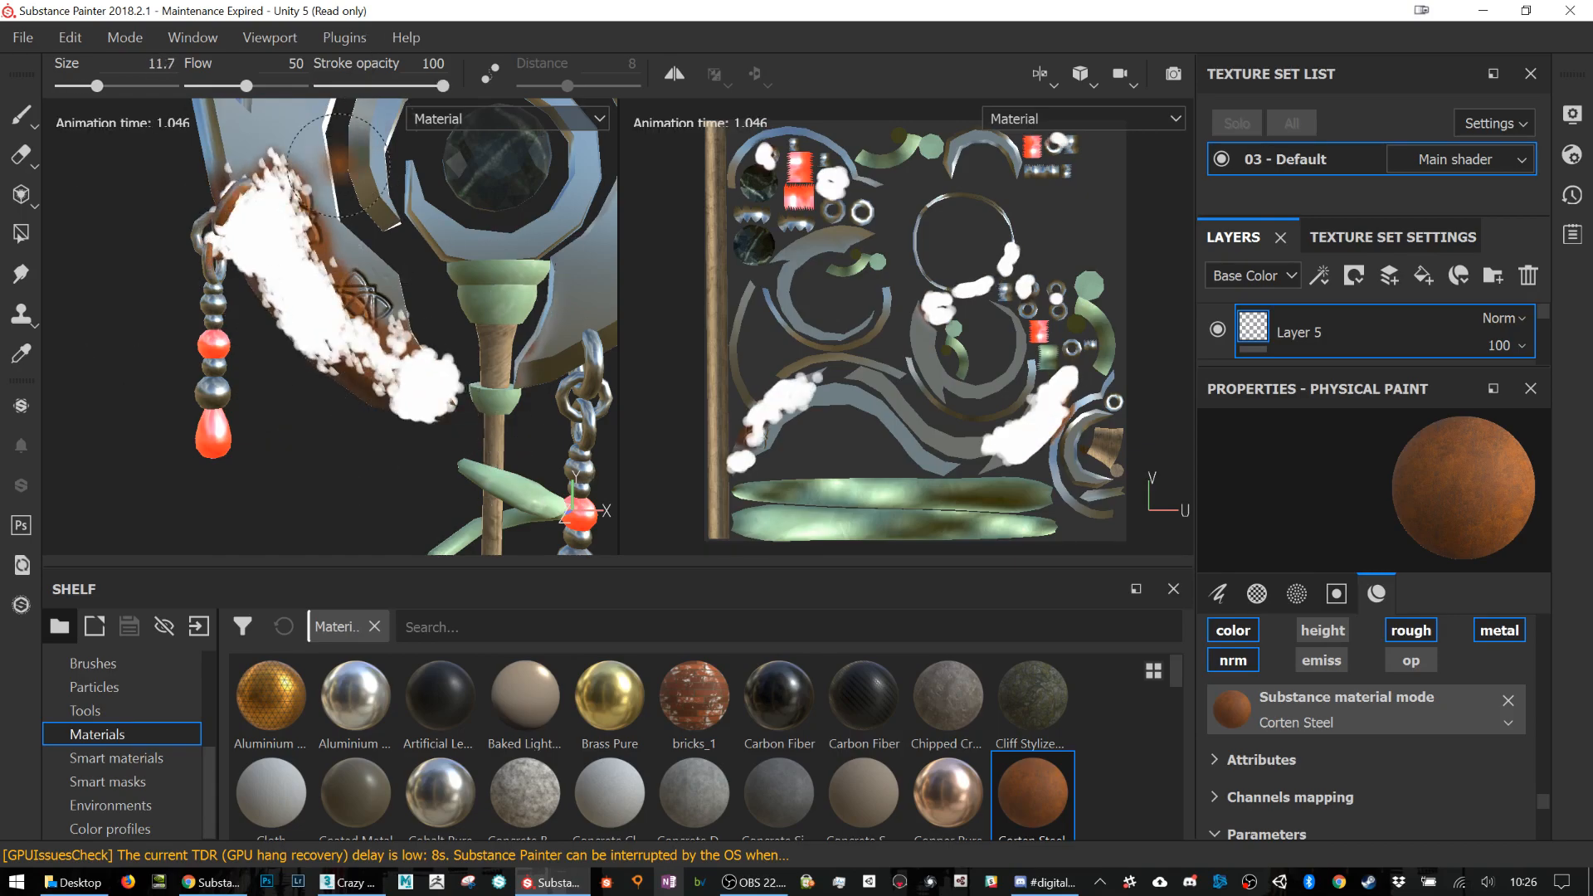
{"action": "middle_click_drag", "start_coordinate": [366, 239], "coordinate": [341, 464], "text": "alt"}
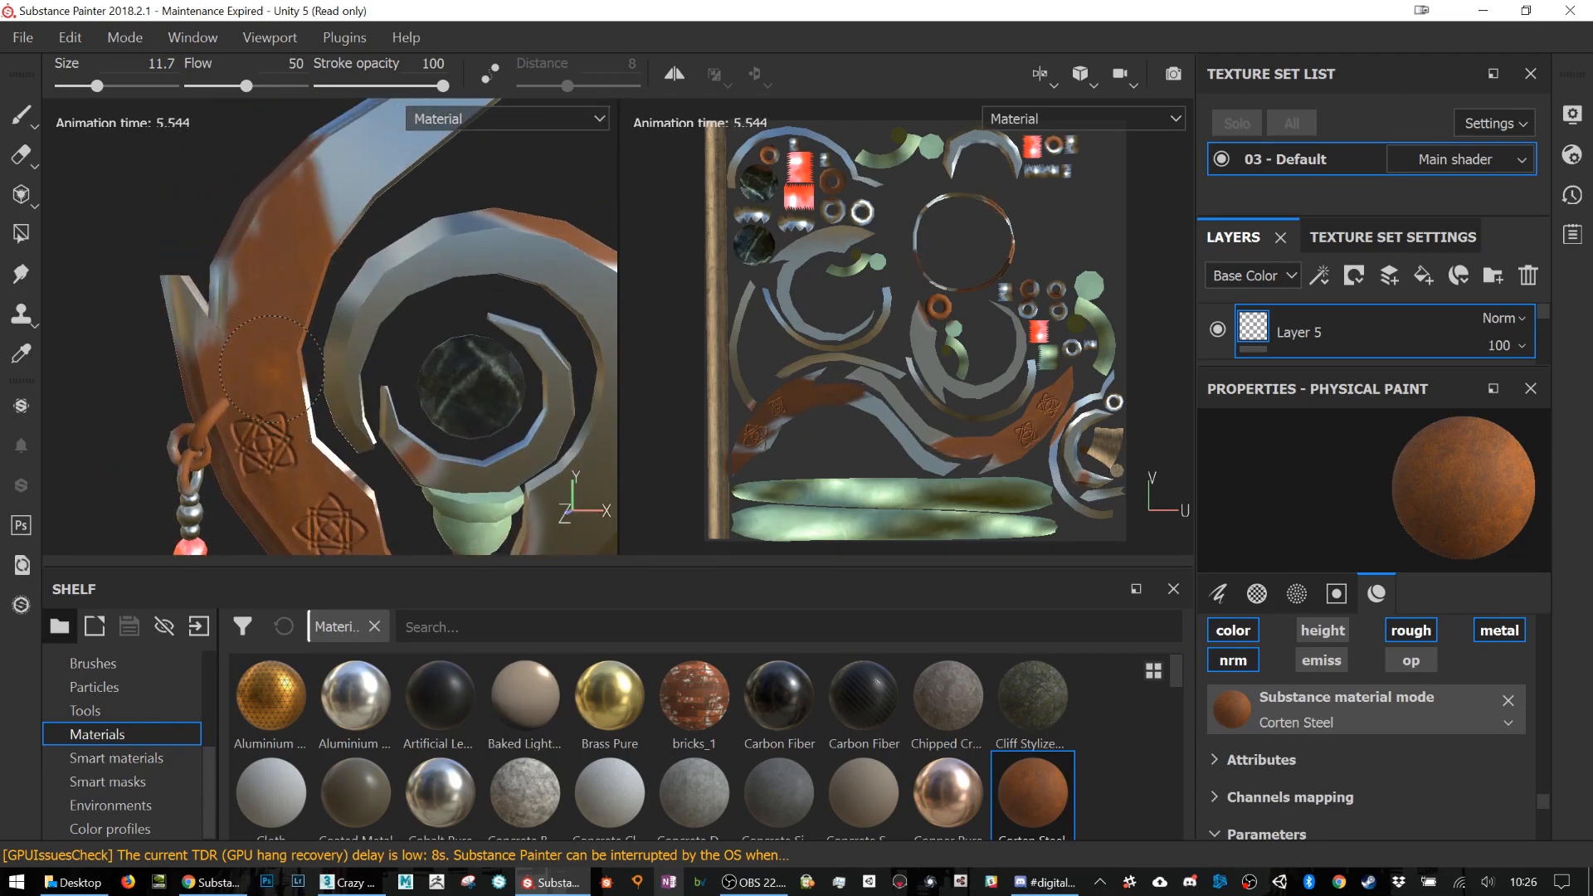
{"action": "key", "text": "ctrl+z"}
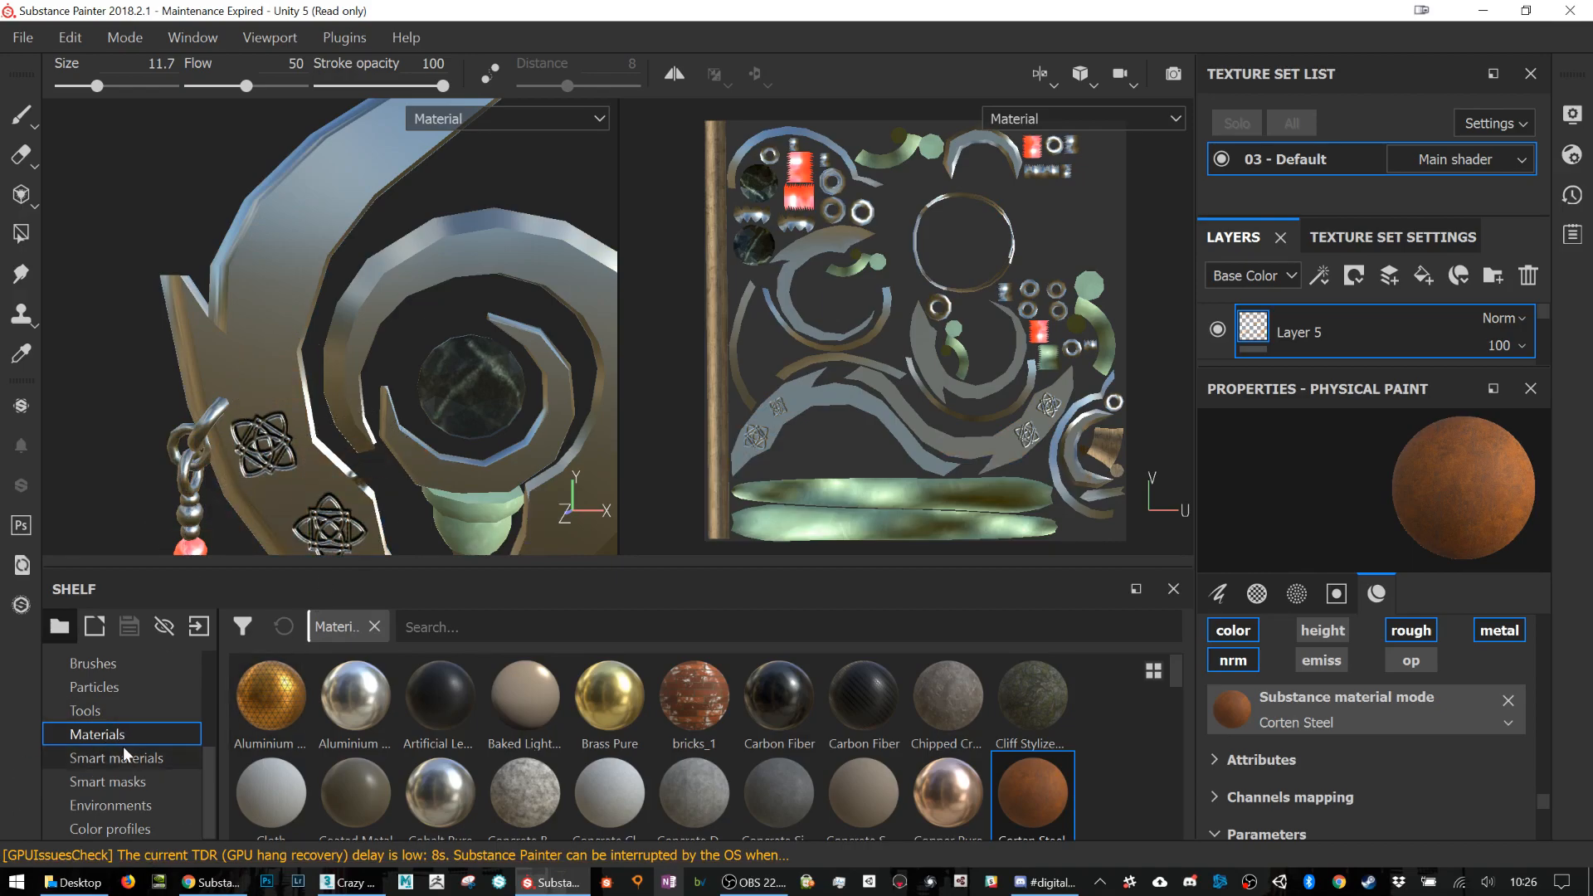
Step: Choose the Broken Glass particle brush, then try a stroke on the staff head's outer crescent and undo it
{"action": "left_click", "coordinate": [94, 688]}
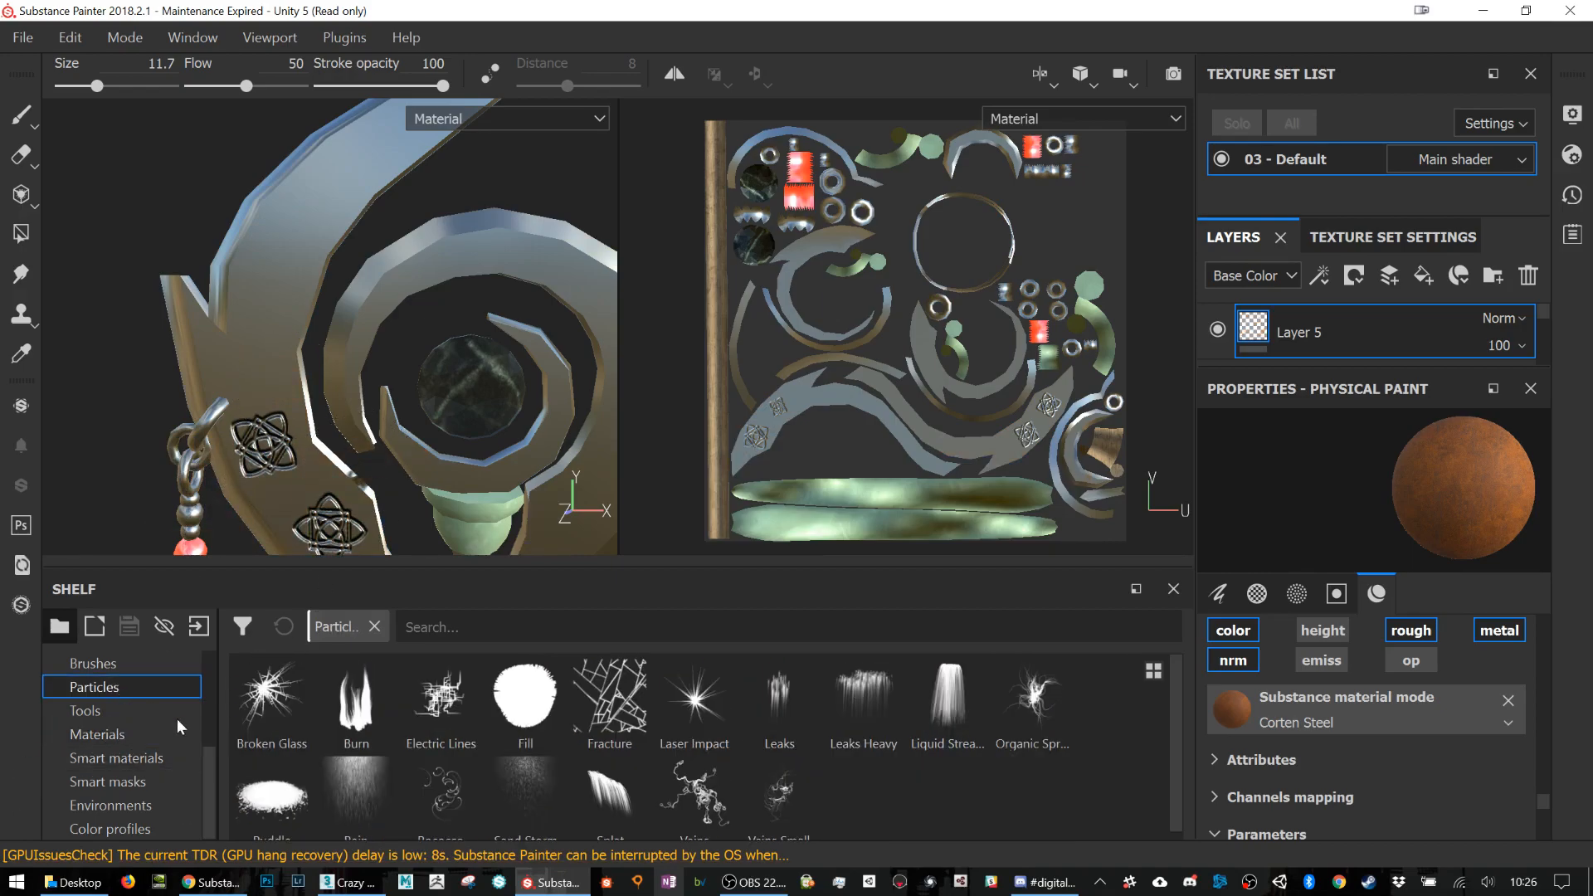
{"action": "left_click", "coordinate": [267, 714]}
{"action": "left_click_drag", "start_coordinate": [274, 323], "coordinate": [285, 239]}
{"action": "key", "text": "ctrl+z"}
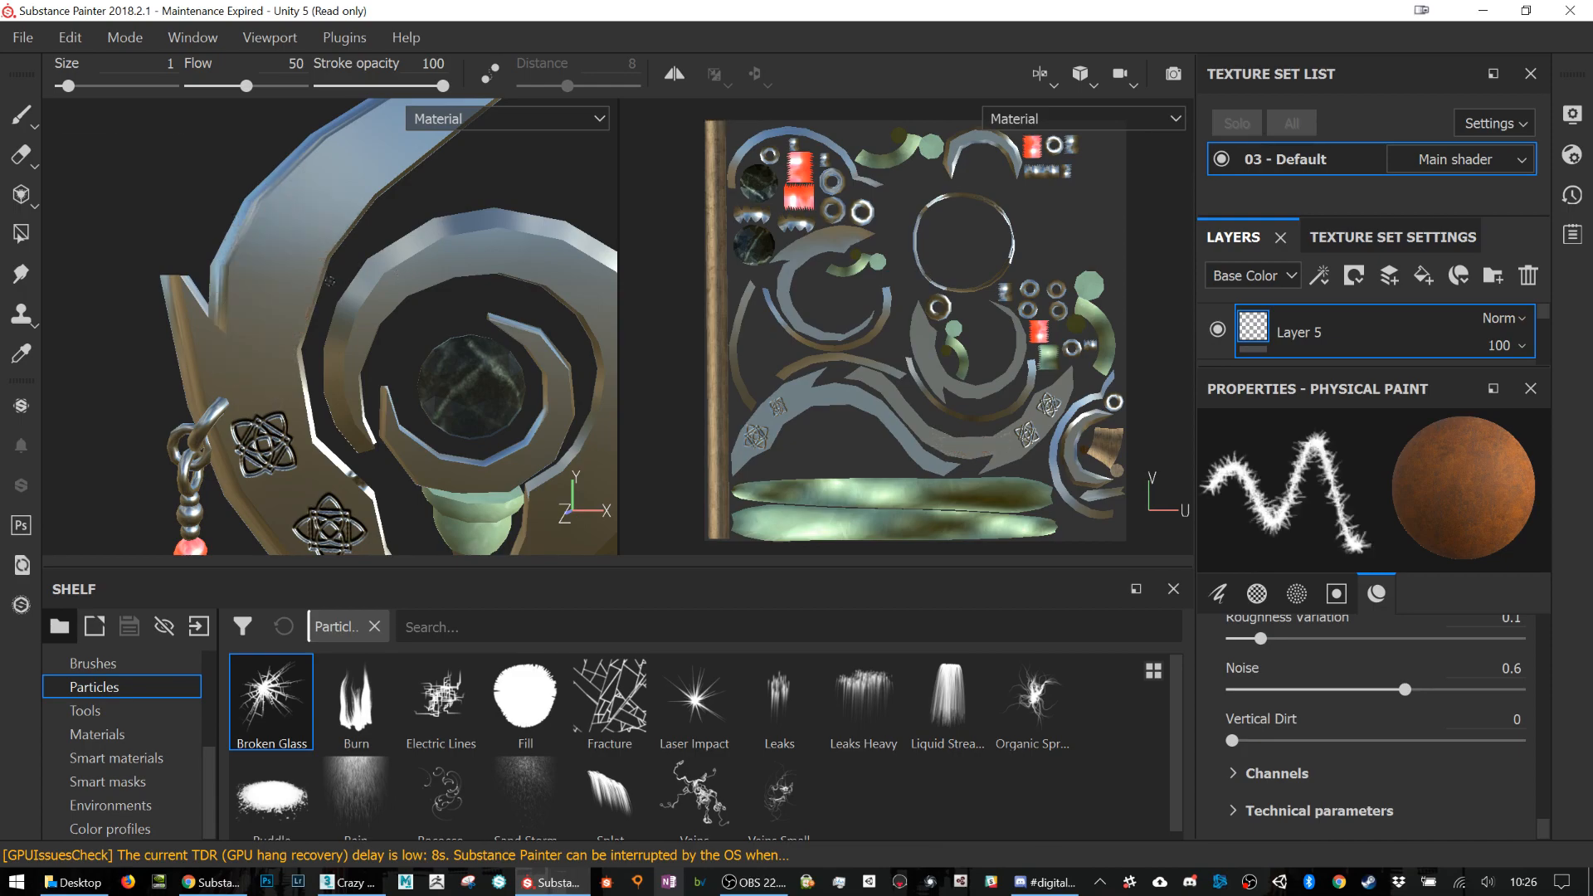
Step: Set the Broken Glass brush's ParticleLife to 1.46 and ParticleSpeed to 0.31, and lower its SpawnSpeed
{"action": "scroll", "coordinate": [1299, 661], "scroll_direction": "up", "scroll_amount": 3}
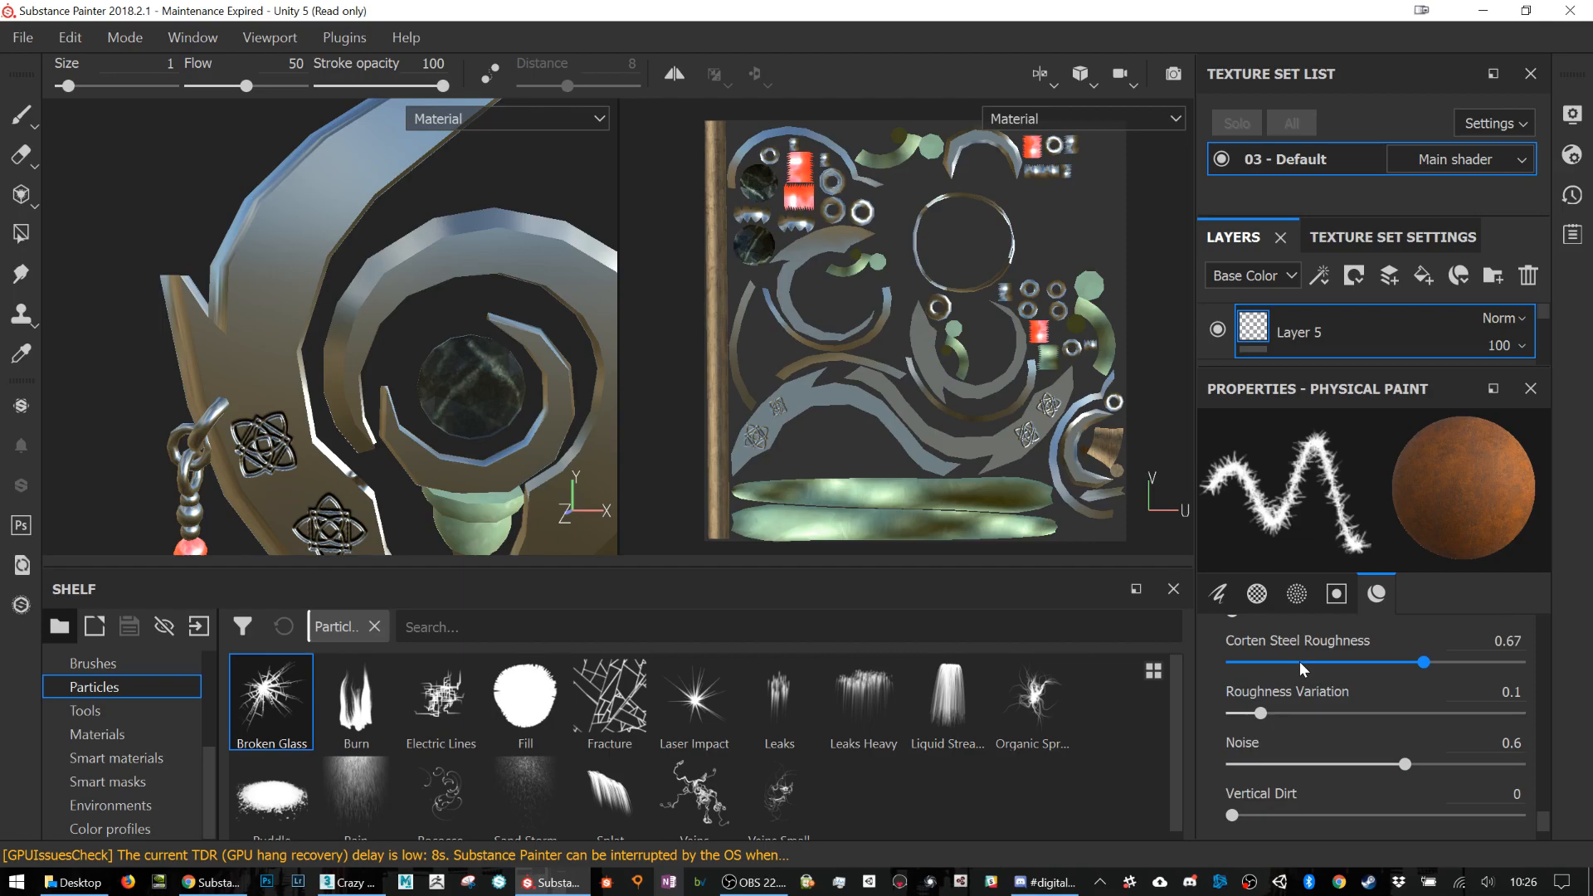
{"action": "scroll", "coordinate": [1297, 652], "scroll_direction": "up", "scroll_amount": 10}
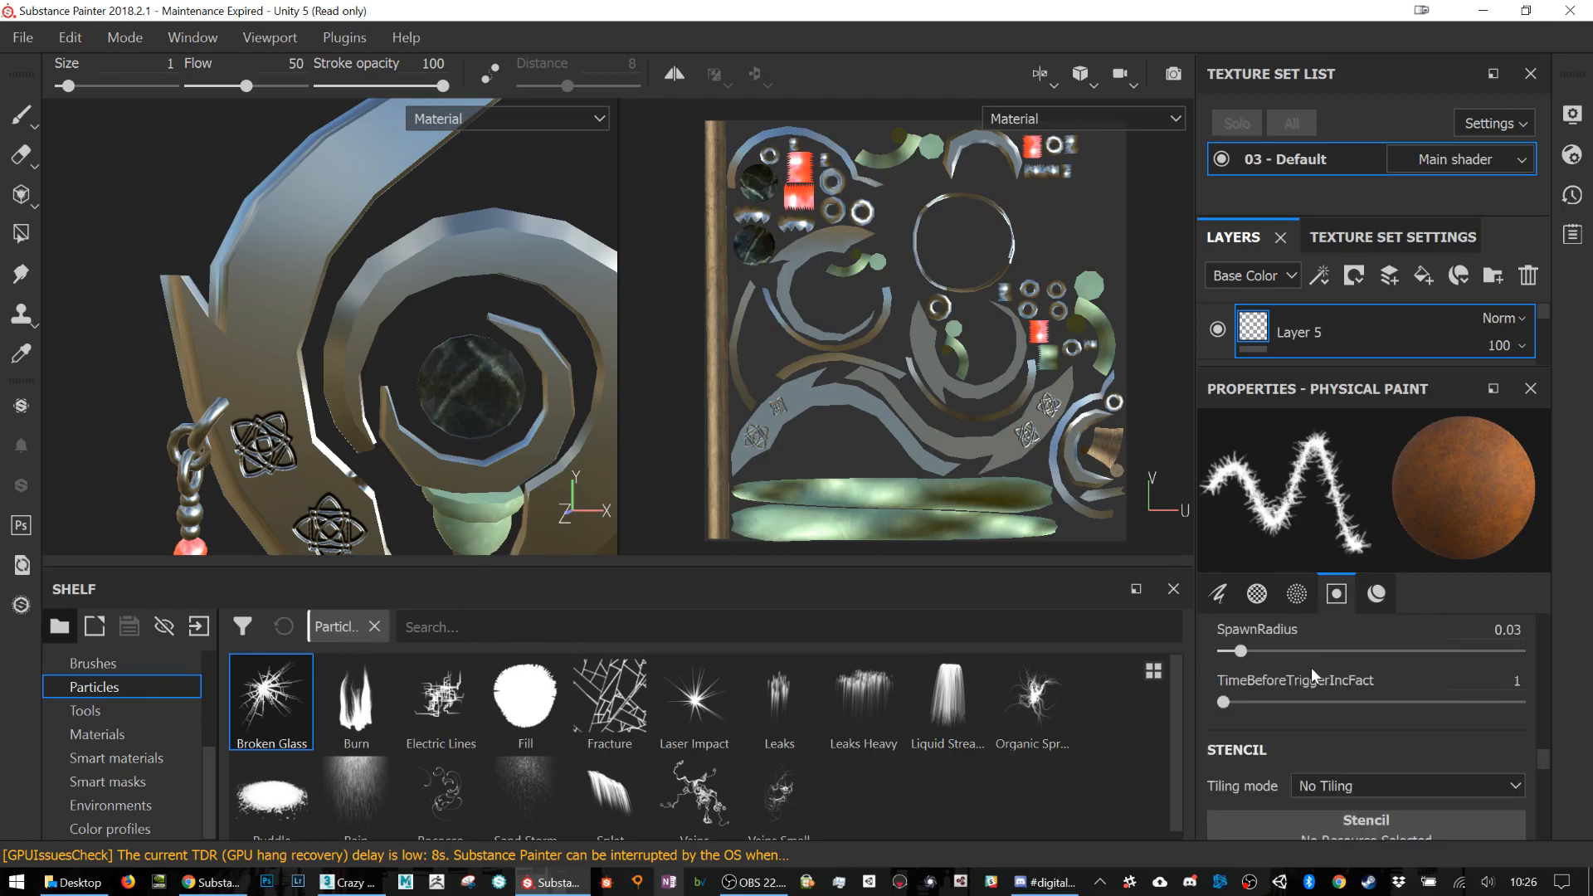
{"action": "left_click_drag", "start_coordinate": [1260, 649], "coordinate": [1308, 647]}
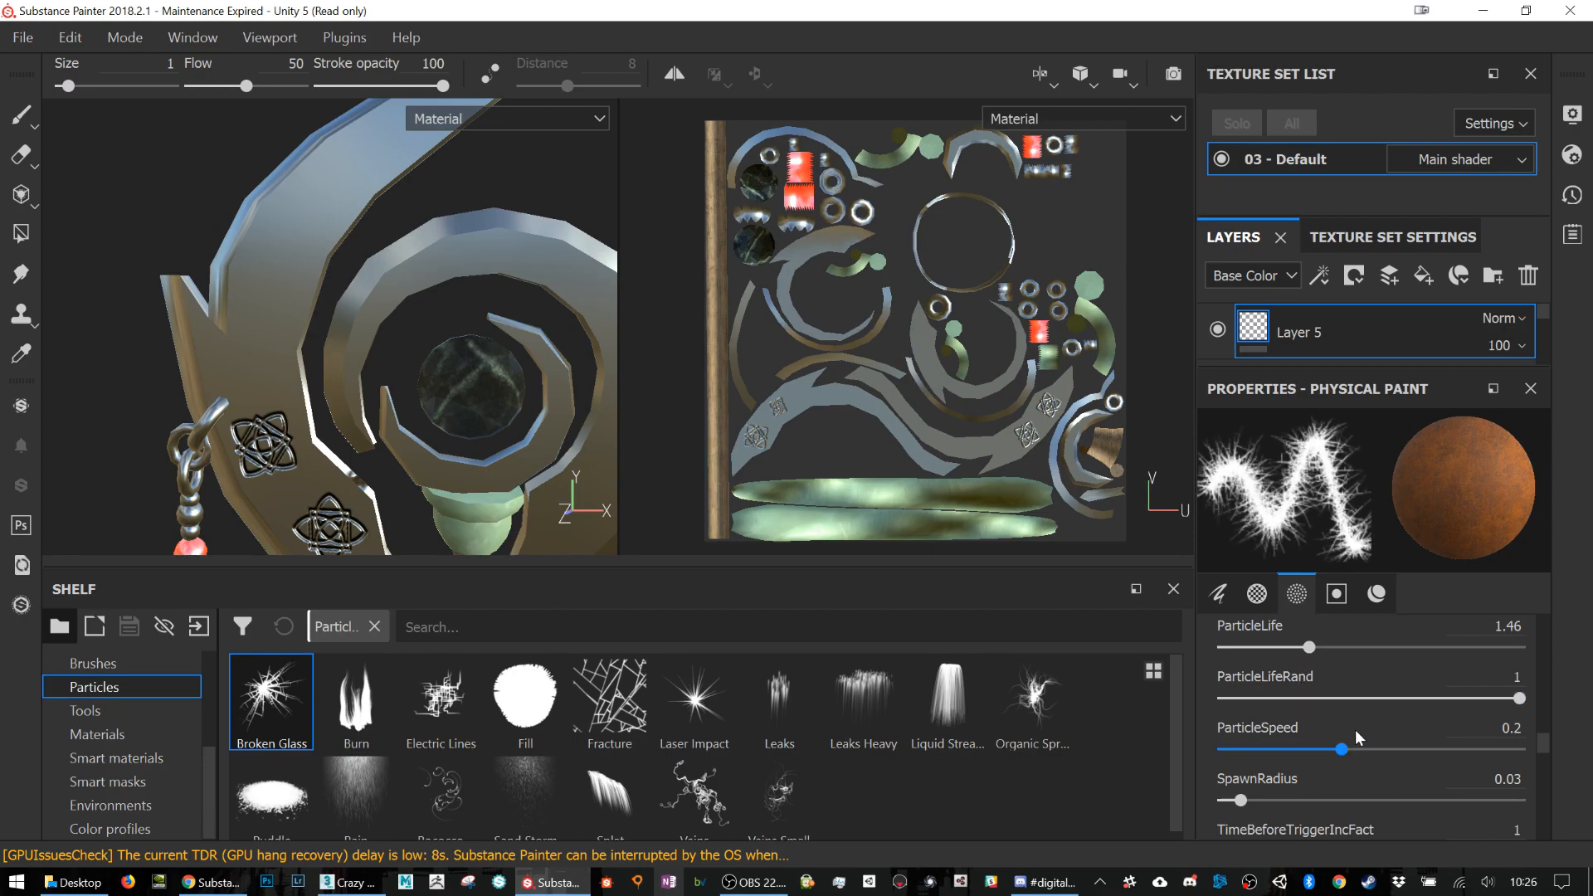
{"action": "left_click_drag", "start_coordinate": [1342, 750], "coordinate": [1405, 751]}
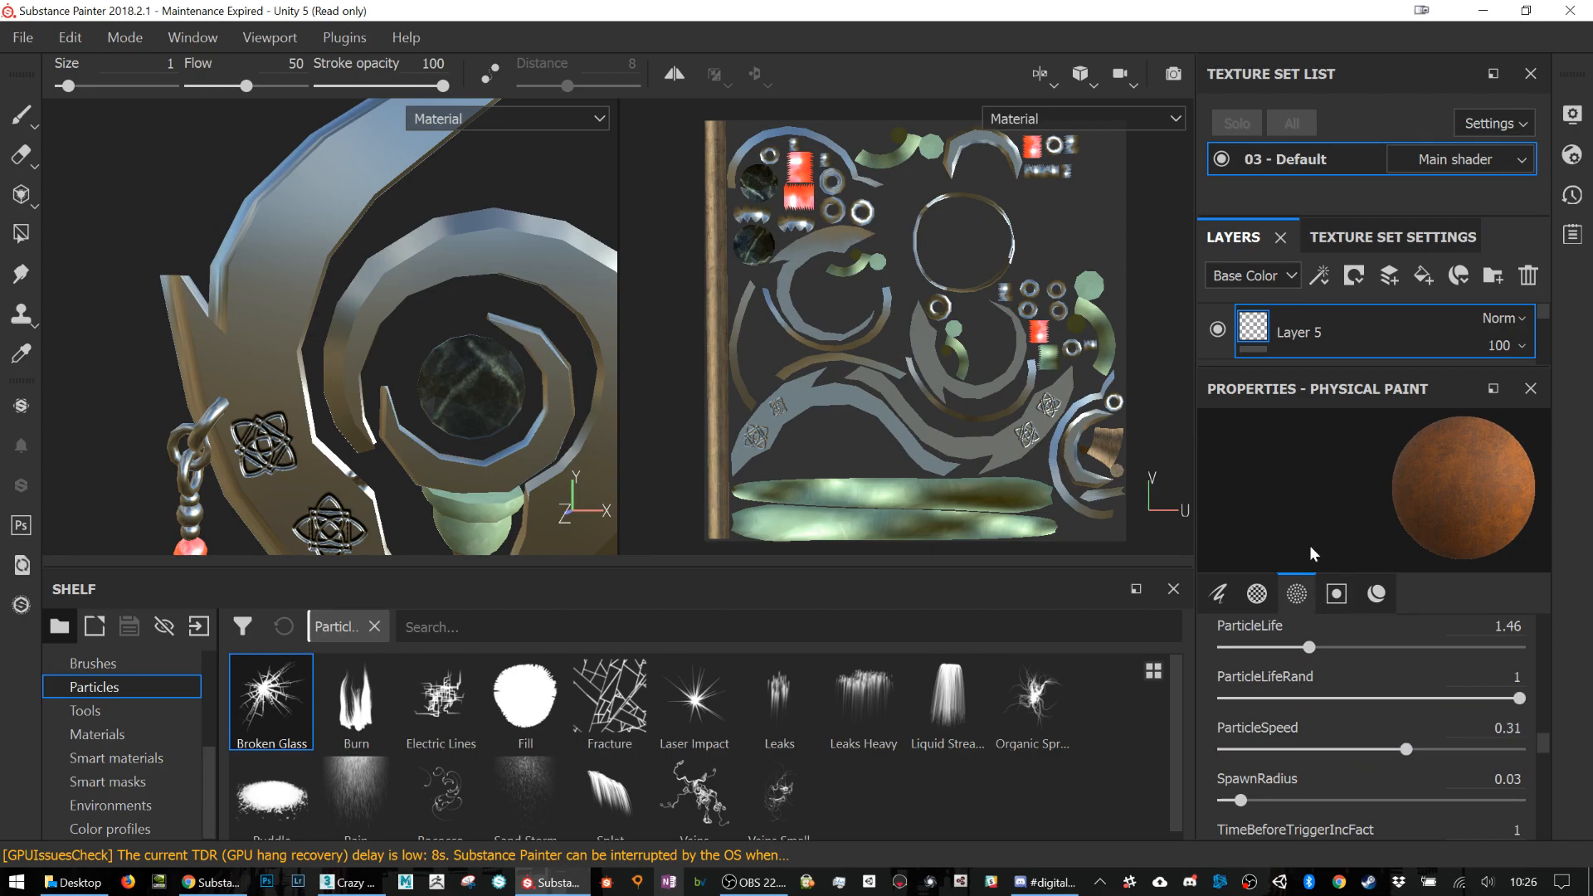
{"action": "left_click", "coordinate": [1241, 804]}
{"action": "scroll", "coordinate": [1259, 762], "scroll_direction": "down", "scroll_amount": 5}
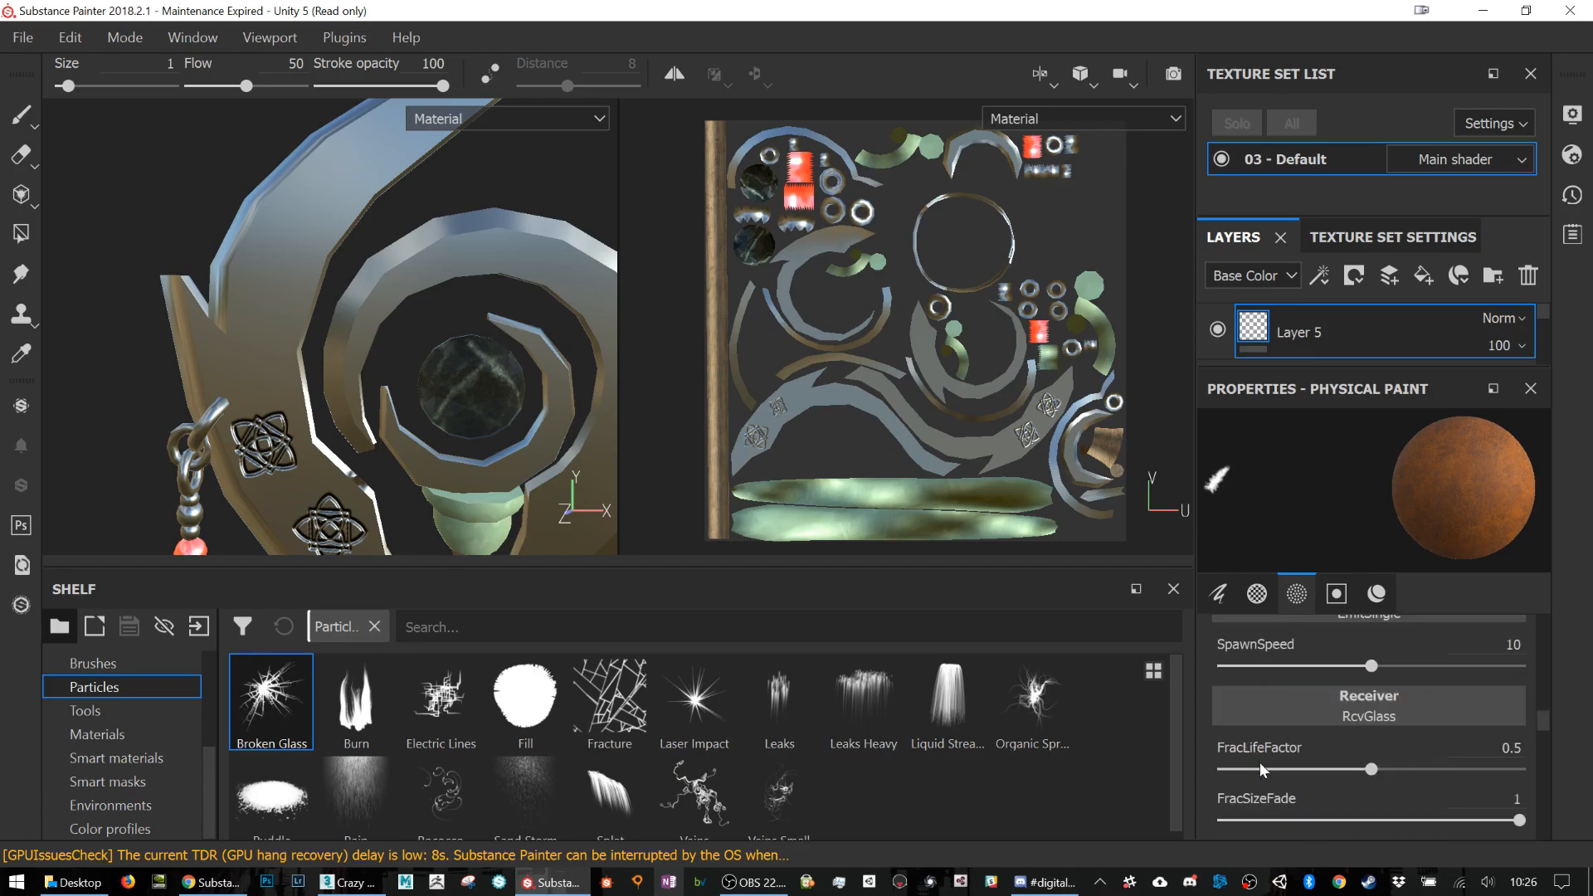
{"action": "scroll", "coordinate": [1382, 694], "scroll_direction": "up", "scroll_amount": 1}
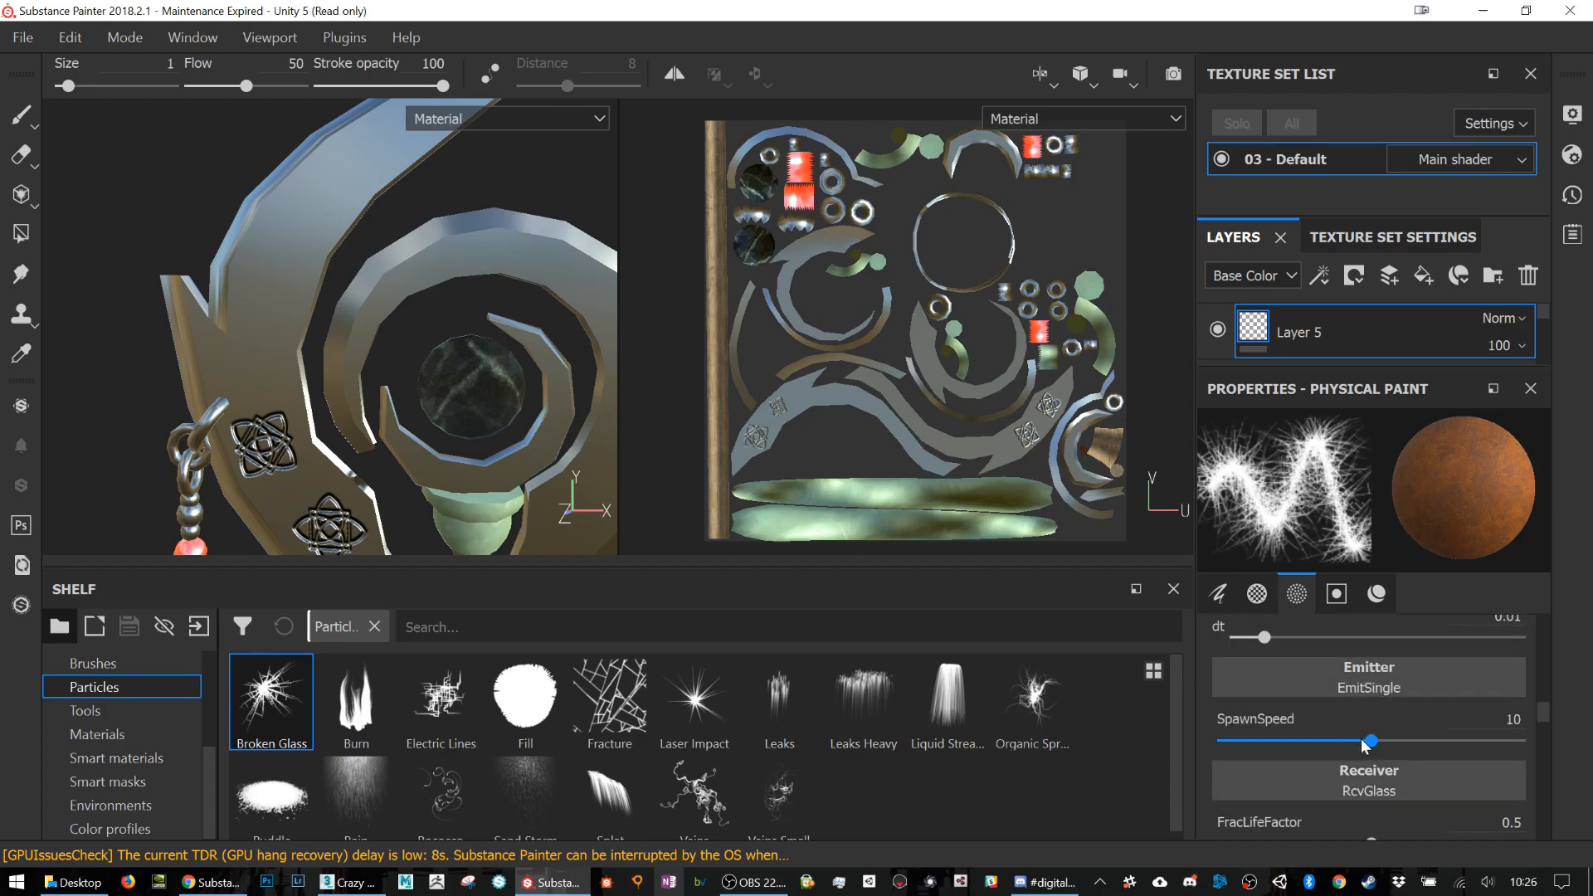
{"action": "left_click_drag", "start_coordinate": [1366, 742], "coordinate": [1294, 743]}
{"action": "scroll", "coordinate": [1311, 717], "scroll_direction": "up", "scroll_amount": 2}
{"action": "scroll", "coordinate": [1315, 722], "scroll_direction": "up", "scroll_amount": 3}
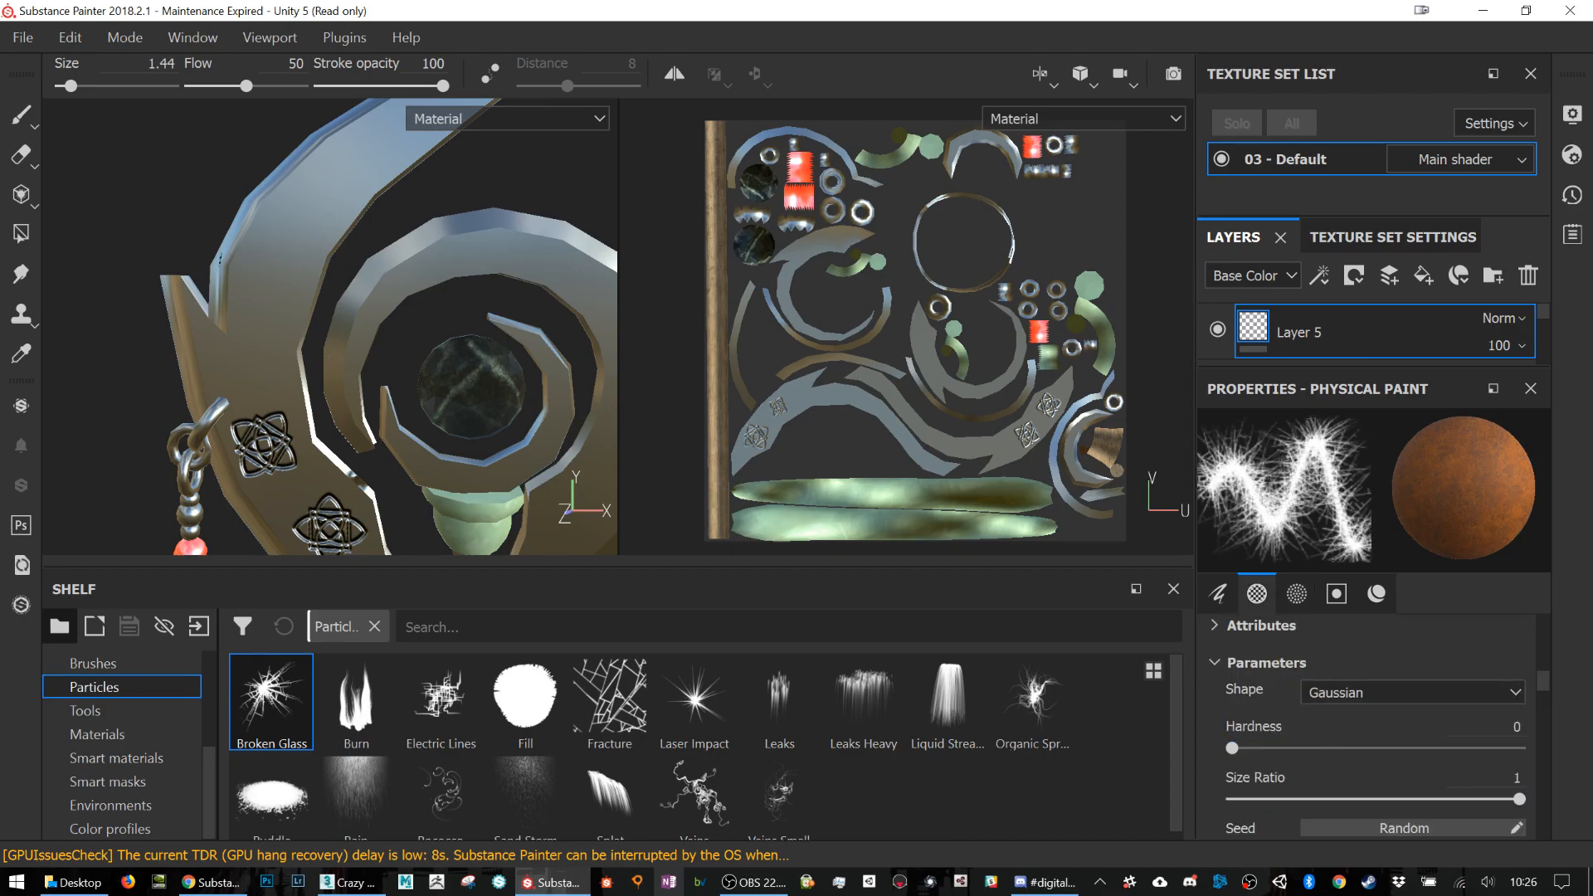
Step: Enlarge the Broken Glass brush to size 3.24, try a Corten Steel stroke on the staff head's curved blade, and undo it
{"action": "right_click_drag", "start_coordinate": [250, 291], "coordinate": [262, 291], "text": "ctrl"}
{"action": "left_click_drag", "start_coordinate": [256, 314], "coordinate": [299, 225]}
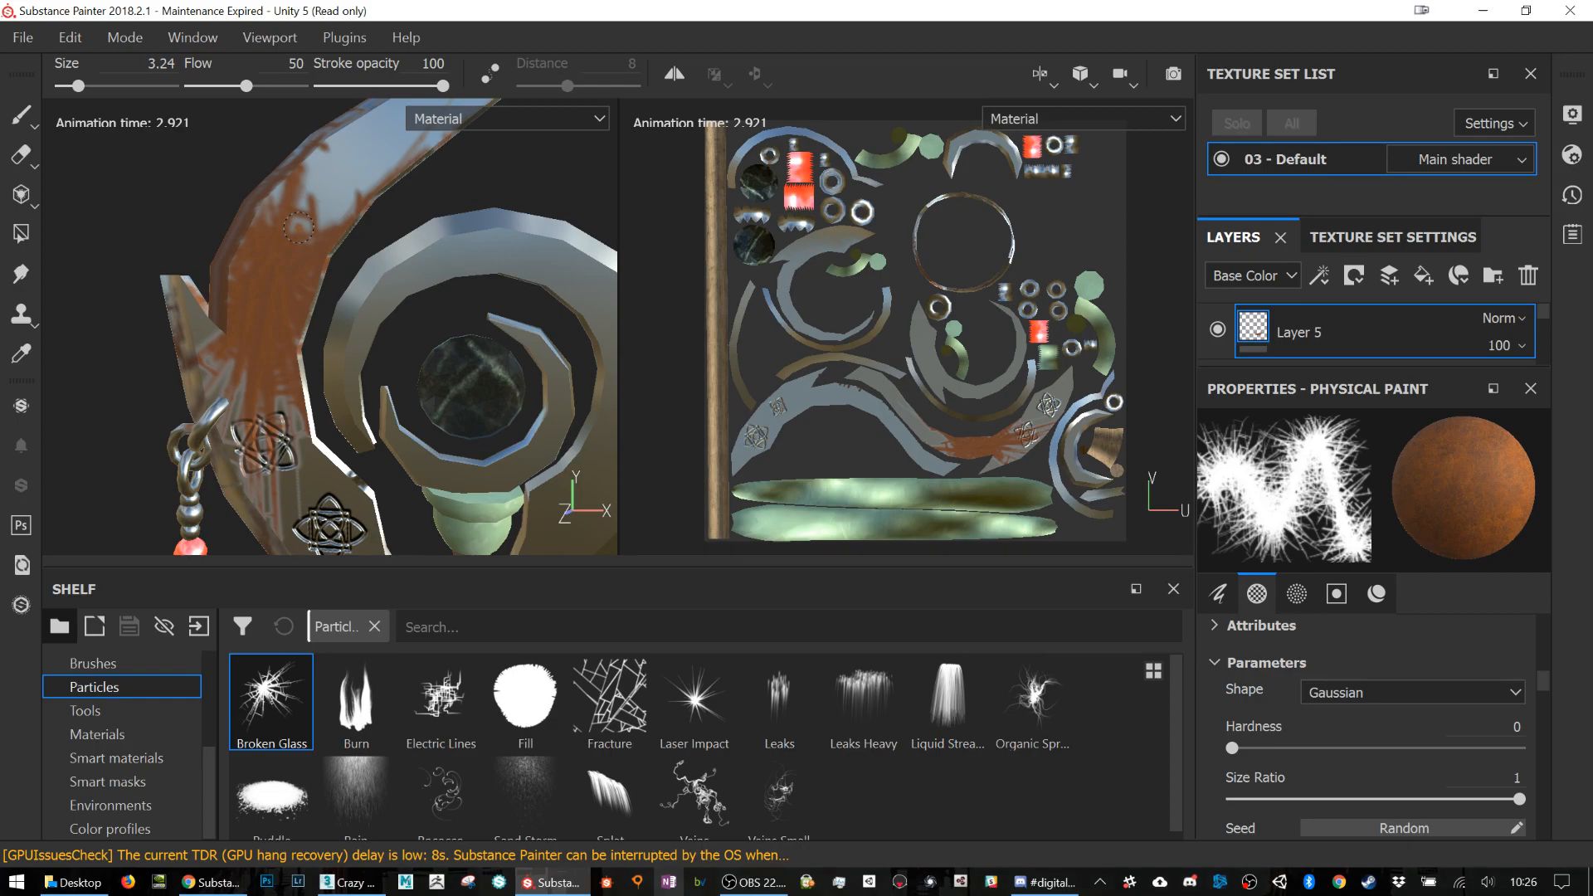
{"action": "key", "text": "ctrl+z"}
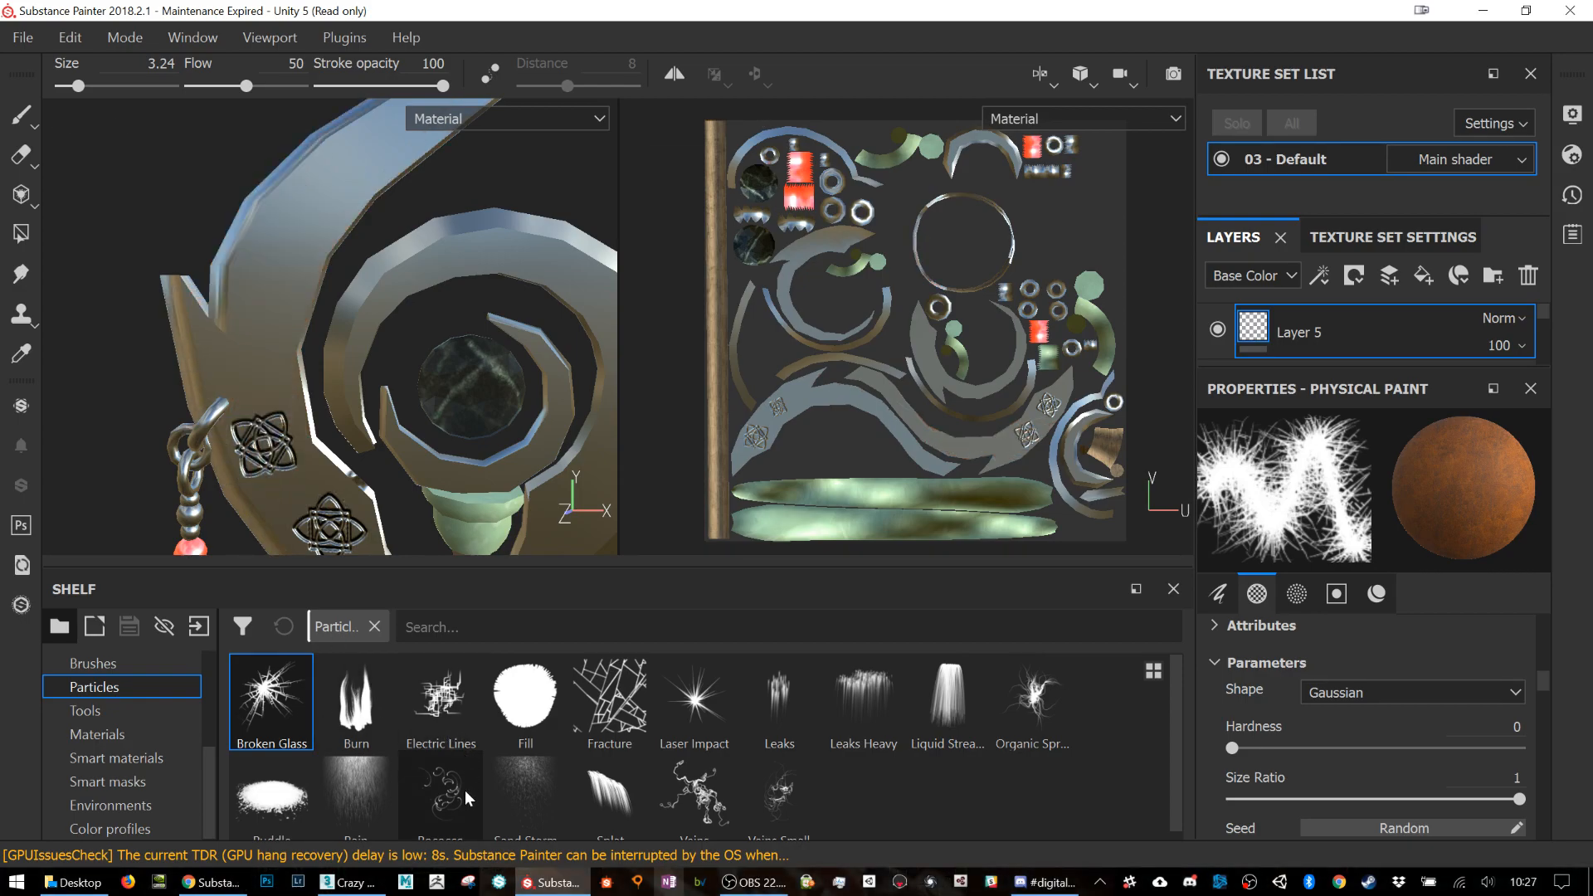
Step: Choose the Veins particle brush and try a Corten Steel stroke on the staff head's curved blade
{"action": "scroll", "coordinate": [465, 790], "scroll_direction": "down", "scroll_amount": 1}
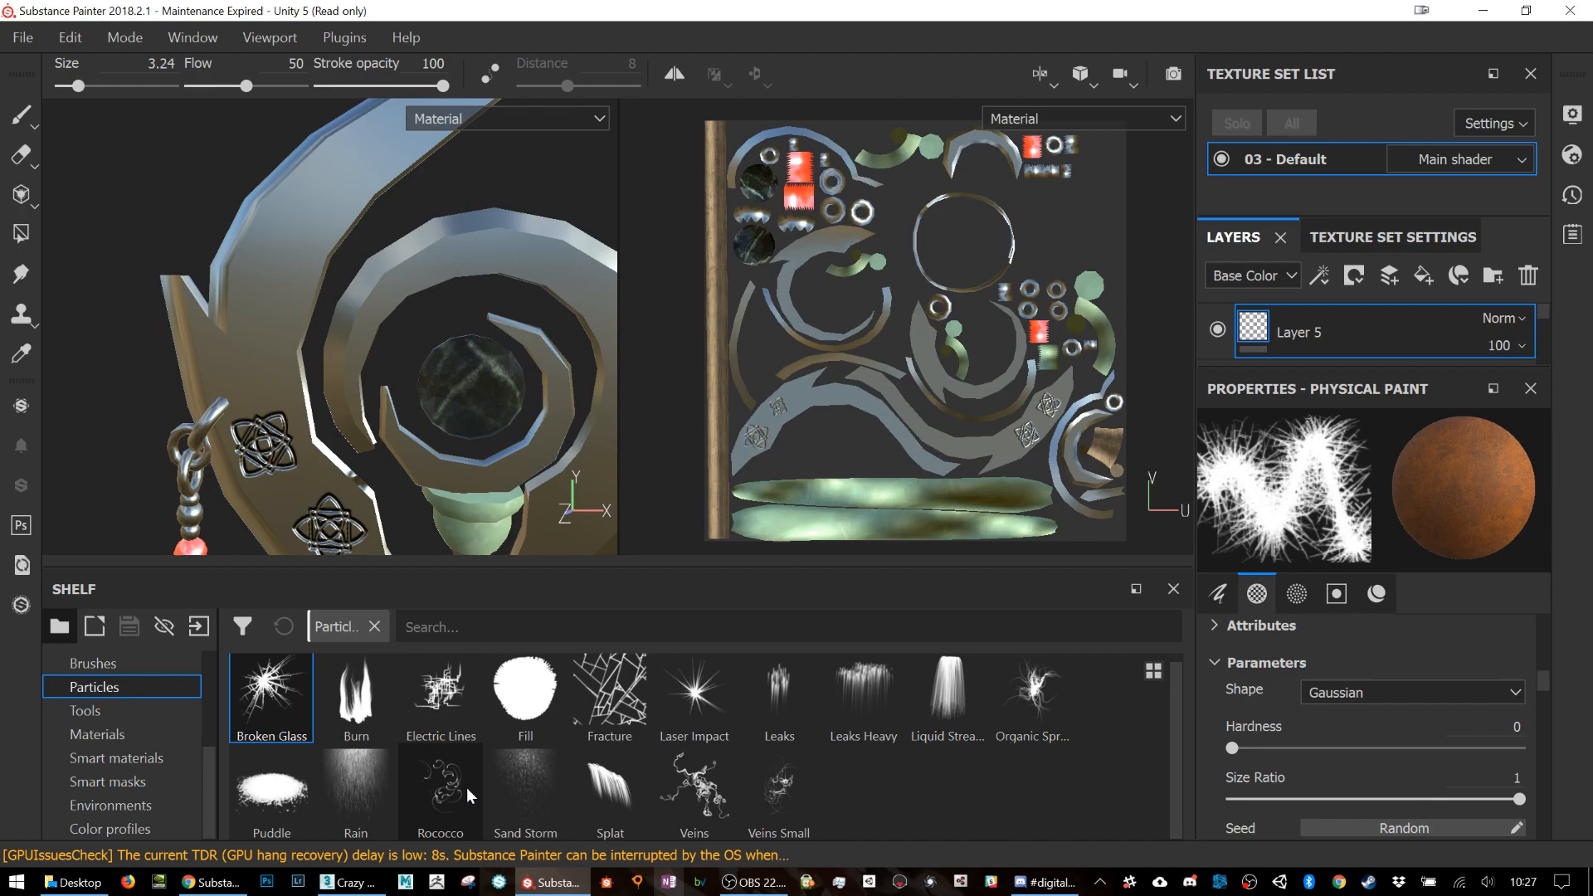
{"action": "left_click", "coordinate": [698, 809]}
{"action": "left_click", "coordinate": [243, 322]}
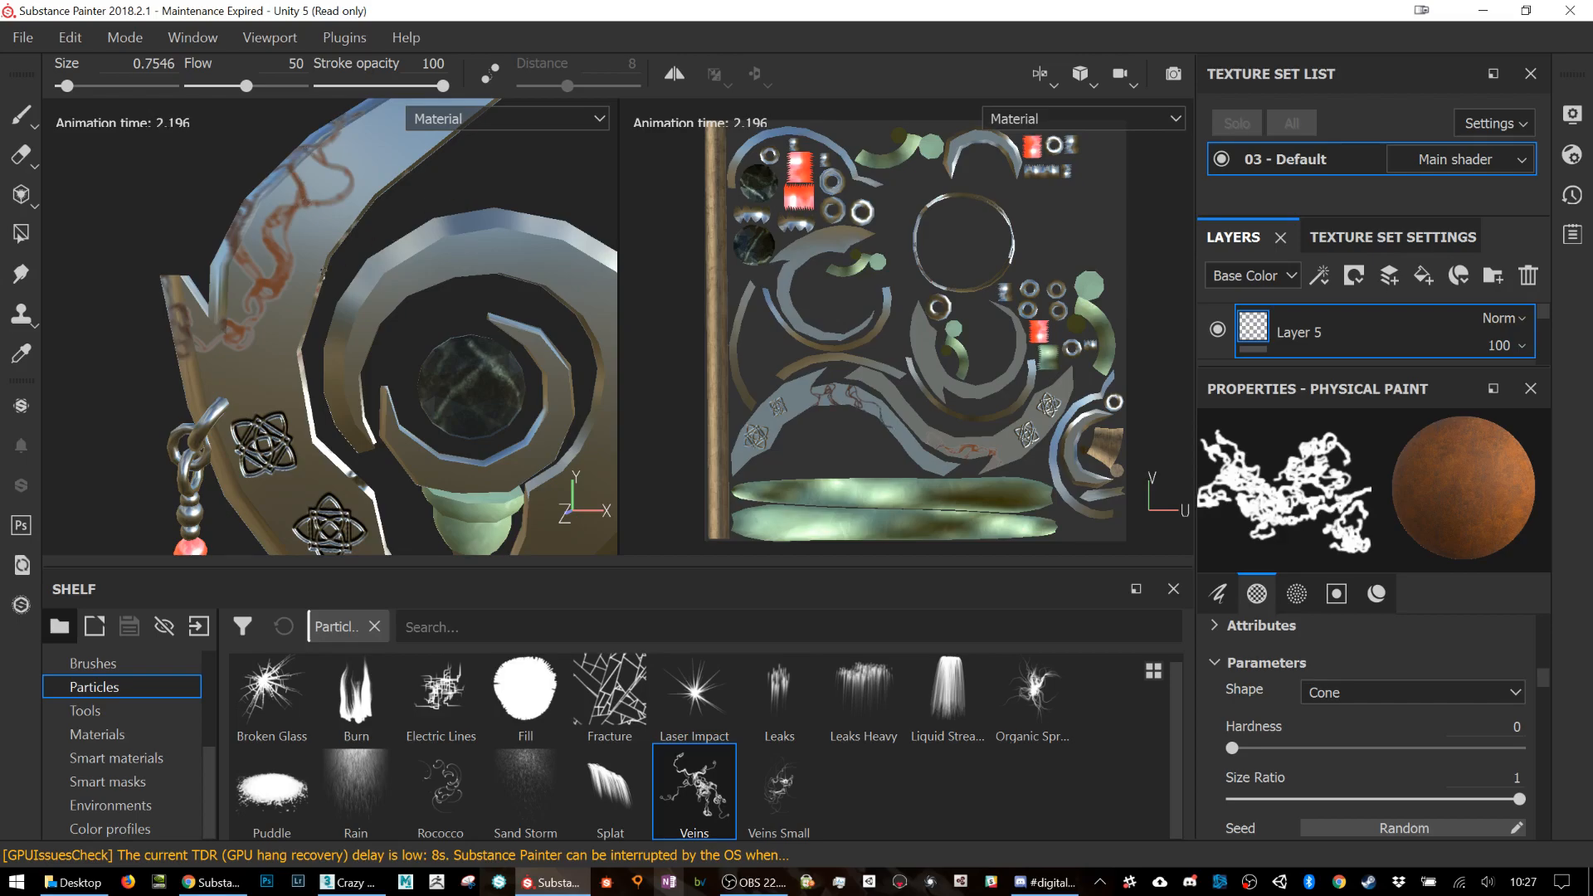
Step: With the Leaks Heavy particle brush, paint rust along the curved blade, its side spike and the crescent around the orb
{"action": "left_click", "coordinate": [863, 695]}
{"action": "left_click_drag", "start_coordinate": [329, 145], "coordinate": [256, 209]}
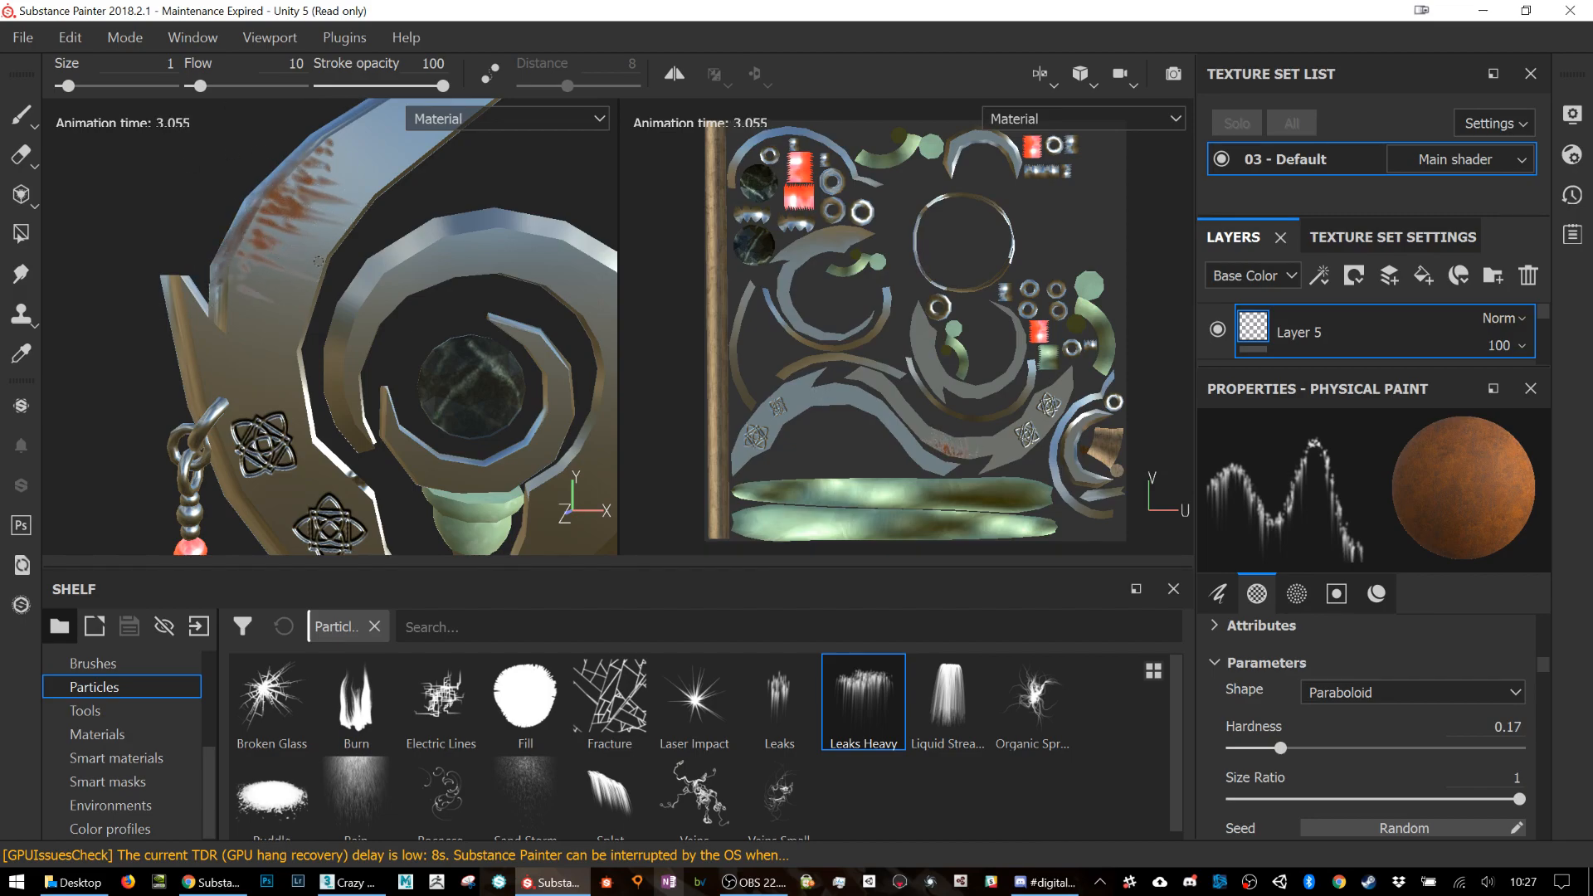
{"action": "left_click", "coordinate": [184, 306]}
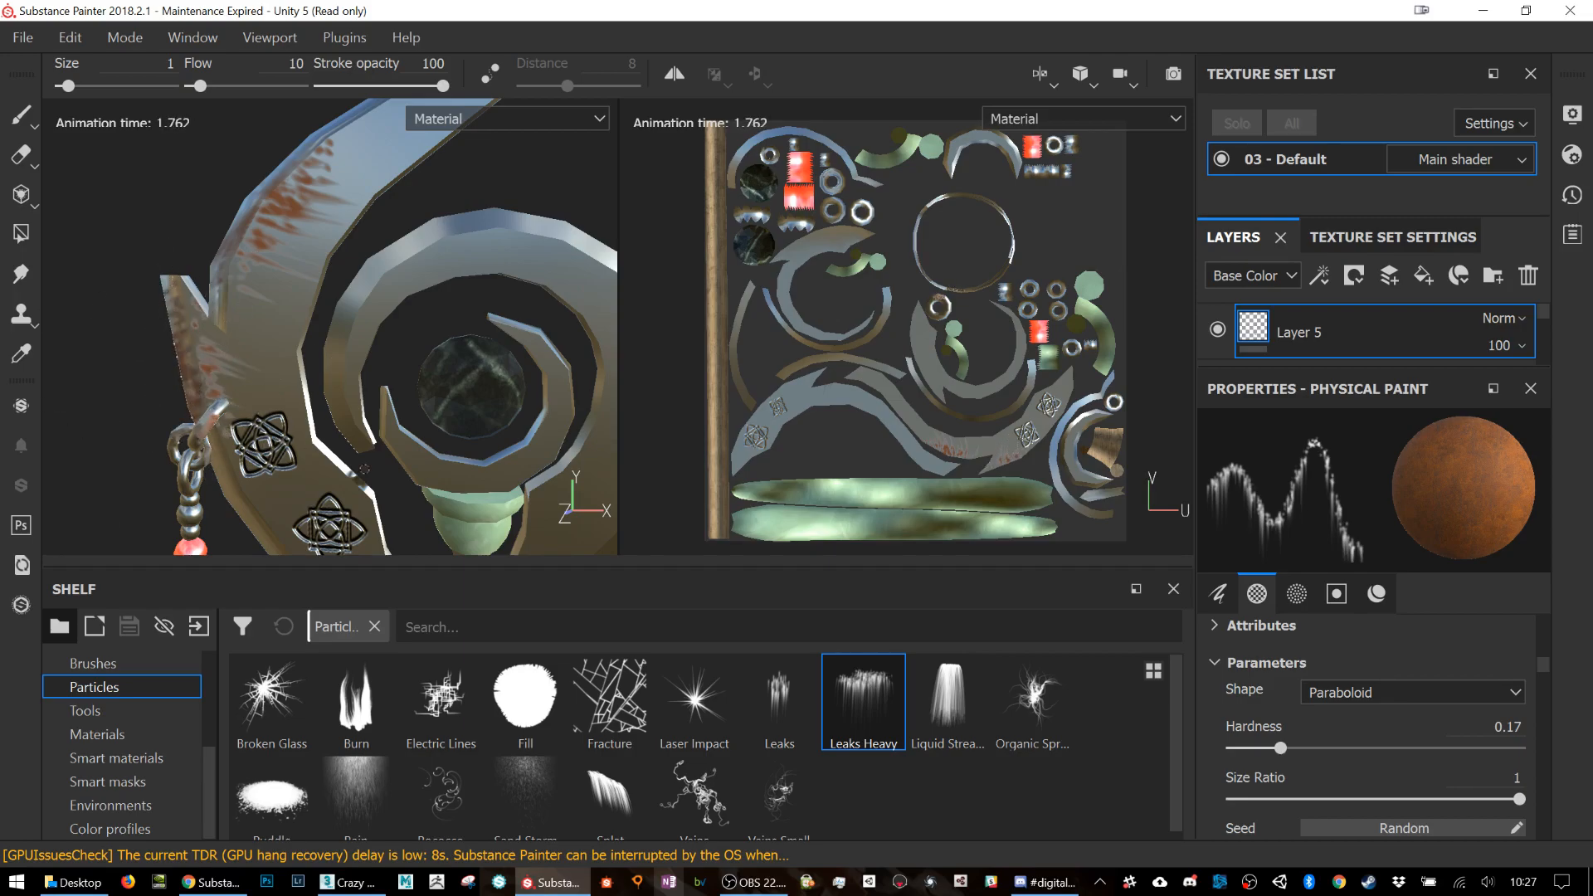
{"action": "left_click_drag", "start_coordinate": [367, 319], "coordinate": [551, 228]}
Step: Enlarge the Leaks Heavy brush to size 4 and paint rust on the outer crescent, upper blade and lower engraved part
{"action": "mouse_move", "coordinate": [489, 336]}
{"action": "left_mouse_down", "text": "alt"}
{"action": "mouse_move", "coordinate": [531, 352]}
{"action": "mouse_move", "coordinate": [460, 349]}
{"action": "left_mouse_up", "text": "alt"}
{"action": "right_click_drag", "start_coordinate": [460, 349], "coordinate": [502, 397], "text": "alt"}
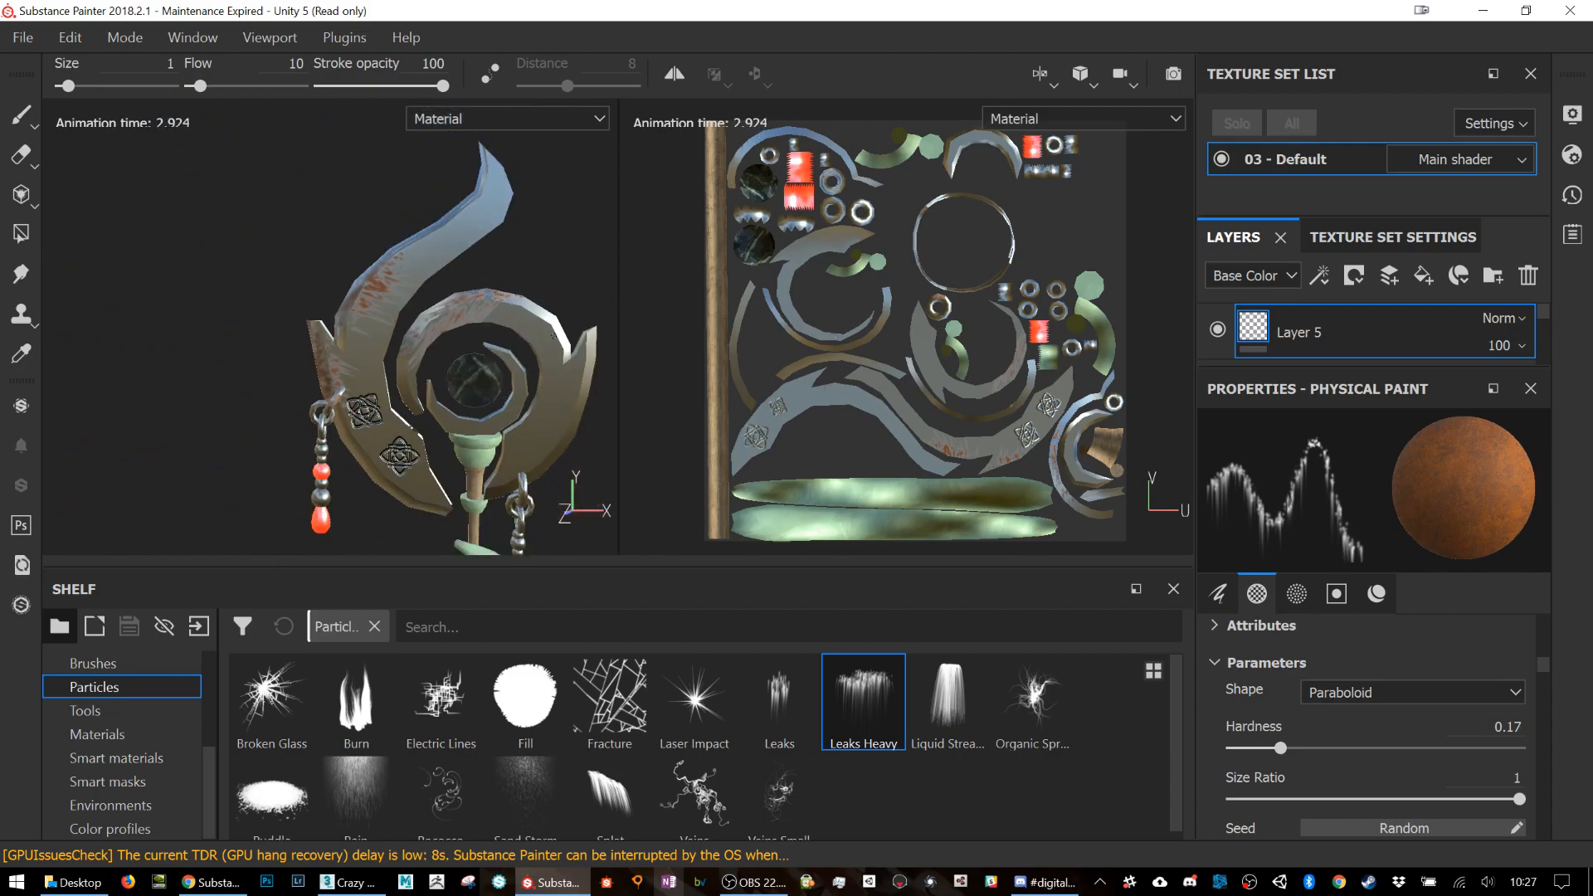
{"action": "right_click_drag", "start_coordinate": [546, 343], "coordinate": [557, 377], "text": "ctrl"}
{"action": "left_click_drag", "start_coordinate": [549, 334], "coordinate": [588, 359]}
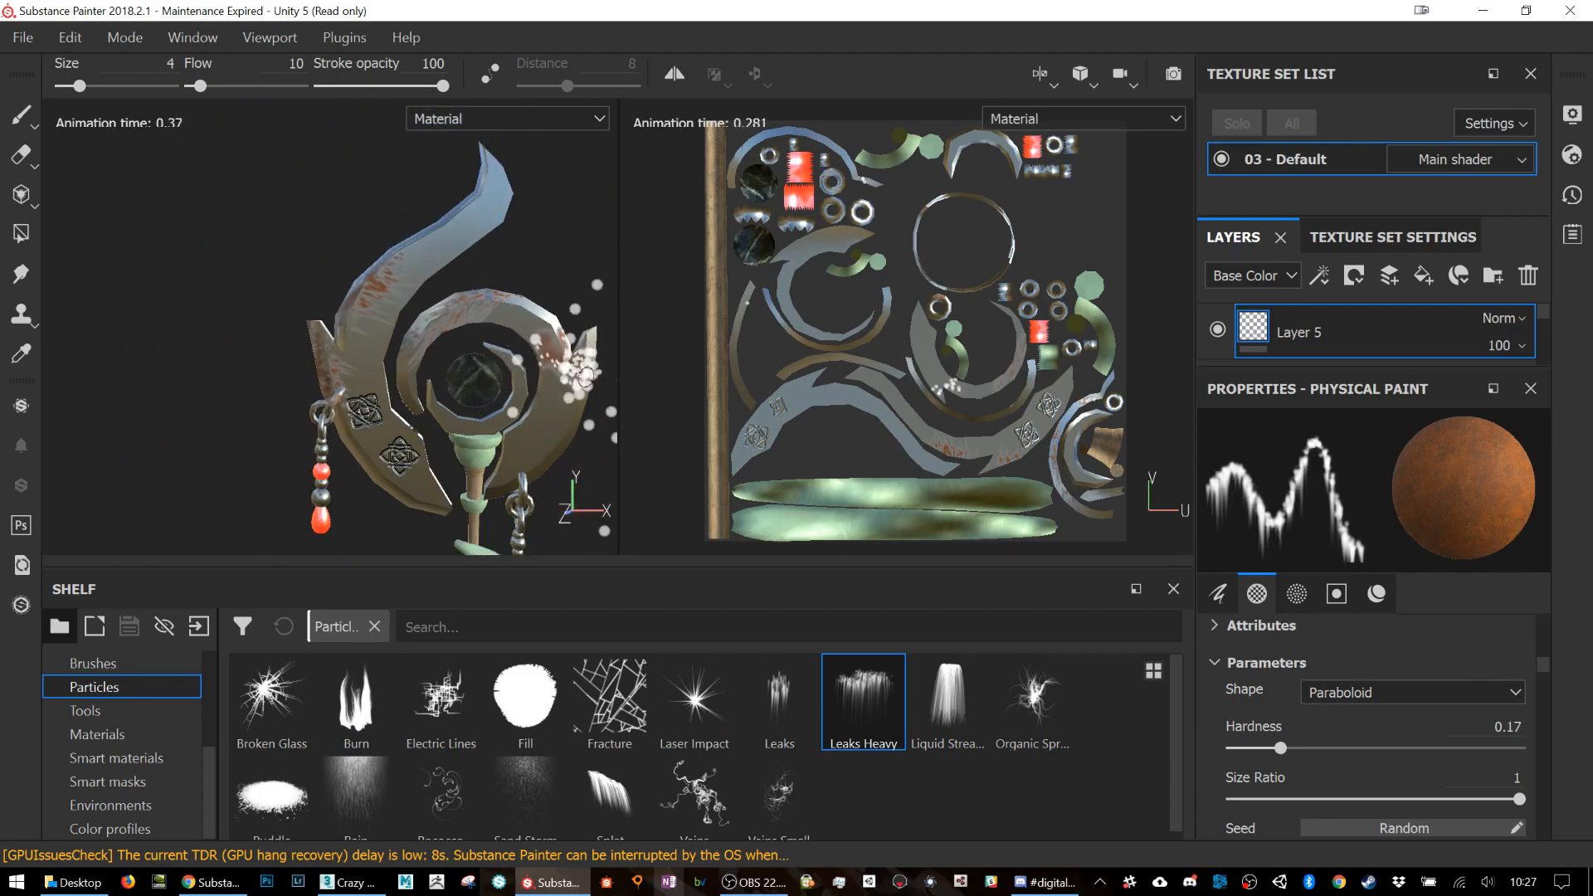
{"action": "left_click_drag", "start_coordinate": [488, 194], "coordinate": [379, 267]}
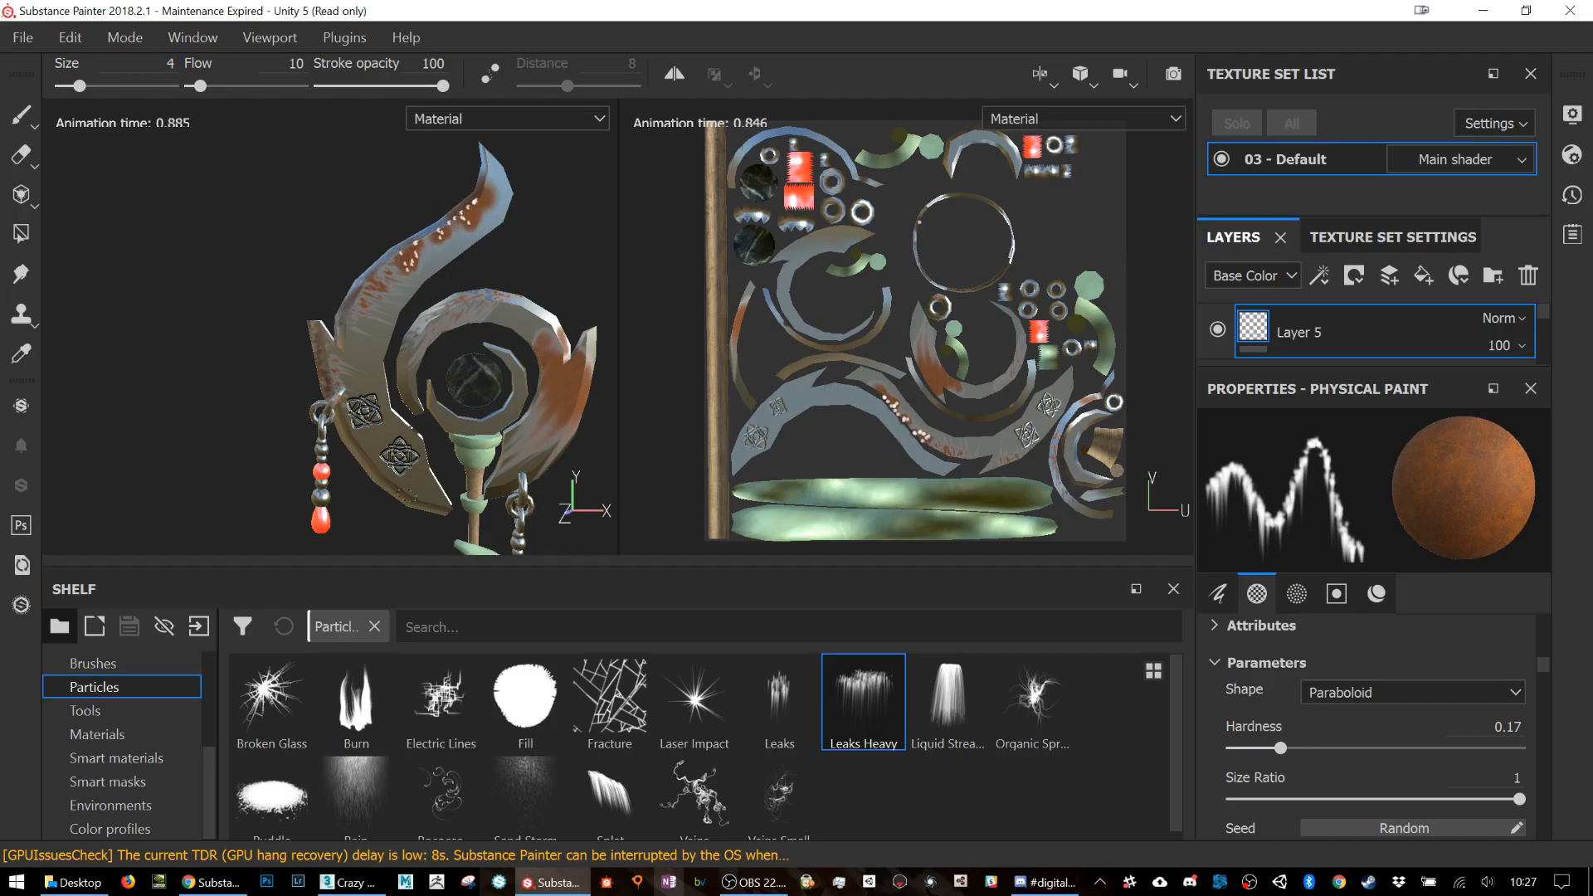
{"action": "left_click_drag", "start_coordinate": [355, 453], "coordinate": [471, 513]}
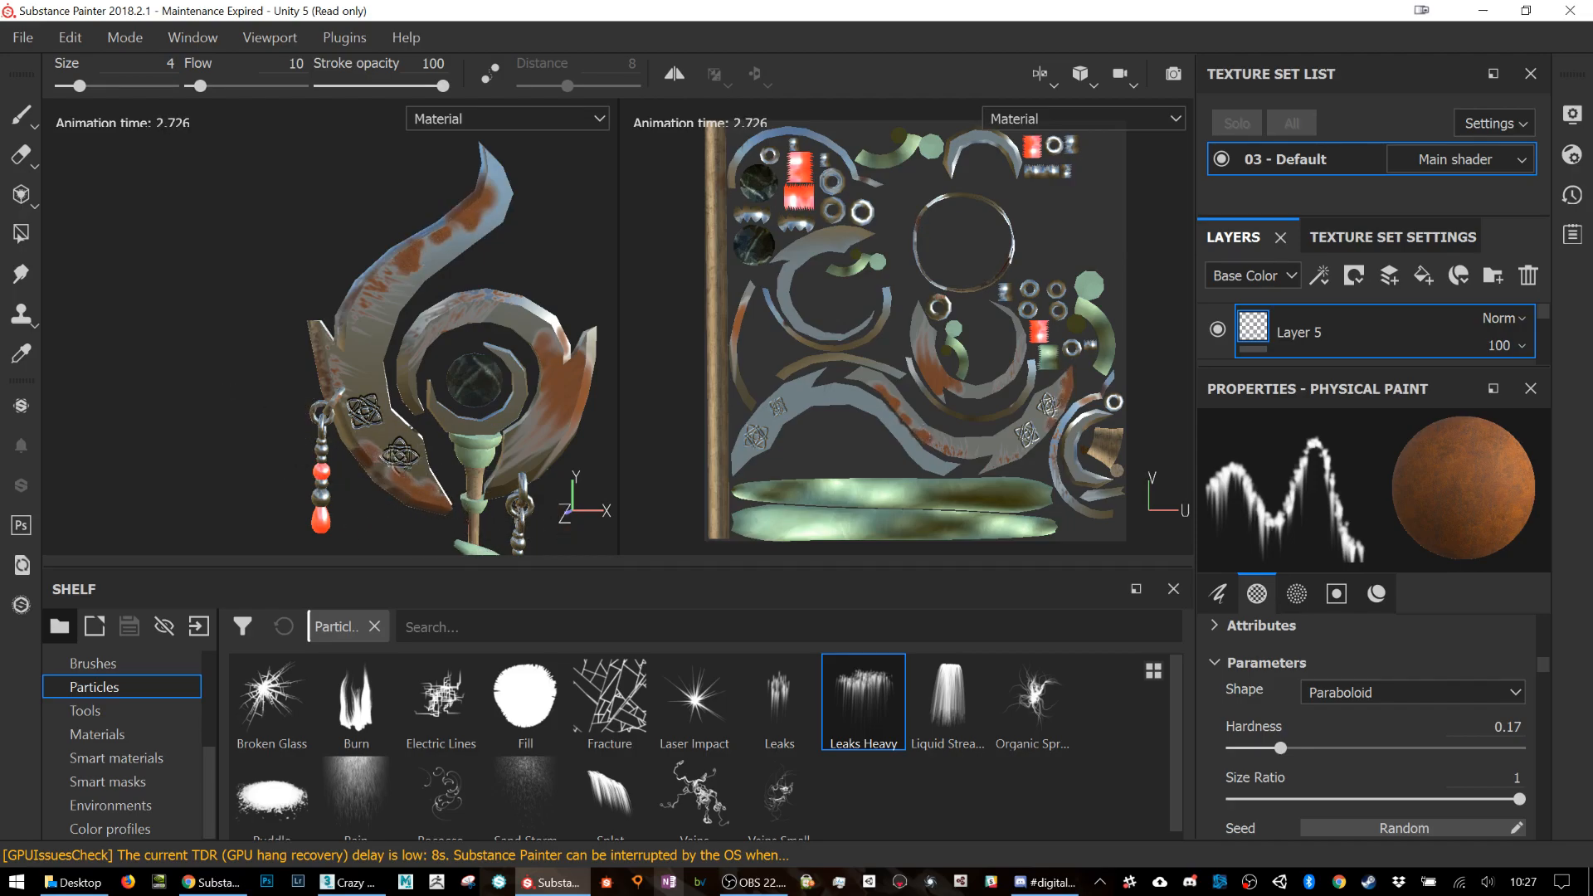
Step: Paint Leaks Heavy rust on the reverse side of the curved blade, and view the whole staff head from the front
{"action": "left_click_drag", "start_coordinate": [465, 357], "coordinate": [425, 380], "text": "alt"}
{"action": "left_click", "coordinate": [241, 278]}
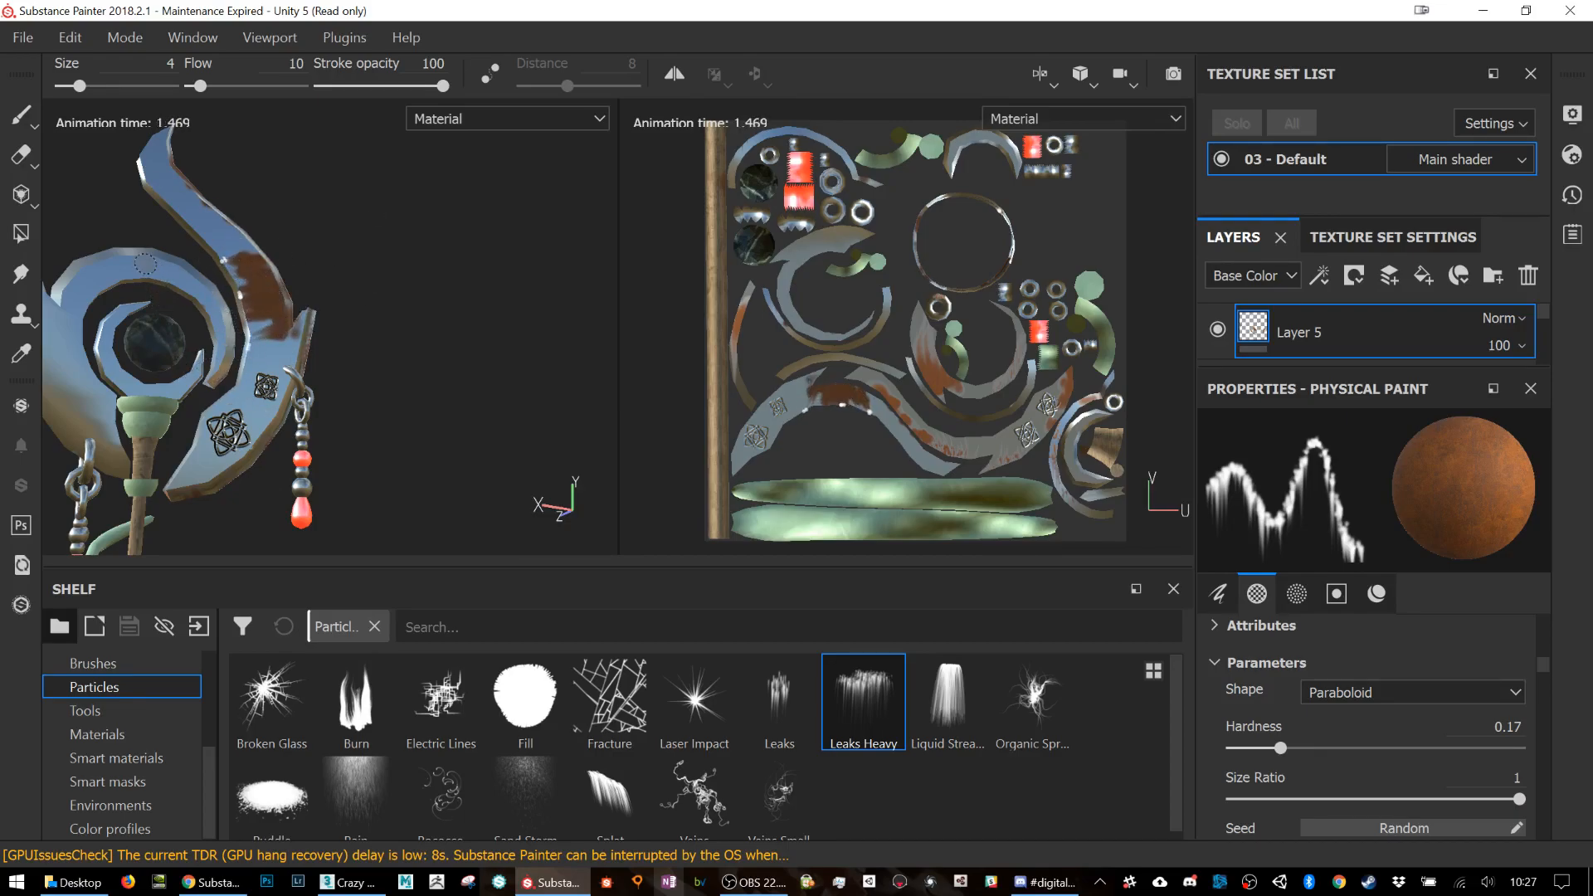
{"action": "key", "text": "f"}
{"action": "left_click_drag", "start_coordinate": [371, 375], "coordinate": [440, 379], "text": "alt"}
{"action": "middle_click_drag", "start_coordinate": [440, 379], "coordinate": [418, 338], "text": "alt"}
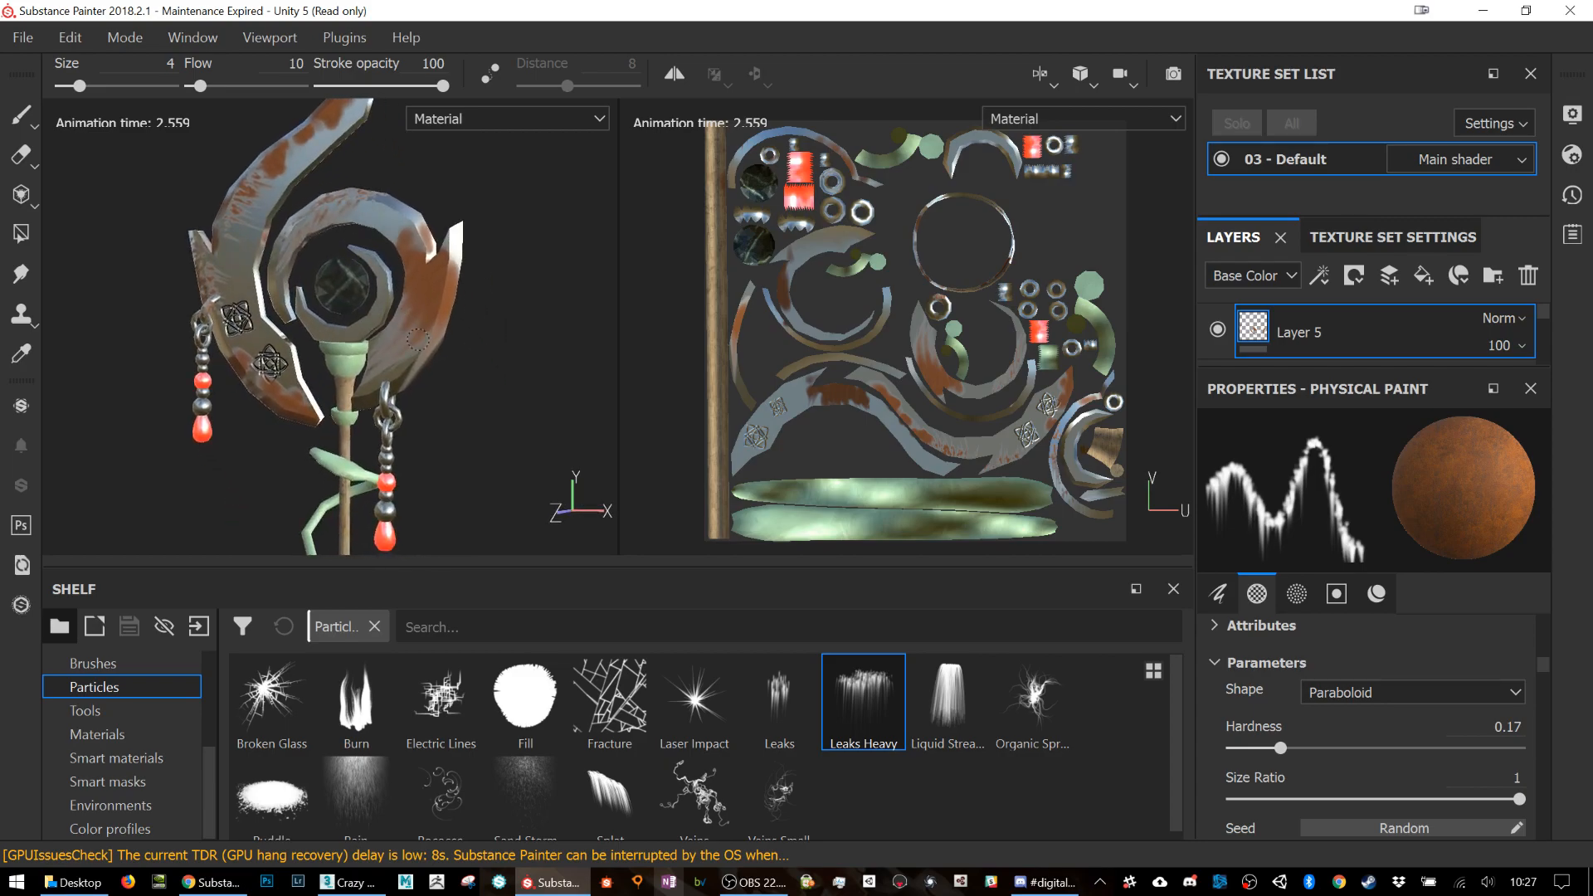
{"action": "left_click_drag", "start_coordinate": [403, 352], "coordinate": [418, 359], "text": "alt"}
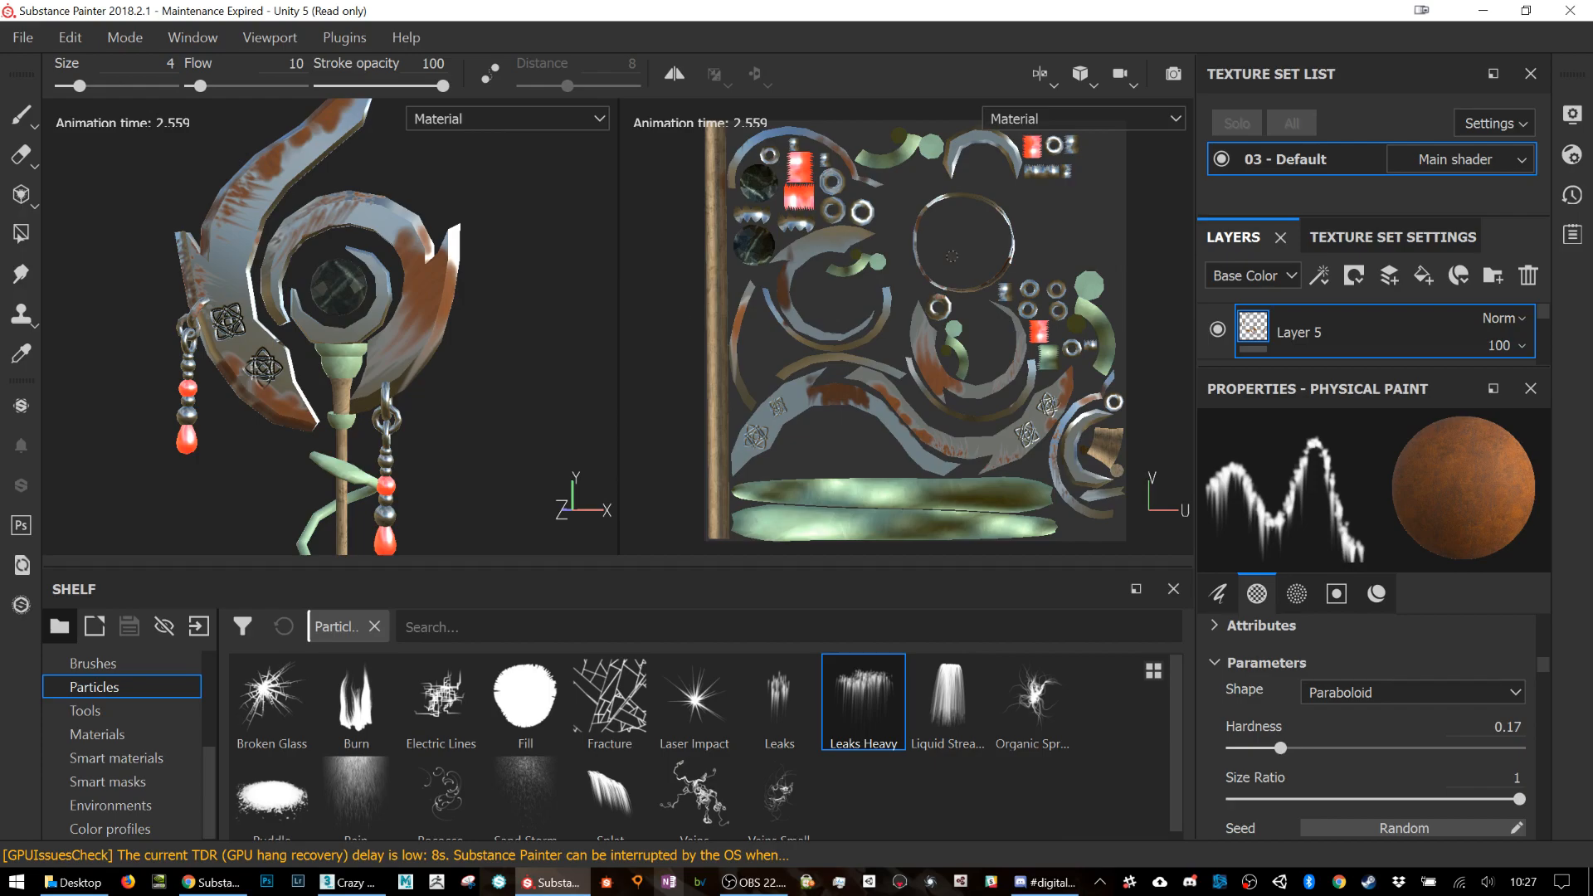
Step: Enlarge the texture set settings area and open the mesh map baking options
{"action": "left_click", "coordinate": [1432, 240]}
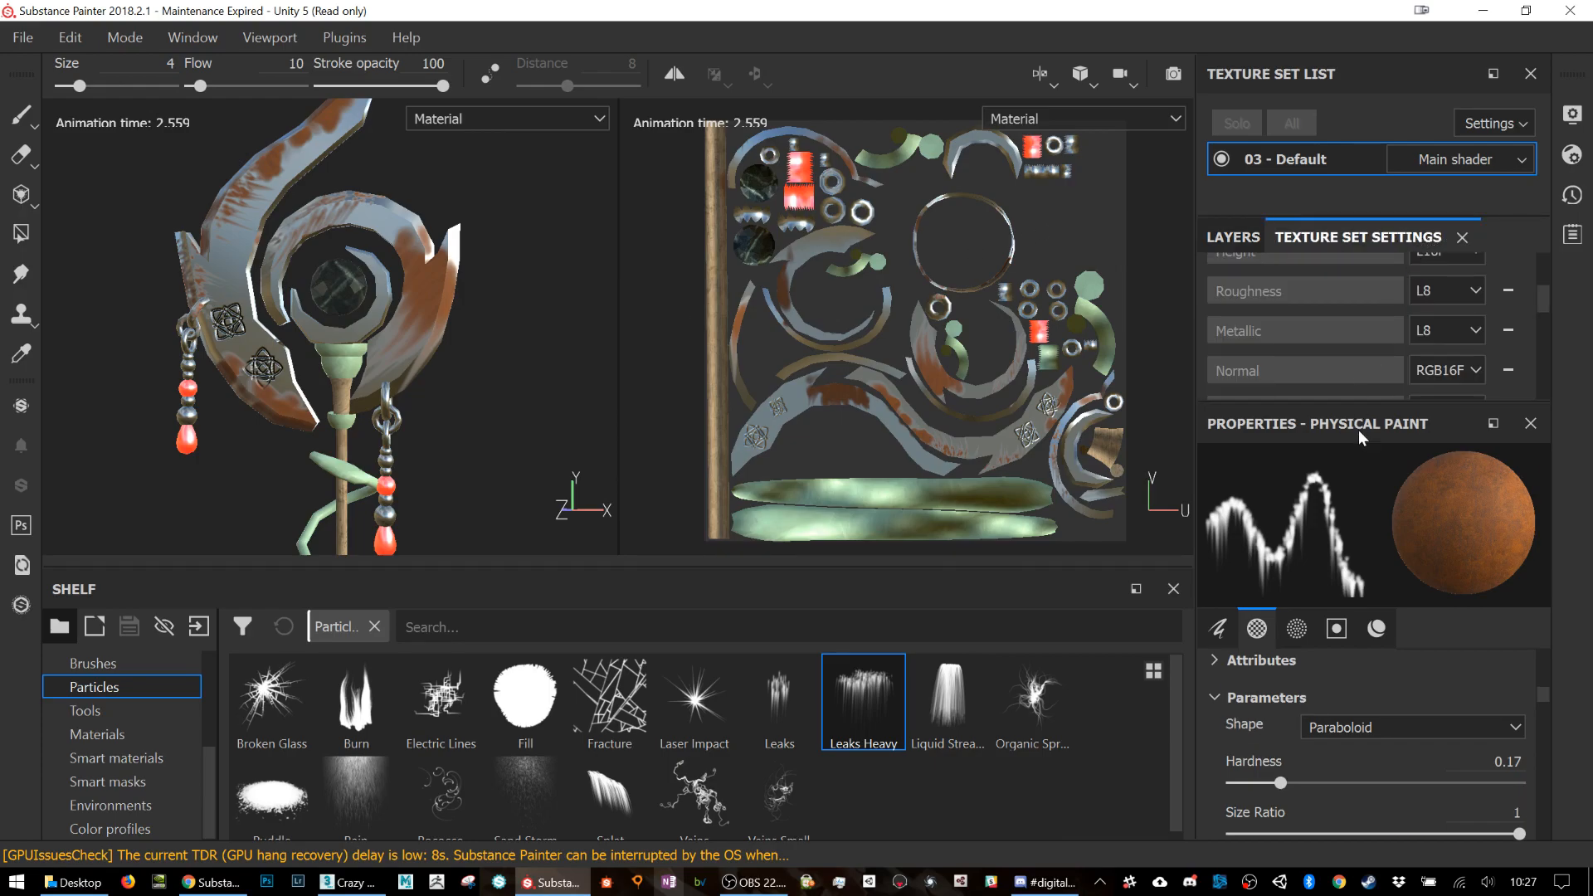
{"action": "left_click_drag", "start_coordinate": [1382, 406], "coordinate": [1377, 550]}
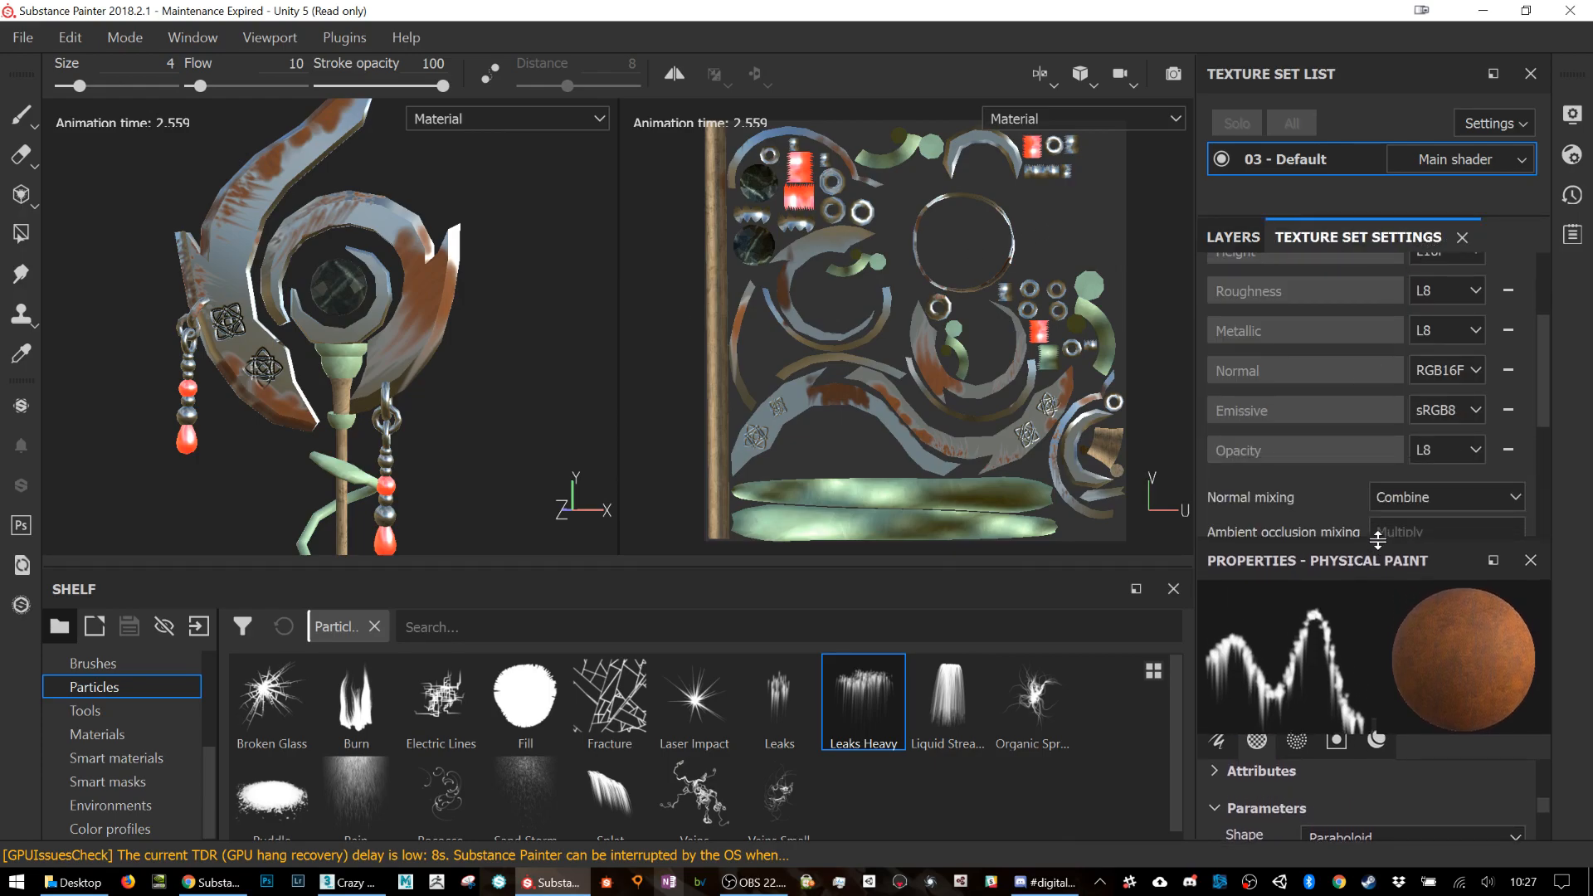
{"action": "scroll", "coordinate": [1381, 336], "scroll_direction": "down", "scroll_amount": 1}
{"action": "scroll", "coordinate": [1382, 336], "scroll_direction": "down", "scroll_amount": 2}
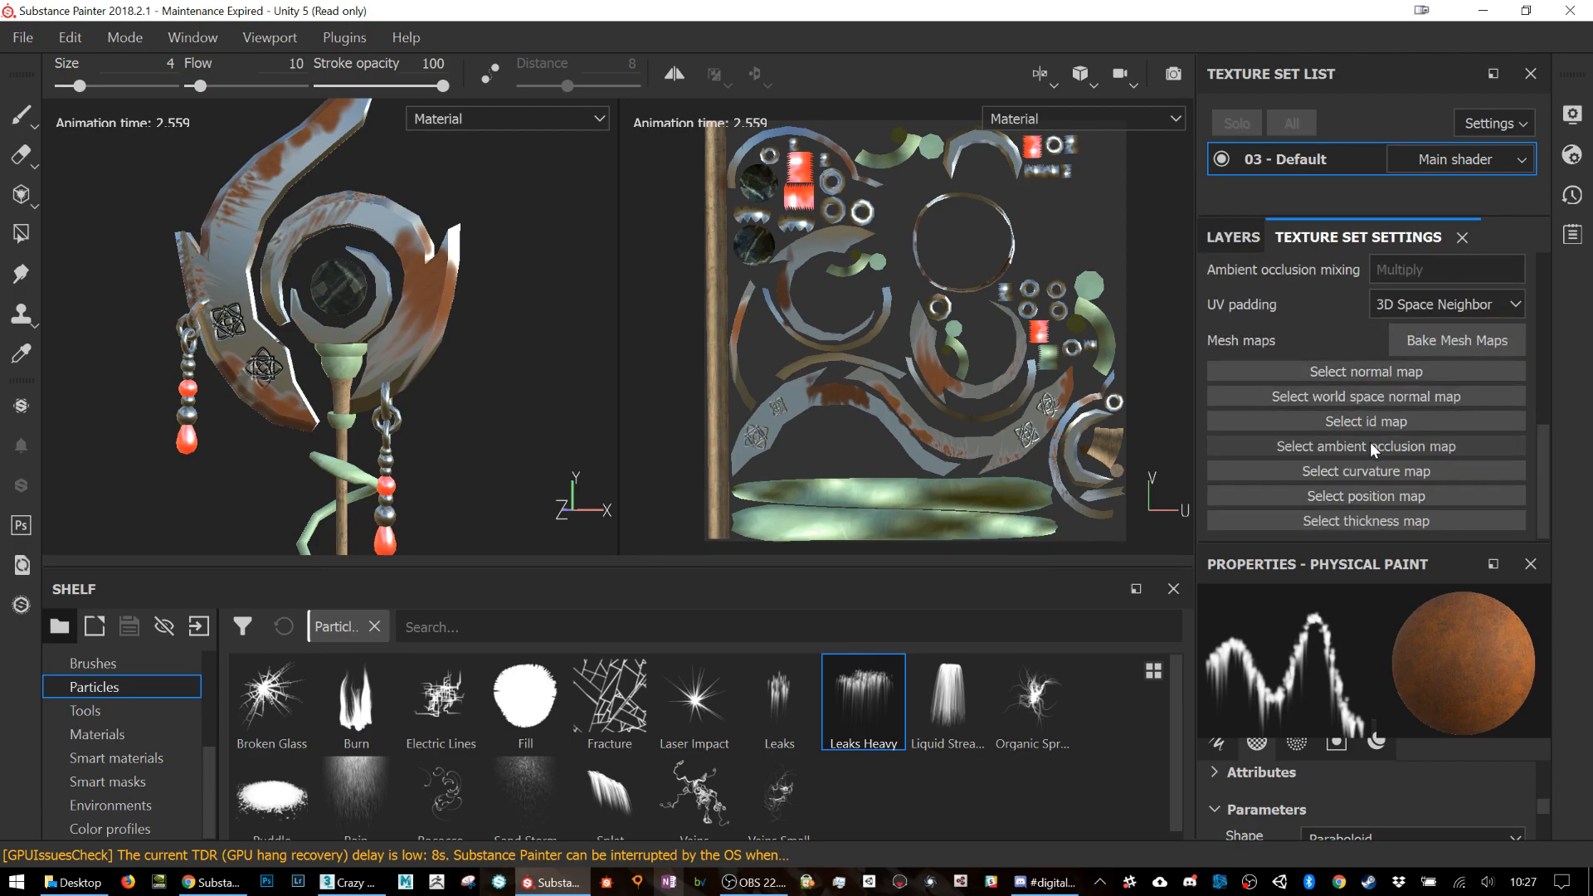
{"action": "left_click", "coordinate": [1466, 336]}
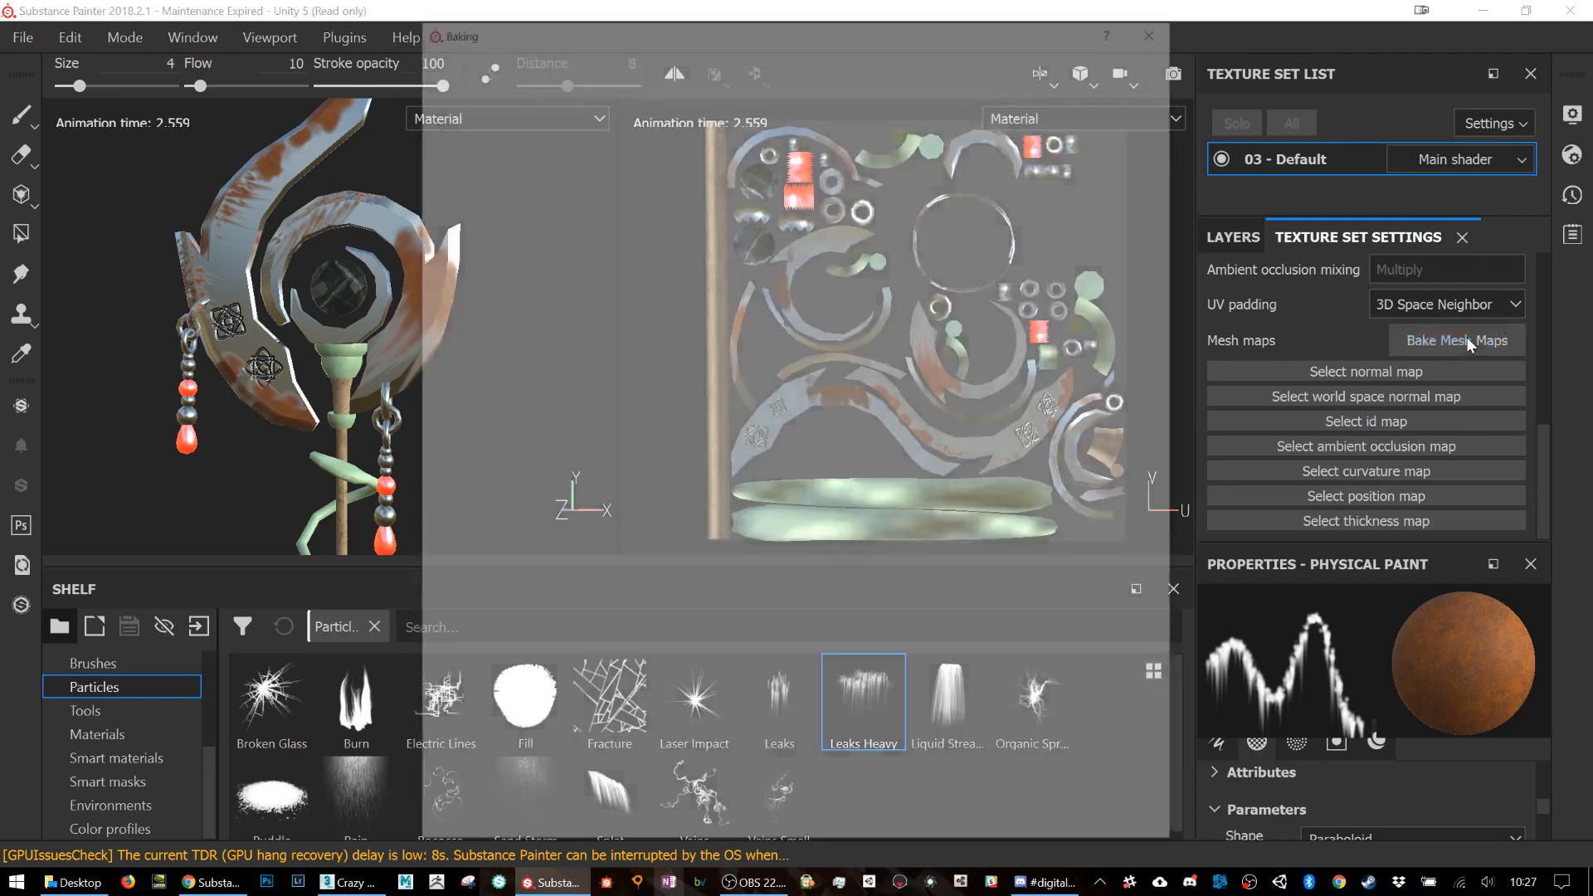
Step: Bake only the ambient occlusion map, excluding normal, world space normal, ID, curvature, position and thickness
{"action": "left_click", "coordinate": [441, 142]}
{"action": "left_click", "coordinate": [441, 176]}
{"action": "left_click", "coordinate": [442, 209]}
{"action": "left_click", "coordinate": [440, 280]}
{"action": "left_click", "coordinate": [440, 316]}
{"action": "left_click", "coordinate": [440, 351]}
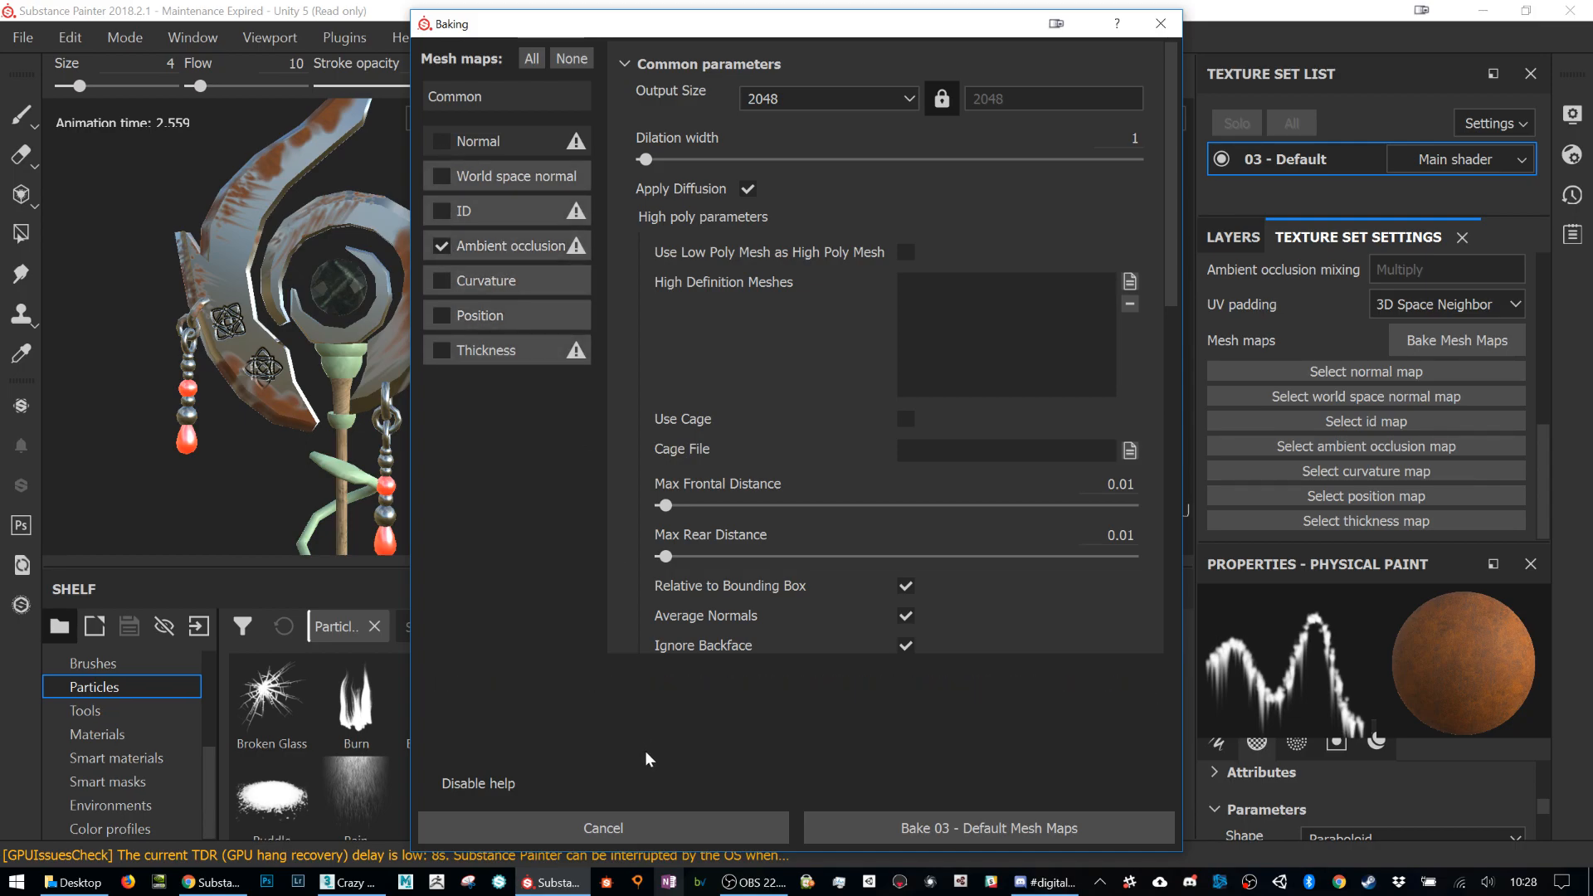
{"action": "left_click", "coordinate": [913, 824]}
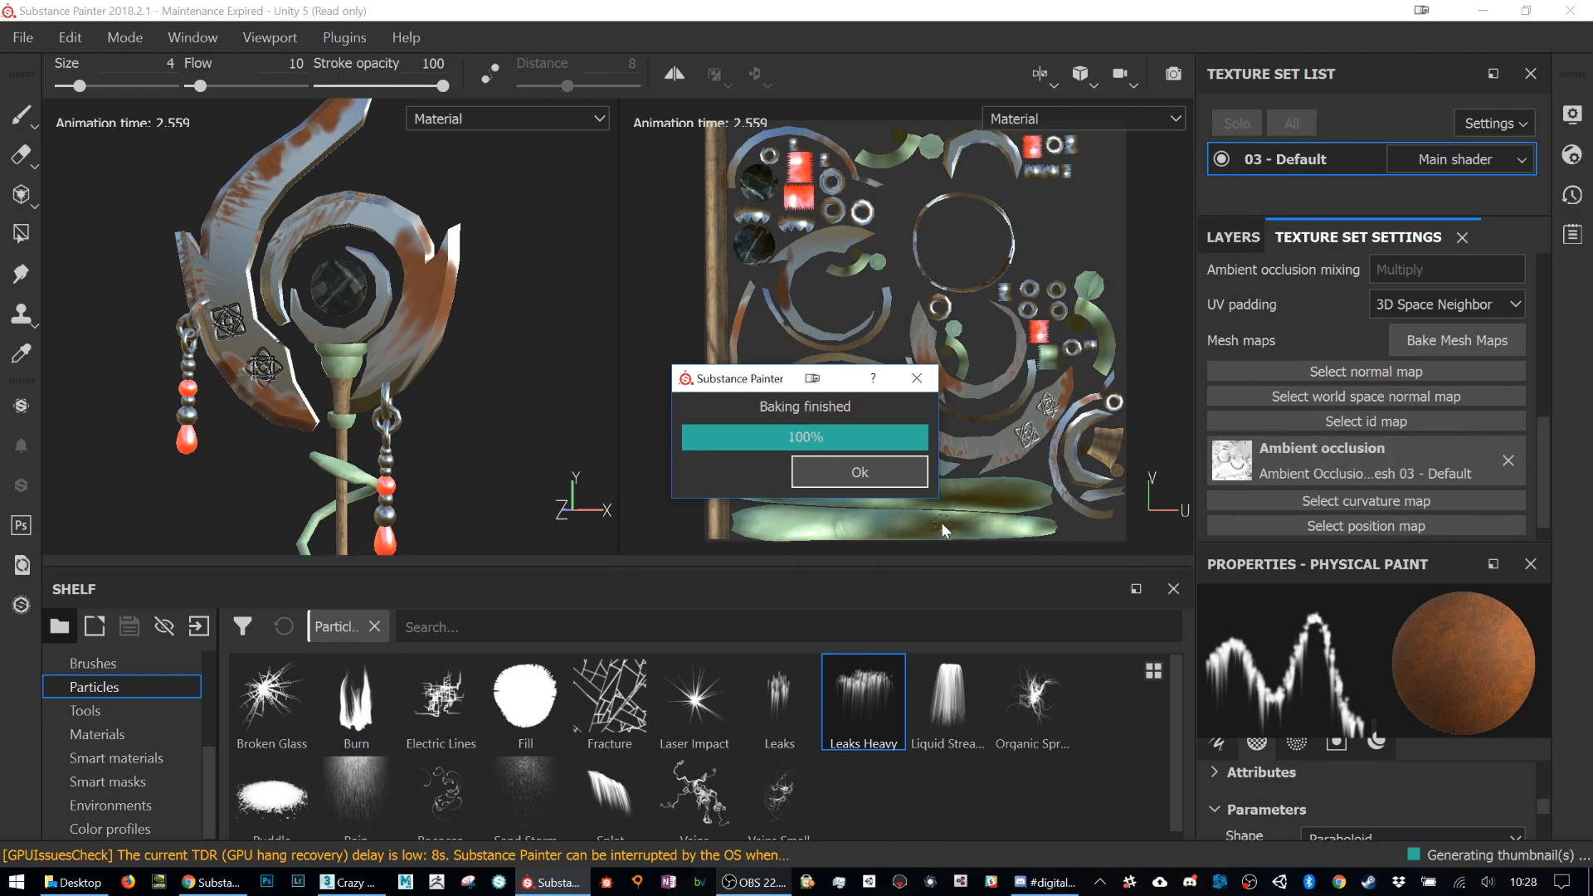
{"action": "left_click", "coordinate": [898, 476]}
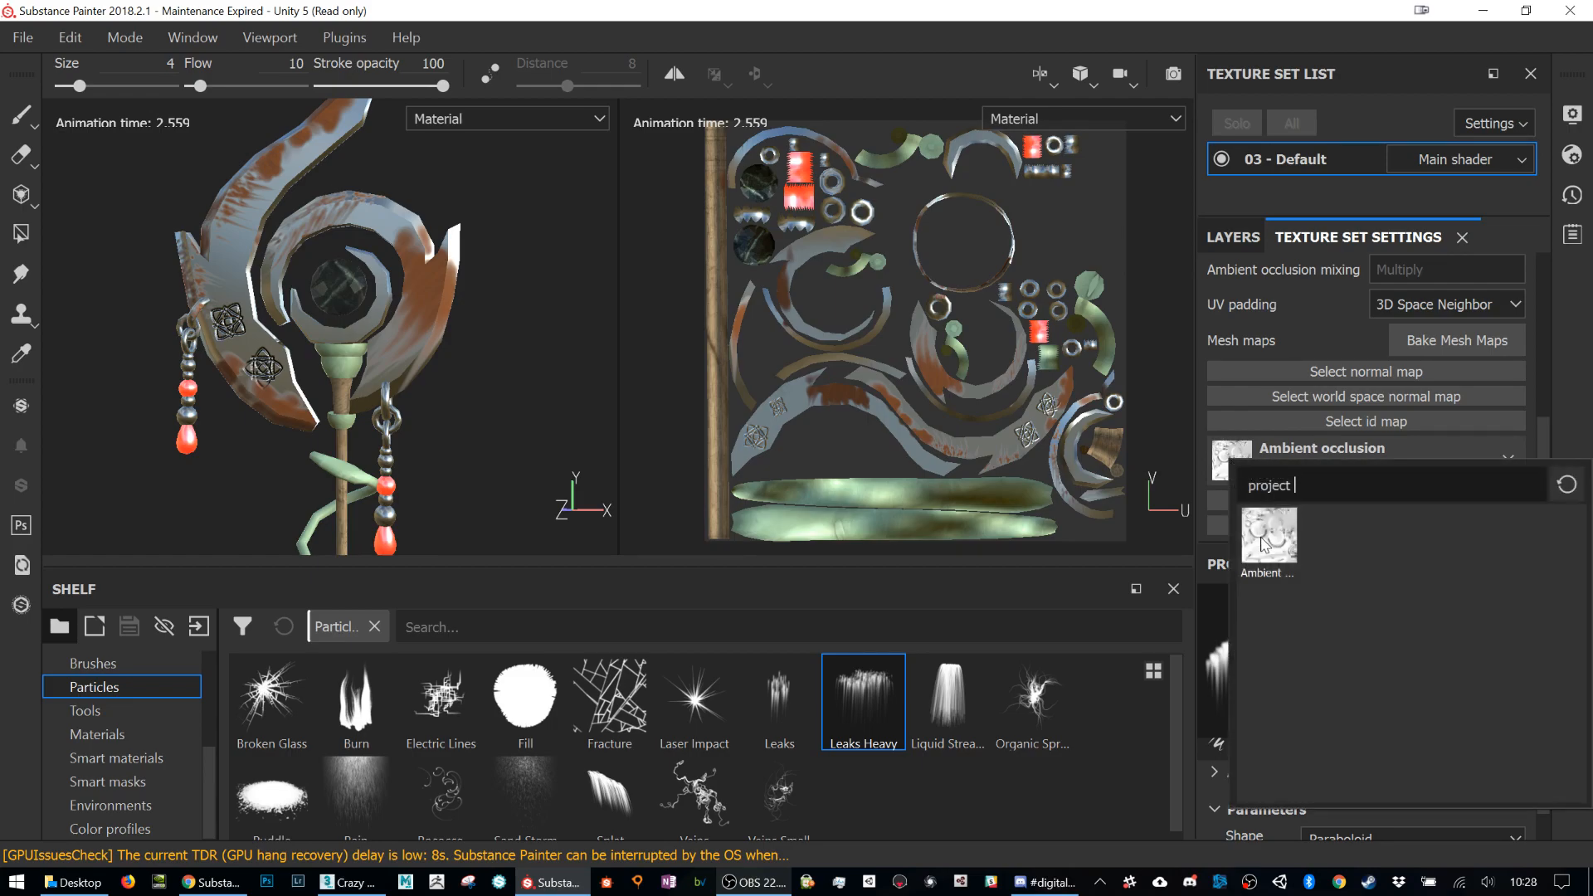
Step: Look up the baked ambient occlusion map among the project resources and inspect the shading around the green cup below the orb
{"action": "left_click", "coordinate": [1241, 466]}
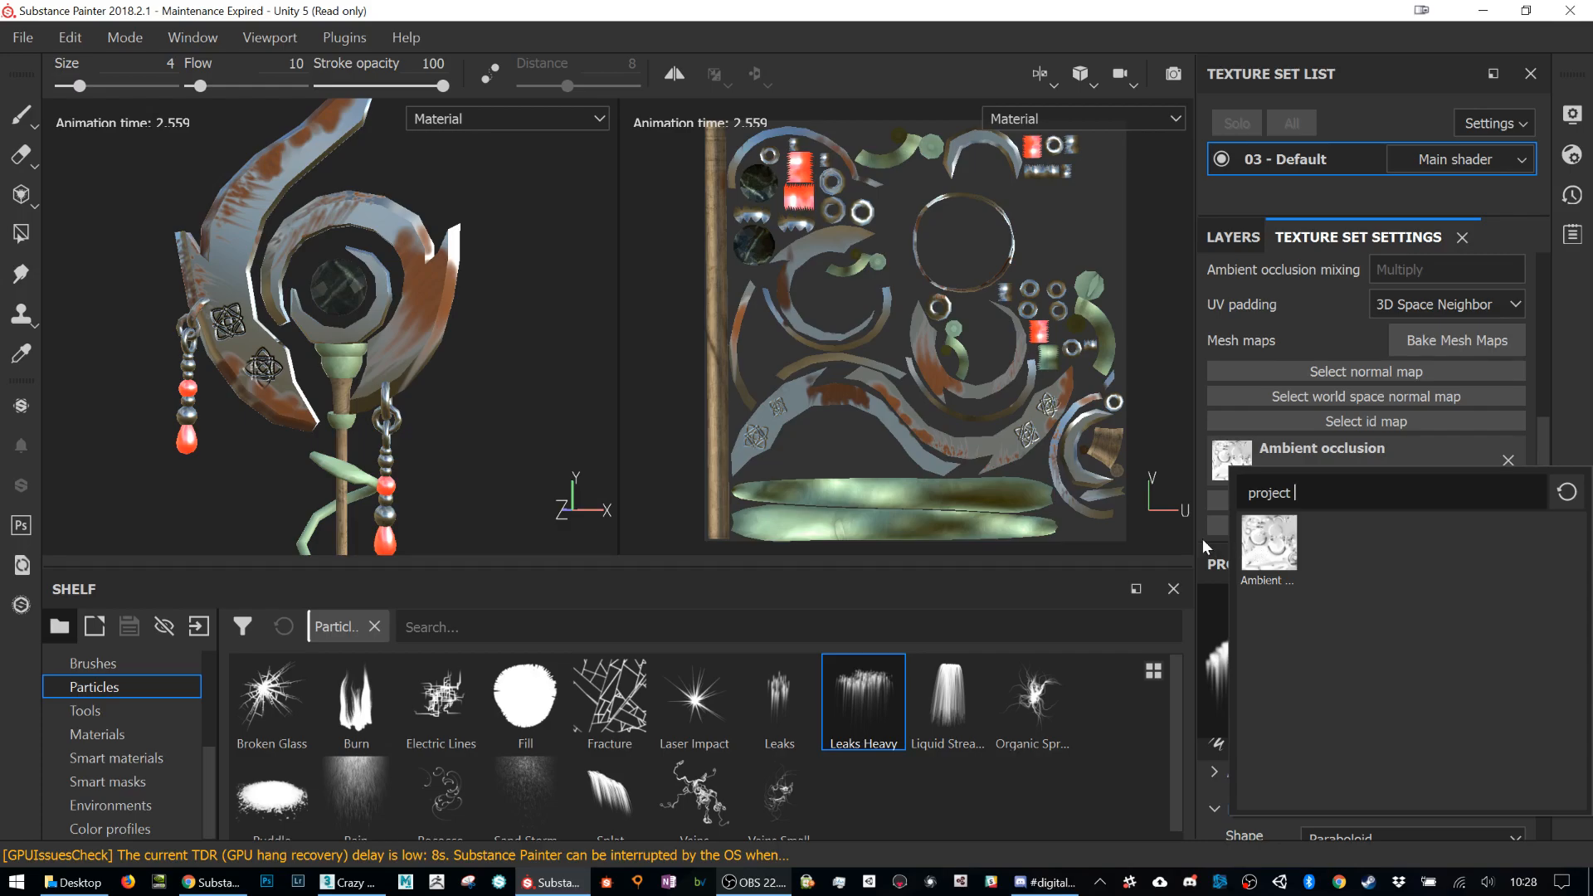
{"action": "left_click", "coordinate": [388, 369]}
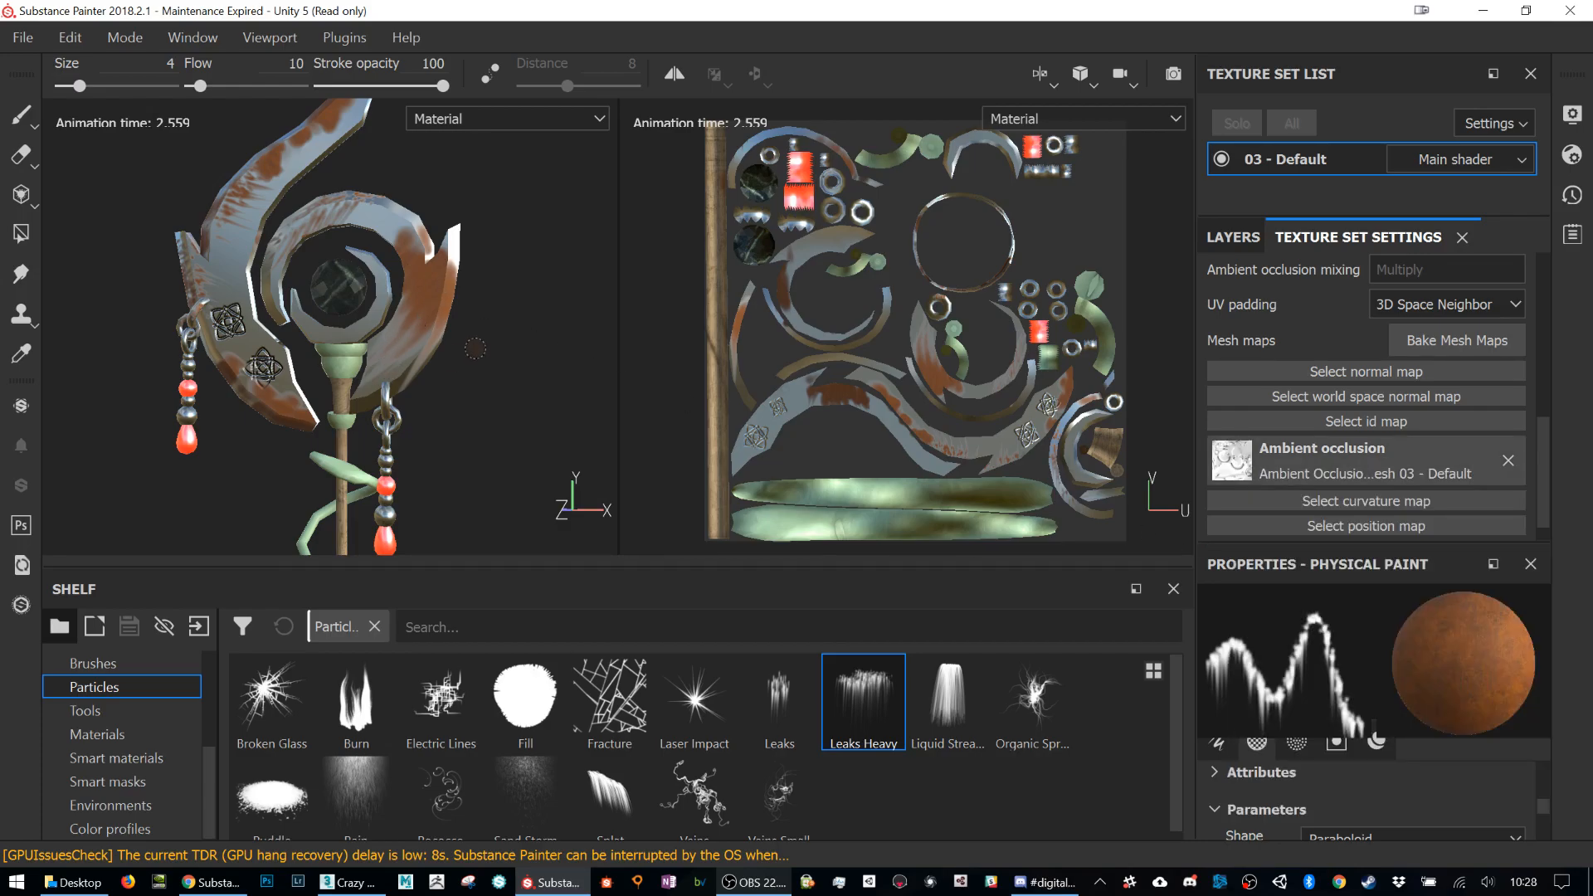
{"action": "scroll", "coordinate": [374, 353], "scroll_direction": "down", "scroll_amount": 2}
{"action": "scroll", "coordinate": [332, 353], "scroll_direction": "up", "scroll_amount": 6}
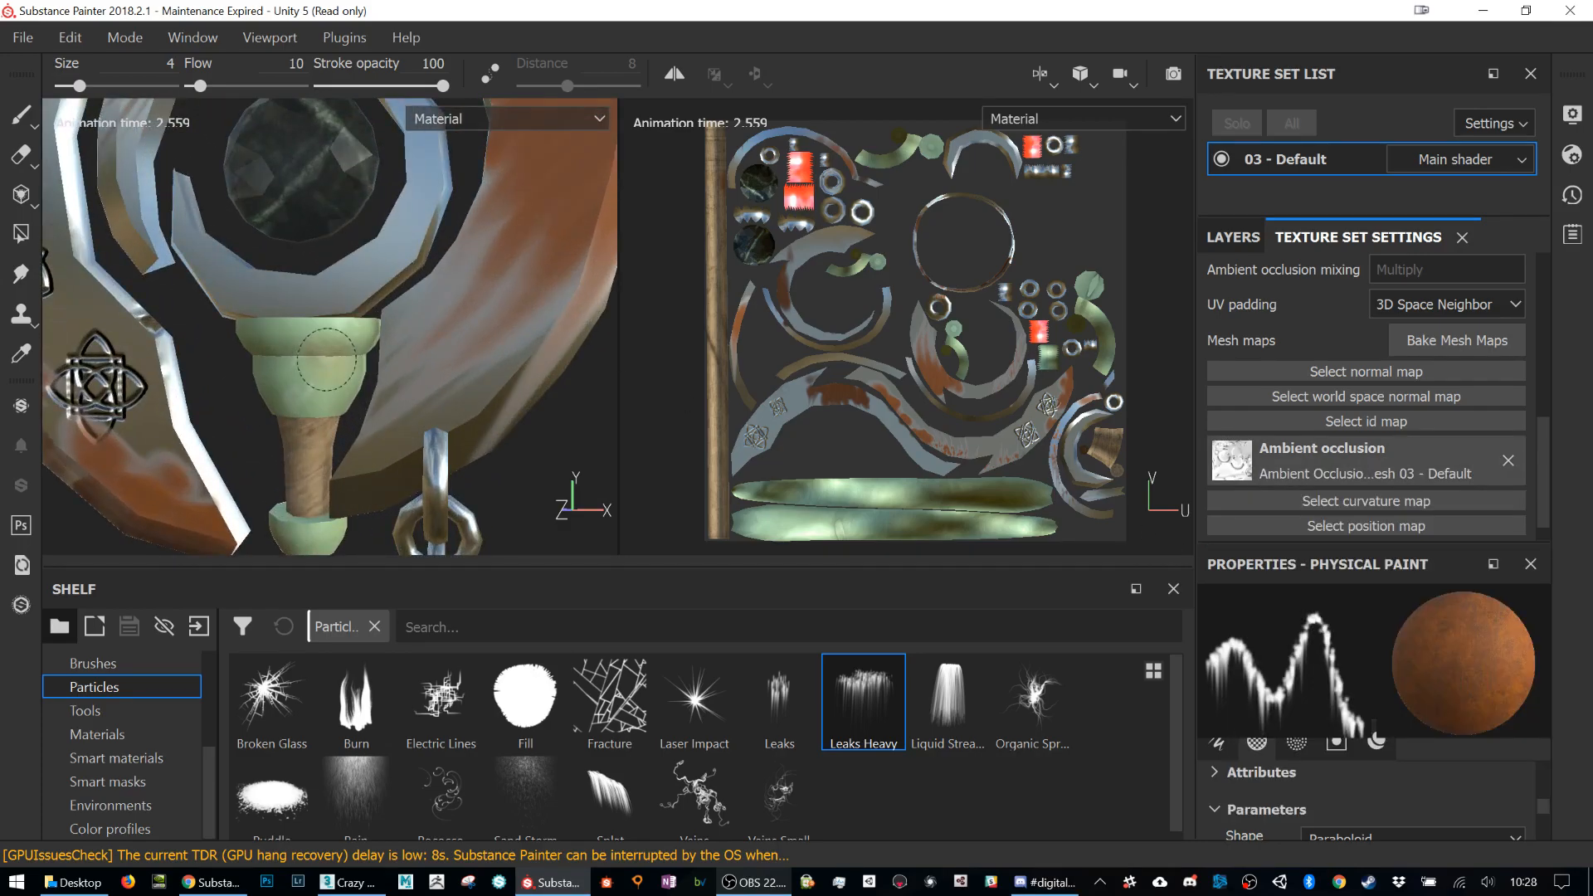
{"action": "scroll", "coordinate": [331, 357], "scroll_direction": "down", "scroll_amount": 1}
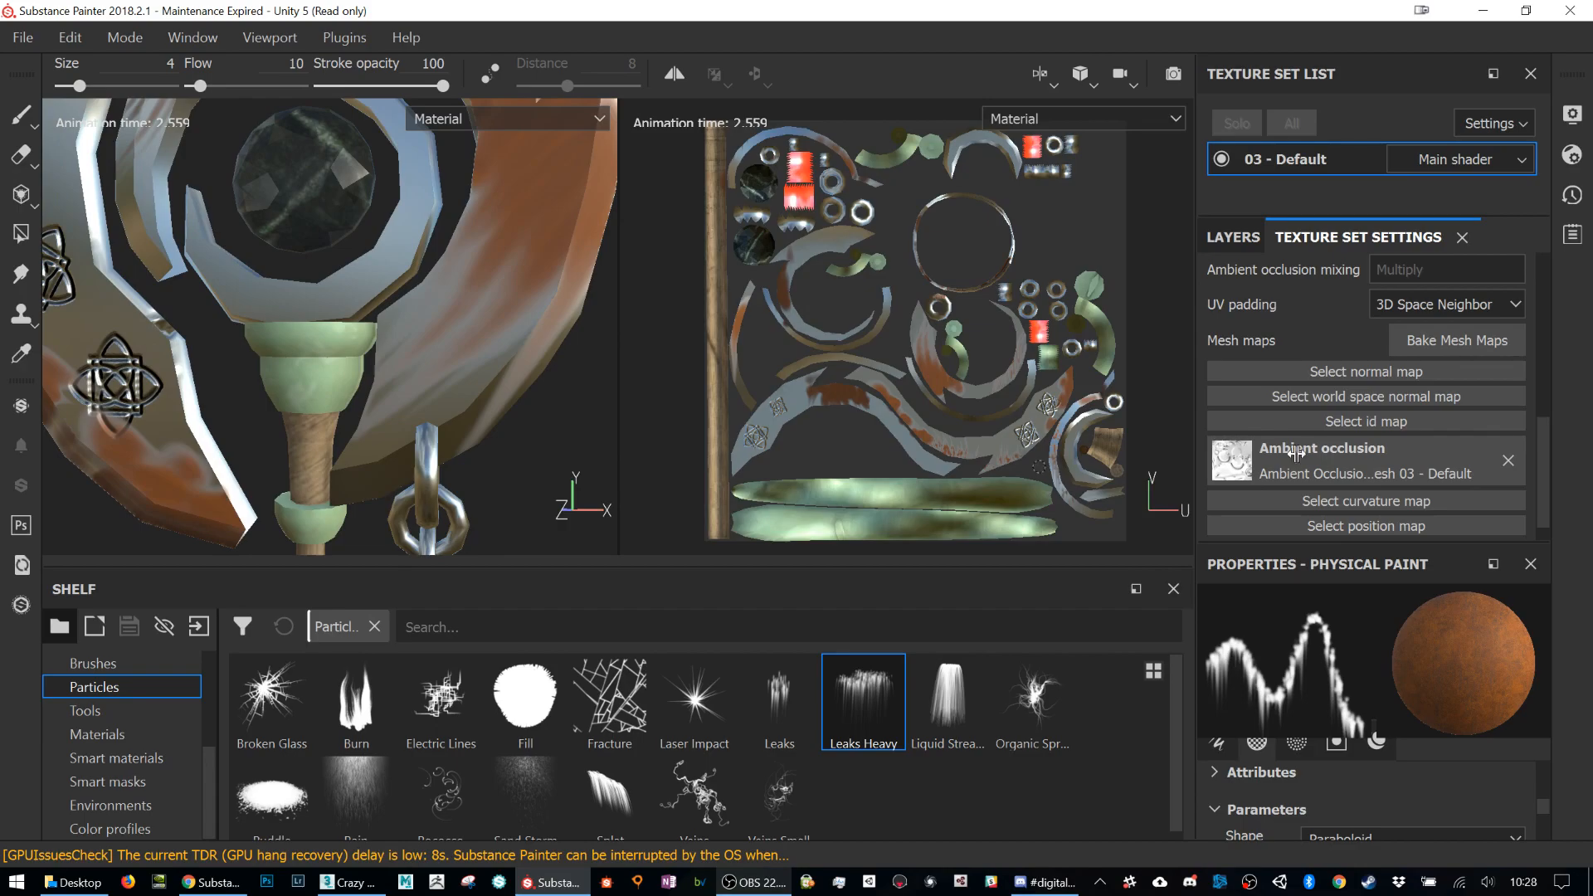
Step: Remove the ambient occlusion map from the texture set, reassign the baked one, and compare the shading on the green cup and handle
{"action": "left_click", "coordinate": [1508, 462]}
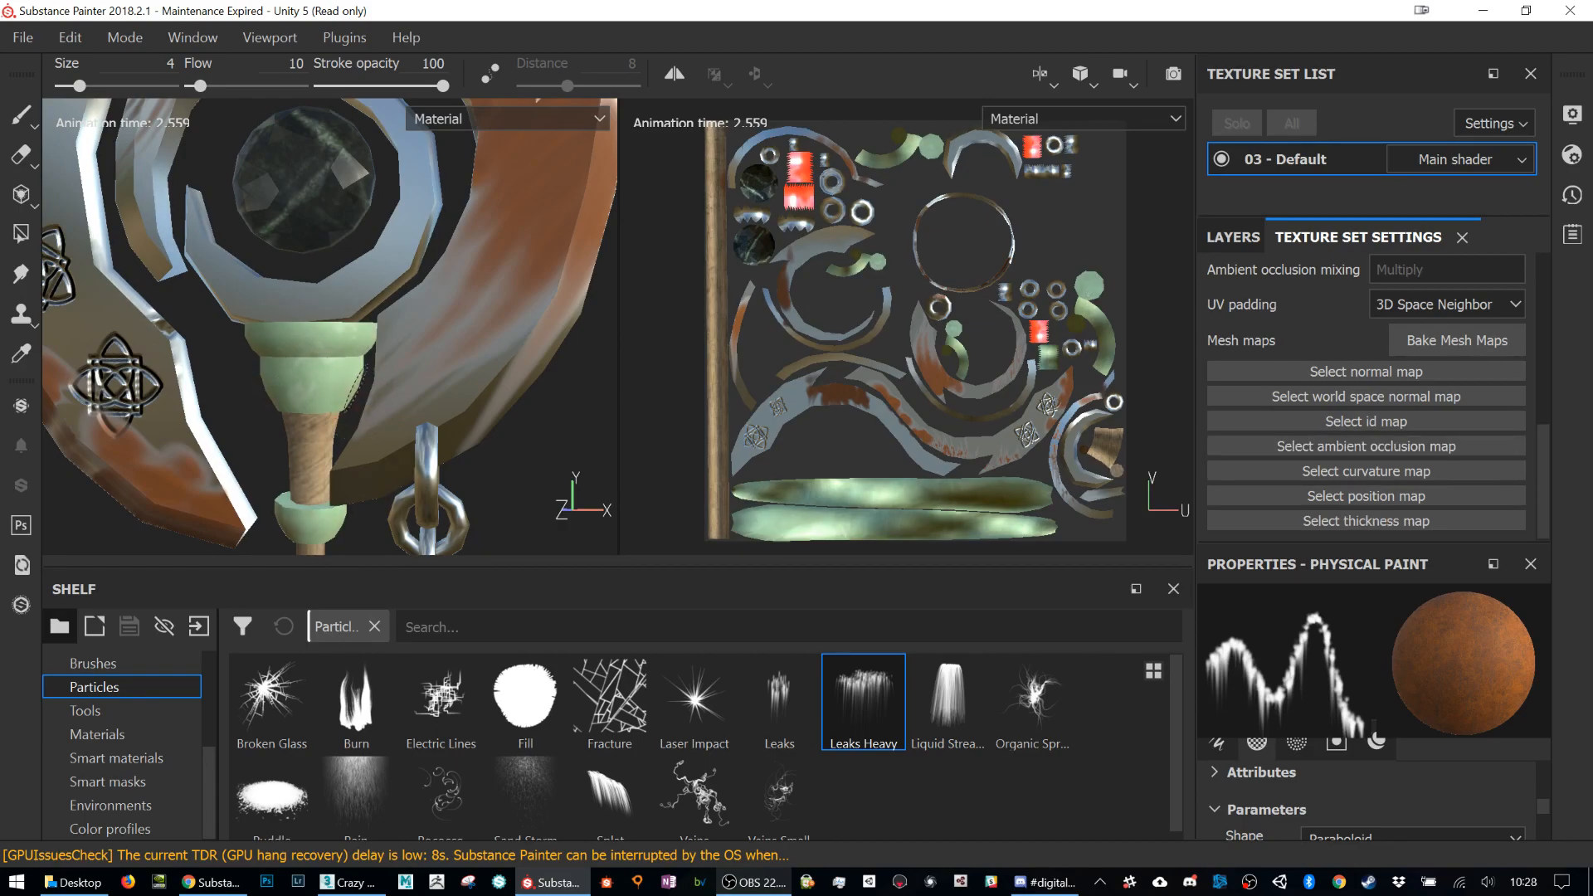
{"action": "left_click", "coordinate": [1335, 448]}
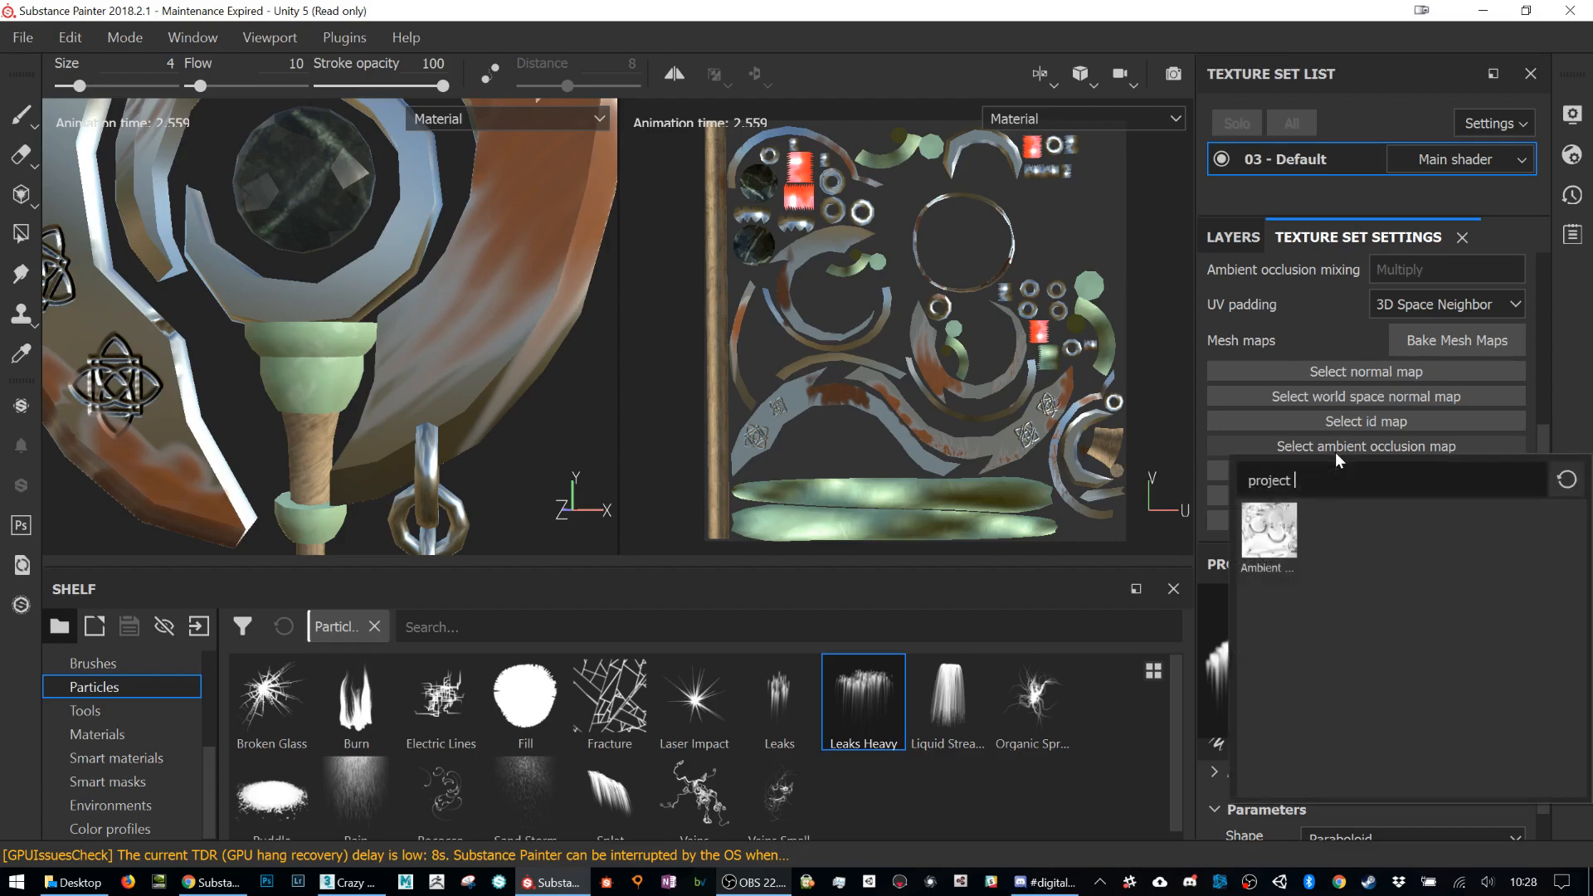
{"action": "left_click", "coordinate": [1271, 531]}
{"action": "scroll", "coordinate": [399, 378], "scroll_direction": "up", "scroll_amount": 5}
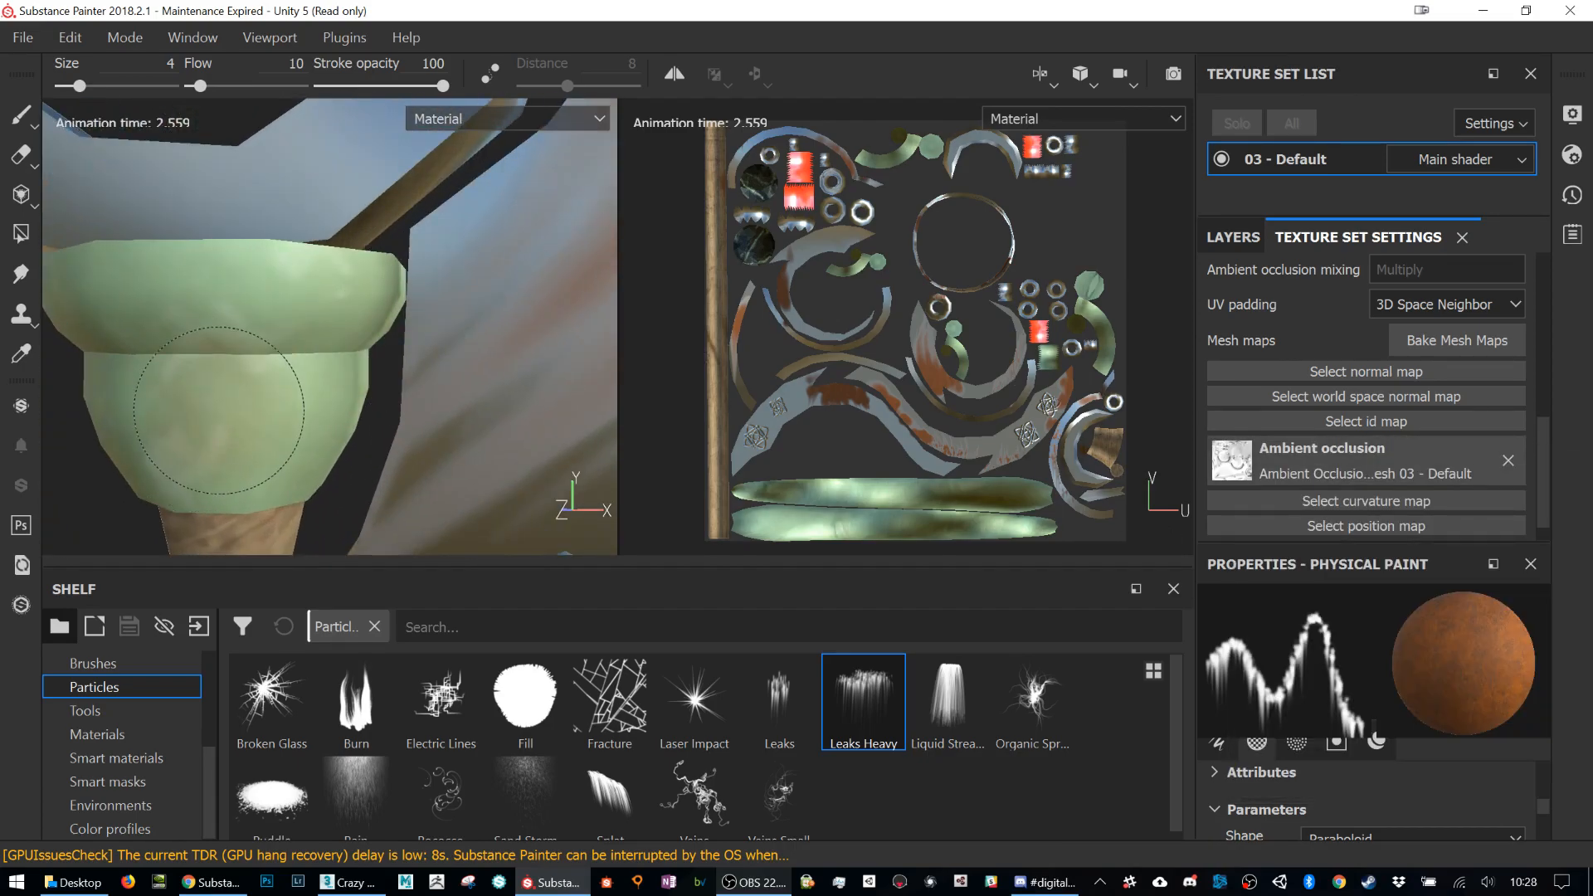
{"action": "middle_click_drag", "start_coordinate": [305, 415], "coordinate": [315, 257]}
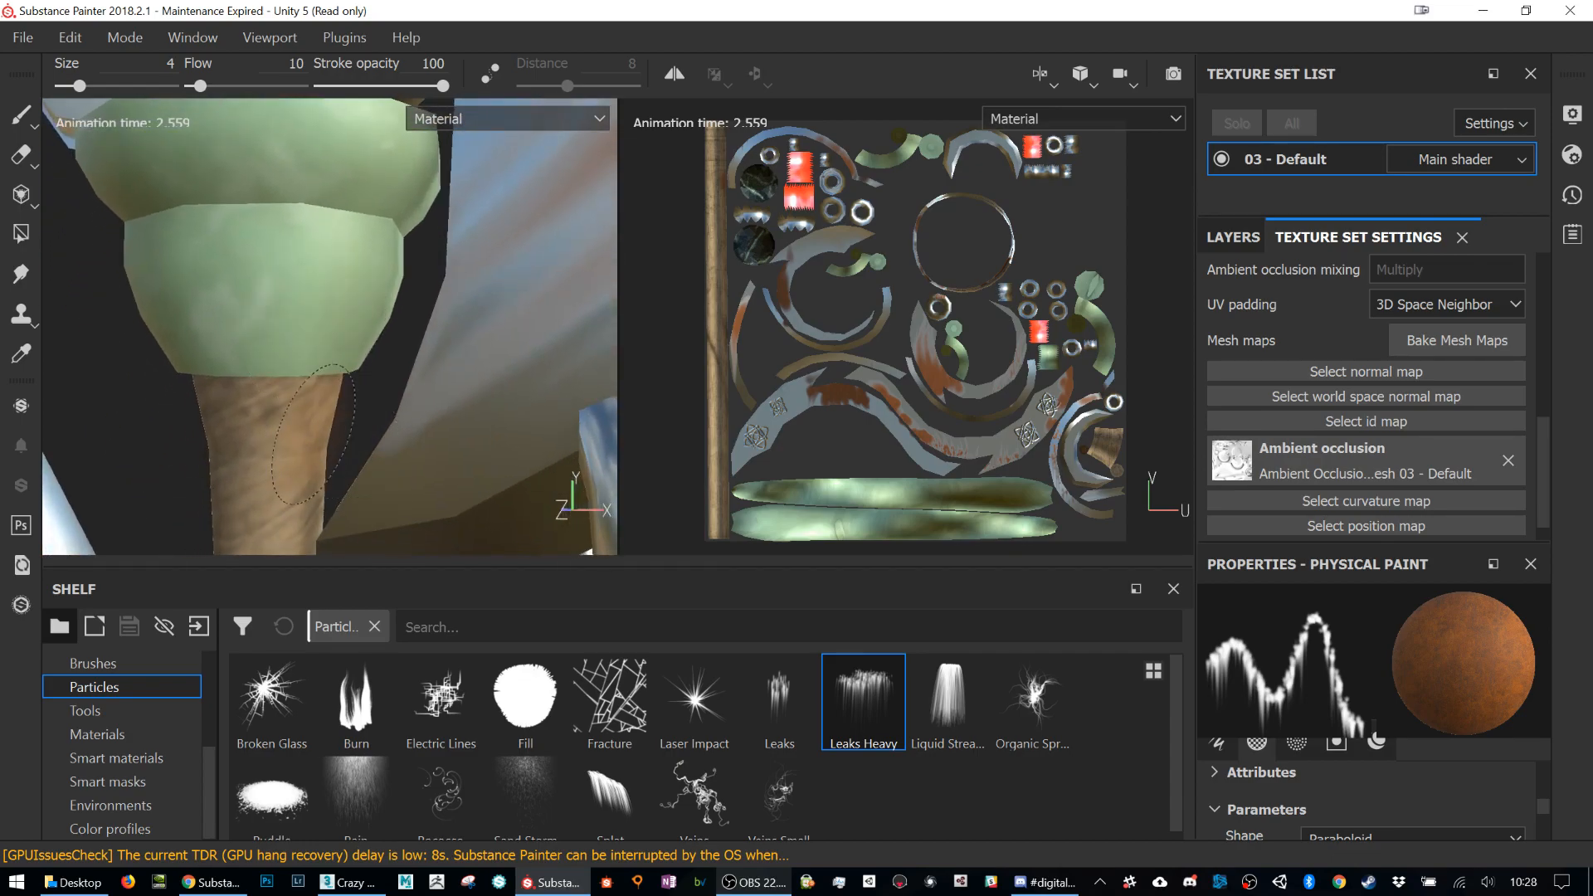
Step: Take the ambient occlusion map off the mesh maps once more, assign the project's baked map again, and check the staff's shading
{"action": "left_click", "coordinate": [1508, 461]}
{"action": "left_click", "coordinate": [1376, 443]}
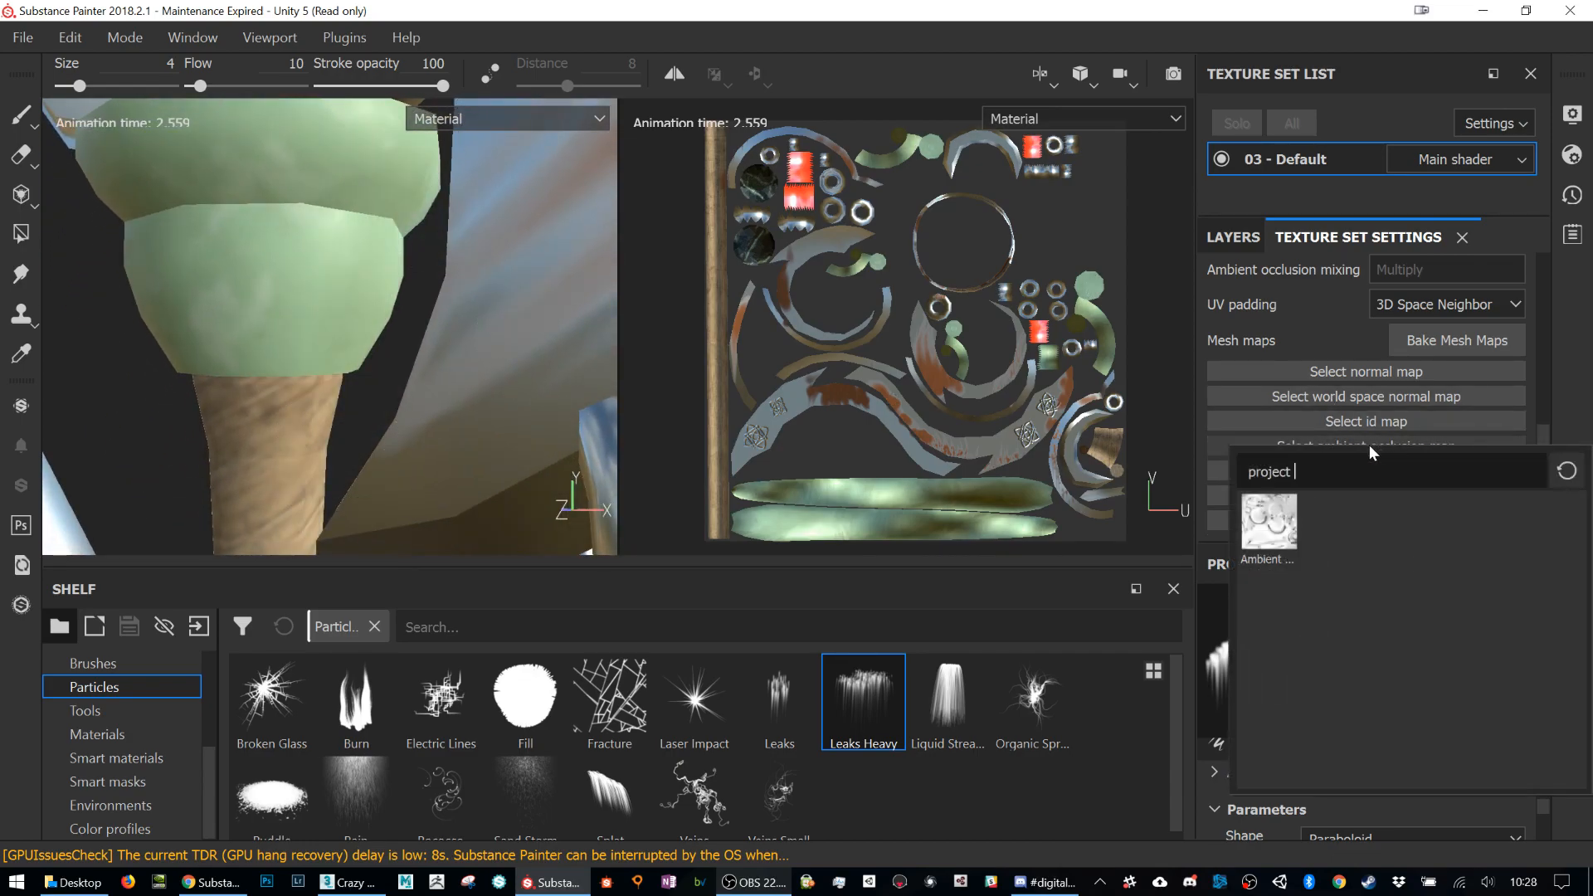
{"action": "left_click", "coordinate": [1277, 535]}
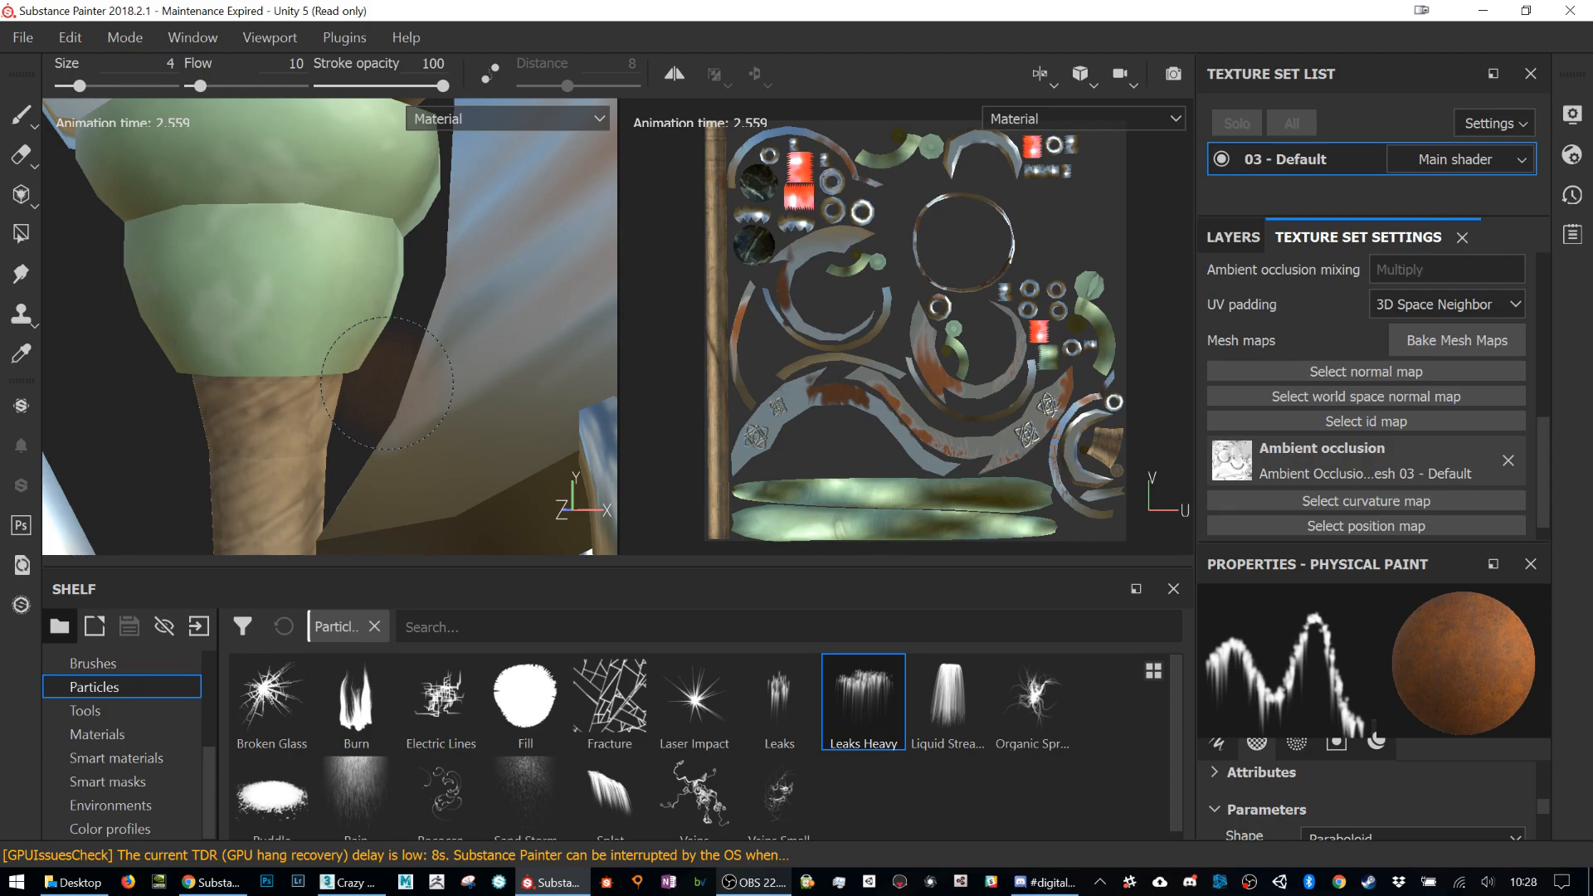
{"action": "left_click", "coordinate": [1233, 236]}
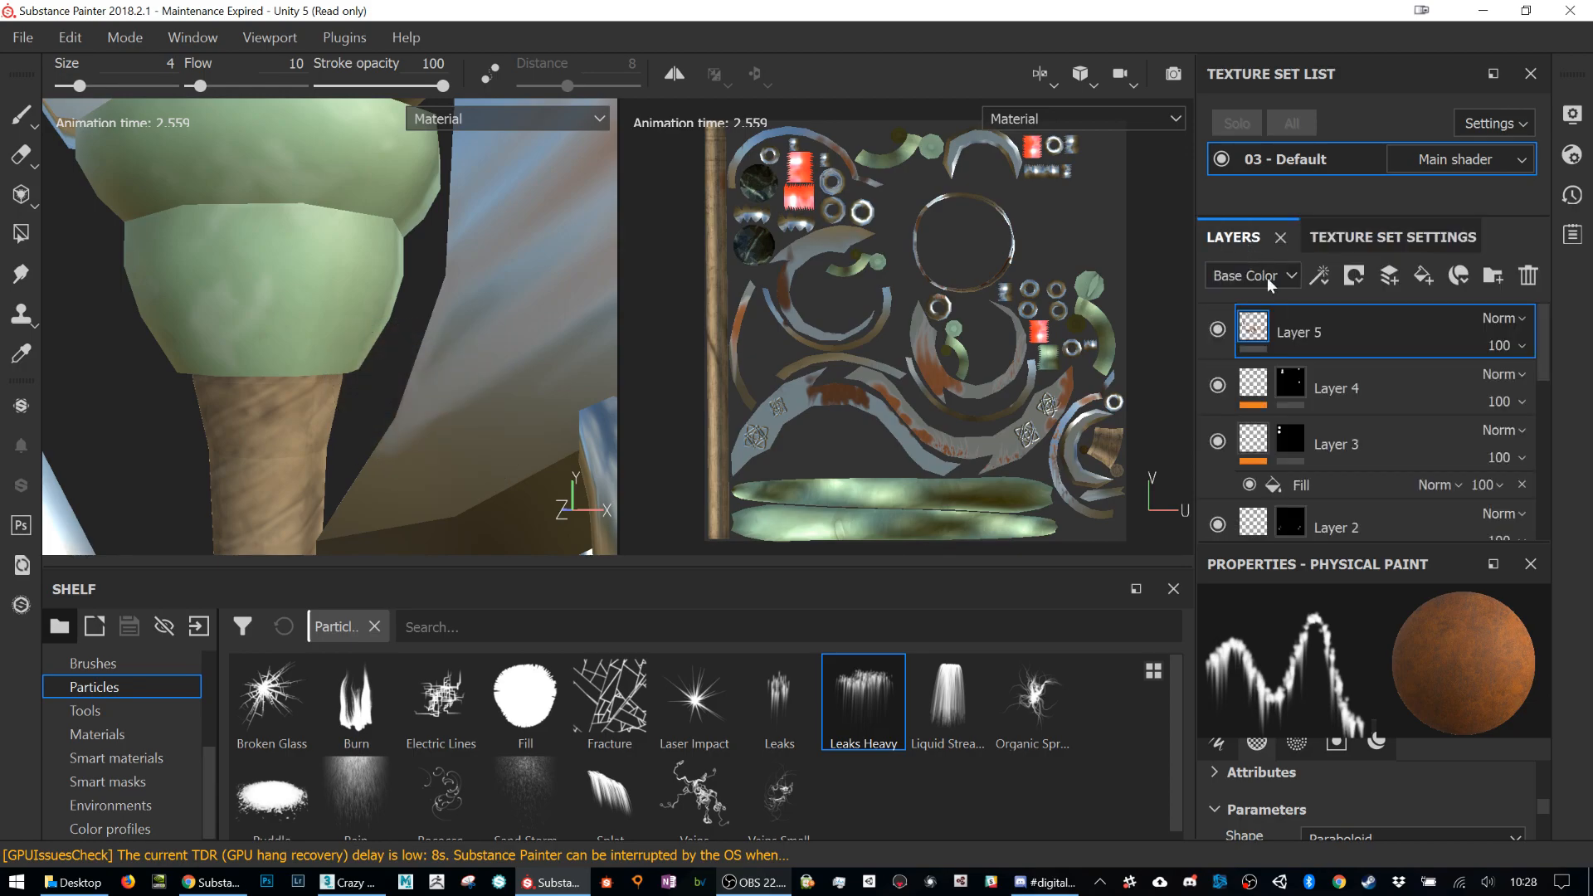
{"action": "scroll", "coordinate": [91, 264], "scroll_direction": "down", "scroll_amount": 5}
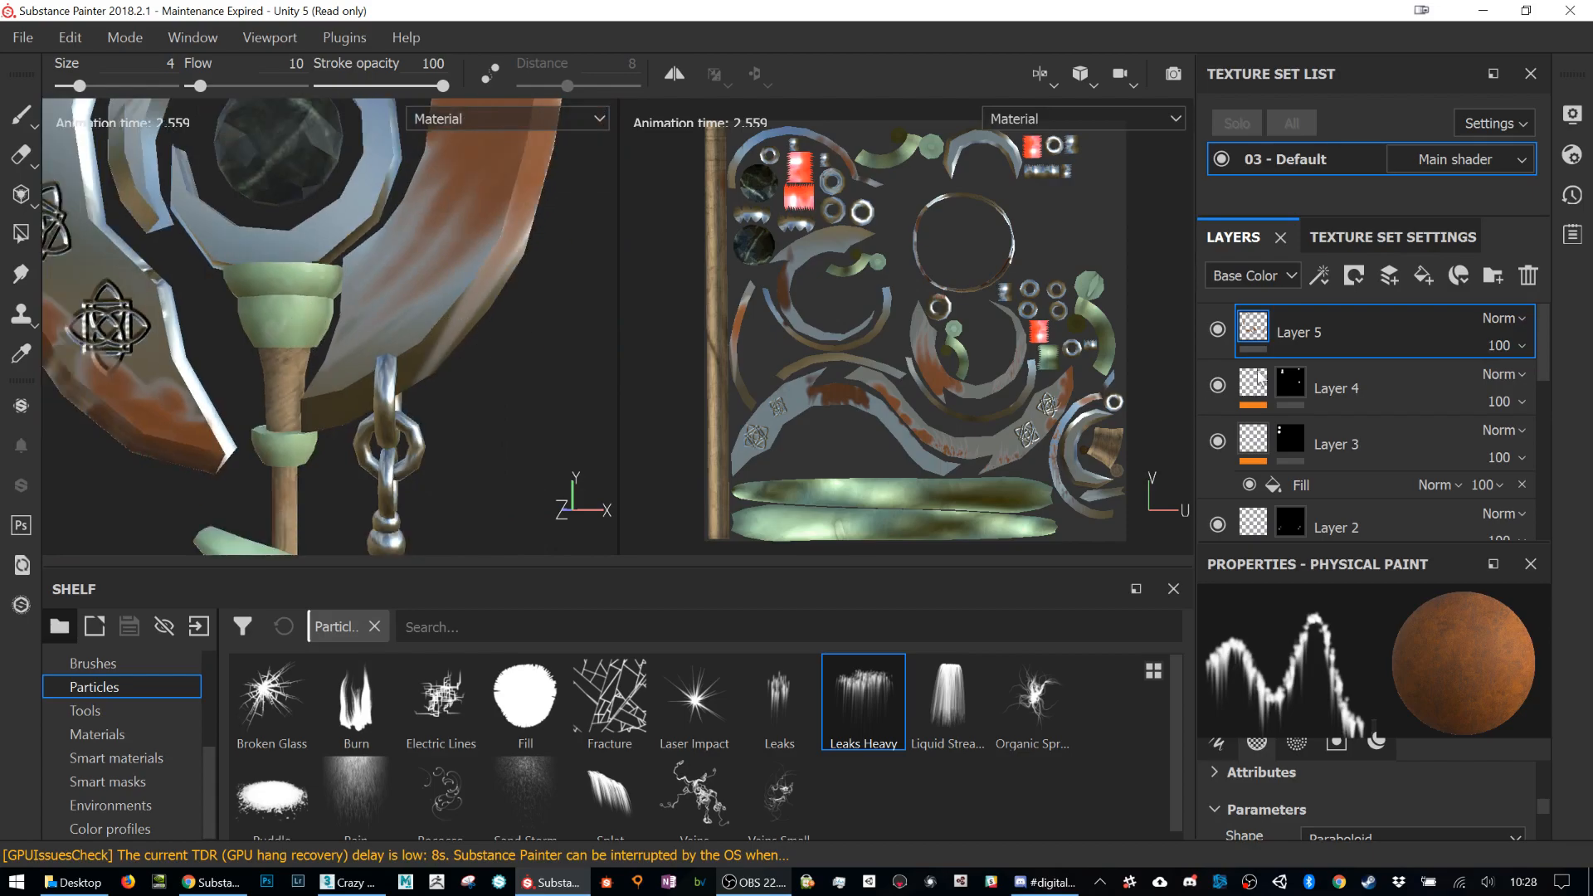
Step: Review the mesh map baking options without baking, and inspect the whole staff from its head down to its foot
{"action": "left_click", "coordinate": [1384, 239]}
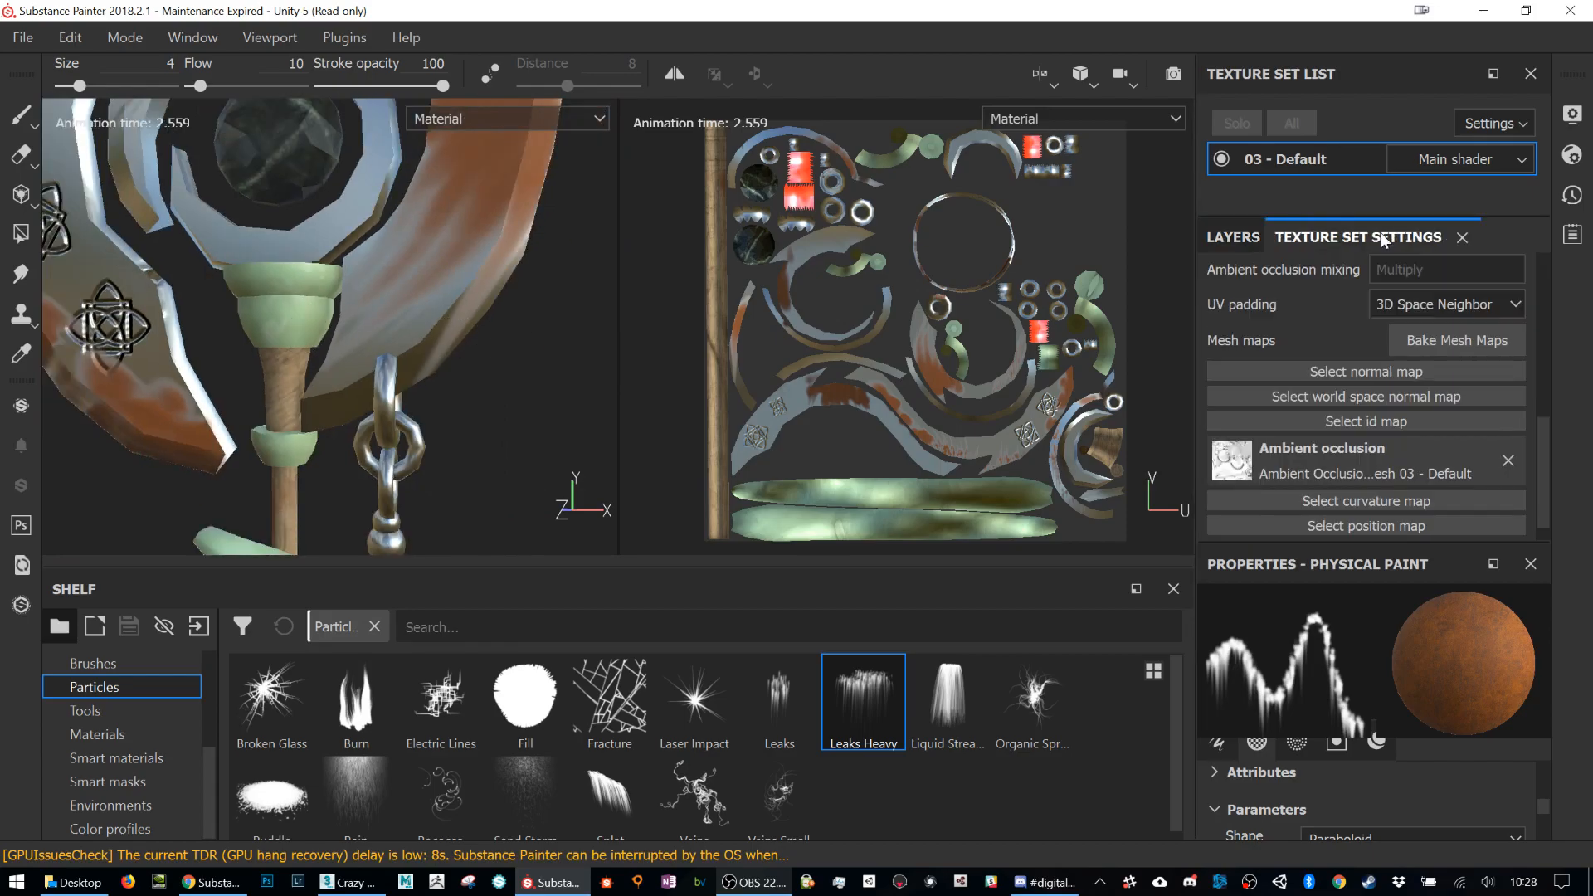
{"action": "left_click", "coordinate": [1445, 337]}
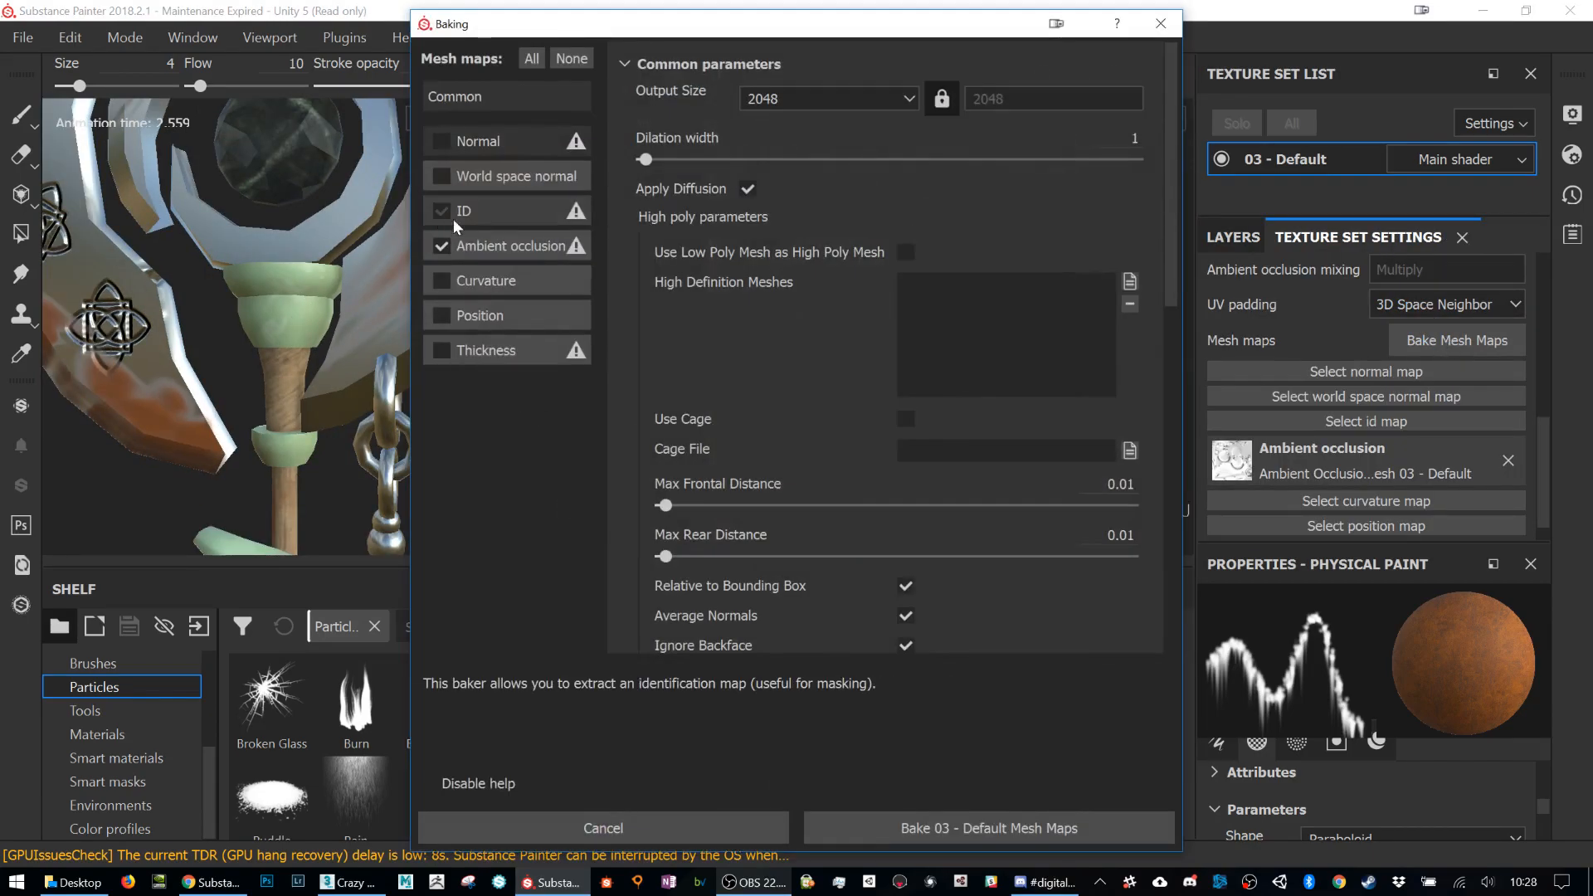
{"action": "left_click", "coordinate": [1161, 23]}
{"action": "left_click_drag", "start_coordinate": [381, 330], "coordinate": [351, 359], "text": "alt"}
{"action": "key", "text": "f"}
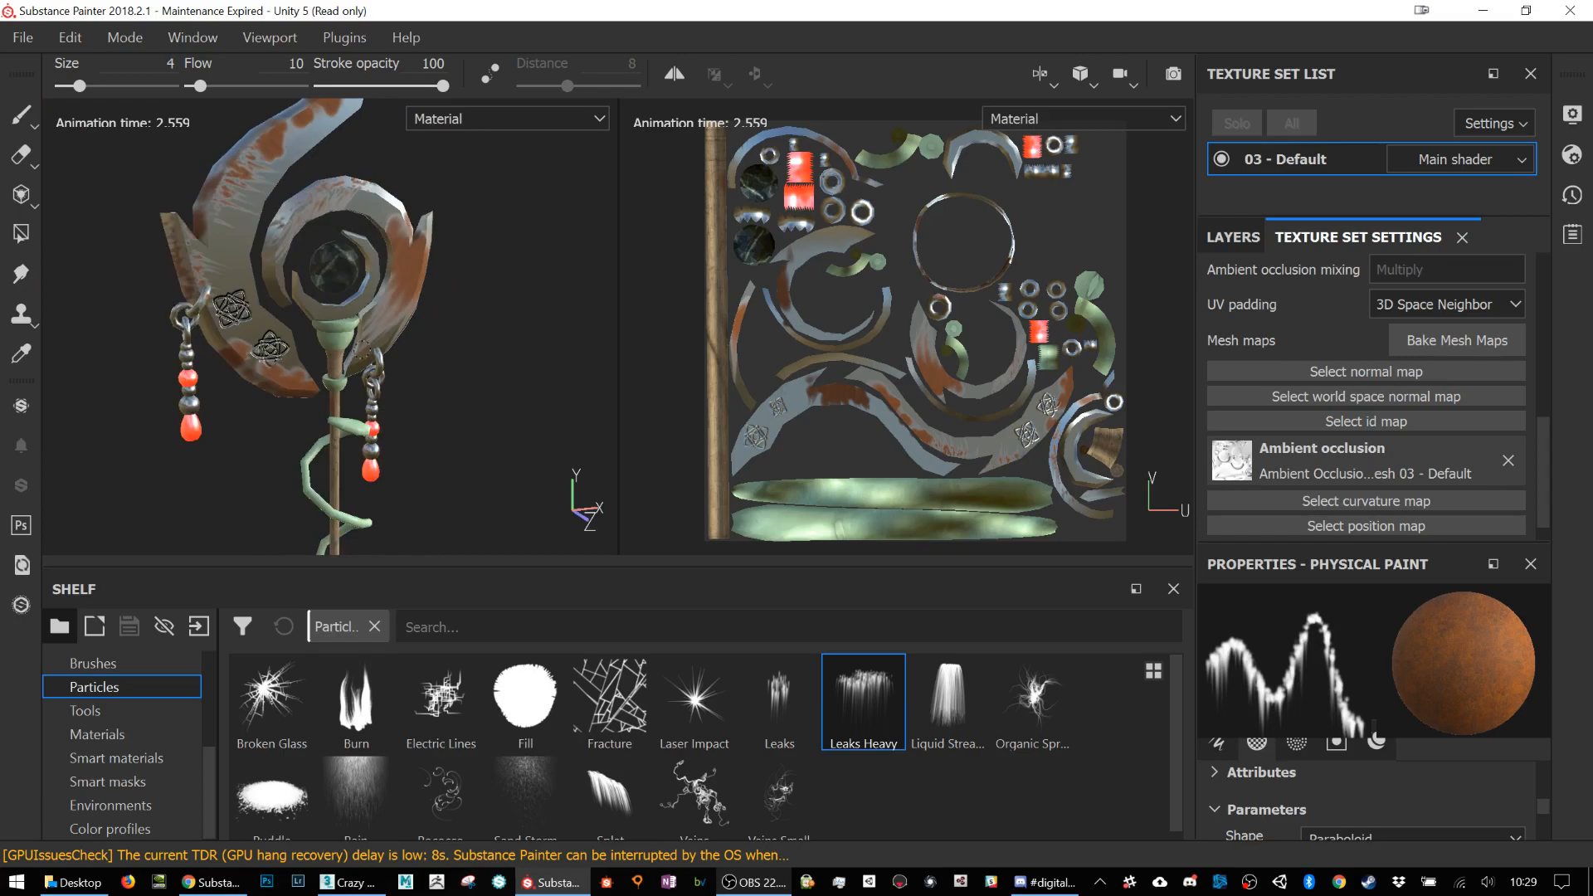
{"action": "mouse_move", "coordinate": [376, 396]}
{"action": "middle_mouse_down", "text": "alt"}
{"action": "mouse_move", "coordinate": [423, 289]}
{"action": "mouse_move", "coordinate": [398, 341]}
{"action": "middle_mouse_up", "text": "alt"}
{"action": "mouse_move", "coordinate": [411, 397]}
{"action": "left_mouse_down", "text": "alt"}
{"action": "mouse_move", "coordinate": [414, 355]}
{"action": "mouse_move", "coordinate": [458, 290]}
{"action": "mouse_move", "coordinate": [185, 317]}
{"action": "mouse_move", "coordinate": [331, 307]}
{"action": "mouse_move", "coordinate": [514, 340]}
{"action": "mouse_move", "coordinate": [477, 331]}
{"action": "mouse_move", "coordinate": [463, 274]}
{"action": "left_mouse_up", "text": "alt"}
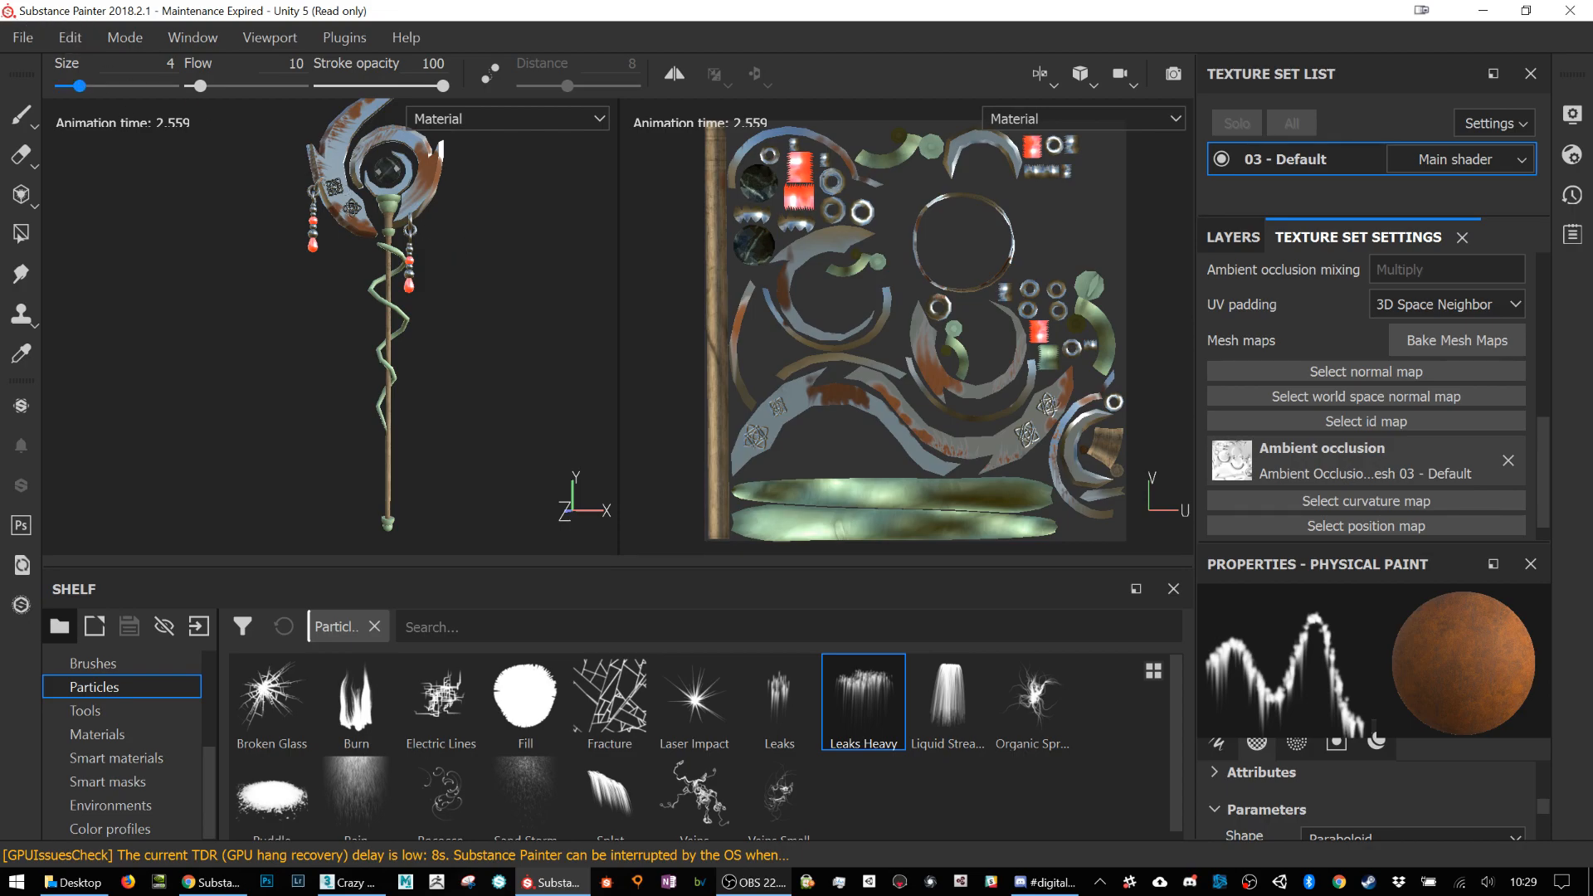
Step: Save the project as MagicStaffPBR in the Asset Design 2 2018 folder
{"action": "key", "text": "ctrl+s"}
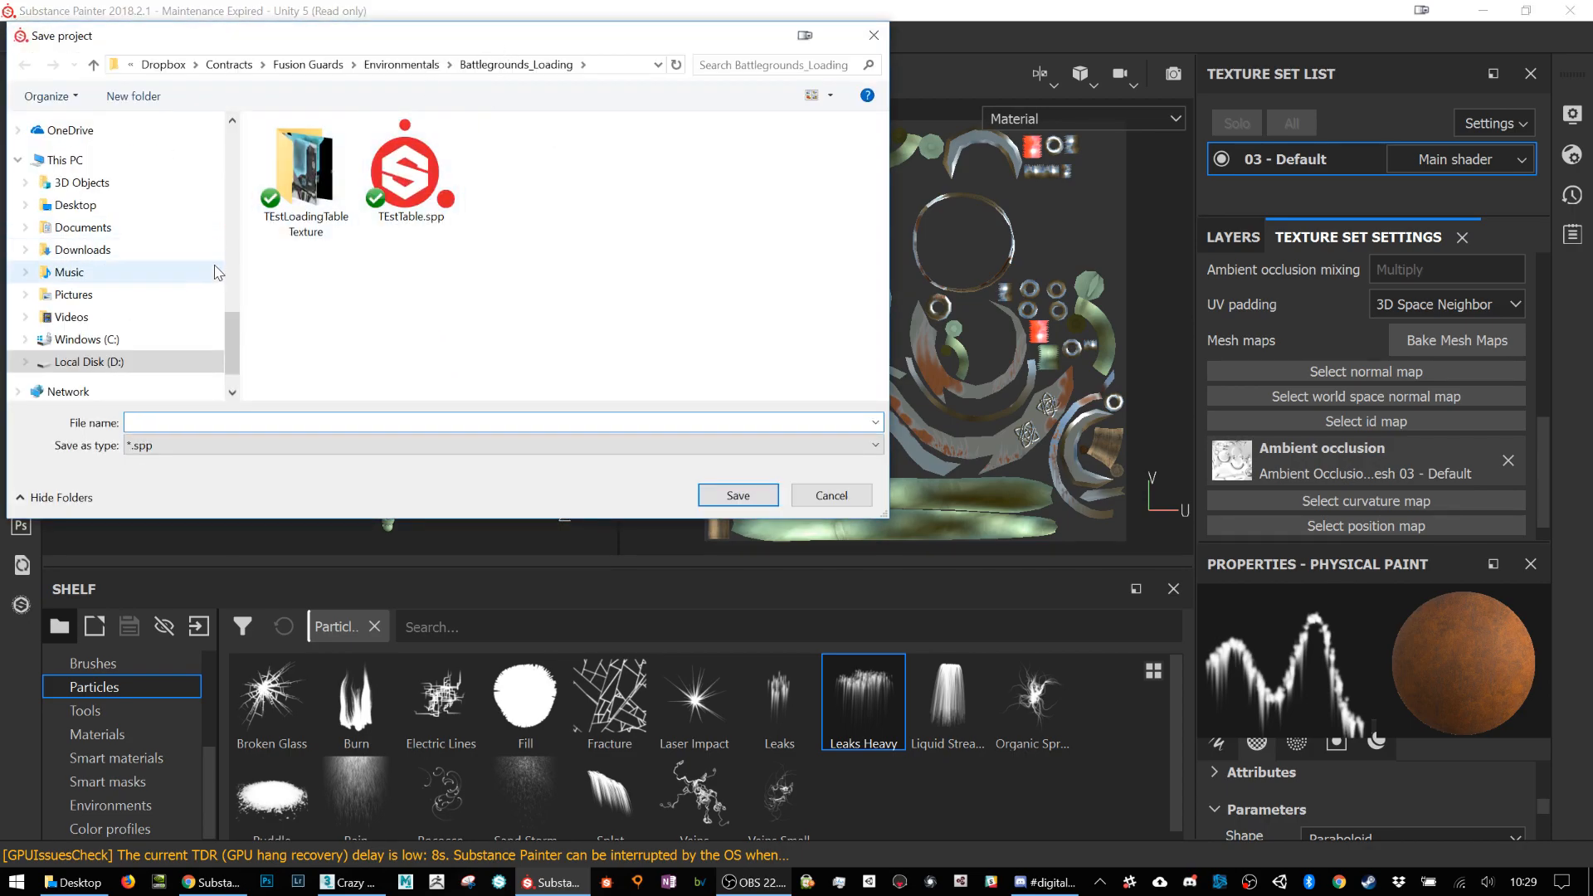
{"action": "left_click", "coordinate": [87, 207]}
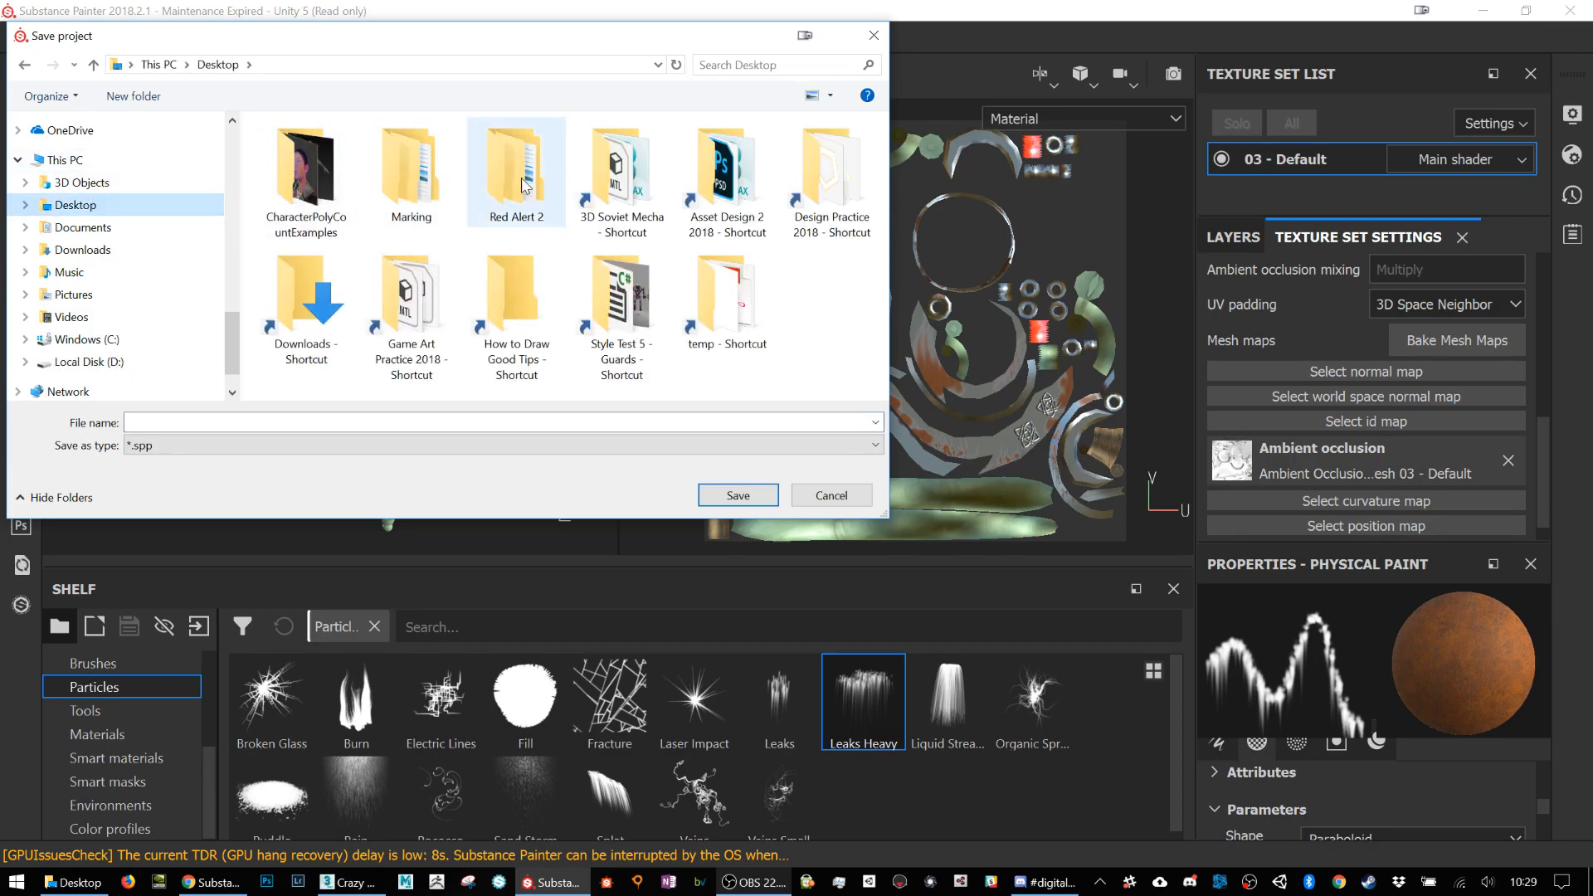
{"action": "double_click", "coordinate": [707, 193]}
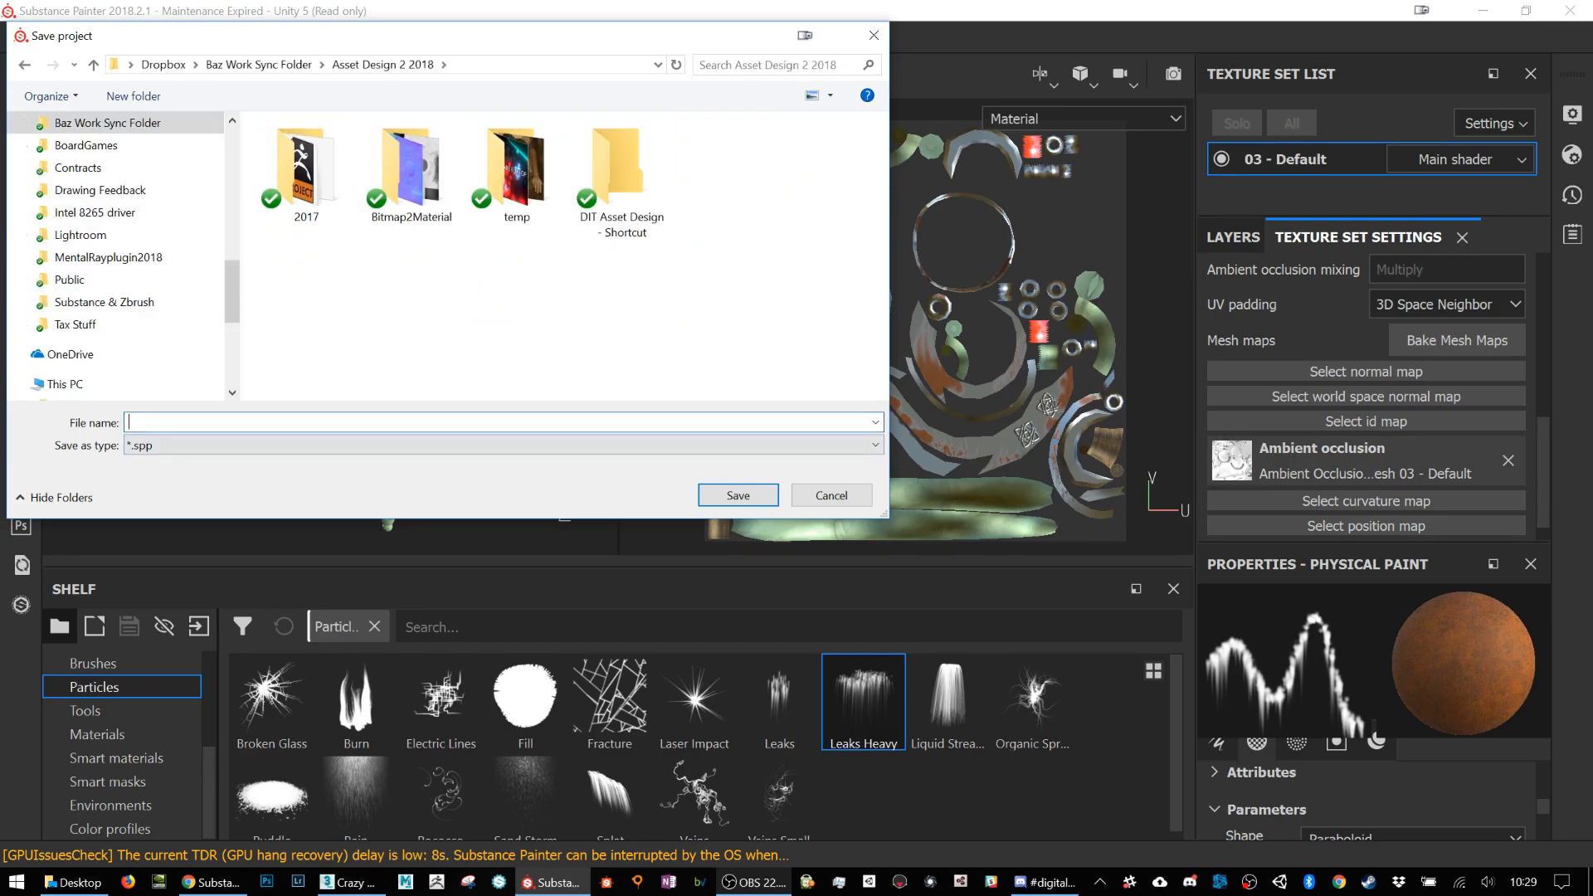
{"action": "type", "text": "Magi"}
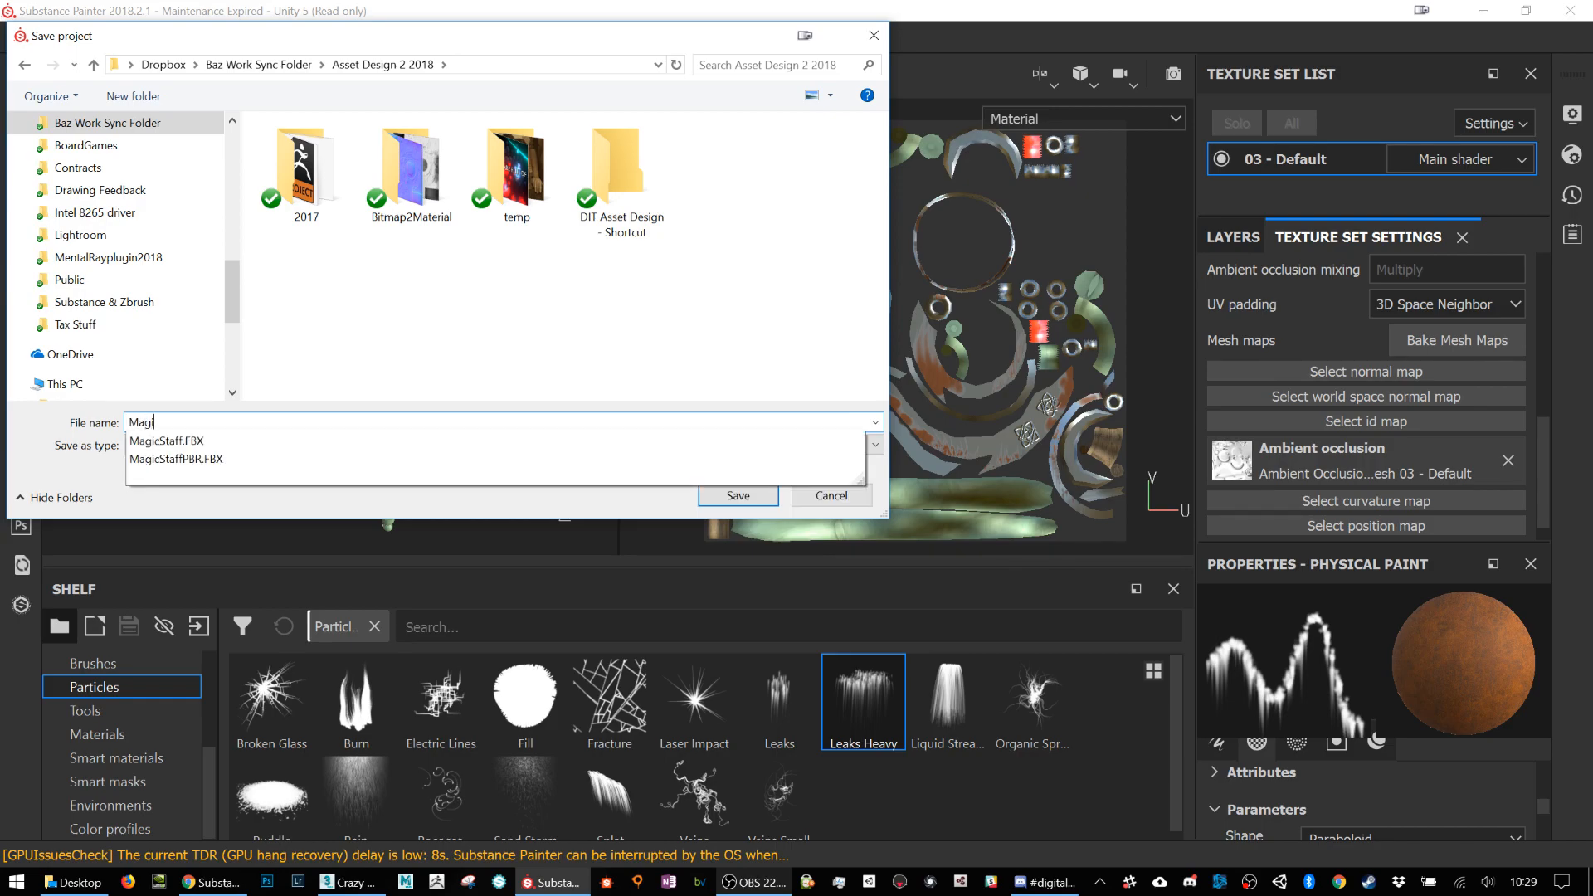
{"action": "type", "text": "cStaffPBR"}
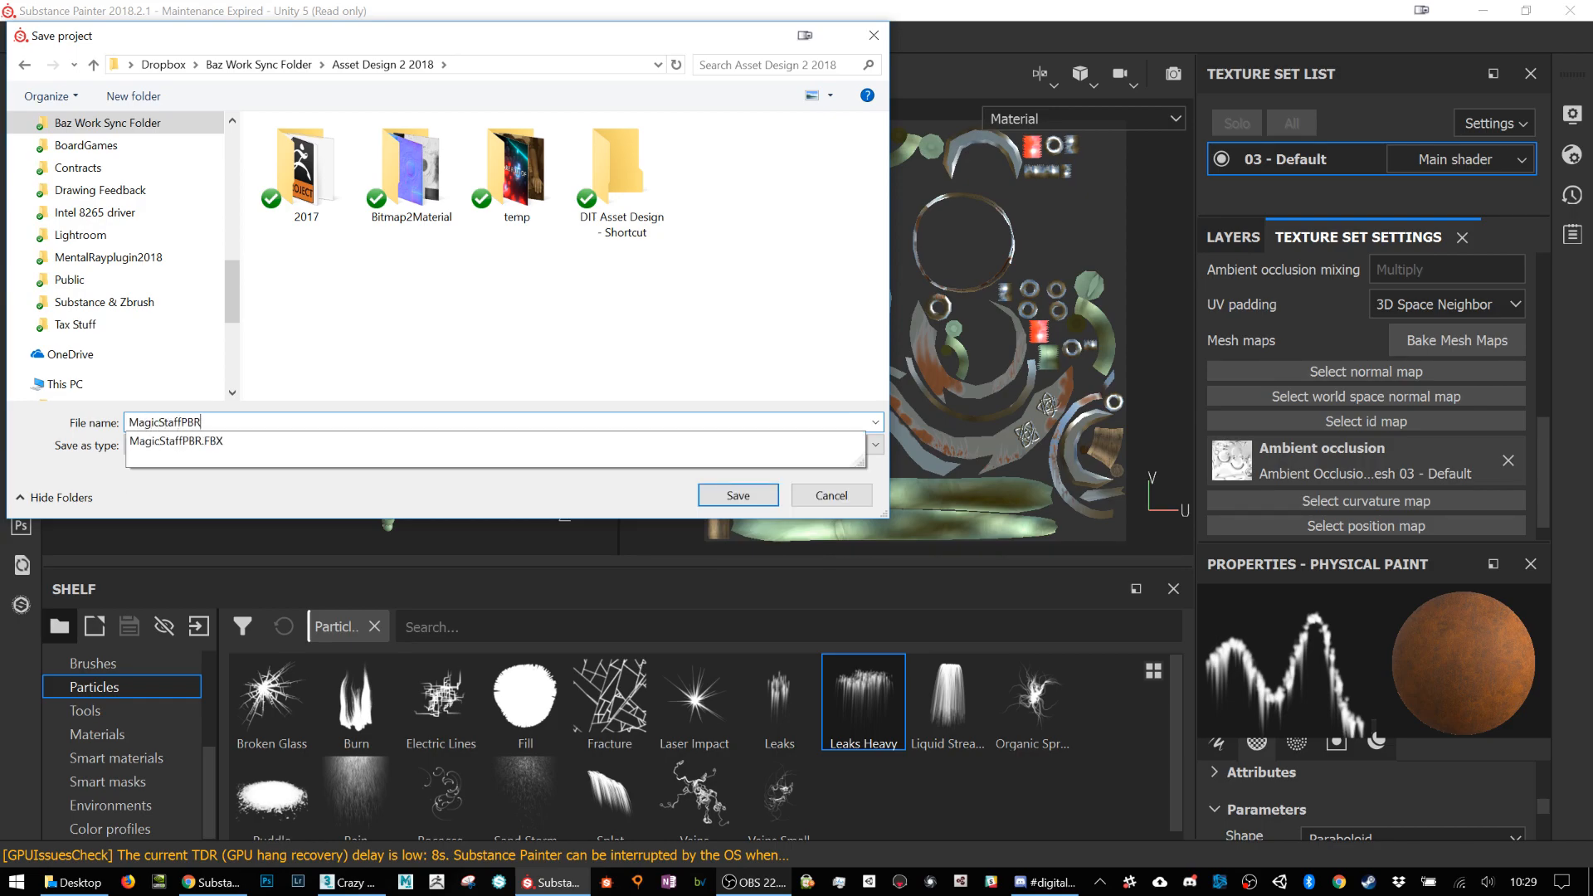
{"action": "key", "text": "Return"}
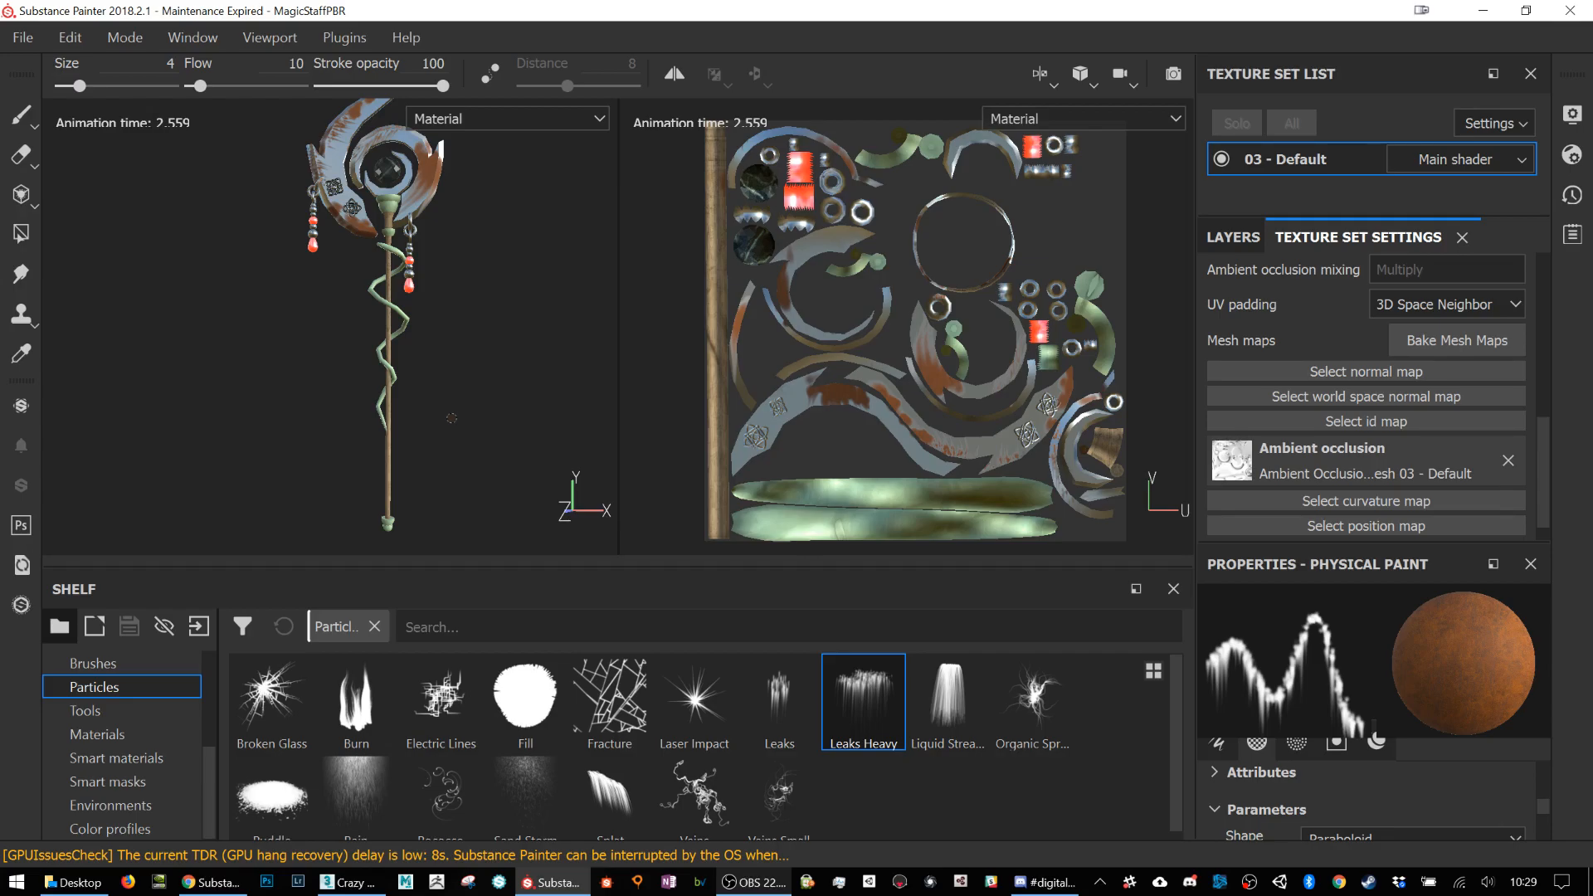
Step: Paint Leaks Heavy rust particles on Layer 5 over the reverse side of the staff's curved head, and save the project
{"action": "left_click_drag", "start_coordinate": [379, 287], "coordinate": [744, 297], "text": "alt"}
{"action": "left_click_drag", "start_coordinate": [454, 260], "coordinate": [464, 299], "text": "alt"}
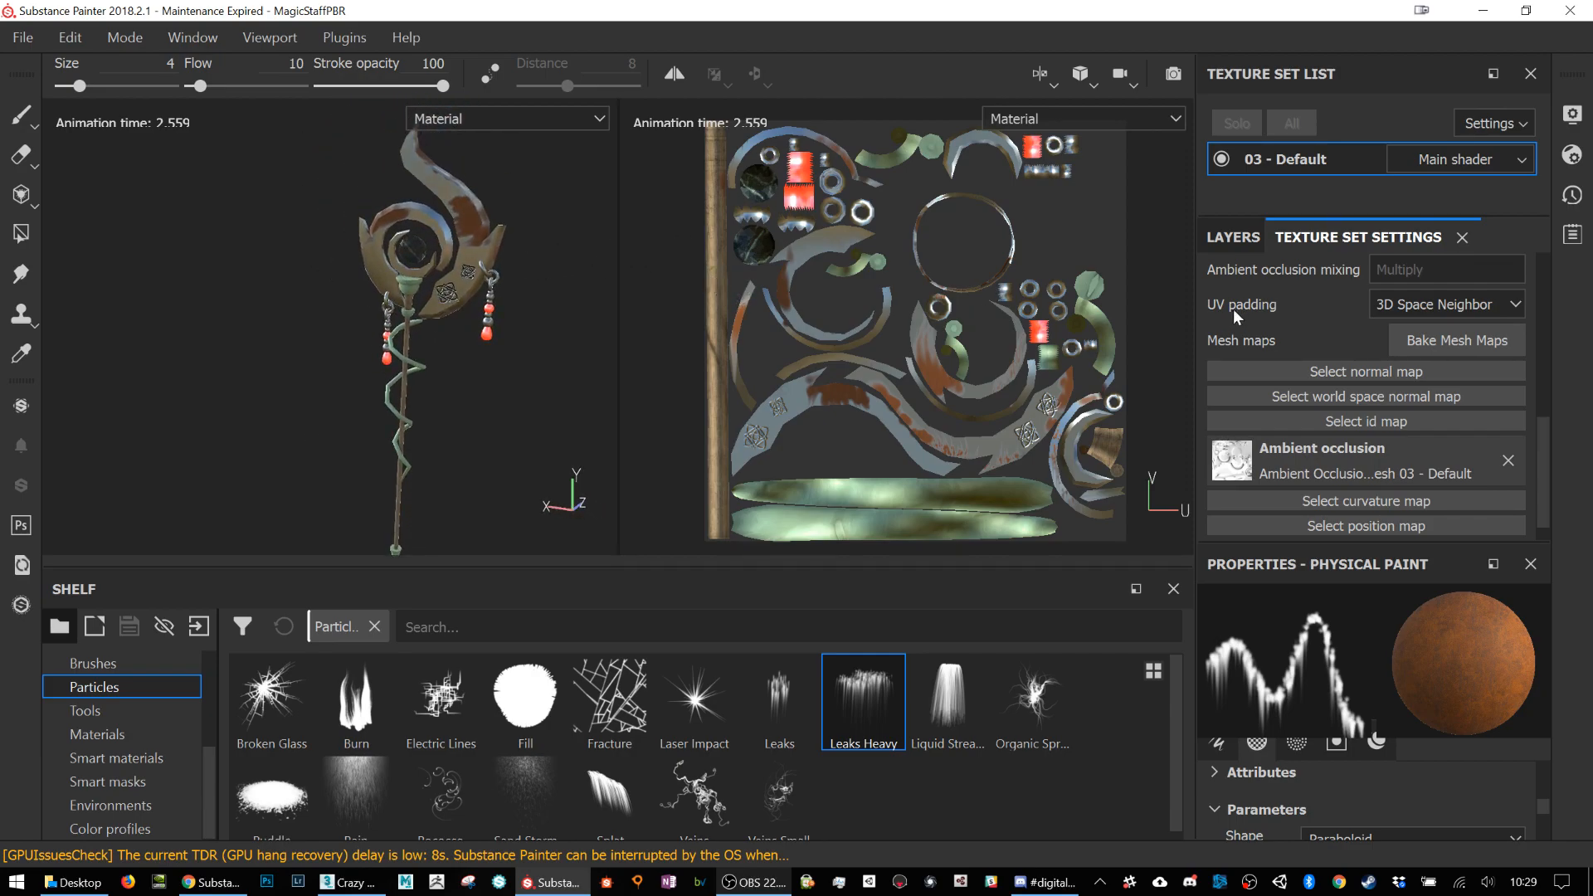
{"action": "left_click", "coordinate": [1233, 237]}
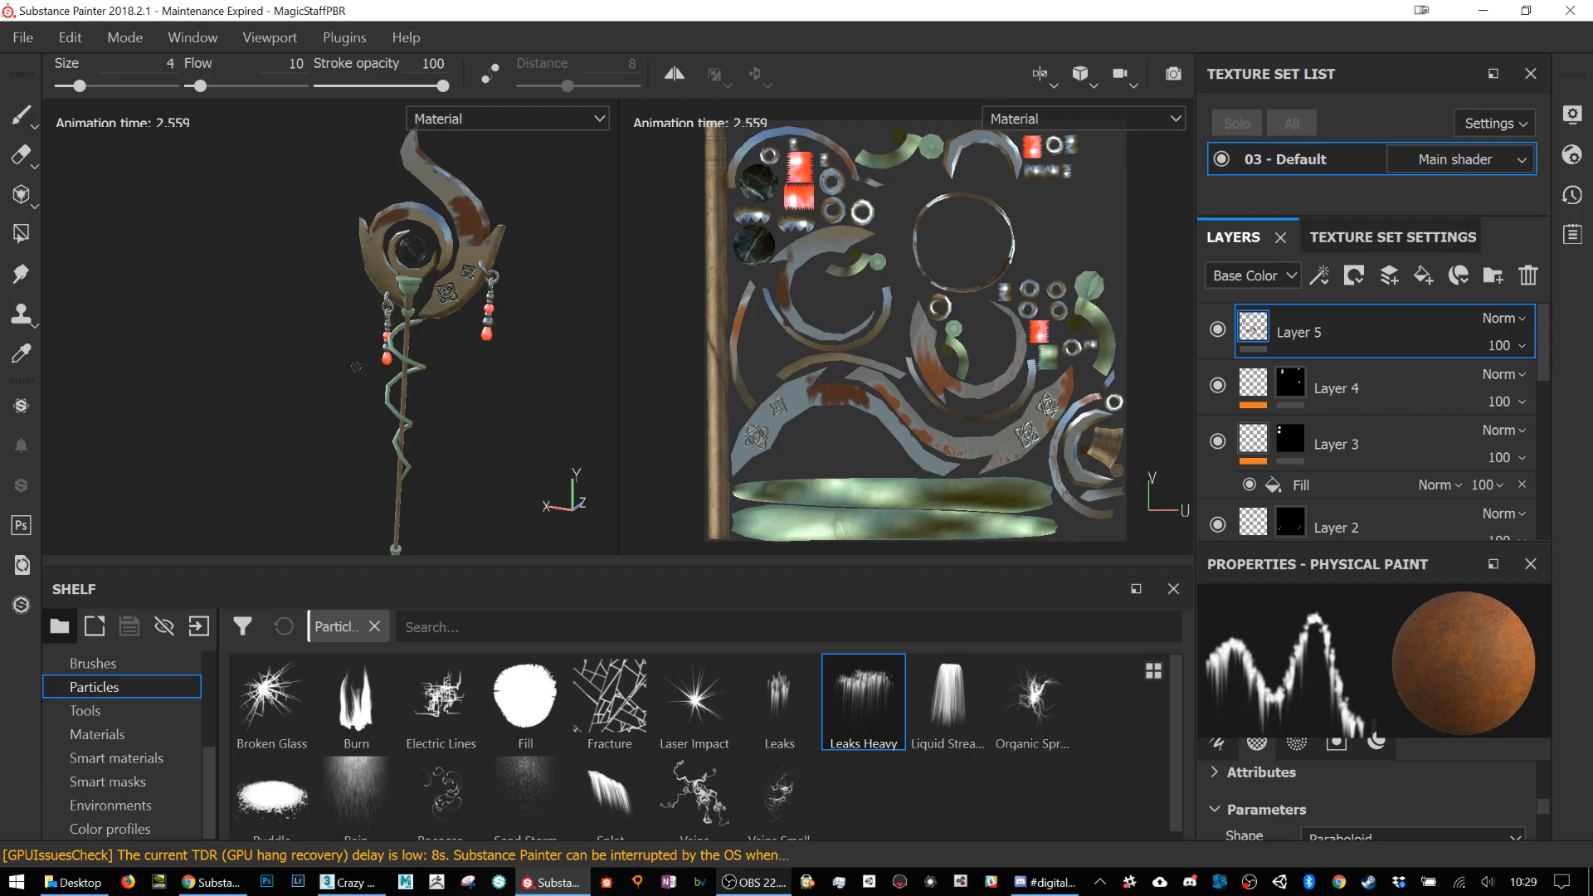
{"action": "left_click", "coordinate": [377, 269]}
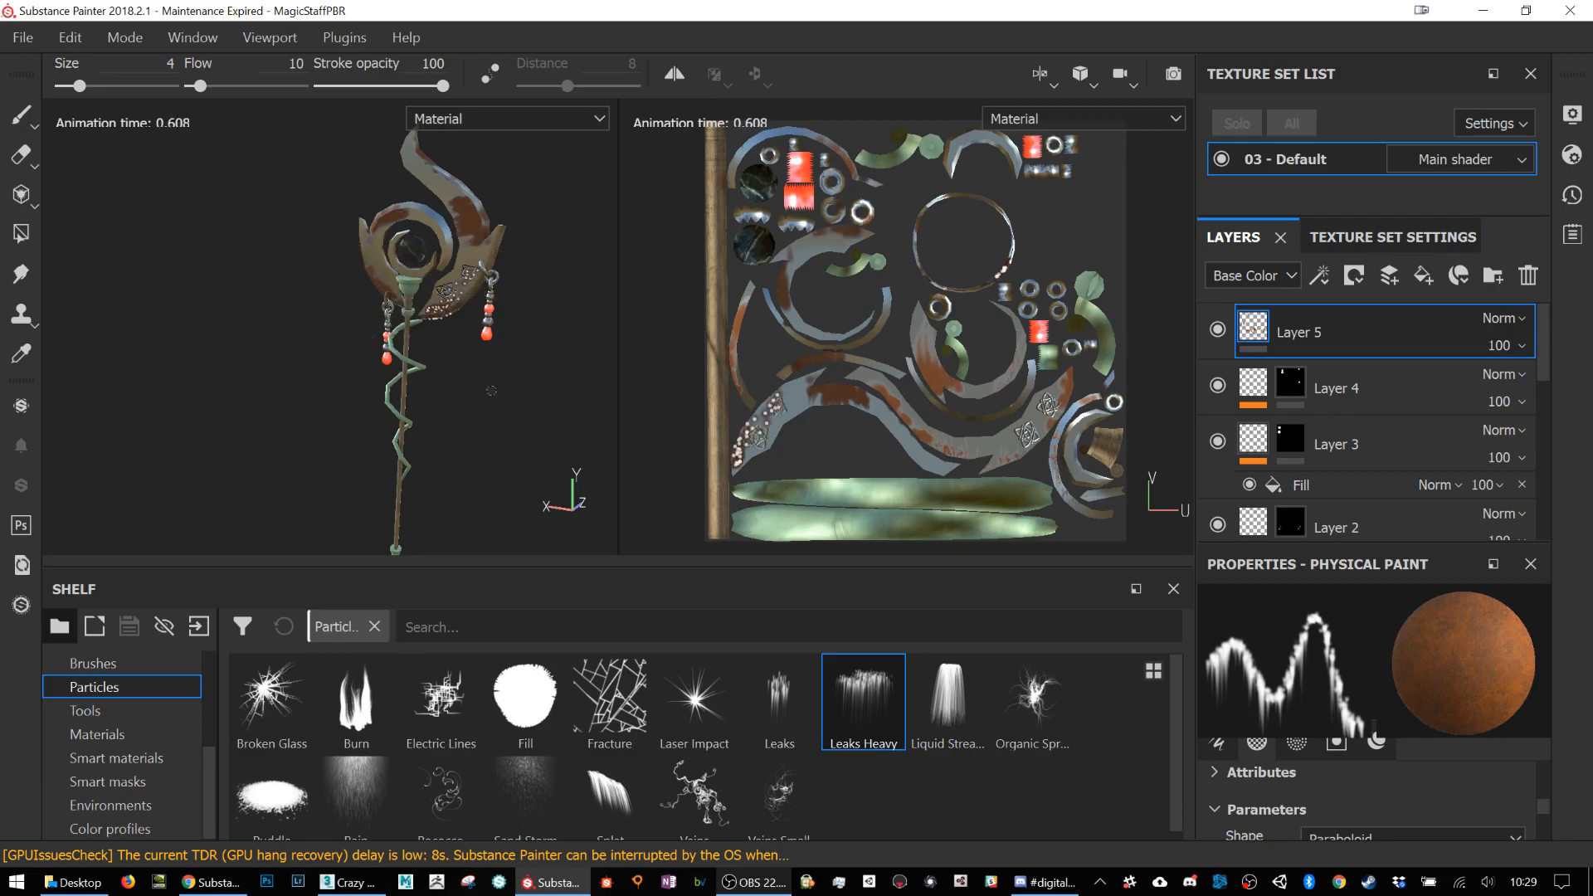
{"action": "mouse_move", "coordinate": [424, 298]}
{"action": "left_mouse_down", "text": "alt"}
{"action": "mouse_move", "coordinate": [458, 300]}
{"action": "mouse_move", "coordinate": [362, 288]}
{"action": "left_mouse_up", "text": "alt"}
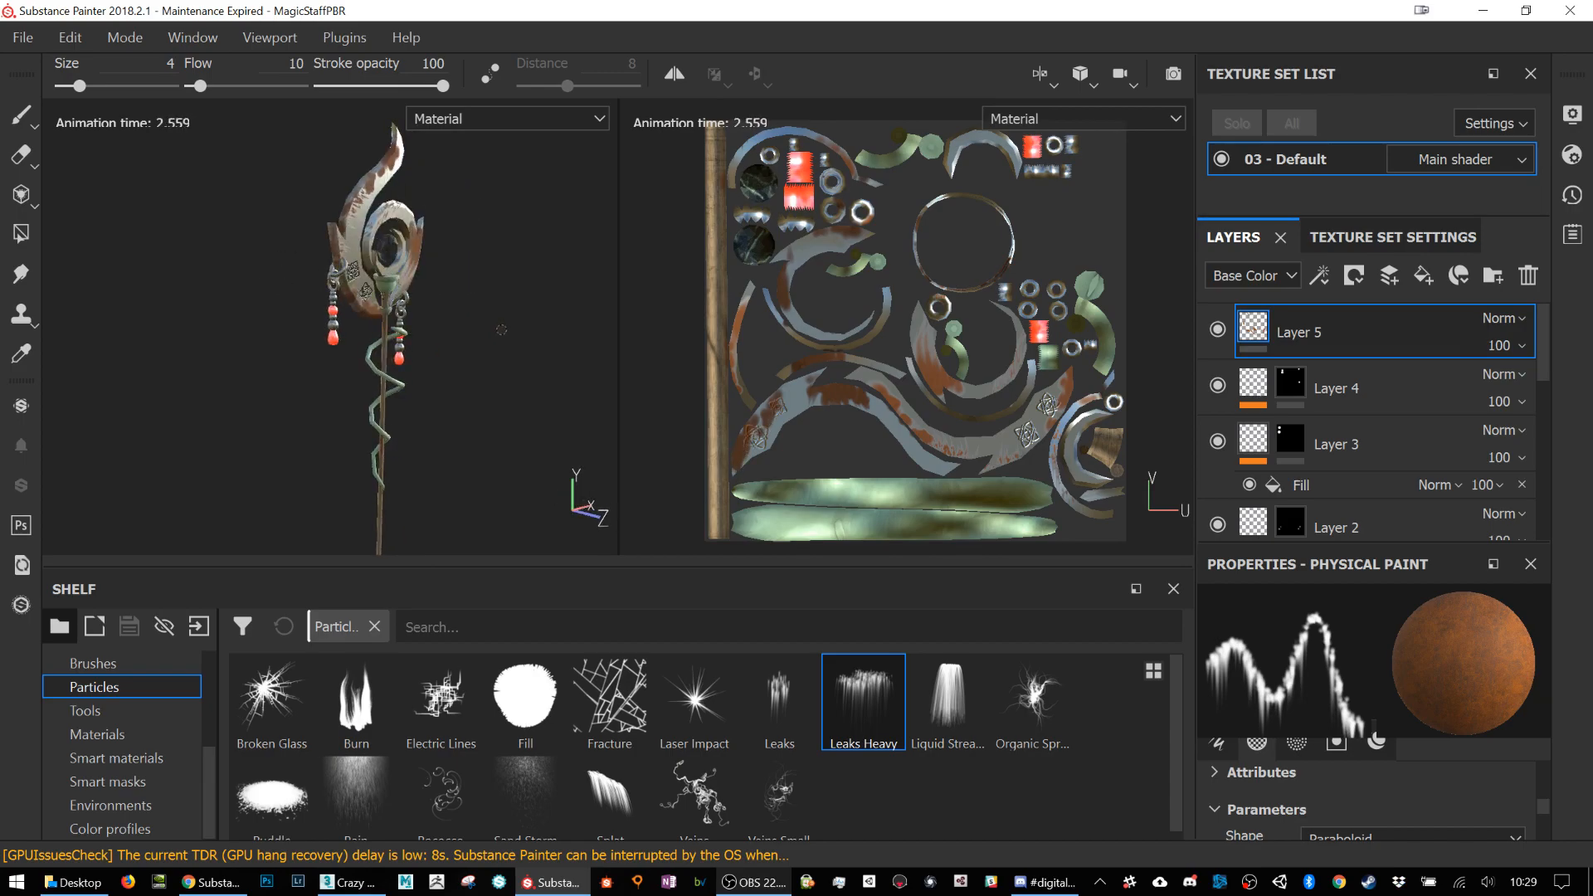
{"action": "left_click_drag", "start_coordinate": [498, 328], "coordinate": [367, 315], "text": "alt"}
{"action": "key", "text": "ctrl+s"}
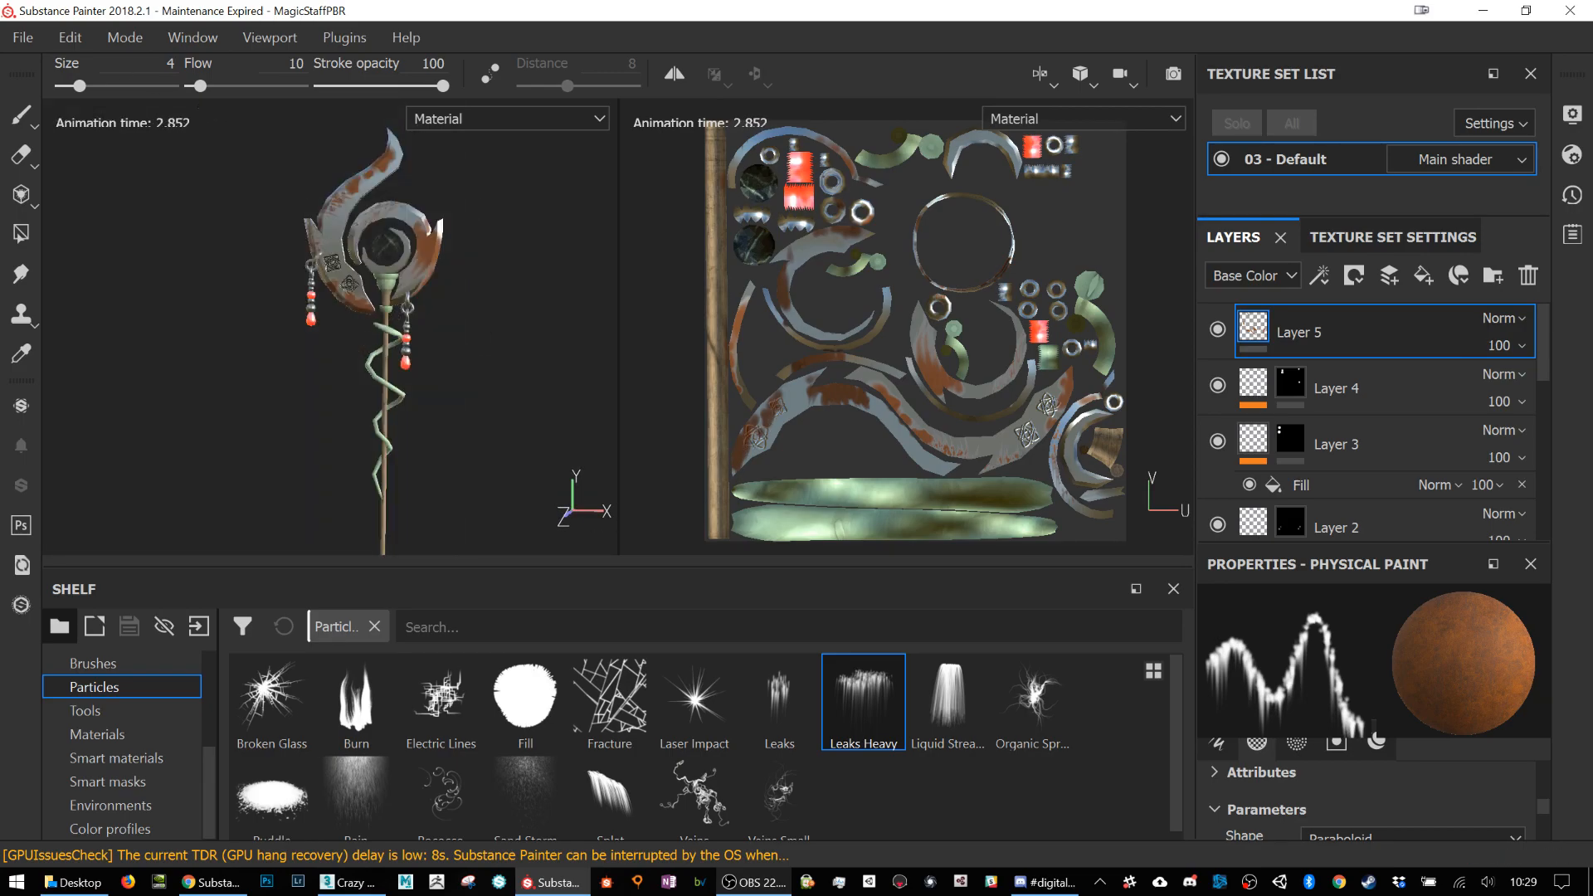
Step: Open the texture export settings and set the 03 - Default output size to 2048x2048, keeping the Unity 5 (Standard Metallic) configuration
{"action": "left_click", "coordinate": [21, 37]}
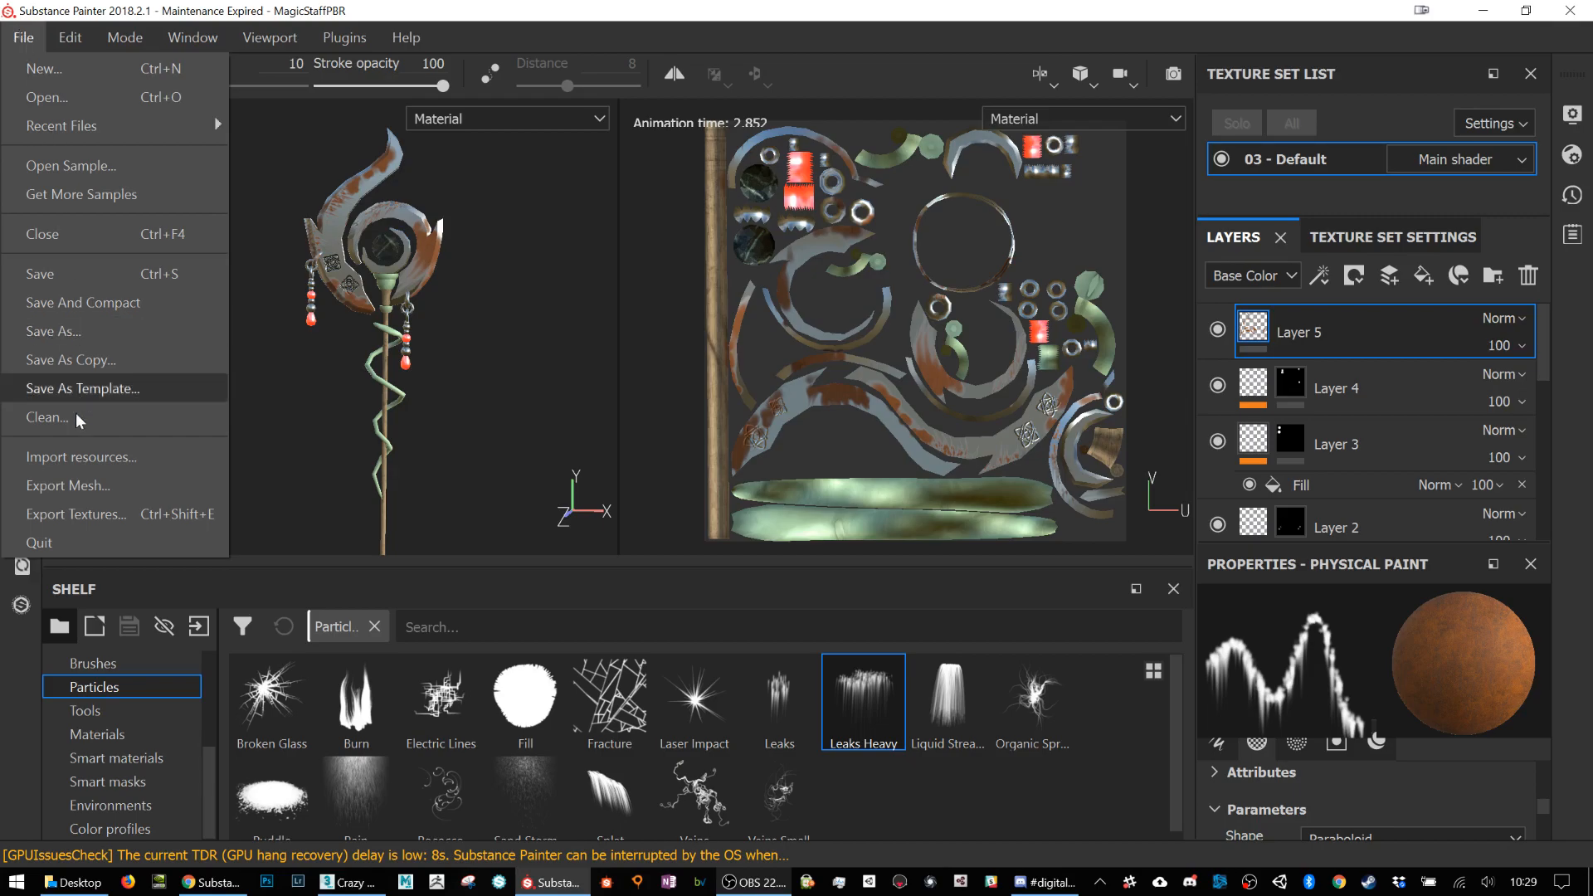
{"action": "left_click", "coordinate": [85, 521]}
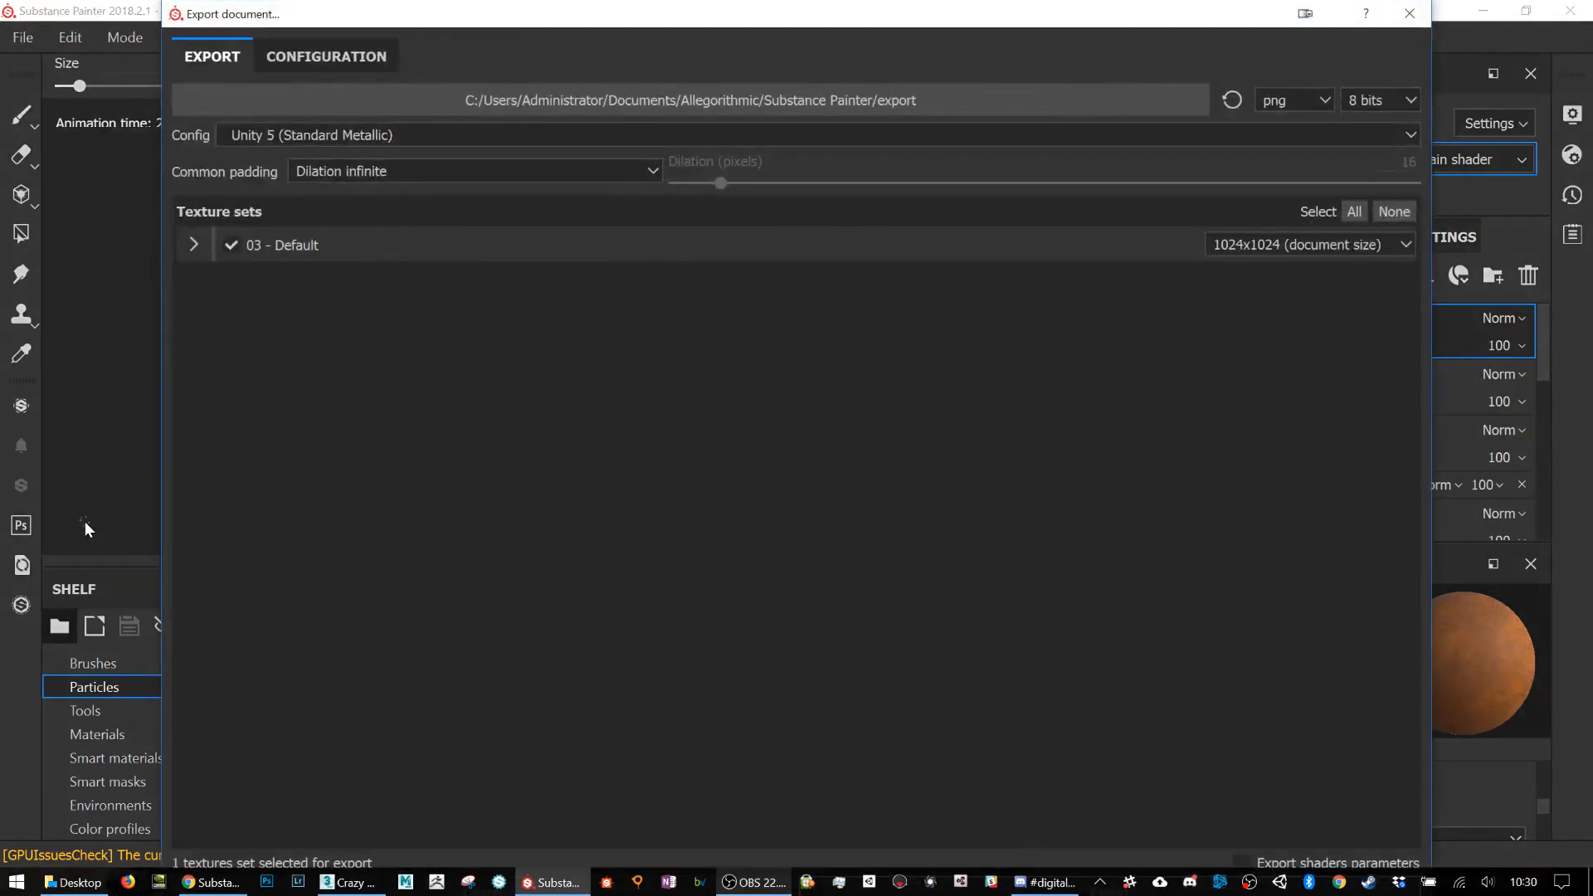
{"action": "left_click", "coordinate": [1248, 243]}
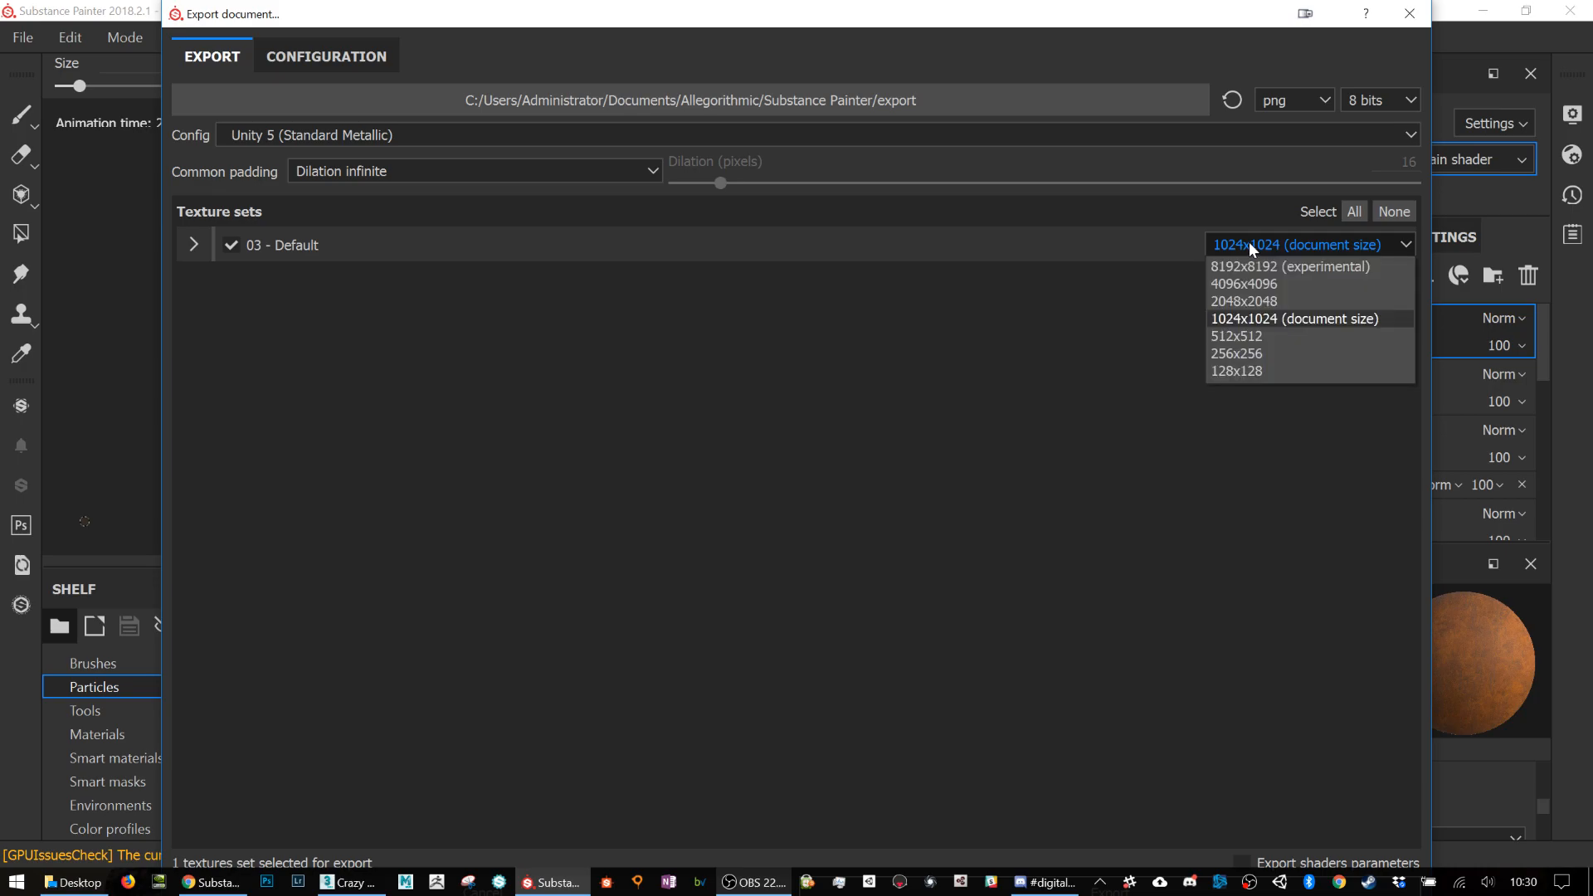
{"action": "left_click", "coordinate": [1246, 300]}
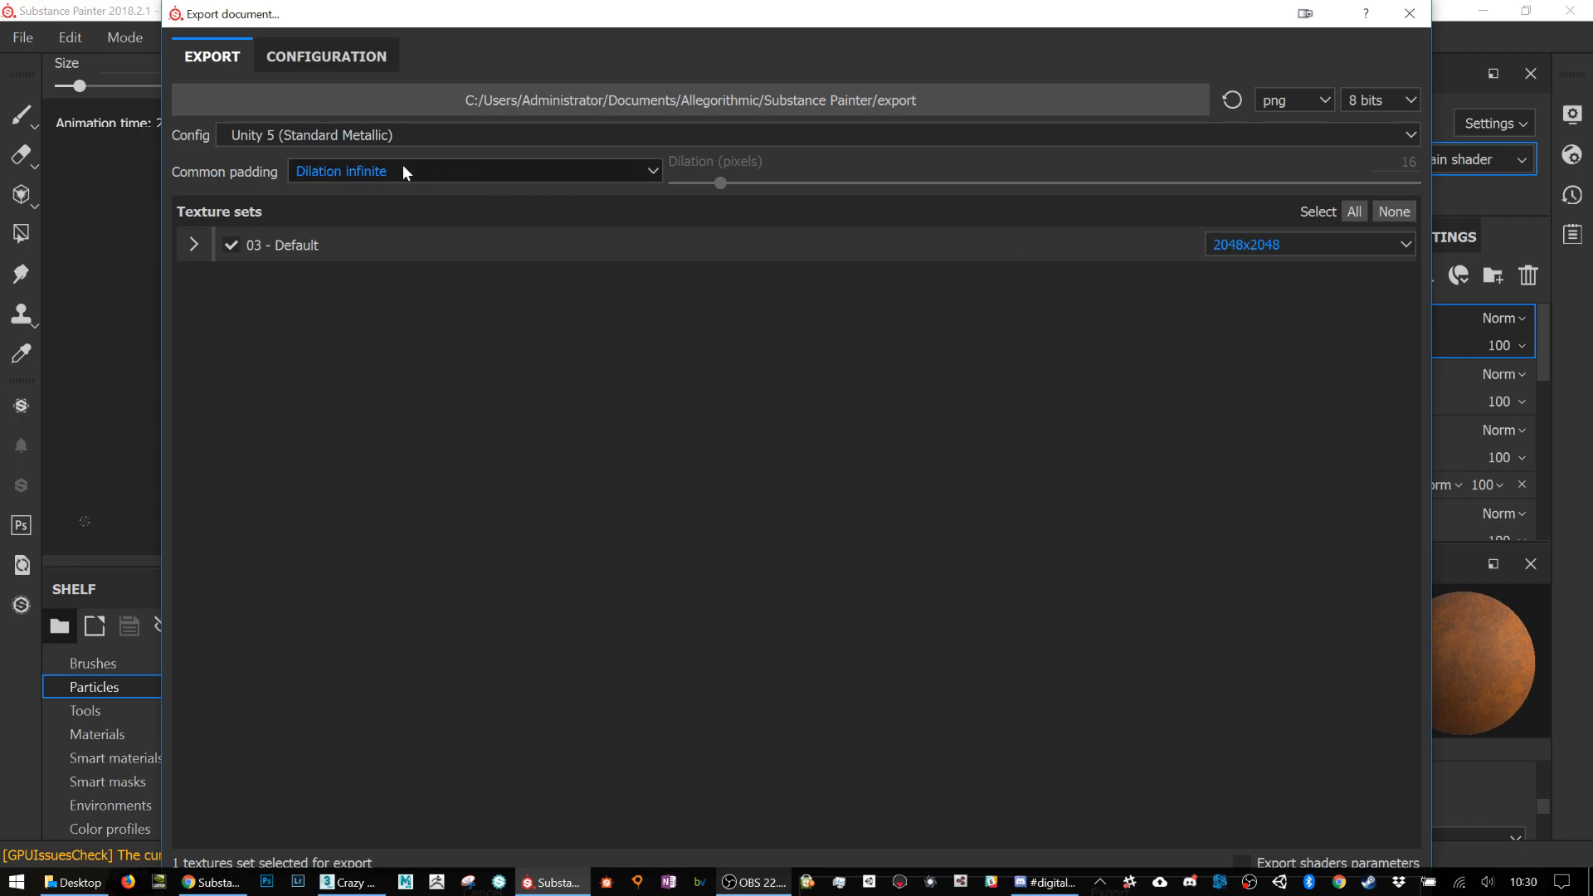
{"action": "left_click", "coordinate": [333, 141]}
{"action": "left_click", "coordinate": [333, 141]}
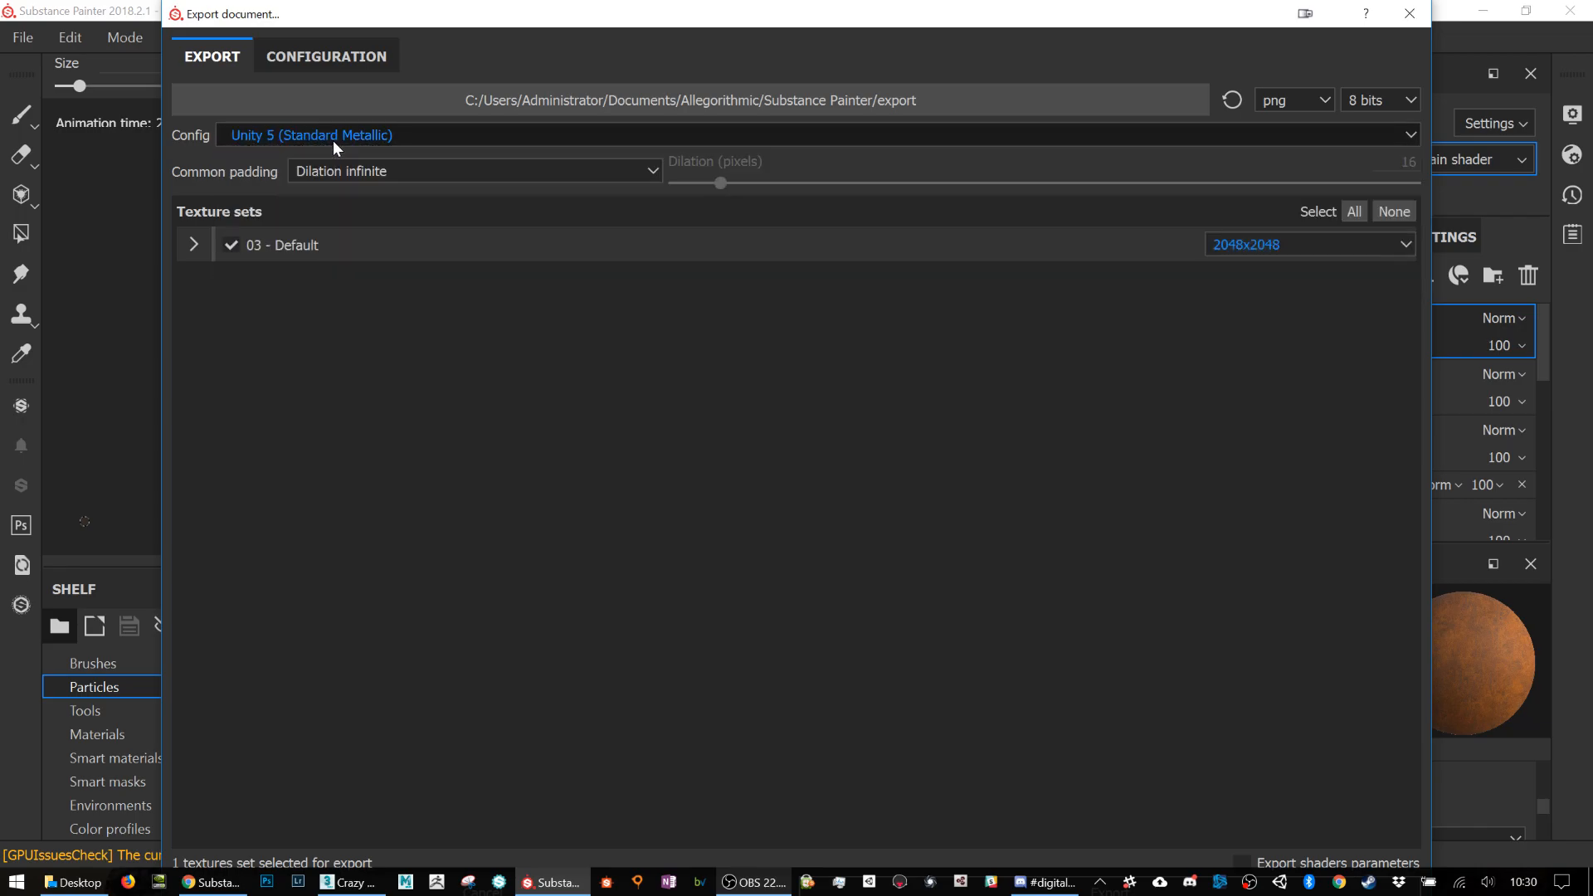
Step: Start changing the export destination and browse through the Desktop to the Asset Design 2 2018 folder
{"action": "left_click", "coordinate": [718, 117]}
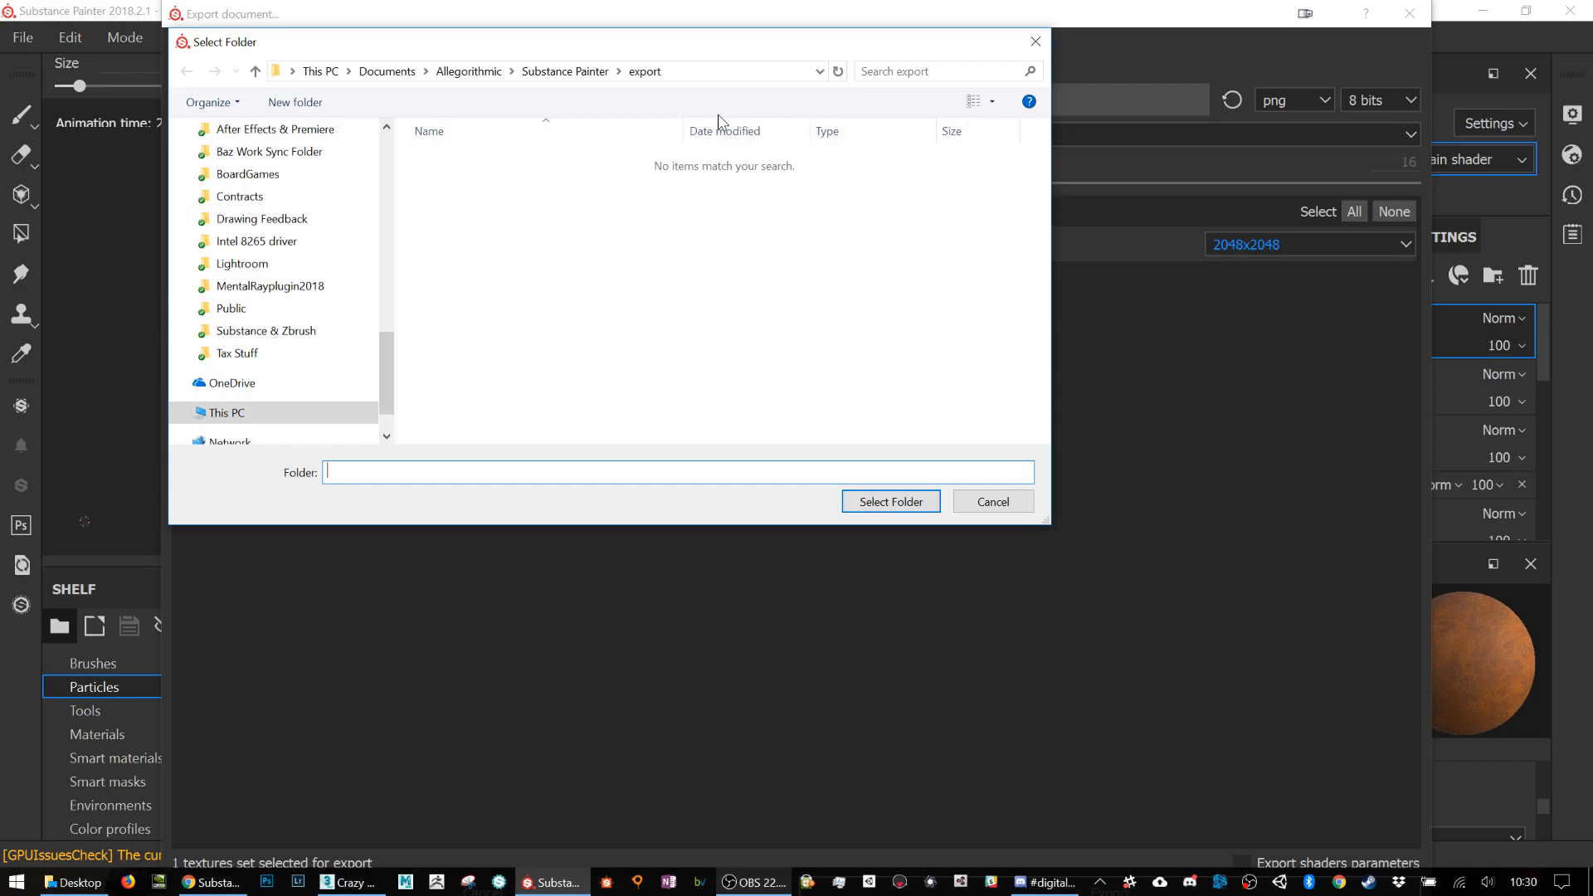
{"action": "left_click_drag", "start_coordinate": [792, 58], "coordinate": [1122, 228]}
{"action": "scroll", "coordinate": [614, 370], "scroll_direction": "up", "scroll_amount": 8}
{"action": "scroll", "coordinate": [609, 373], "scroll_direction": "up", "scroll_amount": 5}
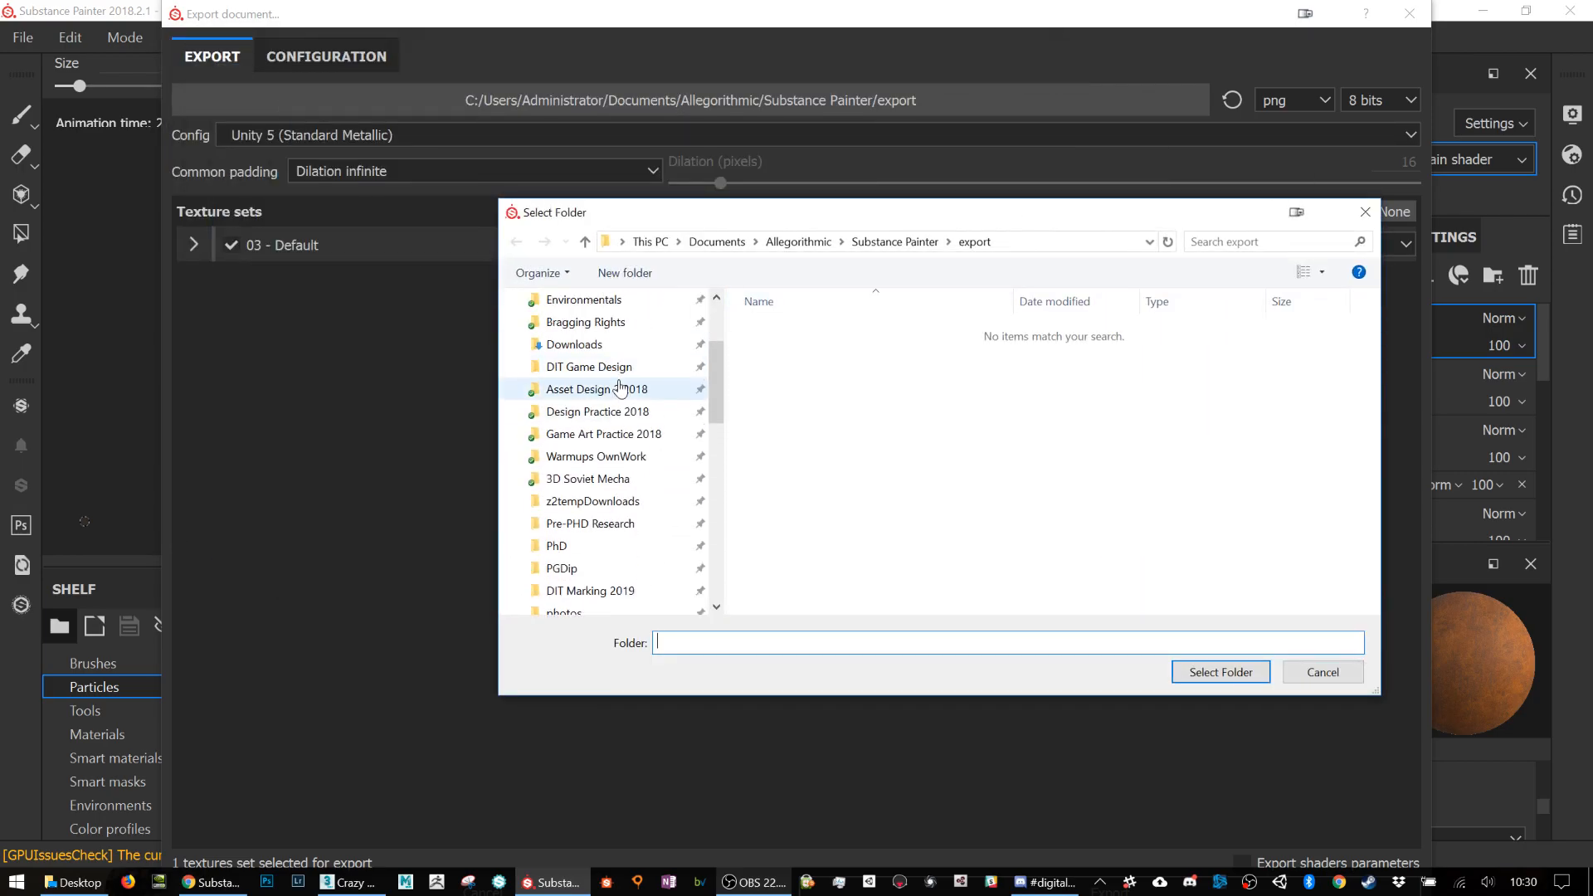
{"action": "left_click", "coordinate": [614, 359]}
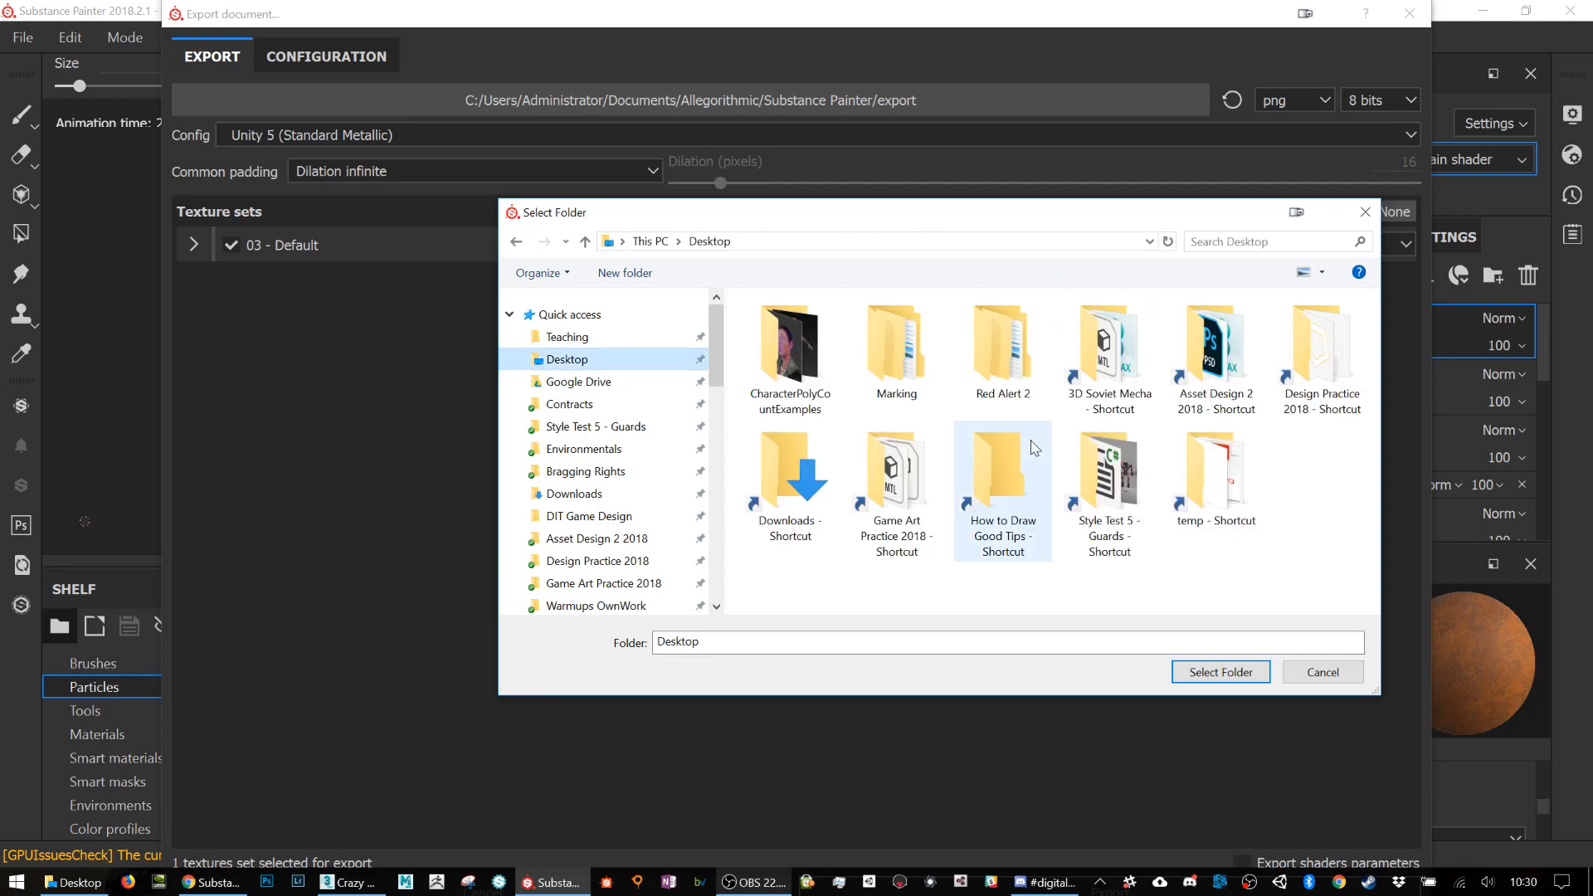
{"action": "double_click", "coordinate": [1216, 349]}
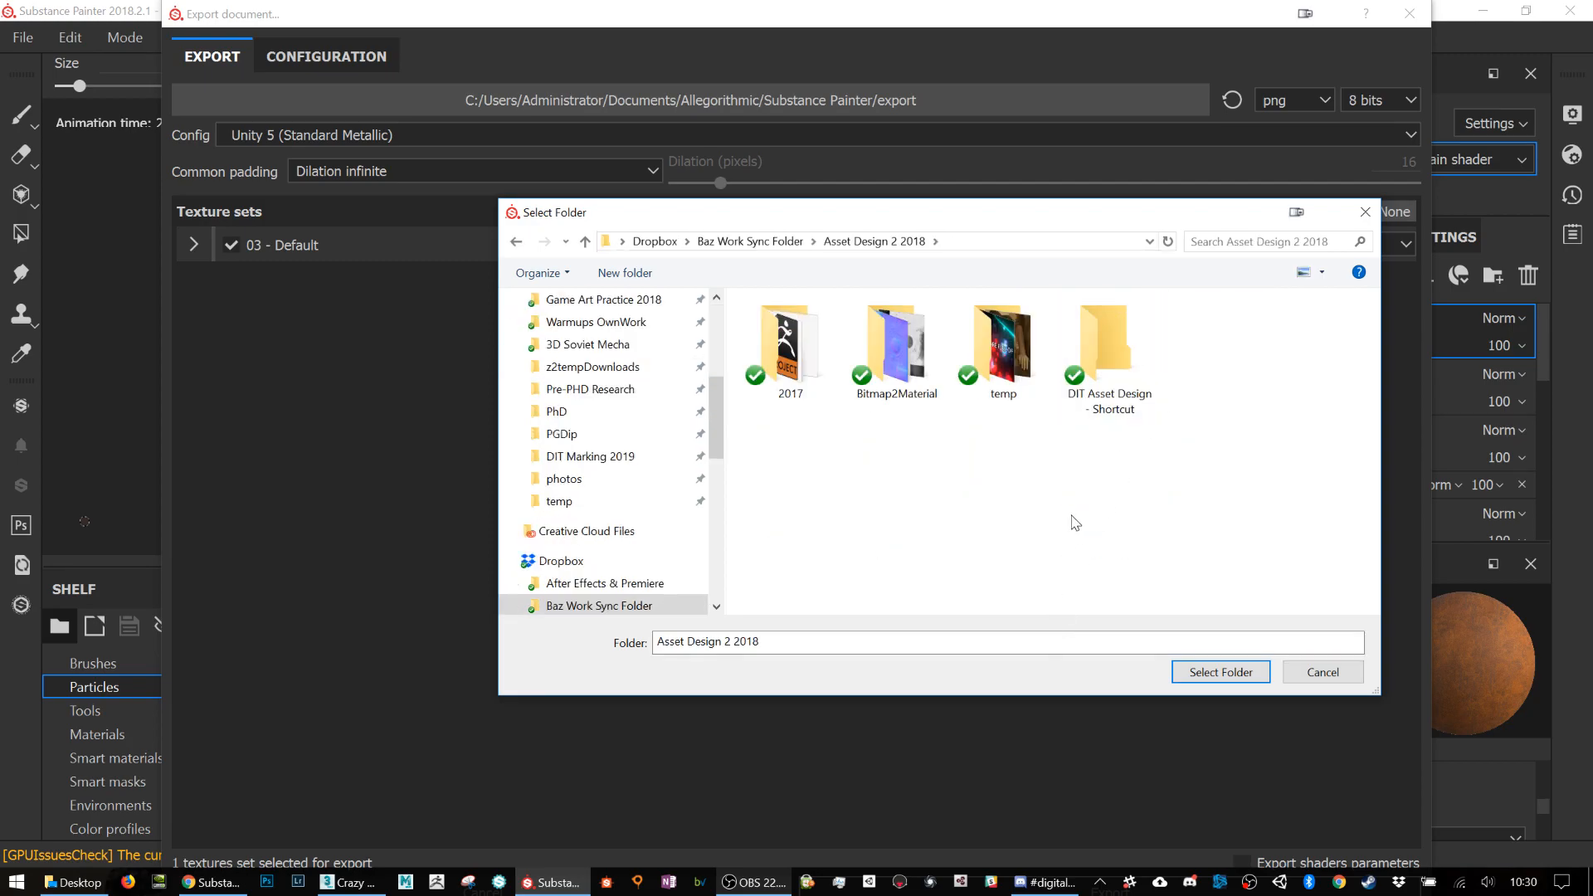
Step: Create a folder named MagicStaffPBR in Asset Design 2 2018 and choose it as the texture export destination
{"action": "right_click", "coordinate": [1074, 521]}
{"action": "mouse_move", "coordinate": [935, 475]}
{"action": "left_click", "coordinate": [755, 479]}
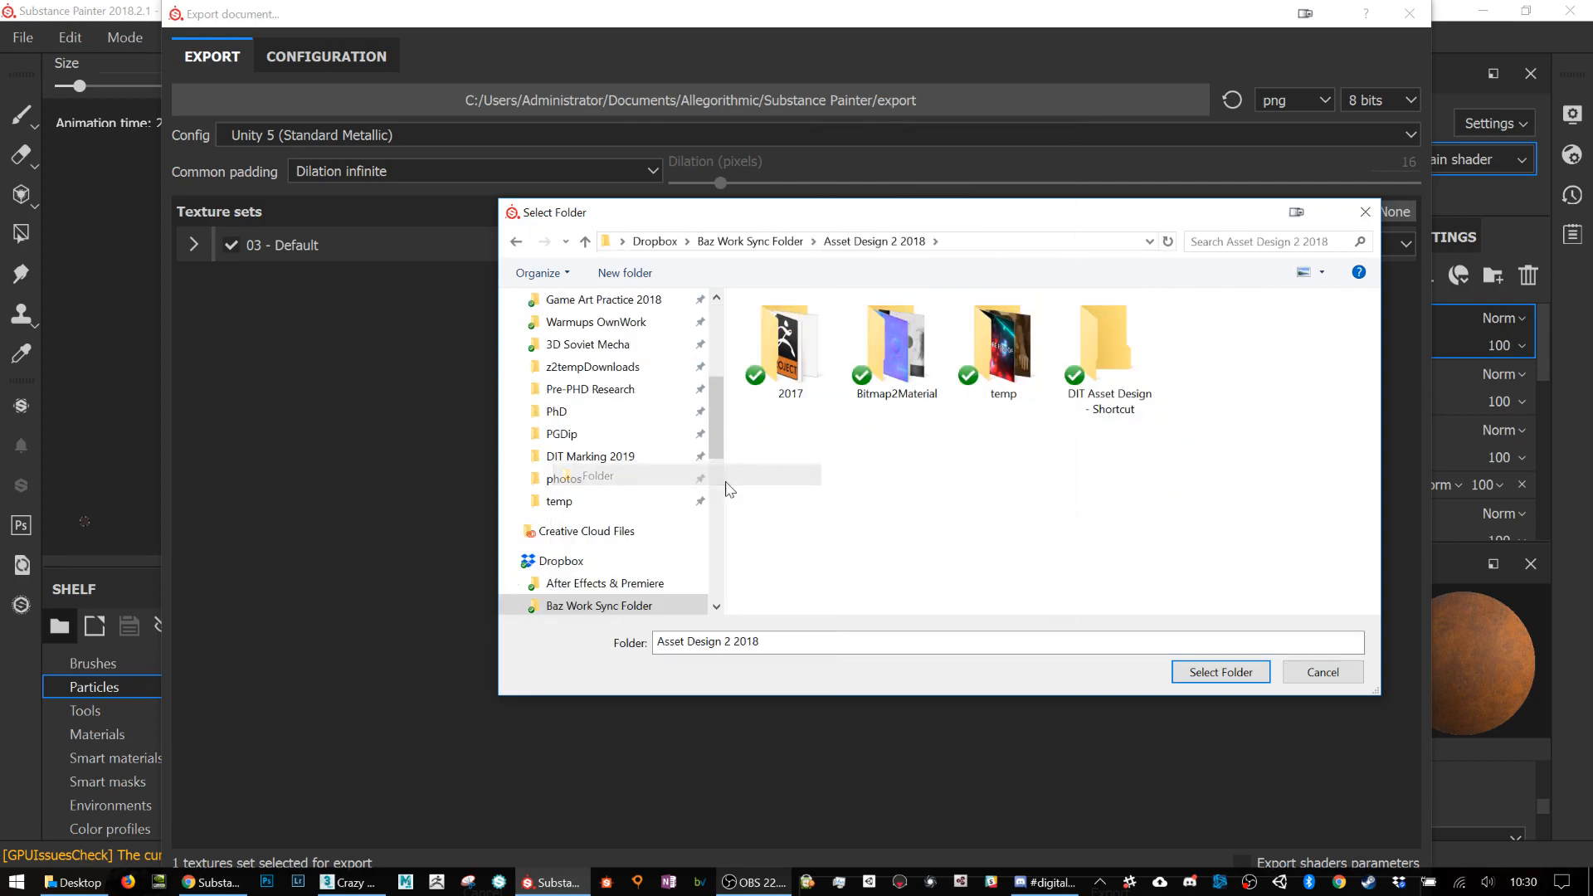
{"action": "type", "text": "MagicStaffPBR"}
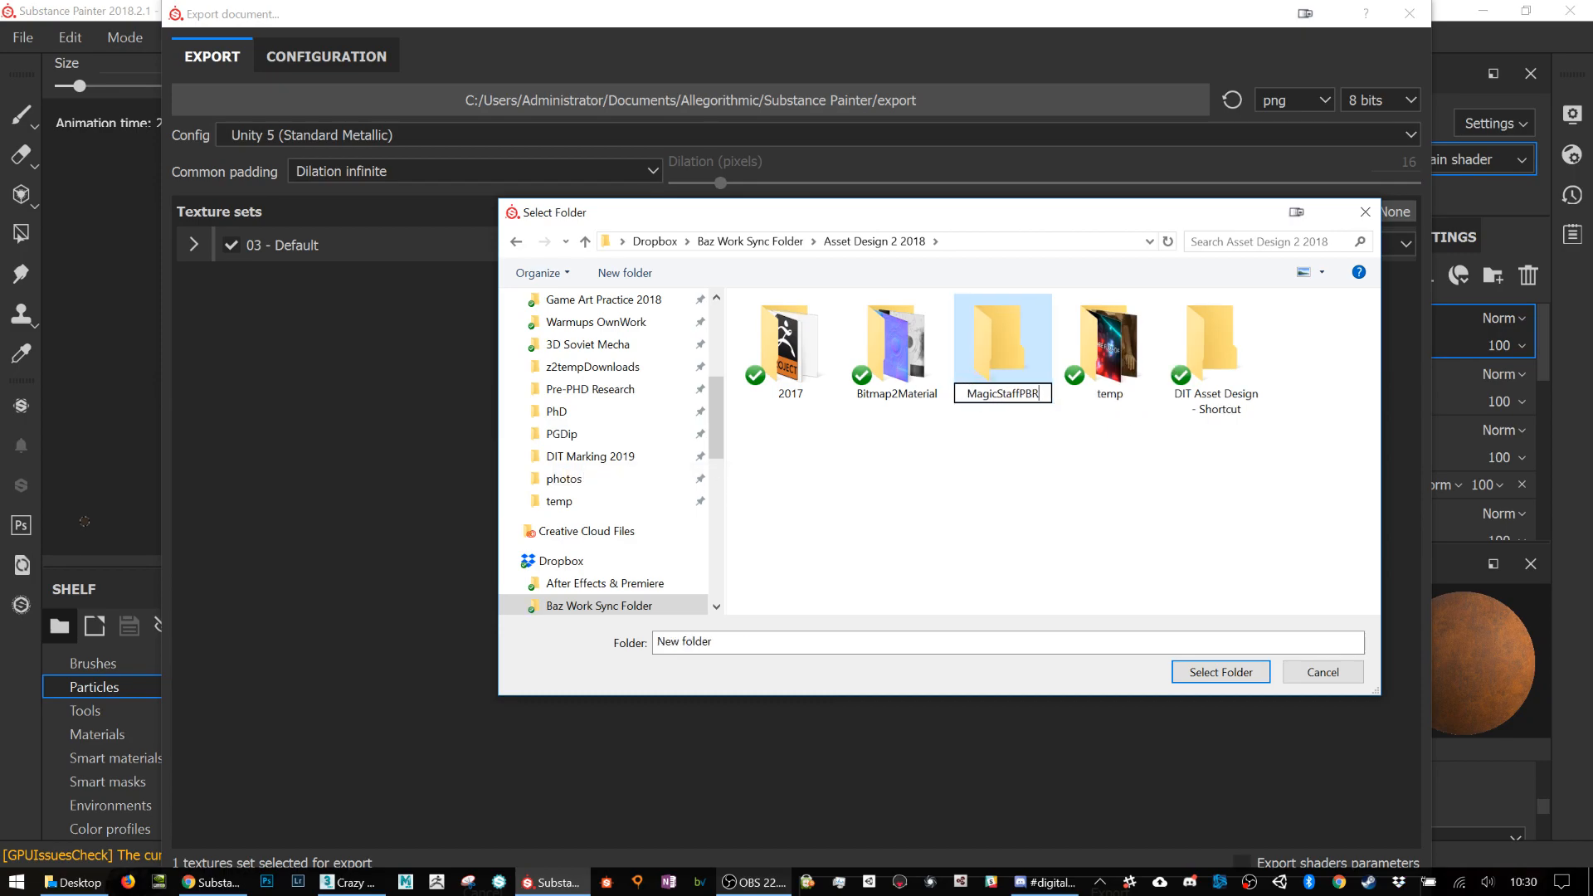
{"action": "key", "text": "Return"}
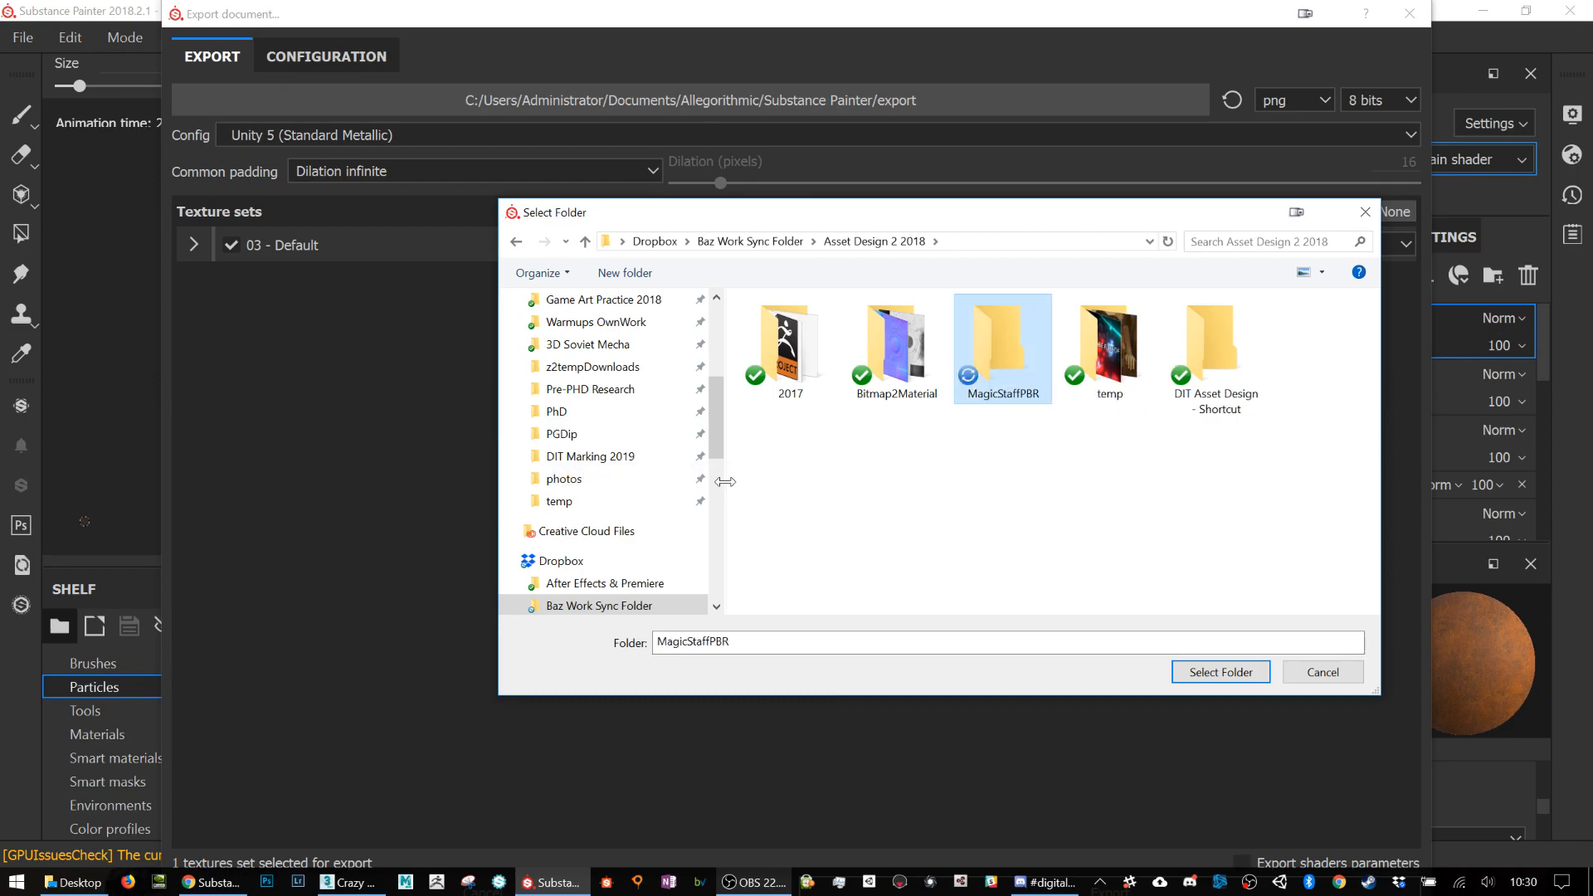
{"action": "double_click", "coordinate": [994, 331]}
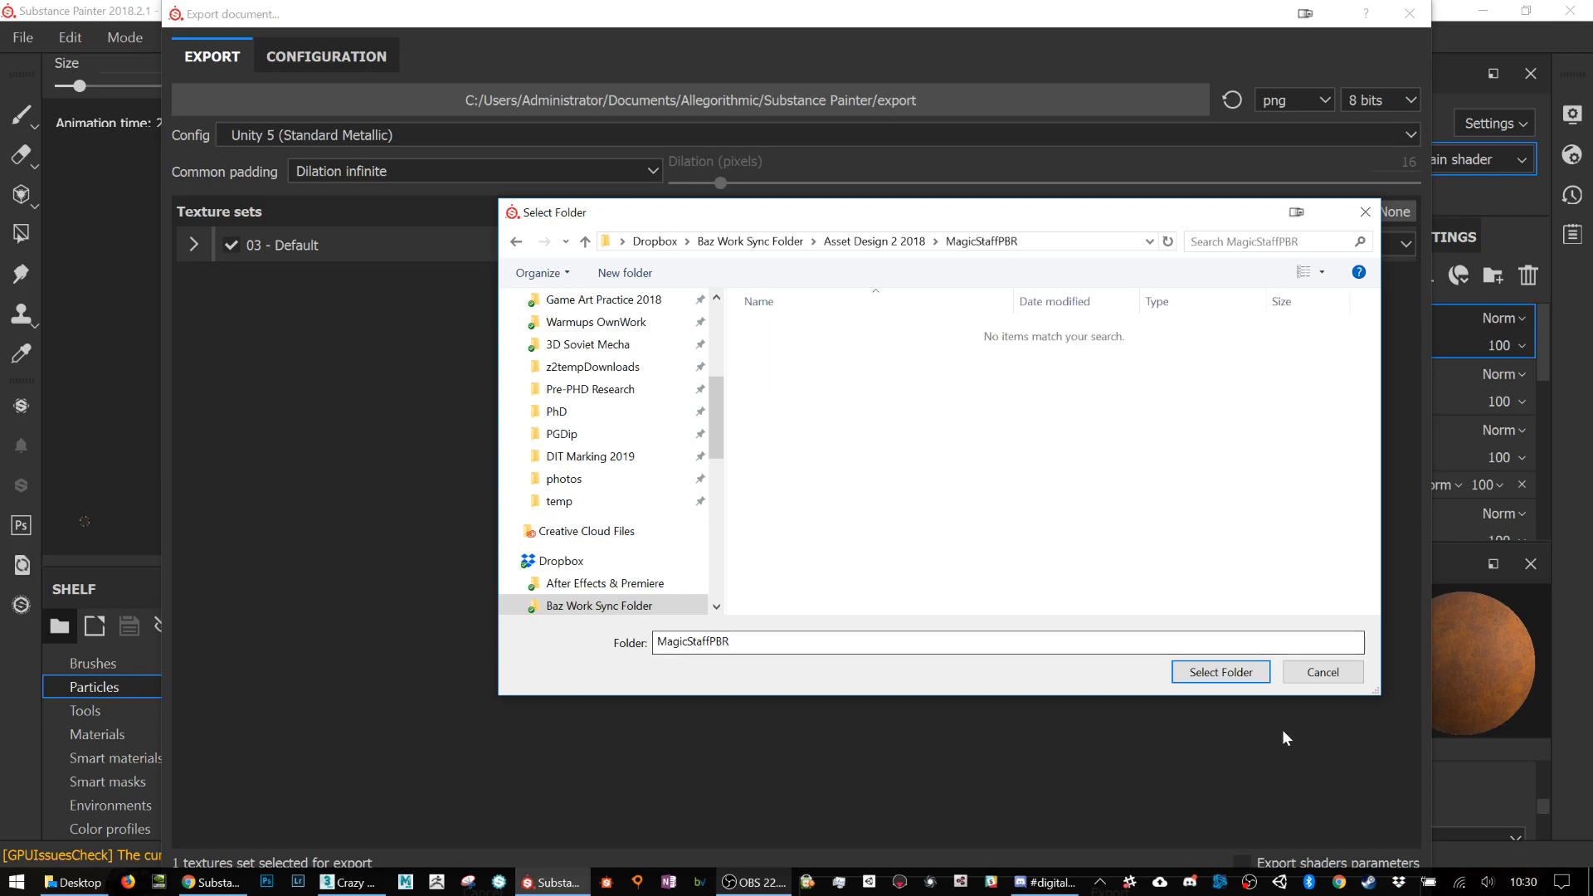
{"action": "left_click", "coordinate": [1220, 672]}
Step: Review the 03 - Default output maps and export the texture set as 8-bit PNG files to the MagicStaffPBR folder
{"action": "left_click", "coordinate": [195, 245]}
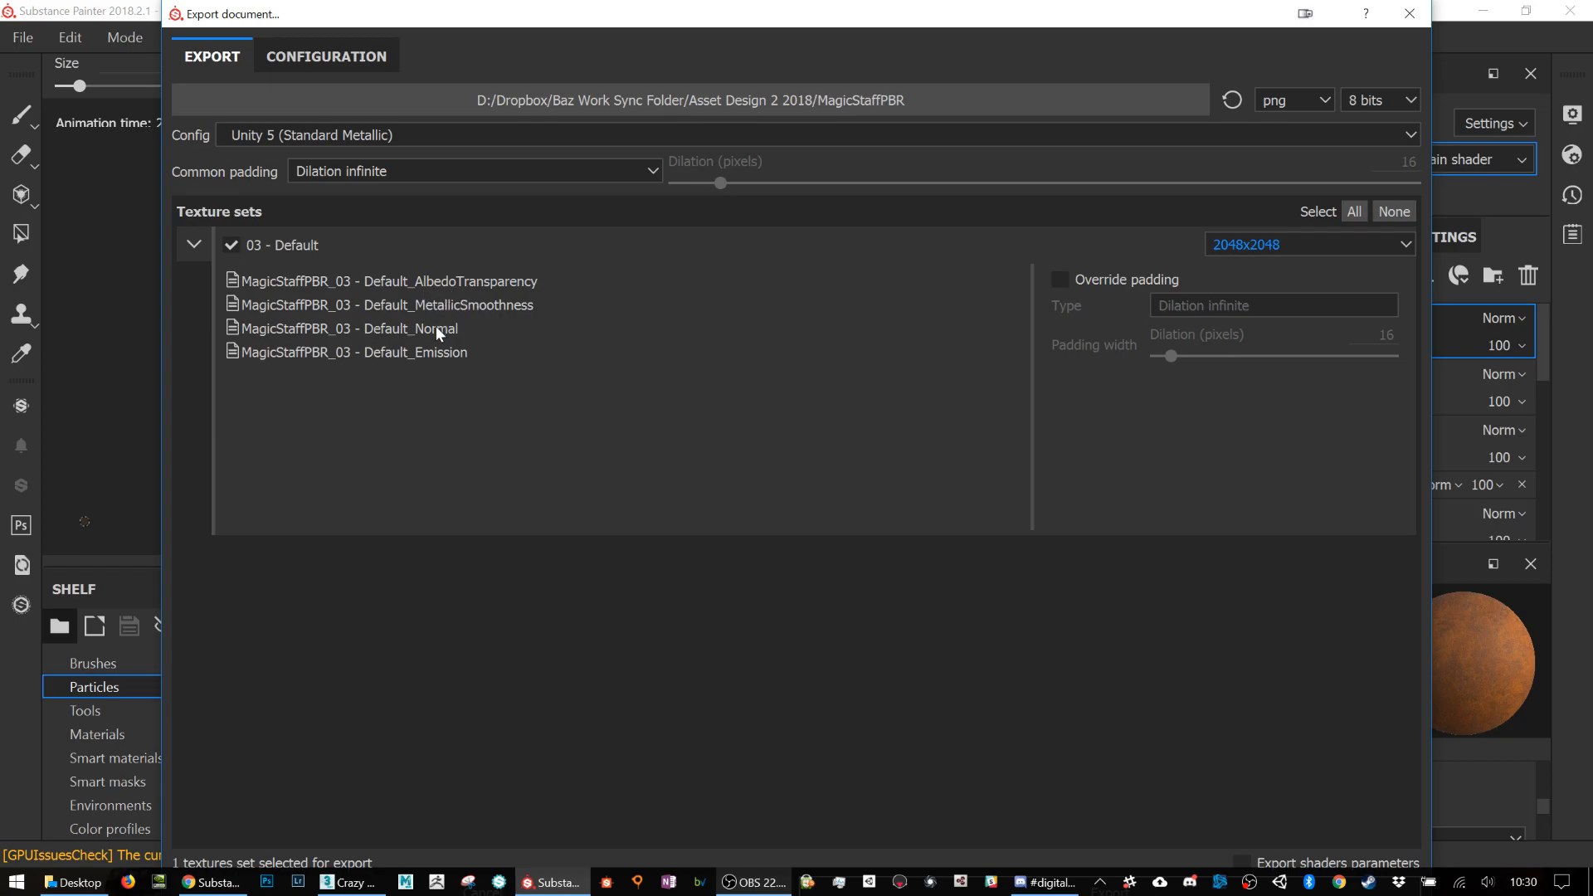
{"action": "left_click_drag", "start_coordinate": [867, 23], "coordinate": [866, 24]}
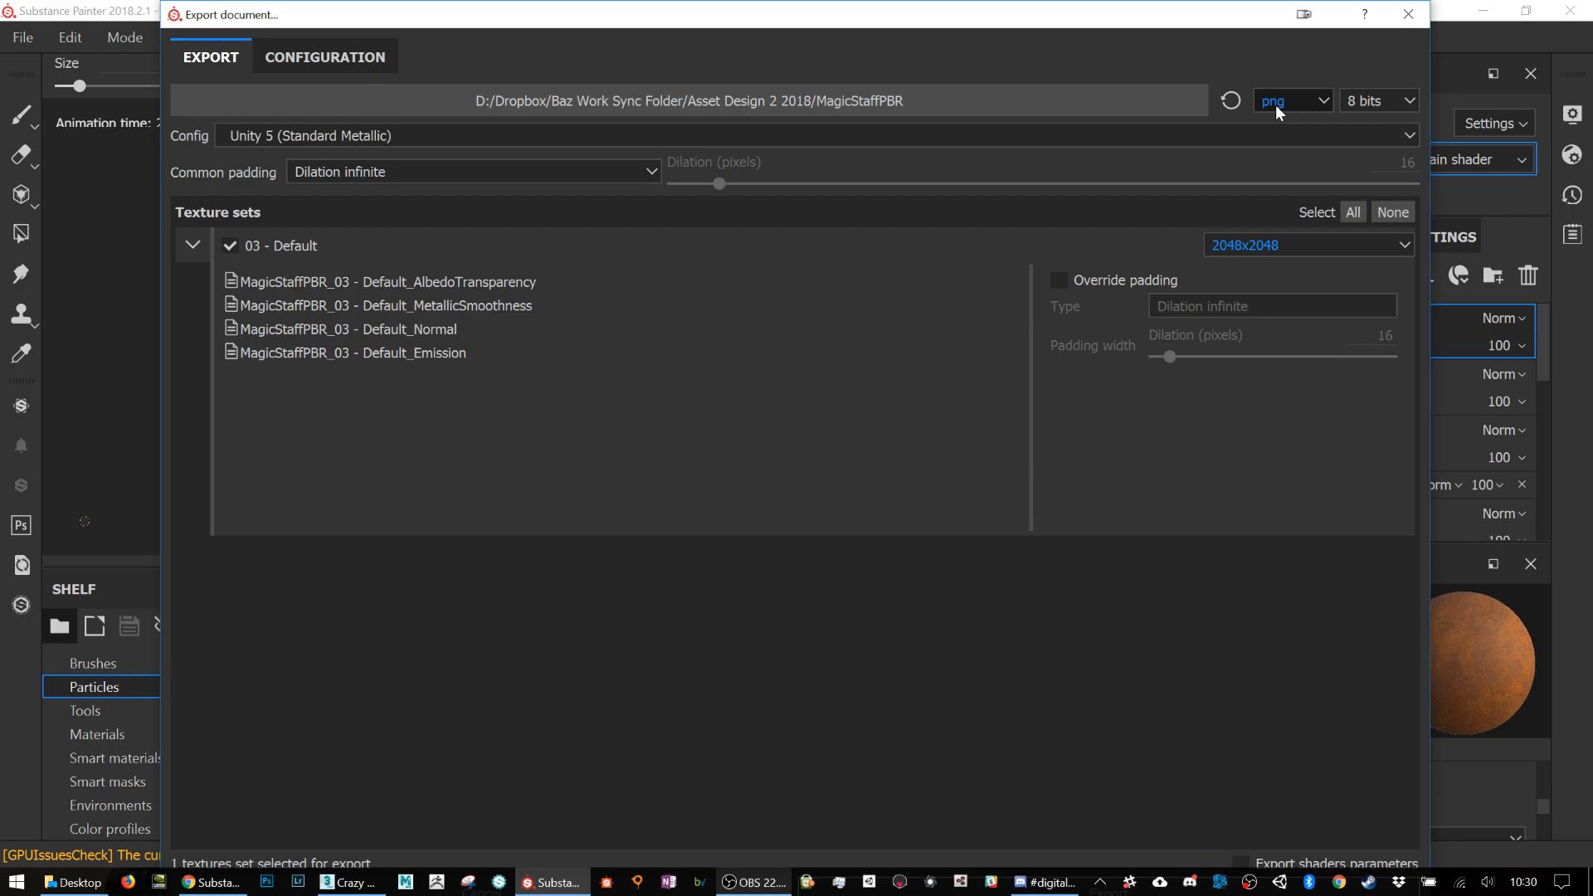
{"action": "left_click_drag", "start_coordinate": [1231, 20], "coordinate": [1153, 91]}
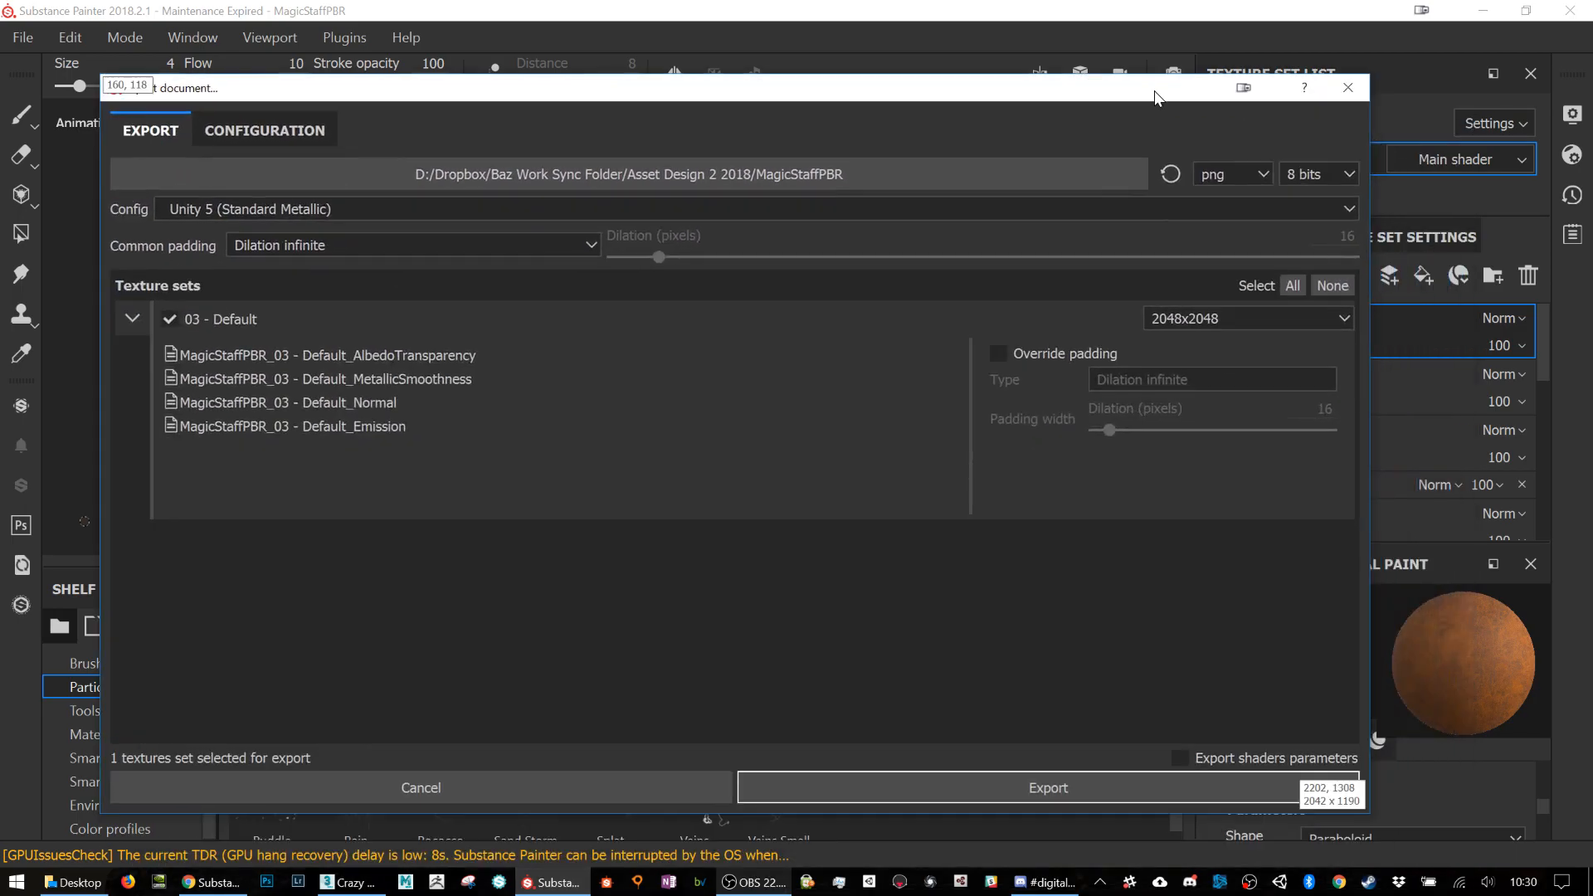
{"action": "left_click", "coordinate": [1115, 785]}
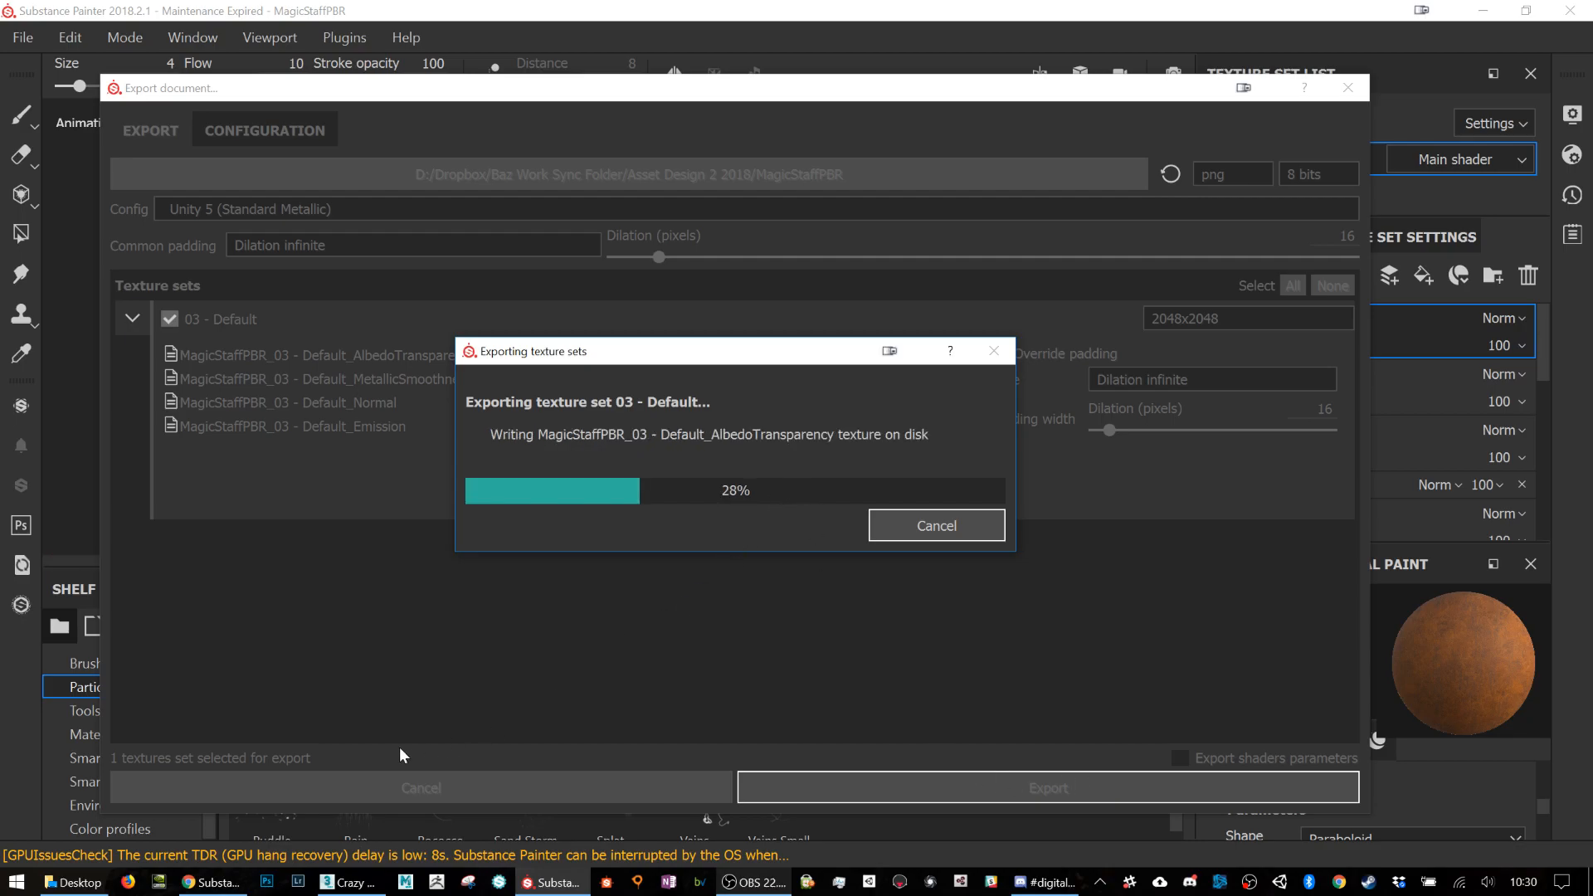
Step: Switch to File Explorer and open the MagicStaffPBR folder inside Asset Design 2 2018
{"action": "key", "text": "alt+Tab"}
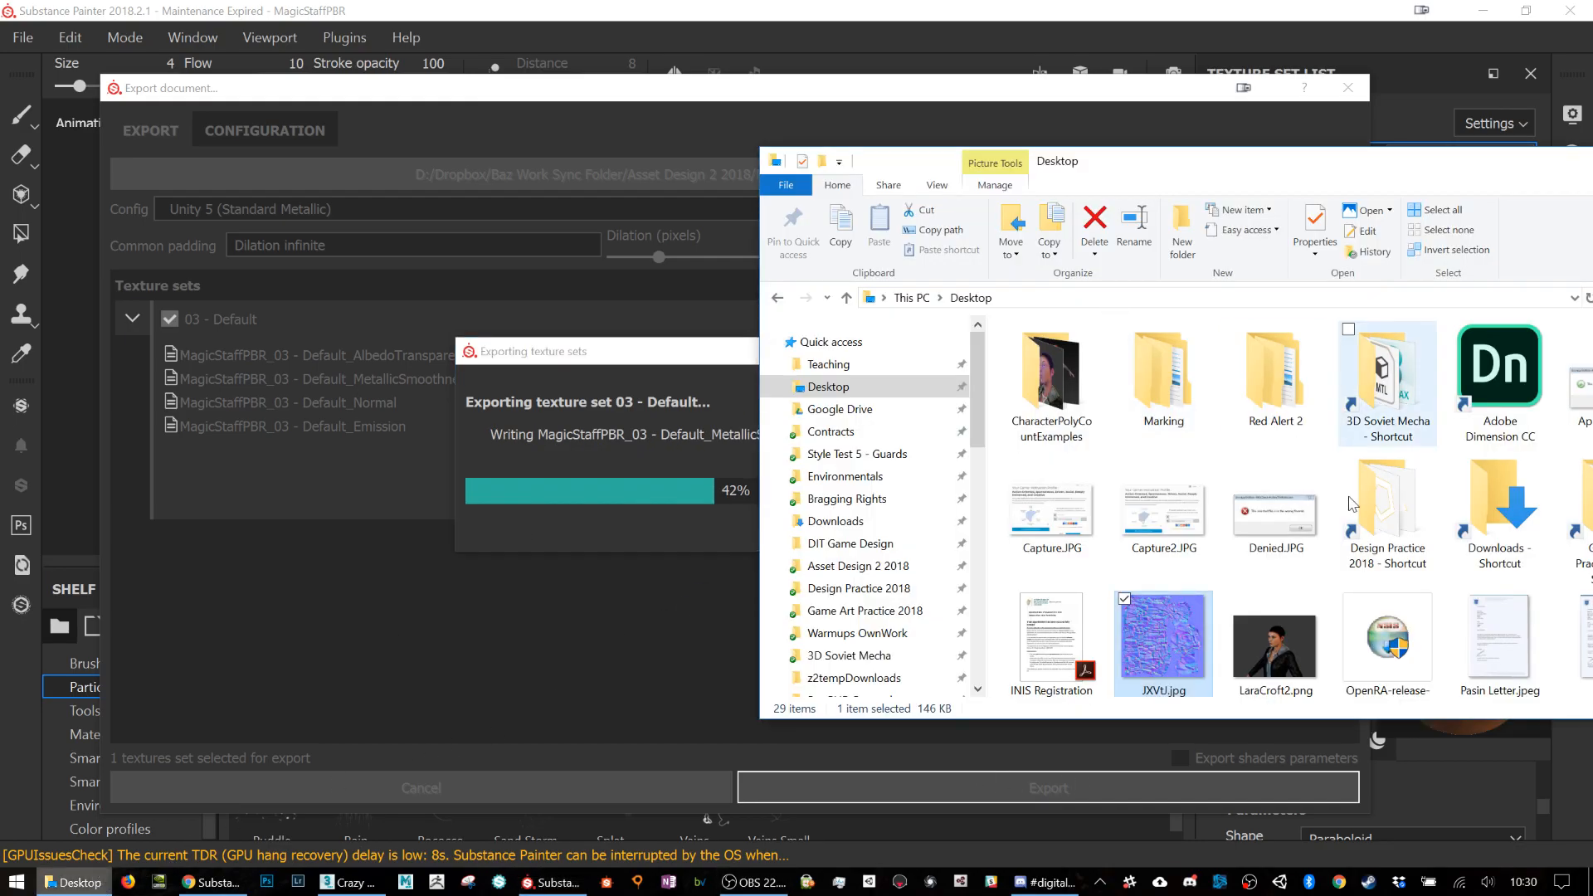
{"action": "left_click_drag", "start_coordinate": [1203, 161], "coordinate": [709, 74]}
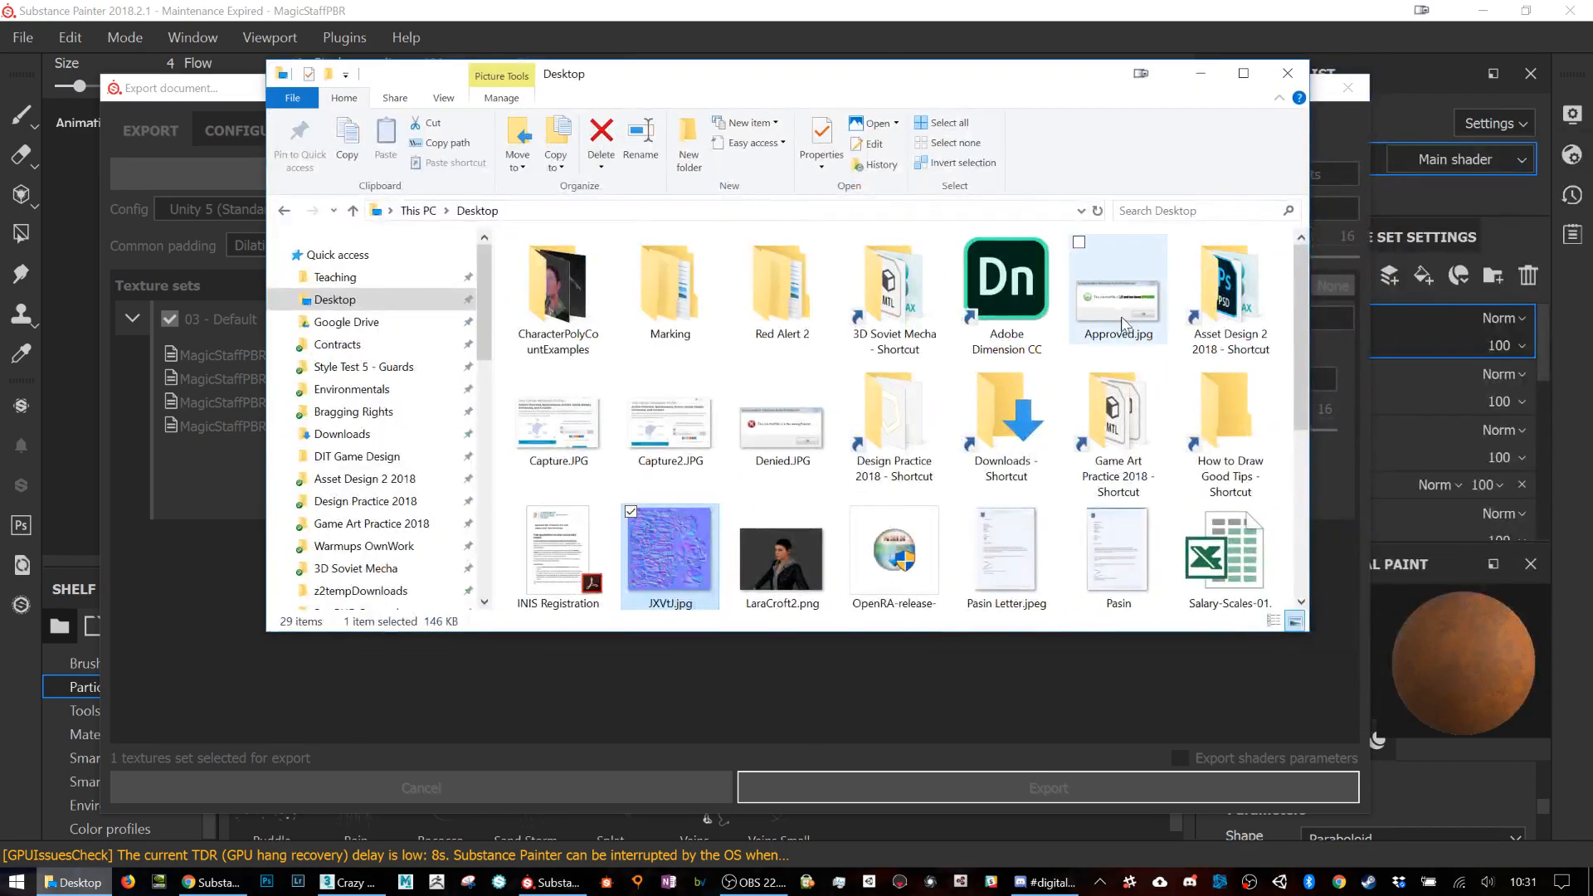
{"action": "double_click", "coordinate": [1226, 290]}
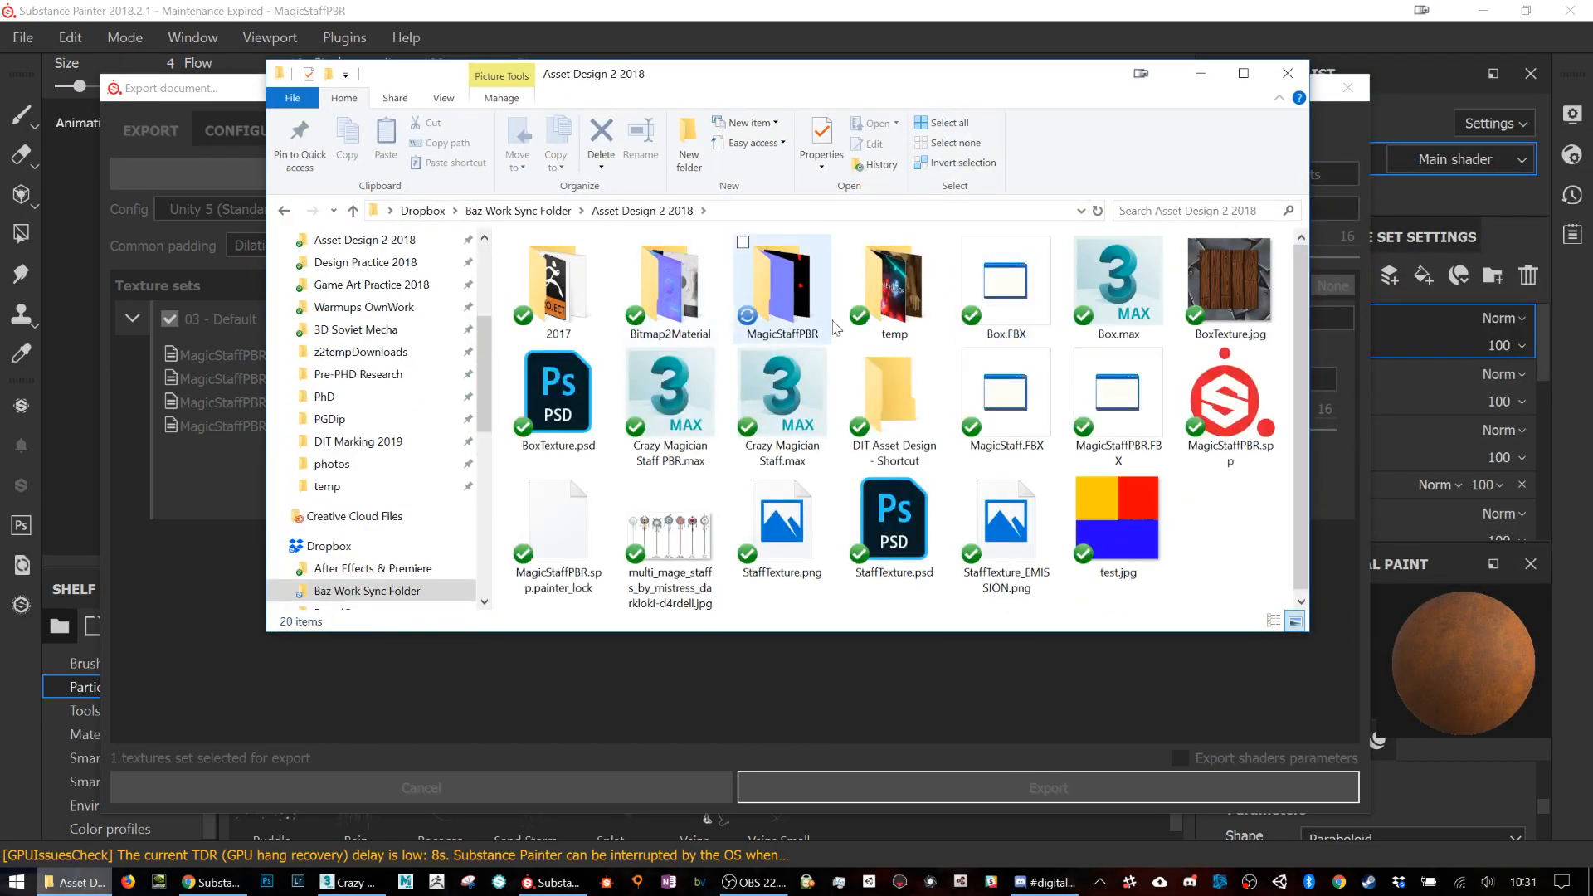
{"action": "double_click", "coordinate": [815, 328]}
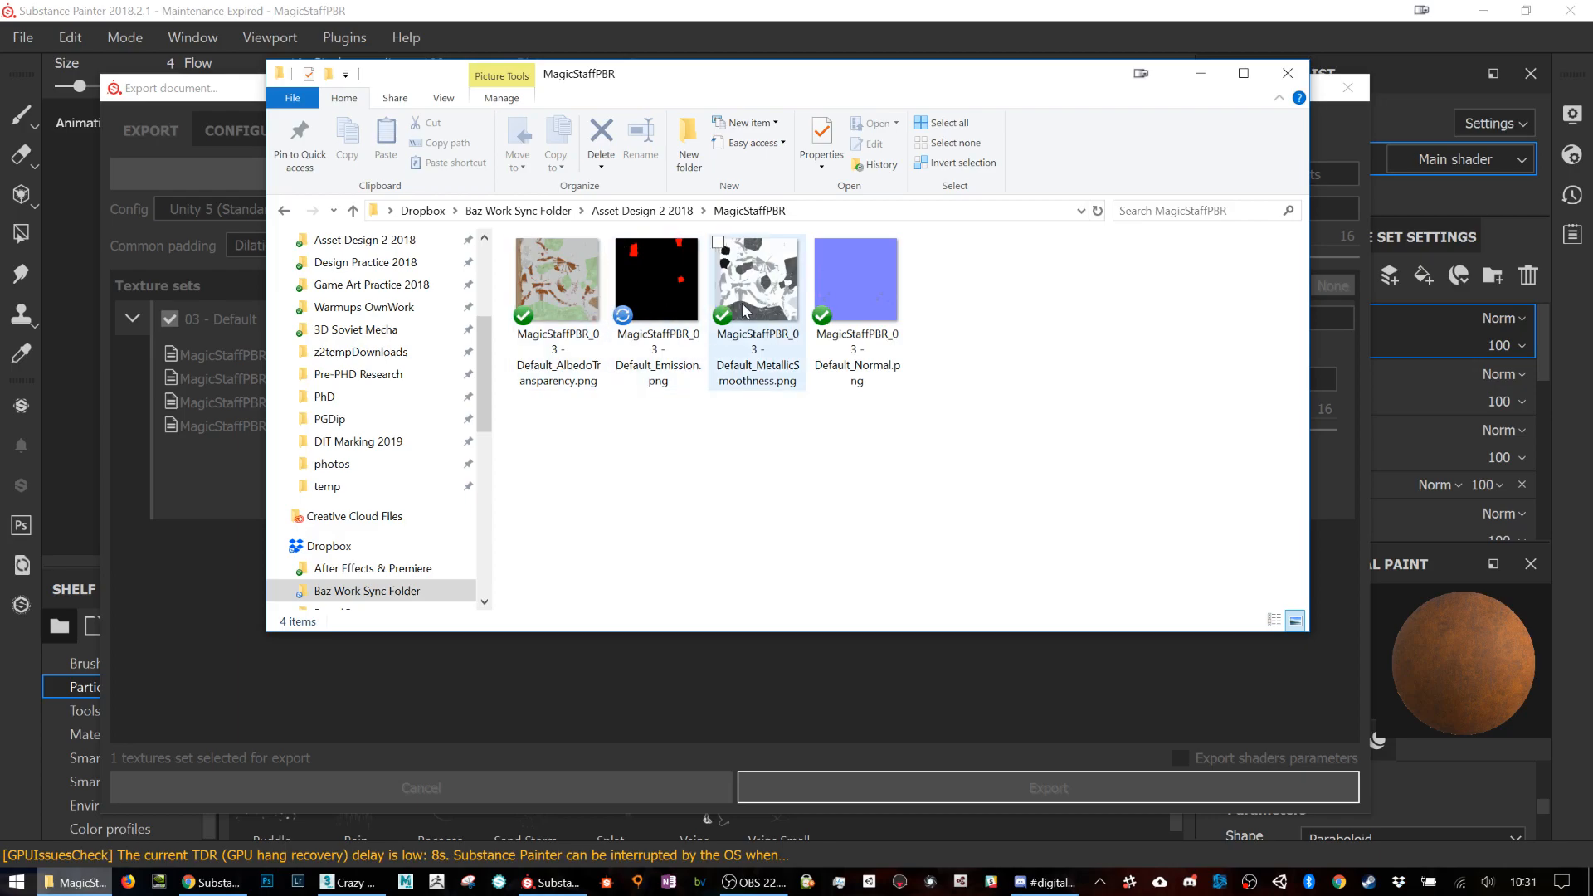
Step: View the exported AlbedoTransparency, Emission, MetallicSmoothness and Normal textures one after another in Photos
{"action": "left_click", "coordinate": [579, 299]}
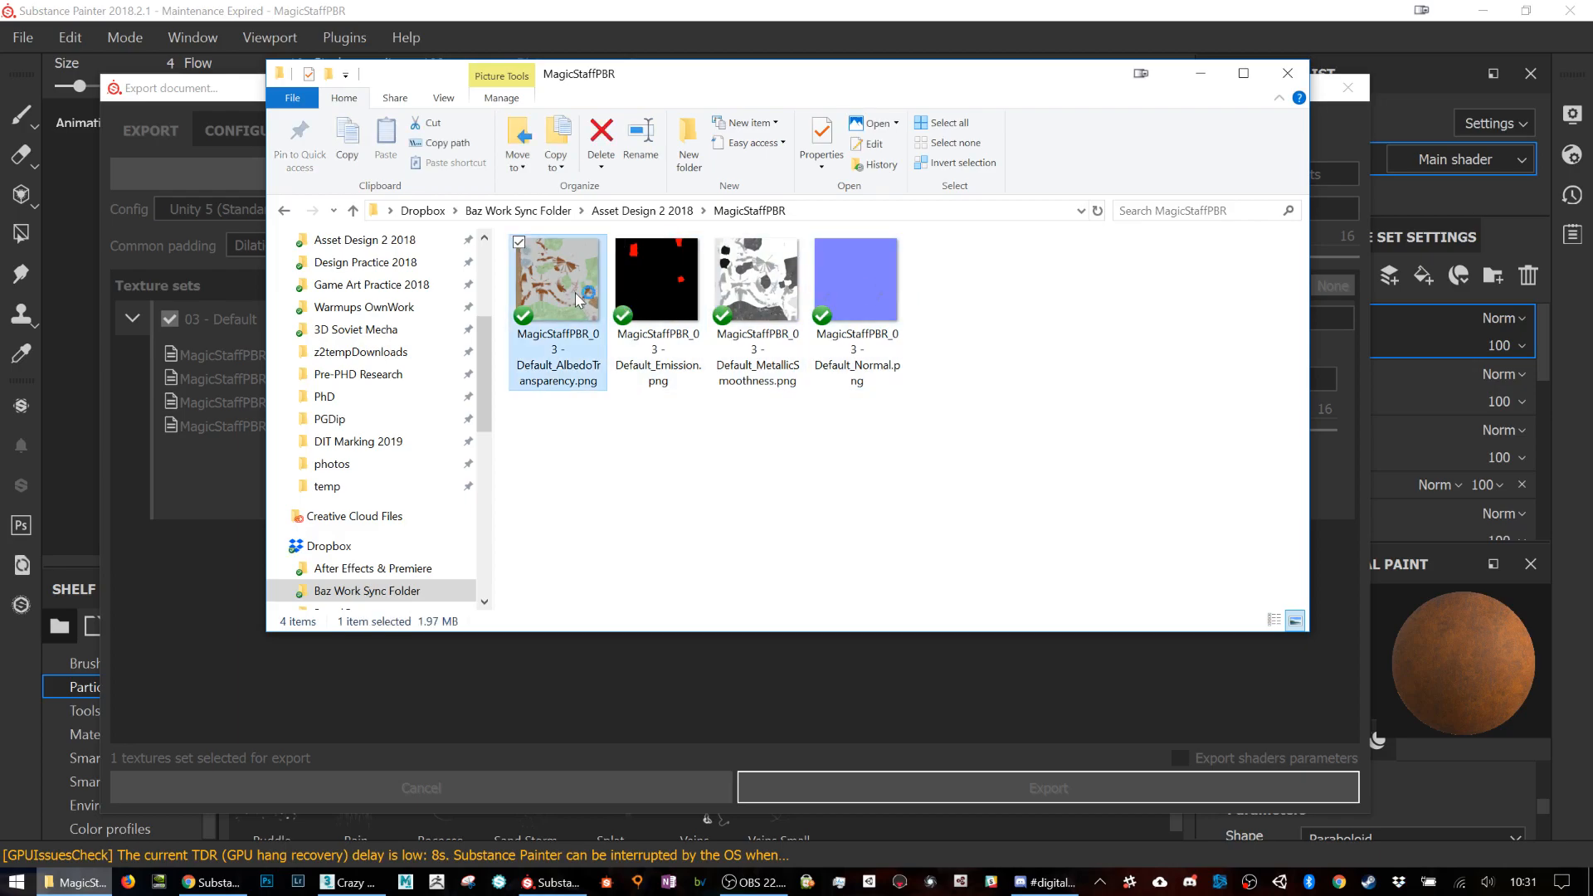
{"action": "double_click", "coordinate": [579, 299]}
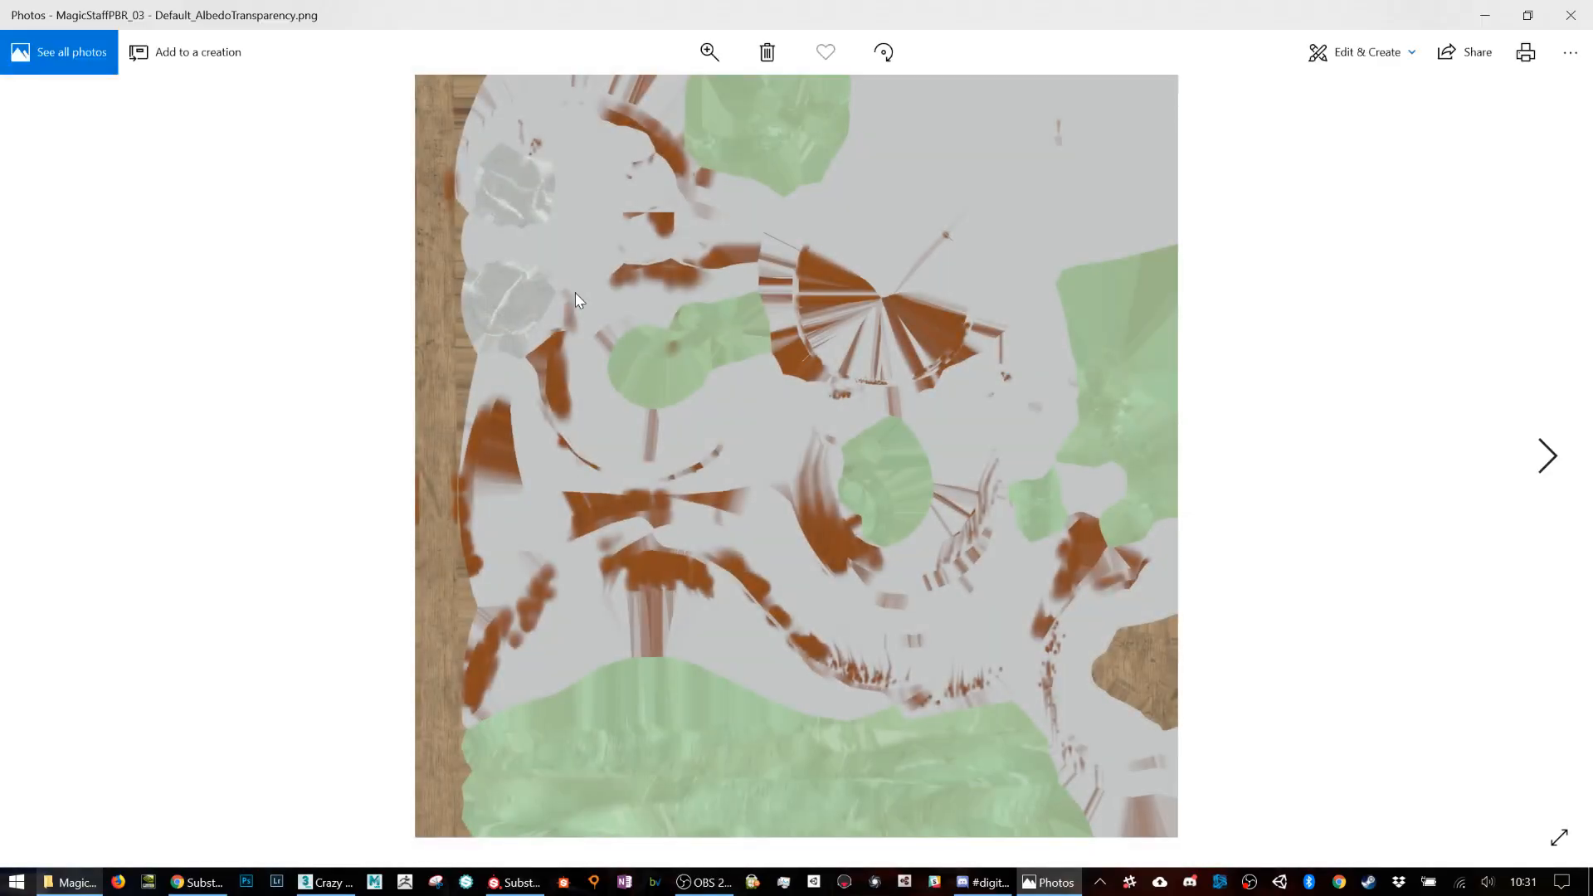
{"action": "left_click", "coordinate": [1531, 455]}
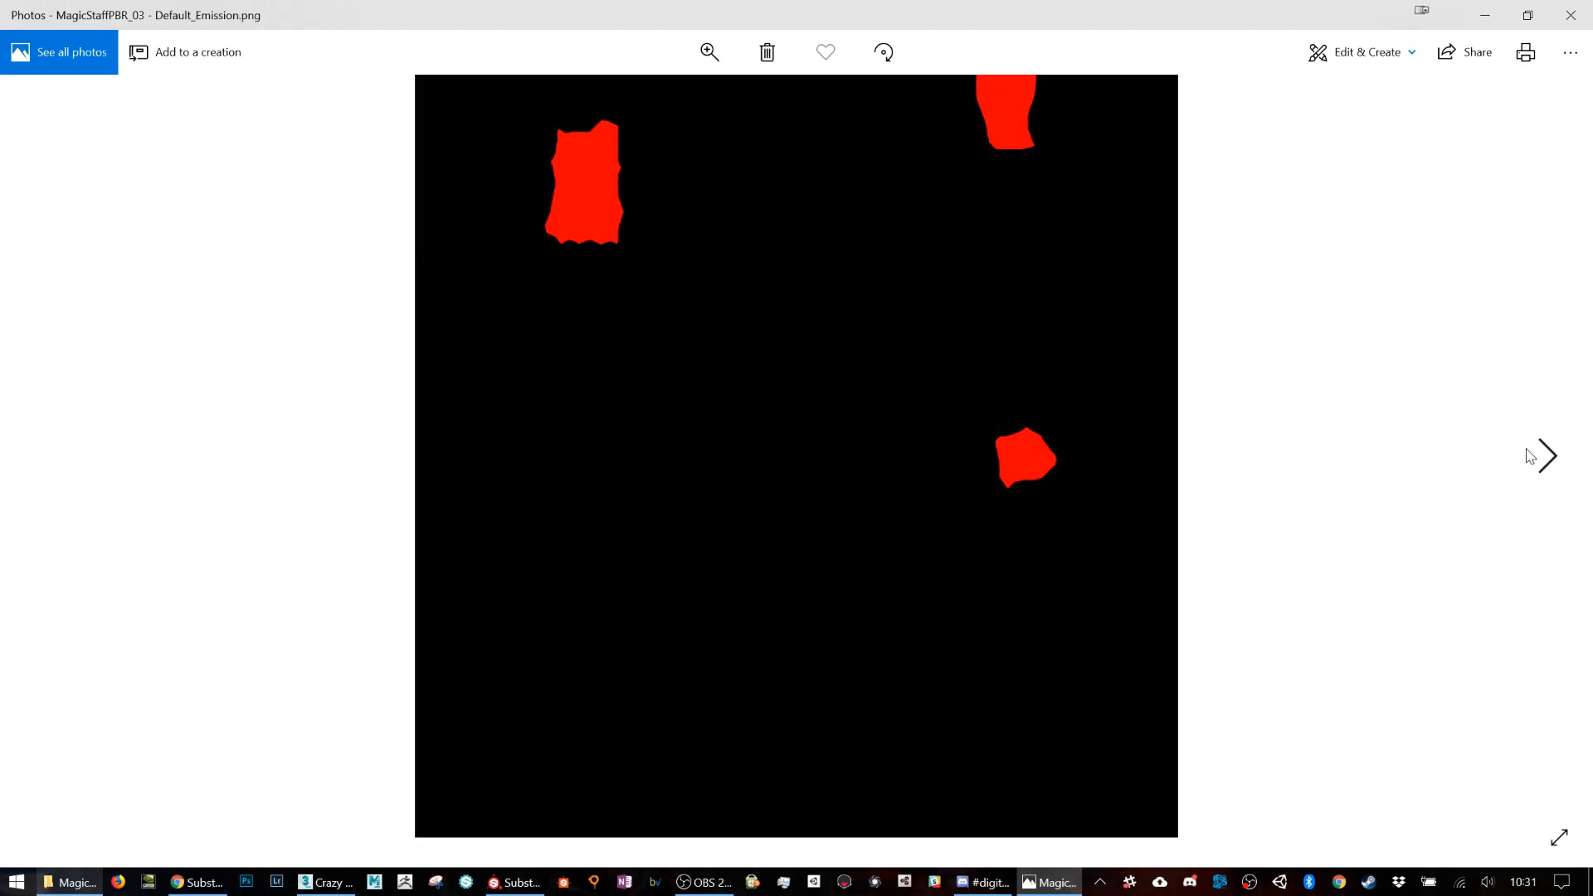
{"action": "left_click", "coordinate": [1530, 455]}
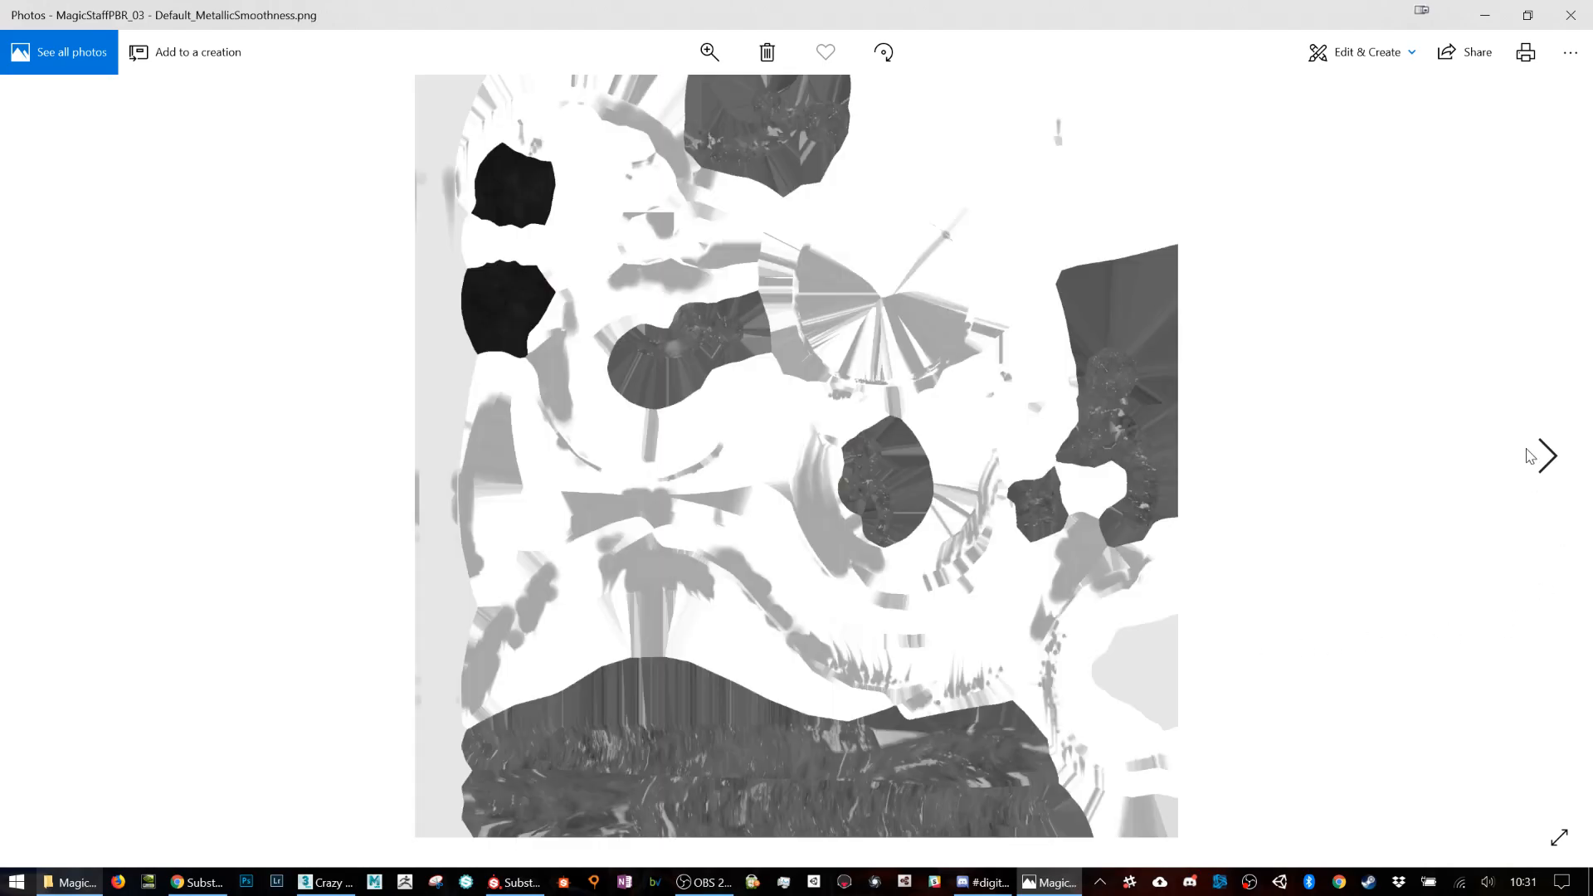
{"action": "left_click", "coordinate": [1531, 455]}
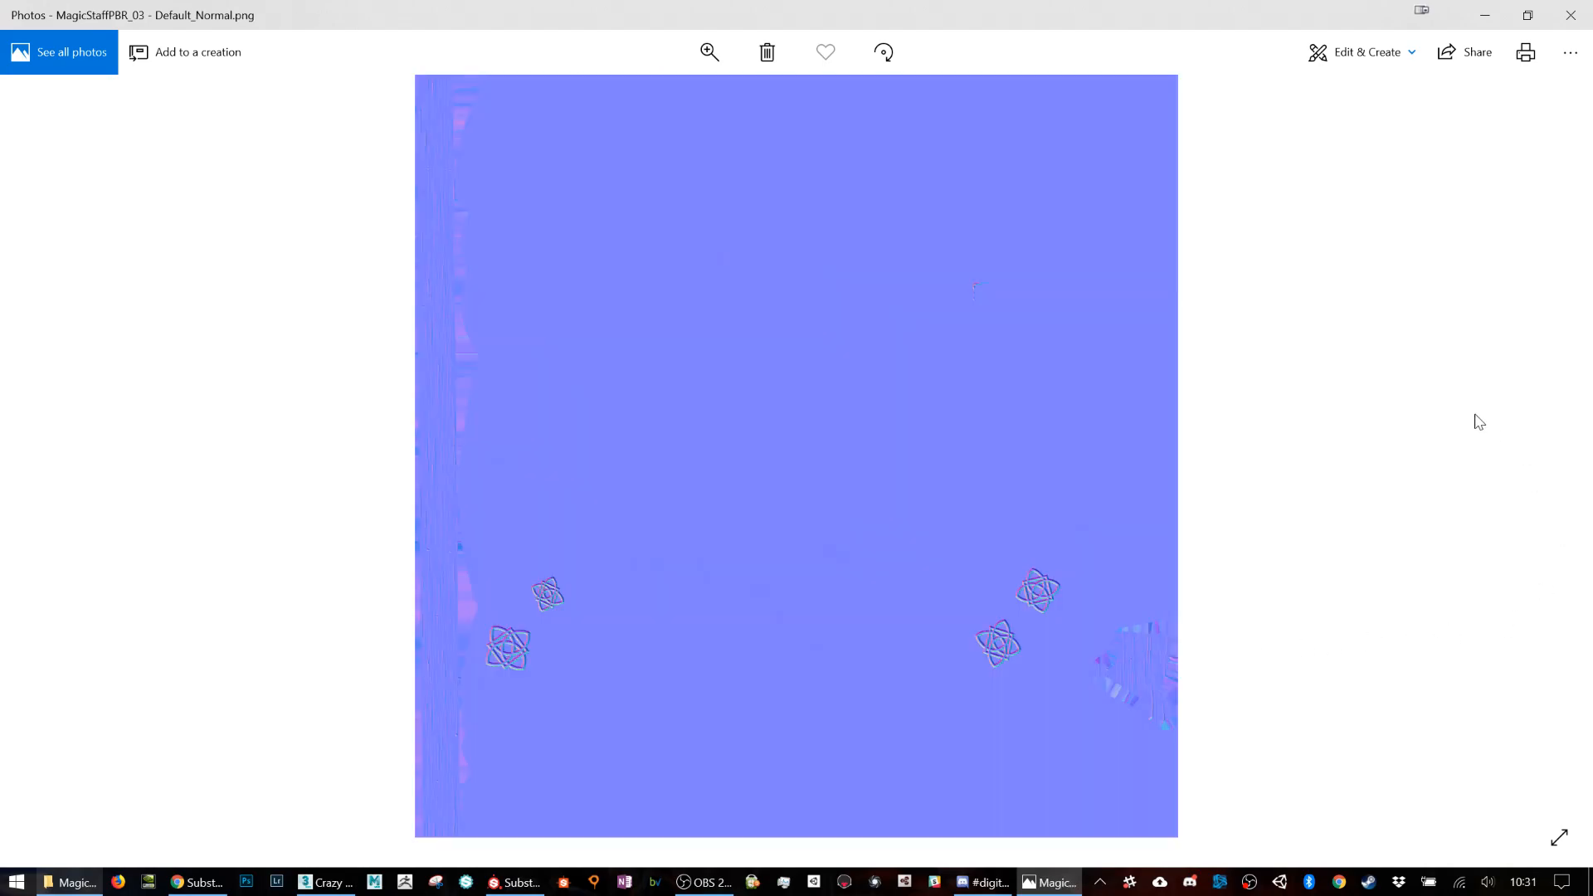
{"action": "left_click", "coordinate": [1570, 15]}
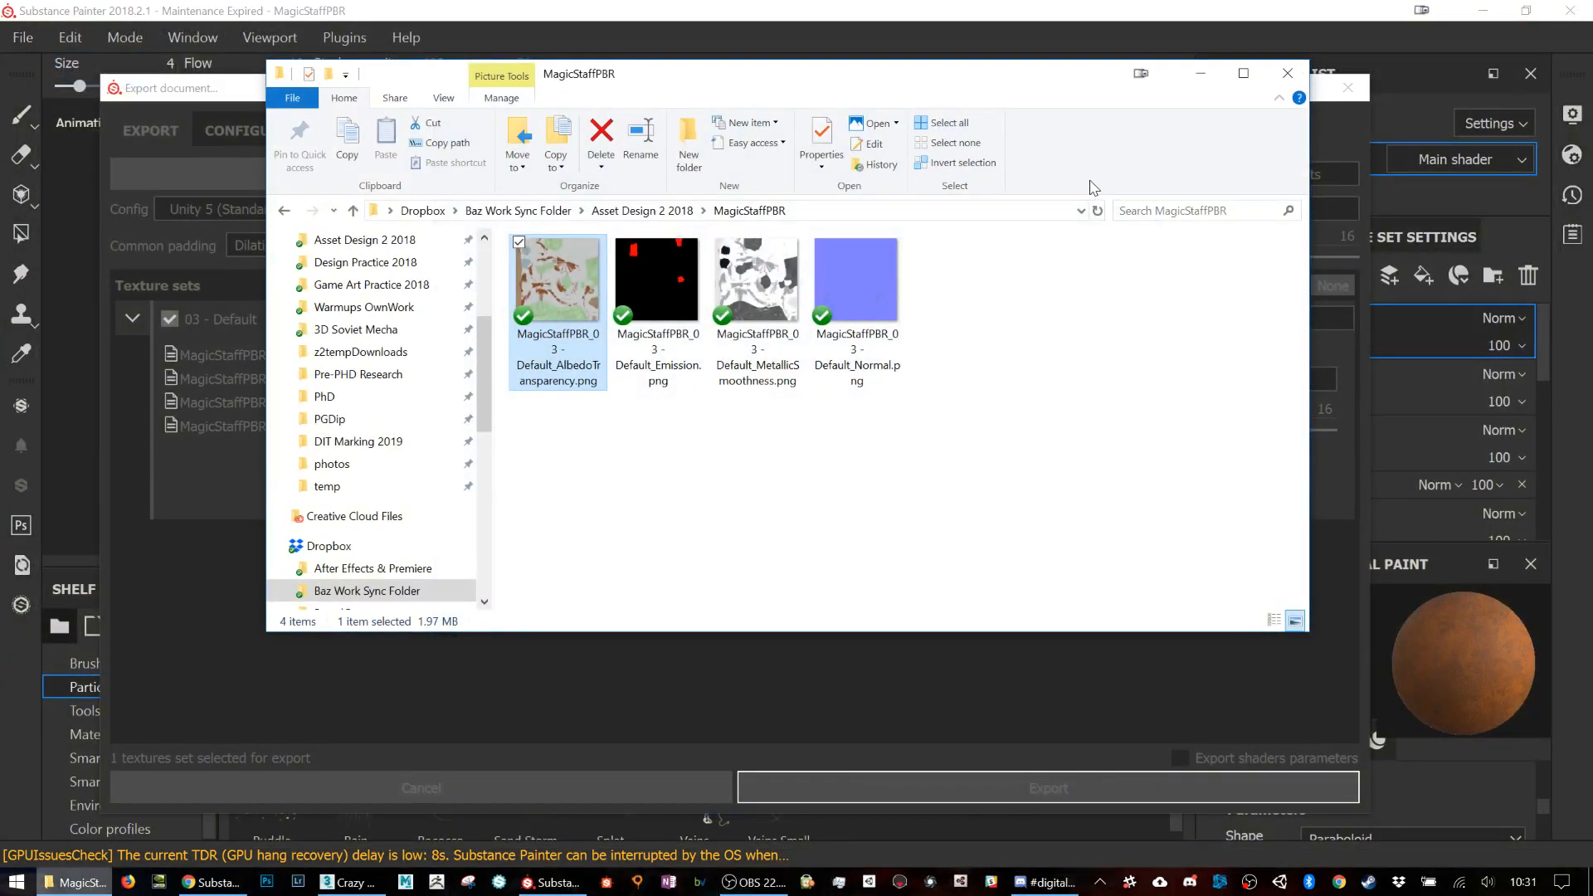
Step: Back in Substance Painter, export the project's Ambient Occlusion Map from Mesh 03 - Default into MagicStaffPBR and check the file in that folder
{"action": "left_click", "coordinate": [987, 33]}
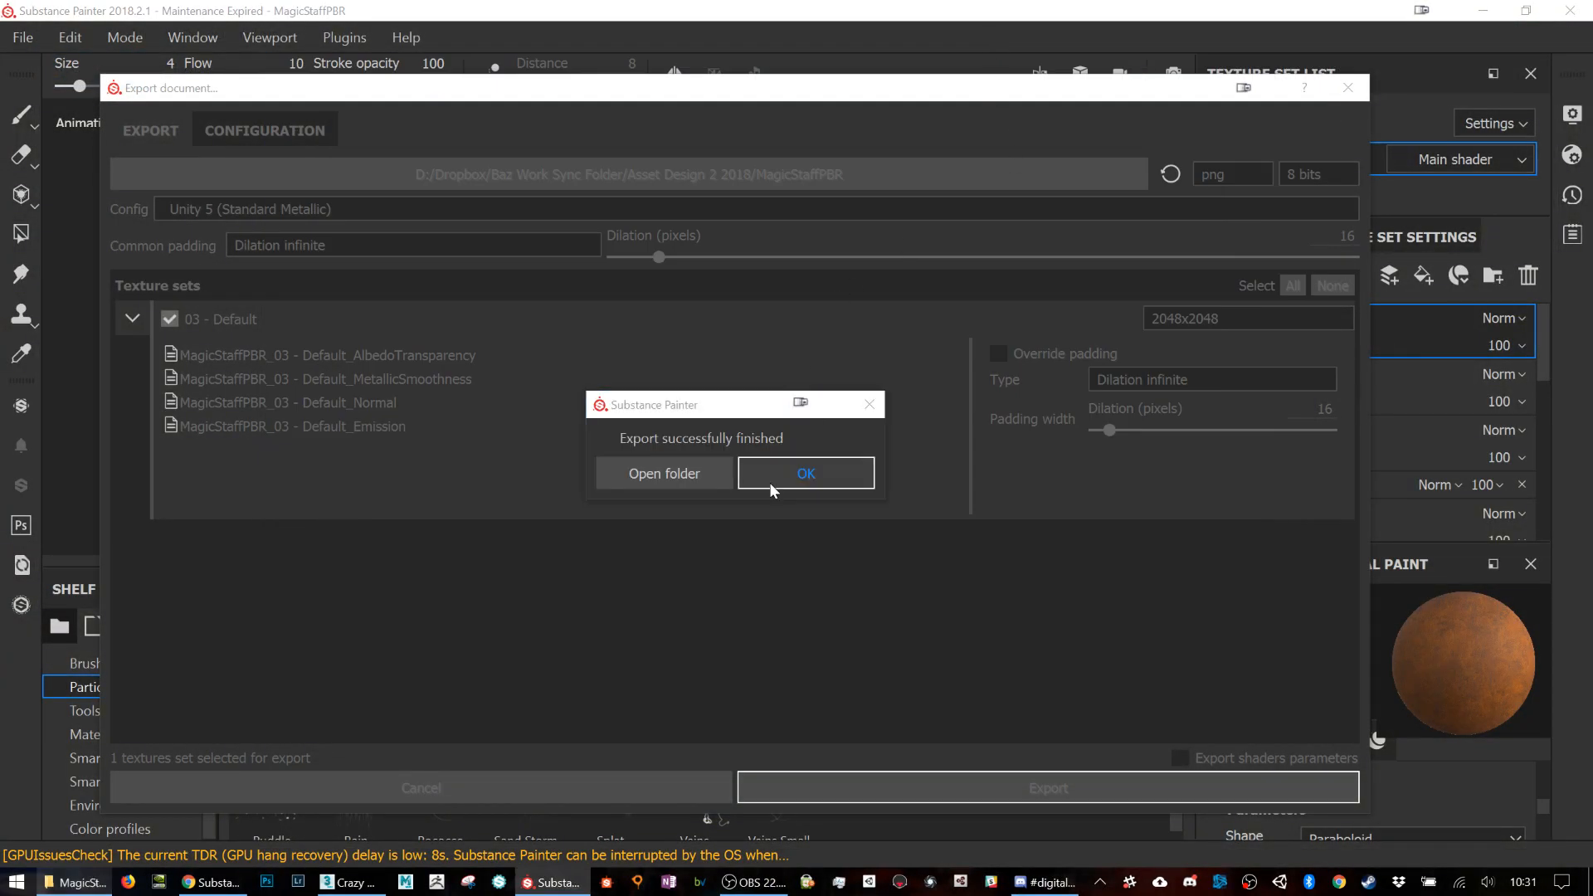
{"action": "left_click", "coordinate": [771, 480]}
{"action": "scroll", "coordinate": [100, 719], "scroll_direction": "up", "scroll_amount": 4}
{"action": "left_click", "coordinate": [103, 782]}
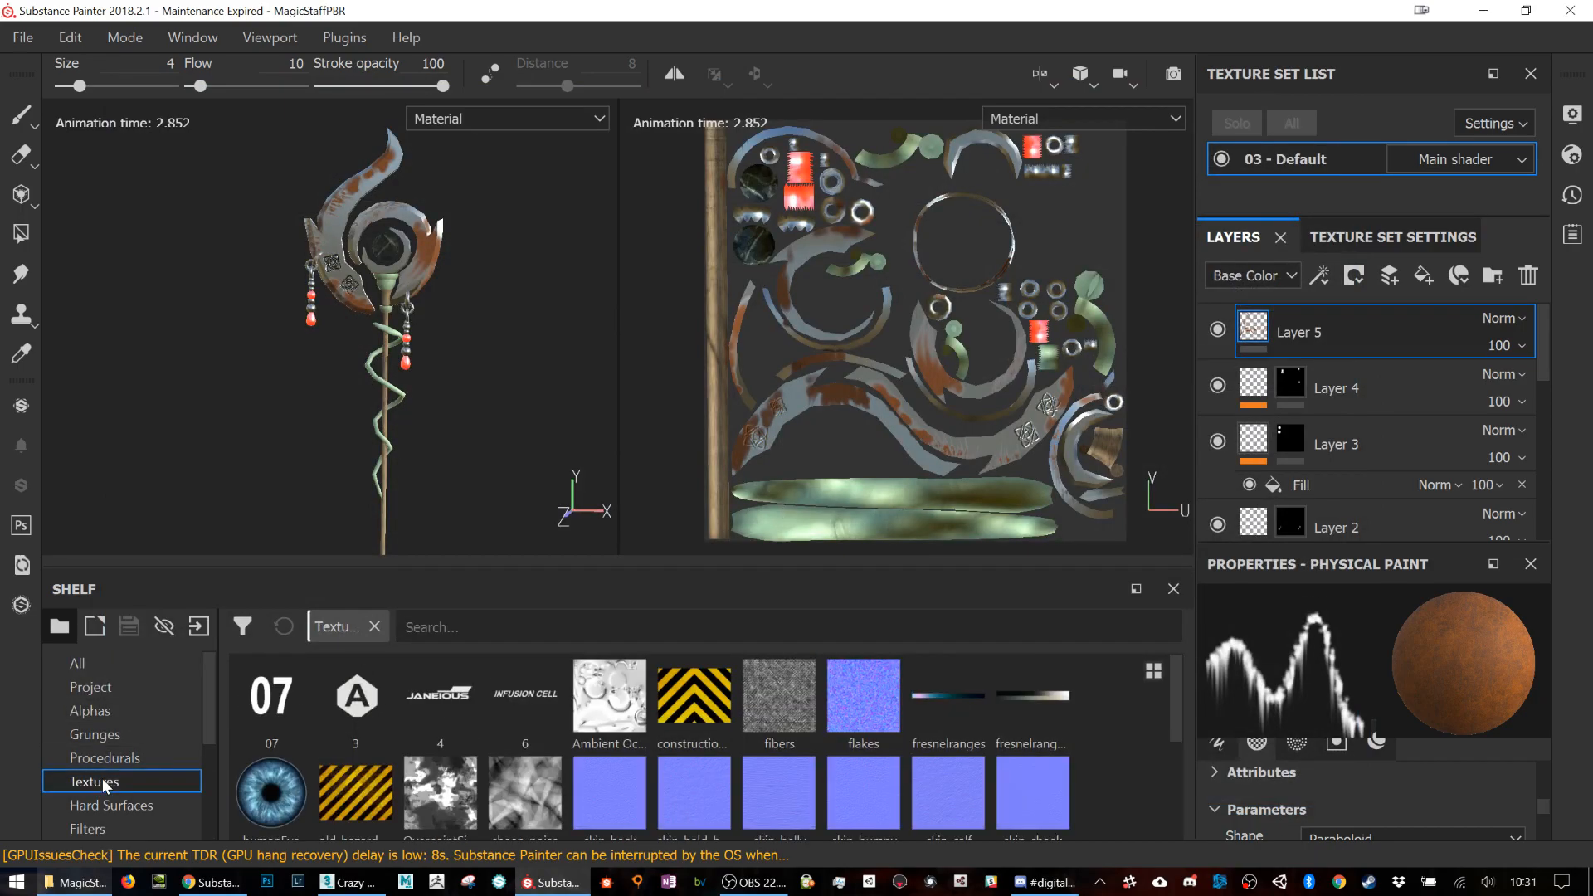
{"action": "right_click", "coordinate": [610, 699]}
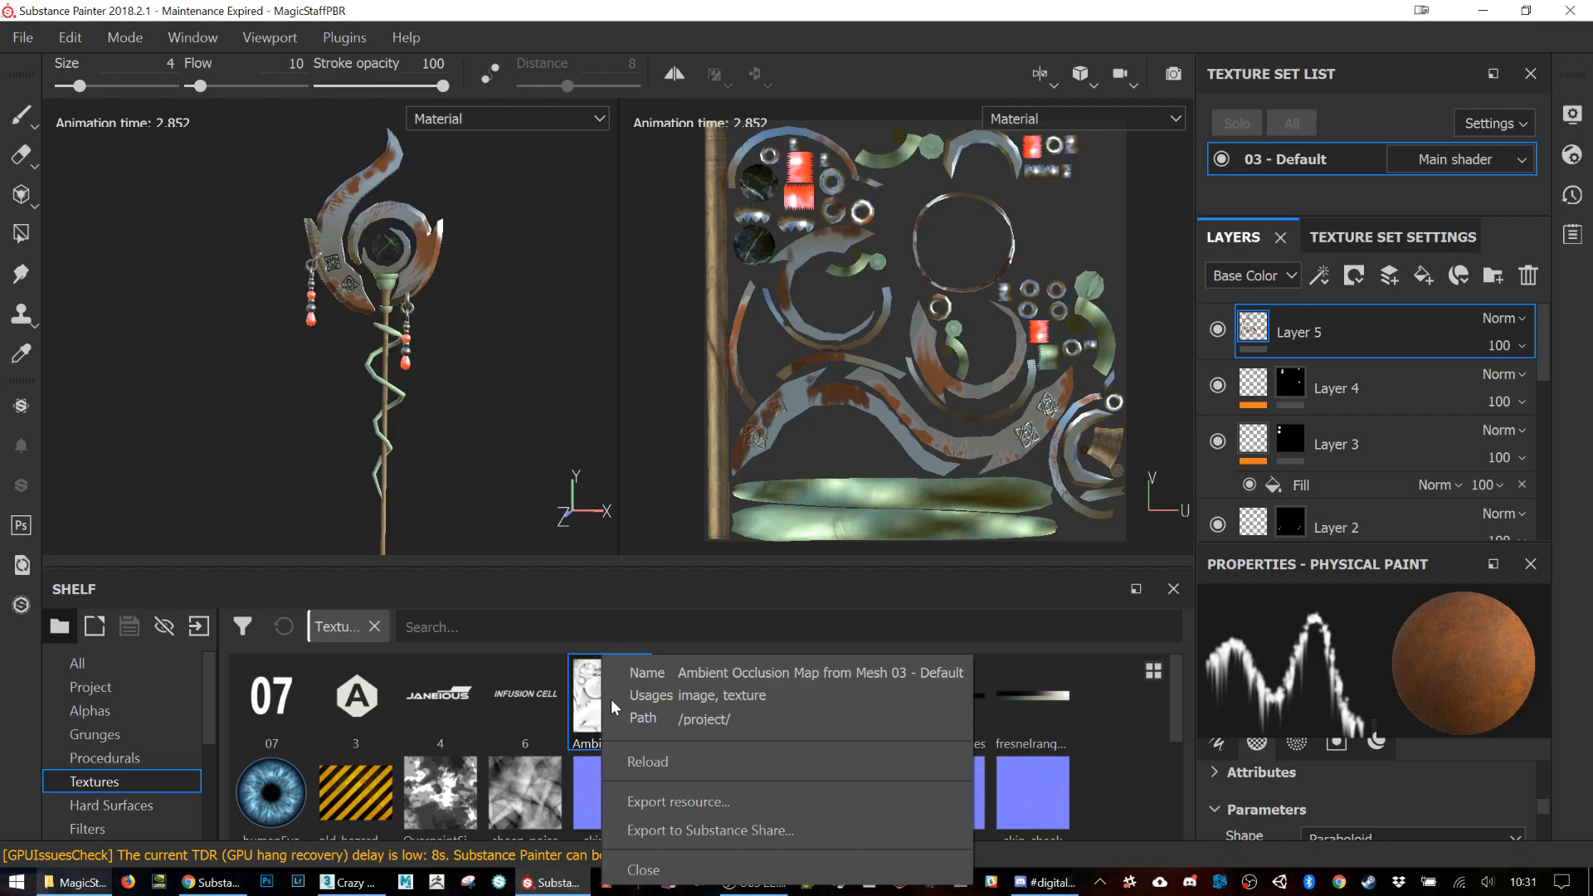
{"action": "left_click", "coordinate": [681, 800]}
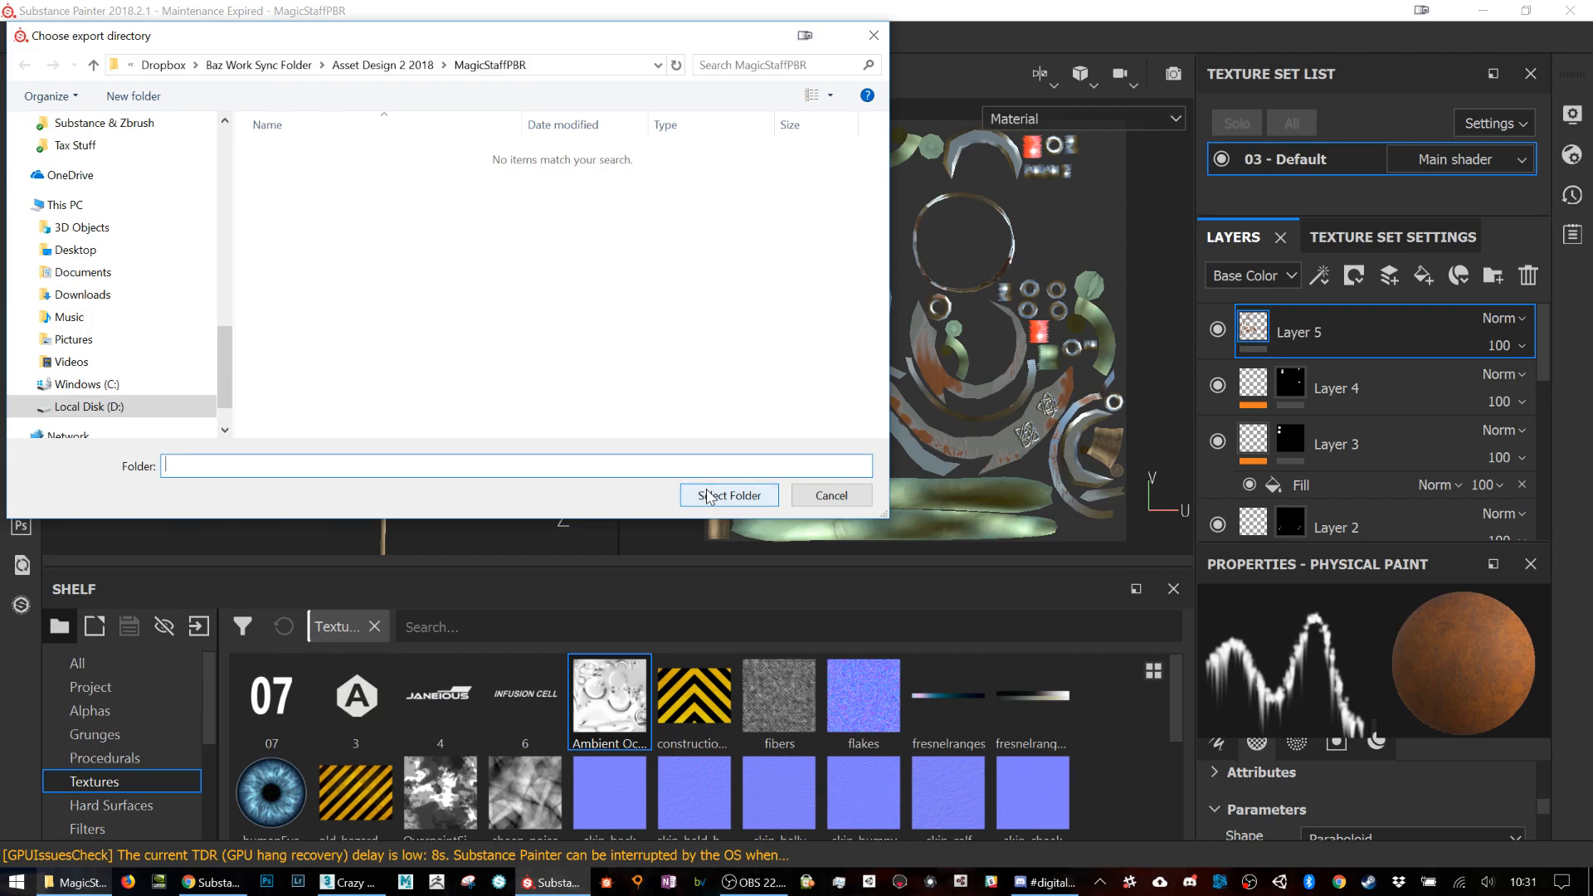
{"action": "left_click", "coordinate": [415, 73]}
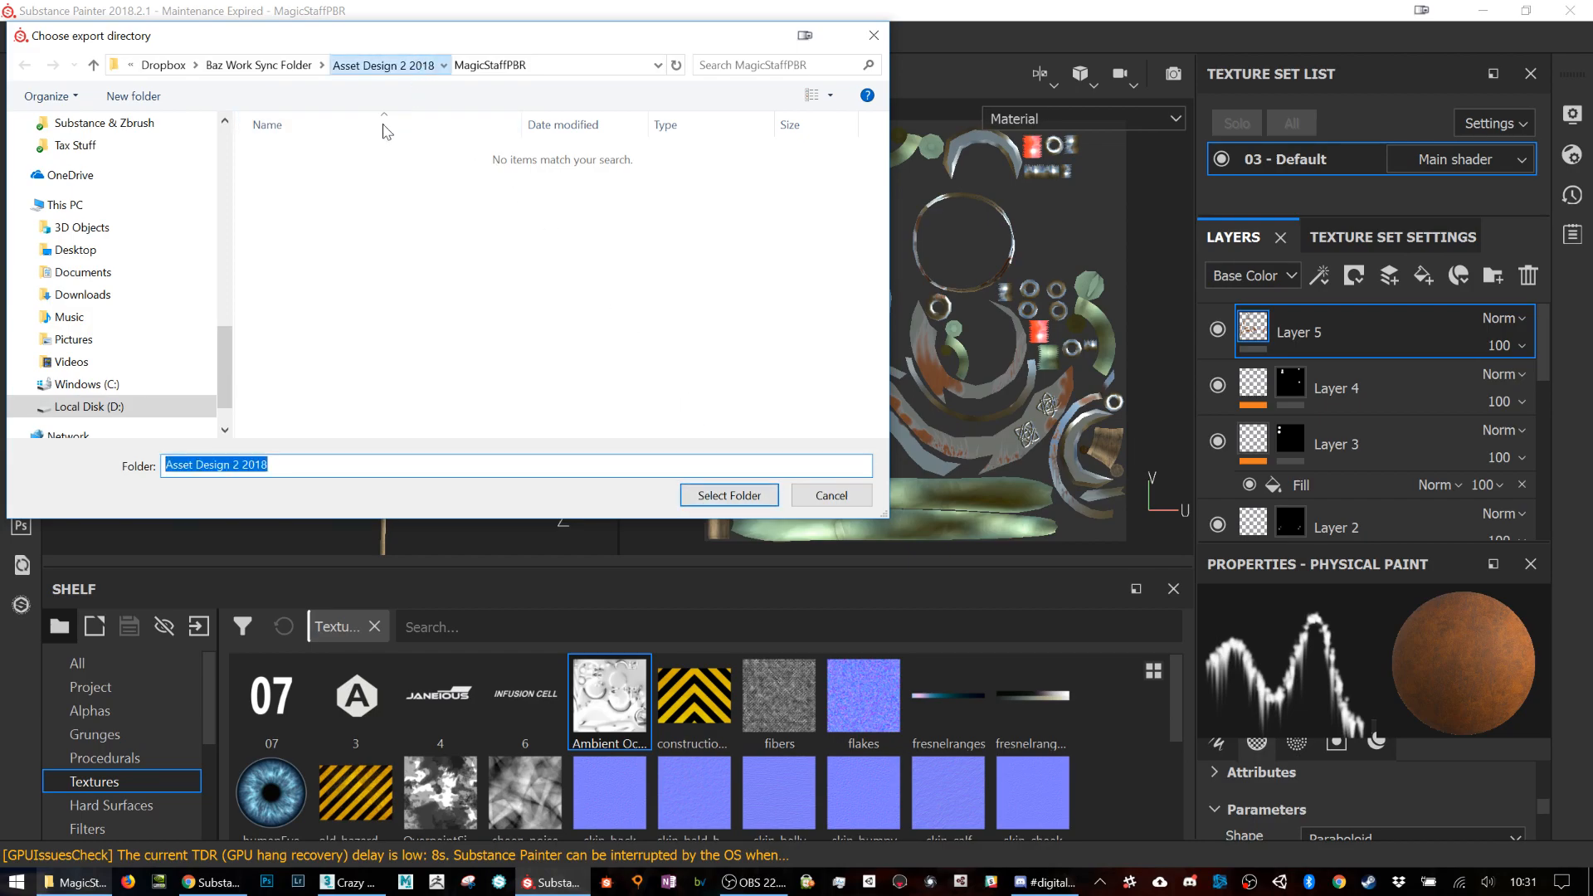
{"action": "double_click", "coordinate": [516, 172]}
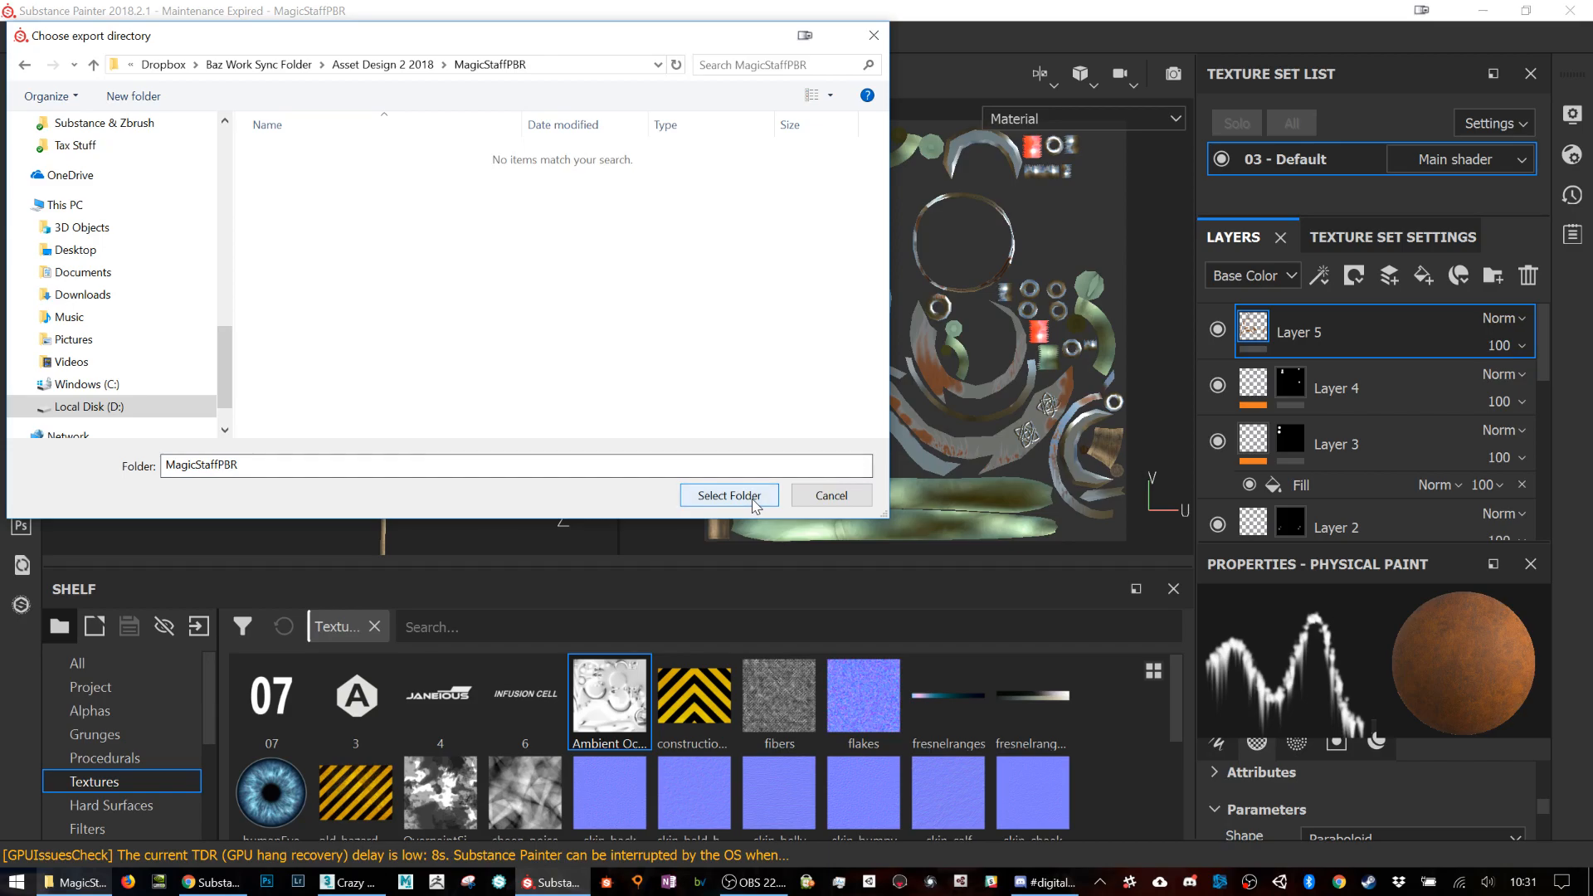
{"action": "left_click", "coordinate": [750, 498]}
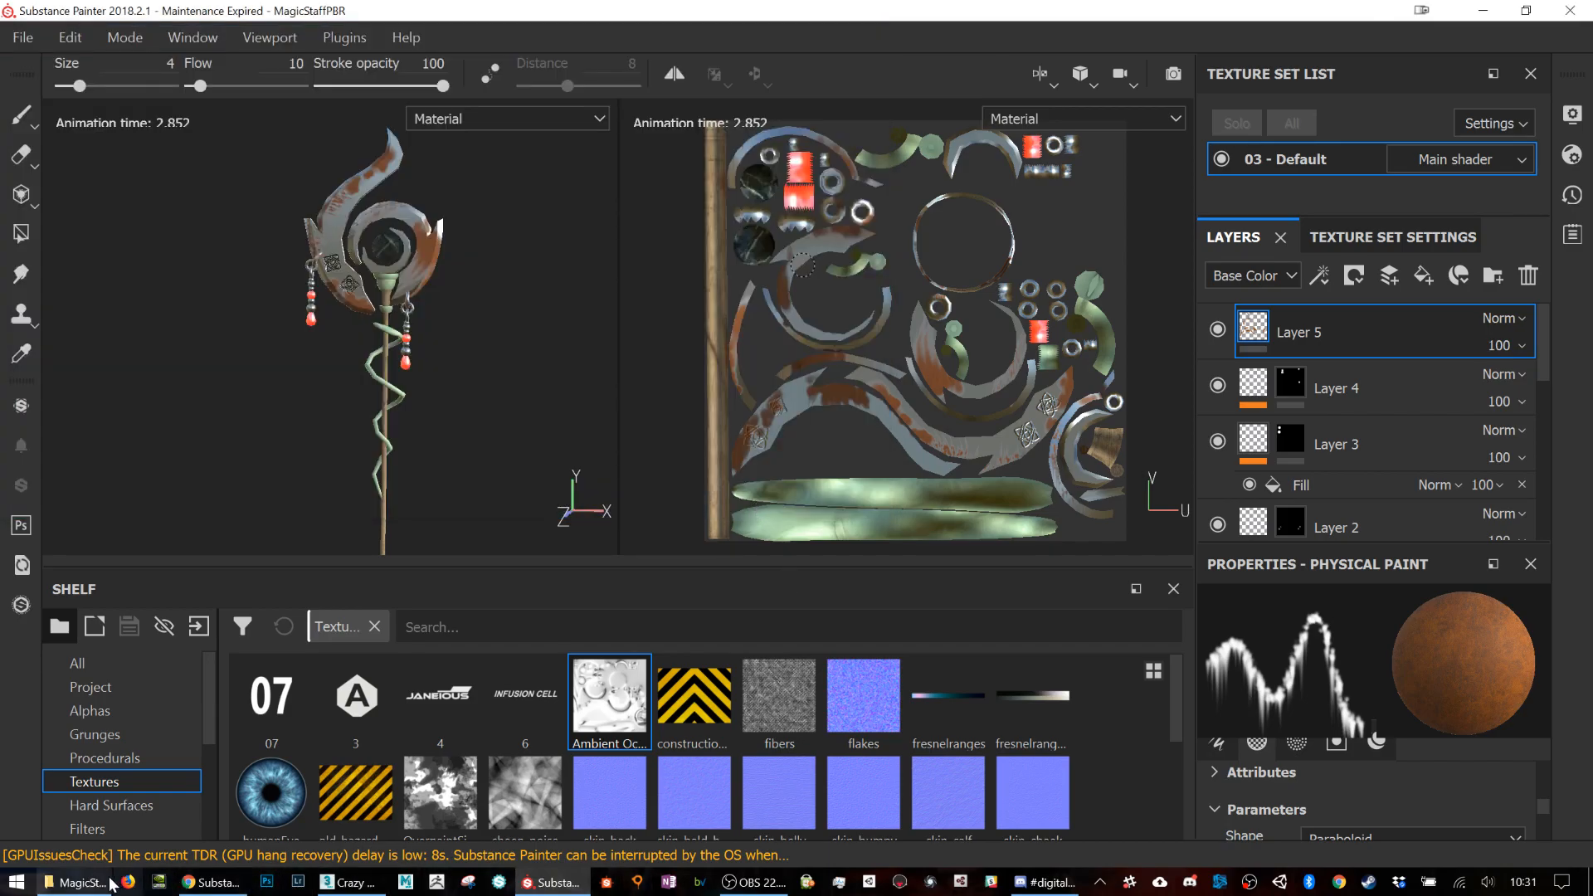
{"action": "left_click", "coordinate": [75, 882]}
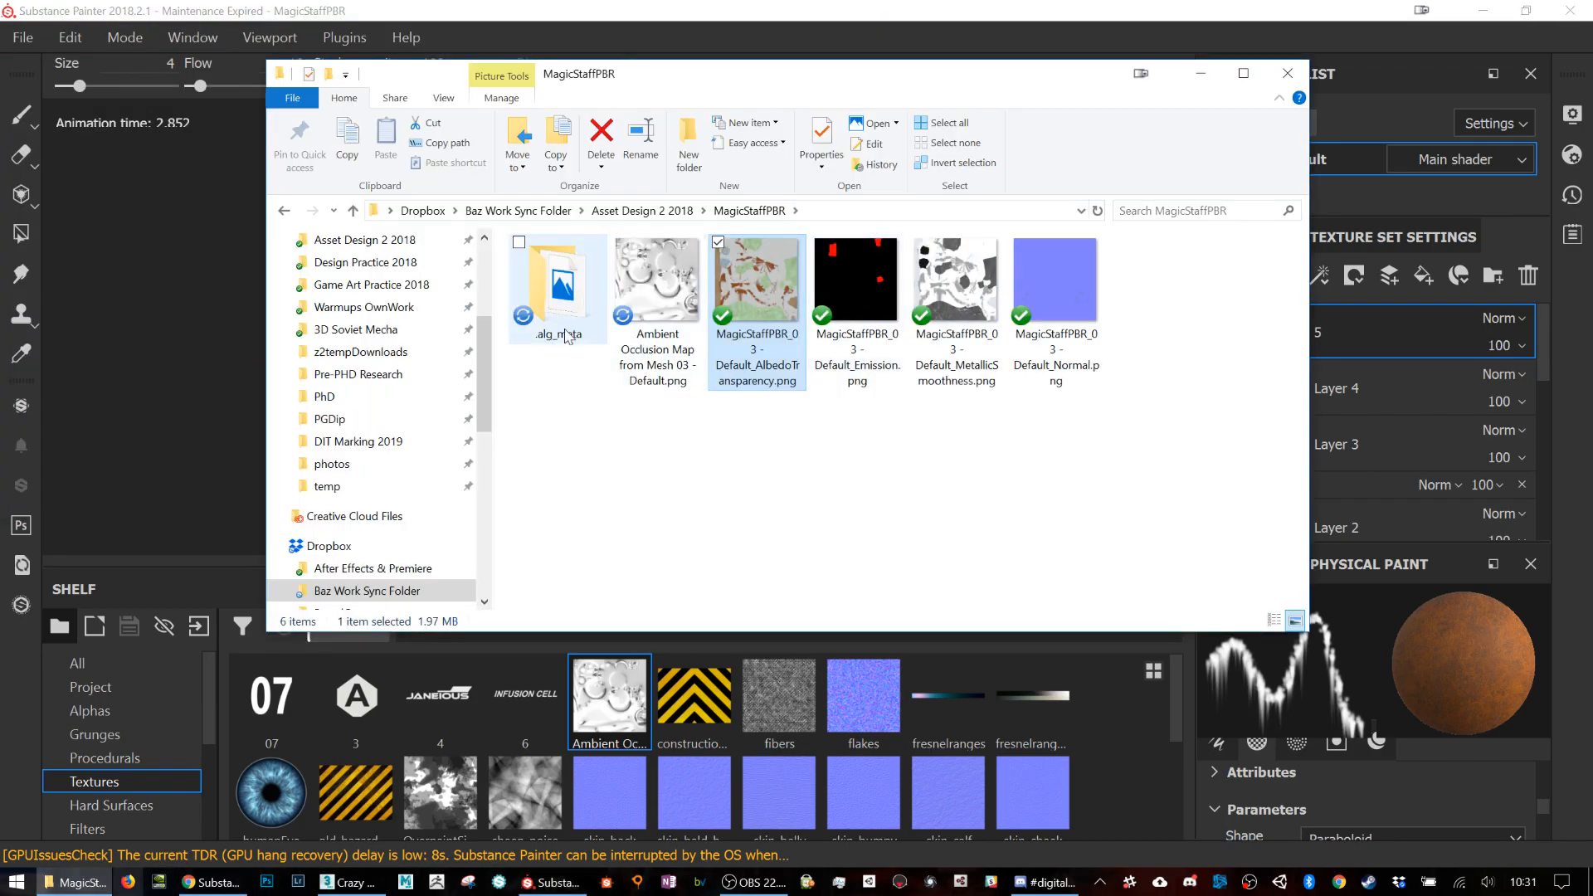
{"action": "left_click", "coordinate": [660, 318]}
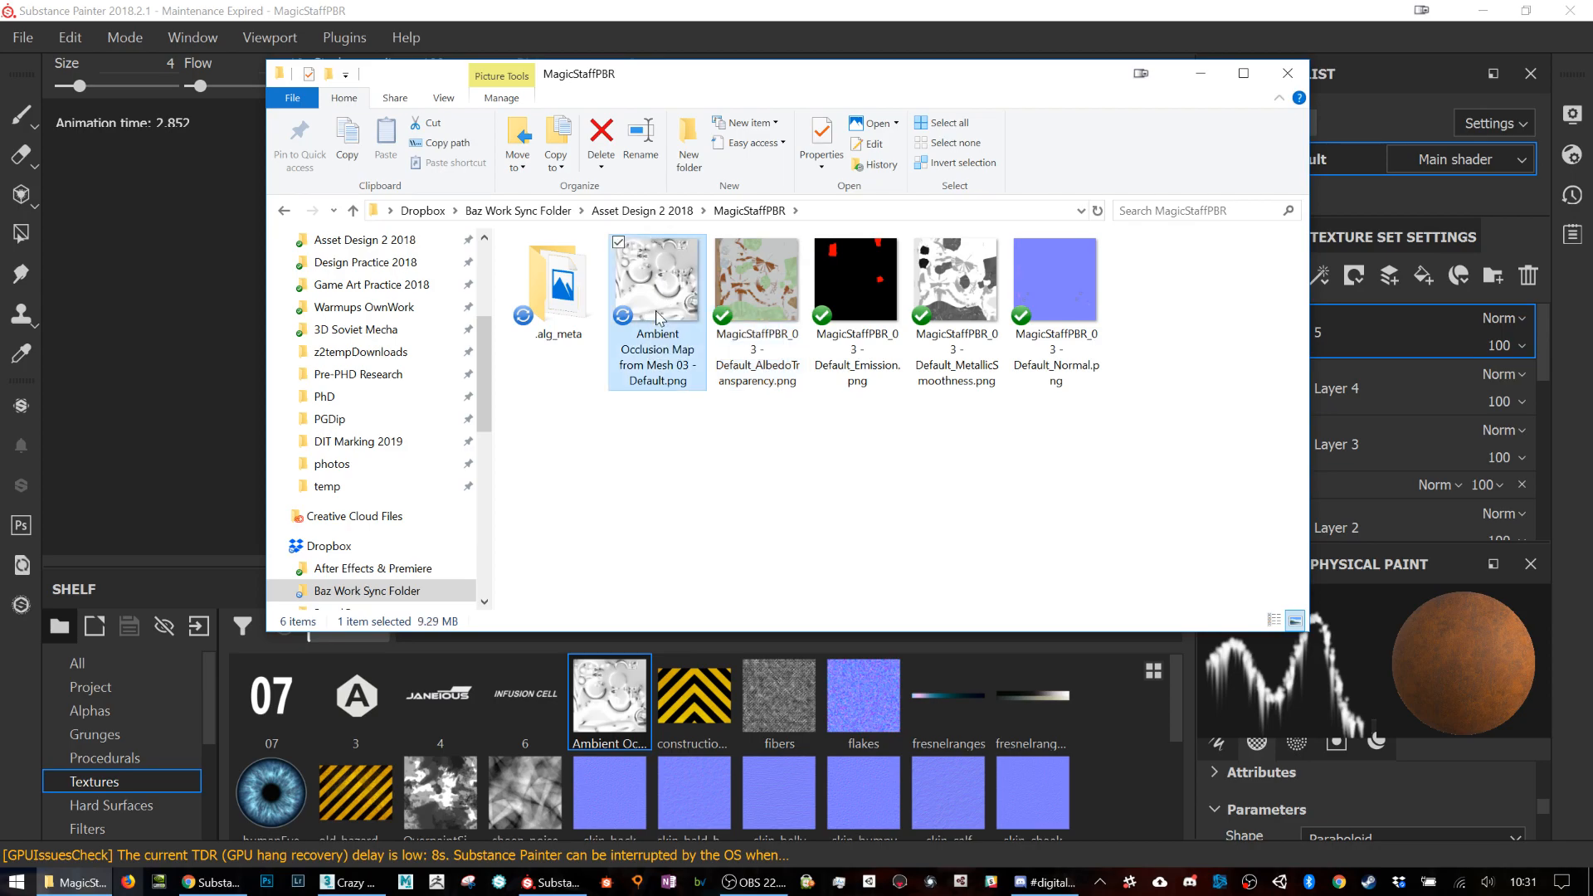
Step: Switch to 3ds Max and close it, saving the Crazy Magician Staff PBR scene, and open the AssetDesign project from Unity Hub
{"action": "left_click", "coordinate": [346, 882]}
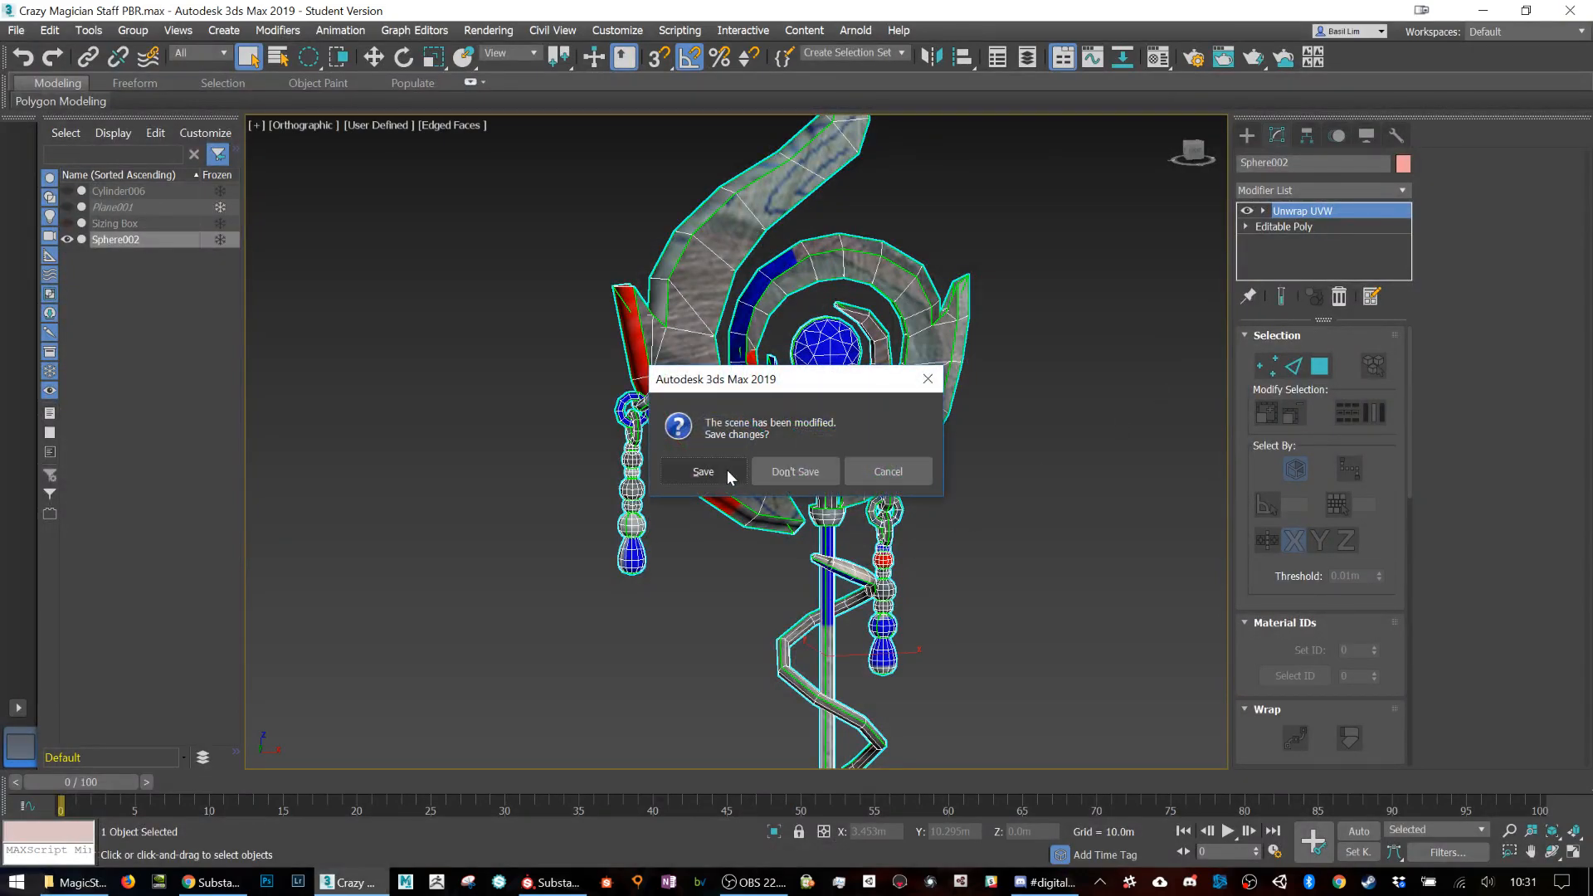
{"action": "left_click", "coordinate": [727, 473]}
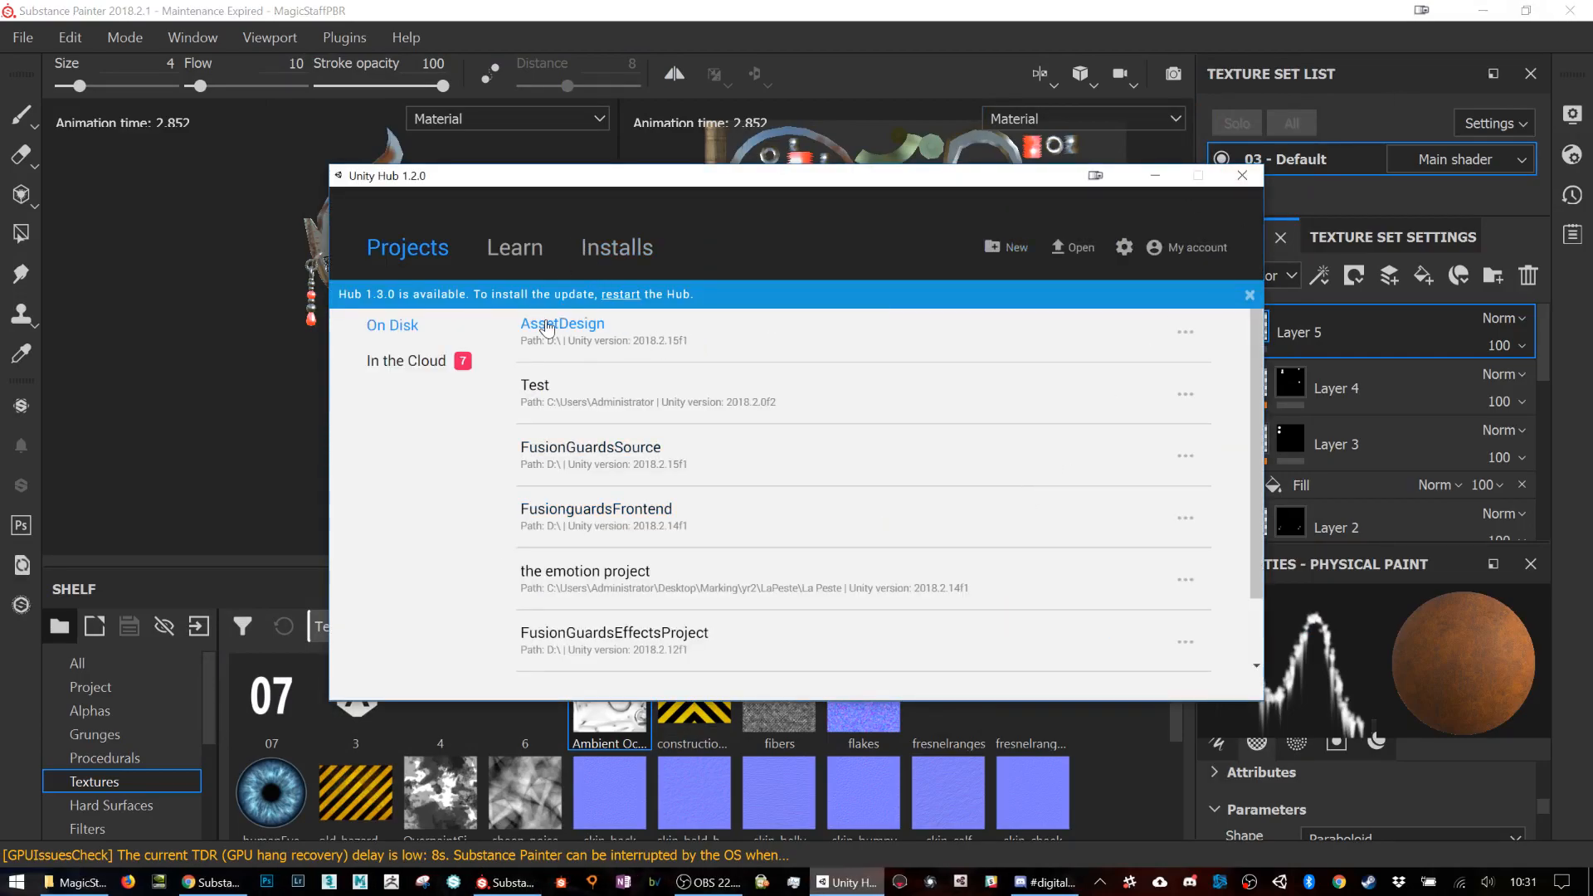
{"action": "left_click", "coordinate": [546, 320]}
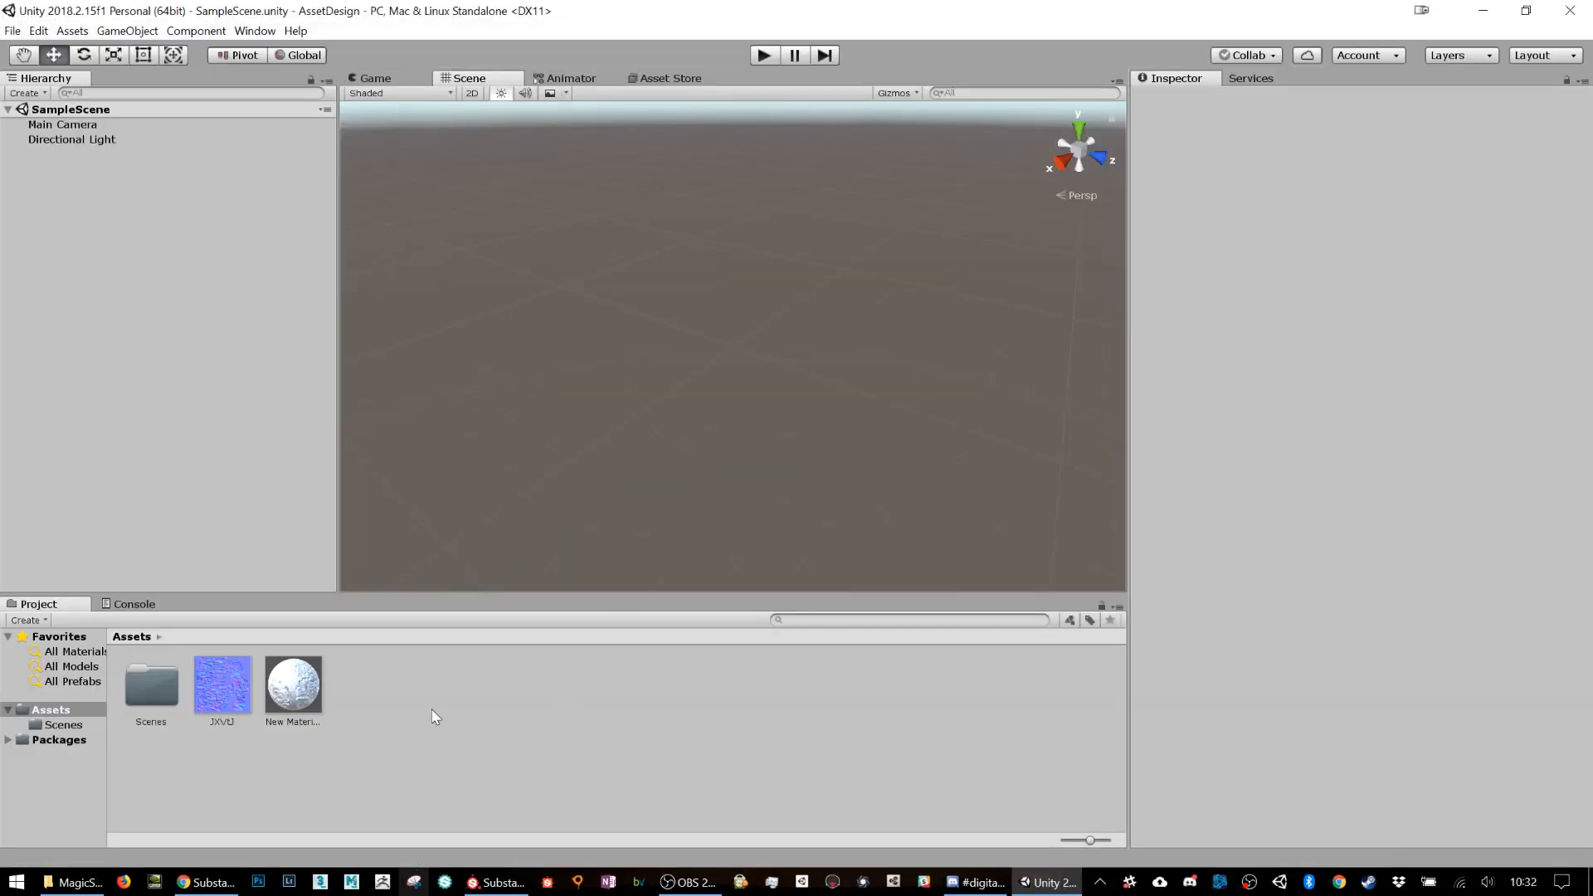
Step: Create a folder named MagicStaff in the project's Assets and open it
{"action": "right_click", "coordinate": [435, 713]}
{"action": "mouse_move", "coordinate": [536, 311]}
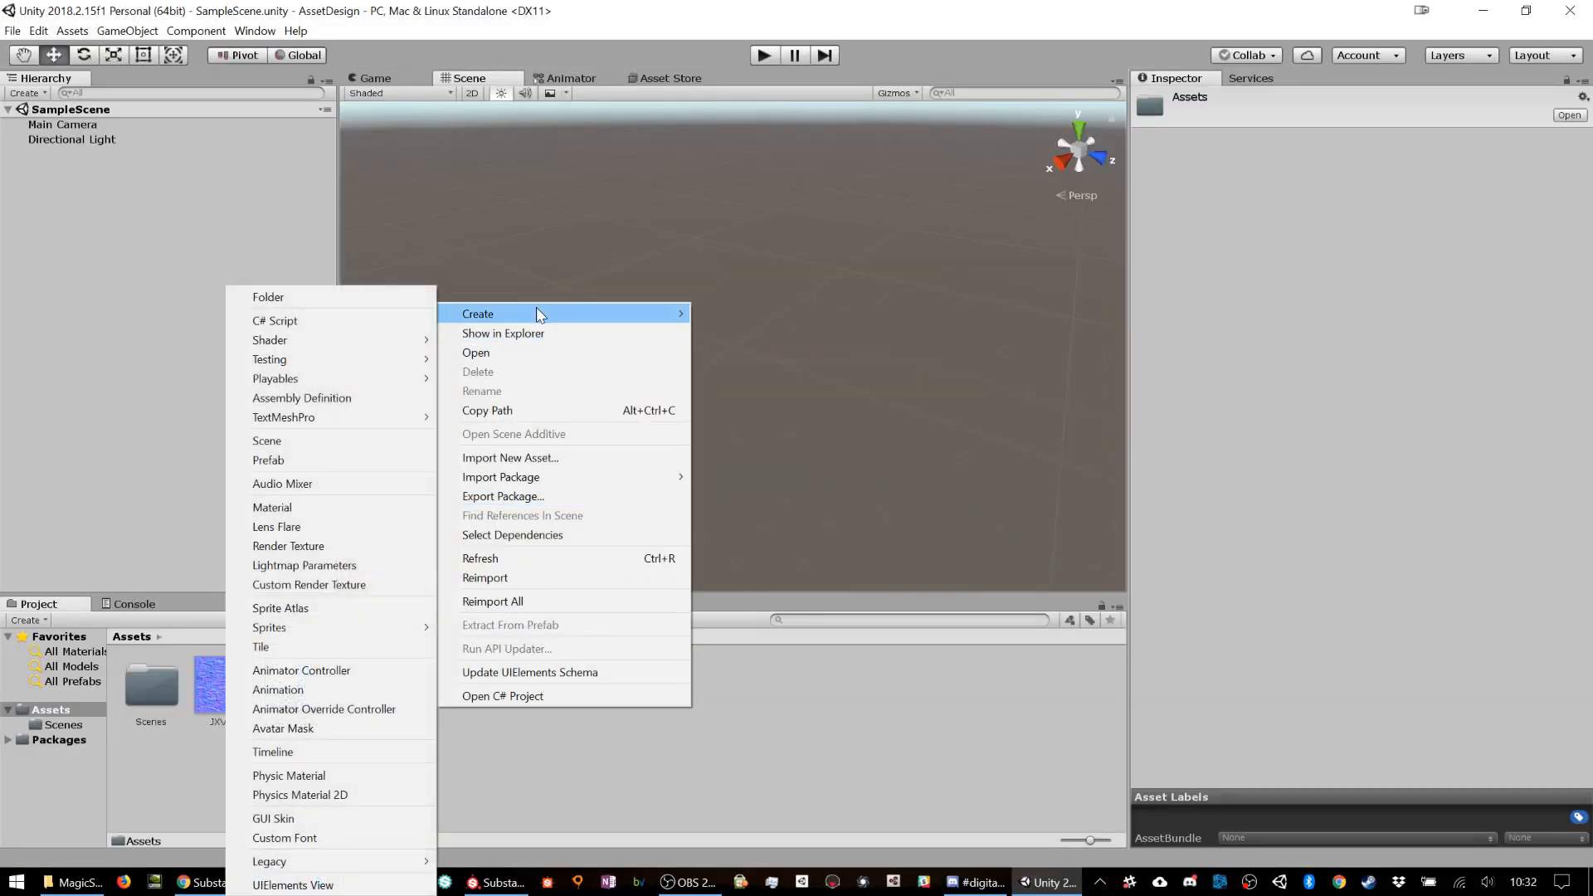
{"action": "left_click", "coordinate": [375, 306]}
{"action": "type", "text": "MagicS"}
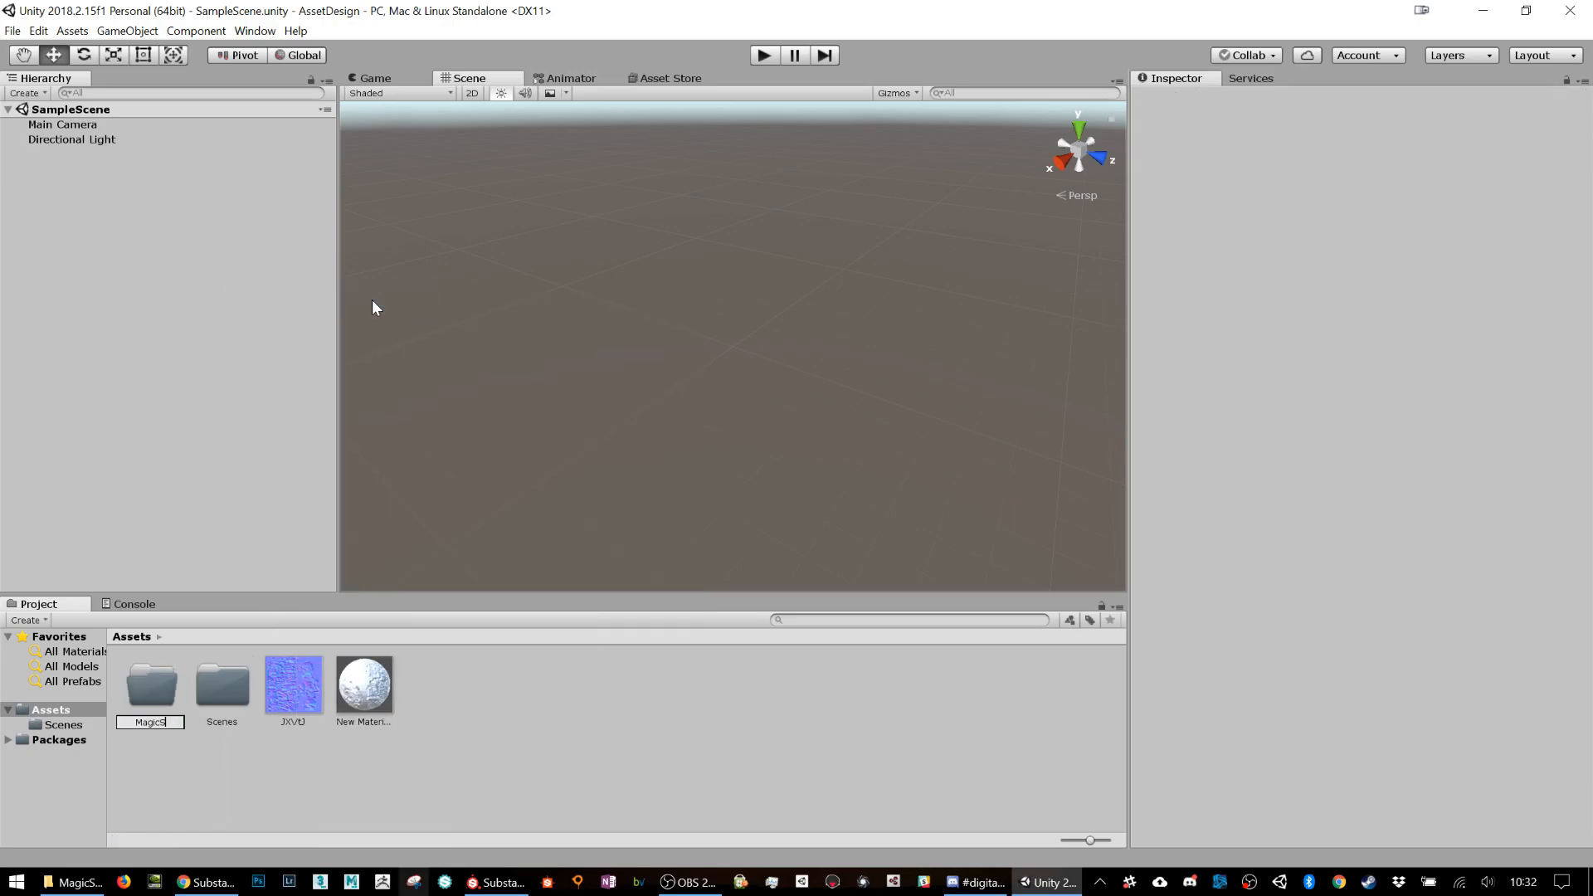
{"action": "key", "text": "Return"}
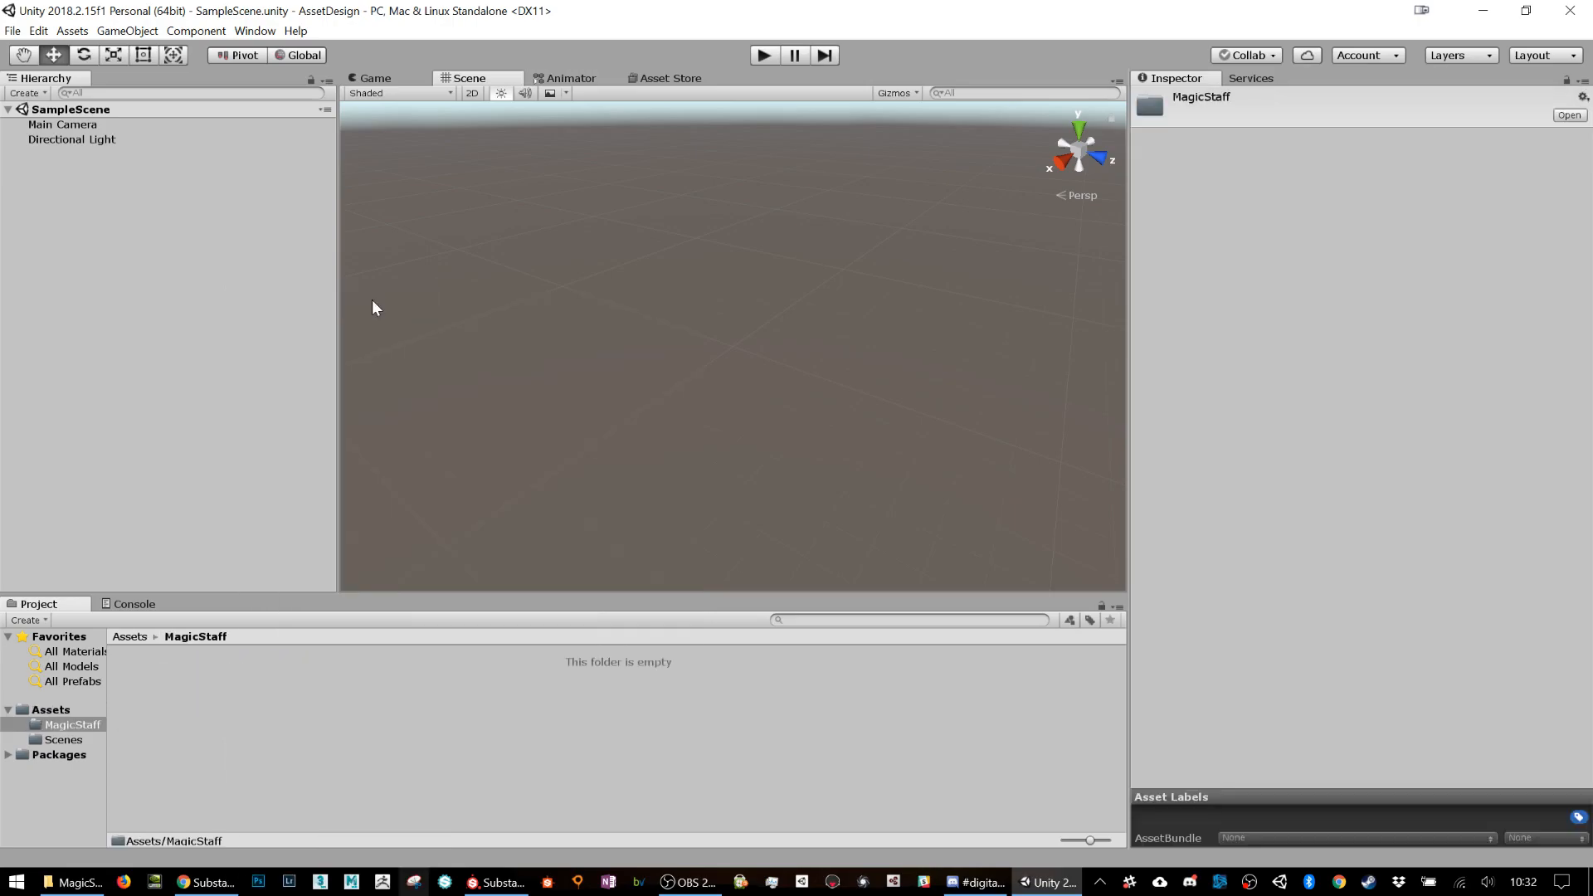
Step: Import MagicStaffPBR.FBX from the Asset Design 2 2018 folder into the MagicStaff folder
{"action": "right_click", "coordinate": [292, 760]}
{"action": "left_click", "coordinate": [449, 508]}
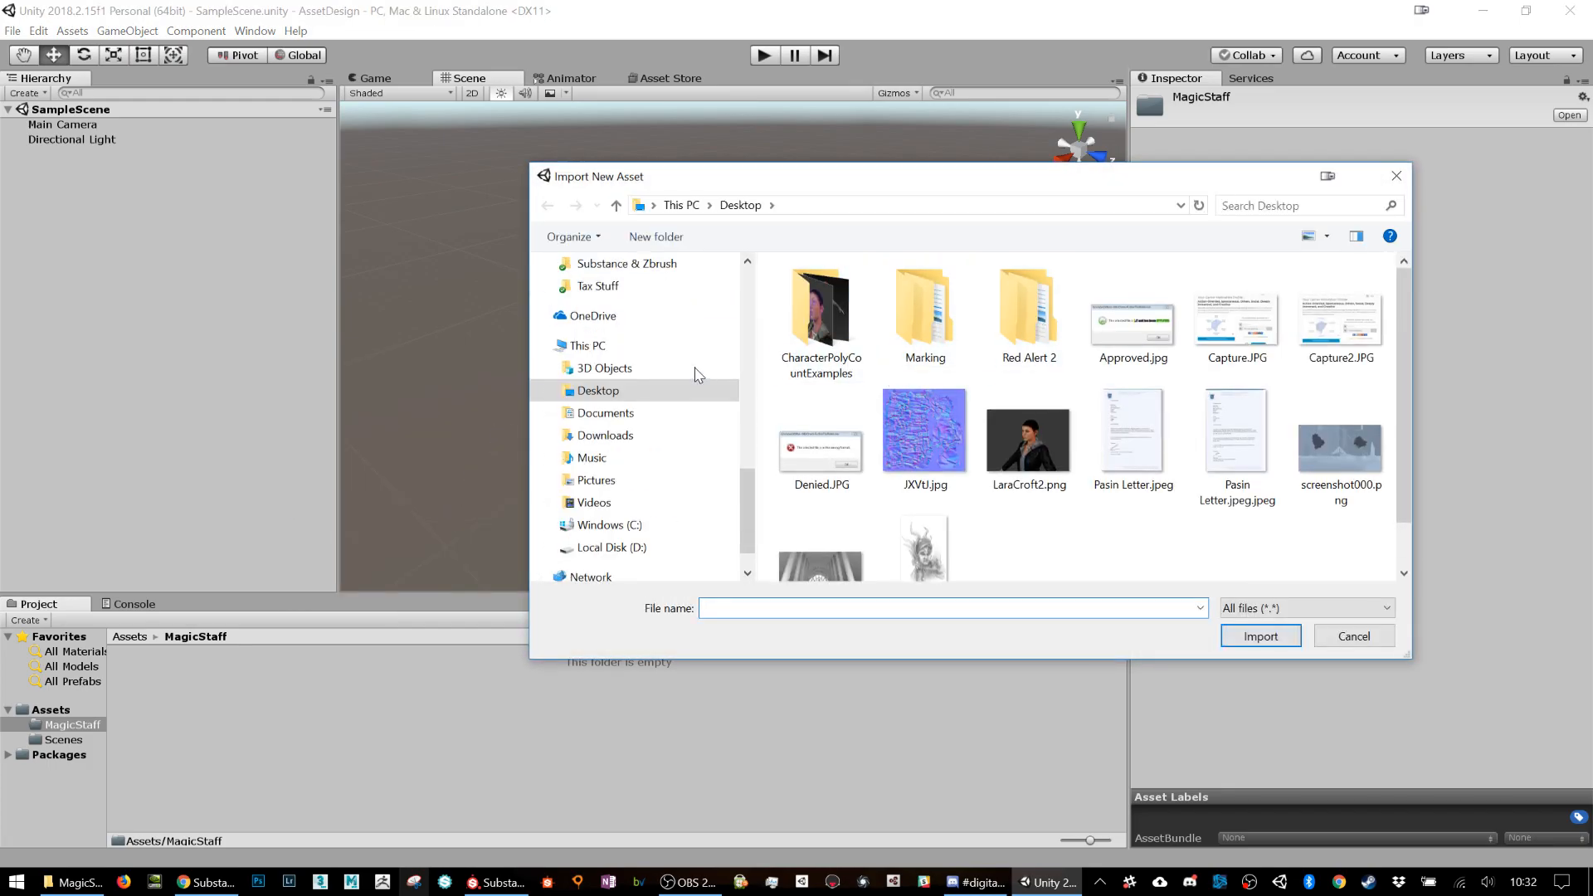
{"action": "scroll", "coordinate": [655, 365], "scroll_direction": "up", "scroll_amount": 4}
{"action": "scroll", "coordinate": [650, 359], "scroll_direction": "up", "scroll_amount": 5}
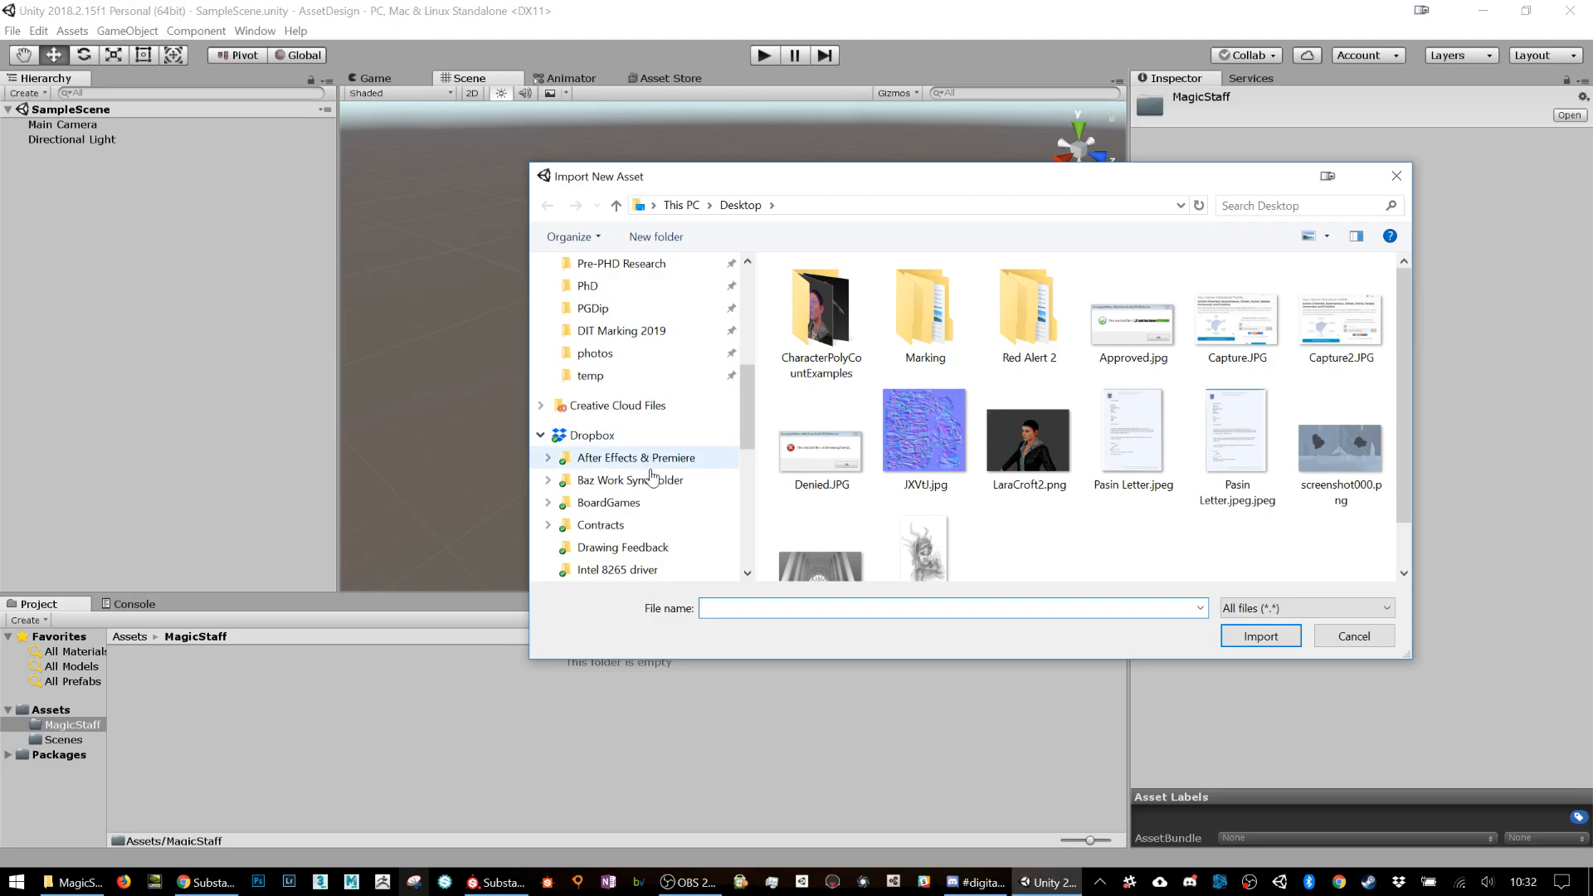
{"action": "left_click", "coordinate": [655, 443]}
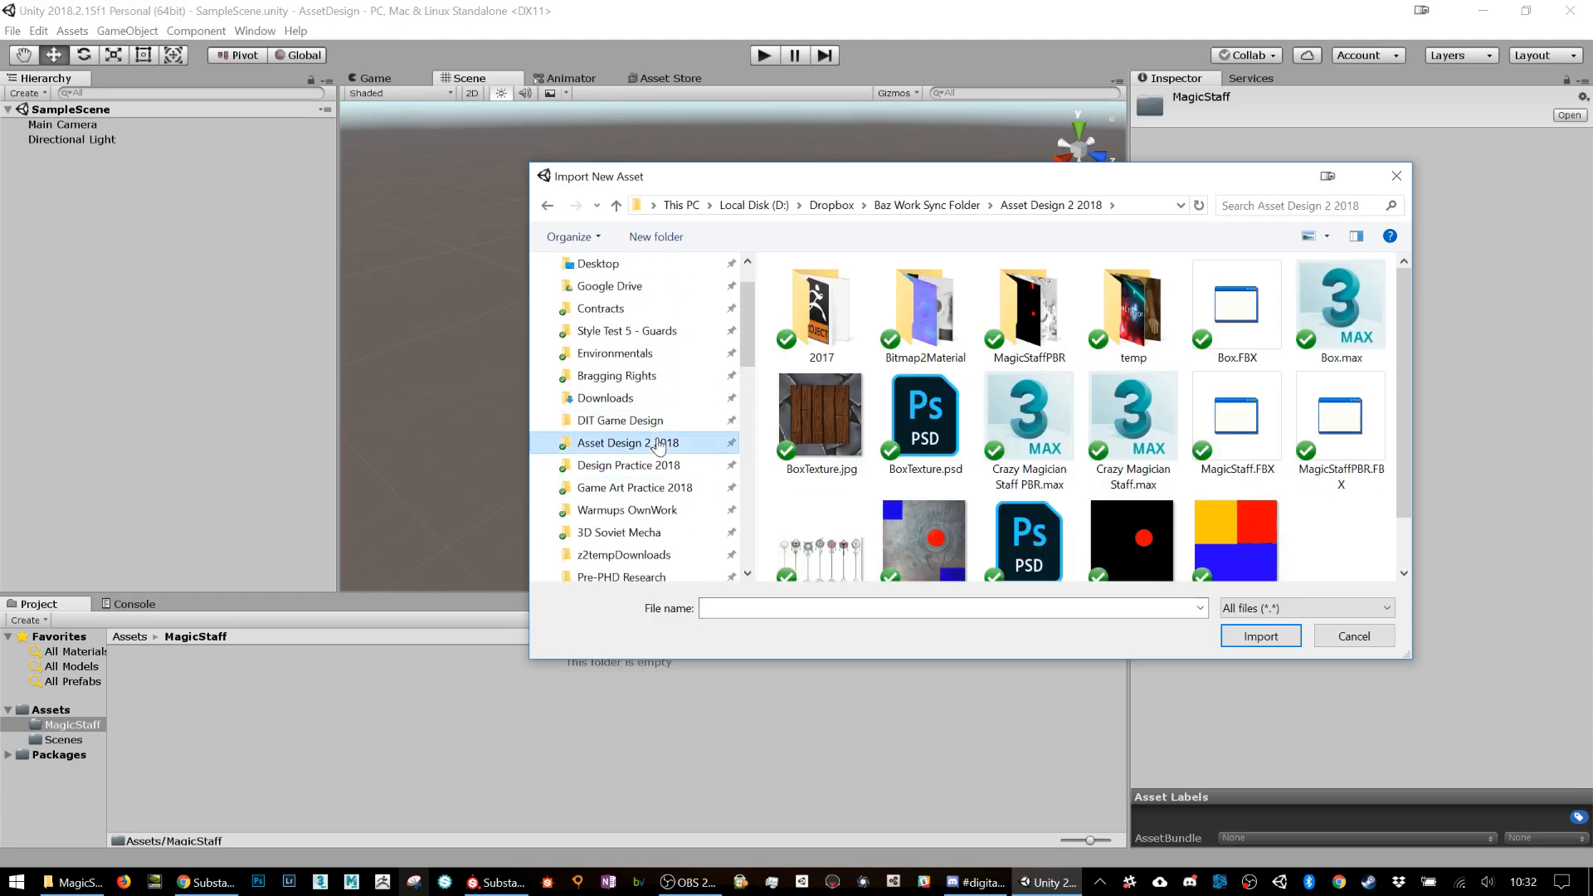
{"action": "double_click", "coordinate": [1321, 444]}
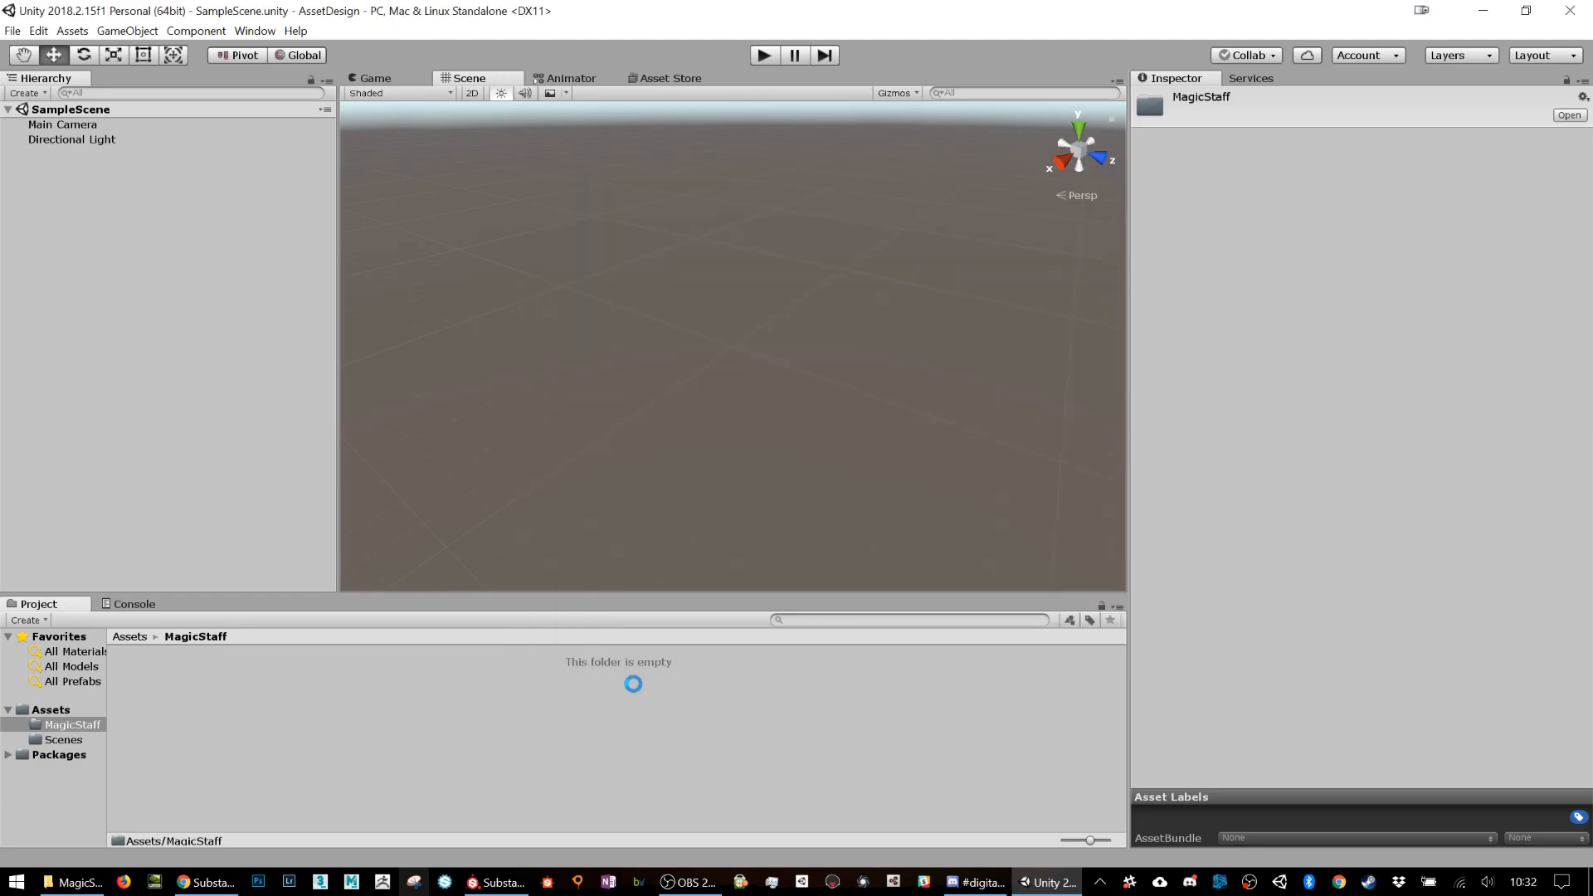
Step: Add the imported MagicStaffPBR model to SampleScene and frame the staff in the Scene view
{"action": "left_click_drag", "start_coordinate": [153, 242], "coordinate": [154, 236]}
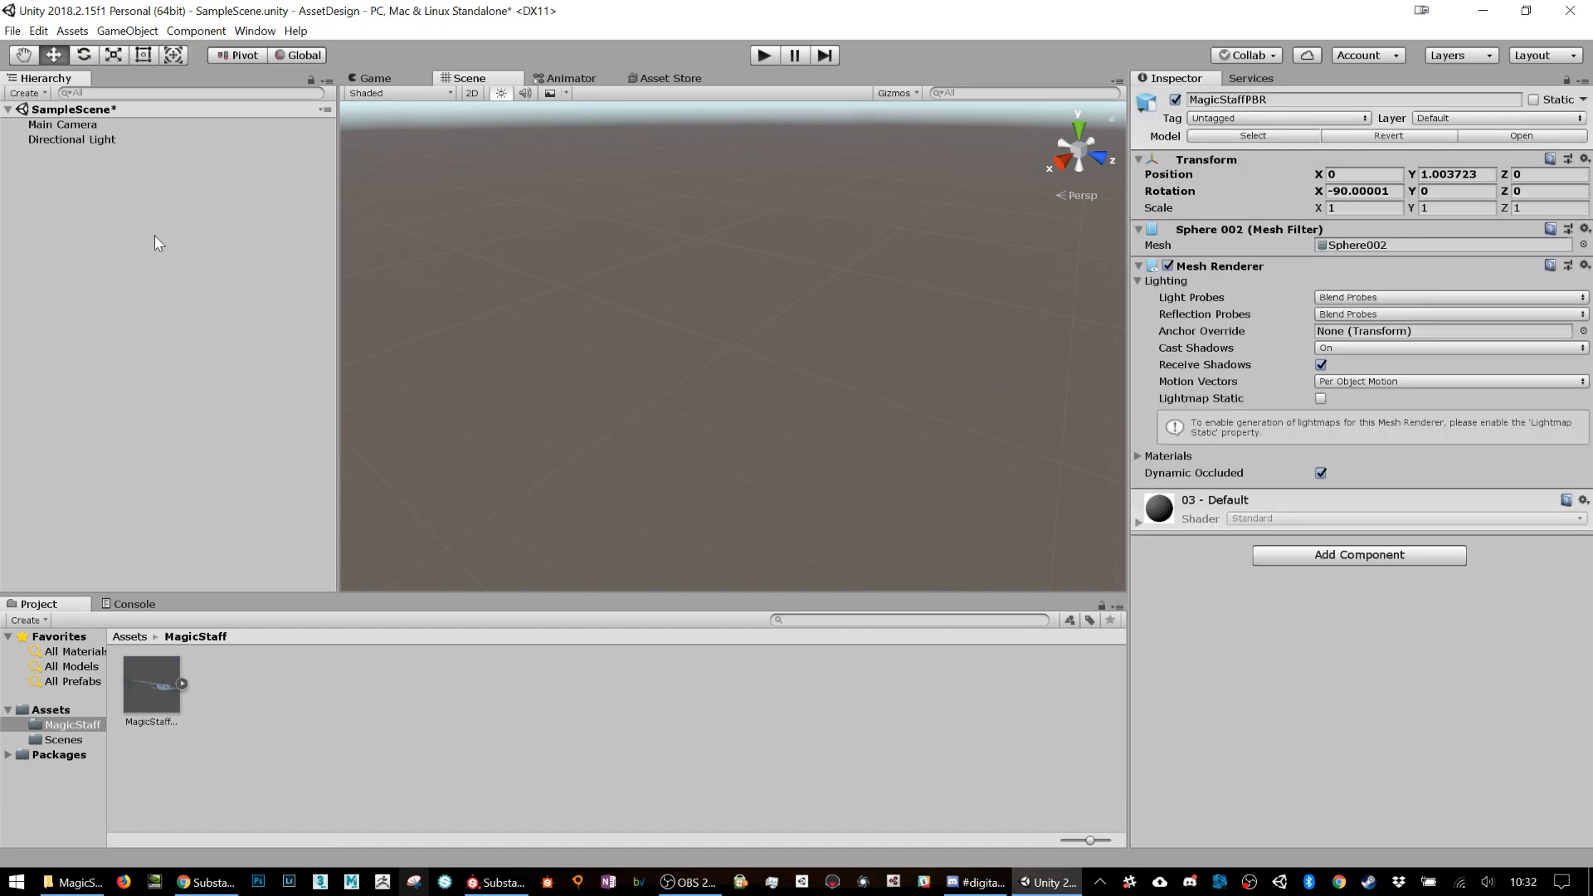
{"action": "middle_click_drag", "start_coordinate": [739, 187], "coordinate": [637, 492]}
{"action": "scroll", "coordinate": [654, 403], "scroll_direction": "down", "scroll_amount": 5}
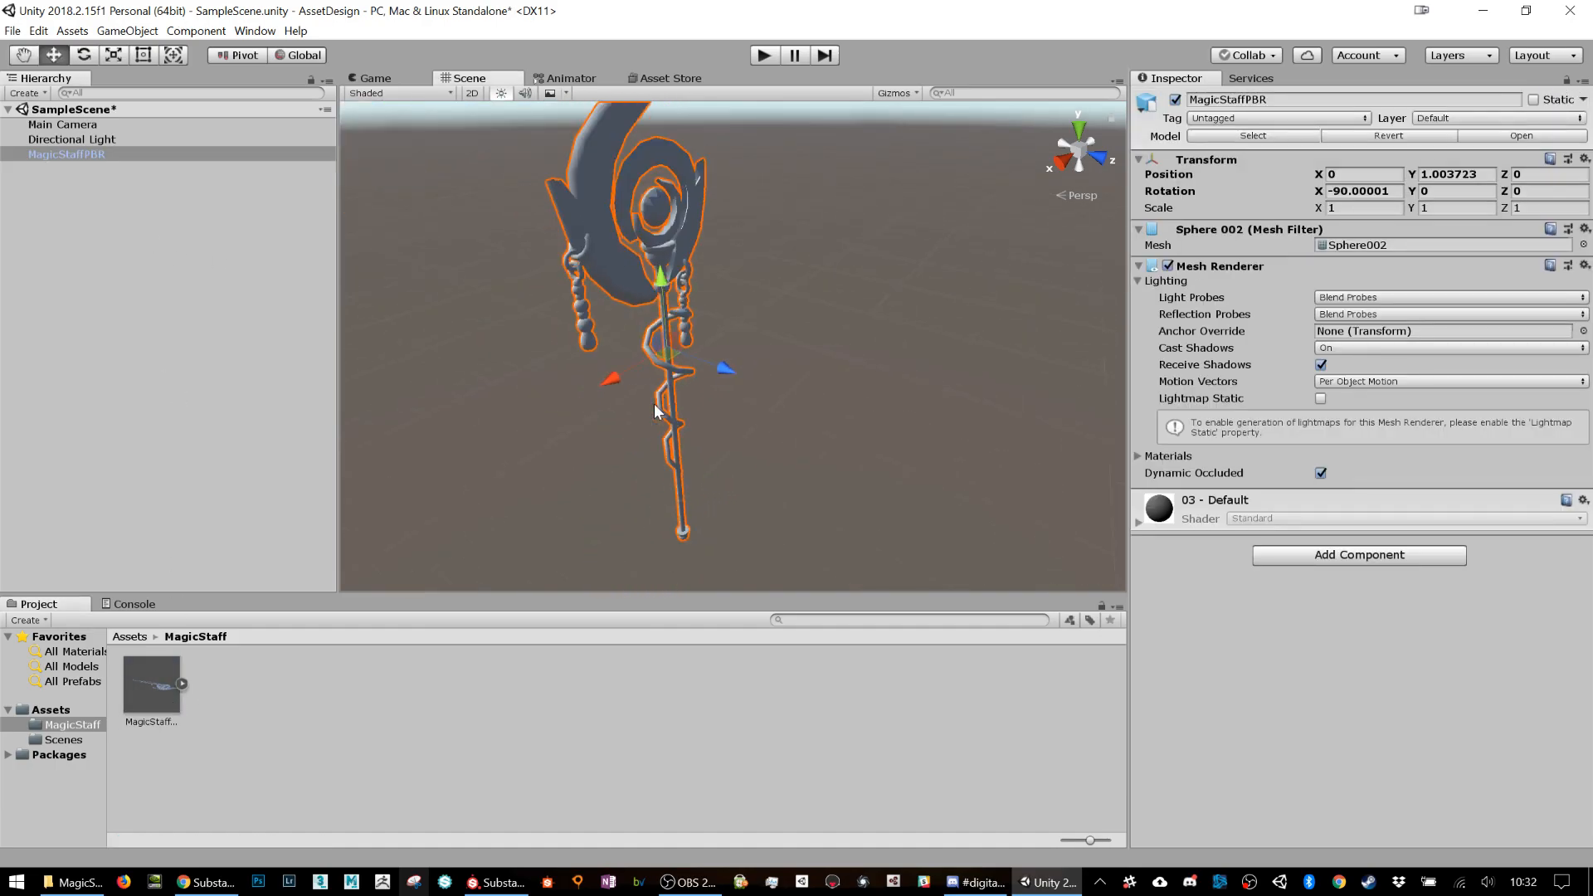
Step: Create a folder named MagicStaff_Textures inside the MagicStaff folder and open it
{"action": "left_click", "coordinate": [398, 694]}
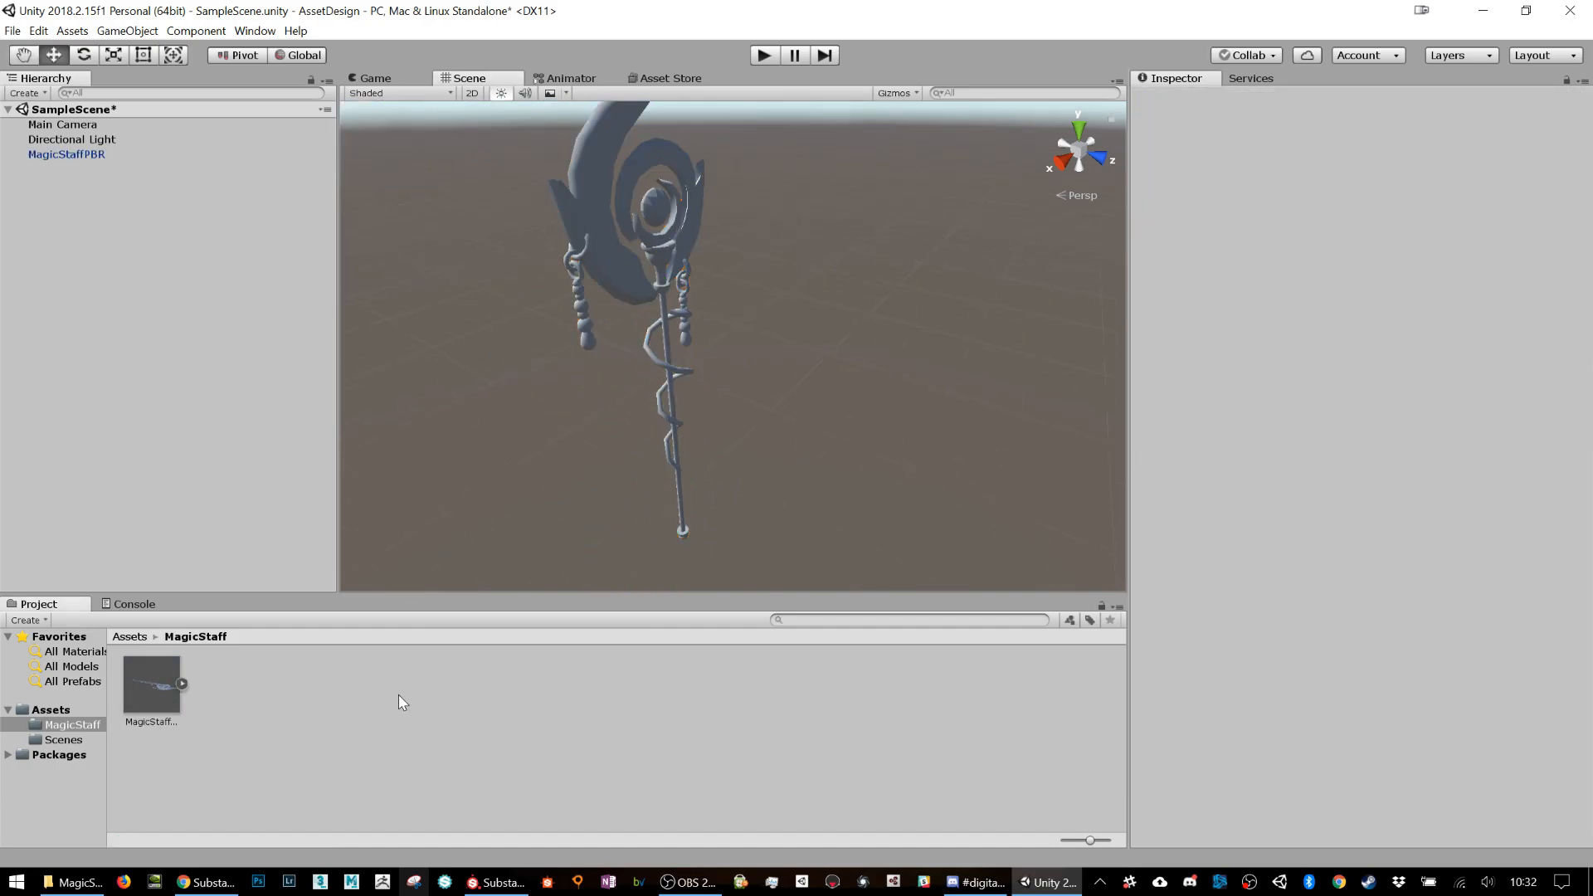
{"action": "right_click", "coordinate": [285, 716]}
{"action": "mouse_move", "coordinate": [404, 311]}
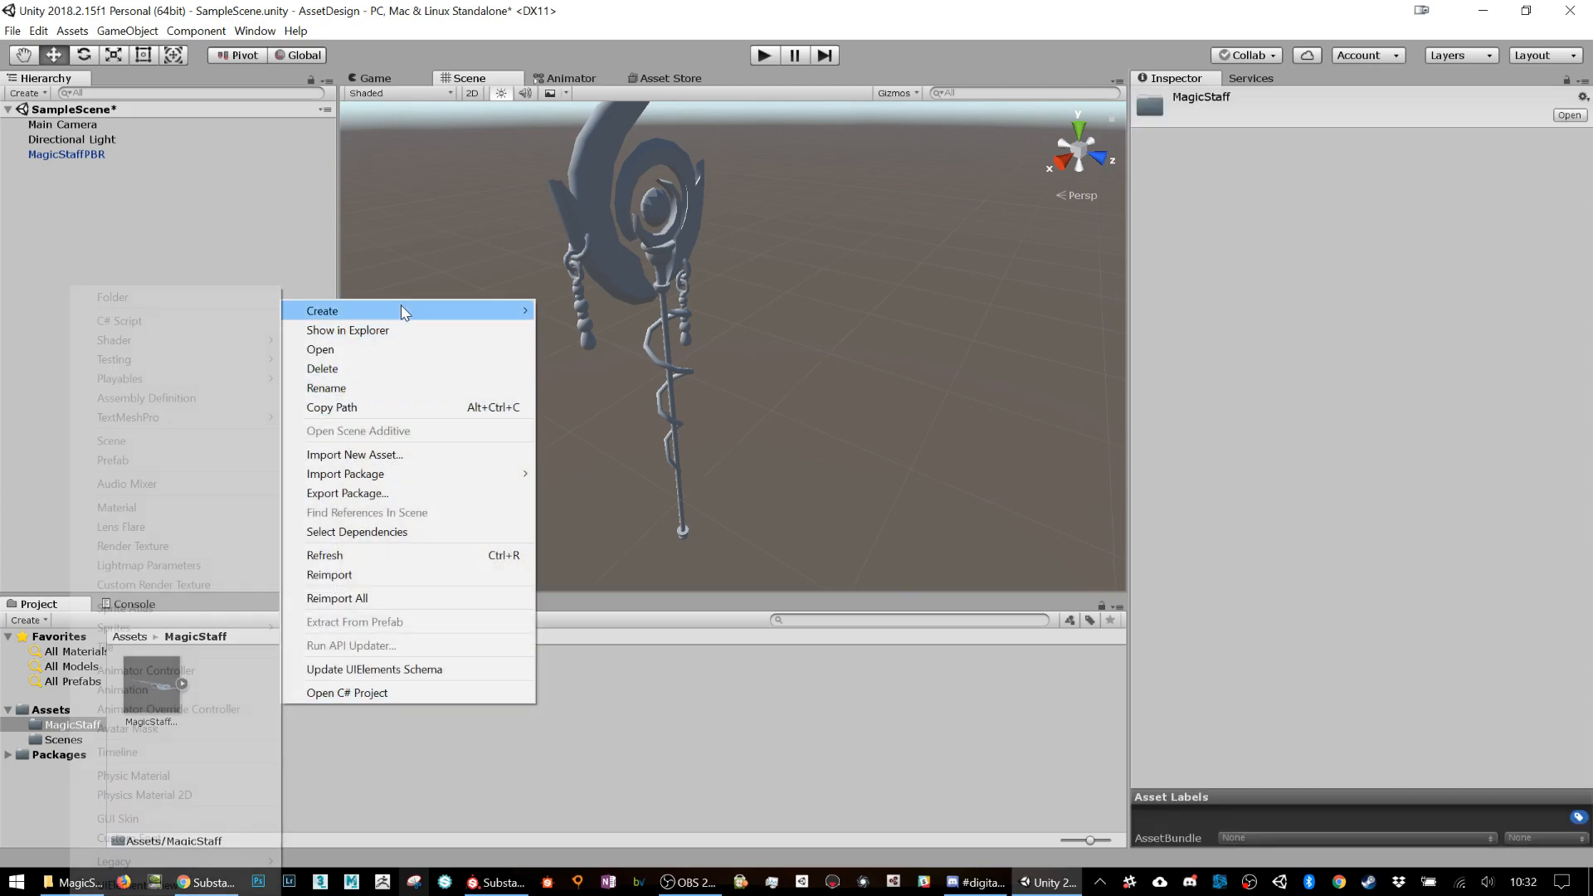
{"action": "left_click", "coordinate": [221, 297]}
{"action": "type", "text": "MagicStaff_Textures"}
{"action": "key", "text": "Return"}
{"action": "key", "text": "Return"}
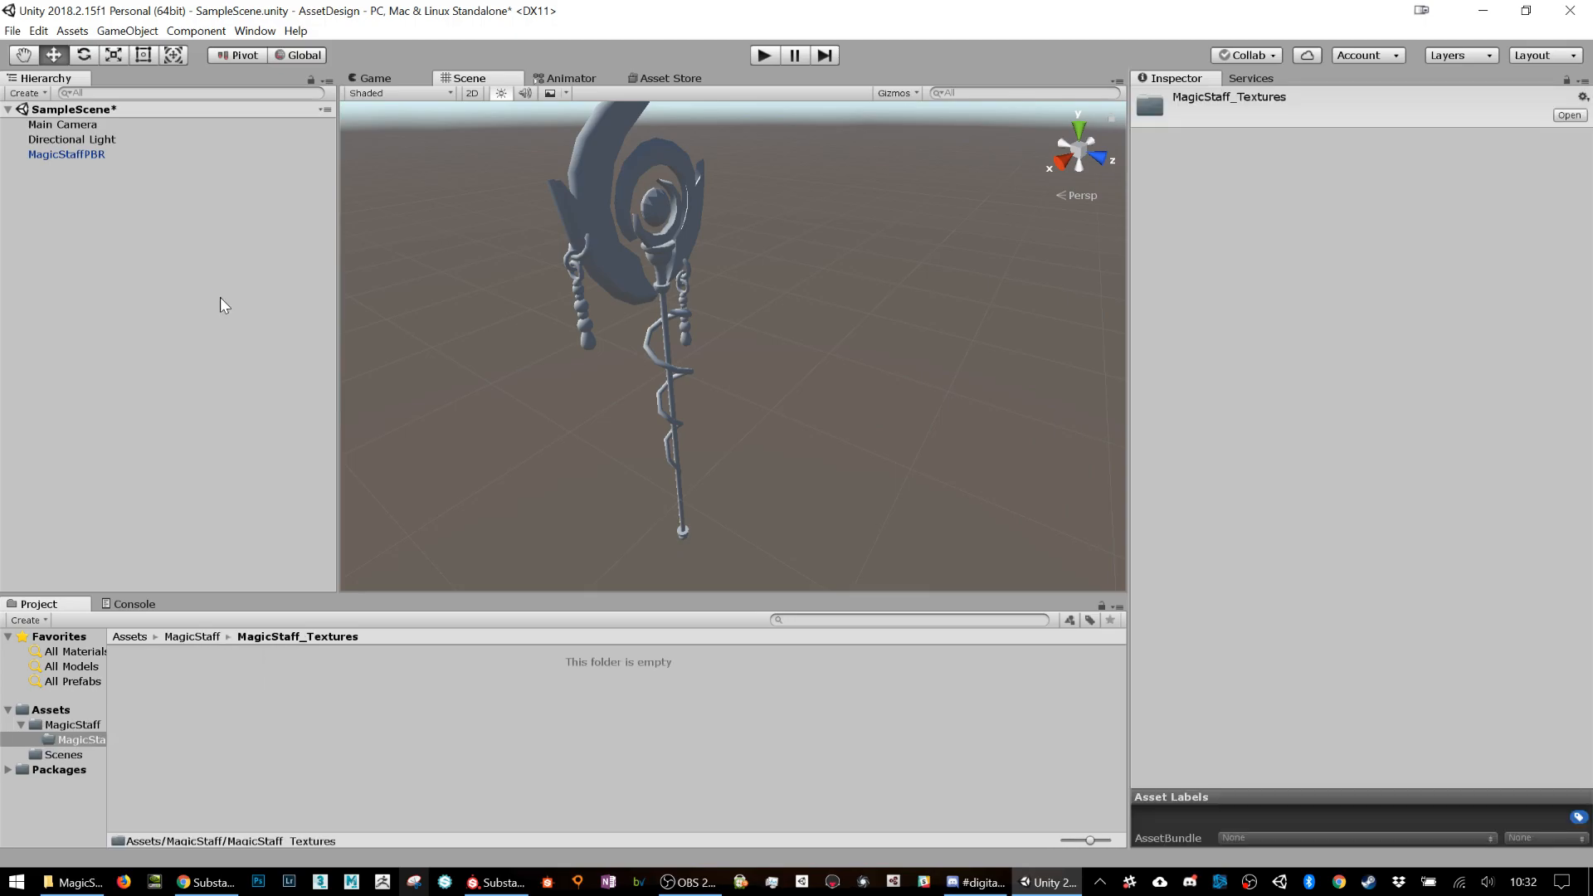
Step: Import the ambient occlusion, albedo, emission, metallic and normal PNG textures from the MagicStaffPBR folder into MagicStaff_Textures
{"action": "right_click", "coordinate": [493, 768]}
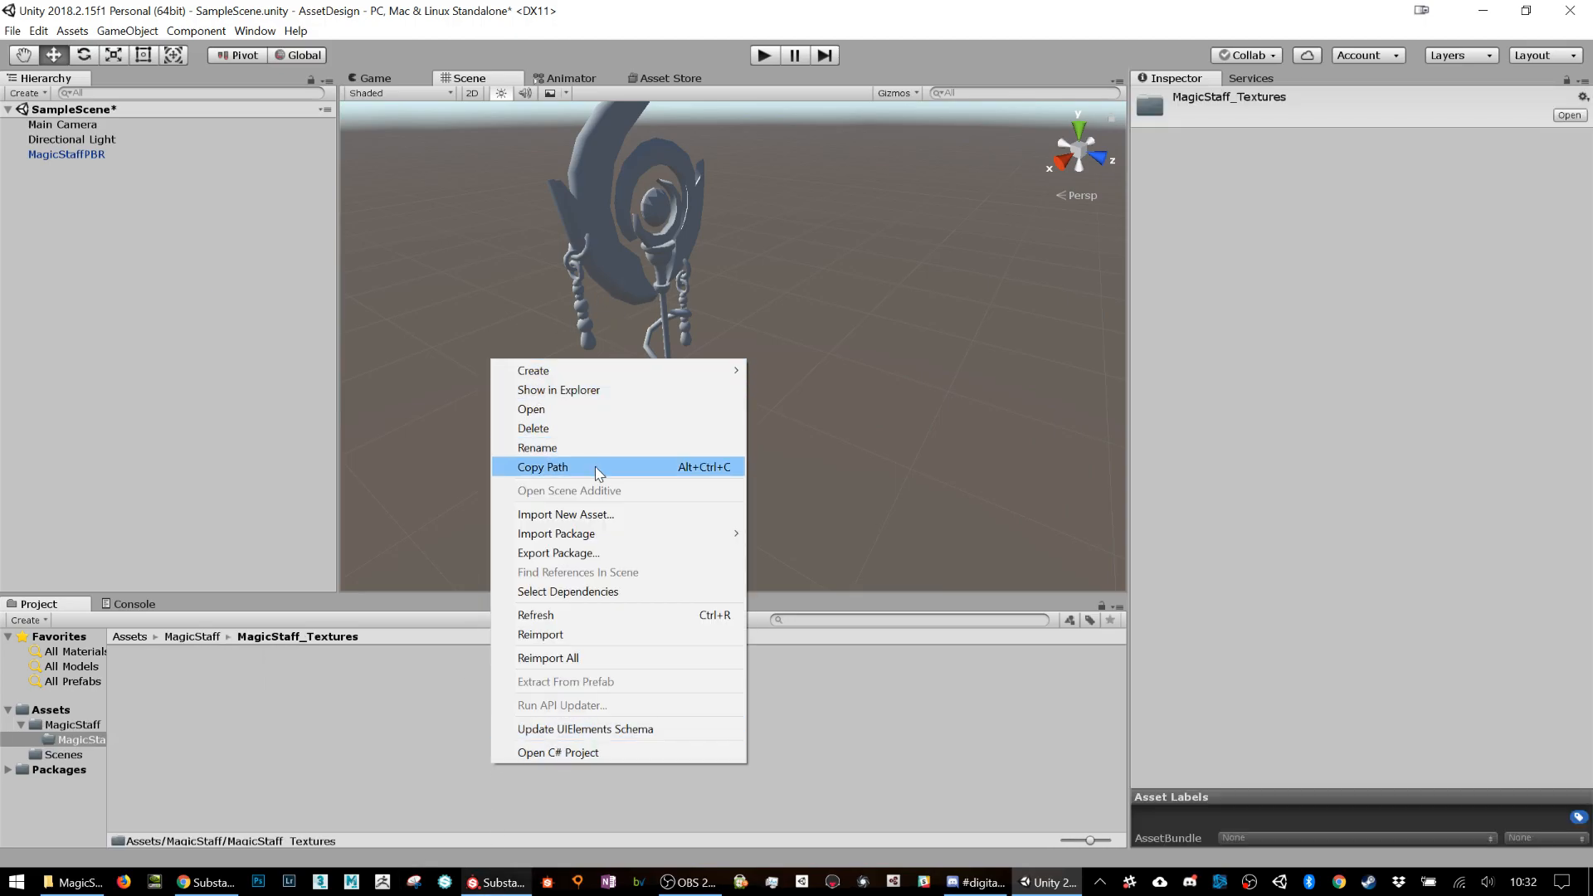
{"action": "left_click", "coordinate": [594, 516]}
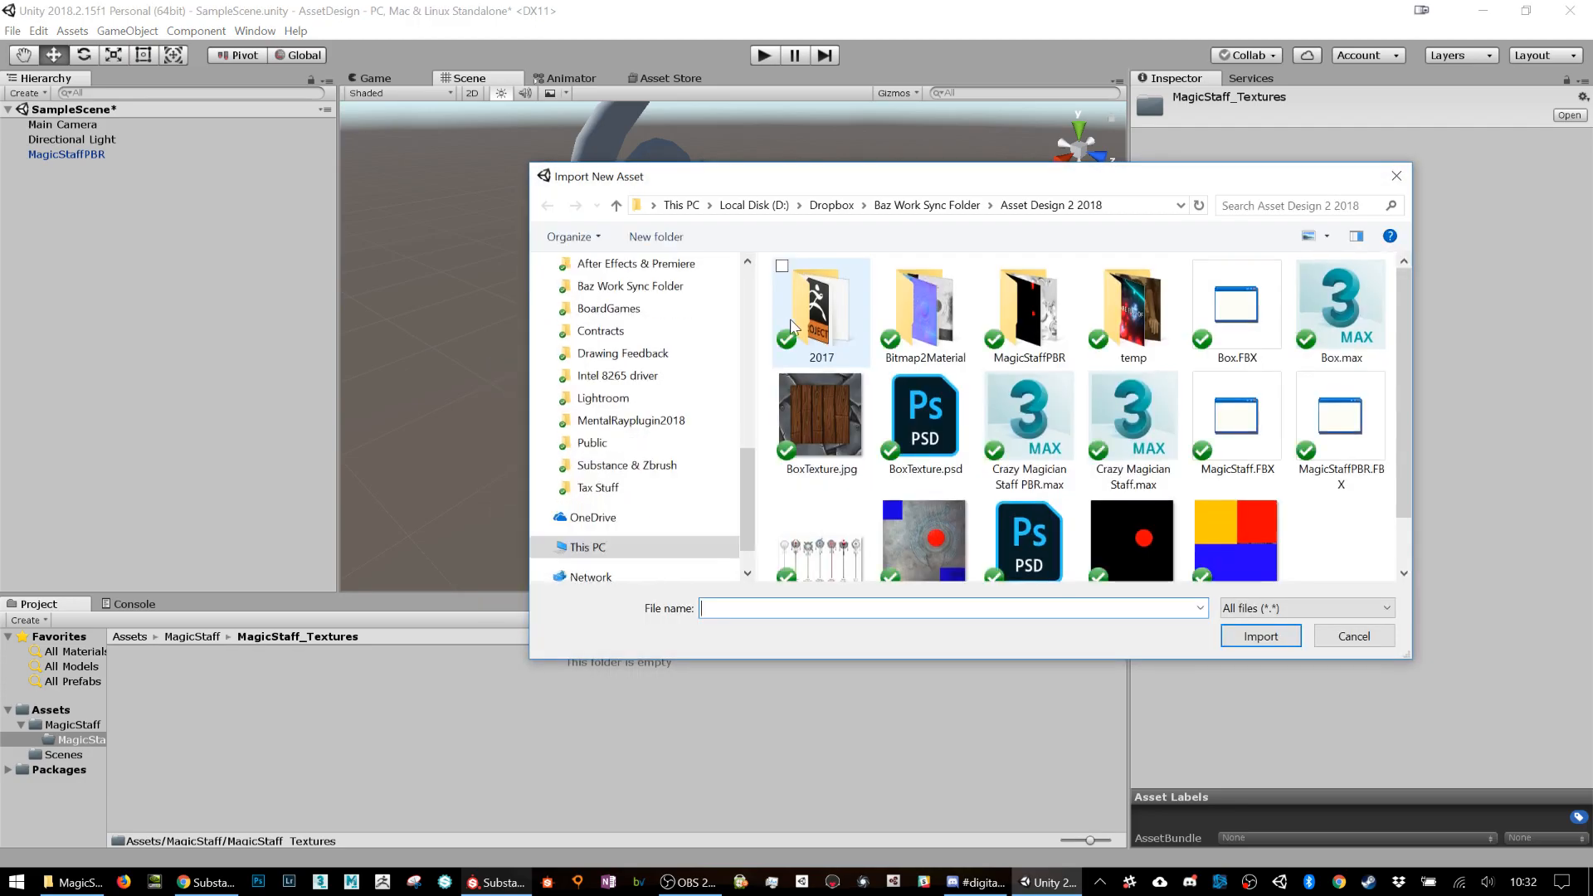
{"action": "double_click", "coordinate": [1029, 311]}
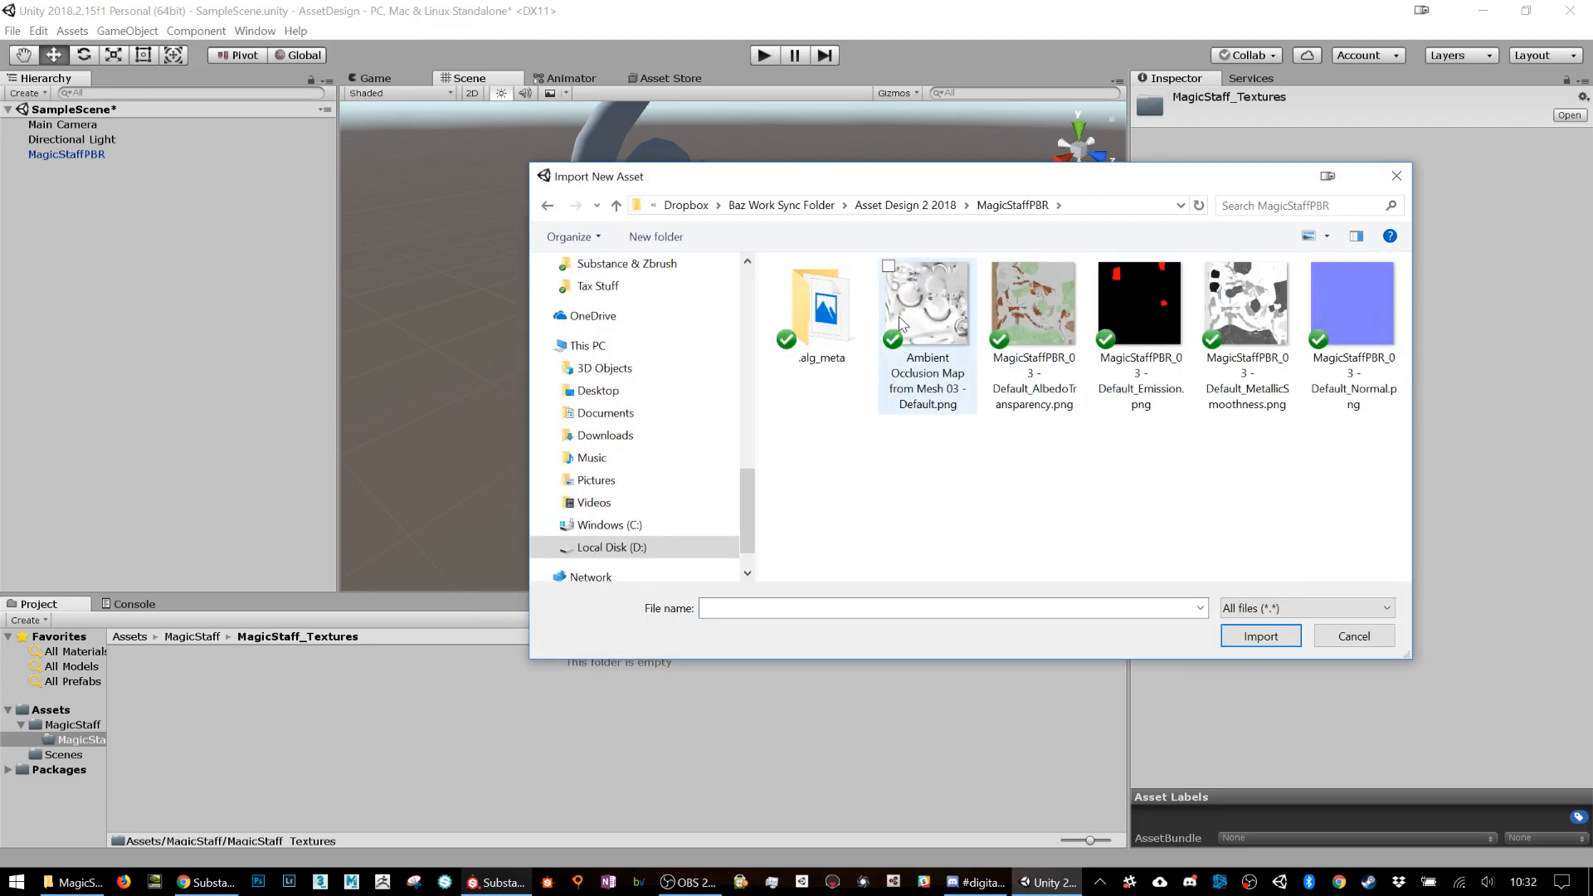
{"action": "left_click", "coordinate": [896, 324]}
{"action": "left_click", "coordinate": [1352, 312], "text": "shift"}
{"action": "left_click", "coordinate": [1269, 637]}
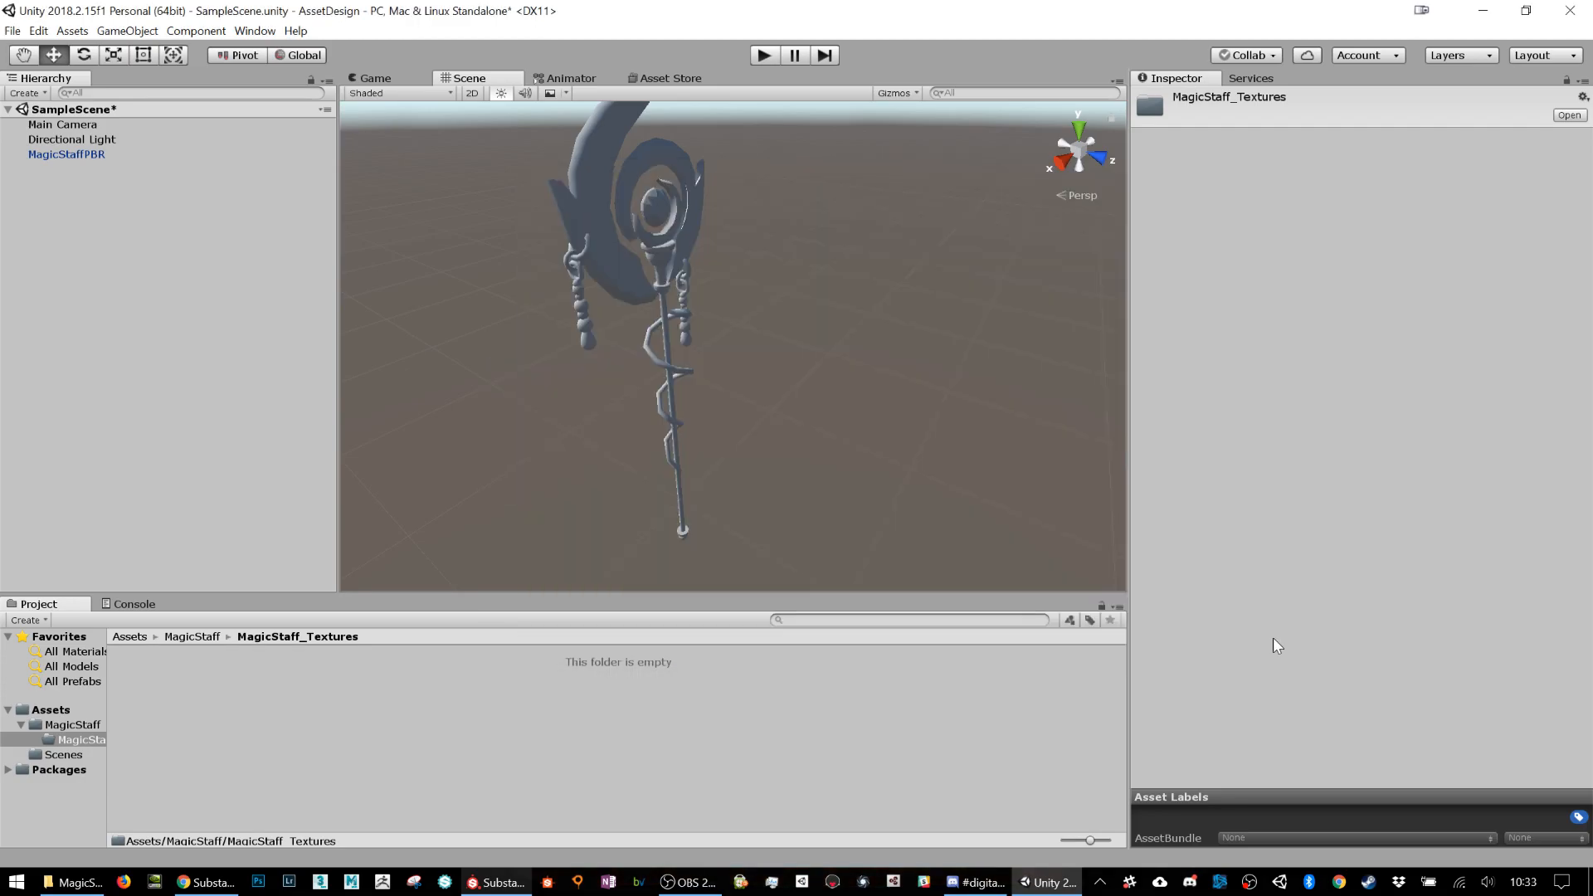
Step: Create a material named MagicStaff_Material in the MagicStaff_Textures folder
{"action": "right_click", "coordinate": [625, 679]}
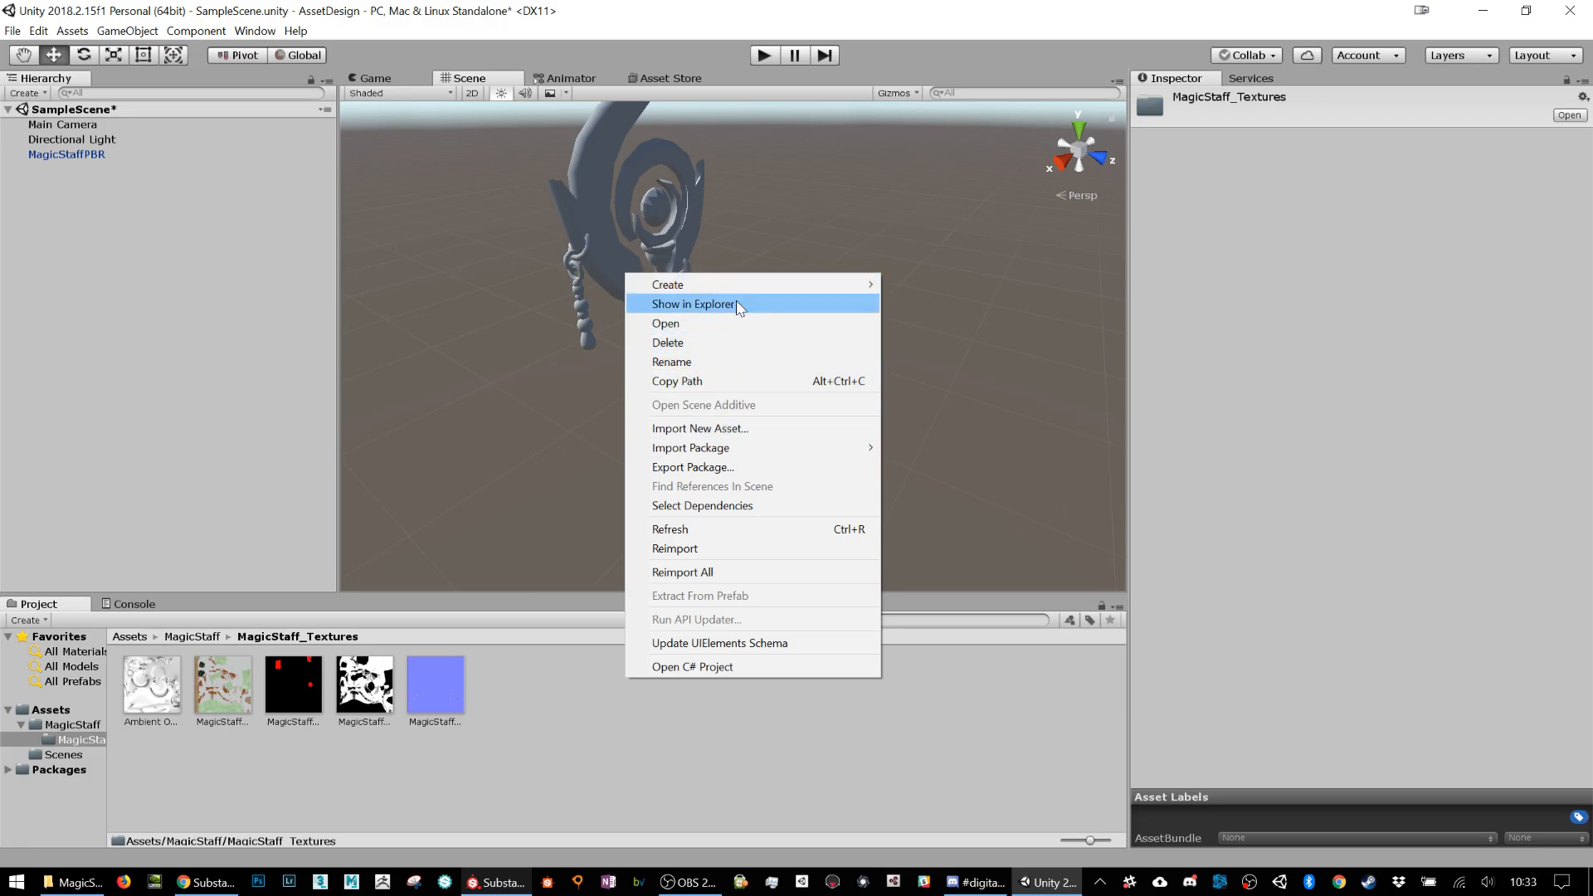
{"action": "mouse_move", "coordinate": [744, 294]}
{"action": "left_click", "coordinate": [493, 495]}
{"action": "type", "text": "MagicStaf"}
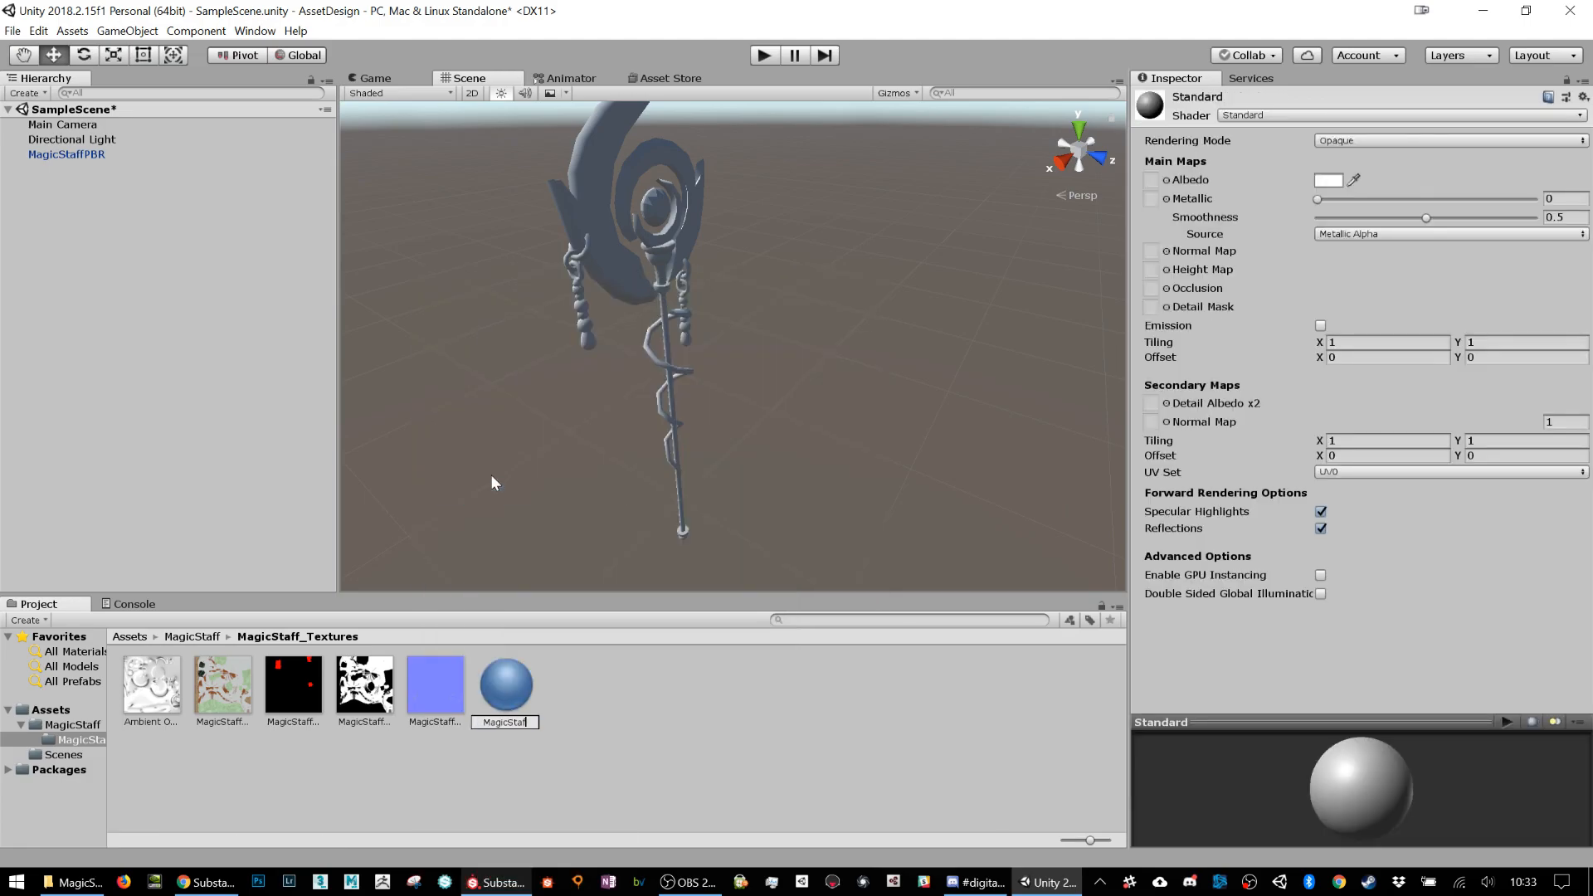
{"action": "type", "text": "f_Material"}
{"action": "key", "text": "Return"}
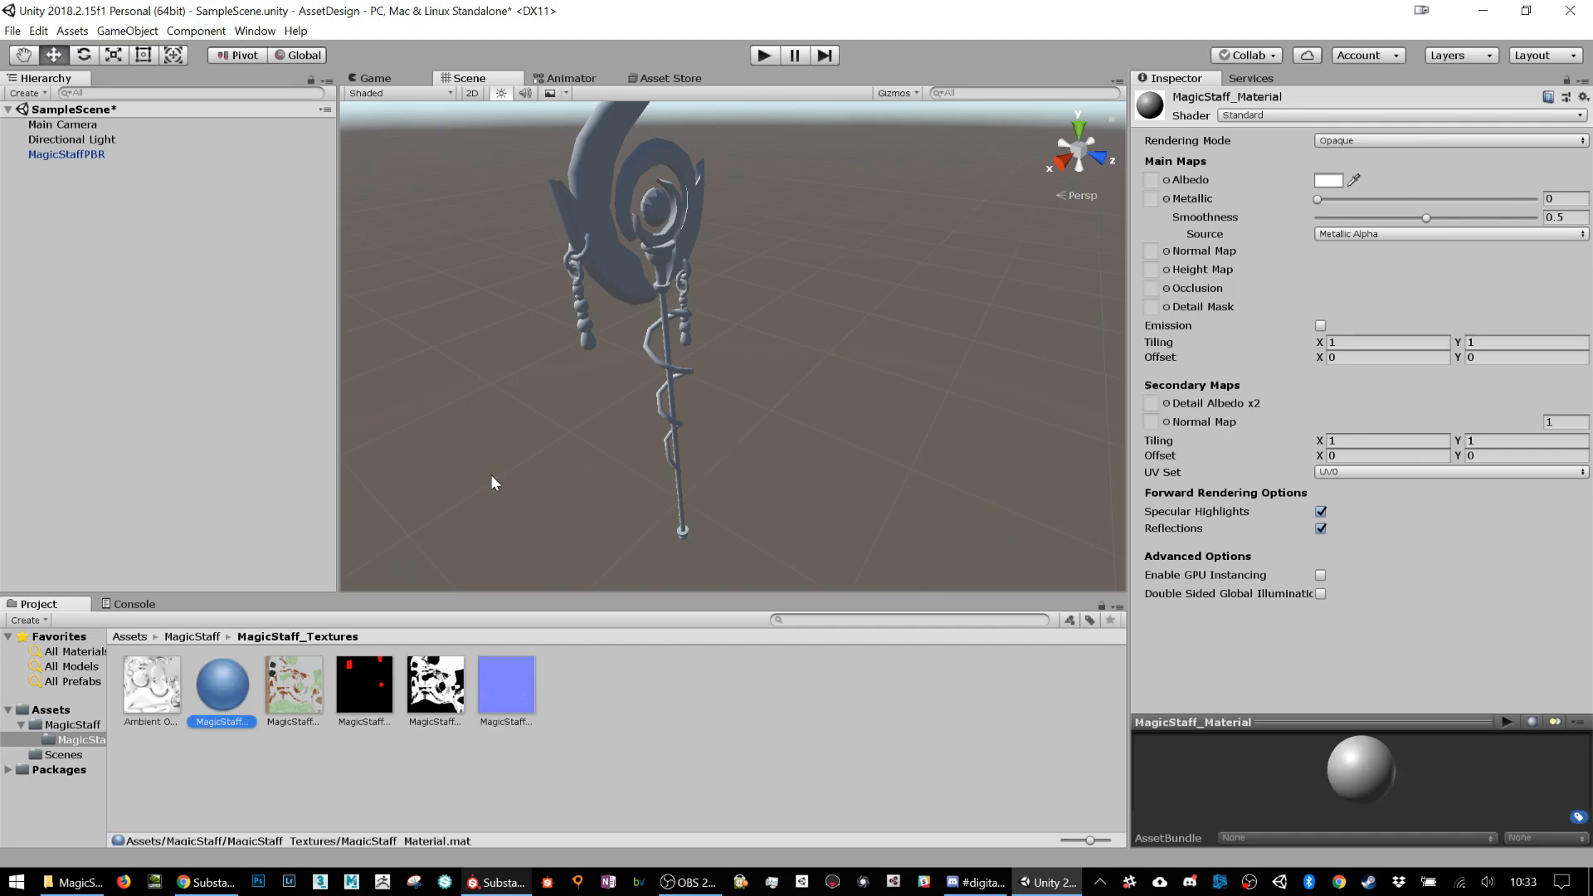
Step: Apply MagicStaff_Material to the staff in the scene and assign the AlbedoTransparency texture as its Albedo map
{"action": "left_click_drag", "start_coordinate": [237, 684], "coordinate": [600, 216]}
{"action": "middle_click_drag", "start_coordinate": [599, 216], "coordinate": [501, 369]}
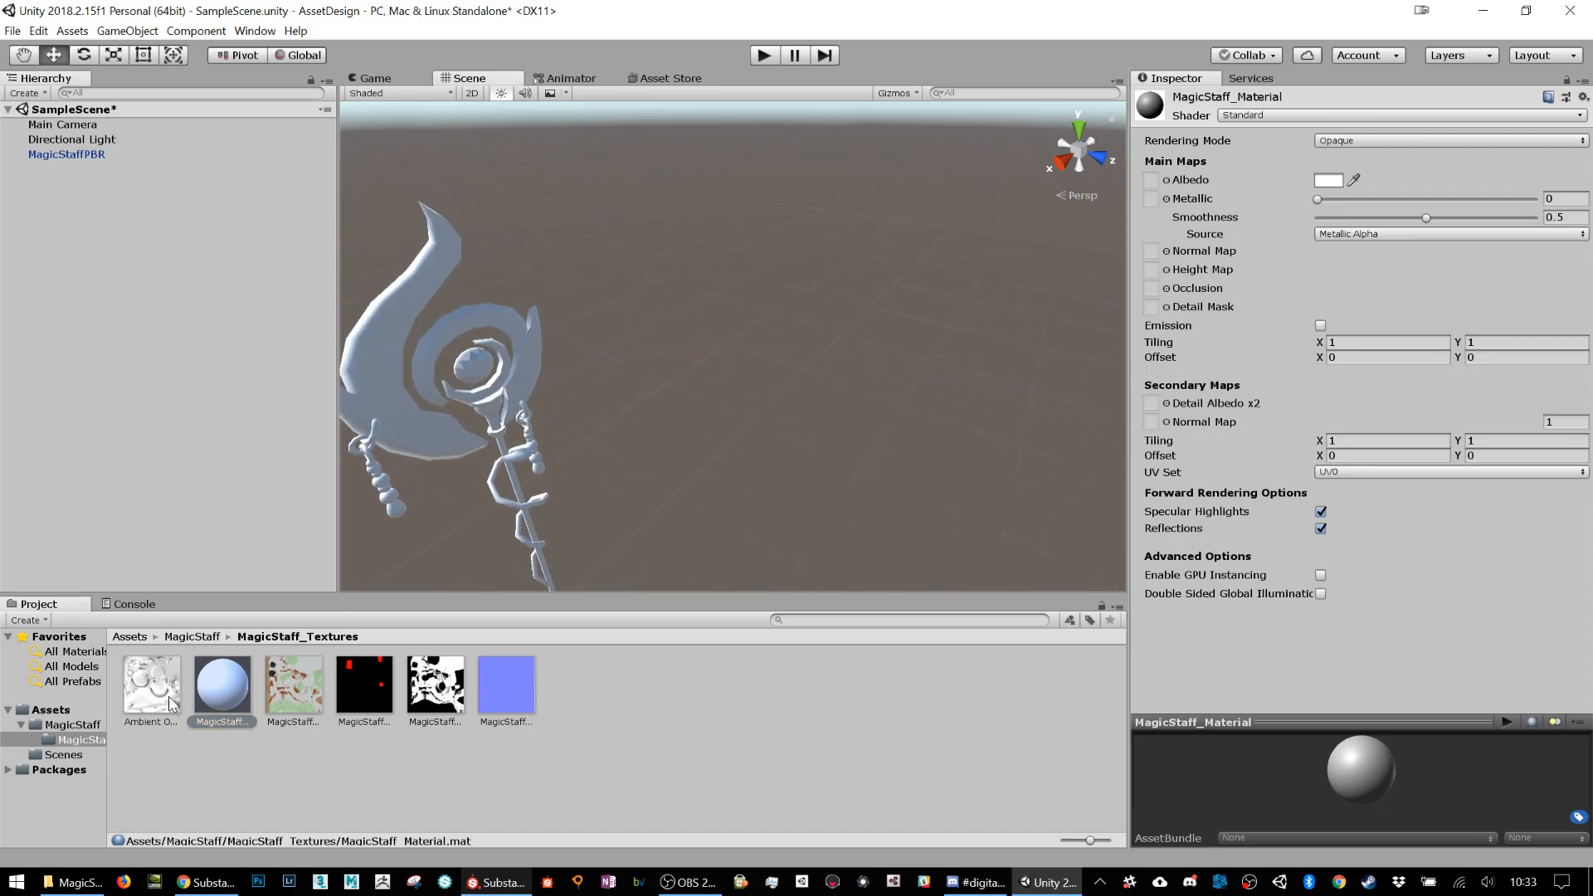
{"action": "left_click_drag", "start_coordinate": [303, 690], "coordinate": [1162, 187]}
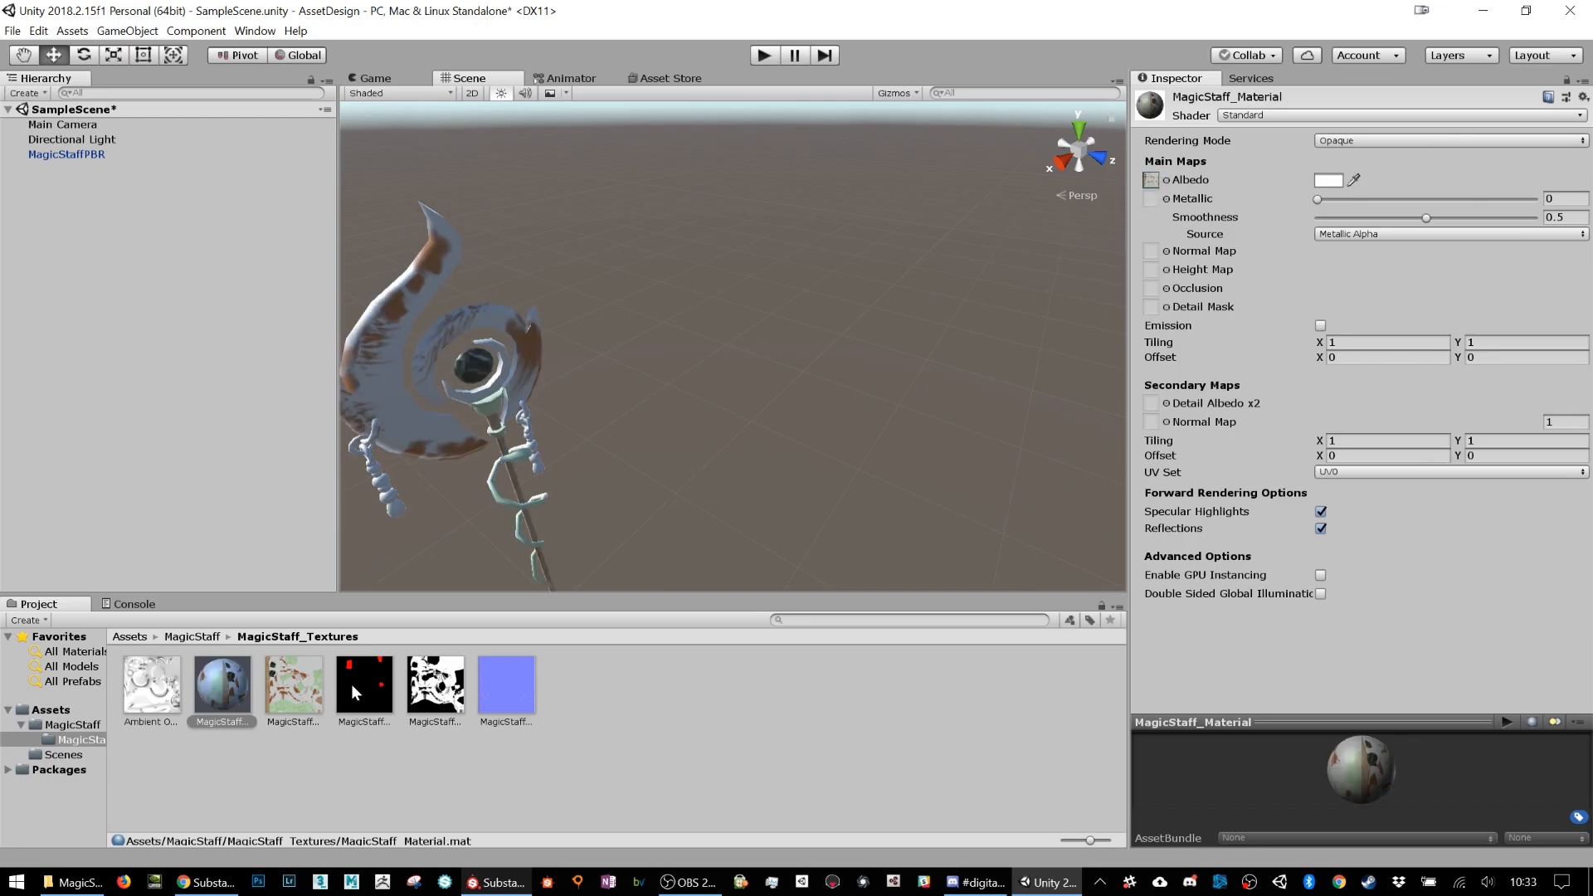
Step: Enable Emission on MagicStaff_Material and assign the Emission, MetallicSmoothness and Normal textures to their maps, fixing the normal map's import type
{"action": "left_click", "coordinate": [1321, 325]}
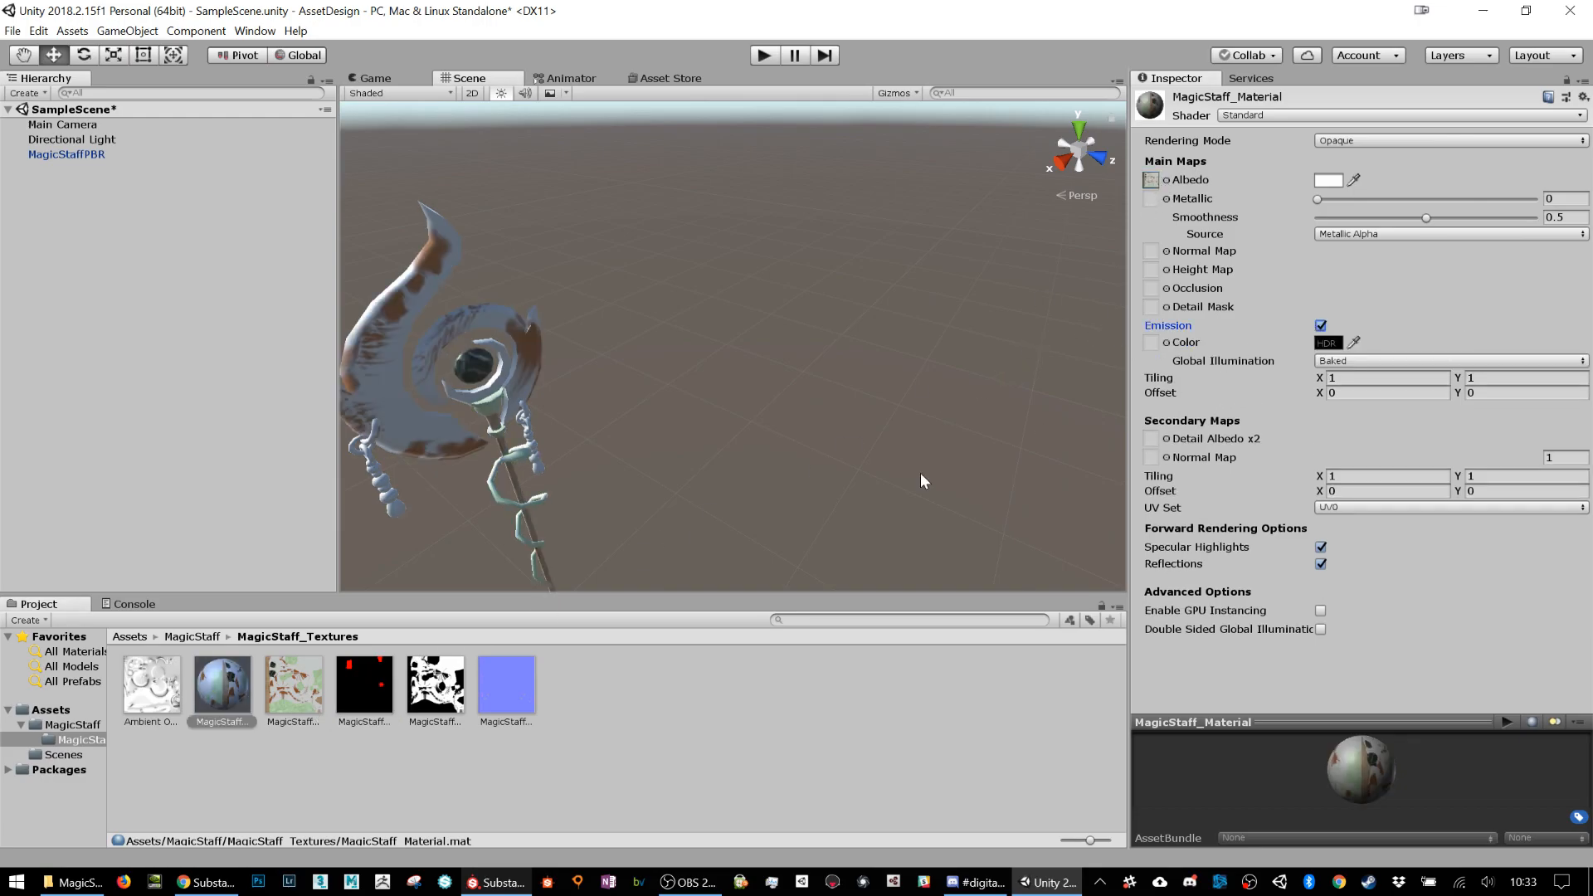
{"action": "left_click_drag", "start_coordinate": [395, 695], "coordinate": [1150, 342]}
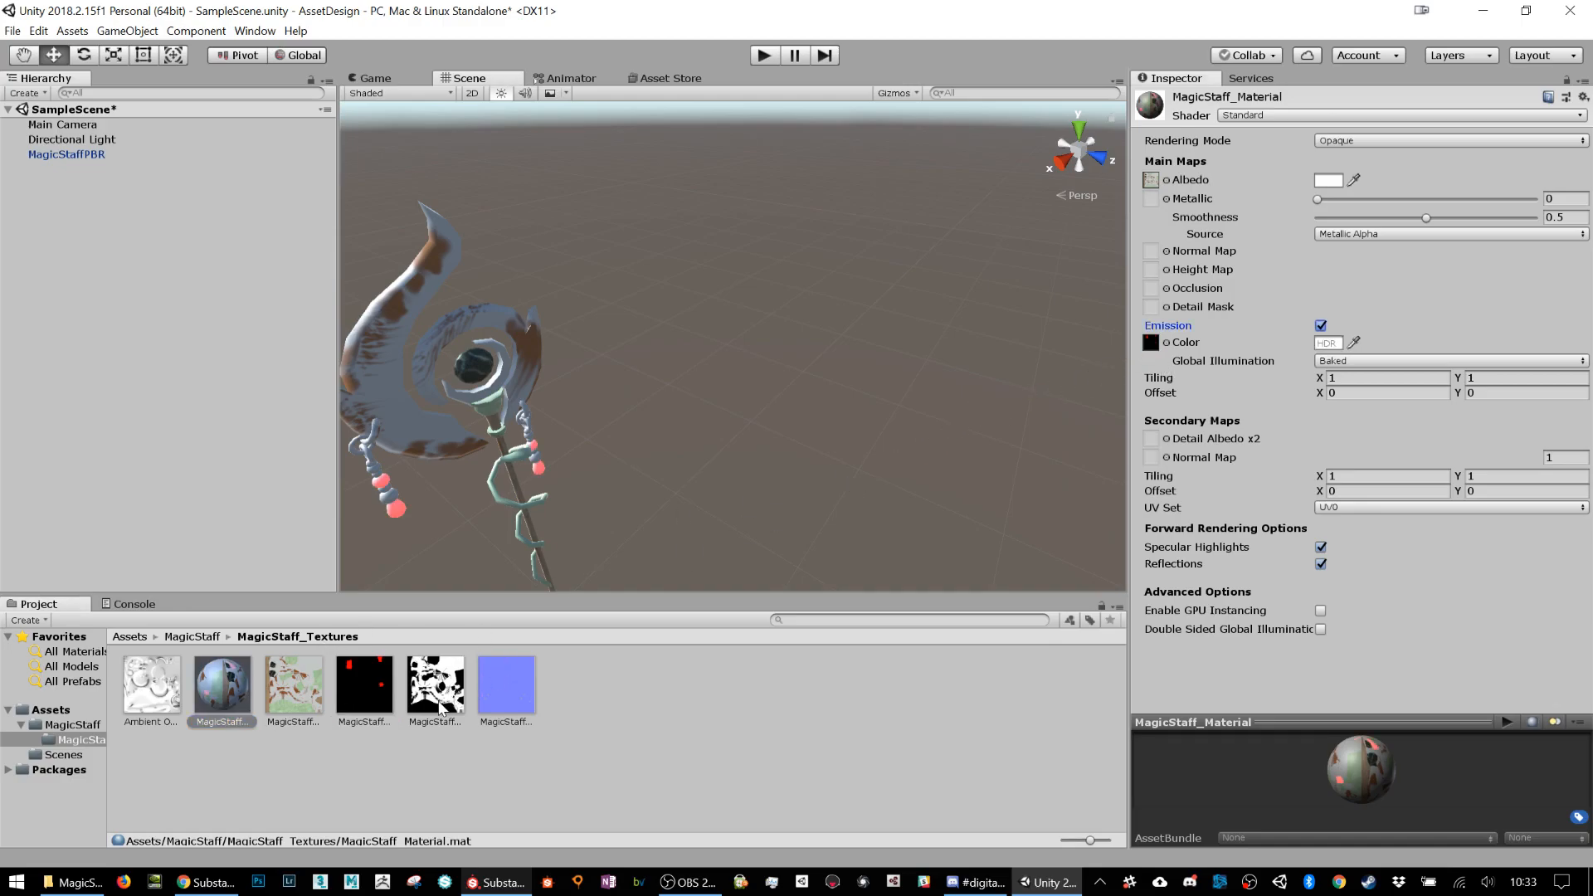
{"action": "left_click_drag", "start_coordinate": [437, 700], "coordinate": [1151, 207]}
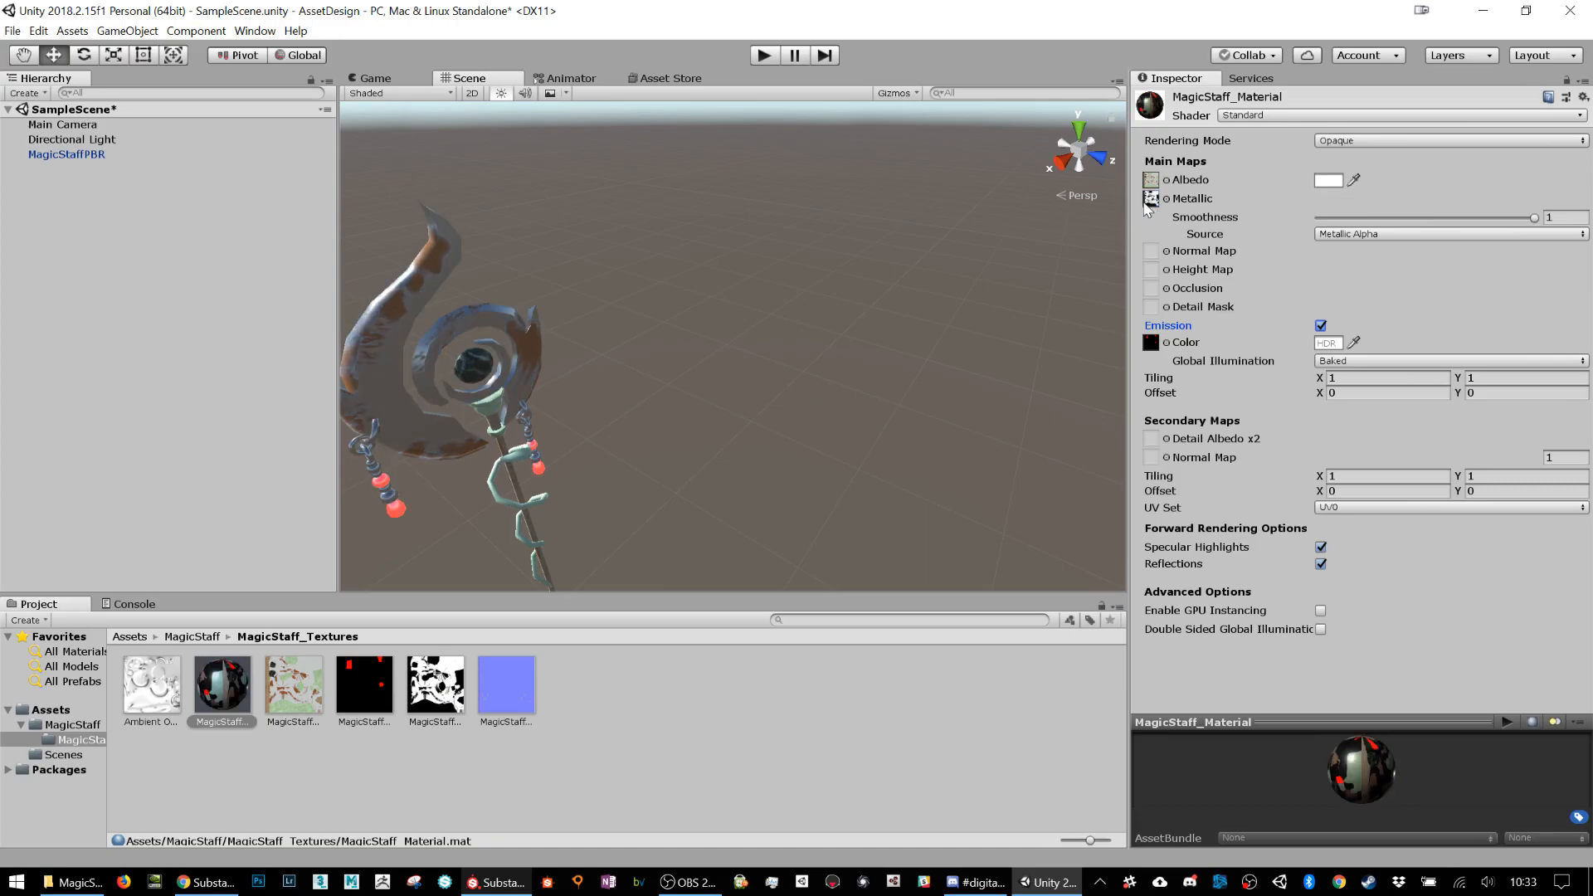
{"action": "left_click_drag", "start_coordinate": [507, 691], "coordinate": [1153, 251]}
{"action": "left_click", "coordinate": [1551, 291]}
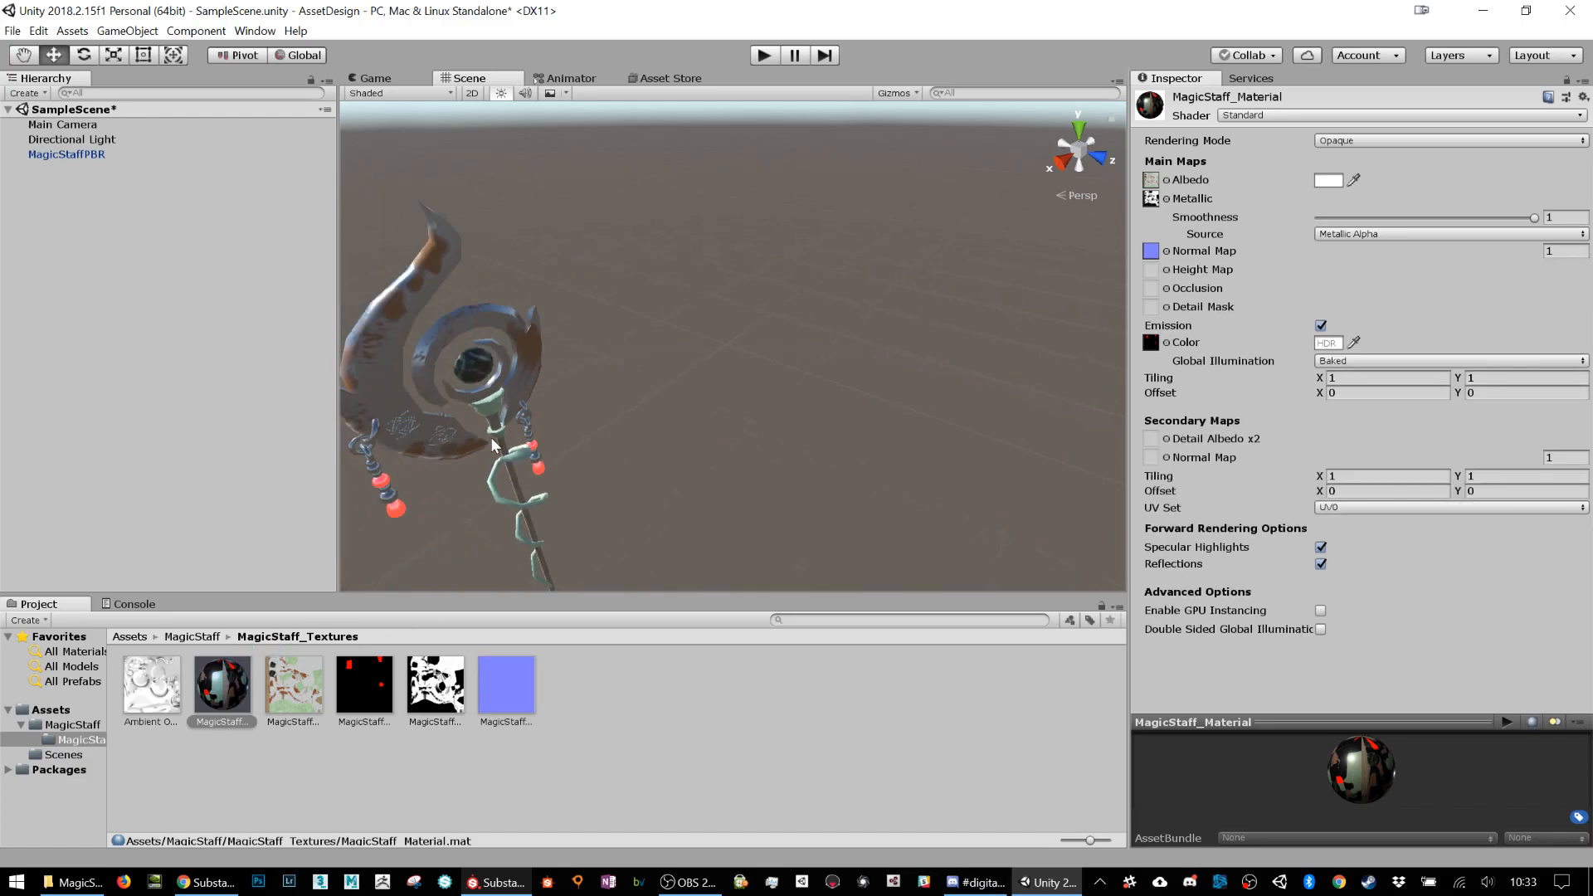
Step: Examine the textured staff in the Scene view, closing in on the orb and the rings around it
{"action": "left_click", "coordinate": [533, 412]}
{"action": "left_click_drag", "start_coordinate": [533, 414], "coordinate": [487, 333], "text": "alt"}
{"action": "left_click", "coordinate": [487, 334]}
{"action": "scroll", "coordinate": [482, 322], "scroll_direction": "down", "scroll_amount": 3}
{"action": "middle_click_drag", "start_coordinate": [482, 321], "coordinate": [611, 318]}
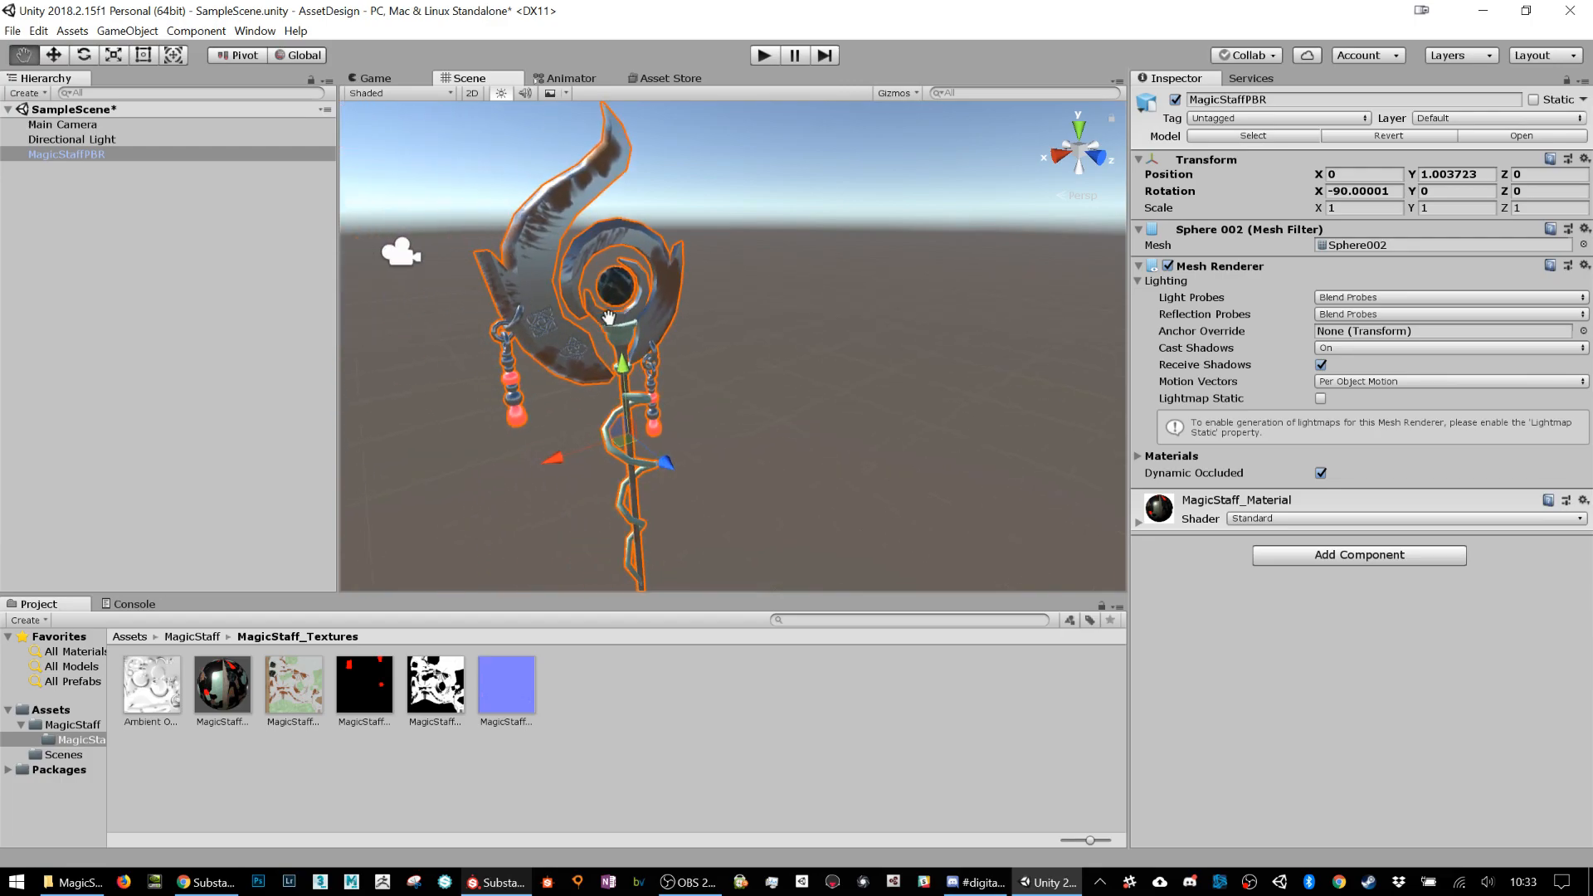
{"action": "scroll", "coordinate": [610, 318], "scroll_direction": "up", "scroll_amount": 3}
{"action": "left_click_drag", "start_coordinate": [610, 319], "coordinate": [546, 293], "text": "alt"}
{"action": "scroll", "coordinate": [541, 275], "scroll_direction": "up", "scroll_amount": 3}
{"action": "middle_click_drag", "start_coordinate": [522, 255], "coordinate": [652, 365]}
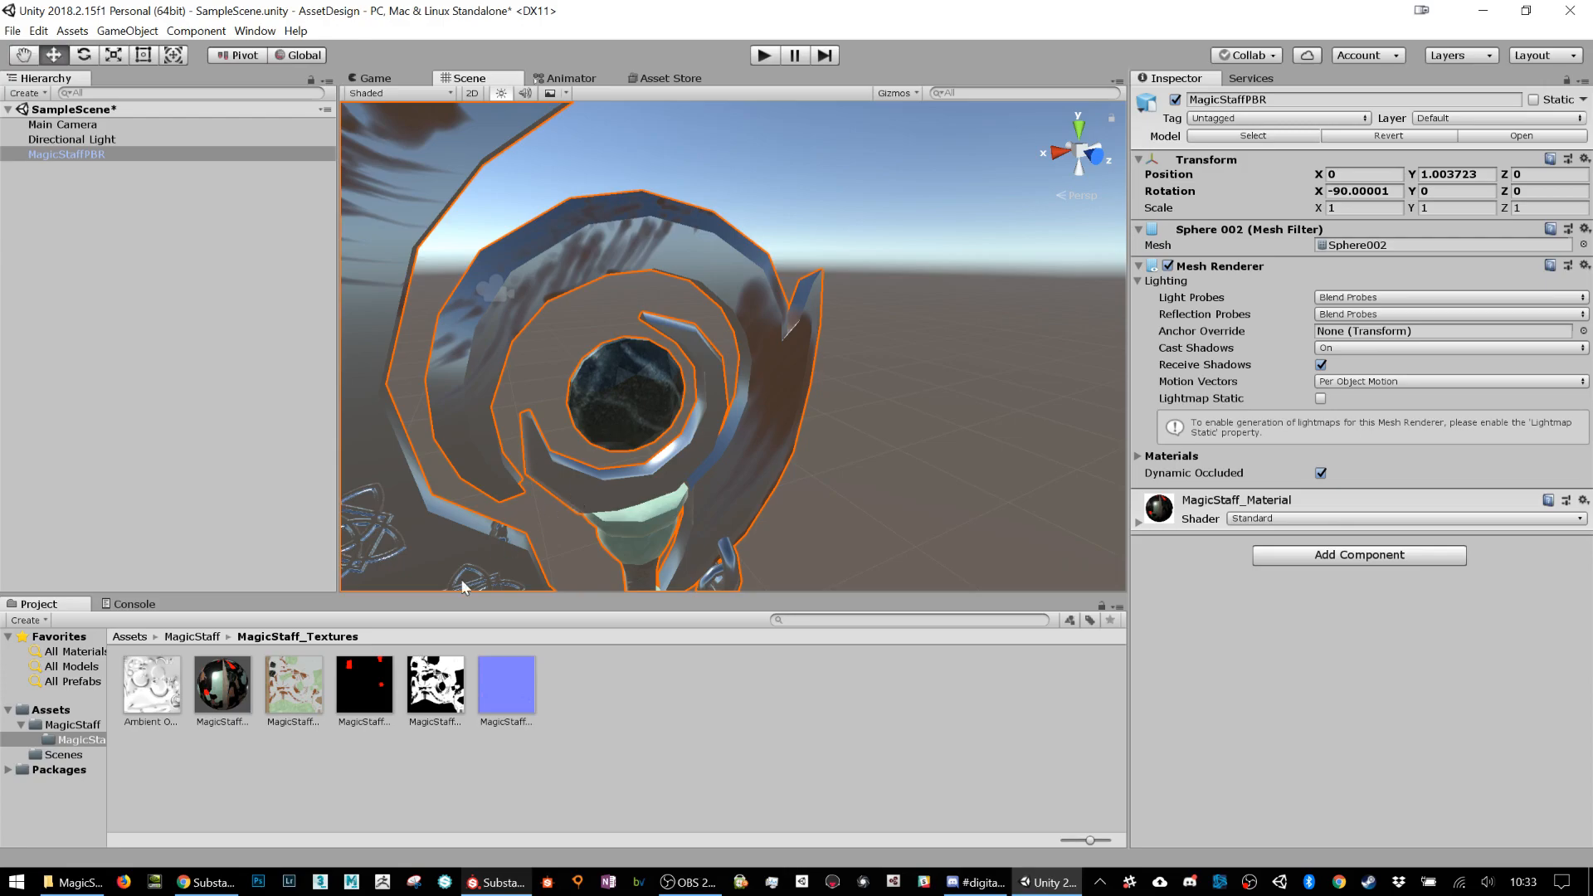
Step: Try the Fade, Cutout and Transparent rendering modes on MagicStaff_Material, ending on Fade
{"action": "left_click", "coordinate": [223, 695]}
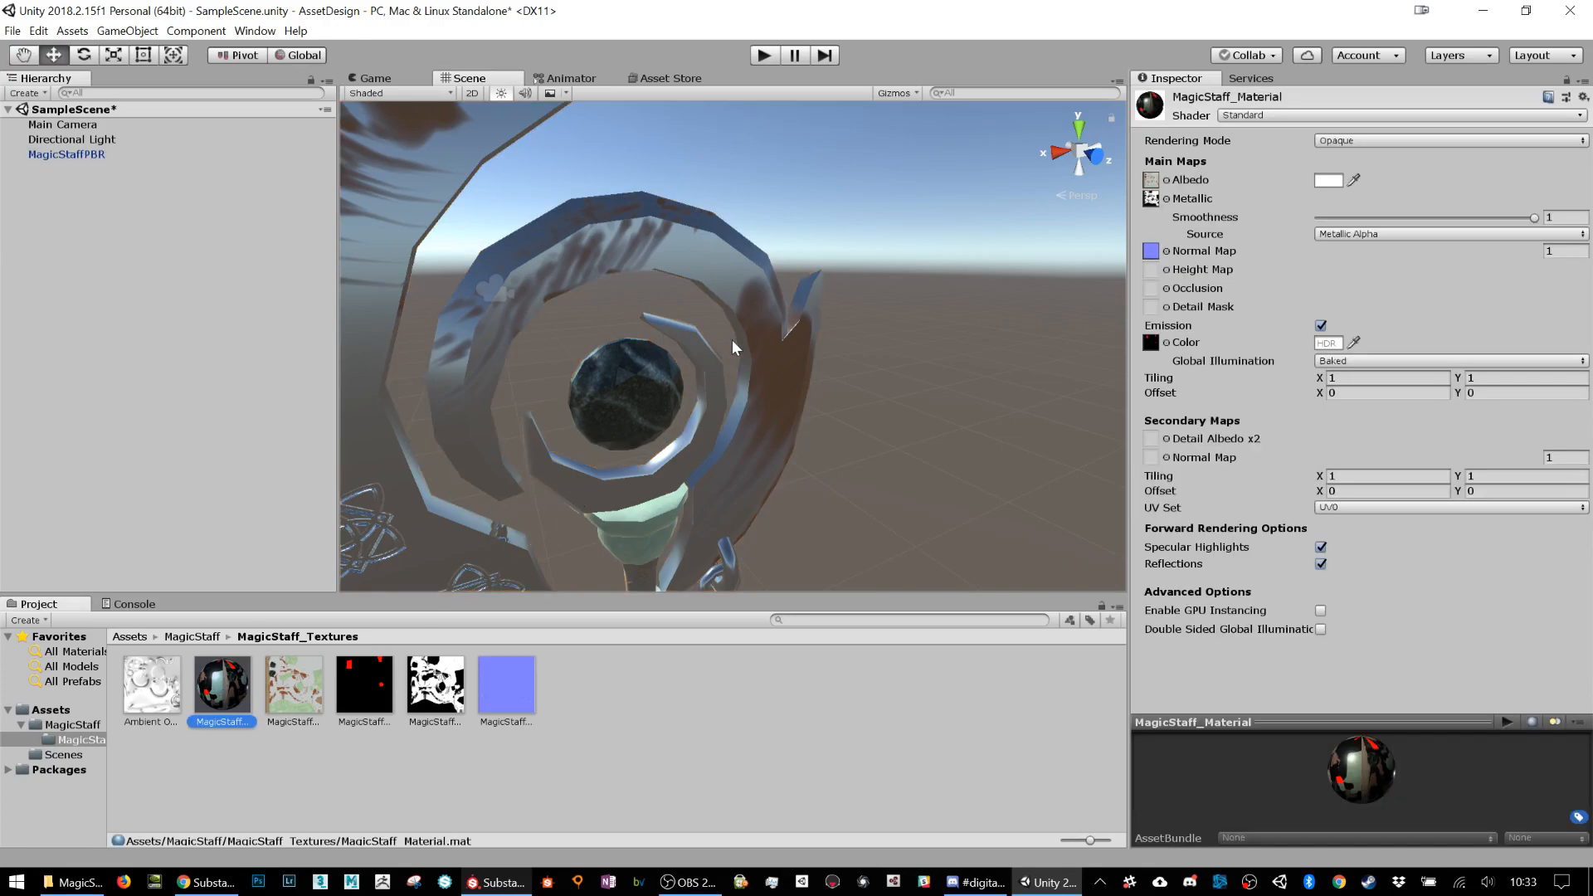
{"action": "middle_click_drag", "start_coordinate": [710, 467], "coordinate": [705, 403]}
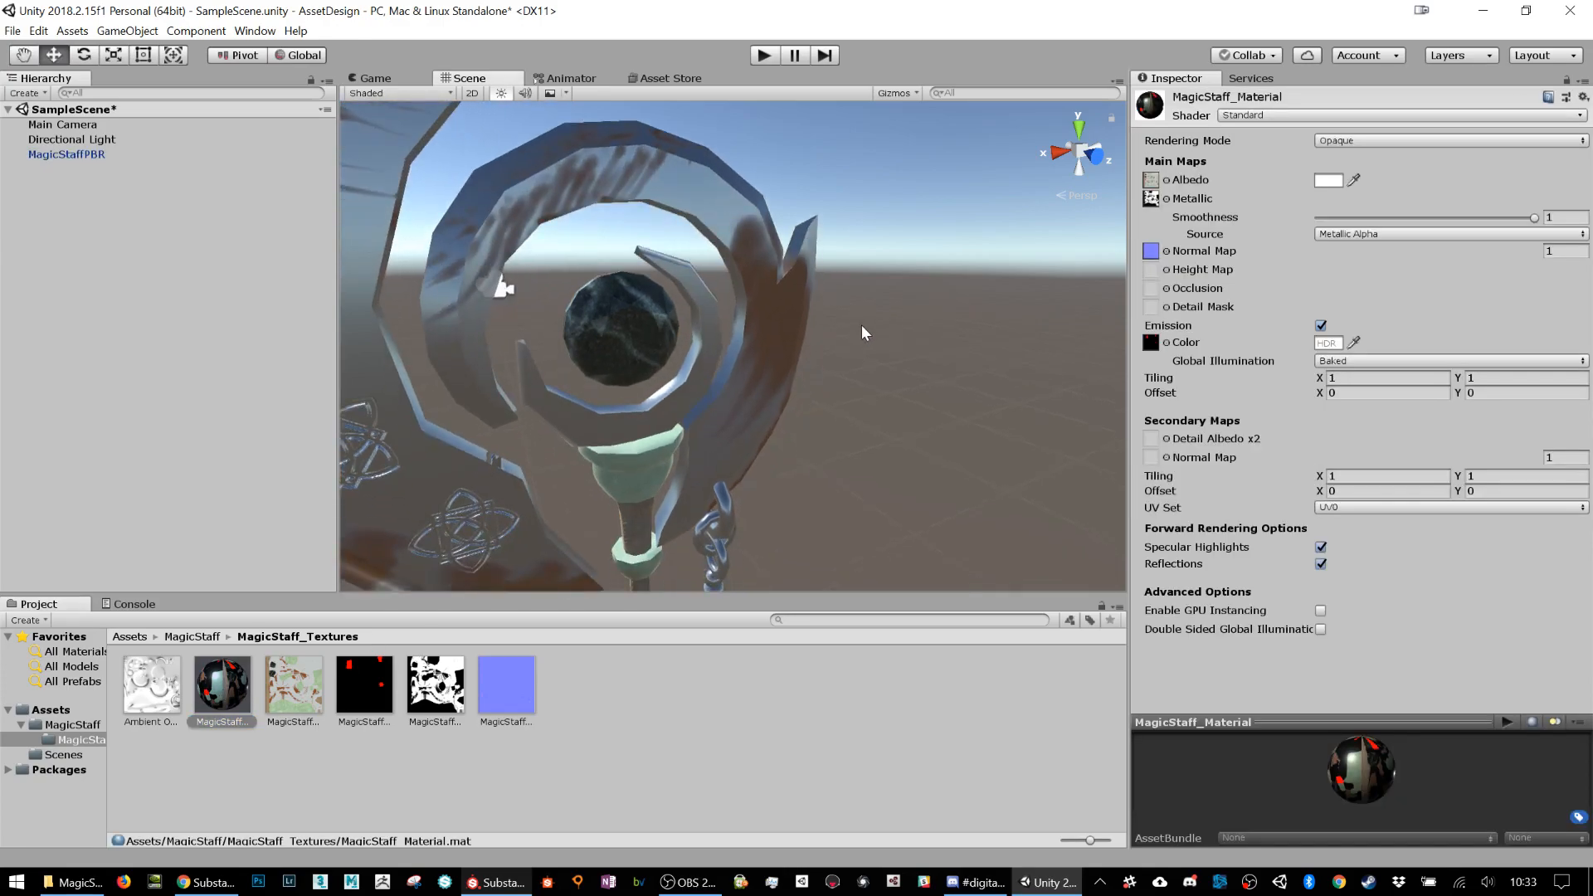
{"action": "left_click", "coordinate": [1412, 142]}
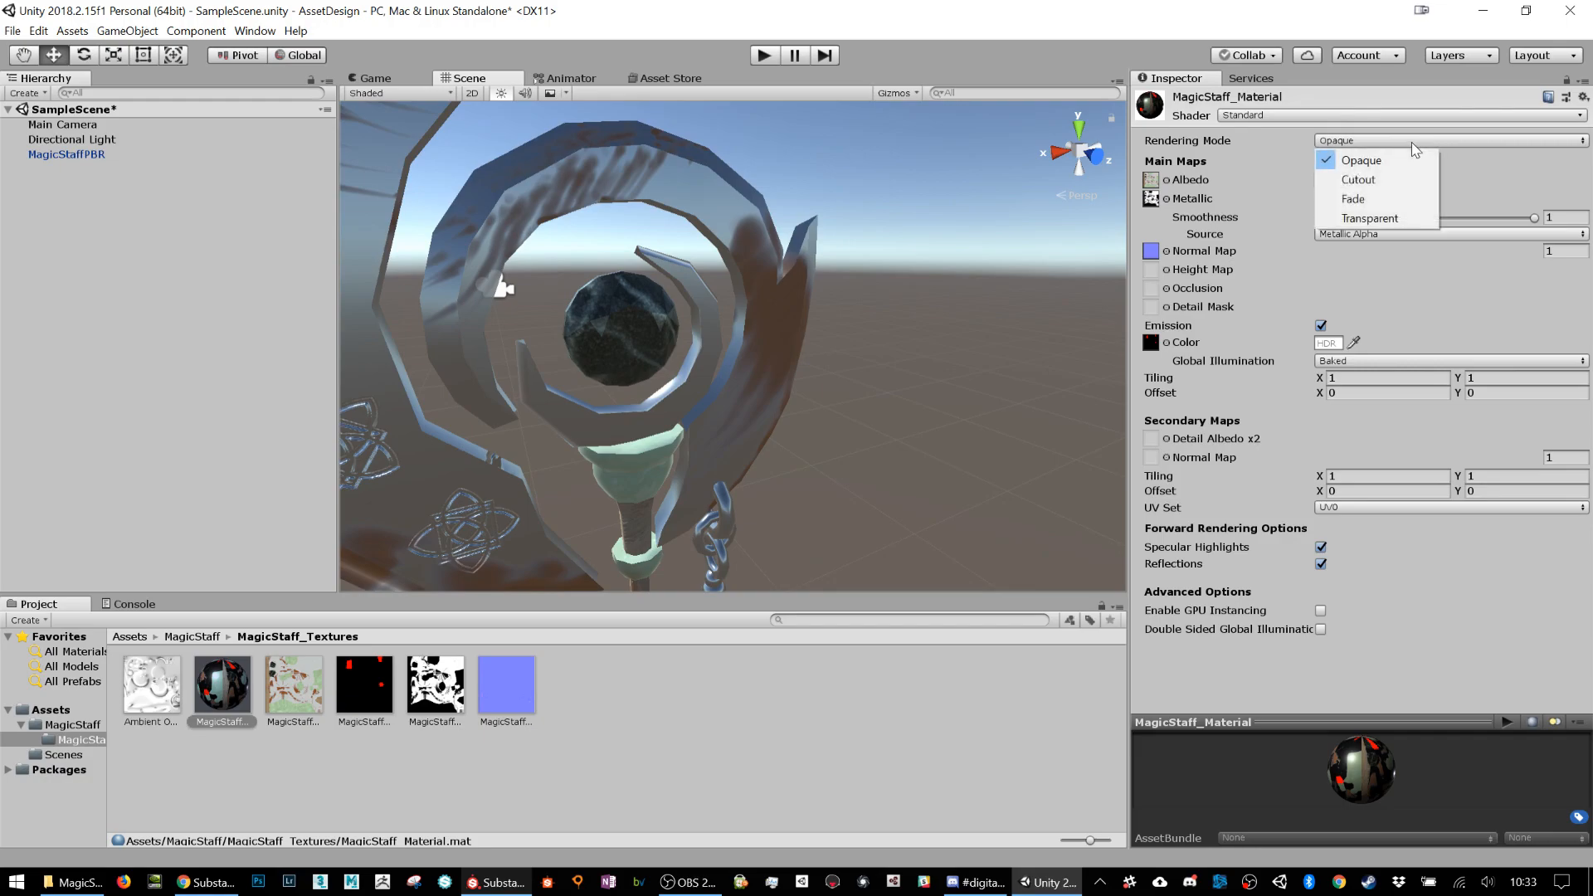
{"action": "left_click", "coordinate": [1361, 199]}
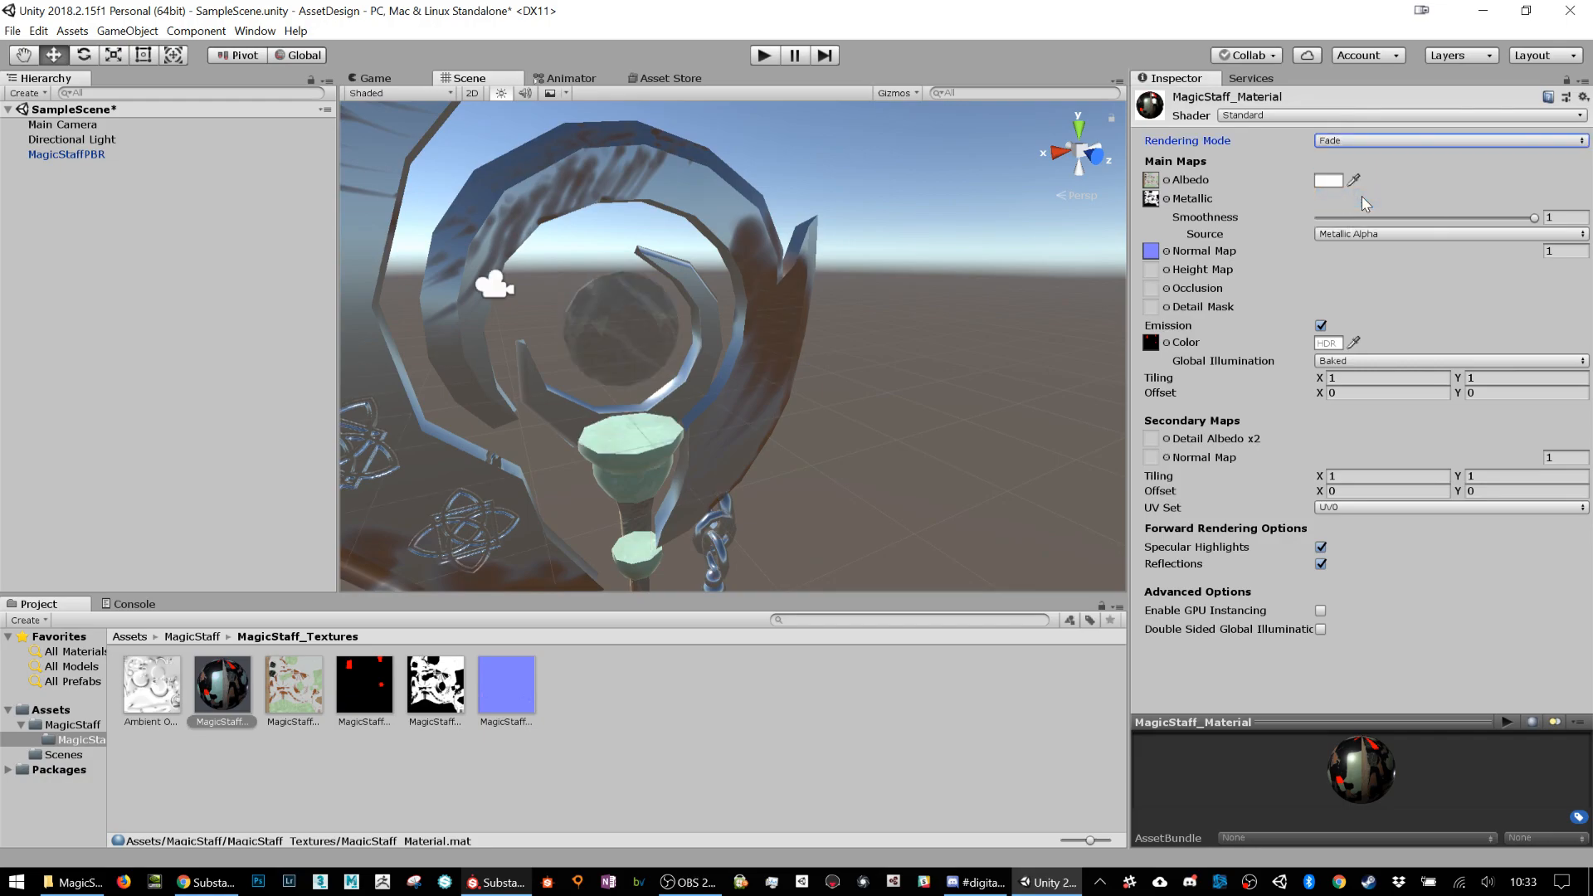
{"action": "left_click", "coordinate": [1352, 145]}
{"action": "left_click", "coordinate": [1347, 176]}
{"action": "left_click", "coordinate": [1346, 142]}
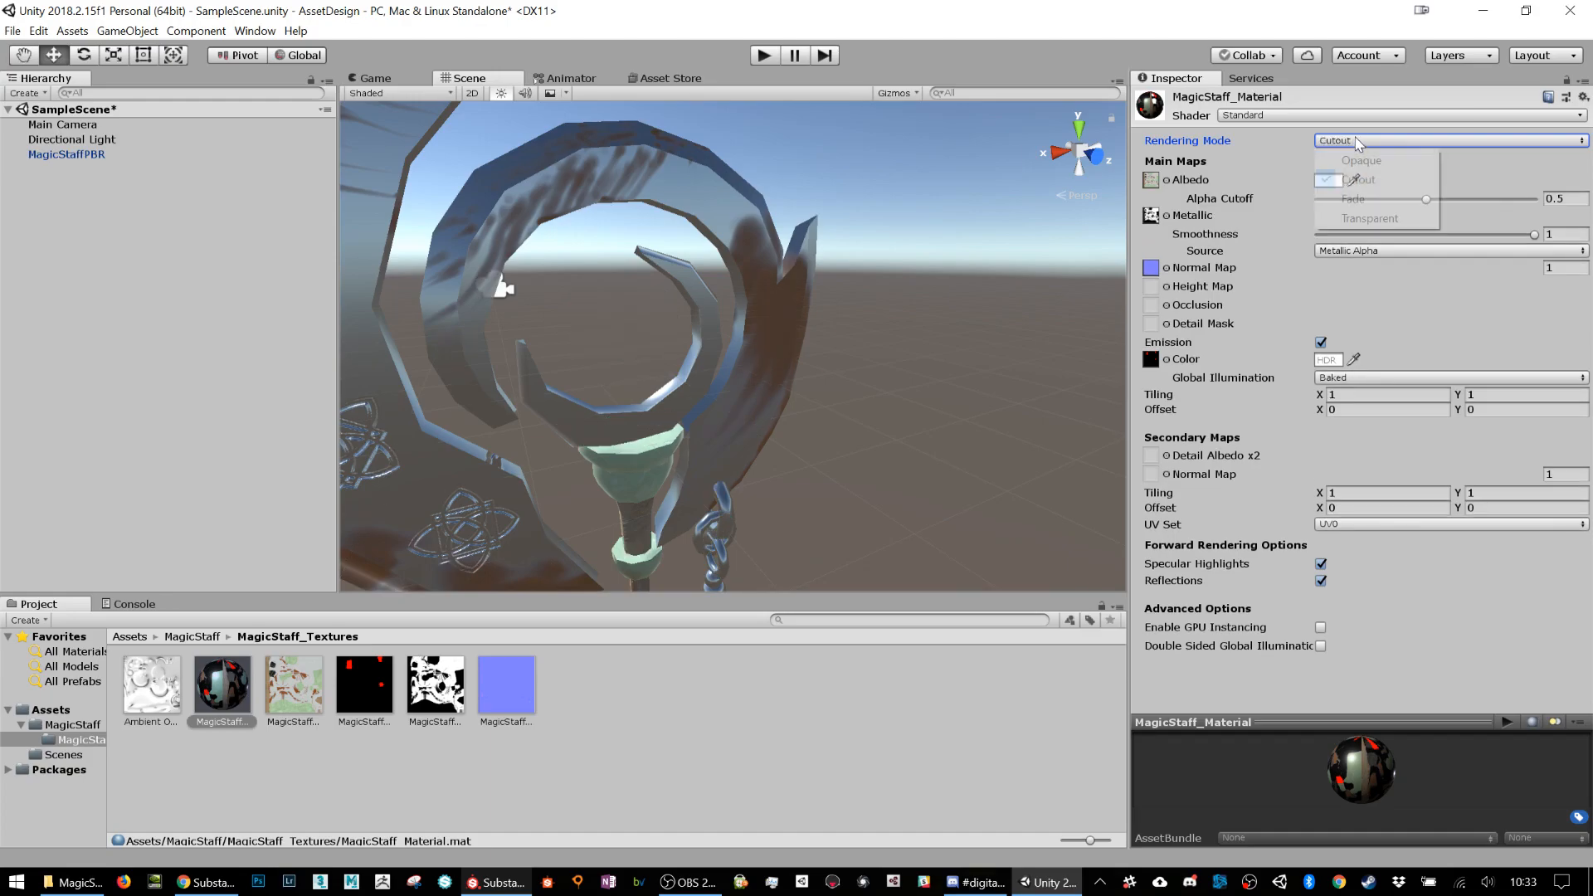
{"action": "left_click", "coordinate": [1352, 207]}
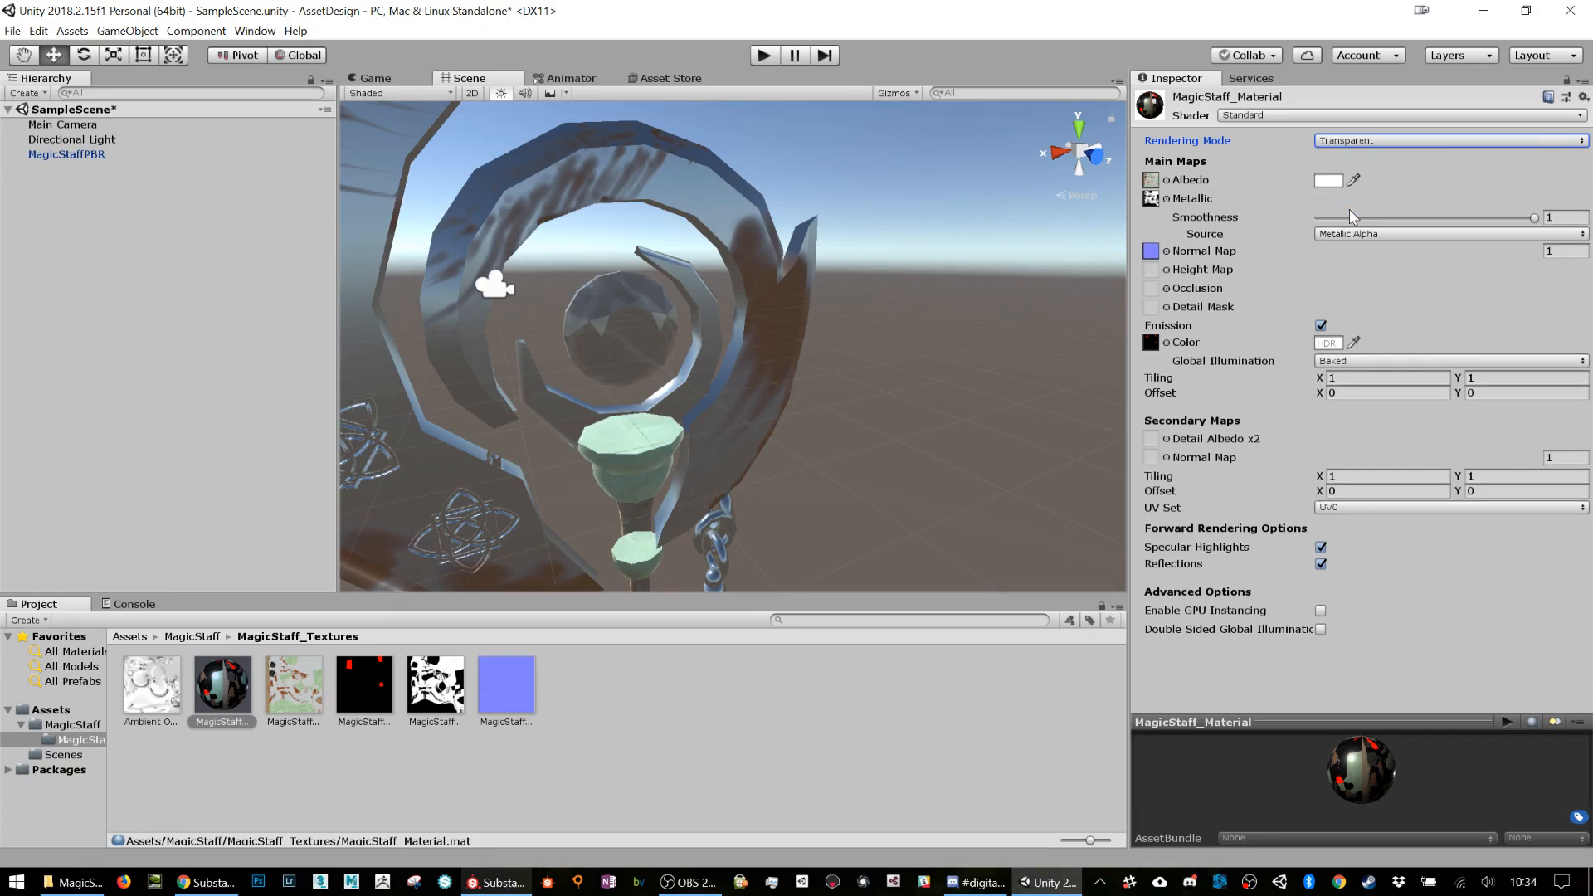
{"action": "left_click", "coordinate": [1380, 143]}
{"action": "left_click", "coordinate": [1368, 200]}
Step: Examine the staff's head and orb from several angles and distances to judge the Fade transparency
{"action": "scroll", "coordinate": [864, 394], "scroll_direction": "down", "scroll_amount": 5}
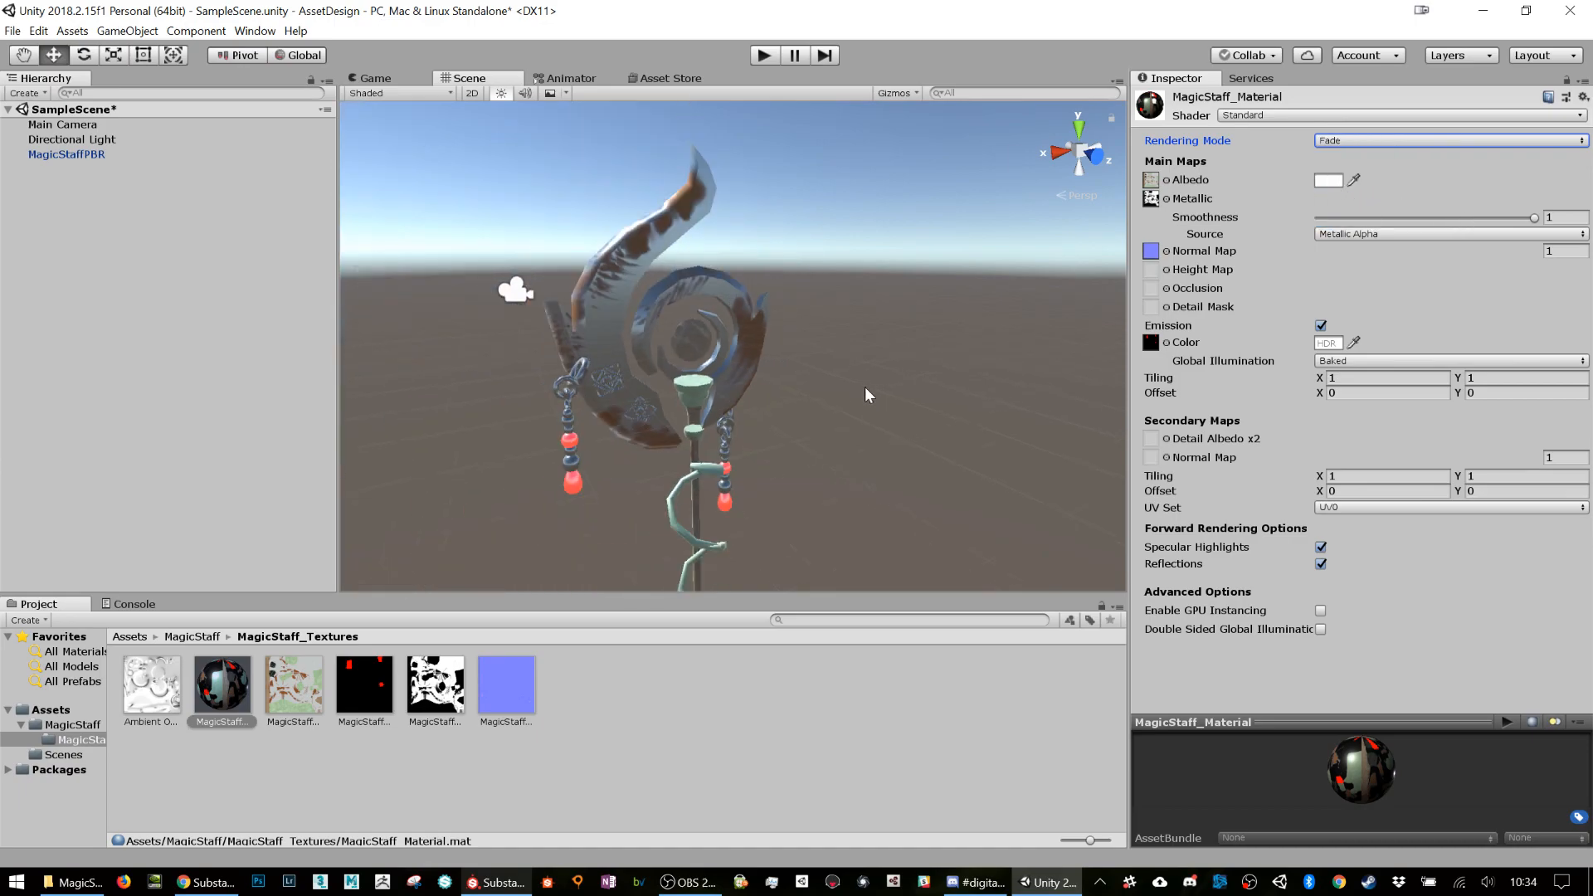
{"action": "scroll", "coordinate": [700, 390], "scroll_direction": "up", "scroll_amount": 5}
{"action": "middle_click_drag", "start_coordinate": [700, 390], "coordinate": [838, 213]}
{"action": "left_click_drag", "start_coordinate": [804, 269], "coordinate": [582, 452], "text": "alt"}
{"action": "left_click_drag", "start_coordinate": [804, 405], "coordinate": [670, 375], "text": "alt"}
{"action": "left_click_drag", "start_coordinate": [660, 257], "coordinate": [762, 313], "text": "alt"}
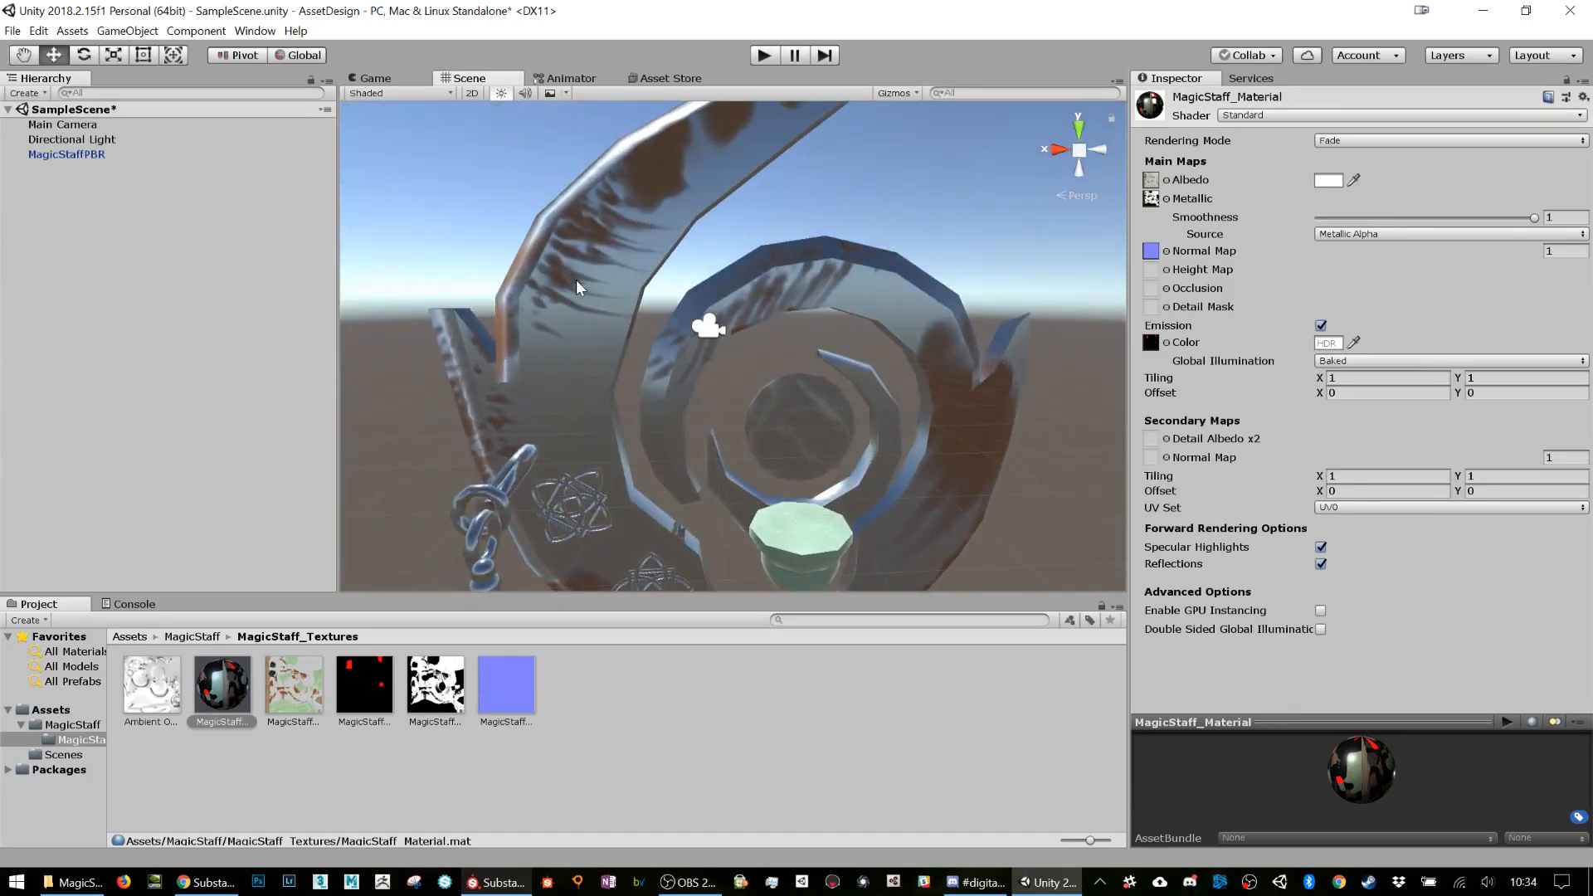
{"action": "middle_click_drag", "start_coordinate": [721, 388], "coordinate": [639, 214], "text": "alt"}
{"action": "scroll", "coordinate": [639, 214], "scroll_direction": "down", "scroll_amount": 5}
{"action": "middle_click_drag", "start_coordinate": [745, 373], "coordinate": [802, 438], "text": "alt"}
{"action": "scroll", "coordinate": [763, 460], "scroll_direction": "up", "scroll_amount": 5}
{"action": "scroll", "coordinate": [757, 457], "scroll_direction": "up", "scroll_amount": 2}
{"action": "scroll", "coordinate": [757, 456], "scroll_direction": "down", "scroll_amount": 6}
Step: Set the material's rendering mode to Opaque and assign the Ambient Occlusion texture as its Occlusion map
{"action": "left_click", "coordinate": [1402, 141]}
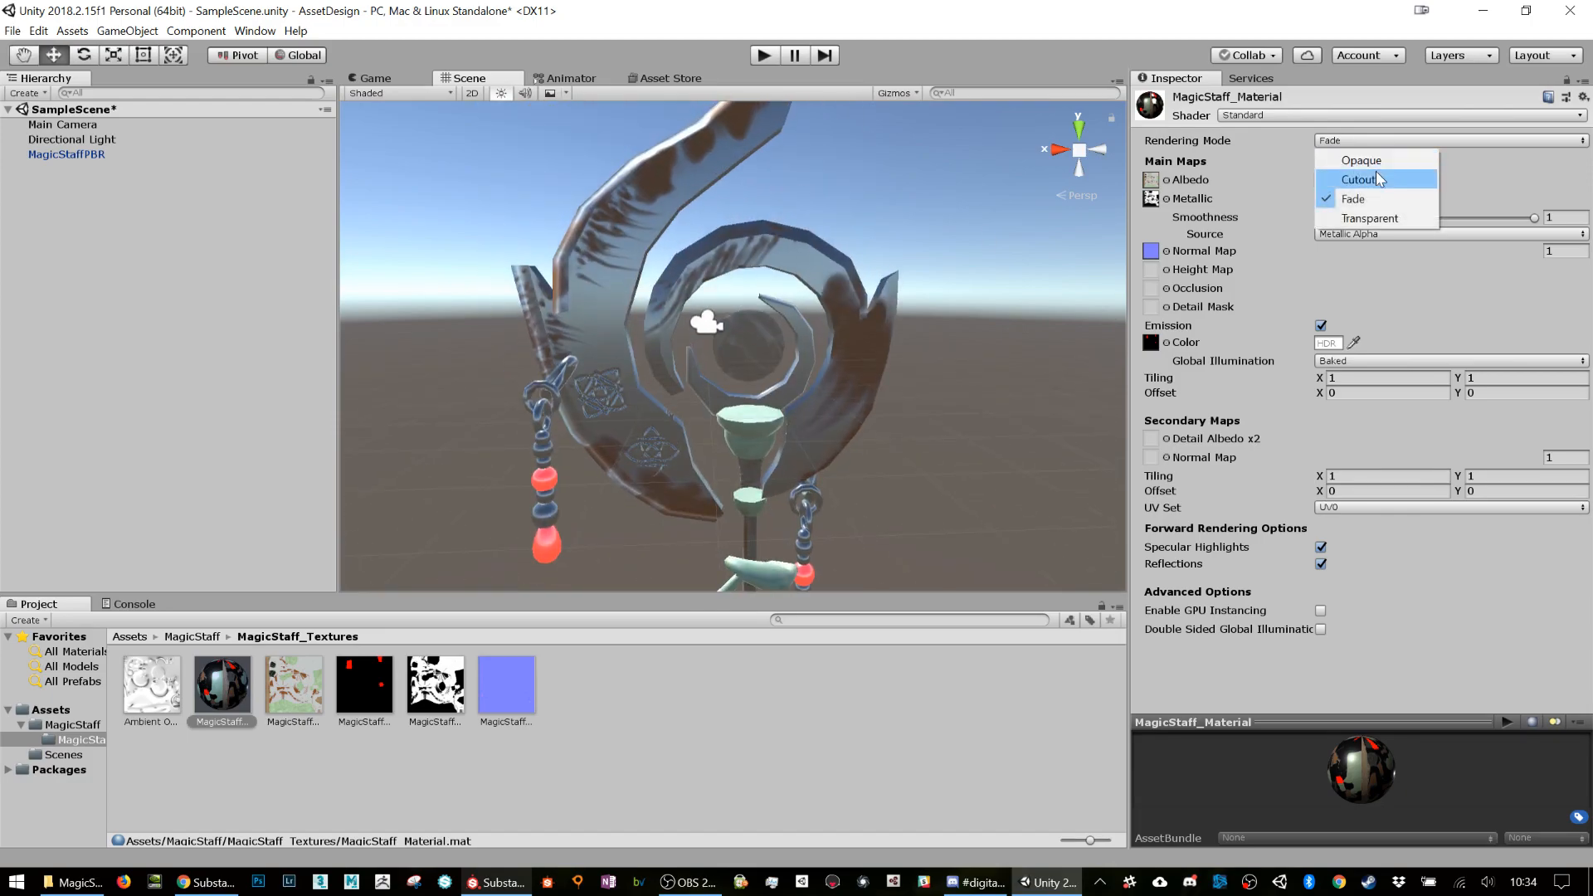
{"action": "left_click", "coordinate": [1379, 157]}
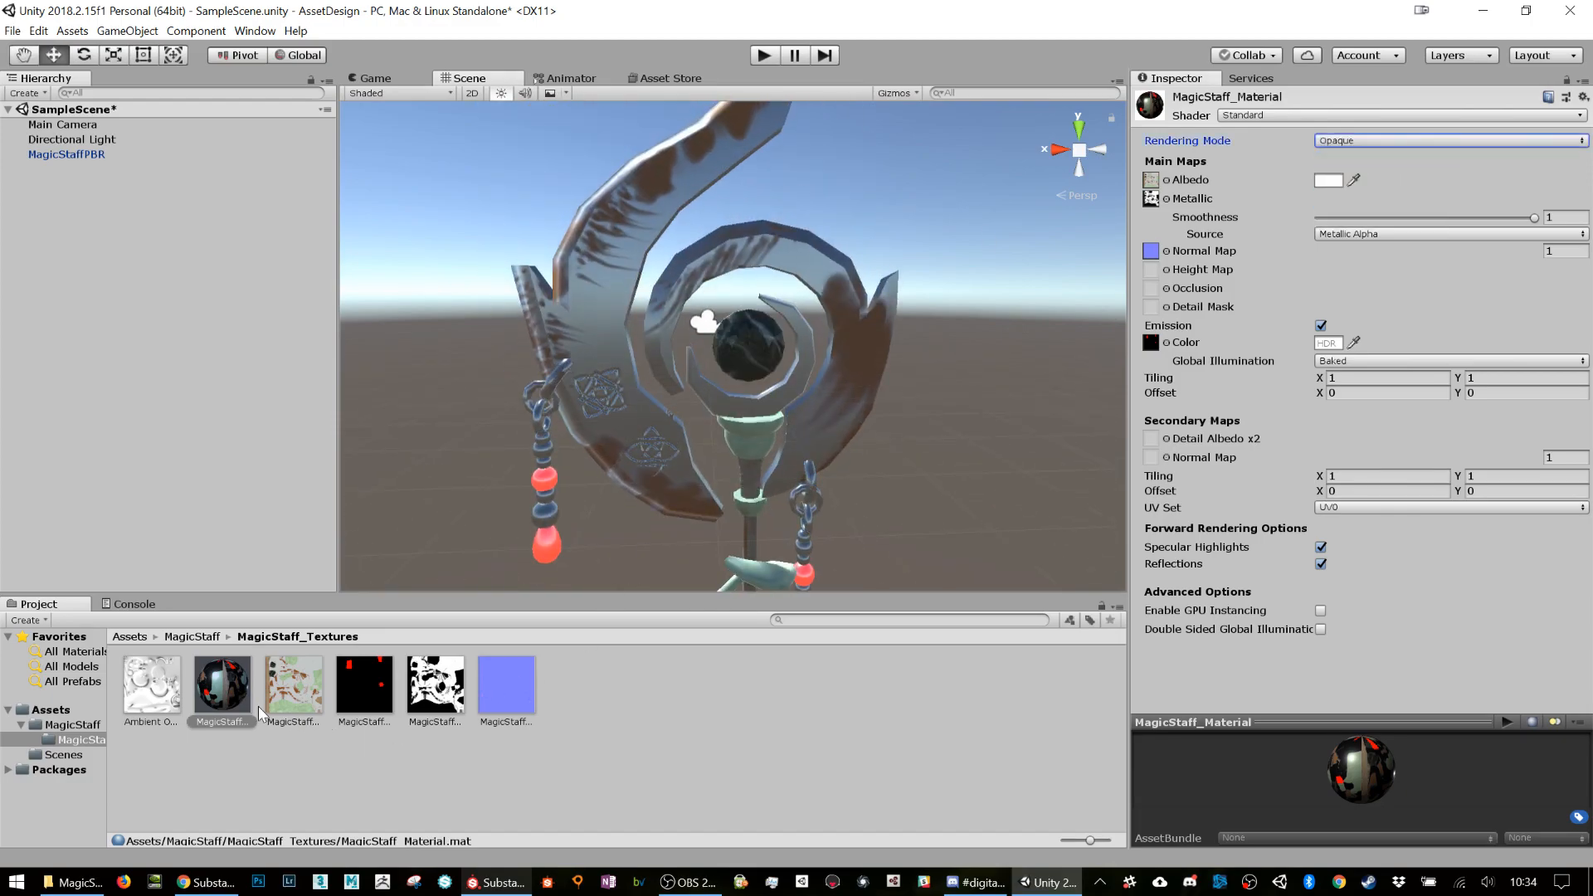
{"action": "left_click_drag", "start_coordinate": [158, 695], "coordinate": [1151, 289]}
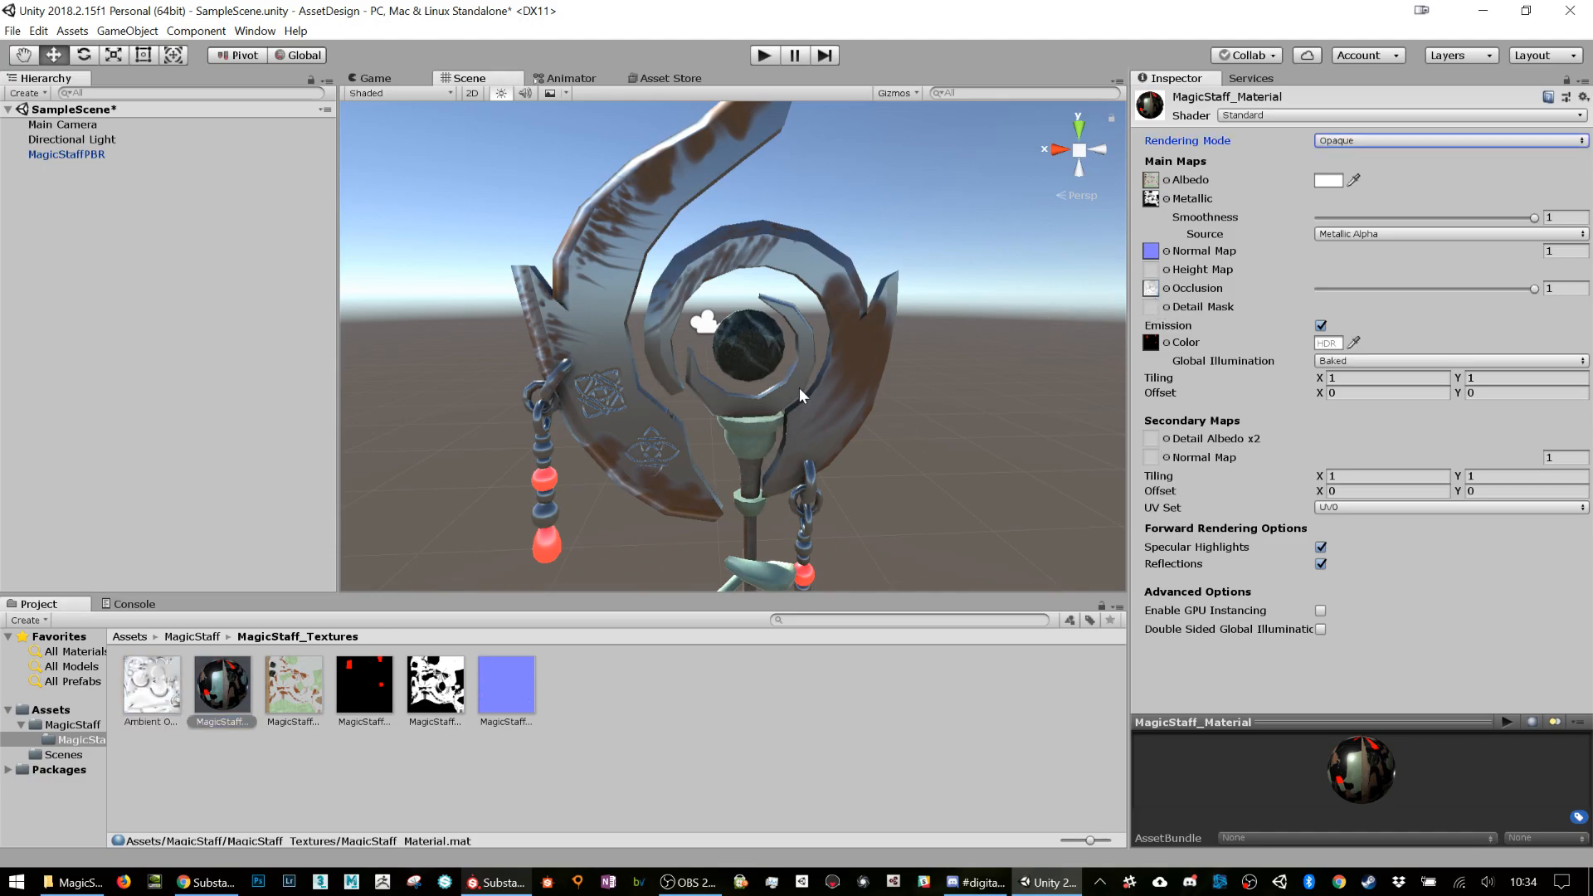
Step: Vary the Occlusion strength to compare its effect on the chains and engravings, leave it at 1, and review the whole staff
{"action": "mouse_move", "coordinate": [1529, 286]}
{"action": "left_mouse_down"}
{"action": "mouse_move", "coordinate": [1052, 290]}
{"action": "mouse_move", "coordinate": [1519, 299]}
{"action": "mouse_move", "coordinate": [1112, 289]}
{"action": "mouse_move", "coordinate": [1583, 315]}
{"action": "mouse_move", "coordinate": [1450, 292]}
{"action": "mouse_move", "coordinate": [1128, 280]}
{"action": "mouse_move", "coordinate": [1587, 326]}
{"action": "left_mouse_up"}
{"action": "scroll", "coordinate": [538, 405], "scroll_direction": "up", "scroll_amount": 2}
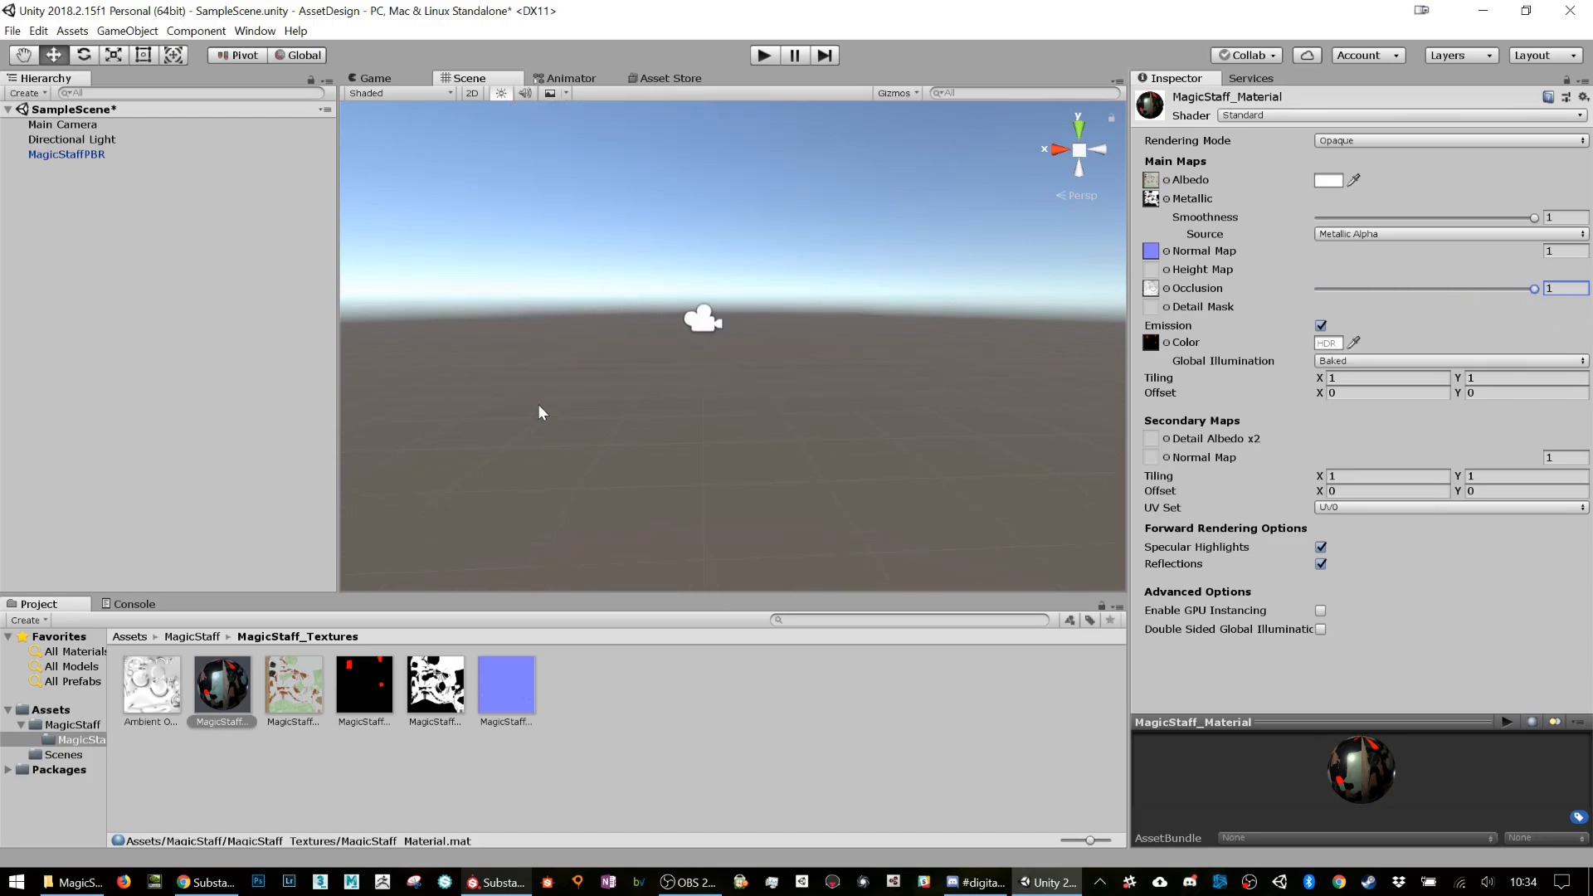
{"action": "scroll", "coordinate": [537, 405], "scroll_direction": "down", "scroll_amount": 2}
{"action": "scroll", "coordinate": [440, 426], "scroll_direction": "up", "scroll_amount": 1}
{"action": "middle_click_drag", "start_coordinate": [439, 426], "coordinate": [618, 359]}
{"action": "mouse_move", "coordinate": [1533, 289]}
{"action": "left_mouse_down"}
{"action": "mouse_move", "coordinate": [1214, 272]}
{"action": "mouse_move", "coordinate": [1524, 300]}
{"action": "mouse_move", "coordinate": [1591, 329]}
{"action": "left_mouse_up"}
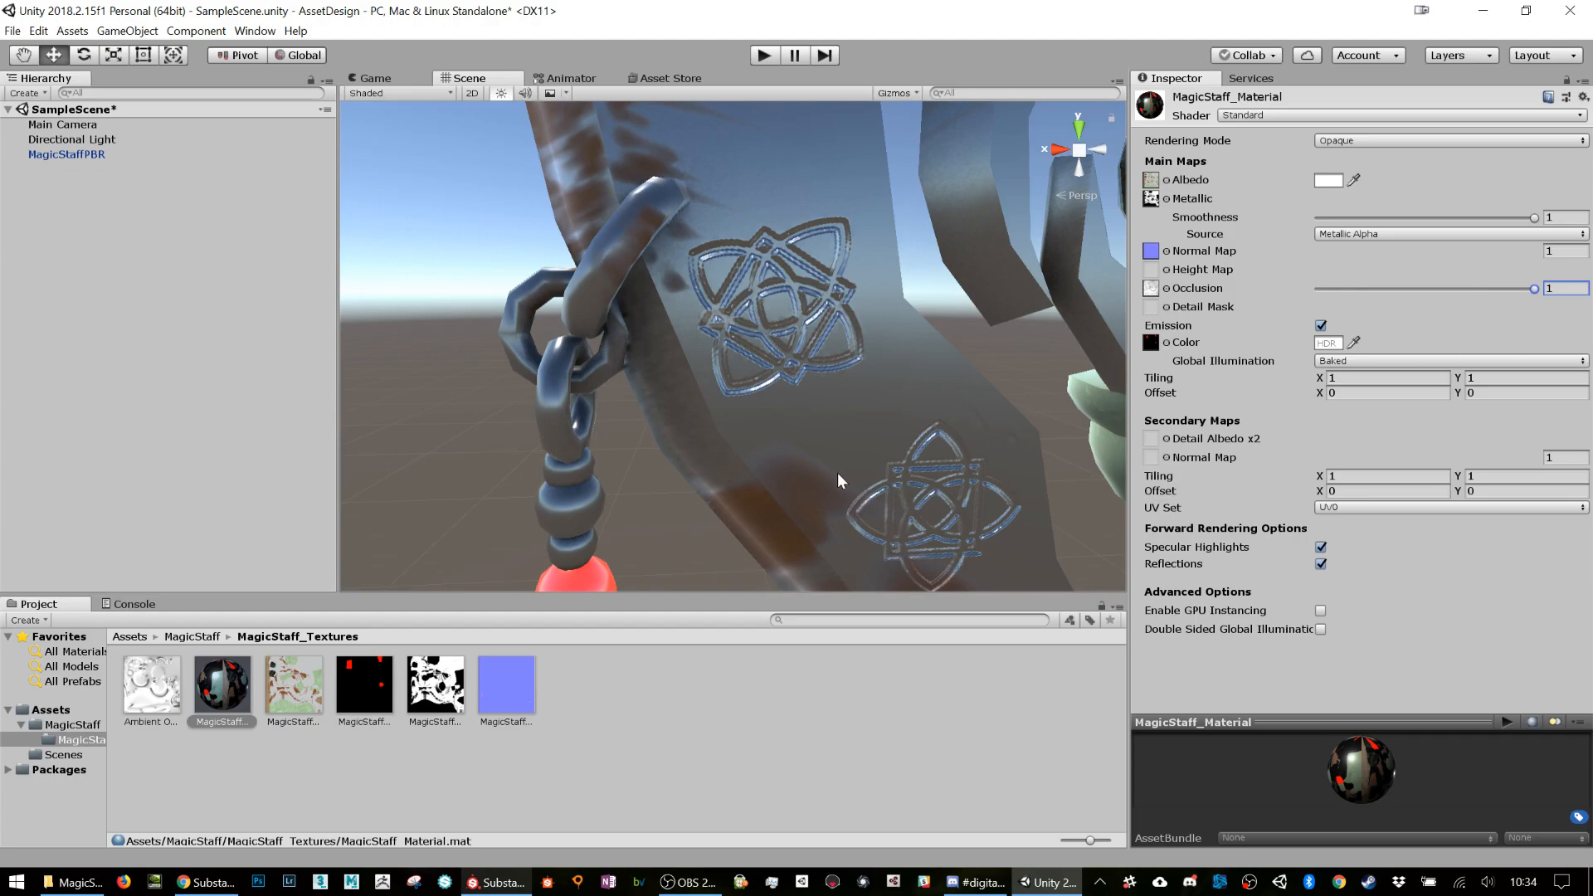
{"action": "scroll", "coordinate": [705, 430], "scroll_direction": "down", "scroll_amount": 12}
{"action": "scroll", "coordinate": [724, 423], "scroll_direction": "up", "scroll_amount": 2}
{"action": "middle_click_drag", "start_coordinate": [868, 470], "coordinate": [802, 431]}
{"action": "left_click_drag", "start_coordinate": [802, 431], "coordinate": [868, 581], "text": "alt"}
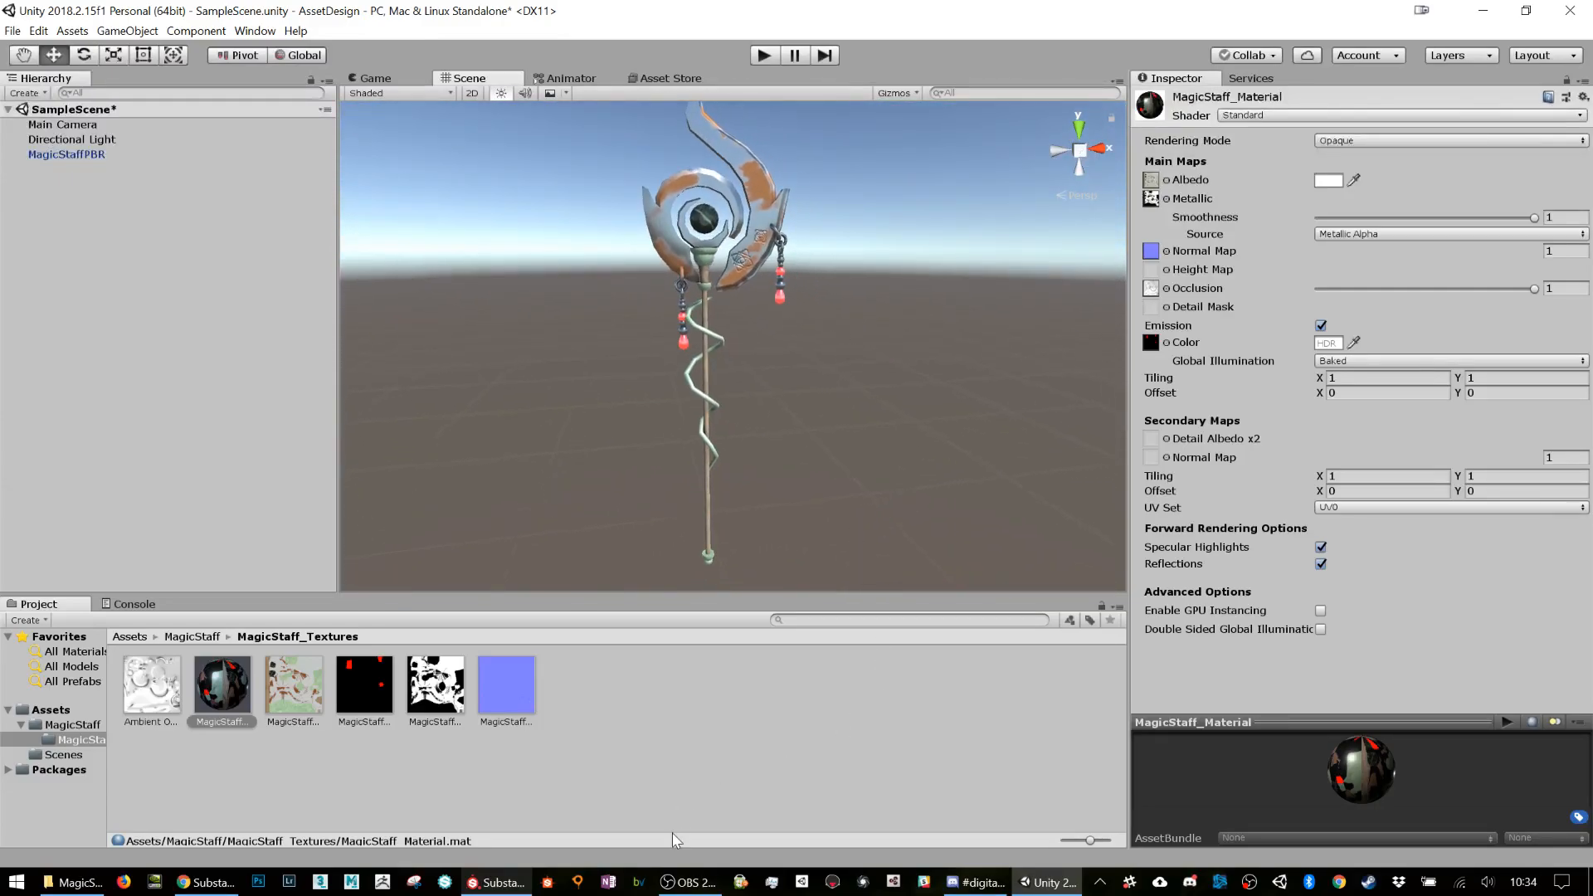
Step: Switch to Substance Painter and choose the Sketchfab configuration in the texture export to review its map list for the 03 - Default set
{"action": "left_click", "coordinate": [498, 882]}
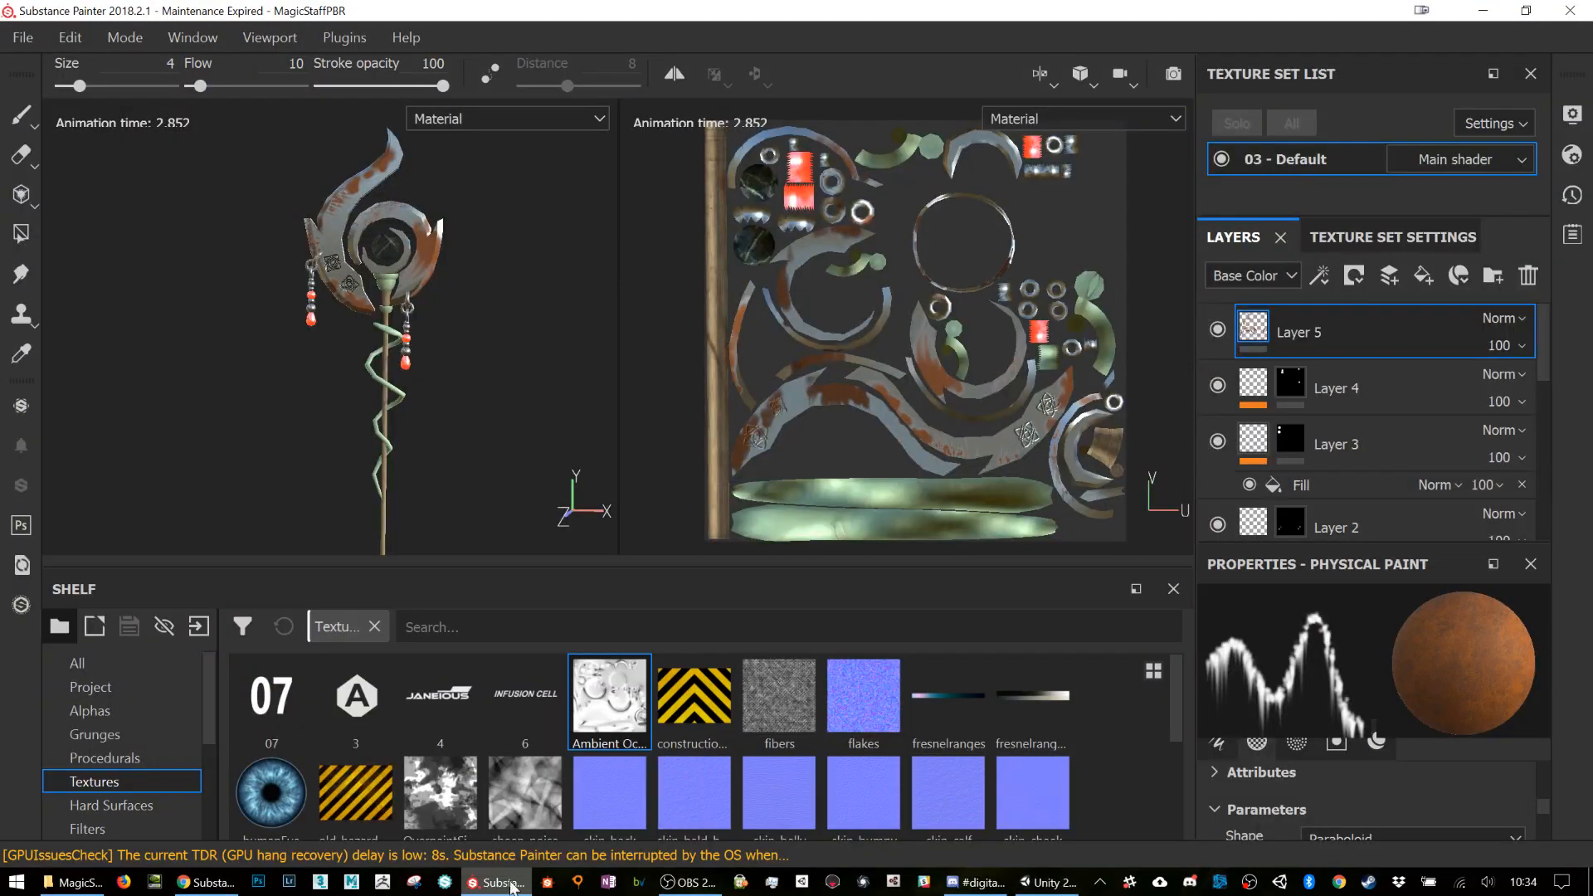
{"action": "left_click", "coordinate": [24, 37]}
{"action": "left_click", "coordinate": [86, 516]}
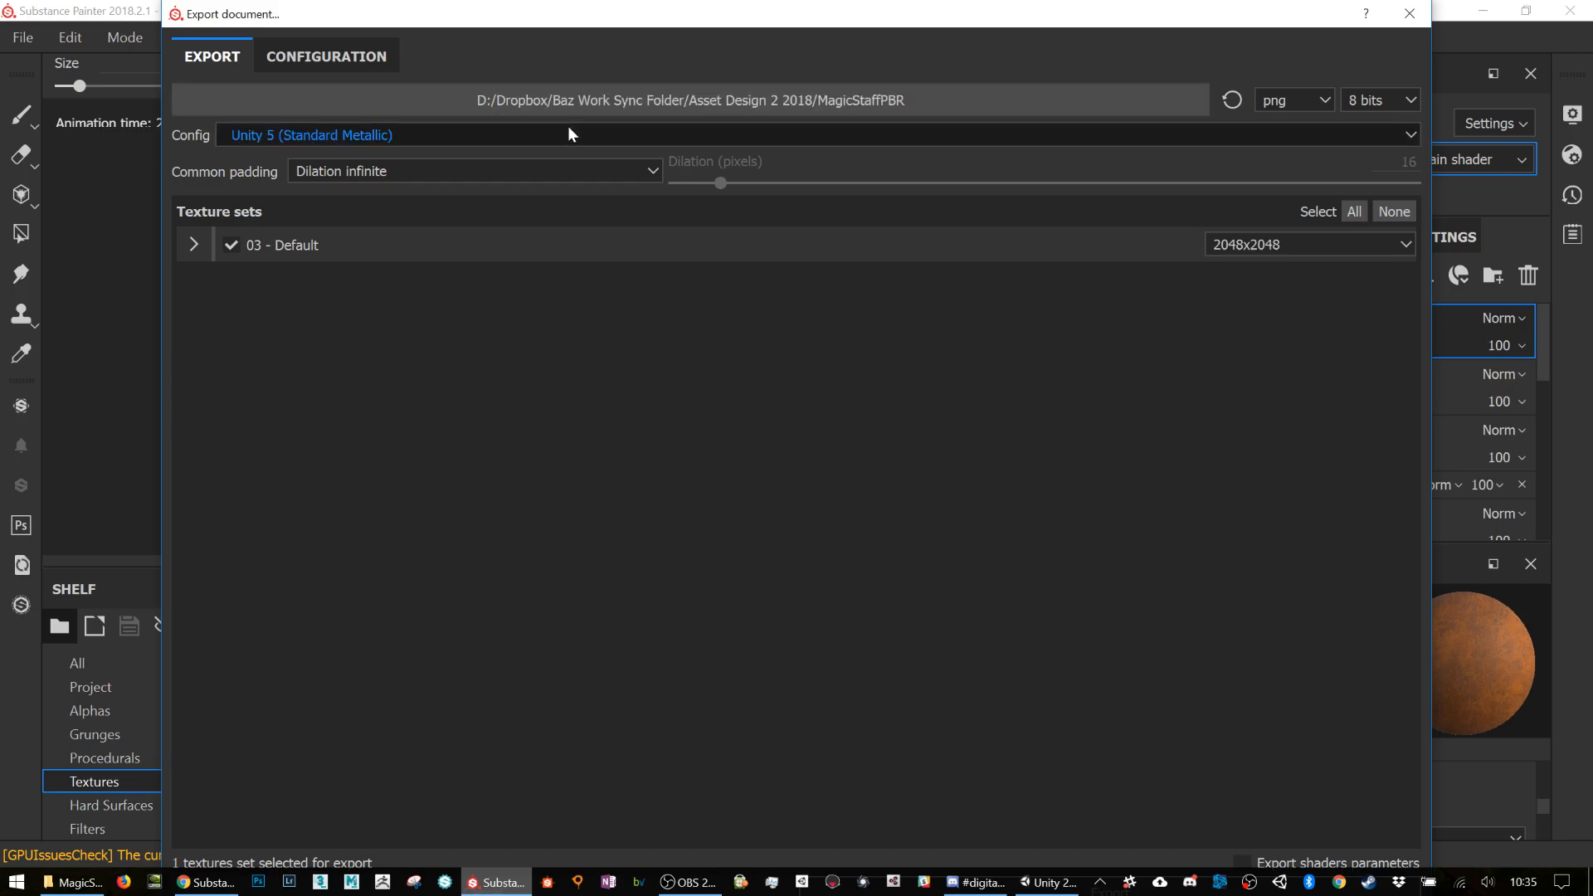
{"action": "left_click", "coordinate": [565, 133]}
{"action": "scroll", "coordinate": [481, 191], "scroll_direction": "down", "scroll_amount": 2}
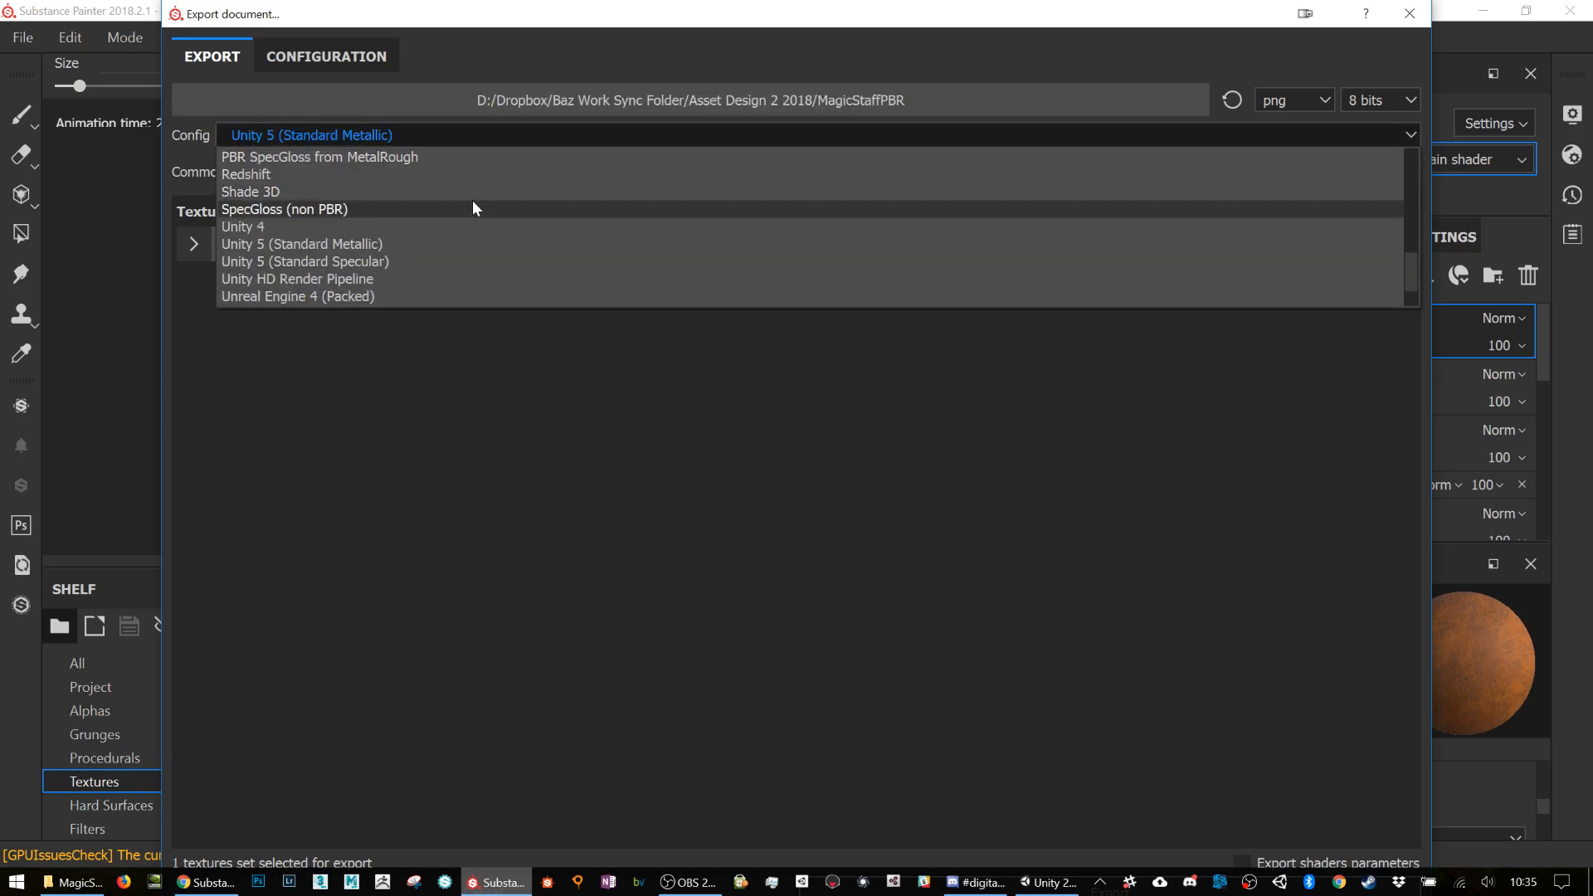
{"action": "scroll", "coordinate": [472, 213], "scroll_direction": "up", "scroll_amount": 7}
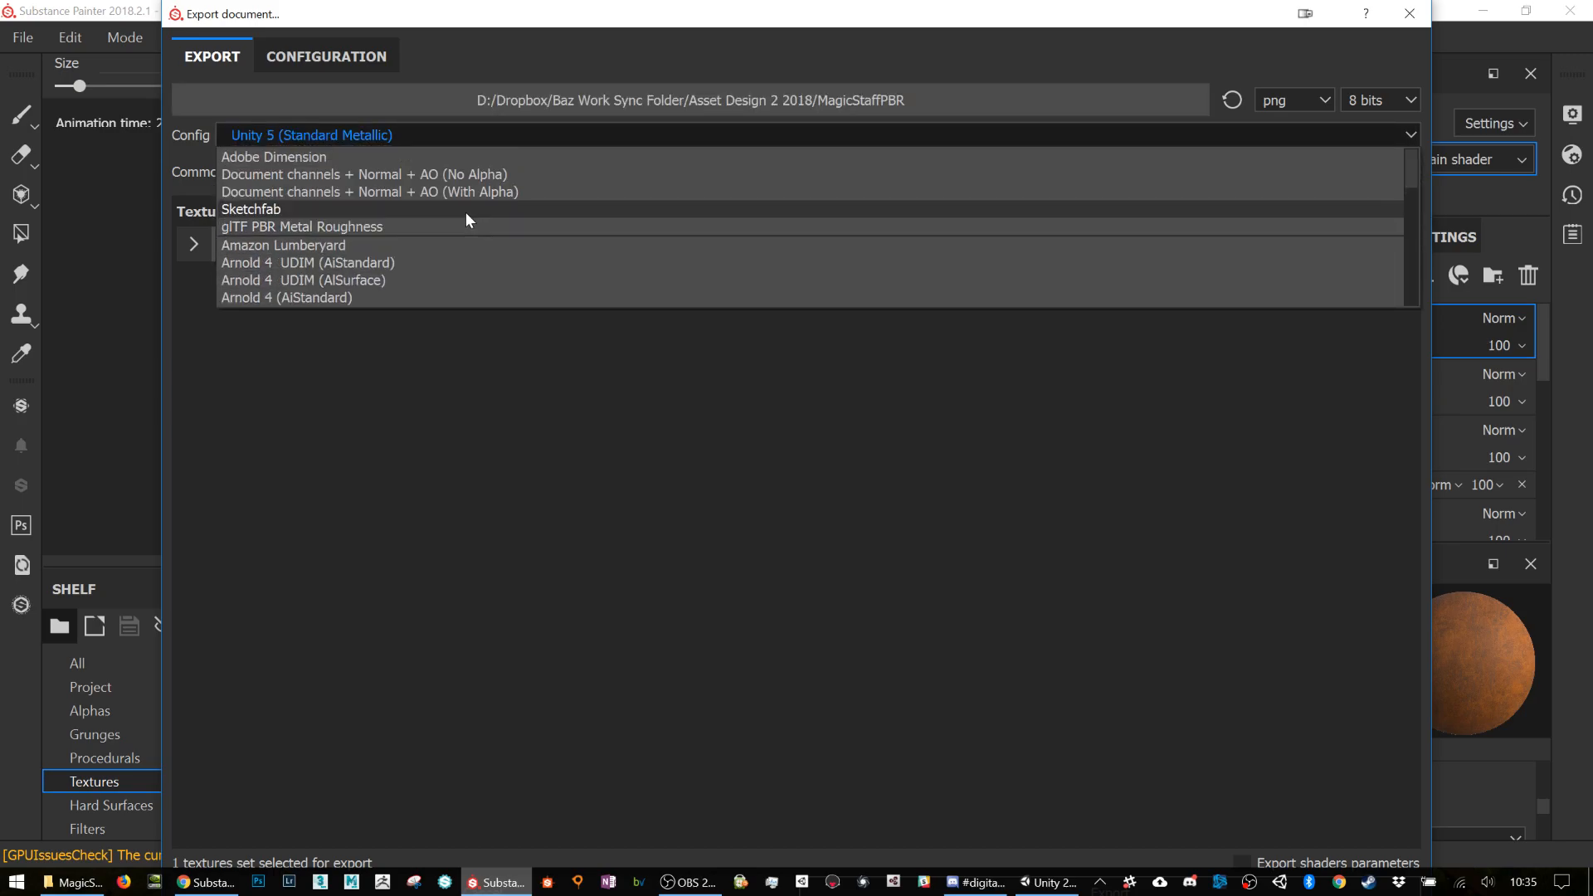
{"action": "left_click", "coordinate": [332, 210]}
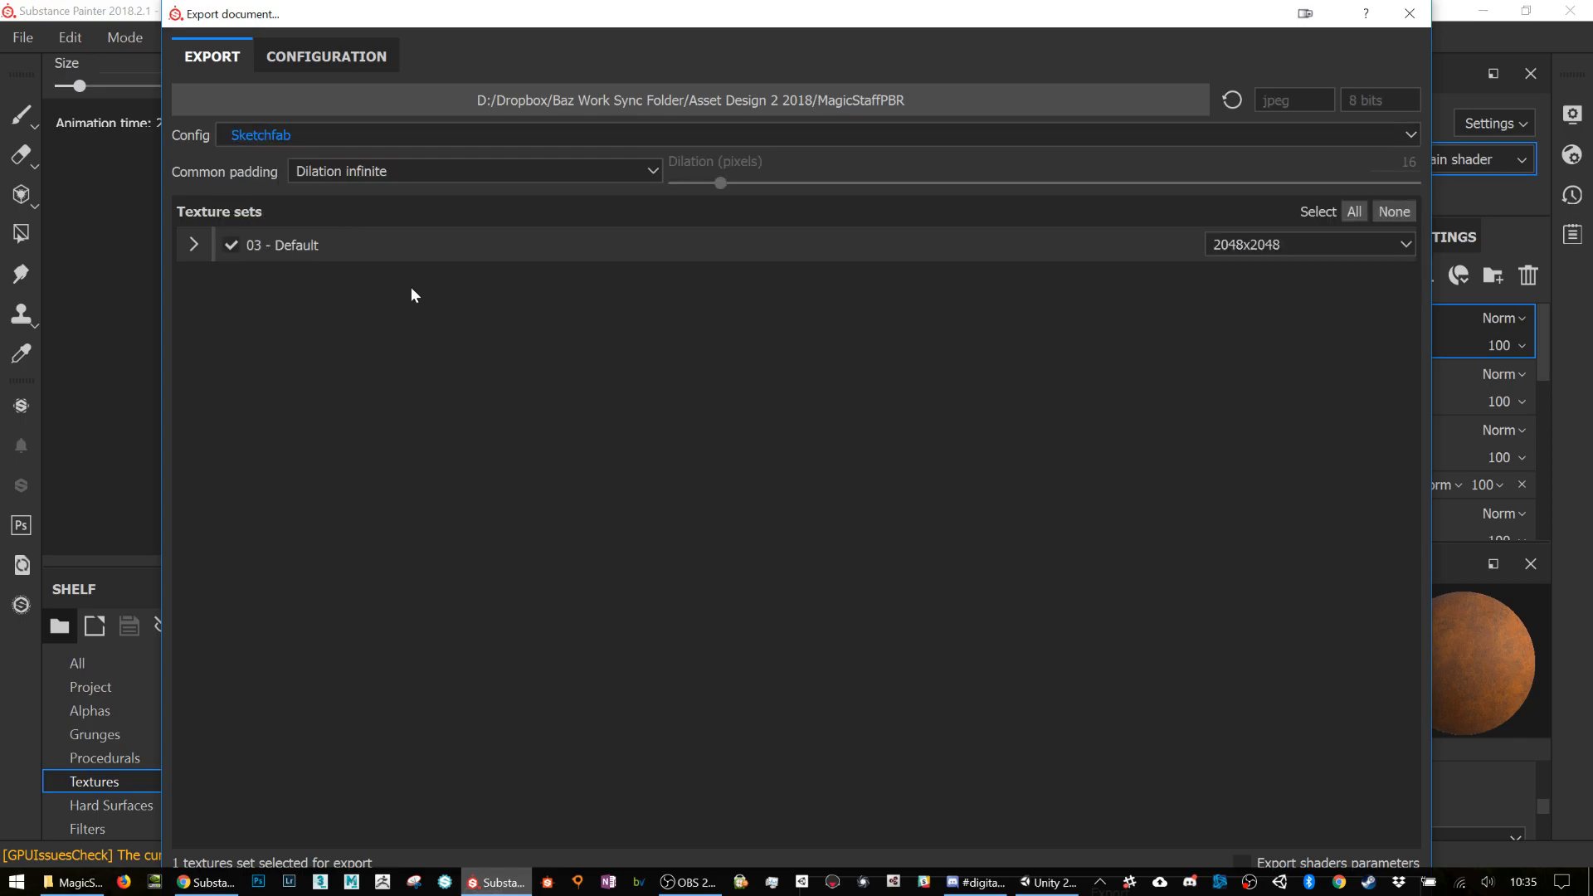
{"action": "left_click", "coordinate": [194, 244]}
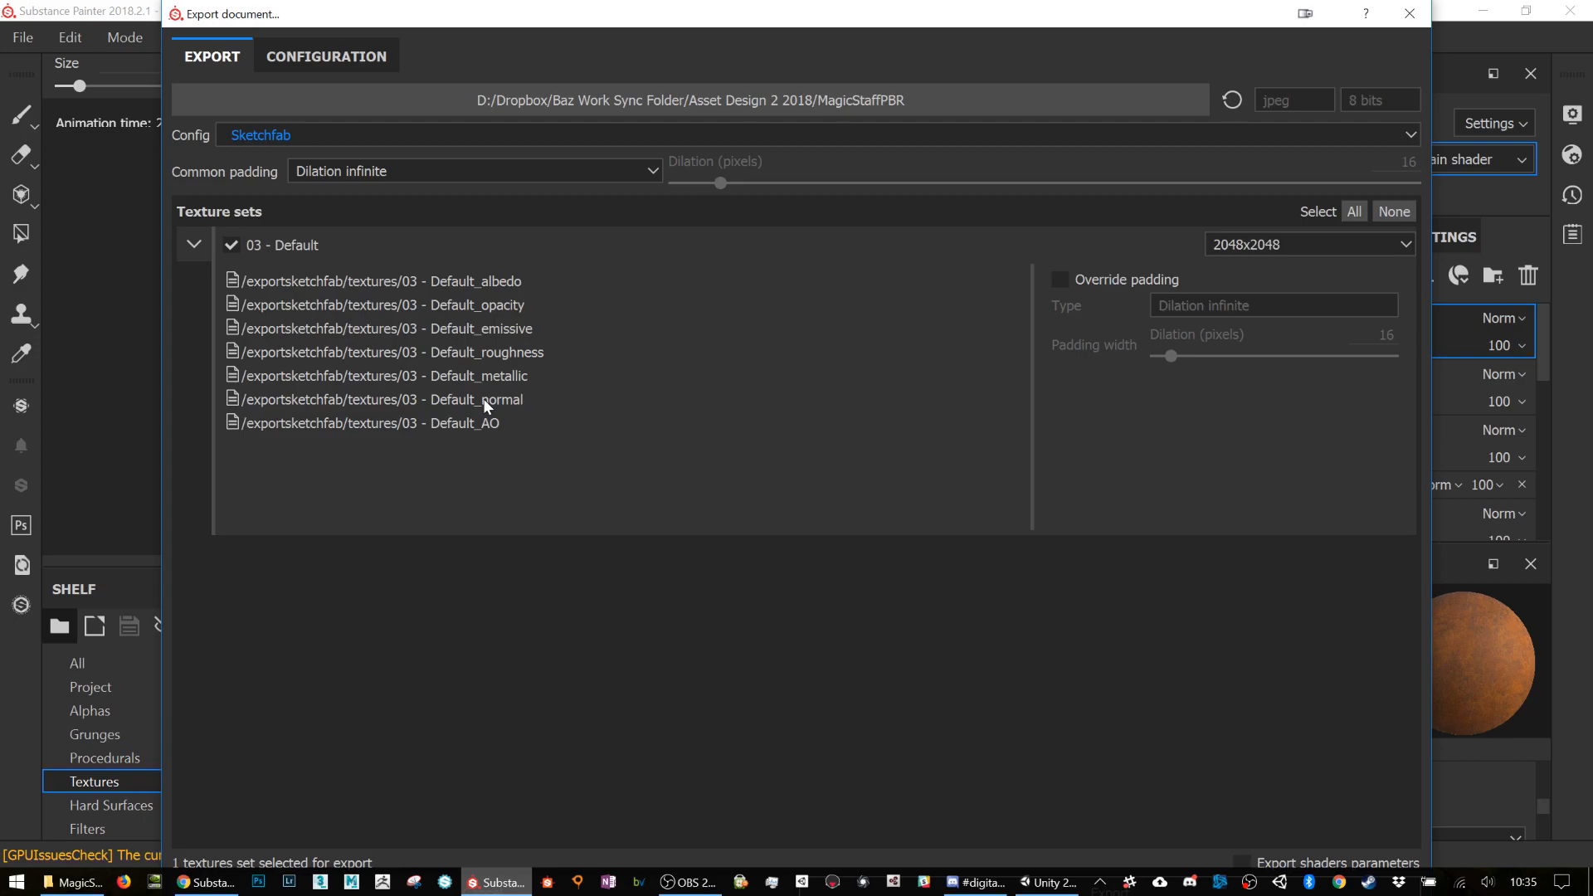
Step: Set the export configuration back to Unity 5 (Standard Metallic) to compare its map list, and close the export without exporting
{"action": "left_click", "coordinate": [393, 131]}
{"action": "scroll", "coordinate": [365, 236], "scroll_direction": "down", "scroll_amount": 5}
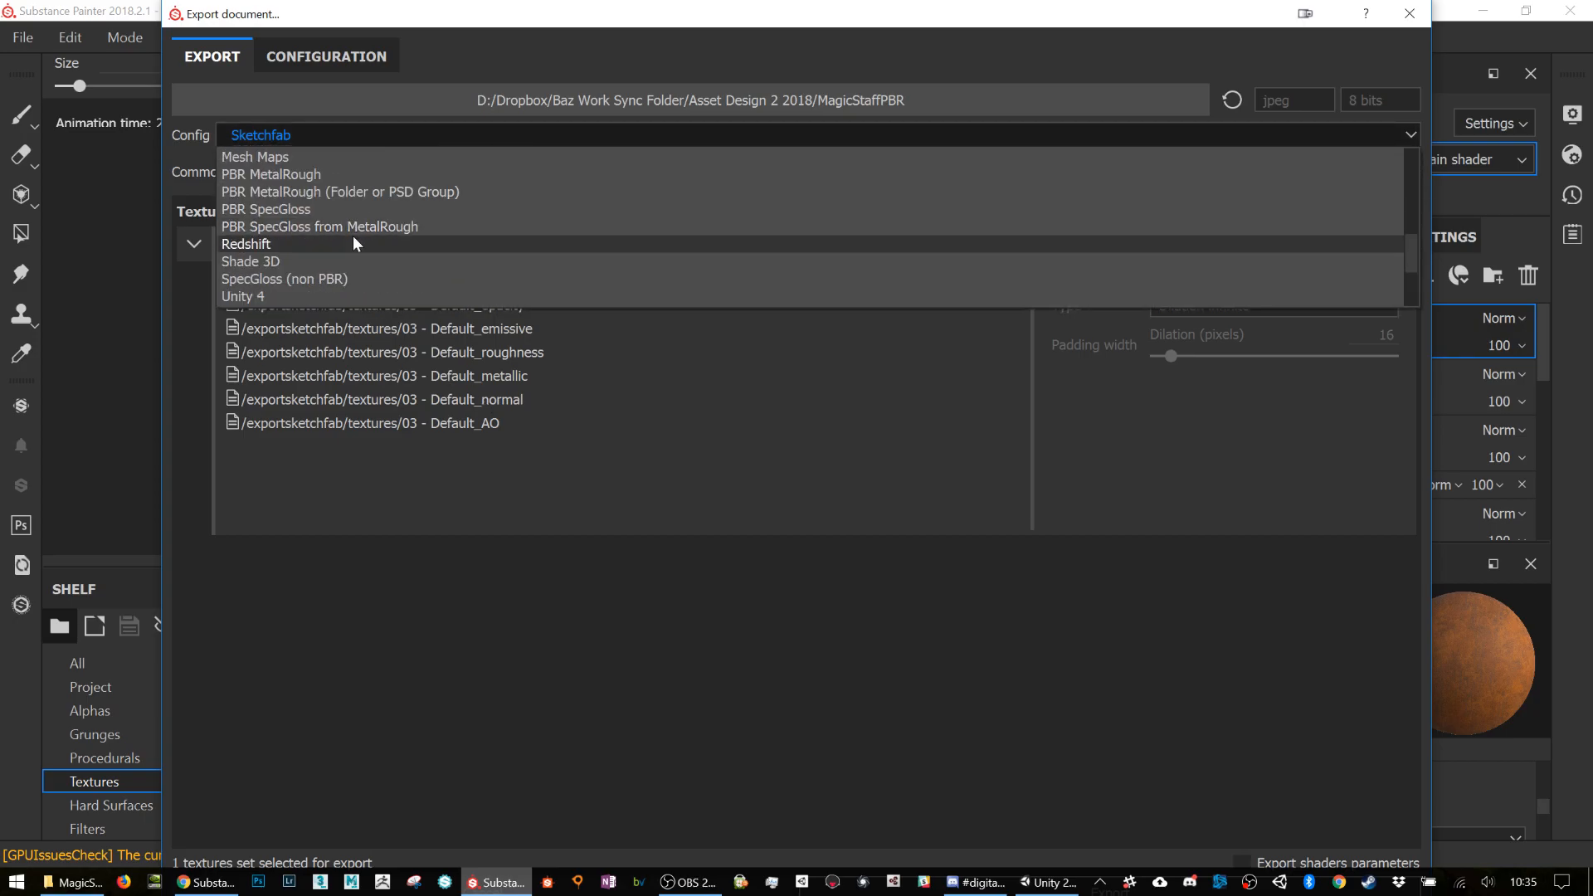
{"action": "scroll", "coordinate": [349, 257], "scroll_direction": "down", "scroll_amount": 3}
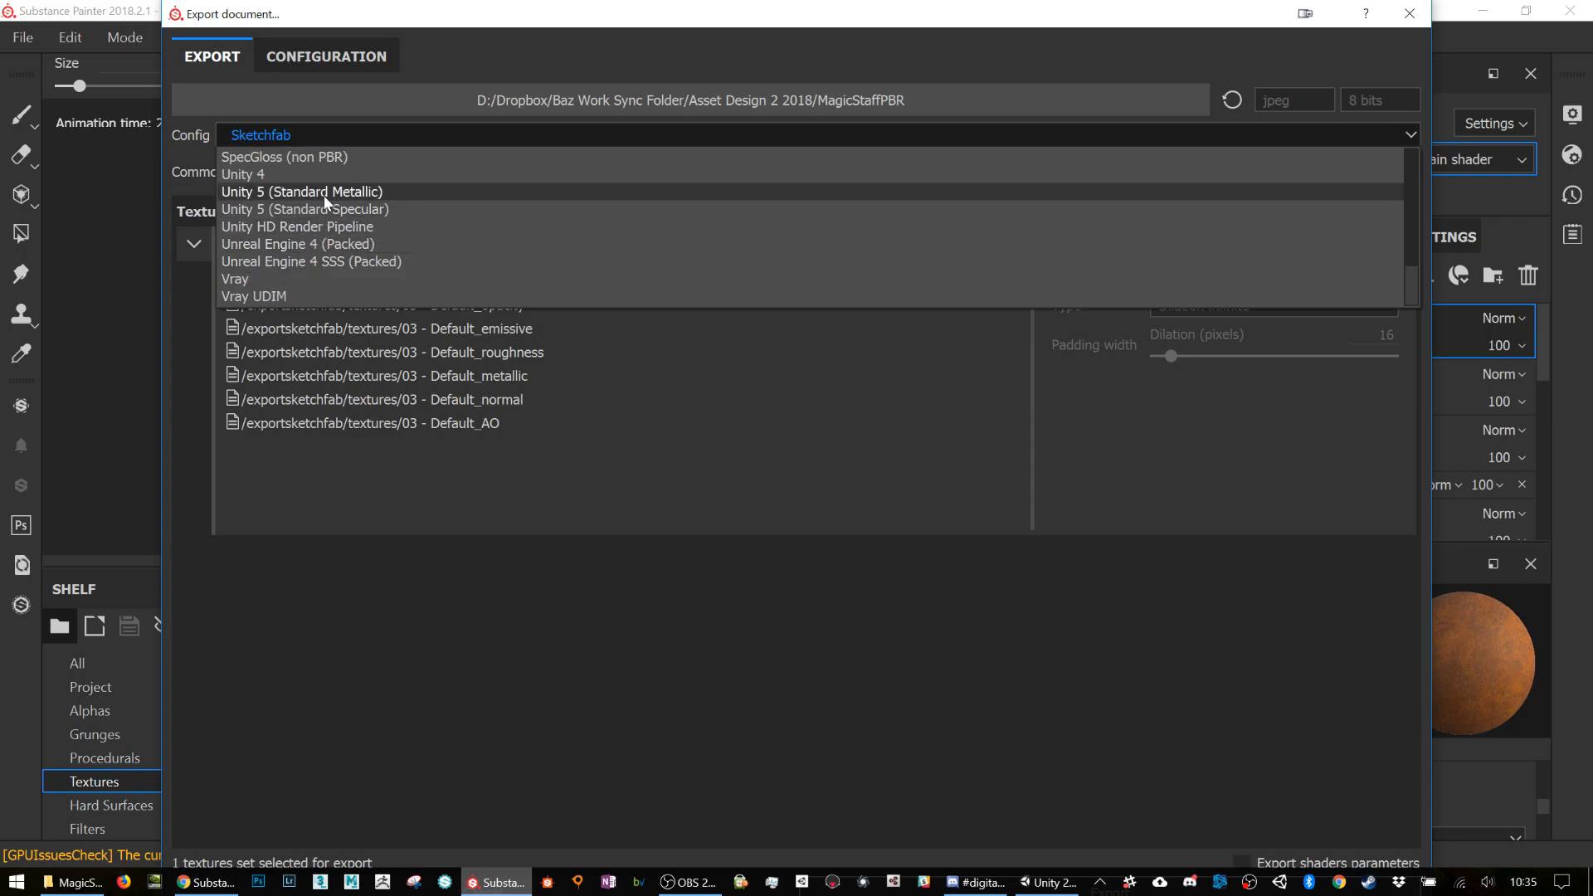
{"action": "left_click", "coordinate": [323, 196]}
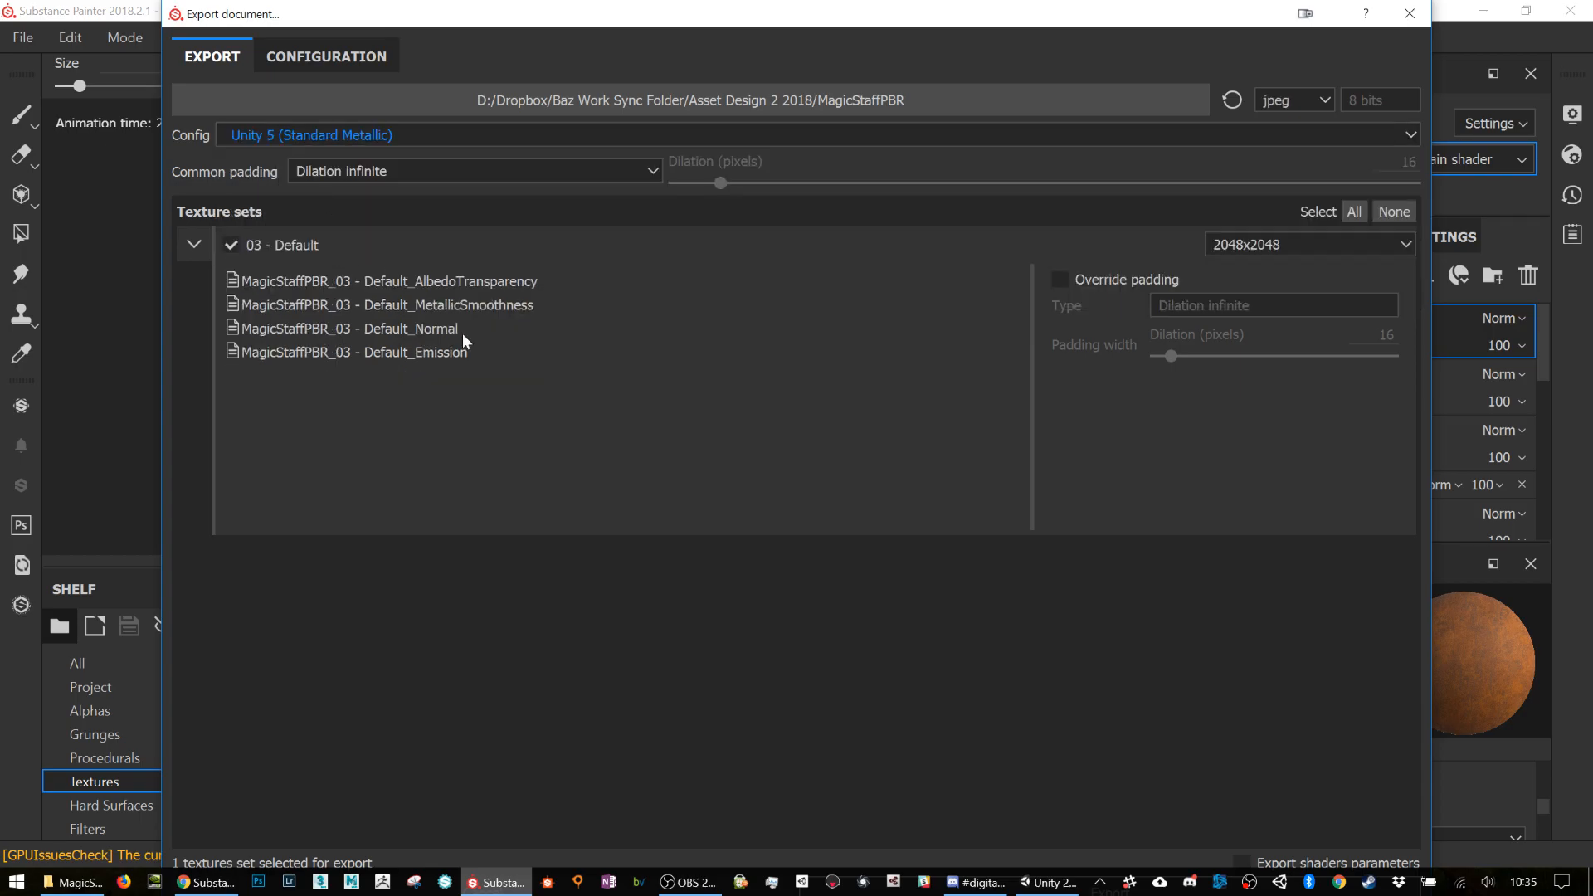
{"action": "left_click", "coordinate": [1413, 9]}
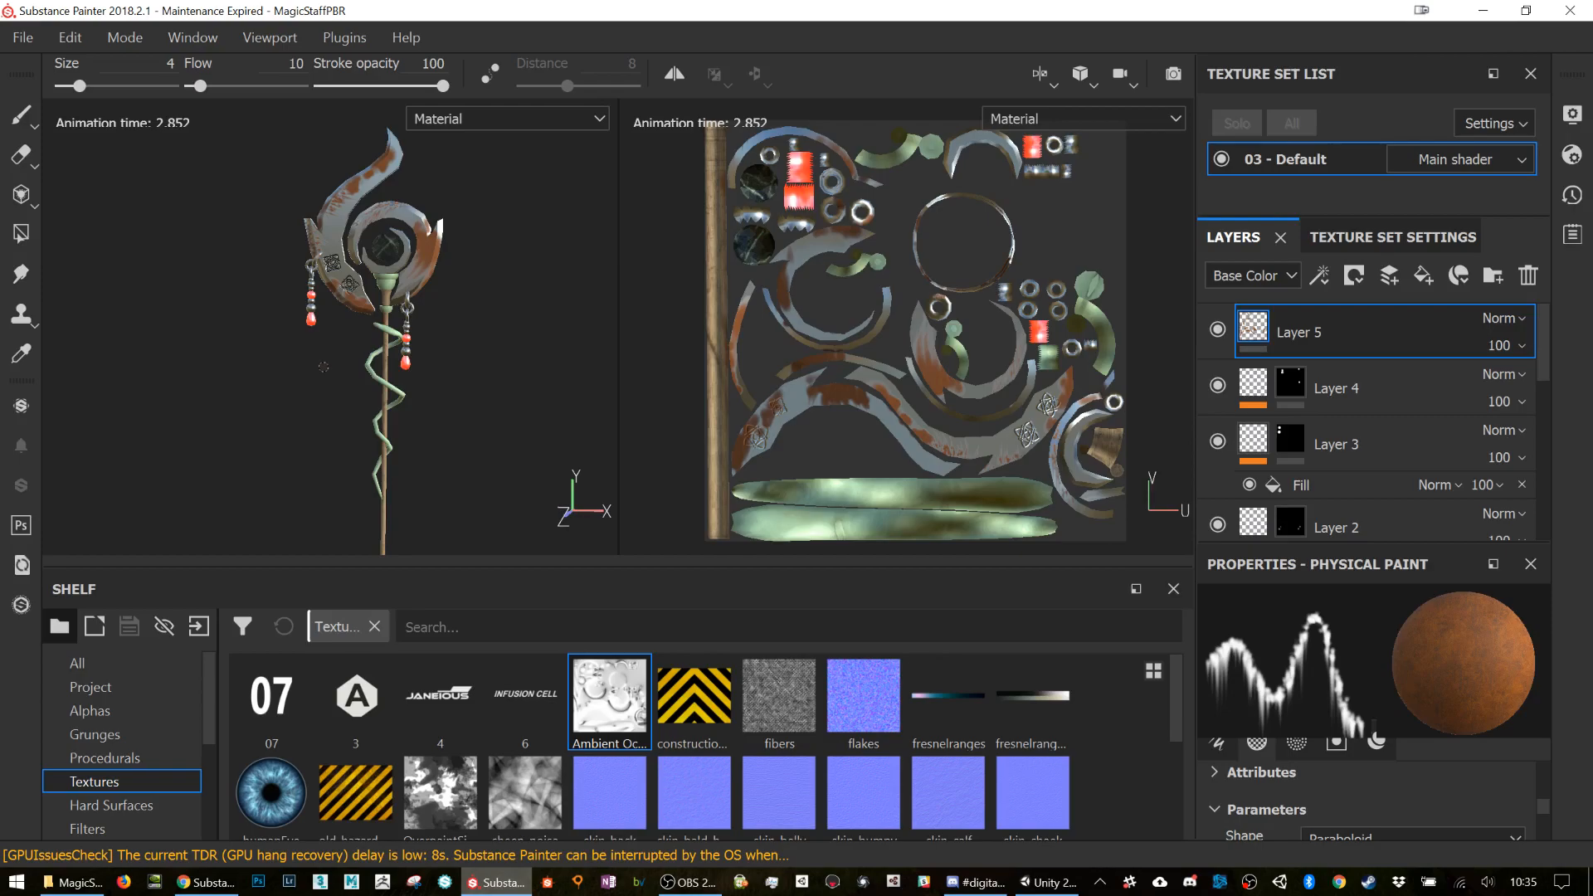
Step: Render the staff in Iray mode and examine its head, chains and red beads from a low angle
{"action": "scroll", "coordinate": [396, 277], "scroll_direction": "up", "scroll_amount": 5}
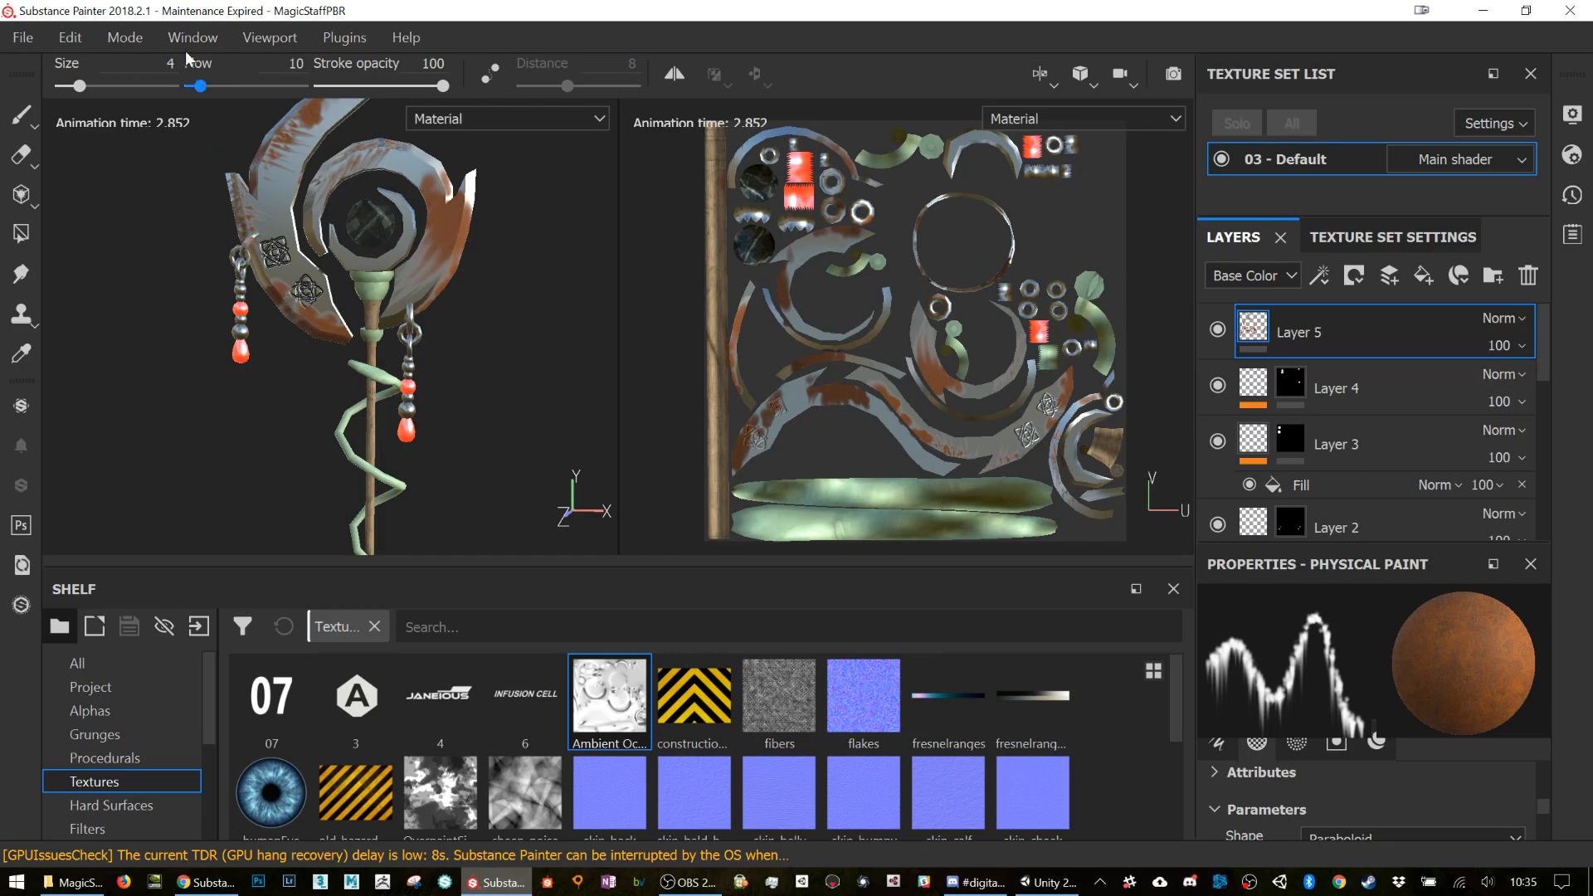
{"action": "left_click", "coordinate": [72, 39]}
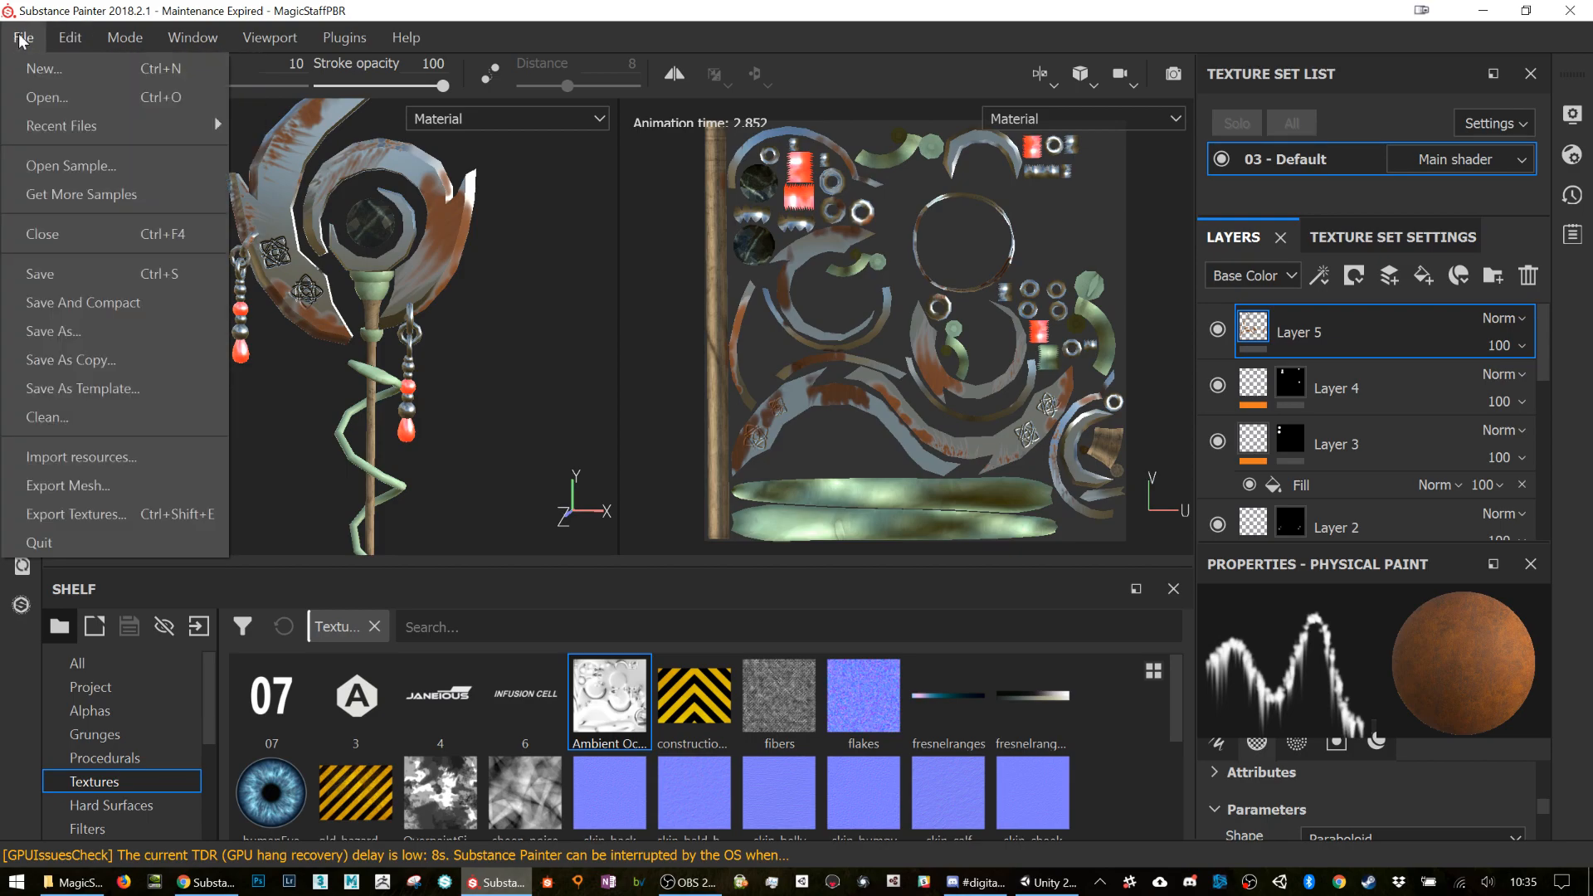
{"action": "mouse_move", "coordinate": [197, 41]}
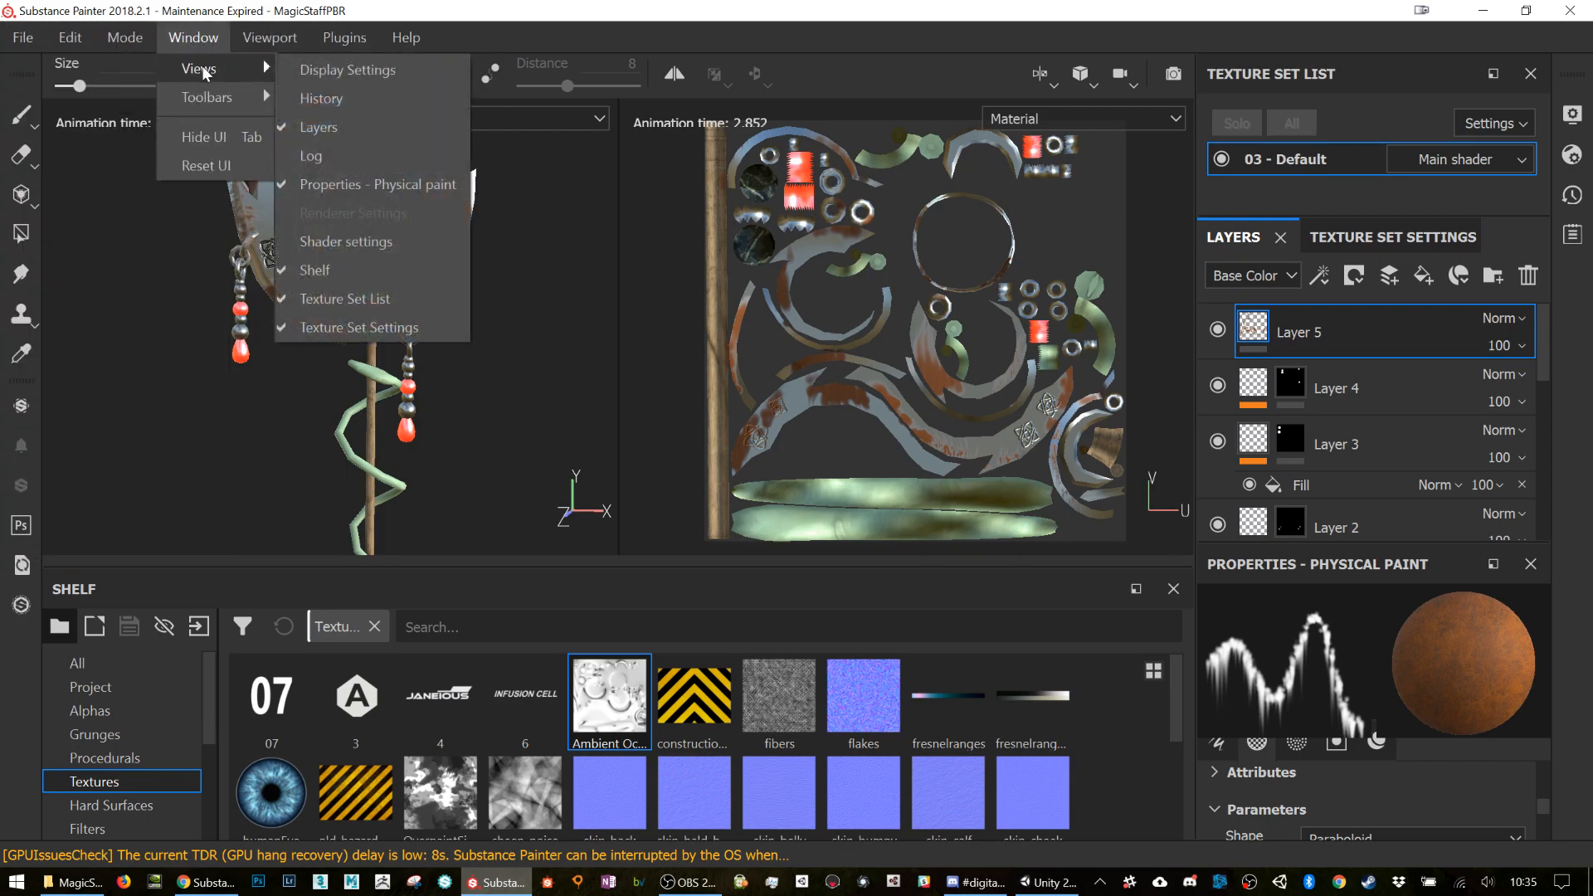
{"action": "mouse_move", "coordinate": [146, 39]}
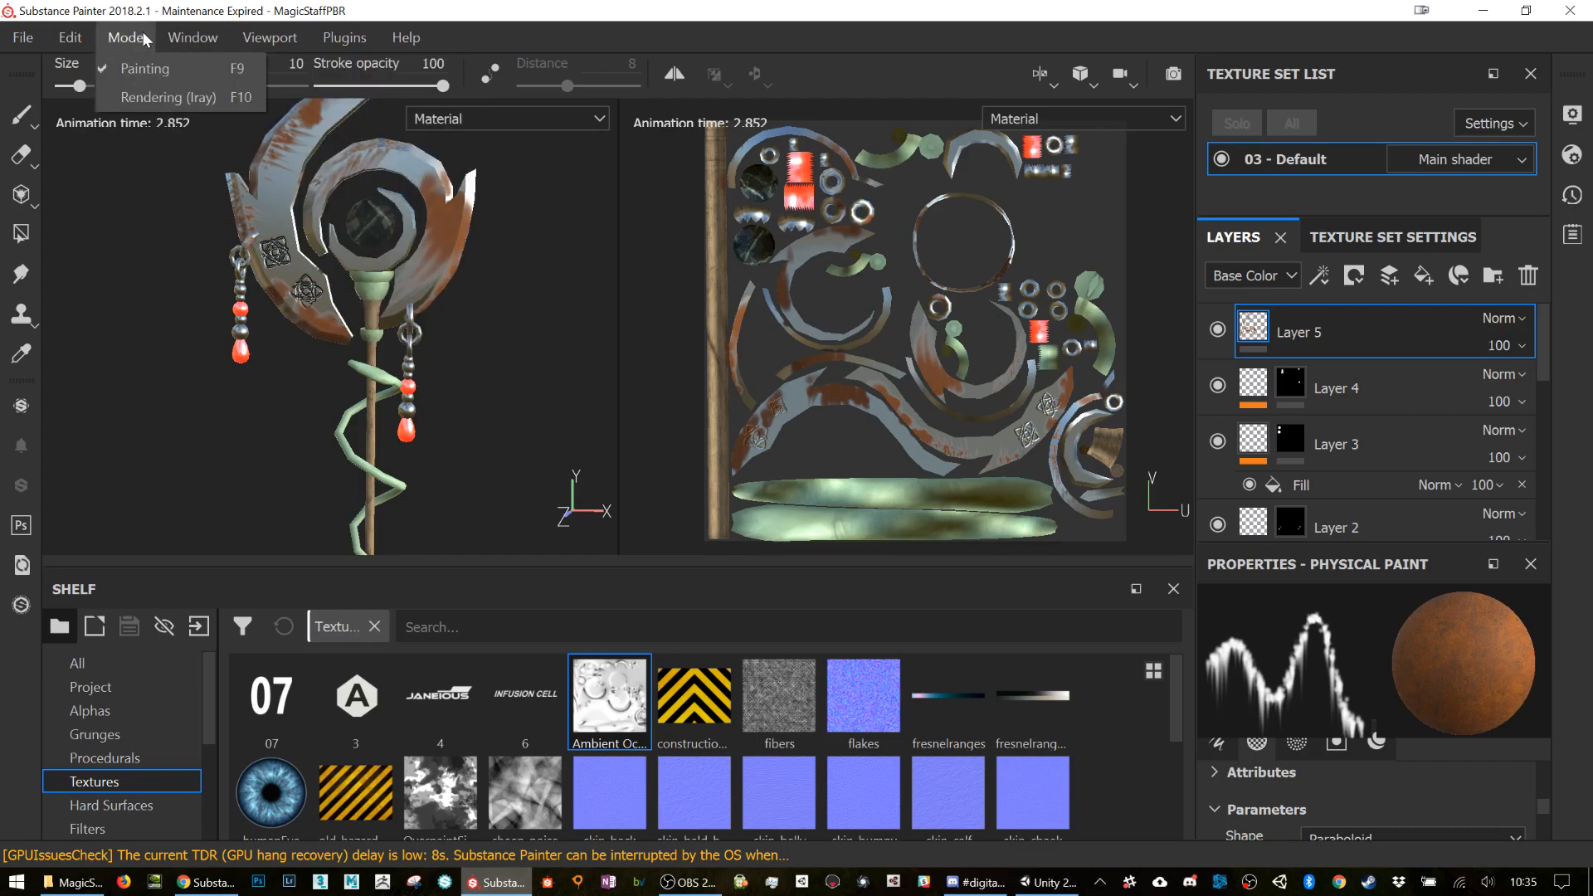
{"action": "left_click", "coordinate": [145, 95]}
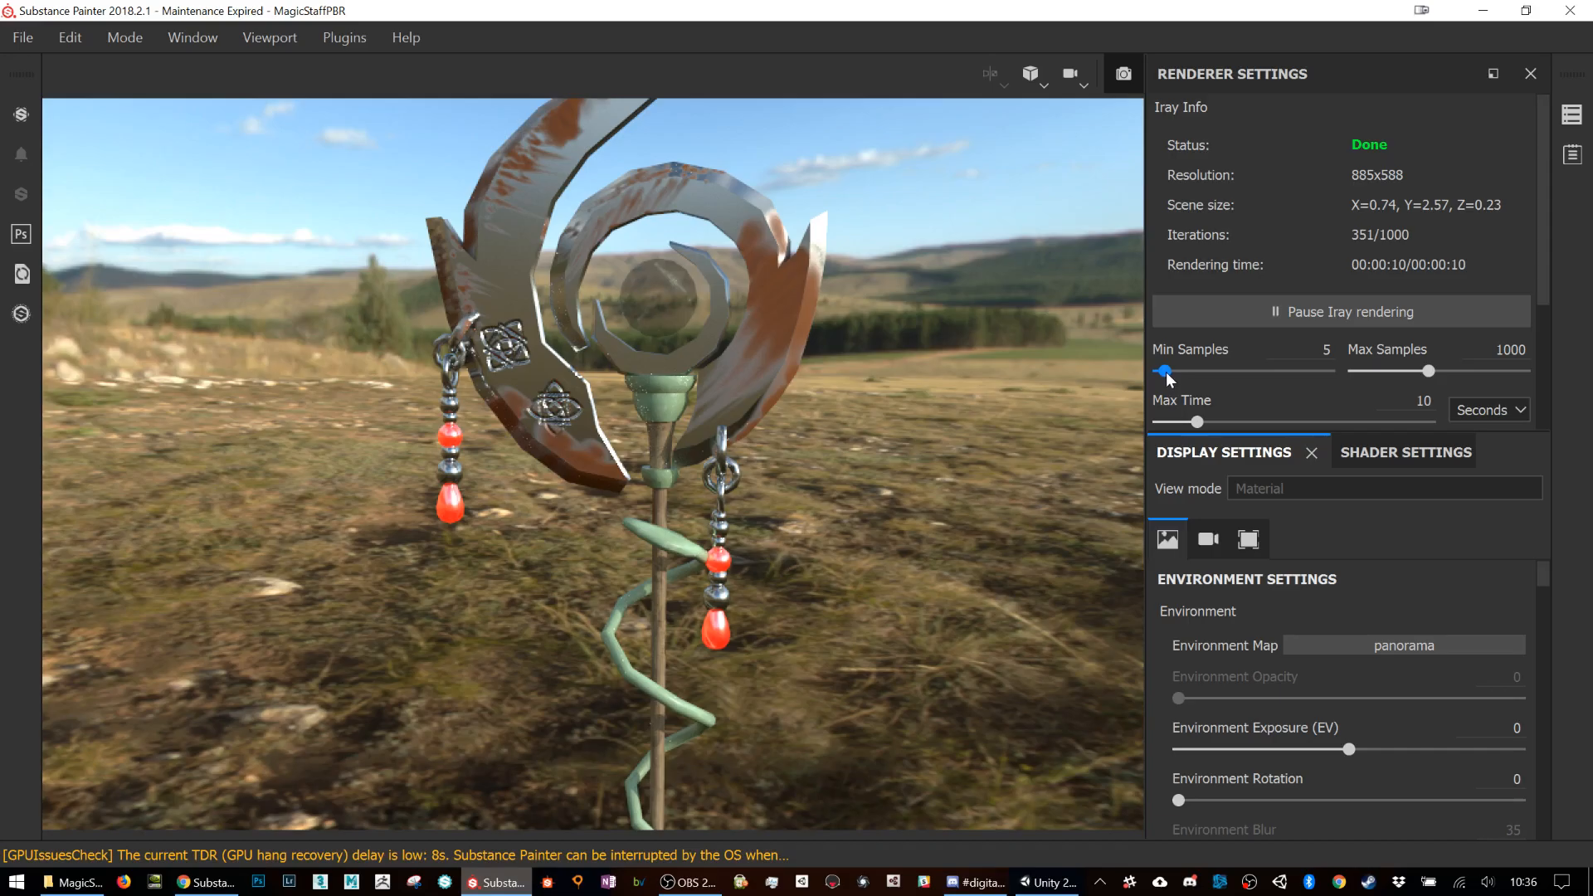
{"action": "left_click_drag", "start_coordinate": [843, 495], "coordinate": [692, 567], "text": "alt"}
{"action": "scroll", "coordinate": [695, 567], "scroll_direction": "down", "scroll_amount": 1}
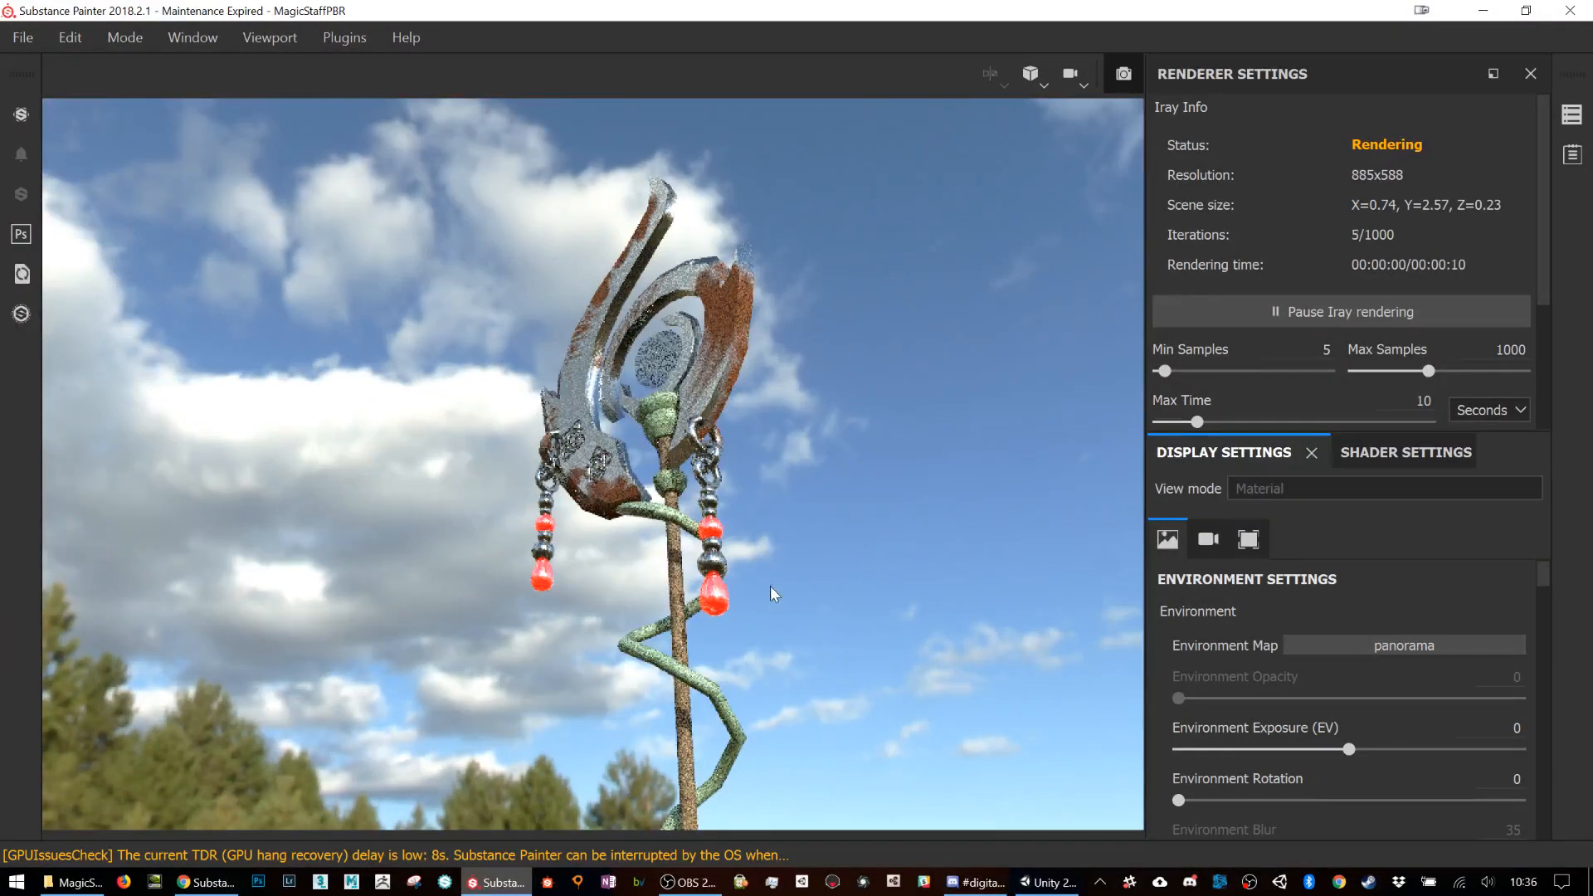
{"action": "middle_click_drag", "start_coordinate": [772, 594], "coordinate": [612, 404], "text": "alt"}
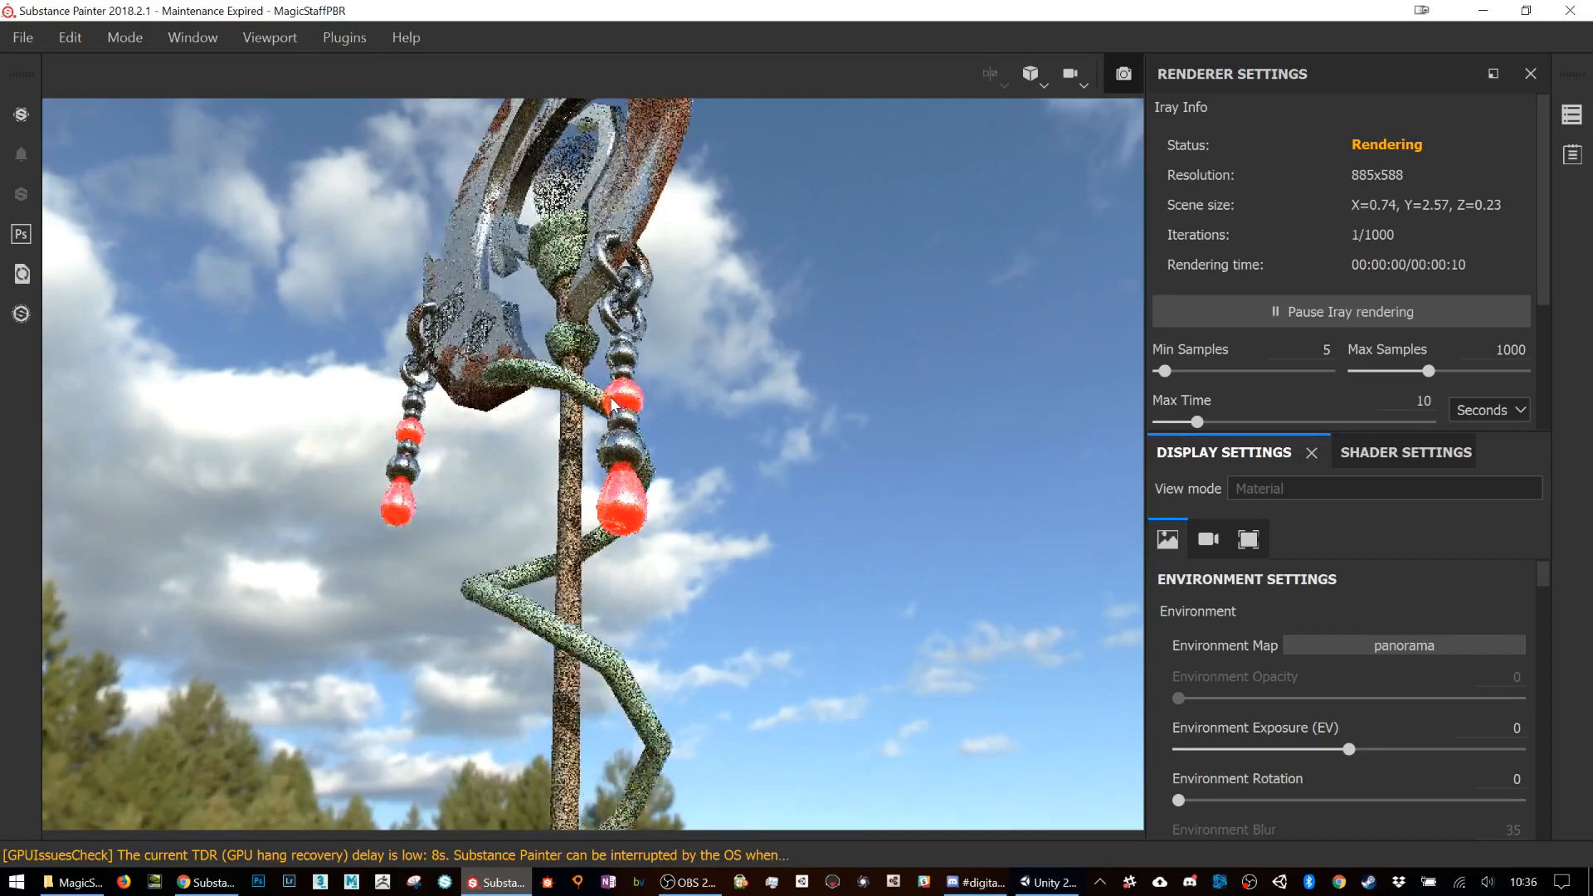
{"action": "scroll", "coordinate": [631, 404], "scroll_direction": "up", "scroll_amount": 2}
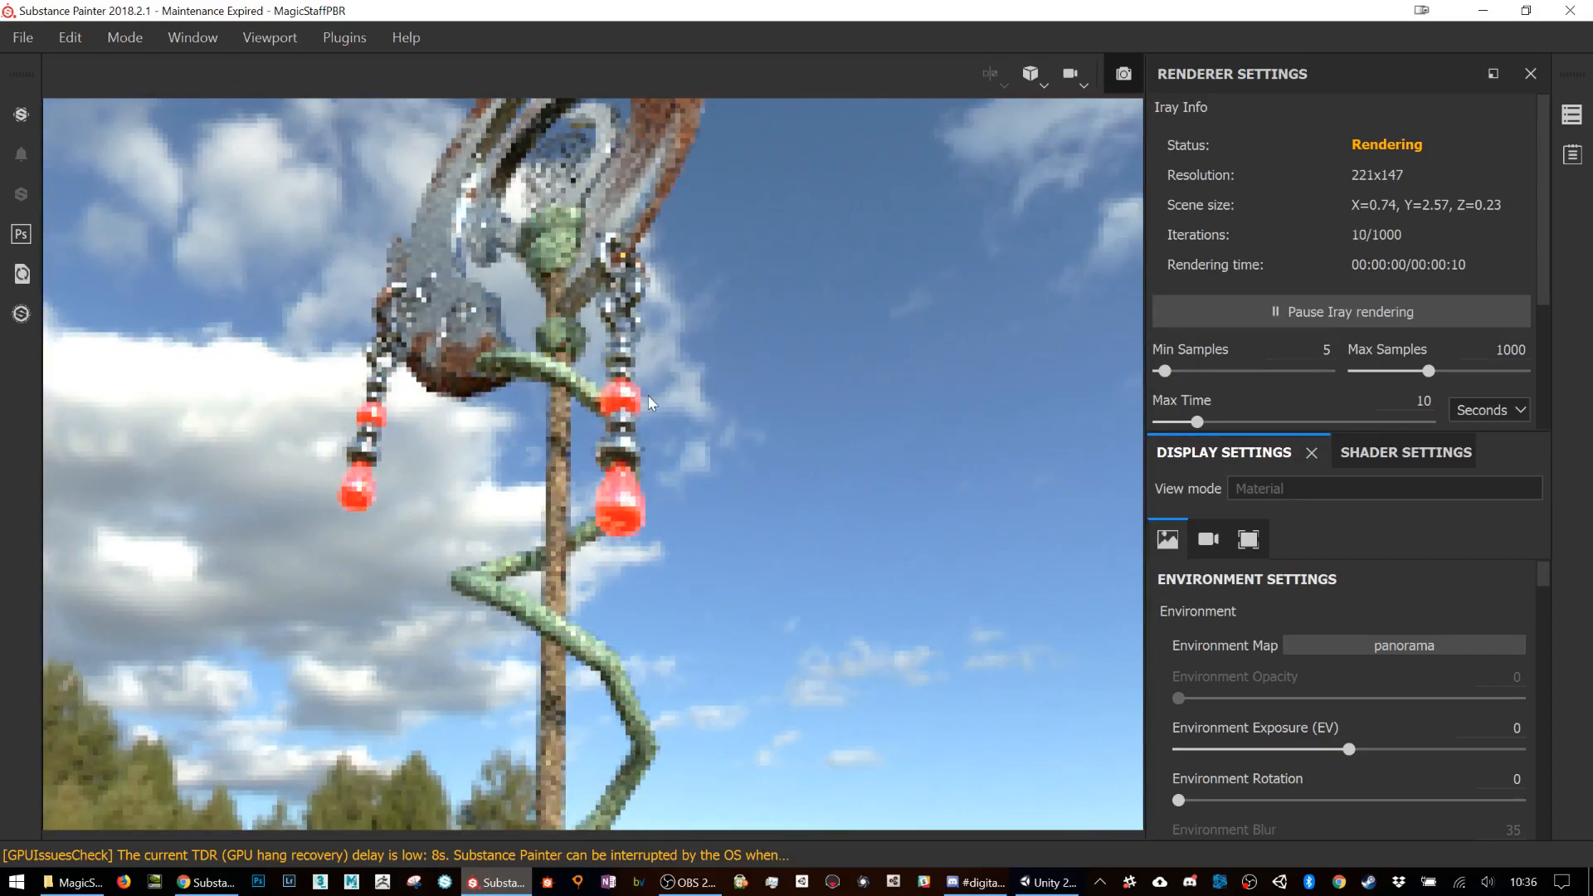
{"action": "middle_click_drag", "start_coordinate": [648, 396], "coordinate": [657, 397], "text": "alt"}
Step: Review the environment, camera, viewport and renderer settings available for the Iray render, and return to Painting mode
{"action": "scroll", "coordinate": [1430, 576], "scroll_direction": "down", "scroll_amount": 5}
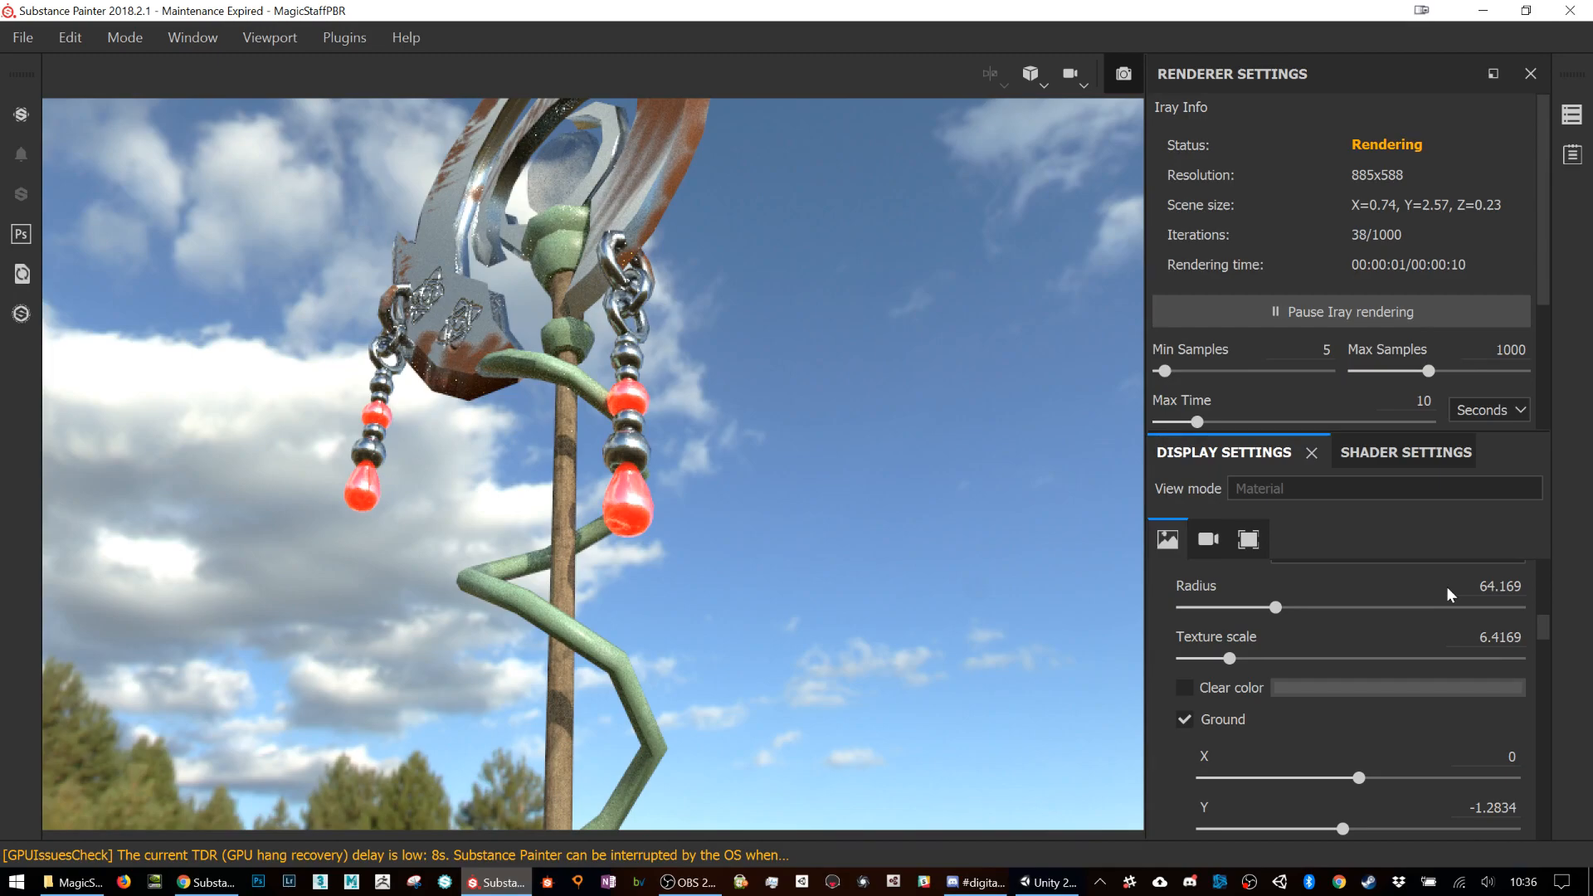
{"action": "scroll", "coordinate": [1446, 586], "scroll_direction": "down", "scroll_amount": 4}
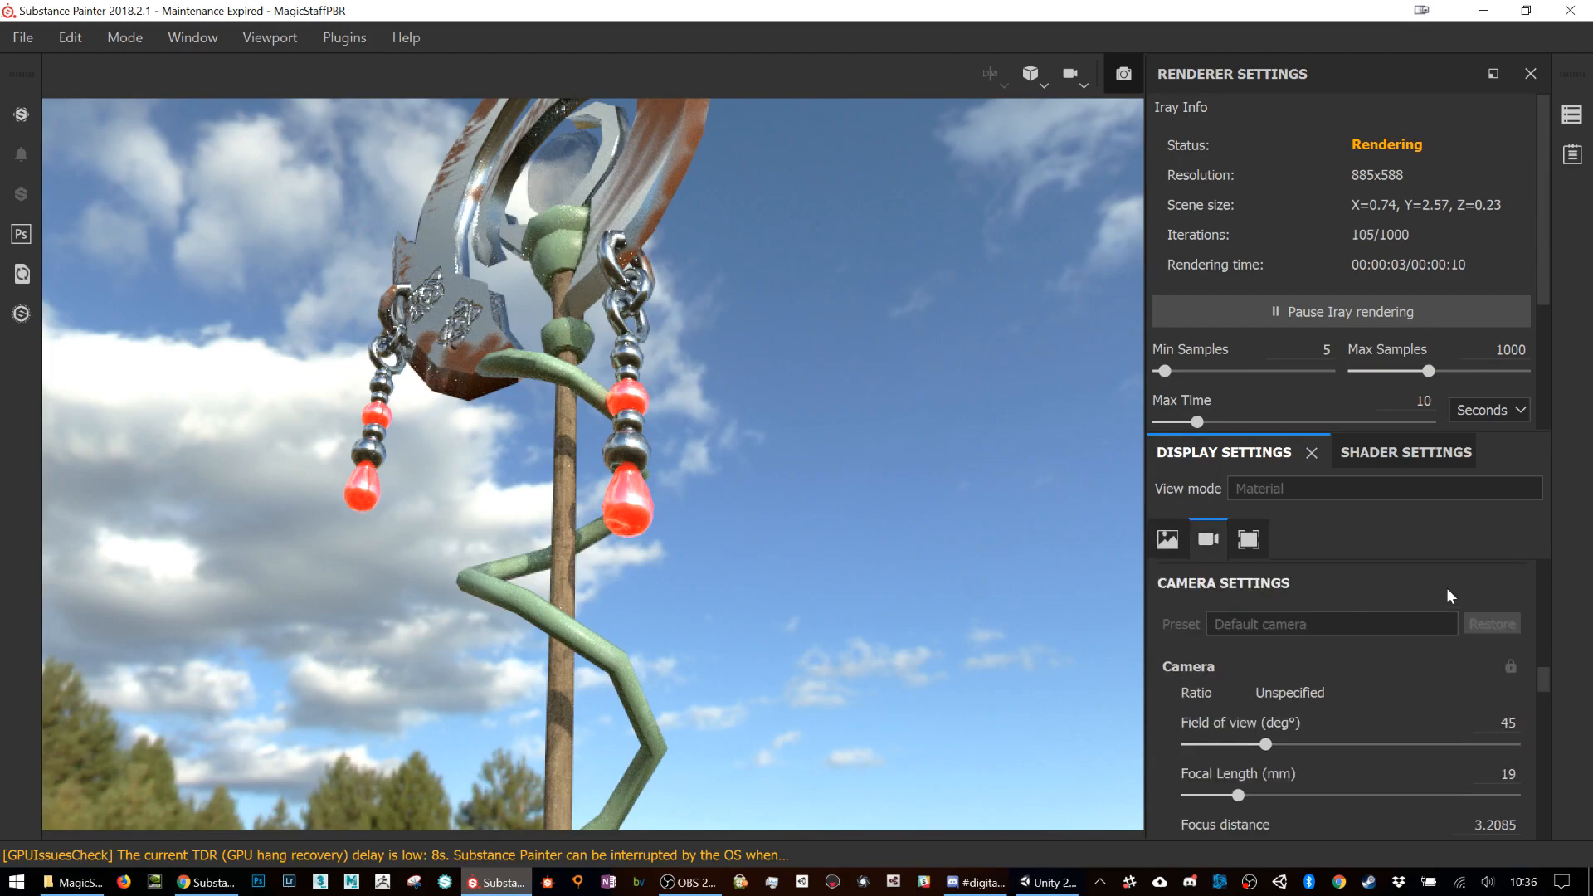
{"action": "scroll", "coordinate": [1450, 656], "scroll_direction": "down", "scroll_amount": 5}
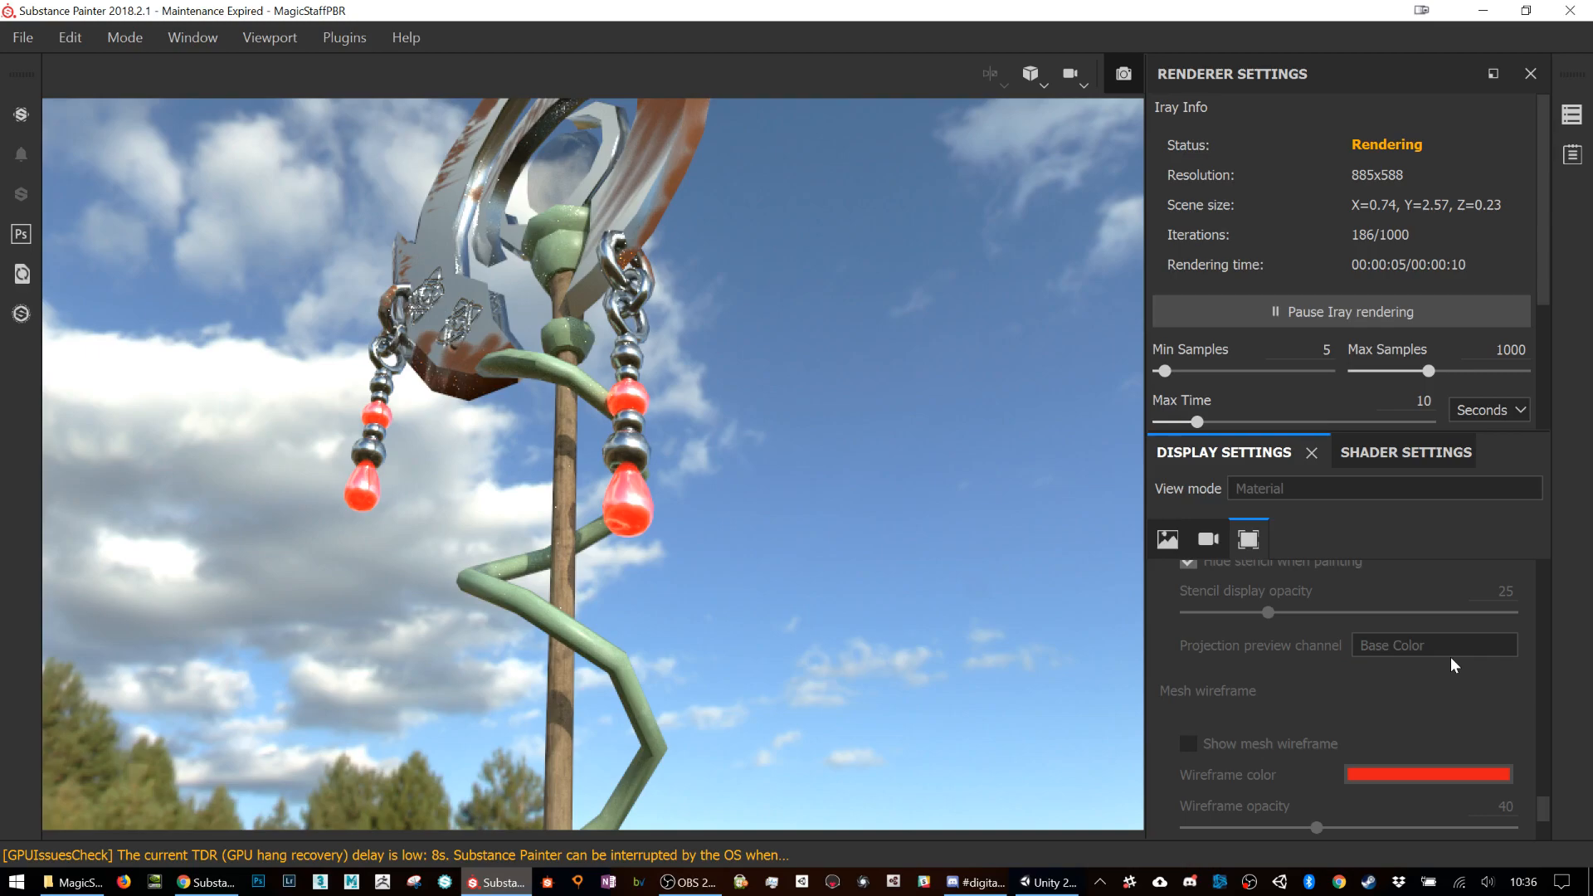
{"action": "scroll", "coordinate": [1374, 655], "scroll_direction": "up", "scroll_amount": 3}
{"action": "scroll", "coordinate": [1386, 653], "scroll_direction": "up", "scroll_amount": 3}
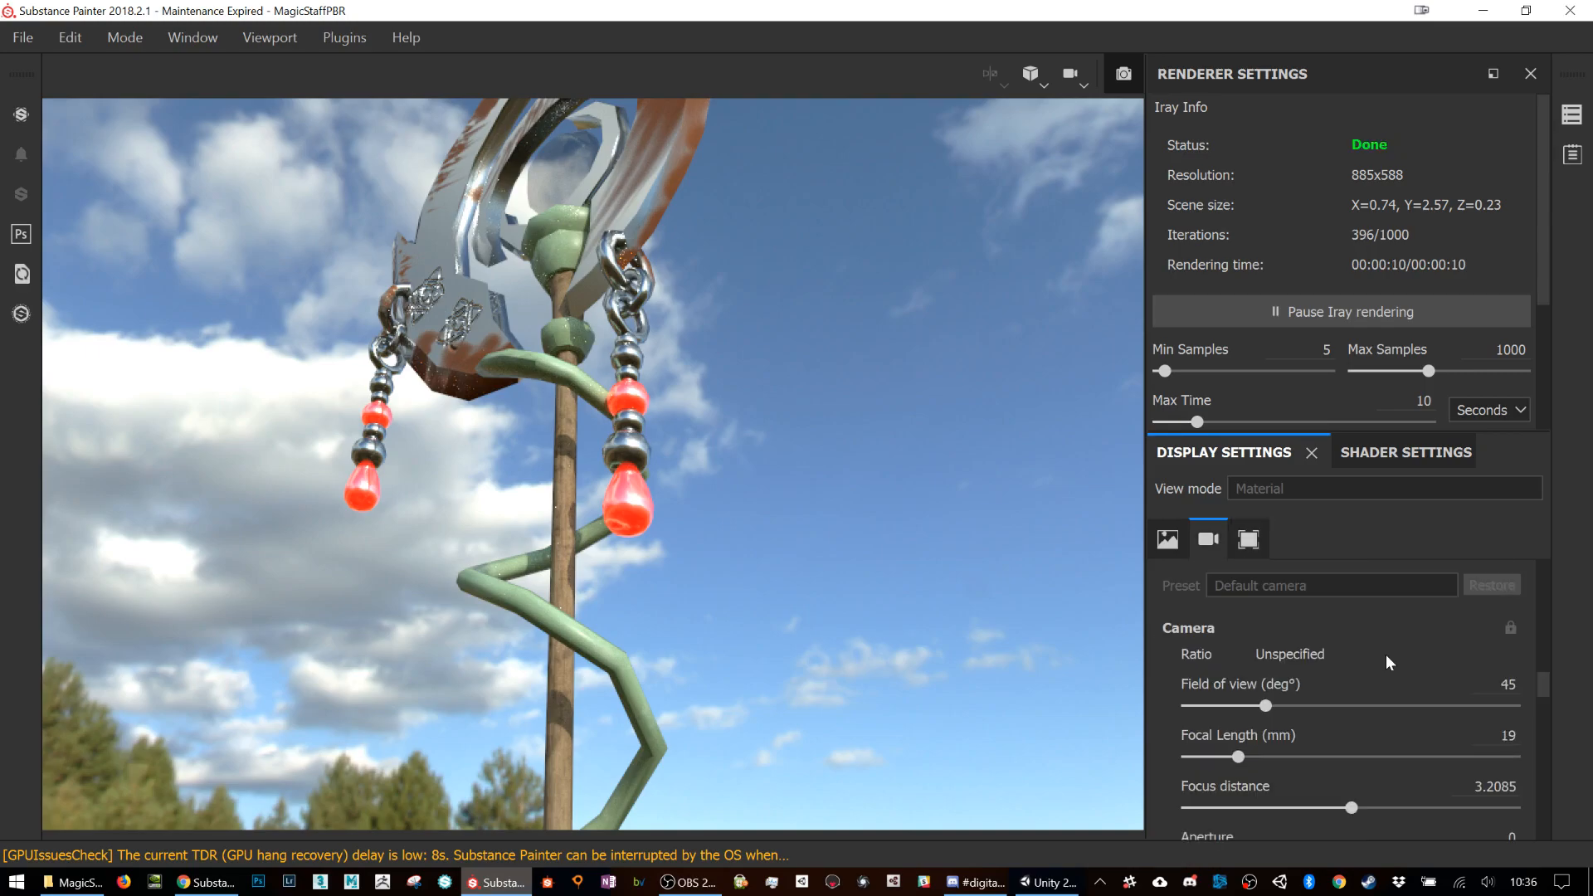
{"action": "scroll", "coordinate": [1389, 647], "scroll_direction": "up", "scroll_amount": 3}
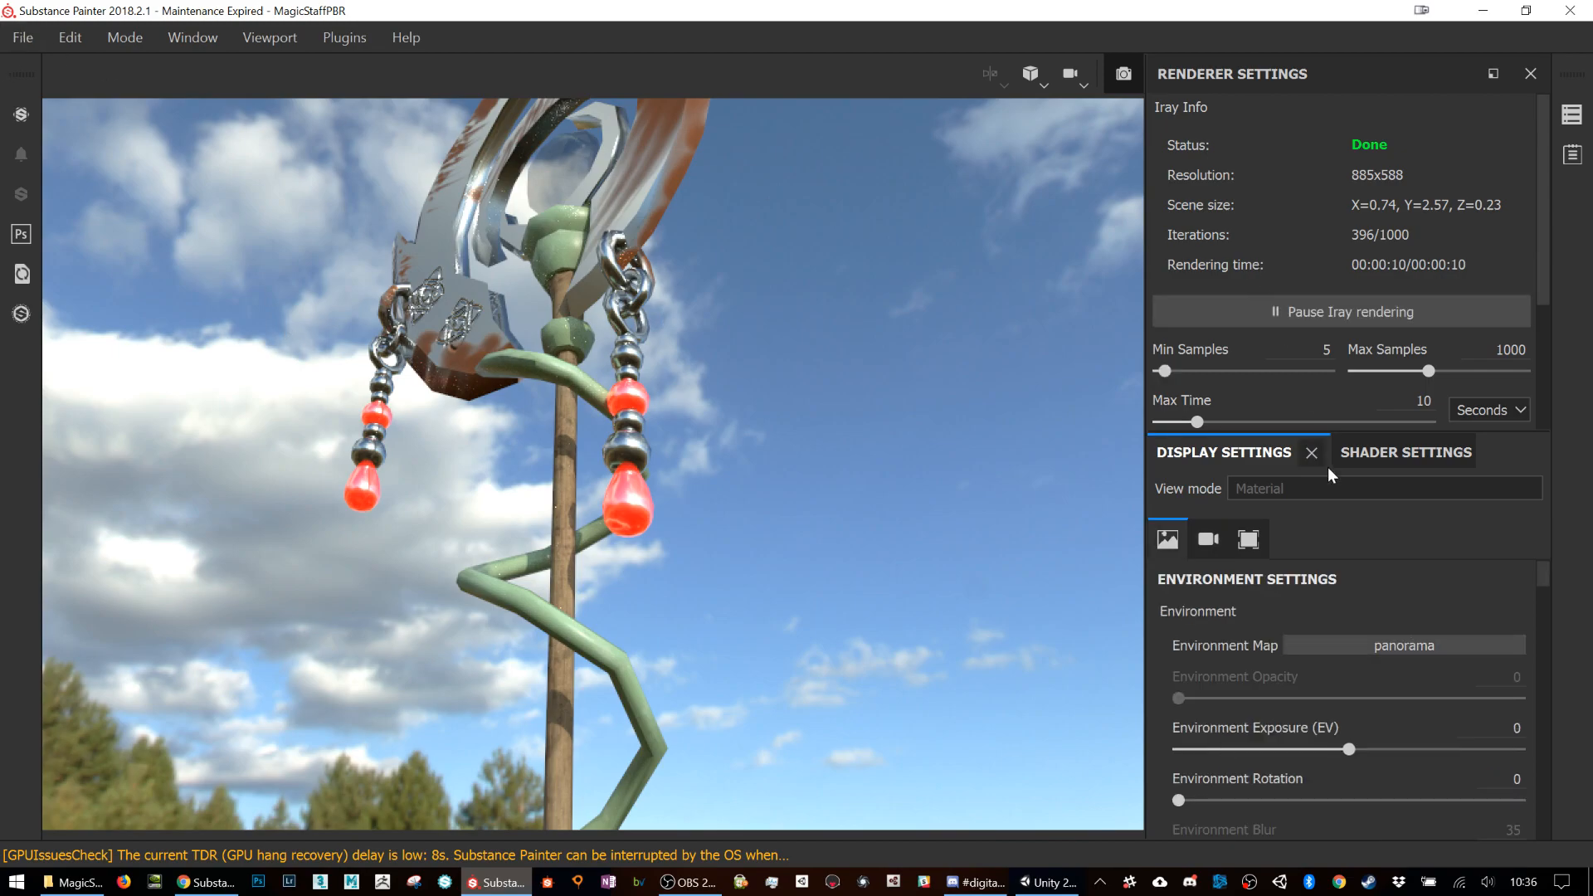
{"action": "left_click", "coordinate": [1208, 539]}
{"action": "scroll", "coordinate": [1416, 678], "scroll_direction": "down", "scroll_amount": 2}
{"action": "scroll", "coordinate": [1417, 678], "scroll_direction": "down", "scroll_amount": 3}
{"action": "left_click", "coordinate": [1248, 541]}
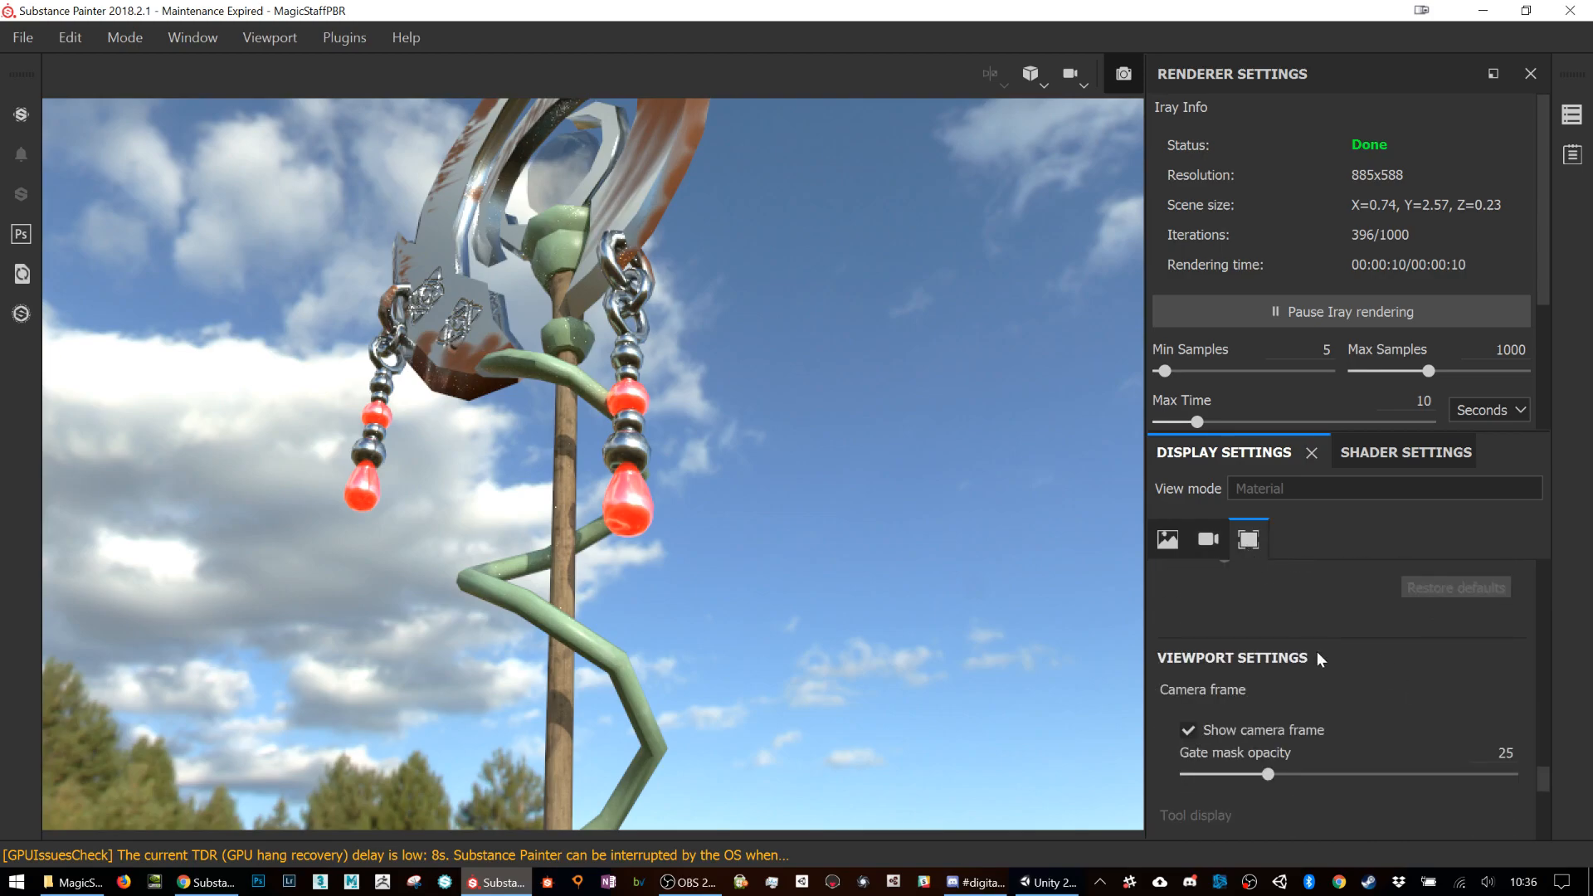
{"action": "scroll", "coordinate": [1327, 664], "scroll_direction": "down", "scroll_amount": 3}
{"action": "scroll", "coordinate": [1463, 236], "scroll_direction": "down", "scroll_amount": 3}
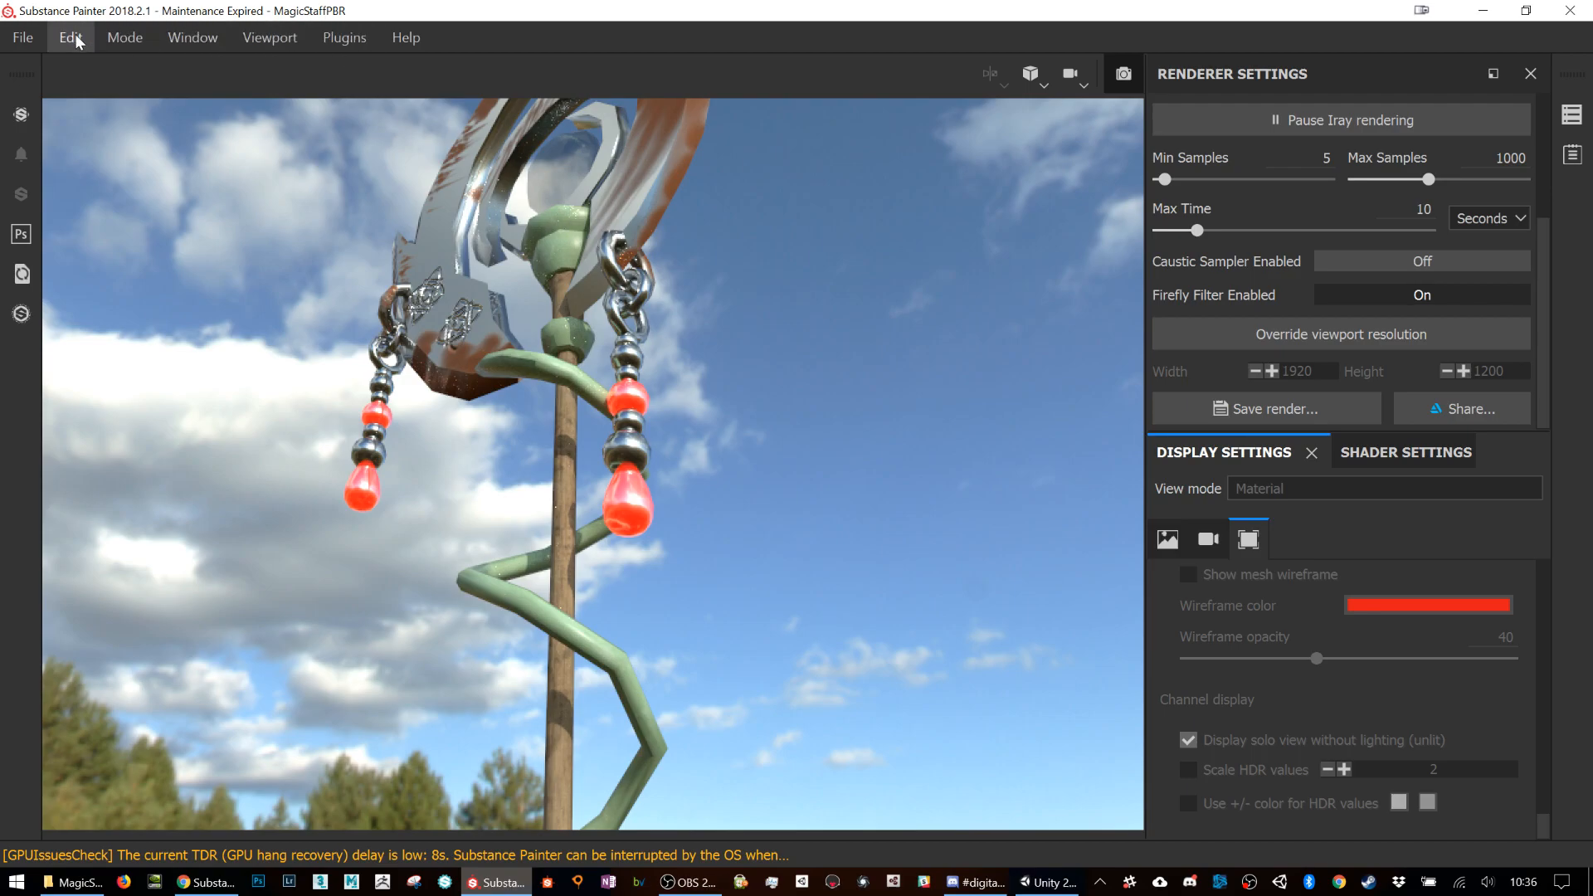
{"action": "left_click", "coordinate": [153, 40]}
{"action": "left_click", "coordinate": [144, 77]}
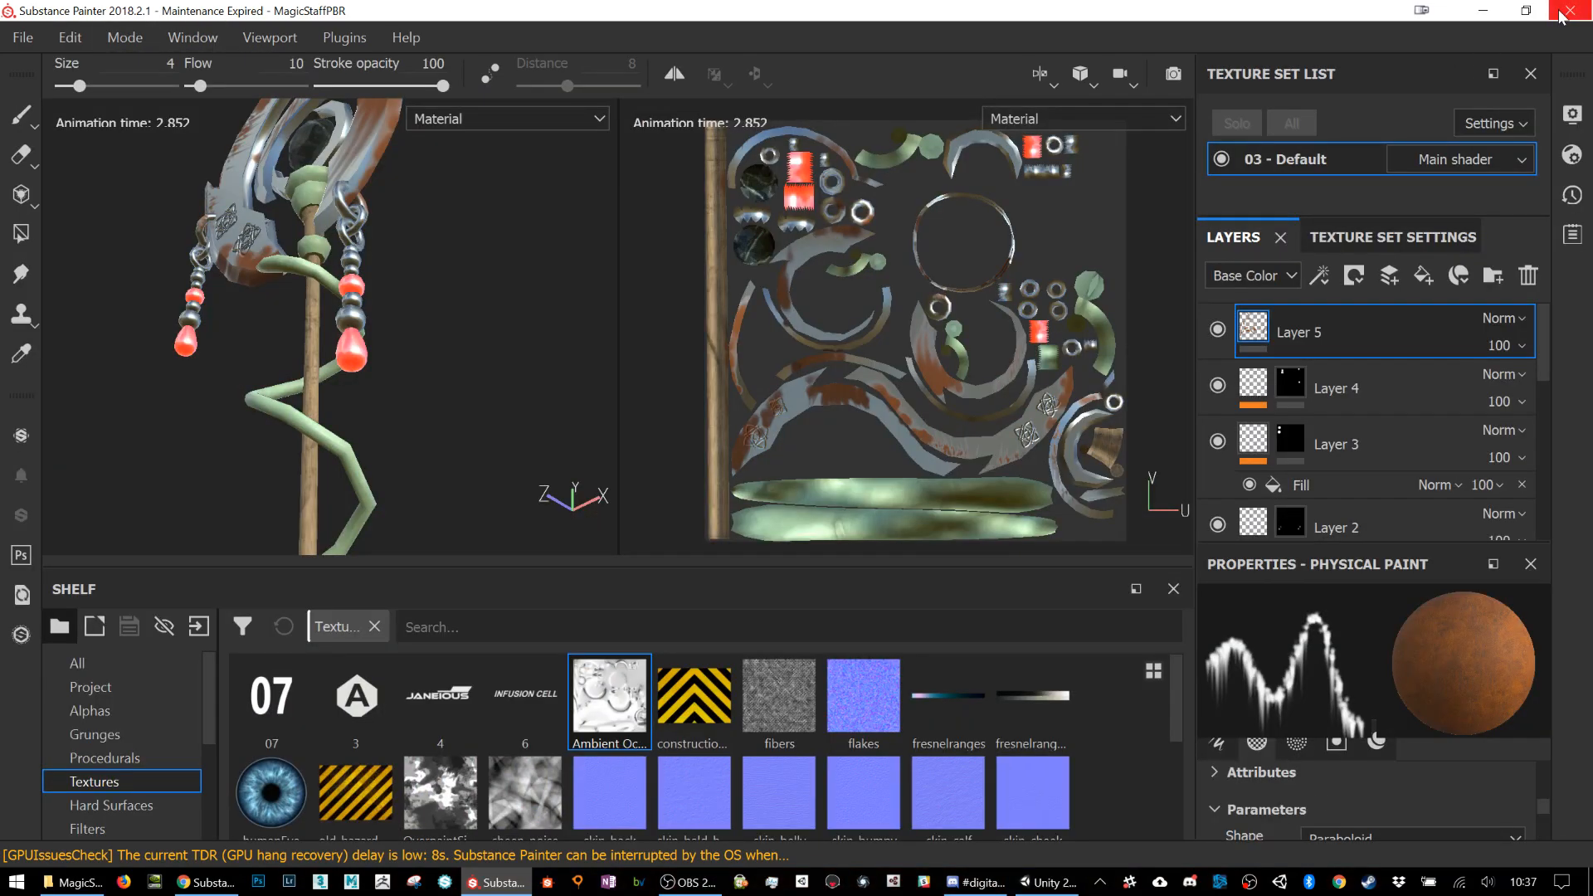